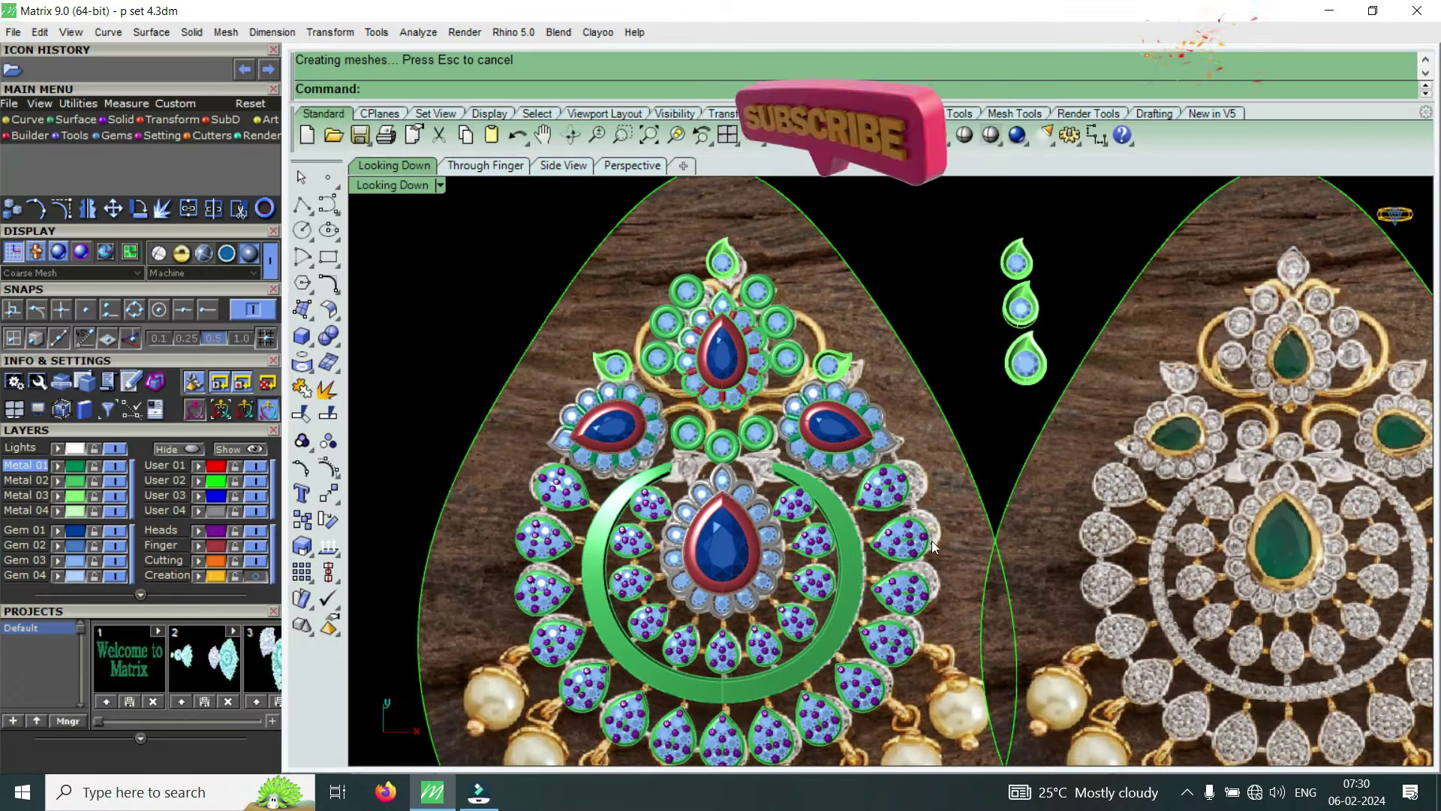
Zoom in and out on the earring model, then restore the four-viewport layout from Looking Down
scroll(953, 451, "down", 3)
scroll(959, 443, "down", 3)
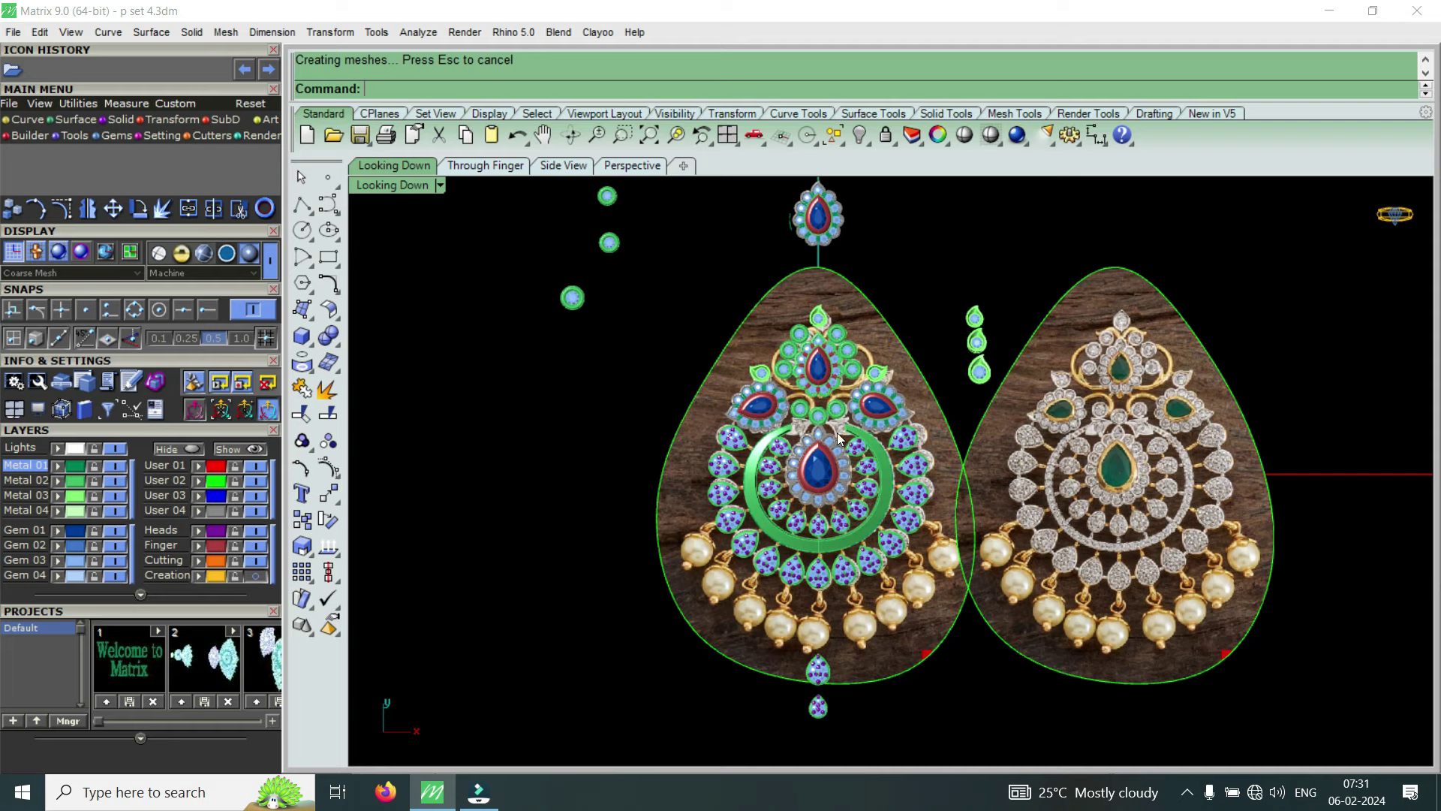
scroll(835, 440, "up", 1)
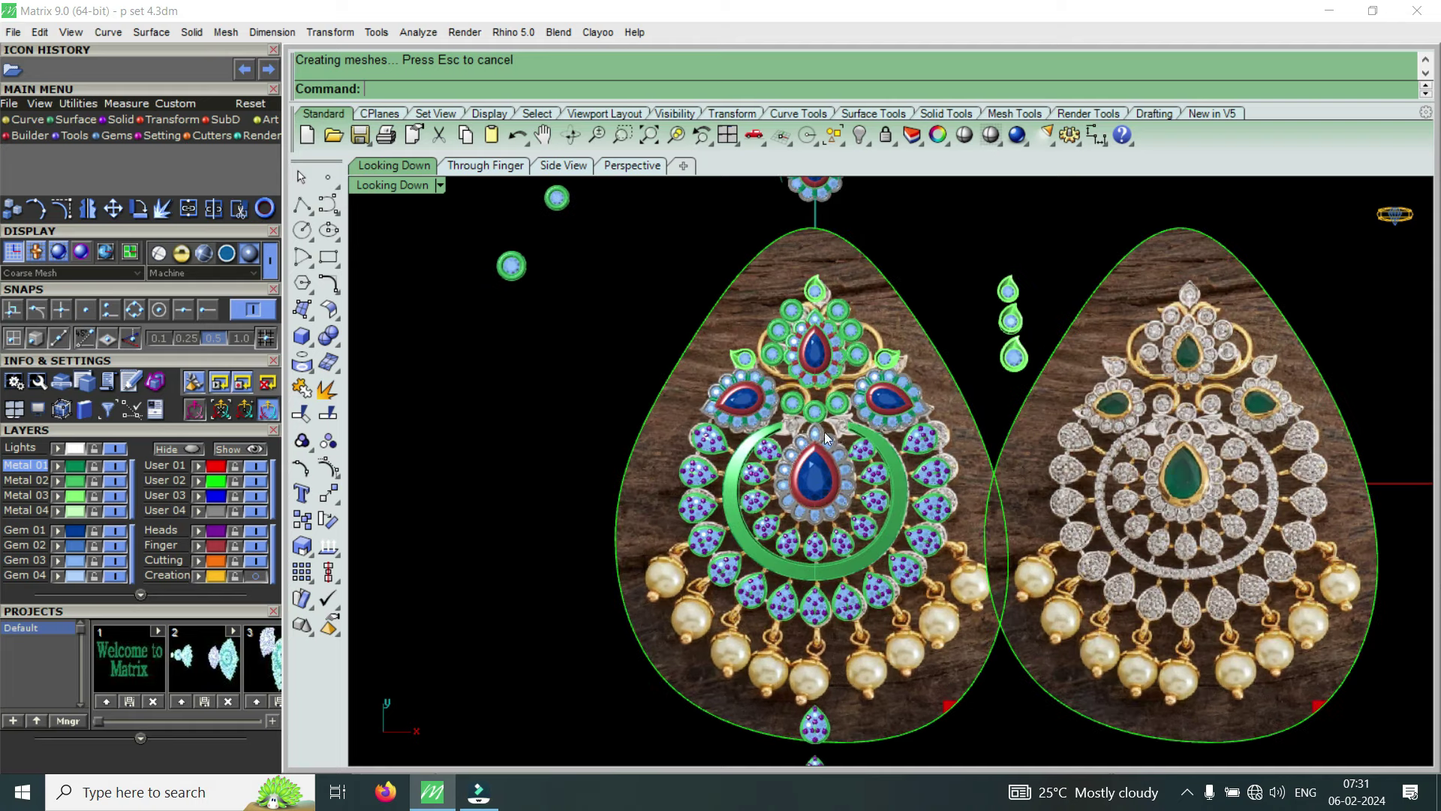
scroll(792, 389, "up", 2)
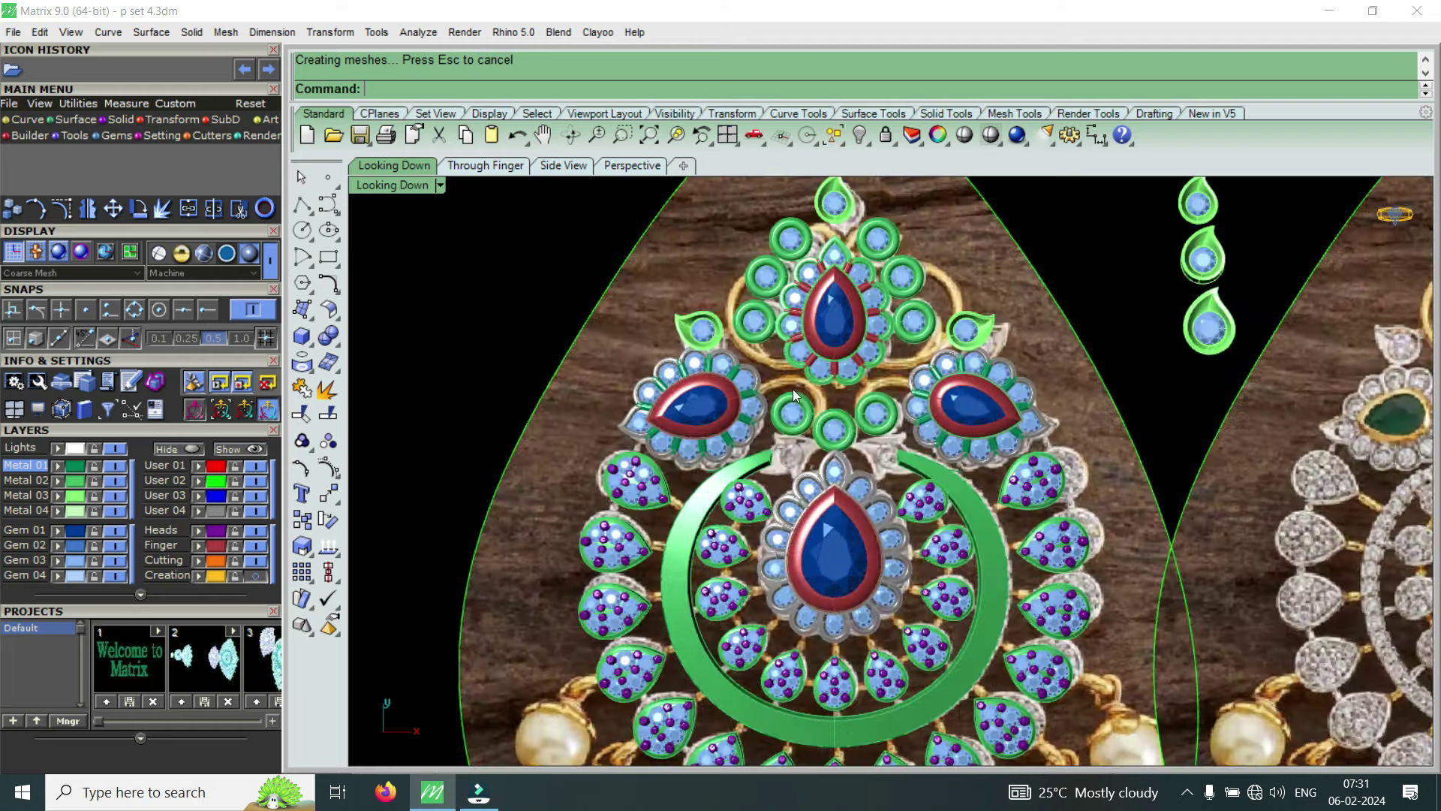
scroll(780, 385, "up", 1)
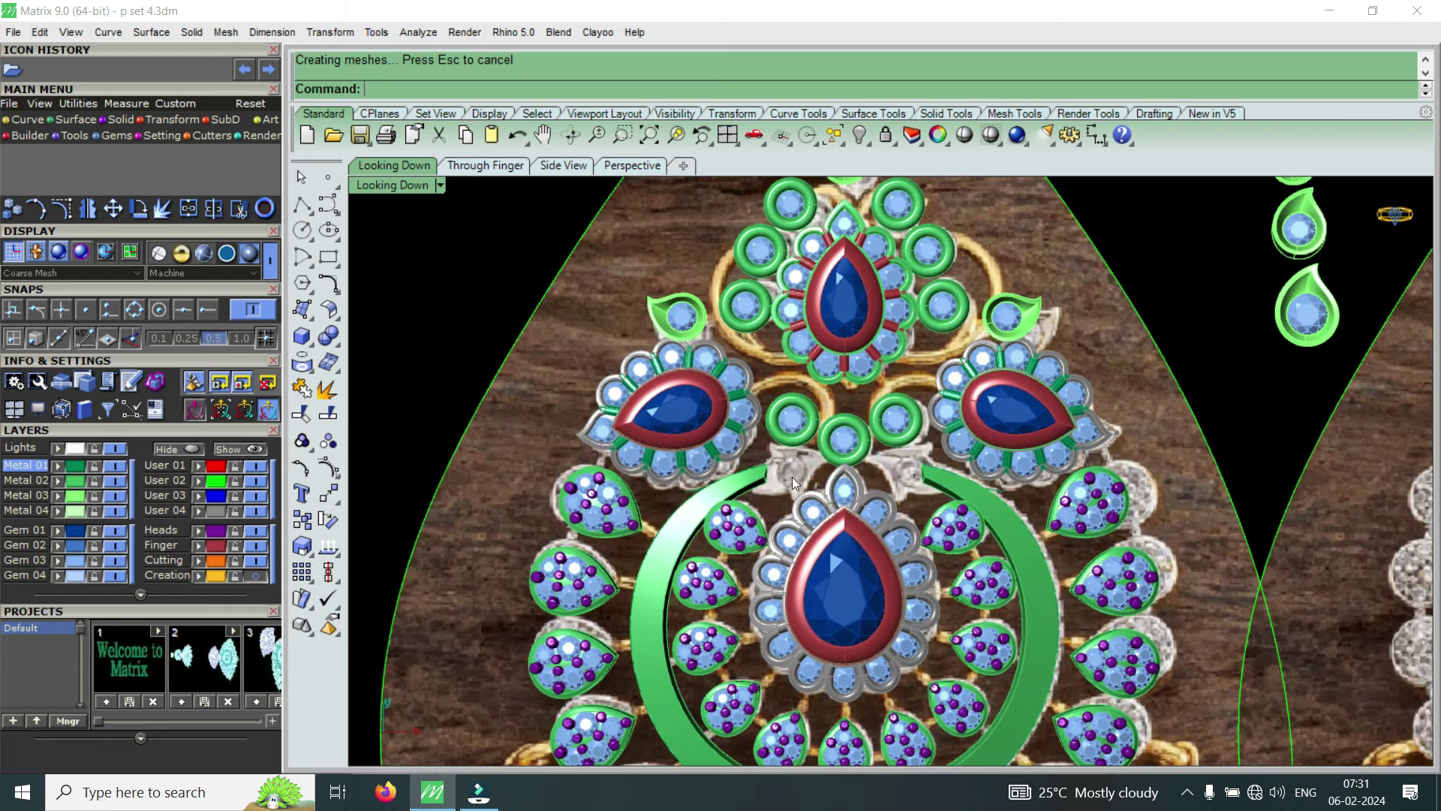
scroll(874, 394, "down", 2)
scroll(868, 494, "down", 1)
scroll(930, 518, "down", 1)
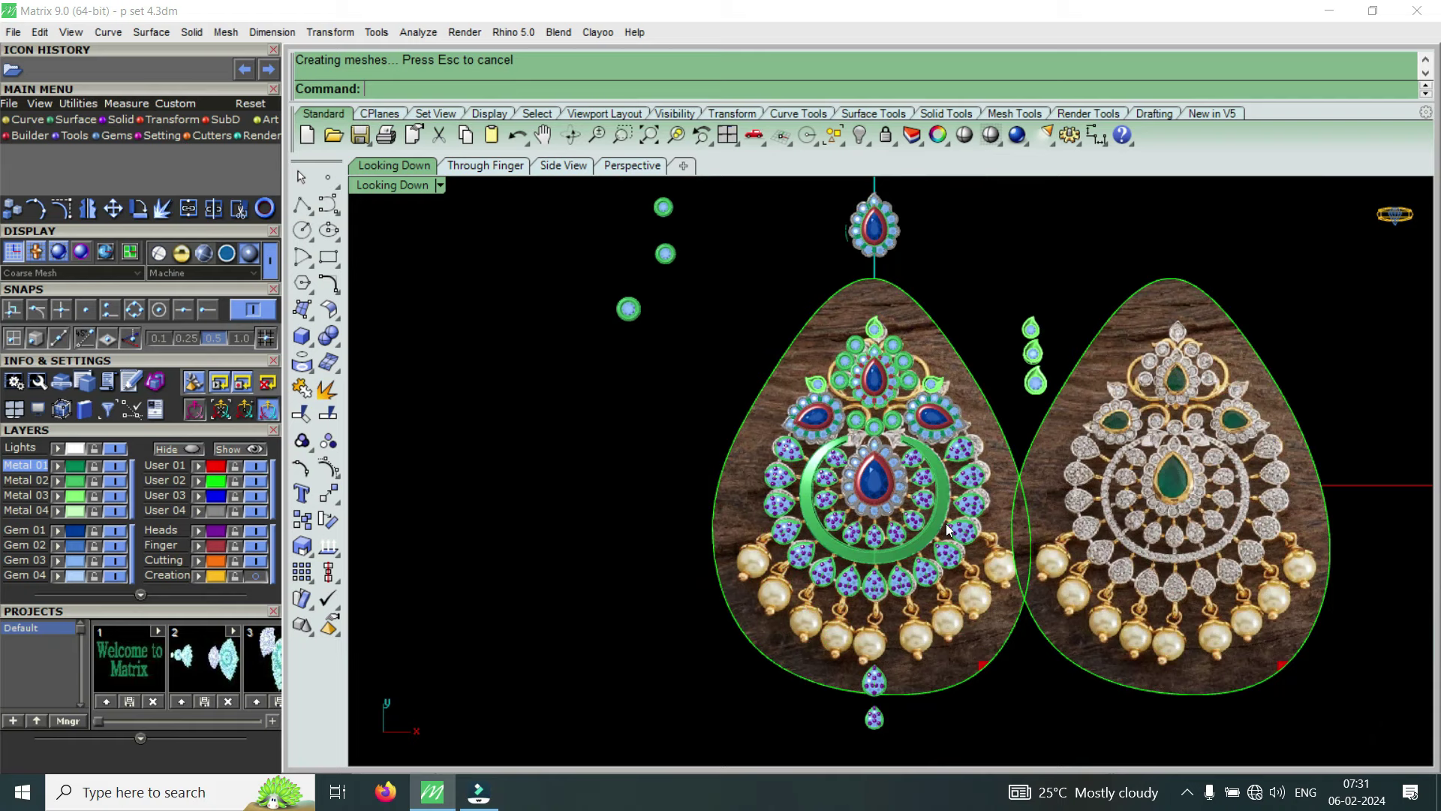
scroll(871, 570, "up", 3)
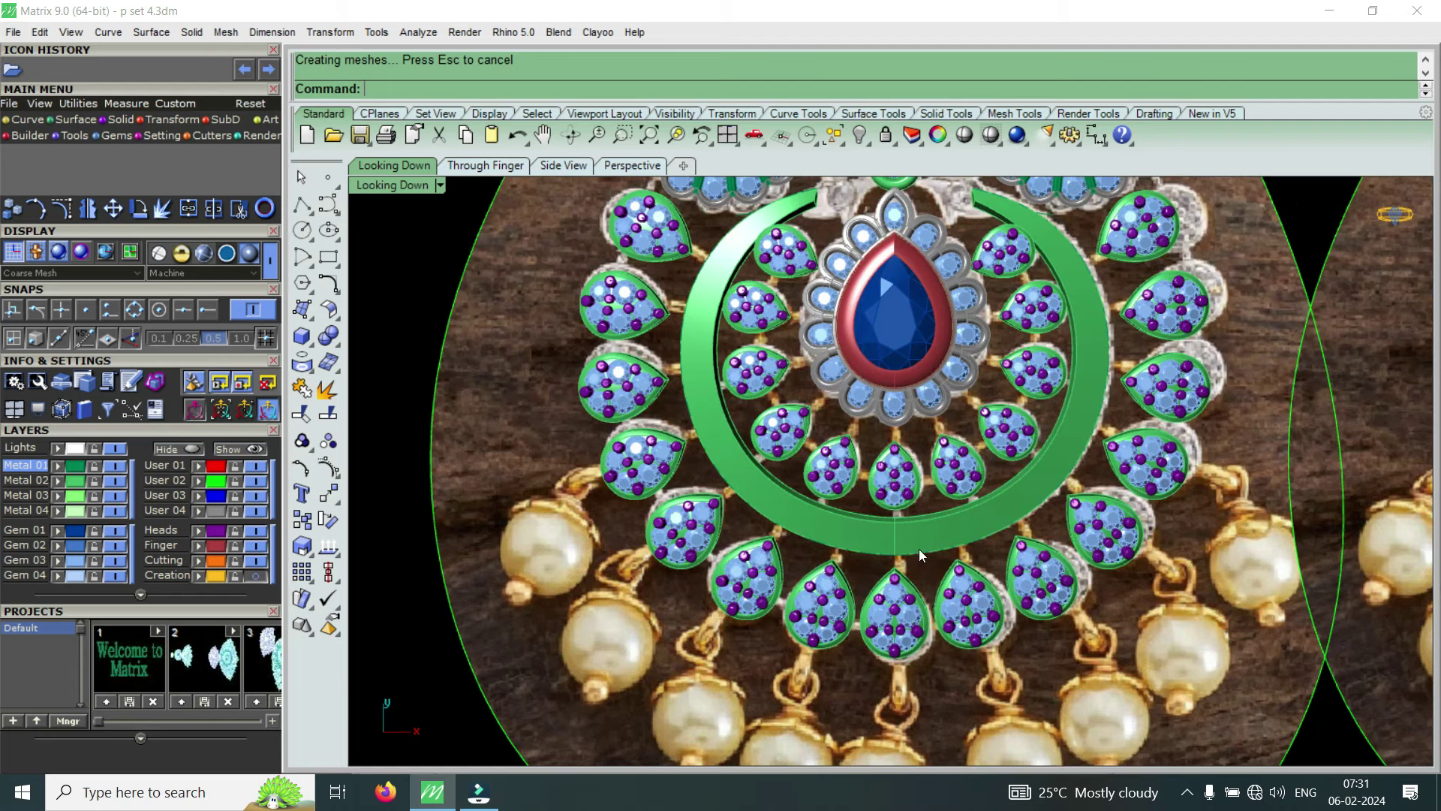
double_click(379, 185)
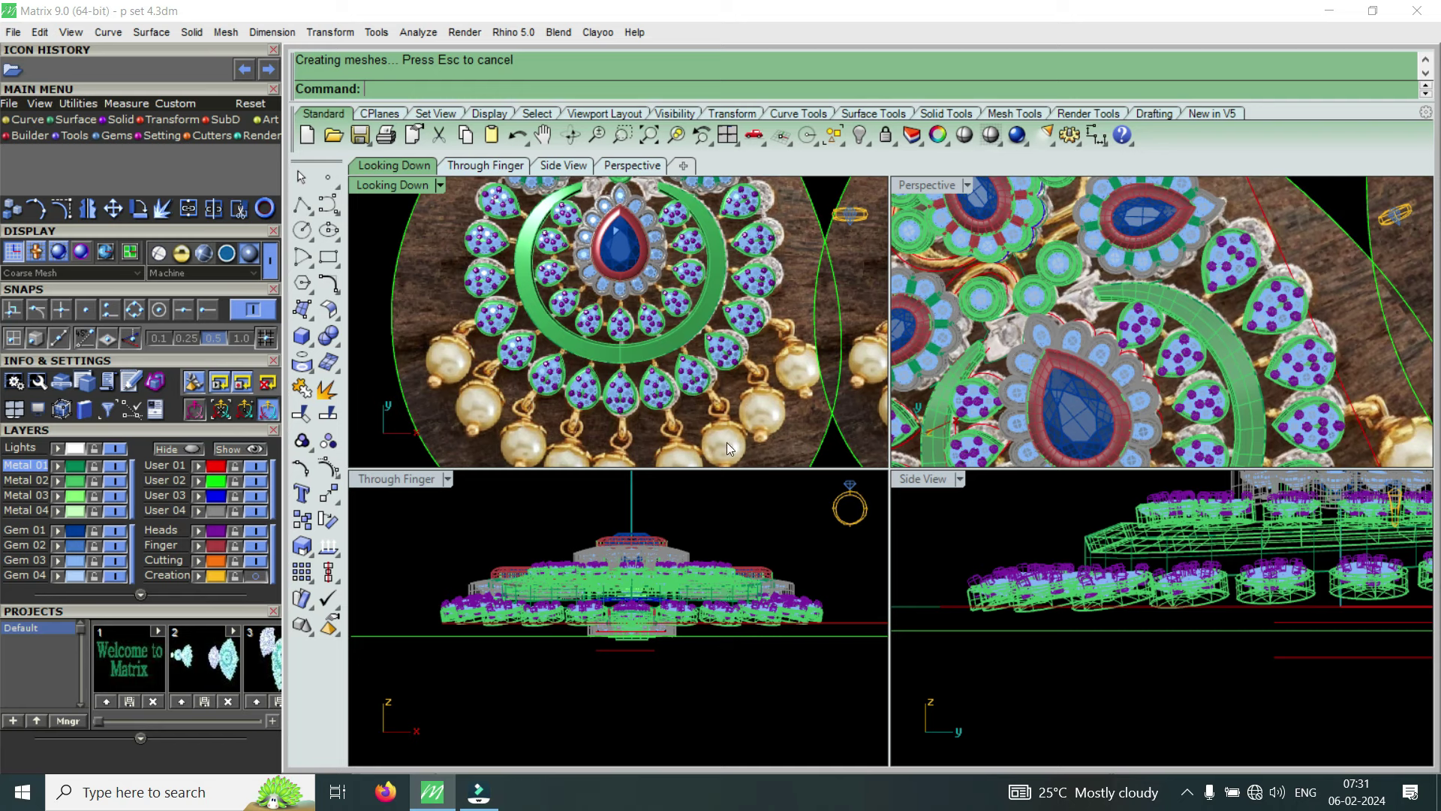
Zoom out in Looking Down and maximize the Perspective viewport of the earring pendant
scroll(722, 390, "down", 2)
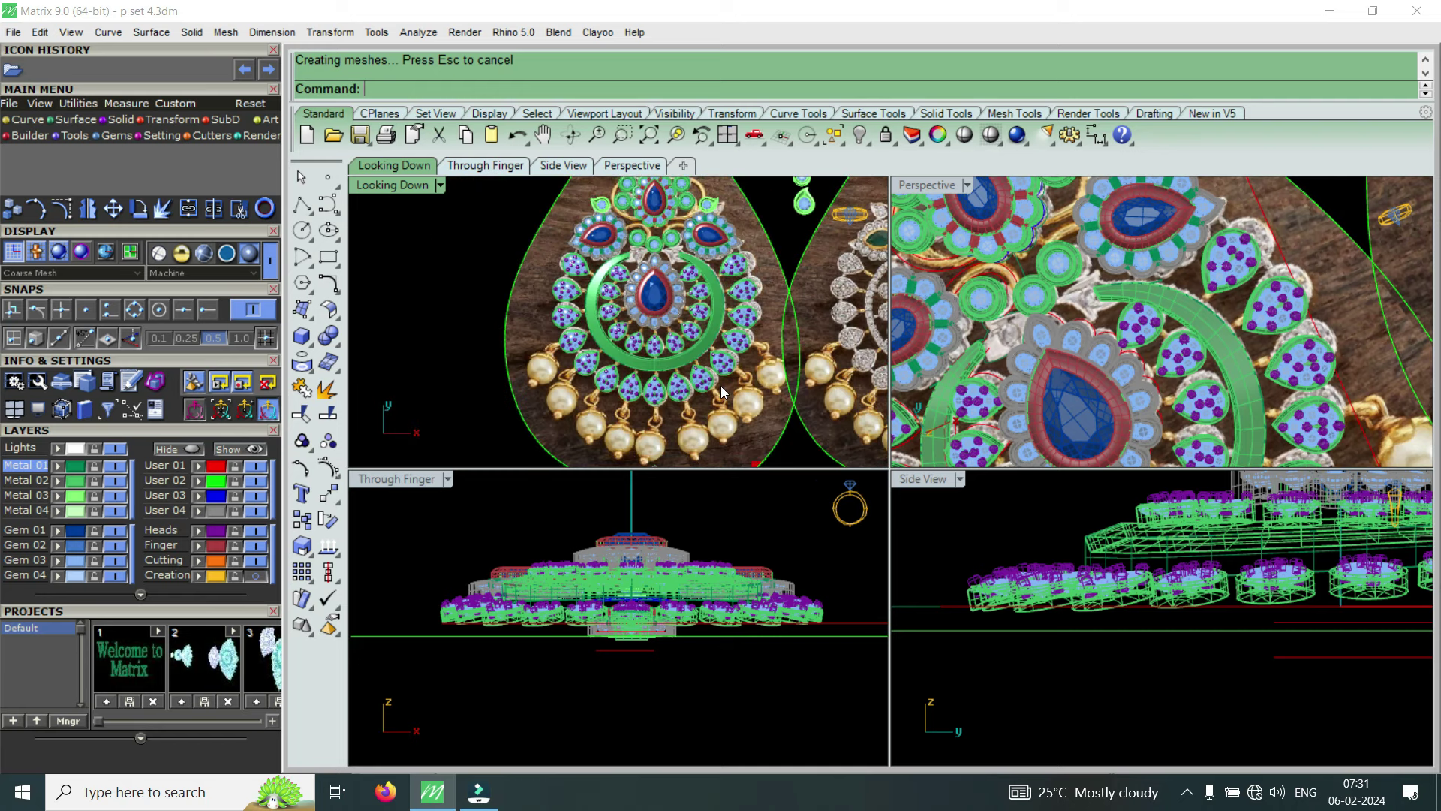
double_click(940, 186)
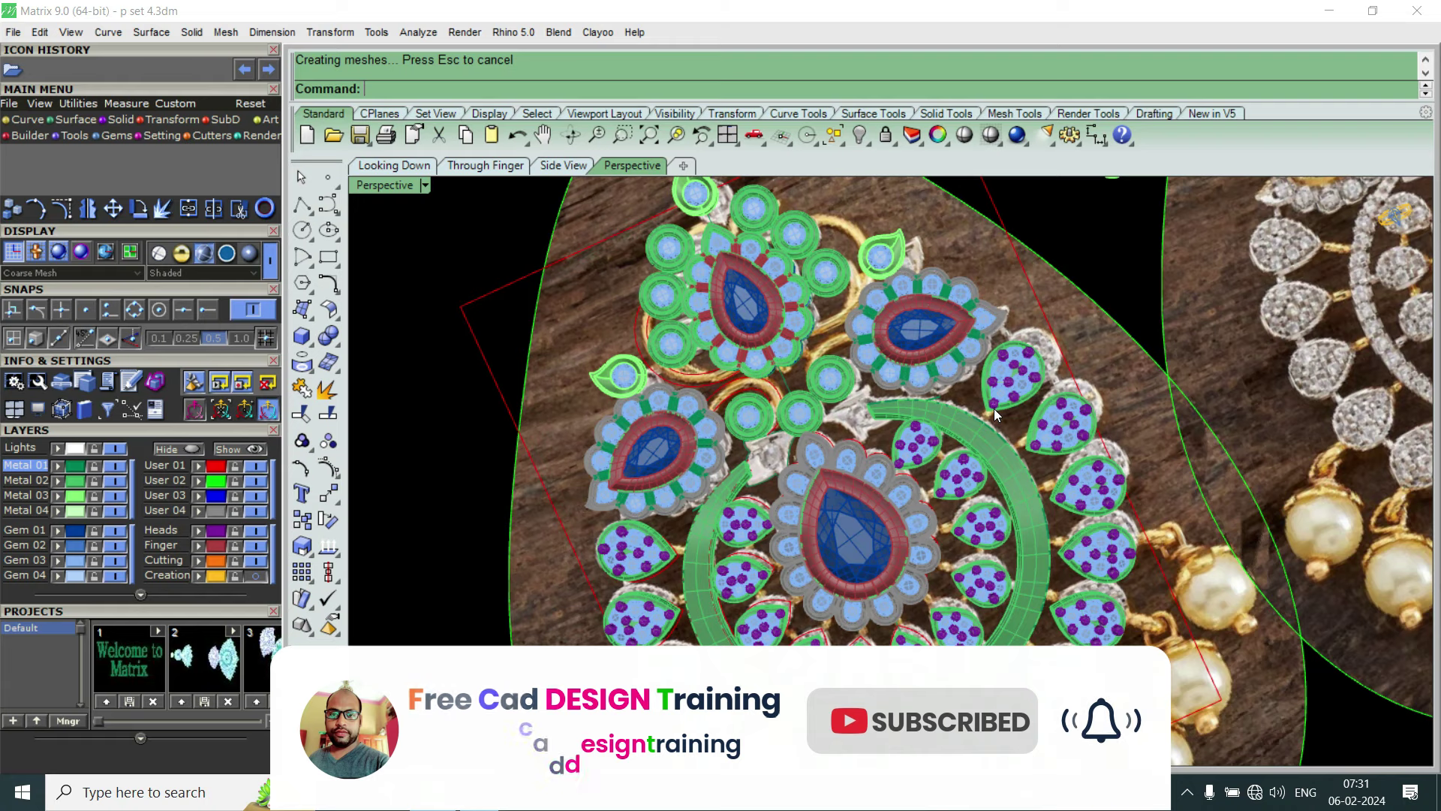
Delete the right-hand reference earring photo
scroll(908, 523, "down", 3)
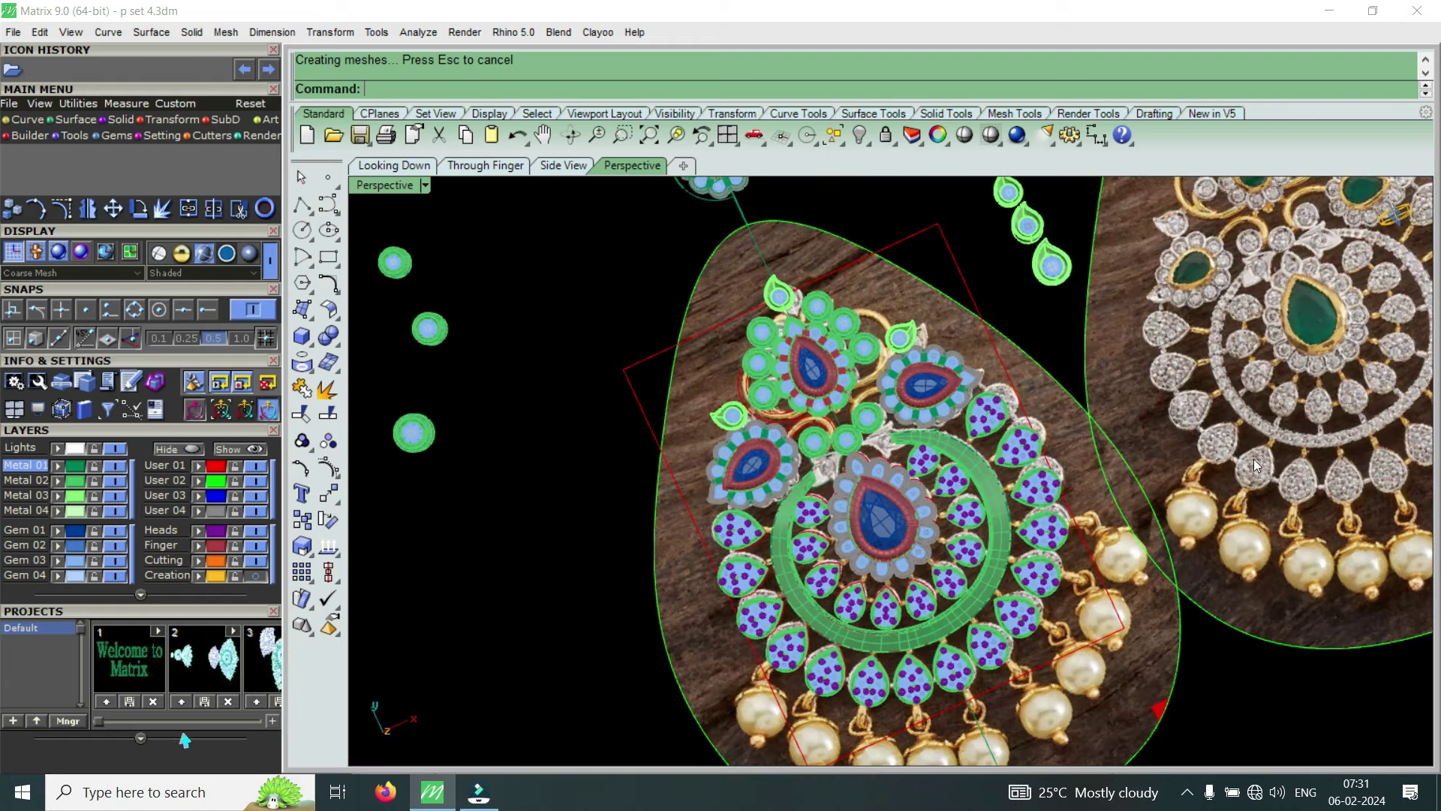
left_click(1285, 434)
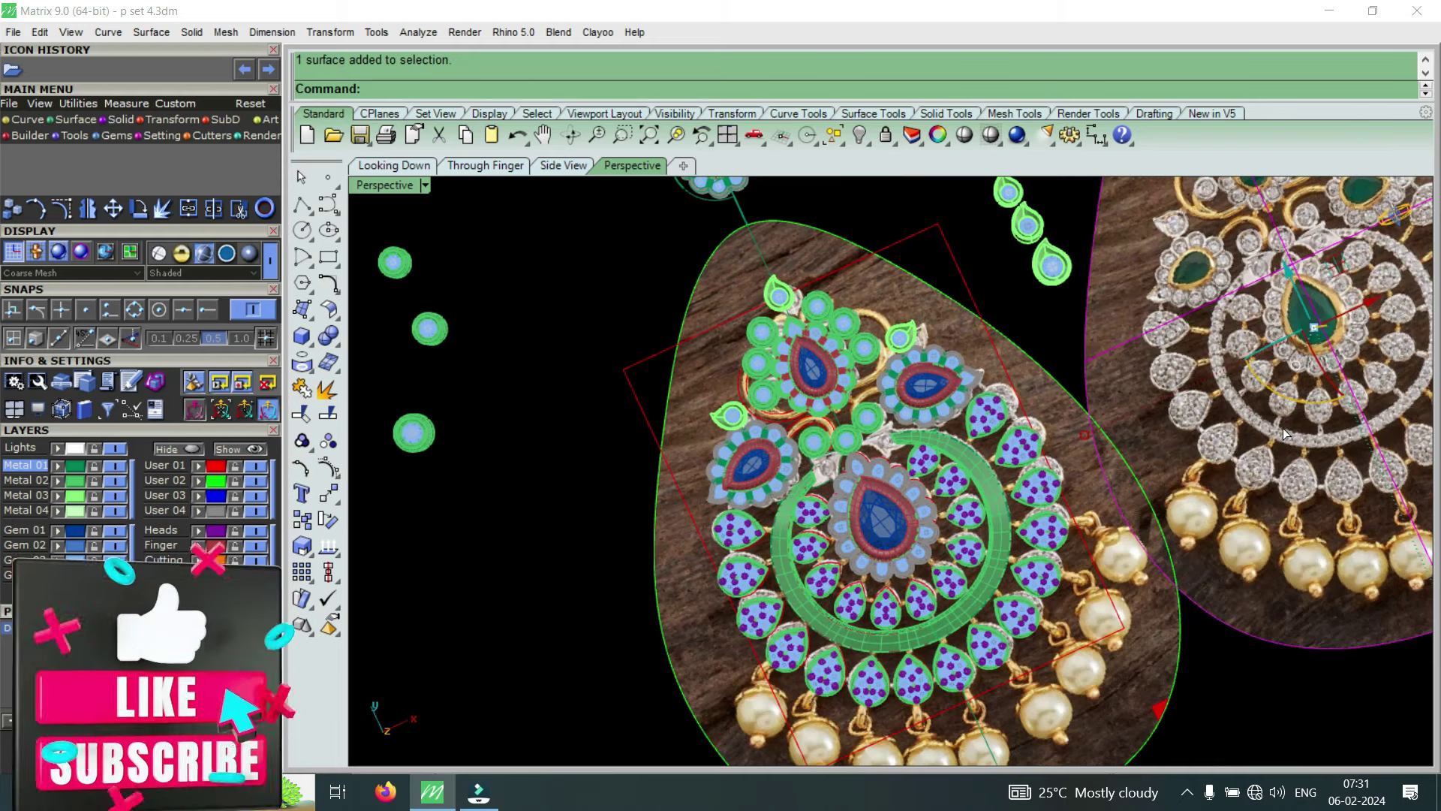
key("Delete")
Orbit around the pendant to inspect it, then maximize the Looking Down view
scroll(1280, 428, "down", 2)
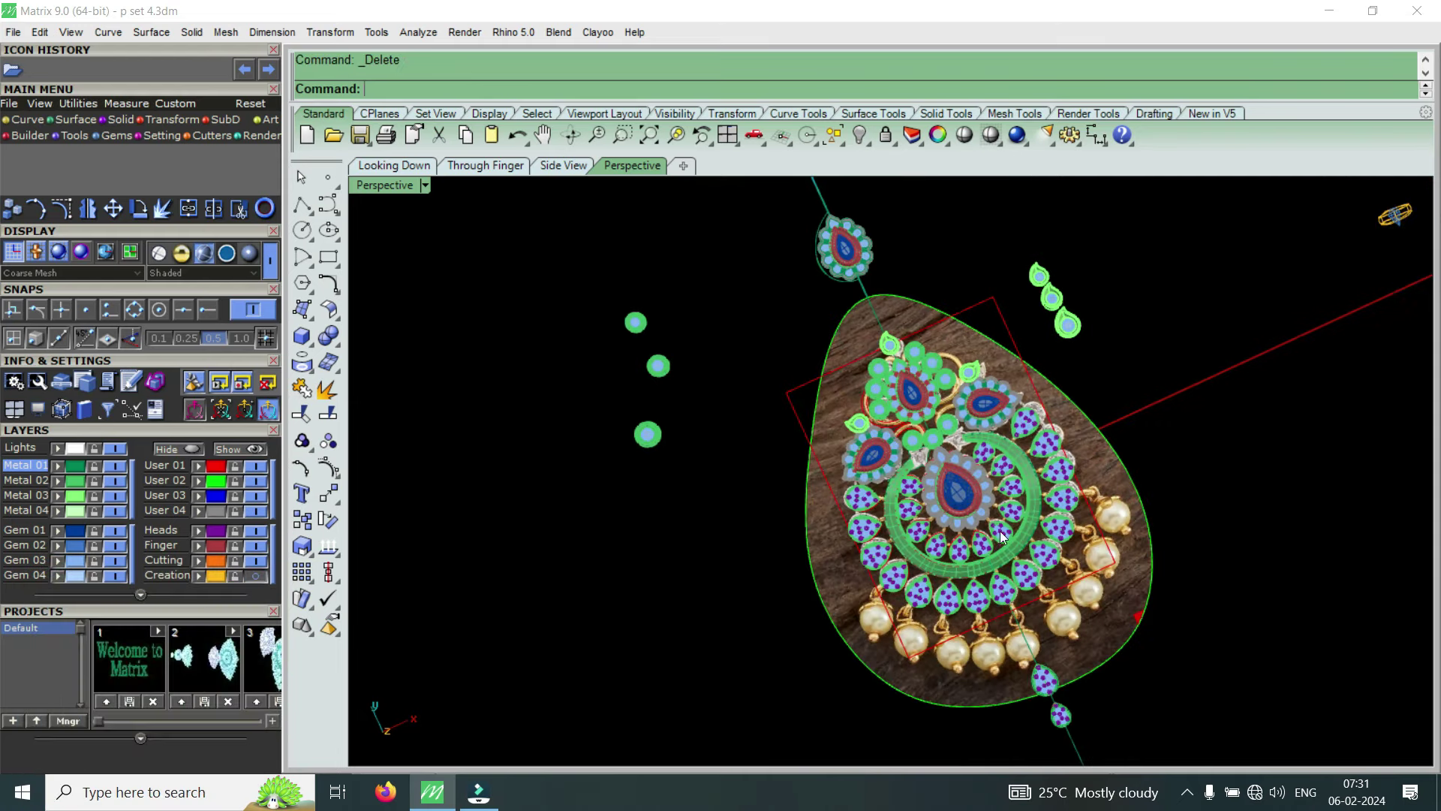
scroll(923, 590, "up", 1)
scroll(858, 609, "up", 3)
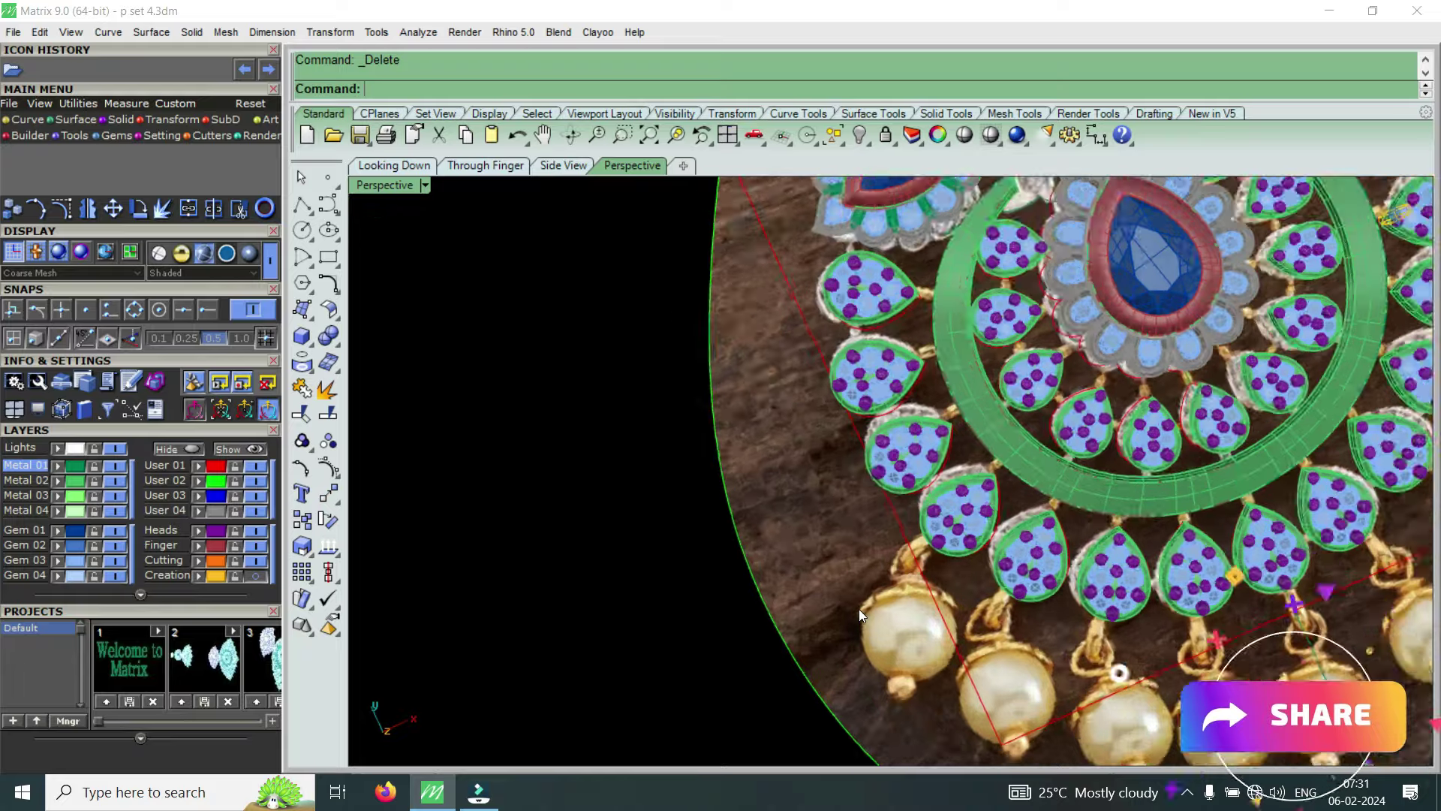
scroll(919, 563, "up", 2)
scroll(920, 563, "down", 2)
mouse_move(920, 563)
right_mouse_down()
mouse_move(1078, 295)
mouse_move(1104, 306)
mouse_move(1116, 384)
right_mouse_up()
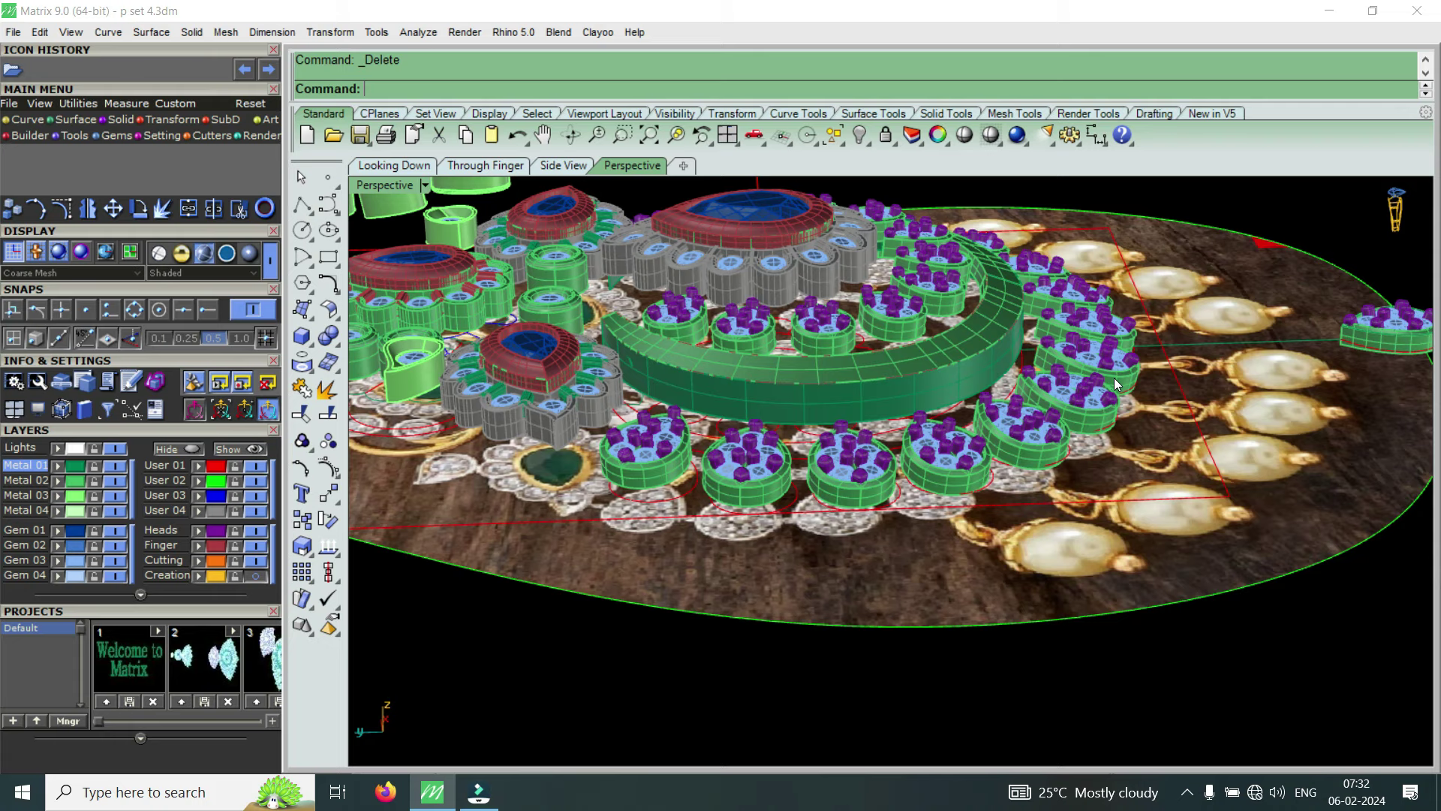
right_click_drag(1113, 378, 938, 552)
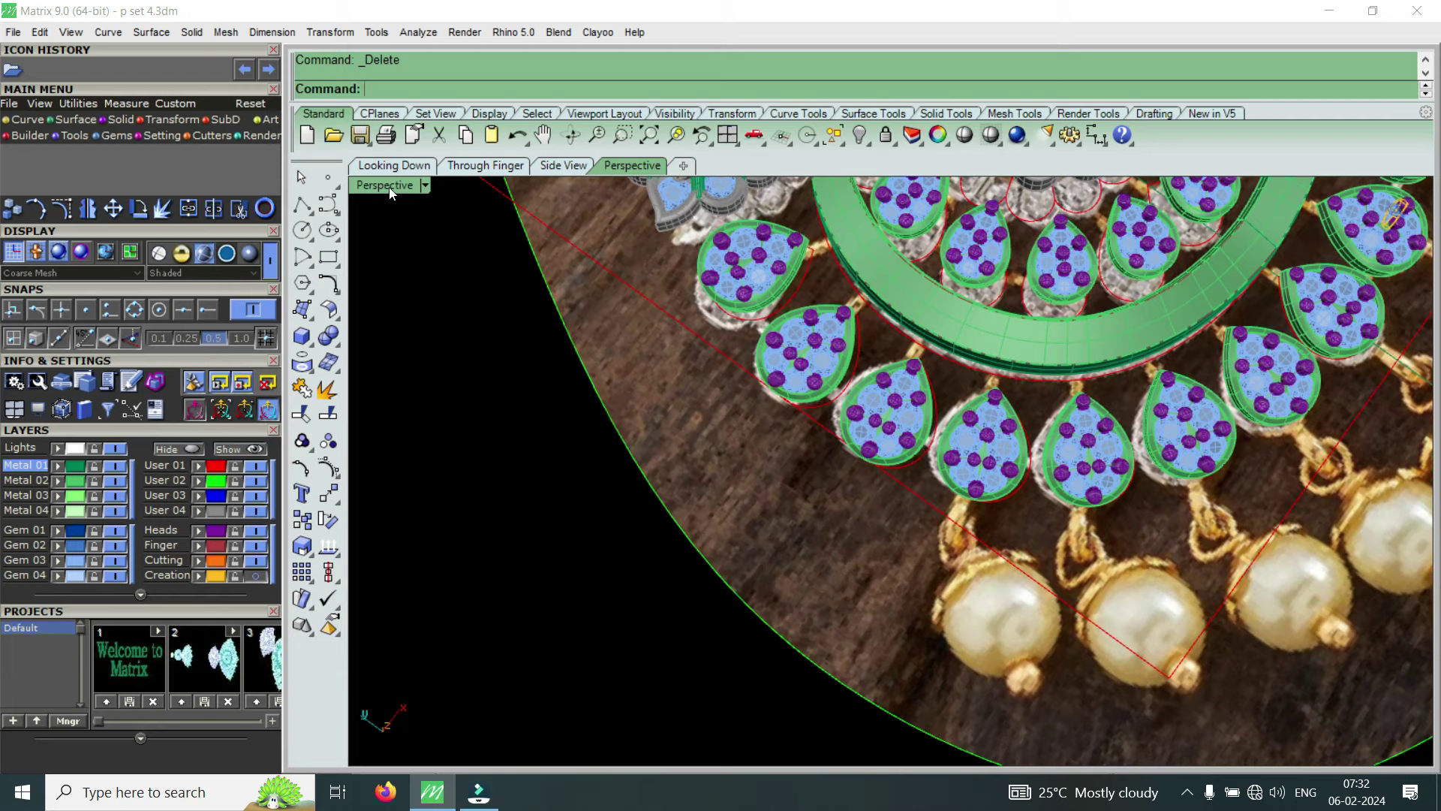
double_click(390, 188)
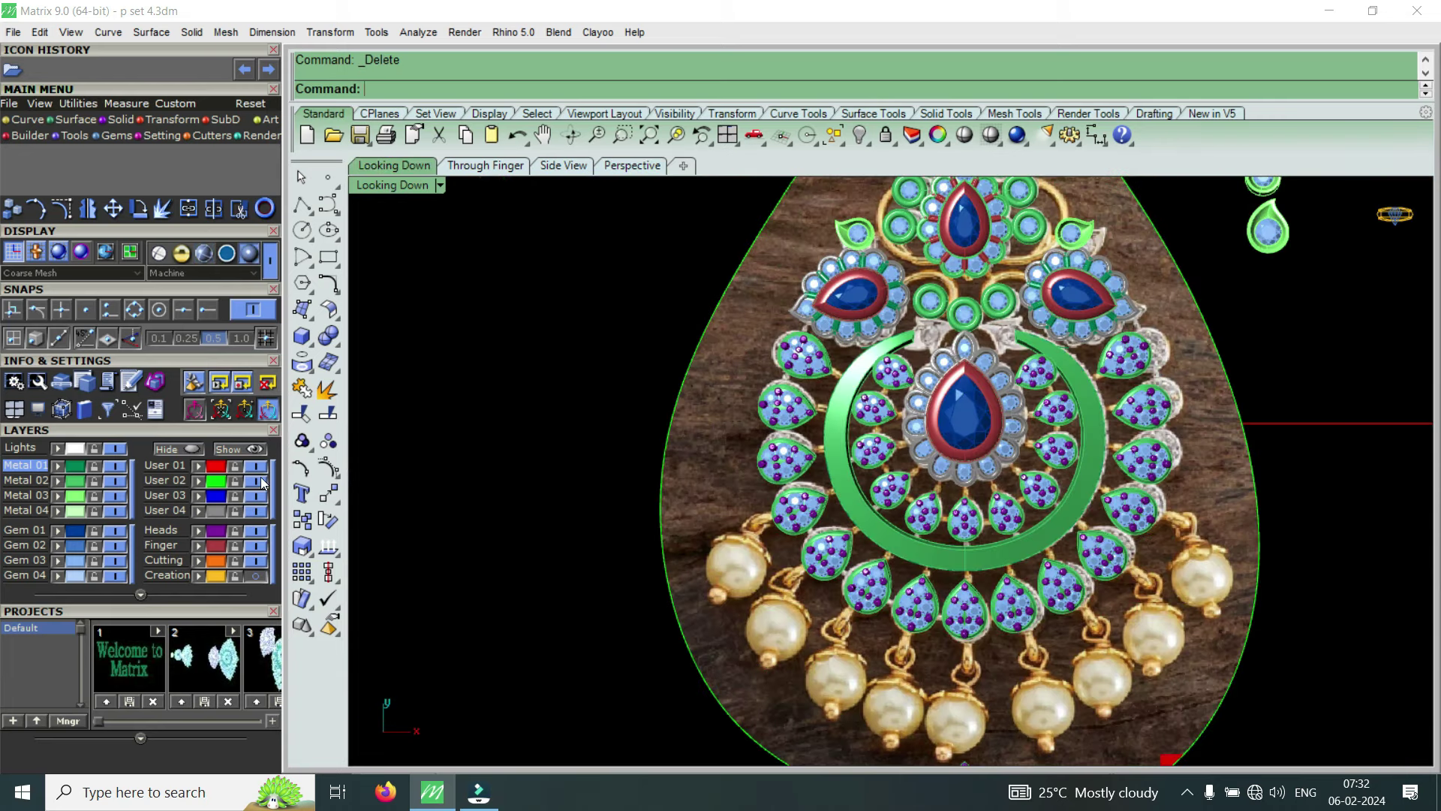
Turn off layer User 02 and delete the lower-right gem pendants
left_click(256, 480)
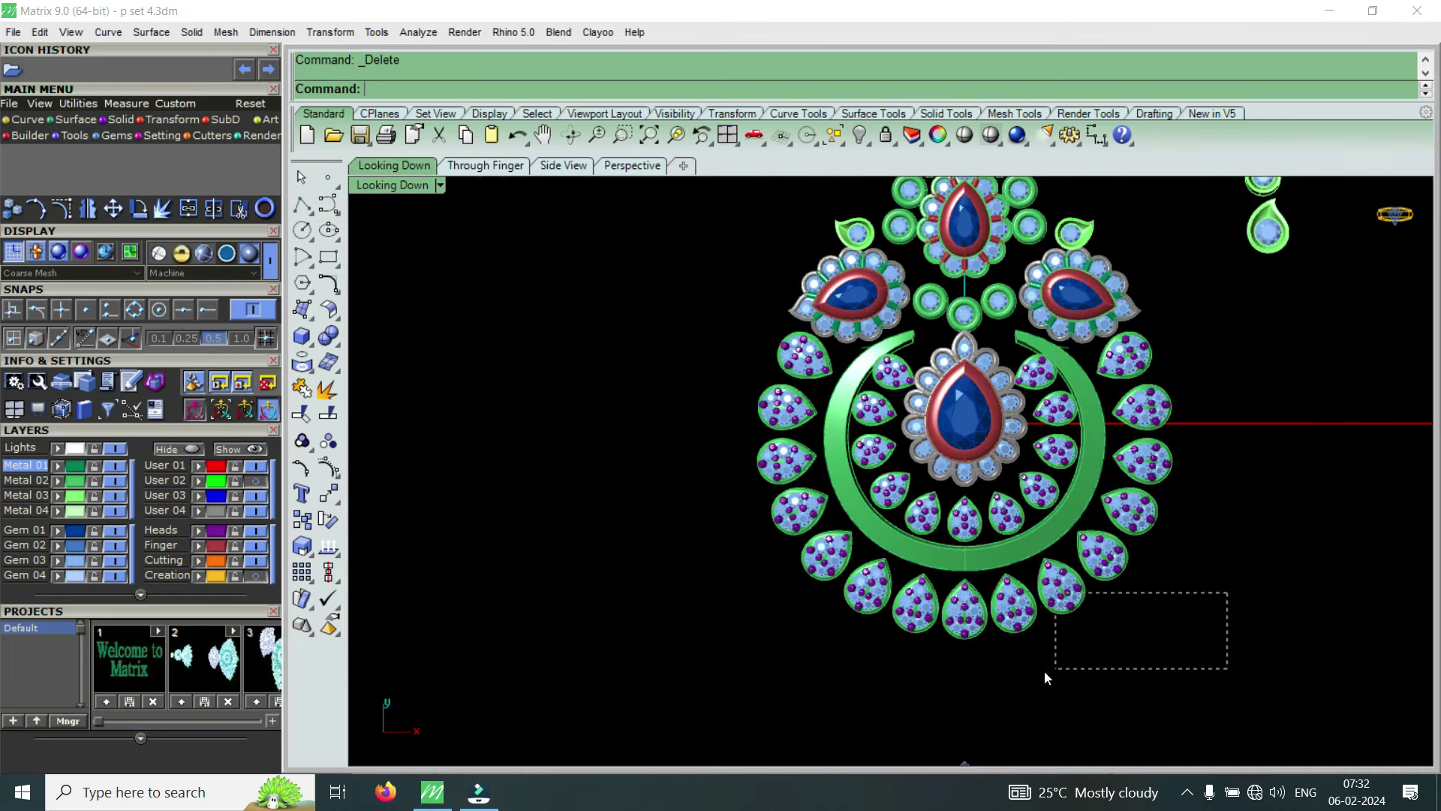
left_click_drag(1008, 678, 1009, 677)
key("Delete")
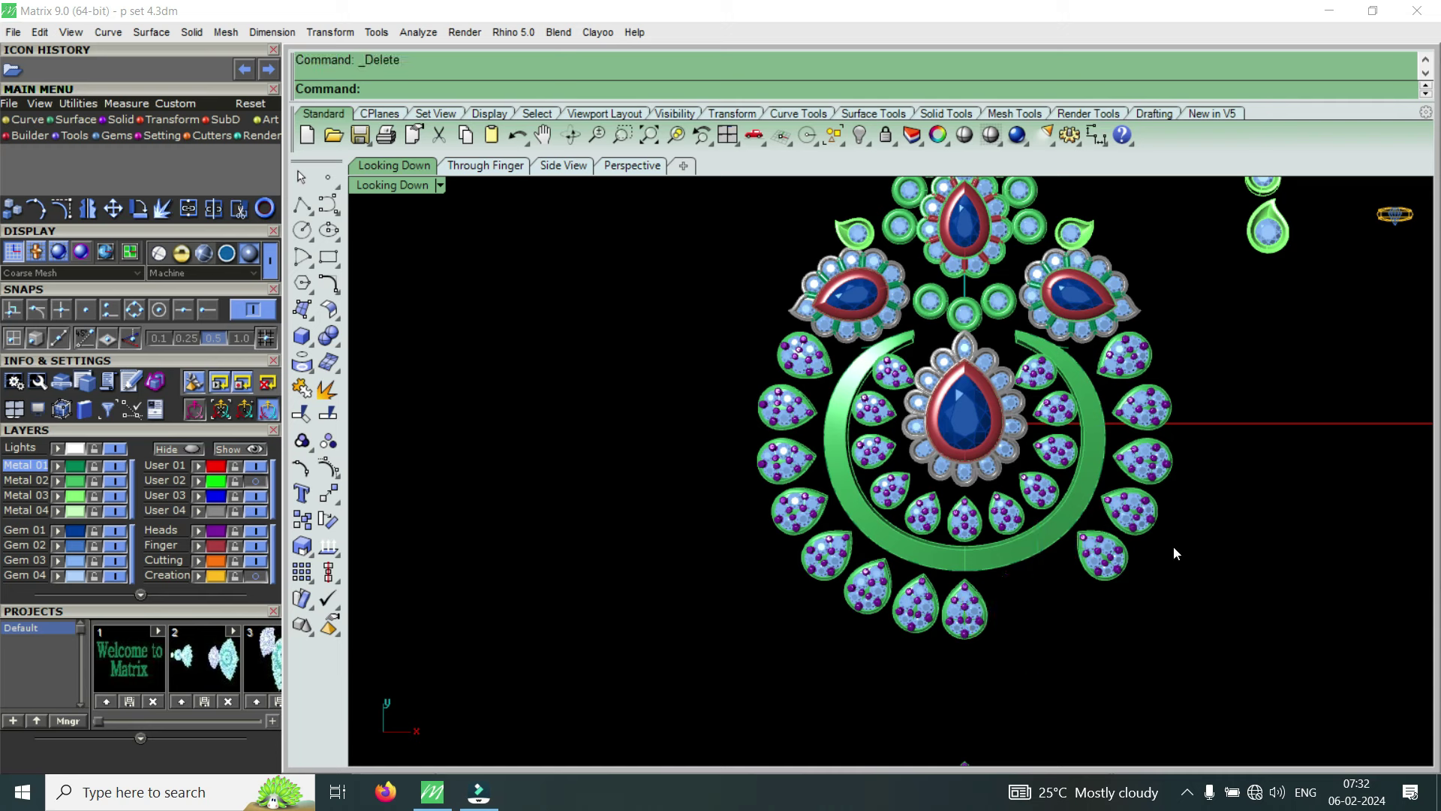
left_click_drag(1109, 598, 1105, 583)
key("Delete")
Delete the ring's right arc, its neighbouring gems and the two small right pendants
mouse_move(1269, 416)
left_mouse_down()
mouse_move(1036, 569)
mouse_move(1005, 569)
left_mouse_up()
key("Delete")
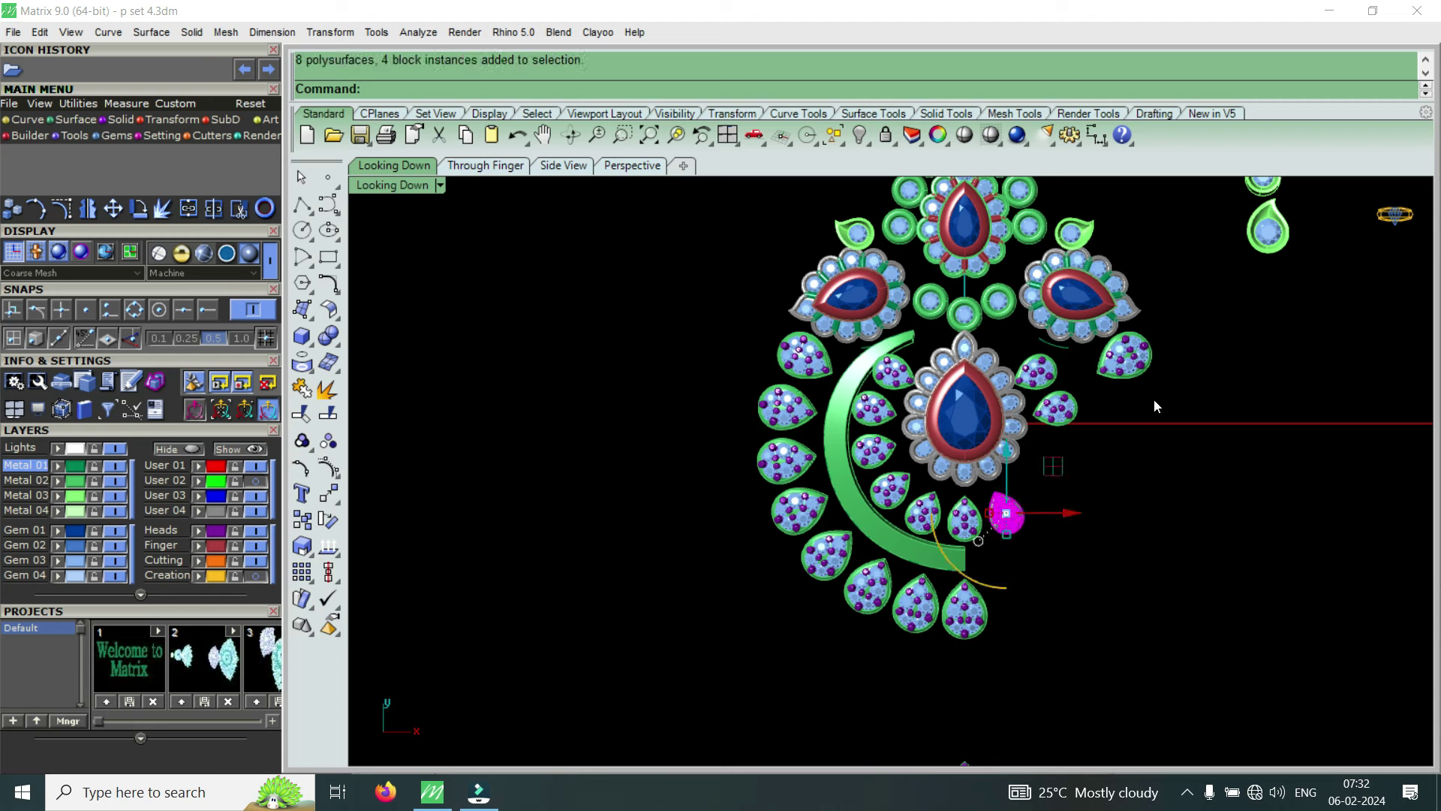
key("Delete")
scroll(1095, 359, "up", 1)
left_click_drag(1022, 439, 1023, 440)
key("Delete")
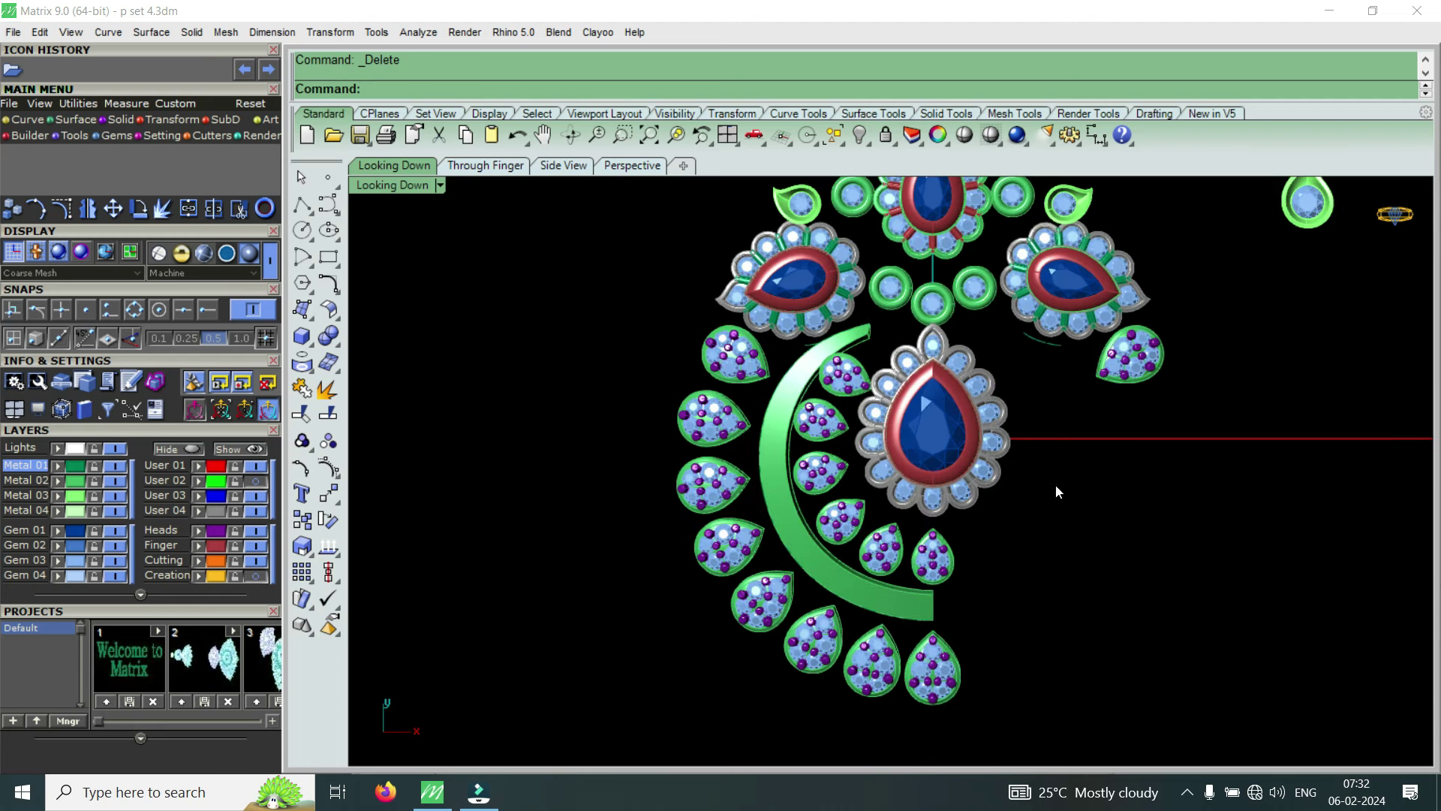
Switch Looking Down to Shaded and delete the upper-right pear gem cluster
left_click(416, 183)
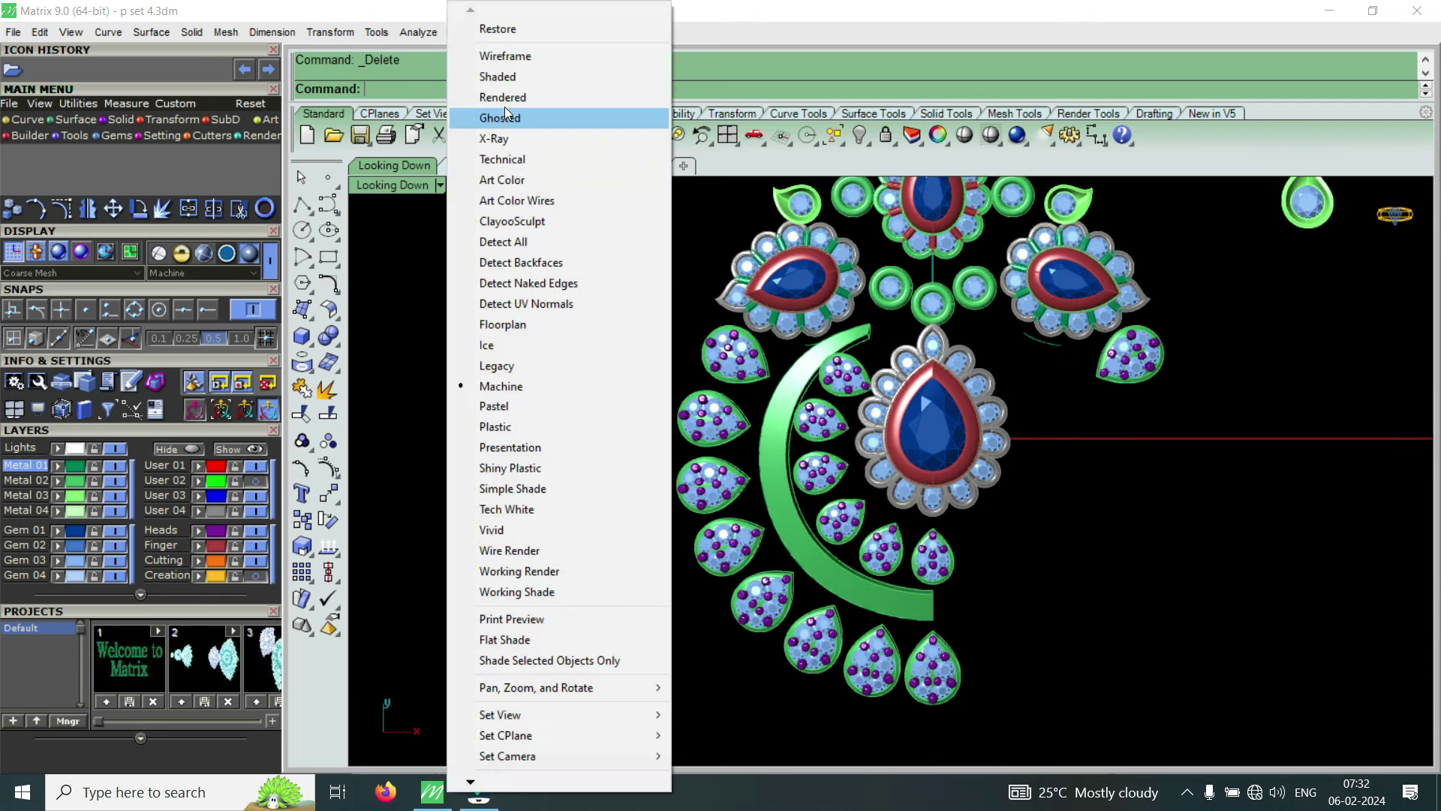
left_click(521, 77)
scroll(1017, 443, "down", 2)
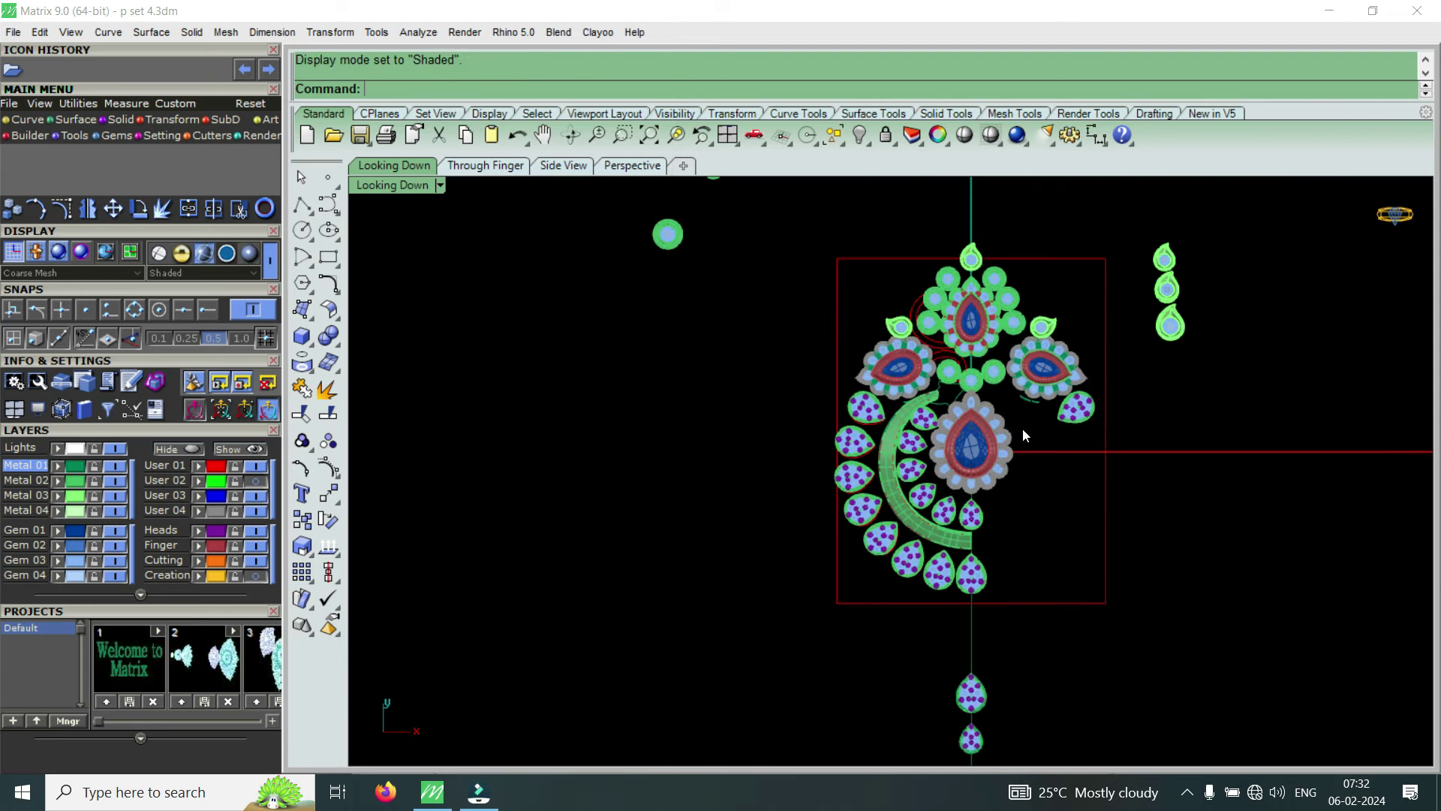
scroll(1088, 313, "up", 2)
left_click_drag(1099, 293, 1009, 486)
key("Delete")
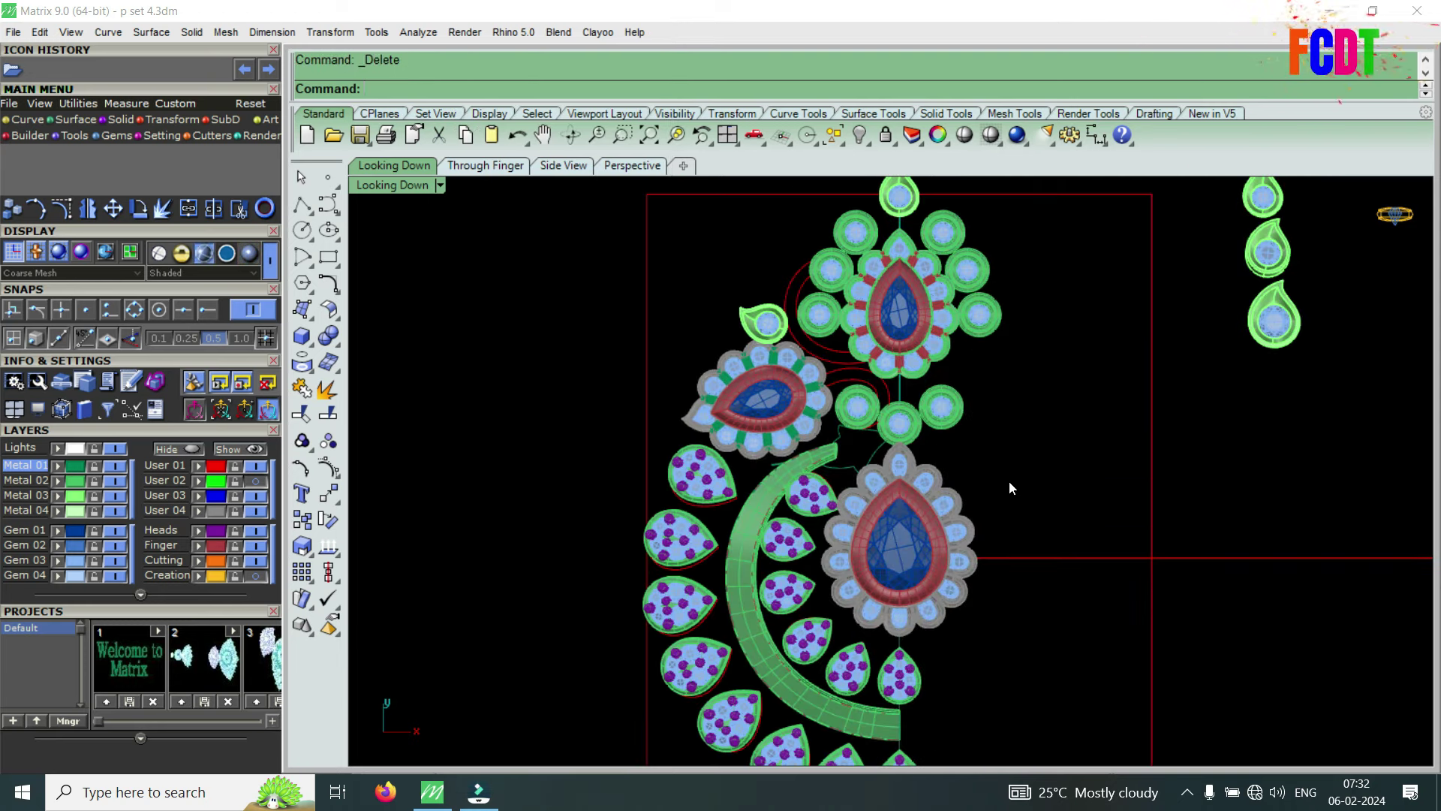
Select the short stem curve, the thin stem curve and the upper green curve
scroll(833, 474, "up", 2)
scroll(841, 466, "up", 1)
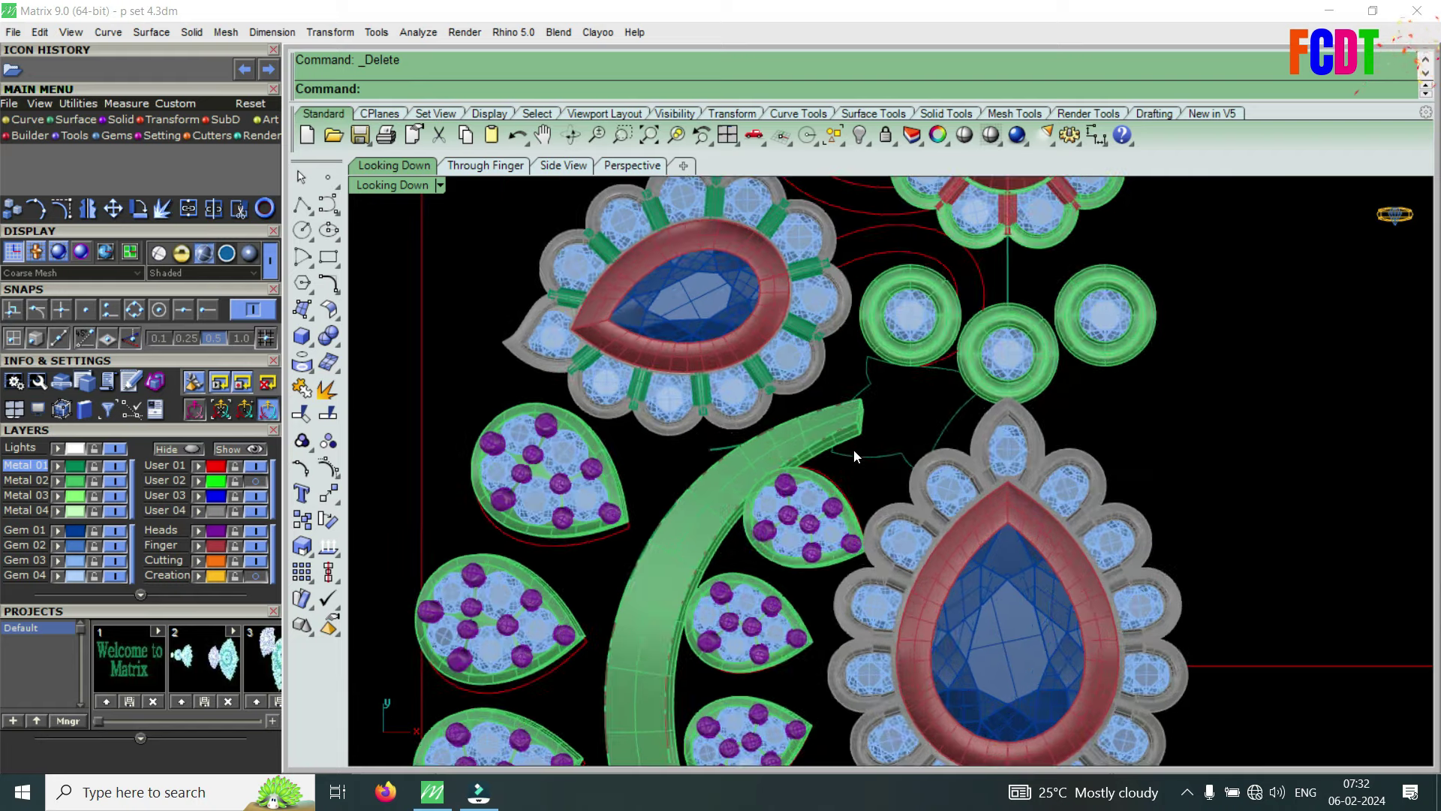
scroll(875, 450, "up", 2)
left_click(880, 468)
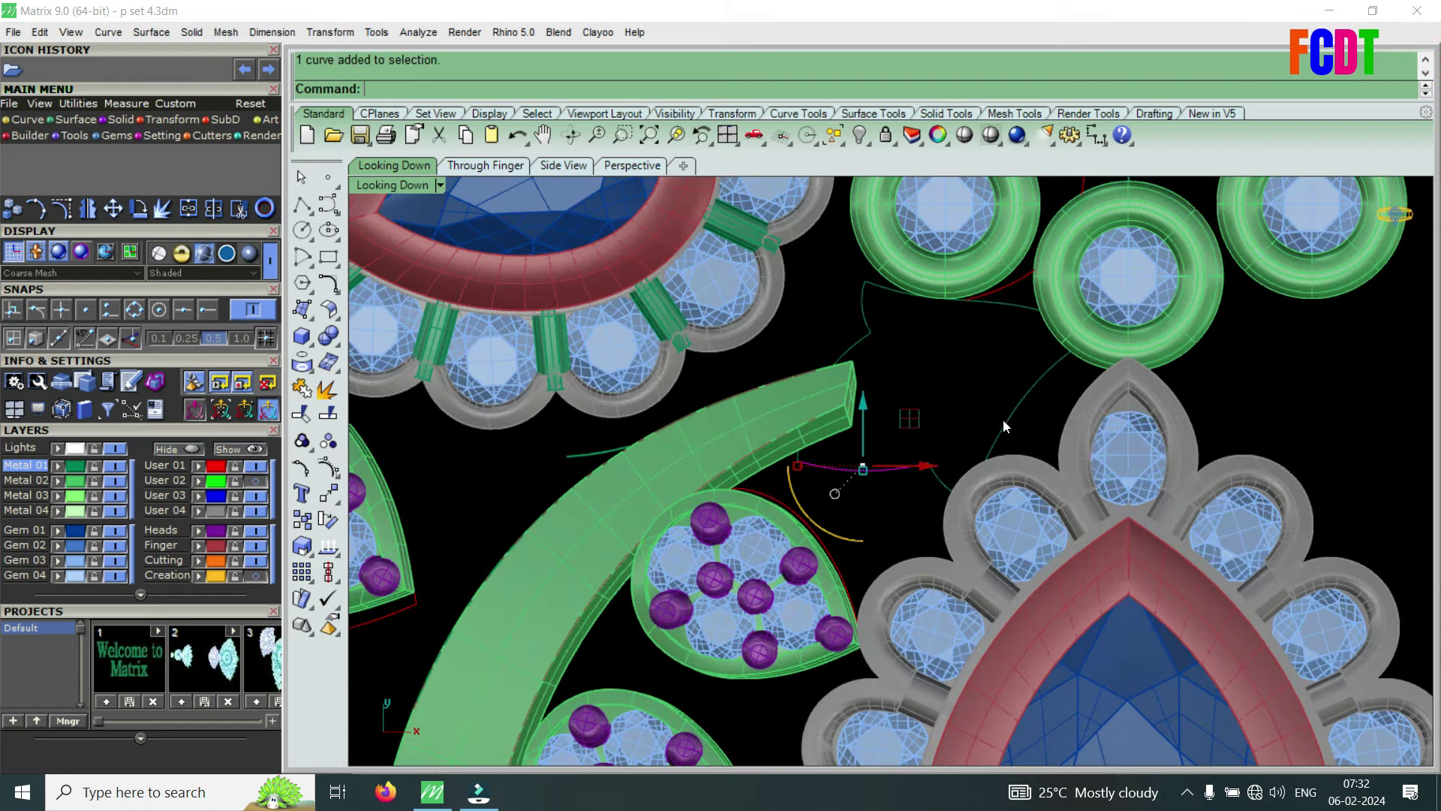
left_click(1002, 420)
left_click(865, 299, "shift")
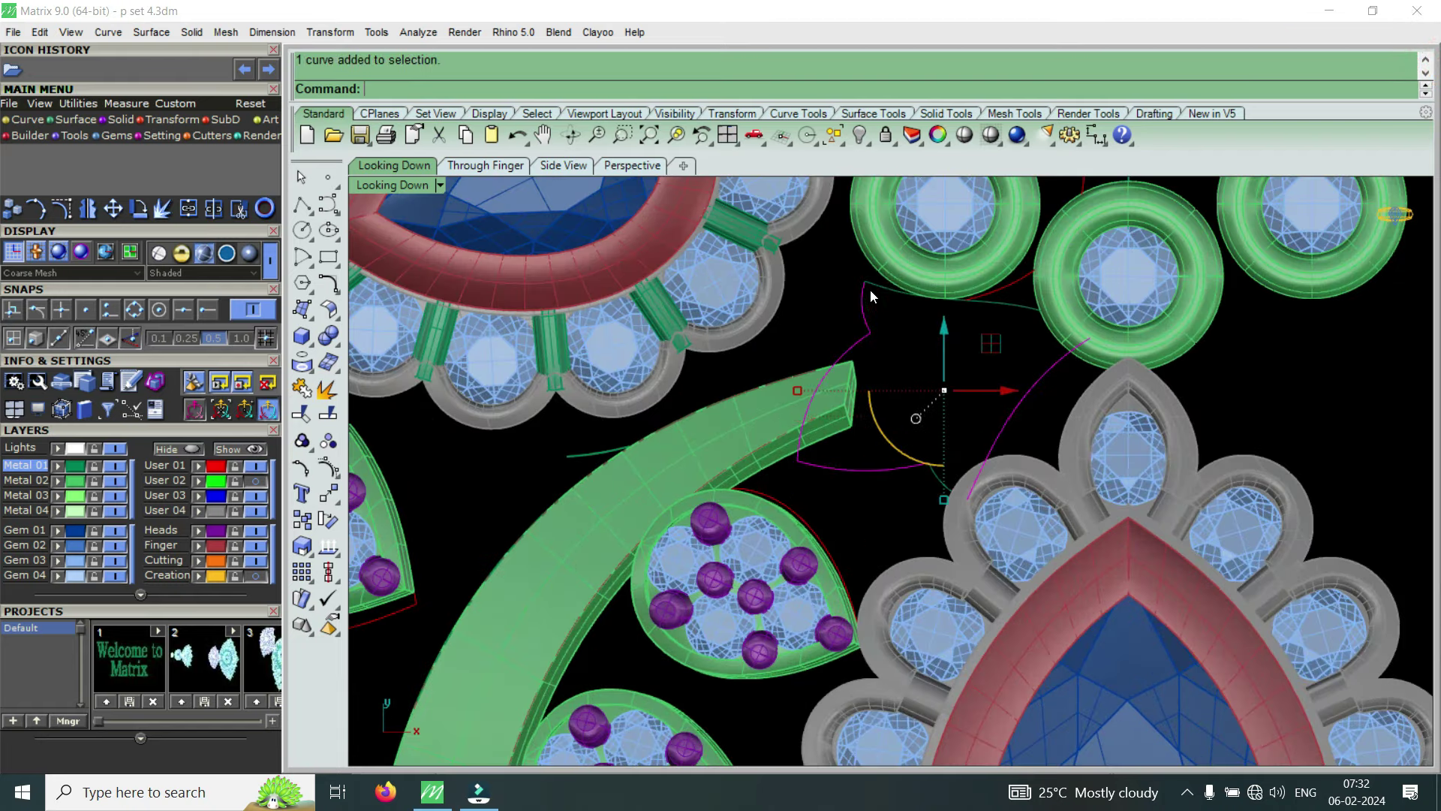
scroll(958, 335, "down", 1)
scroll(947, 412, "down", 1)
scroll(940, 436, "up", 3)
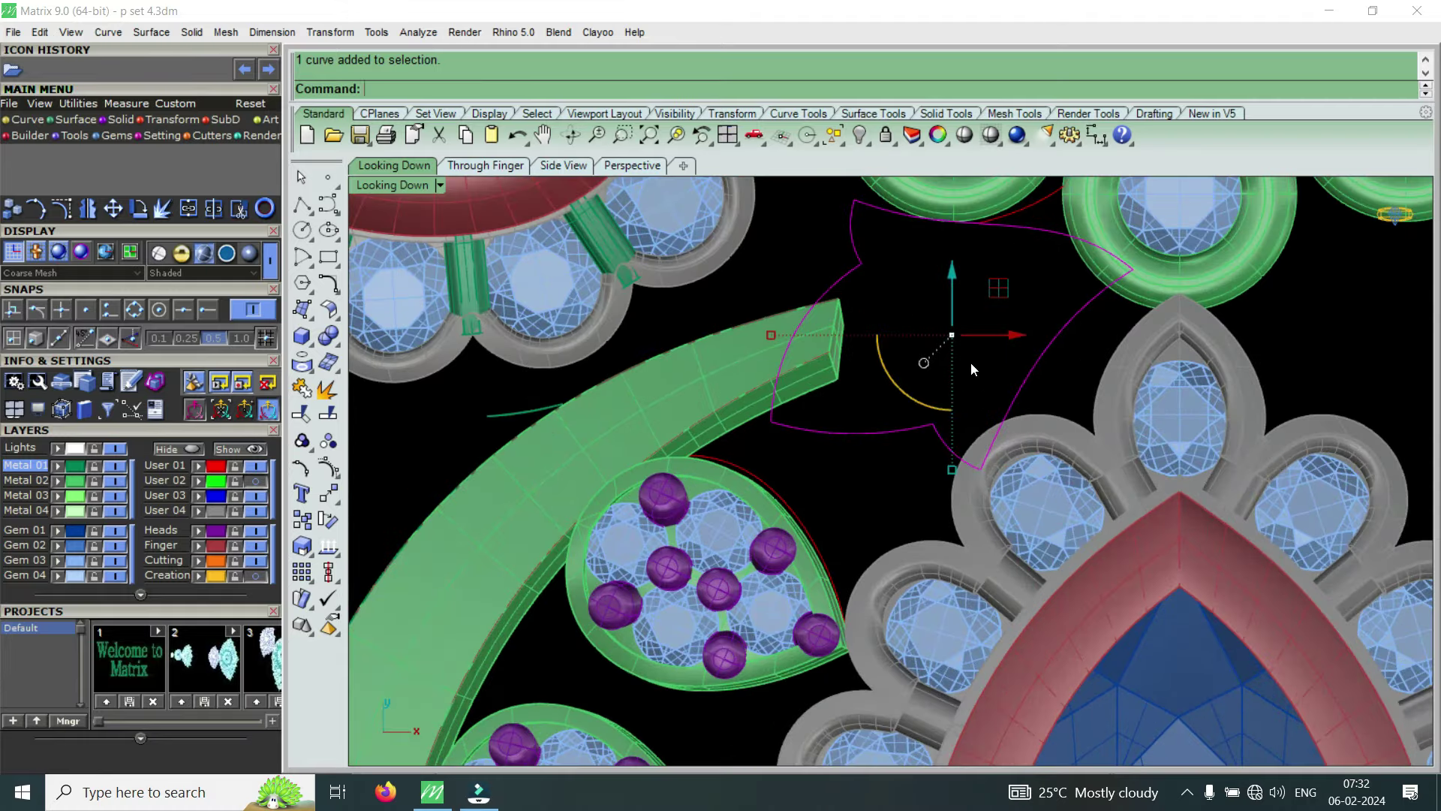
scroll(929, 316, "down", 3)
scroll(928, 335, "down", 2)
scroll(935, 335, "down", 1)
scroll(936, 334, "down", 1)
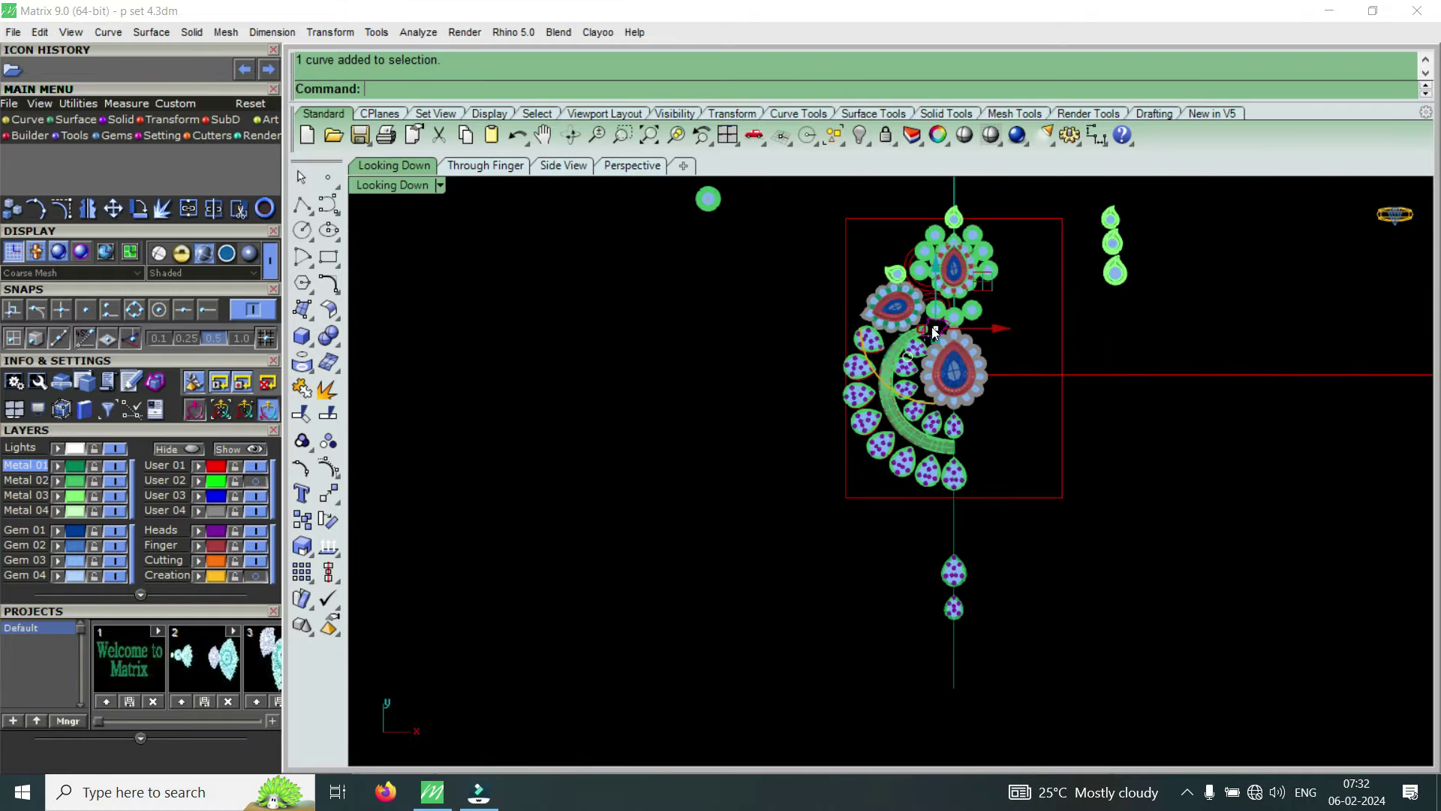
Show the Creation layer and copy the selected curves further down the design
left_click(263, 574)
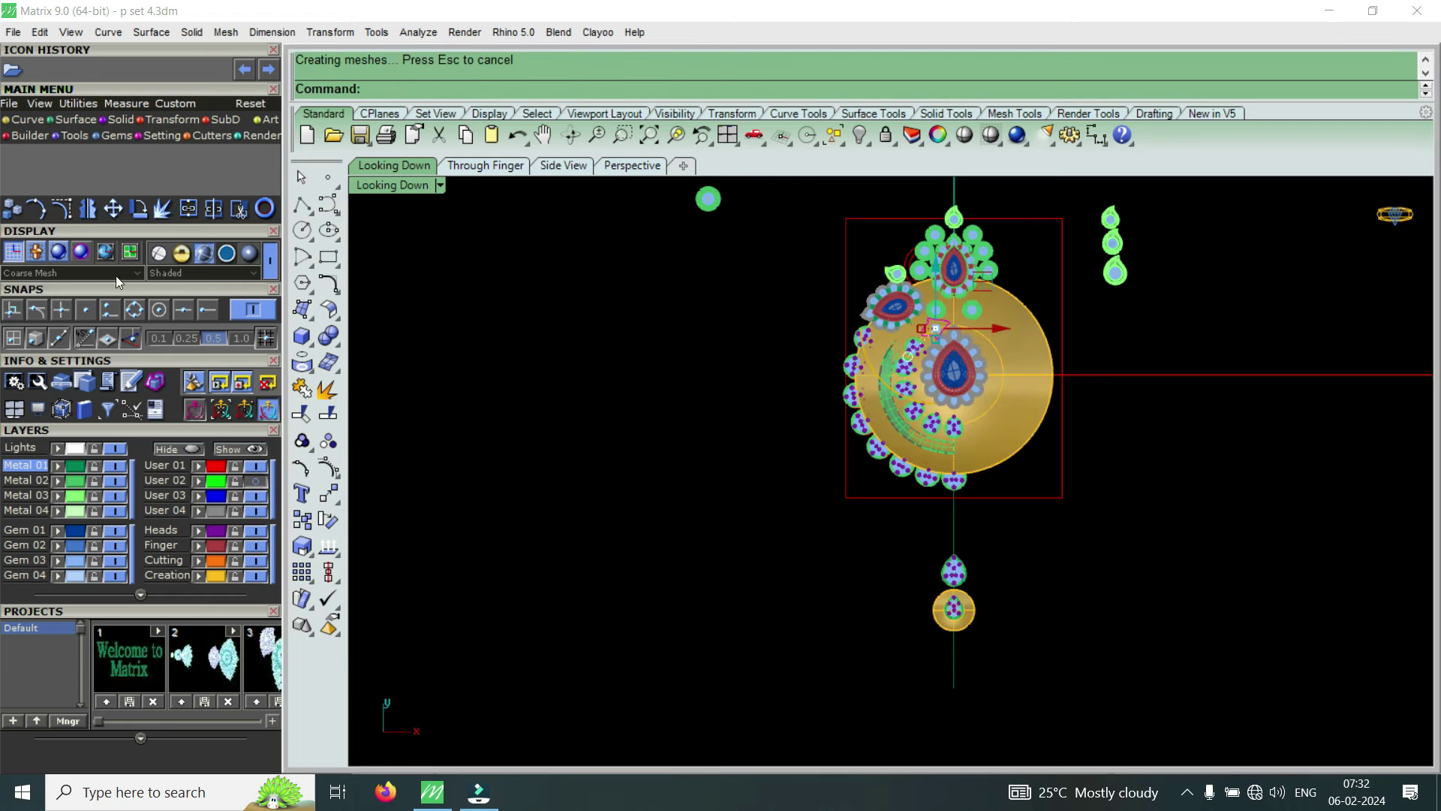
left_click(12, 208)
left_click(1148, 392)
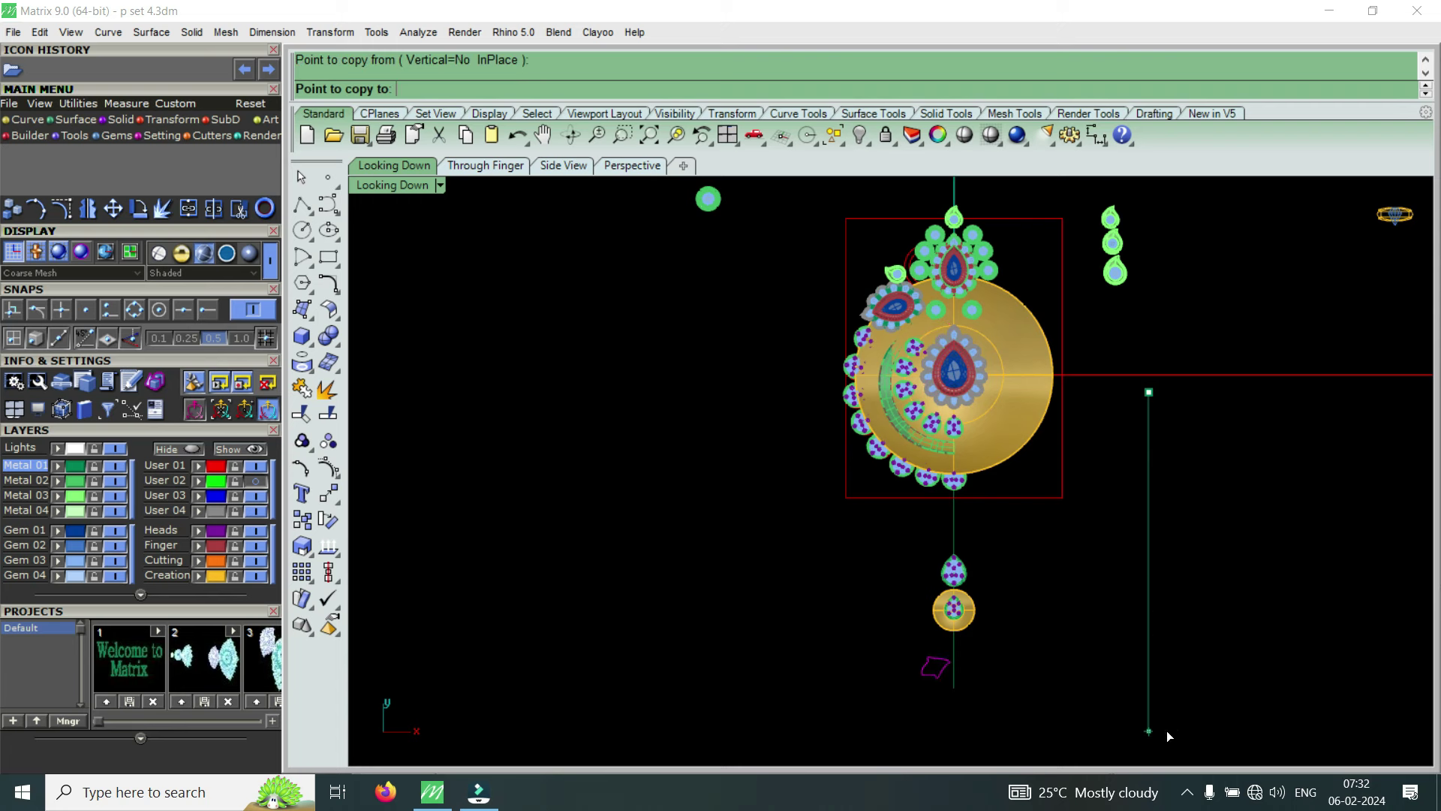
left_click(1152, 730)
key("Return")
Drag the round gold piece down the stem below the teardrop pieces
scroll(948, 661, "up", 2)
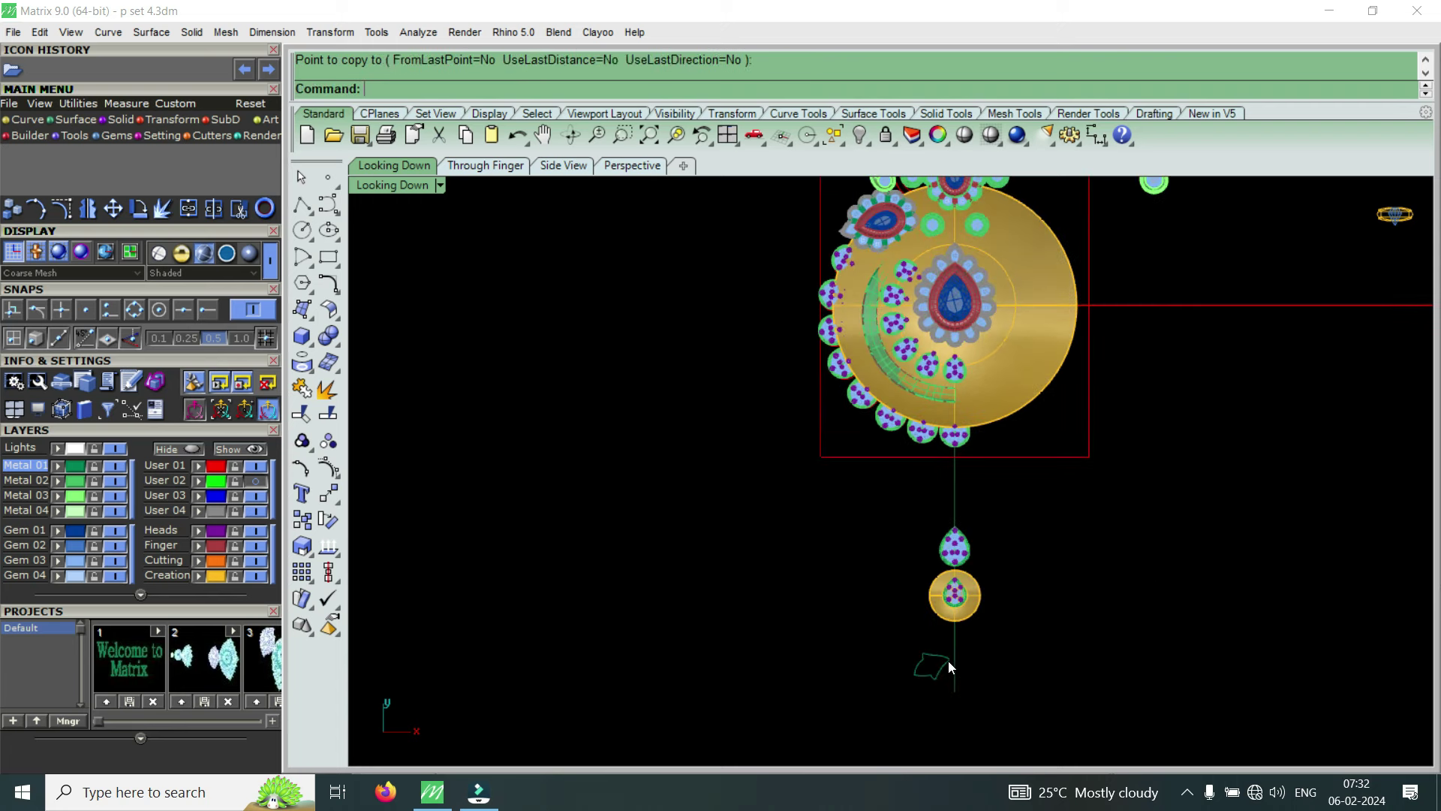
scroll(948, 656, "up", 3)
left_click(946, 564)
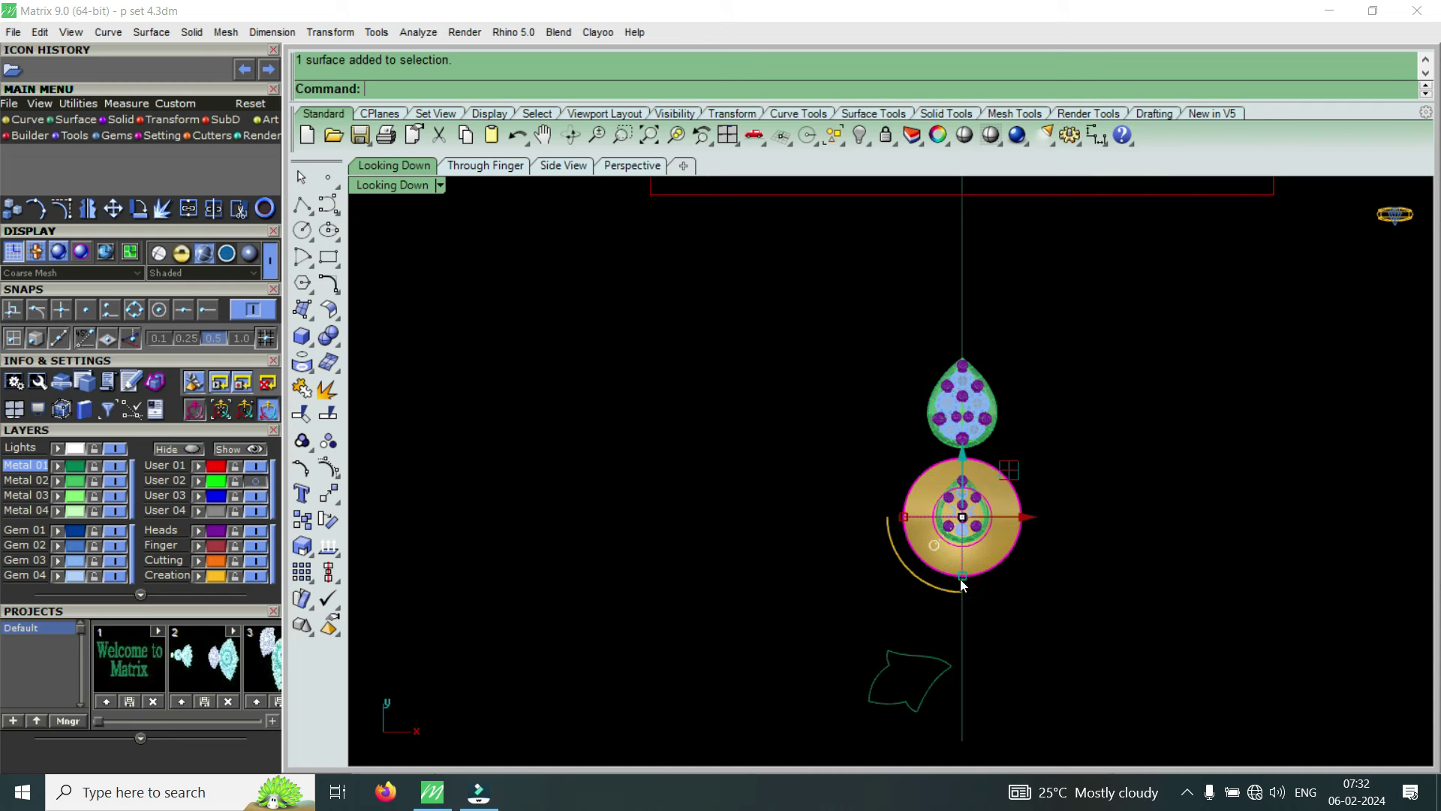
mouse_move(963, 459)
left_mouse_down()
mouse_move(1014, 677)
mouse_move(953, 677)
left_mouse_up()
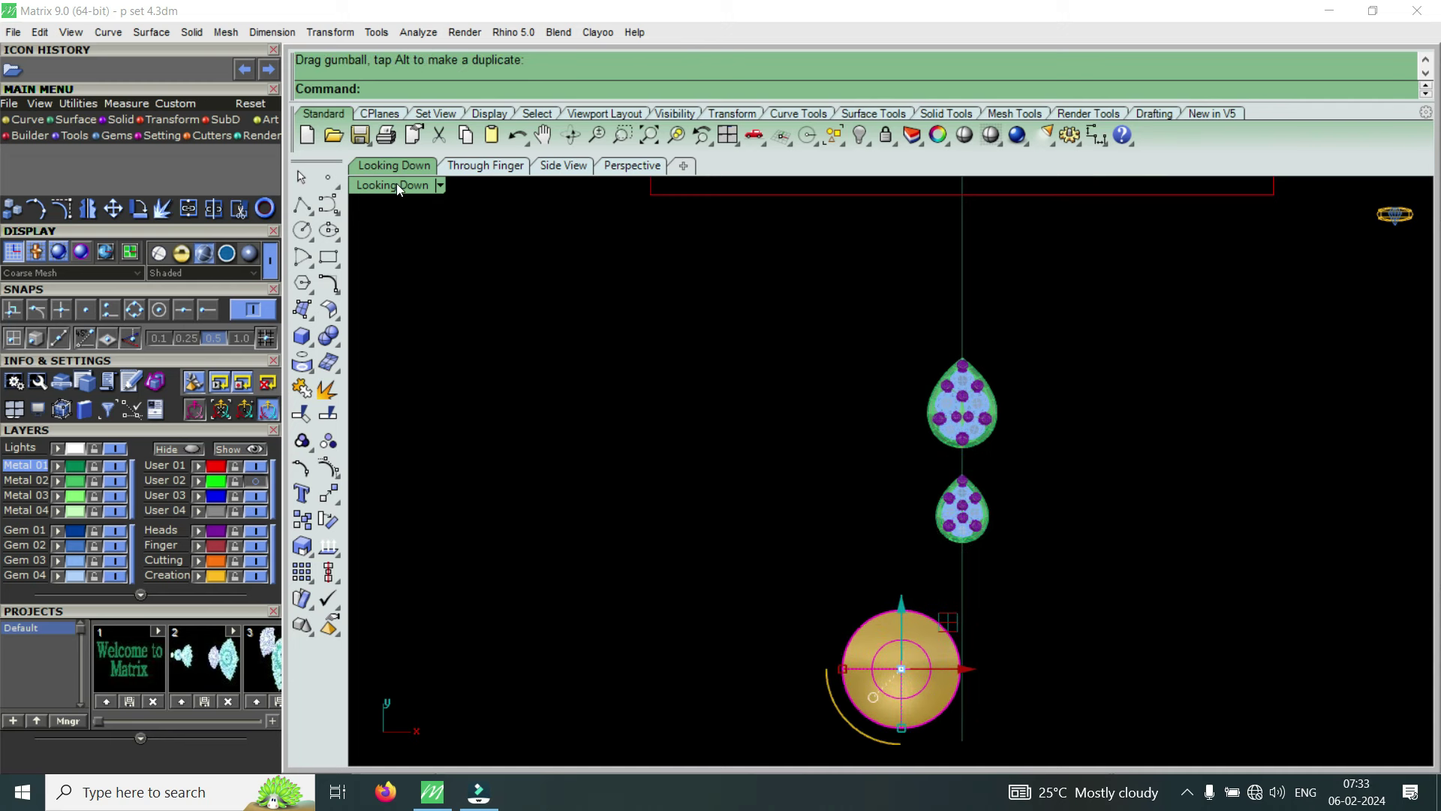
Switch Looking Down to Wireframe and nudge the round piece slightly down and right
left_click(396, 183)
left_click(529, 57)
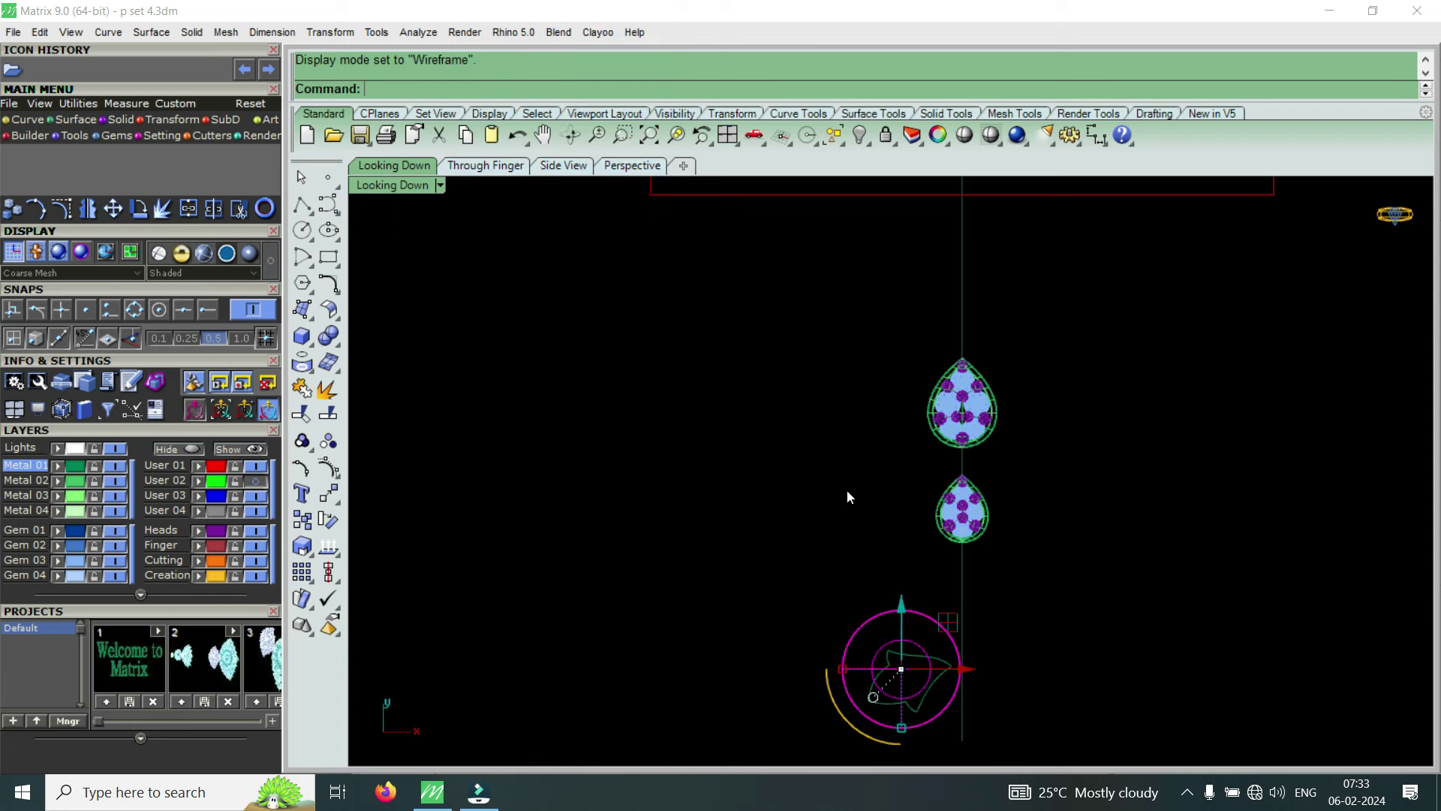
scroll(908, 674, "down", 2)
scroll(903, 617, "up", 3)
scroll(886, 450, "up", 3)
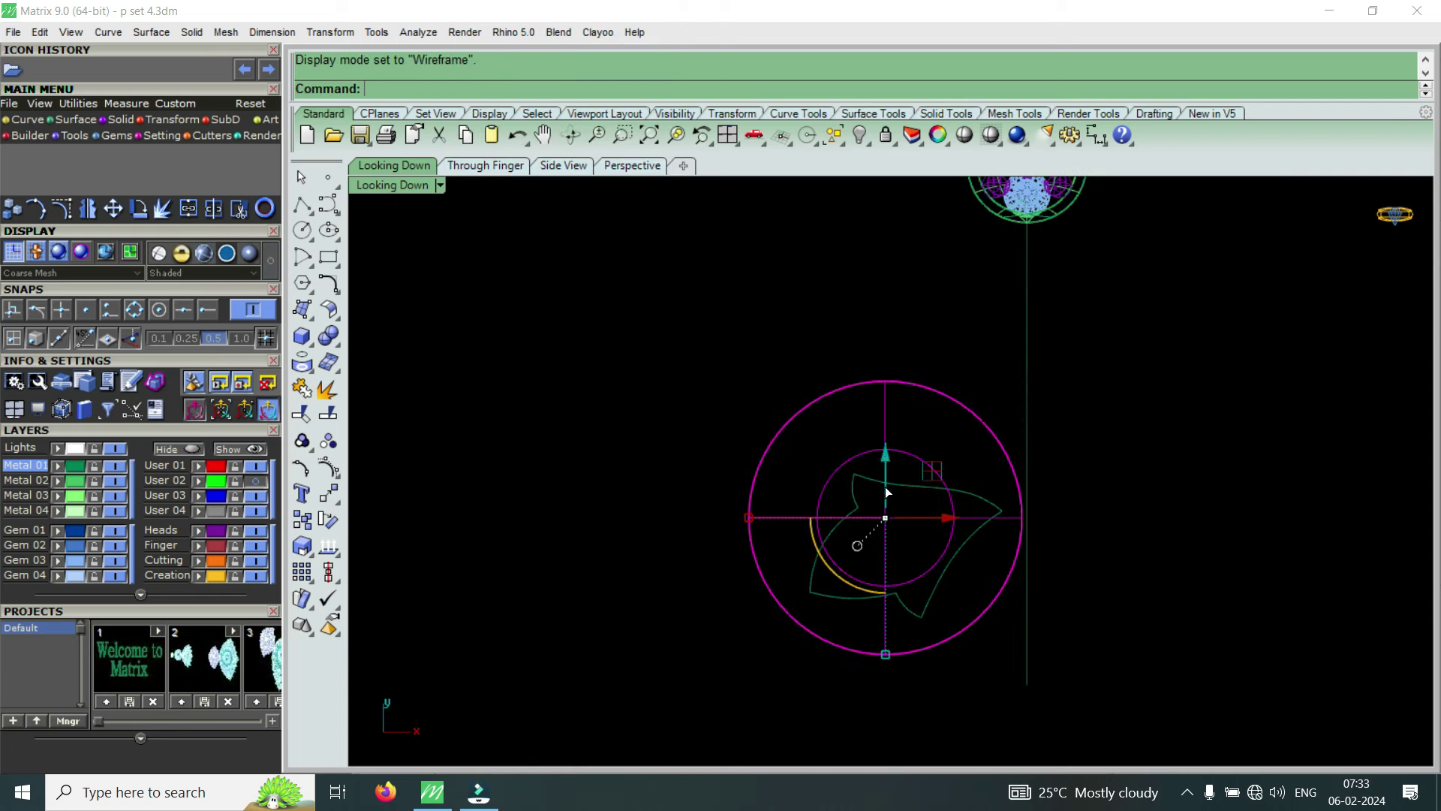
left_click_drag(887, 491, 959, 546)
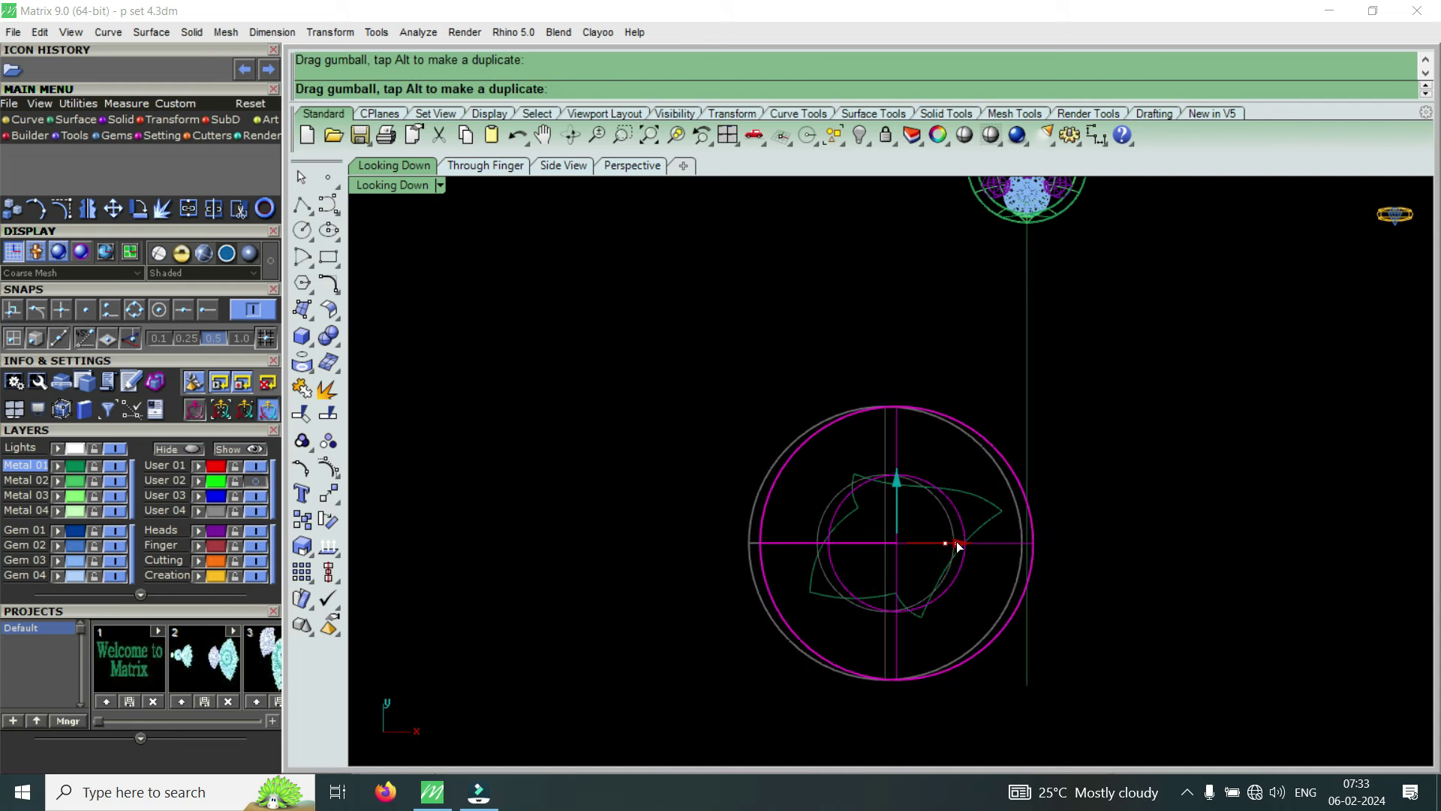
Restore the four viewports and select the shell outline curve inside the ring
double_click(409, 185)
scroll(1203, 601, "down", 2)
scroll(1203, 601, "down", 2)
scroll(1203, 602, "down", 1)
scroll(1178, 593, "up", 1)
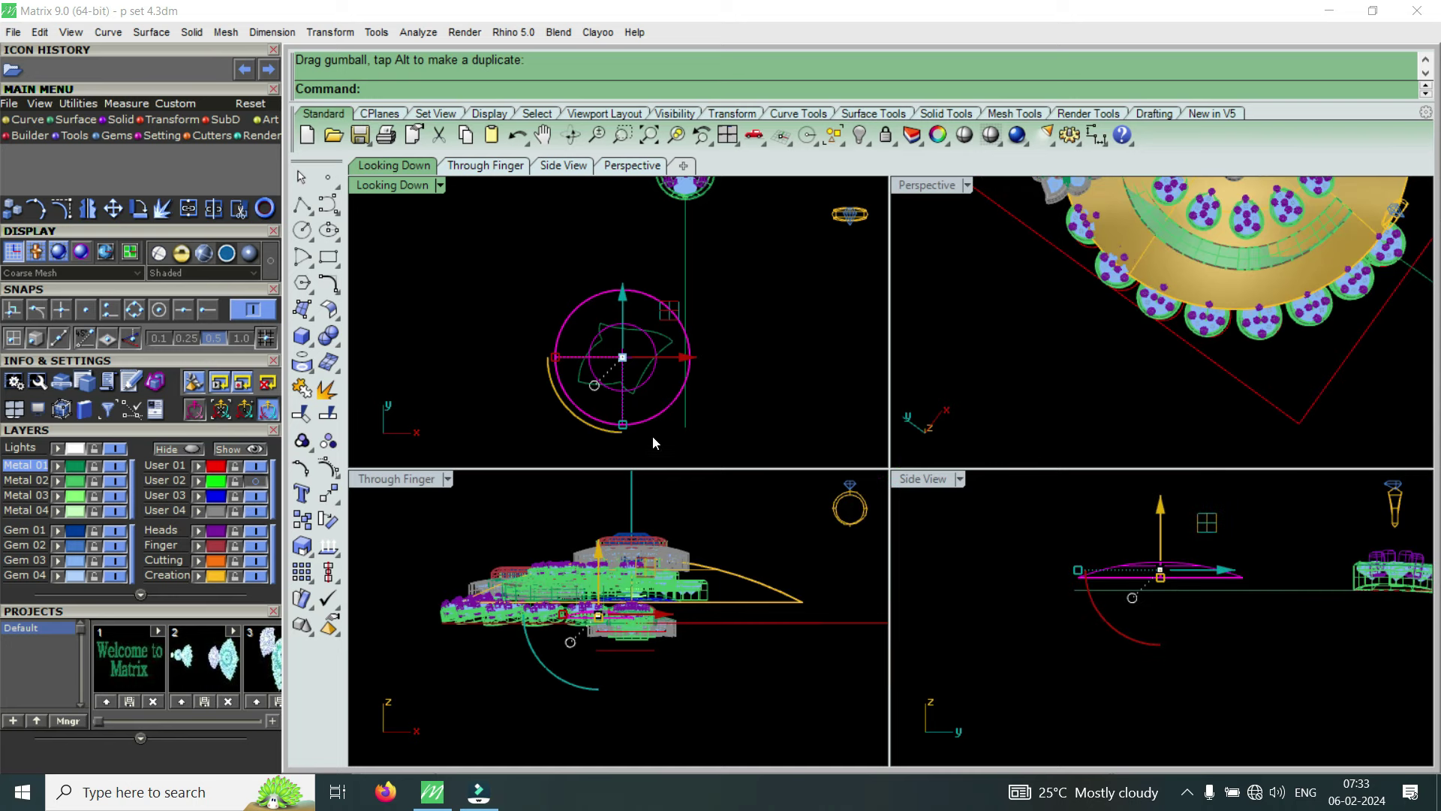
scroll(651, 387, "up", 3)
scroll(645, 391, "up", 1)
scroll(644, 394, "up", 2)
left_click(702, 338)
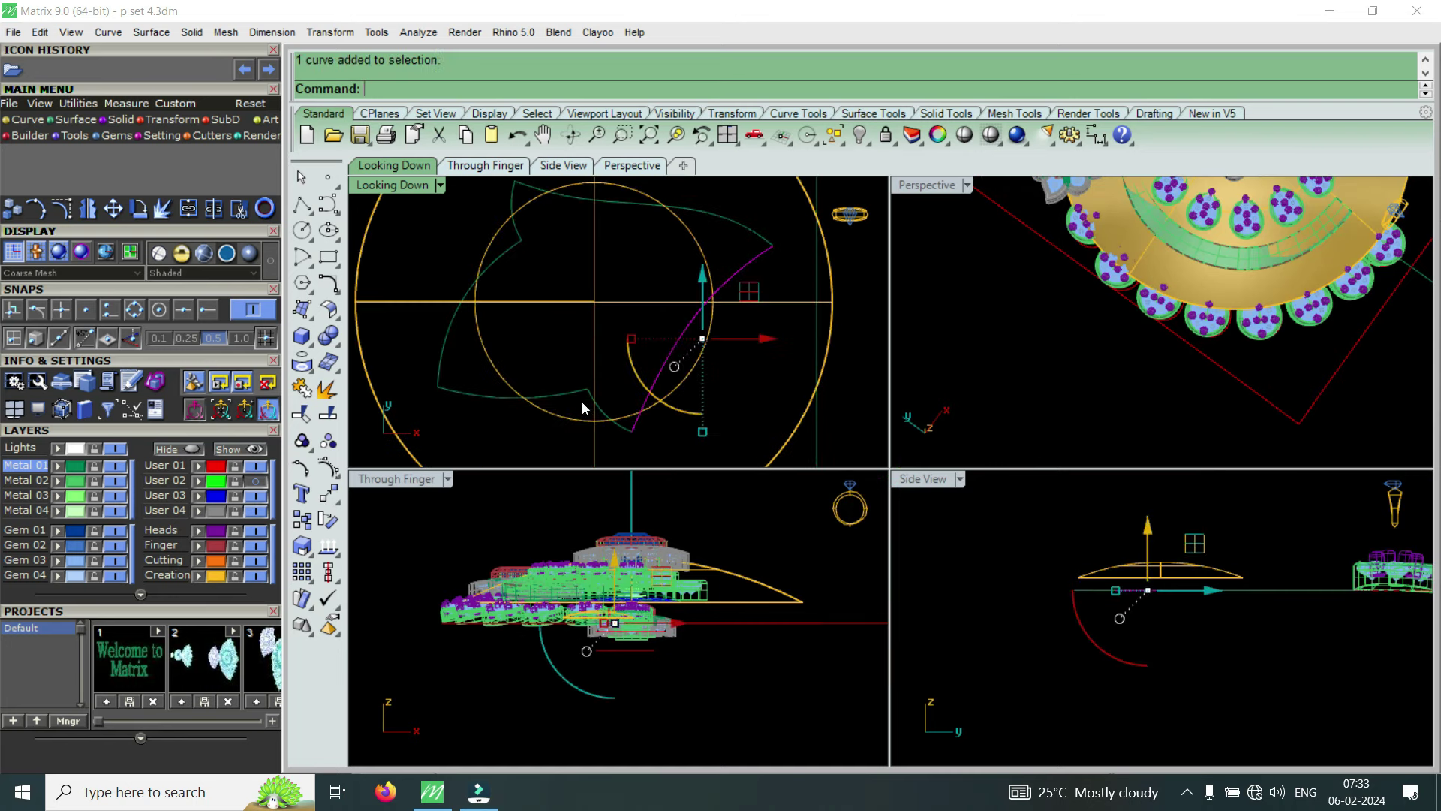
scroll(570, 353, "down", 1)
scroll(583, 313, "up", 2)
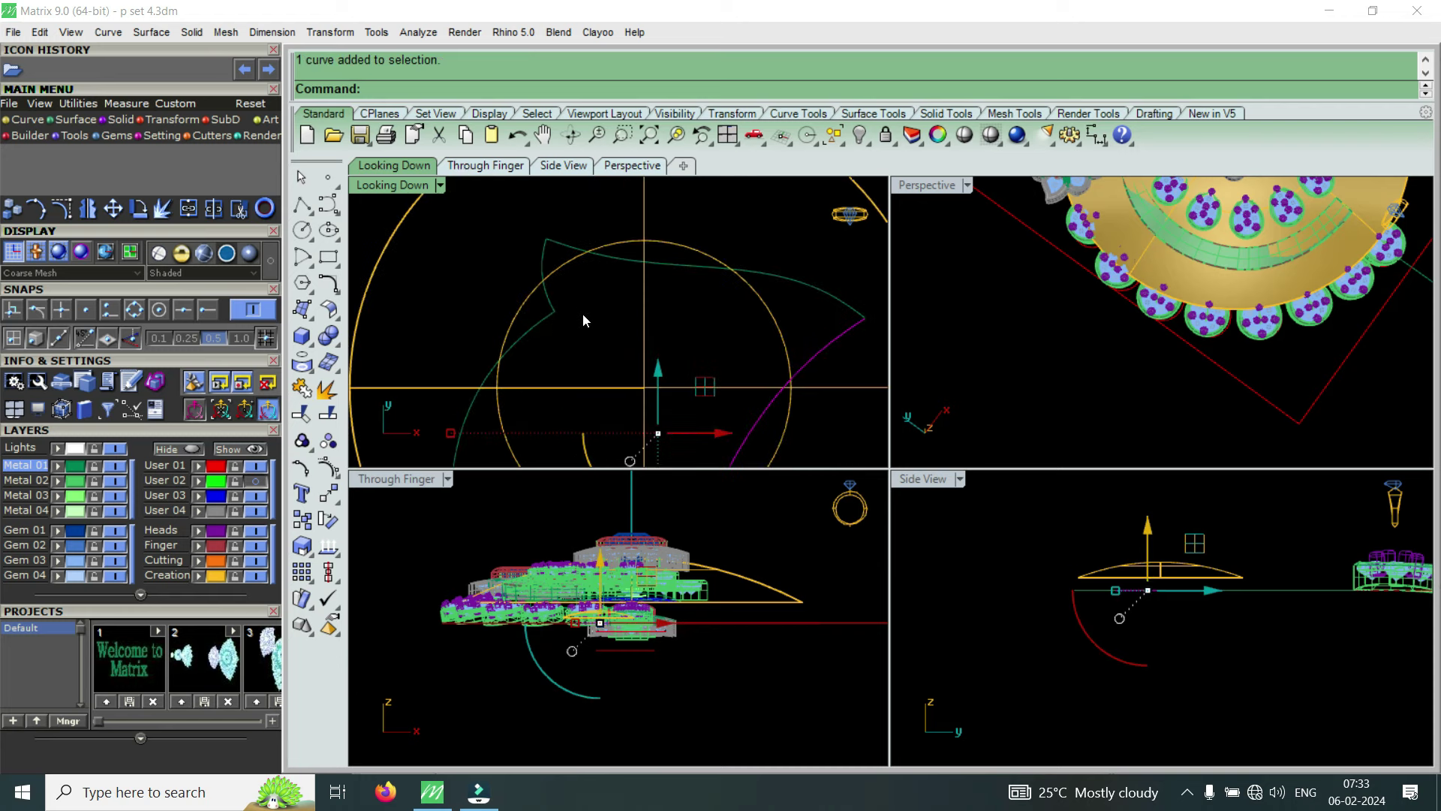
left_click_drag(525, 335, 526, 335)
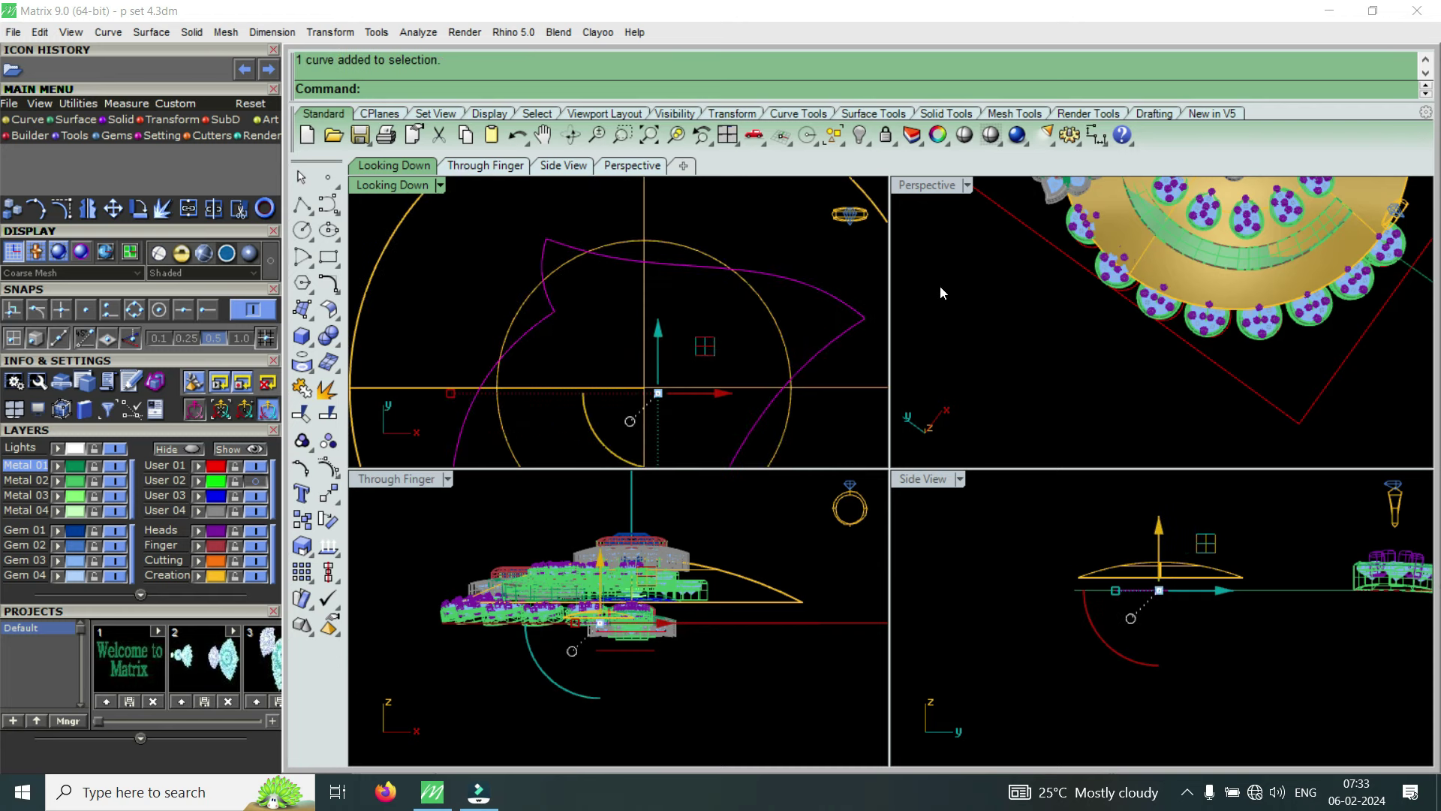
Maximize the Perspective view to show the whole earring
double_click(929, 184)
scroll(952, 387, "down", 3)
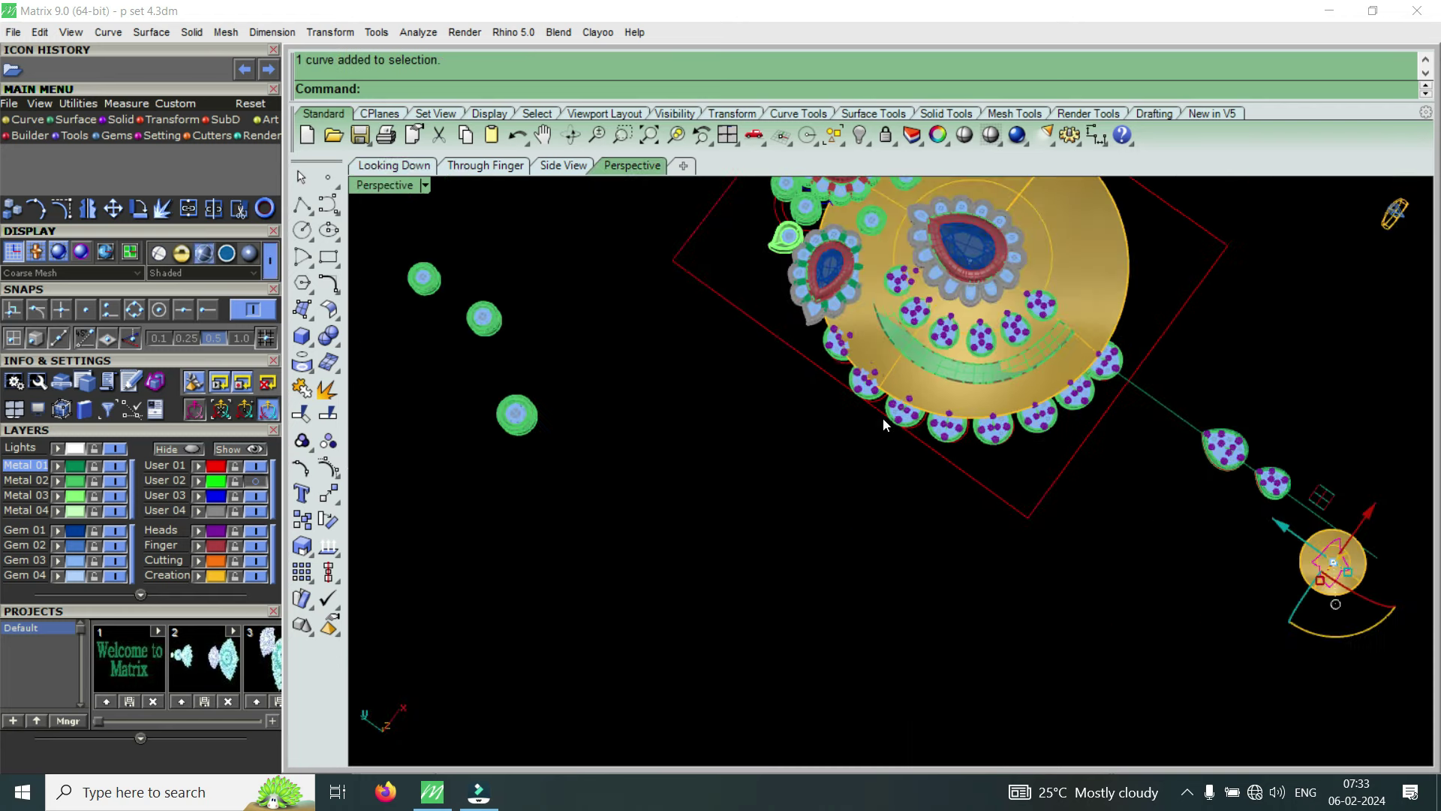
scroll(882, 418, "down", 2)
scroll(1208, 525, "up", 3)
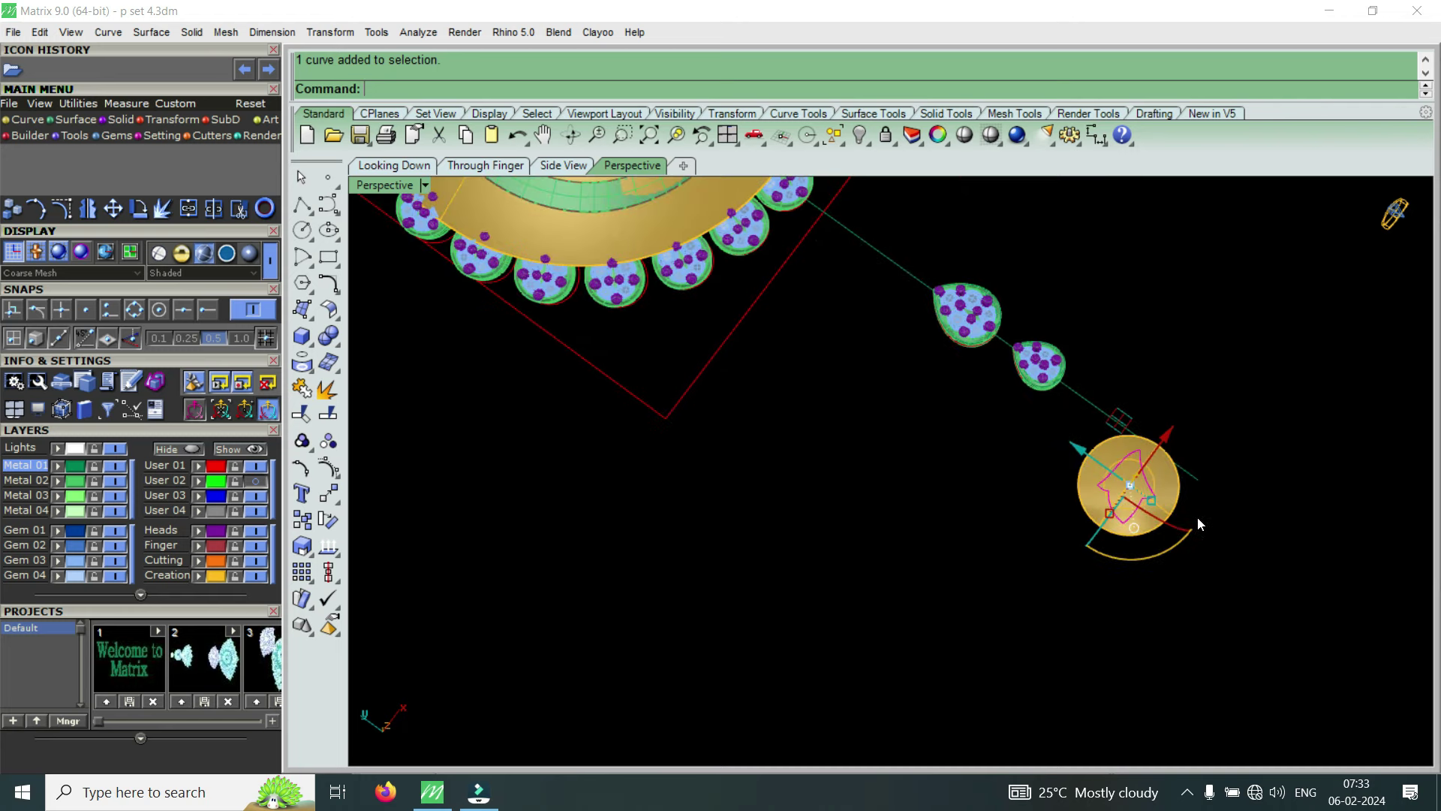
Project the shell outline curve onto the gold dome surface using Pj
scroll(1118, 507, "up", 3)
scroll(1133, 503, "up", 1)
scroll(1209, 394, "up", 2)
scroll(1235, 402, "up", 1)
type("P")
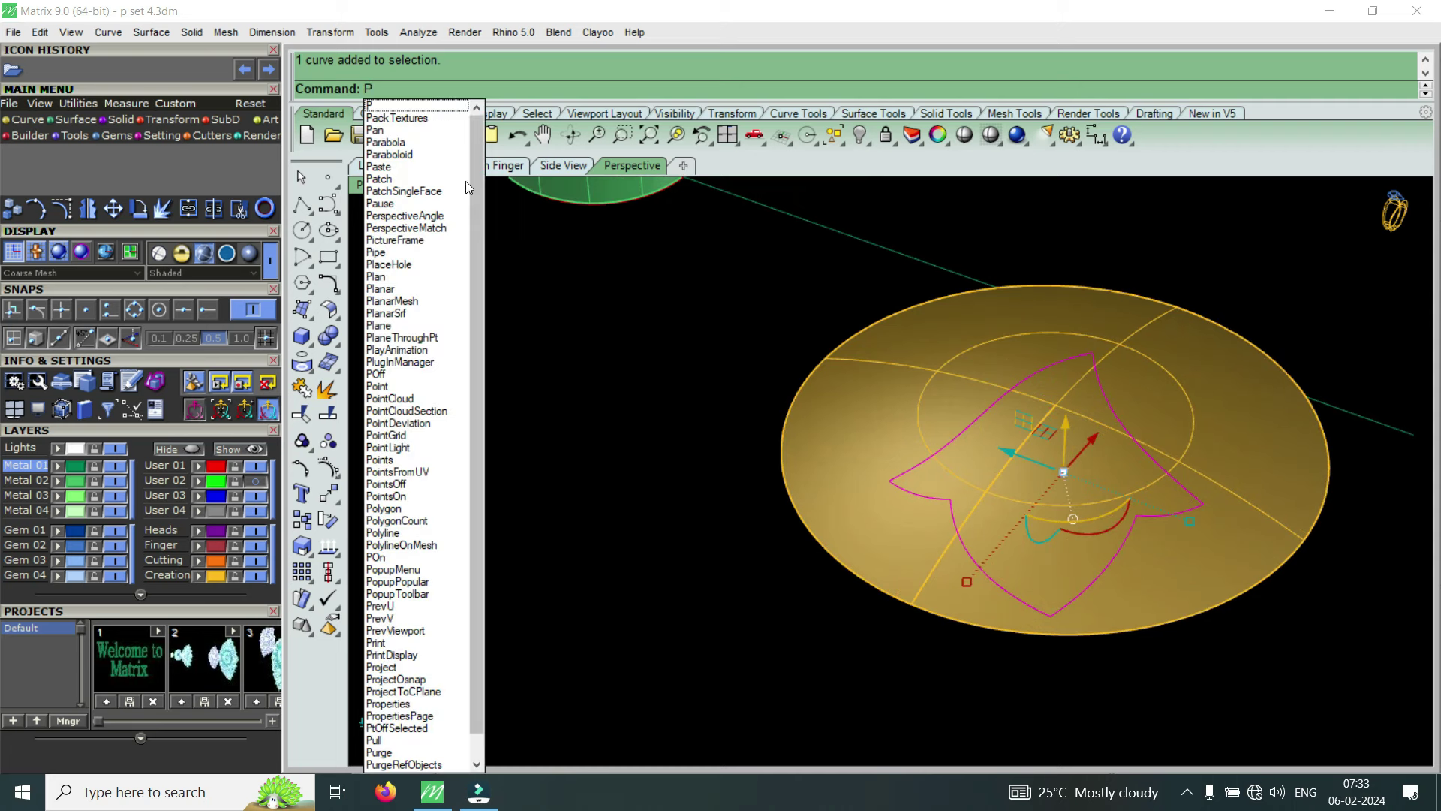
key("Escape")
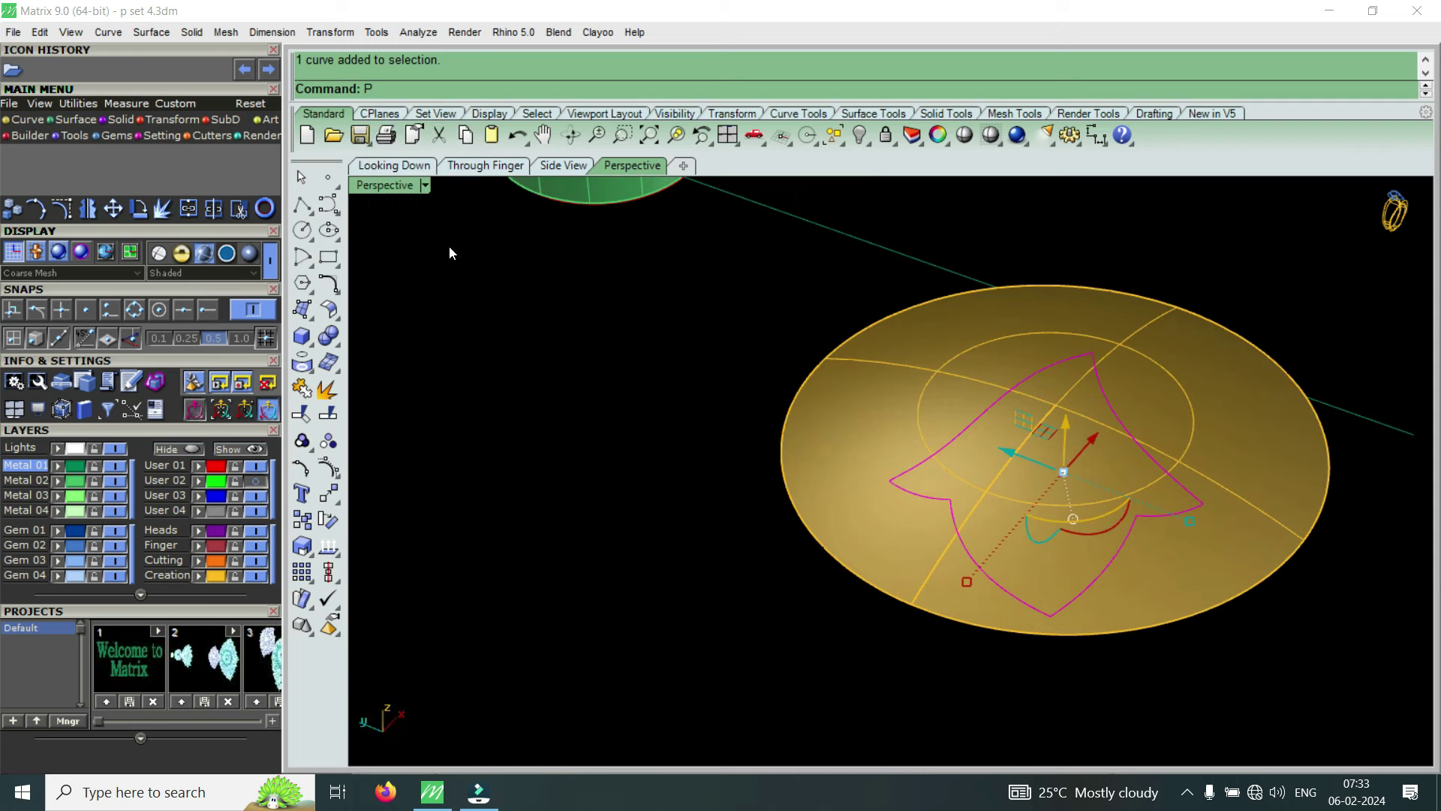
type("Pj")
key("Return")
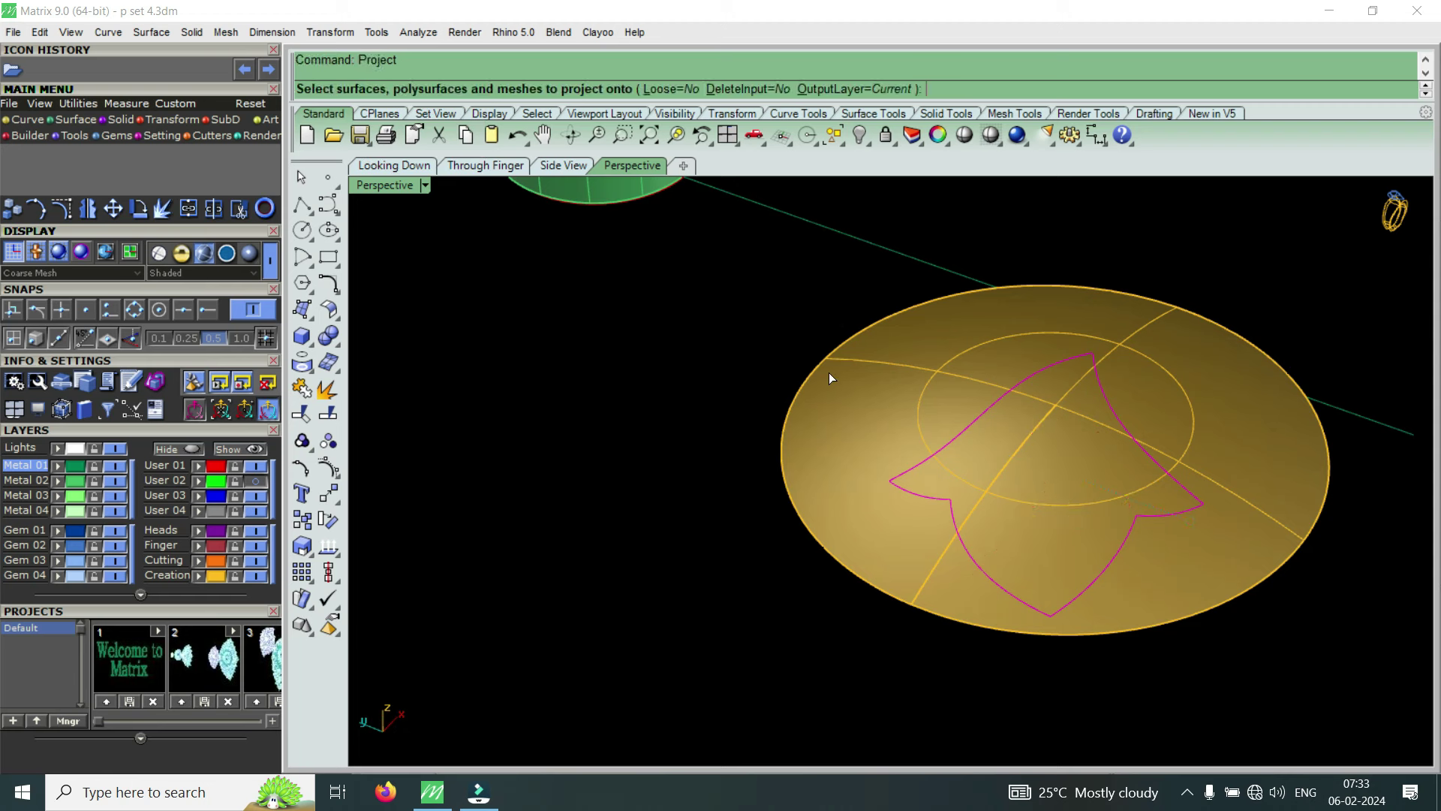
left_click(857, 373)
key("Return")
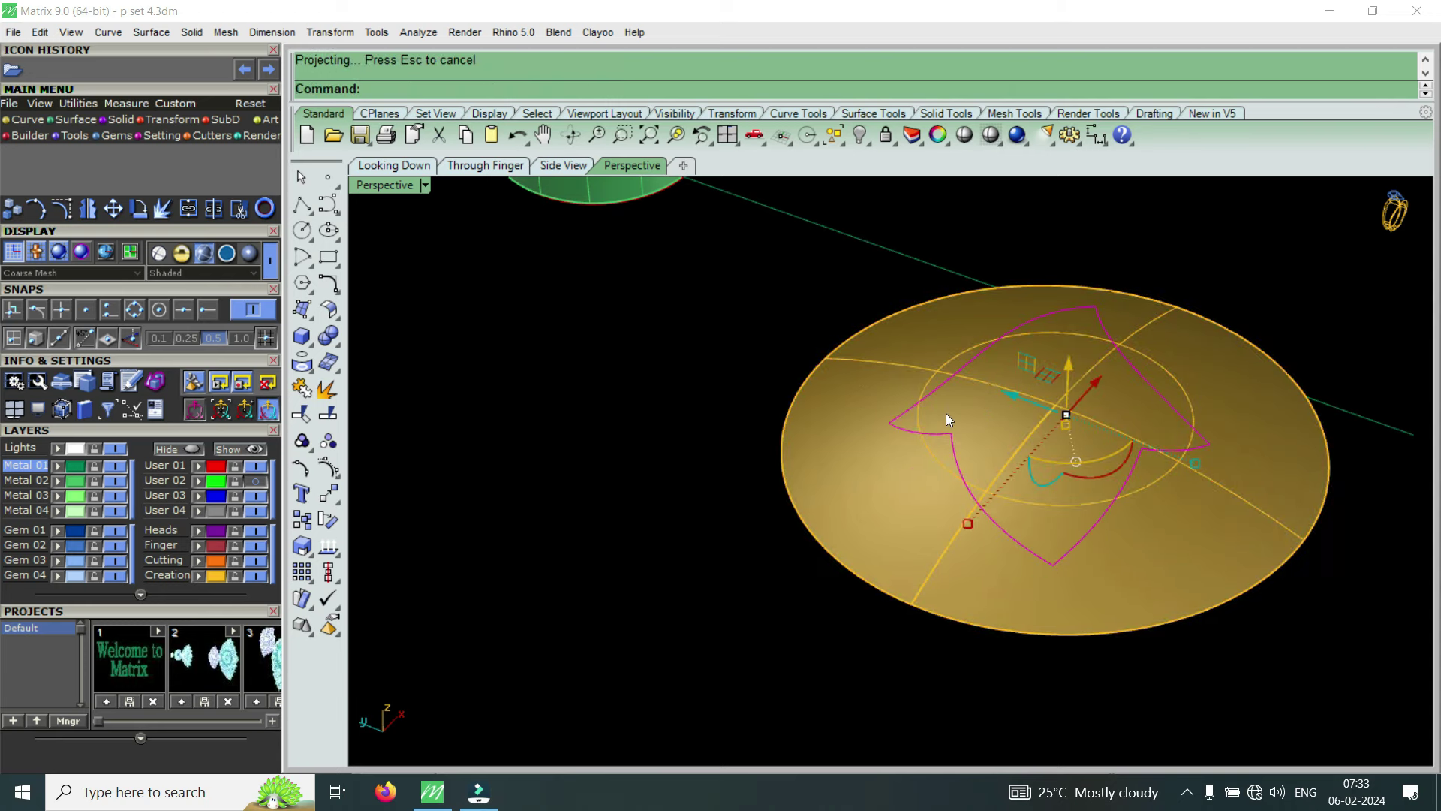
right_click_drag(1015, 448, 714, 496)
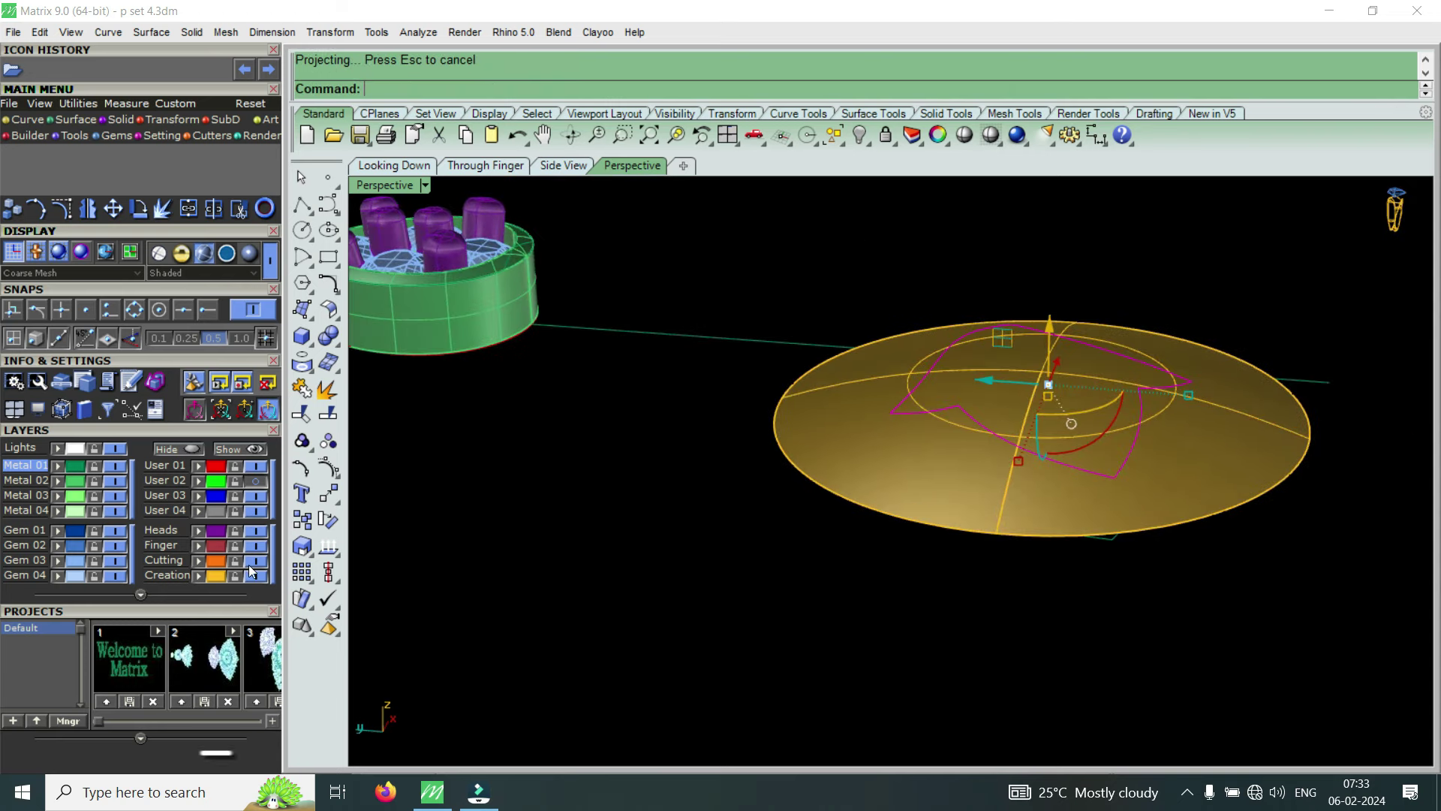
key("Escape")
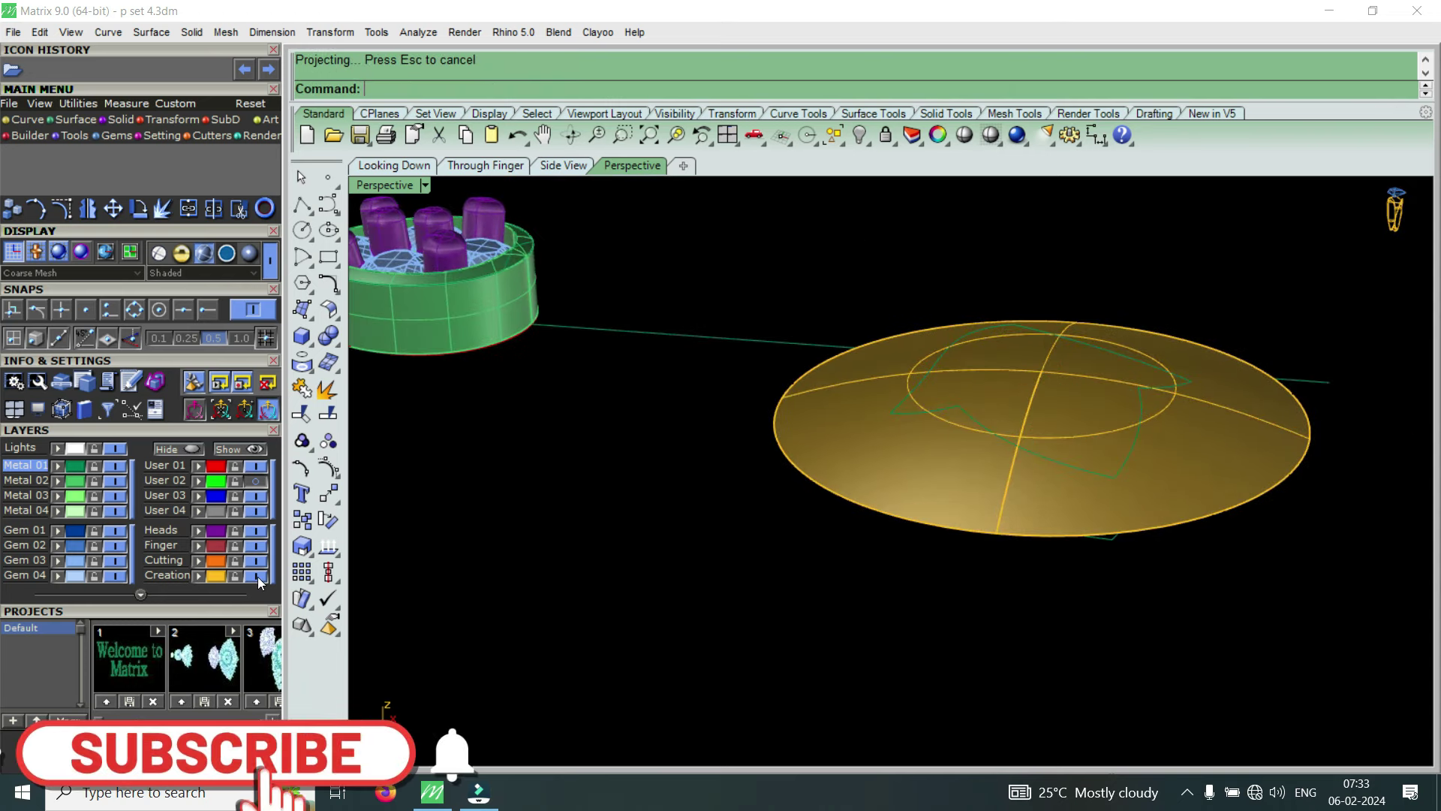
Hide the Creation layer holding the dome and orbit to view the projected curves
left_click(893, 452)
key("Delete")
mouse_move(893, 452)
right_mouse_down()
mouse_move(1103, 376)
mouse_move(1145, 415)
right_mouse_up()
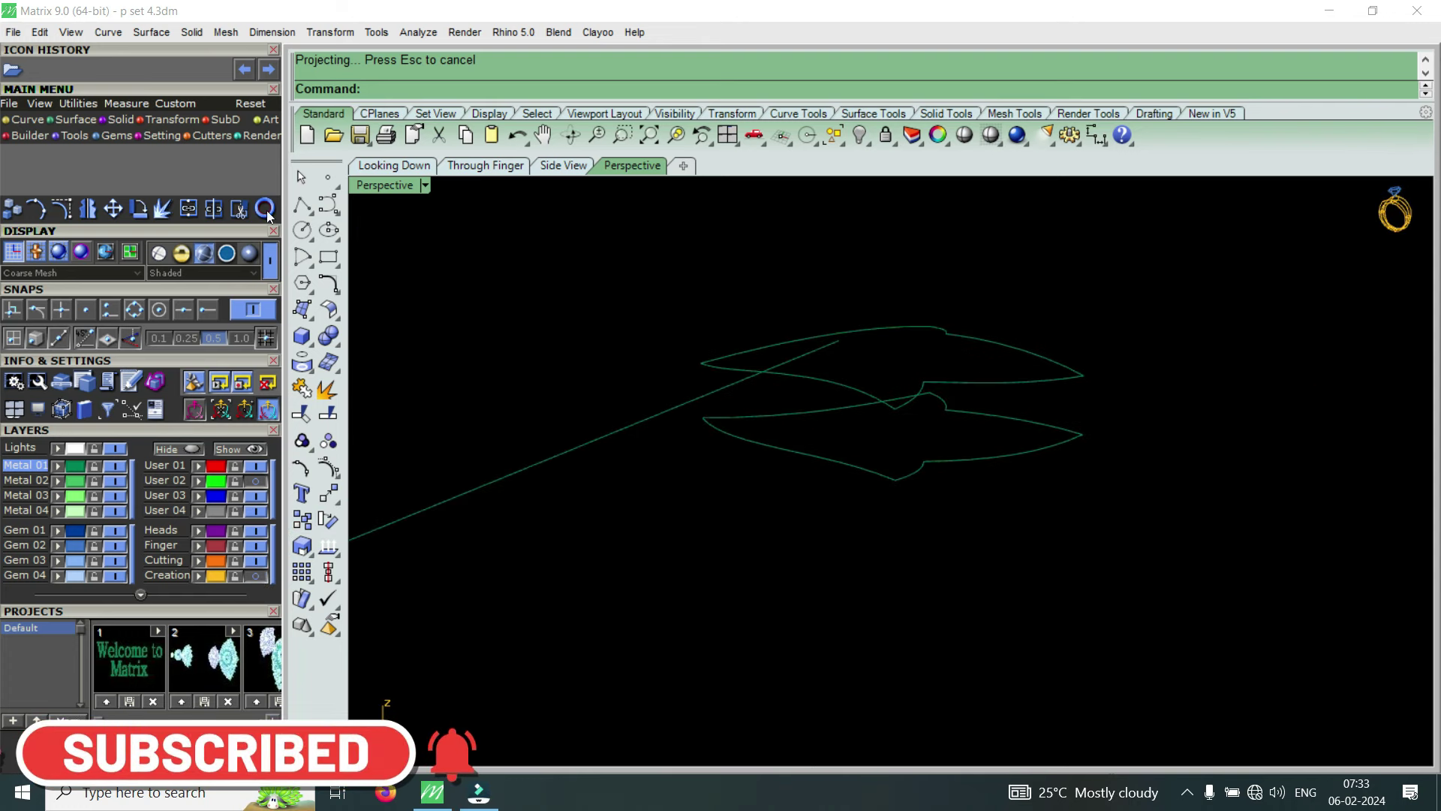
left_click(28, 119)
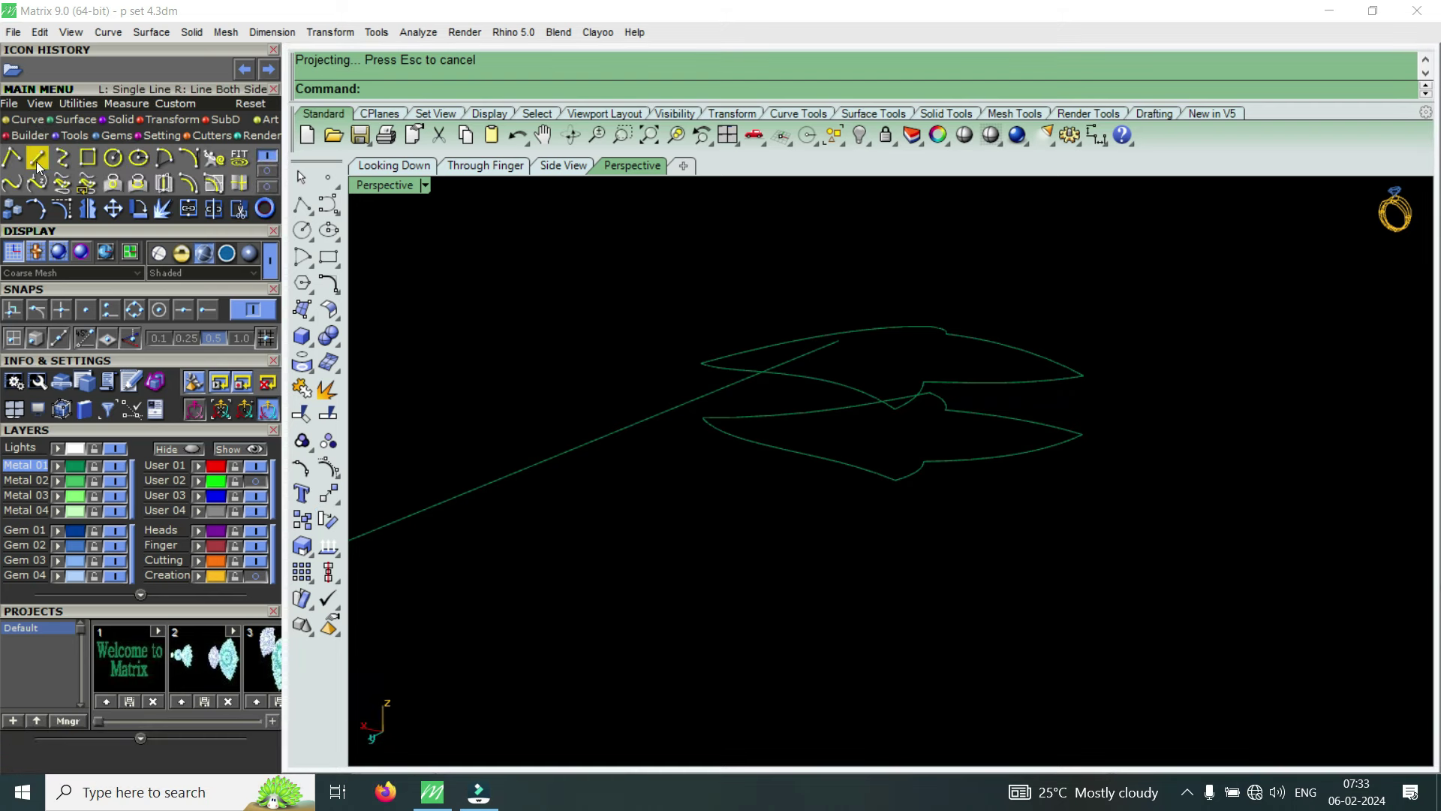
Draw a straight line connecting the two curve end points
left_click(36, 158)
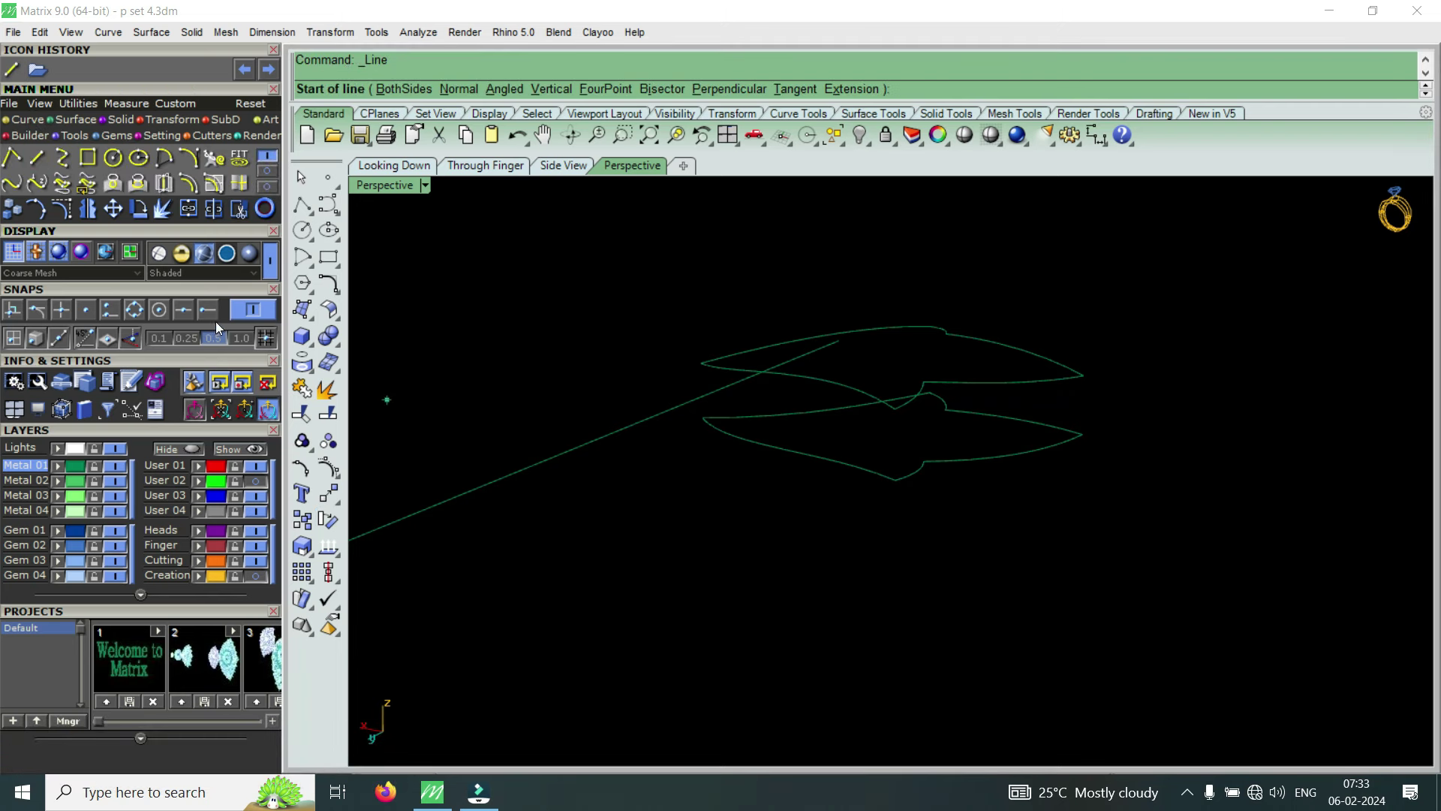
left_click(896, 478)
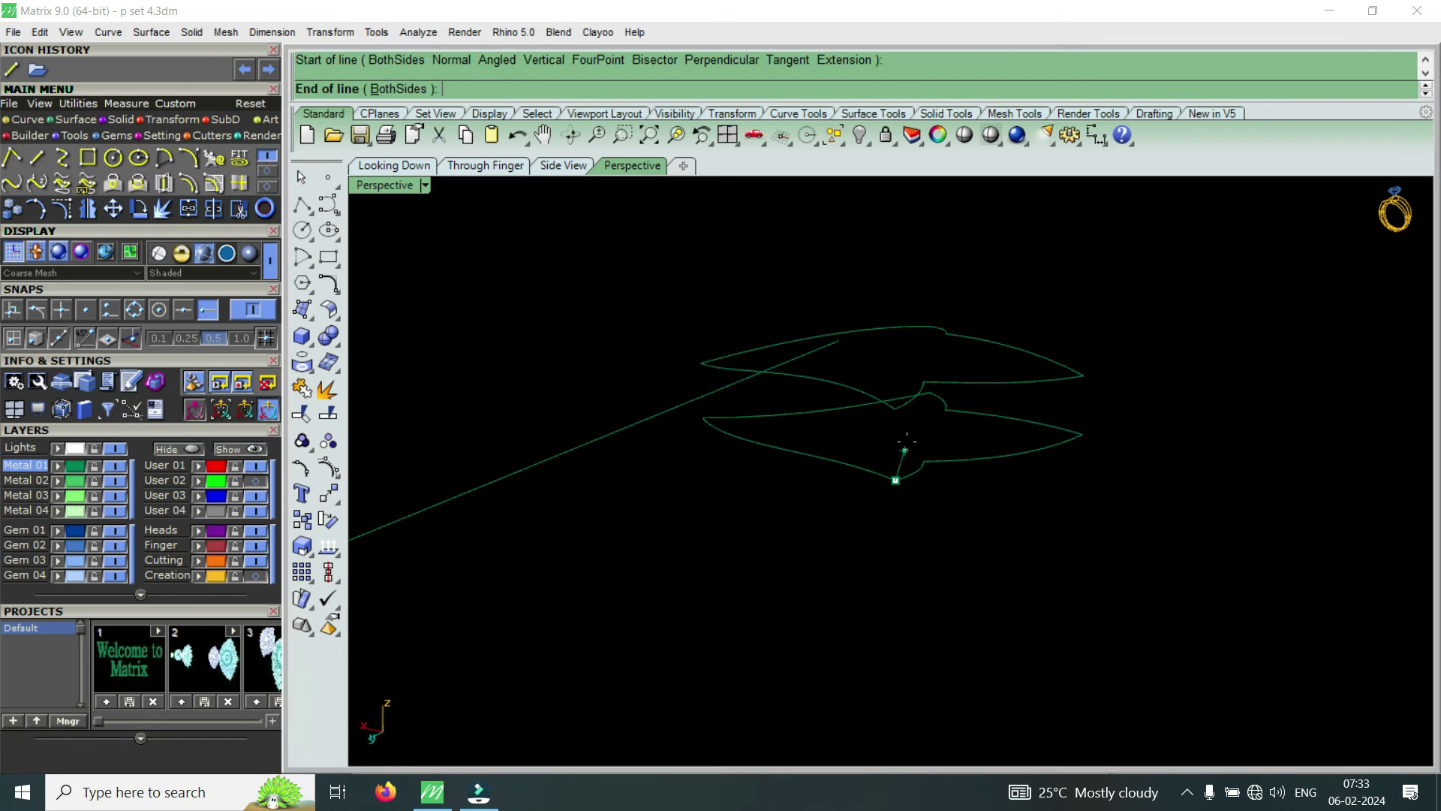
left_click(929, 392)
left_click(912, 441)
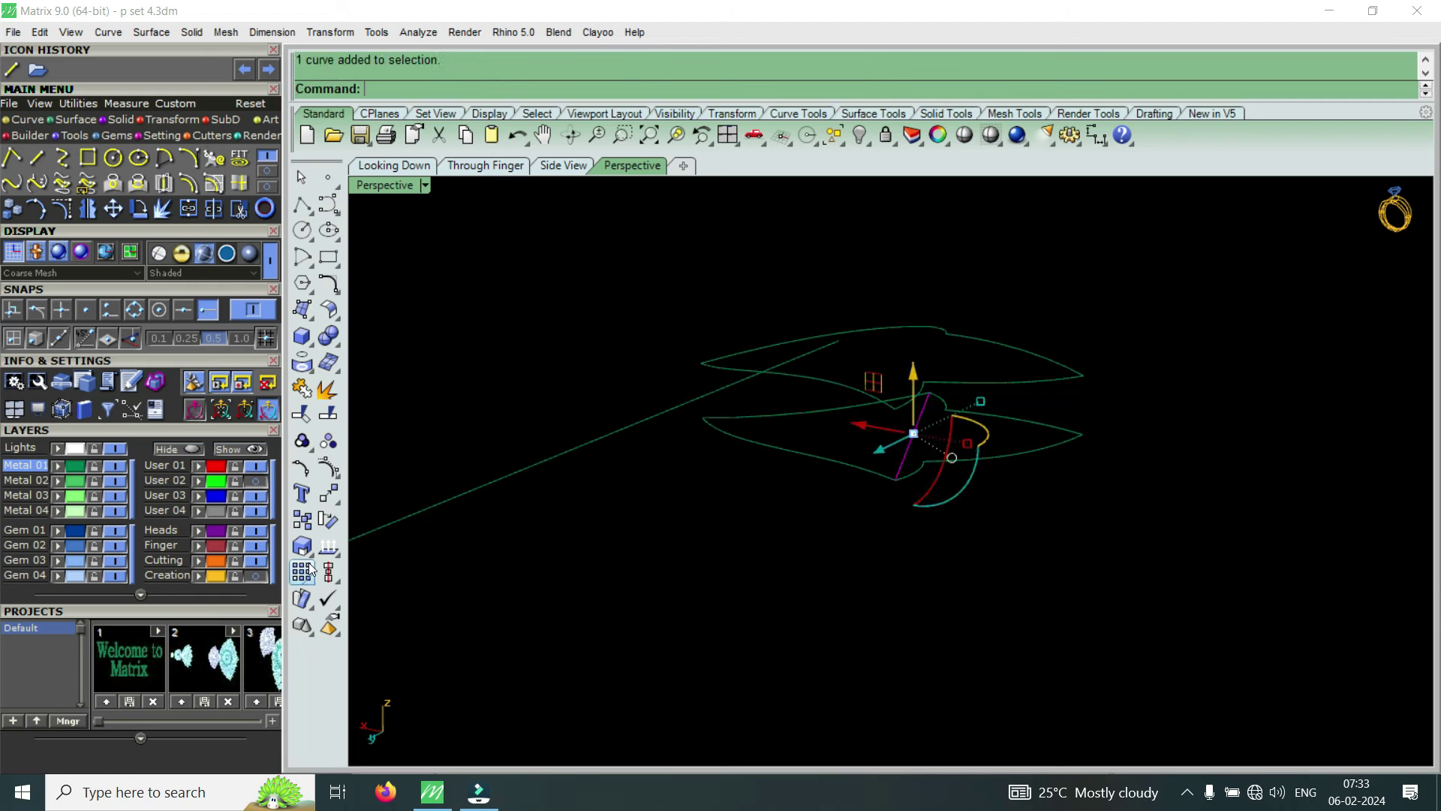
Show the Creation layer again and project the new line onto the dome
left_click(256, 575)
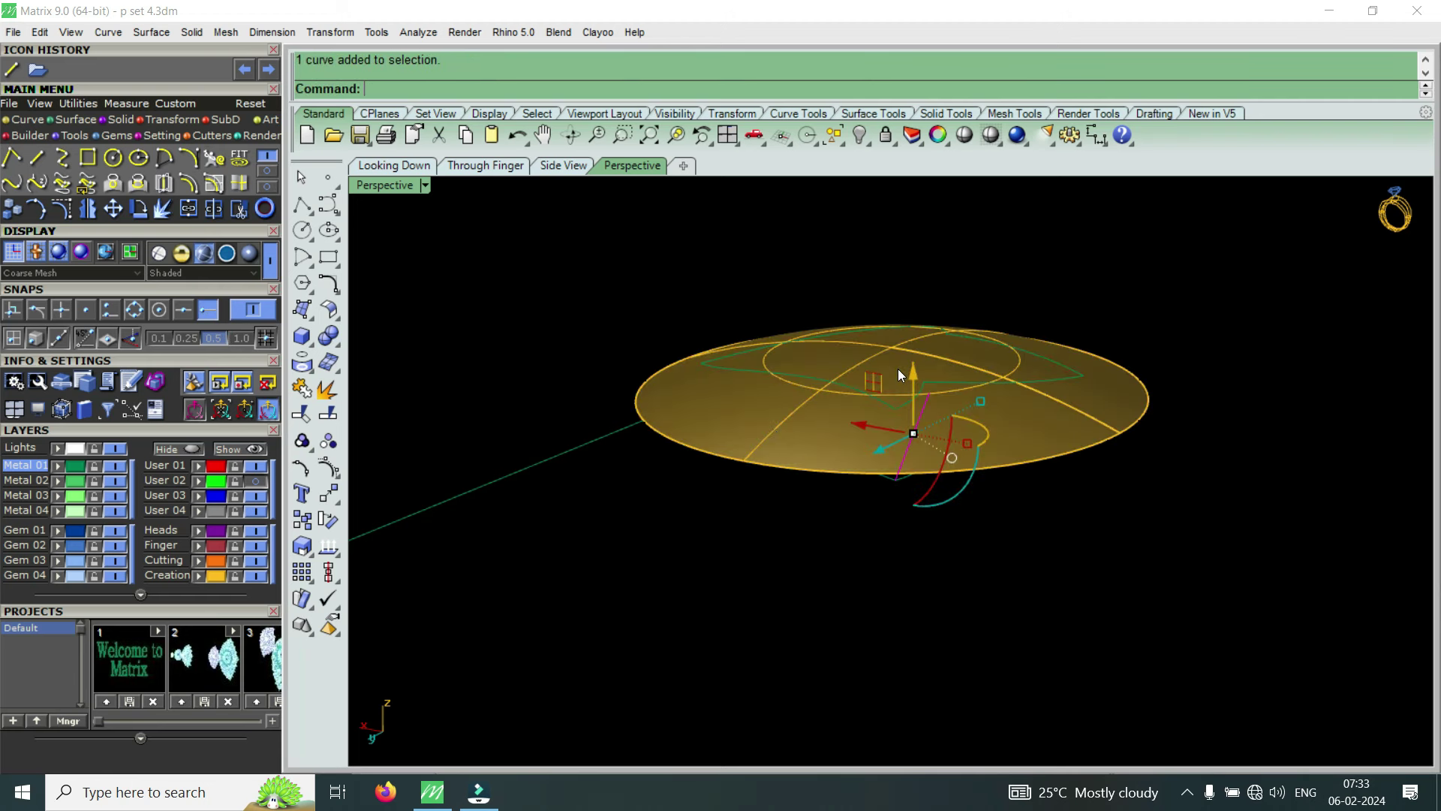
type("Pr")
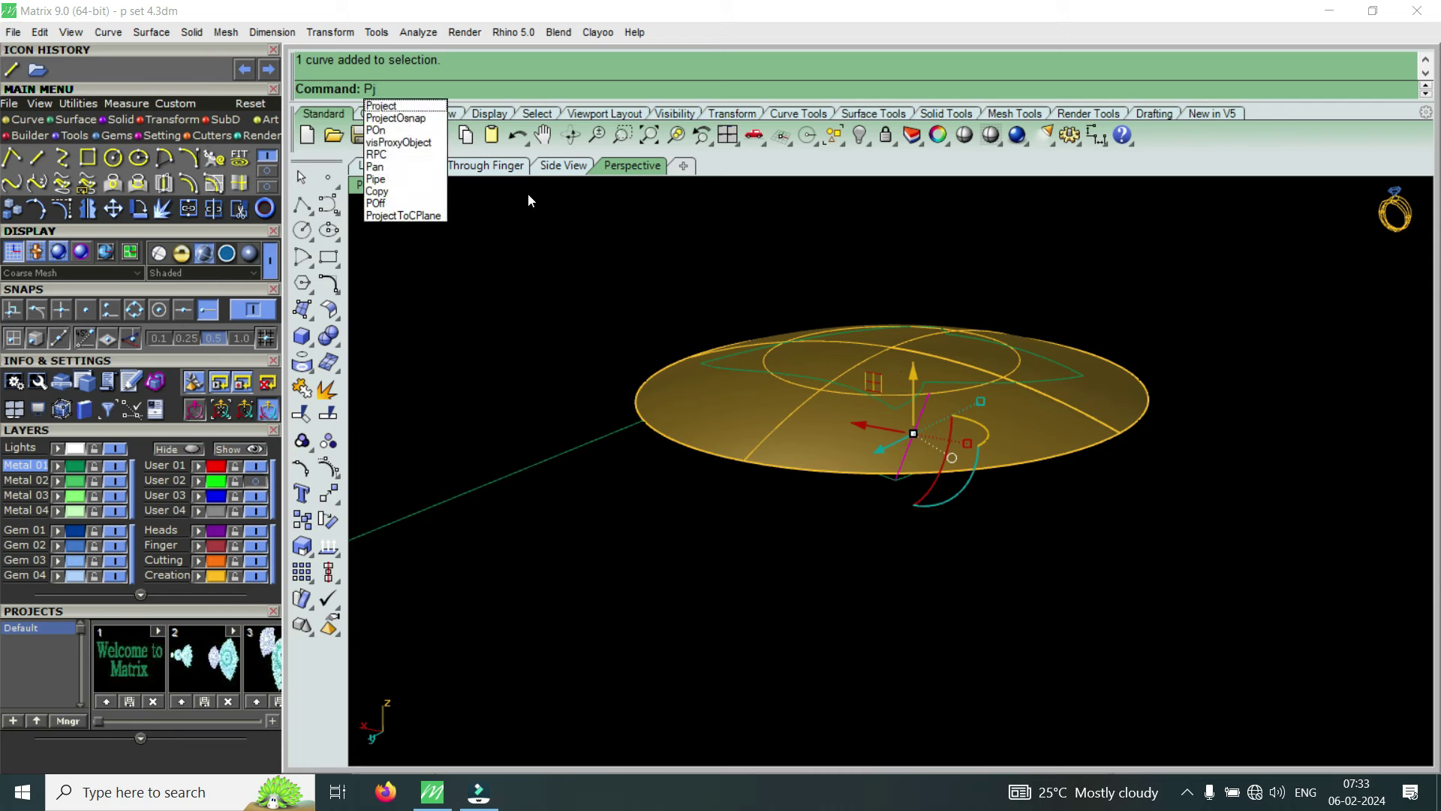
left_click(390, 105)
left_click(764, 412)
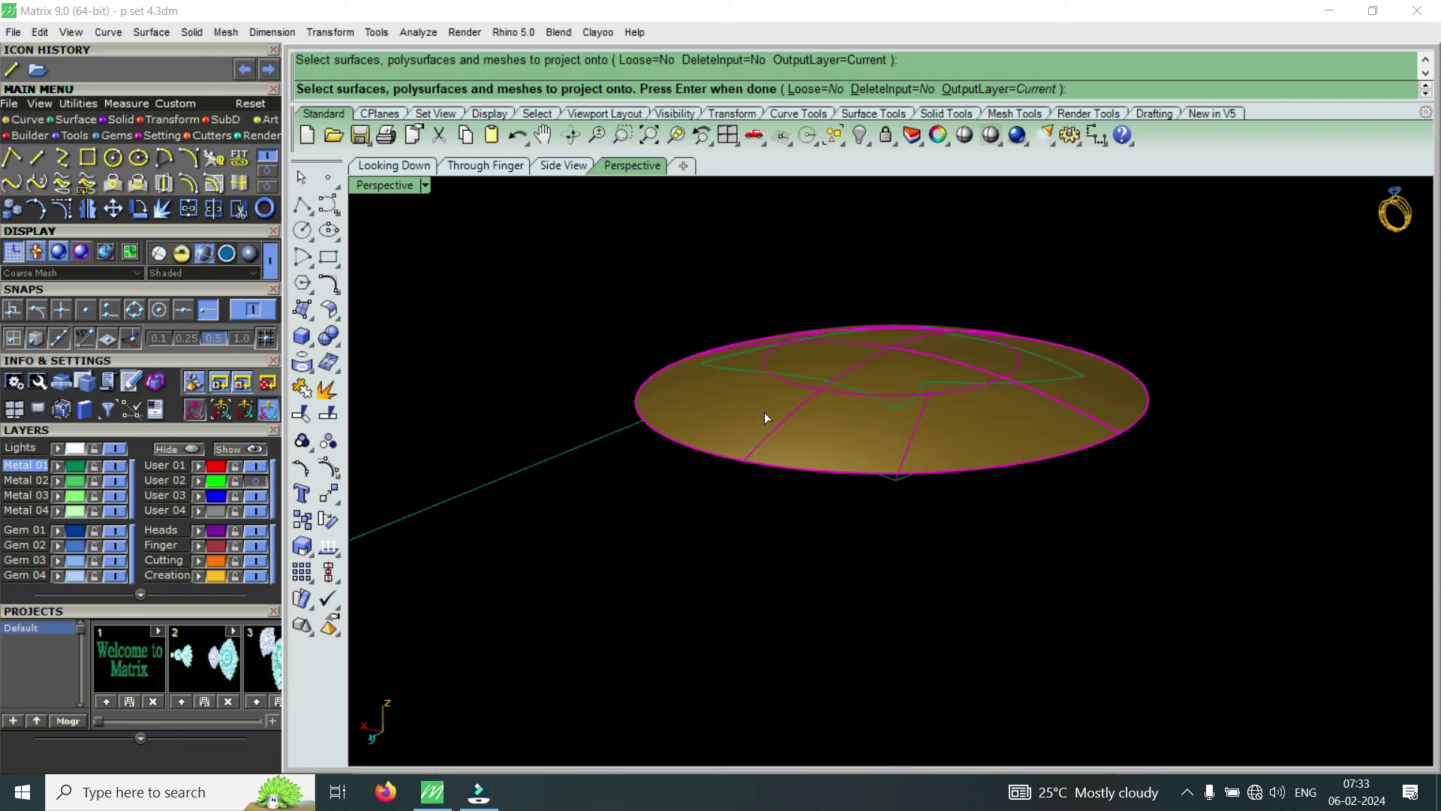
key("Return")
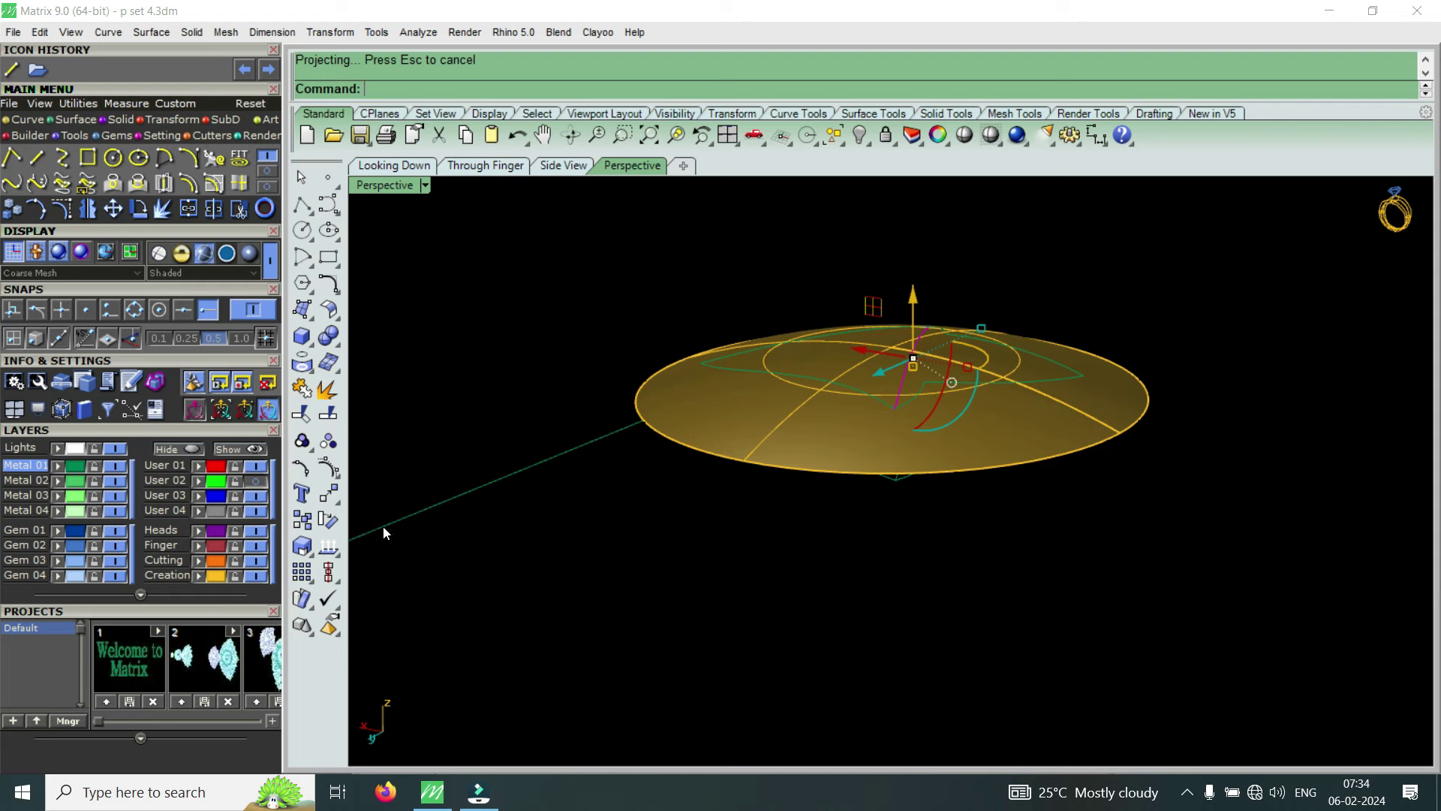
mouse_move(861, 435)
right_mouse_down()
mouse_move(907, 393)
mouse_move(762, 431)
mouse_move(909, 420)
mouse_move(826, 394)
right_mouse_up()
Join the four projected curve pieces into one open curve
left_click_drag(820, 392, 756, 459)
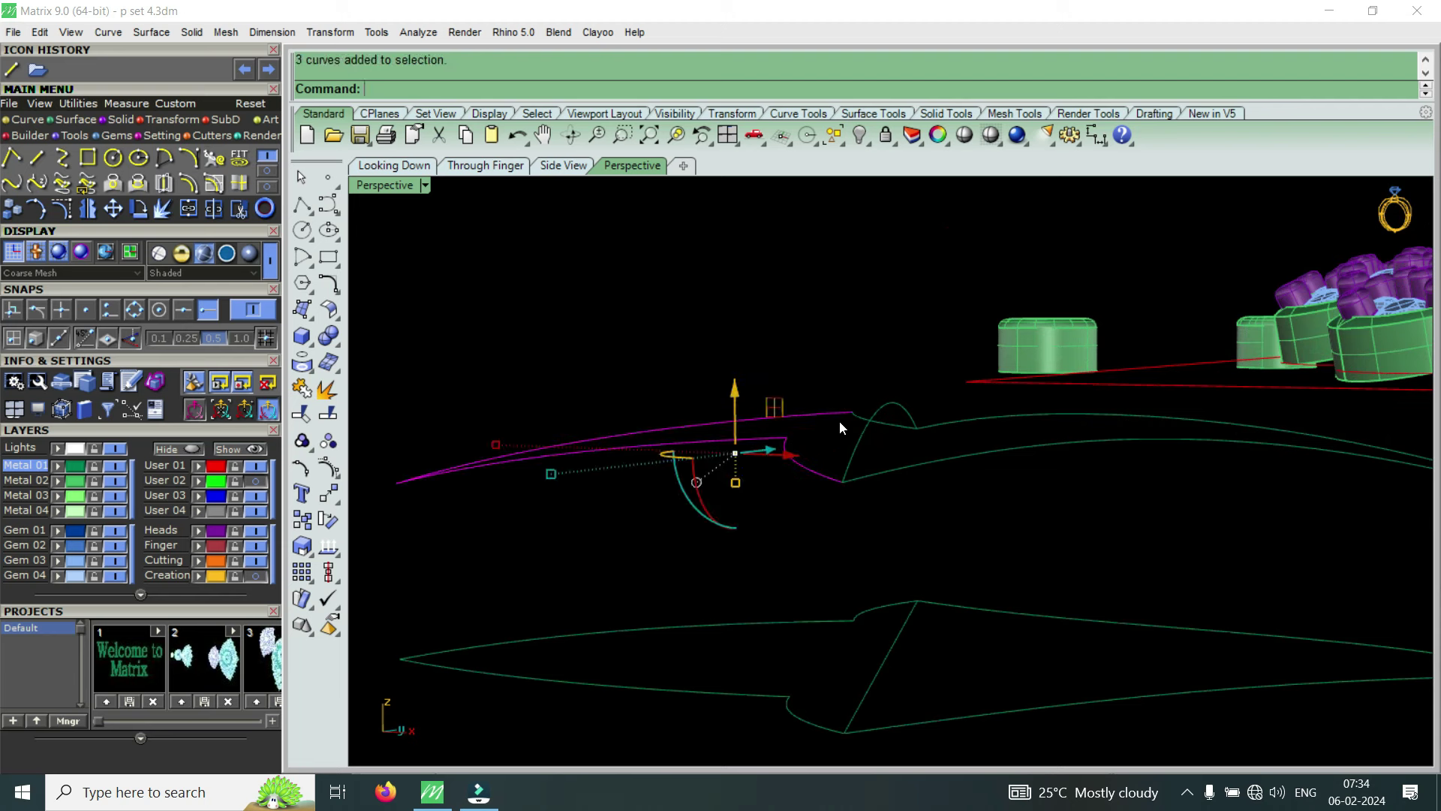
left_click(858, 411, "shift")
left_click(195, 216)
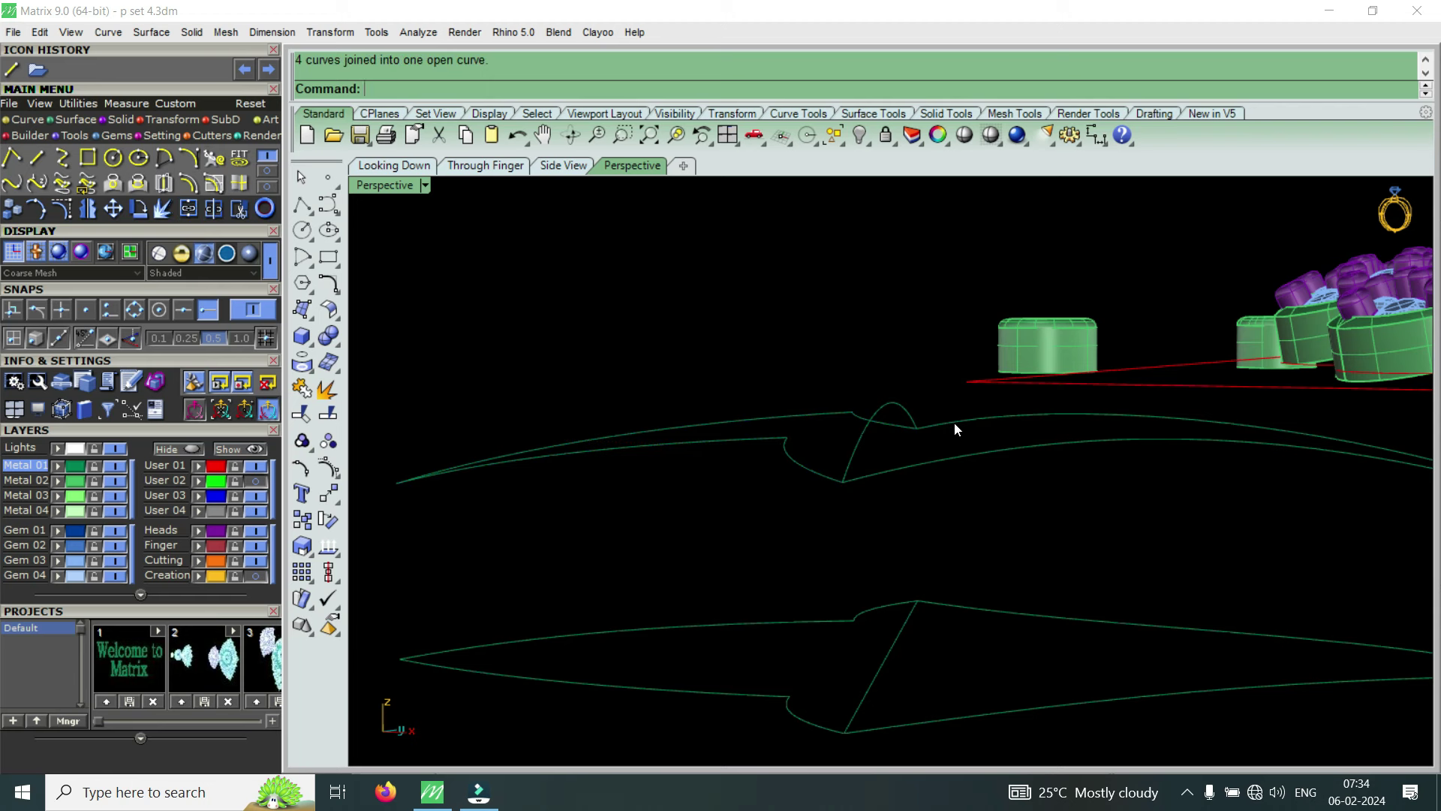
Build a patch surface through the upper open curve and the lower curve
type("Paraboloid")
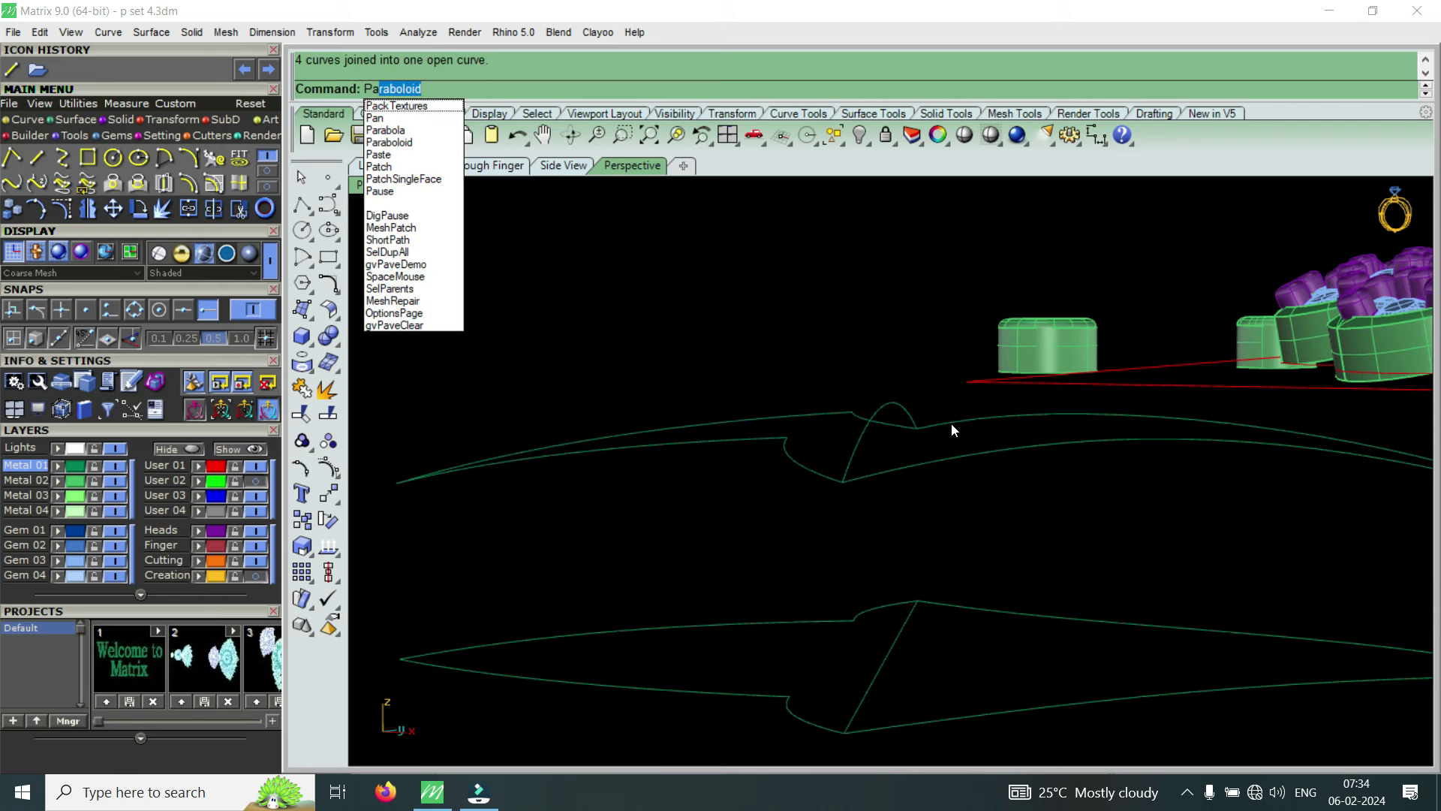
left_click(395, 165)
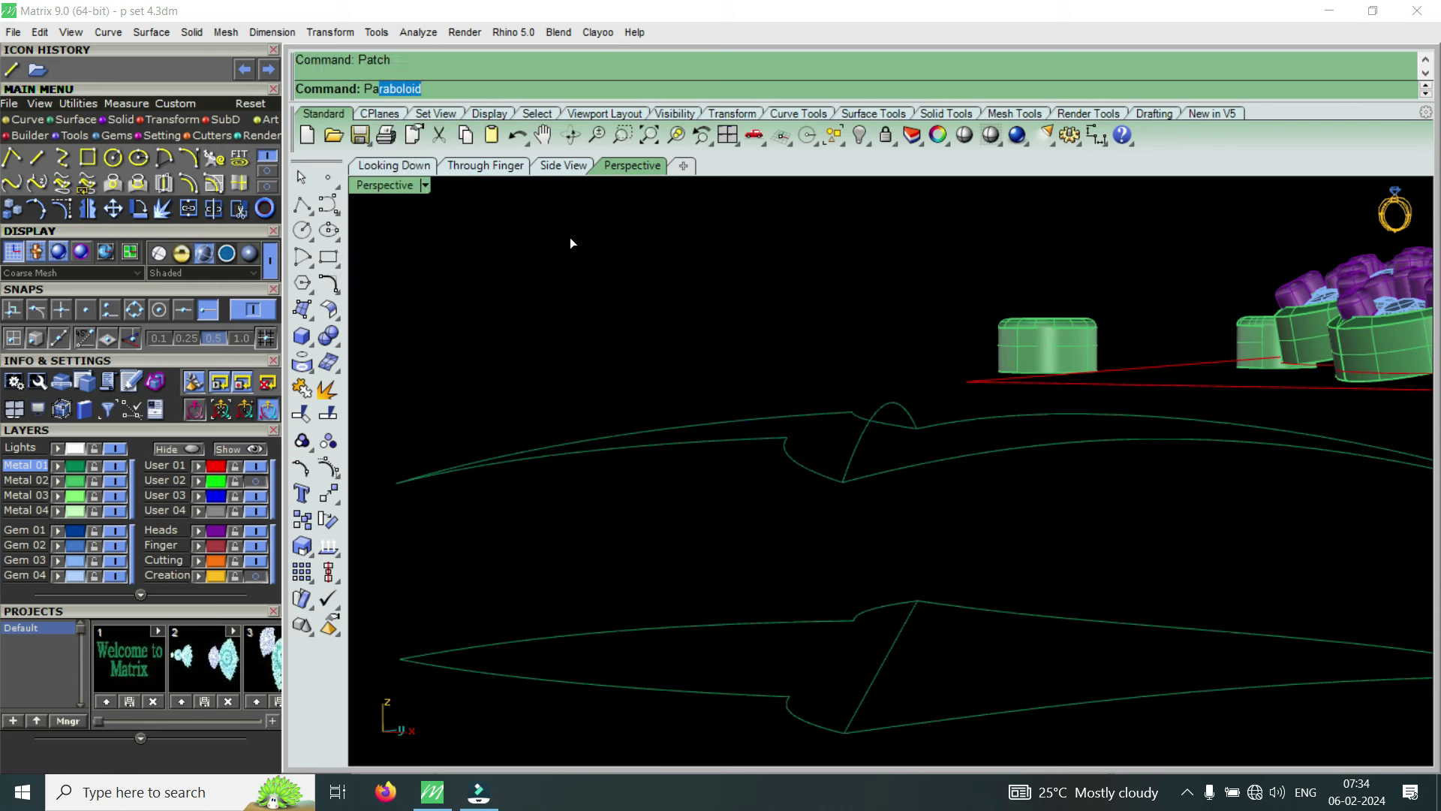
left_click(801, 468)
left_click(889, 469)
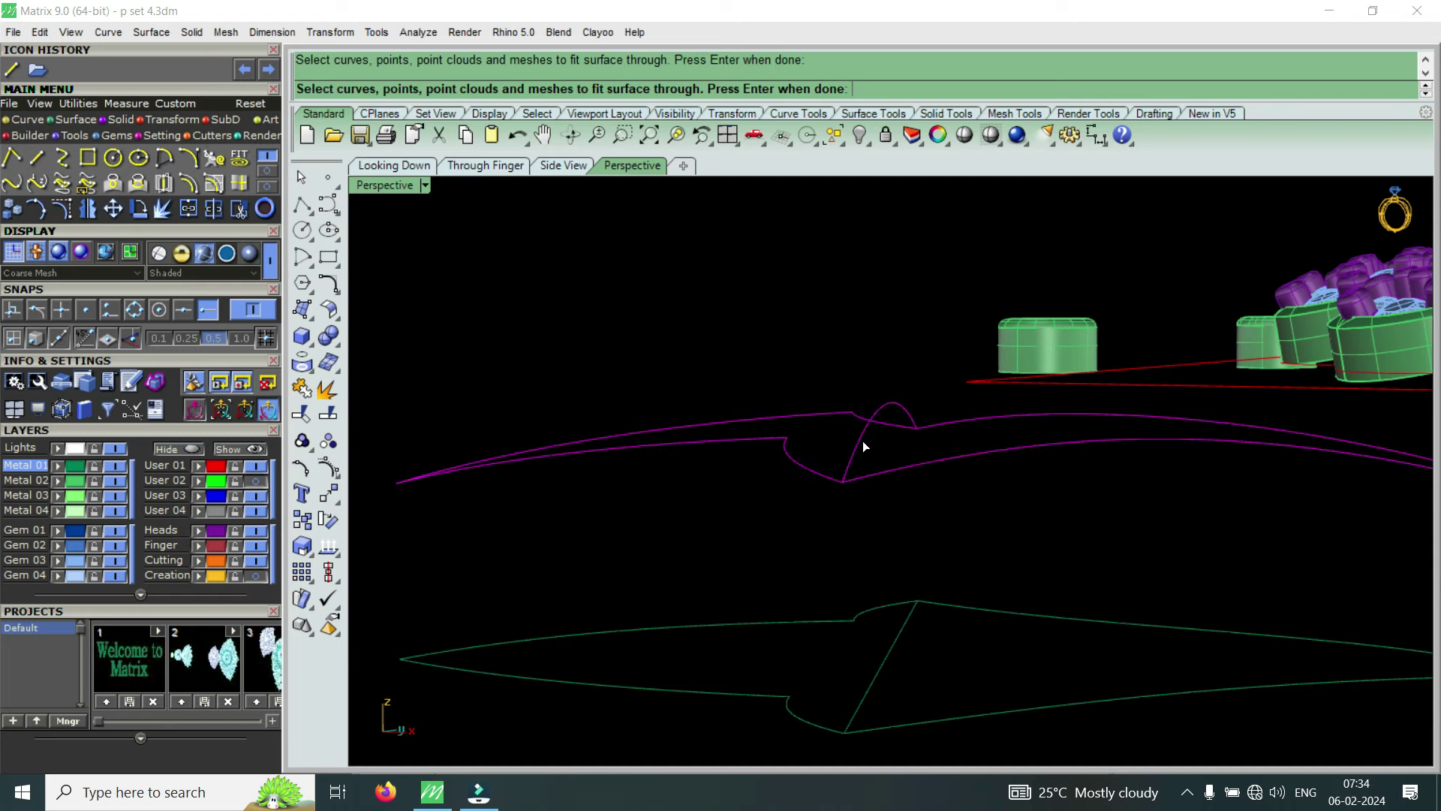
key("Return")
key("Return")
Trim the patch with the outline curves, keeping the region inside the outline
right_click_drag(884, 504, 903, 553)
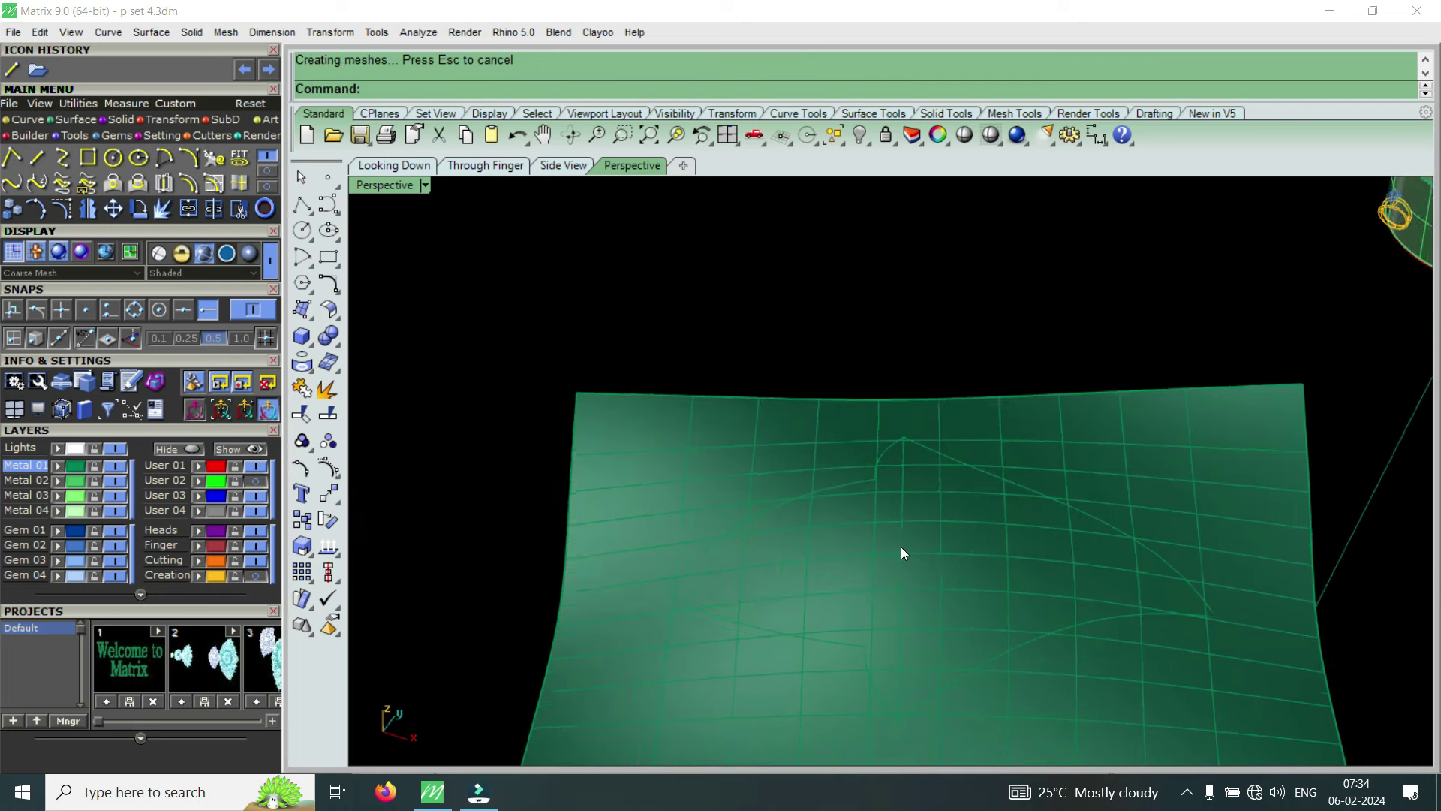
scroll(1014, 465, "down", 4)
left_click_drag(842, 359, 1103, 535)
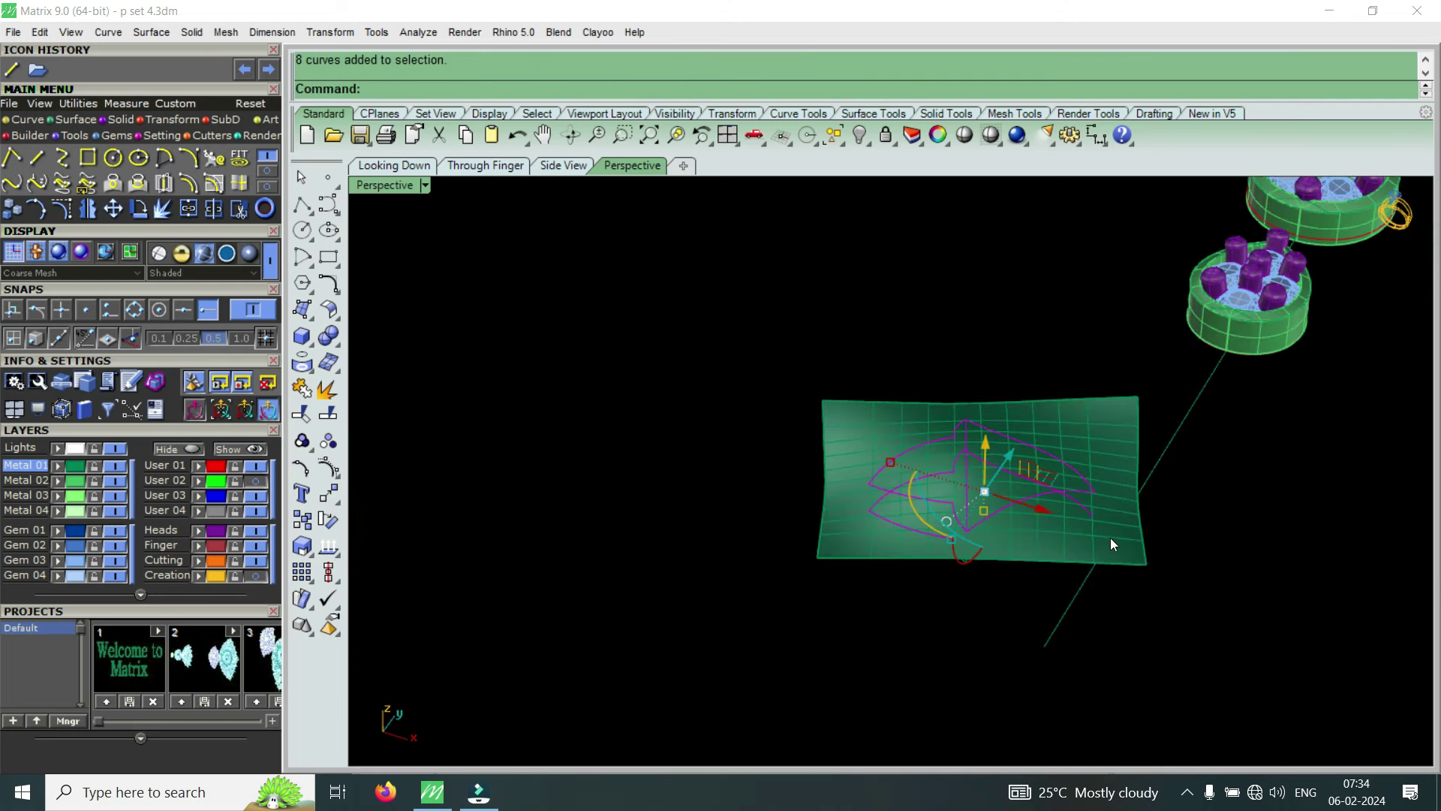
mouse_move(1059, 555)
right_mouse_down()
mouse_move(1058, 530)
mouse_move(1036, 540)
right_mouse_up()
left_click_drag(1036, 540, 852, 437, "ctrl")
mouse_move(852, 437)
right_mouse_down()
mouse_move(907, 498)
mouse_move(908, 569)
right_mouse_up()
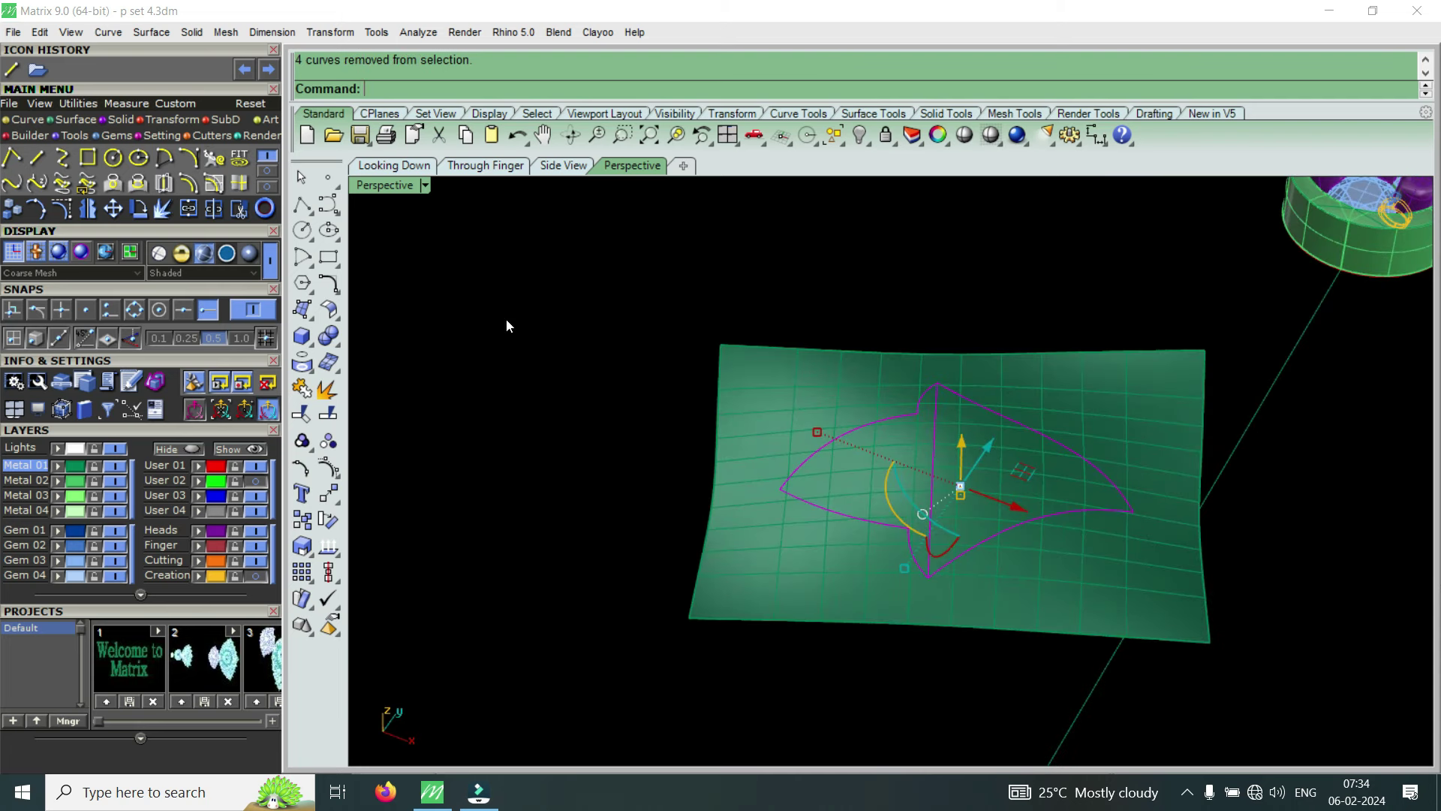
left_click(933, 425, "ctrl")
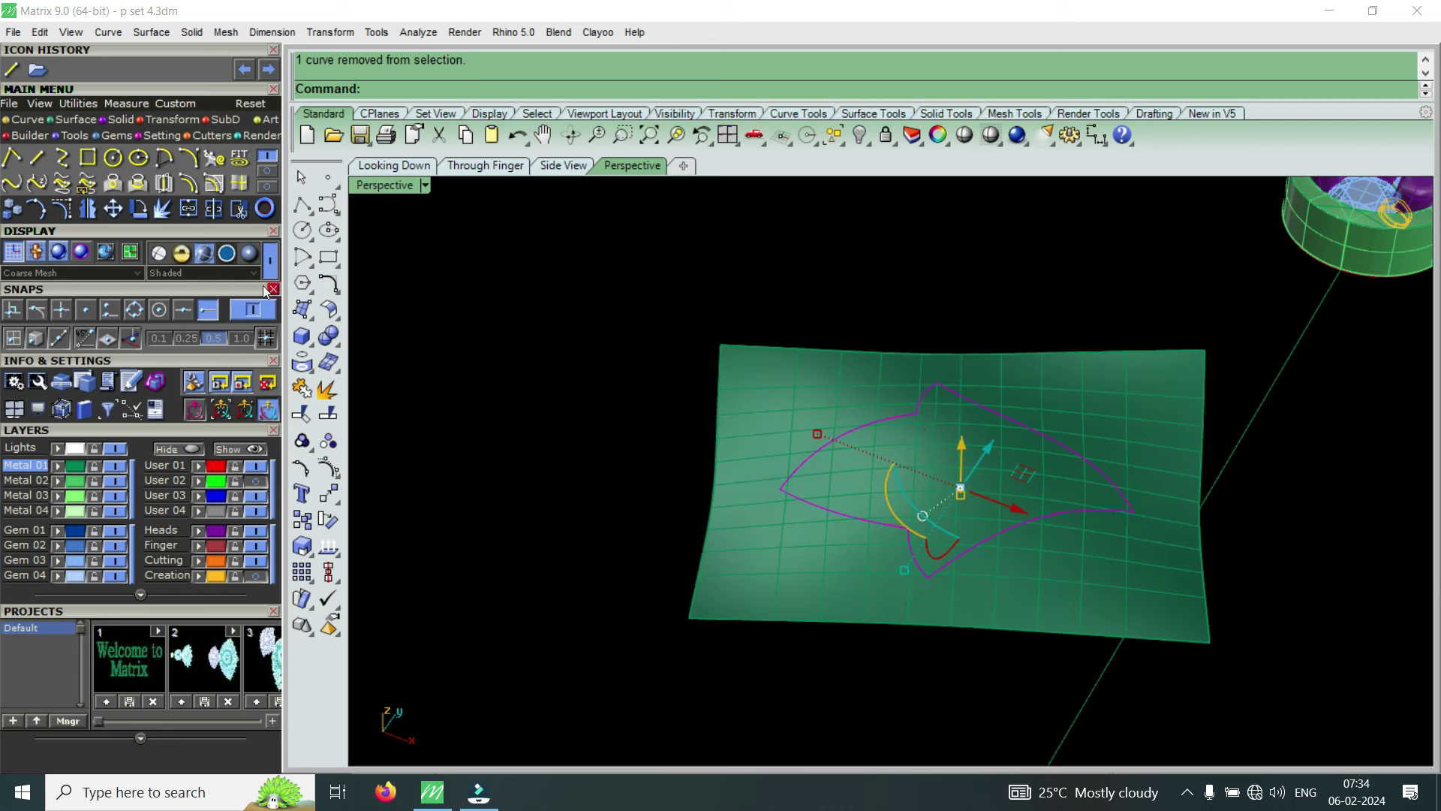
left_click(237, 213)
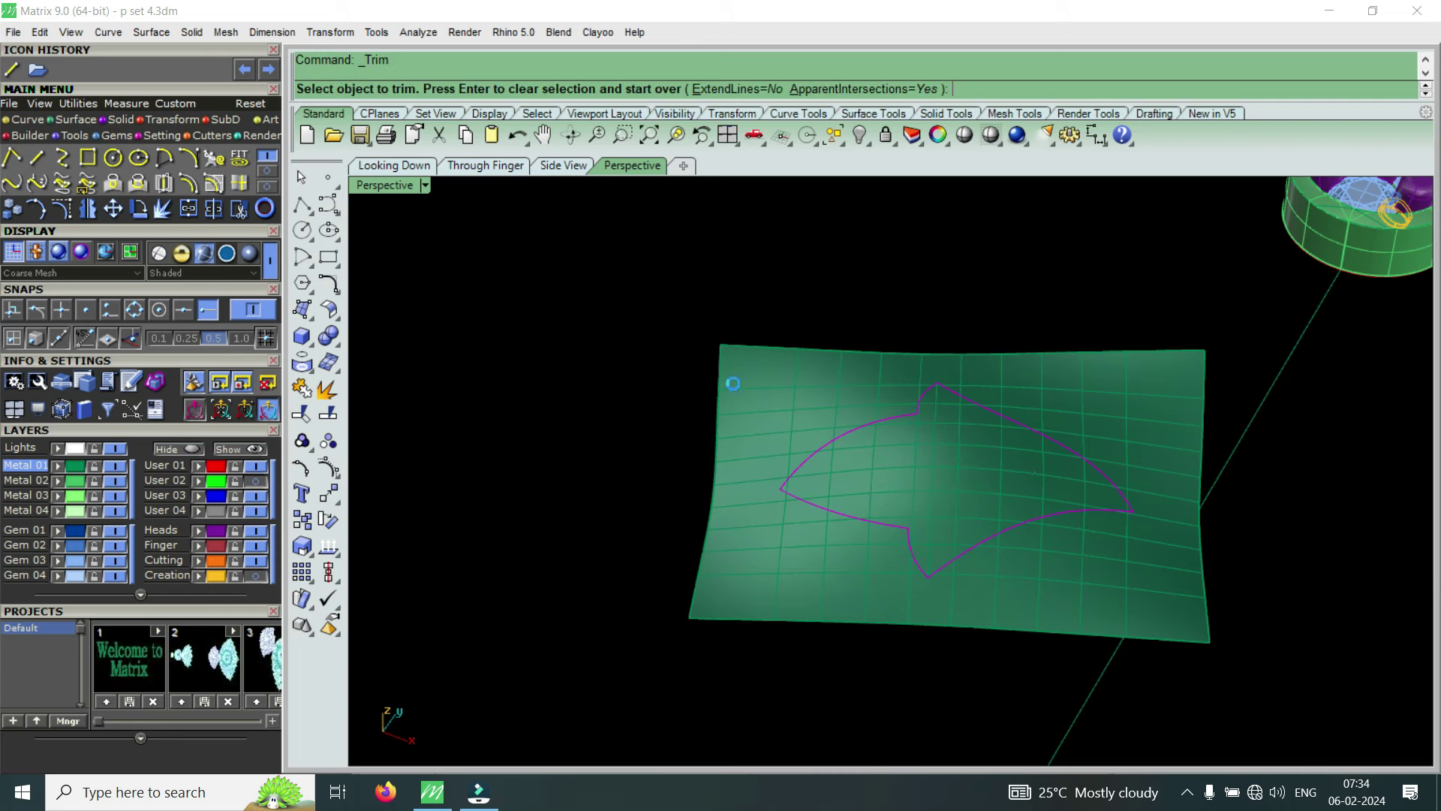
left_click(734, 384)
key("Return")
Extrude the trimmed outline surface straight downward into a solid slab
left_click(839, 453)
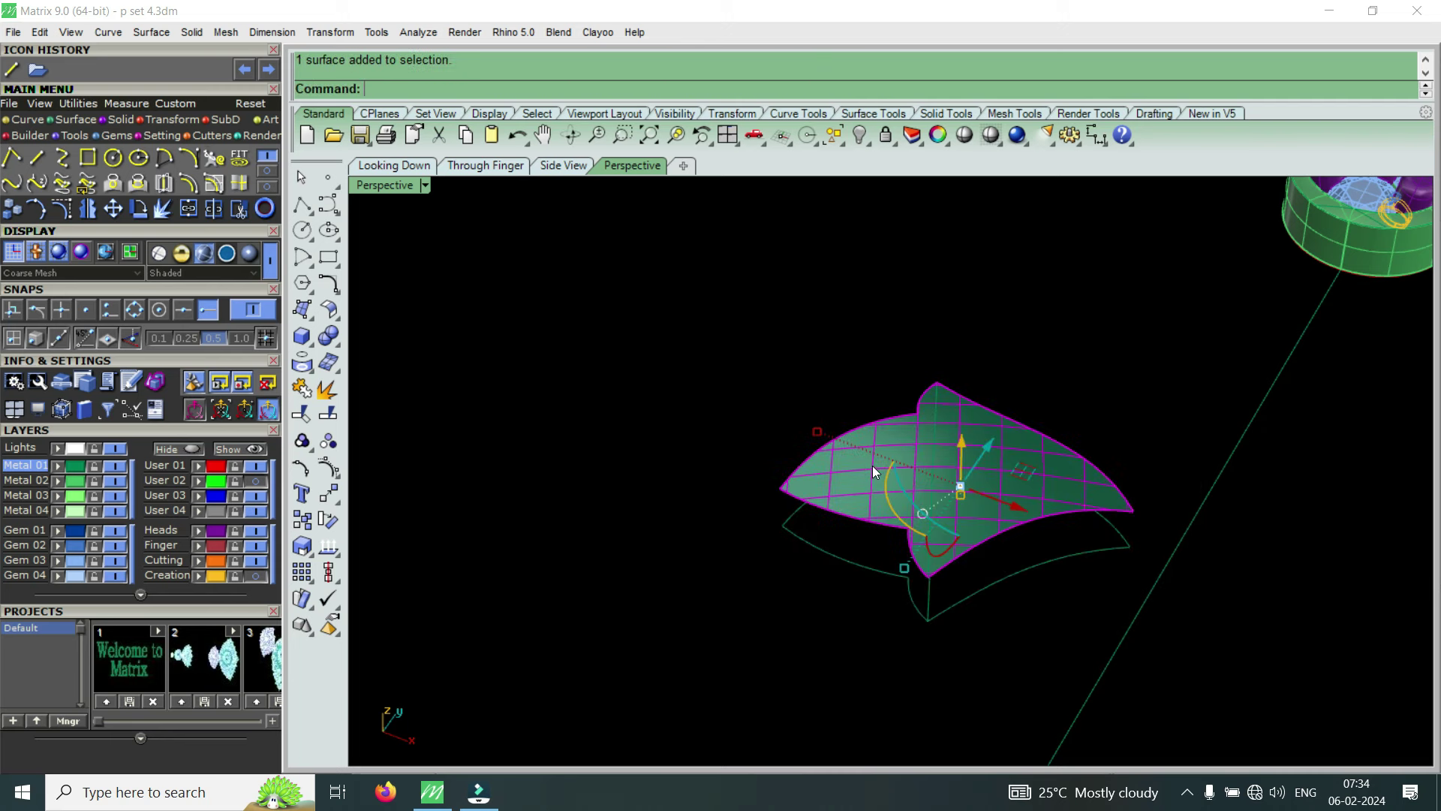
left_click(193, 34)
mouse_move(253, 489)
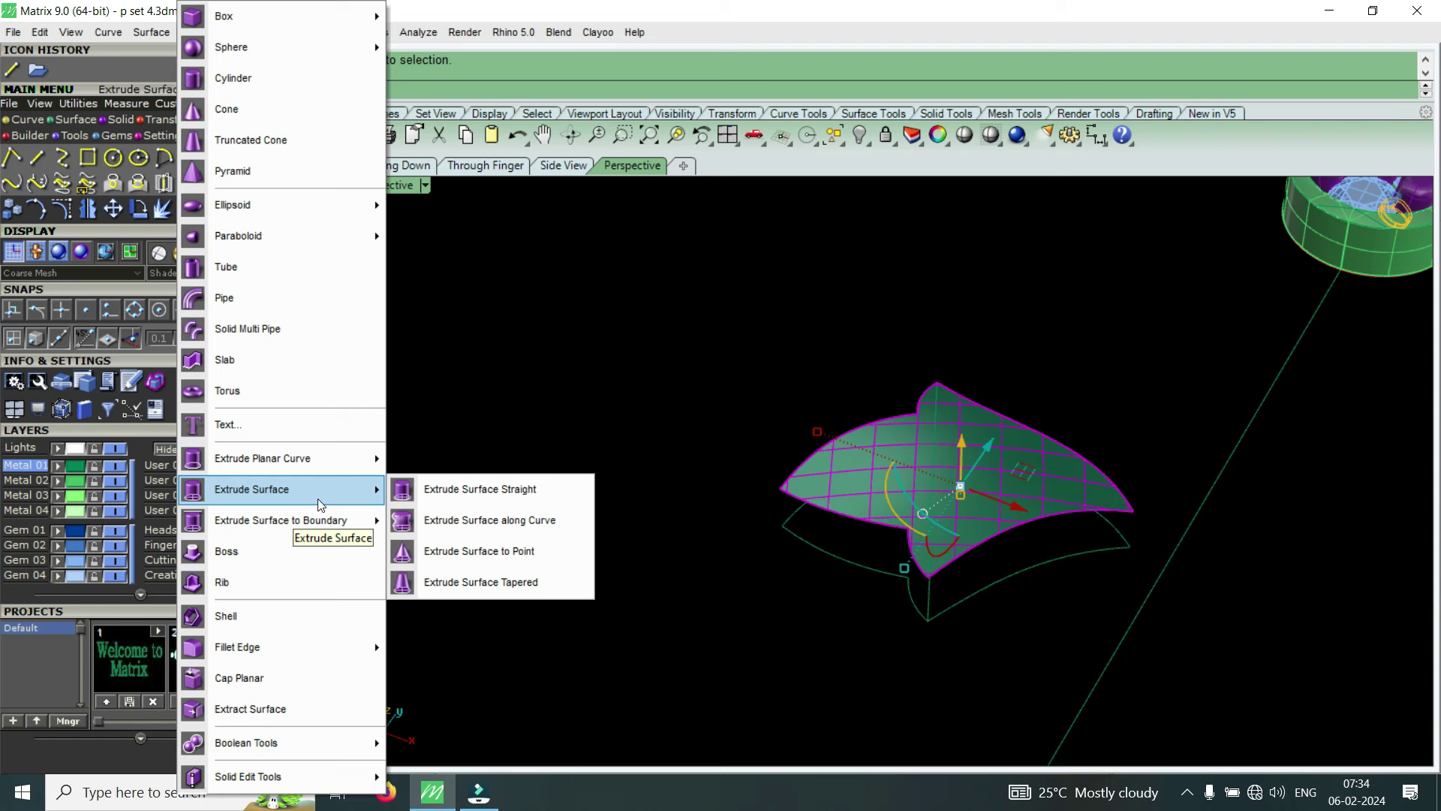
left_click(441, 495)
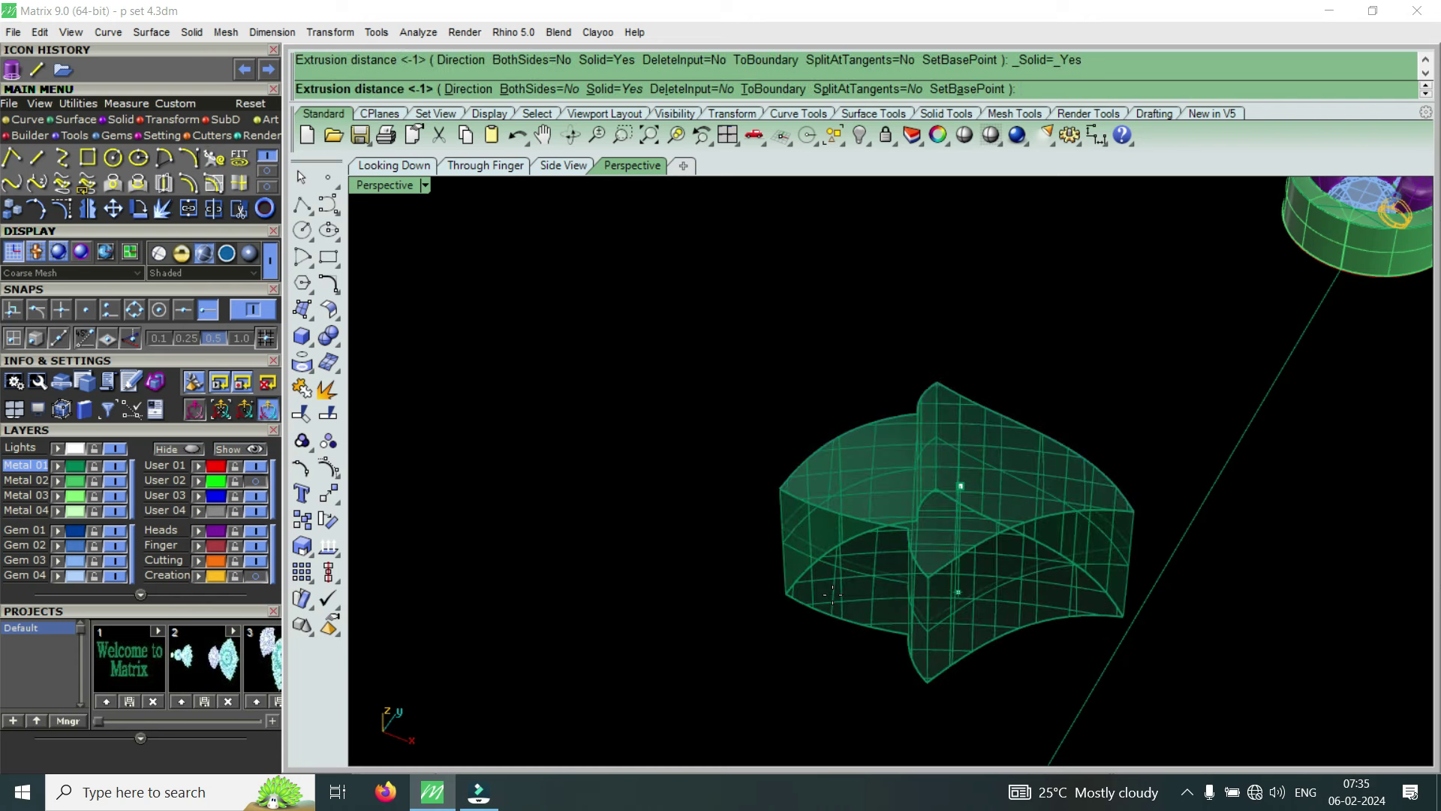
type("-1.")
type("0")
key("Return")
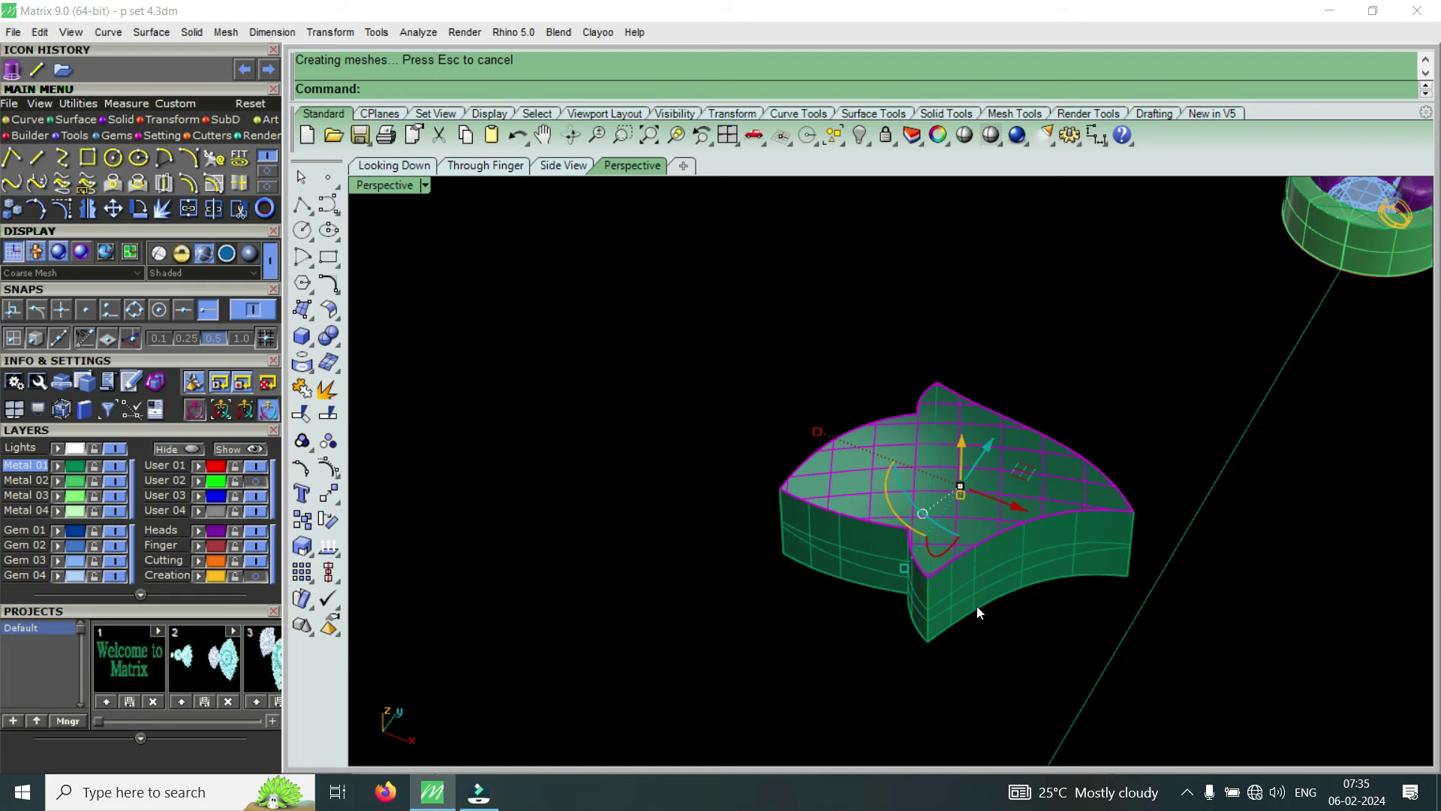
Window-select the leftover curves on the slab's top, keep the surface unselected, and delete the curves
scroll(969, 544, "up", 5)
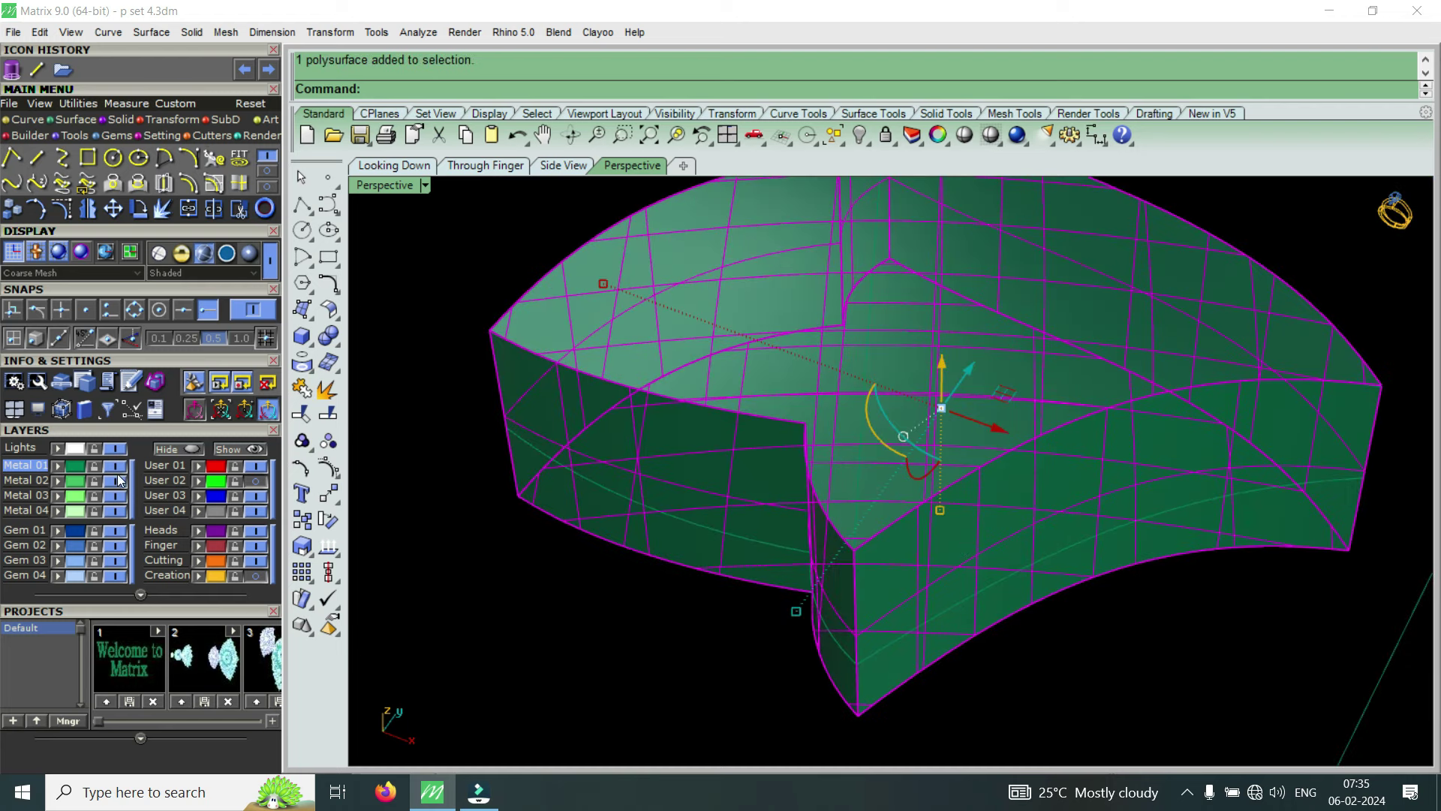
key("Escape")
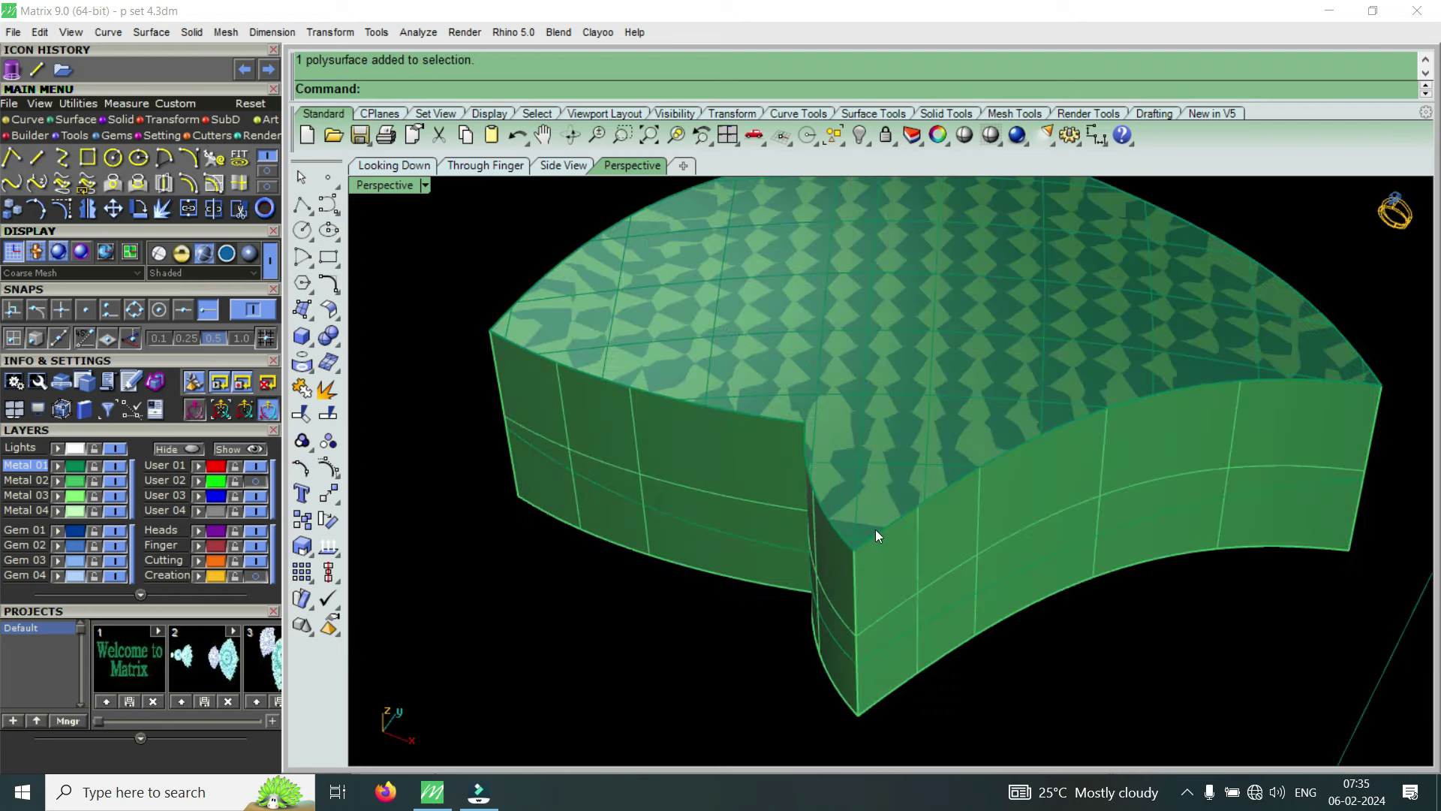
left_click(876, 533)
left_click(945, 580)
mouse_move(923, 529)
right_mouse_down()
mouse_move(841, 509)
mouse_move(780, 364)
right_mouse_up()
mouse_move(657, 316)
left_mouse_down()
mouse_move(1145, 475)
mouse_move(1243, 479)
left_mouse_up()
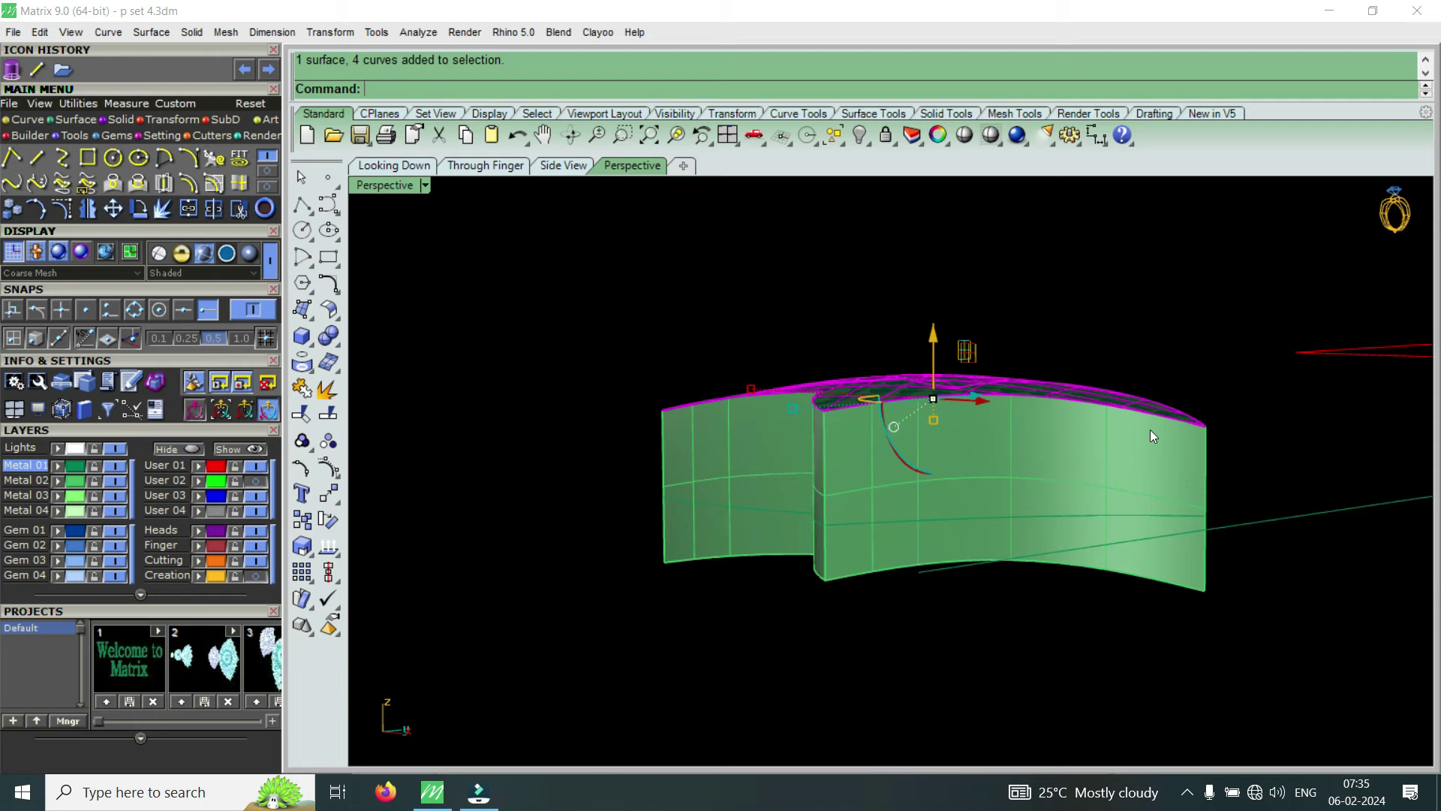
right_click_drag(1150, 430, 1101, 406)
left_click(1102, 406, "ctrl")
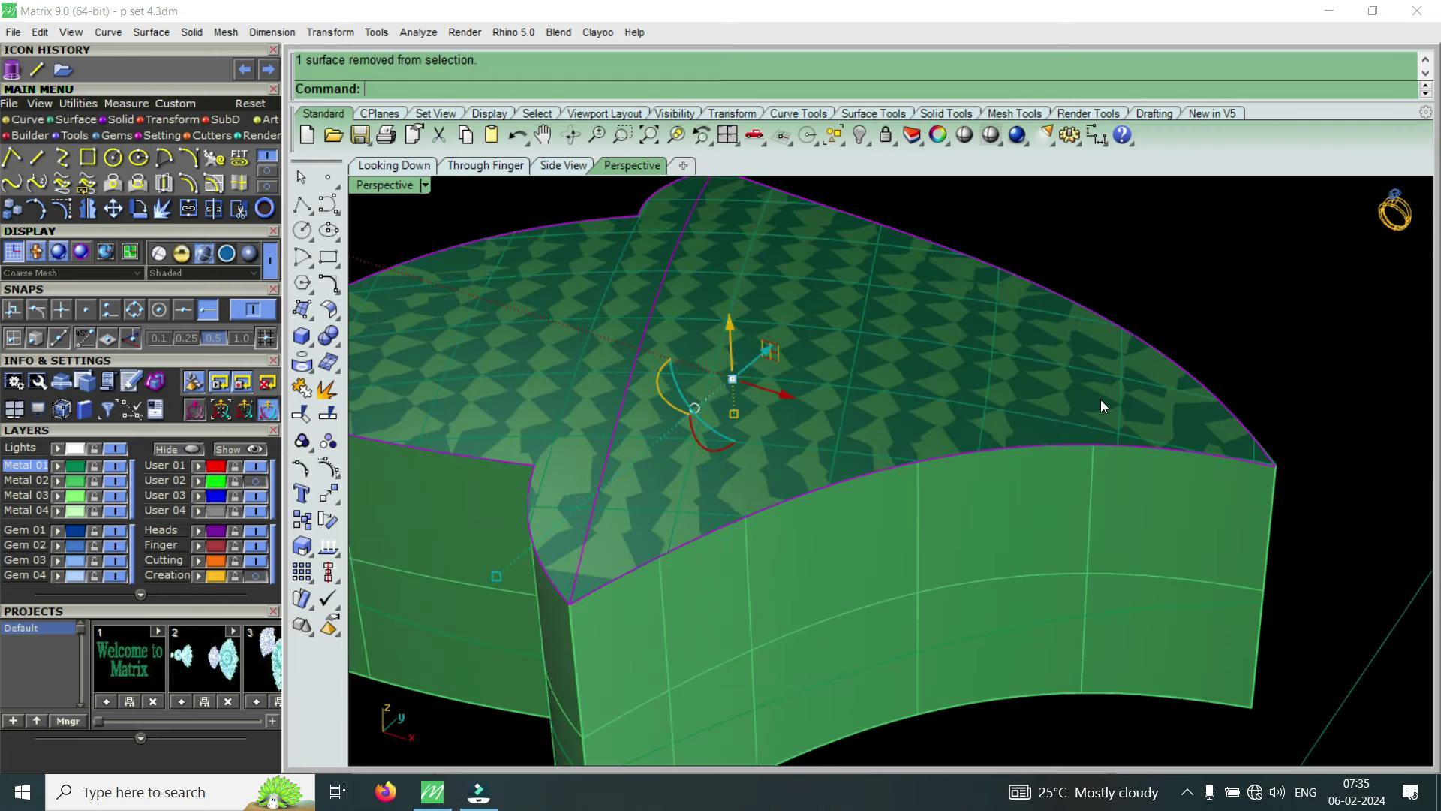
key("Delete")
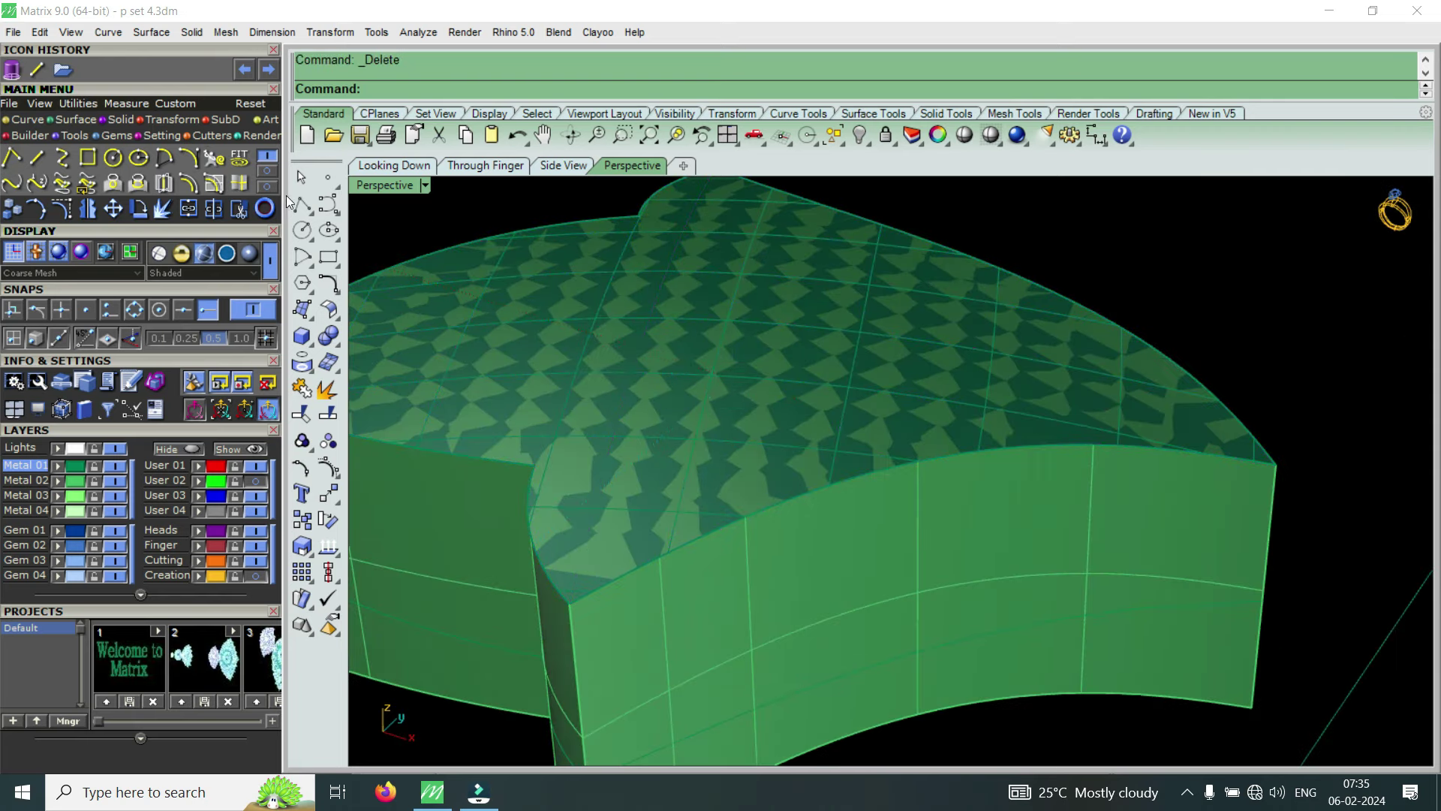
Duplicate the first four top edges of the slab as curves
left_click(222, 189)
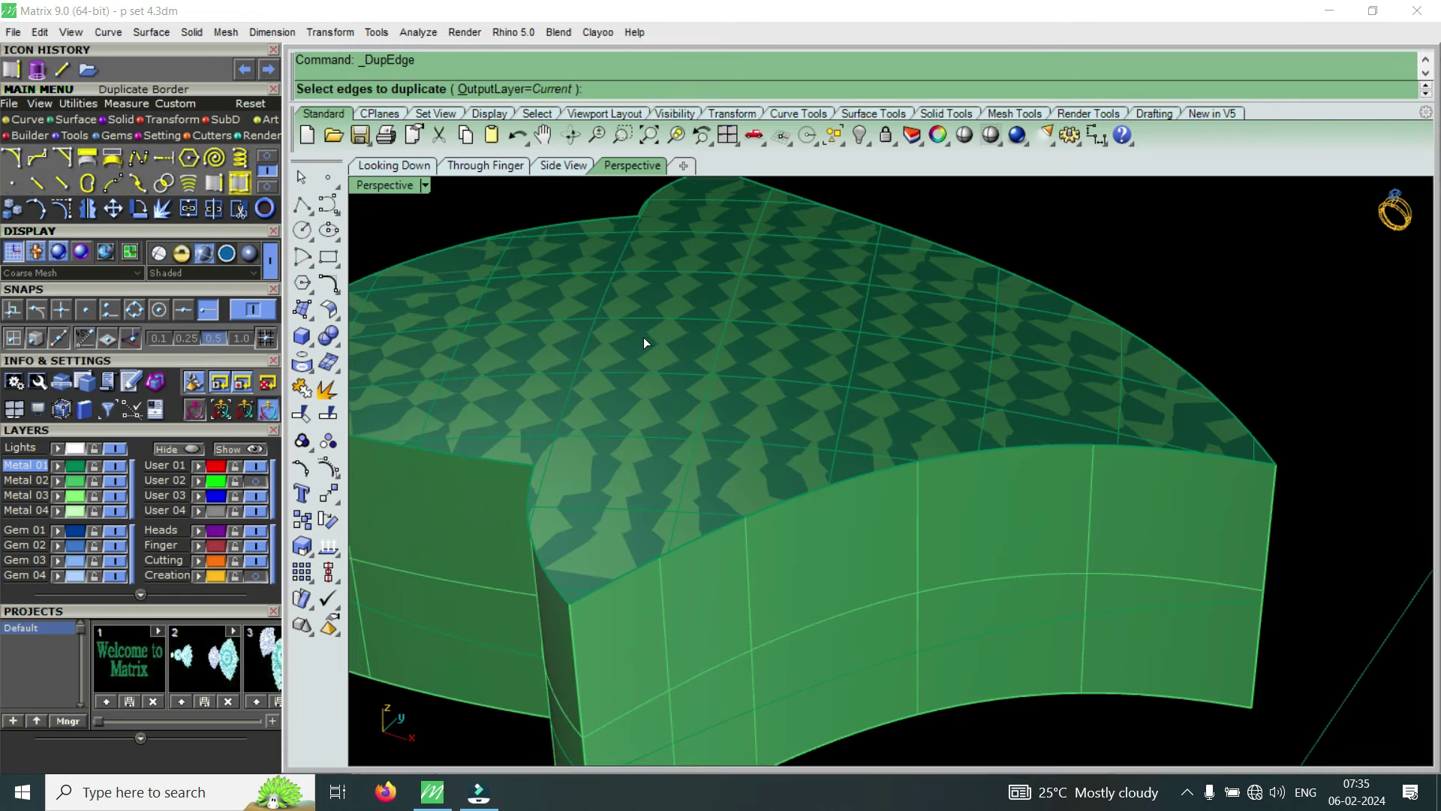
left_click(785, 502)
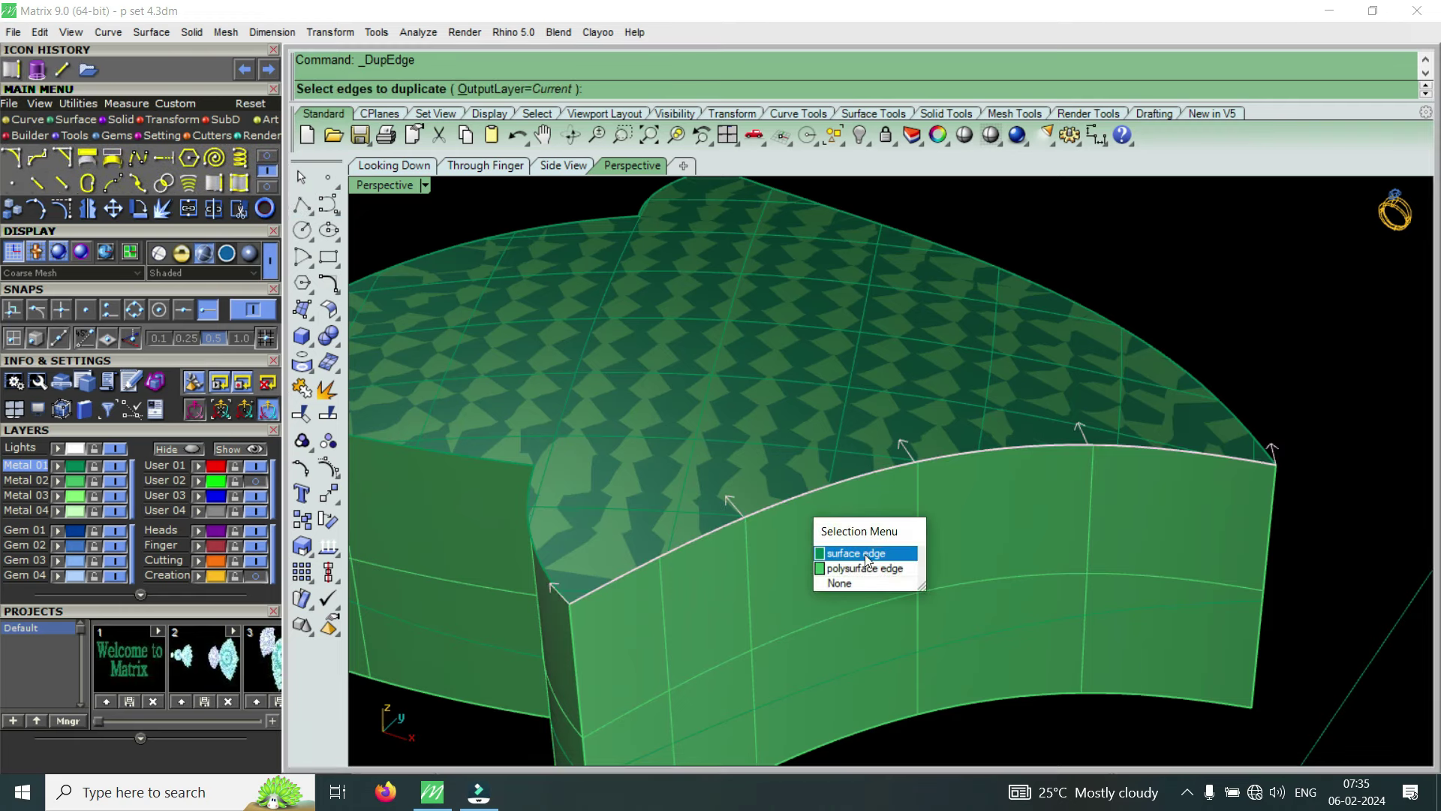
left_click(863, 553)
right_click_drag(1052, 394, 921, 456)
left_click(951, 450)
left_click(1002, 498)
right_click_drag(737, 448, 813, 457)
left_click(813, 457)
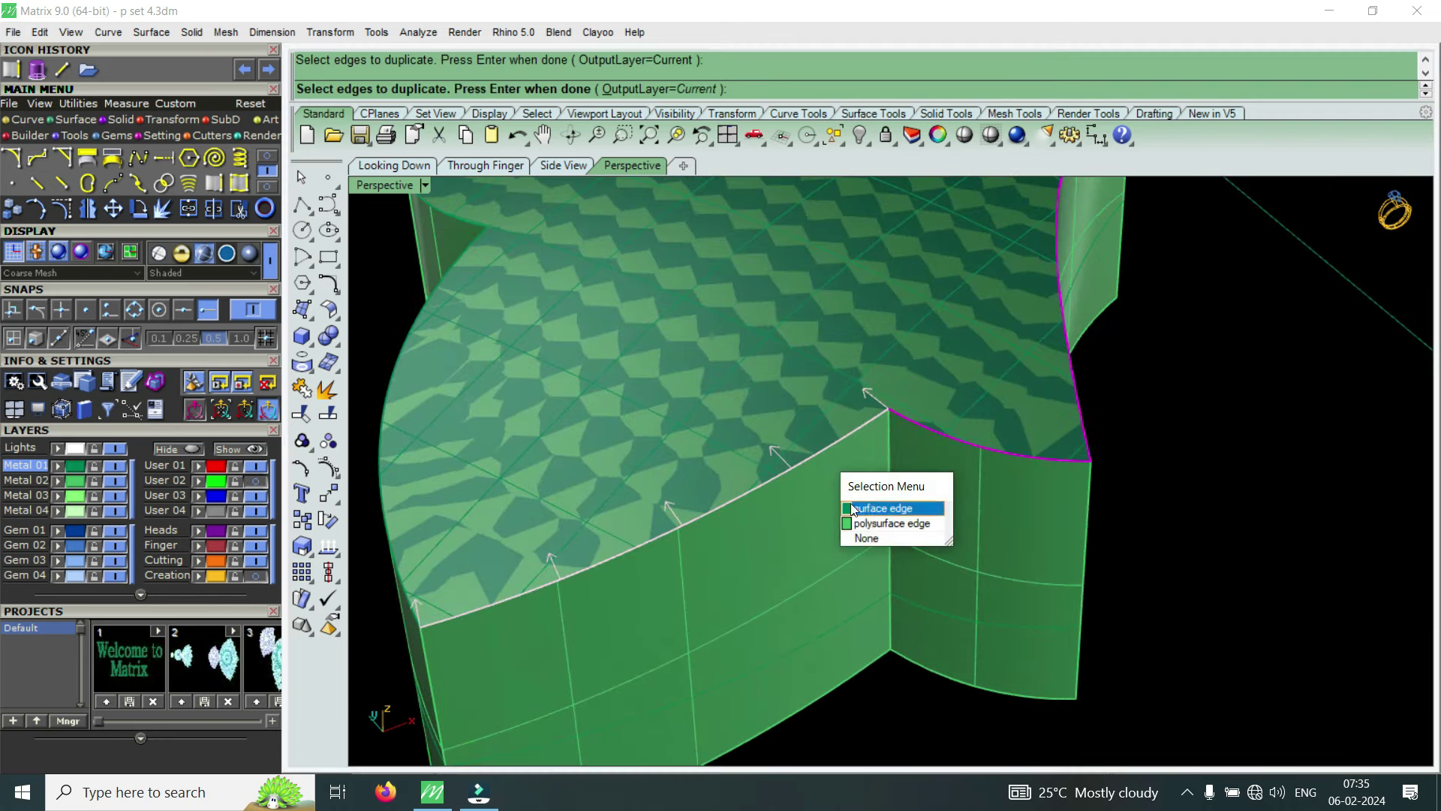
left_click(863, 521)
right_click_drag(863, 521, 987, 485)
left_click(979, 489)
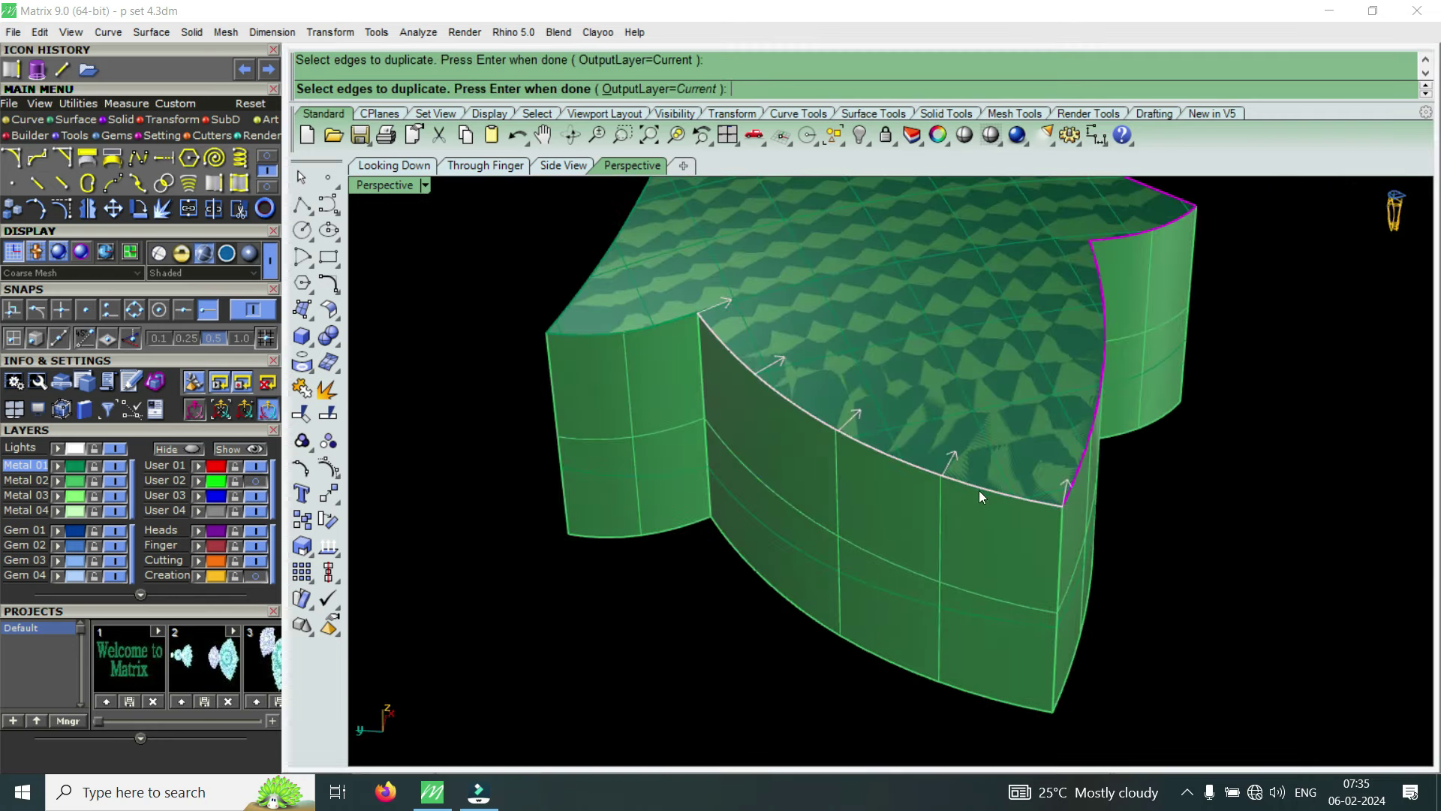
left_click(1039, 538)
Duplicate the curved and remaining top edges to complete the edge curves
mouse_move(724, 432)
right_mouse_down()
mouse_move(731, 365)
mouse_move(755, 405)
right_mouse_up()
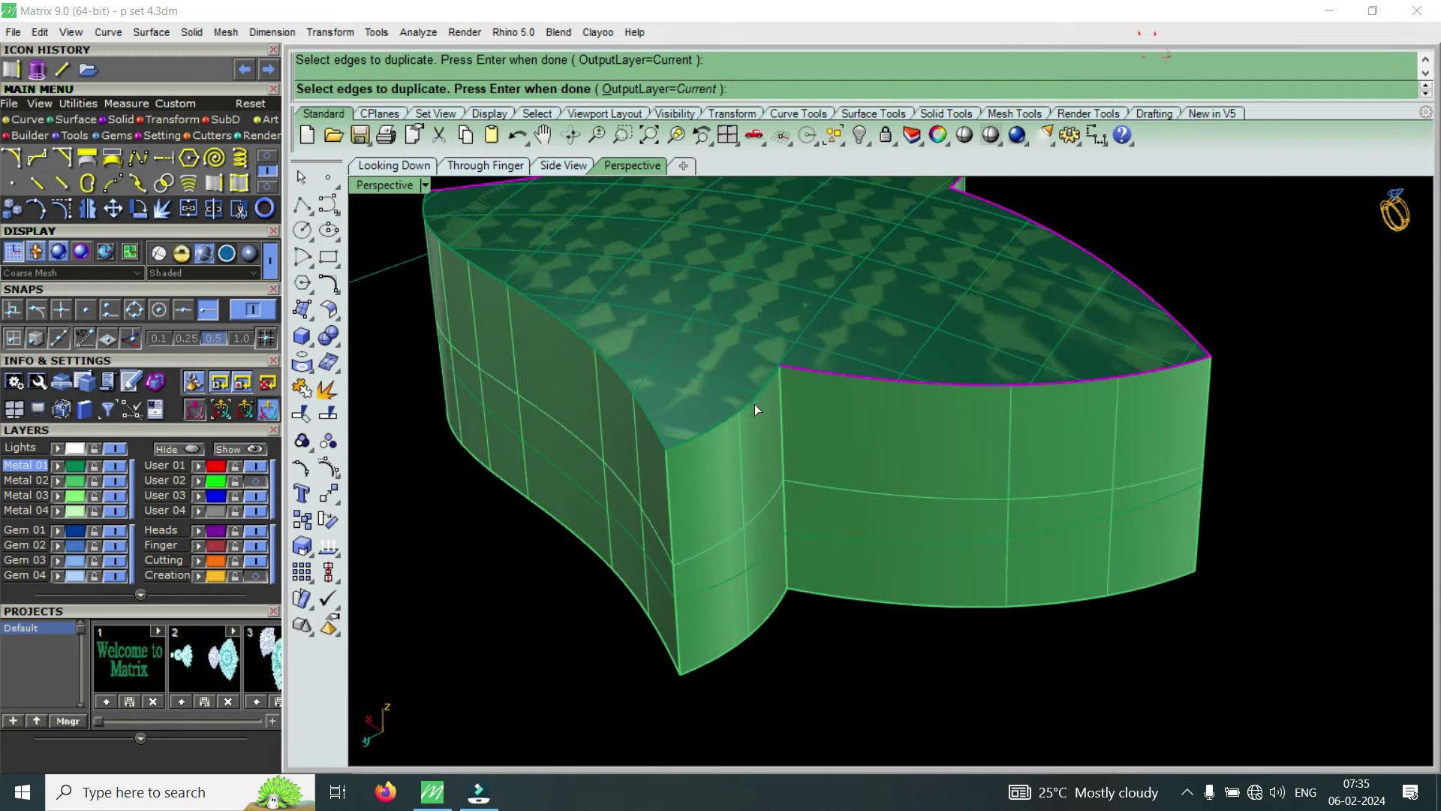
left_click(754, 406)
left_click(803, 468)
right_click_drag(803, 468, 592, 414)
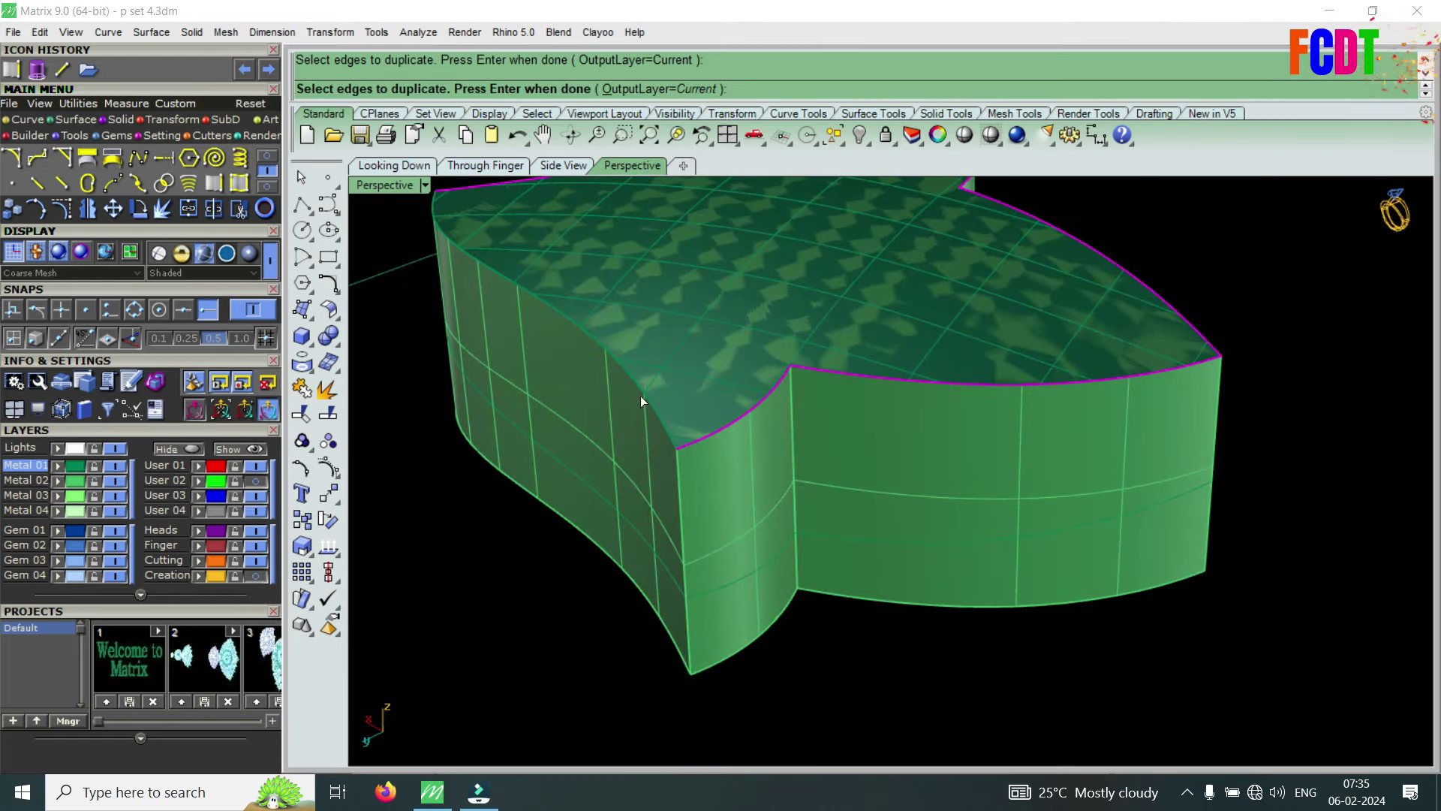
left_click(671, 408)
mouse_move(862, 470)
right_mouse_down()
mouse_move(767, 424)
mouse_move(850, 434)
right_mouse_up()
scroll(849, 433, "up", 5)
mouse_move(718, 434)
right_mouse_down()
mouse_move(681, 343)
mouse_move(718, 503)
right_mouse_up()
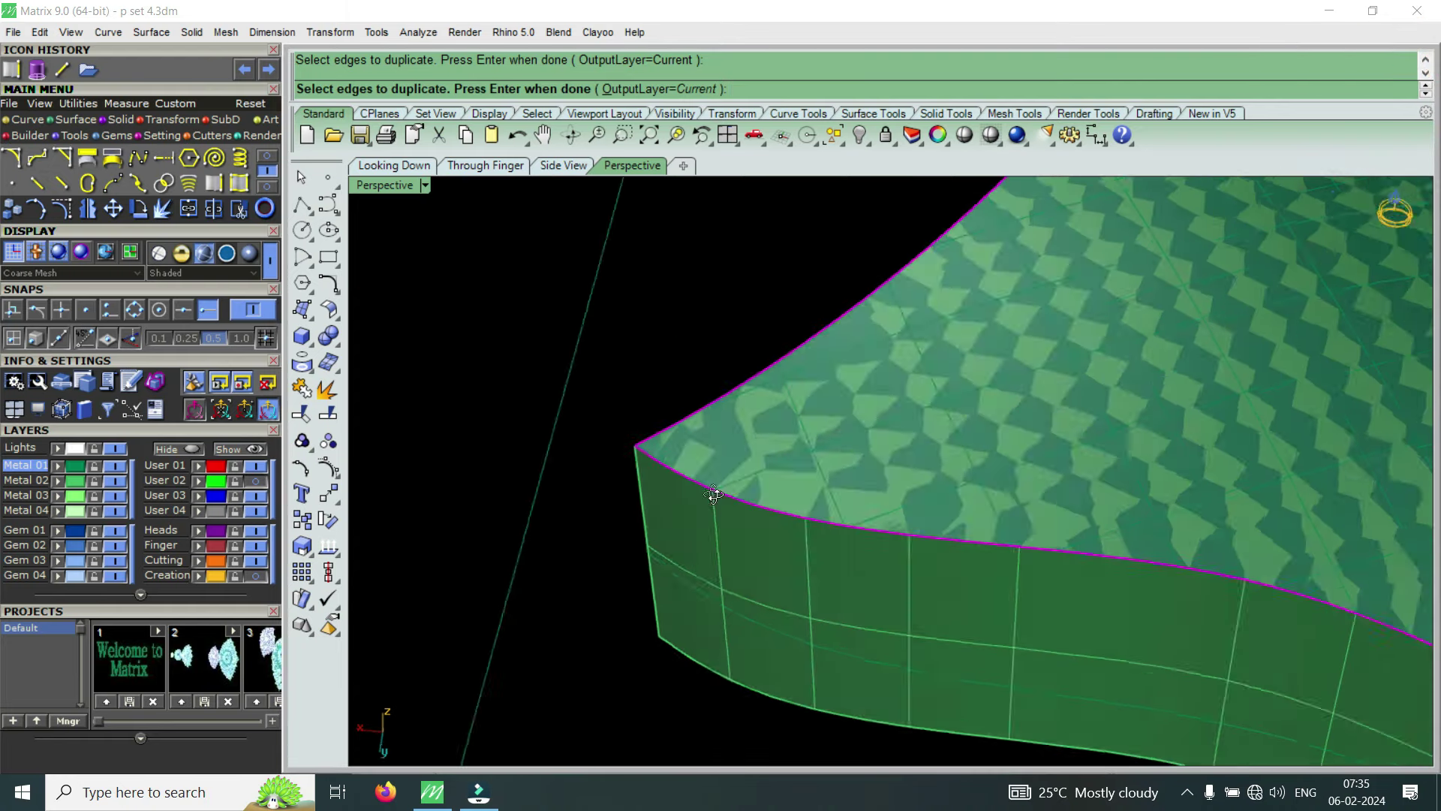
key("Return")
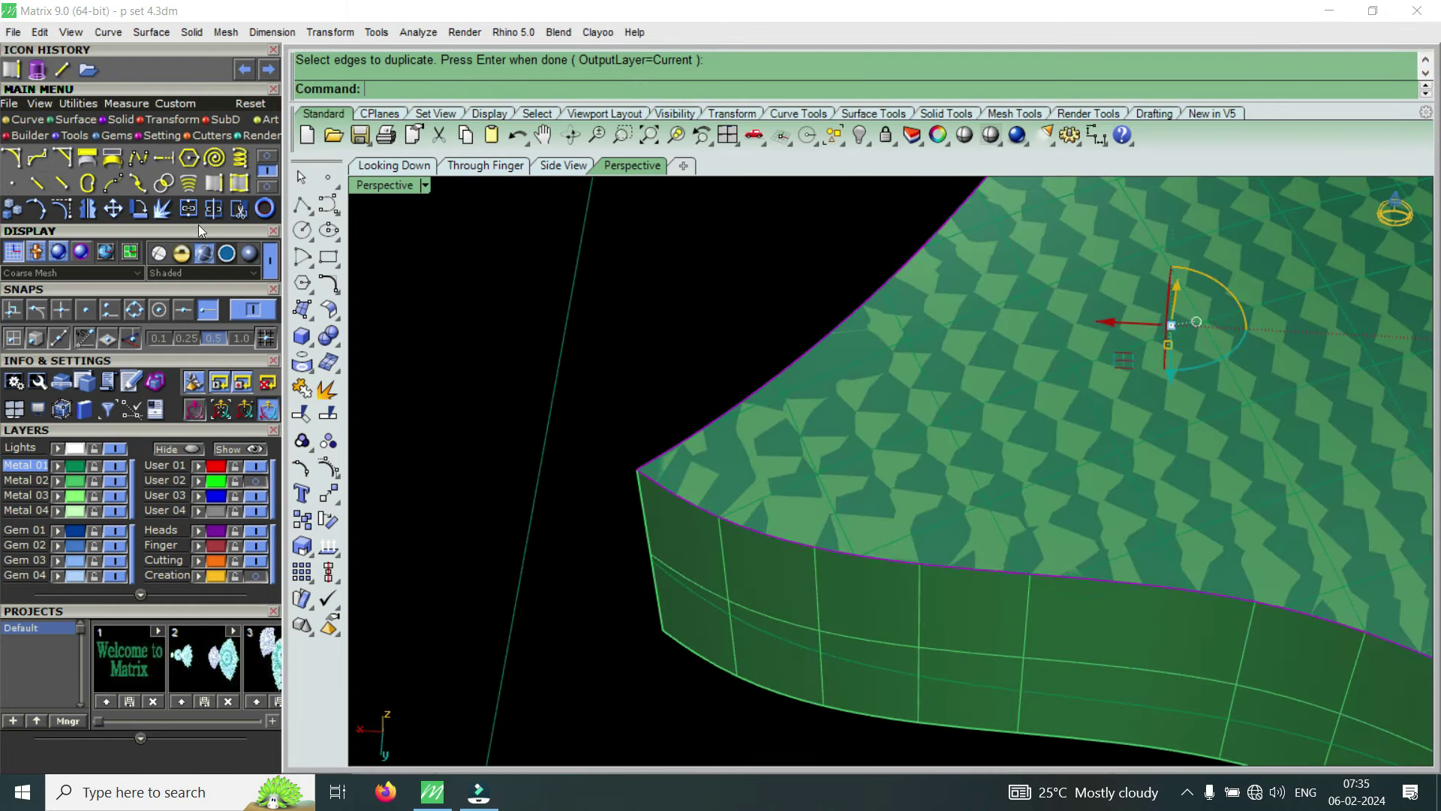
Join the six duplicated edge curves into one closed curve
left_click(188, 210)
scroll(901, 420, "down", 5)
right_click_drag(1014, 426, 988, 571)
scroll(987, 570, "up", 3)
scroll(987, 570, "up", 5)
scroll(802, 502, "down", 3)
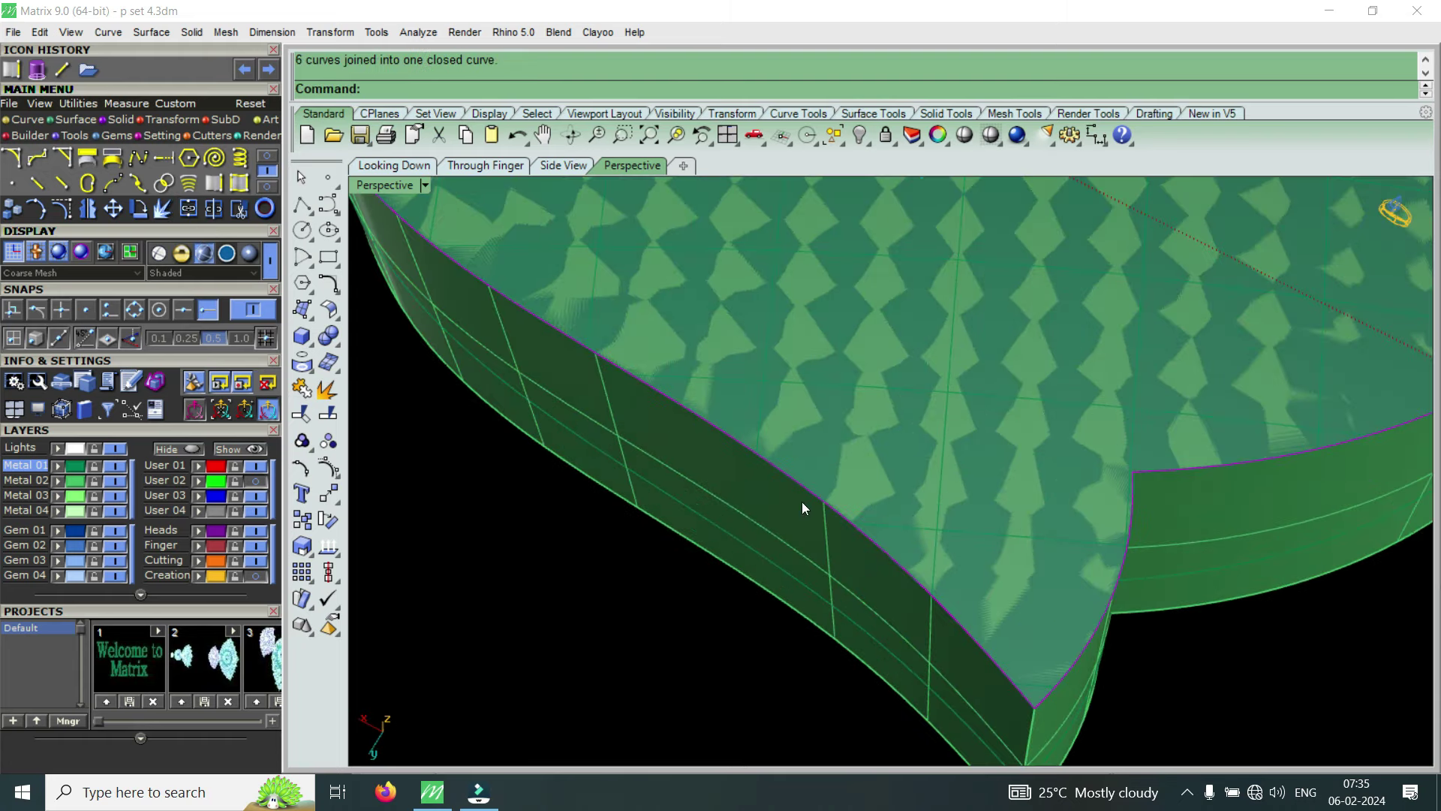
key("Home")
left_click(268, 166)
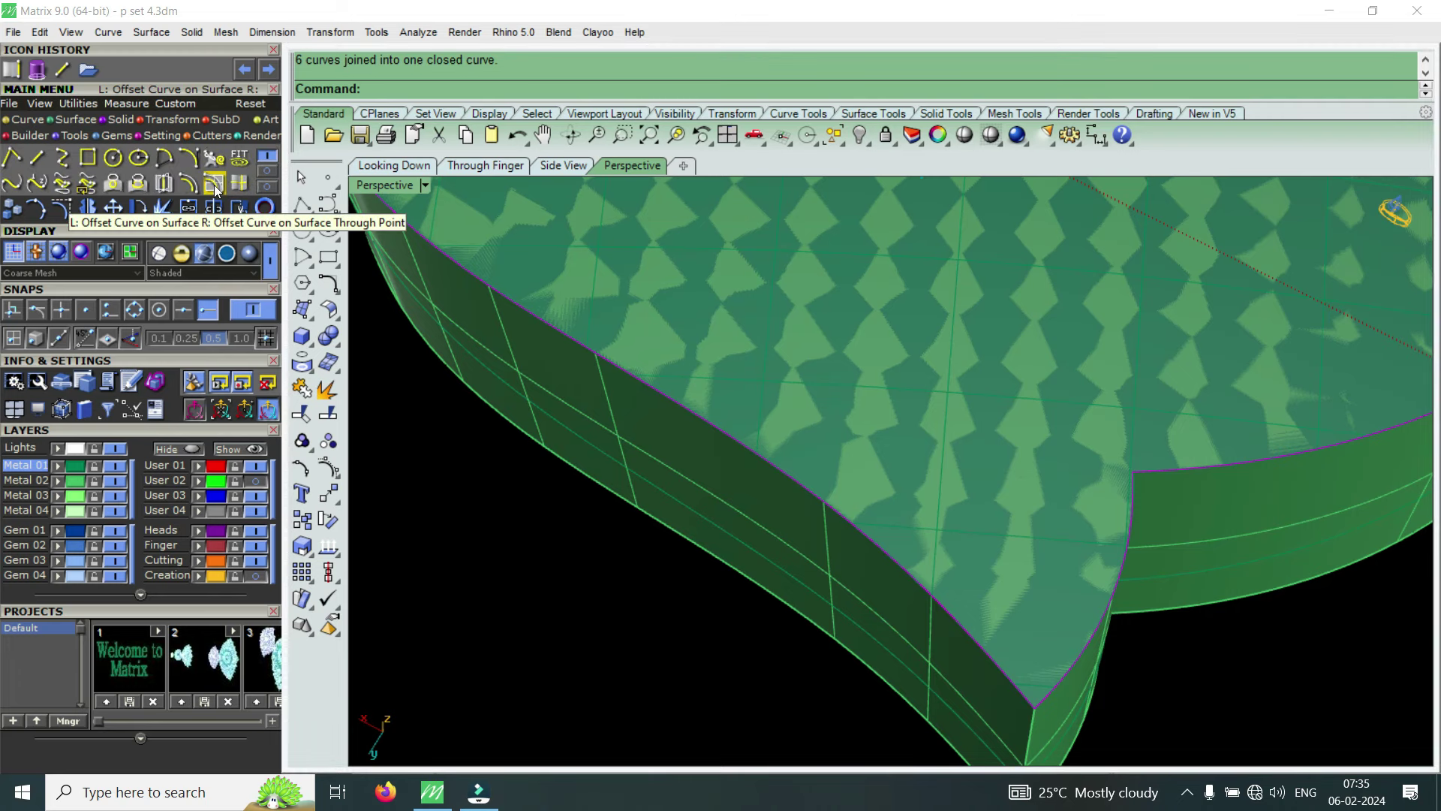
Offset the outline inward on the top surface at the default distance and move it to the Finger layer
left_click(215, 189)
left_click(818, 416)
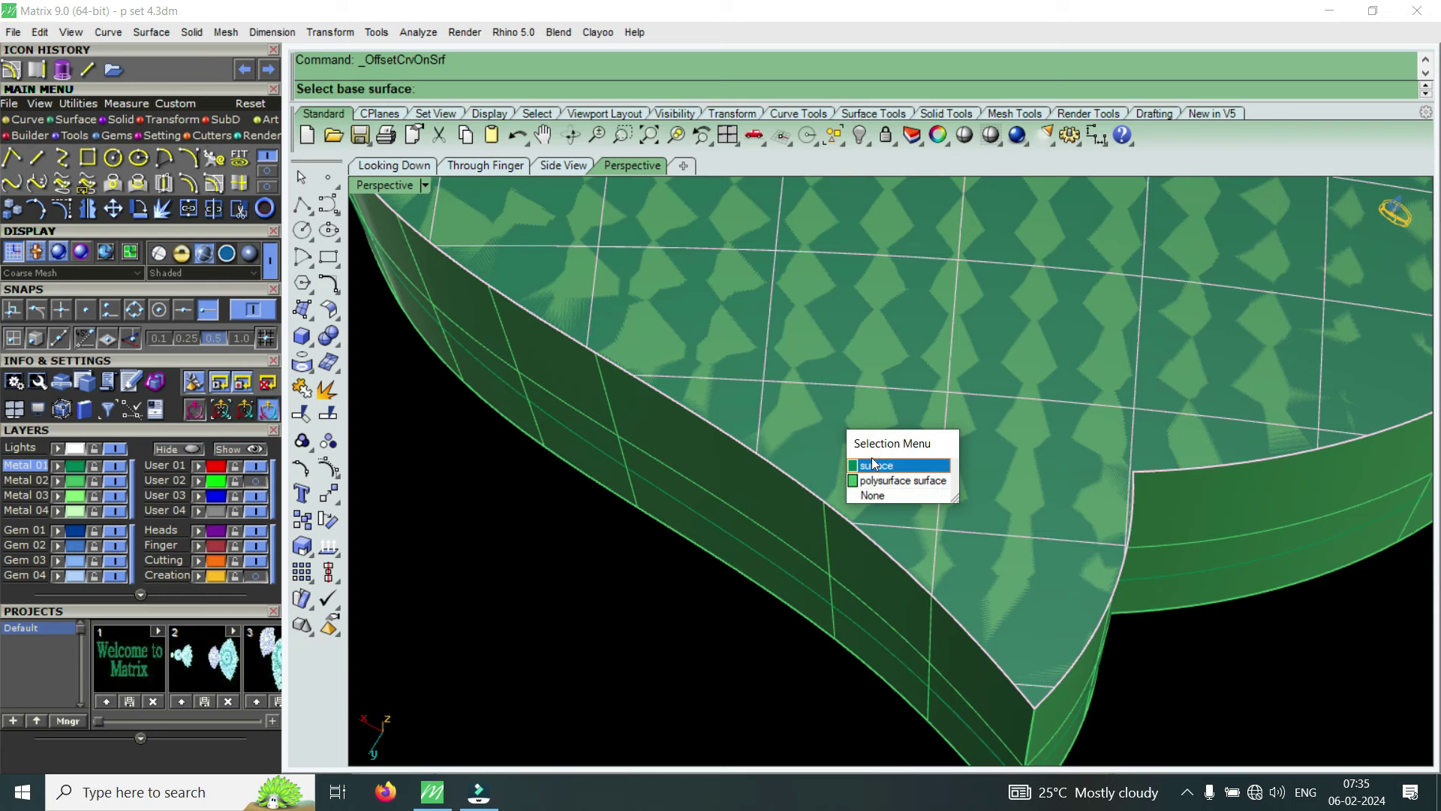
left_click(883, 465)
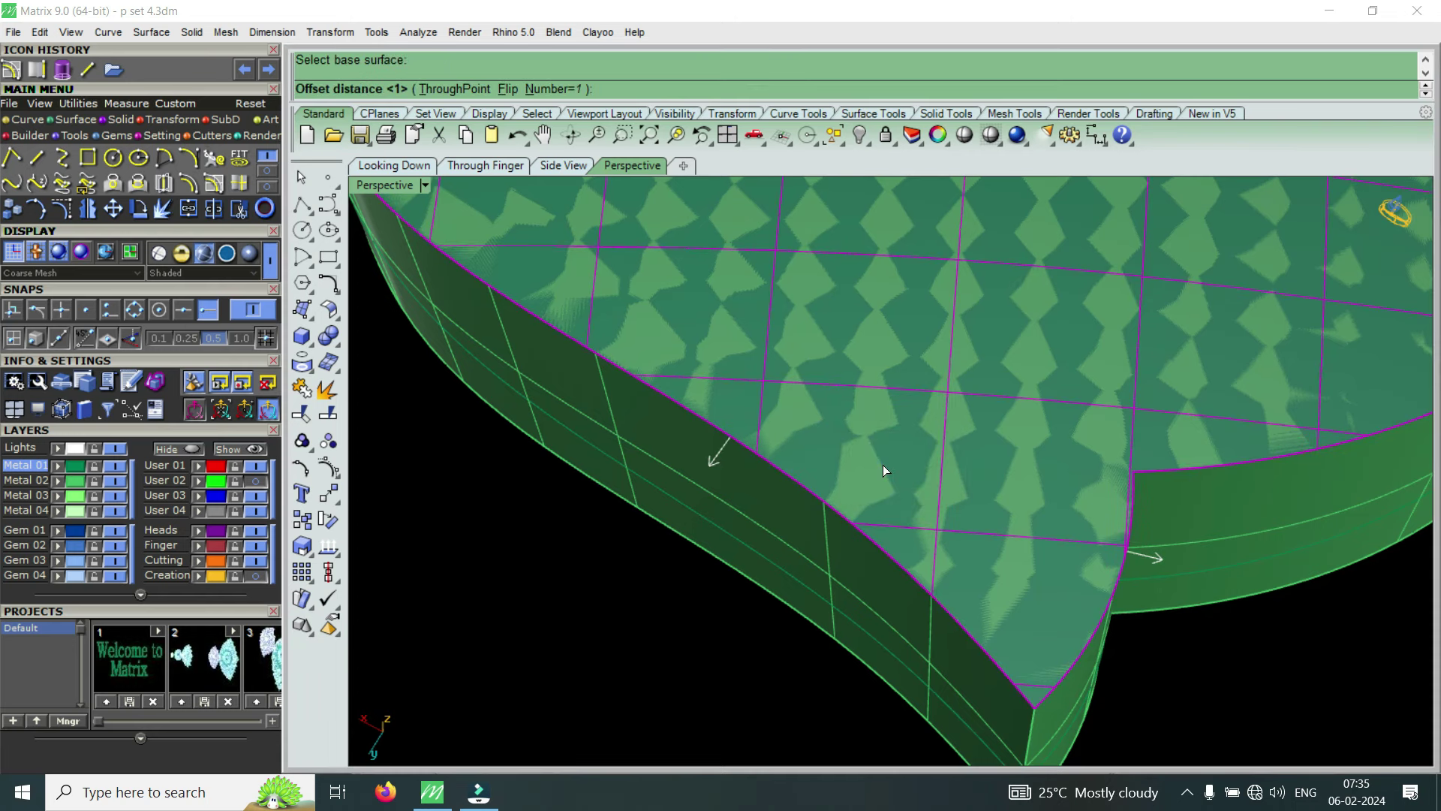
type("f")
key("Return")
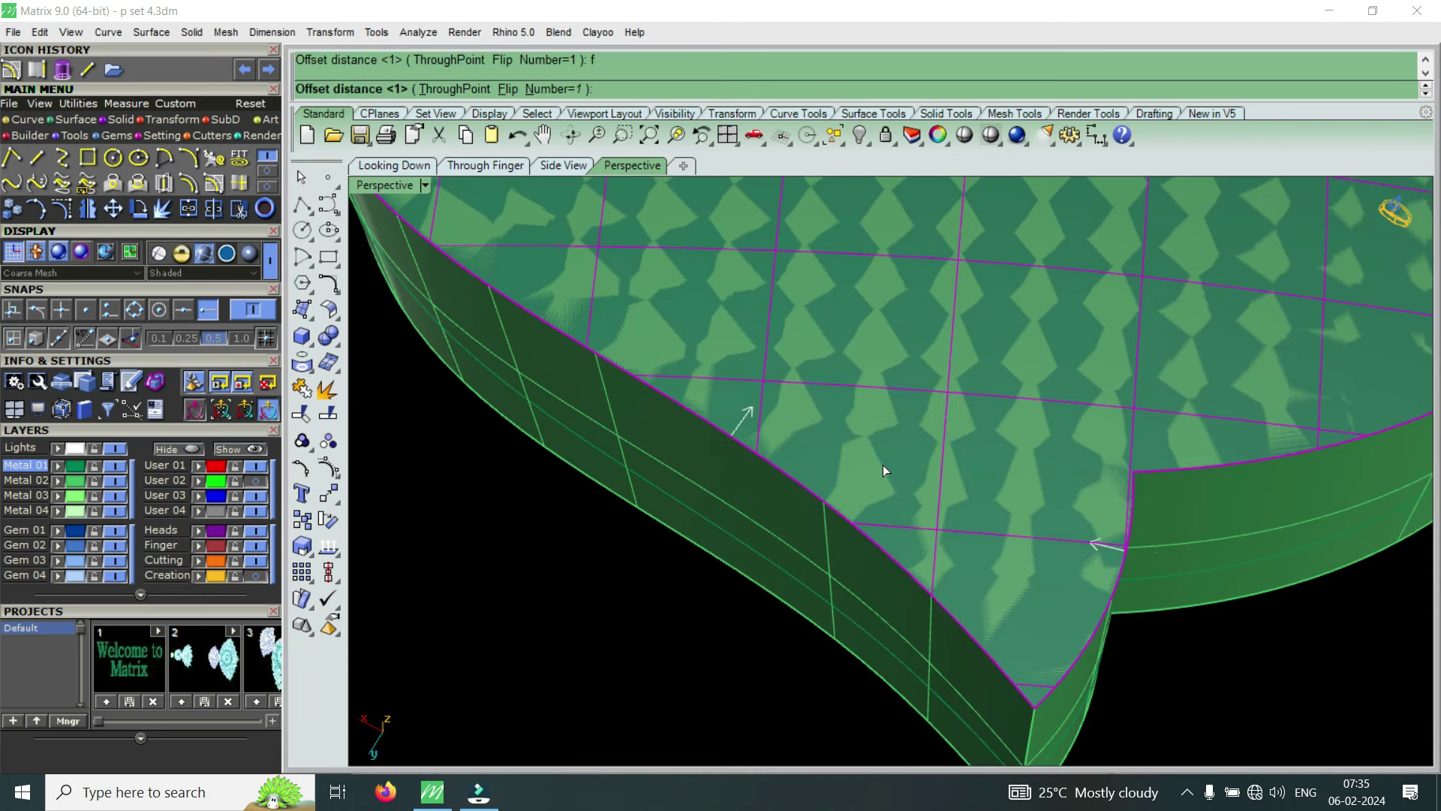
key("Return")
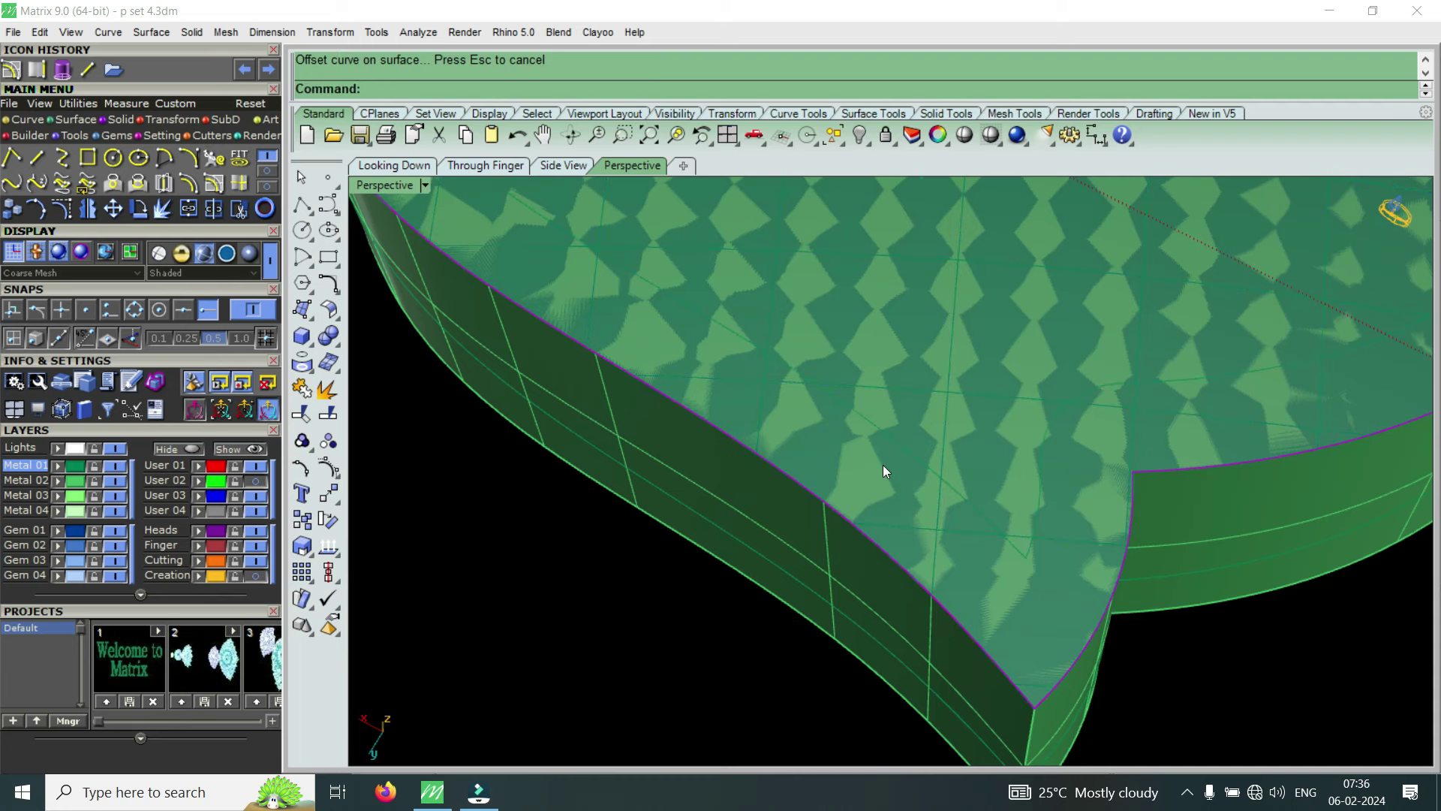
left_click(964, 383)
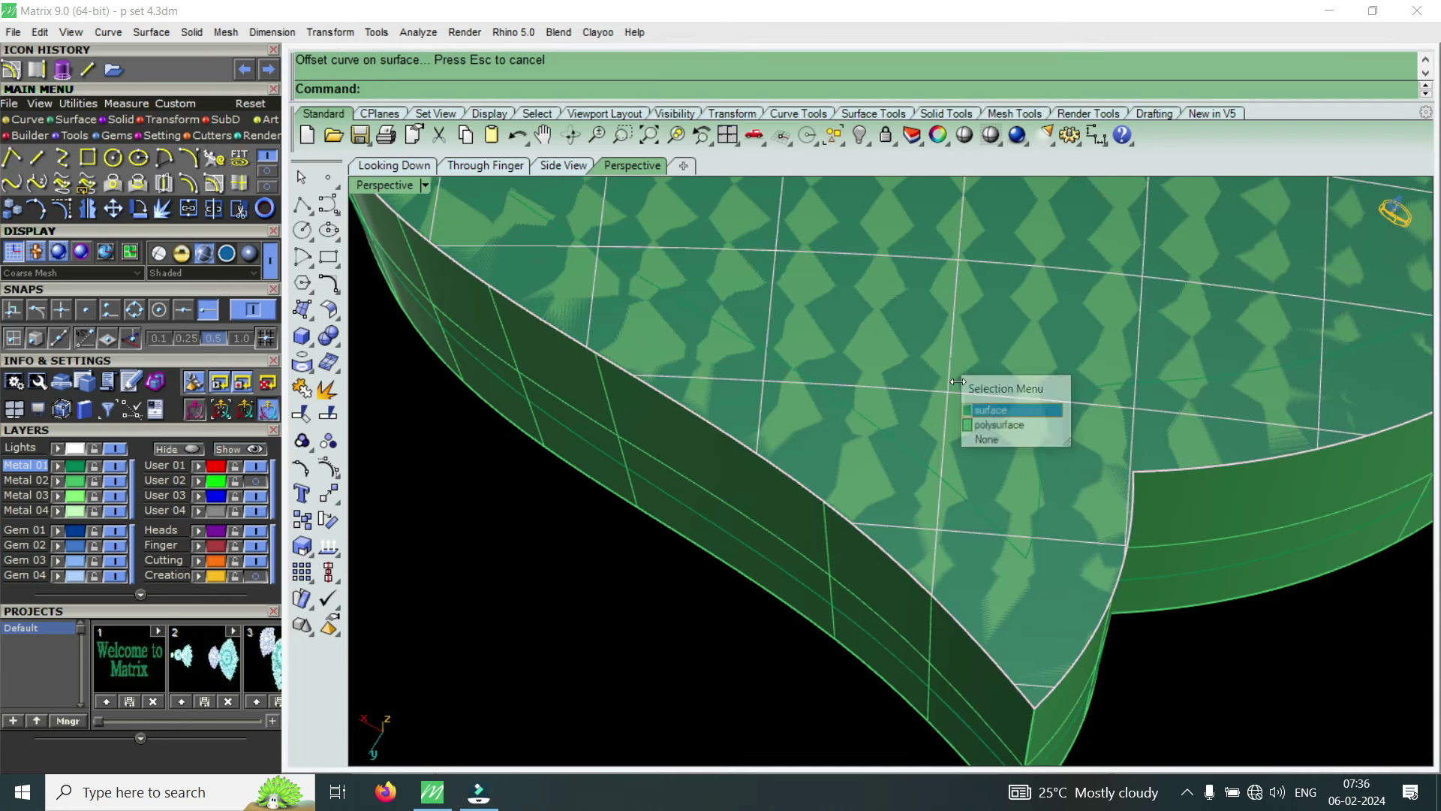
left_click(976, 409)
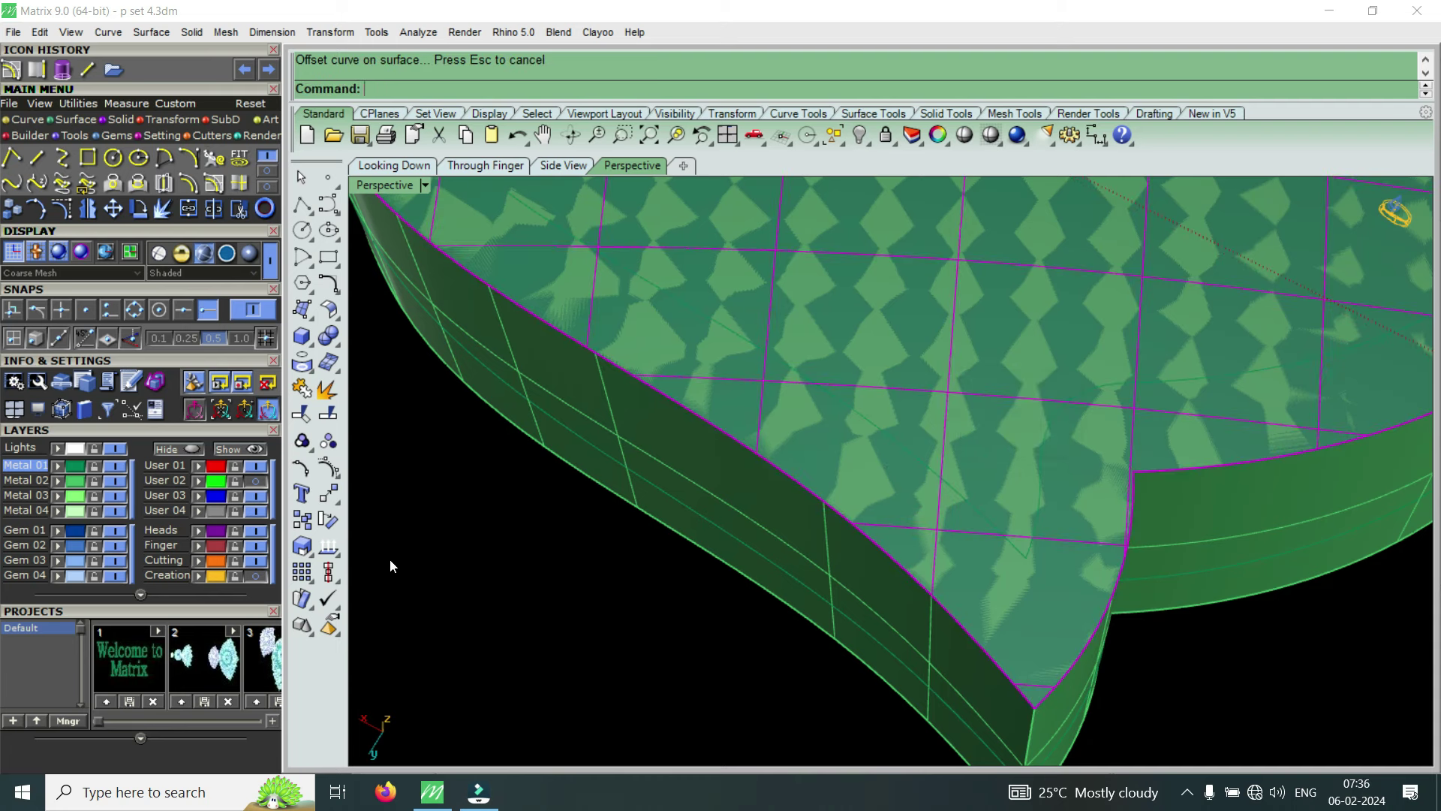
left_click(201, 547)
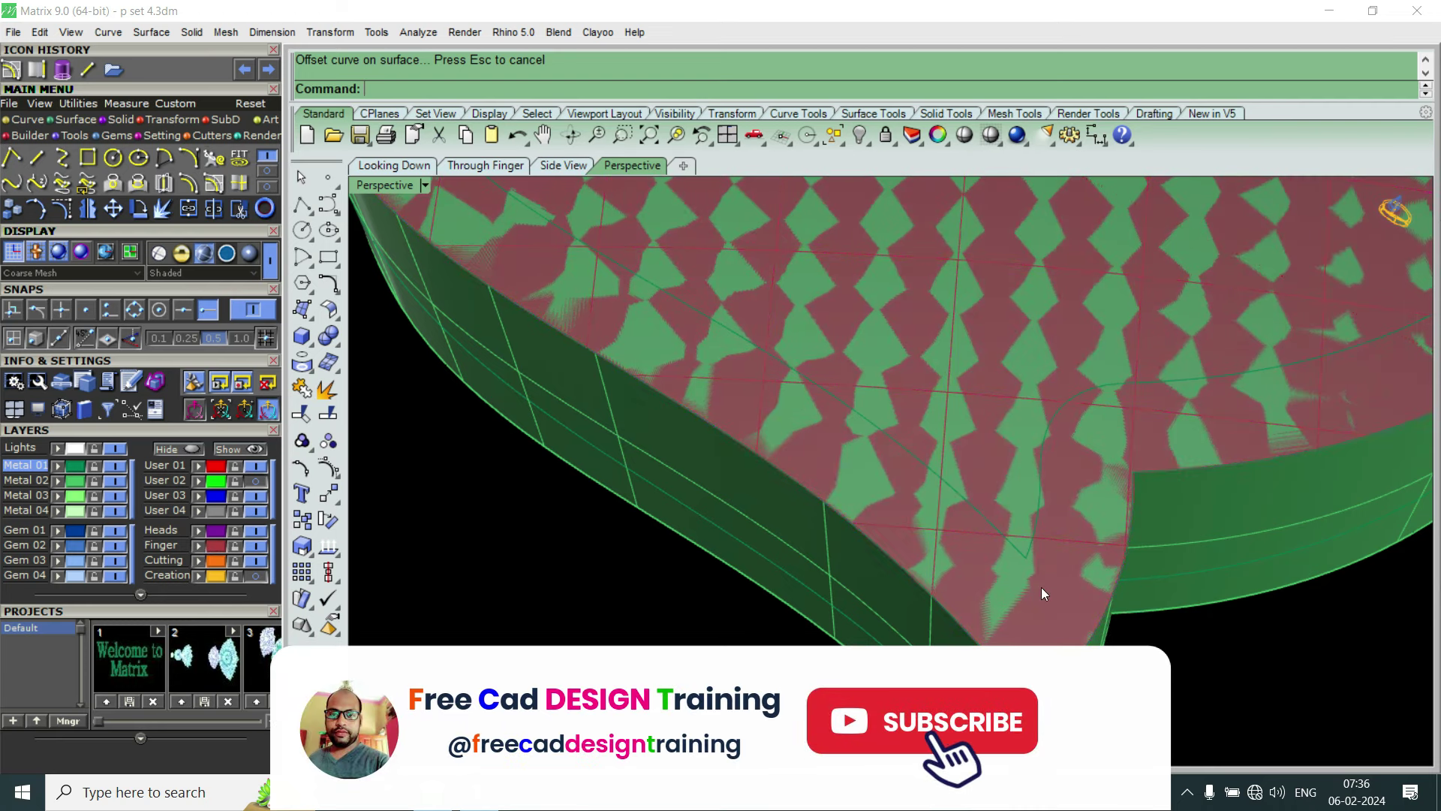
Delete the unwanted curve lying on the slab's surface
scroll(1042, 587, "down", 5)
right_click_drag(1058, 545, 961, 588)
scroll(835, 381, "up", 5)
scroll(835, 381, "down", 3)
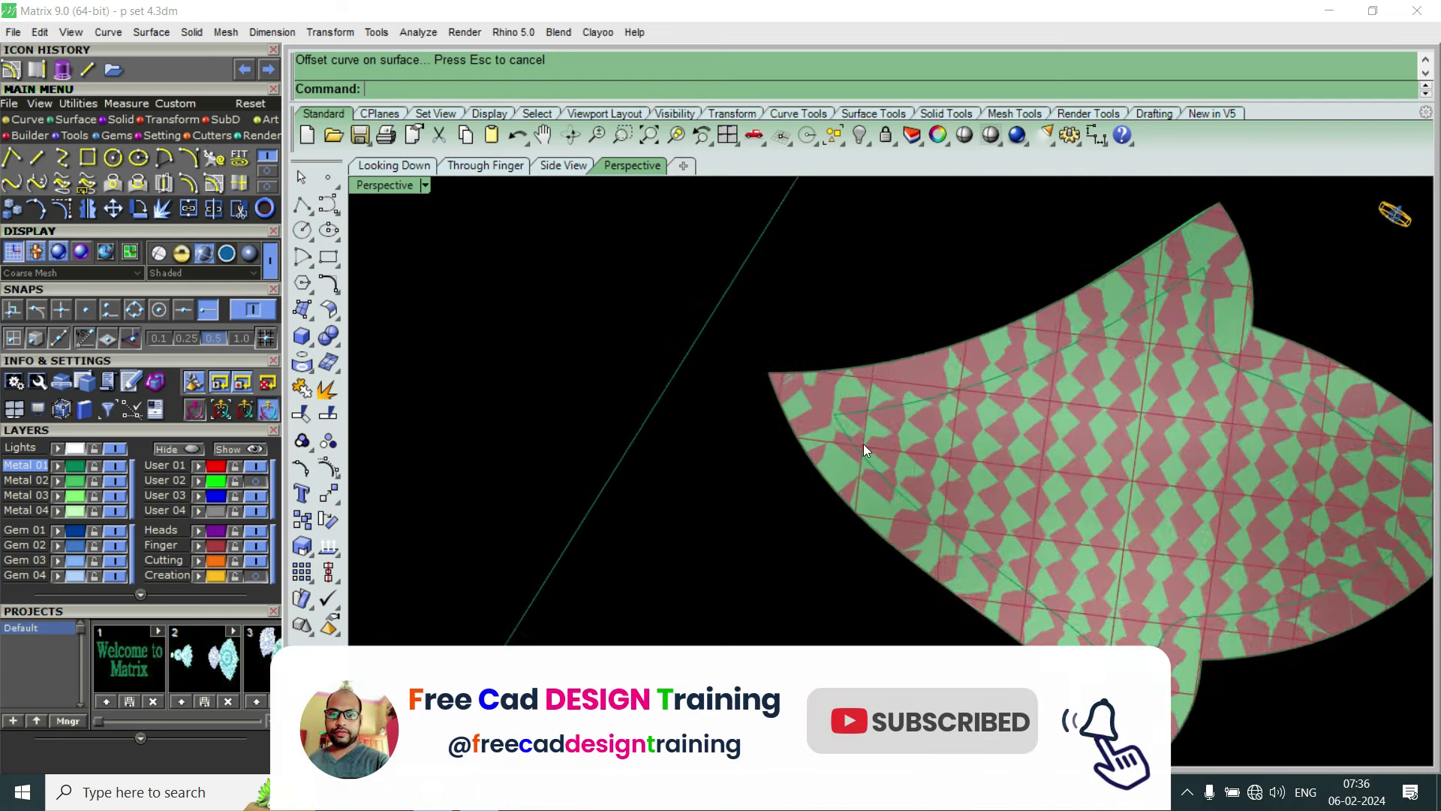
scroll(863, 444, "down", 1)
scroll(970, 419, "up", 2)
scroll(917, 385, "up", 2)
scroll(906, 394, "down", 3)
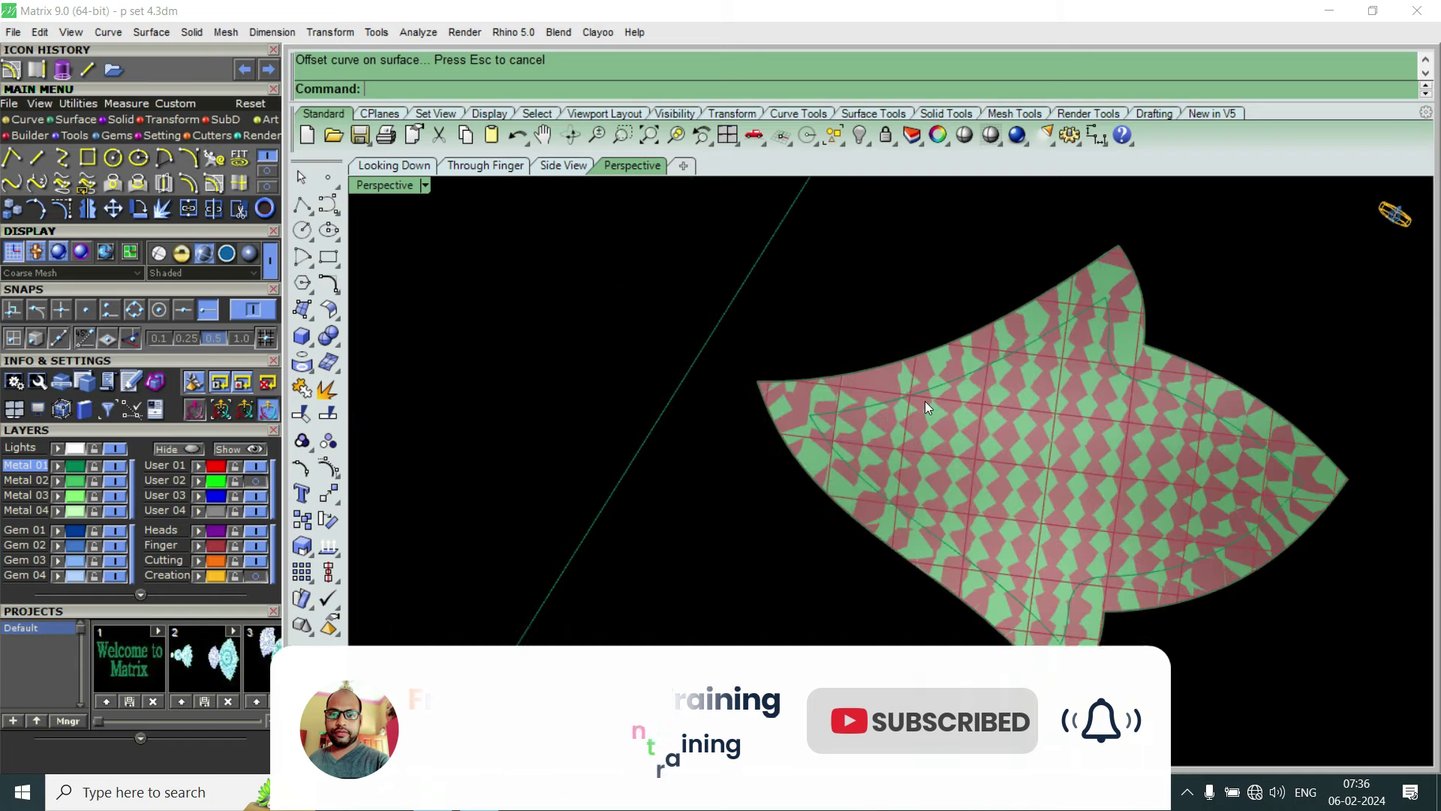
scroll(1078, 608, "up", 2)
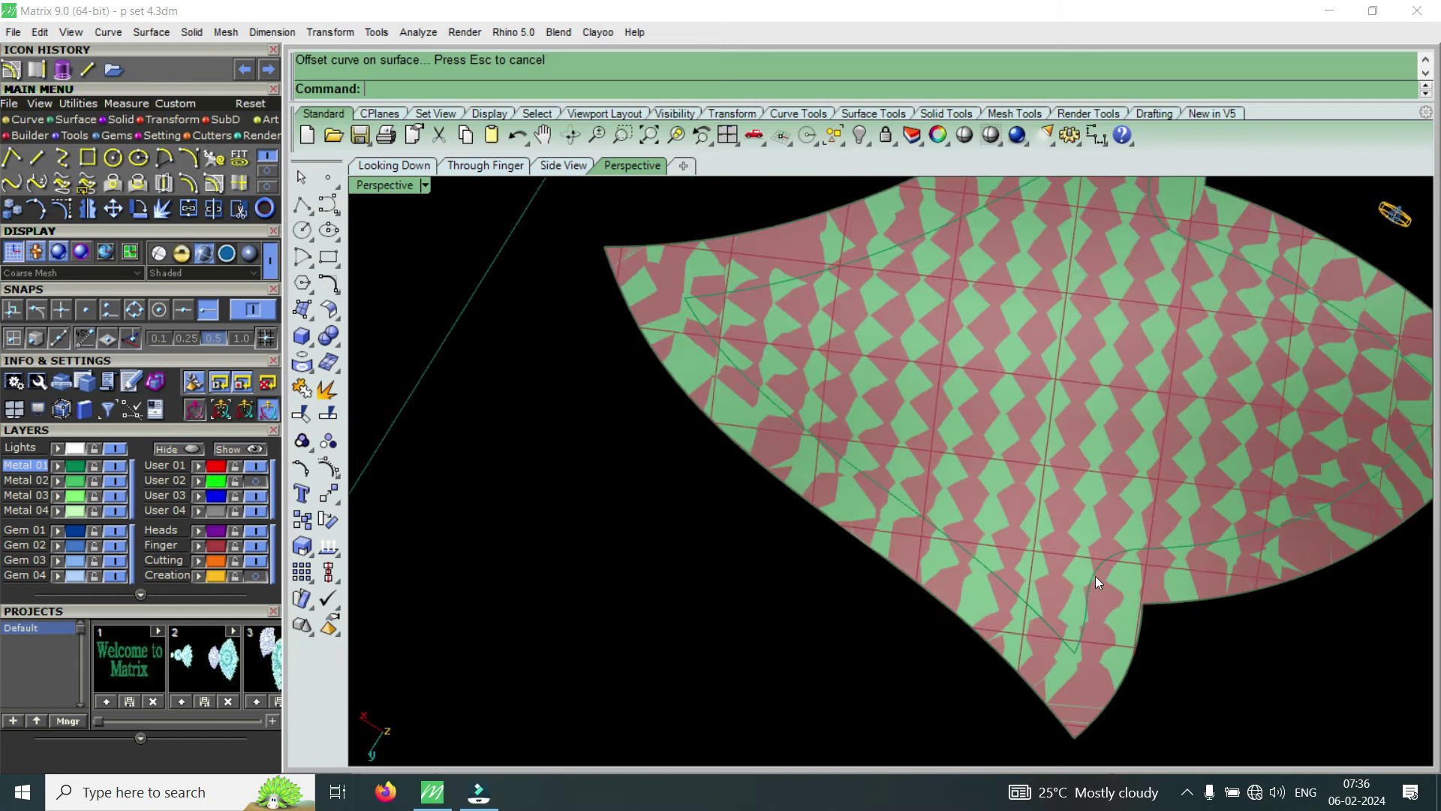
right_click_drag(1060, 674, 1054, 580)
scroll(1054, 579, "up", 2)
left_click(1054, 580)
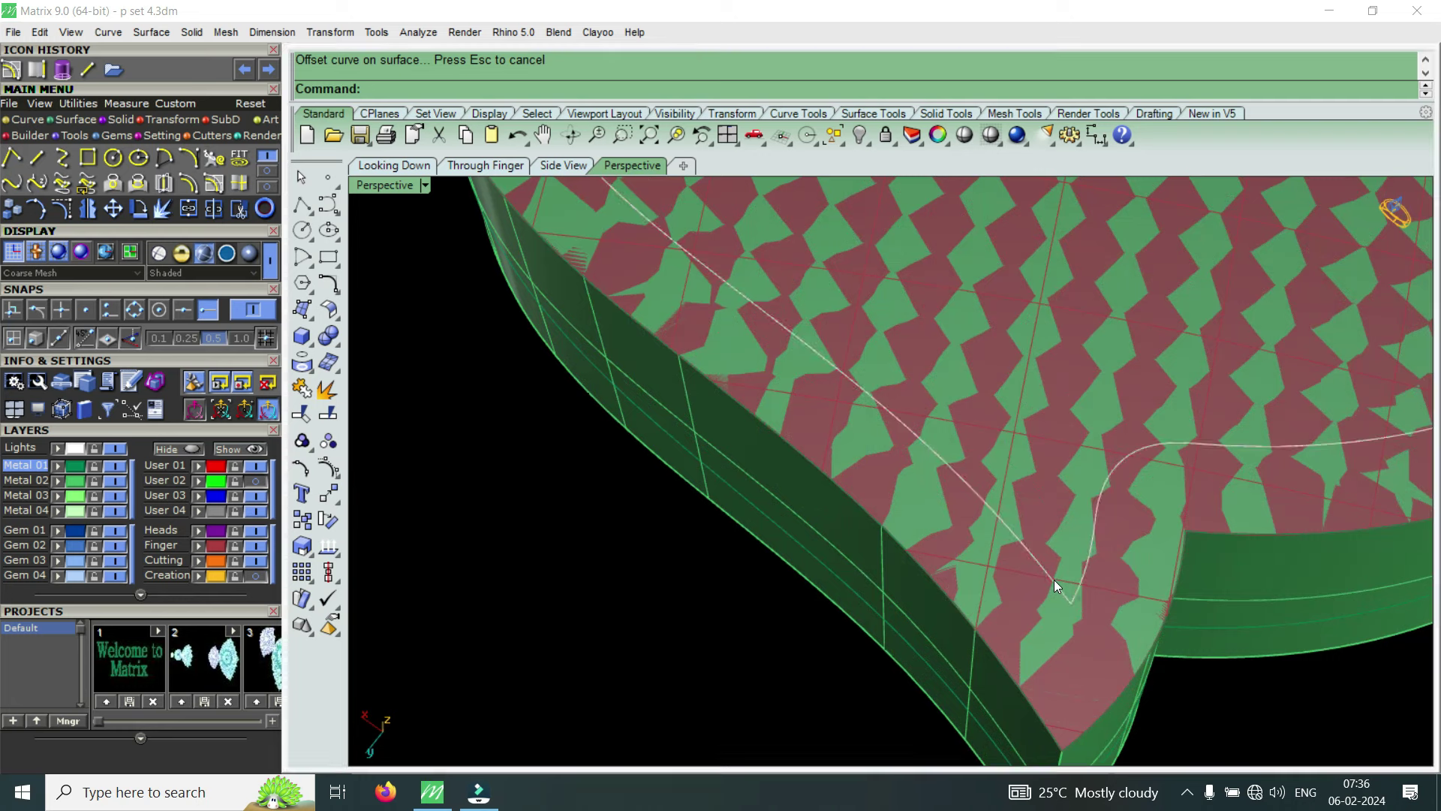
key("Delete")
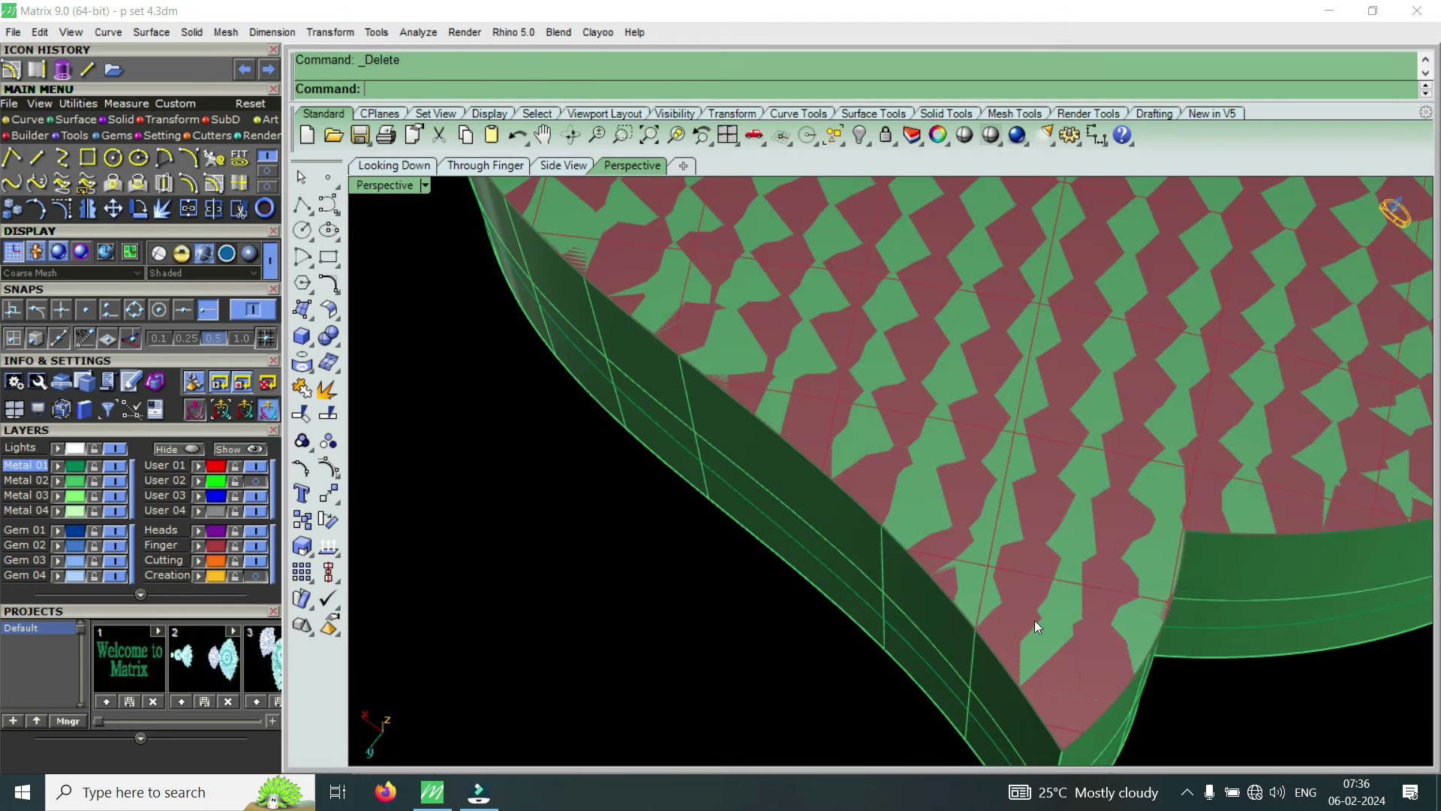
Offset the top surface's edge curve inward along the surface by 0.2
left_click(1016, 681)
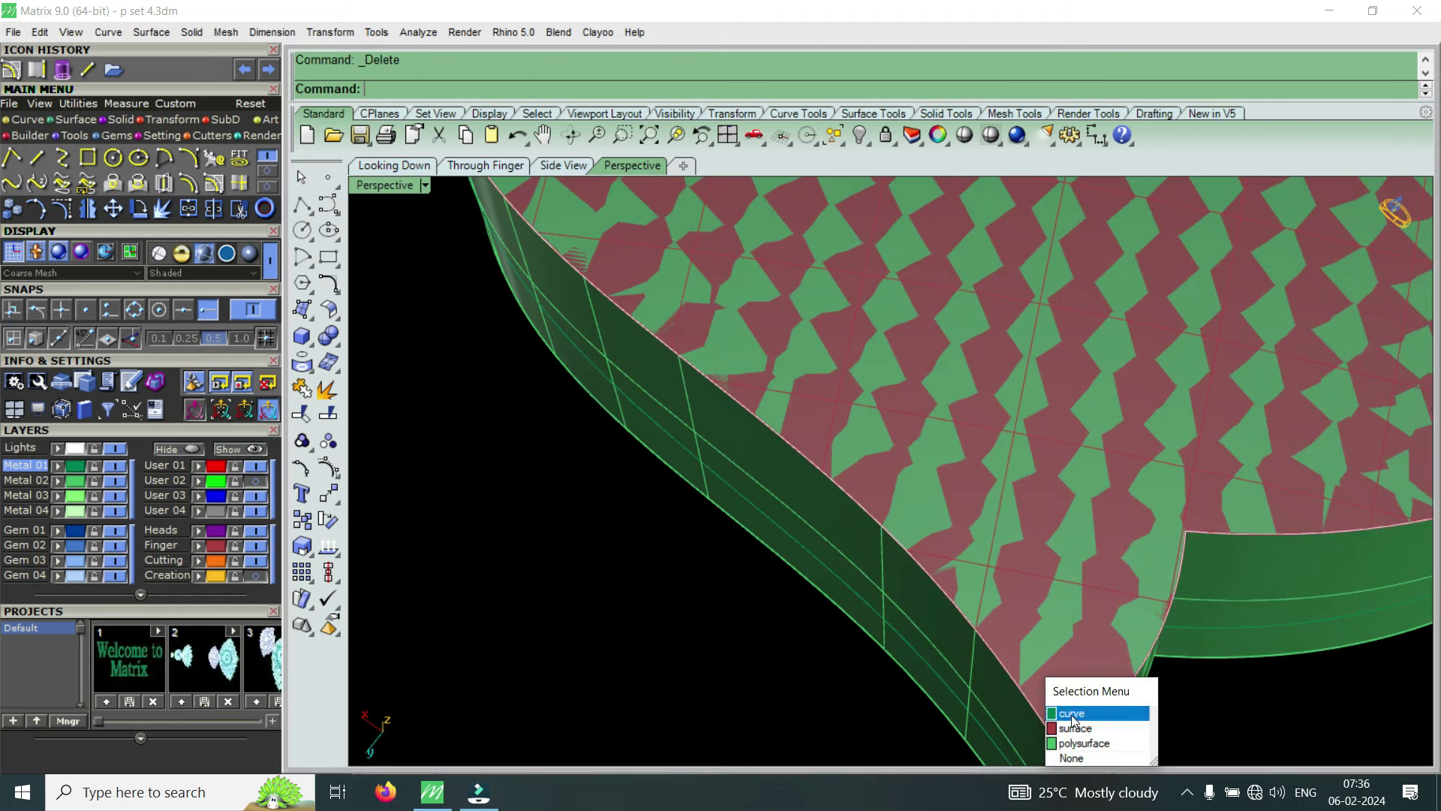
left_click(1066, 712)
left_click(239, 209)
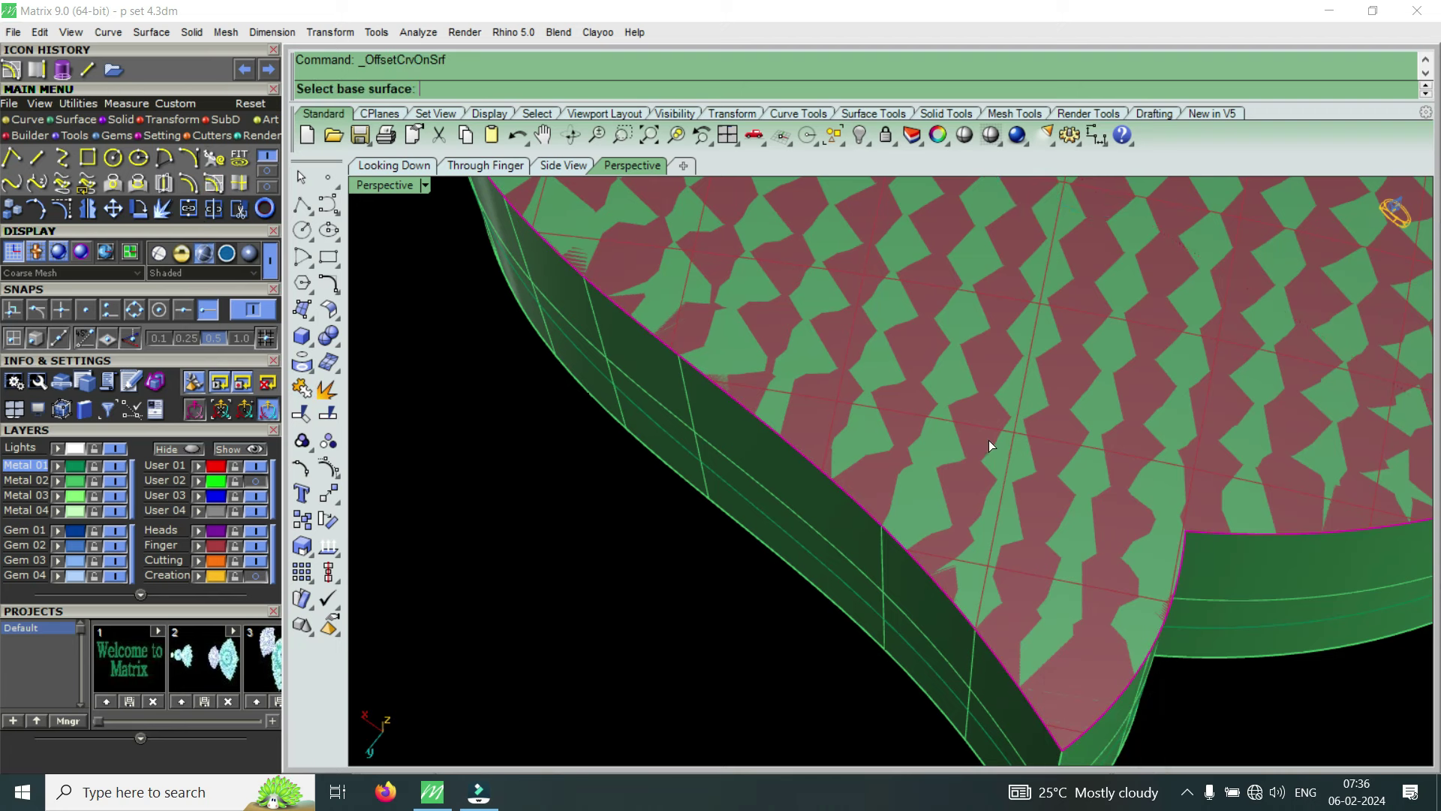
left_click(989, 439)
left_click(1046, 492)
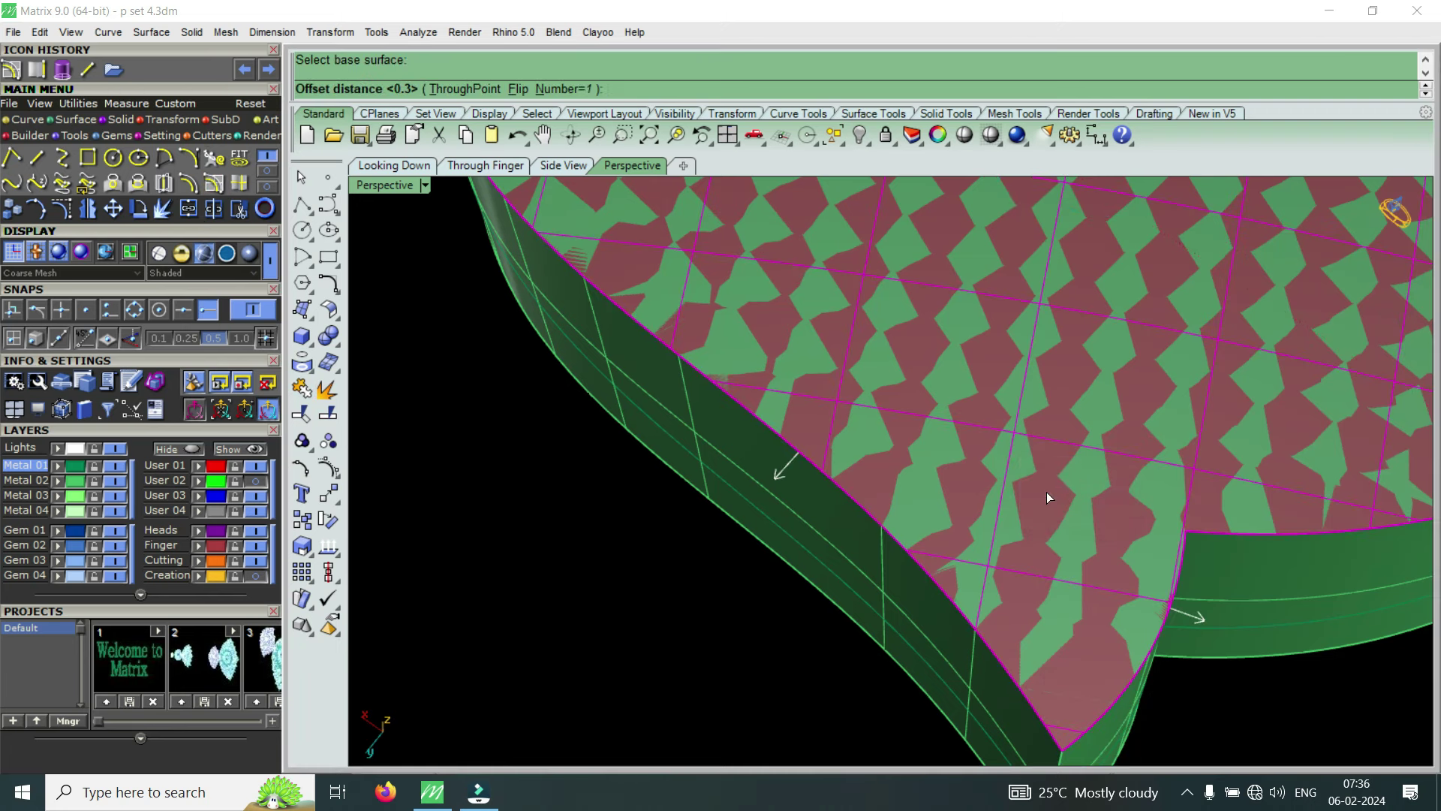
type("f")
key("Return")
type(".2")
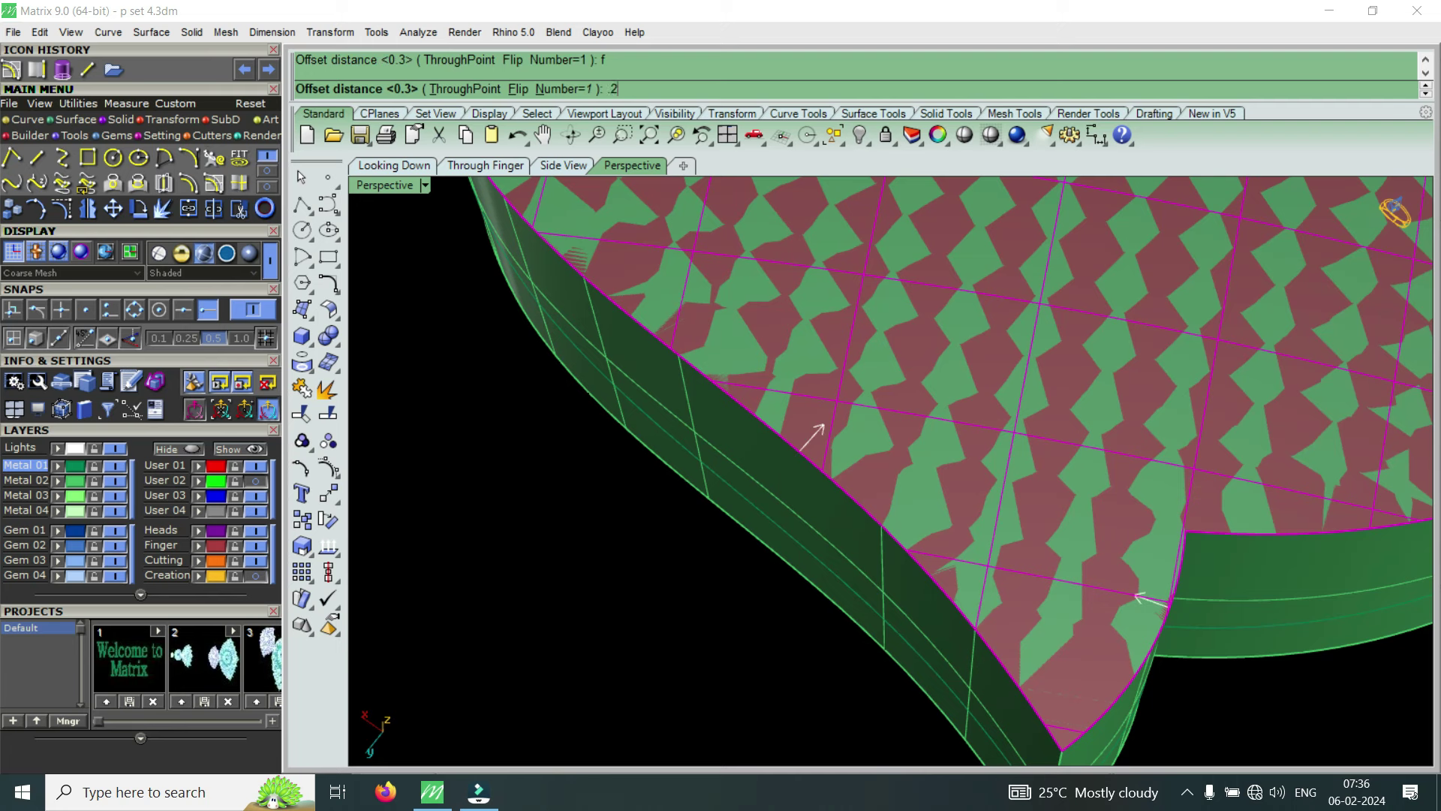
key("Return")
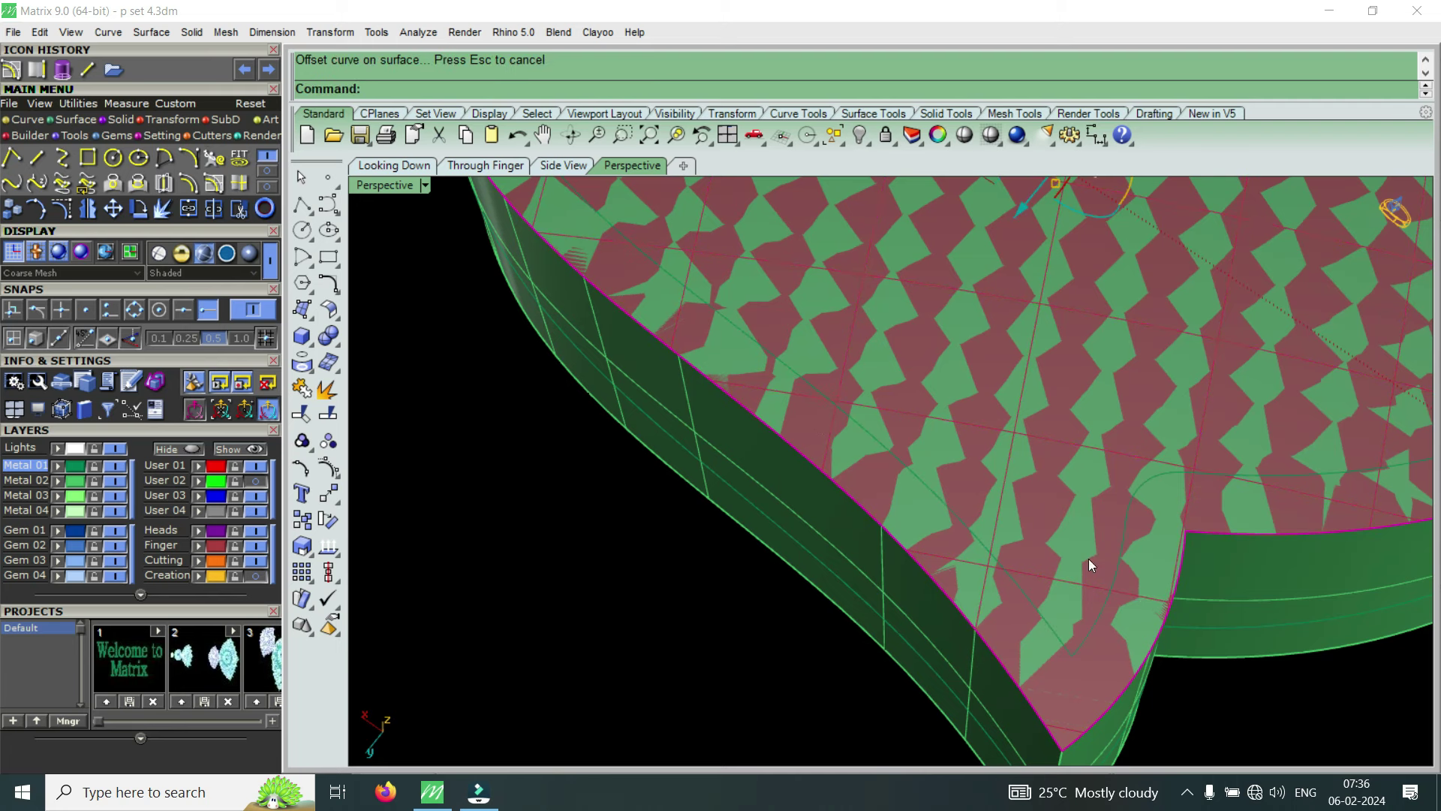
left_click(1111, 600)
Offset the edge inward along the top surface again by 0.4
left_click(1173, 647)
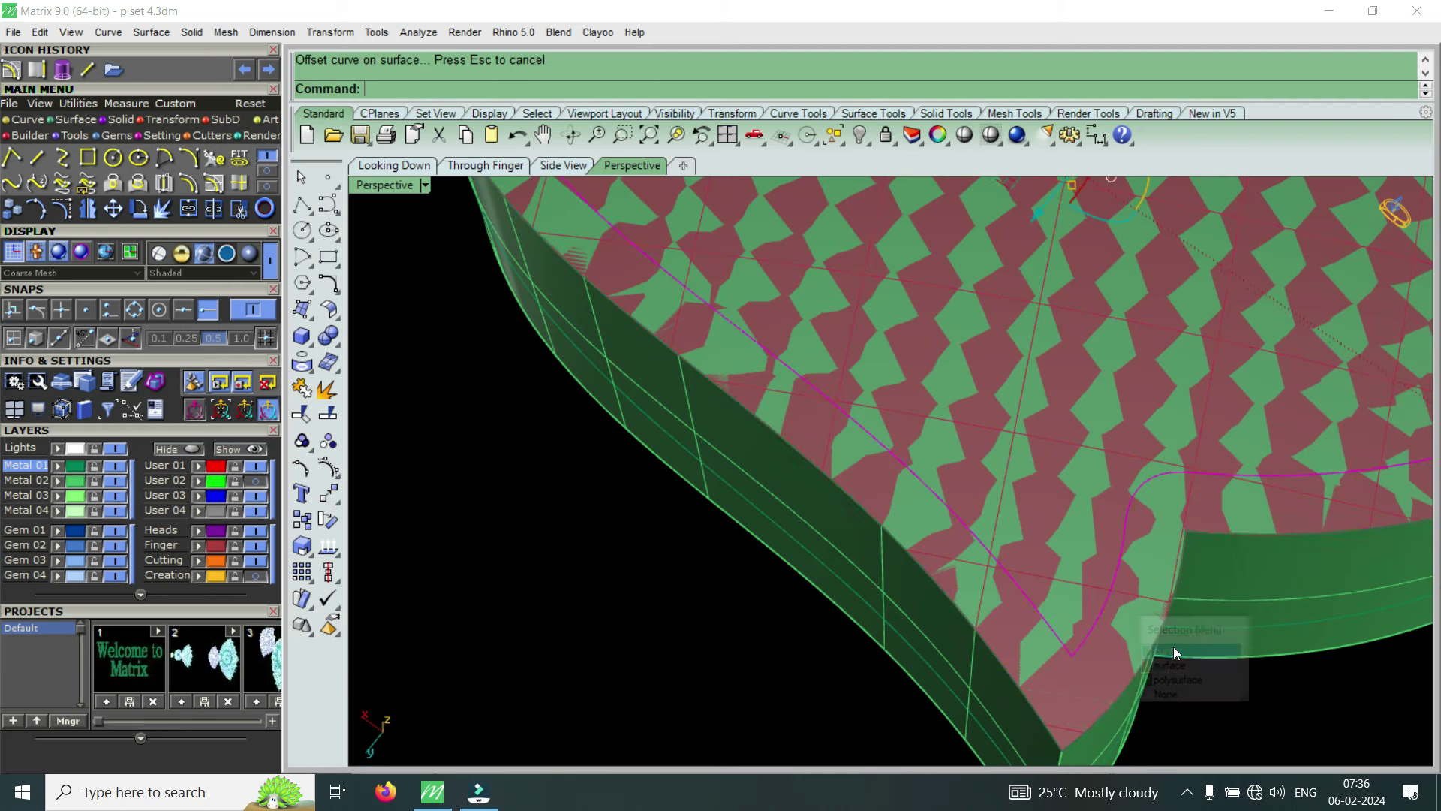
left_click(1086, 469)
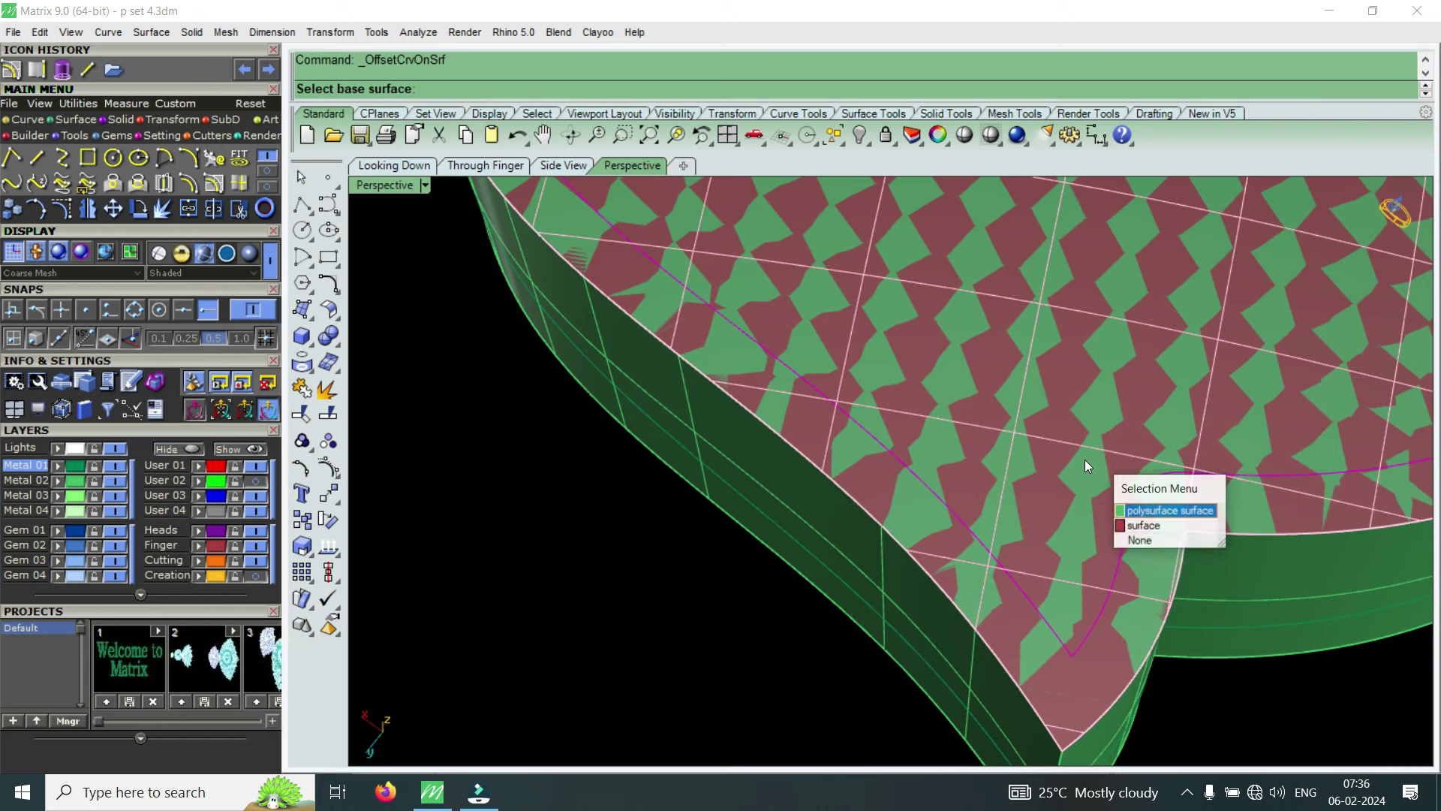
left_click(1158, 530)
type("f")
key("Return")
type(".4")
key("Return")
mouse_move(1065, 602)
right_mouse_down()
mouse_move(1174, 501)
mouse_move(1133, 626)
mouse_move(1070, 441)
right_mouse_up()
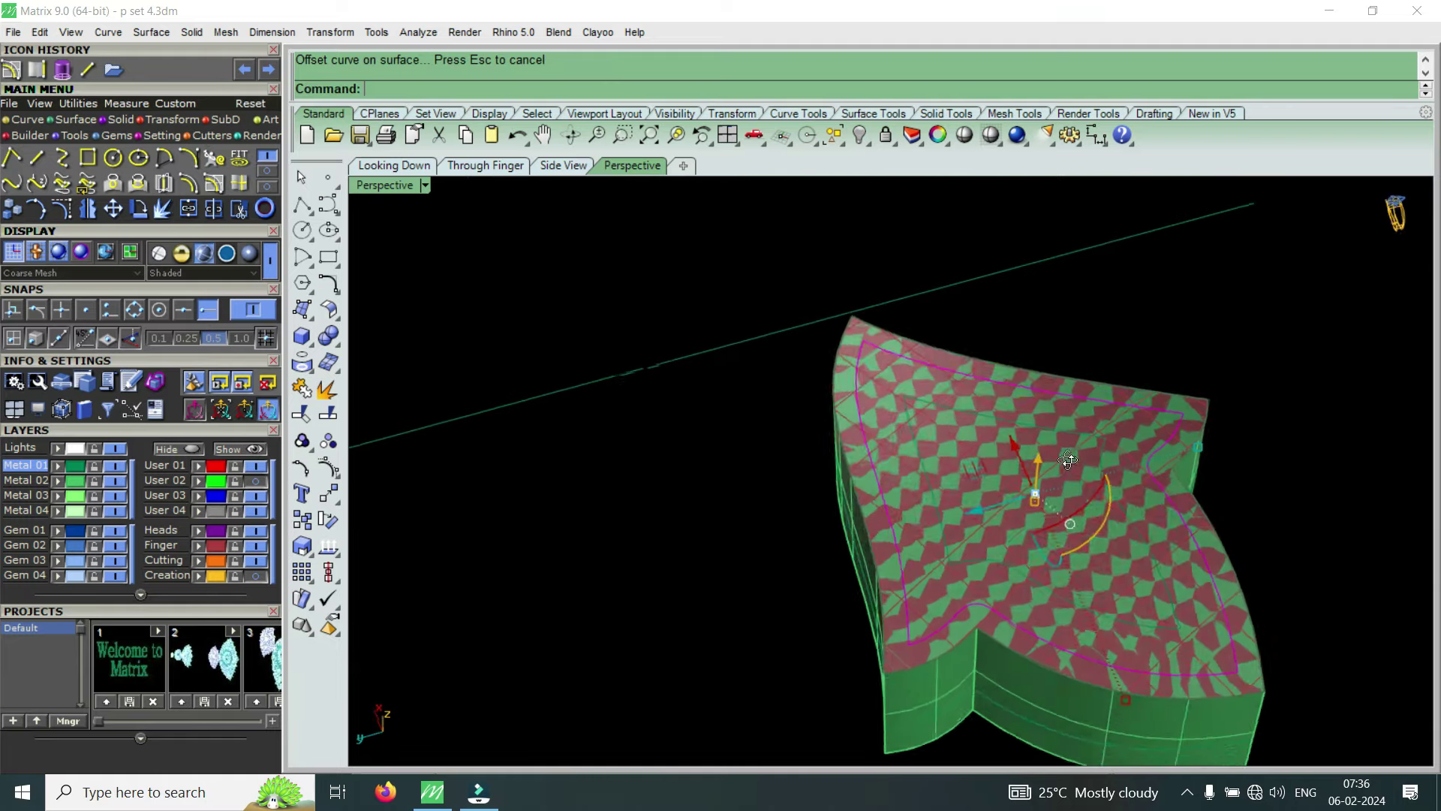
key("Escape")
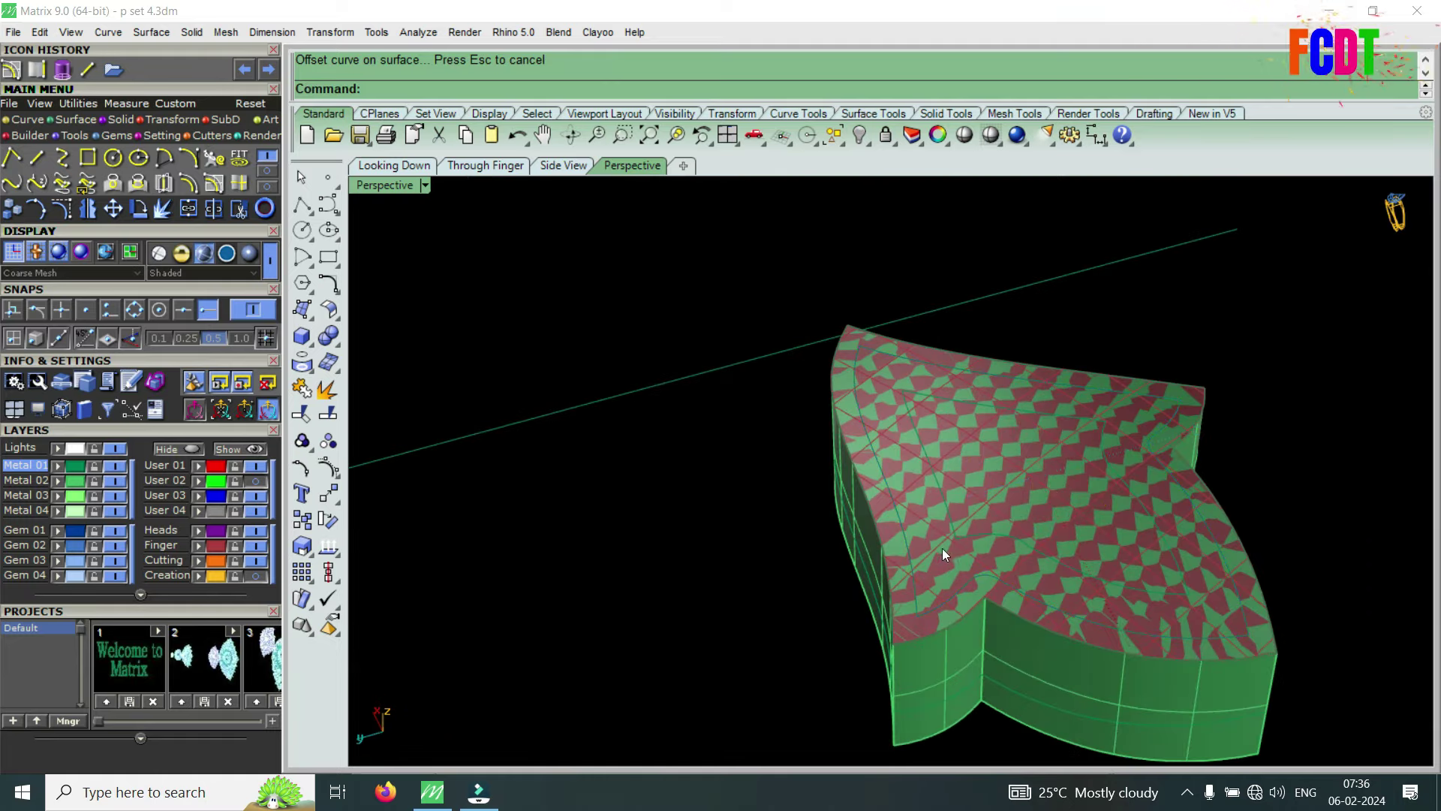
Hide the Metal 02 layer and trim the stray segment off the top surface
left_click(117, 480)
scroll(1085, 646, "up", 2)
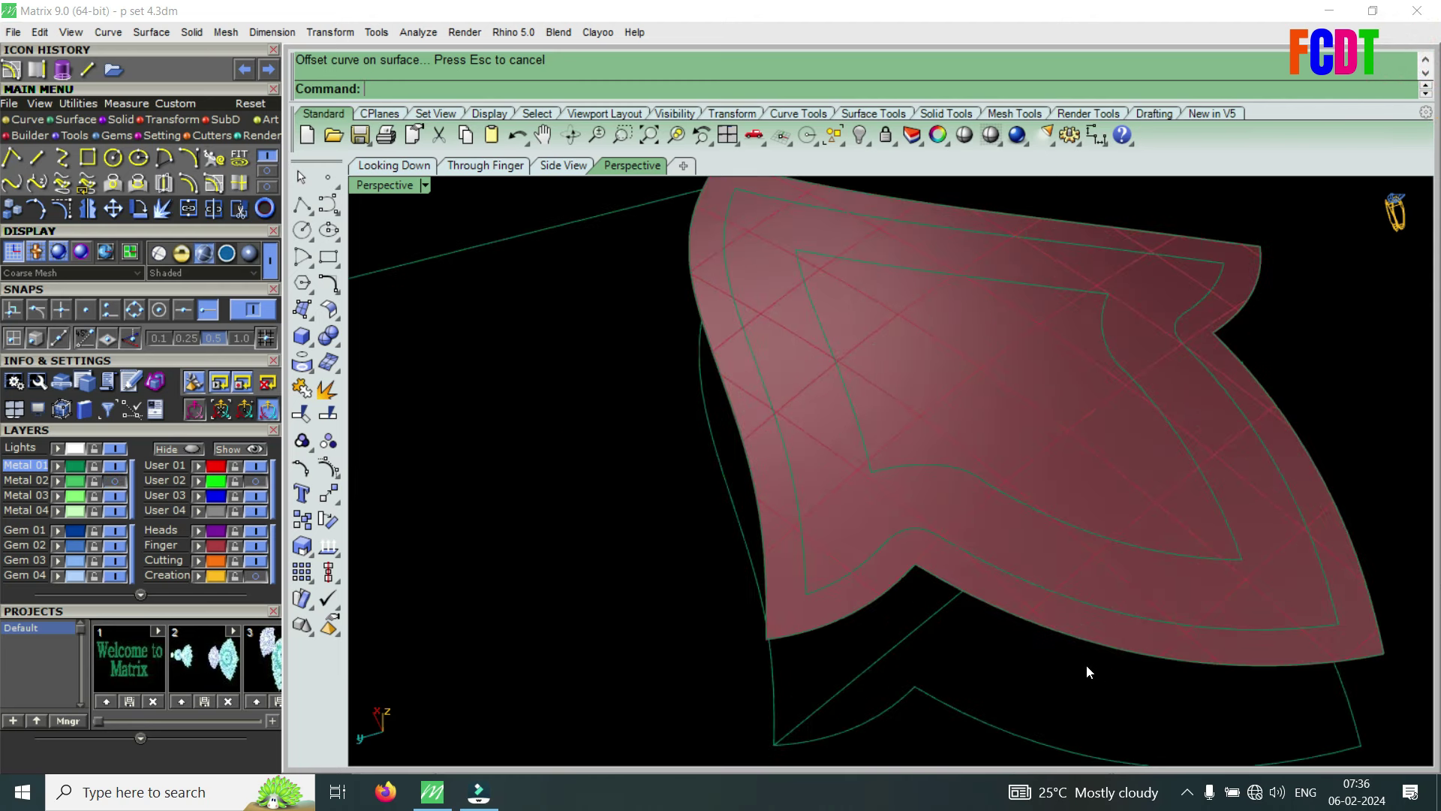
left_click_drag(1086, 664, 1033, 497)
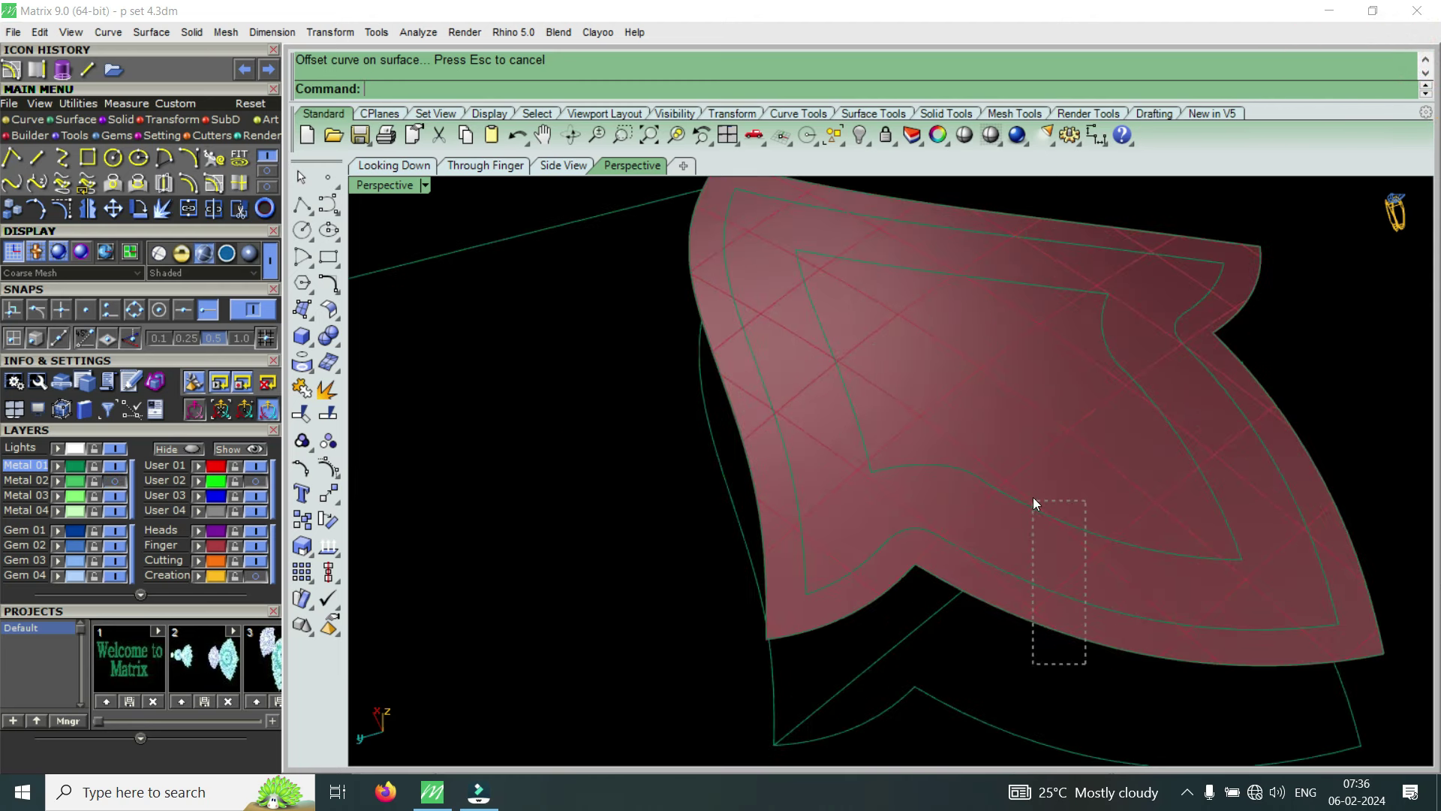
left_click(238, 209)
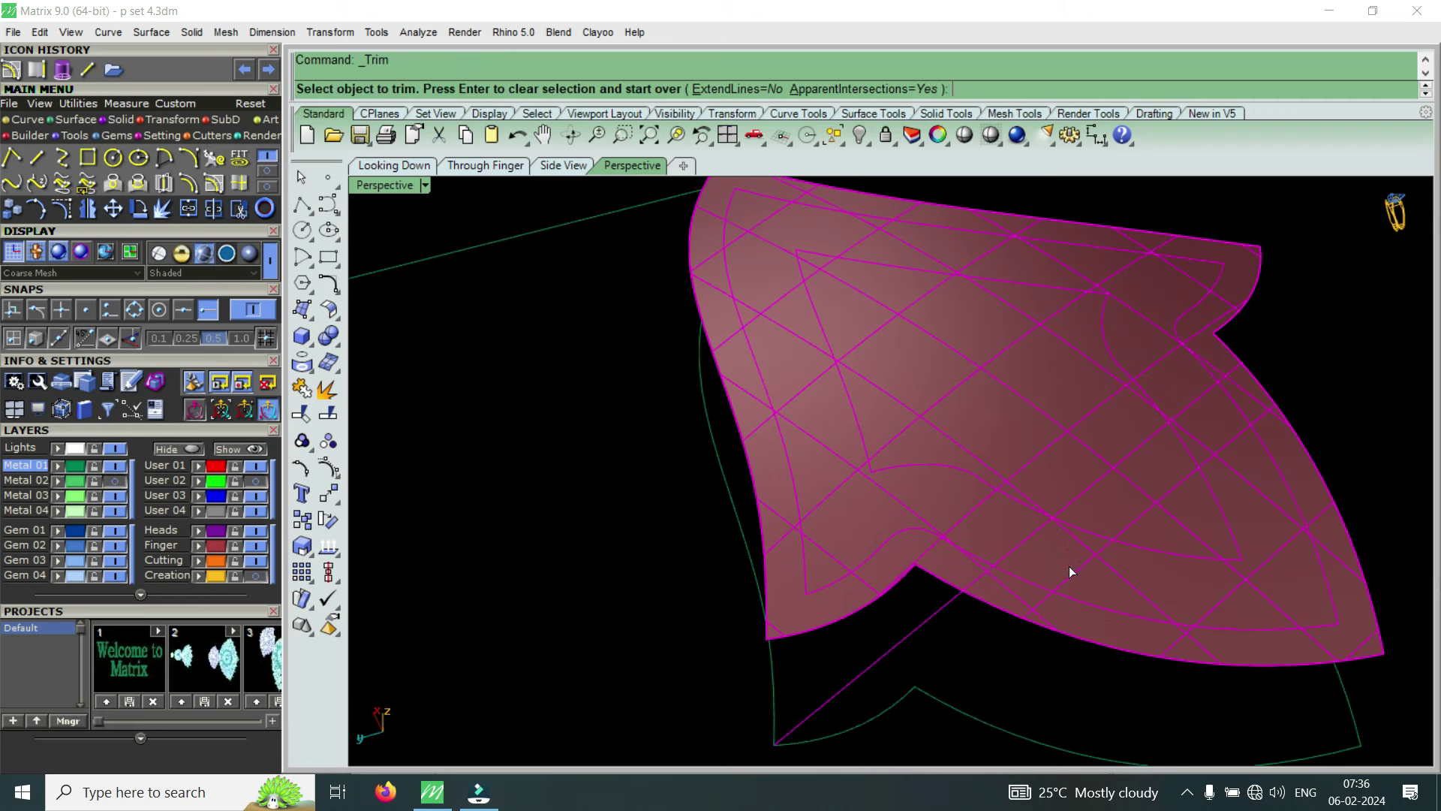
right_click_drag(1065, 569, 1088, 539)
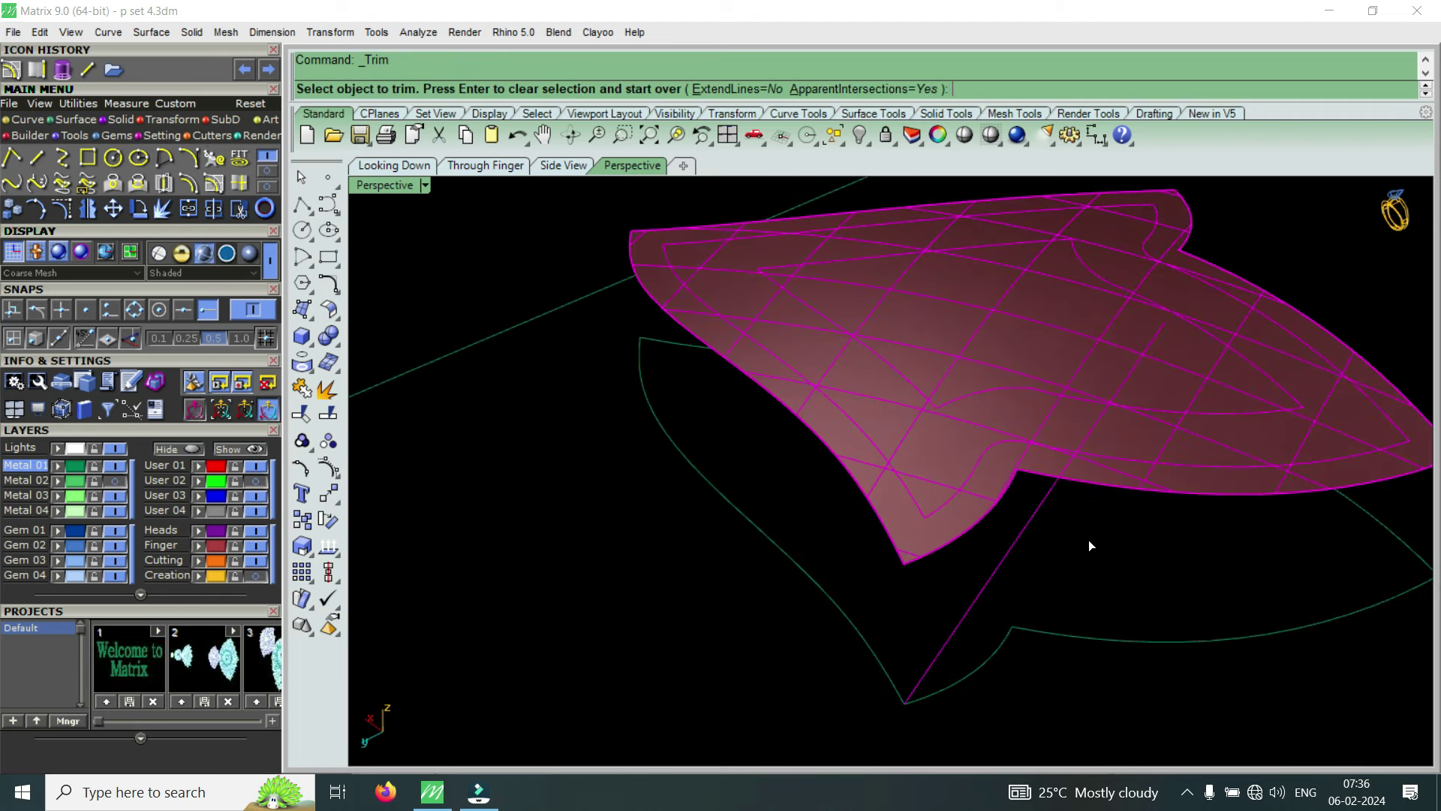
left_click(1001, 562)
right_click_drag(997, 507, 953, 424)
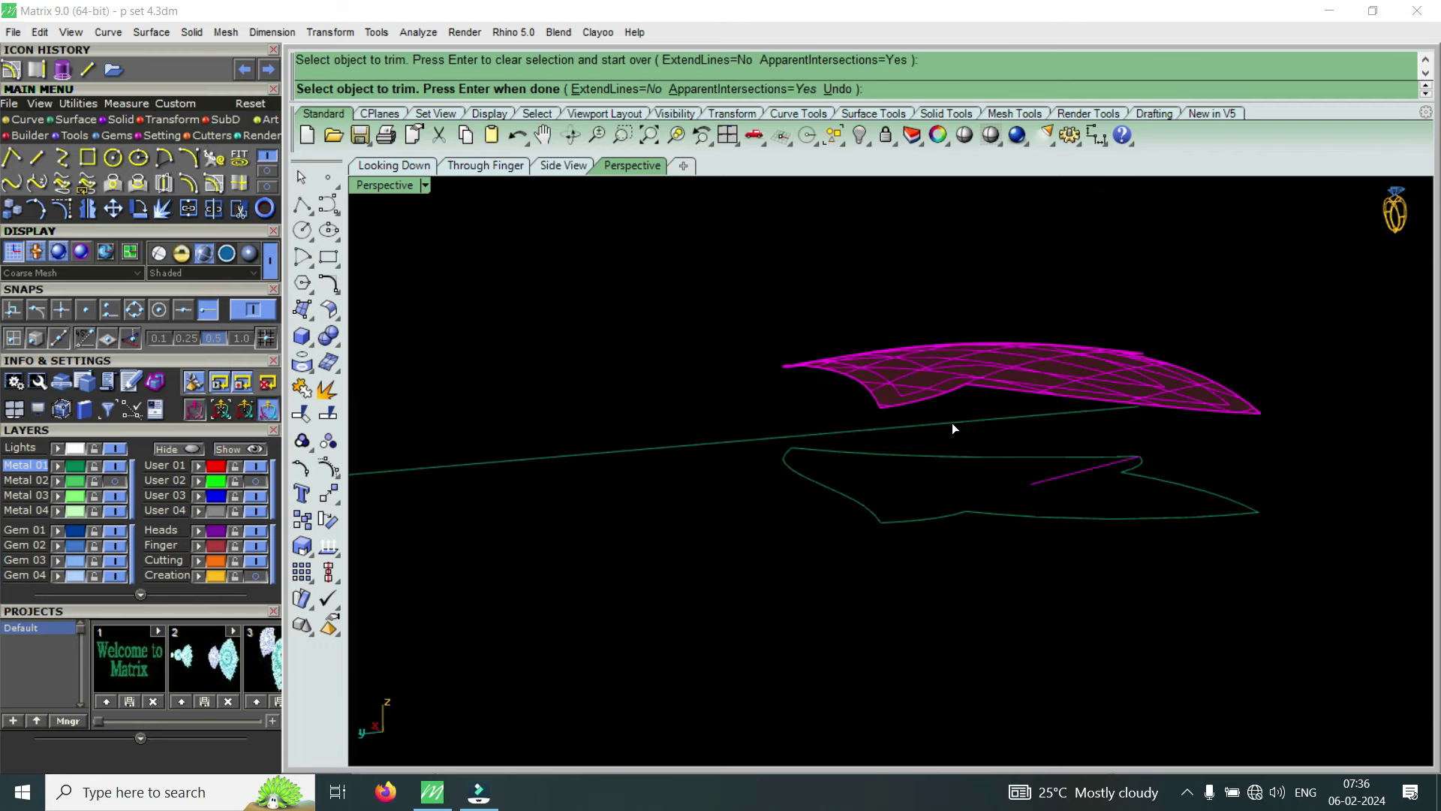
right_click_drag(1154, 466, 1036, 387)
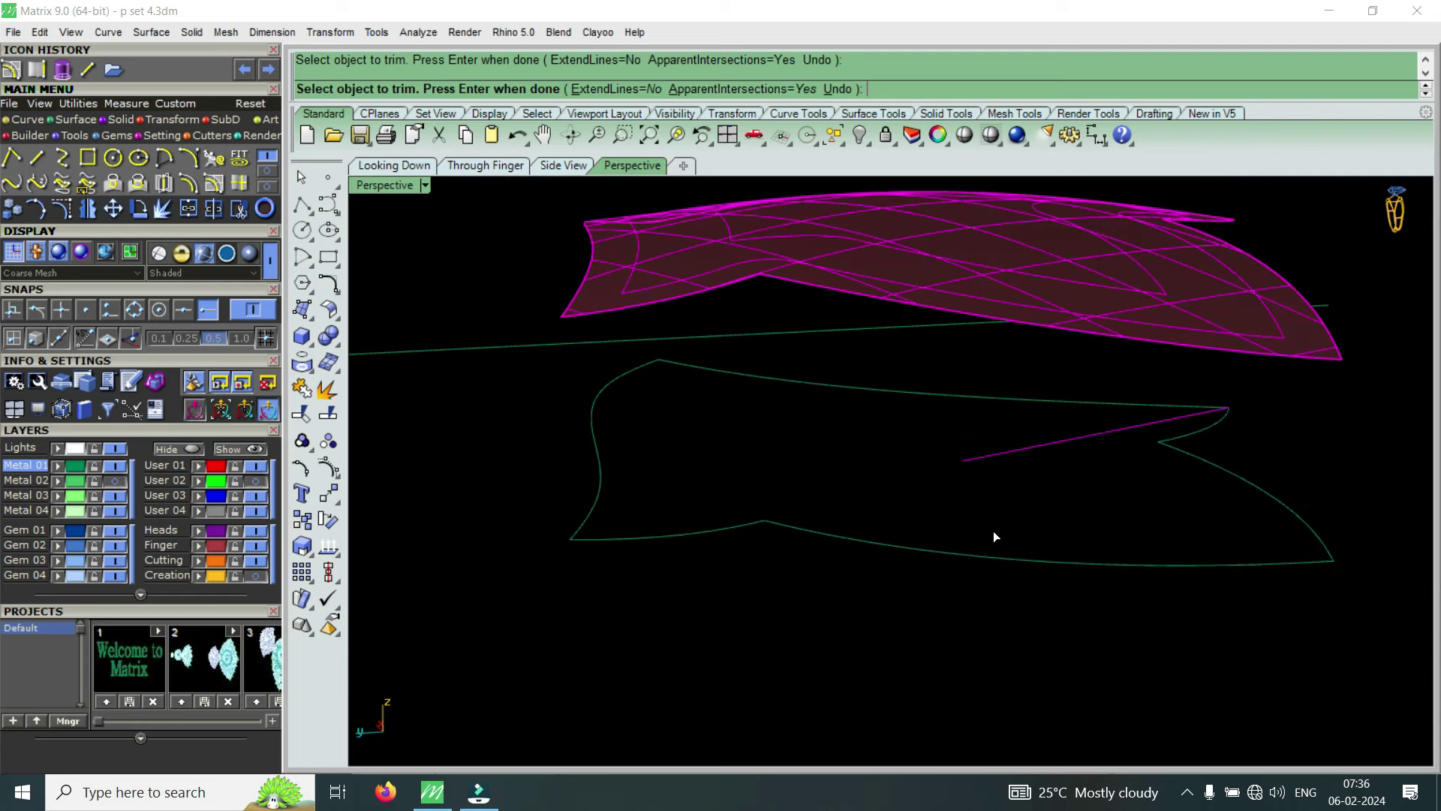
key("Return")
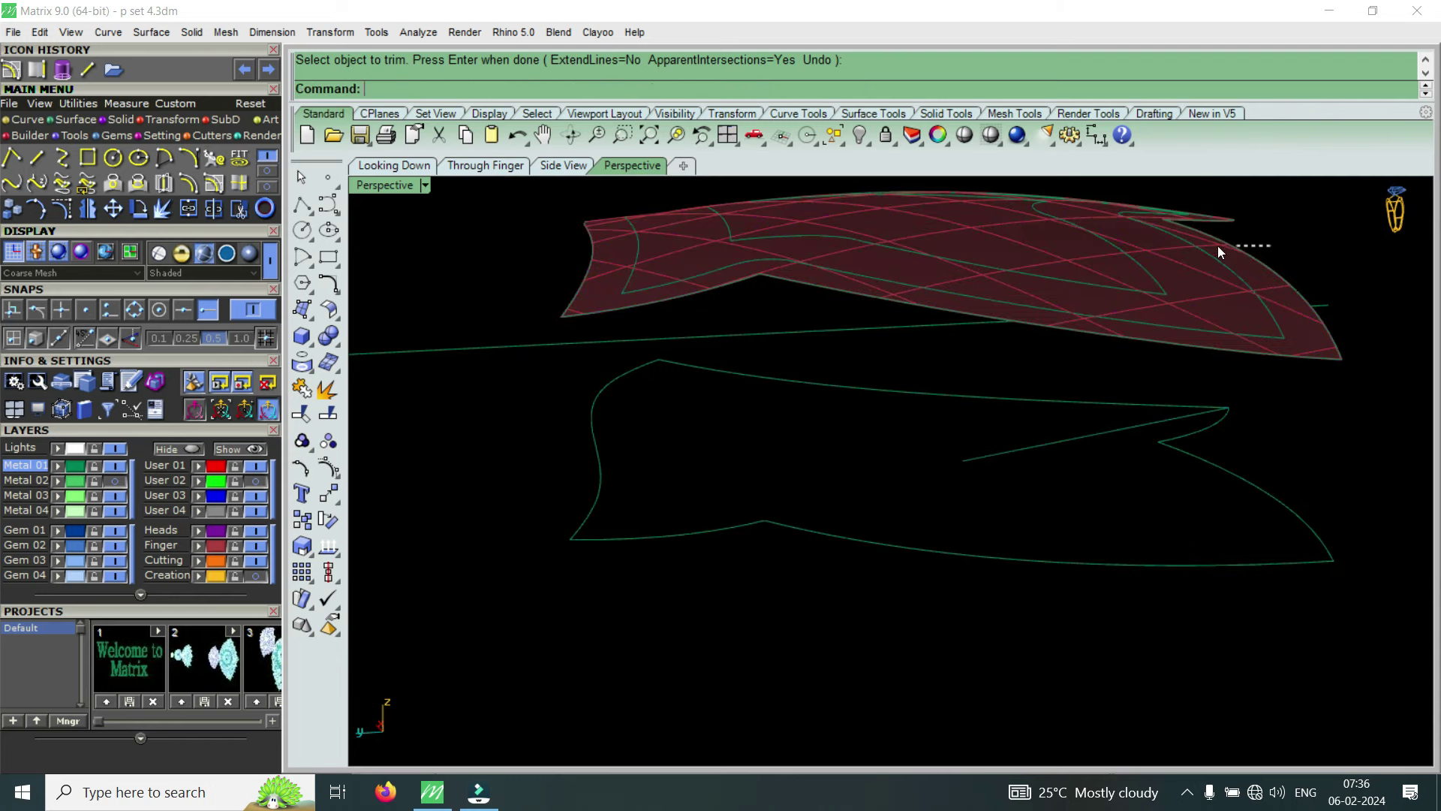
Trim the top surface between the offset curves into an outer border band and inner panel
left_click_drag(1217, 252, 1091, 276)
right_click_drag(1091, 276, 475, 207)
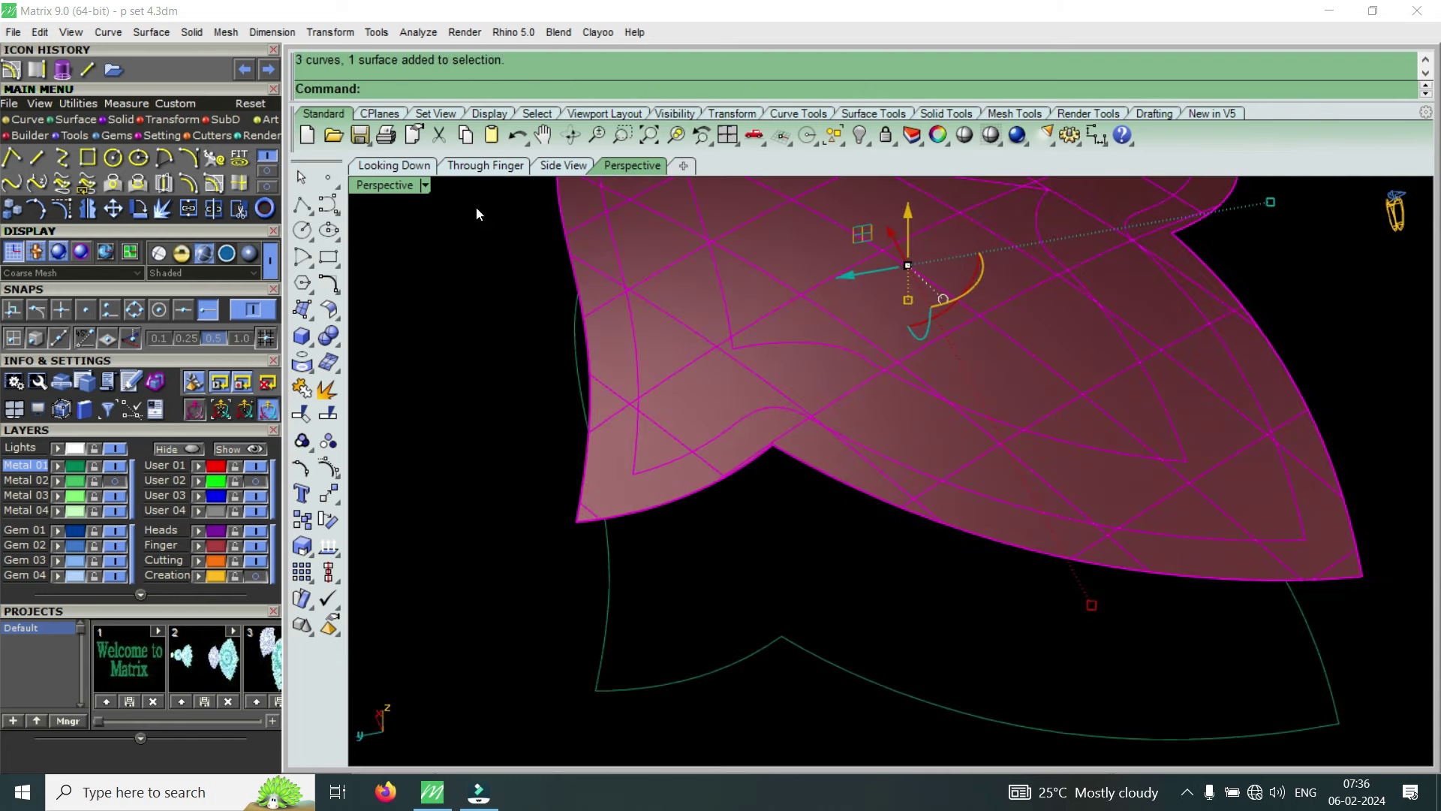
left_click(236, 210)
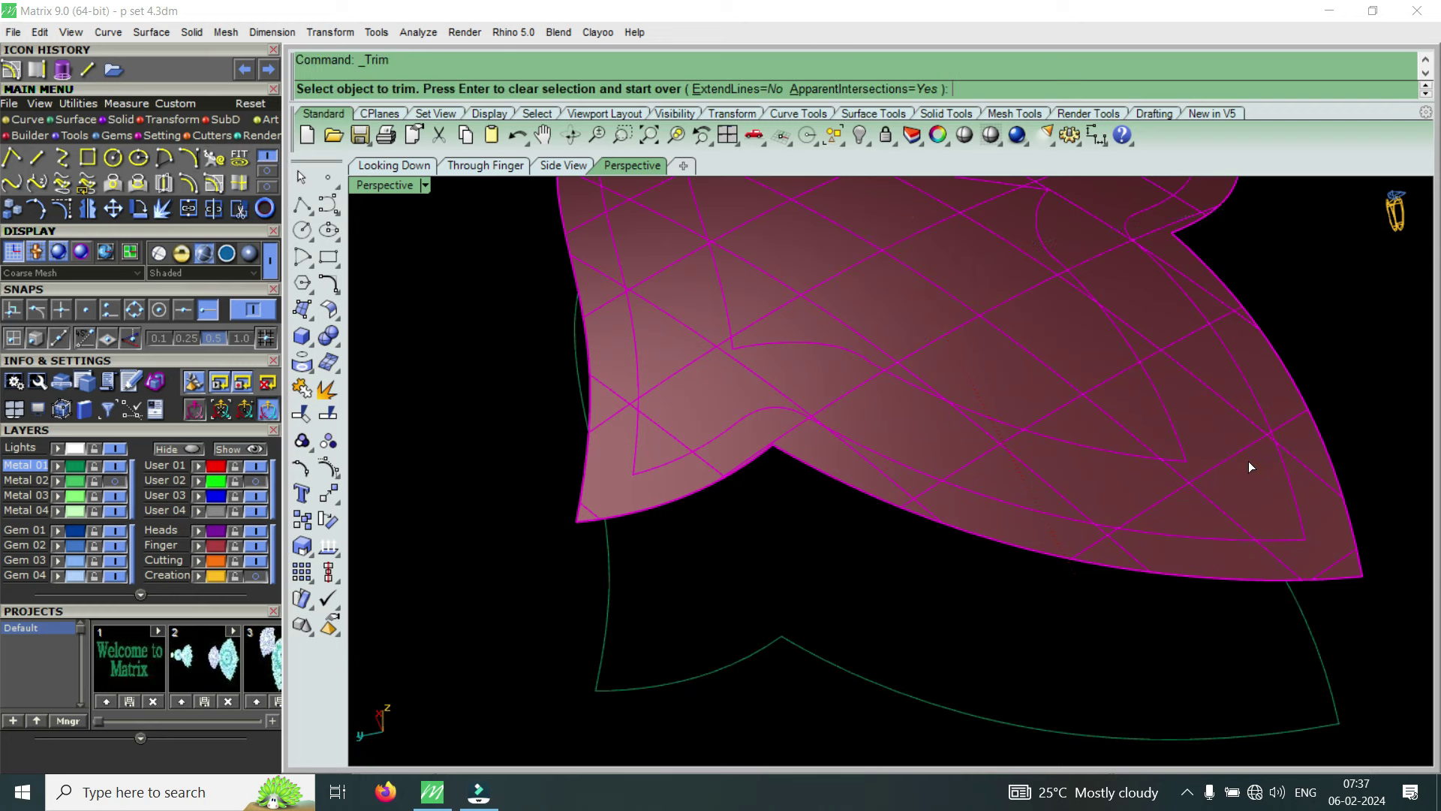
left_click(1250, 465)
scroll(1106, 475, "down", 5)
key("Return")
left_click(1065, 407)
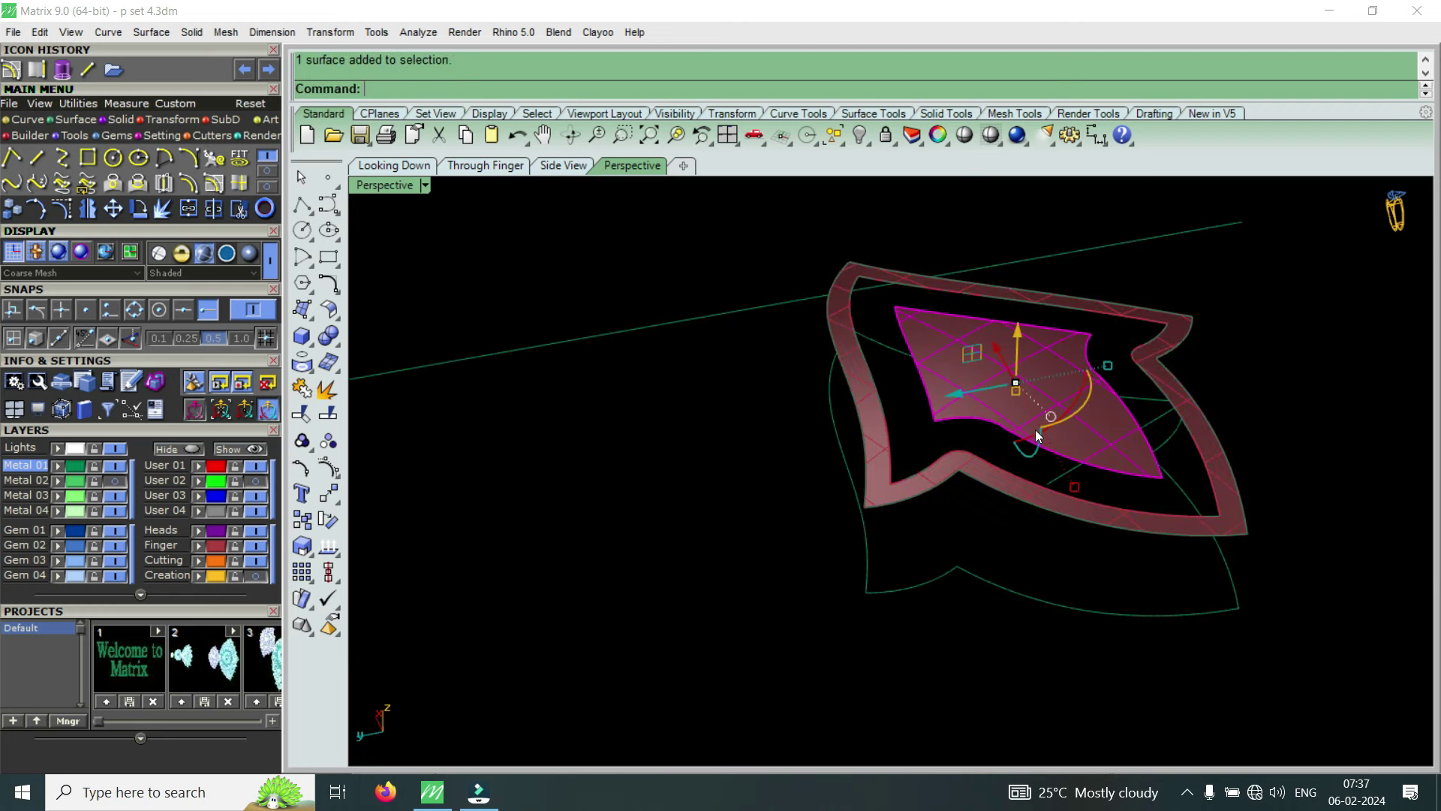
right_click_drag(1057, 516, 974, 443)
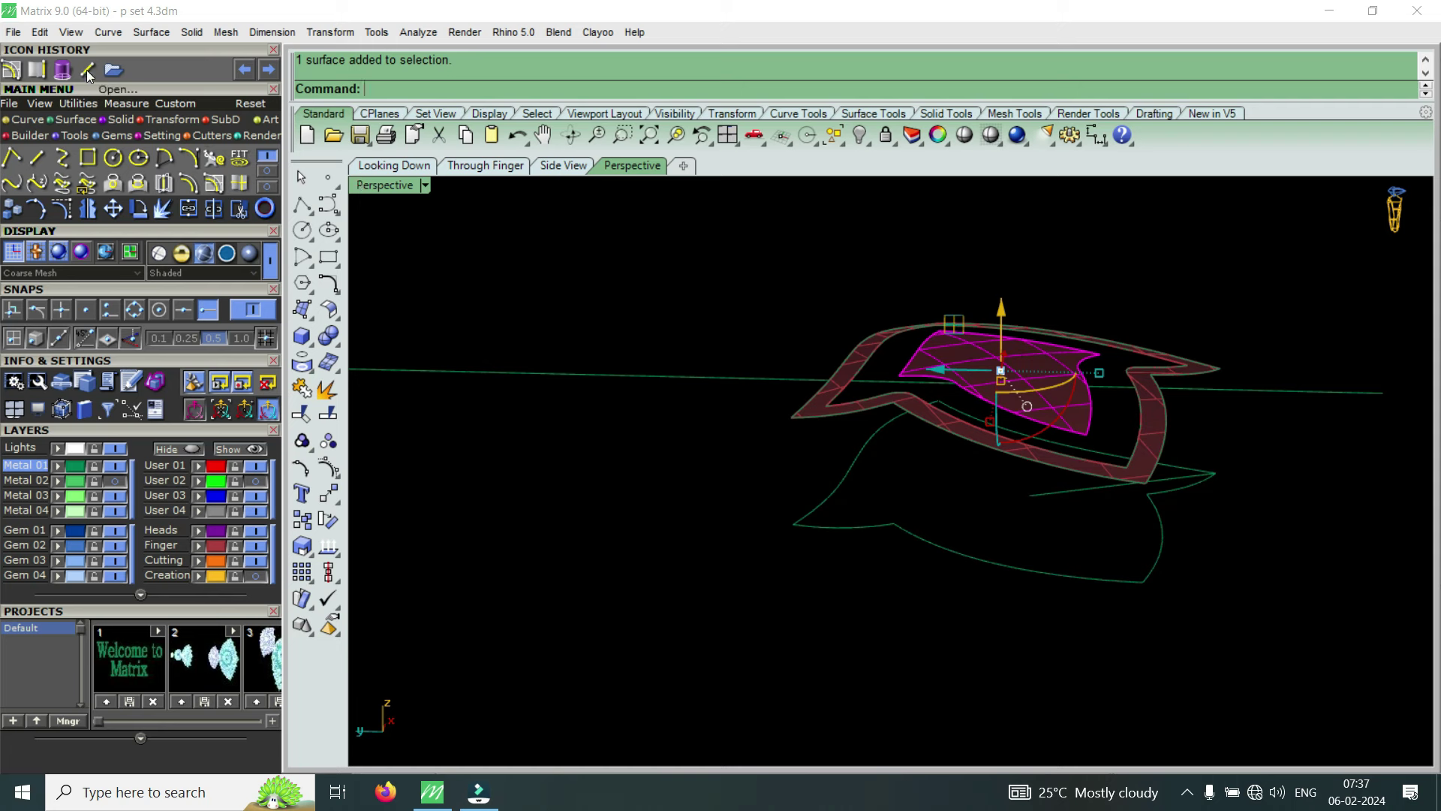
Extrude the inner panel to both sides into a solid and delete the selected curve
left_click(62, 69)
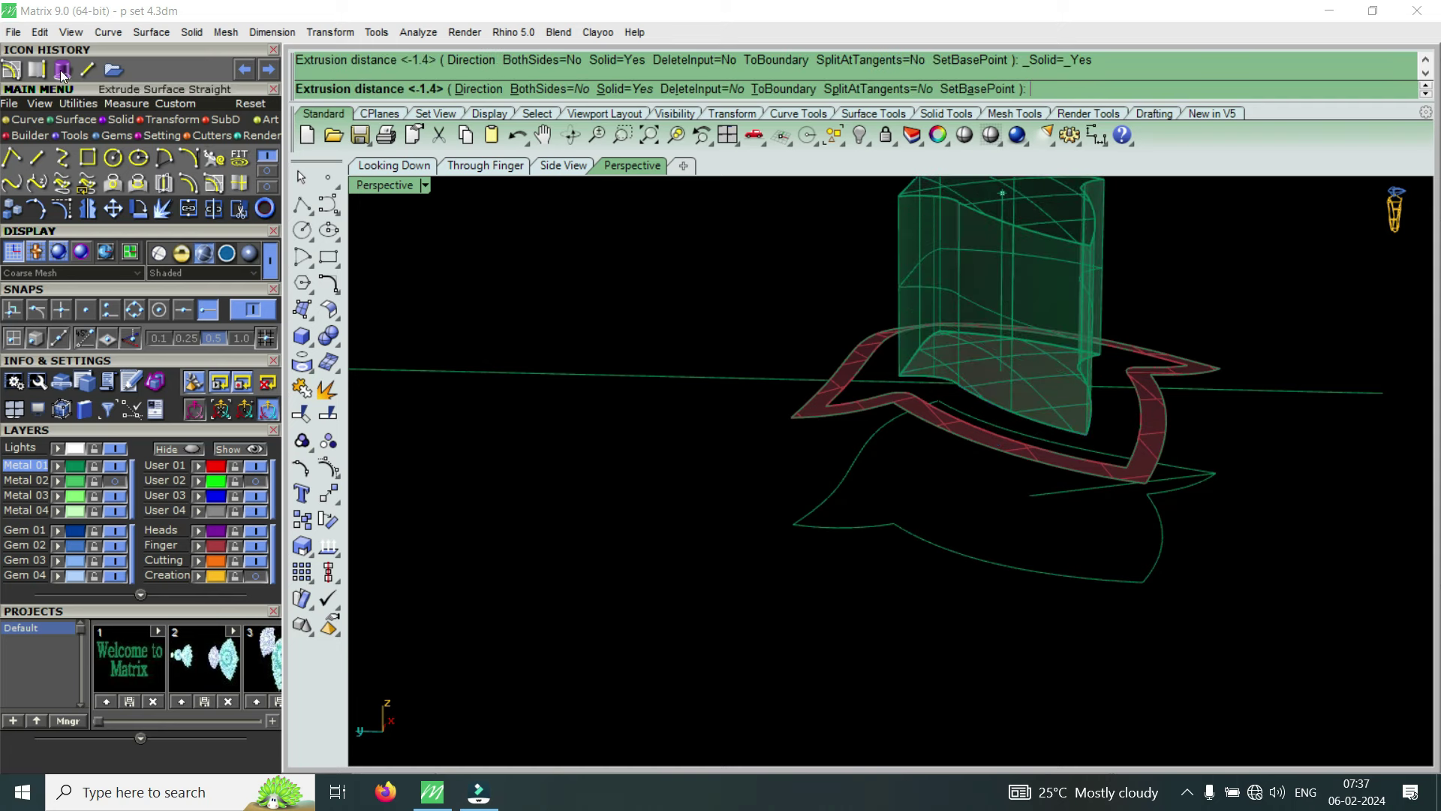
left_click(537, 88)
type(".4")
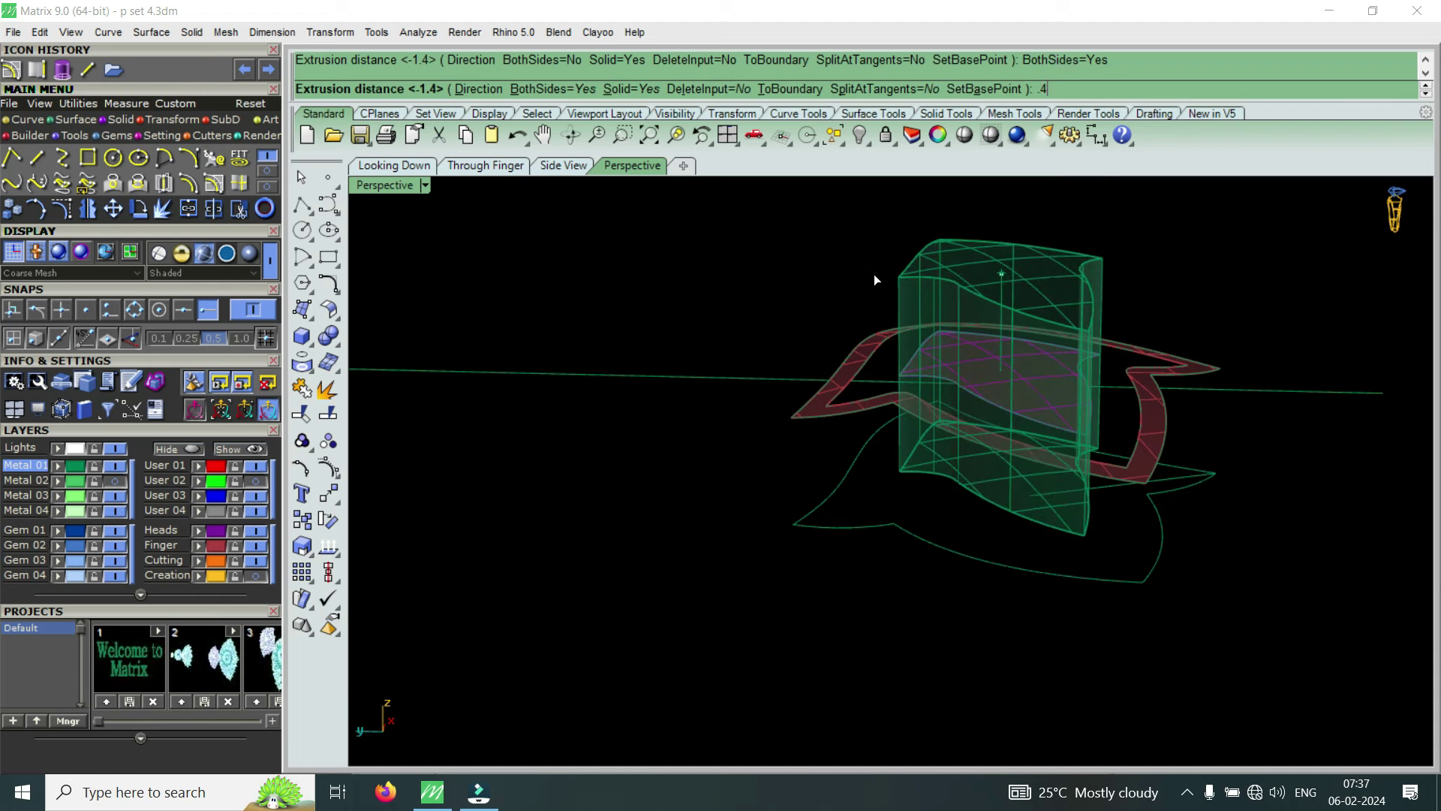
key("Return")
right_click_drag(874, 281, 987, 352)
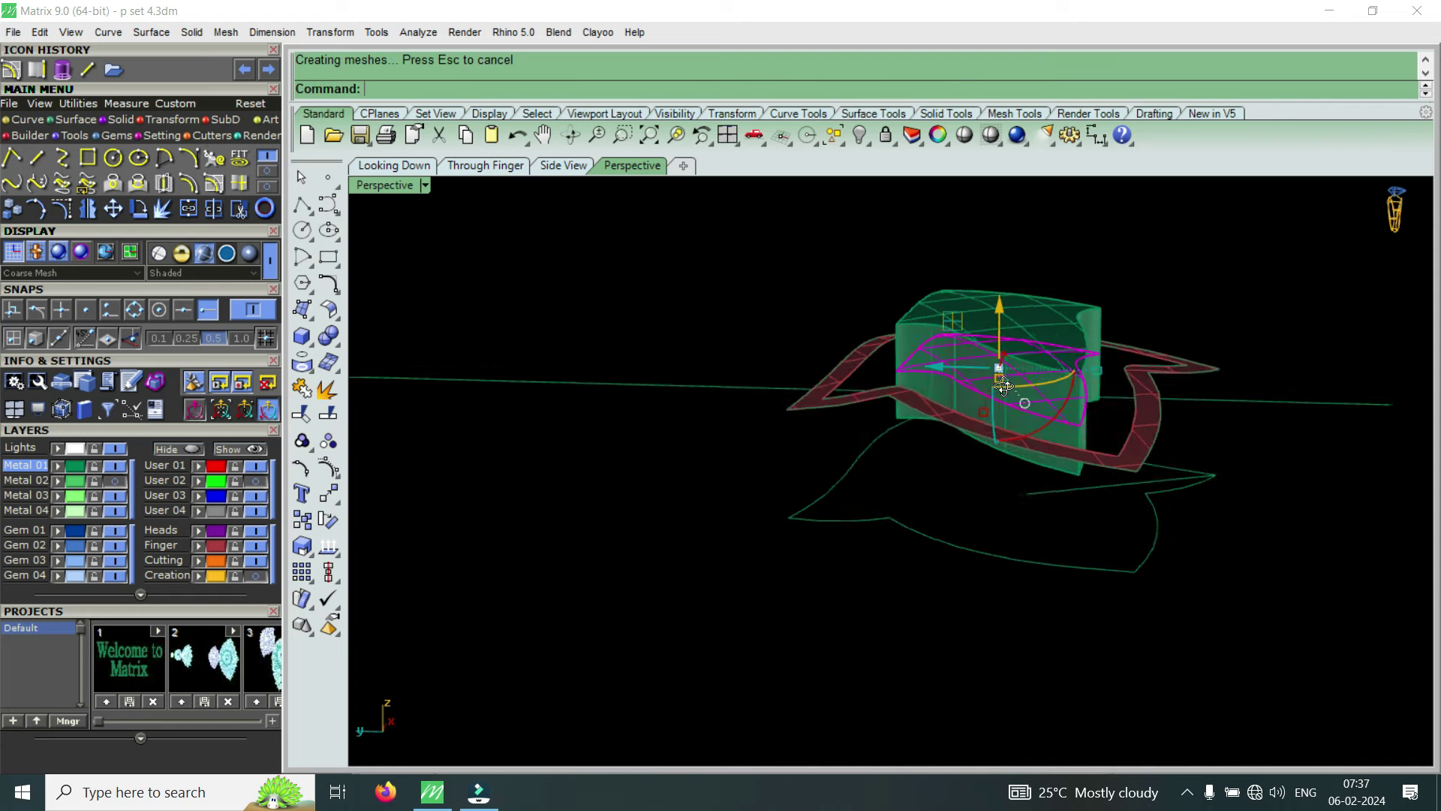
key("Delete")
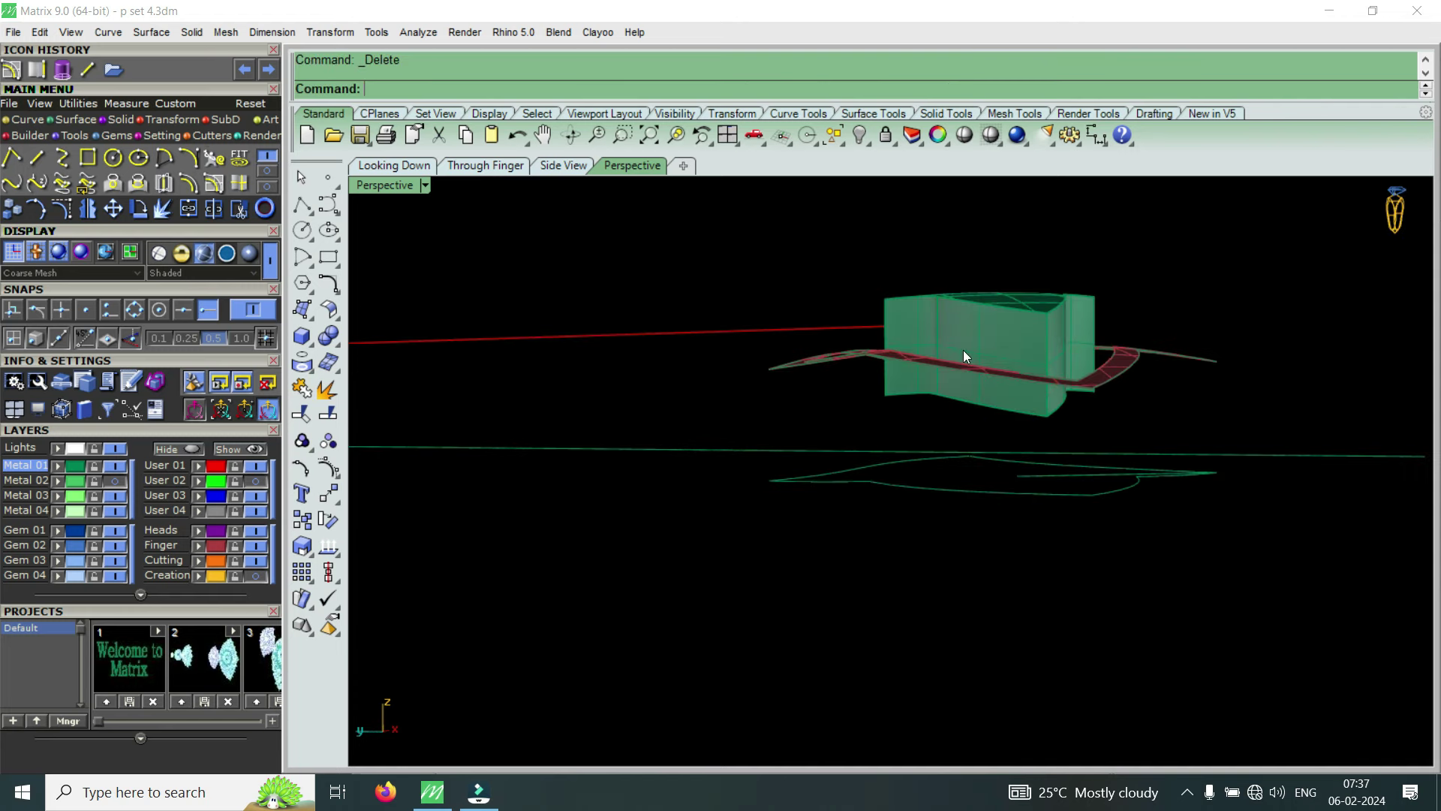
right_click_drag(968, 376, 869, 337)
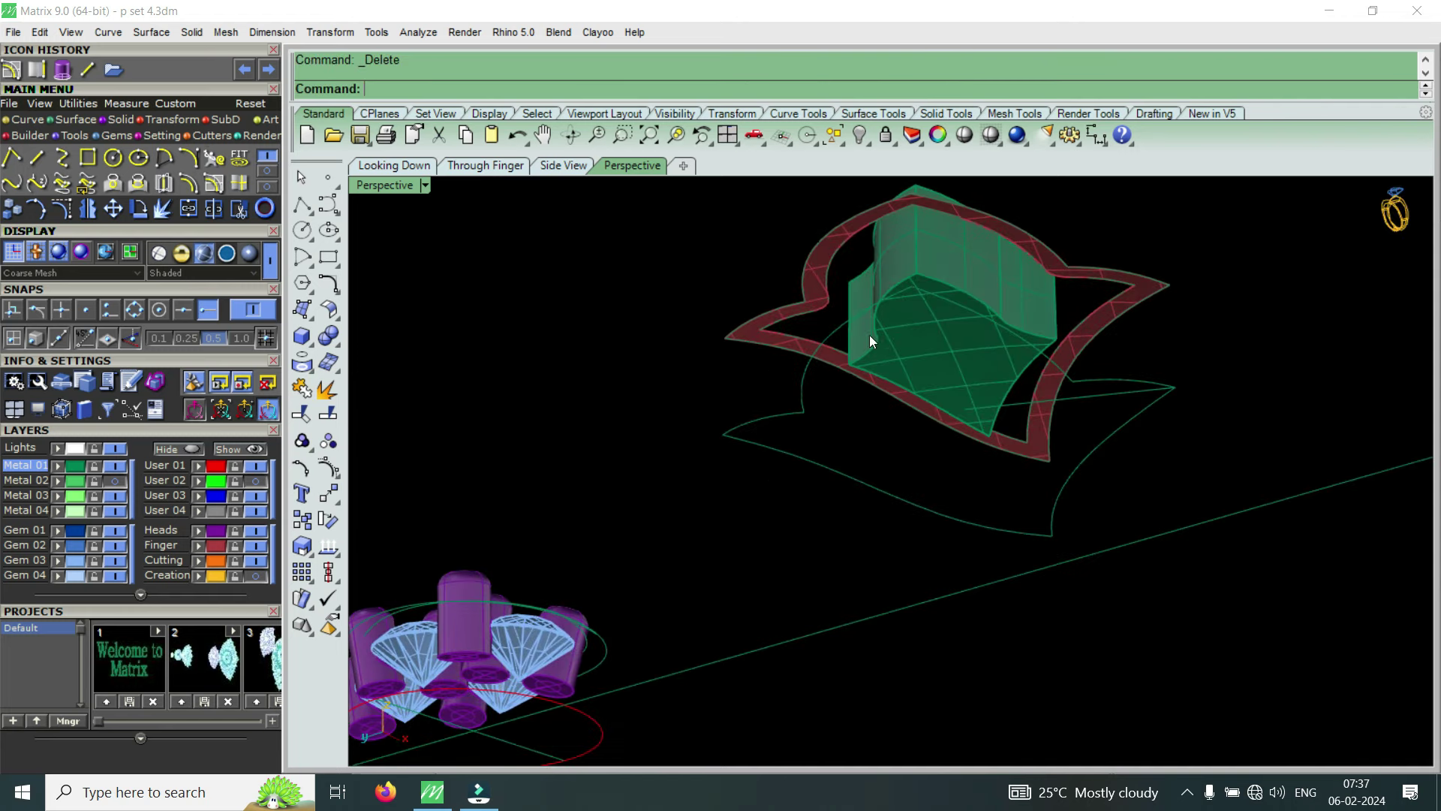
Extract the panel face from the green solid and delete the leftover polysurface
left_click(116, 120)
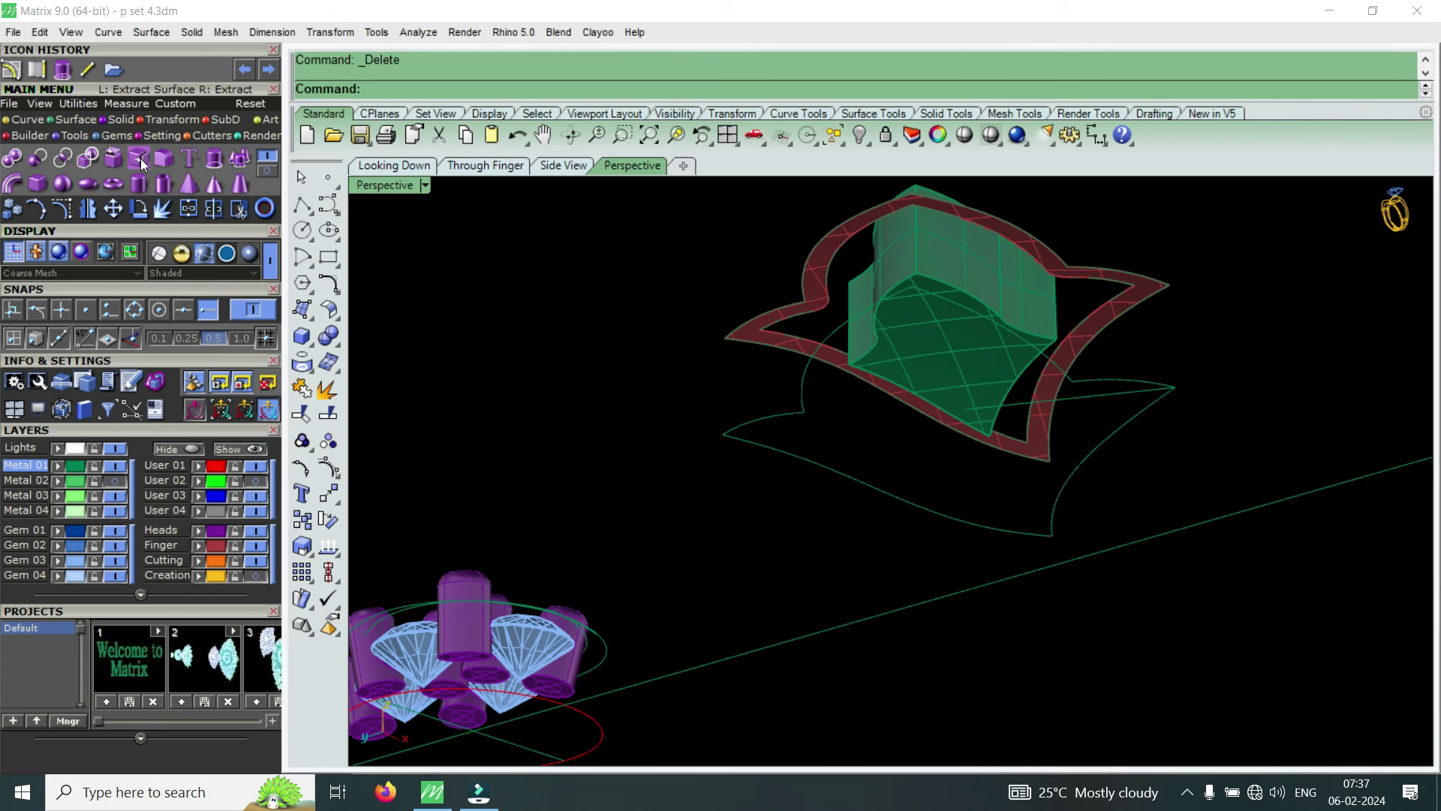
left_click(139, 159)
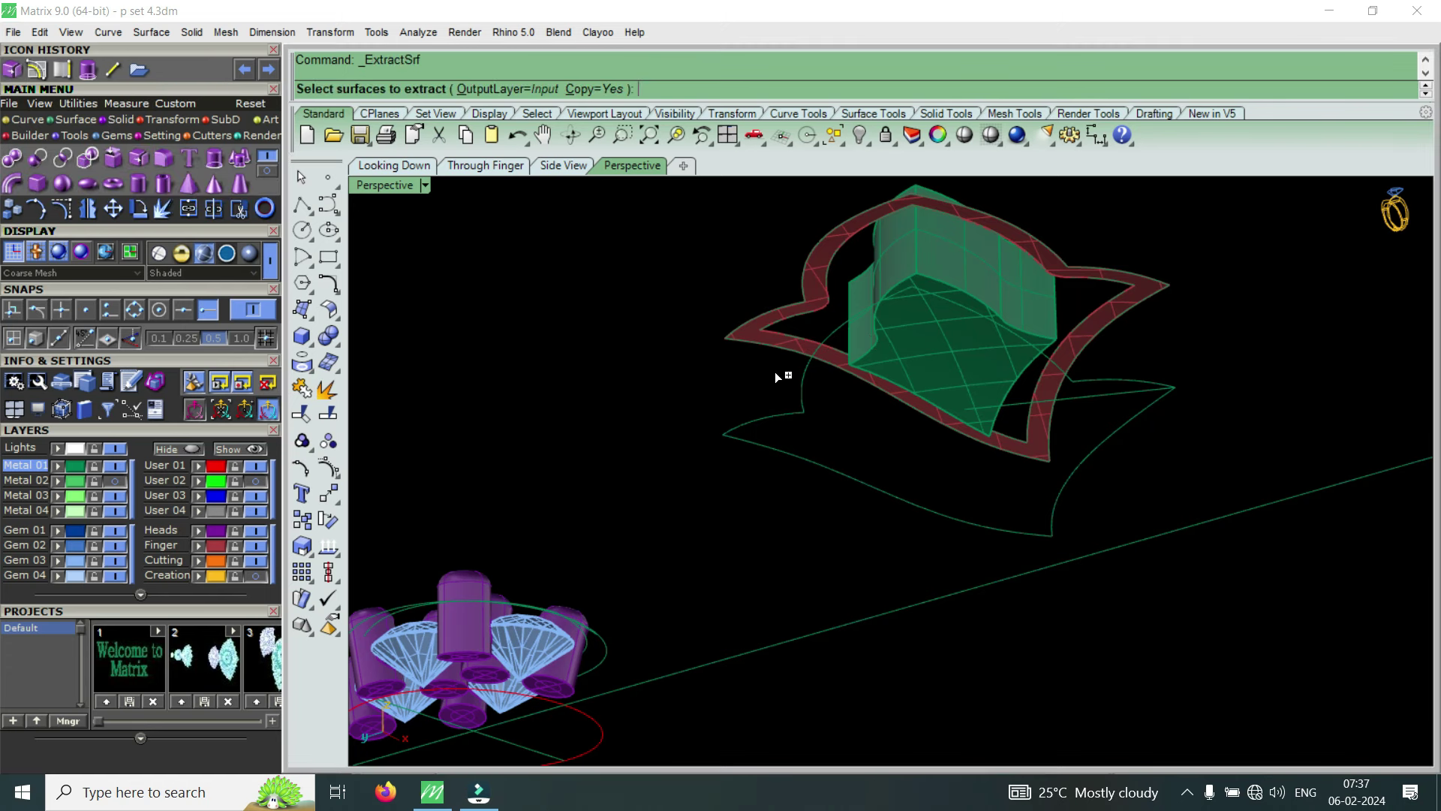
left_click(896, 362)
key("Return")
scroll(968, 296, "up", 2)
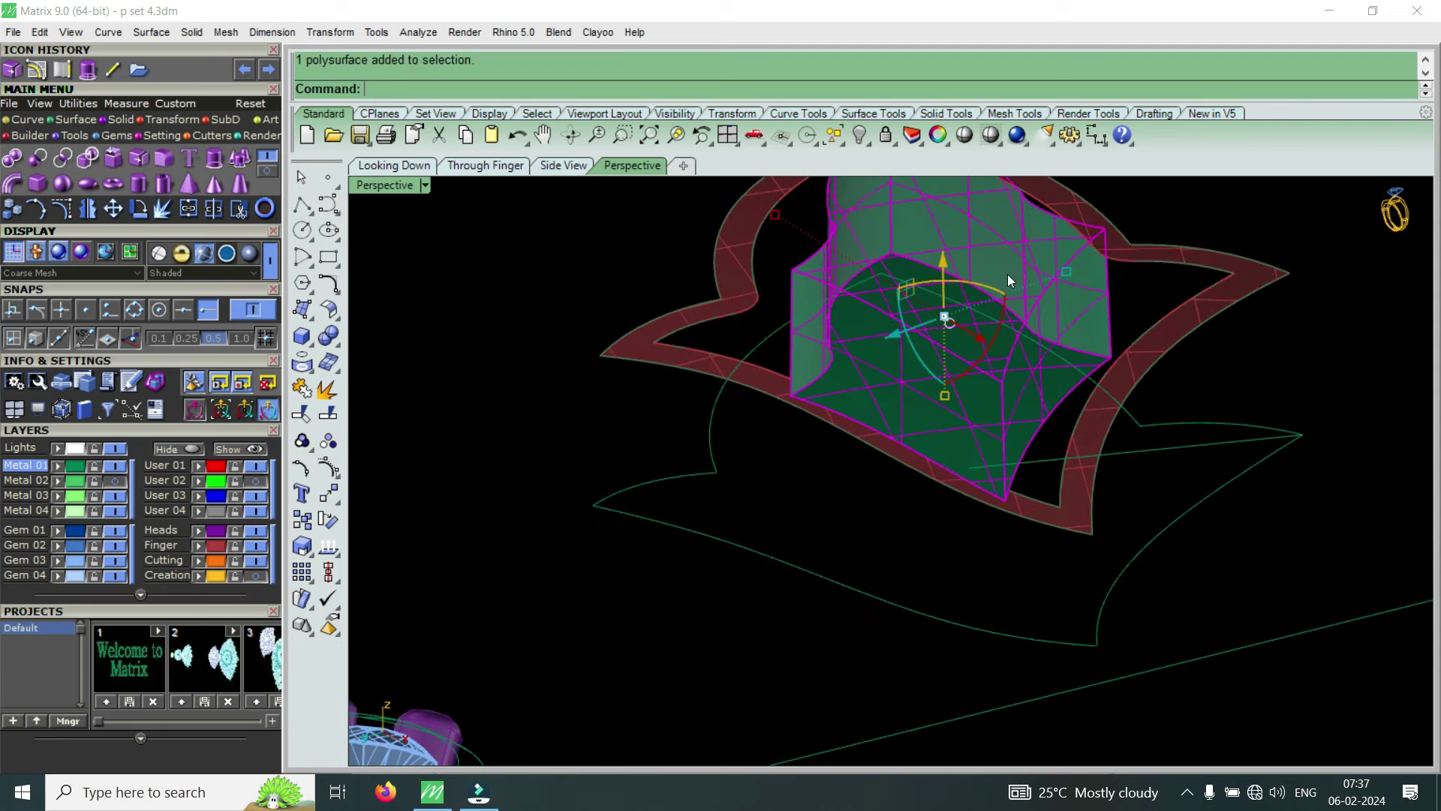
key("Delete")
scroll(1008, 281, "down", 3)
Delete the leftover stray curve beside the pink frame
mouse_move(1007, 281)
right_mouse_down()
mouse_move(925, 429)
mouse_move(971, 538)
right_mouse_up()
scroll(1010, 439, "up", 2)
scroll(1012, 297, "up", 2)
scroll(1021, 285, "up", 2)
left_click(1018, 295)
key("Delete")
scroll(1019, 296, "down", 3)
scroll(1110, 372, "down", 2)
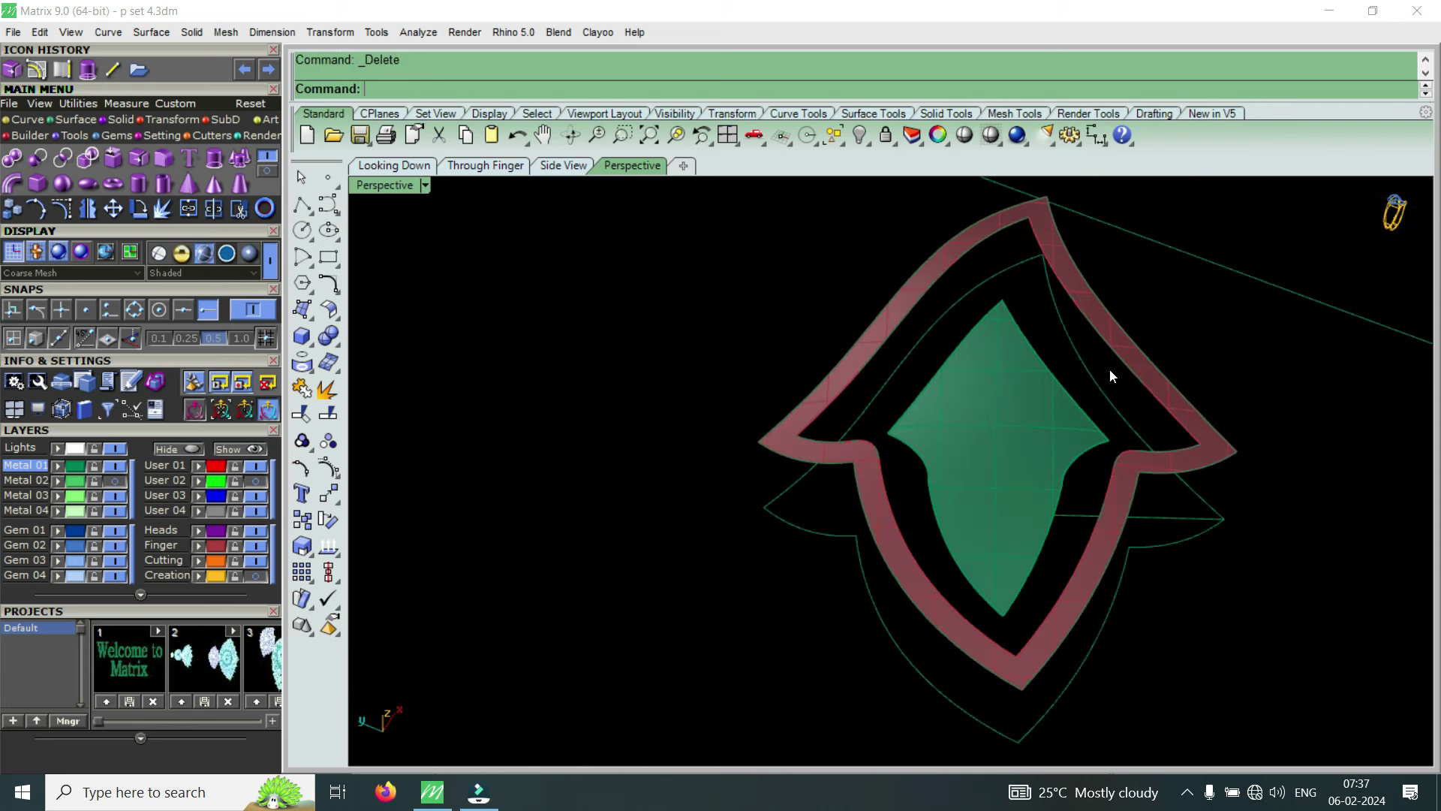
left_click(1150, 399)
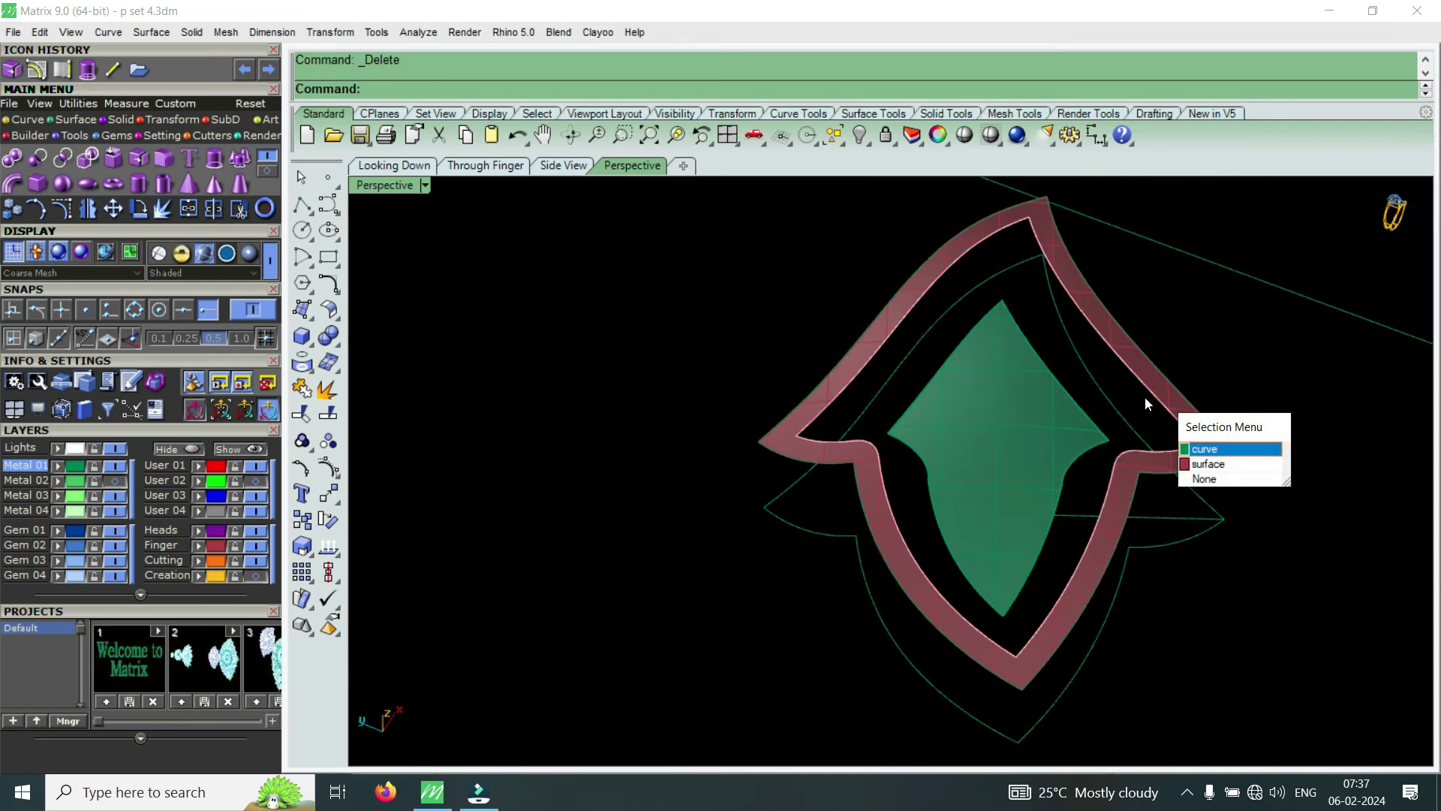
key("Escape")
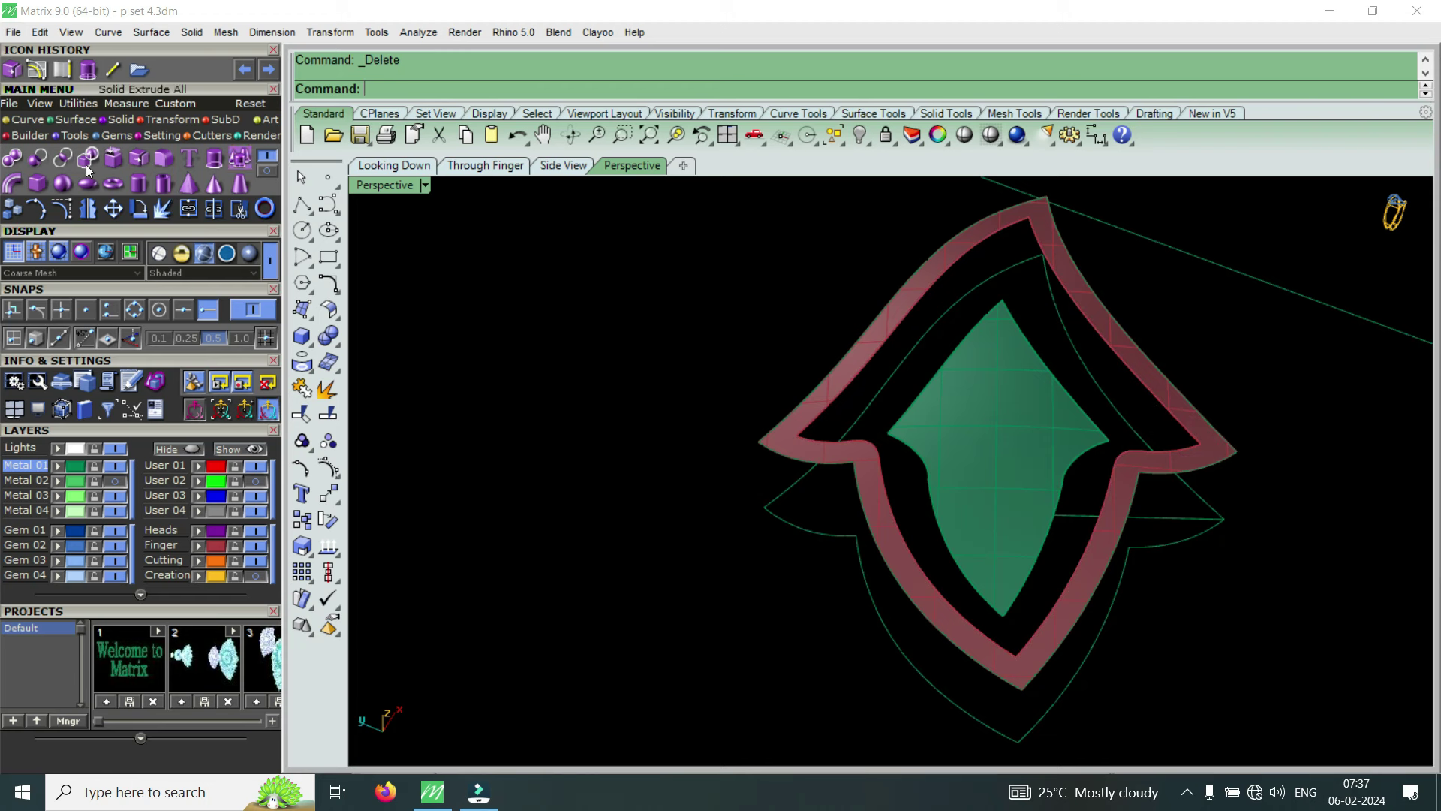
Duplicate the borders of the green inner surface and pink frame as curves
left_click(24, 126)
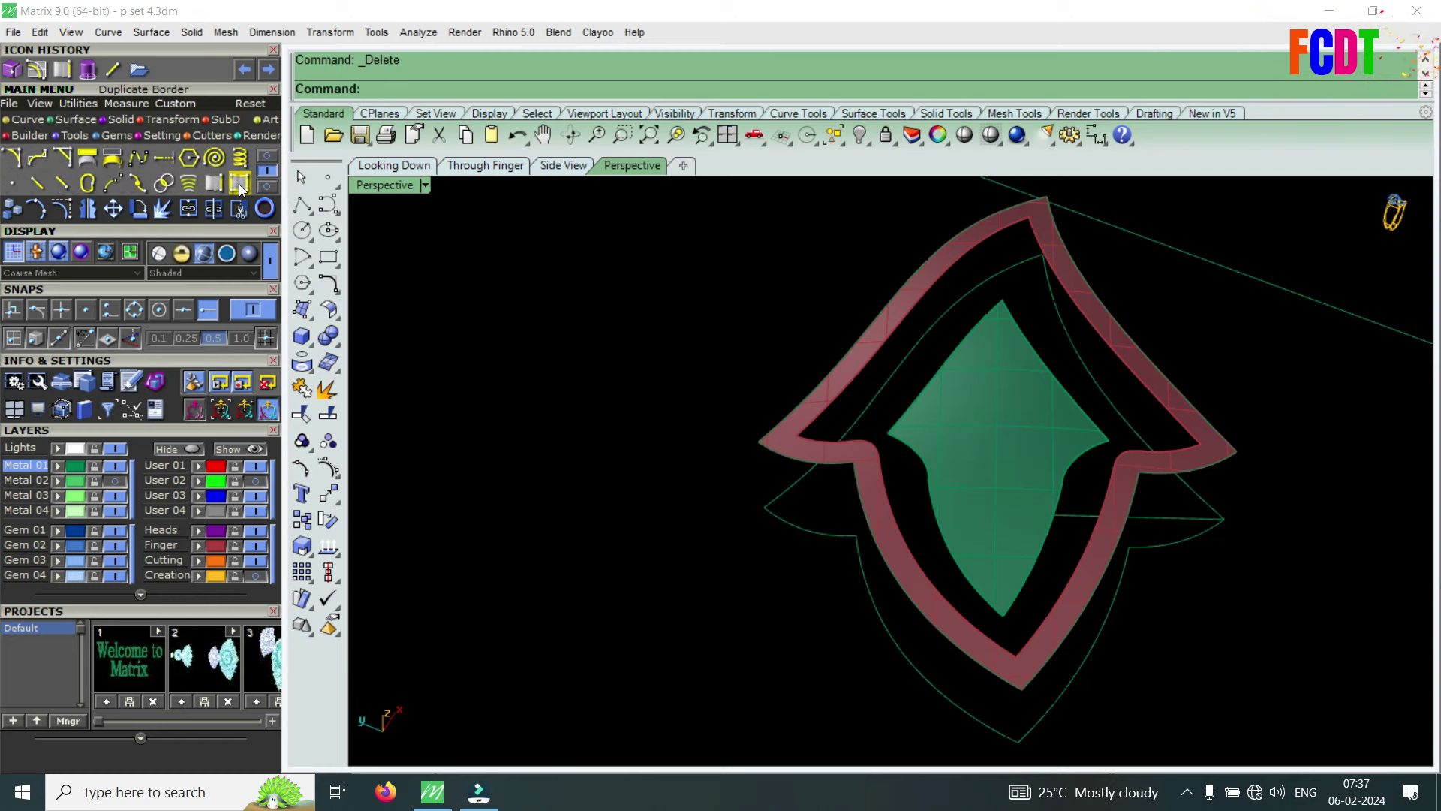
left_click(239, 183)
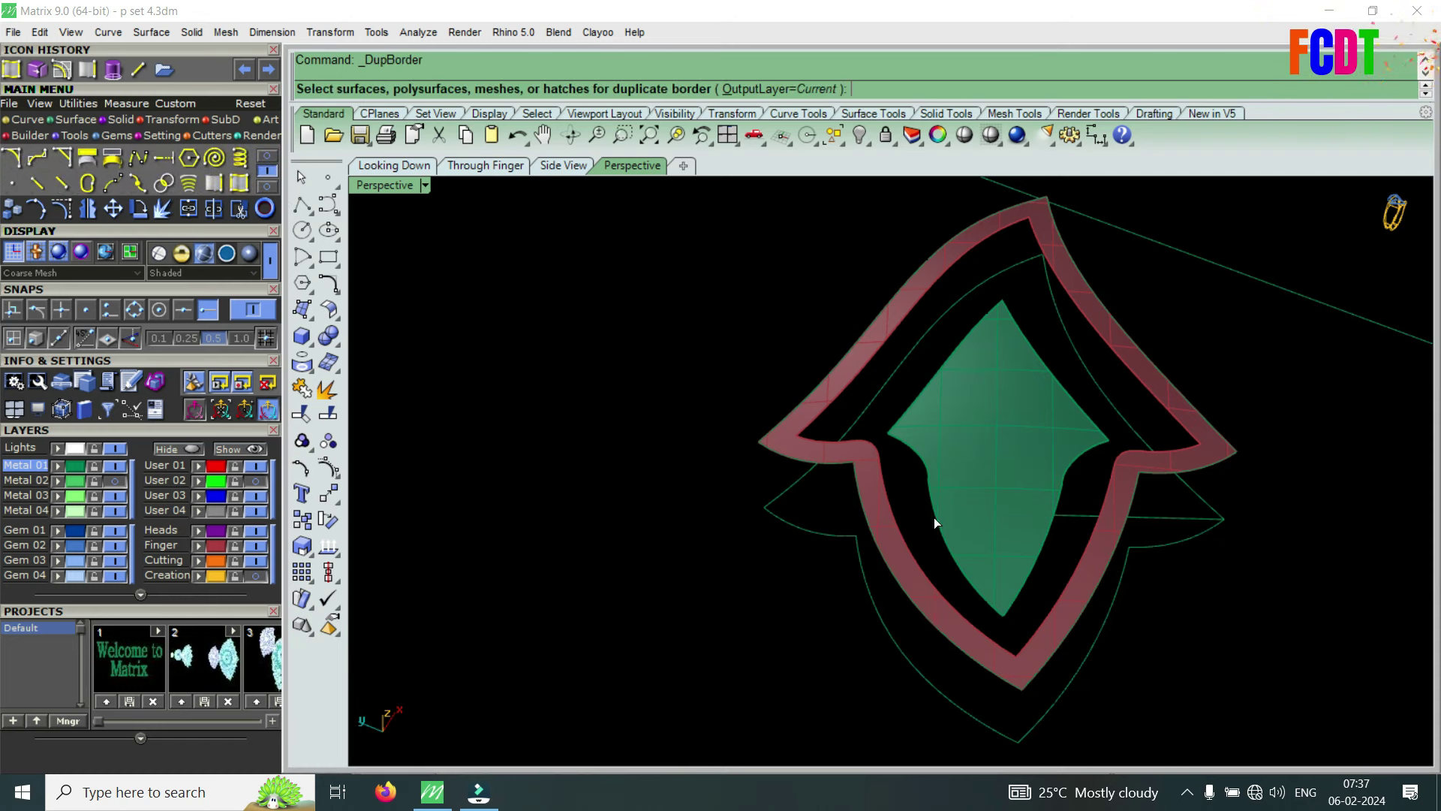
left_click(945, 548)
left_click(881, 489)
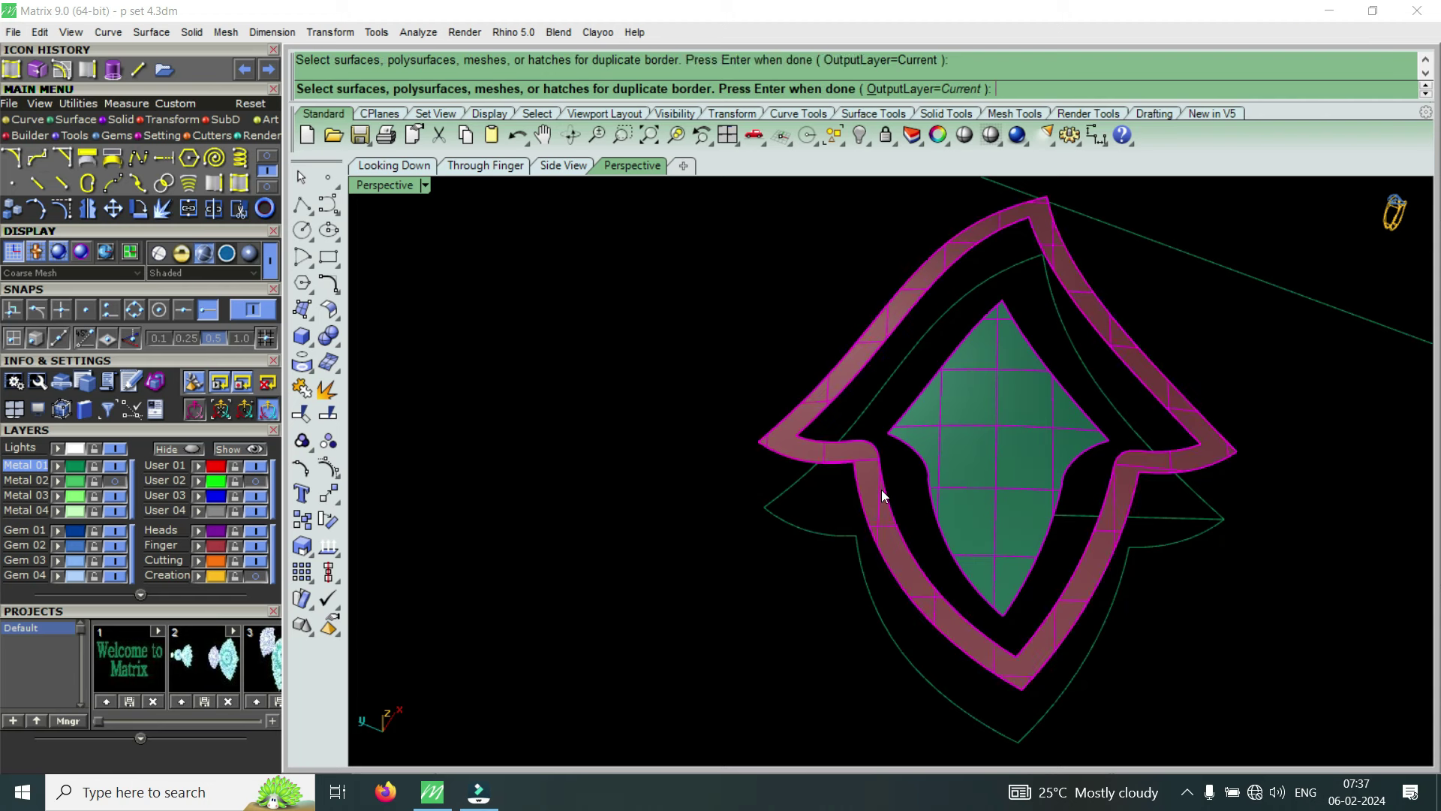
key("Return")
Delete the lower outer border curve
left_click(899, 590)
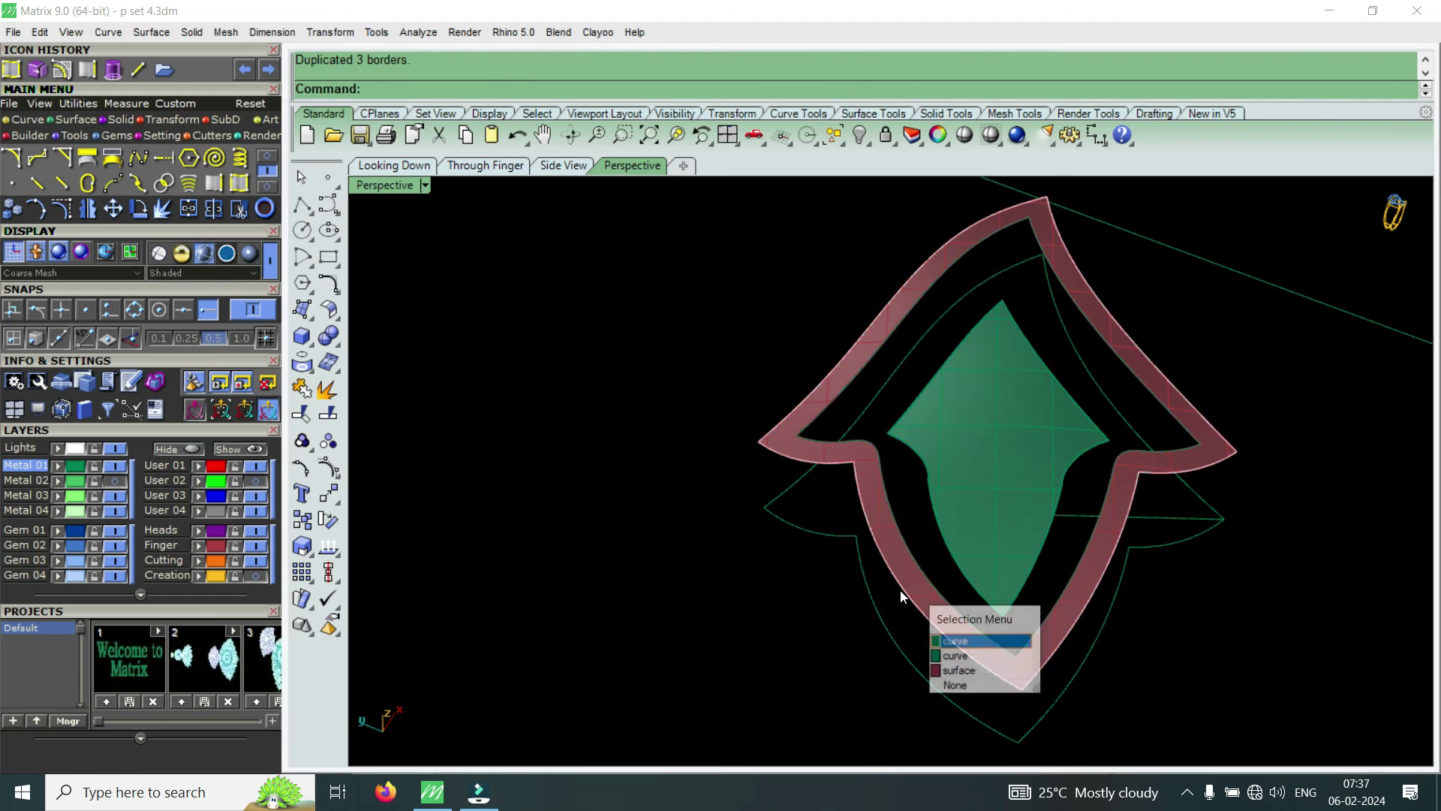
key("Escape")
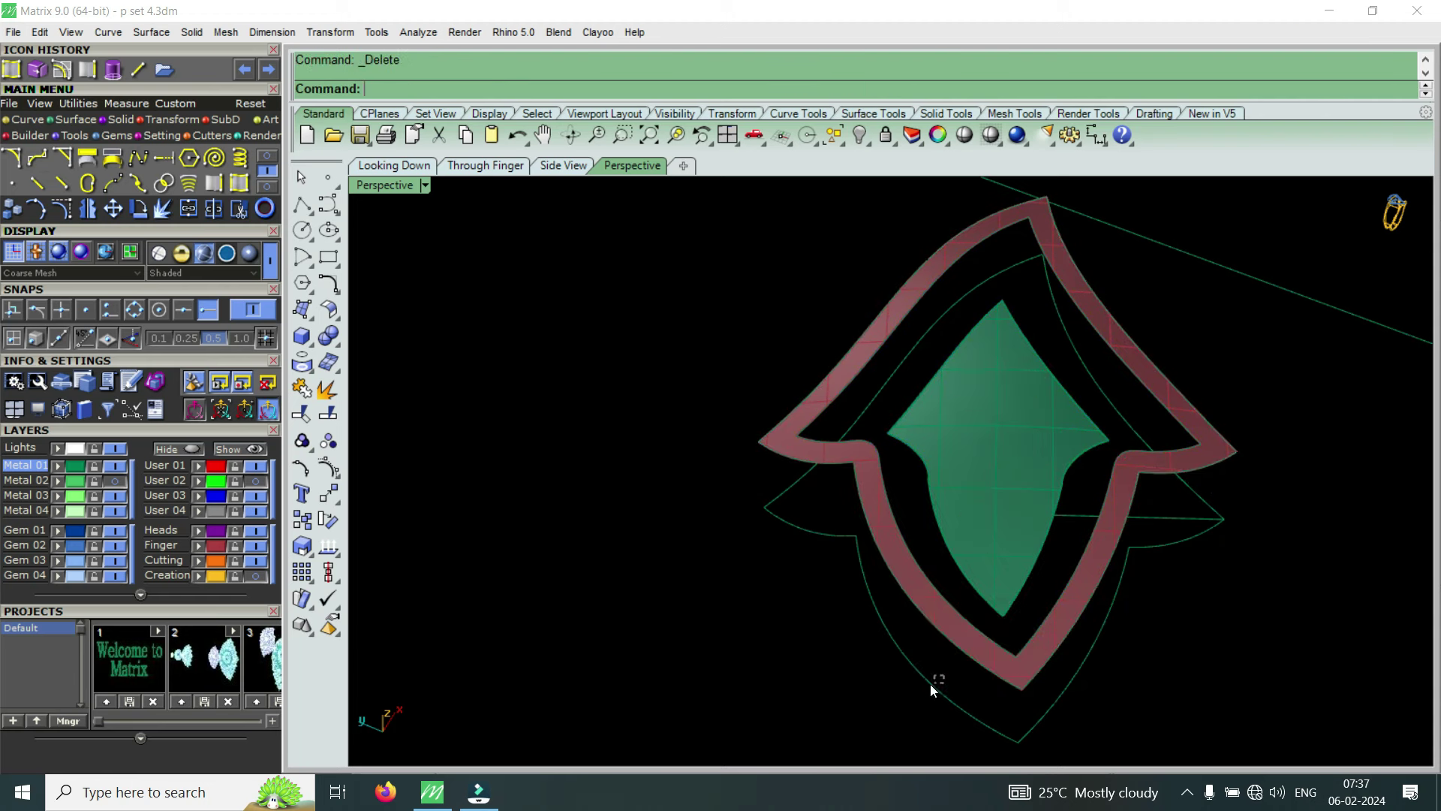
left_click(902, 695)
key("Delete")
Draw a line from the green diamond's bottom tip to the frame's inner corner
left_click(137, 72)
scroll(1017, 640, "up", 5)
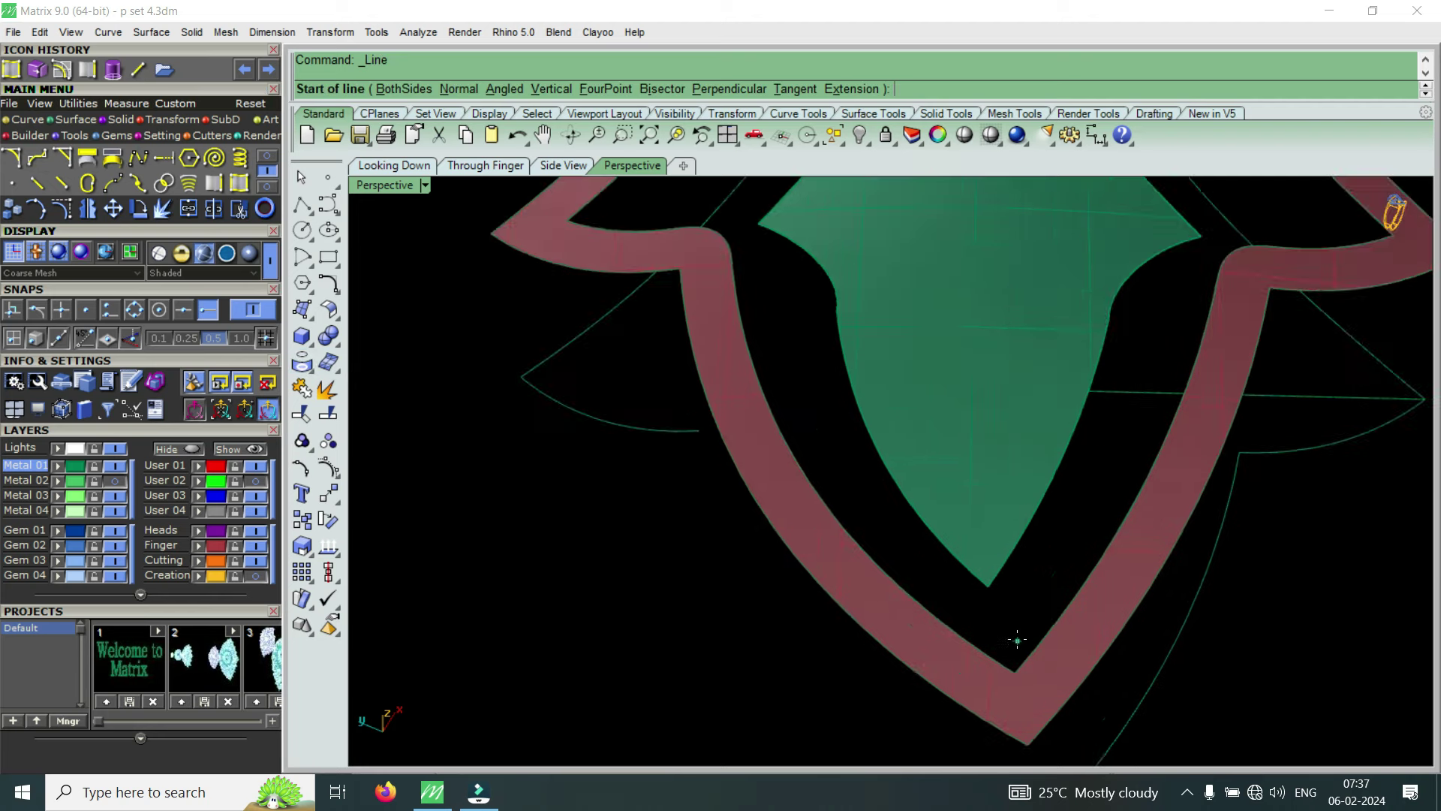
scroll(1017, 640, "up", 1)
left_click(979, 572)
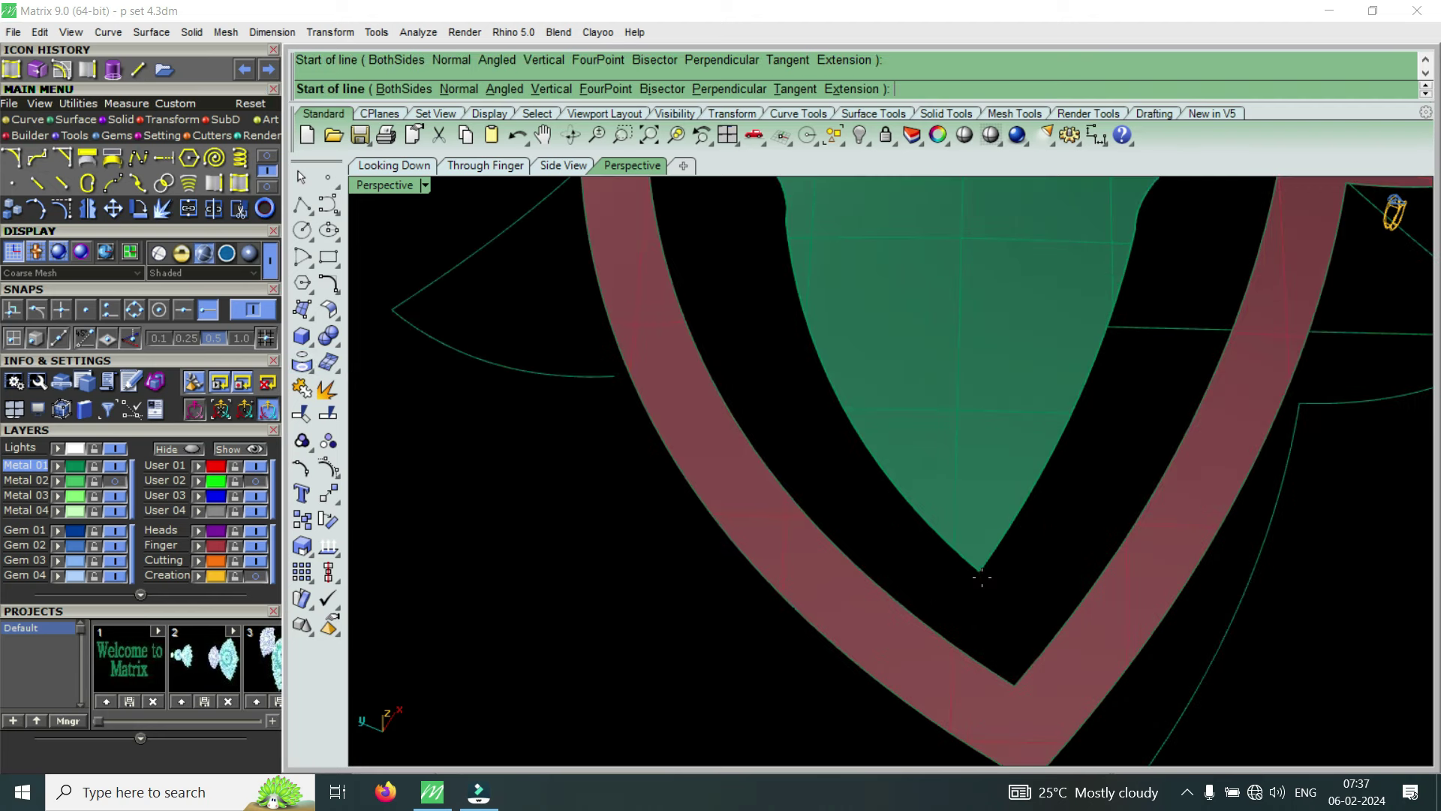
left_click(1014, 683)
scroll(1016, 619, "down", 3)
type("S2")
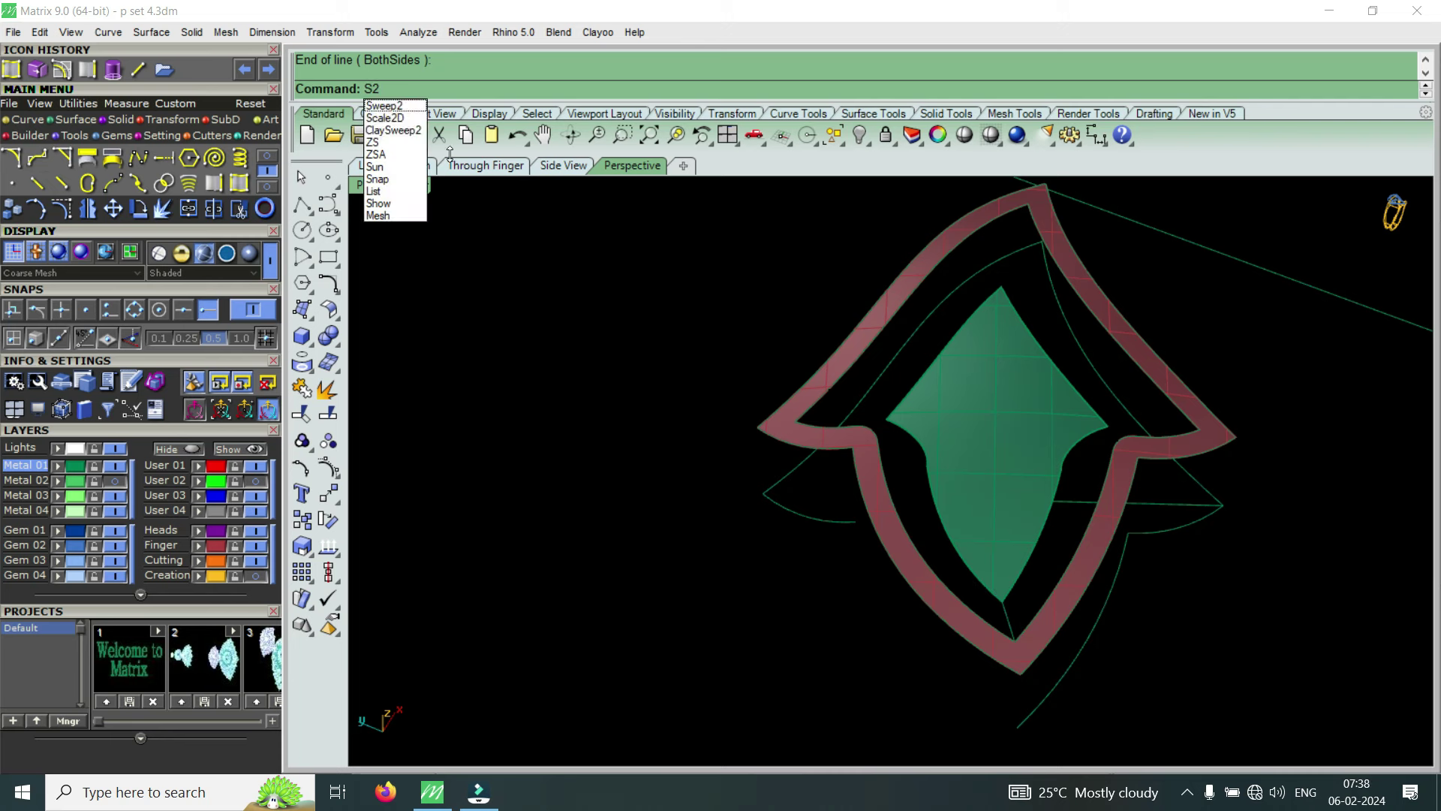
Sweep a two-rail wall from the diamond outline to the frame's inner edge, then view it from the side
left_click(384, 106)
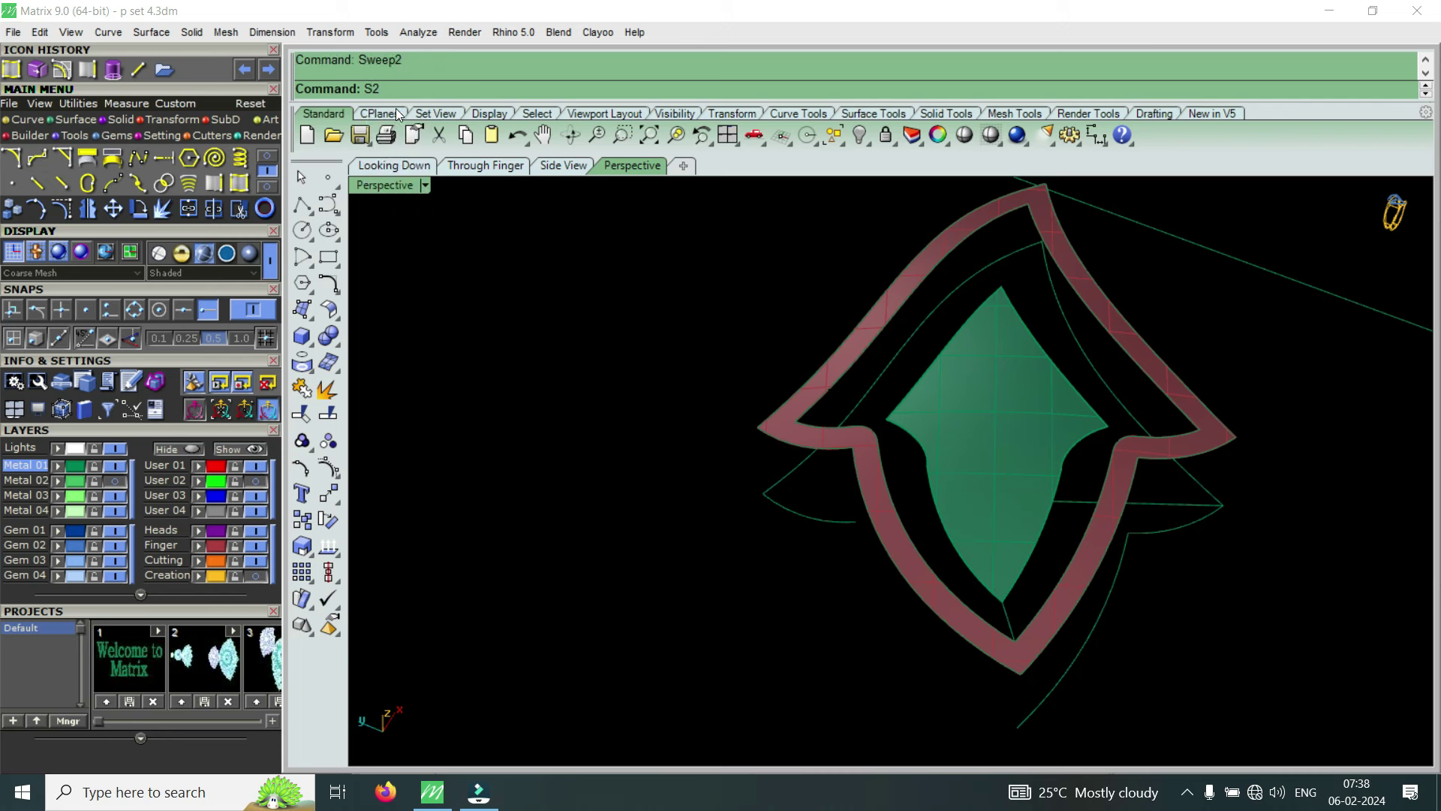
left_click(967, 577)
left_click(1028, 629)
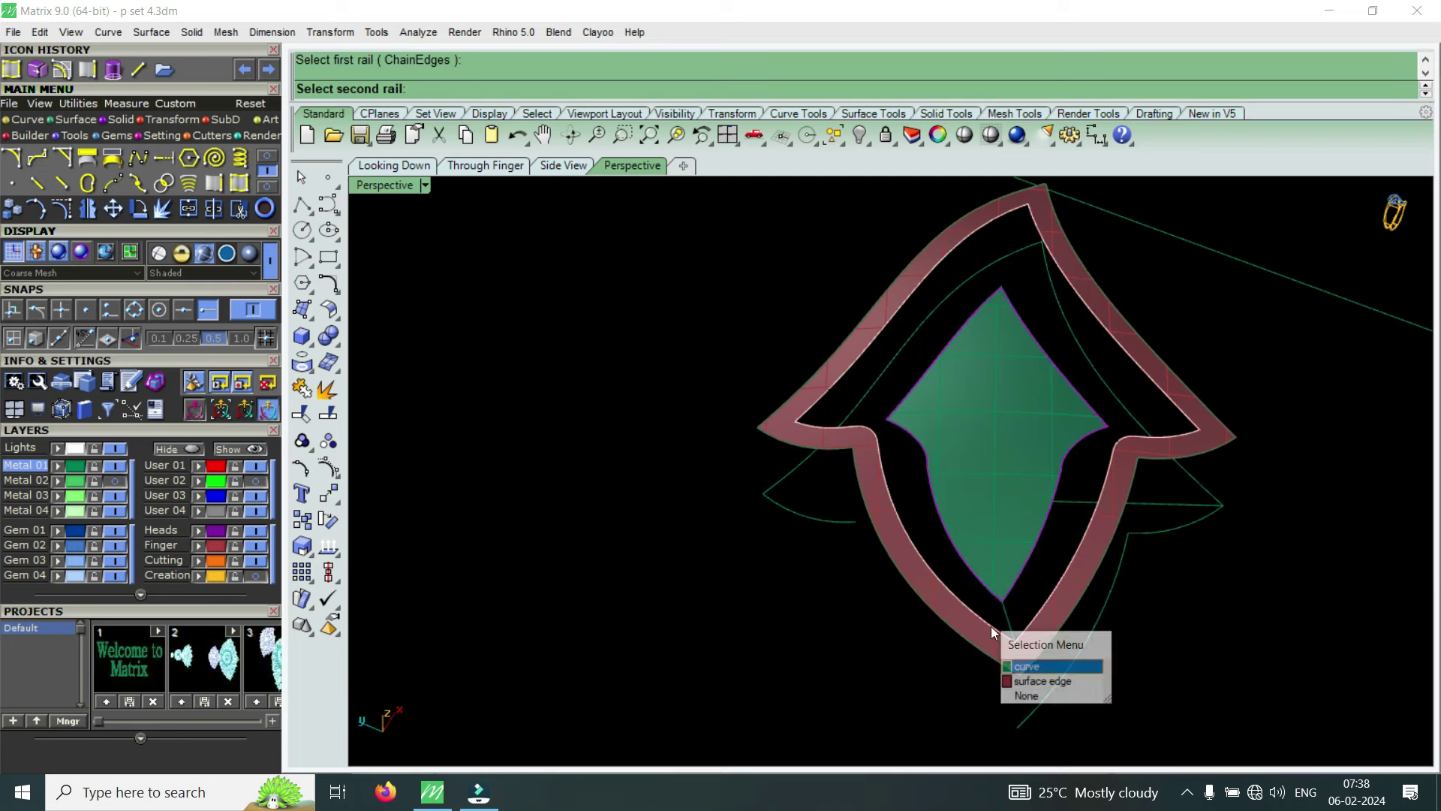
left_click(1043, 680)
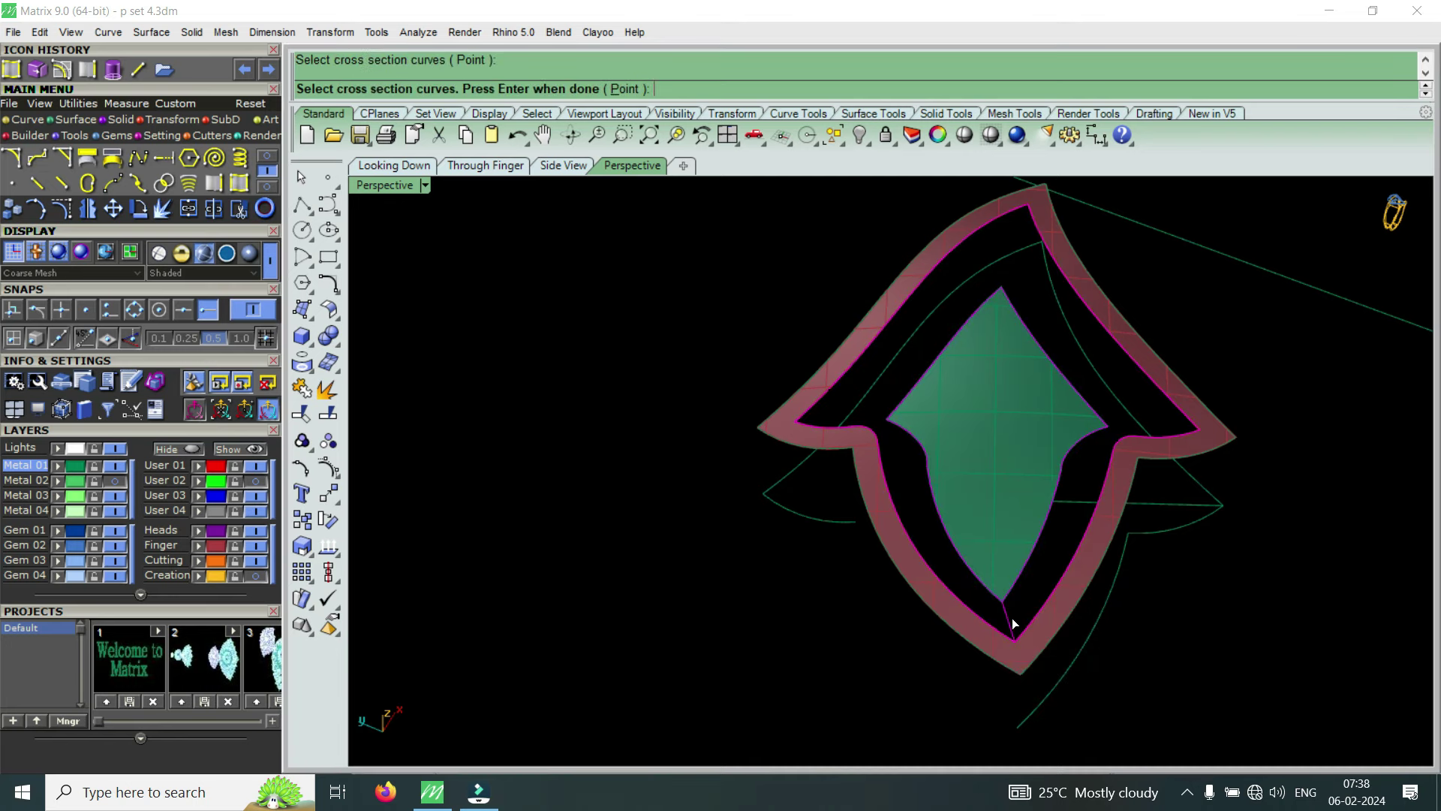
key("Return")
key("Return")
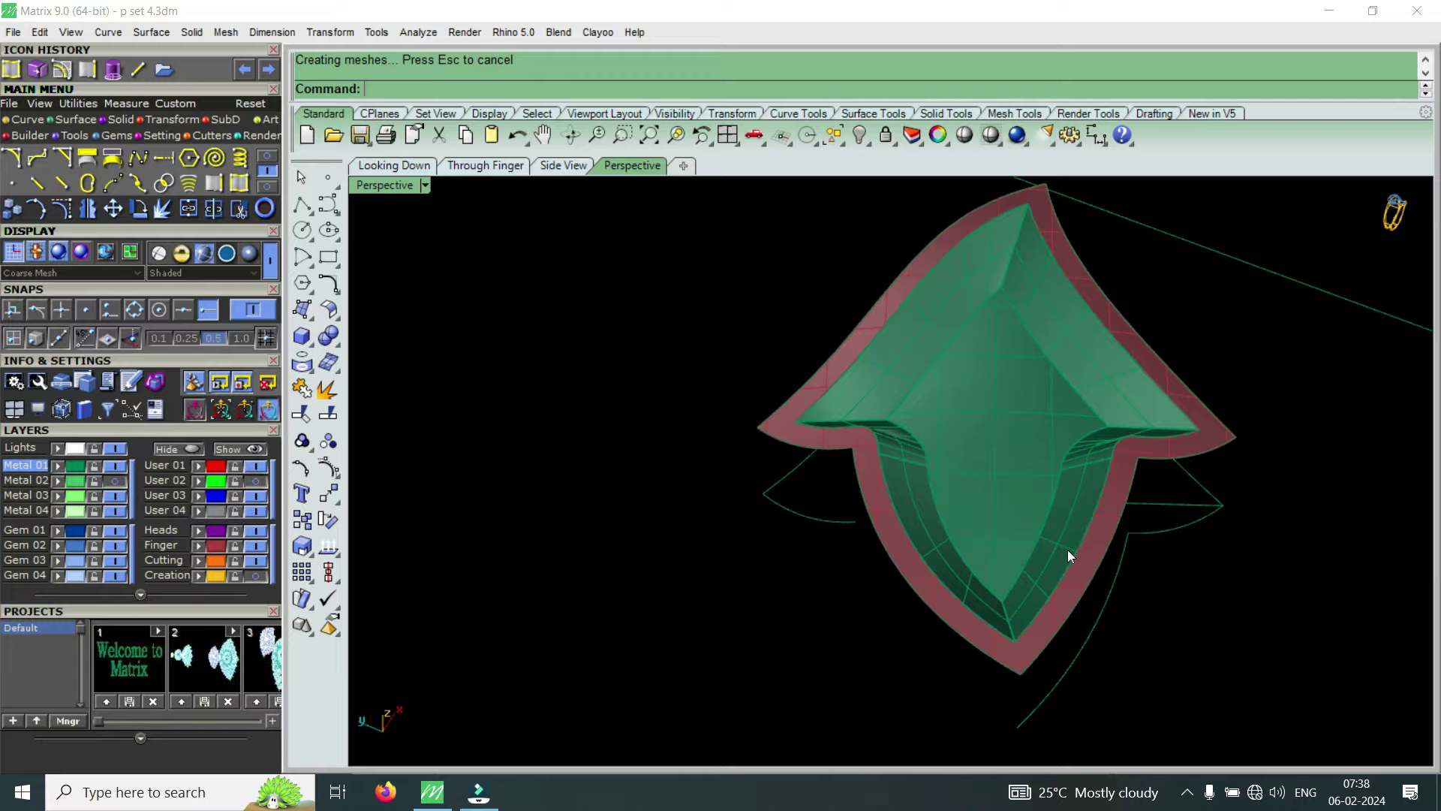
scroll(1101, 534, "up", 3)
scroll(773, 525, "down", 5)
mouse_move(881, 627)
right_mouse_down()
mouse_move(820, 446)
mouse_move(808, 554)
right_mouse_up()
scroll(833, 408, "up", 2)
Join the inner surface, side wall and outer rim into one polysurface
scroll(833, 408, "up", 3)
left_click(799, 461)
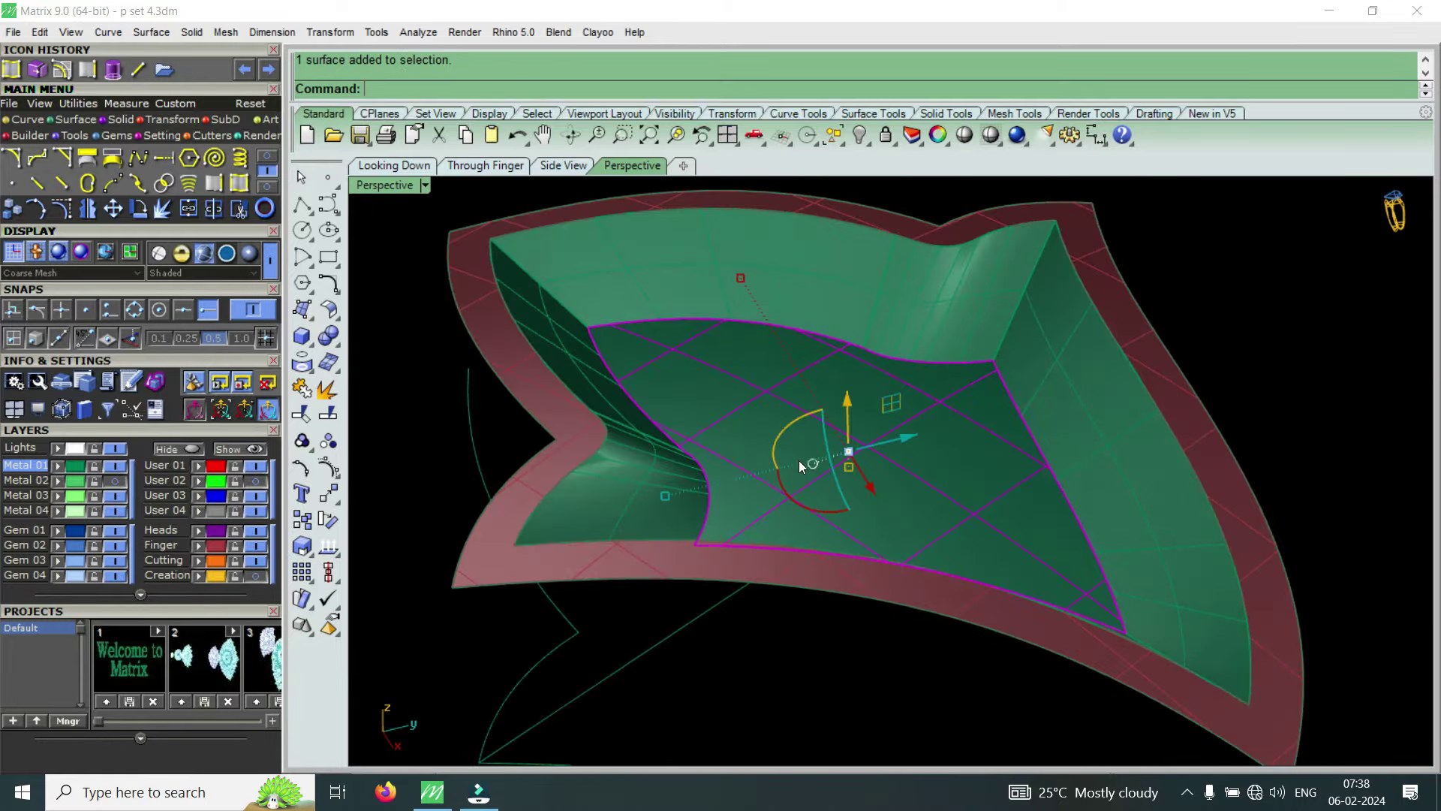
left_click(683, 484, "shift")
left_click(585, 433, "shift")
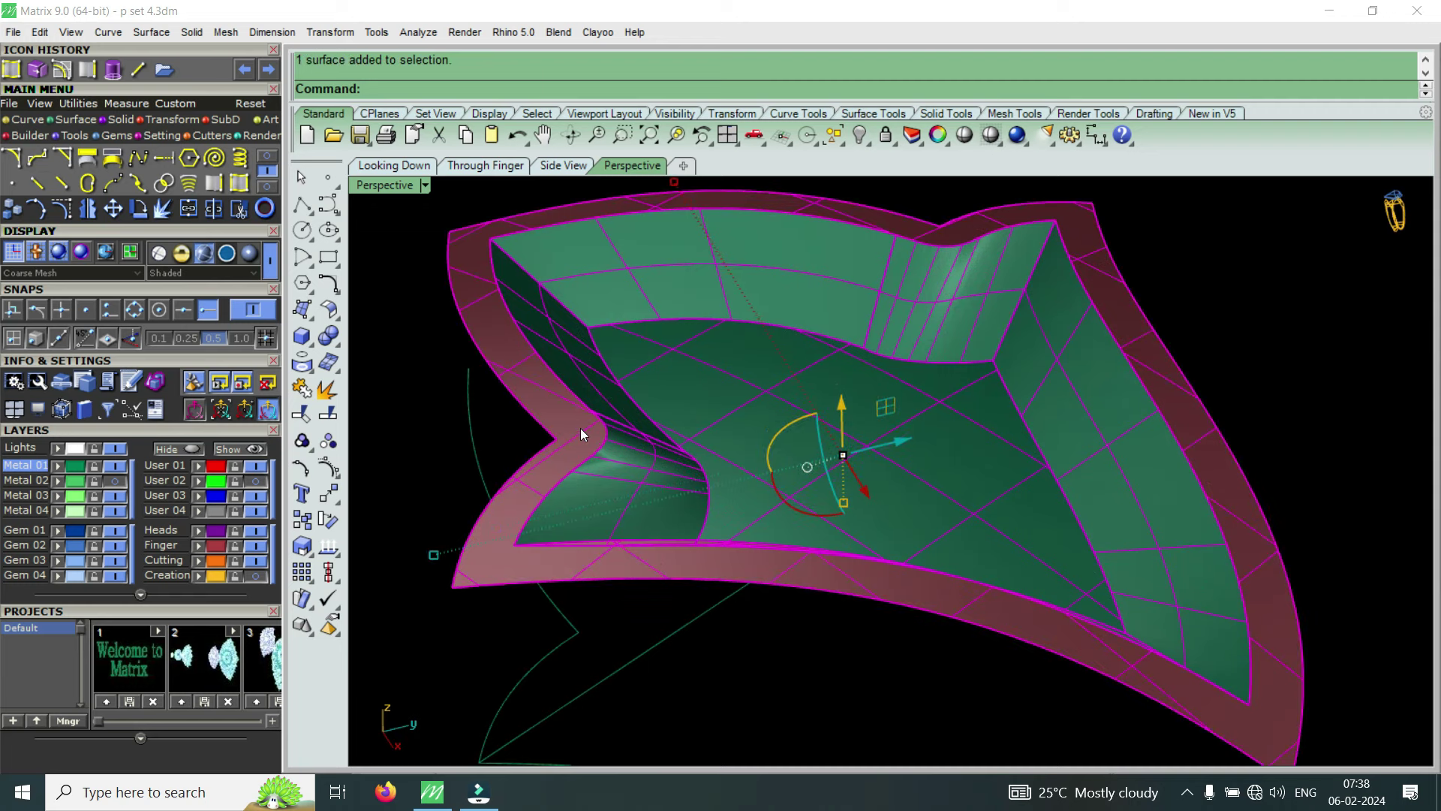
left_click(187, 208)
Select the joined polysurface and shift it along its height
key("Escape")
left_click(984, 434)
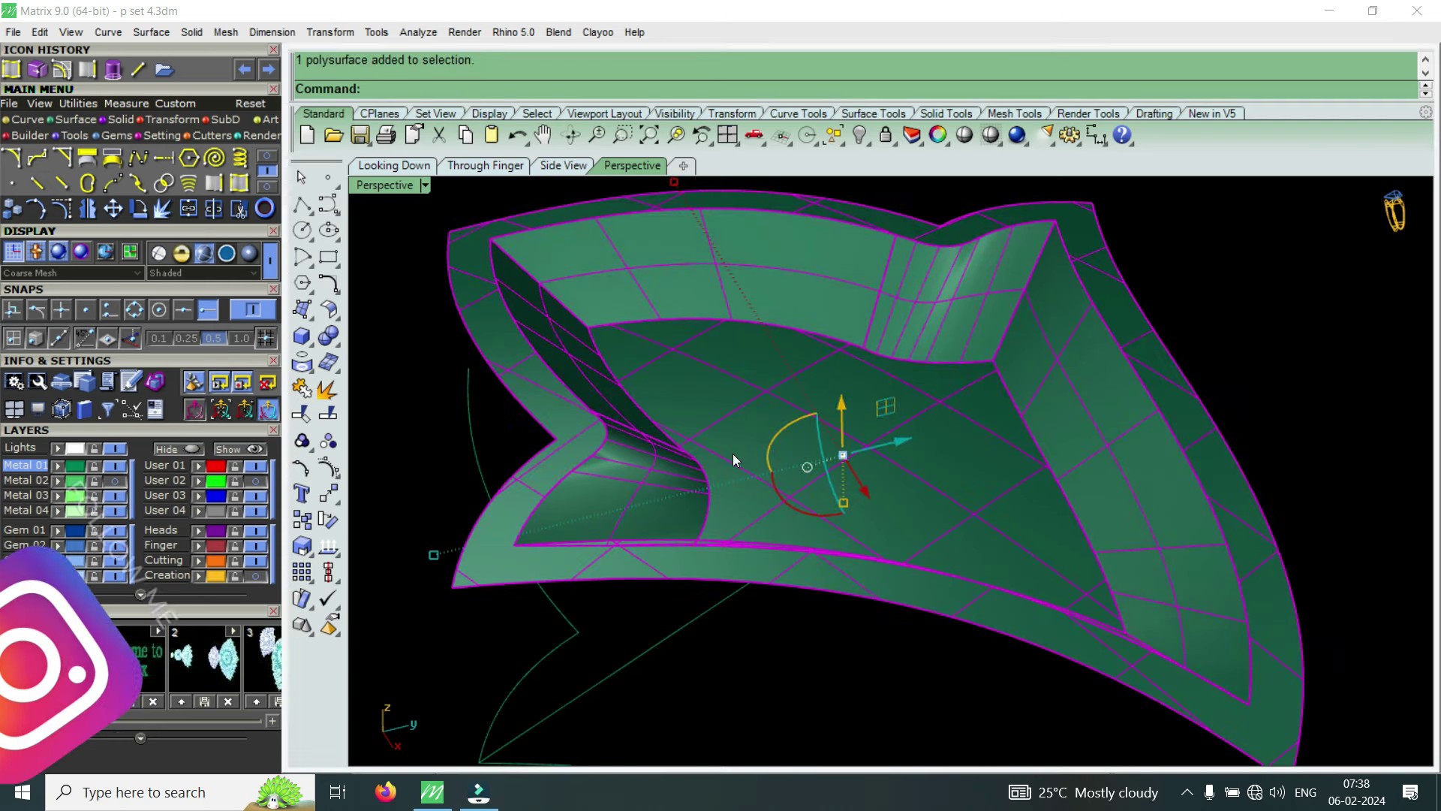
mouse_move(732, 453)
right_mouse_down()
mouse_move(880, 440)
mouse_move(844, 357)
right_mouse_up()
scroll(840, 369, "up", 5)
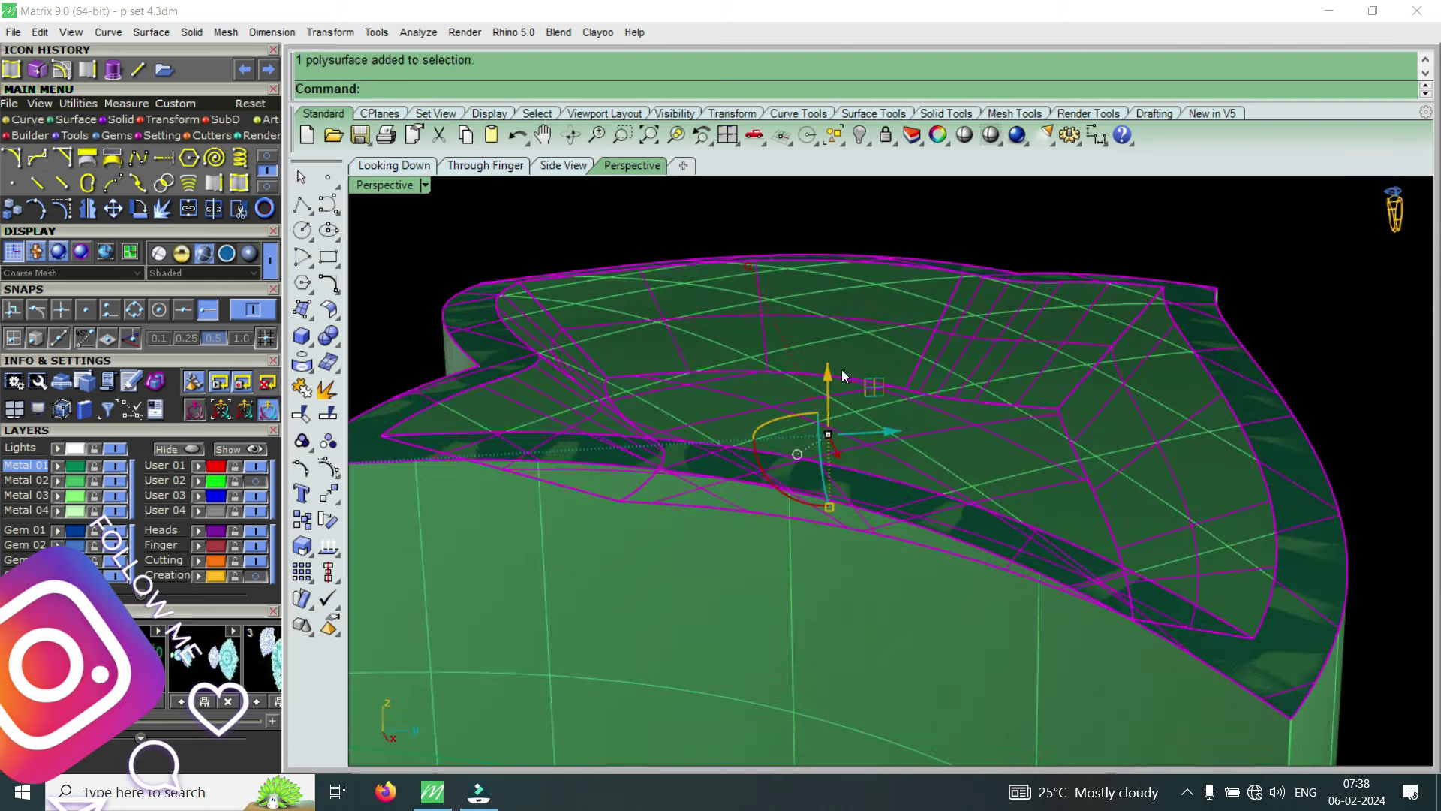
left_click_drag(827, 372, 838, 373)
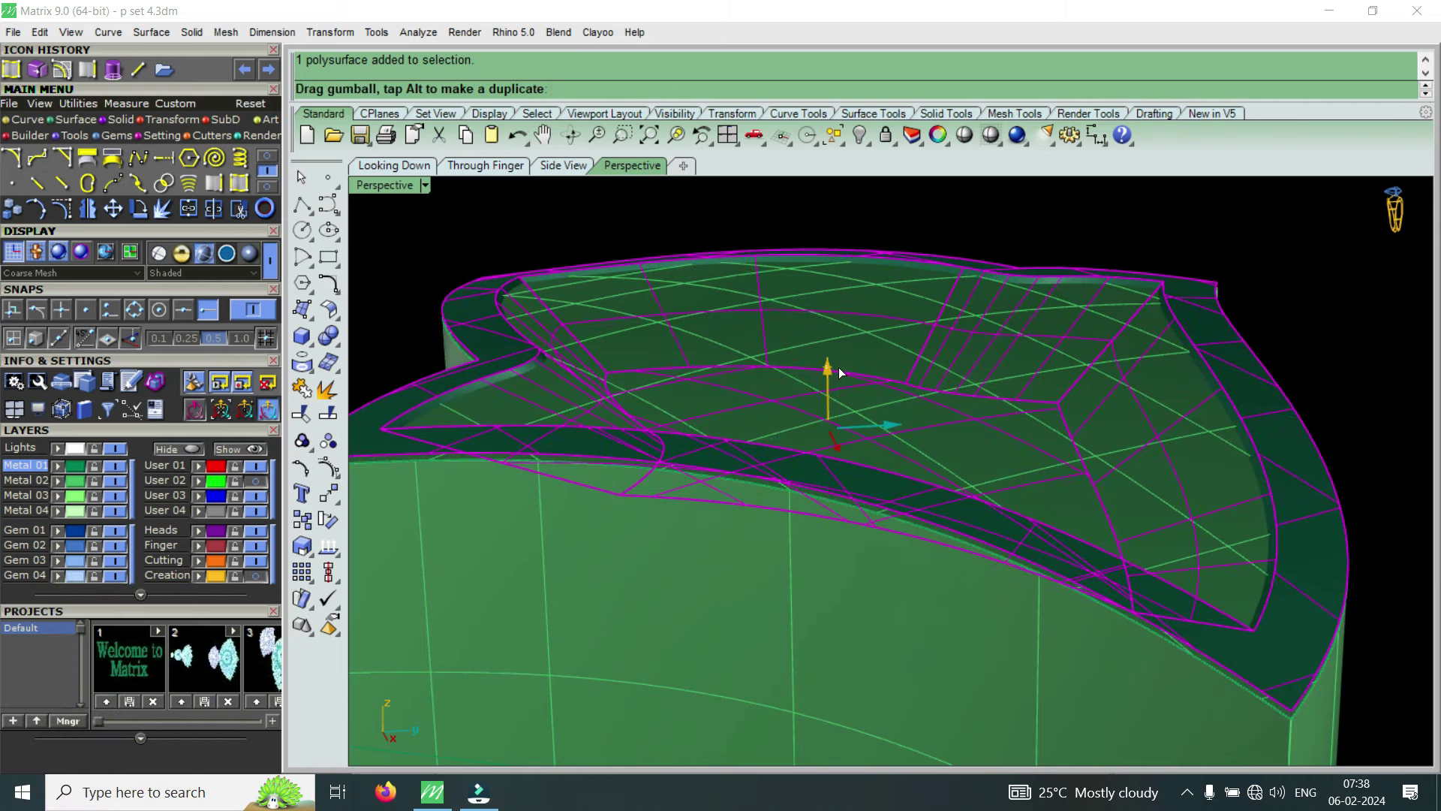
scroll(838, 369, "down", 3)
mouse_move(836, 368)
right_mouse_down()
mouse_move(971, 331)
mouse_move(893, 504)
right_mouse_up()
Select the inner surface from the overlapping candidates
key("Escape")
mouse_move(807, 574)
right_mouse_down()
mouse_move(1095, 513)
mouse_move(1109, 466)
mouse_move(1095, 458)
right_mouse_up()
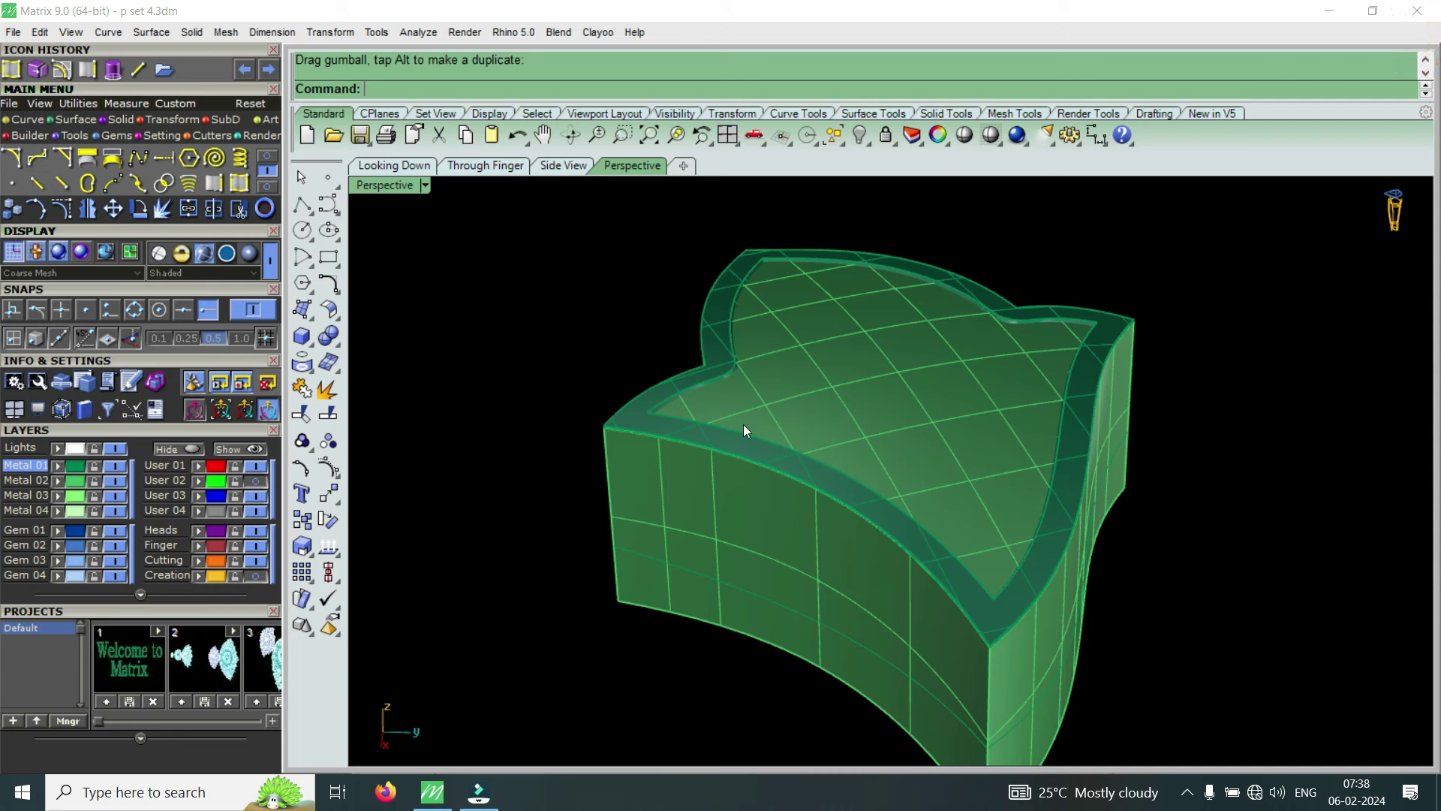
right_click_drag(862, 409, 766, 533)
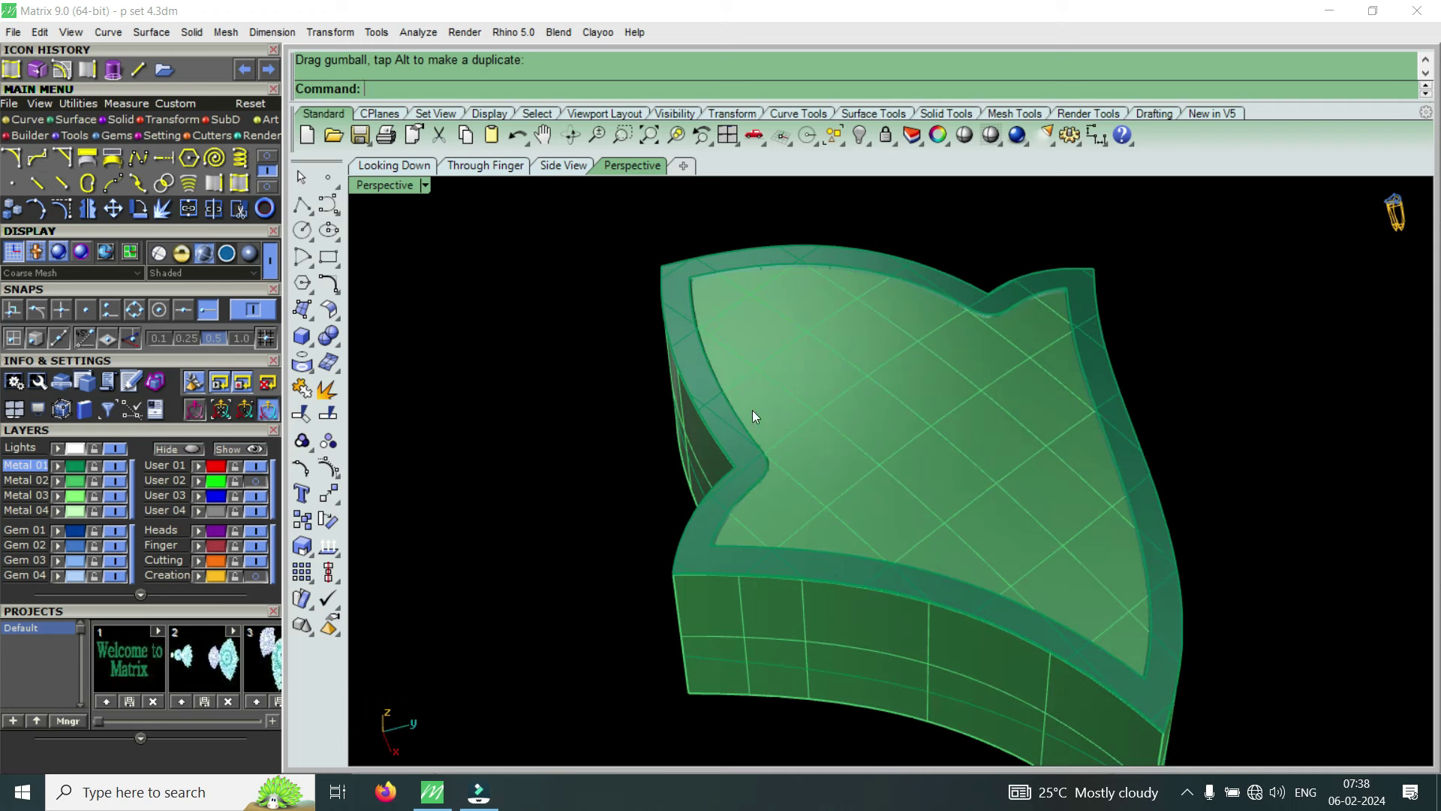
left_click(735, 461)
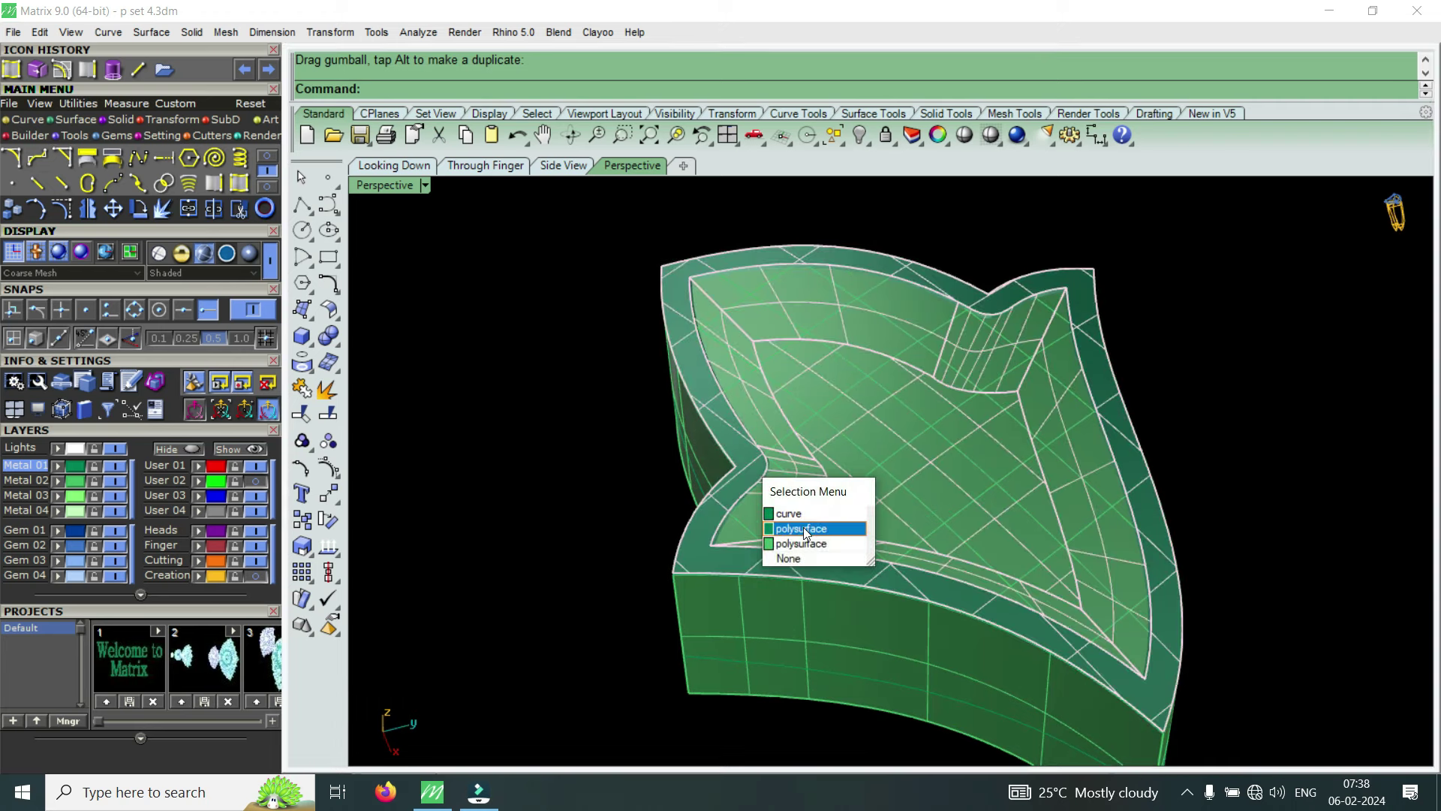
left_click(855, 527)
right_click_drag(902, 479, 813, 292)
scroll(1149, 409, "up", 3)
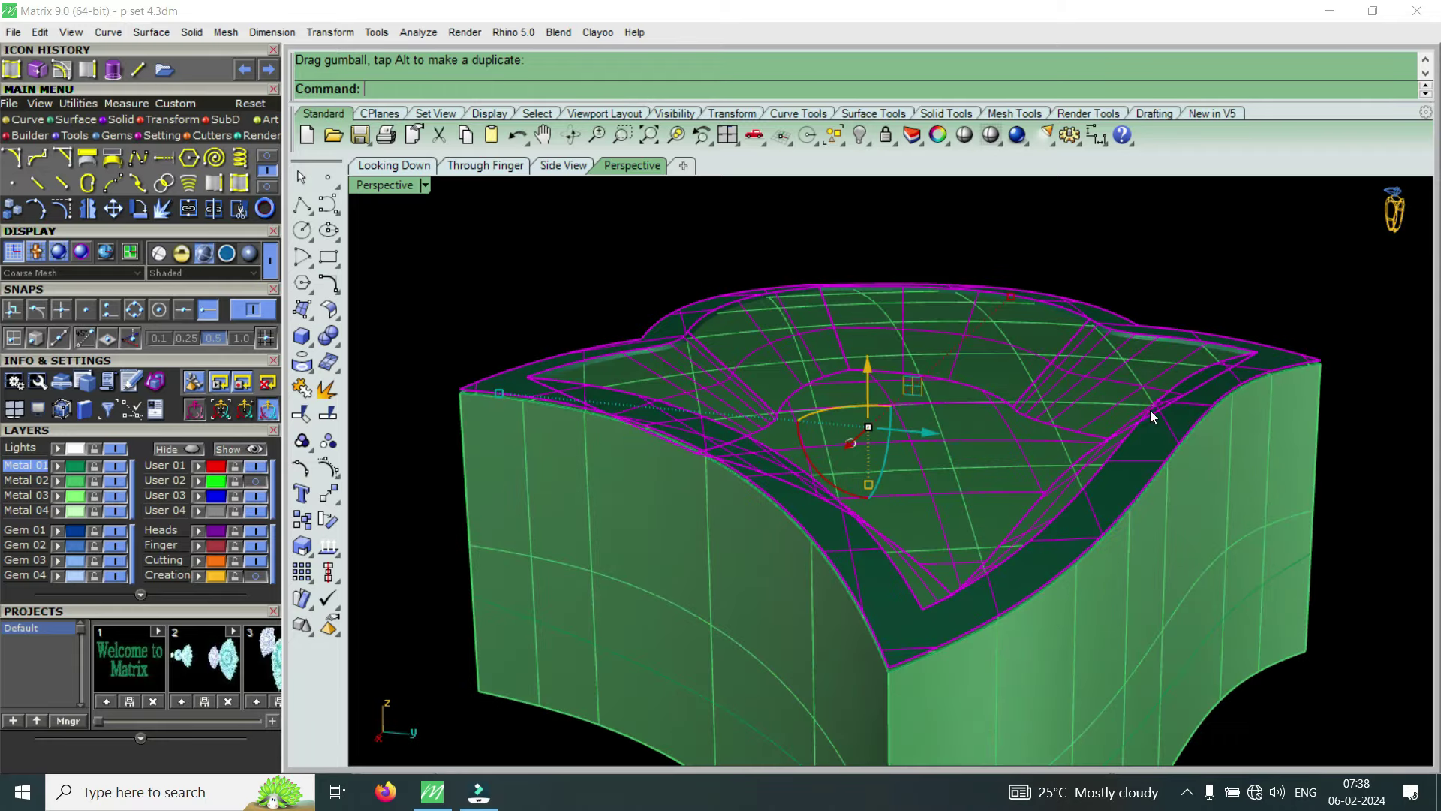
scroll(1105, 450, "up", 2)
scroll(1119, 439, "down", 4)
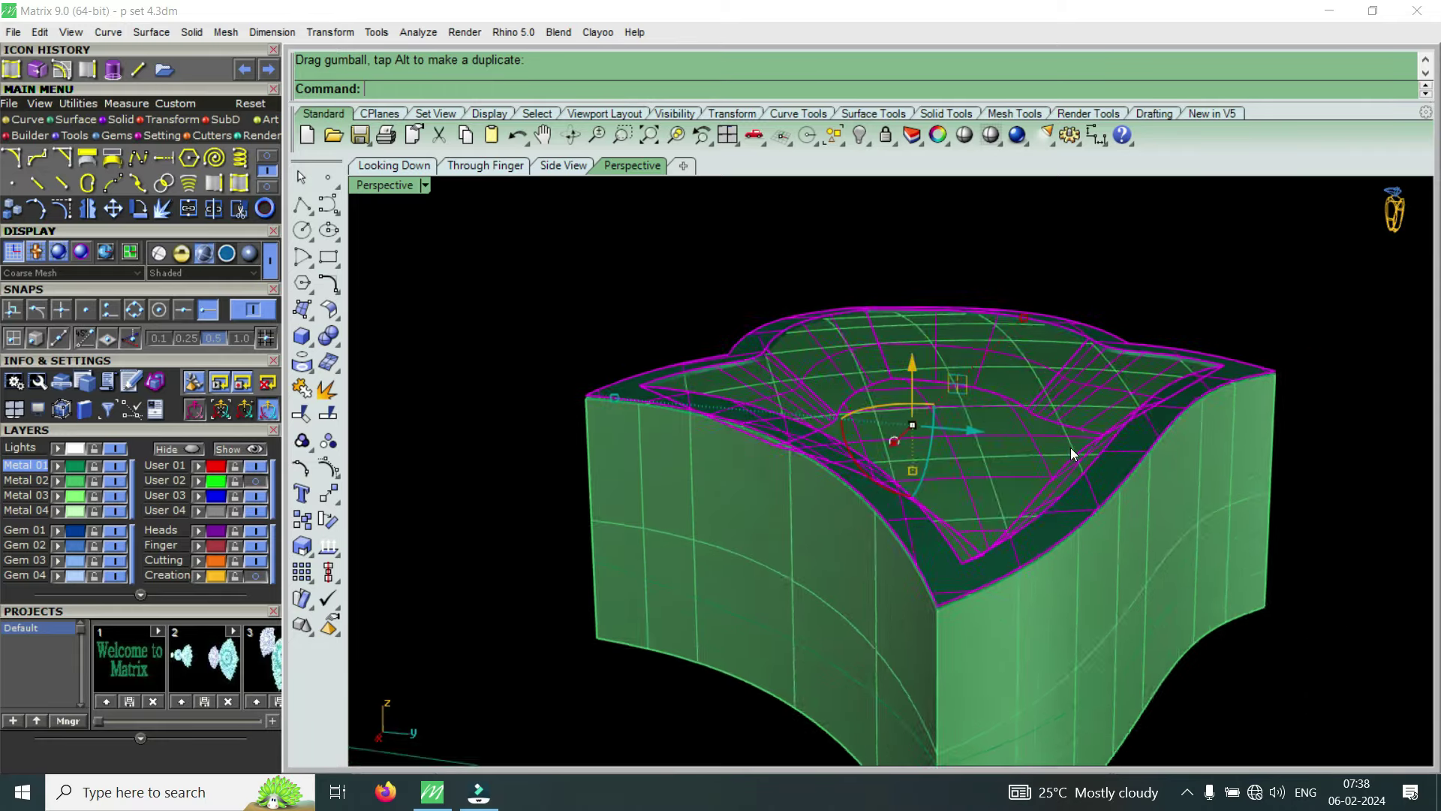
scroll(1071, 448, "down", 2)
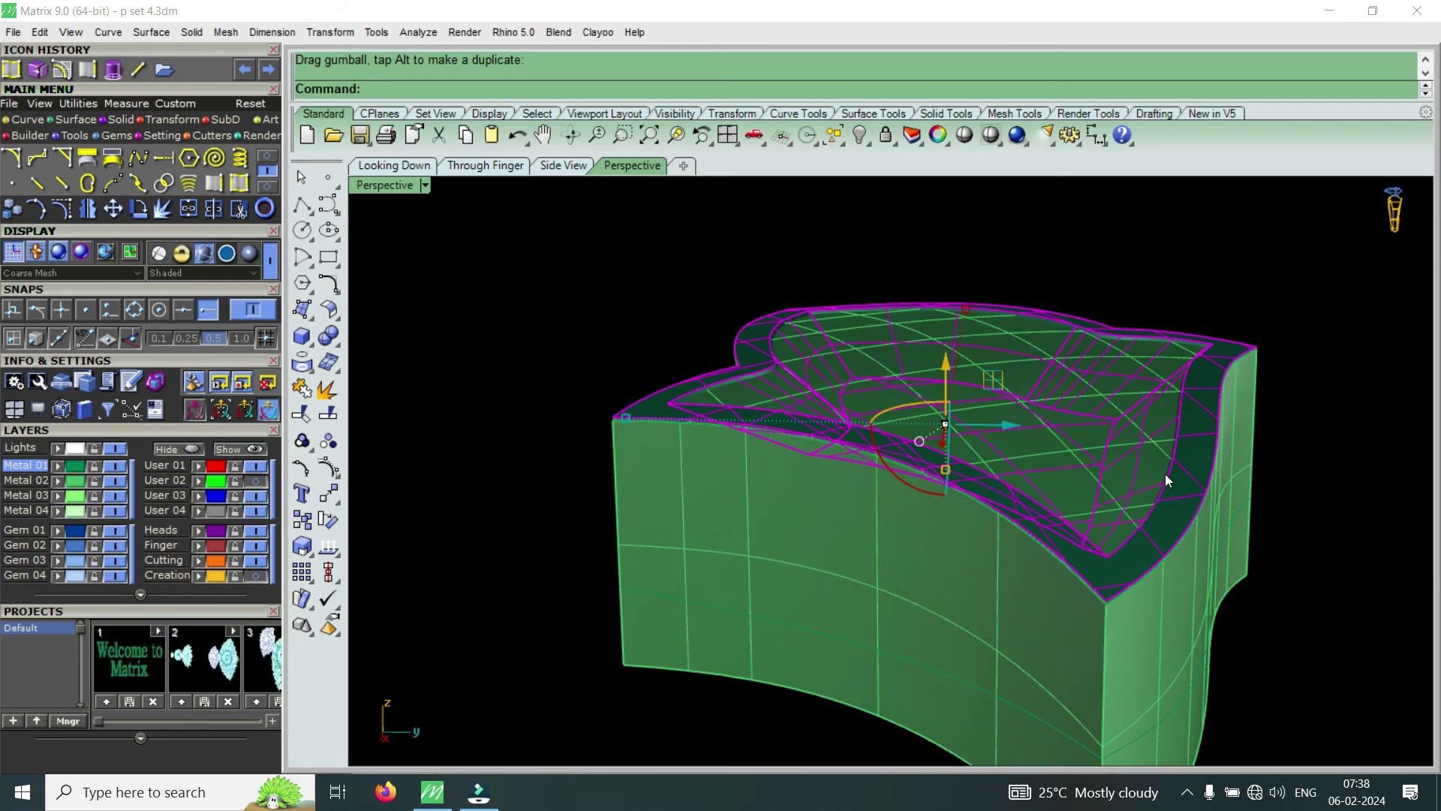
Clear the selection and enter Bo to list the Boolean commands
right_click_drag(1193, 405, 1192, 371)
scroll(1183, 387, "up", 3)
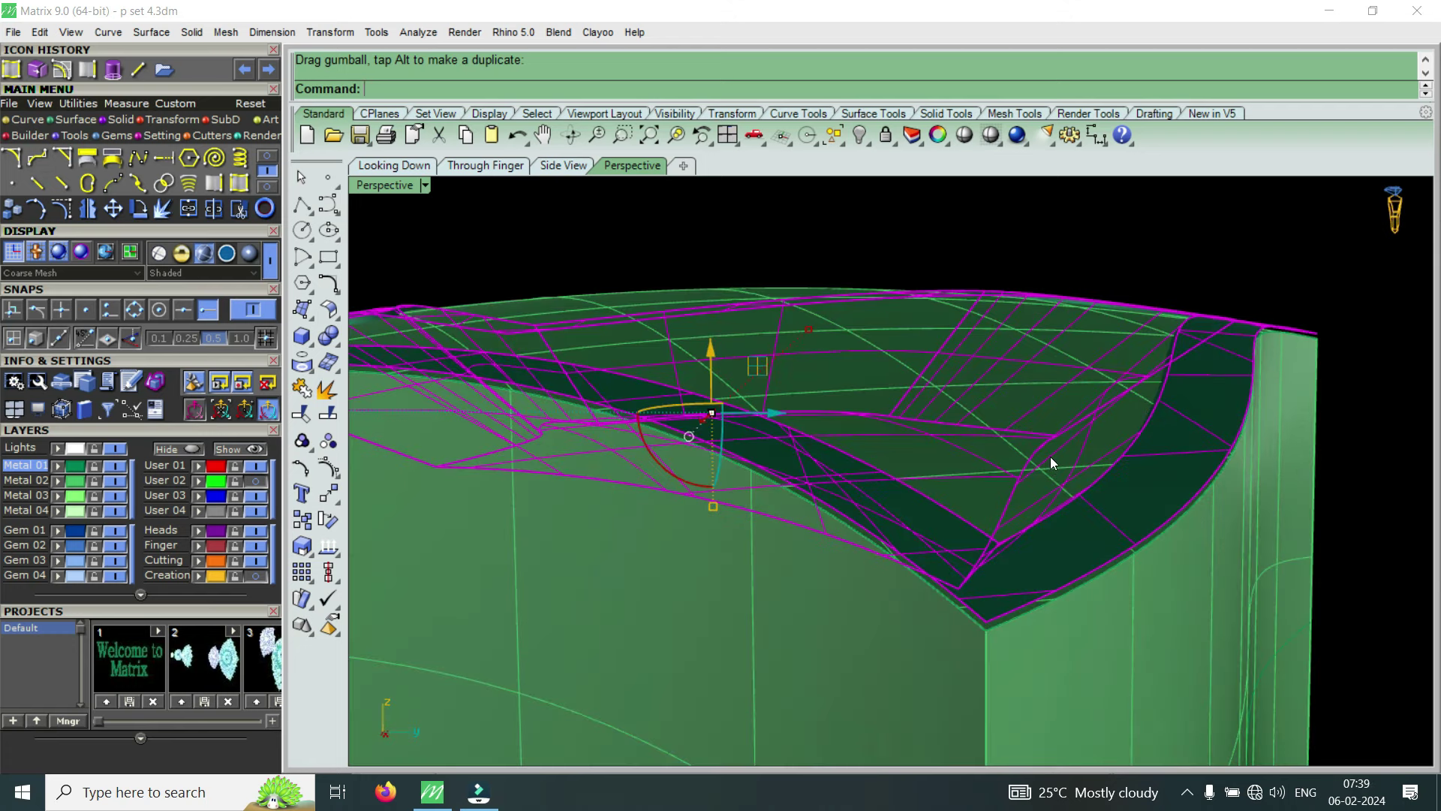
scroll(1002, 408, "down", 4)
right_click_drag(1002, 408, 1024, 492)
key("Escape")
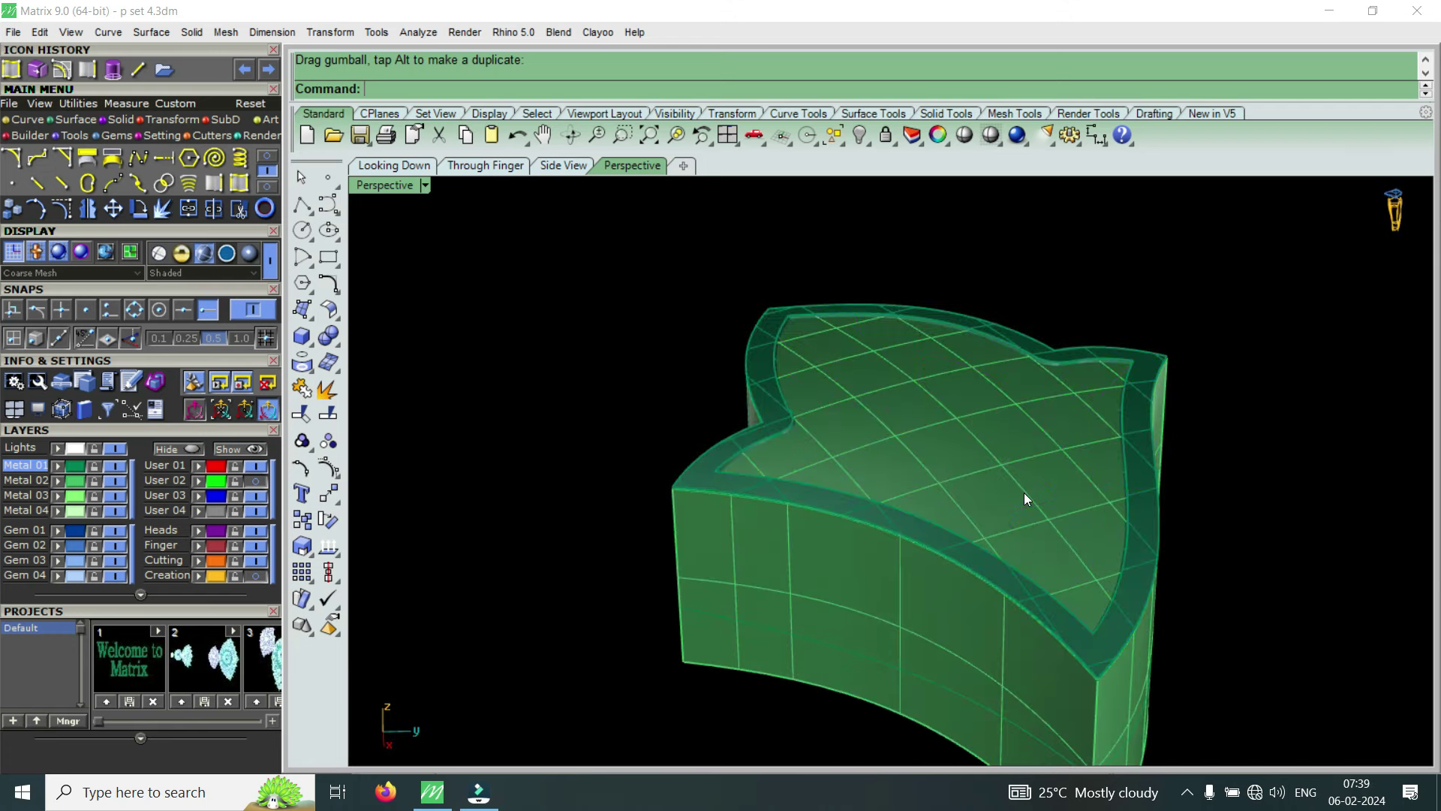
type("BooleanDifference")
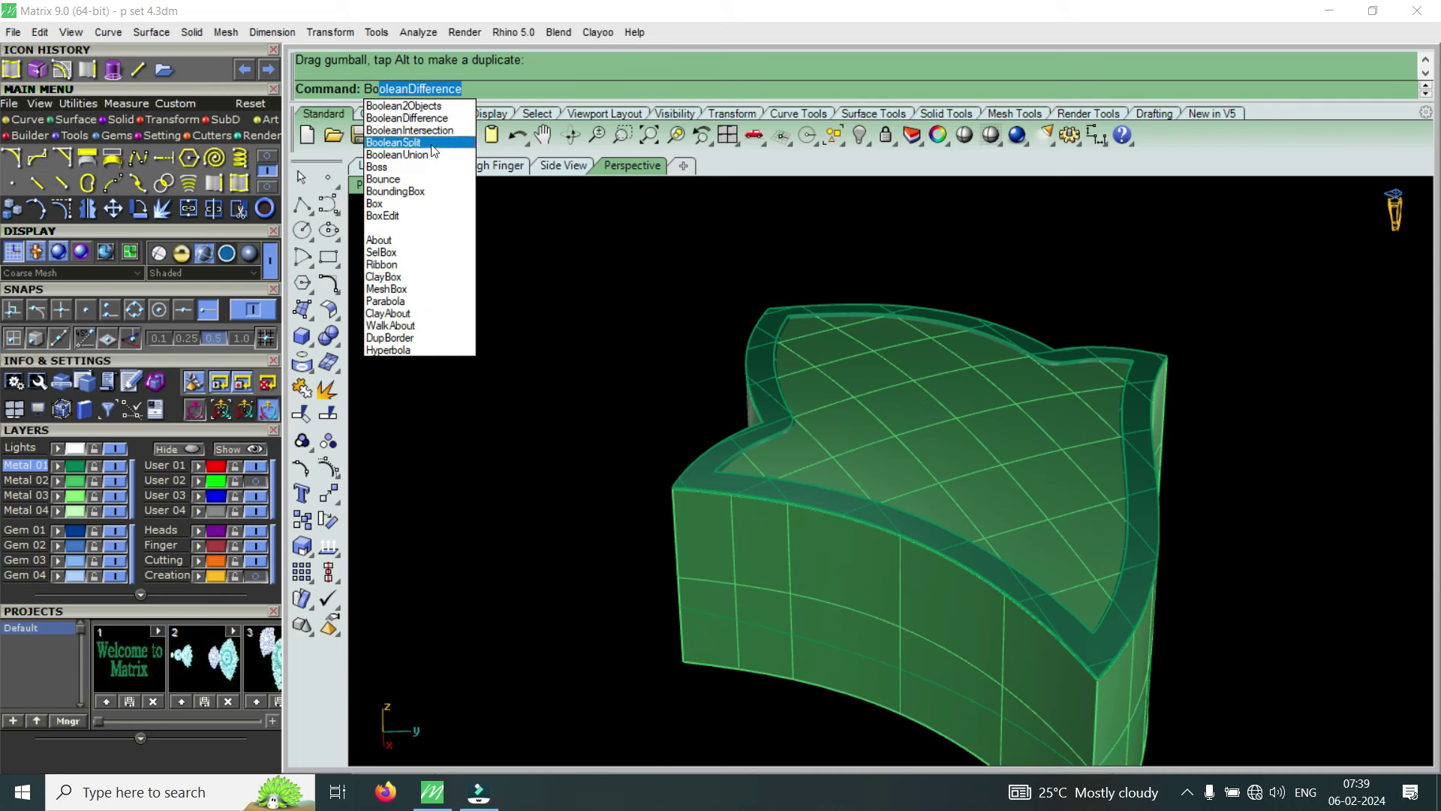
BooleanSplit the shell with the inner cutting polysurface and delete the inner piece
left_click(393, 142)
left_click(793, 580)
key("Return")
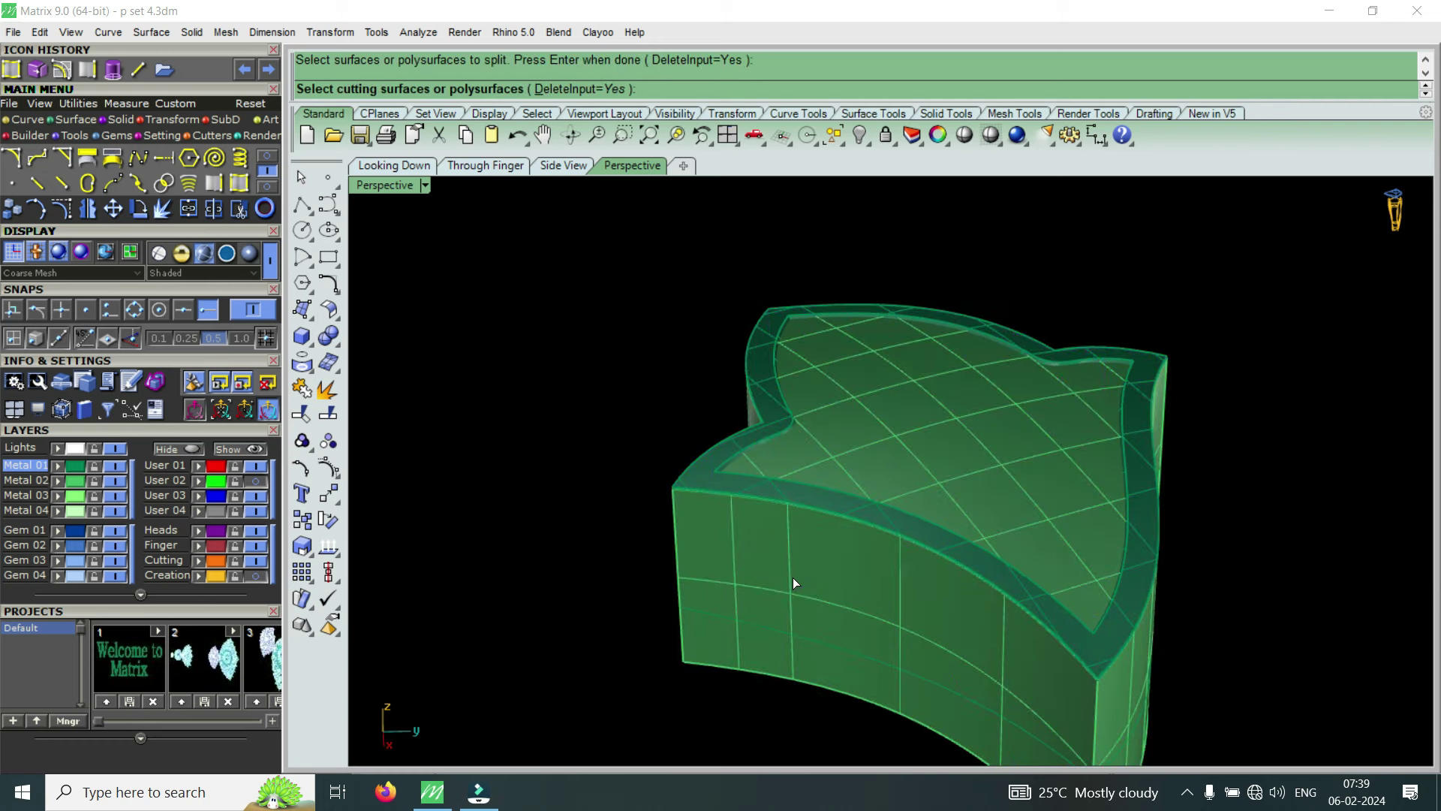
left_click(783, 493)
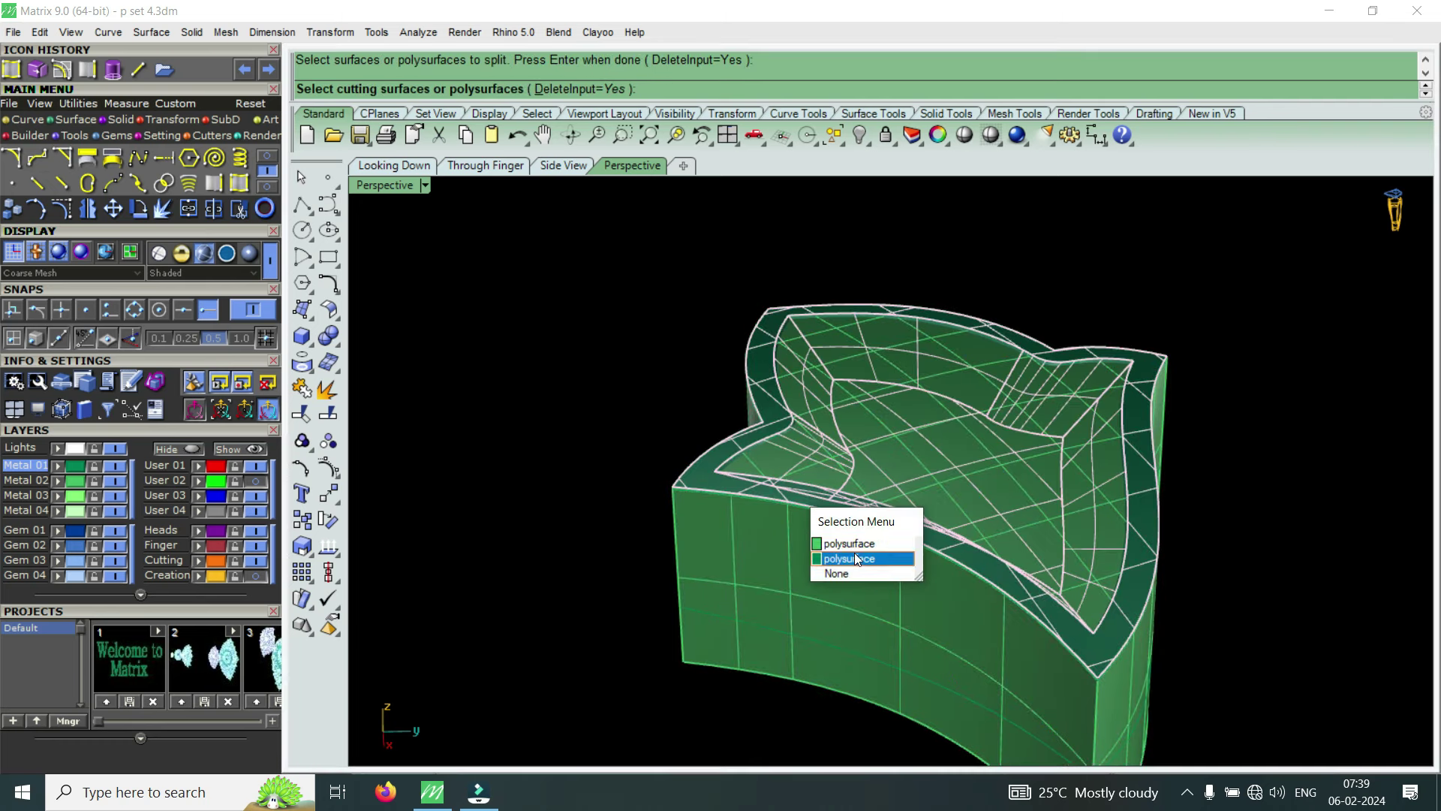
left_click(856, 554)
key("Return")
scroll(895, 435, "up", 3)
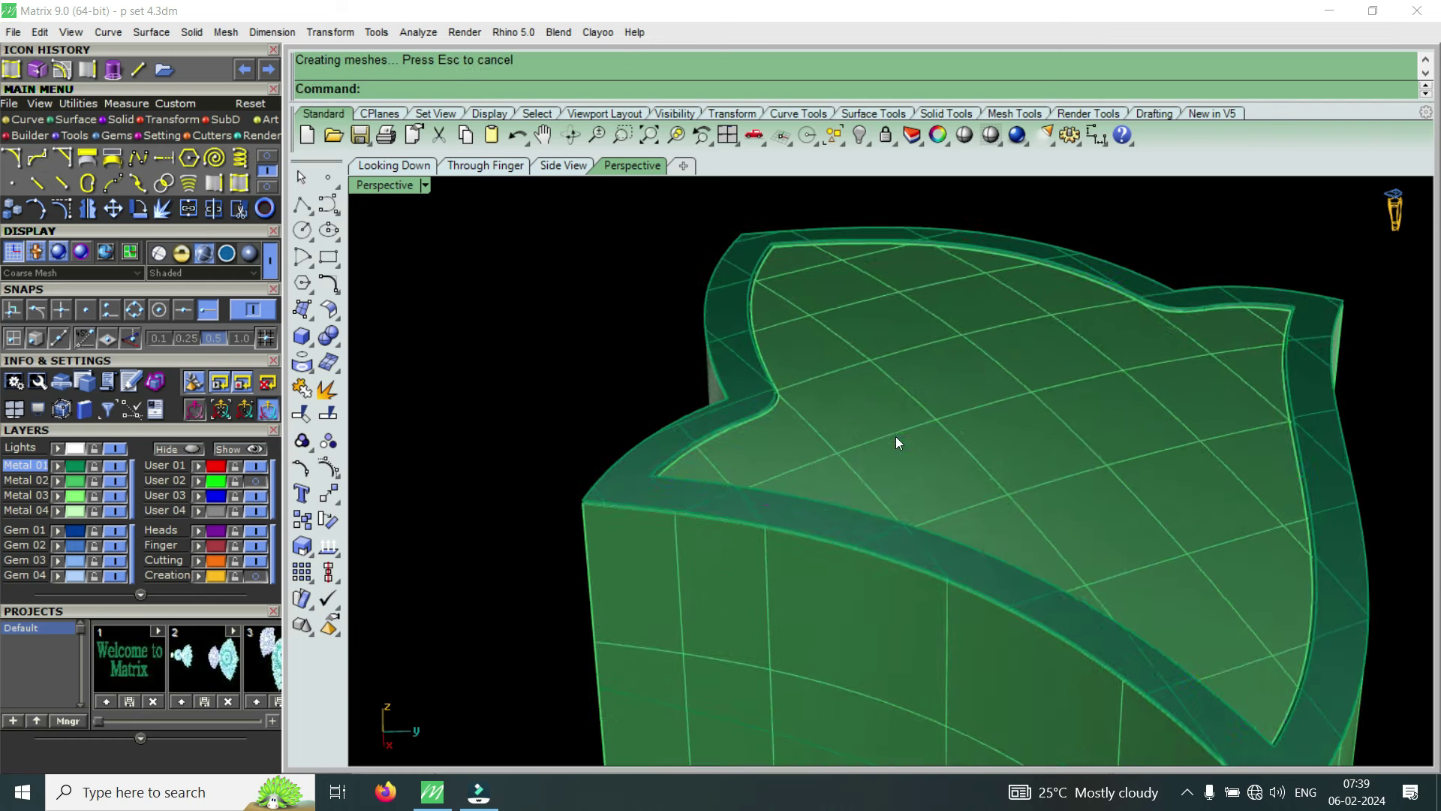
left_click(895, 436)
key("Delete")
Inspect the hollowed shell from several angles, then select it
mouse_move(904, 473)
right_mouse_down()
mouse_move(813, 421)
mouse_move(849, 494)
right_mouse_up()
left_click(652, 492)
key("Escape")
scroll(713, 439, "down", 3)
mouse_move(730, 443)
right_mouse_down()
mouse_move(1128, 473)
mouse_move(1163, 588)
right_mouse_up()
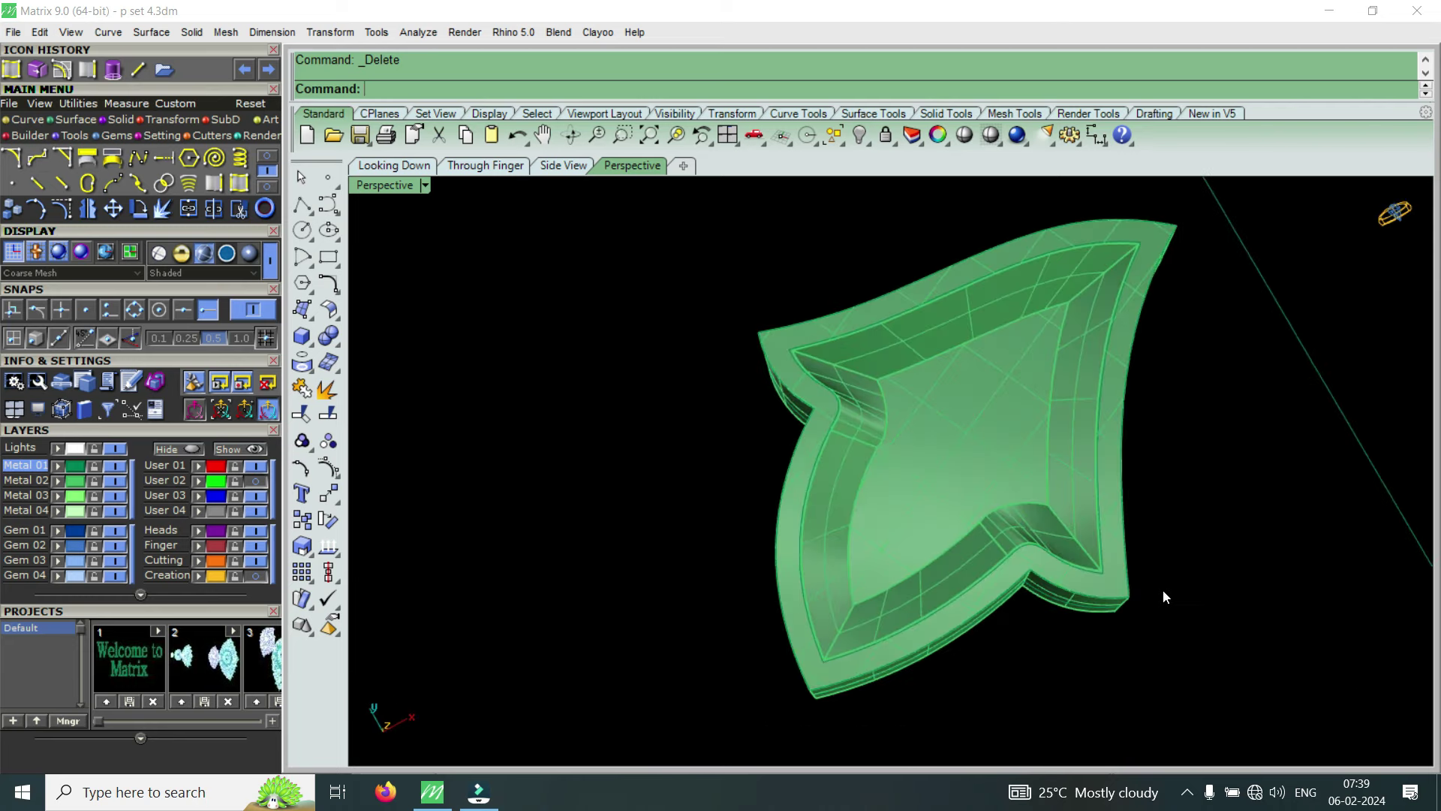
scroll(1092, 500, "up", 5)
scroll(1092, 500, "down", 4)
right_click_drag(1092, 500, 1051, 391)
scroll(1042, 349, "up", 5)
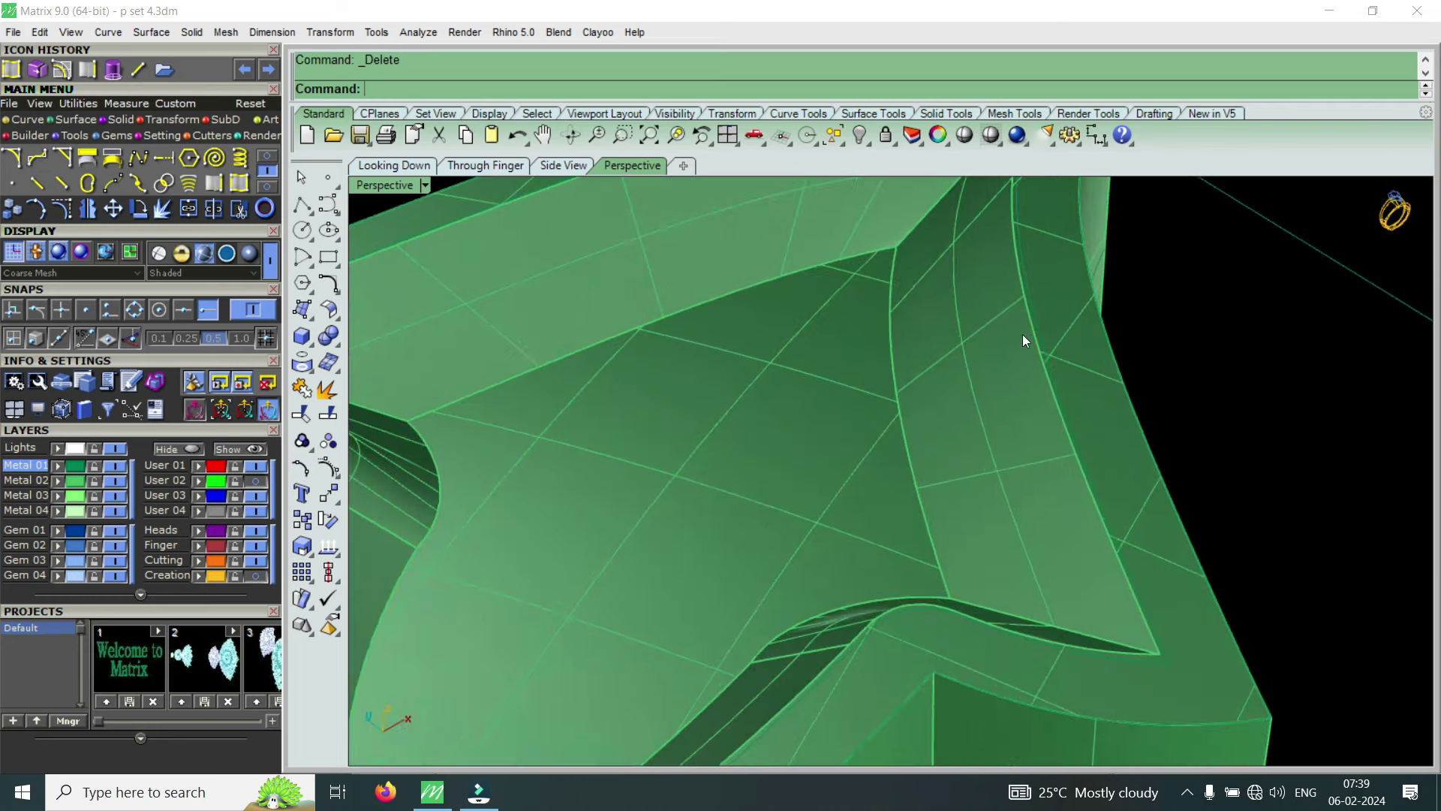
scroll(997, 390, "down", 5)
scroll(1007, 341, "up", 3)
scroll(948, 423, "up", 2)
scroll(1042, 423, "down", 3)
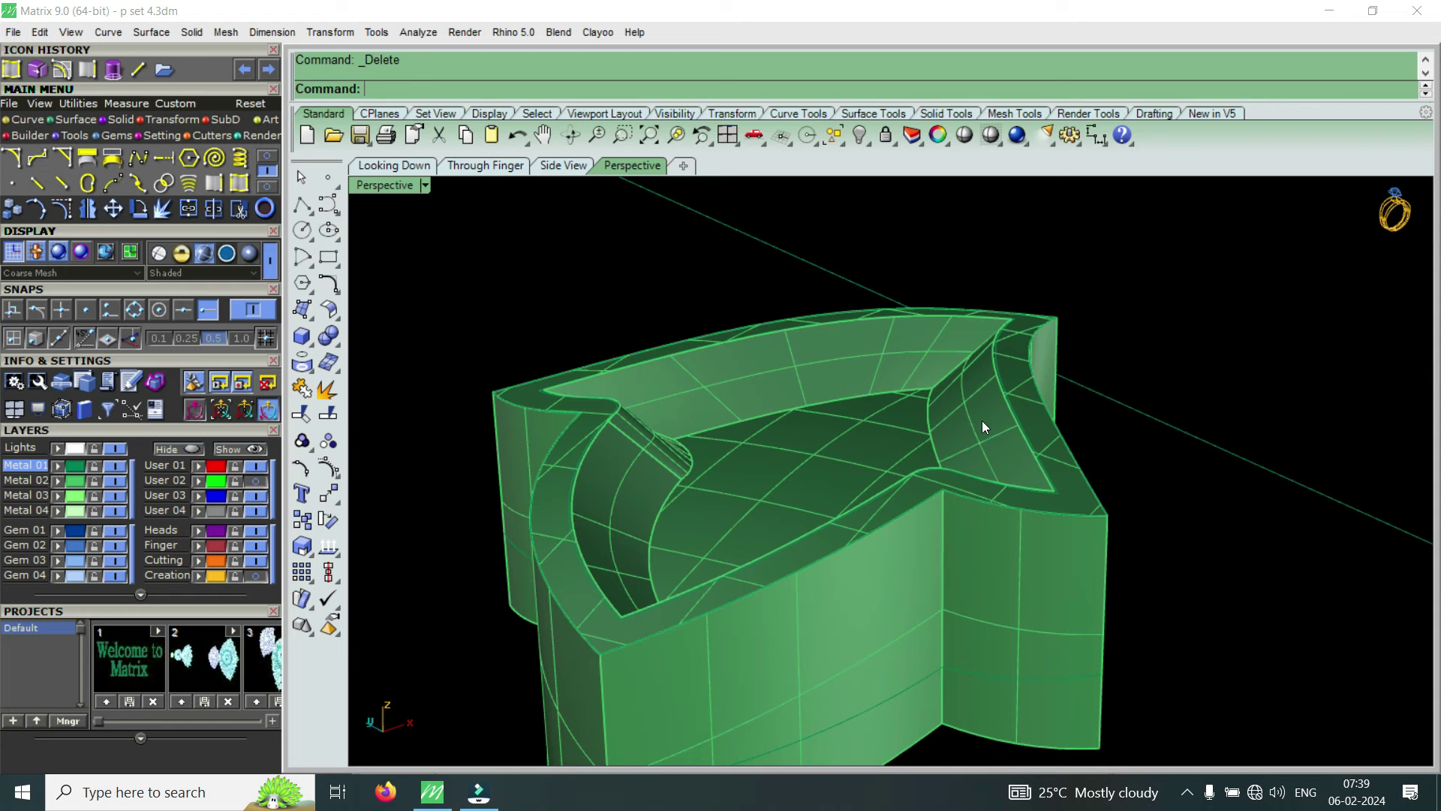
mouse_move(986, 417)
right_mouse_down()
mouse_move(843, 538)
mouse_move(950, 470)
mouse_move(920, 496)
mouse_move(910, 486)
right_mouse_up()
scroll(908, 484, "up", 3)
left_click(909, 488)
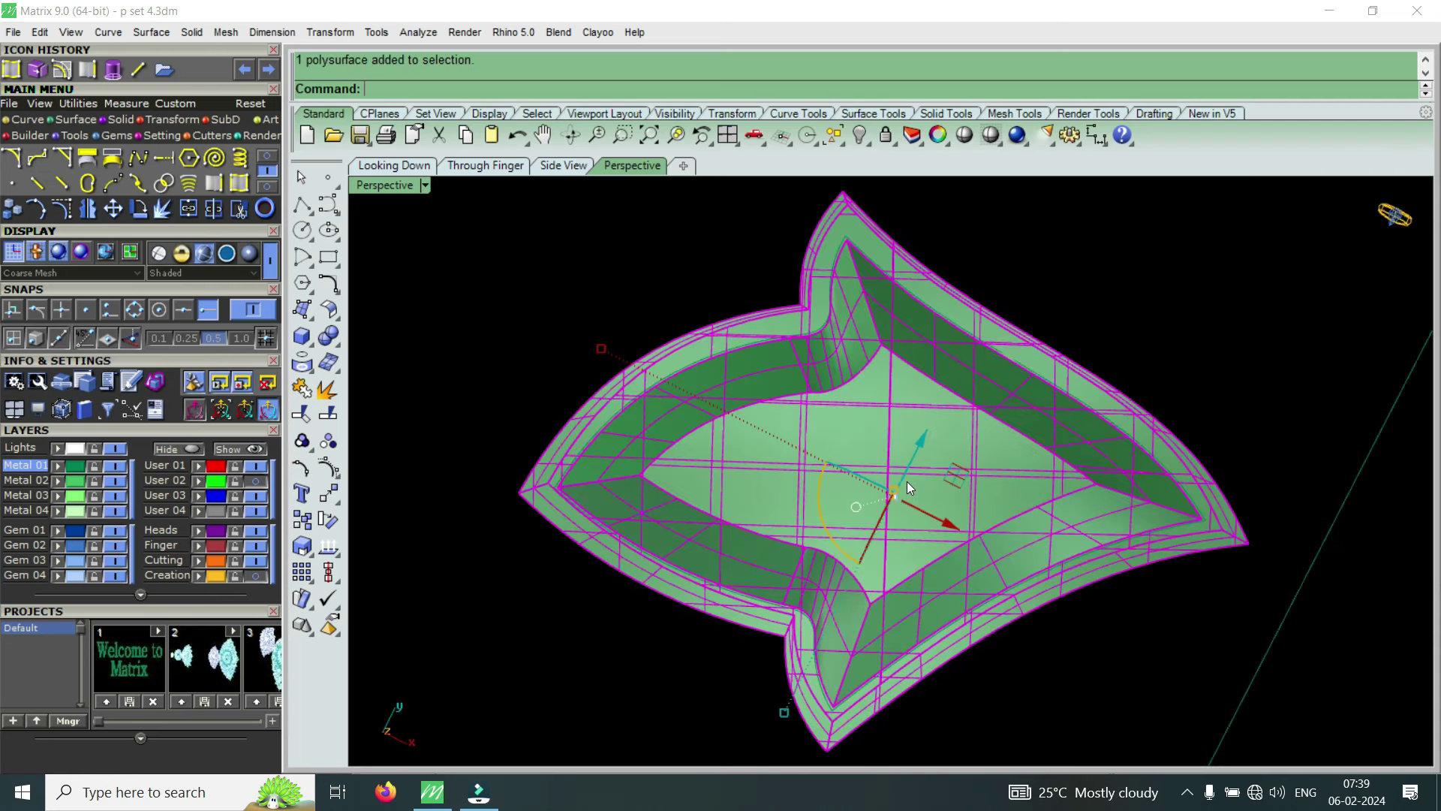
Start Gem on Surface on the shell and set the gem scale to 1.6 mm
right_click(907, 483)
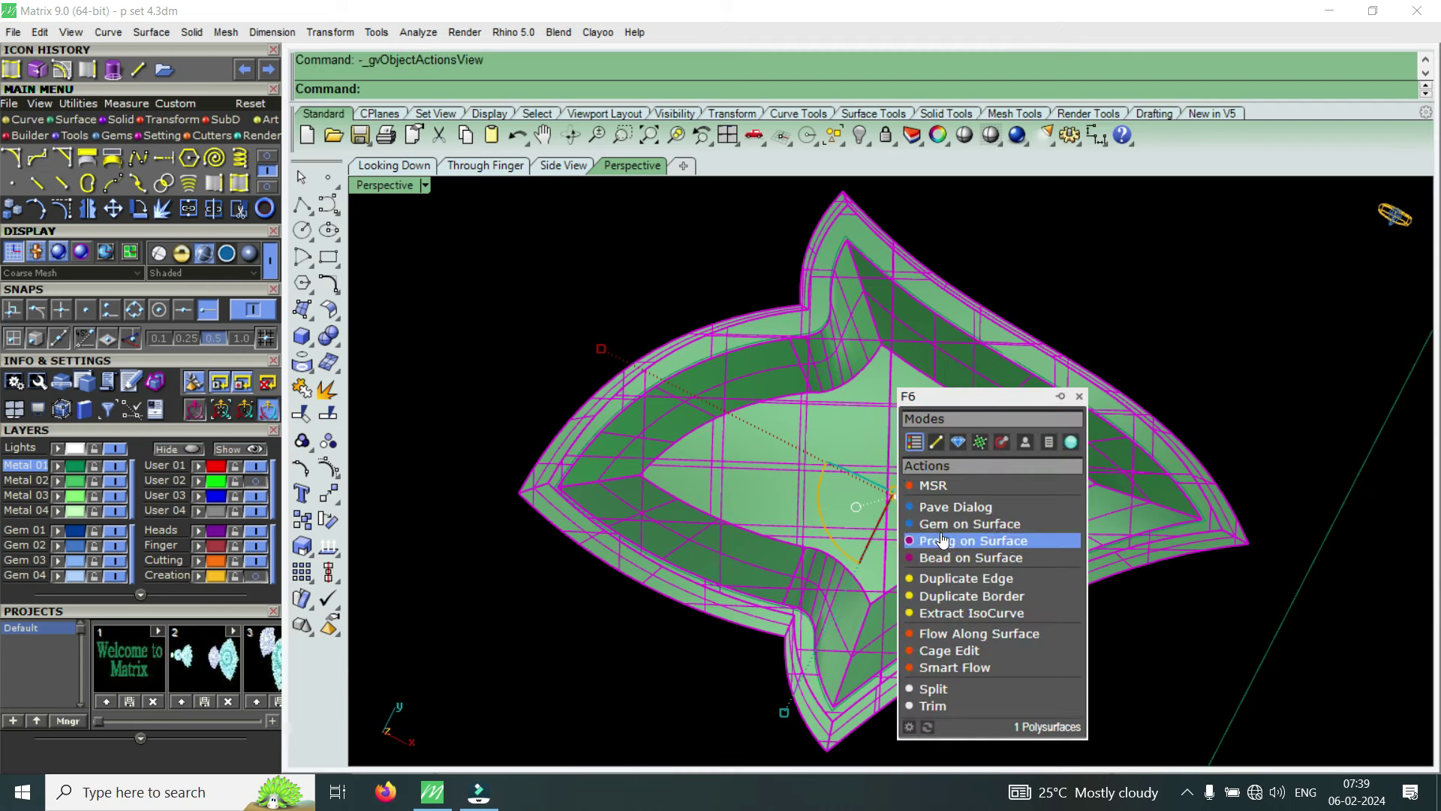
left_click(952, 532)
scroll(884, 492, "up", 3)
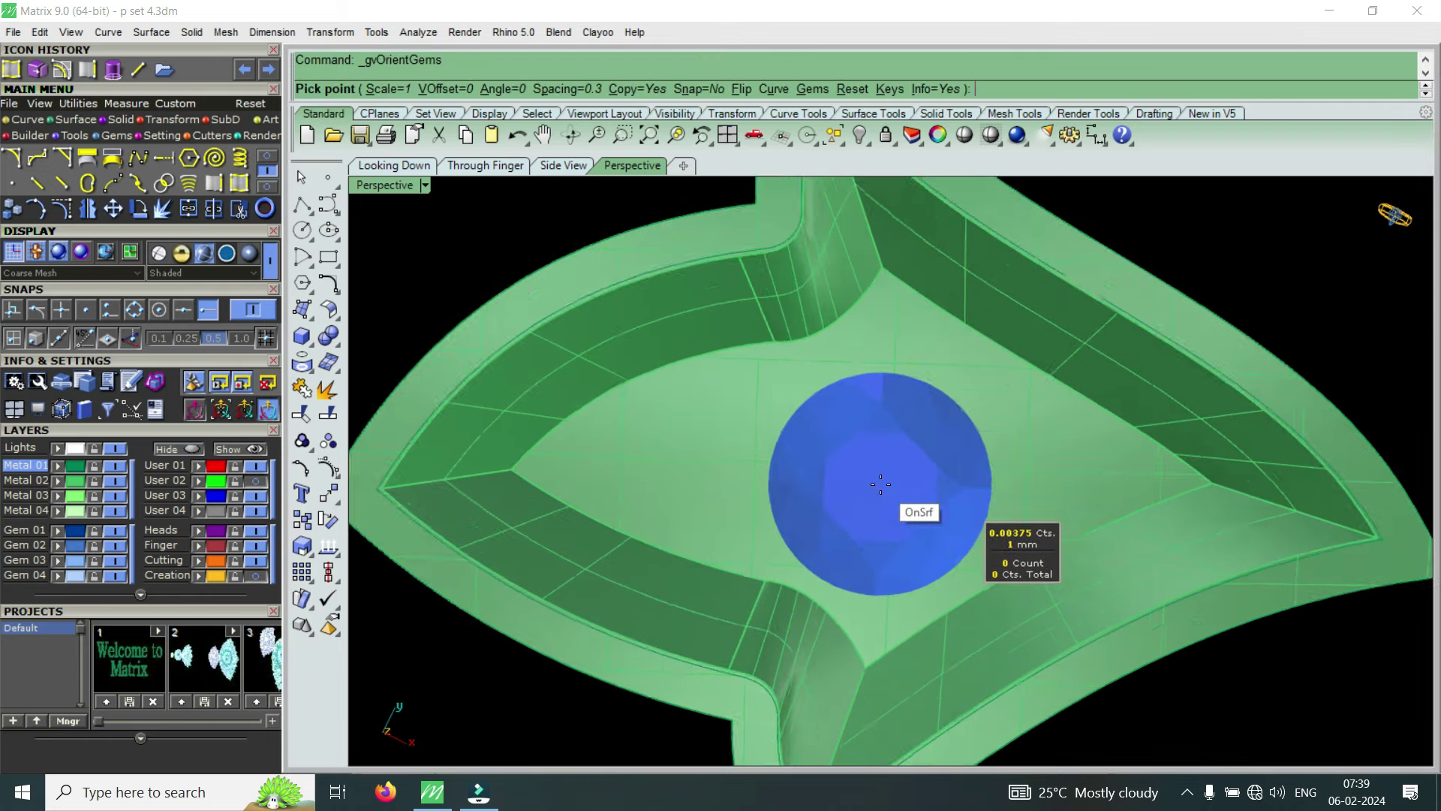
scroll(880, 483, "up", 2)
scroll(893, 483, "down", 2)
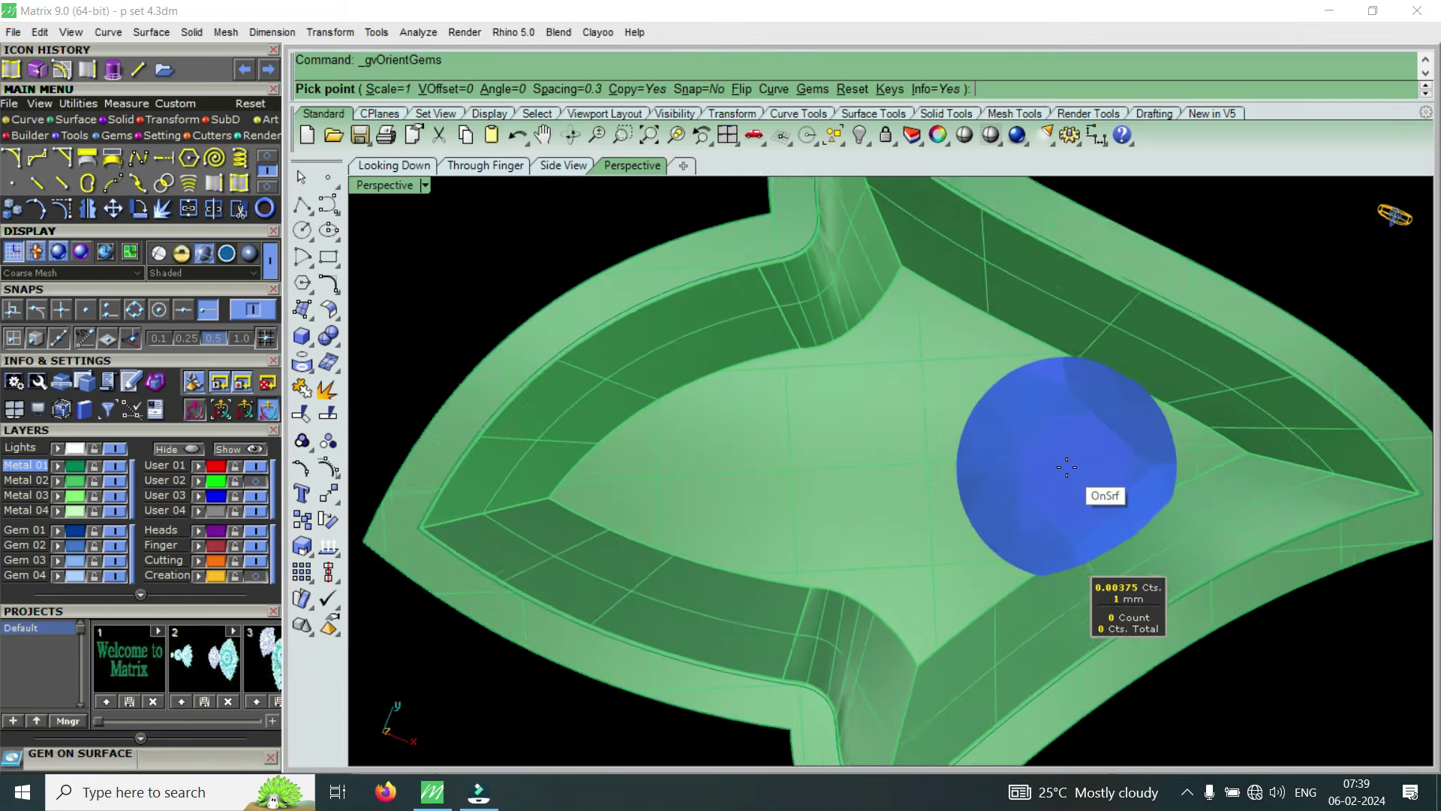
scroll(970, 469, "up", 2)
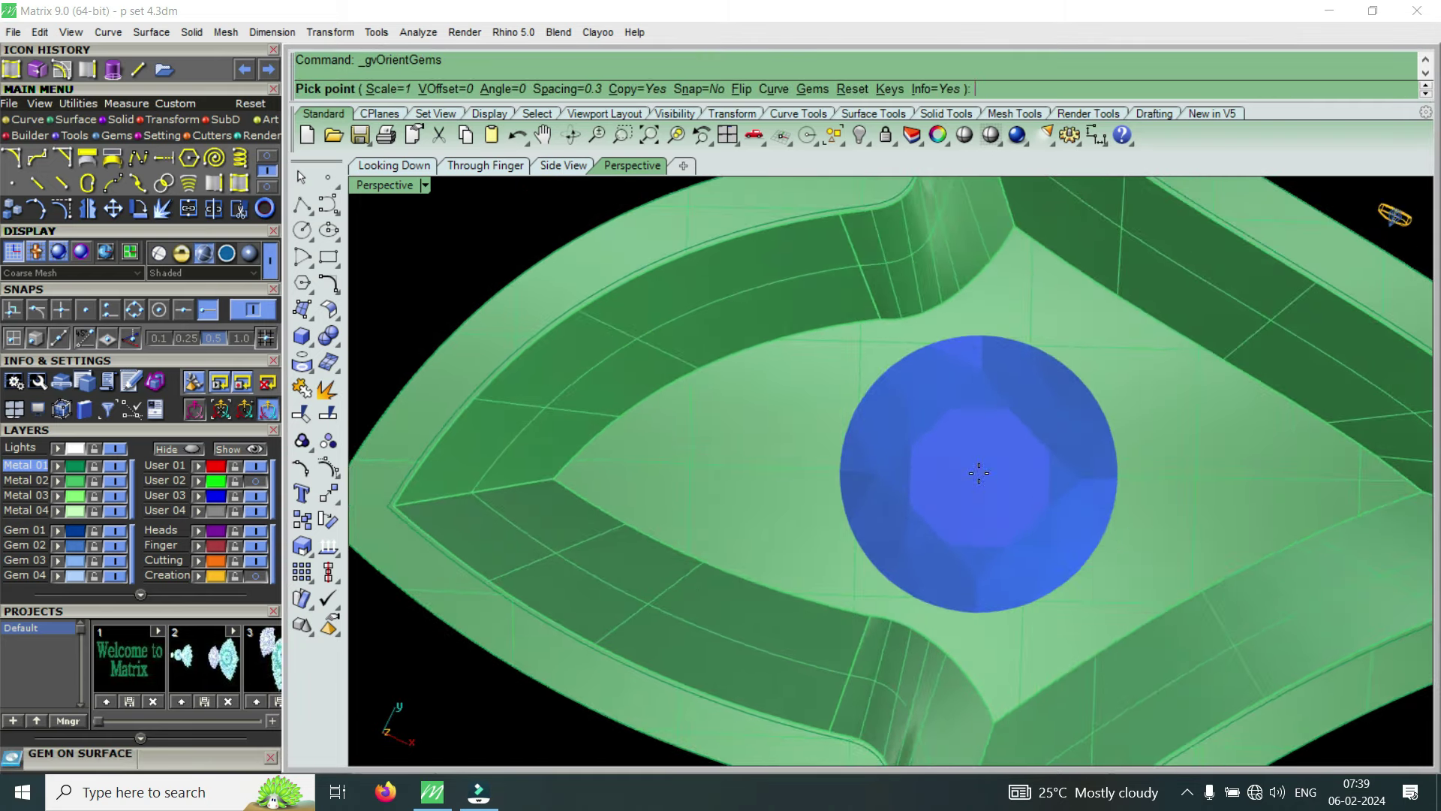
key("Up")
key("Up")
key("Up")
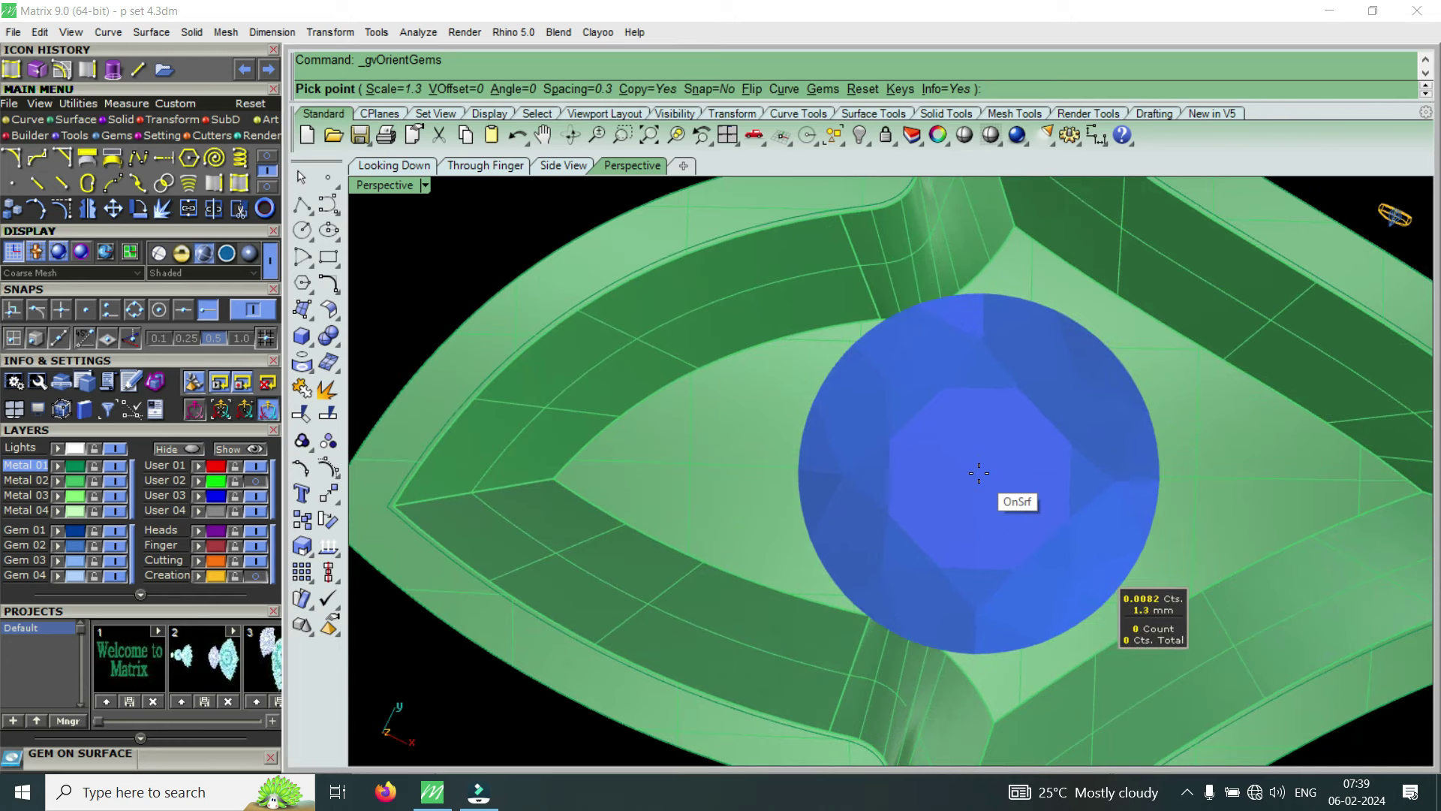
key("Down")
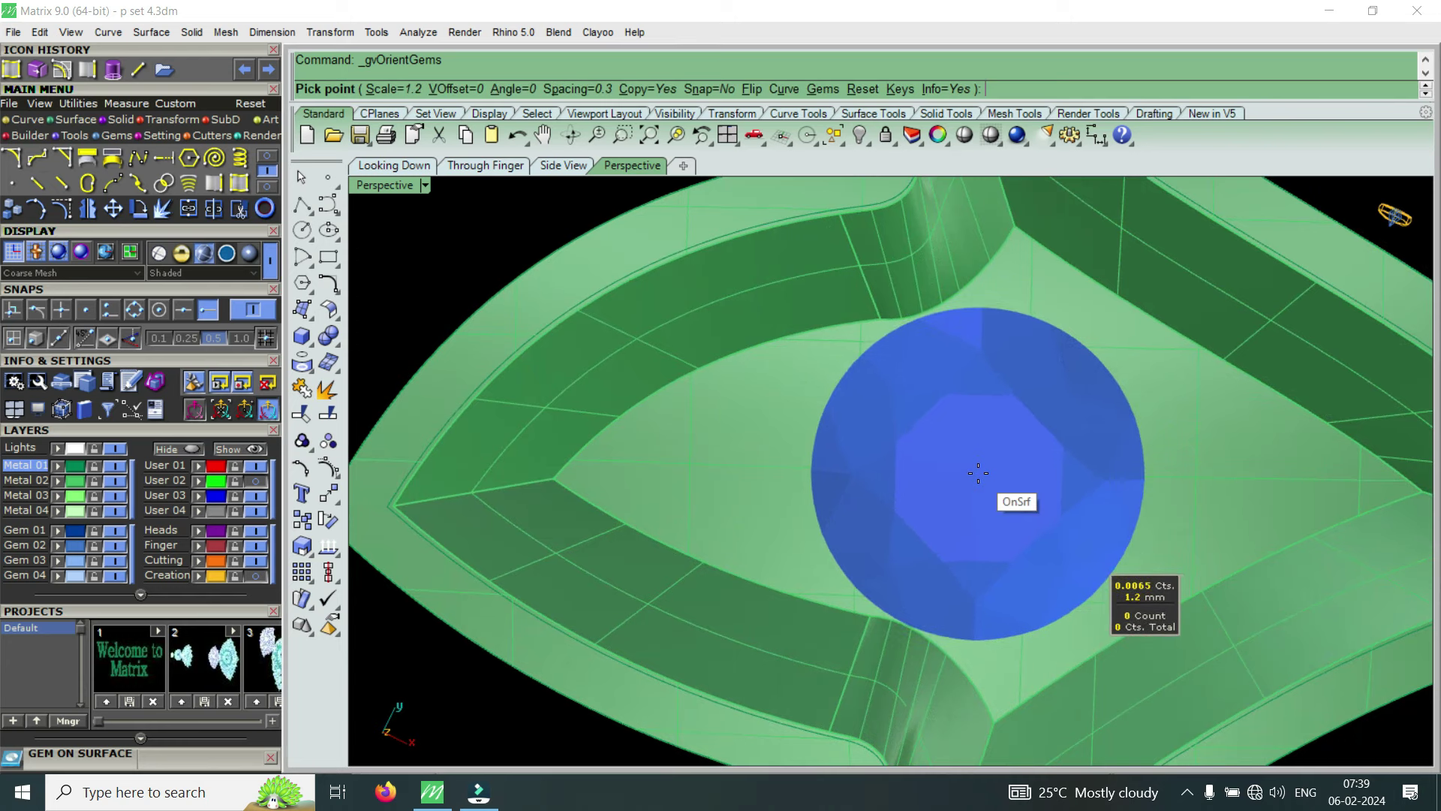
key("Up")
key("Up")
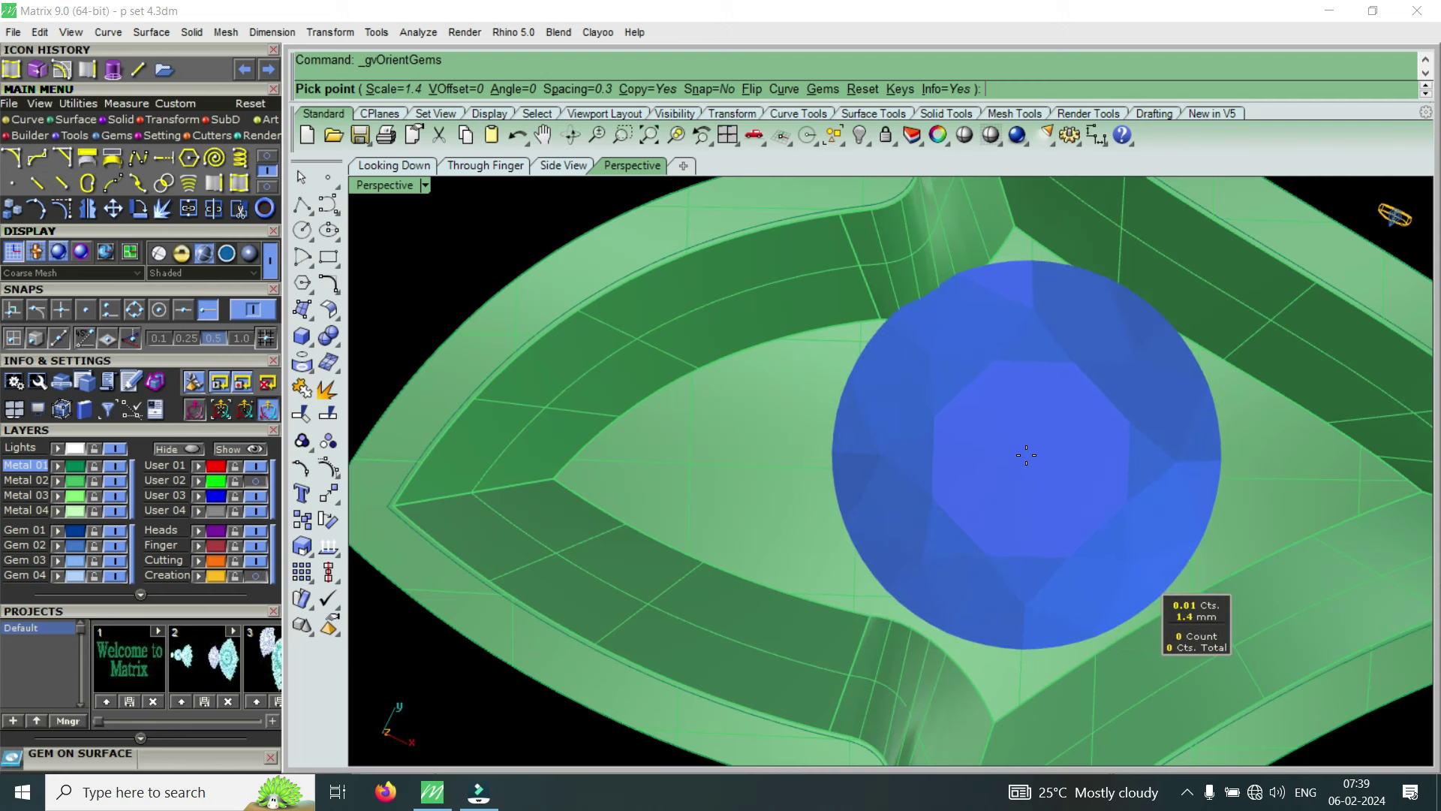
key("Up")
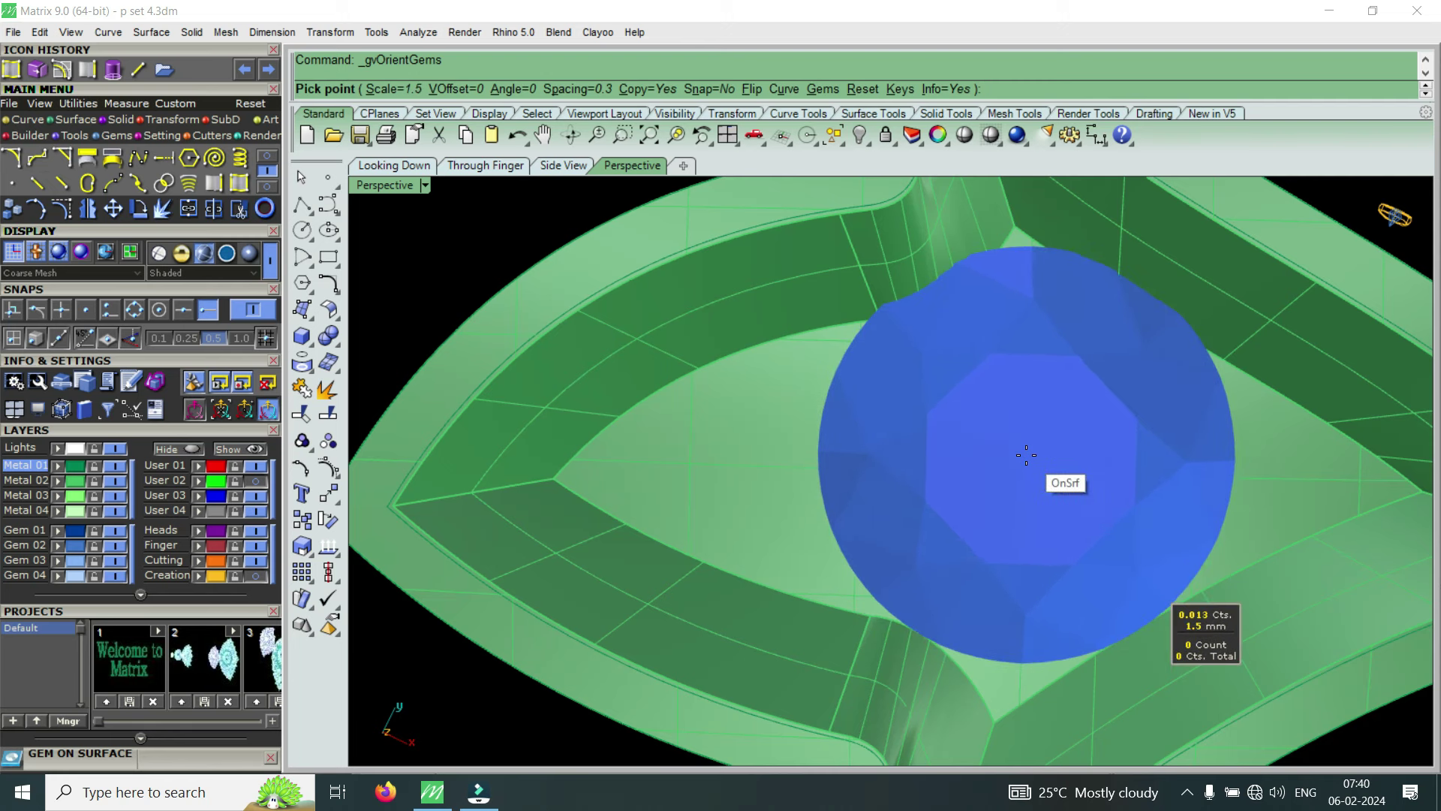
key("Up")
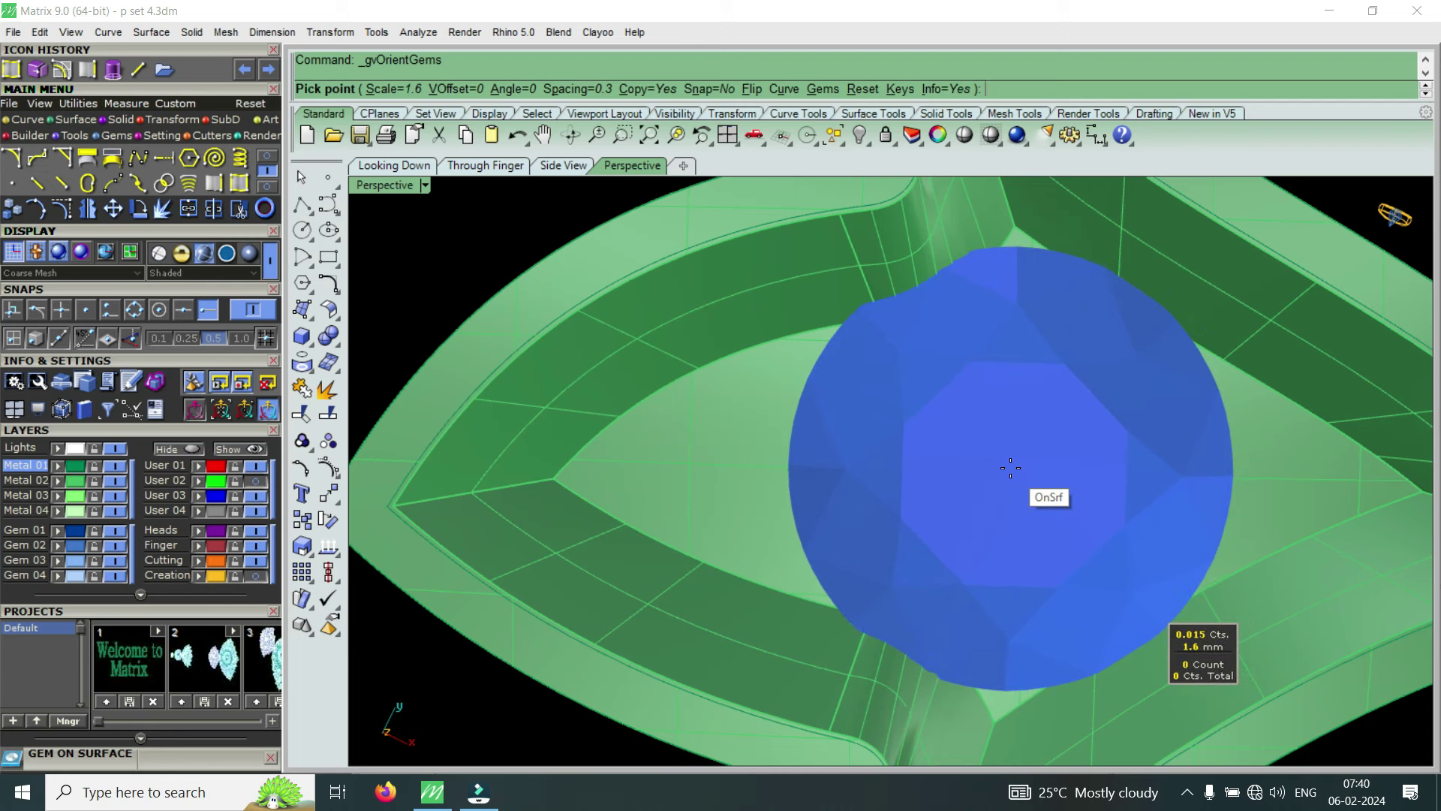
Place the 1.6 mm gem at the recess centre and finish placing gems
left_click(1011, 471)
right_click(1010, 468)
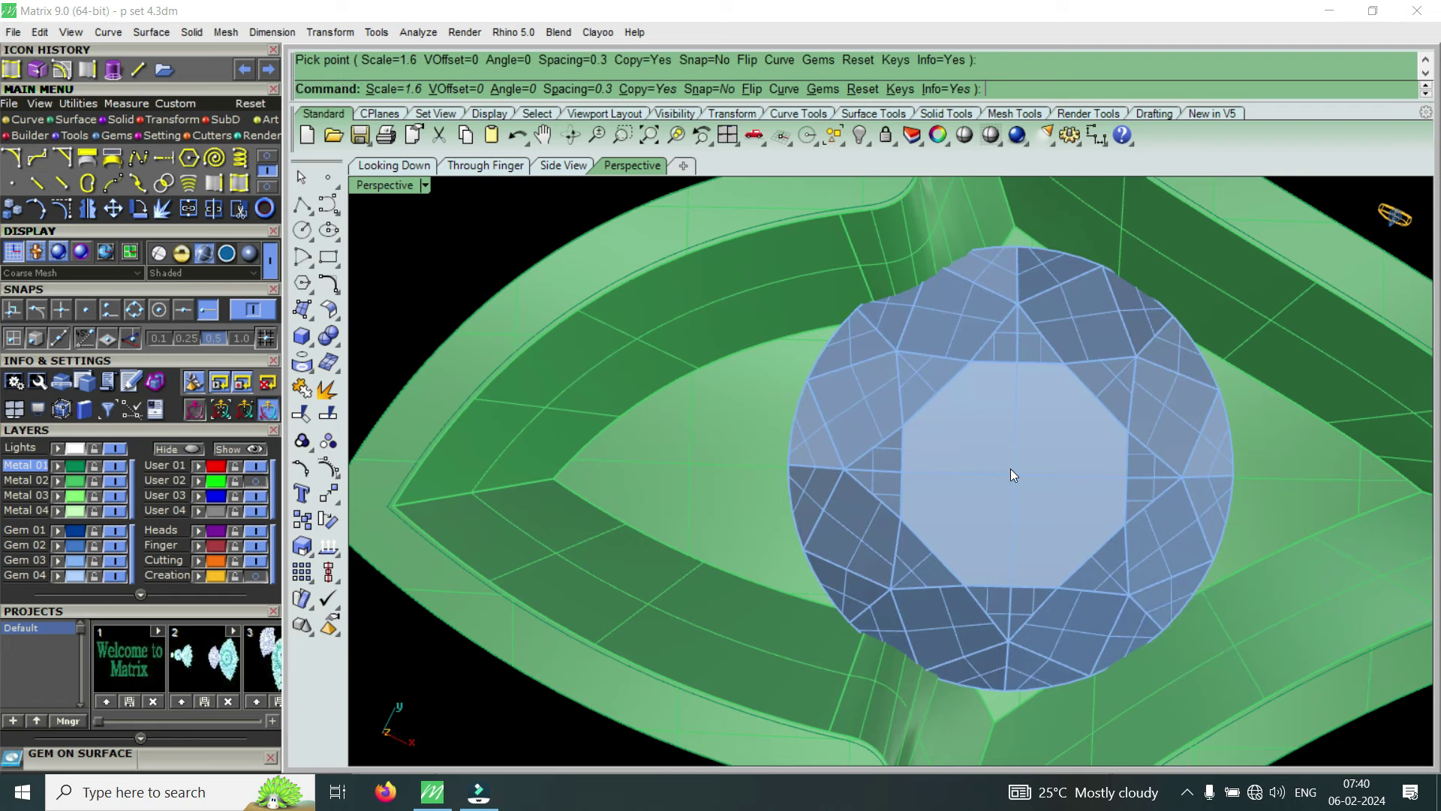
scroll(1010, 488, "down", 5)
mouse_move(1005, 516)
right_mouse_down()
mouse_move(1036, 450)
mouse_move(983, 440)
right_mouse_up()
scroll(1038, 439, "up", 5)
Select the 1.6 mm gem and bring up its actions with F6
left_click(1039, 443)
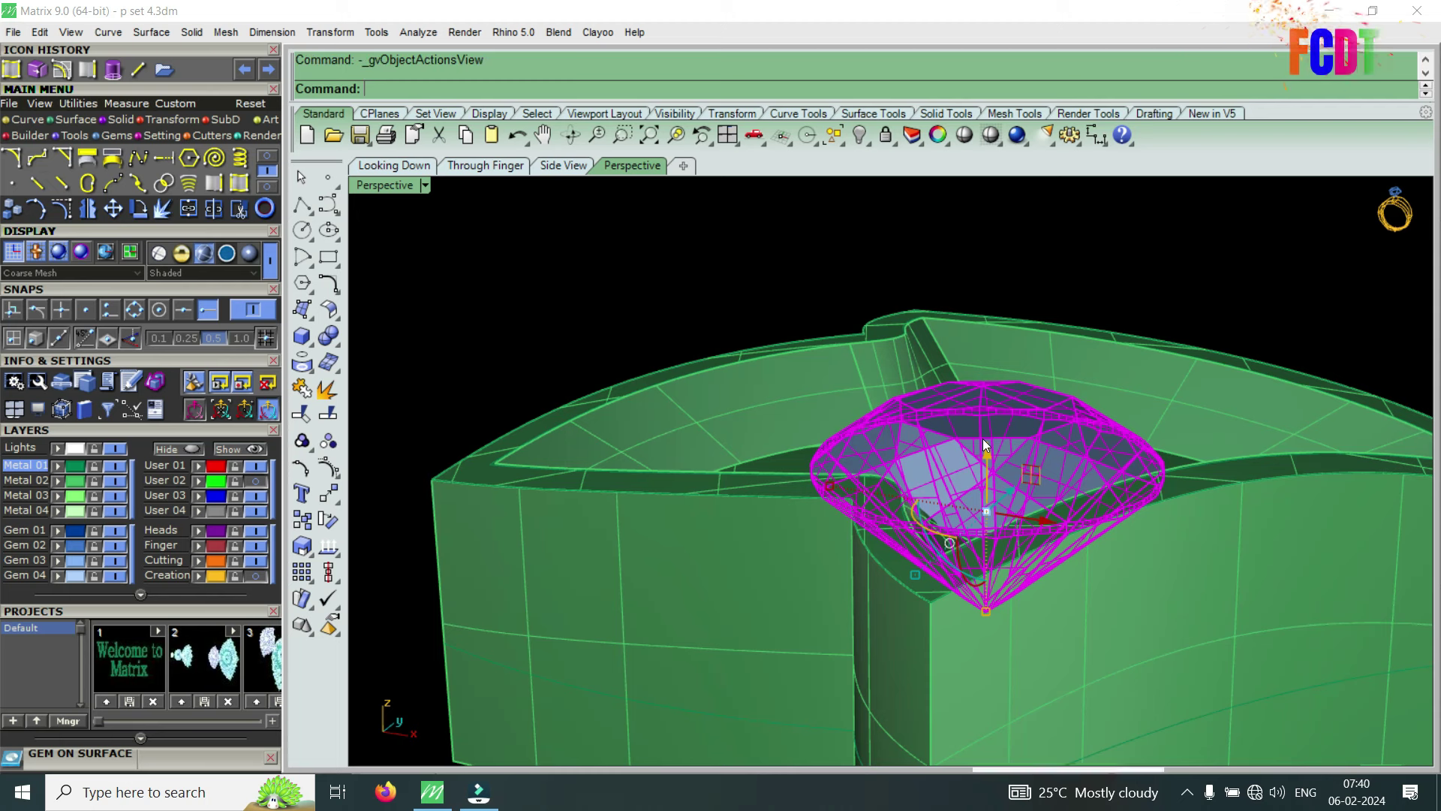
key("F6")
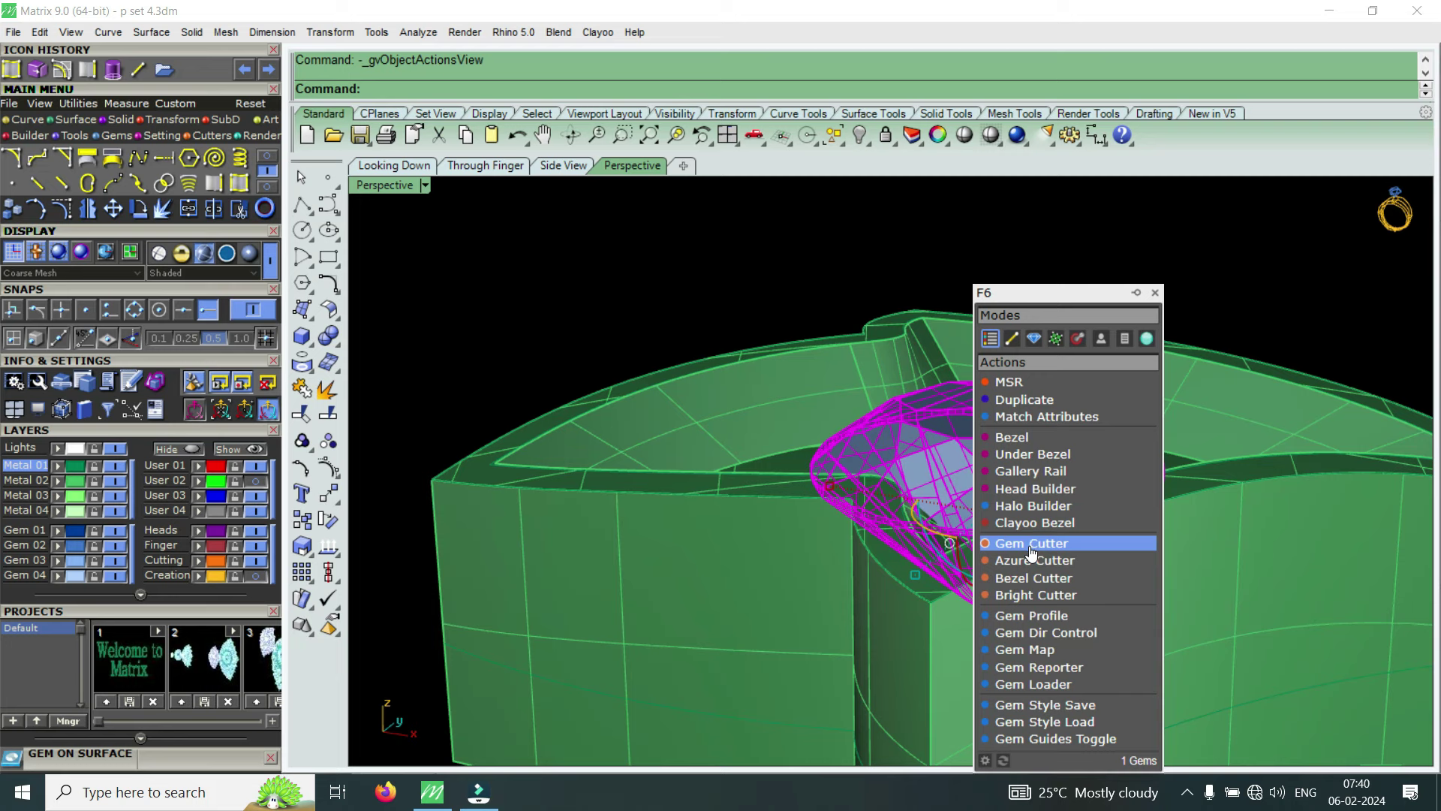
Create a gem cutter beneath the 1.6 mm gem
left_click(1030, 545)
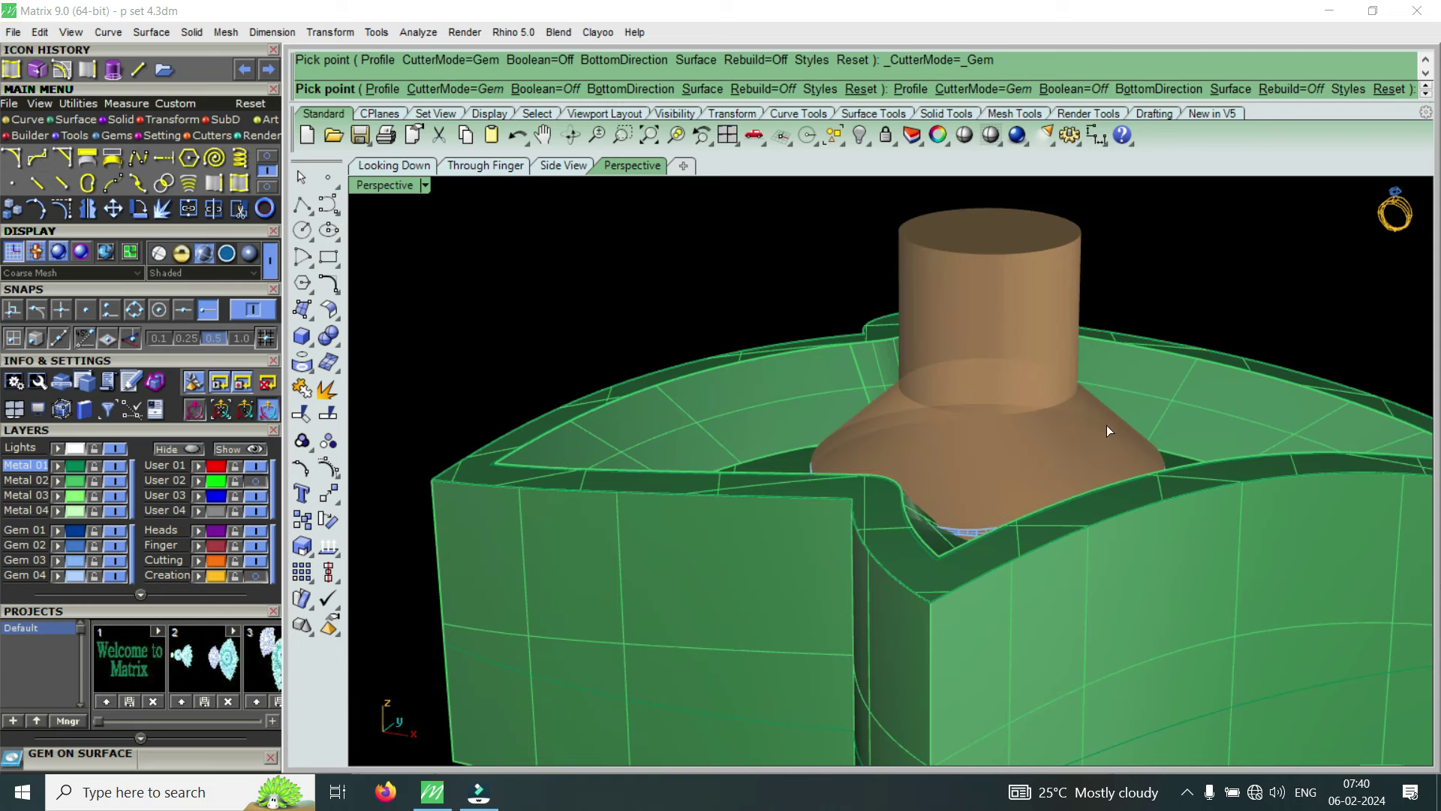
scroll(1115, 413, "down", 4)
scroll(1068, 534, "up", 5)
mouse_move(1068, 535)
right_mouse_down()
mouse_move(1045, 325)
mouse_move(1048, 401)
right_mouse_up()
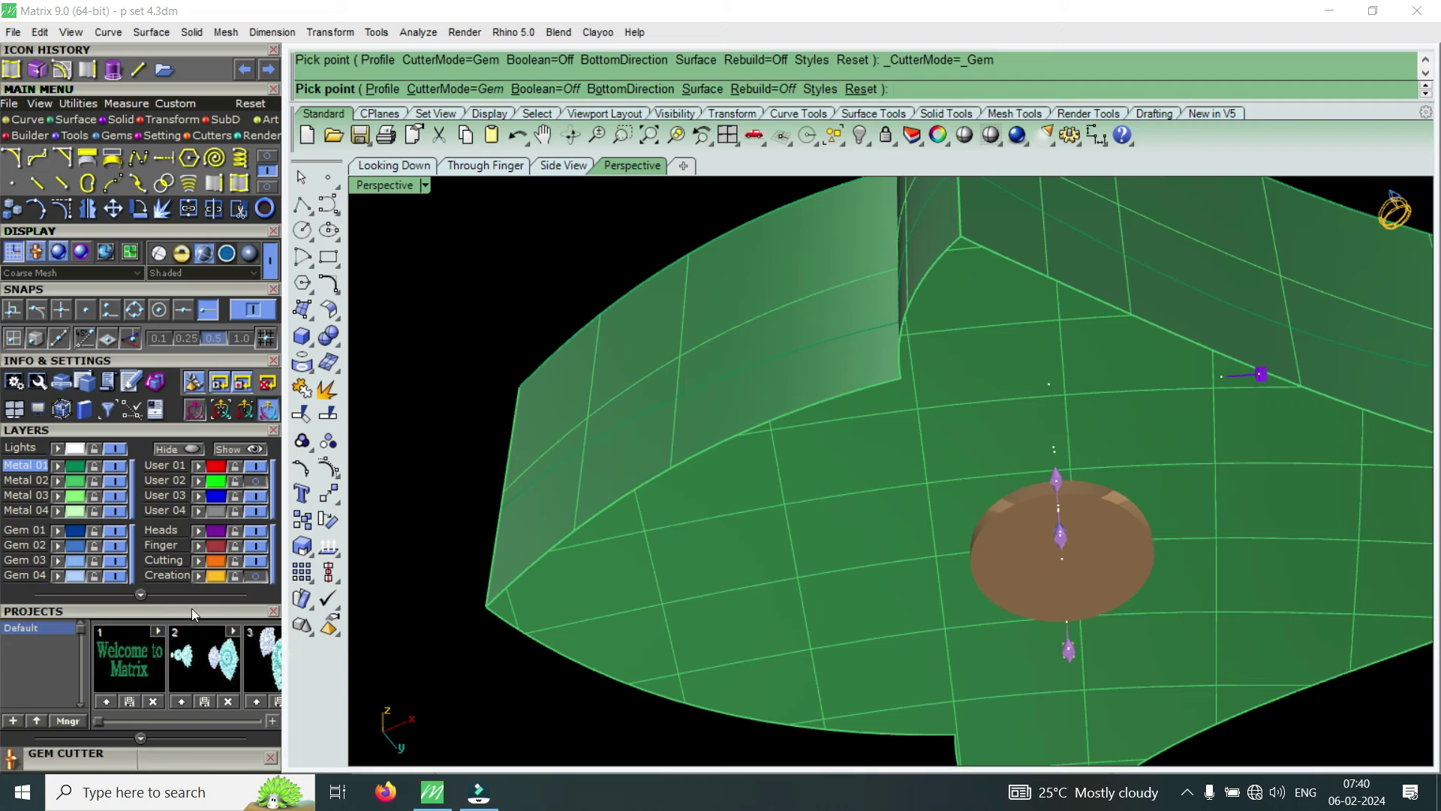
left_click_drag(195, 611, 231, 309)
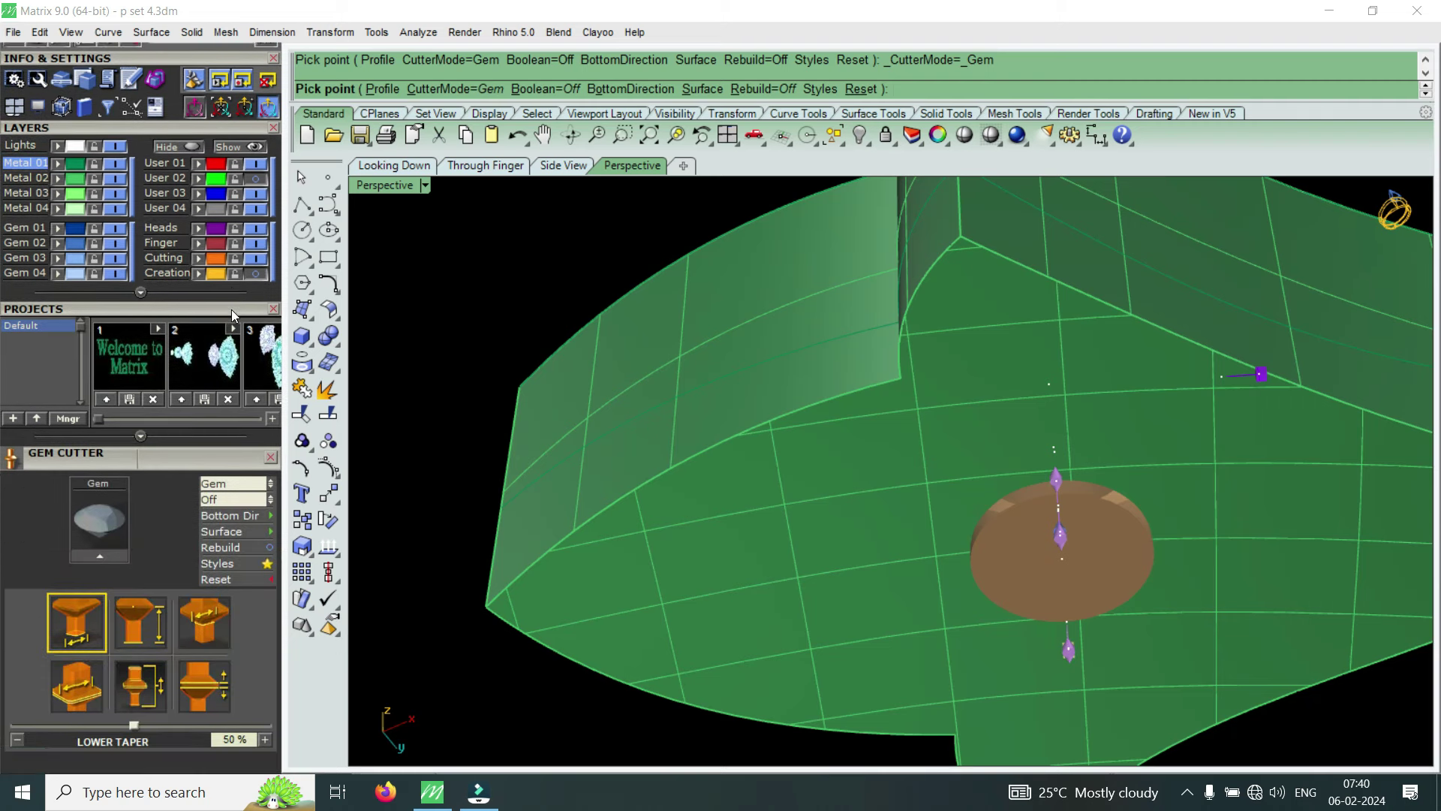
Widen the cutter's girdle width to 16.7%
left_click(210, 678)
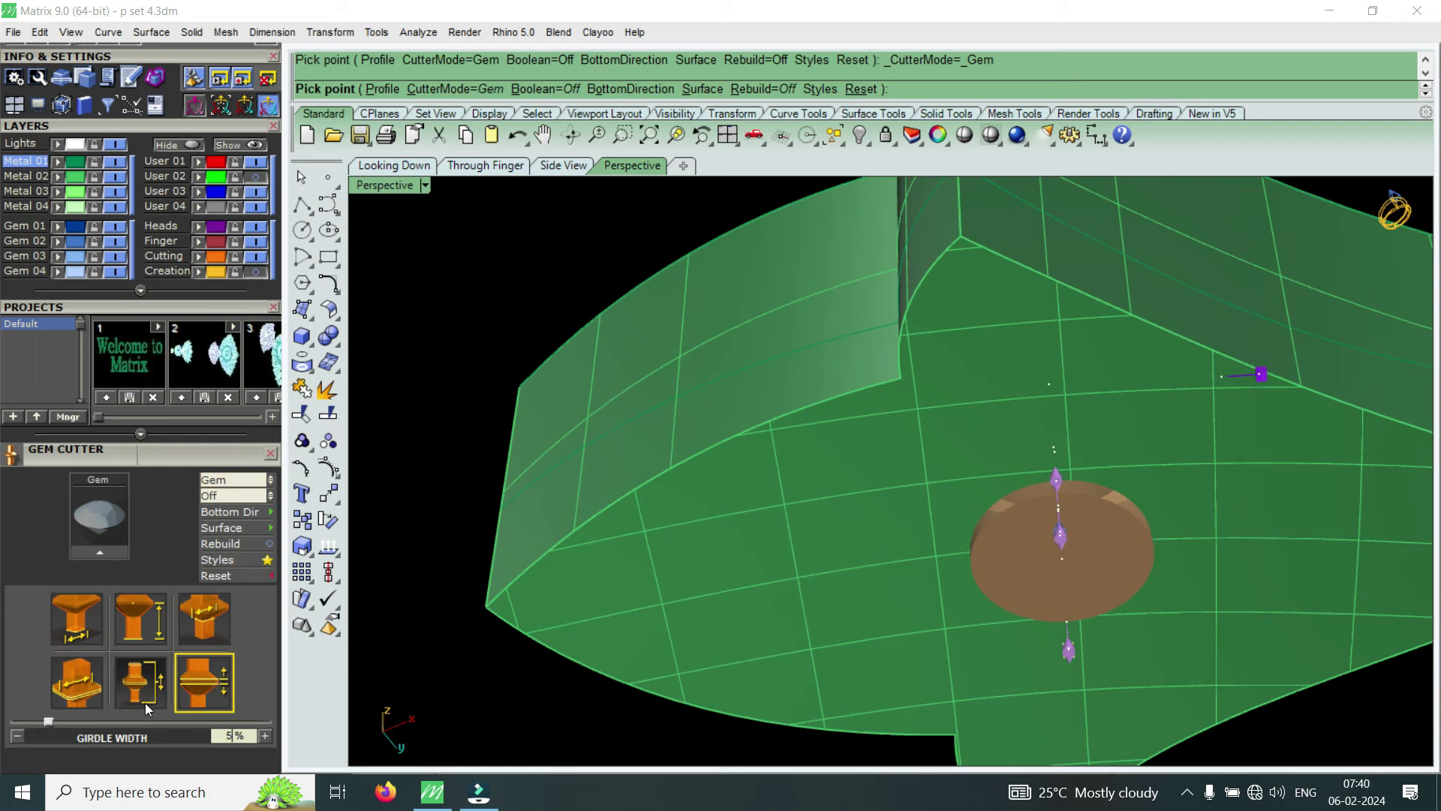
mouse_move(47, 721)
left_mouse_down()
mouse_move(170, 715)
mouse_move(155, 715)
left_mouse_up()
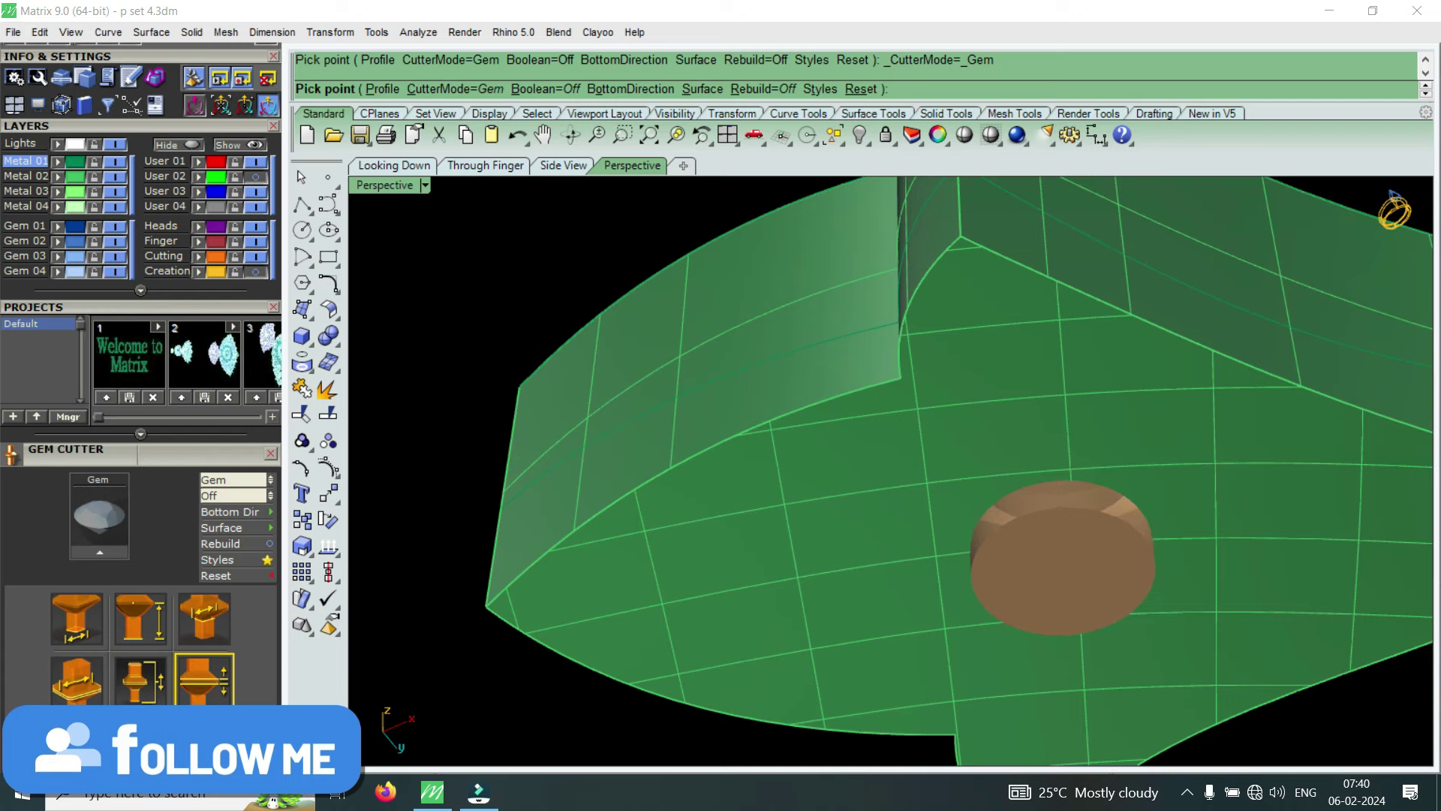
scroll(1000, 491, "down", 3)
right_click_drag(999, 492, 1029, 489)
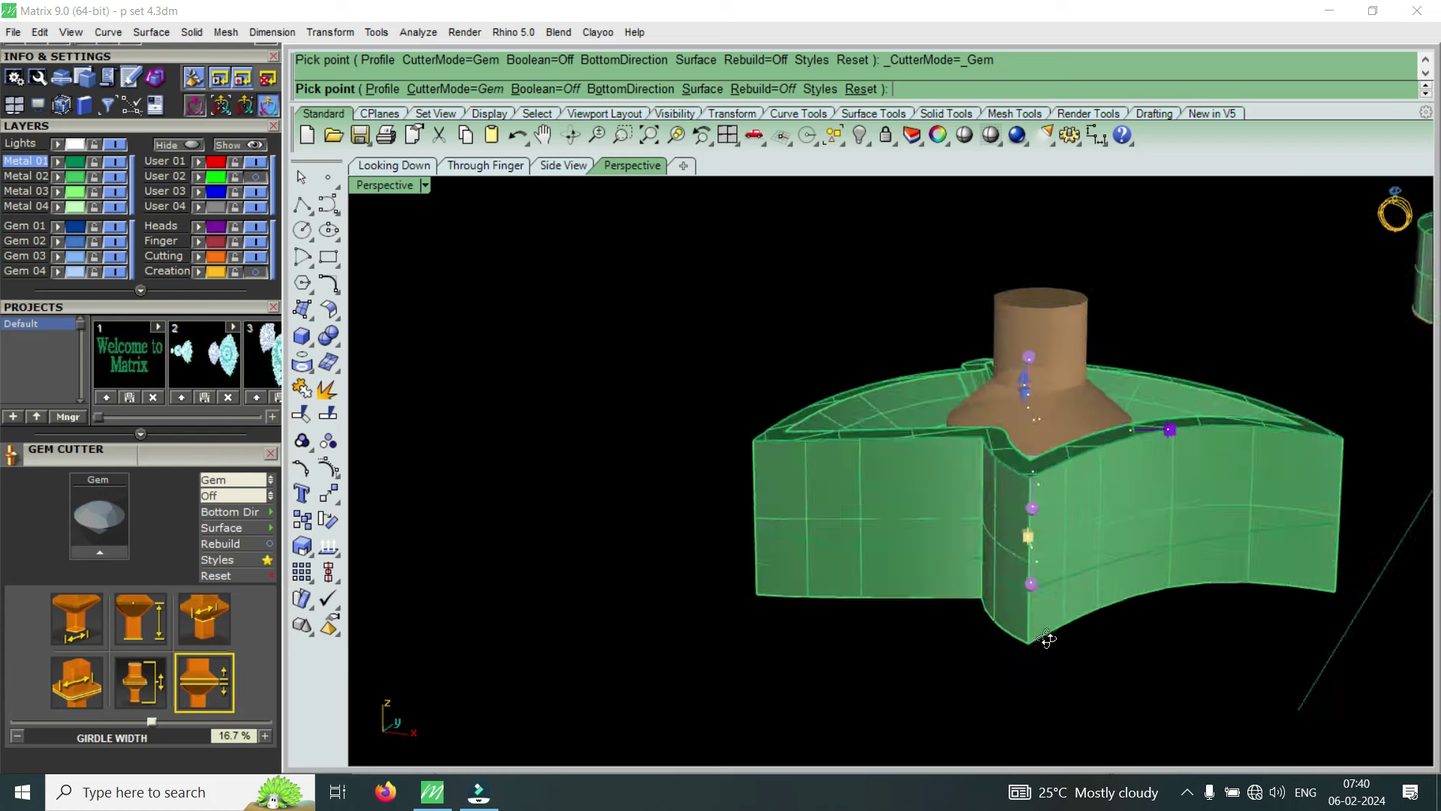
scroll(1029, 489, "up", 3)
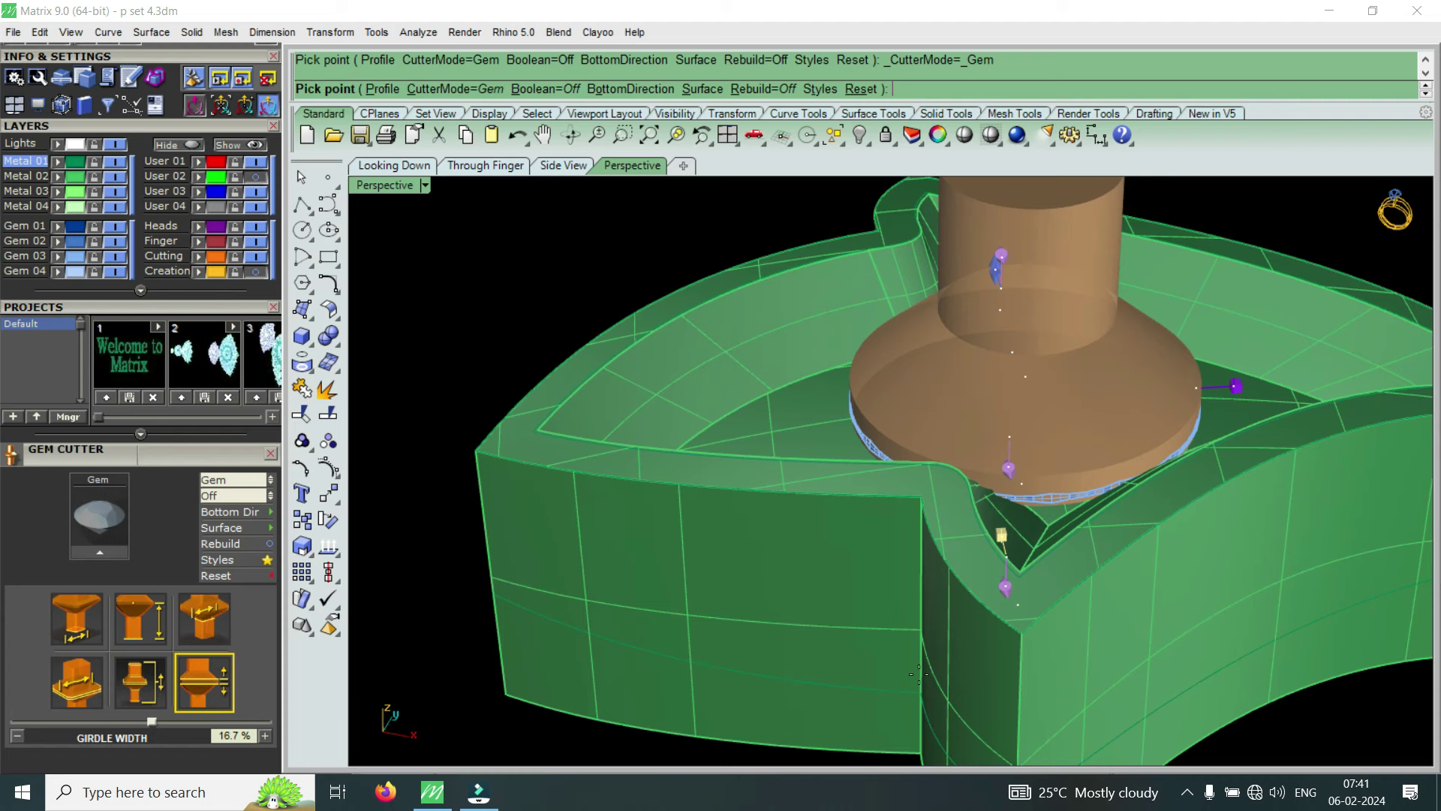
scroll(1195, 405, "up", 3)
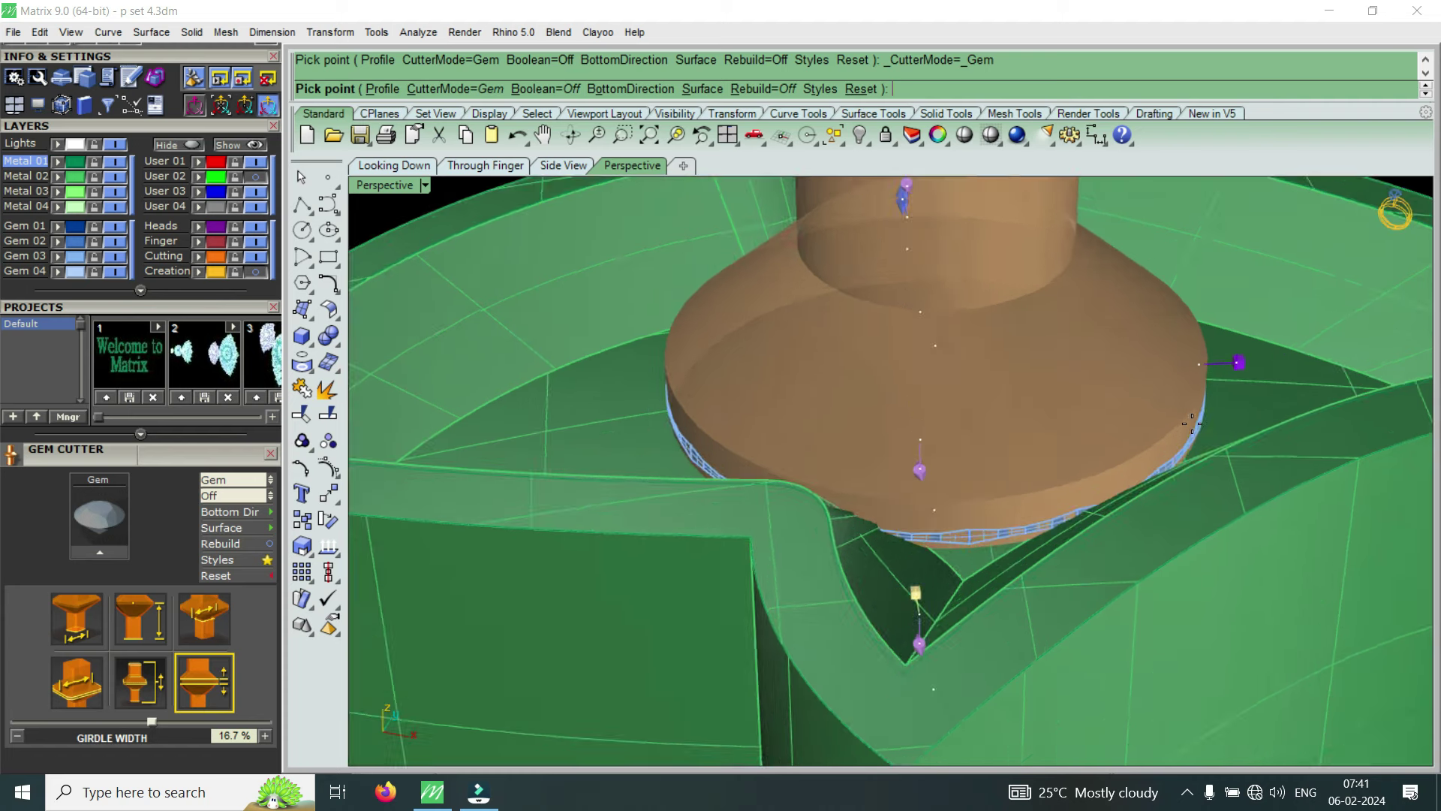
scroll(1194, 441, "up", 3)
scroll(1213, 417, "down", 5)
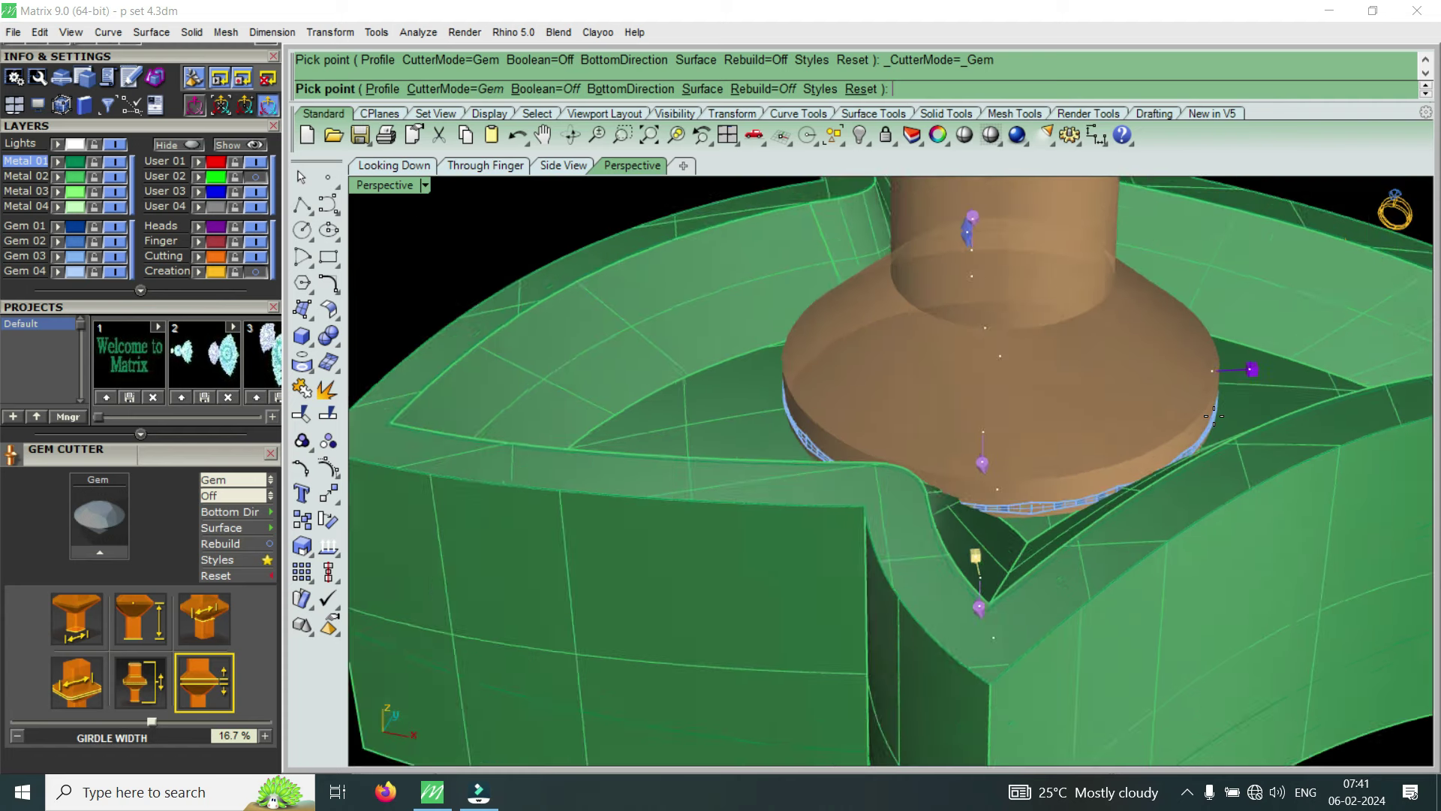
scroll(908, 470, "down", 1)
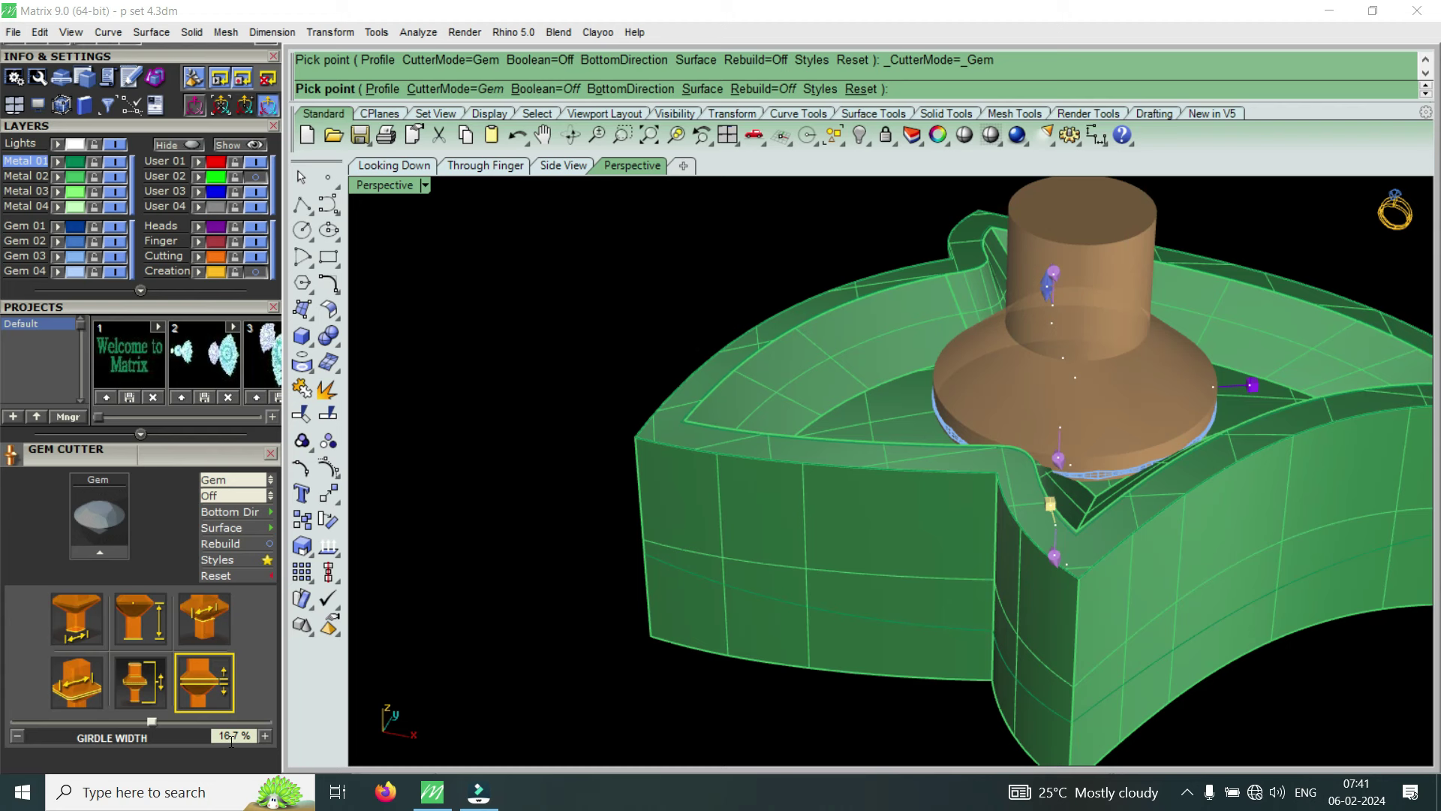
Finish the gem cutter, select it, and change the Gem 03 layer's display state
right_click(1016, 513)
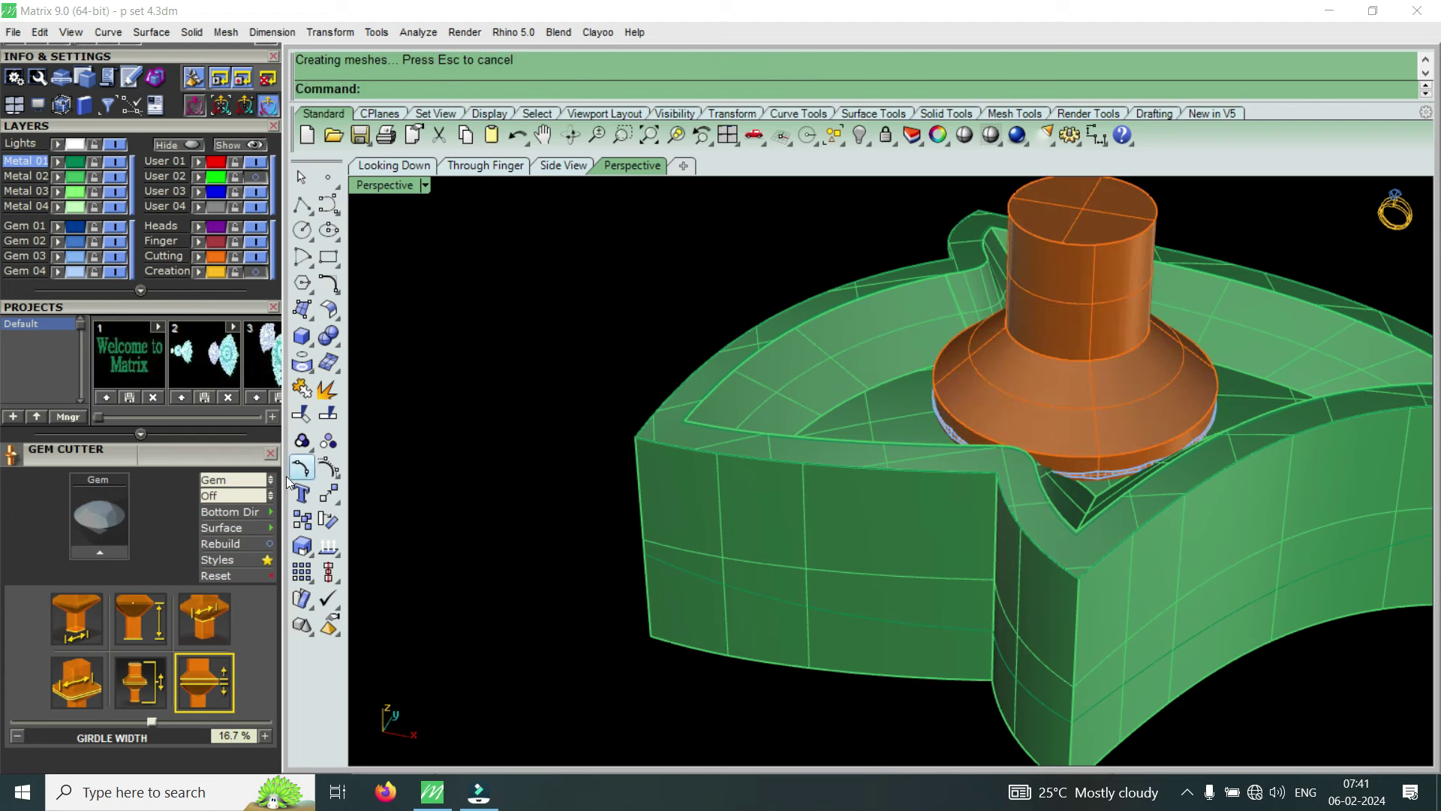
left_click_drag(228, 464, 187, 774)
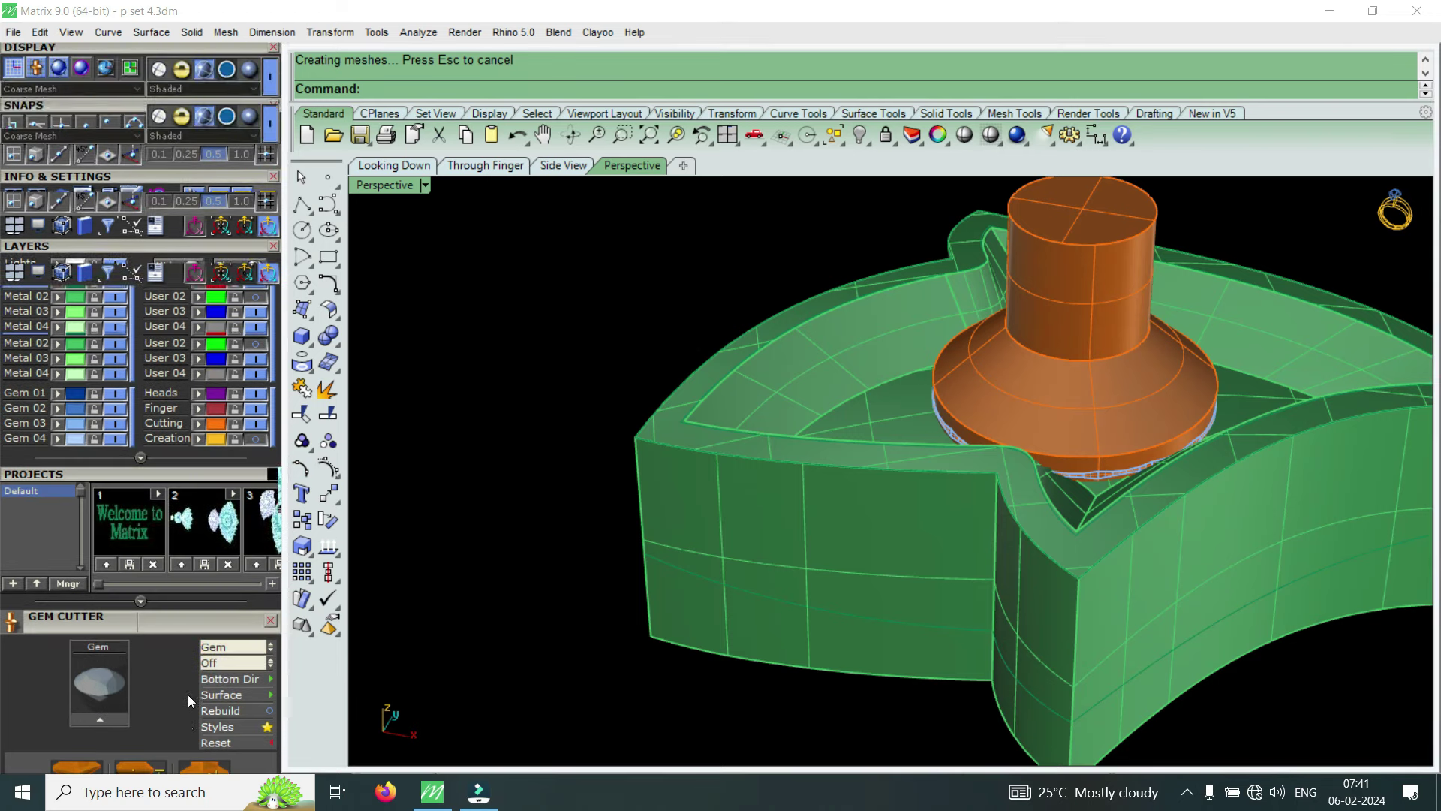
left_click(1107, 376)
right_click_drag(1117, 384, 1096, 450)
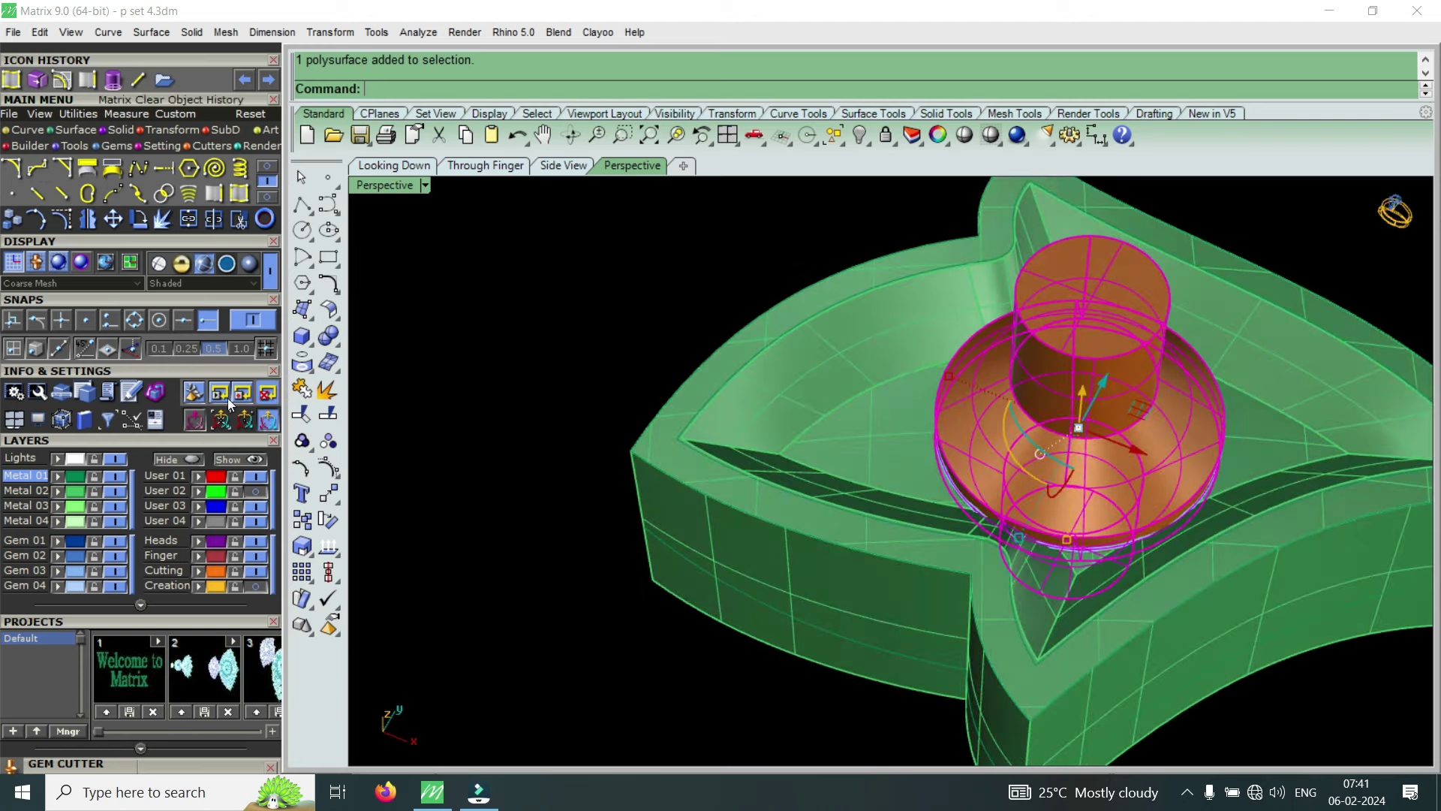
left_click(112, 574)
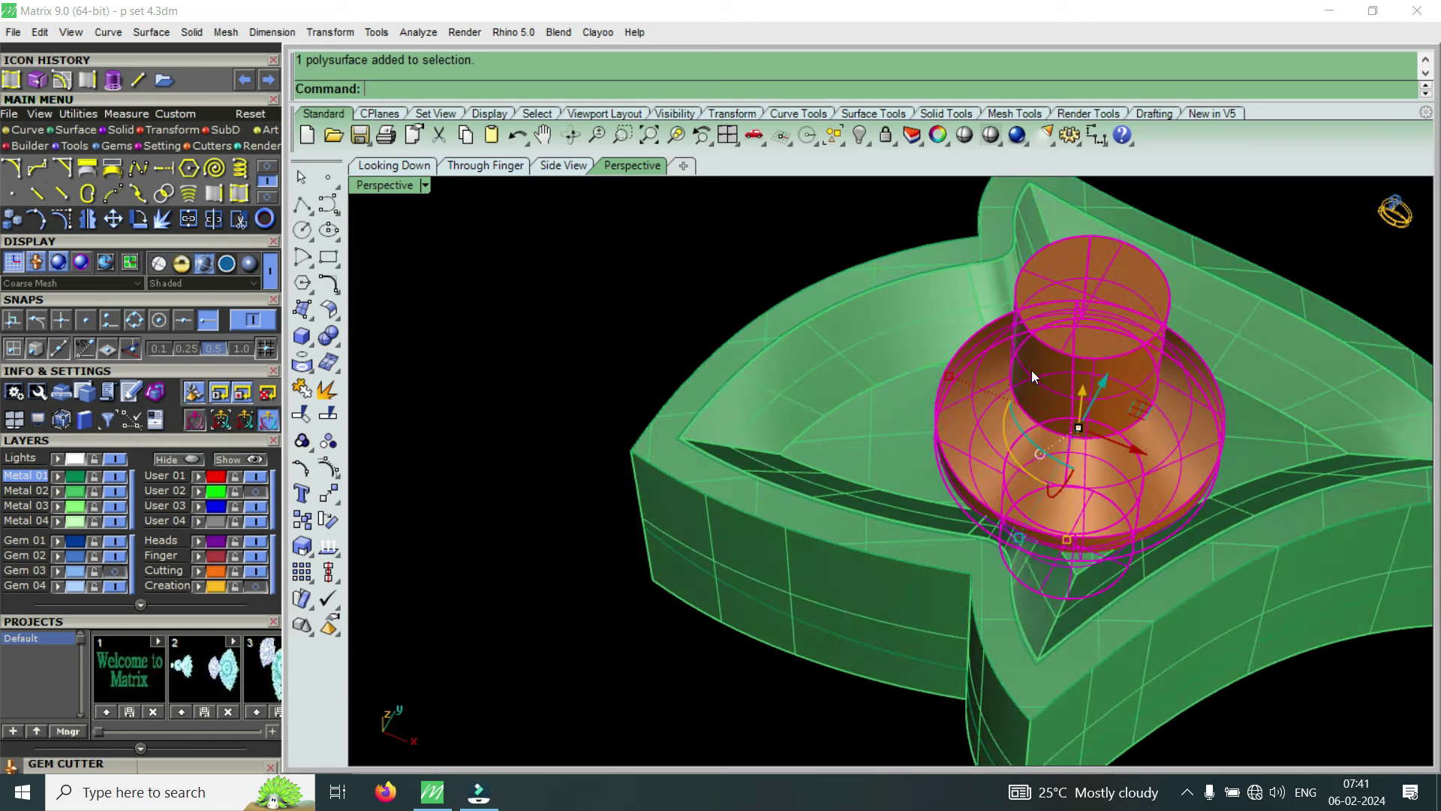
Lower the cutter down through the centre of the ring
right_click_drag(1031, 371, 1078, 285)
left_click_drag(1056, 315, 1031, 347)
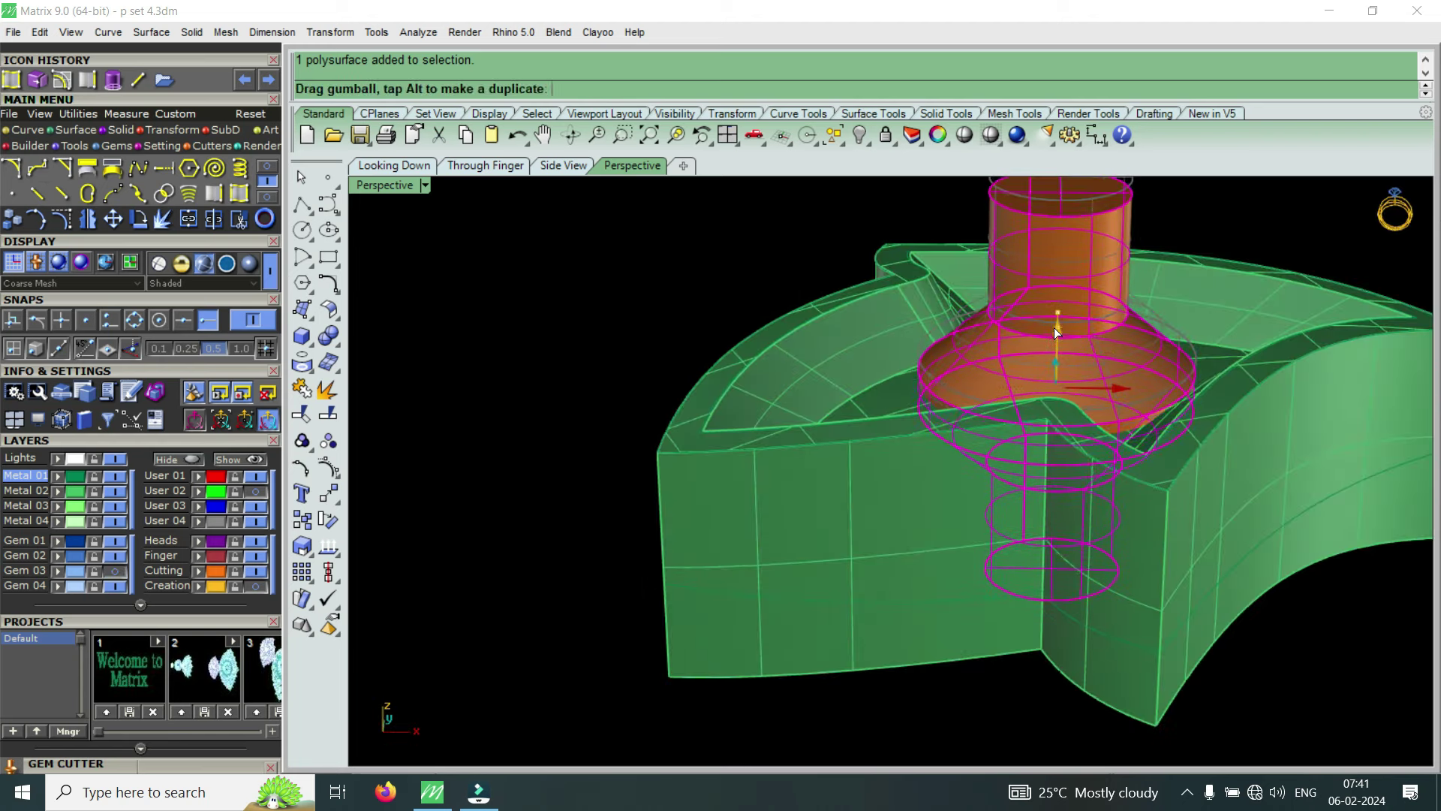
mouse_move(1030, 347)
right_mouse_down()
mouse_move(1073, 366)
mouse_move(1084, 323)
right_mouse_up()
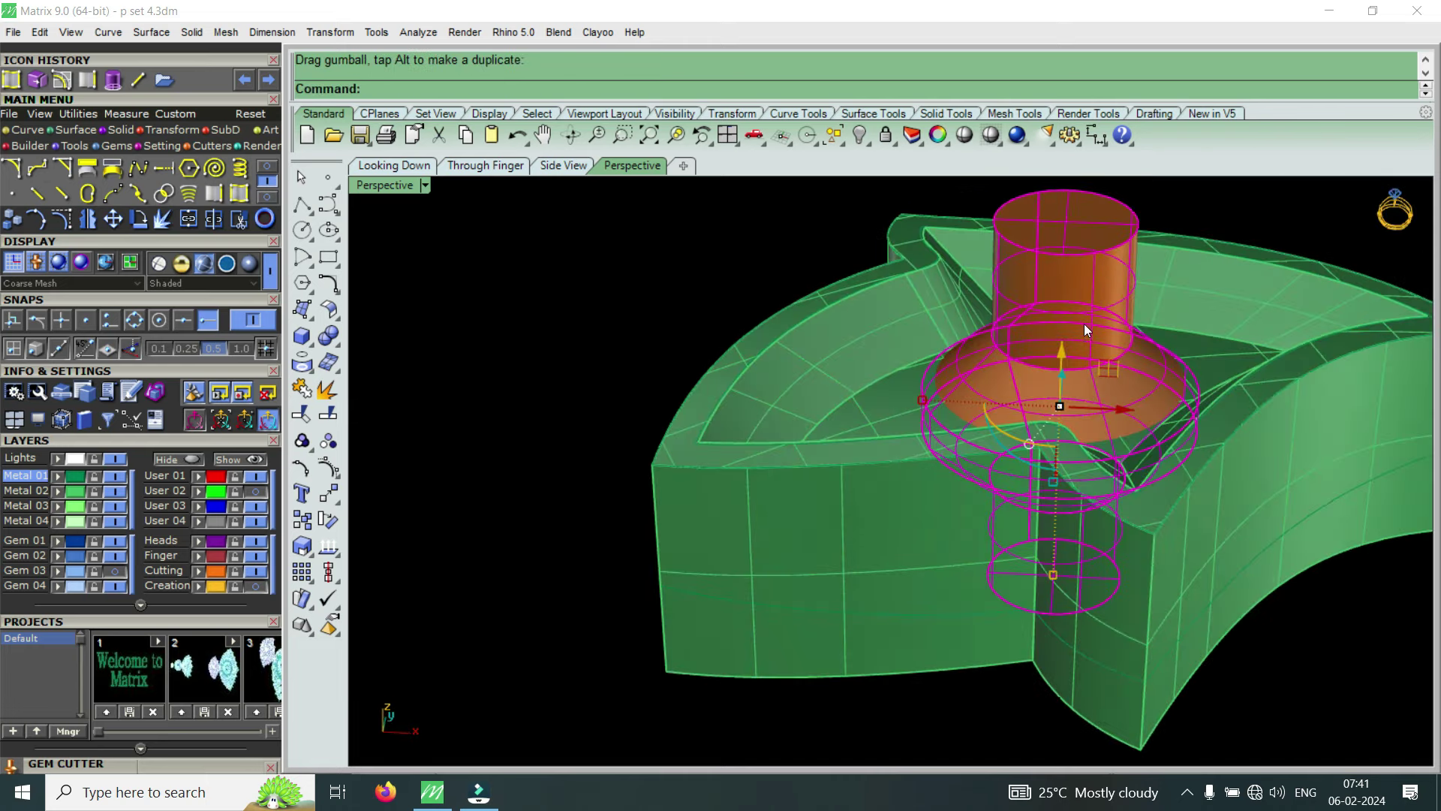
left_click_drag(1059, 345, 1078, 349)
mouse_move(1078, 350)
right_mouse_down()
mouse_move(1075, 509)
mouse_move(1091, 434)
right_mouse_up()
scroll(1091, 434, "down", 3)
right_click_drag(1104, 378, 1115, 505)
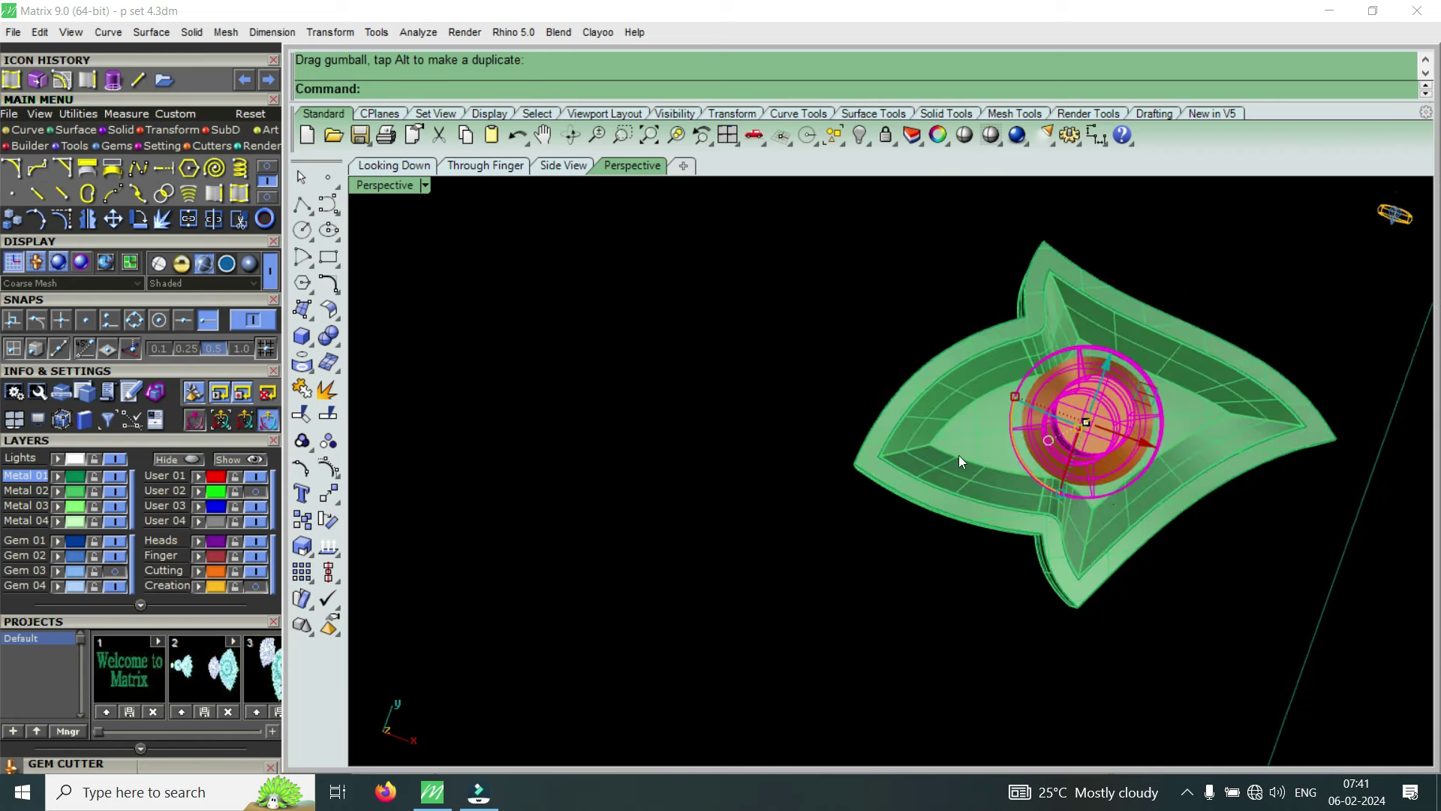
Boolean Difference the gem cutter from the ring, leaving a round stepped seat
key("Escape")
left_click(119, 128)
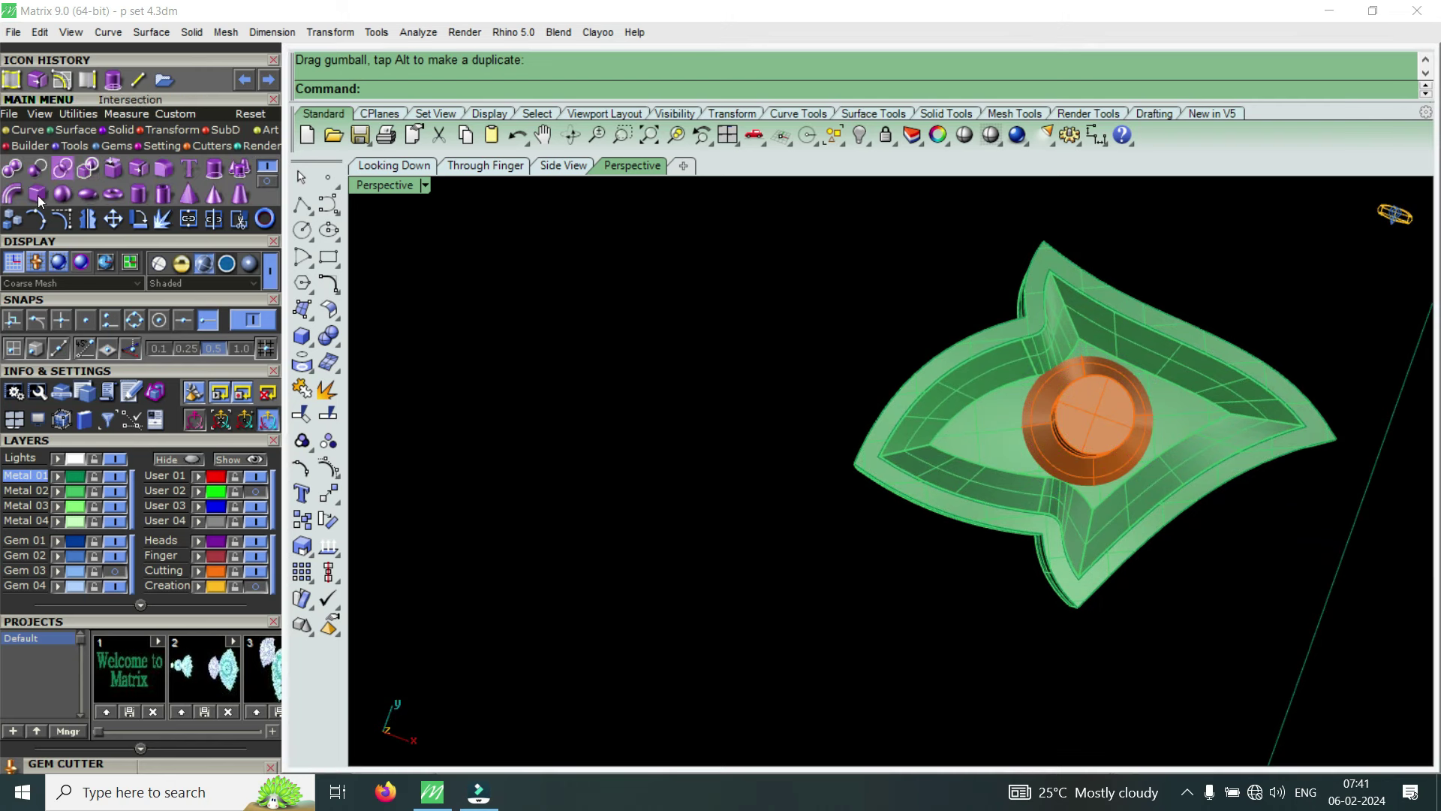
left_click(33, 175)
left_click(1050, 525)
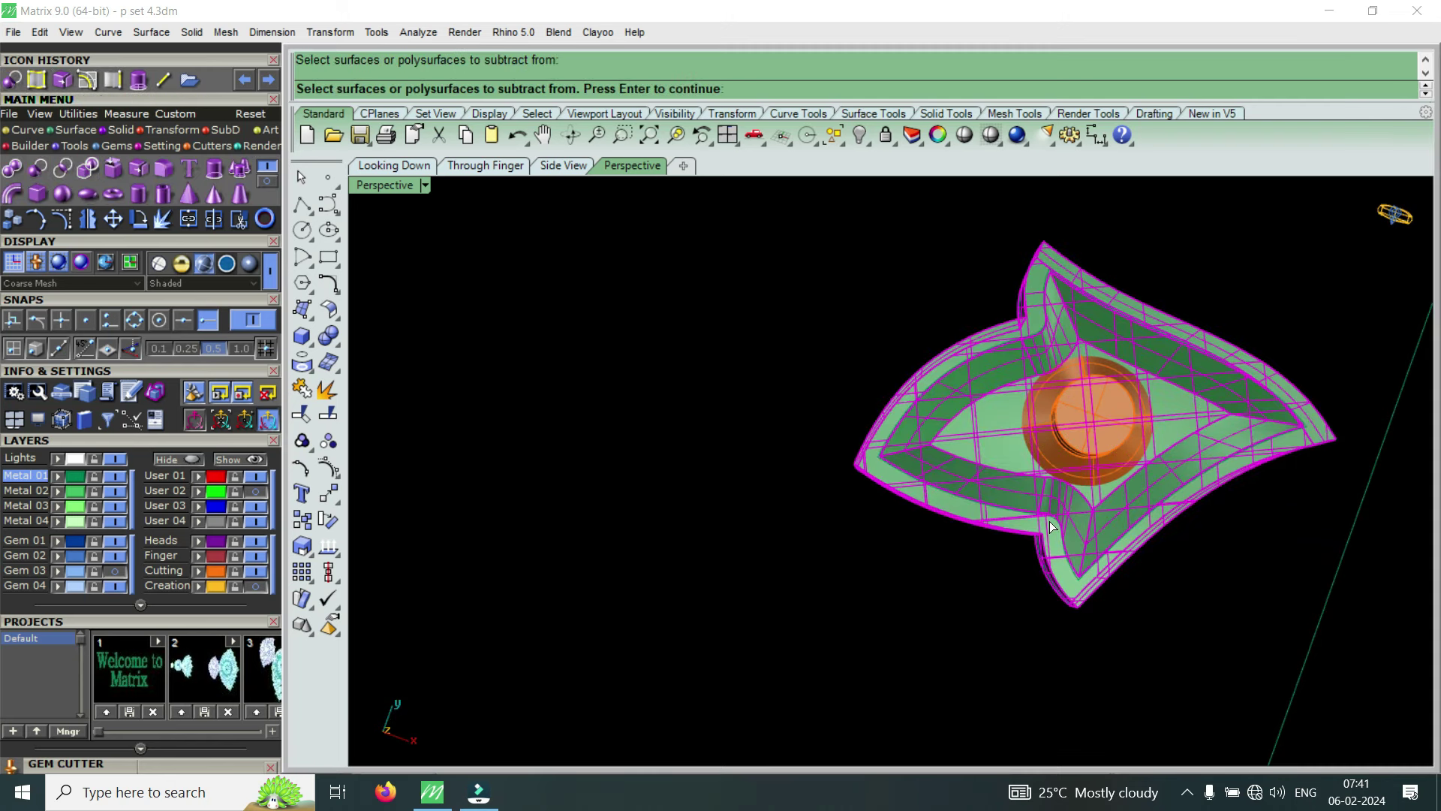
key("Return")
left_click(1071, 443)
key("Return")
scroll(1079, 422, "up", 2)
mouse_move(1093, 500)
right_mouse_down()
mouse_move(968, 335)
mouse_move(1006, 380)
mouse_move(949, 398)
mouse_move(794, 391)
mouse_move(1016, 448)
right_mouse_up()
scroll(610, 467, "down", 2)
Turn on layer Gem 03 and nudge the gem into its cut seat
left_click(121, 569)
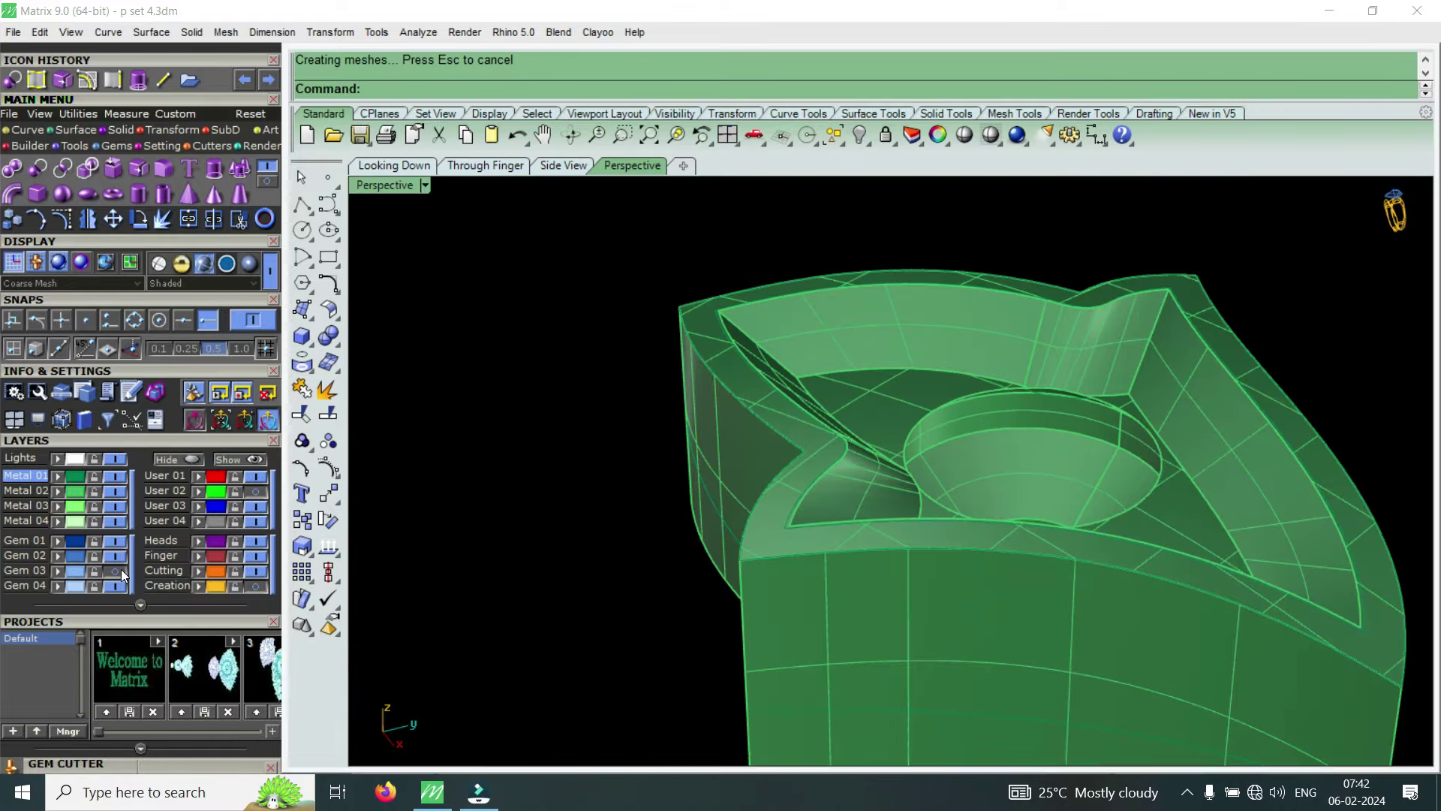
scroll(1029, 479, "up", 2)
left_click(1034, 466)
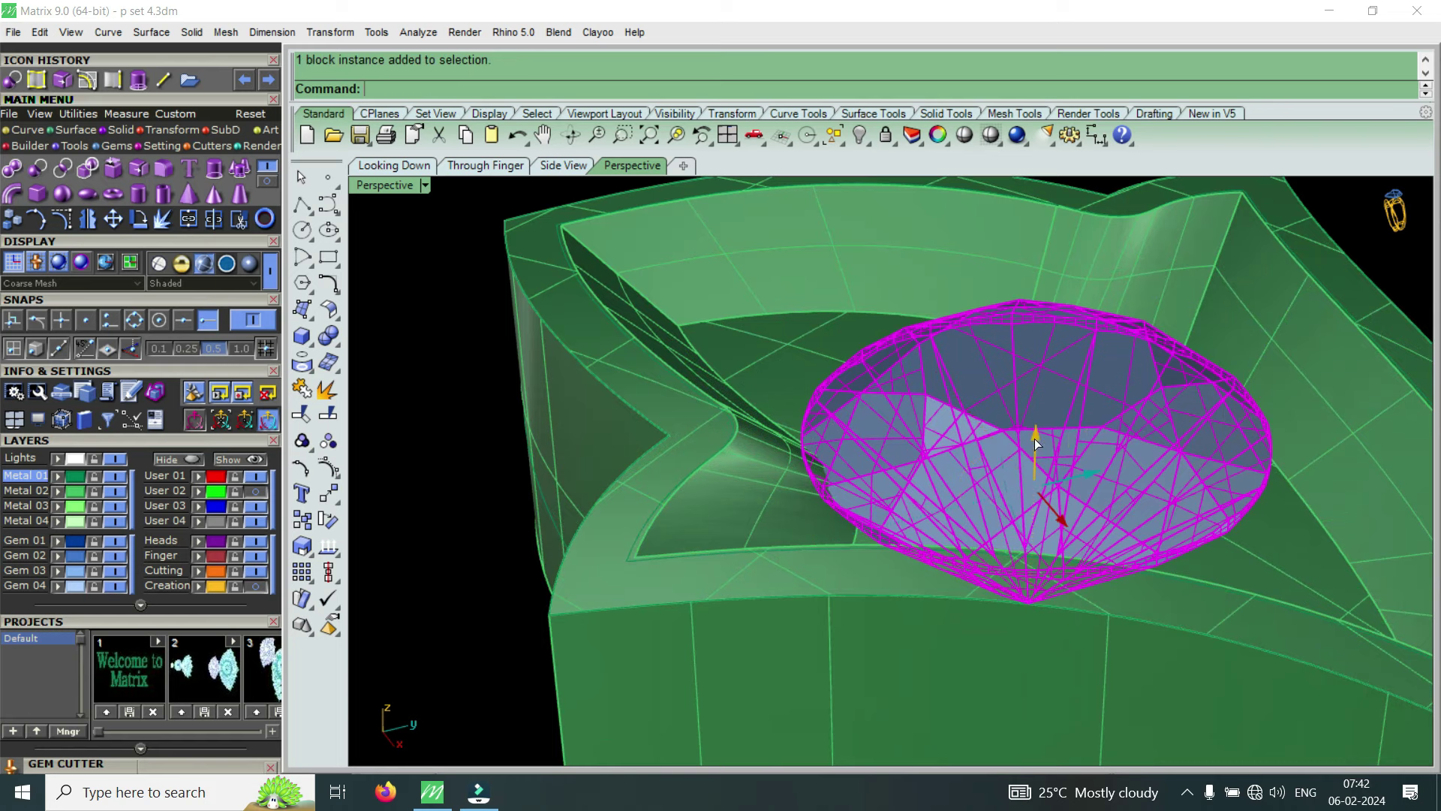
left_click_drag(1034, 439, 1029, 448)
scroll(1066, 486, "down", 2)
right_click_drag(1067, 485, 1049, 459)
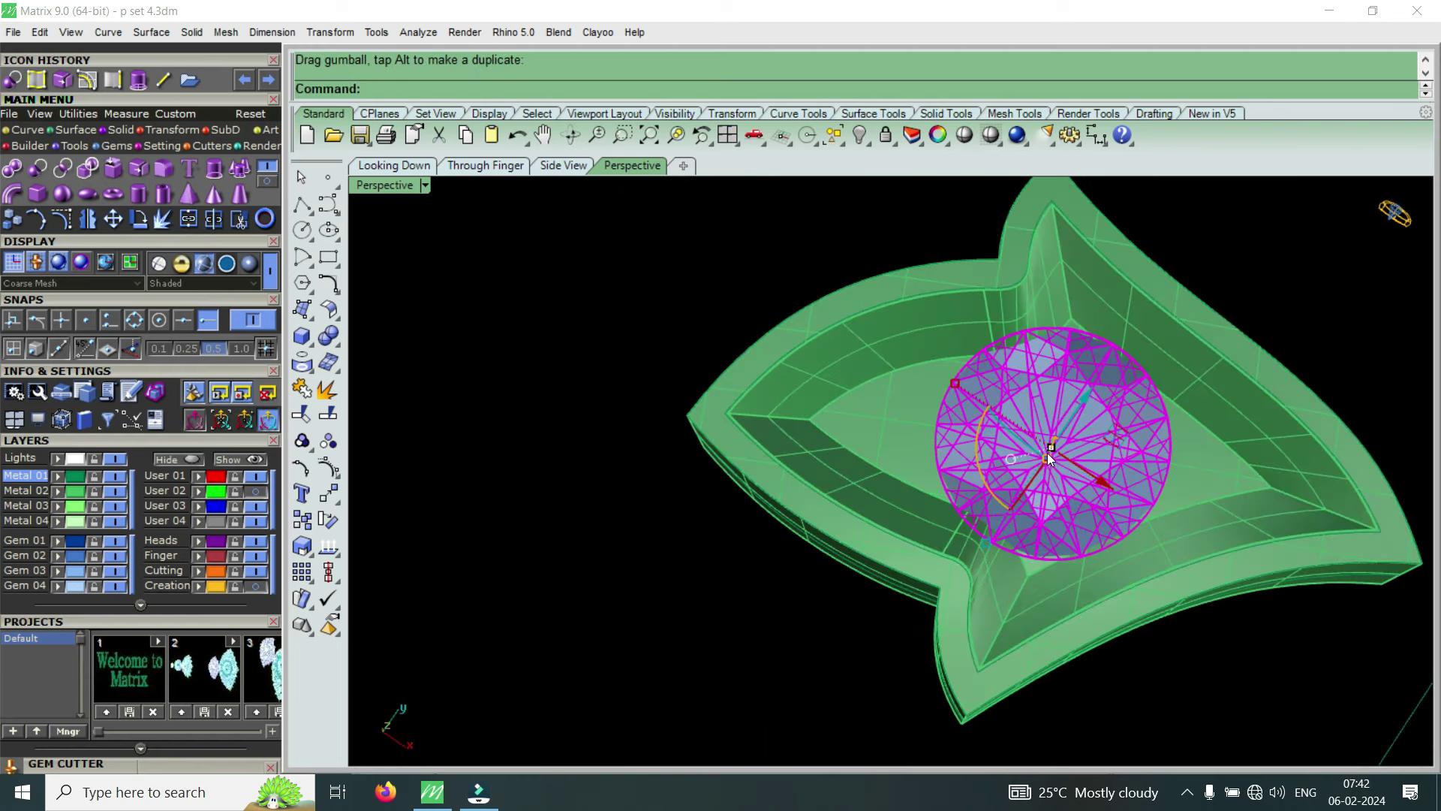
scroll(1031, 433, "down", 2)
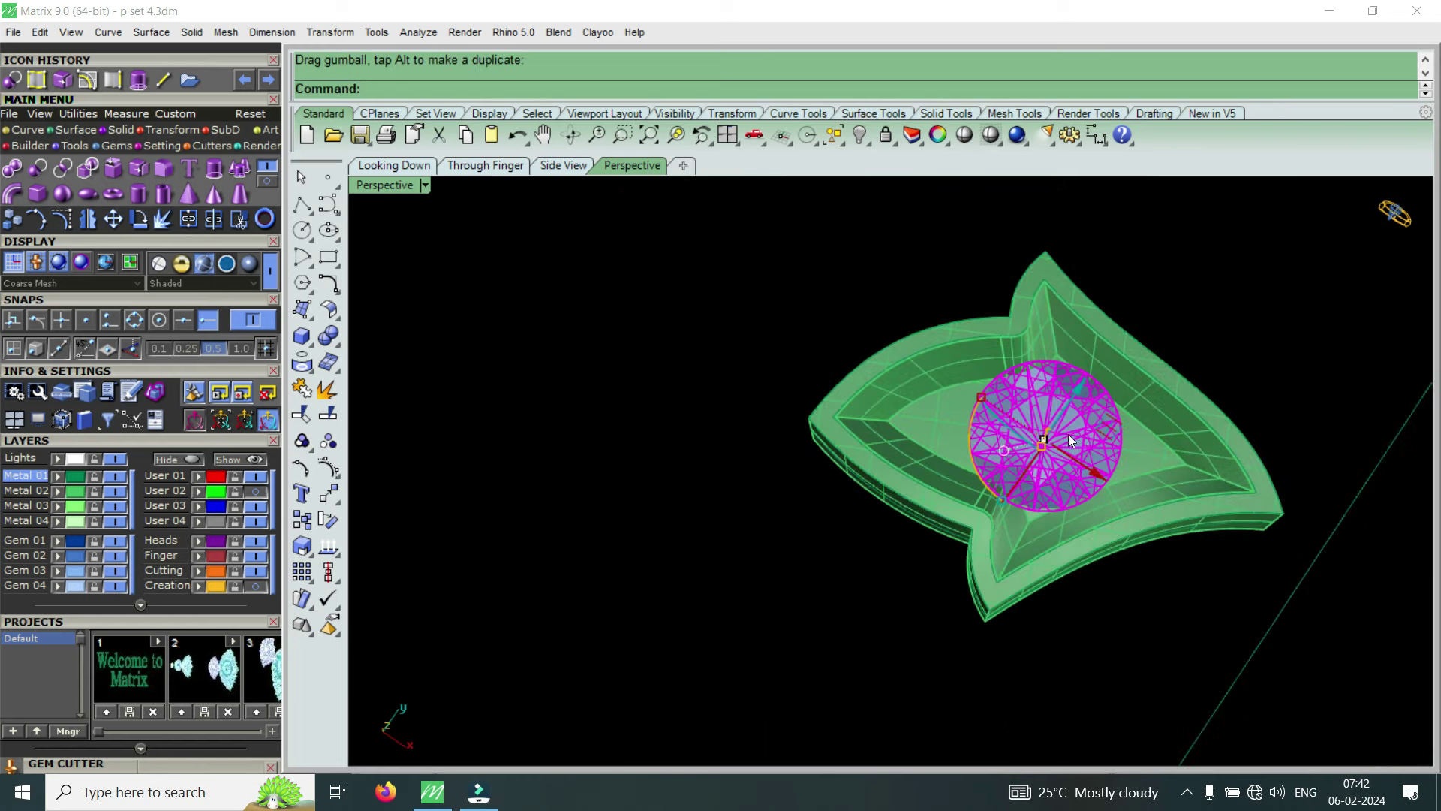
Select the ring with the gem and adjust the gumball setting
left_click(1147, 449, "shift")
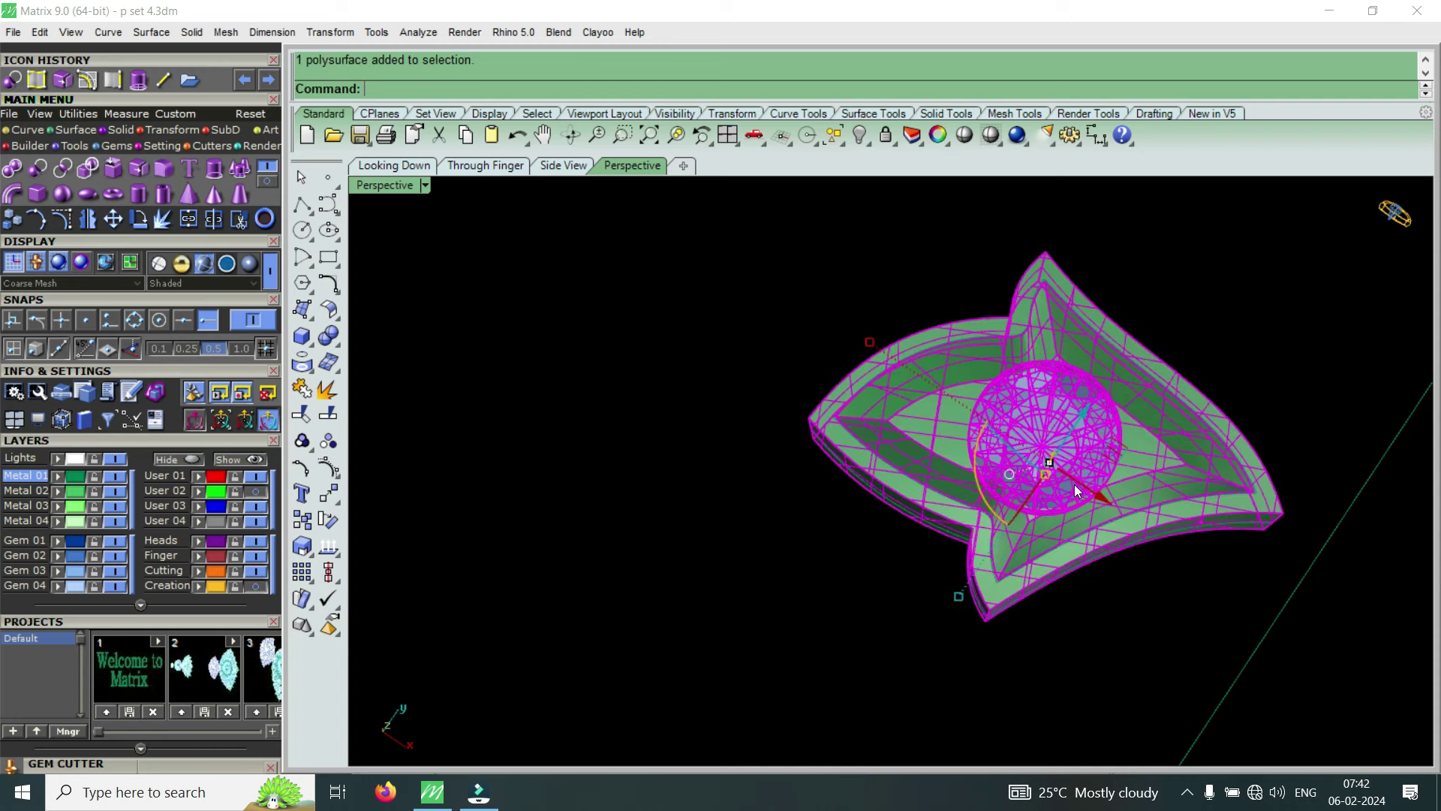
scroll(1010, 399, "up", 2)
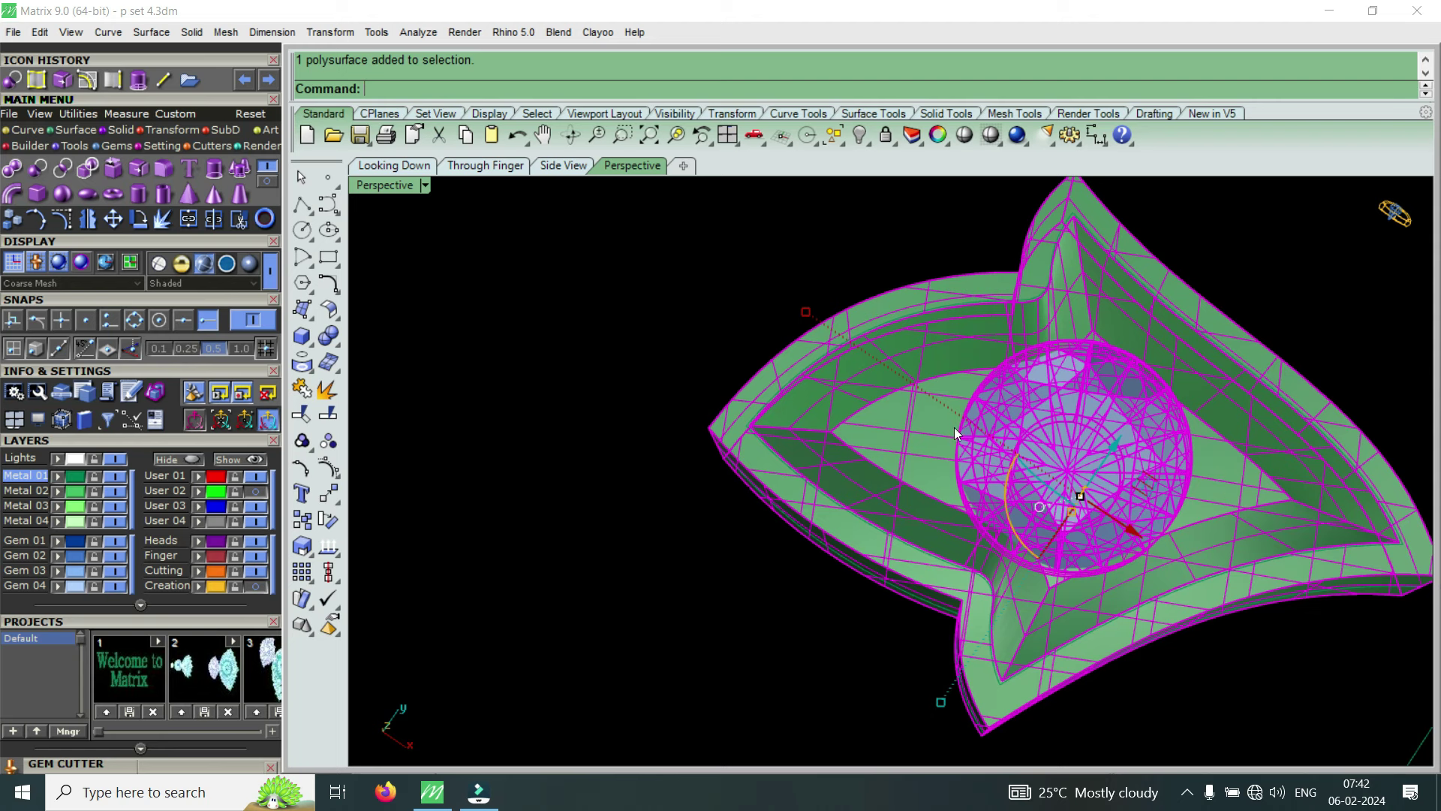
scroll(930, 450, "down", 2)
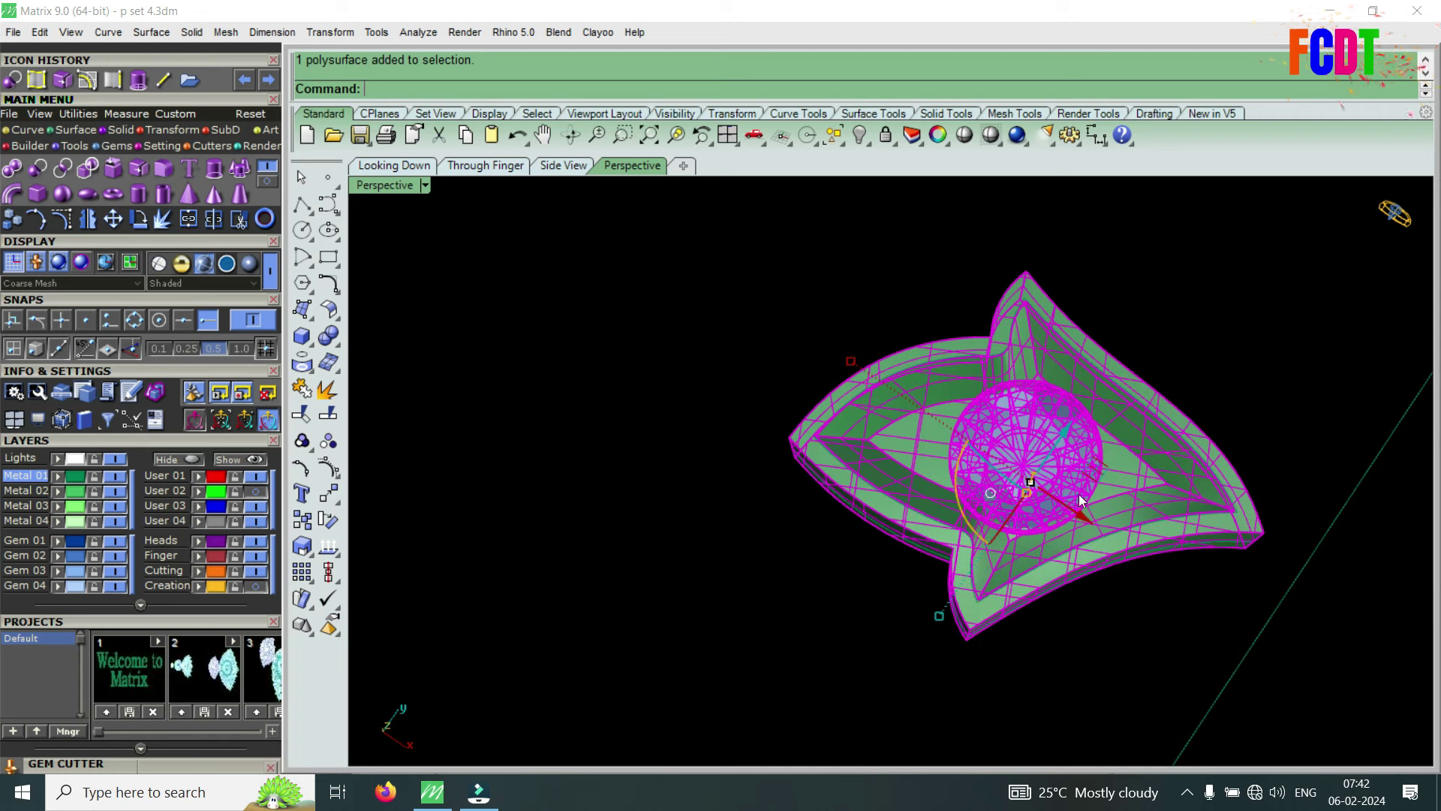
key("F6")
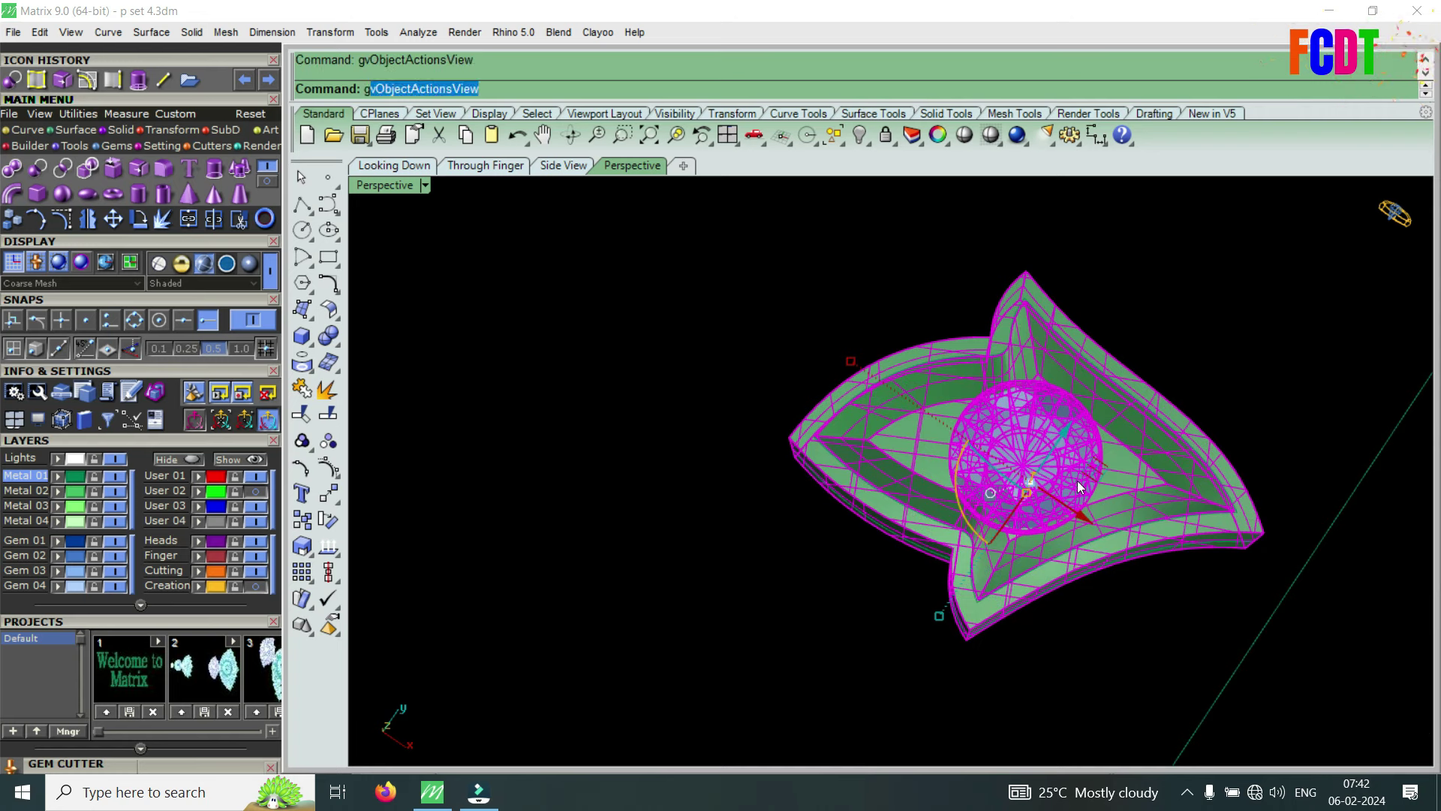
left_click(1079, 486)
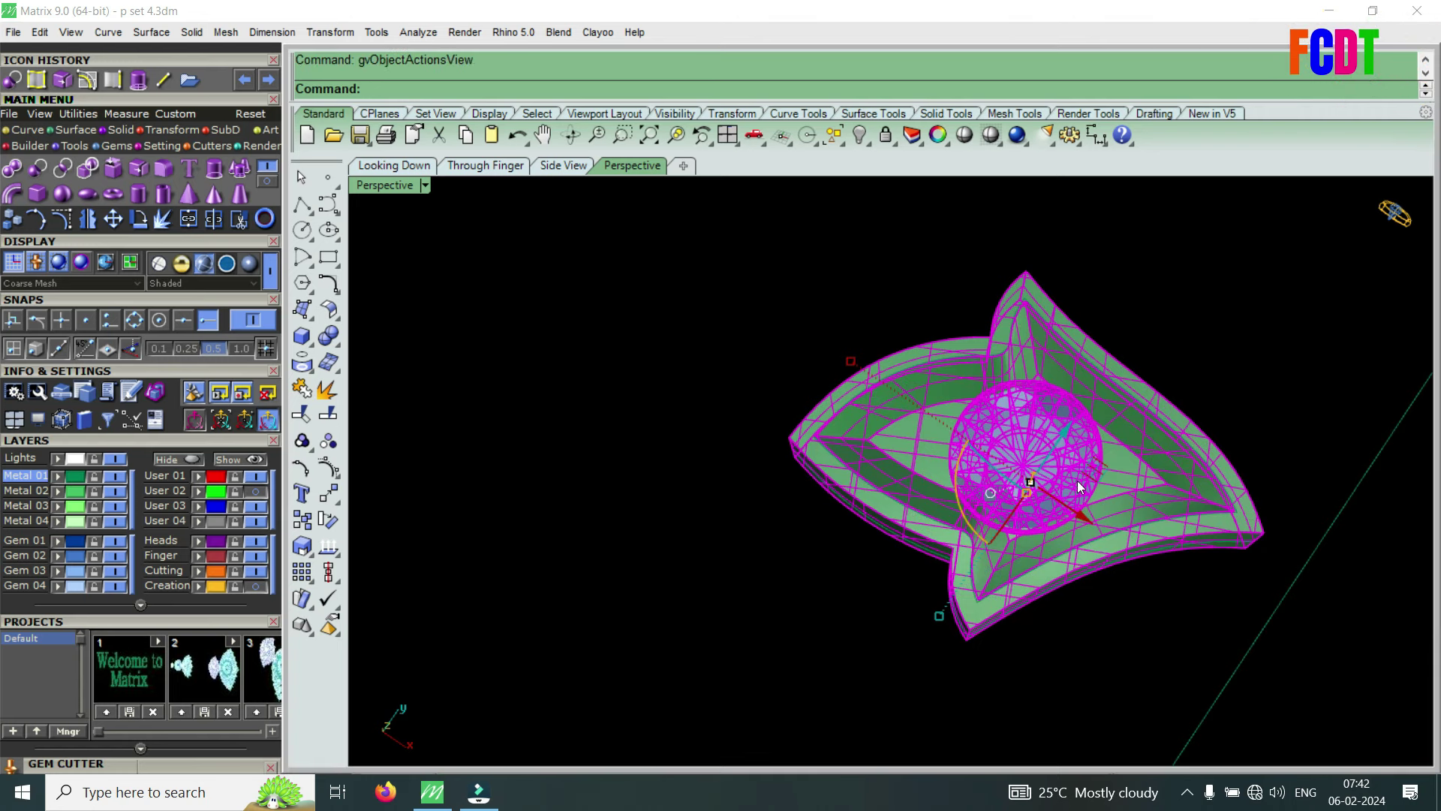
key("Up")
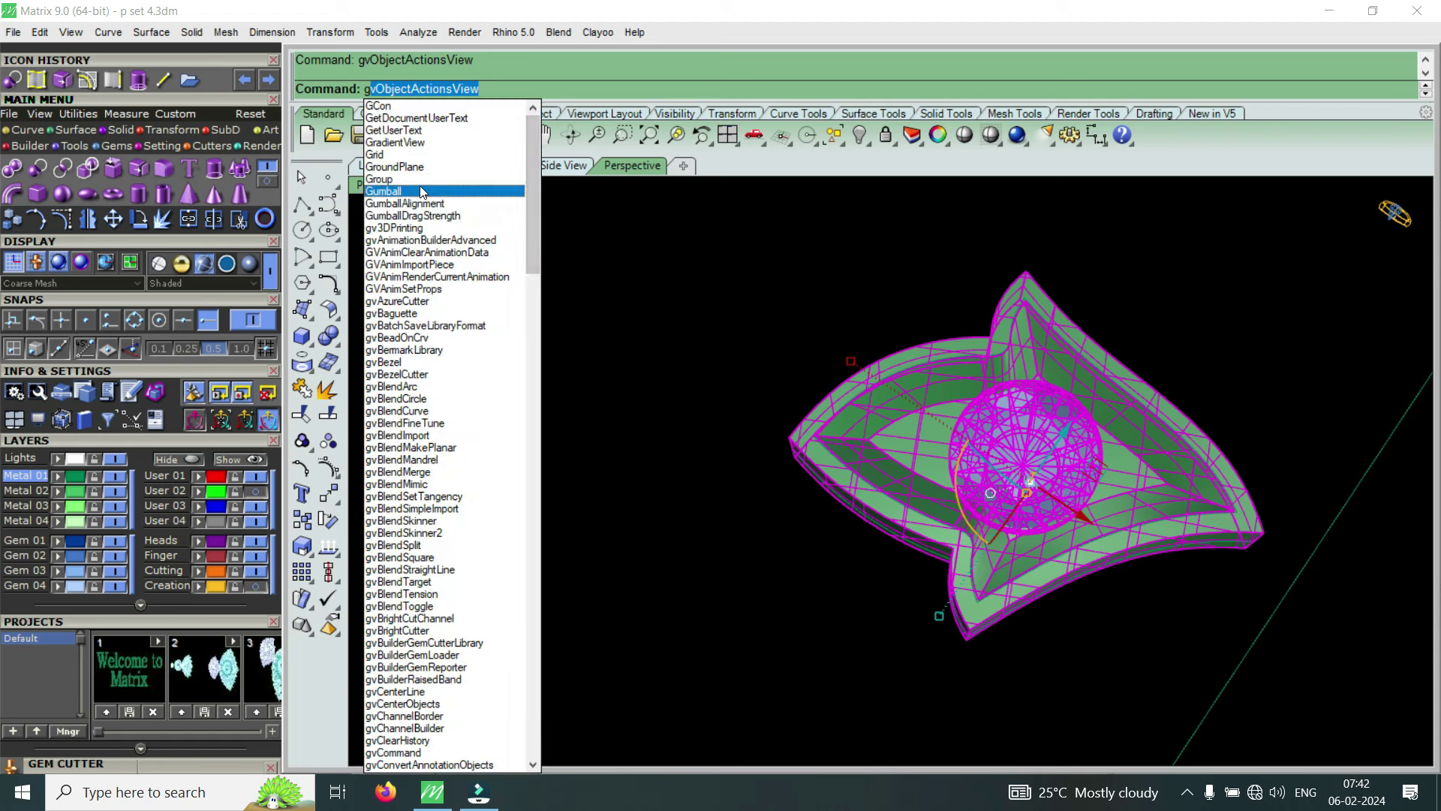
left_click(421, 192)
key("Escape")
Group the gem and ring into a single object with Group
left_click(1077, 480)
left_click(1108, 483, "shift")
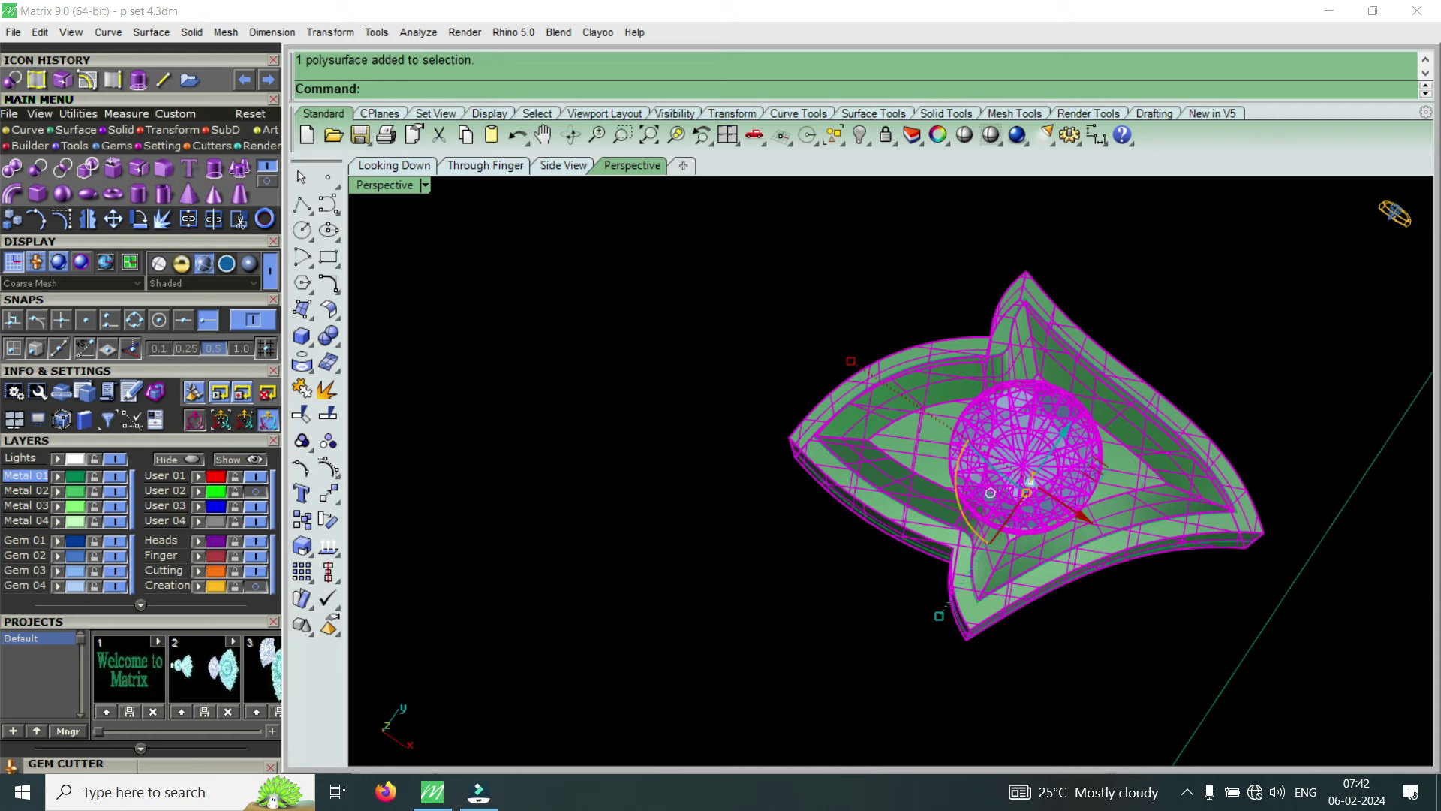
key("Up")
type("Group")
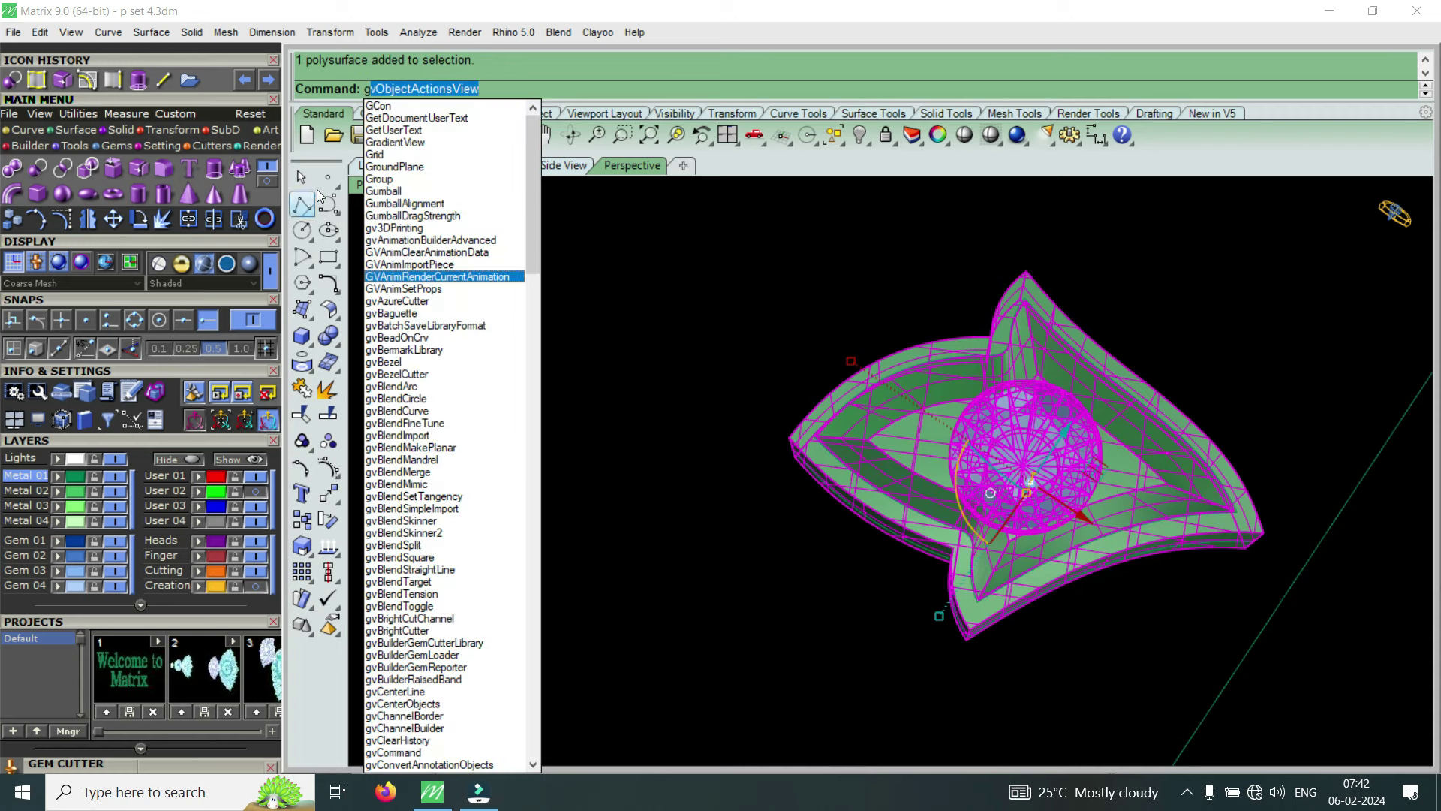
key("Return")
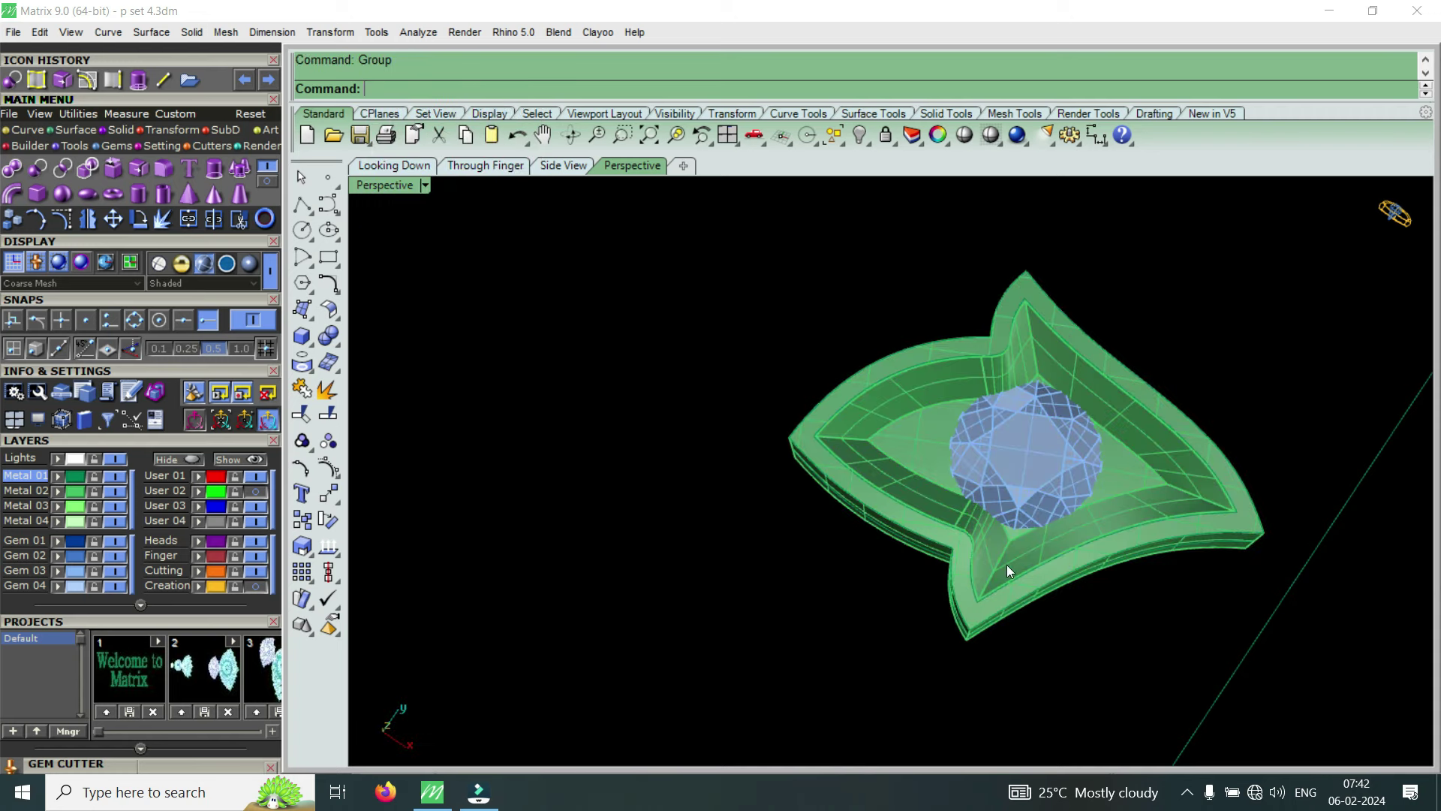
Orbit over the whole design and select the grouped piece at the stem's end
scroll(1008, 562, "down", 5)
scroll(904, 533, "down", 4)
scroll(904, 533, "down", 2)
right_click_drag(903, 533, 954, 436)
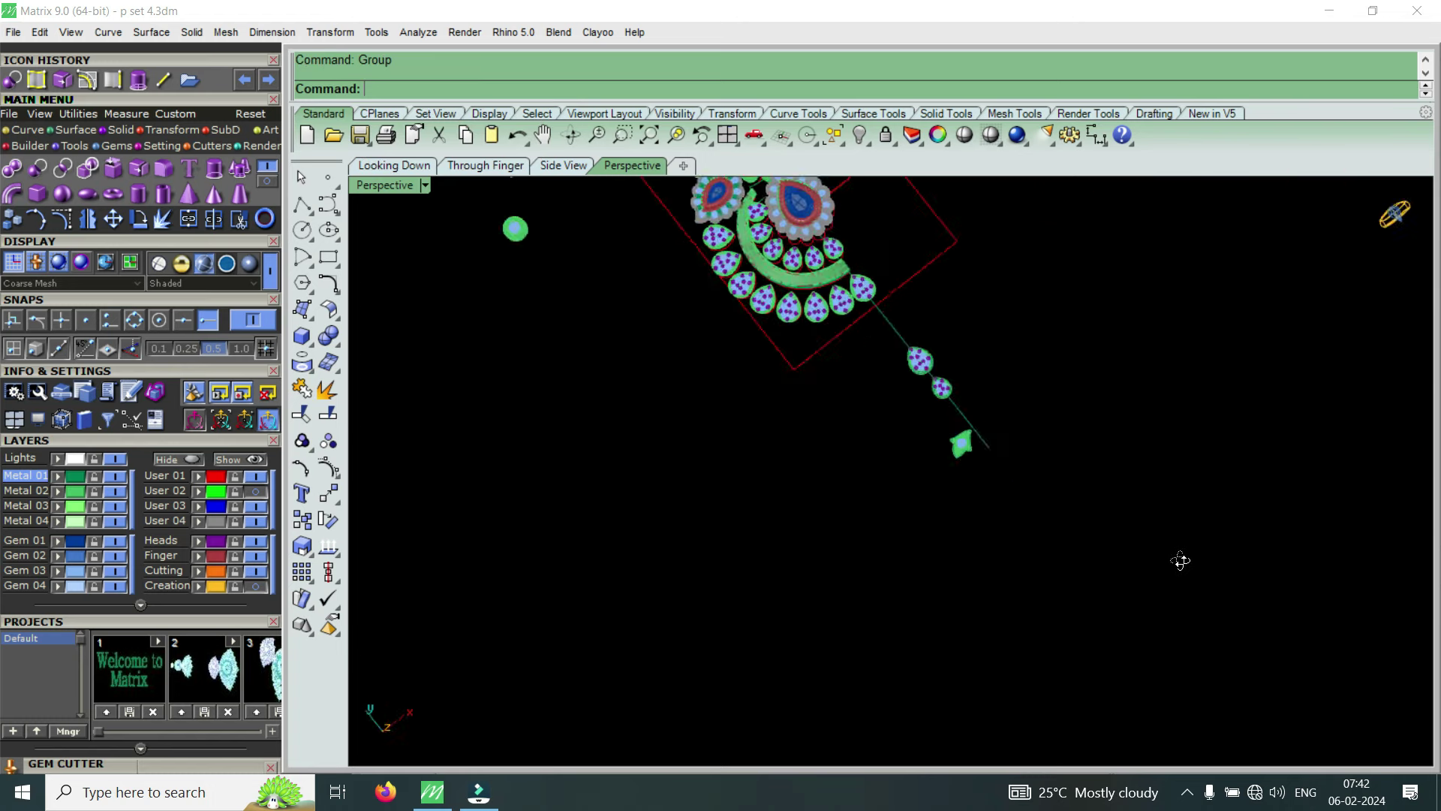
left_click(955, 438)
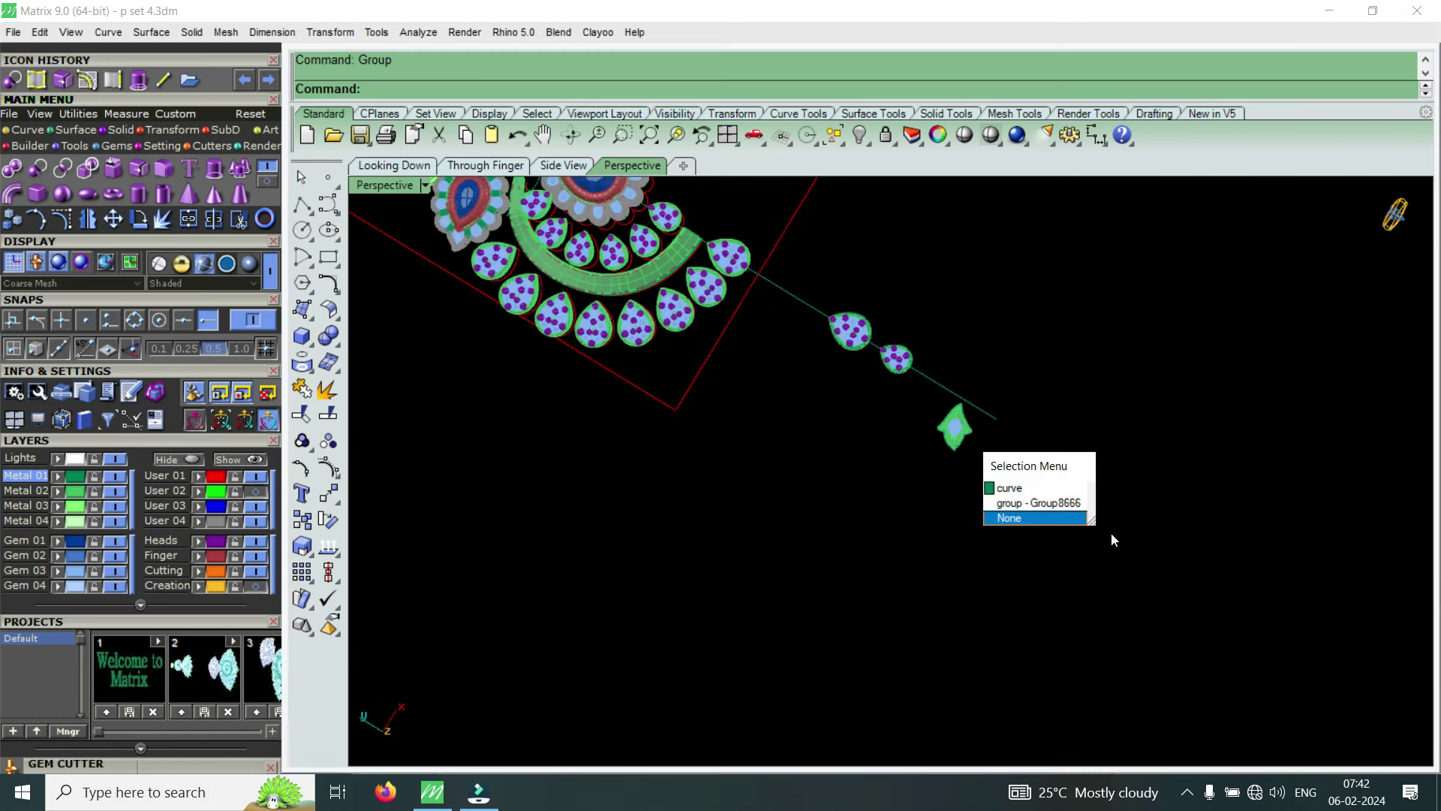
left_click(1039, 503)
right_click_drag(1169, 562, 1101, 540)
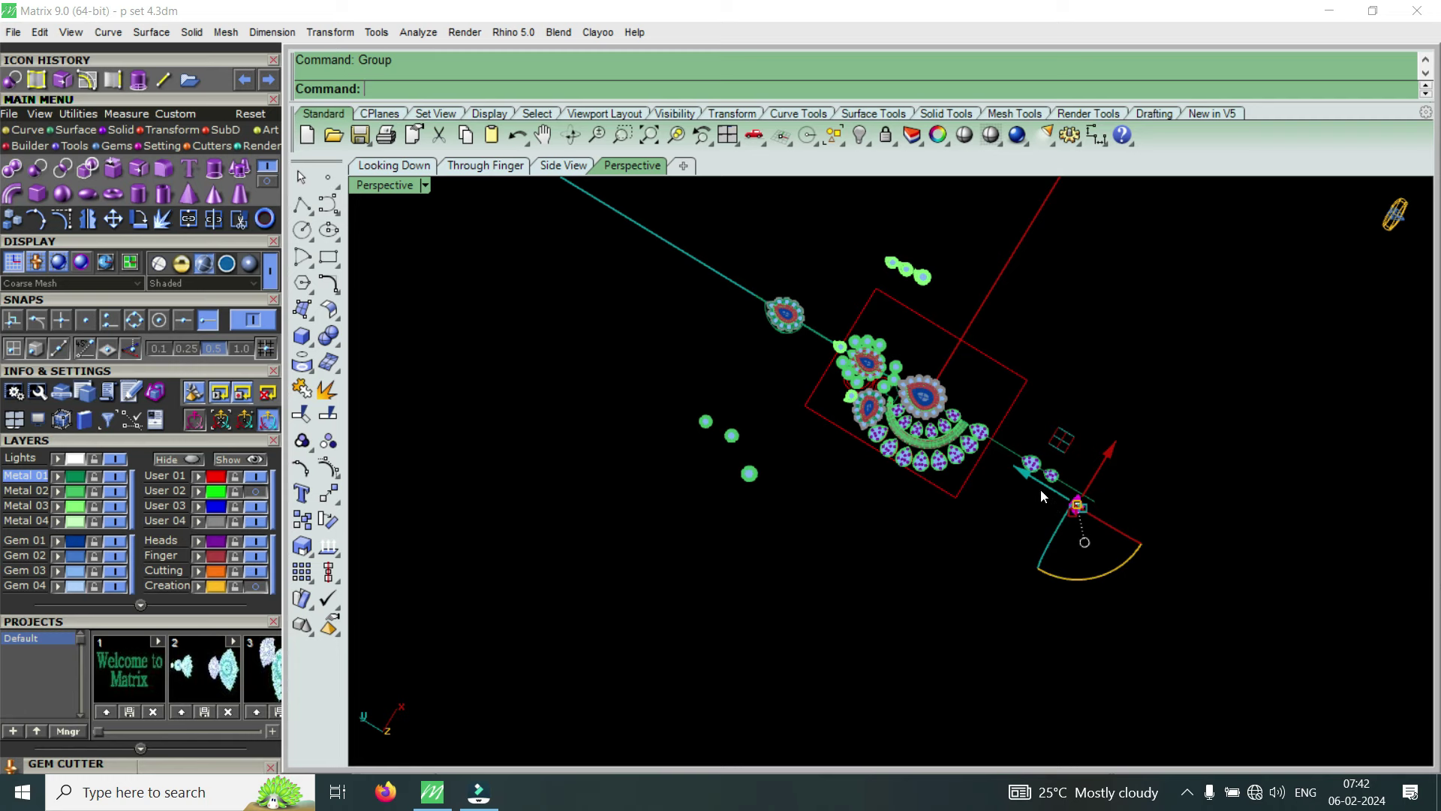
Slide the group along the stem and place it among the round gem settings
left_click_drag(1028, 477, 851, 389)
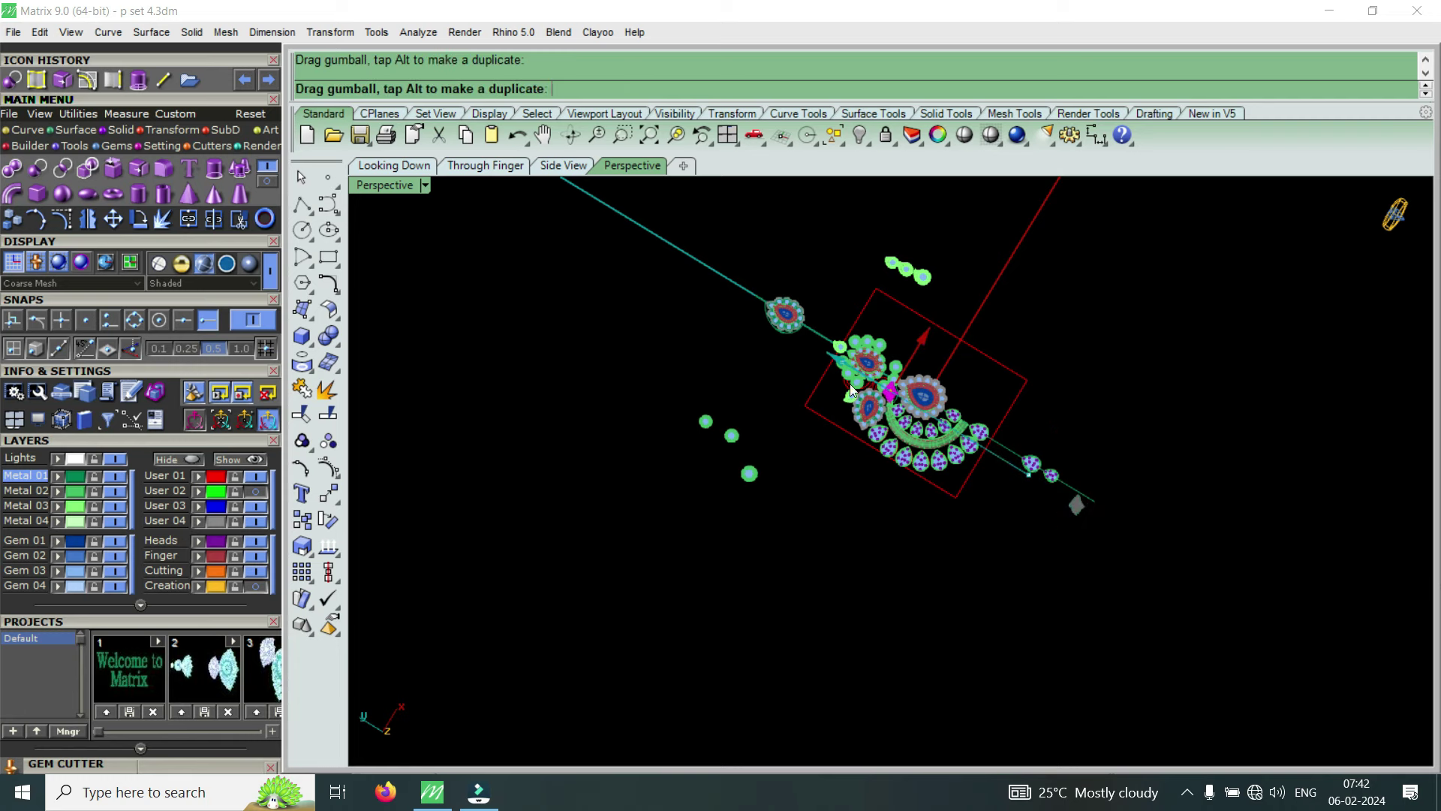
scroll(864, 386, "up", 15)
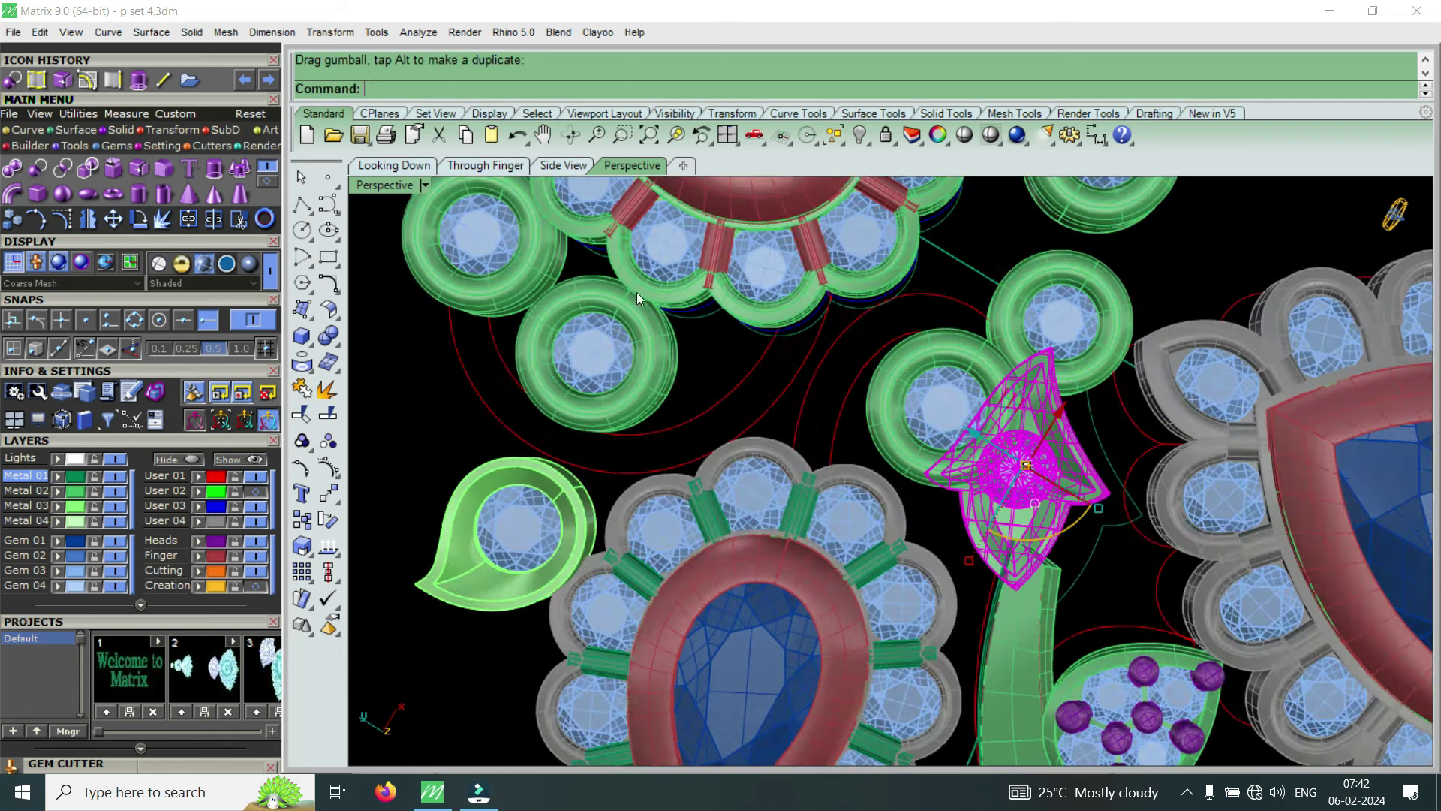
double_click(390, 194)
scroll(677, 311, "down", 3)
scroll(650, 350, "down", 3)
scroll(650, 353, "down", 3)
scroll(649, 352, "up", 2)
scroll(661, 353, "up", 3)
scroll(675, 354, "up", 3)
scroll(678, 355, "up", 3)
left_click_drag(680, 264, 699, 299)
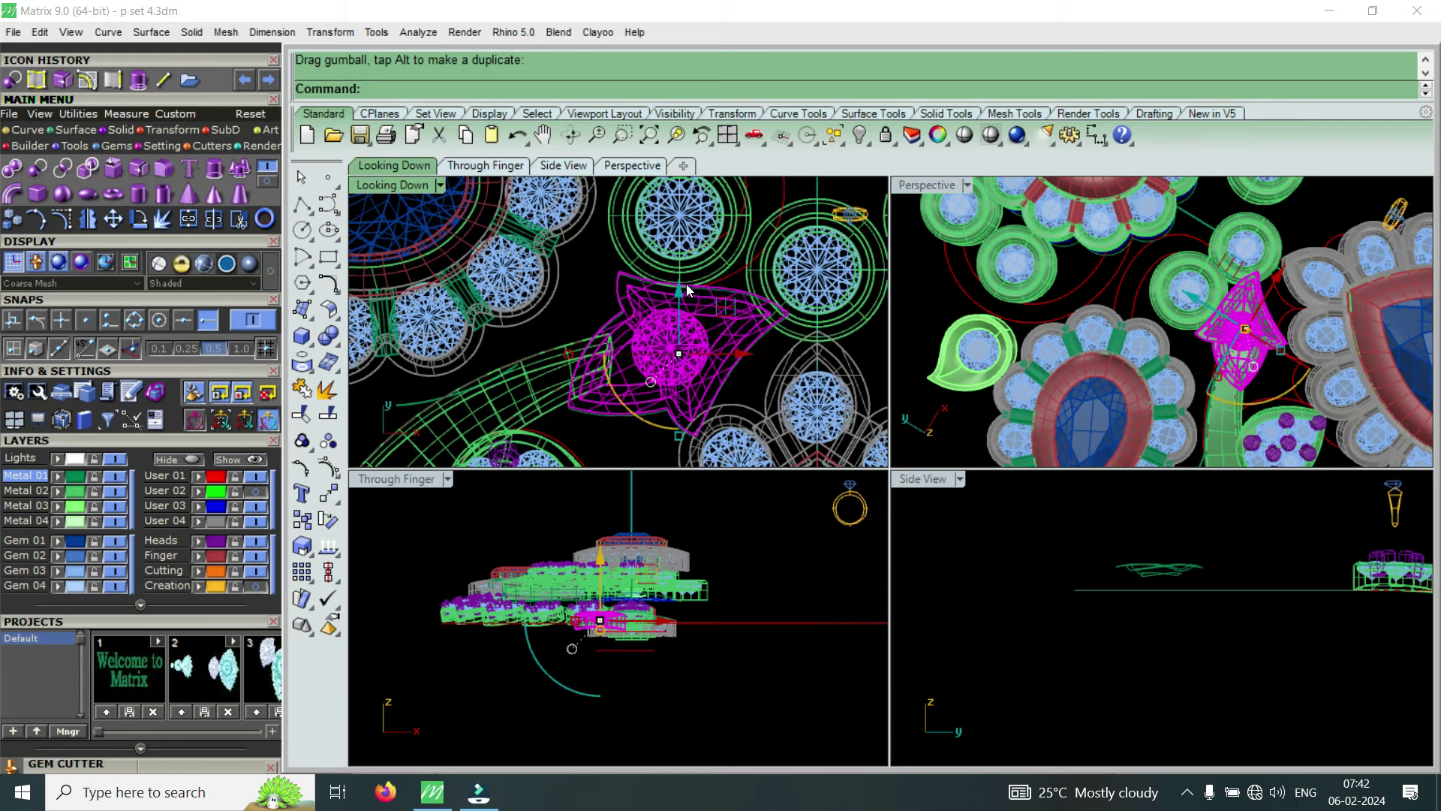
Return to a single perspective view, orbit to check placement, and select the stem curve
scroll(686, 292, "down", 2)
scroll(687, 289, "down", 2)
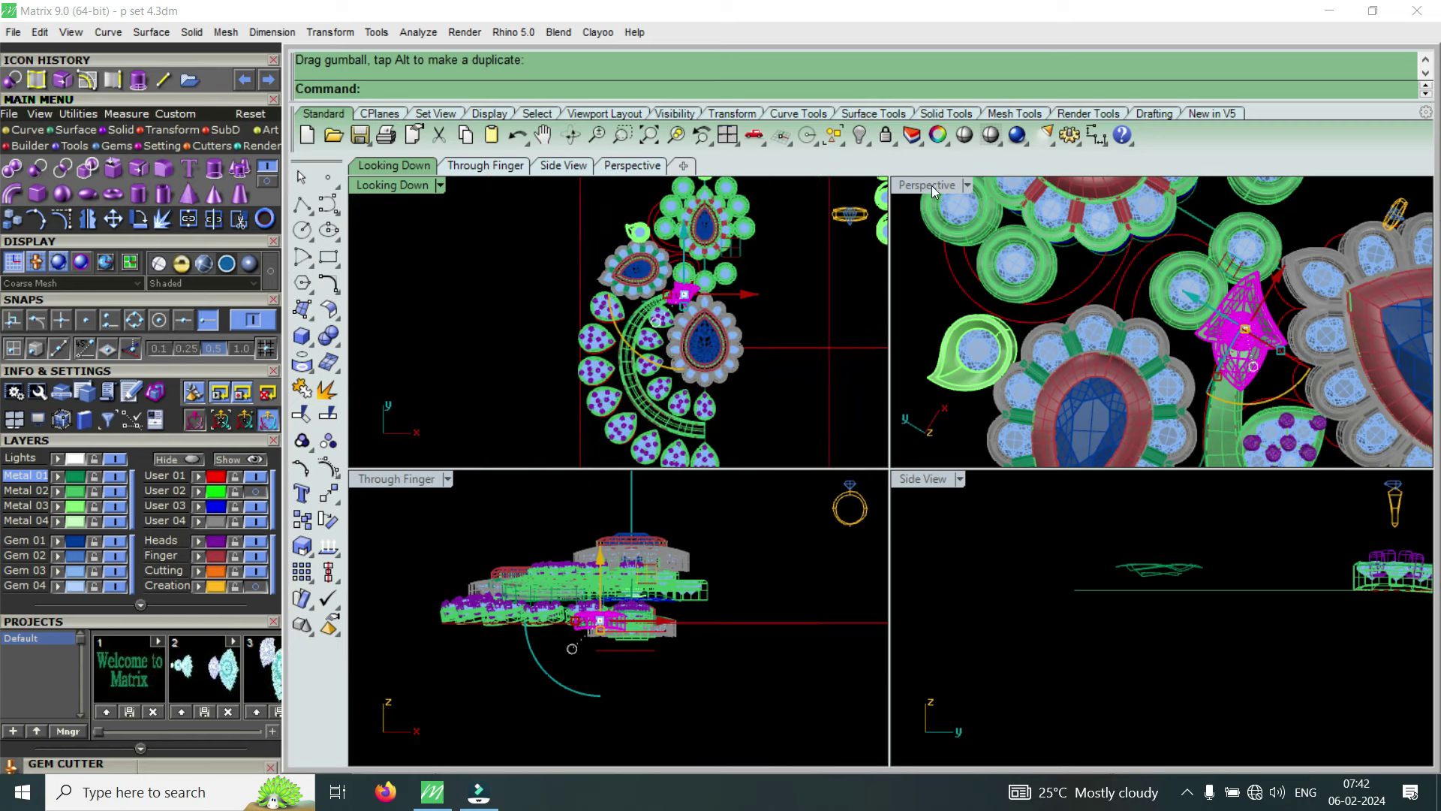
left_click(632, 165)
mouse_move(1084, 436)
right_mouse_down()
mouse_move(852, 443)
mouse_move(862, 586)
mouse_move(865, 492)
right_mouse_up()
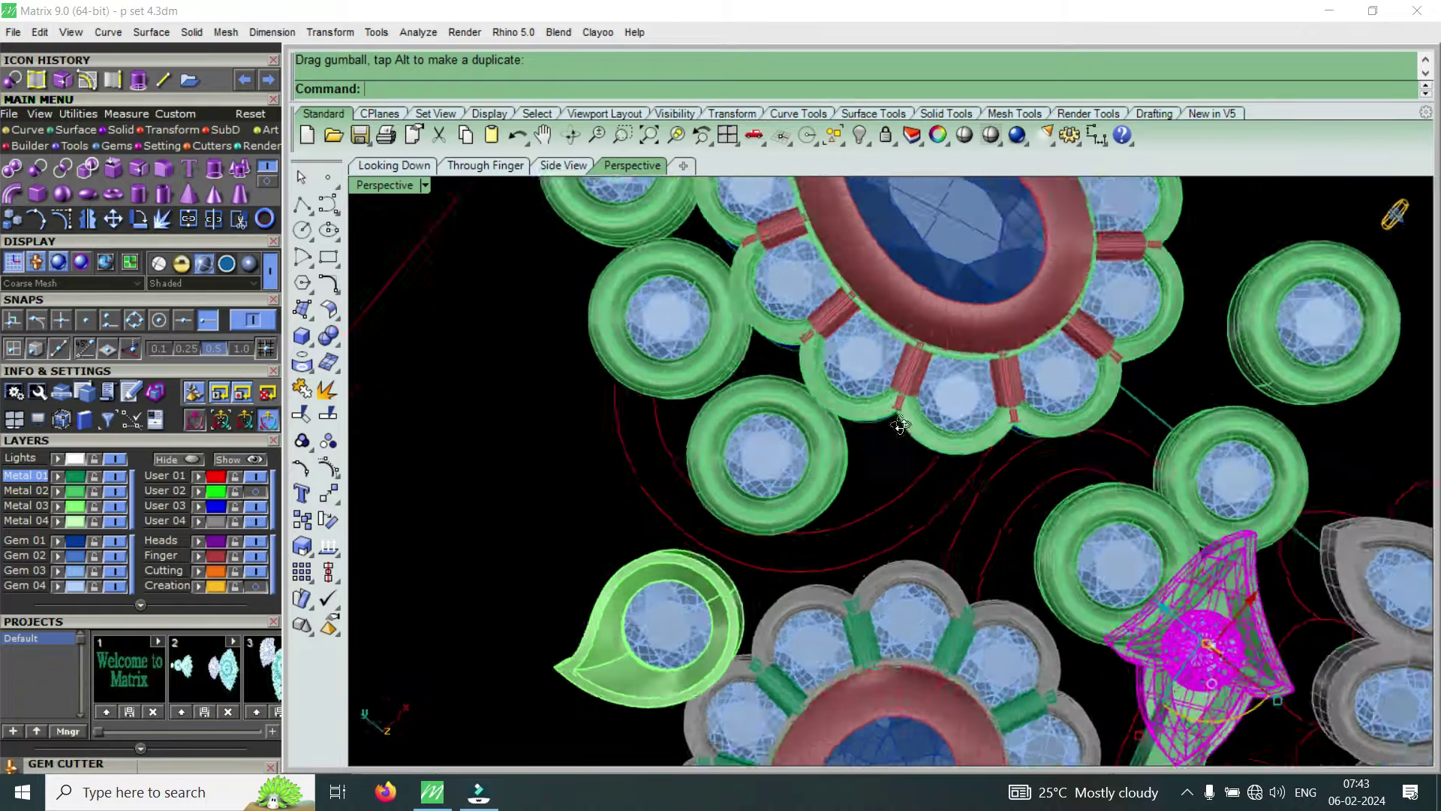
right_click_drag(864, 492, 1013, 477)
scroll(1013, 477, "up", 3)
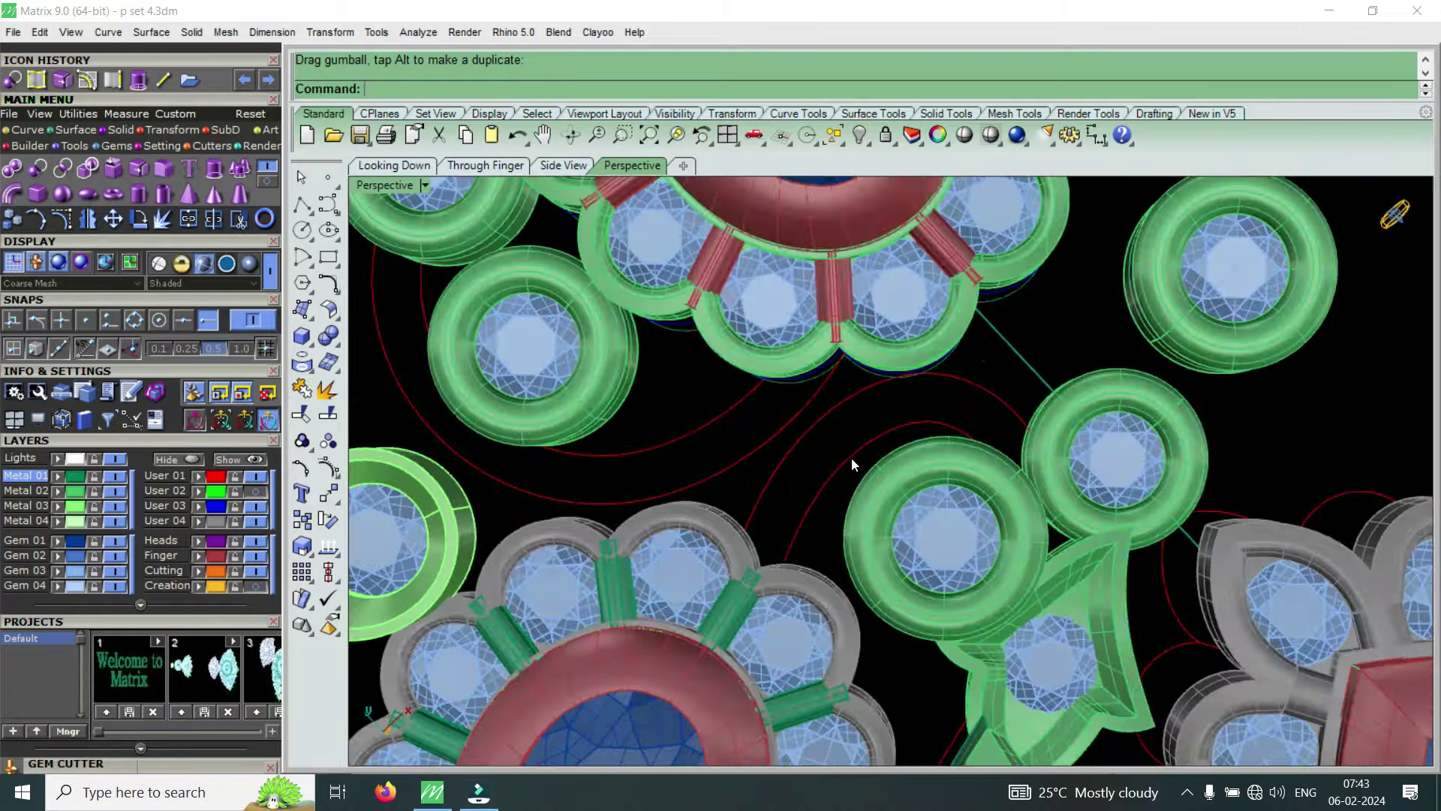
left_click(851, 457)
In the top-down view, nudge the two stem curves slightly left
right_click_drag(907, 415, 619, 244)
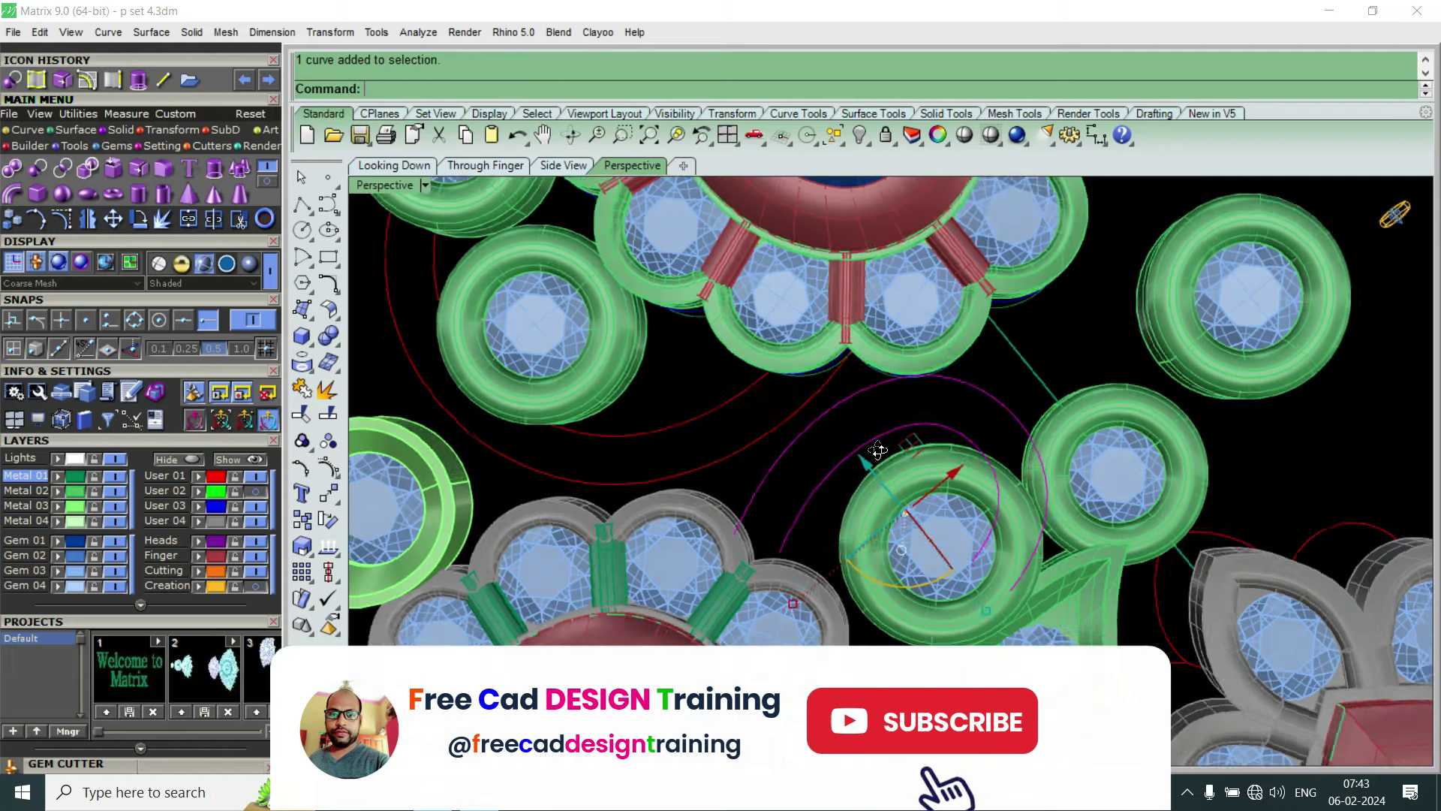
double_click(381, 183)
double_click(381, 183)
scroll(687, 347, "down", 2)
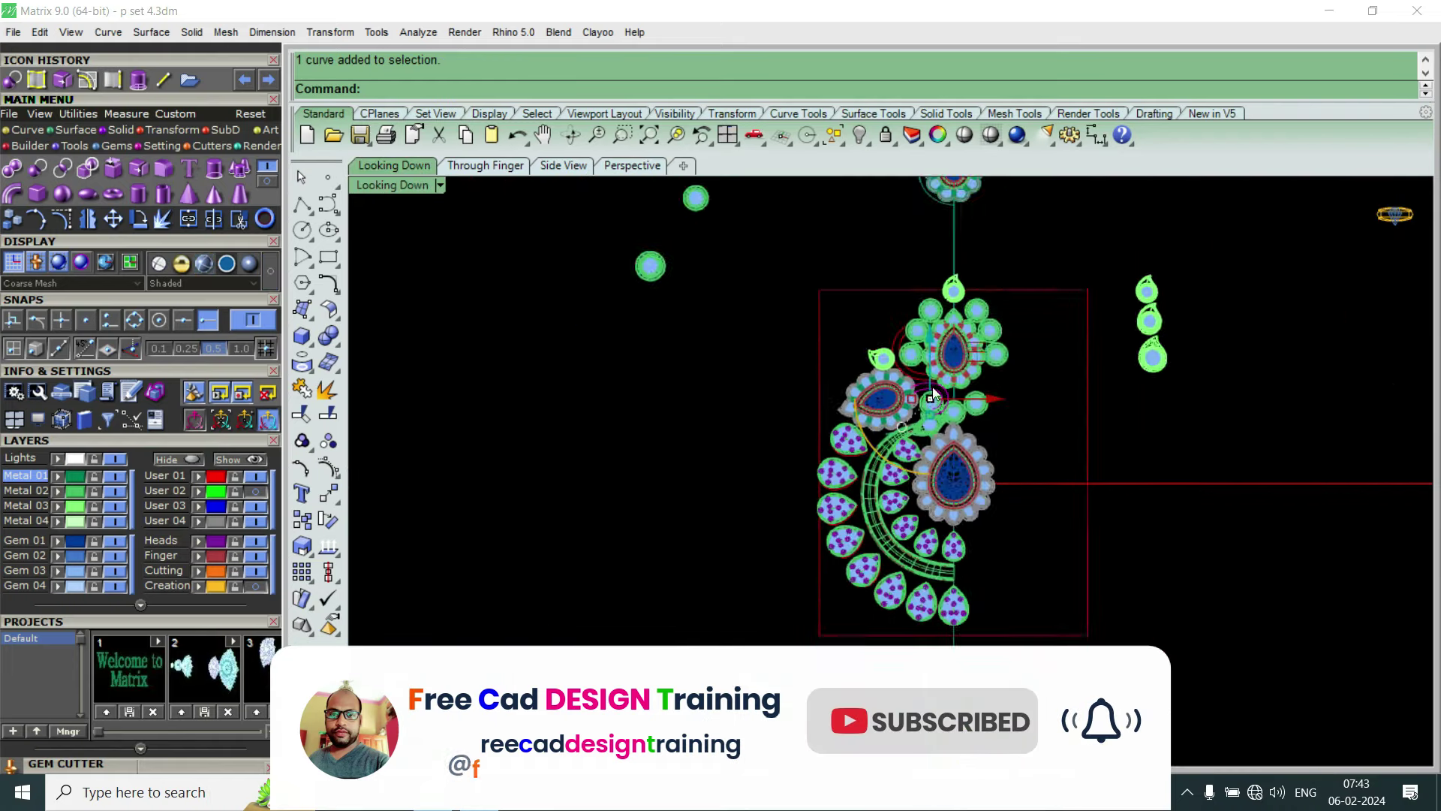
scroll(895, 416, "up", 3)
scroll(827, 411, "up", 4)
scroll(827, 412, "up", 2)
scroll(833, 431, "up", 2)
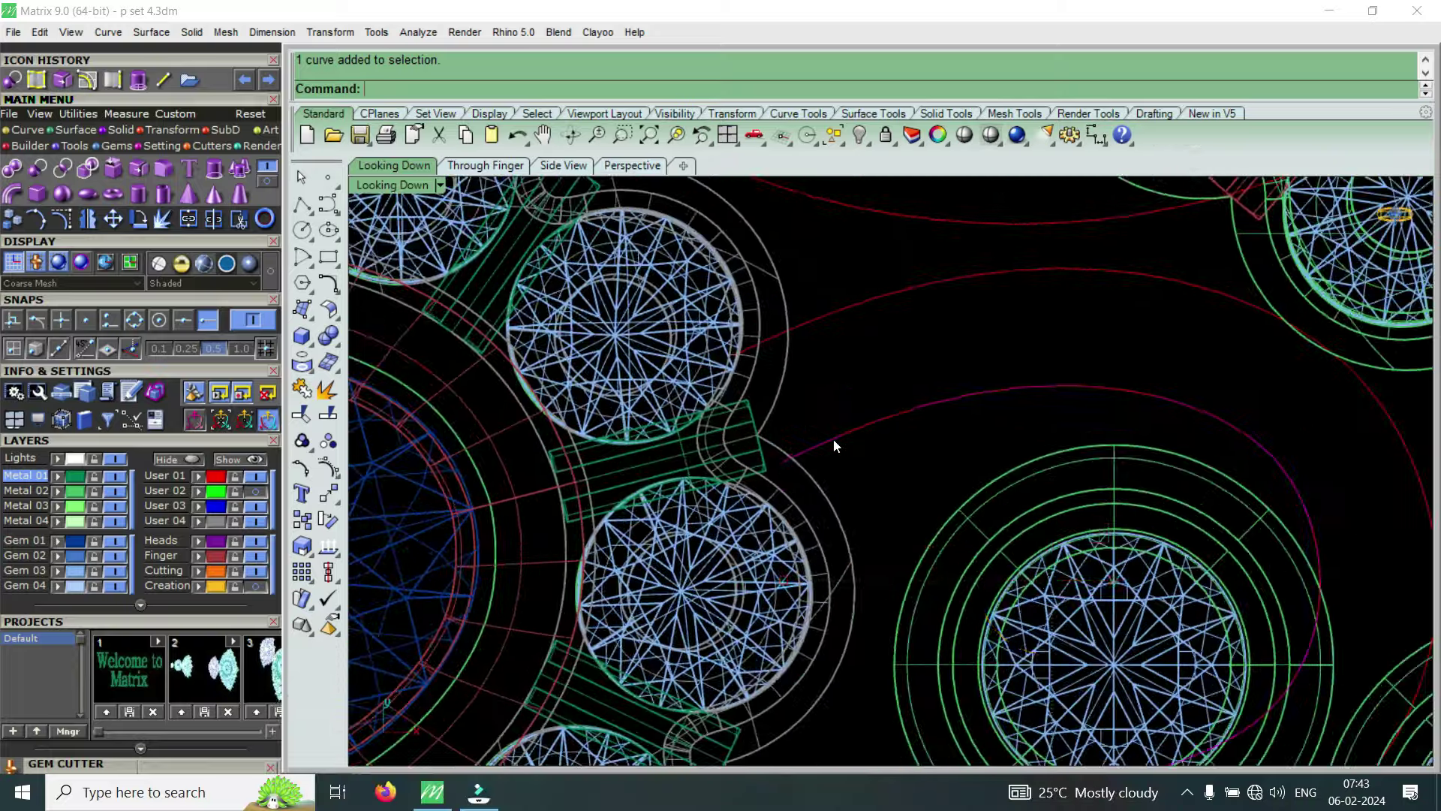
scroll(821, 439, "down", 3)
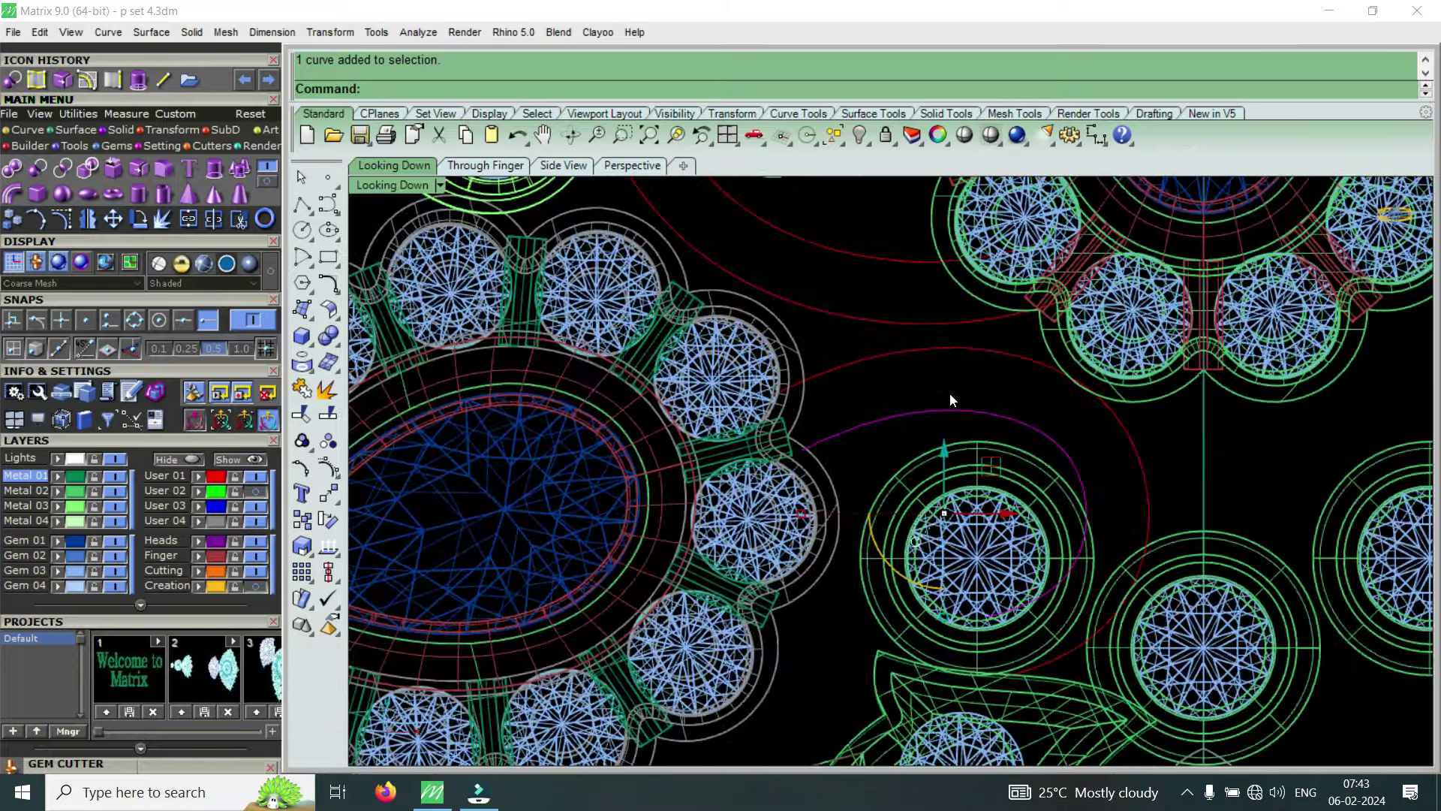
scroll(990, 343, "down", 1)
left_click_drag(1016, 342, 958, 460)
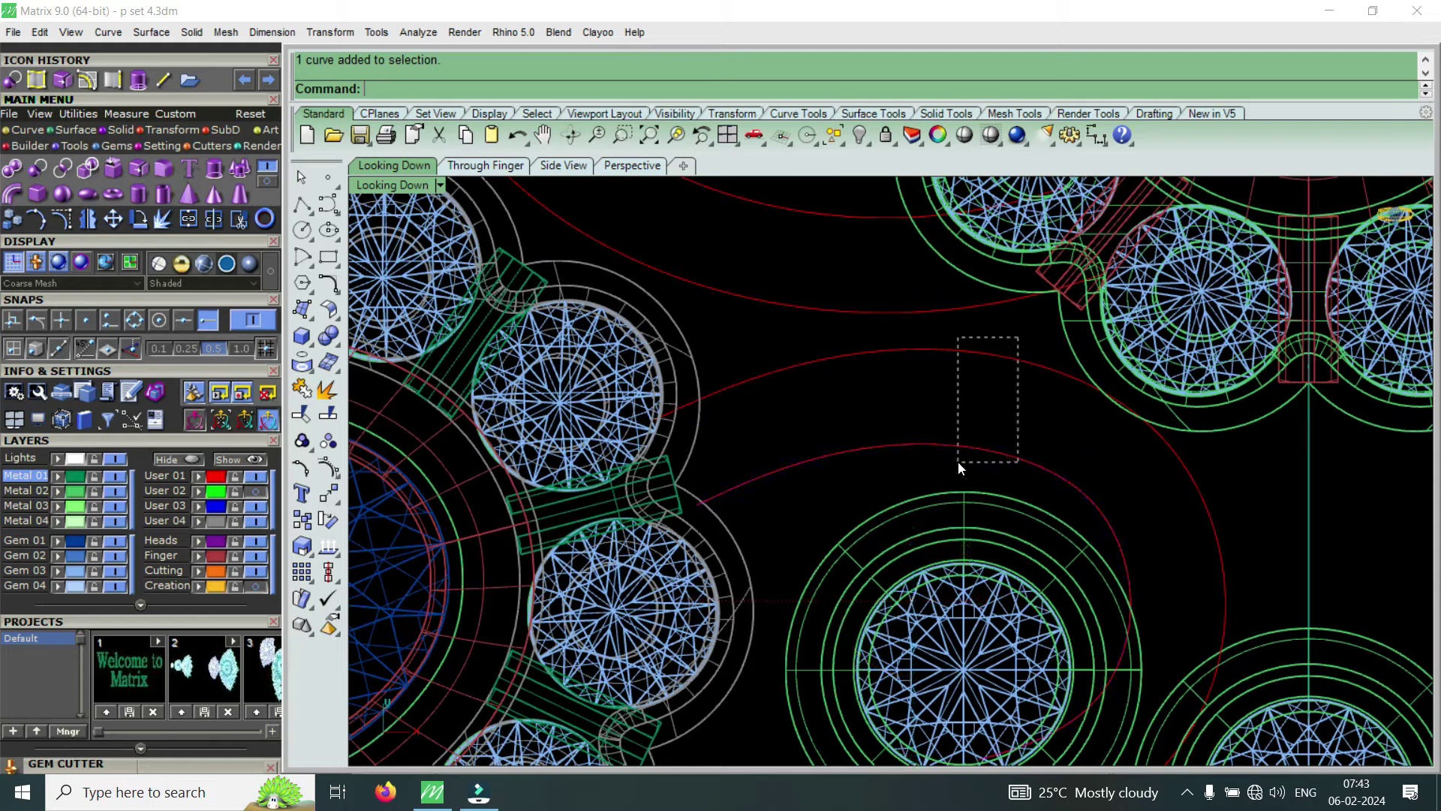
left_click_drag(996, 534, 920, 460)
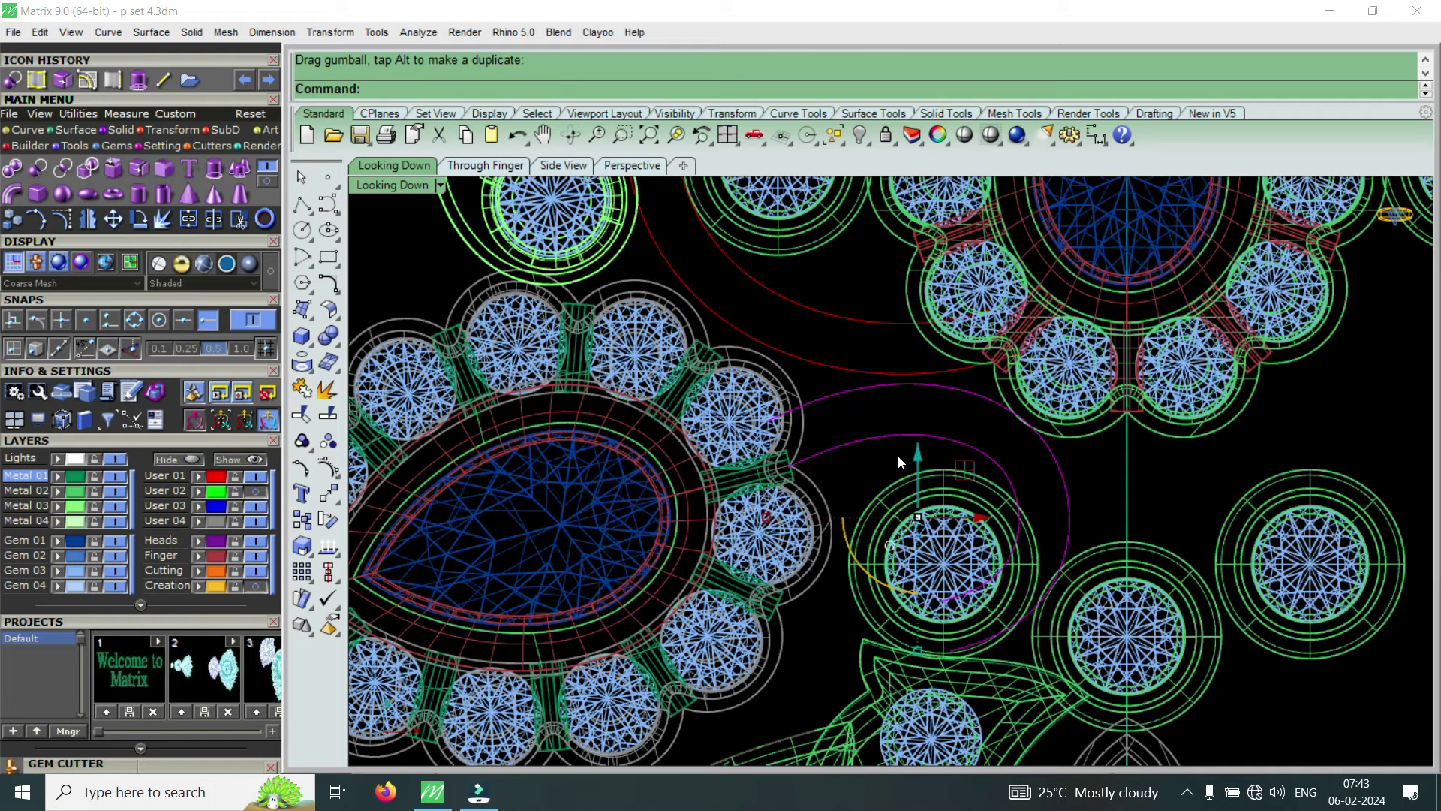
Move the magenta stem's end control point onto the gem setting
scroll(794, 457, "up", 3)
left_click(817, 460)
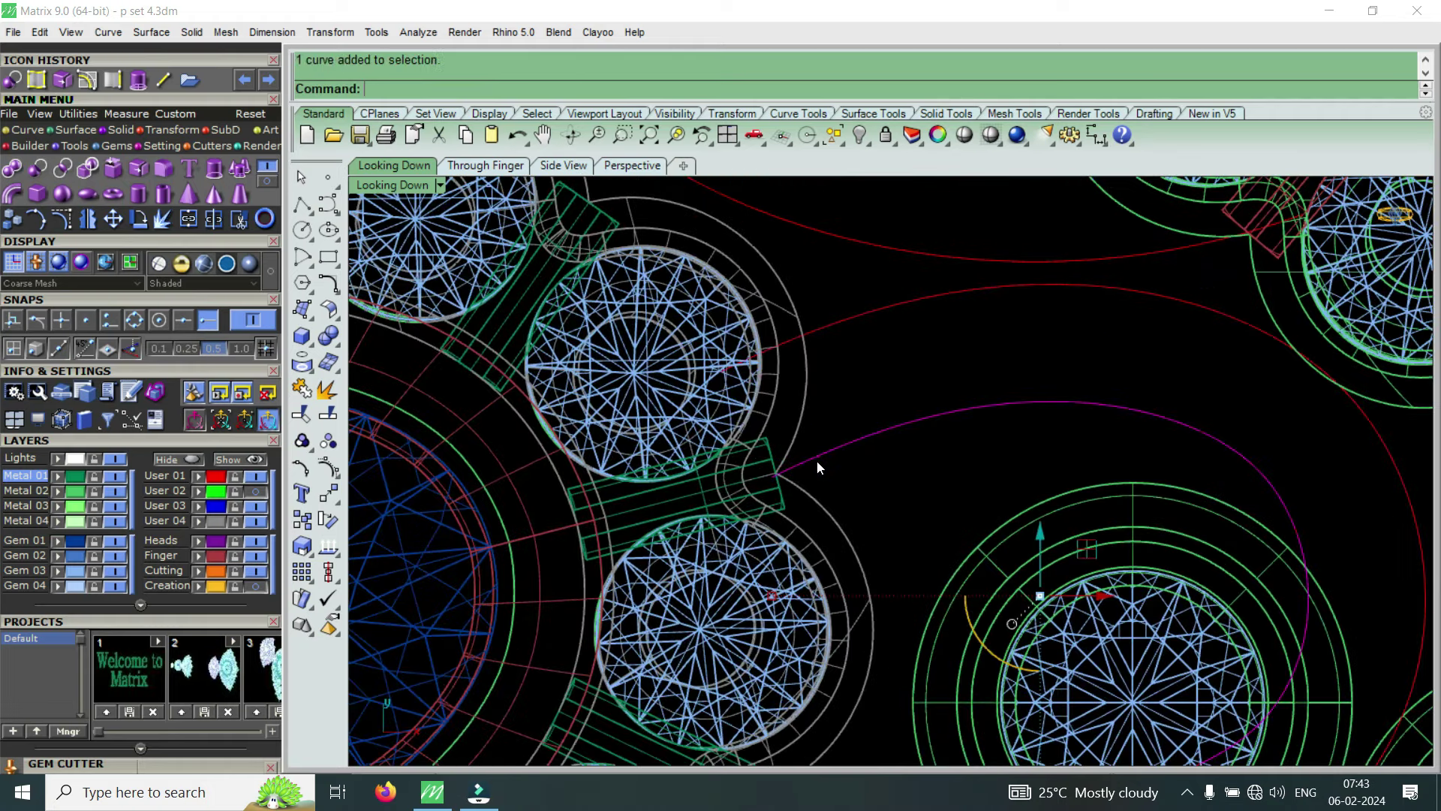
left_click(60, 220)
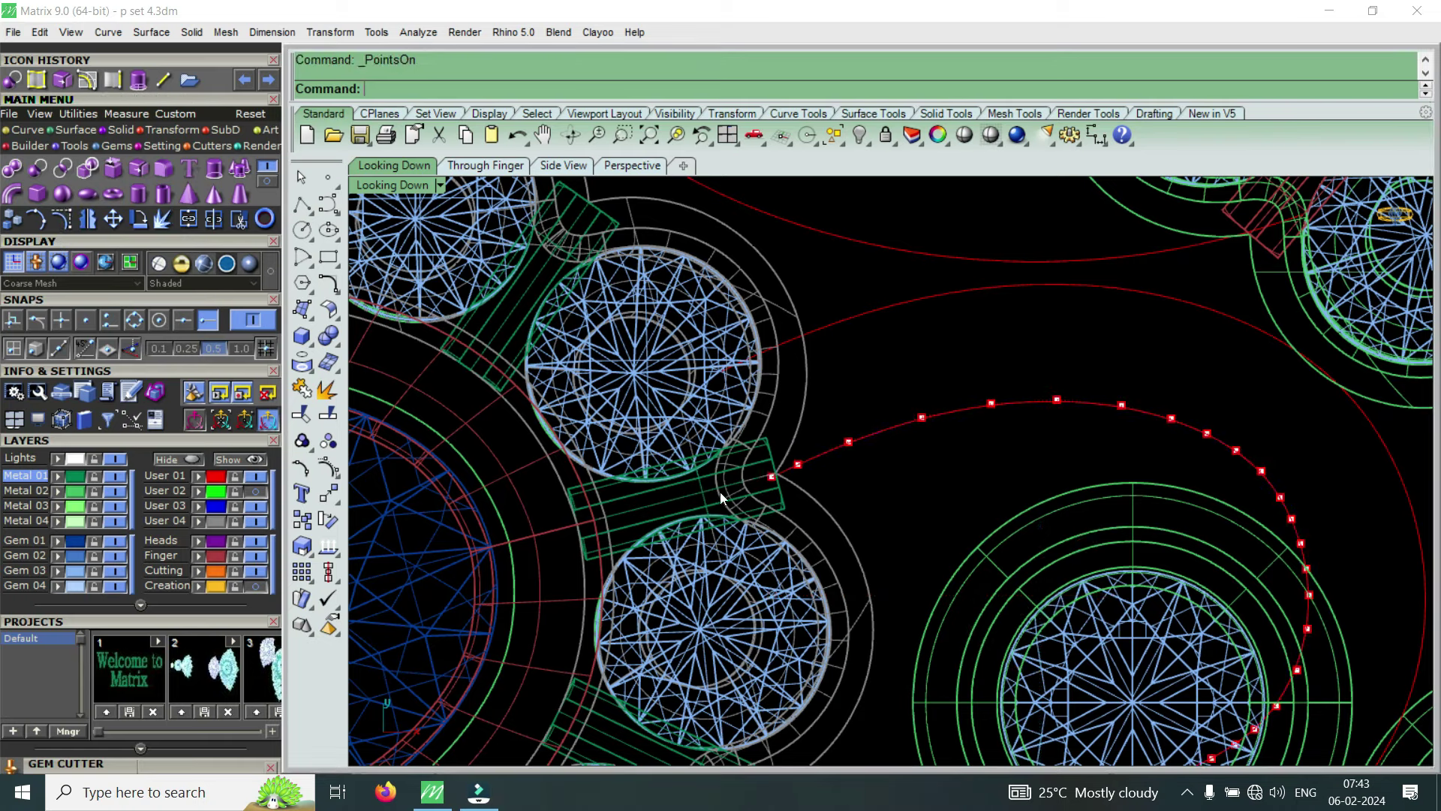
scroll(795, 484, "up", 3)
scroll(795, 484, "up", 2)
left_click_drag(781, 454, 871, 414)
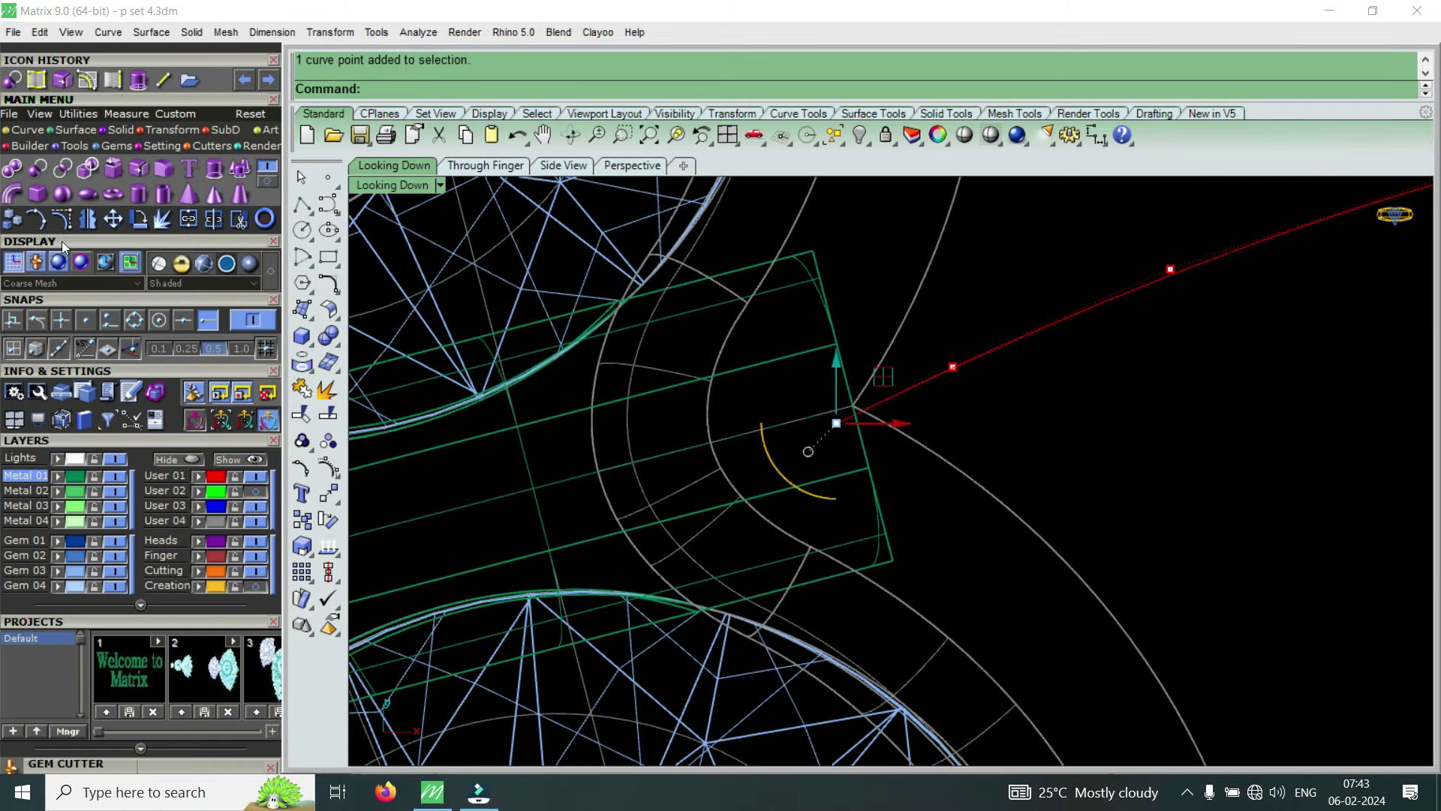
left_click(113, 219)
left_click(1049, 411)
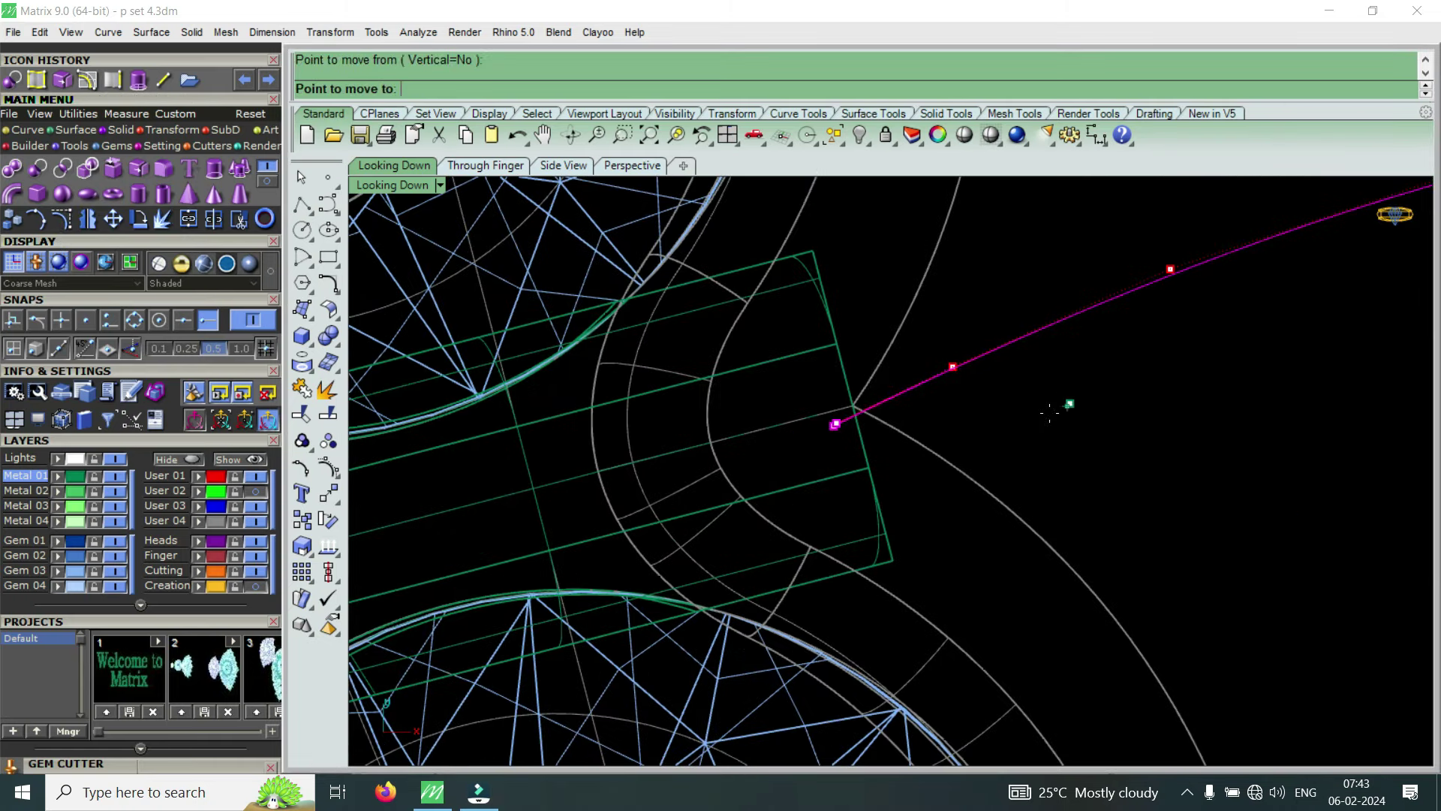
left_click(1018, 423)
scroll(818, 417, "down", 3)
scroll(818, 415, "down", 2)
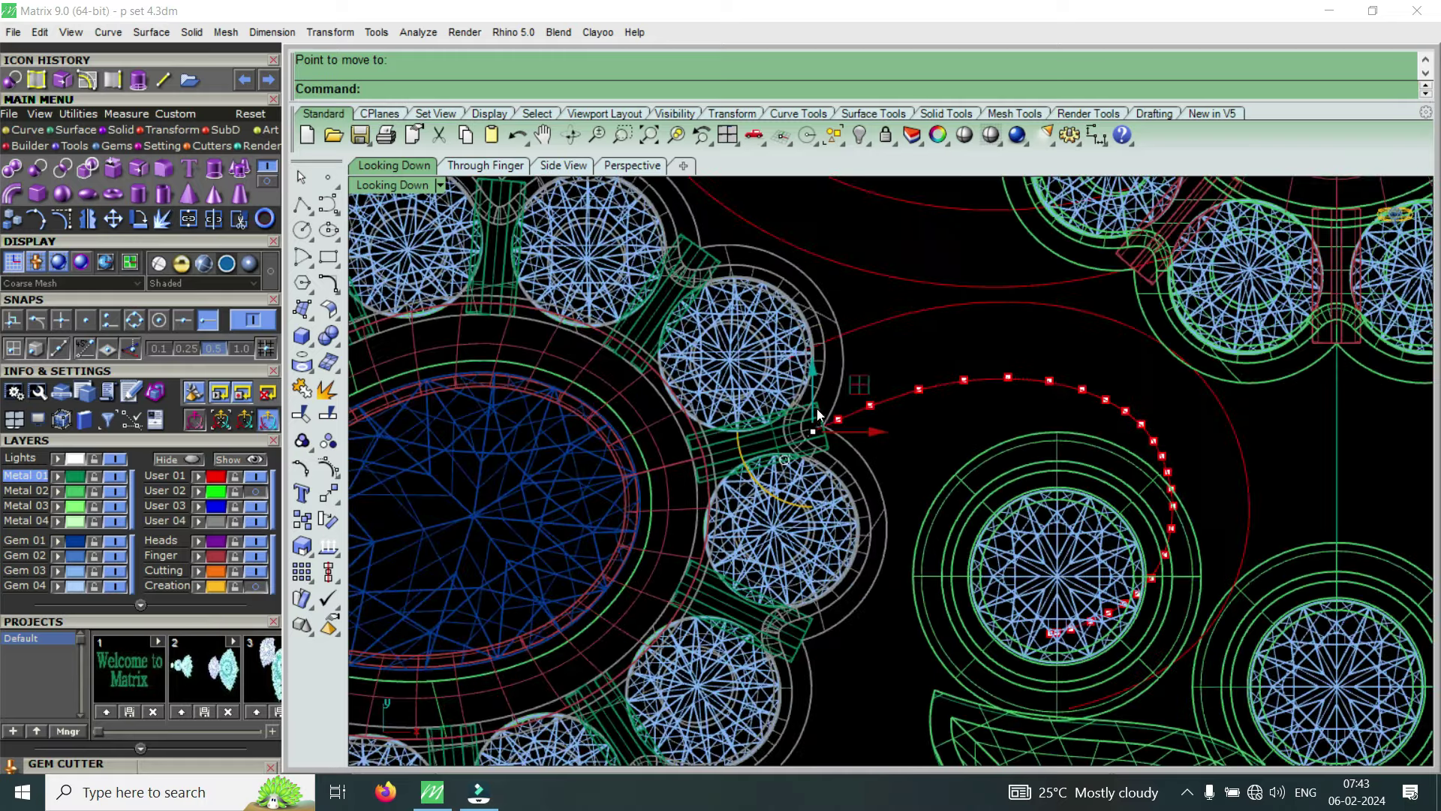
key("Escape")
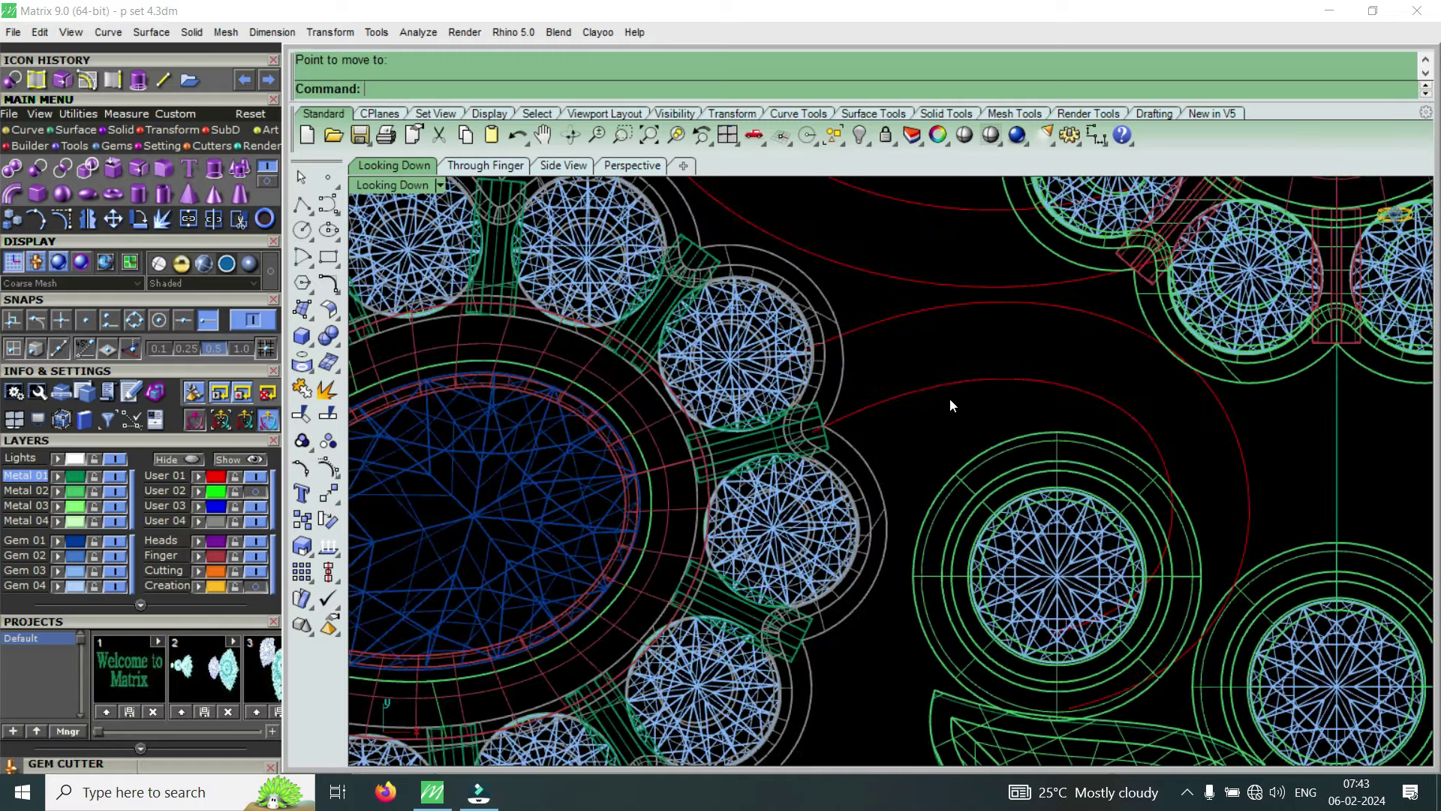
Select the stem curve beside the round gem settings and zoom to inspect it
scroll(948, 398, "down", 3)
scroll(956, 367, "down", 2)
scroll(957, 364, "down", 2)
scroll(966, 372, "down", 2)
left_click(967, 372)
scroll(943, 408, "down", 1)
scroll(943, 407, "down", 2)
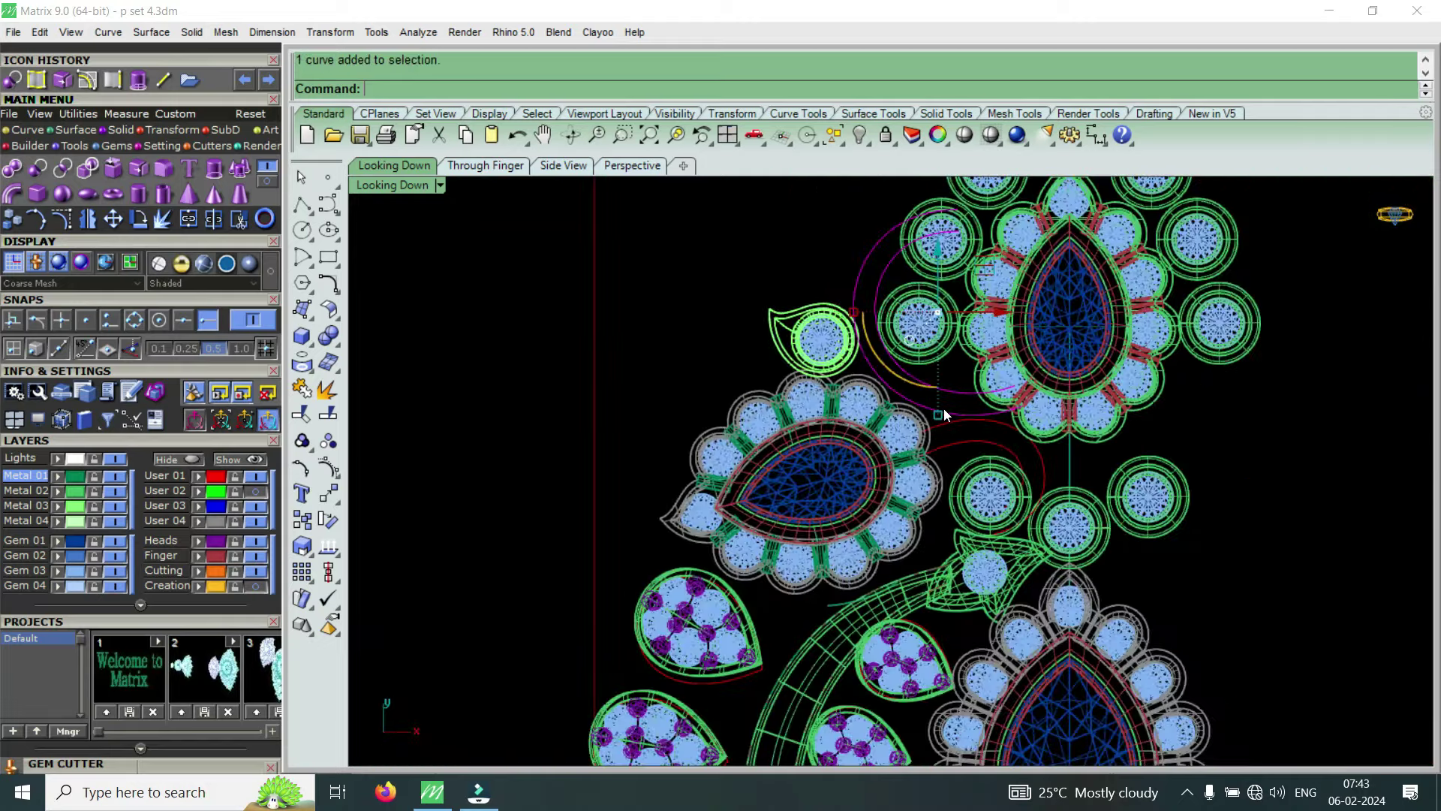
scroll(916, 345, "up", 1)
scroll(1004, 434, "down", 1)
scroll(1004, 434, "up", 1)
scroll(1030, 425, "up", 2)
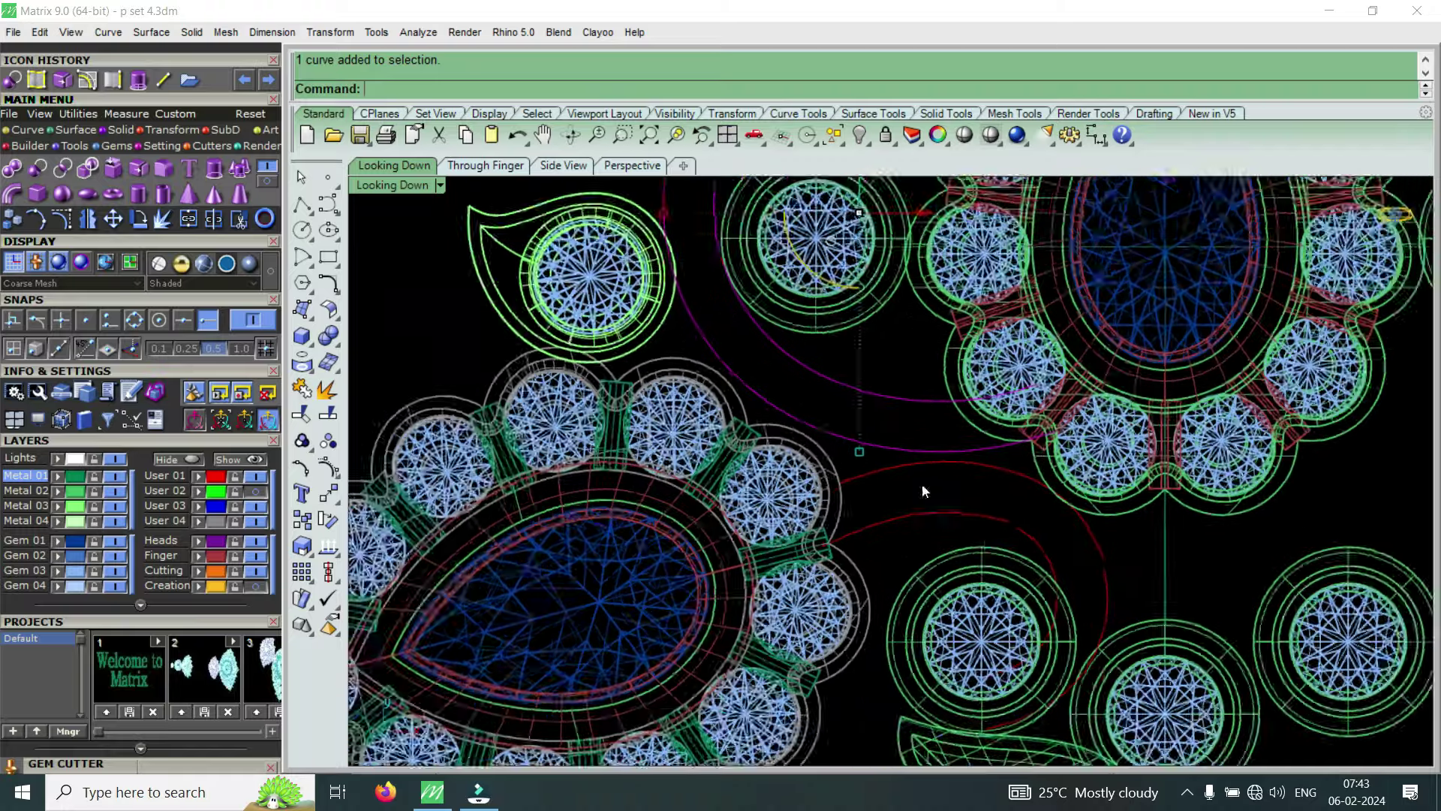
scroll(921, 483, "up", 1)
scroll(898, 460, "down", 2)
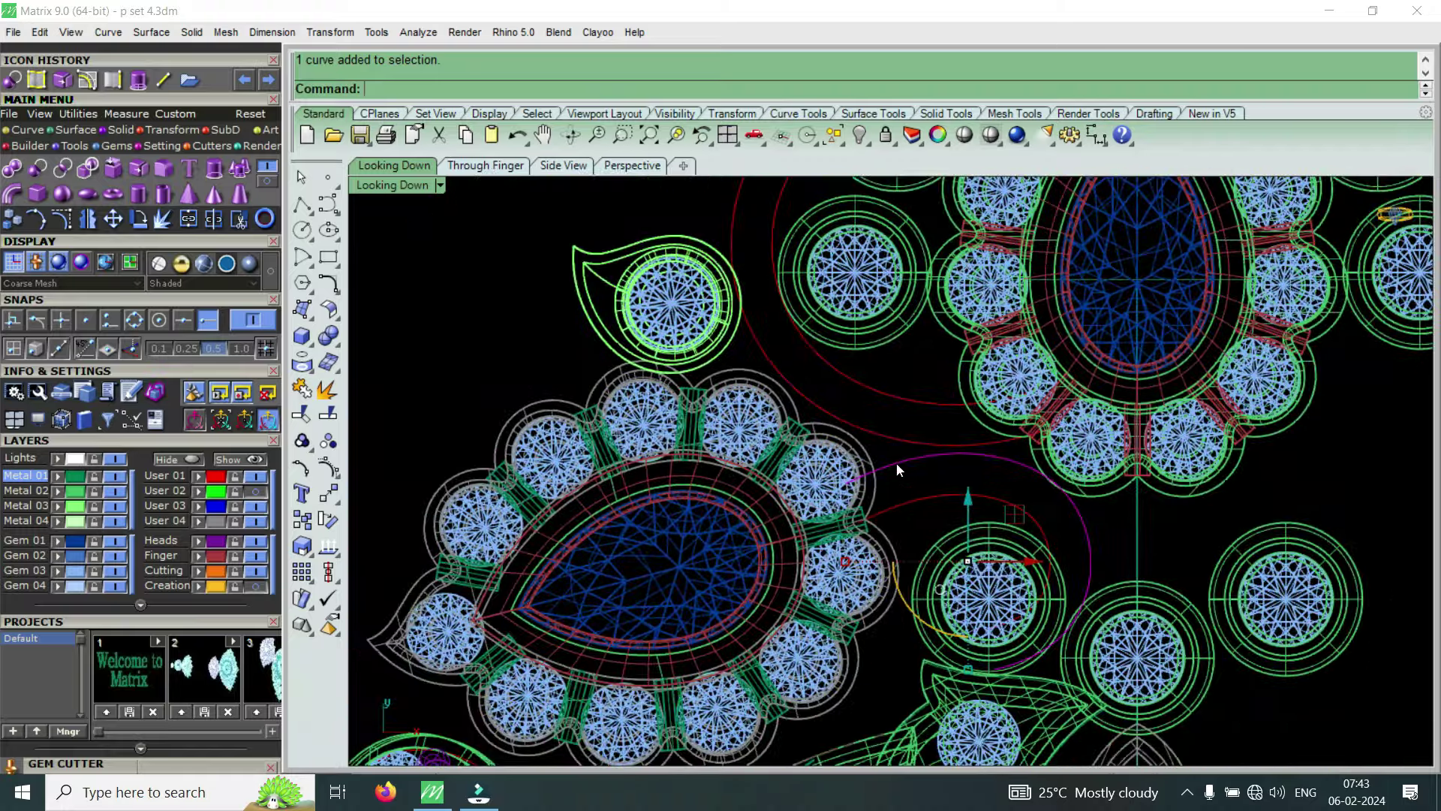
scroll(894, 464, "up", 1)
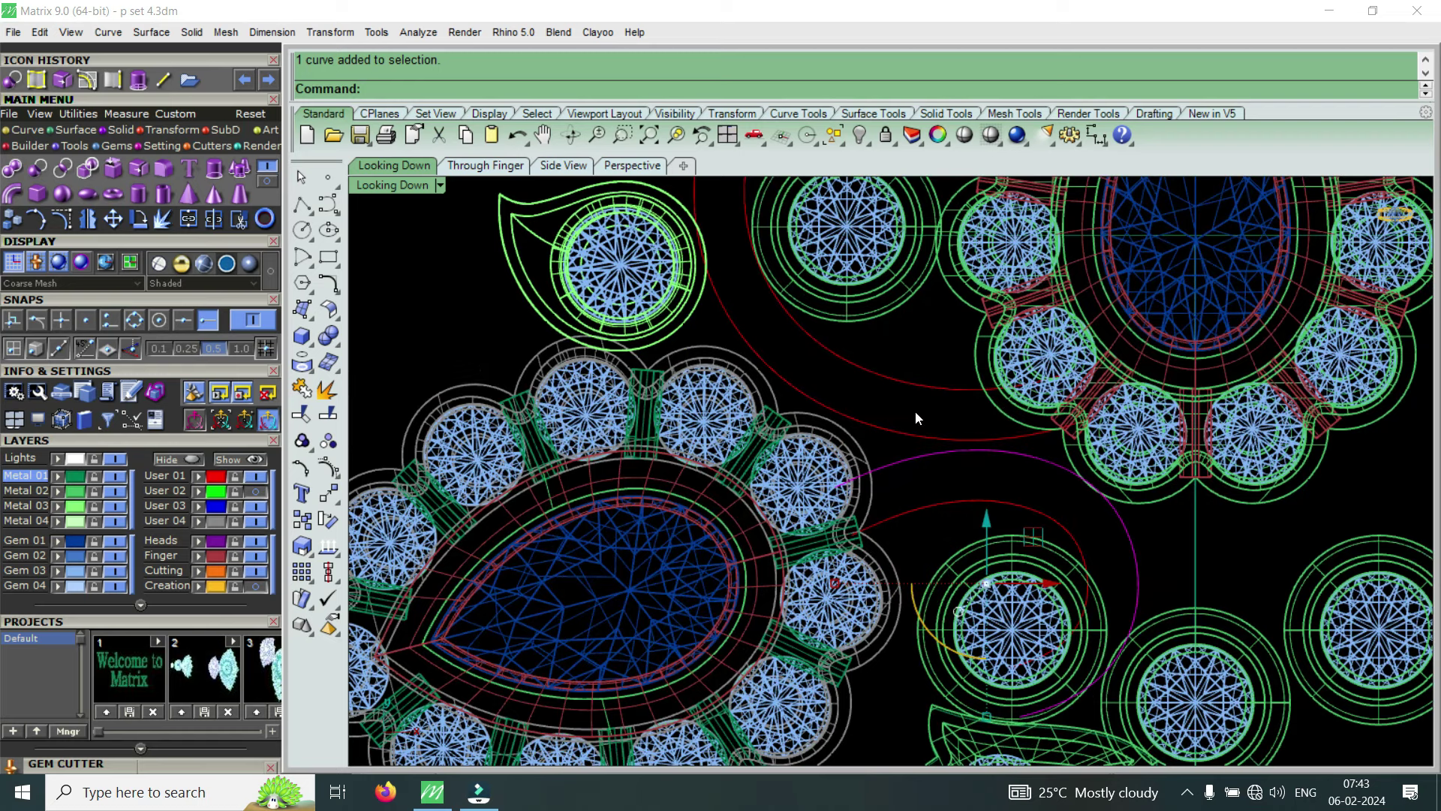
Rebuild the magenta stem curve with a point count of 10 and degree 3
type("Re")
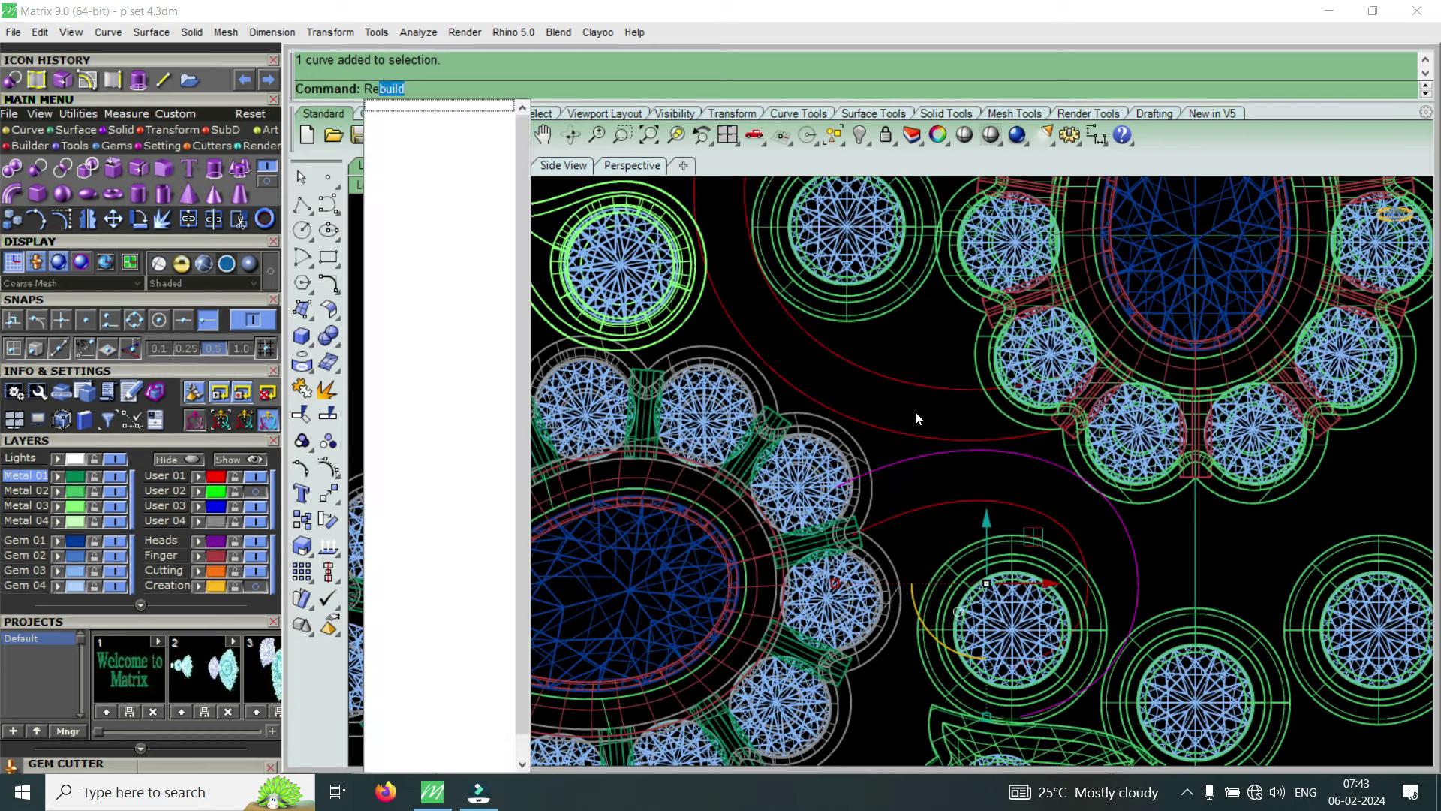
key("Return")
double_click(909, 358)
type("45")
scroll(909, 363, "down", 4)
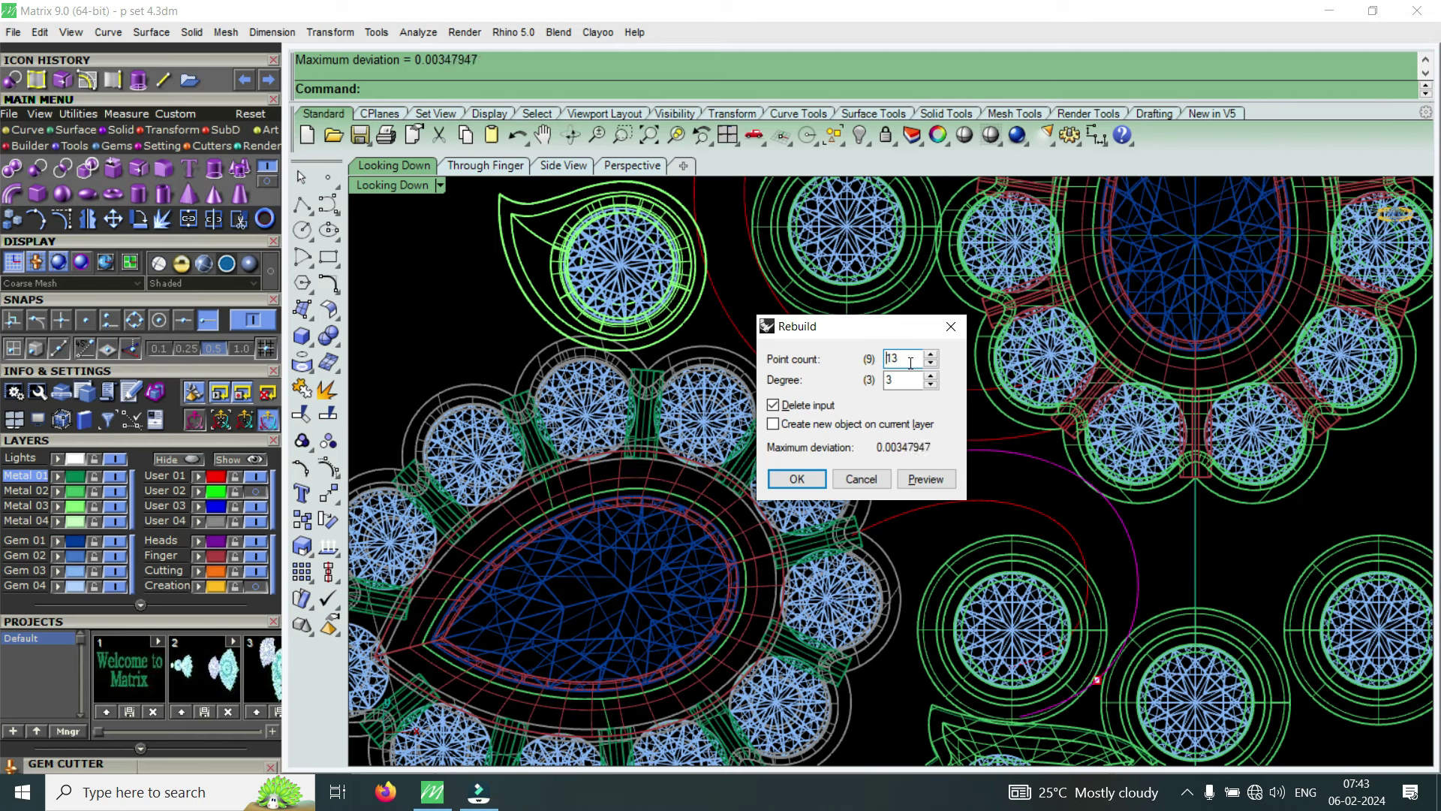
scroll(910, 363, "down", 2)
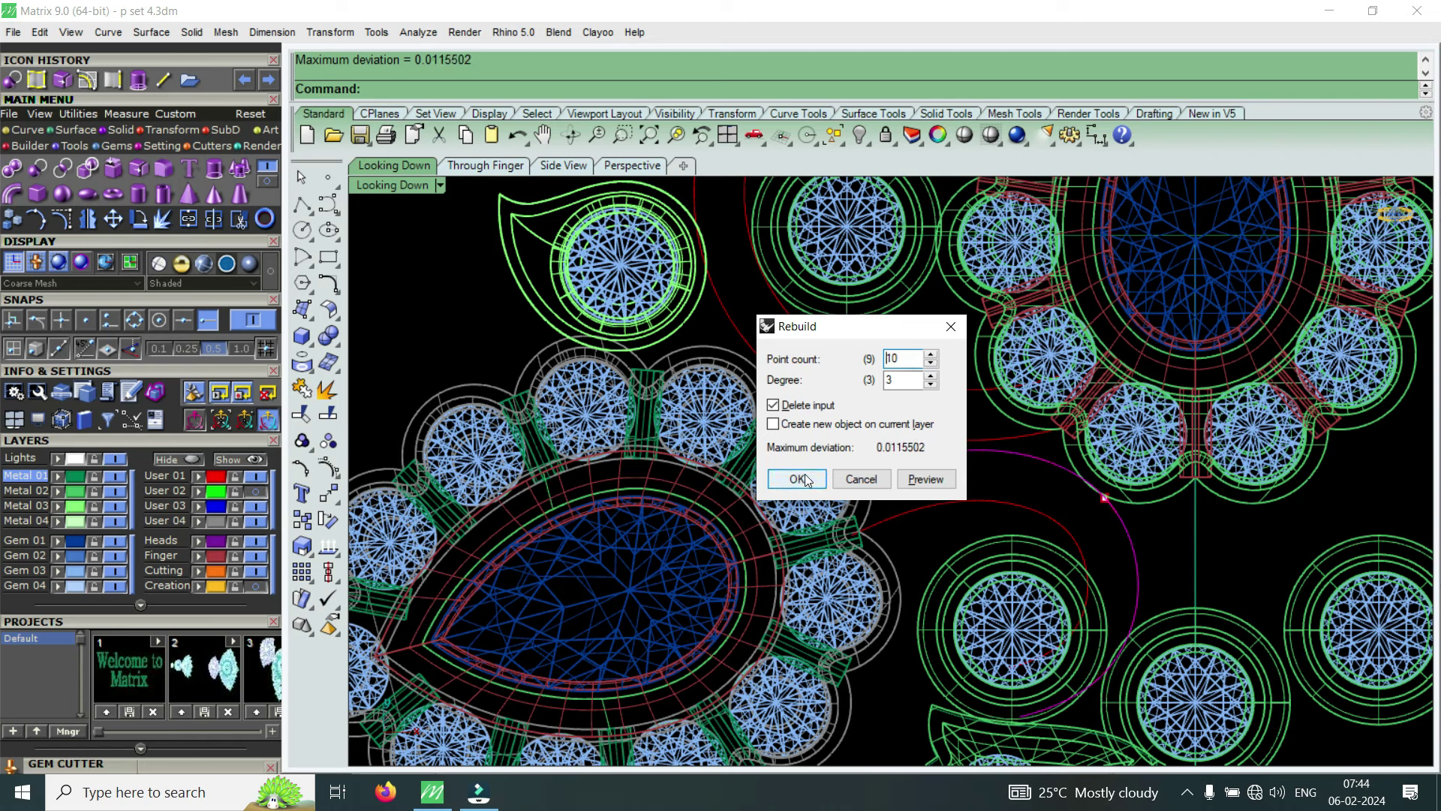
left_click(797, 479)
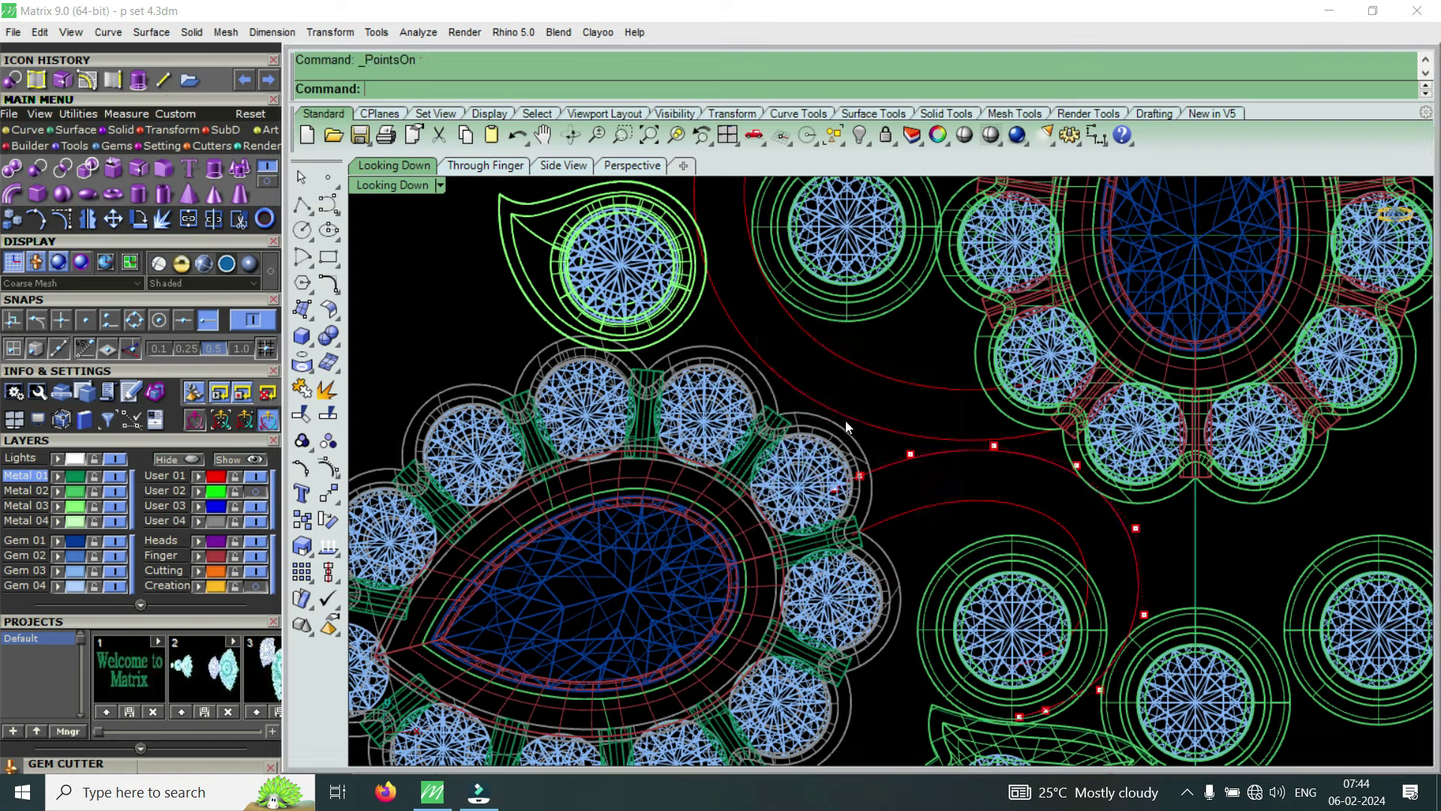
Move the rebuilt stem's end control point onto the gem
scroll(827, 507, "up", 3)
scroll(821, 446, "up", 2)
scroll(821, 446, "up", 2)
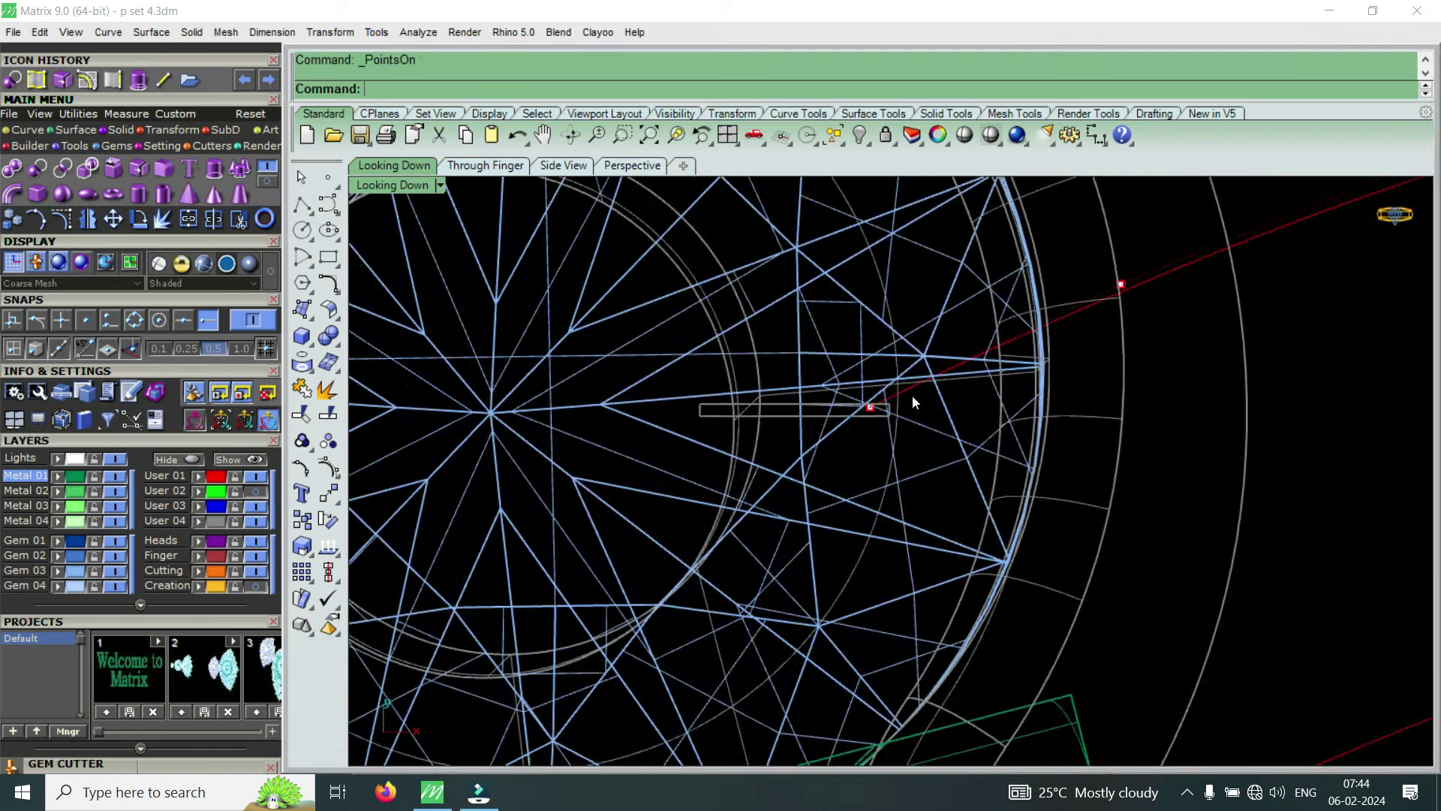
left_click(870, 407)
left_click(112, 219)
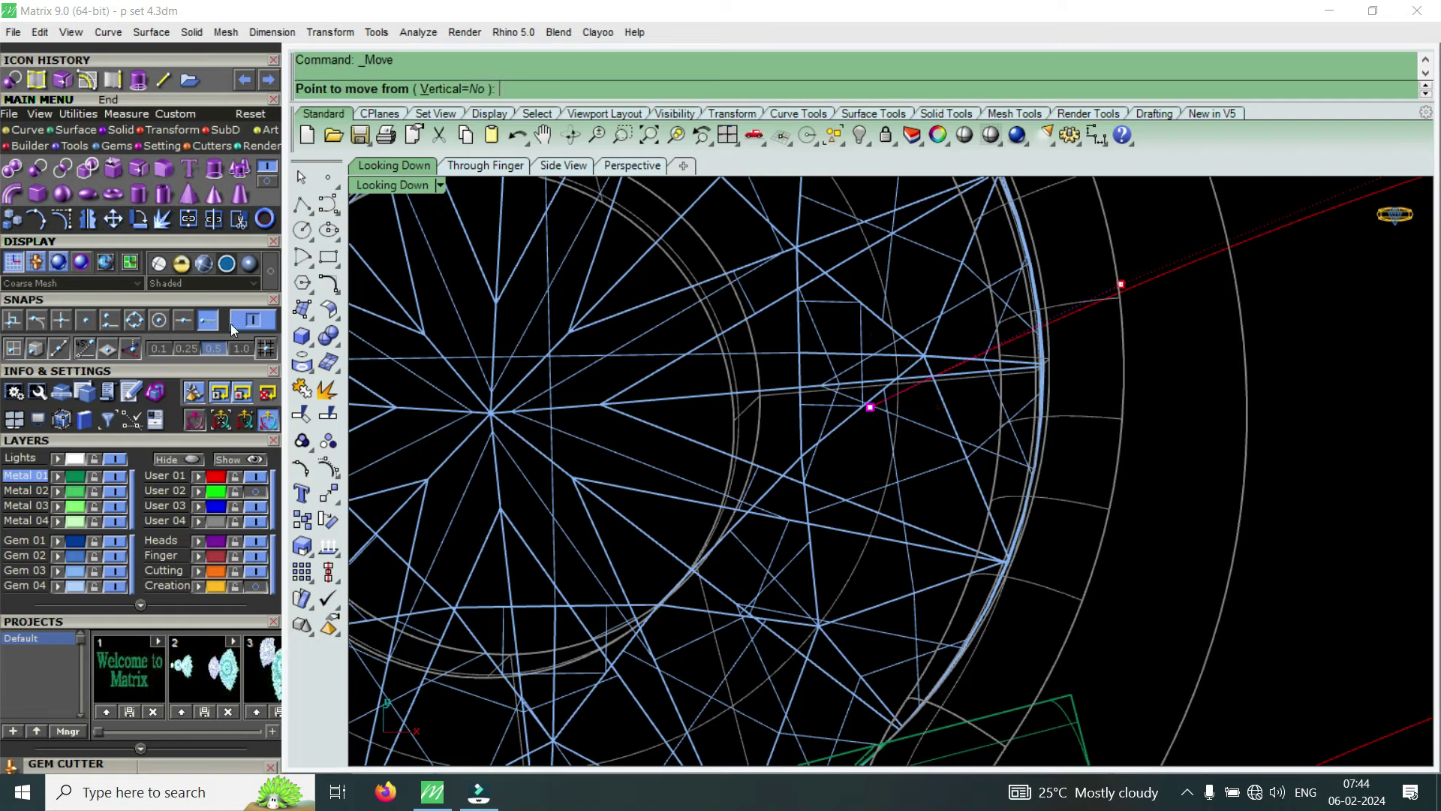
scroll(900, 375, "down", 4)
scroll(930, 375, "up", 2)
left_click(936, 379)
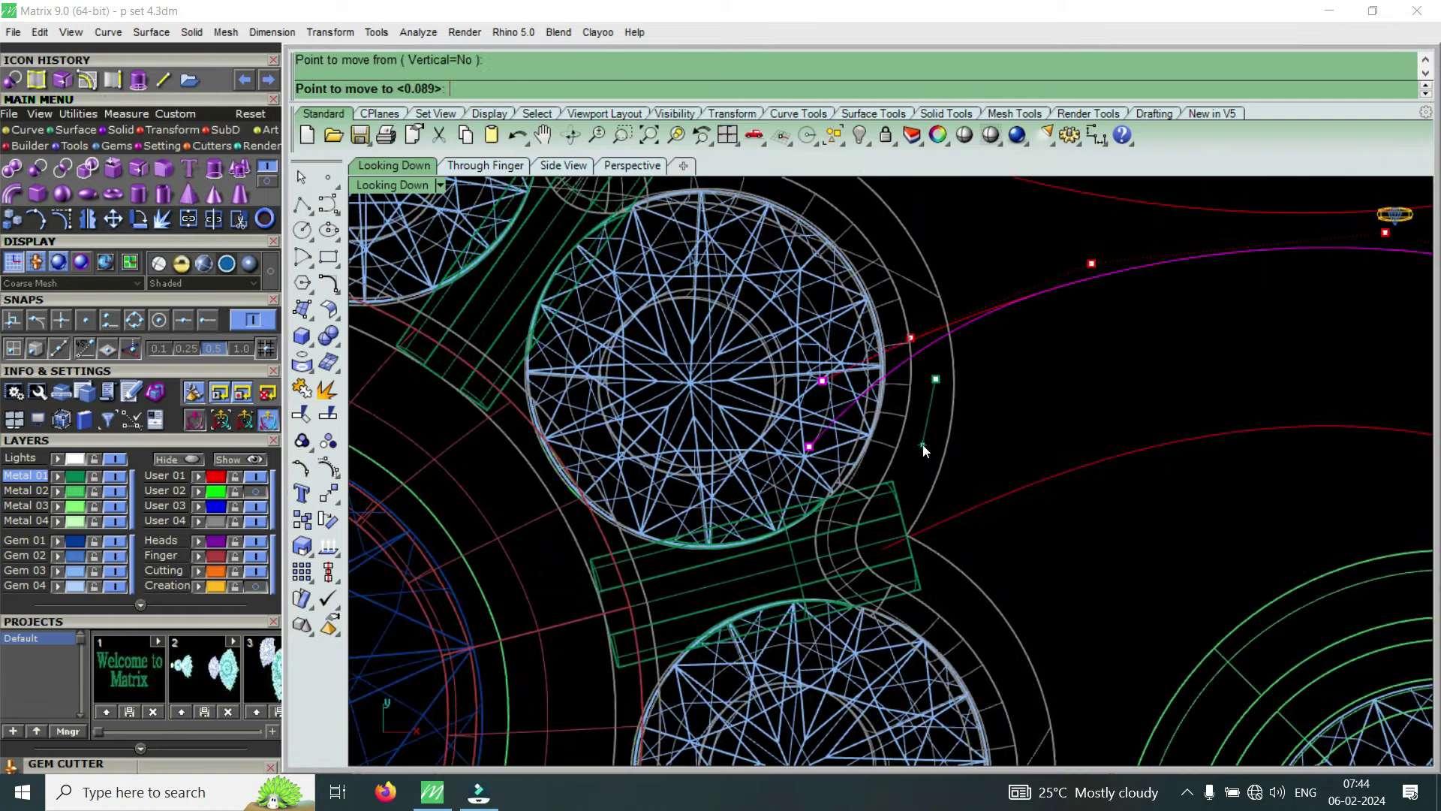
left_click(925, 449)
scroll(891, 280, "up", 2)
scroll(880, 318, "up", 2)
Drag two control points along the stem's arc to reshape its curve
left_click_drag(952, 453, 952, 453)
scroll(931, 390, "down", 2)
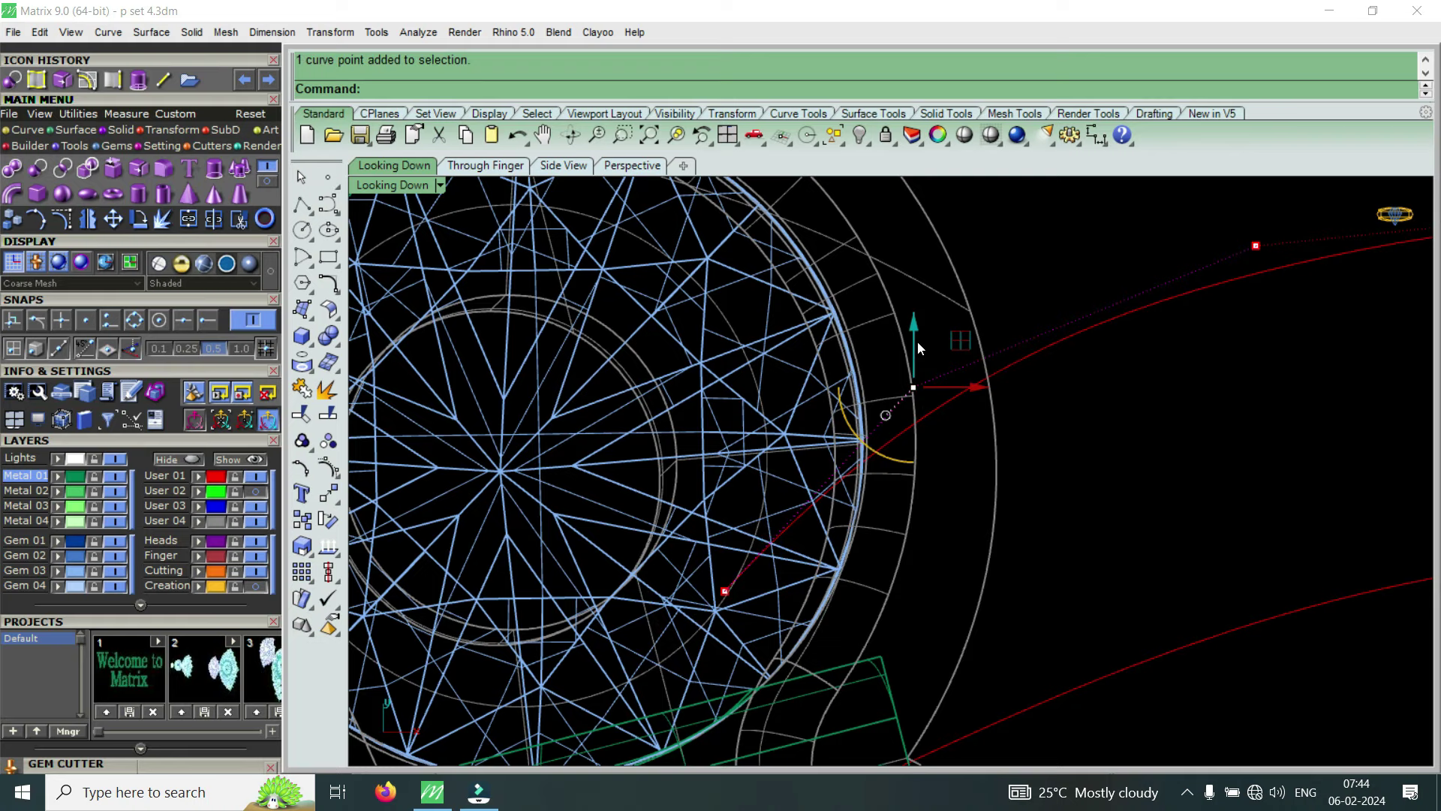
left_click_drag(917, 341, 916, 395)
scroll(914, 406, "down", 3)
scroll(912, 421, "down", 2)
scroll(944, 391, "up", 2)
scroll(971, 359, "up", 2)
left_click_drag(969, 346, 1024, 398)
left_click_drag(1018, 313, 910, 389)
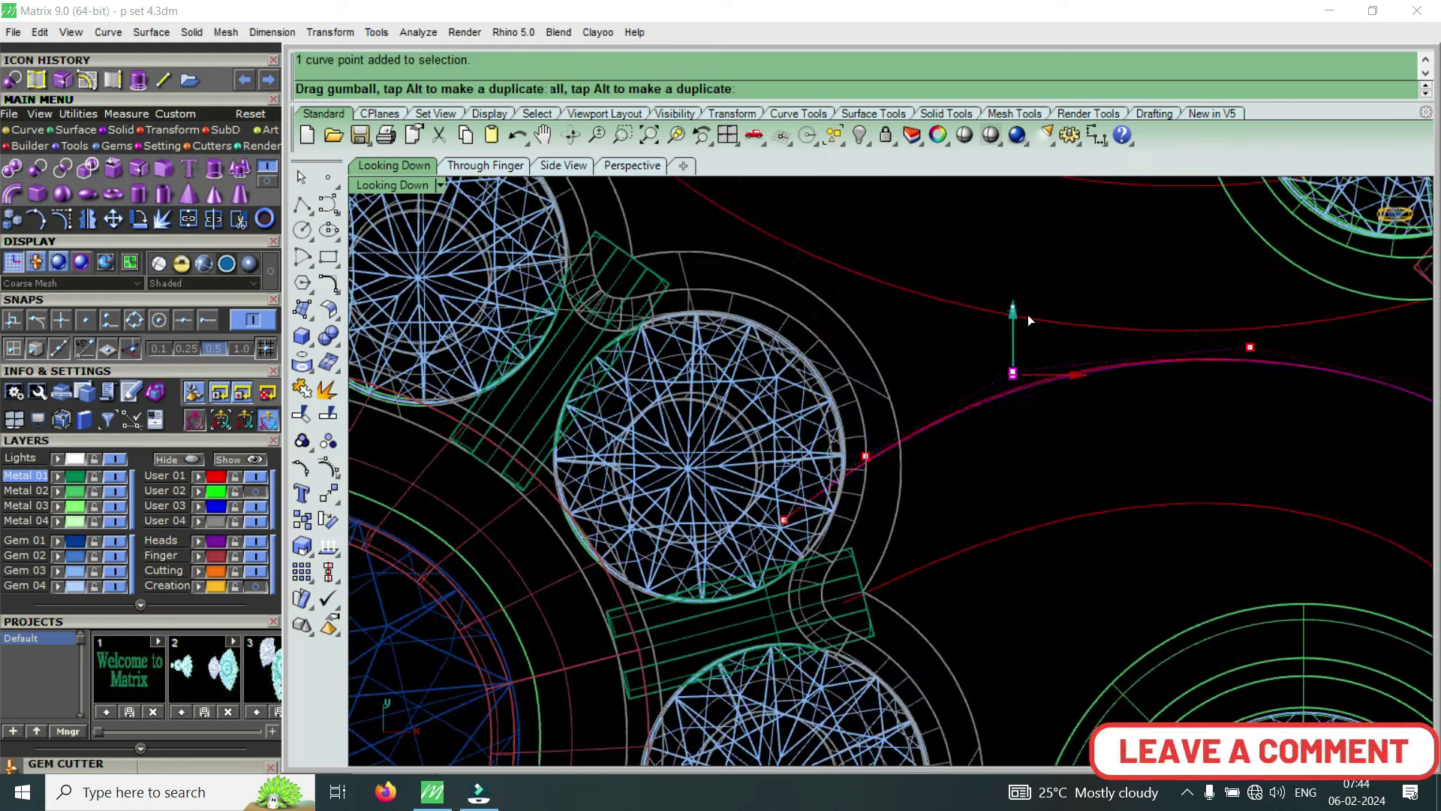
scroll(910, 389, "down", 3)
scroll(1083, 582, "up", 3)
scroll(1029, 605, "up", 3)
scroll(1028, 571, "up", 3)
Select another stem control point, then undo the last control-point adjustment
mouse_move(949, 586)
left_mouse_down()
mouse_move(1034, 524)
mouse_move(1016, 471)
left_mouse_up()
scroll(1028, 508, "down", 3)
scroll(1026, 508, "down", 3)
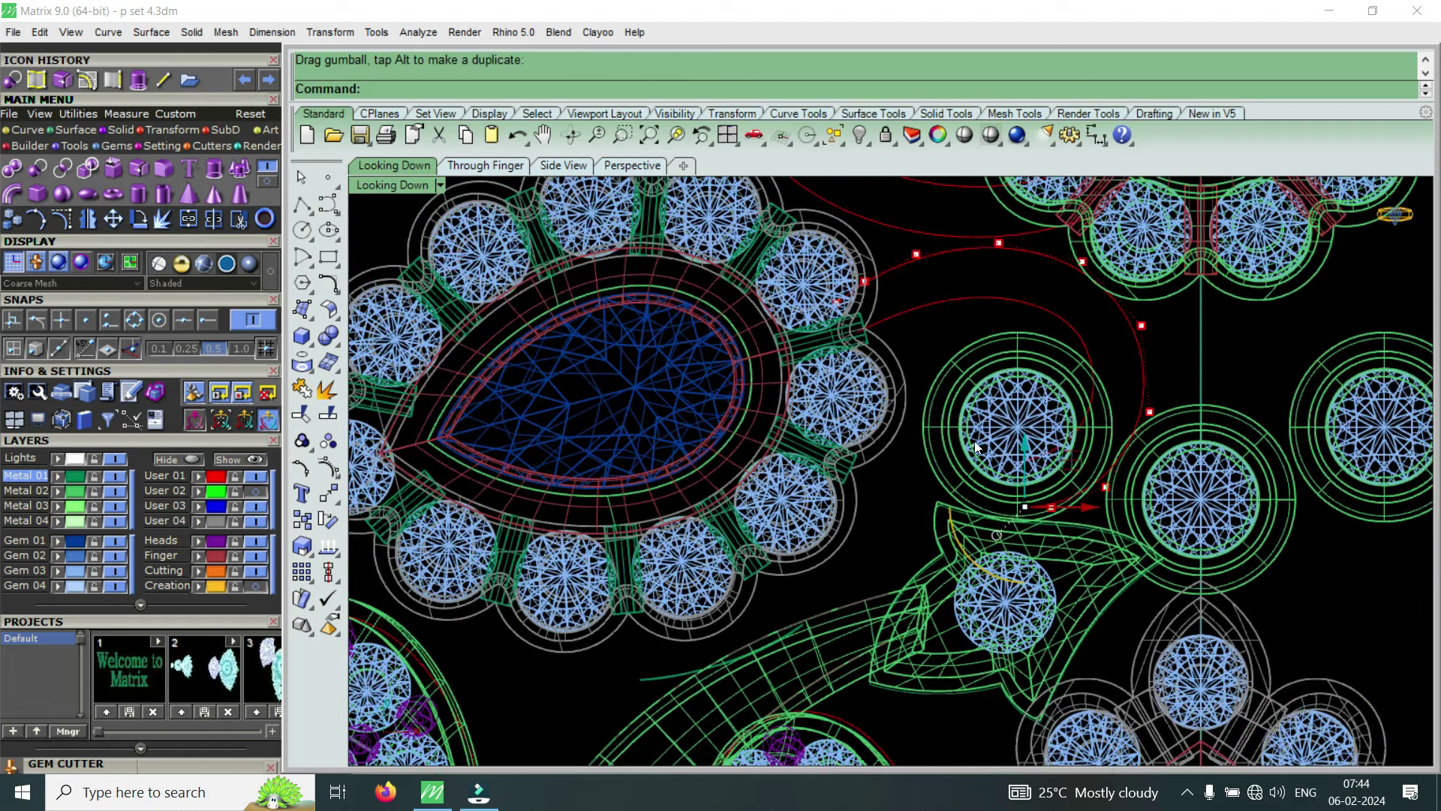
scroll(1064, 485, "up", 3)
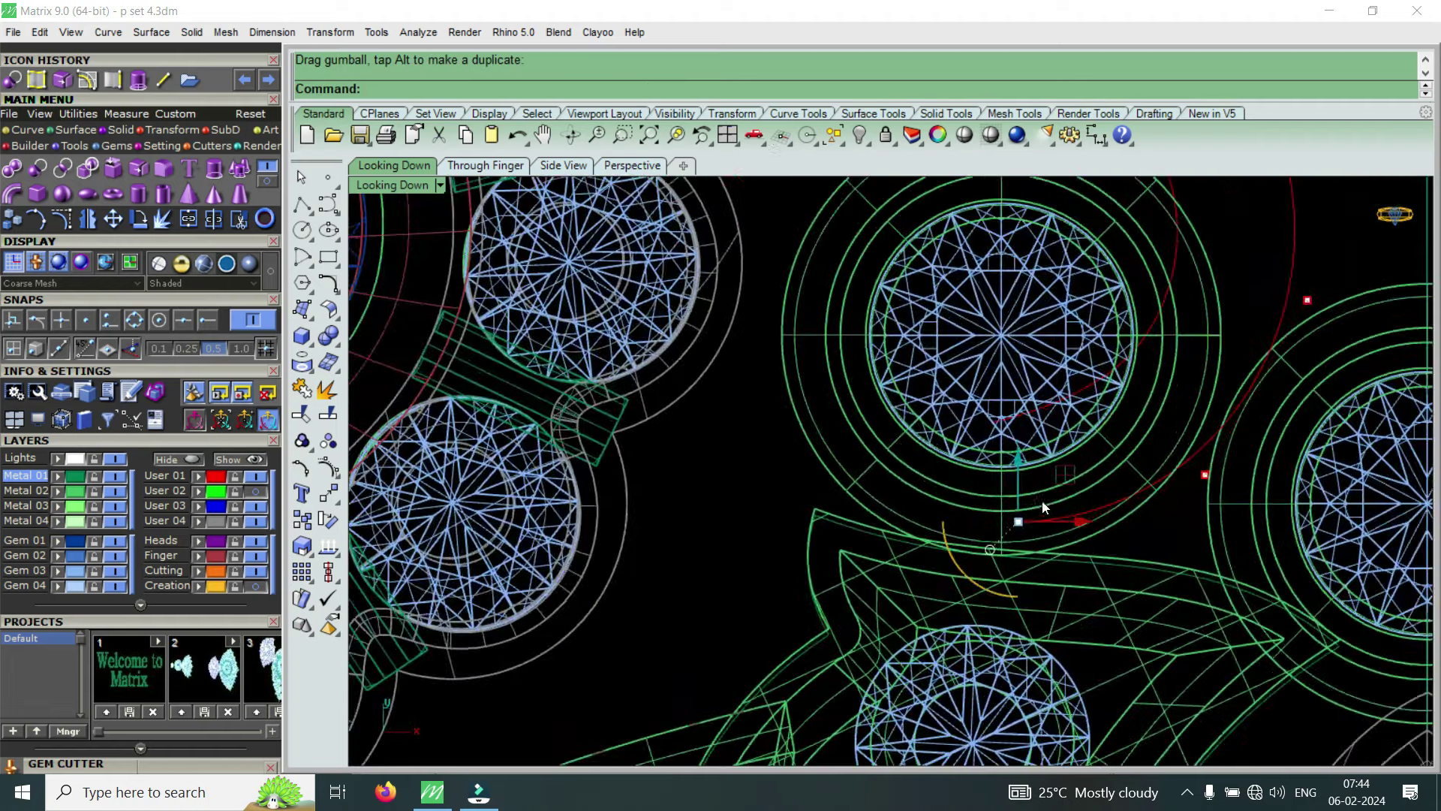
key("ctrl+z")
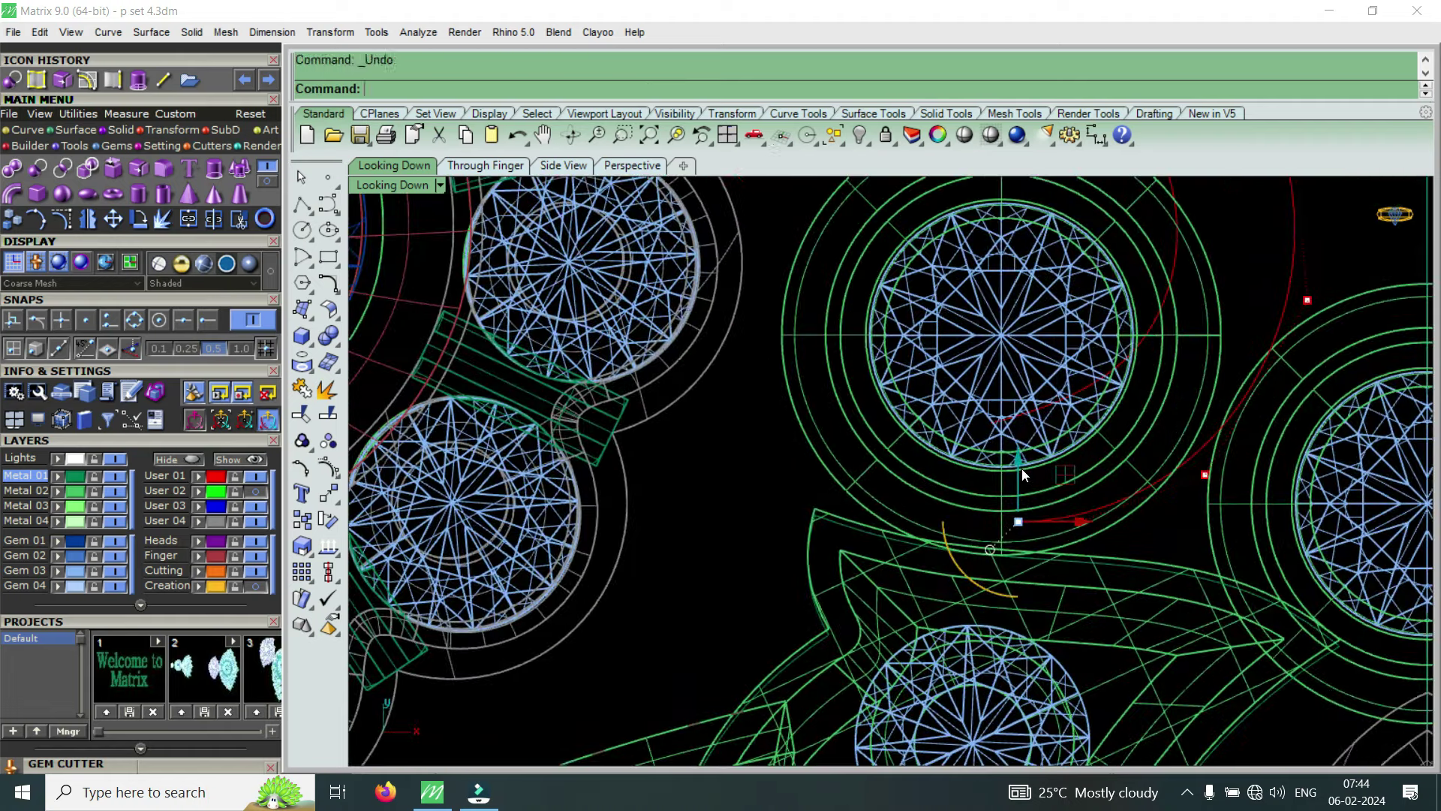
scroll(1051, 524, "down", 3)
scroll(968, 442, "down", 2)
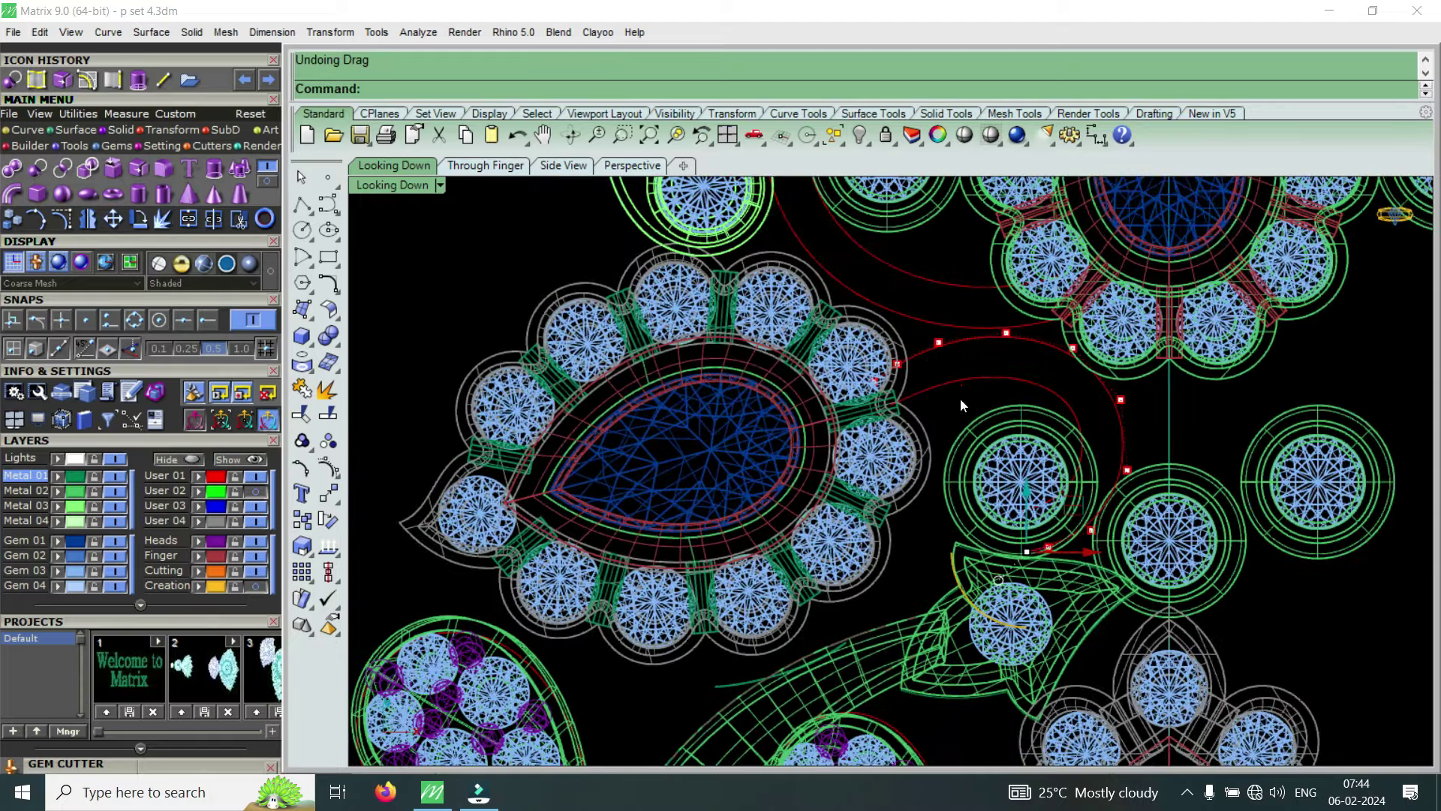
scroll(1082, 498, "down", 2)
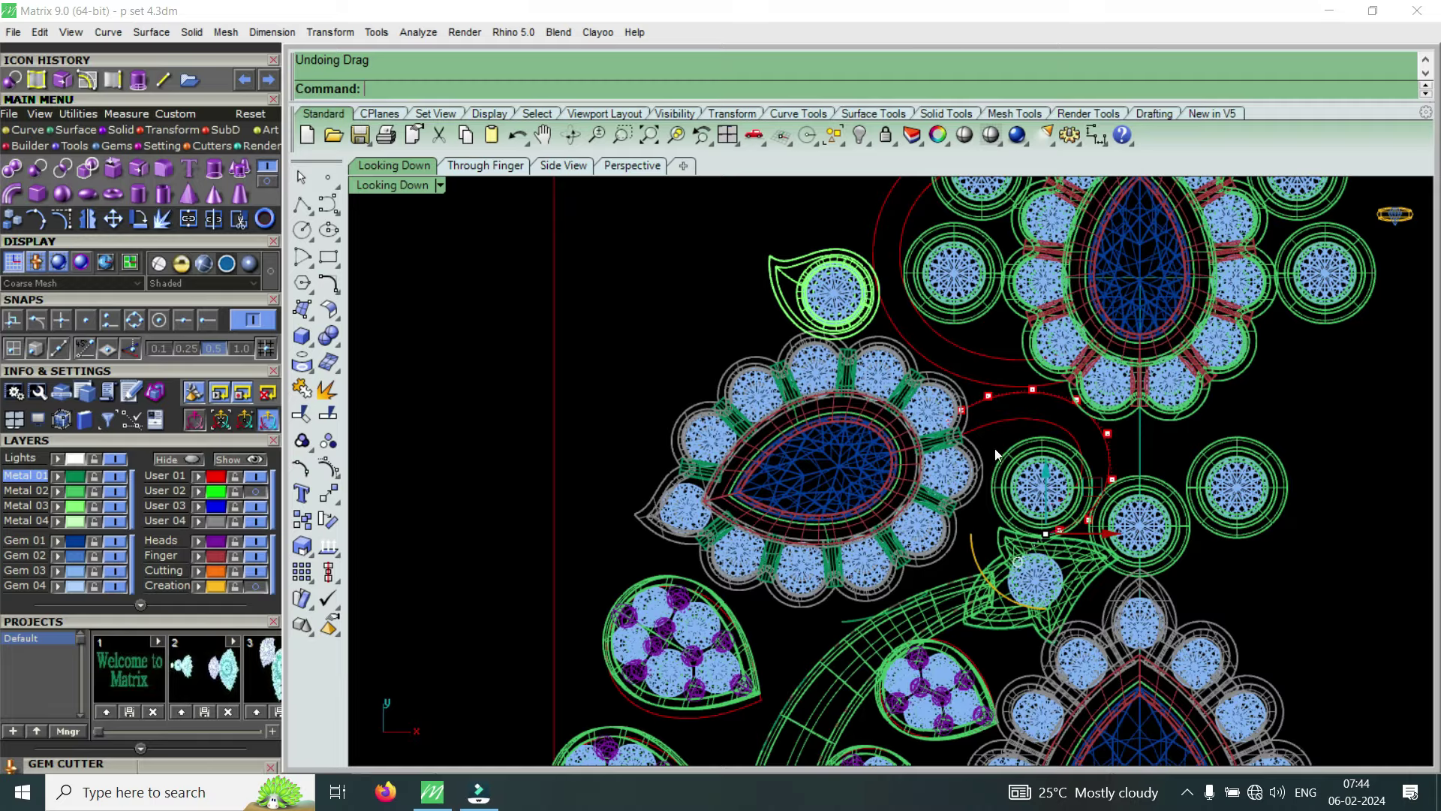
Check the red curve's points beside the gem, then select the magenta band curve
scroll(995, 449, "up", 3)
scroll(953, 462, "up", 3)
scroll(900, 480, "up", 3)
scroll(863, 491, "up", 2)
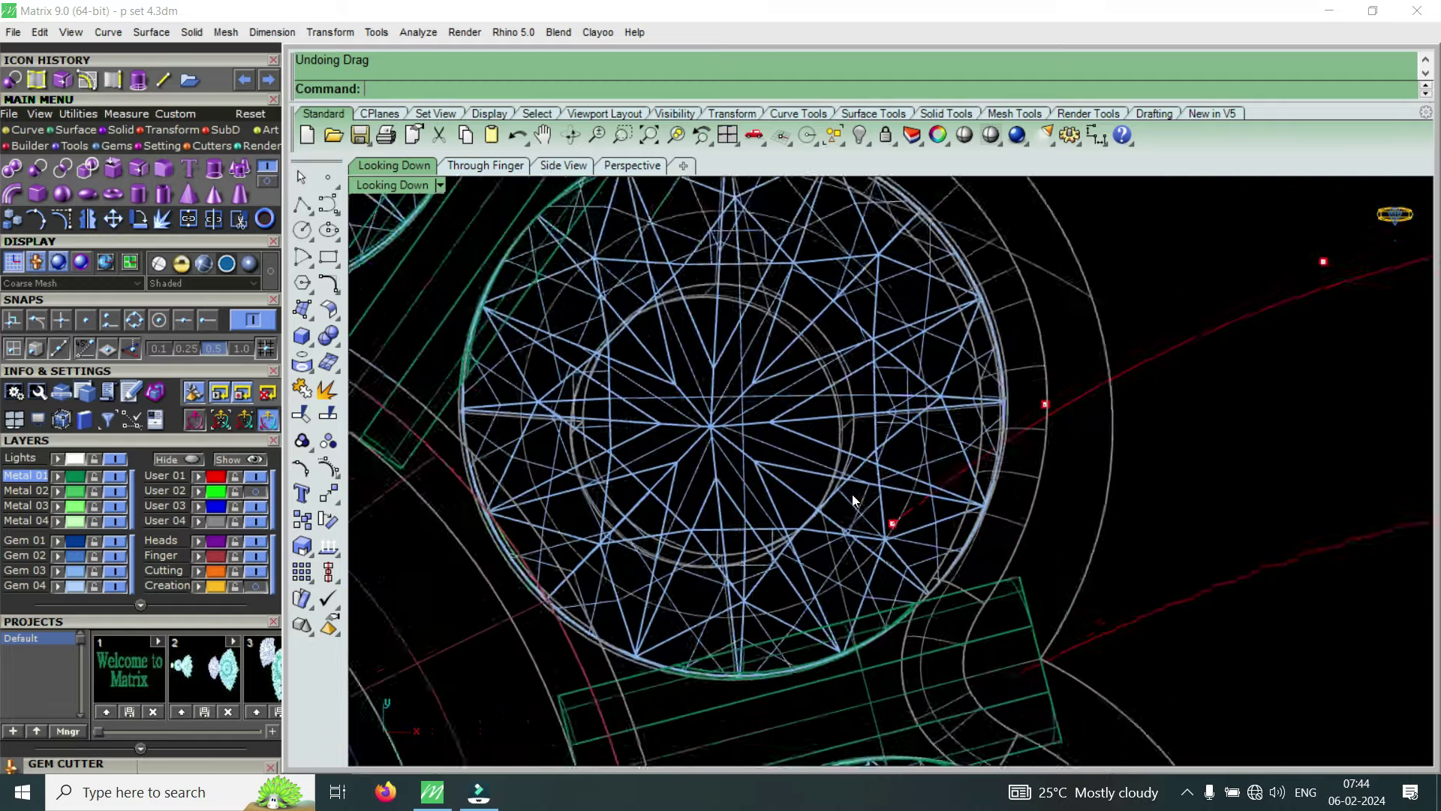
scroll(853, 499, "up", 1)
left_click(899, 534)
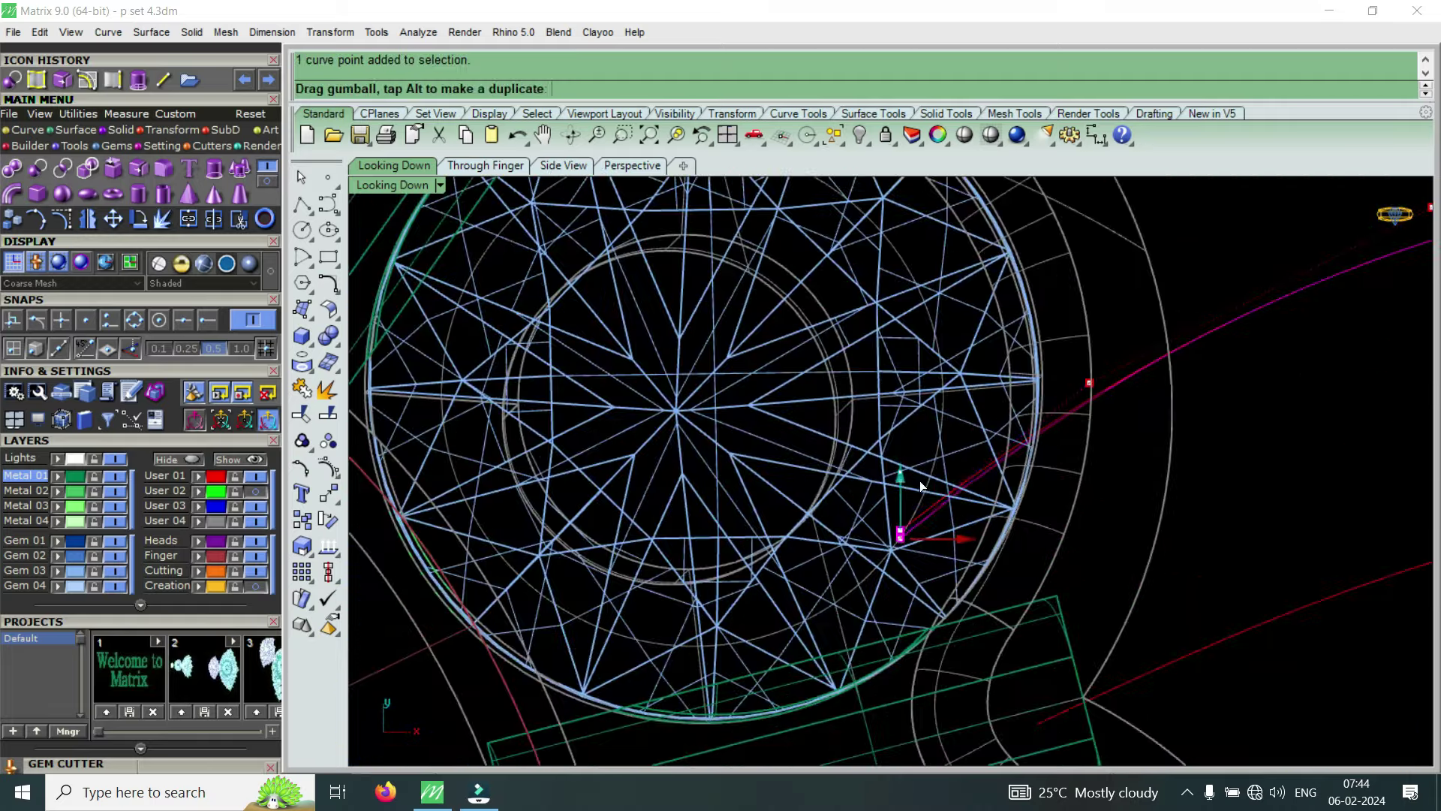
scroll(922, 487, "down", 5)
scroll(1008, 360, "up", 4)
left_click_drag(1033, 353, 1101, 560)
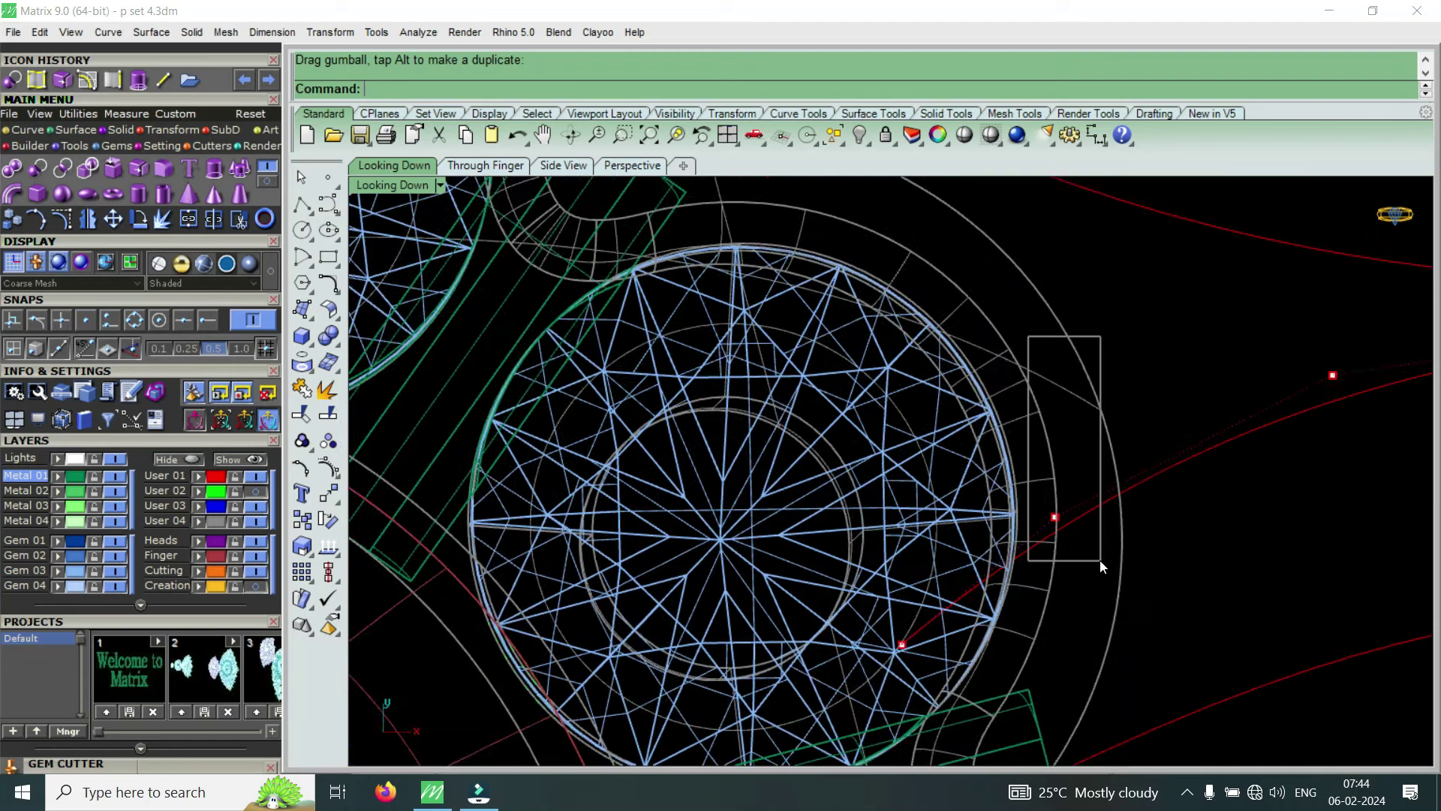
scroll(1051, 447, "down", 3)
scroll(1051, 447, "up", 3)
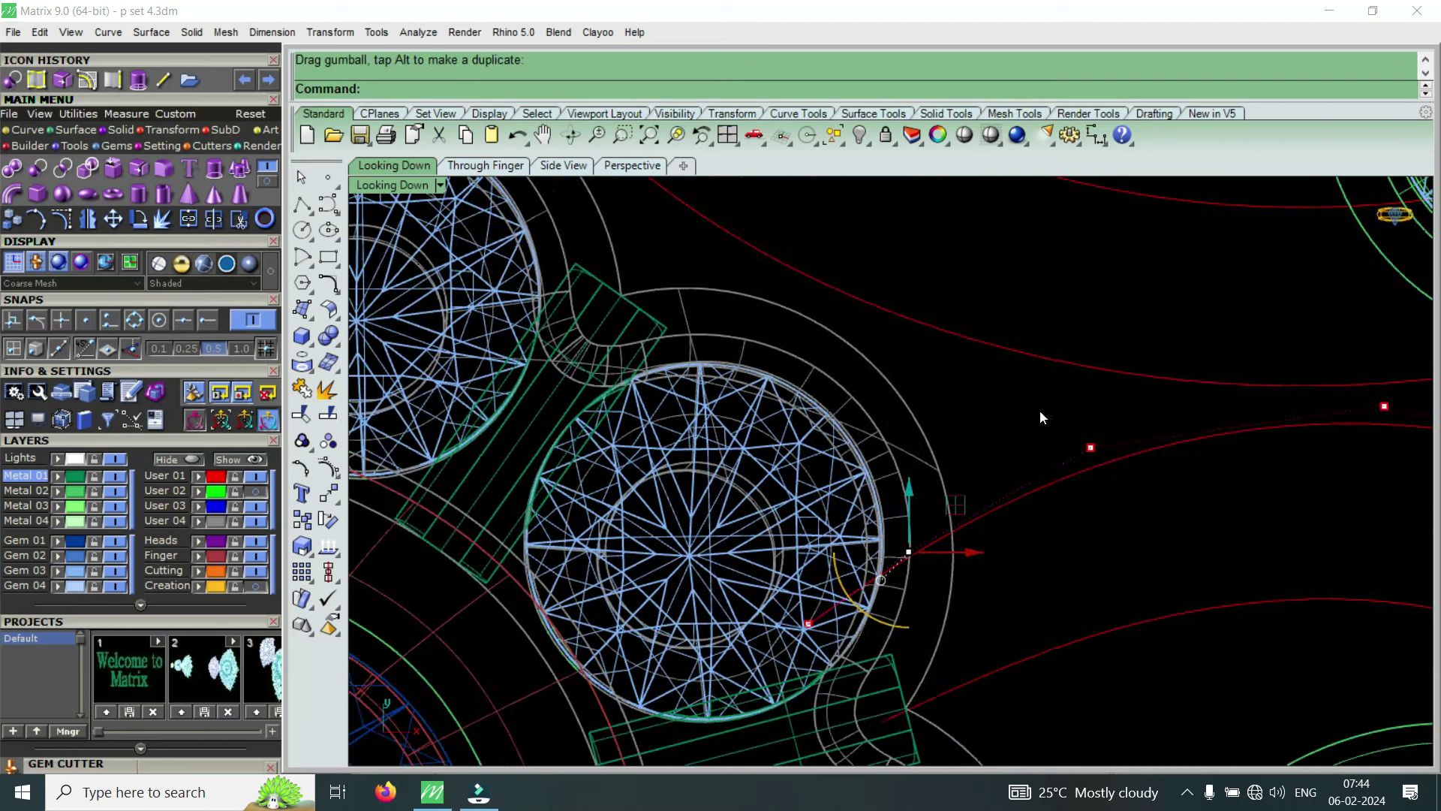
left_click(1089, 447)
scroll(945, 515, "down", 2)
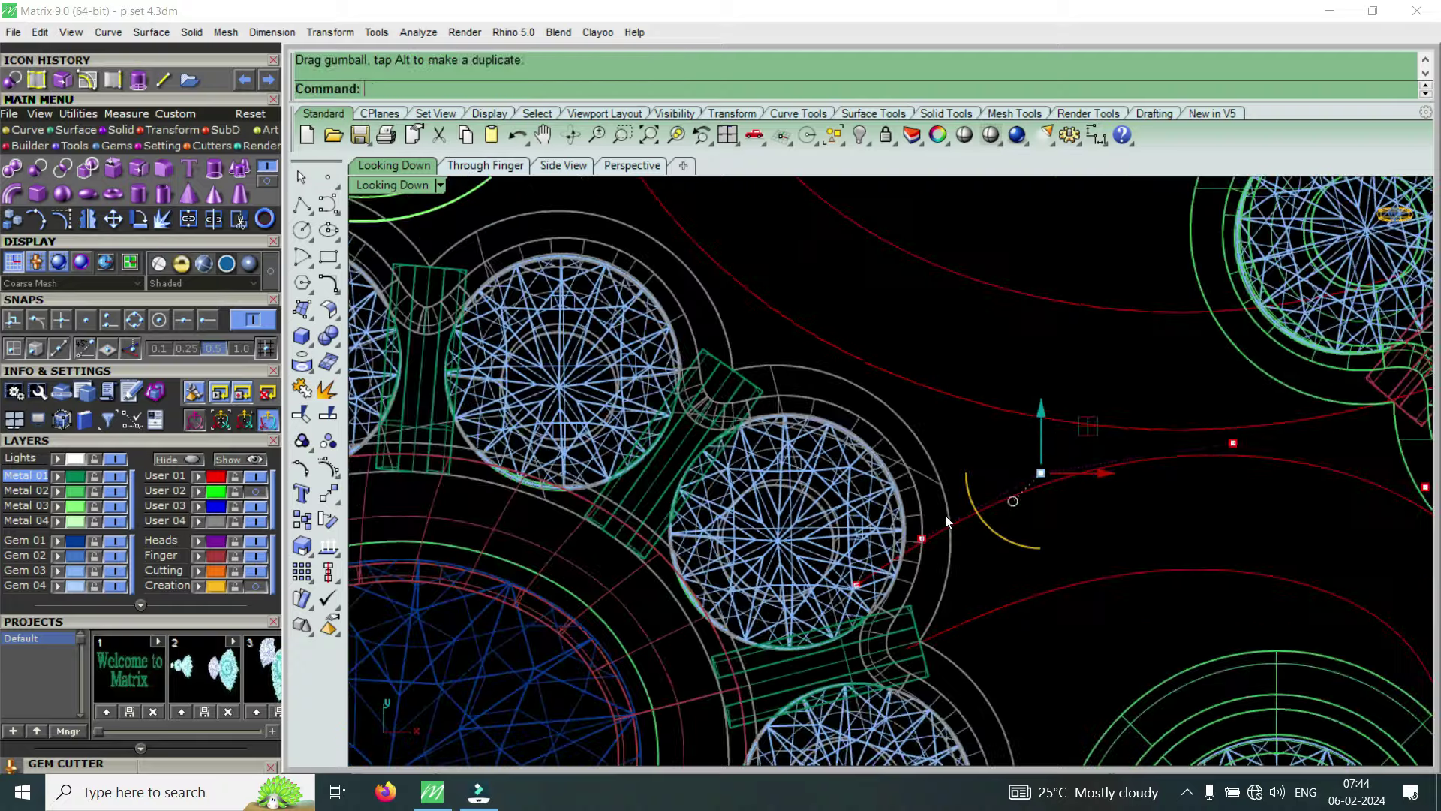
scroll(956, 480, "down", 3)
left_click(963, 479)
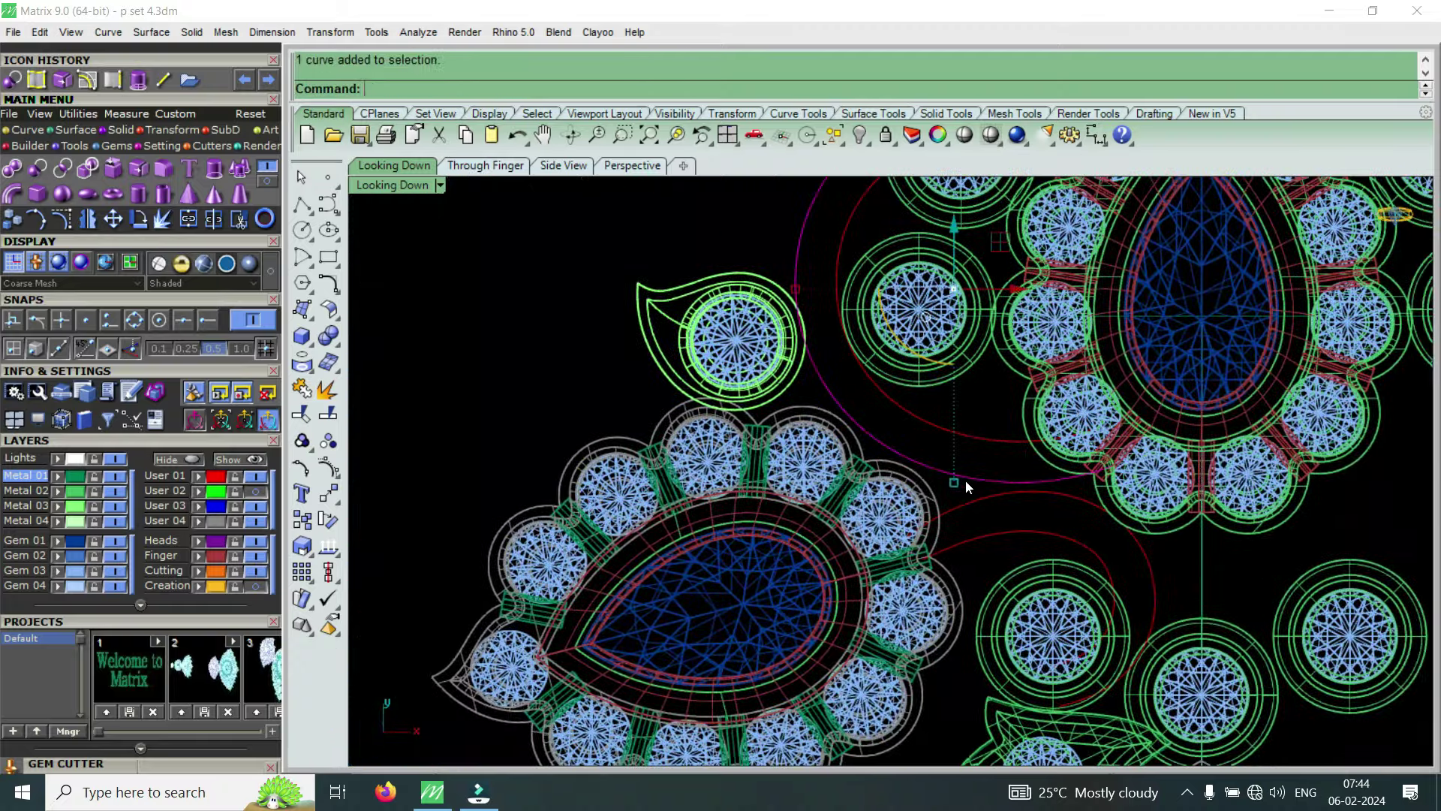
scroll(977, 483, "down", 2)
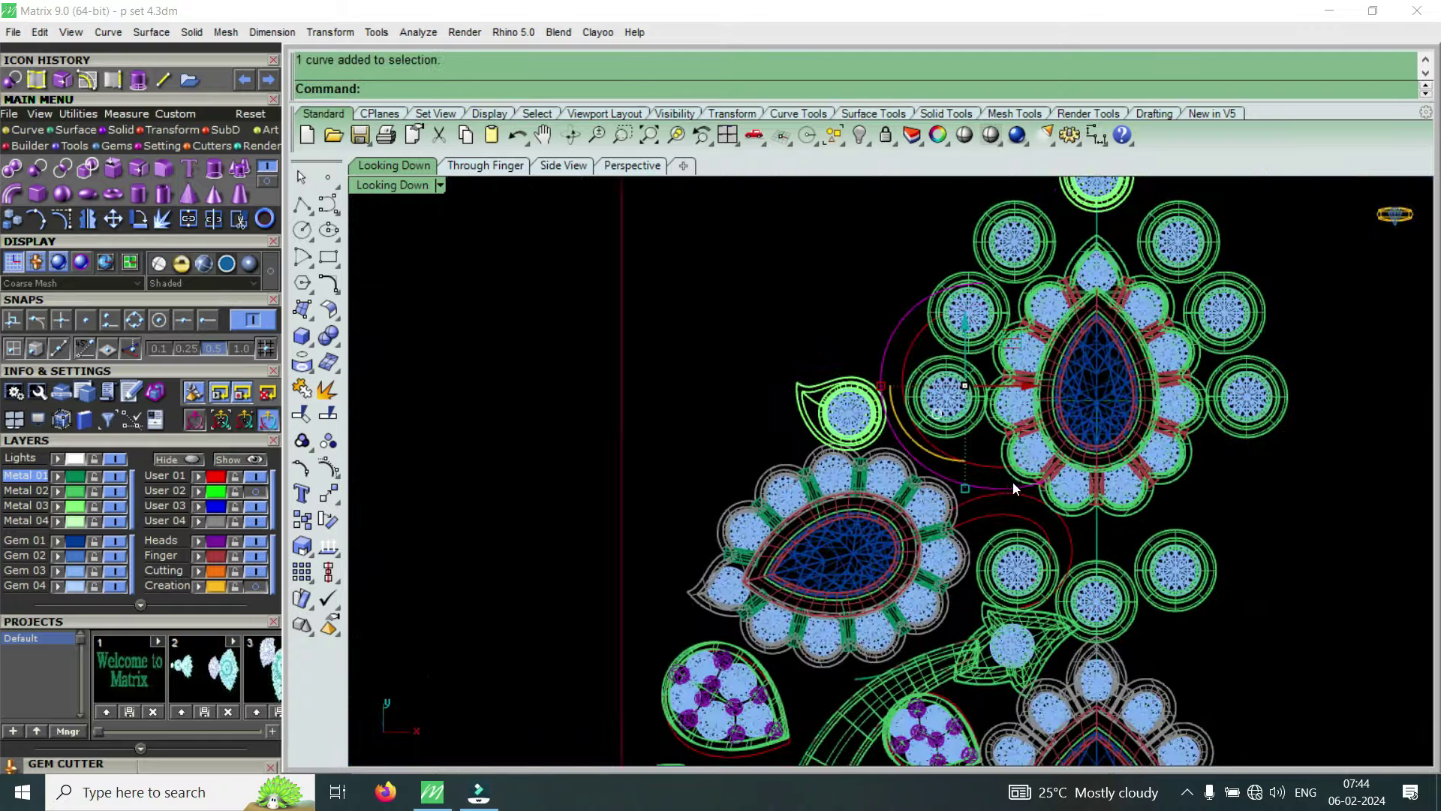
scroll(1021, 484, "up", 3)
Rebuild the magenta band curve with 10 points at degree 3
type("Re")
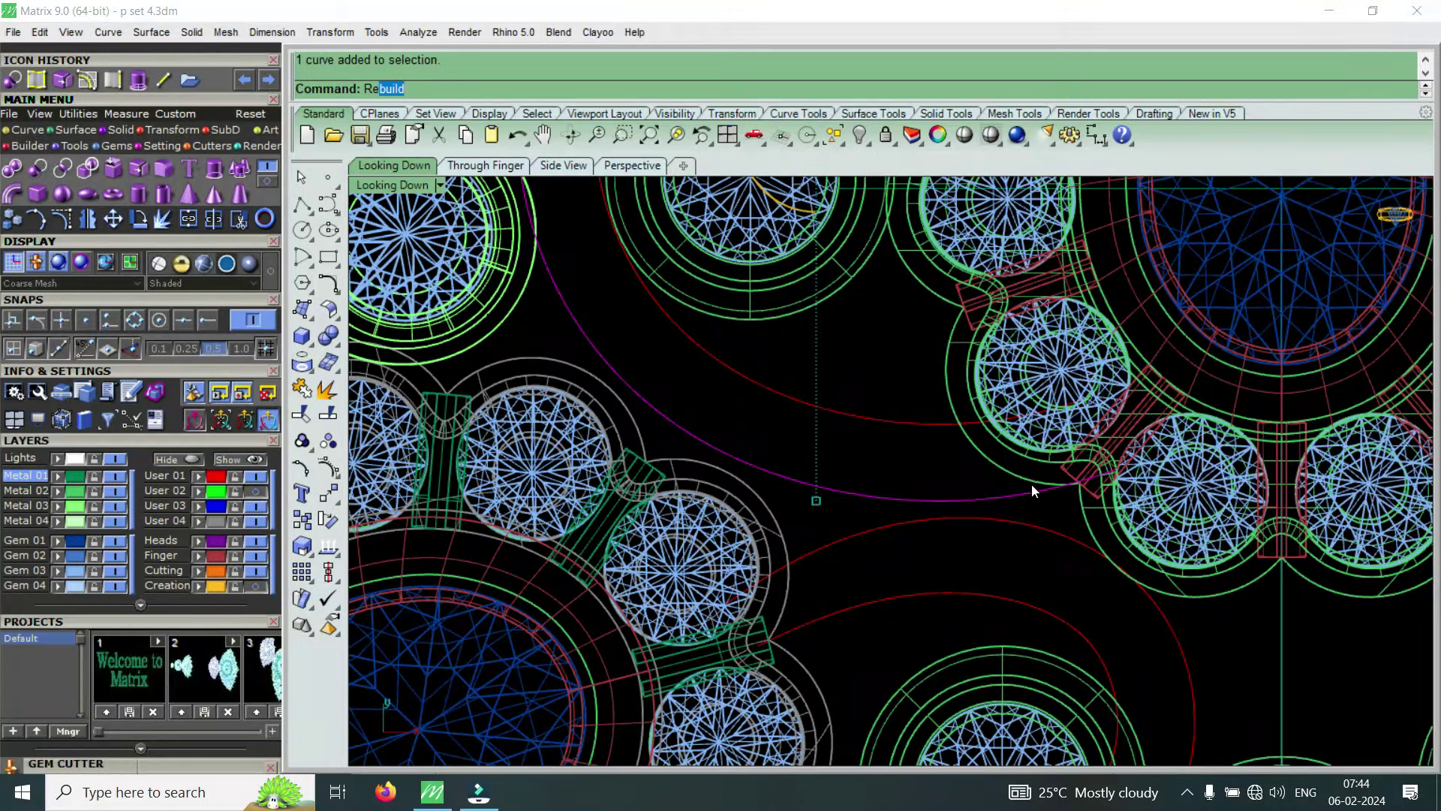
key("Return")
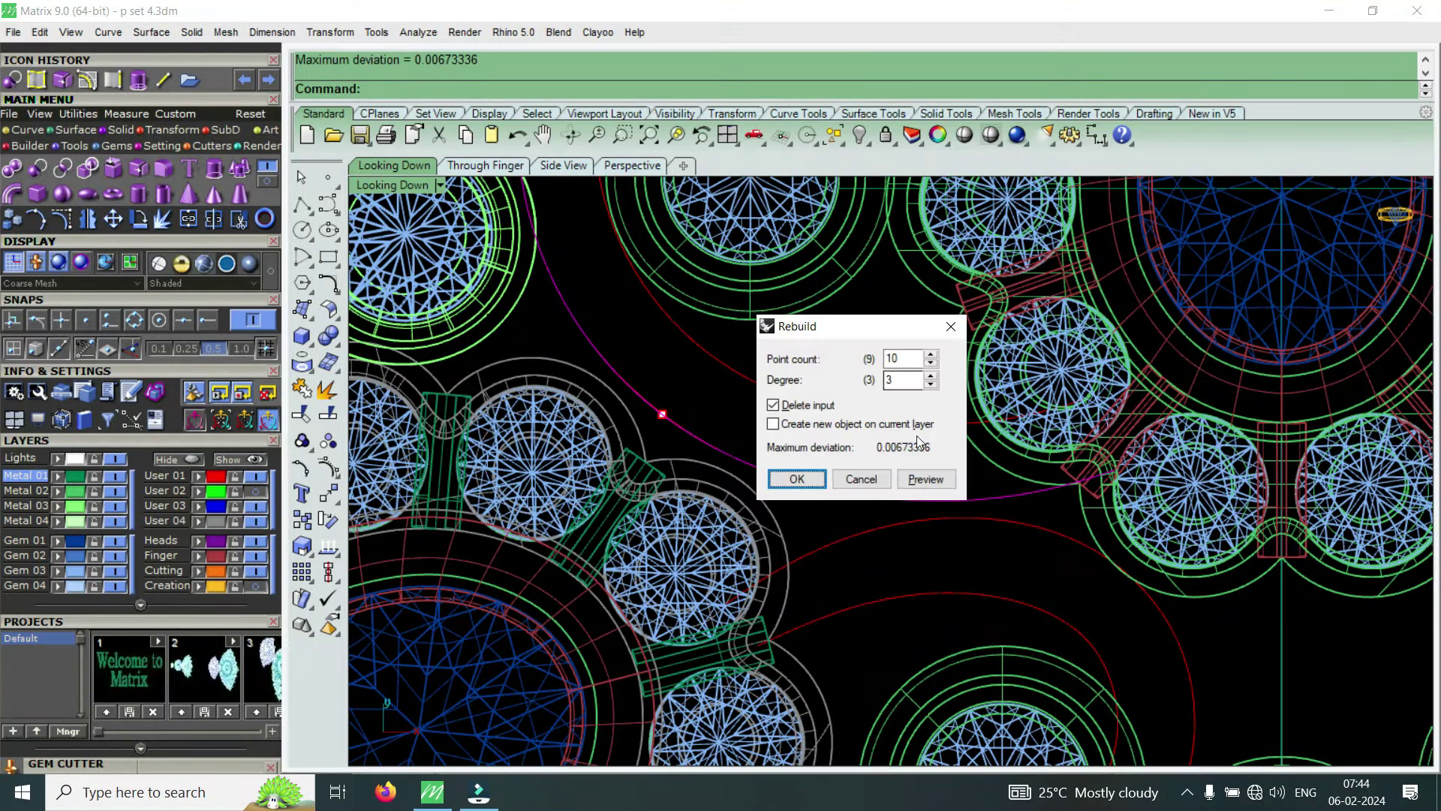
left_click(797, 479)
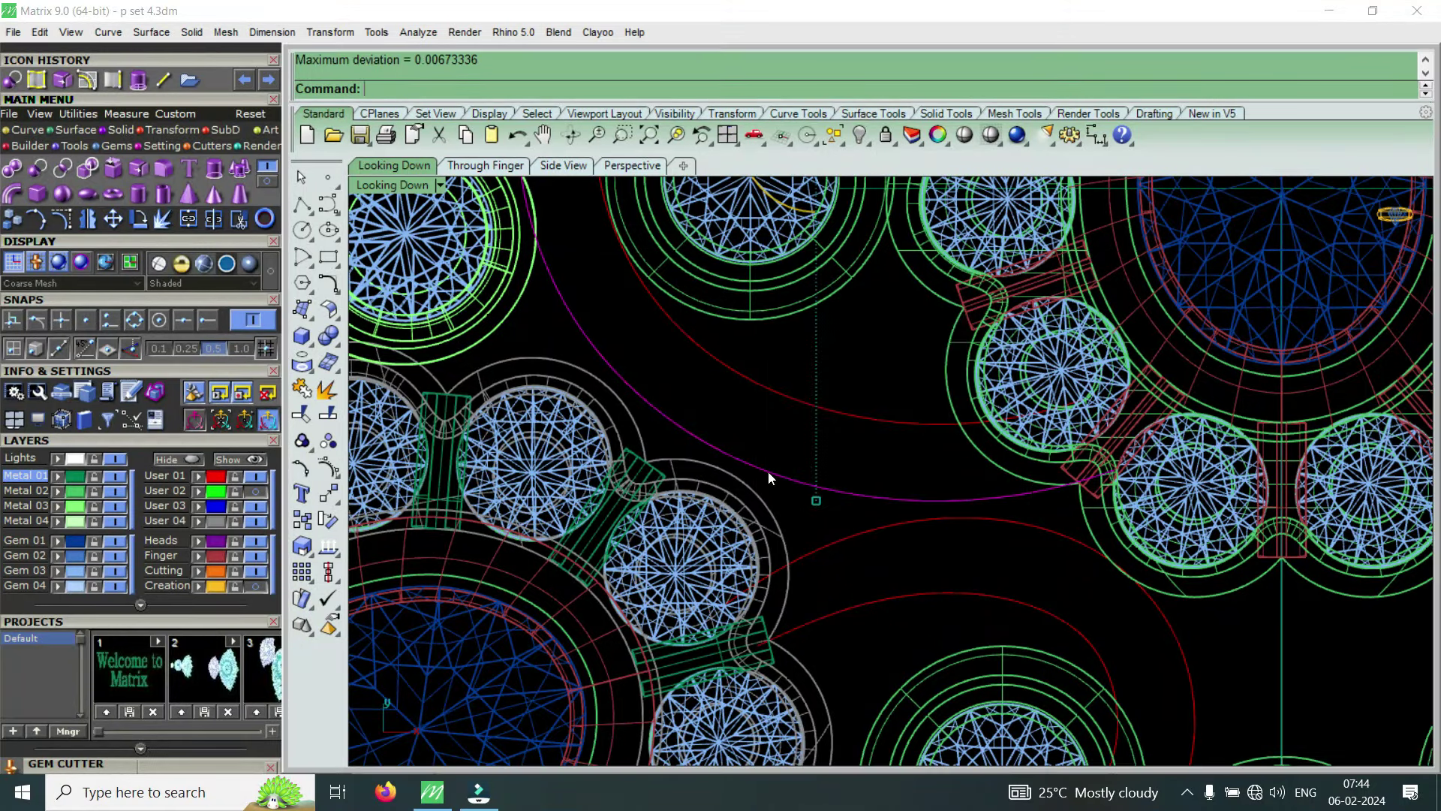
left_click(88, 218)
Show the red curve's control points and move one point up and left
key("Escape")
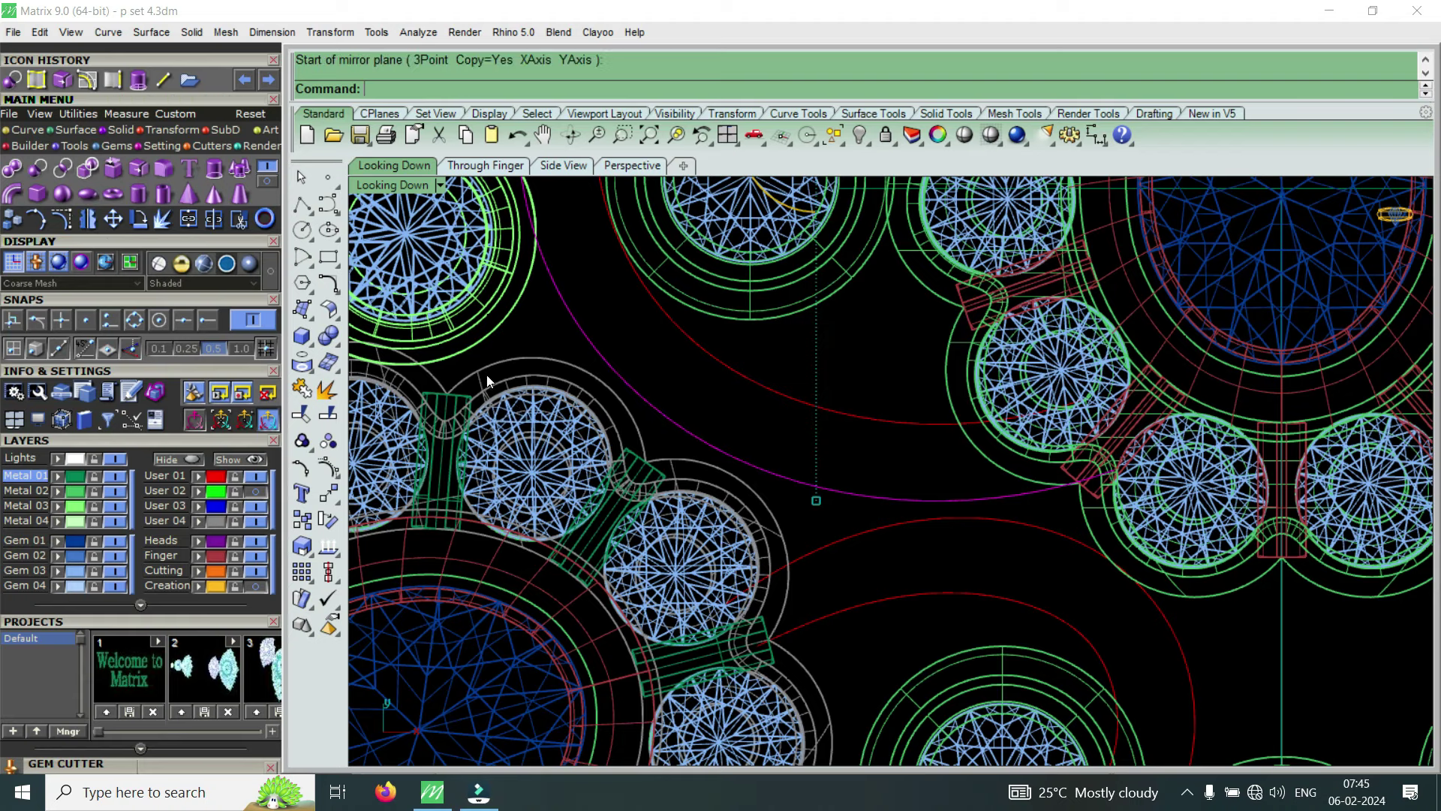
left_click(83, 226)
scroll(1112, 512, "up", 3)
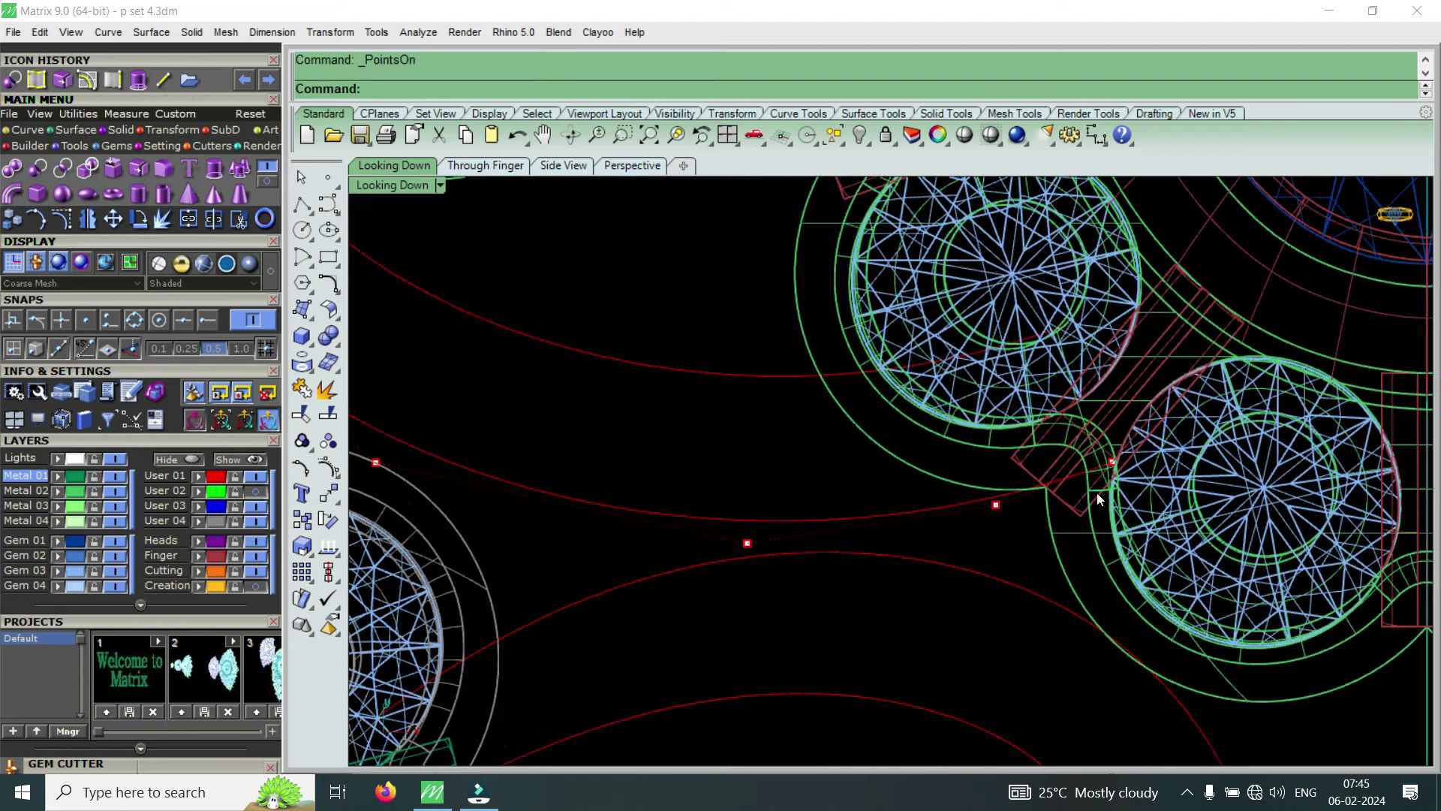
scroll(1096, 493, "up", 3)
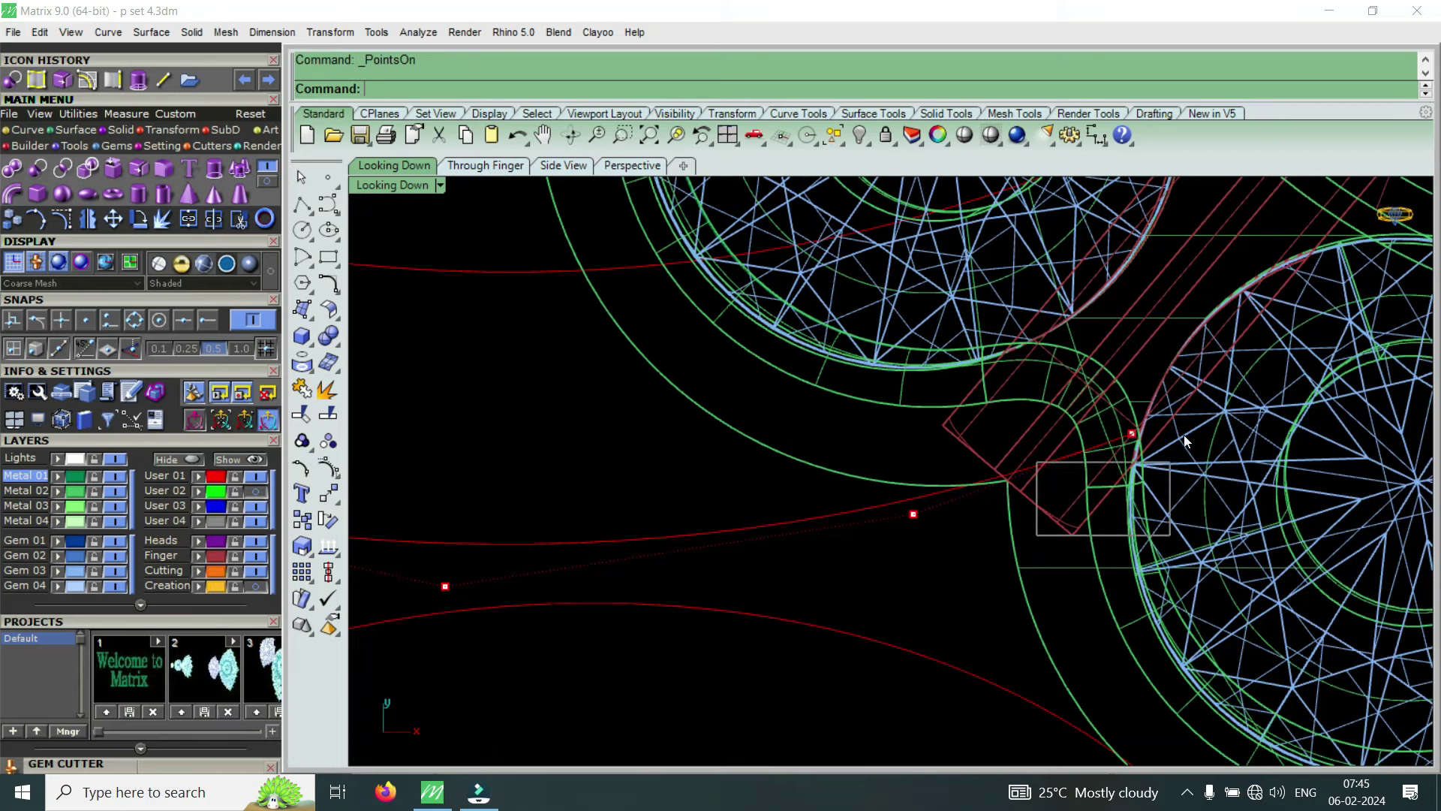
left_click(1132, 433)
type("m")
key("Return")
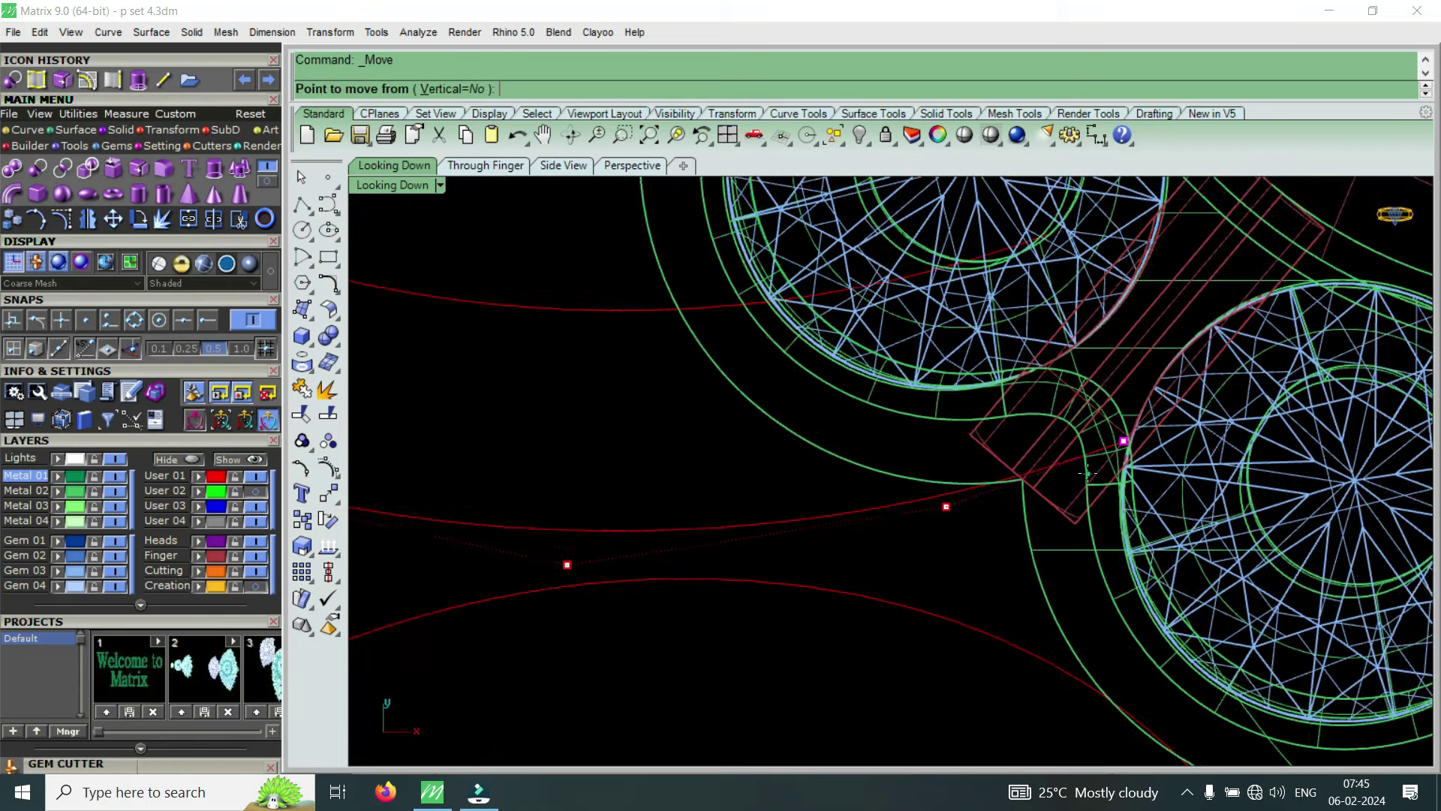
scroll(1089, 474, "down", 2)
left_click(1117, 447)
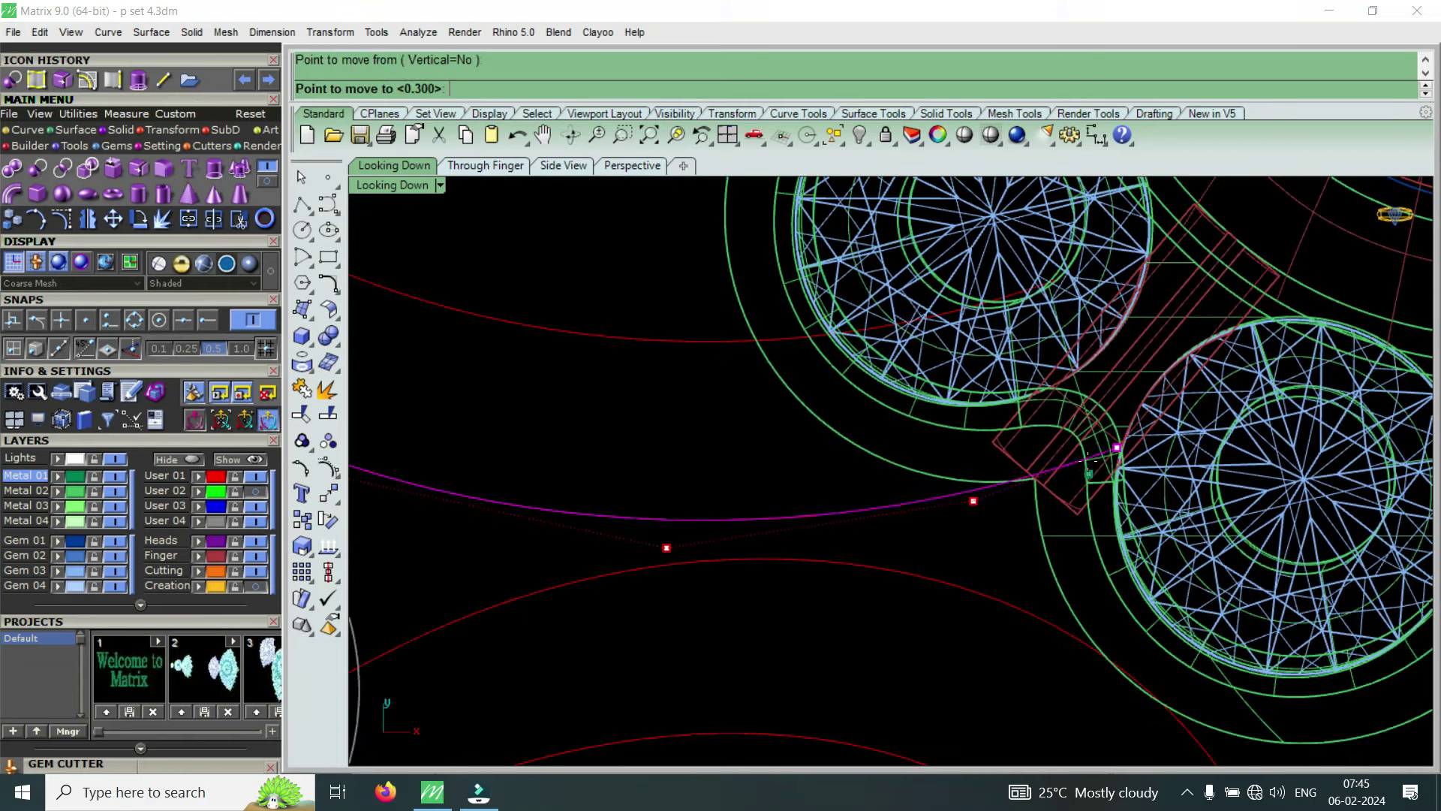
left_click(1072, 403)
Move two more red-curve control points so it bends past the gem settings
left_click_drag(950, 608, 1044, 439)
key("Return")
left_click(1030, 502)
left_click(1019, 473)
scroll(1019, 472, "down", 2)
scroll(1004, 554, "down", 2)
scroll(1004, 554, "up", 5)
left_click_drag(916, 669, 1046, 556)
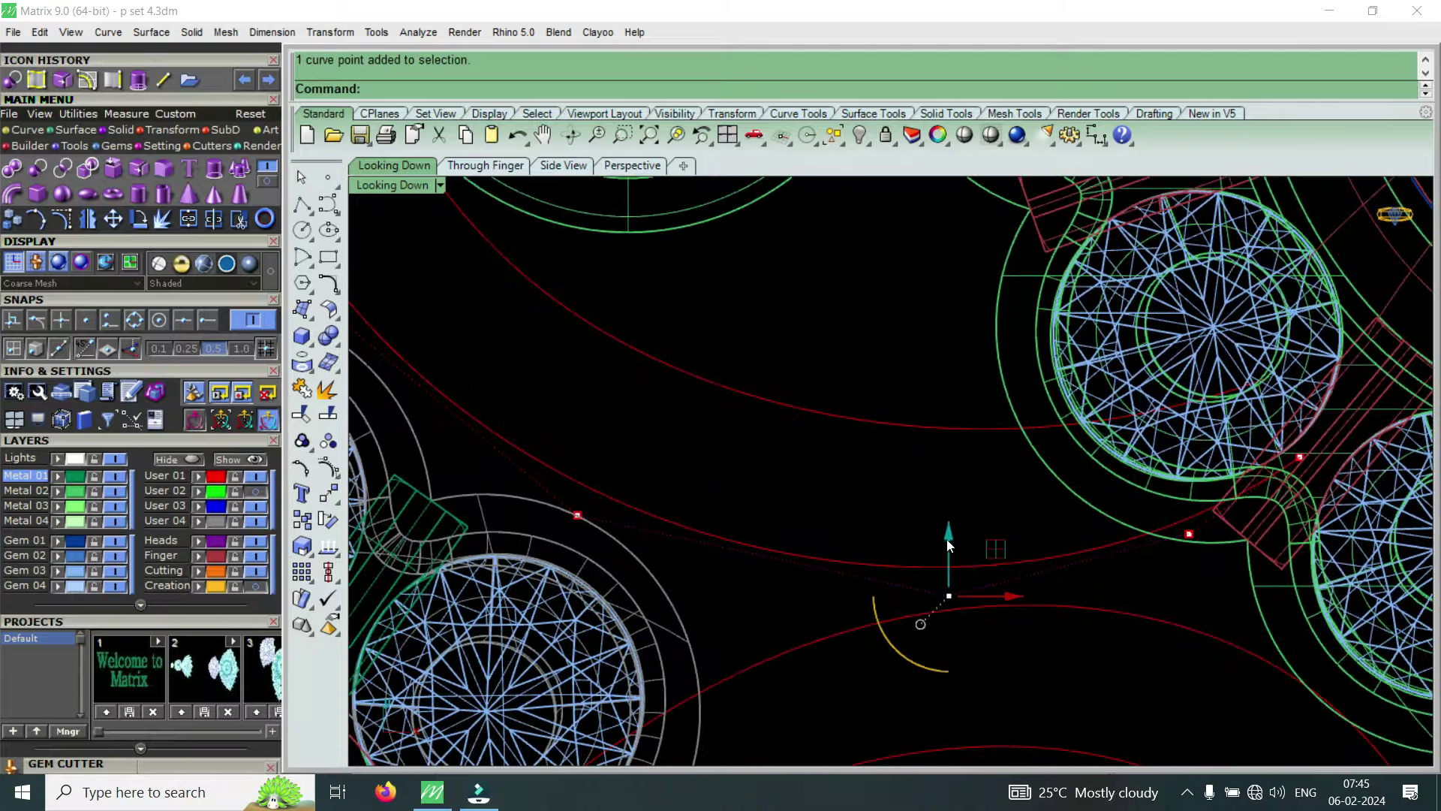
left_click_drag(958, 535, 1015, 573)
scroll(966, 525, "down", 2)
scroll(1066, 592, "down", 2)
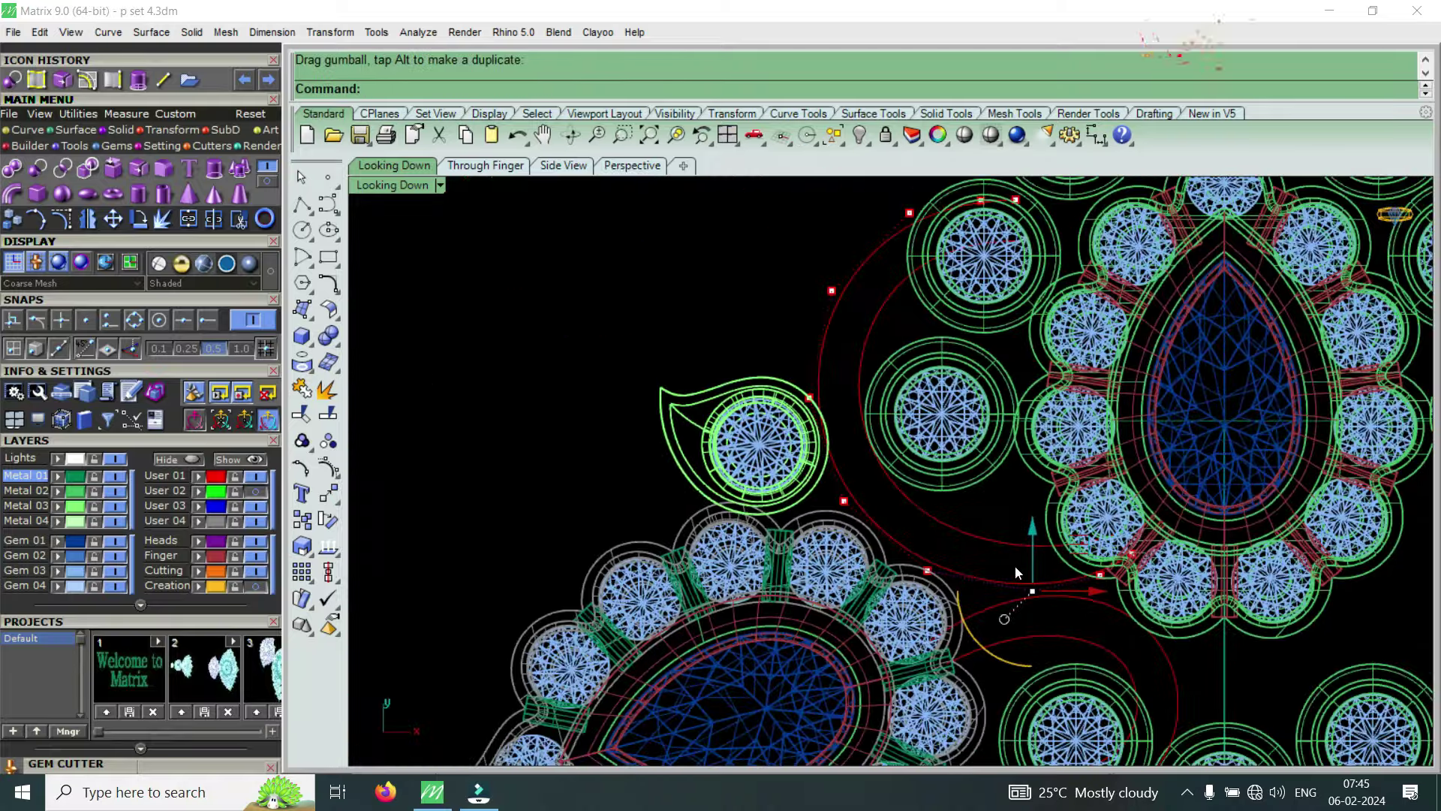
scroll(1015, 566, "down", 2)
Try shifting the top teardrop setting down, then undo it and clear the selection
scroll(976, 420, "down", 3)
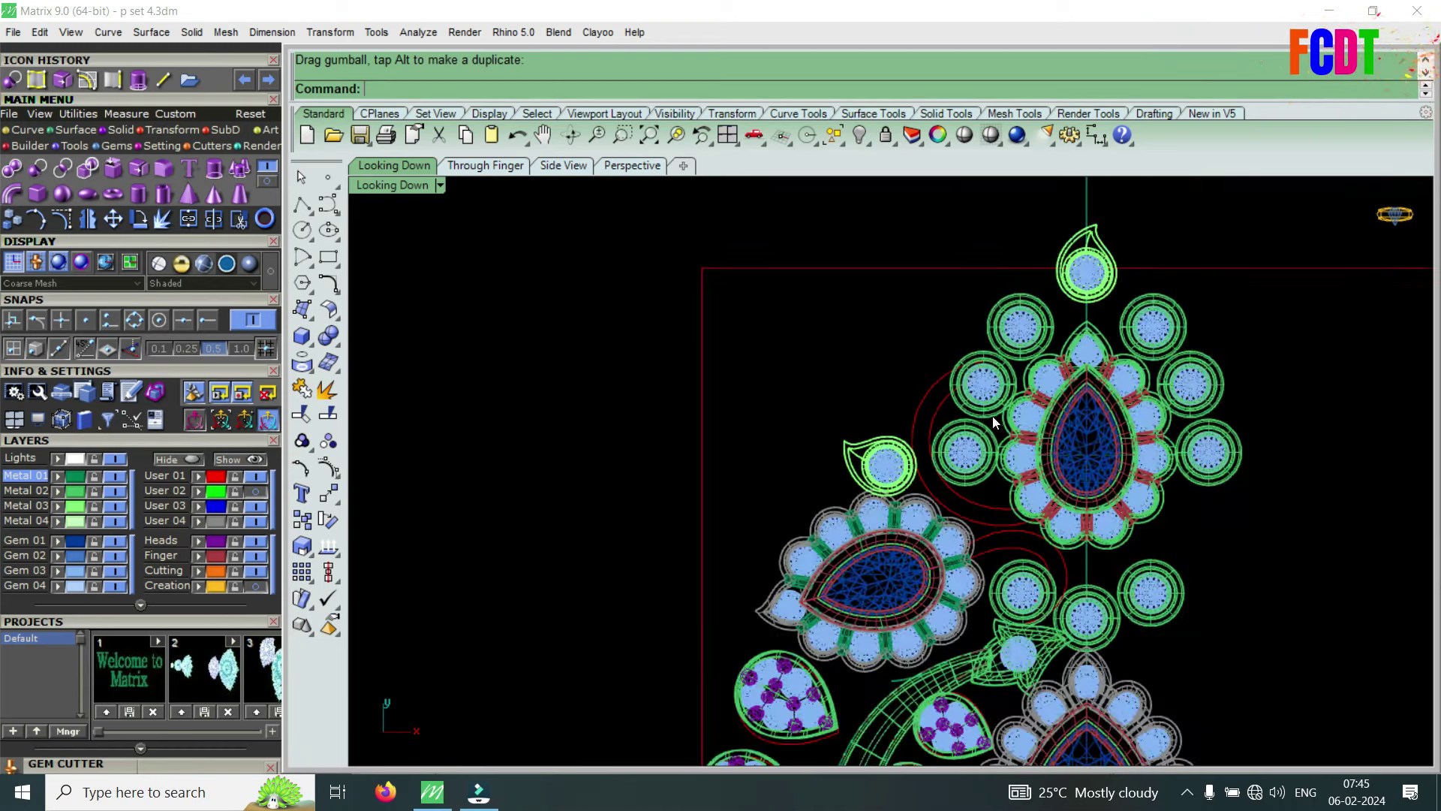
scroll(1086, 270, "up", 3)
left_click(1084, 214)
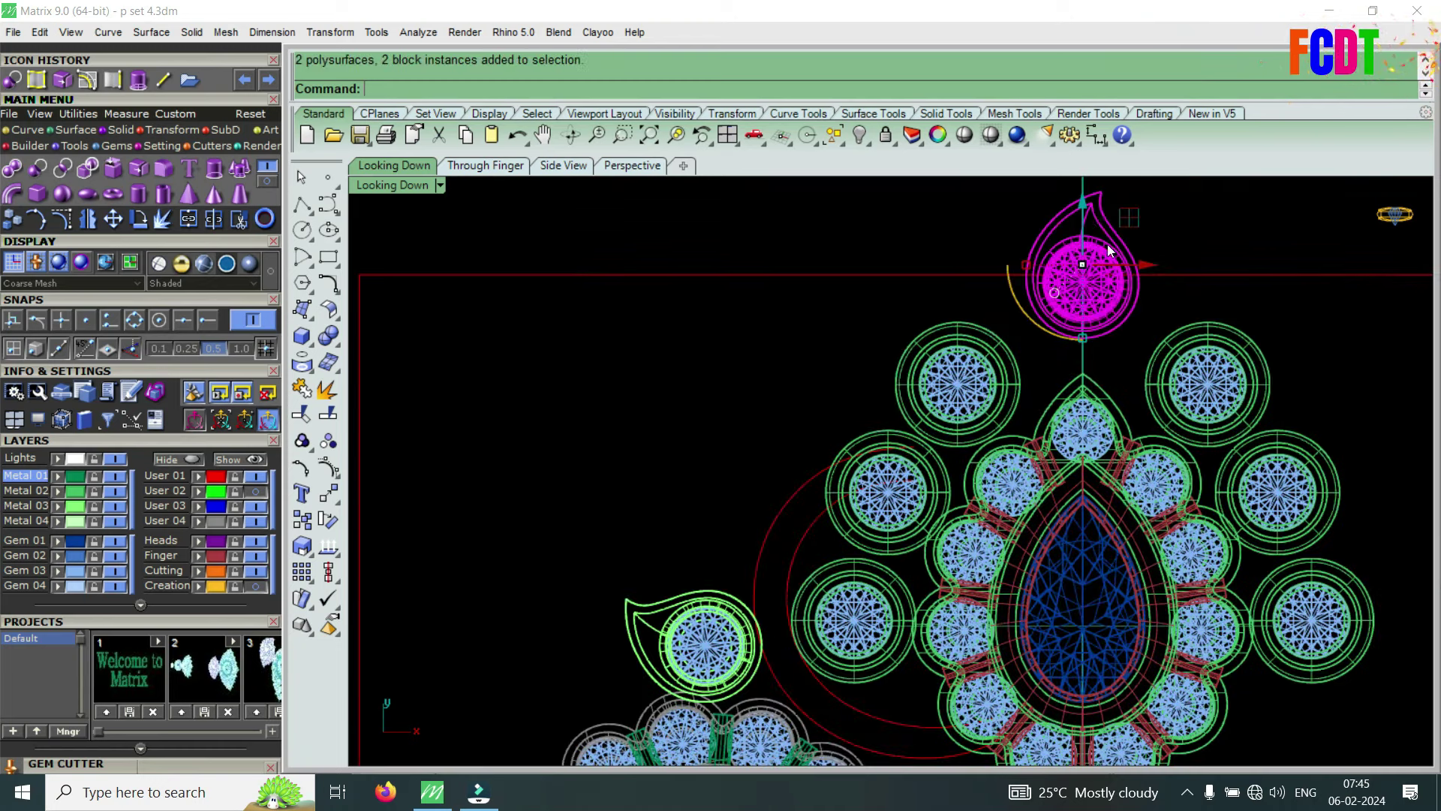
left_click_drag(1084, 211, 1086, 219)
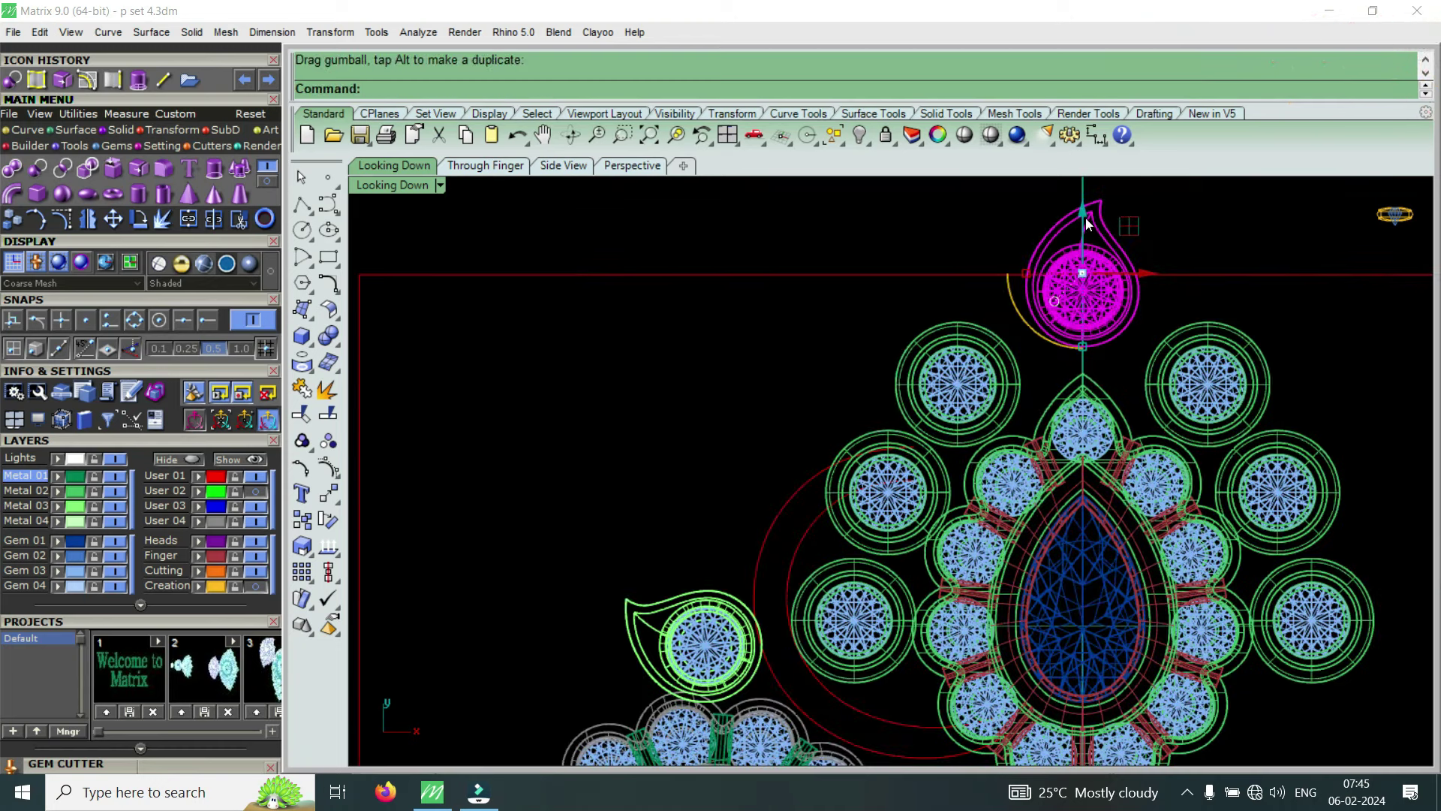
key("ctrl+z")
key("Escape")
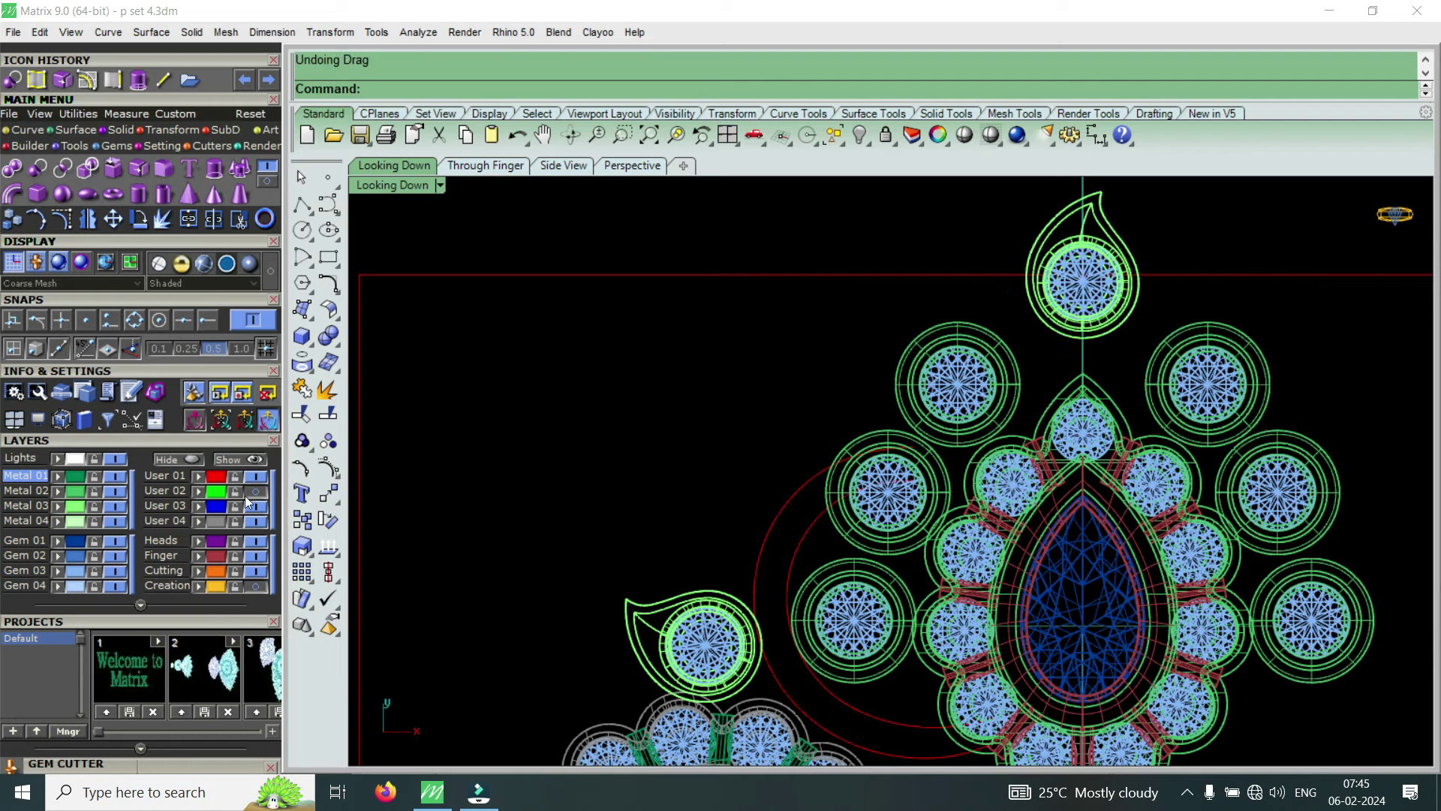
Turn on the User 02 layer to display the reference photo behind the design
left_click(256, 491)
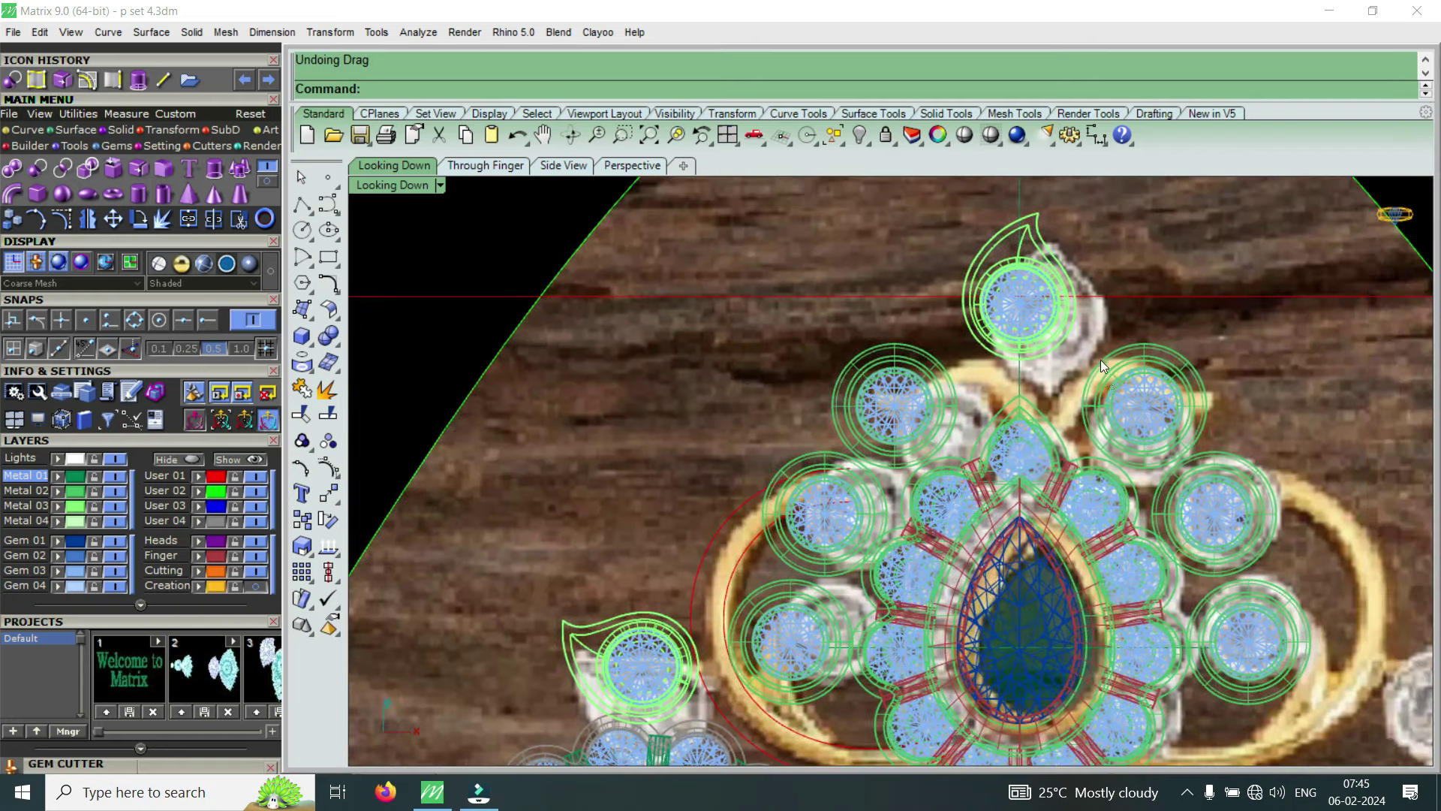
scroll(1002, 344, "up", 2)
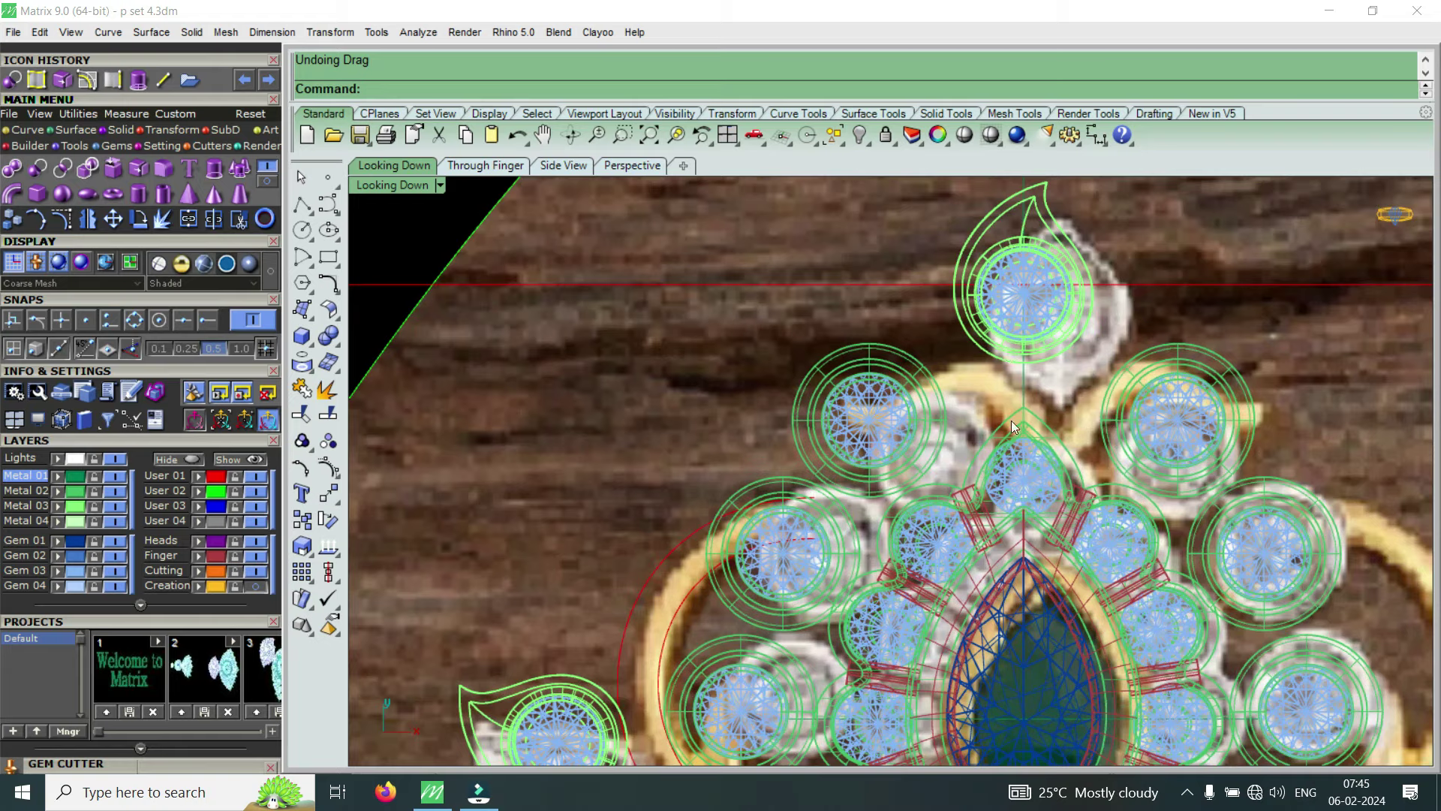
scroll(990, 413, "down", 2)
scroll(968, 390, "up", 3)
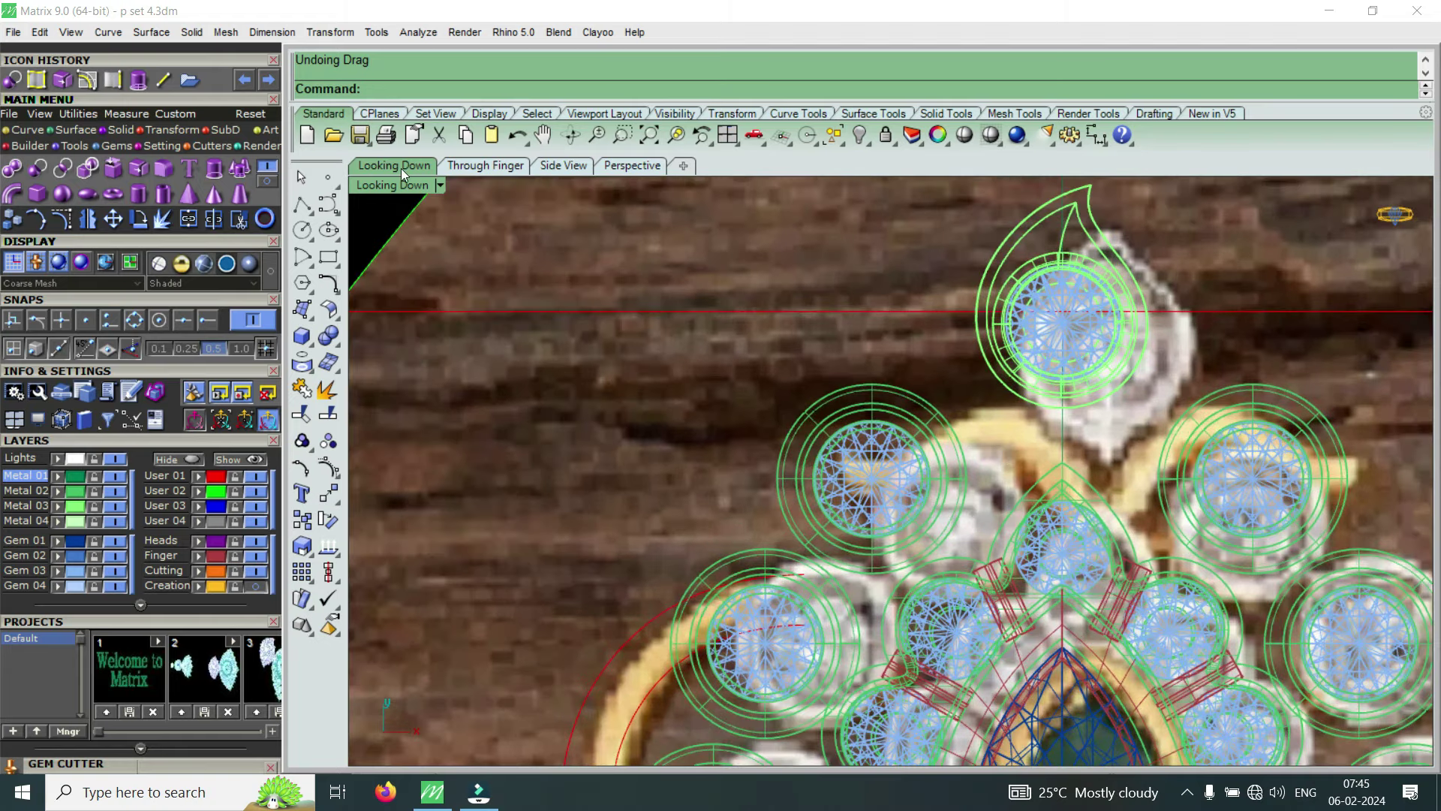
left_click(23, 132)
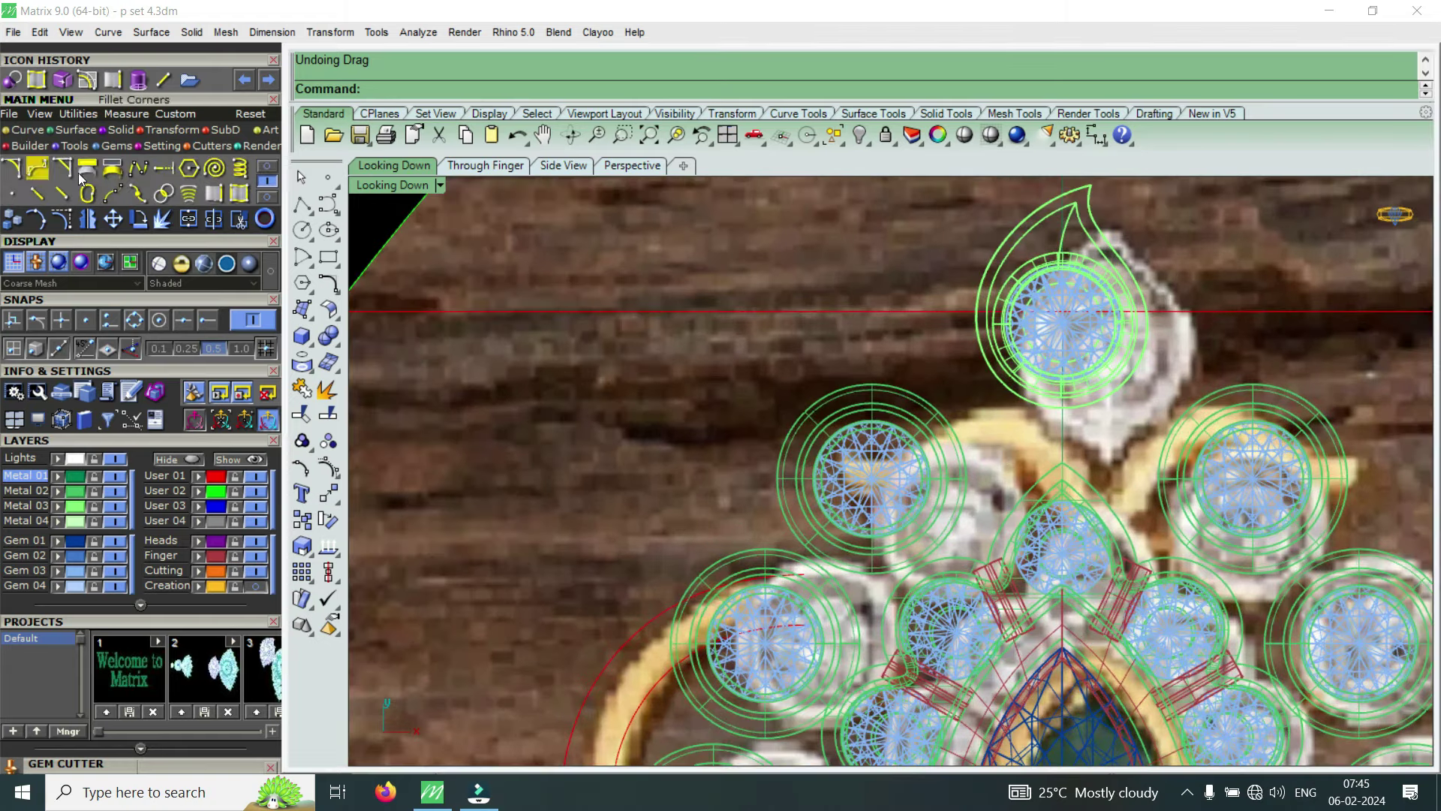
Draw a four-point interpolated curve from below the top teardrop along the photo's band
left_click(62, 168)
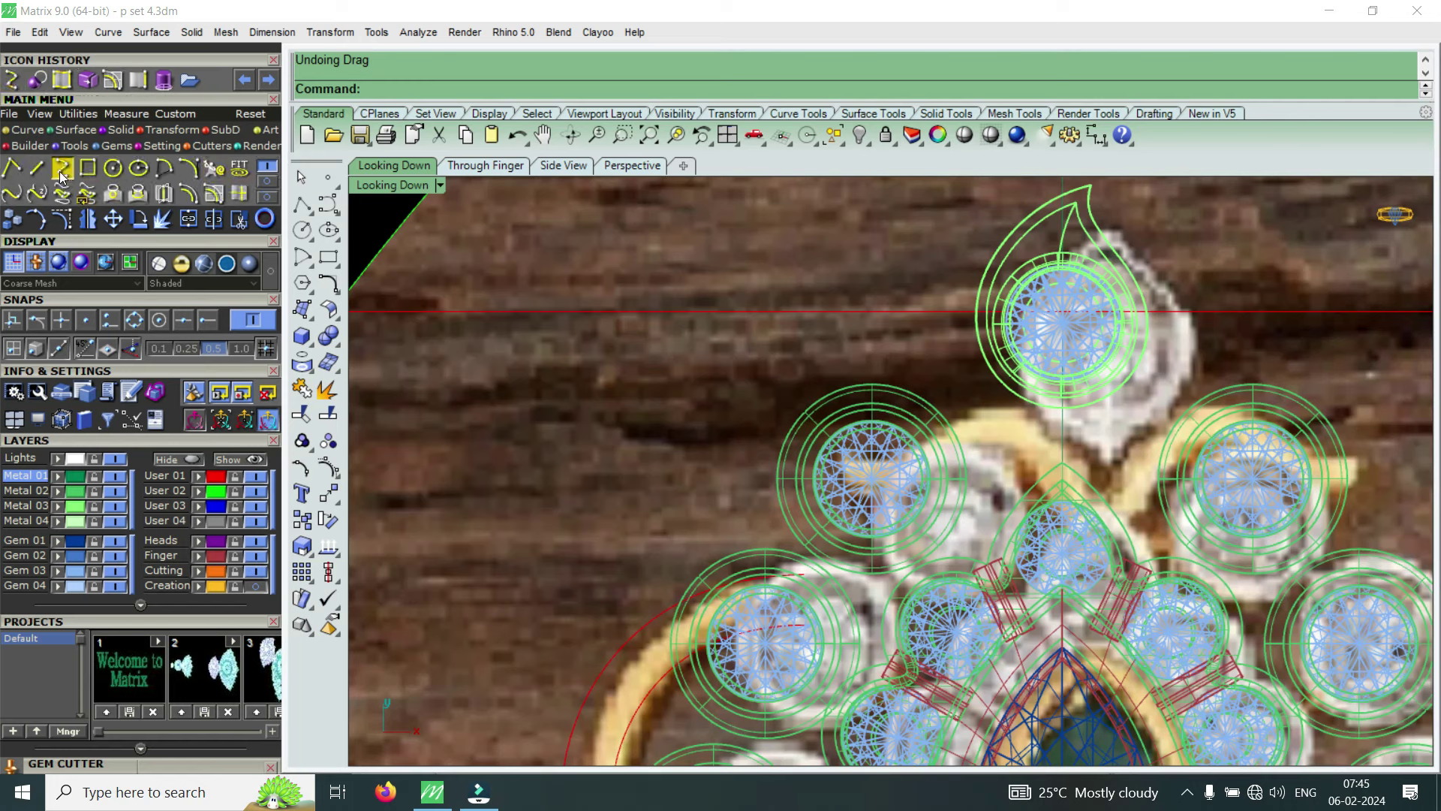
left_click(1057, 474)
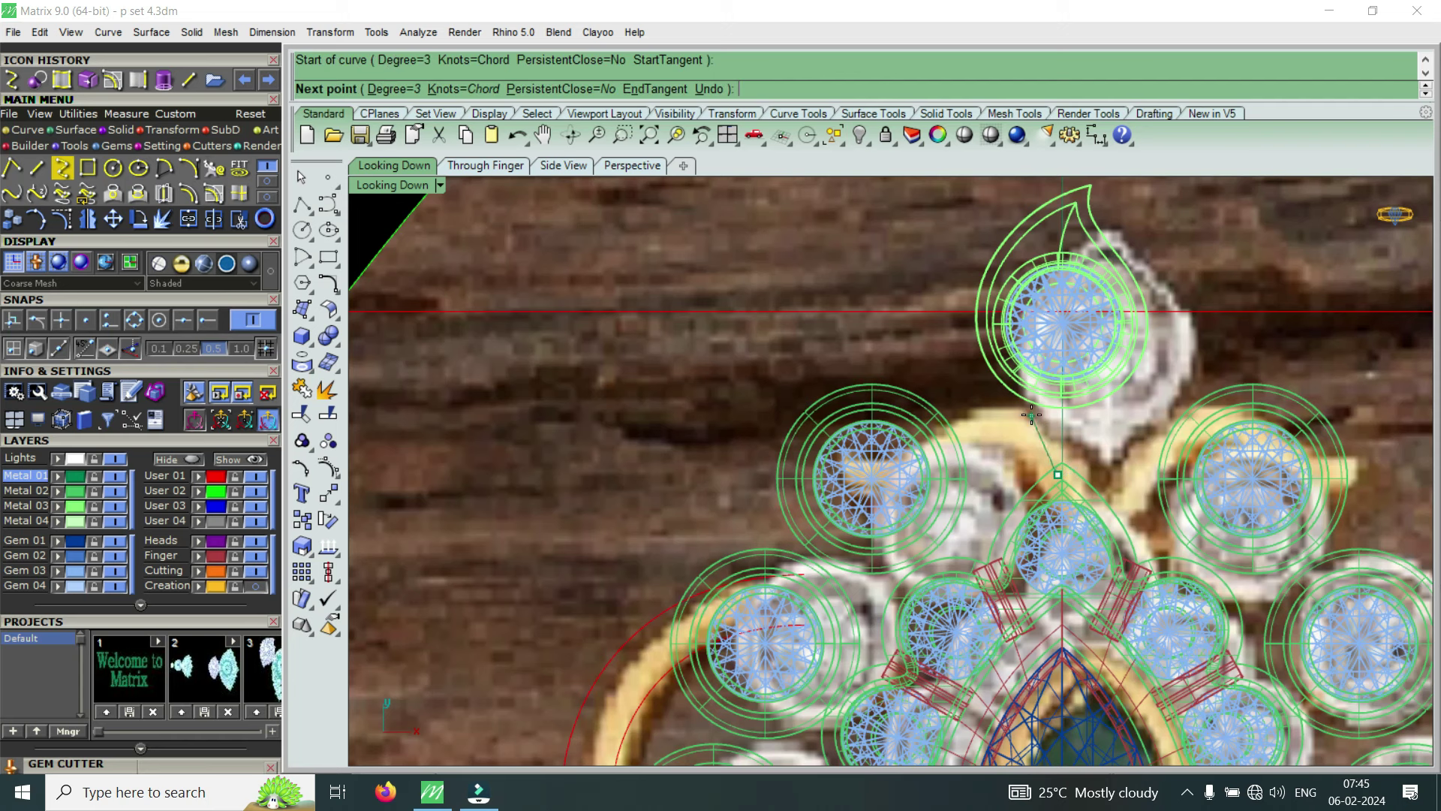
left_click(1031, 415)
left_click(970, 363)
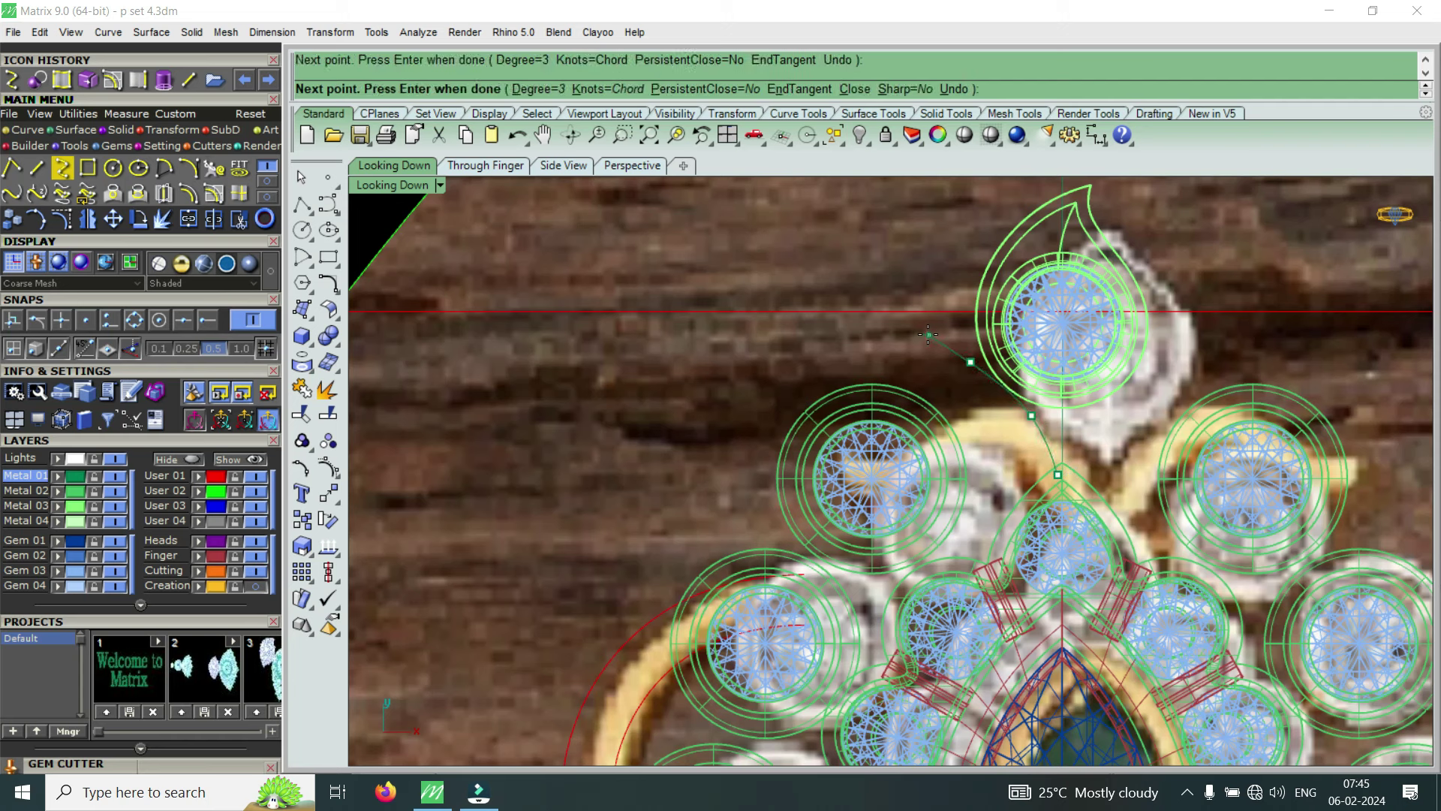
left_click(928, 334)
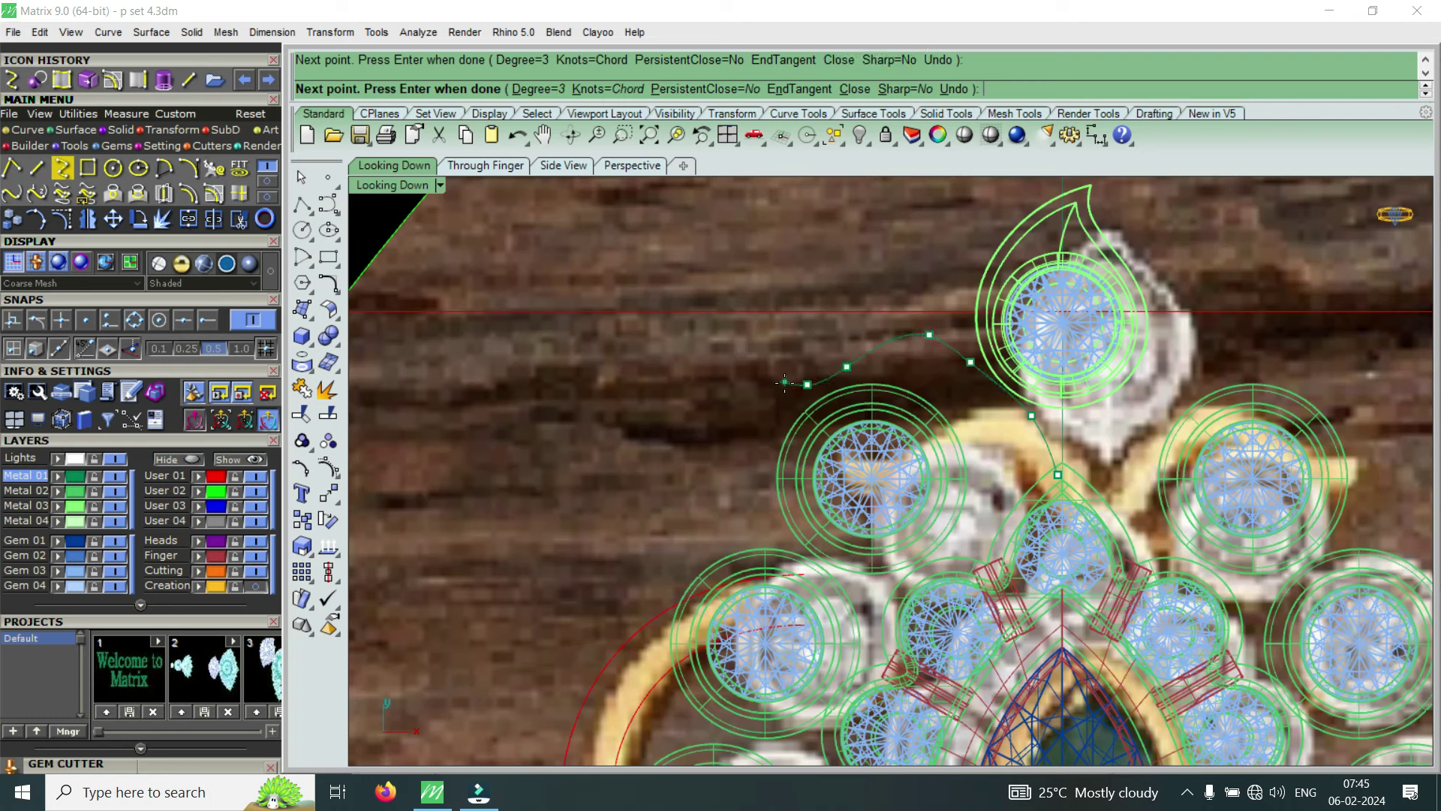
key("Return")
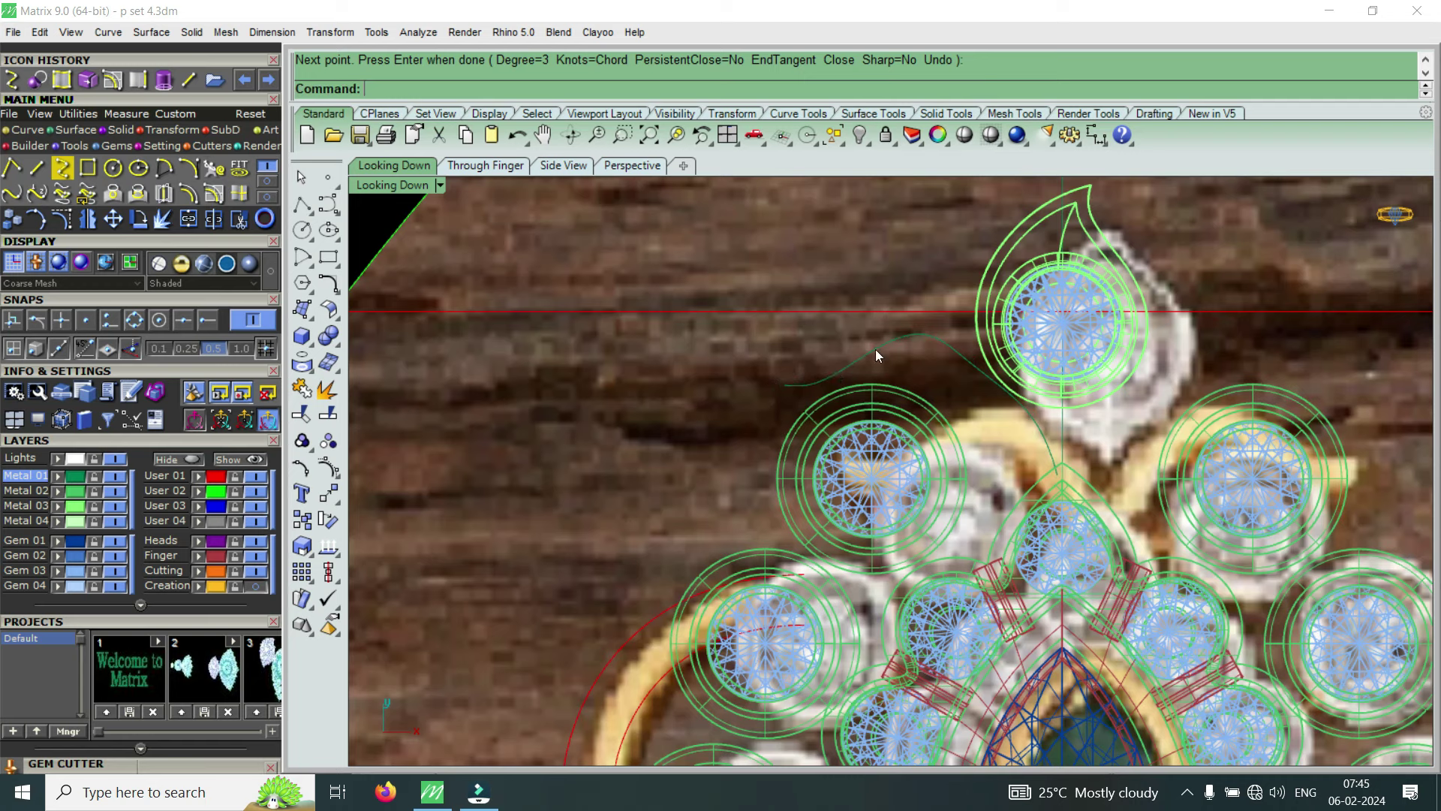
Select the new thin band curve and show its control points
left_click(875, 349)
left_click(930, 393)
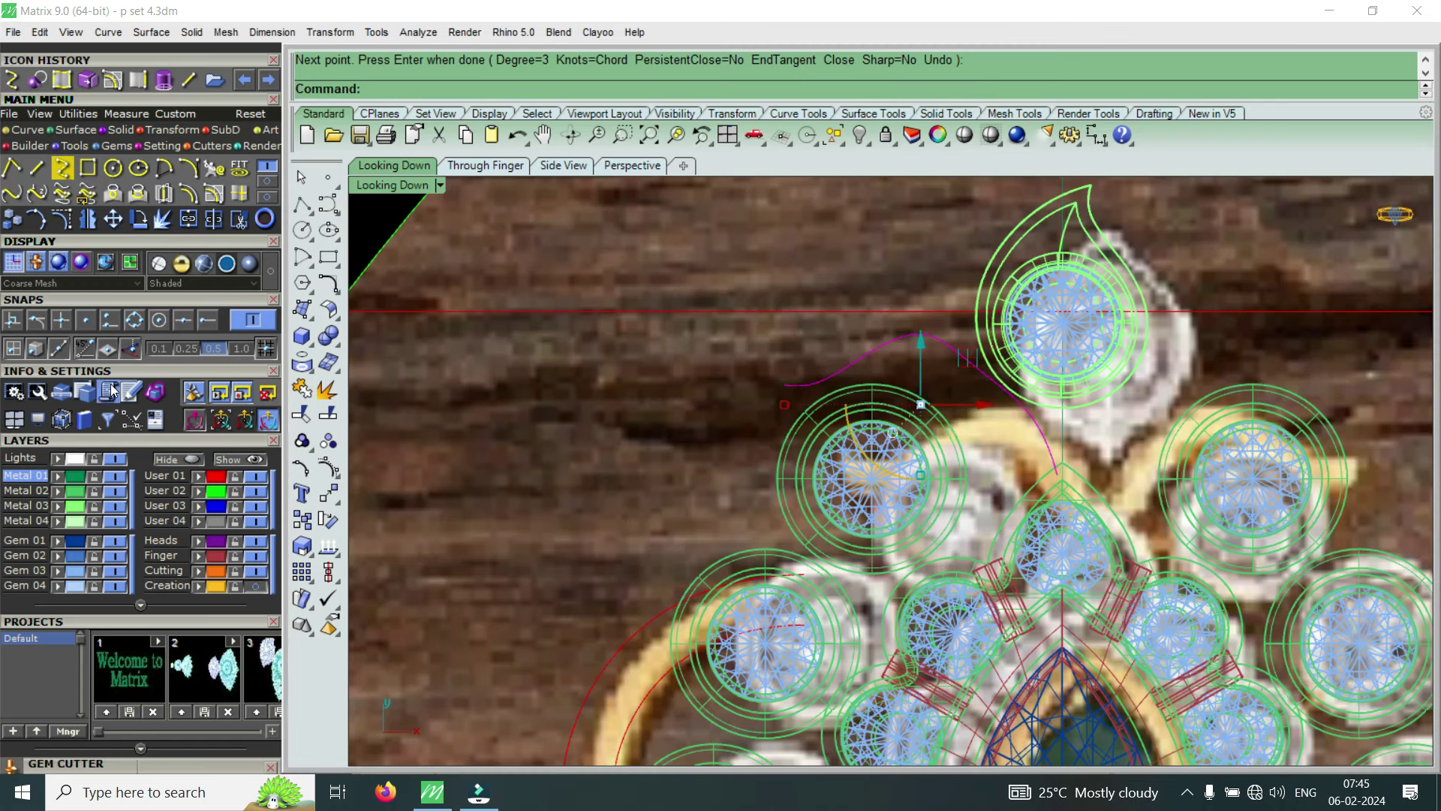
left_click(63, 167)
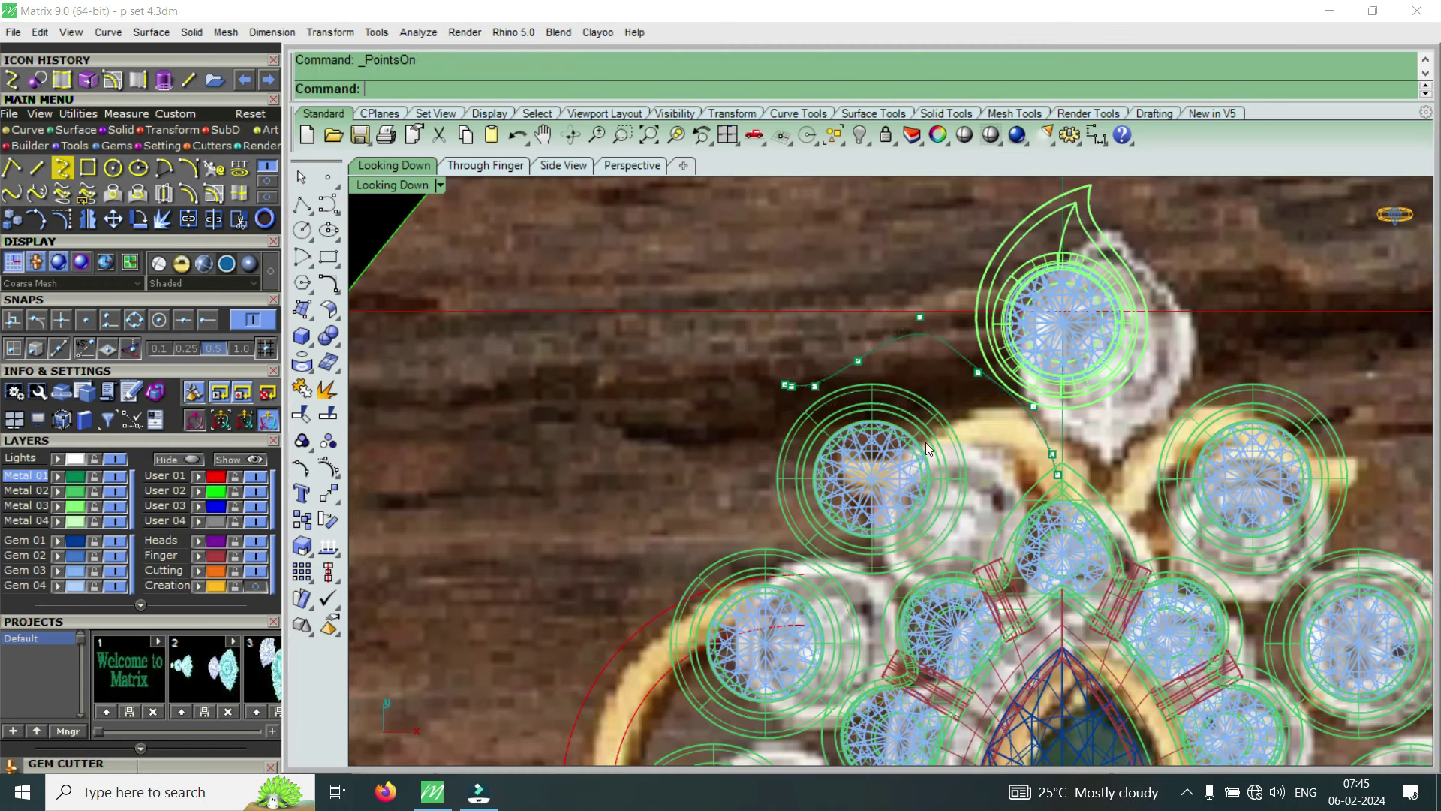
scroll(998, 365, "up", 3)
left_click(1010, 349)
left_click(1066, 394)
Select the pendant photo outline and start moving it from a base point
scroll(903, 403, "down", 5)
scroll(903, 402, "down", 3)
scroll(902, 403, "down", 2)
left_click(1056, 565)
left_click(113, 218)
left_click(1117, 541)
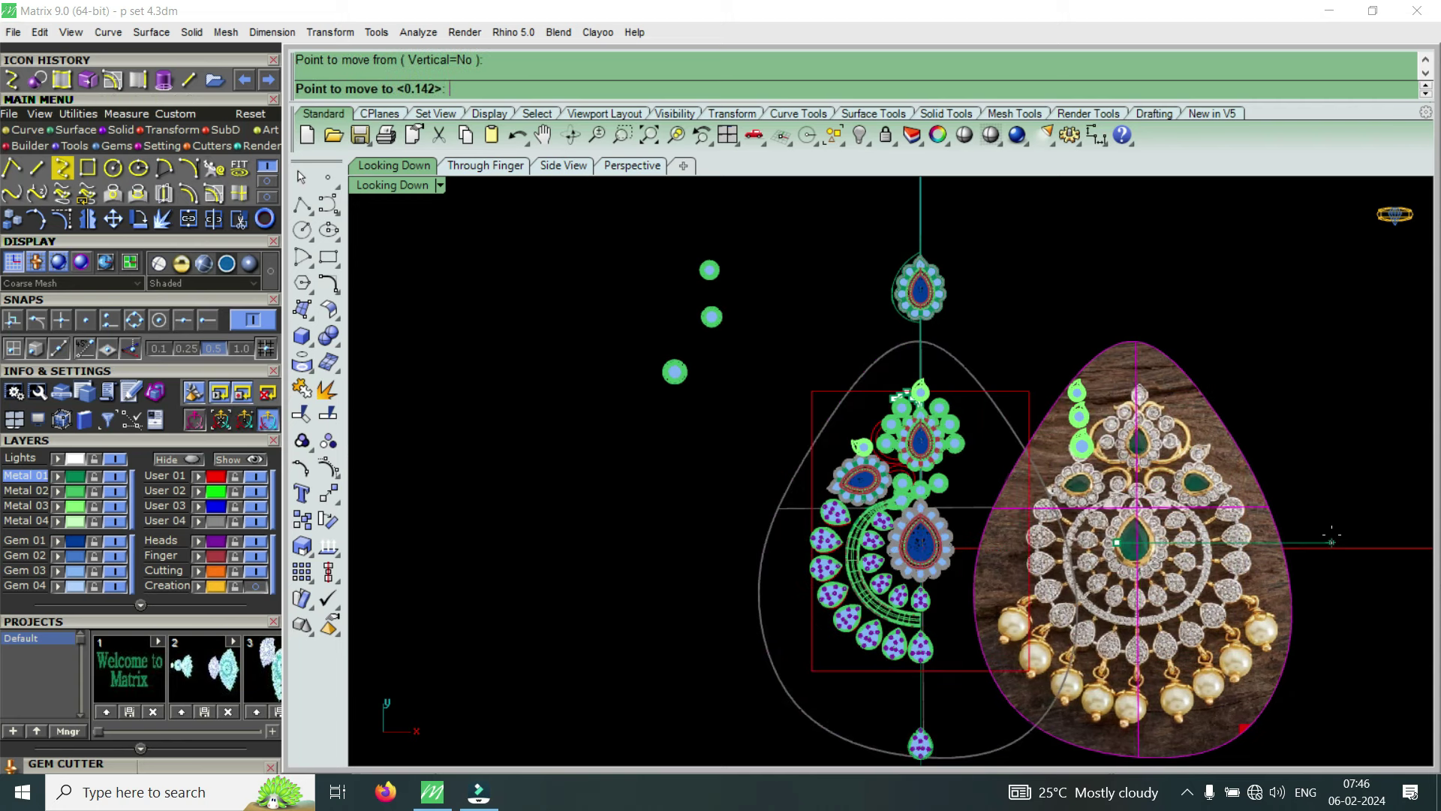
Place the reference photo further to the right of the gem design
left_click(1333, 541)
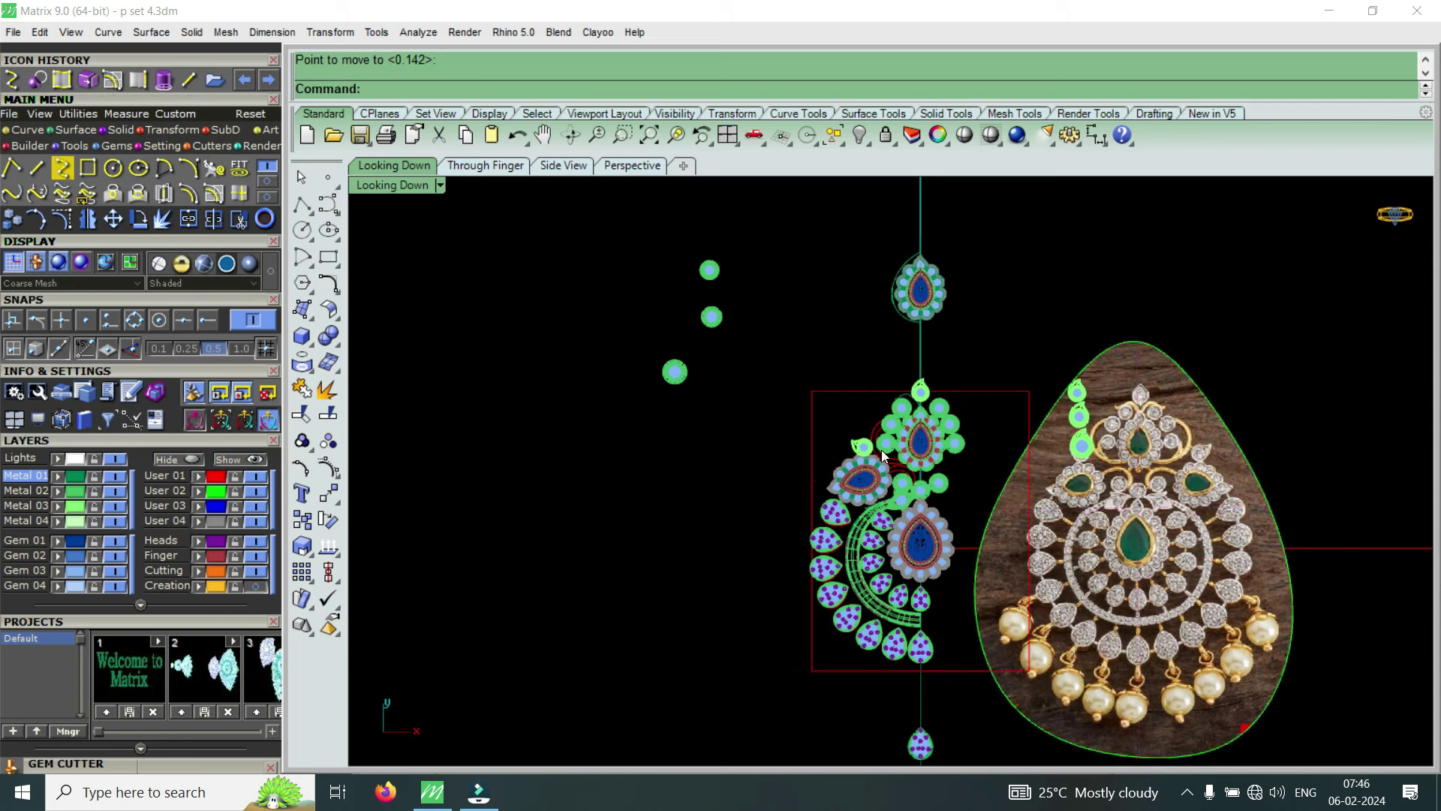
scroll(883, 455, "up", 3)
scroll(812, 413, "down", 2)
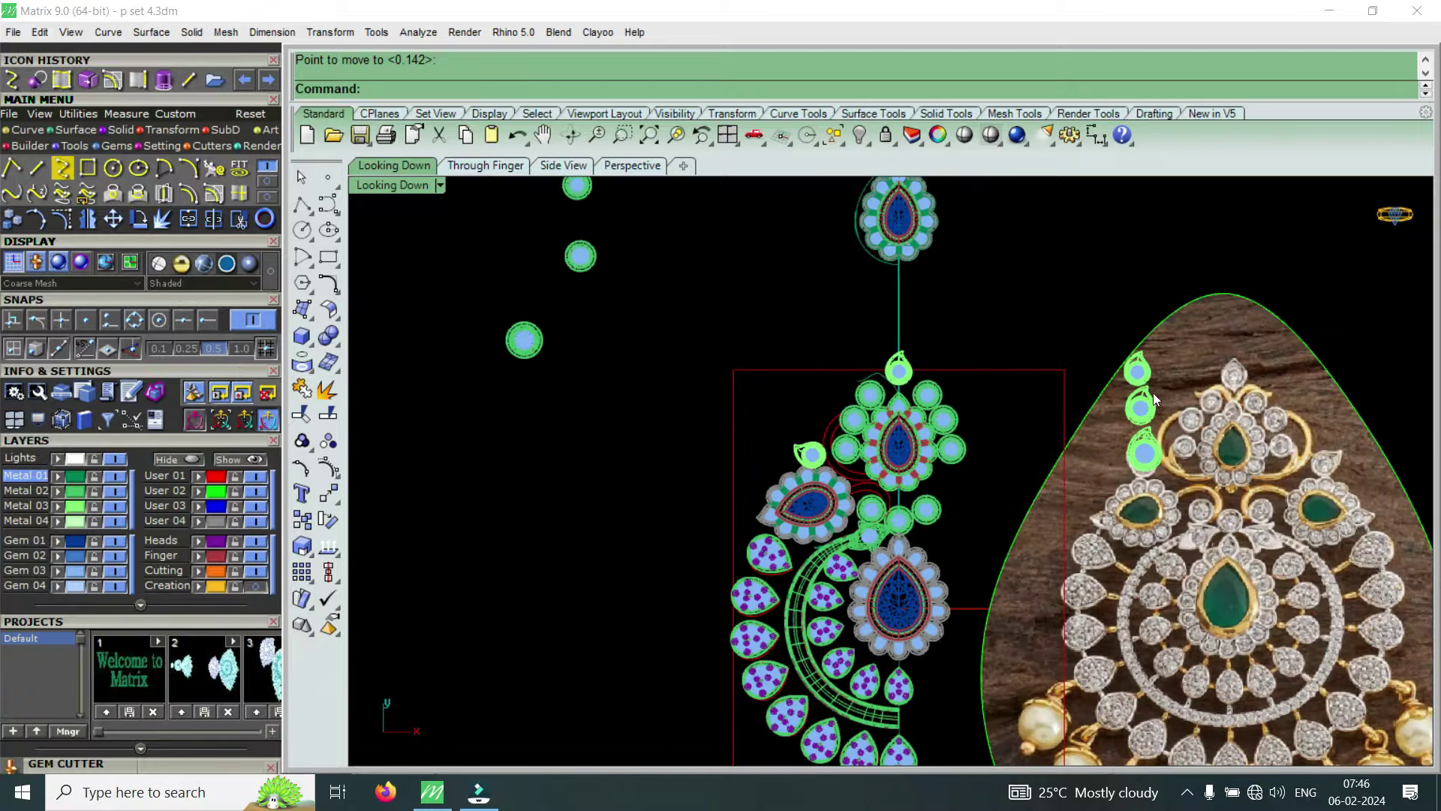
scroll(893, 379, "up", 2)
scroll(893, 379, "up", 2)
scroll(863, 375, "up", 1)
scroll(800, 371, "up", 2)
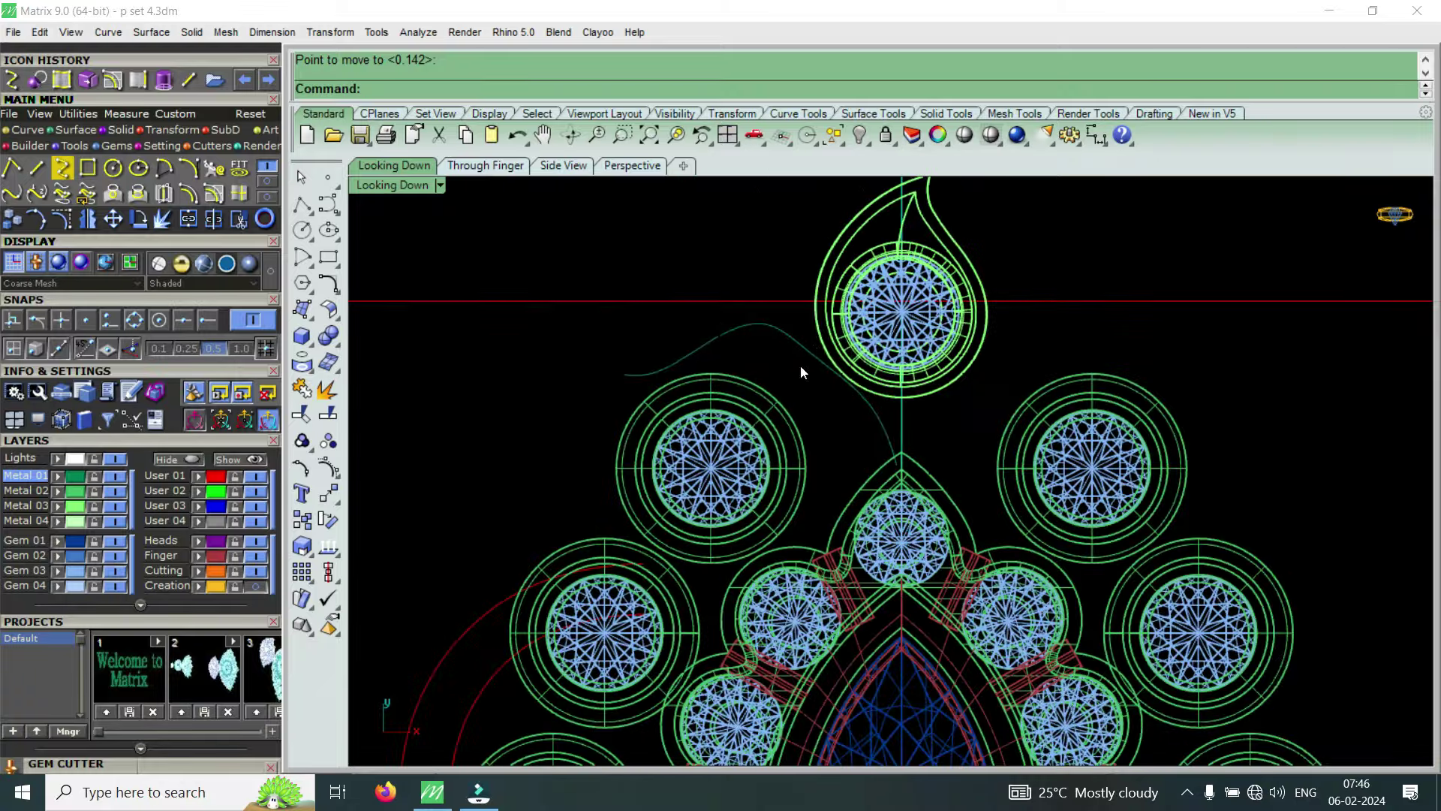
Show the thin band curve's control points and raise two of them to lift its arch
left_click(802, 348)
left_click(63, 218)
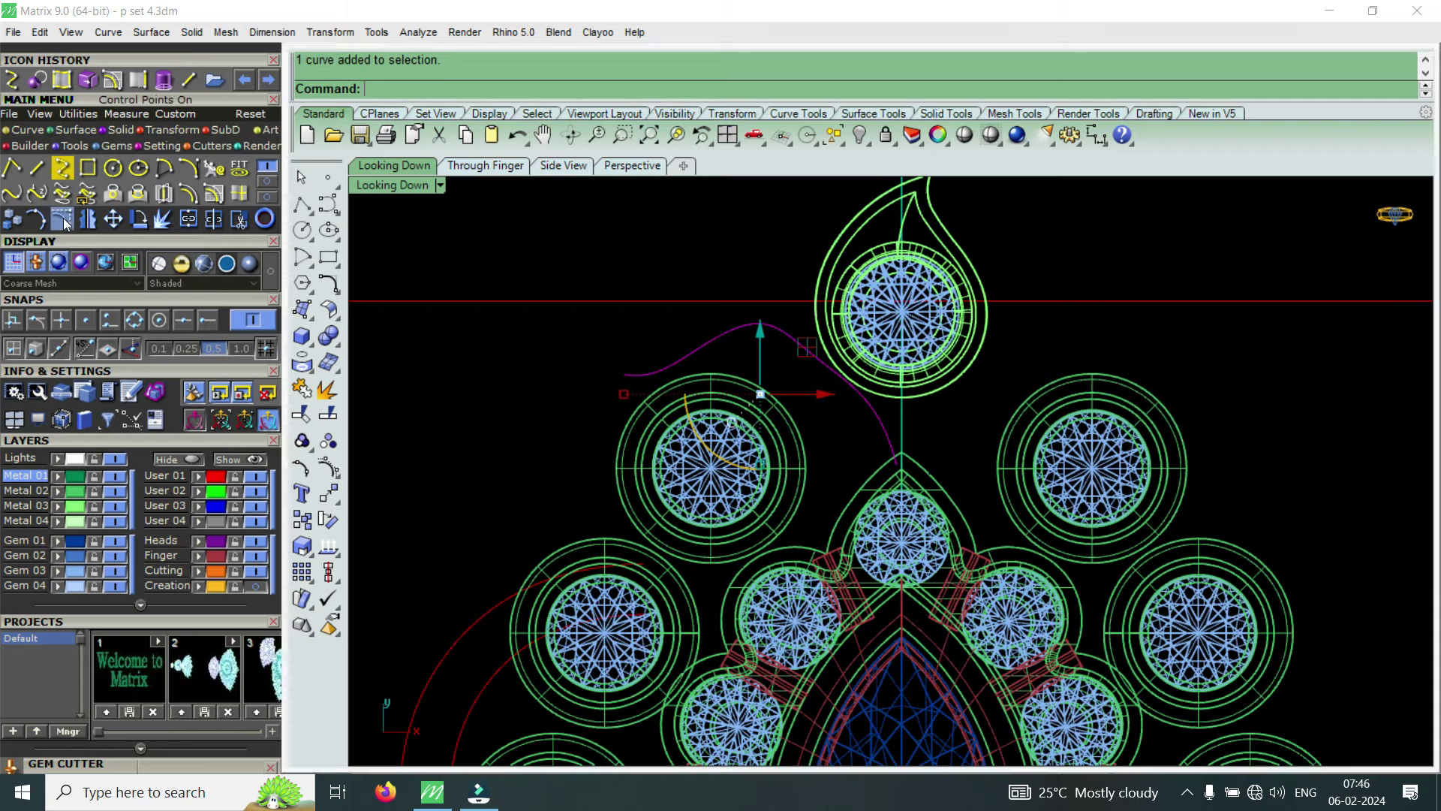
scroll(773, 365, "up", 3)
mouse_move(781, 411)
left_mouse_down()
mouse_move(916, 352)
mouse_move(941, 358)
left_mouse_up()
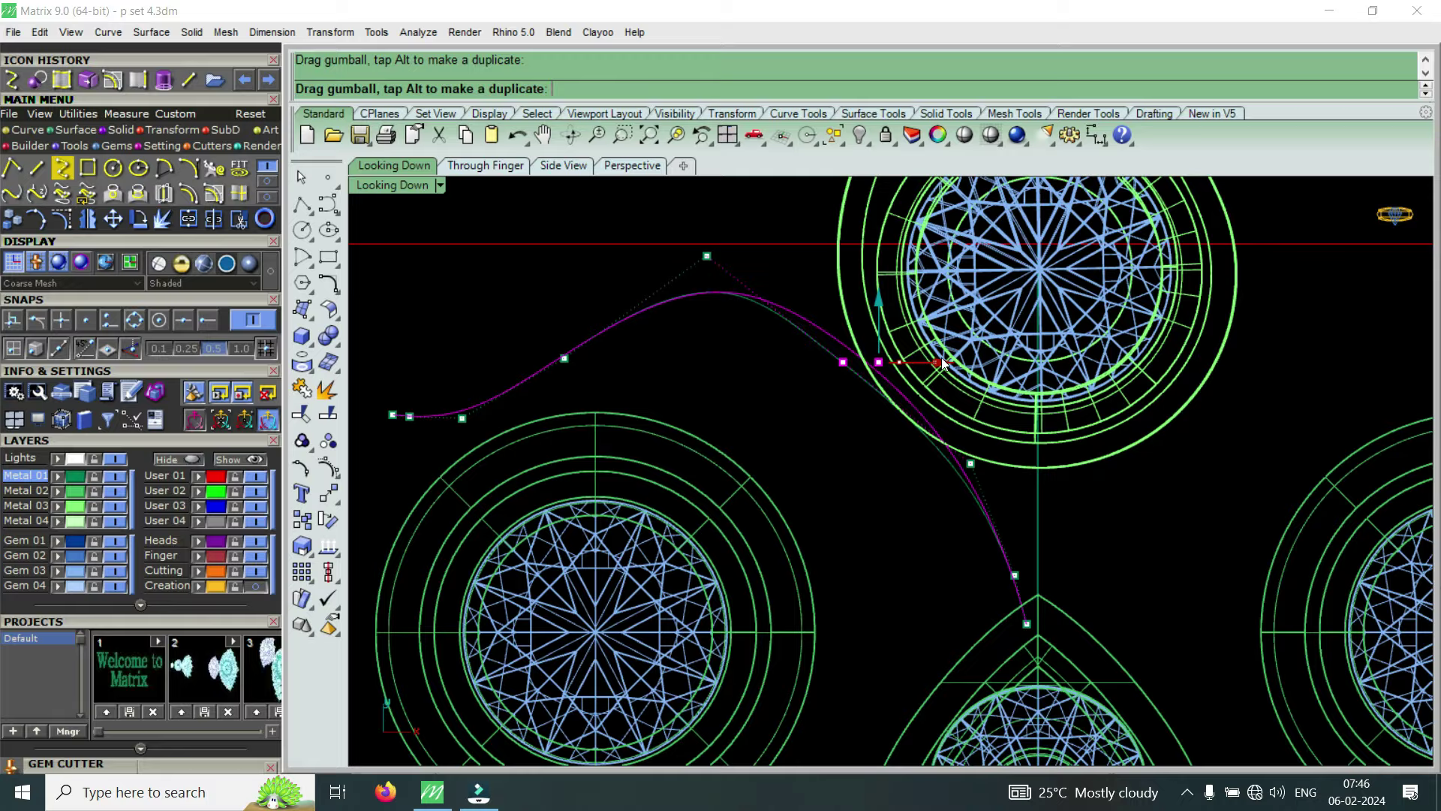
scroll(843, 385, "down", 3)
scroll(692, 381, "up", 3)
left_click_drag(654, 337, 806, 462)
left_click_drag(724, 349, 733, 297)
scroll(907, 365, "down", 2)
scroll(936, 432, "down", 2)
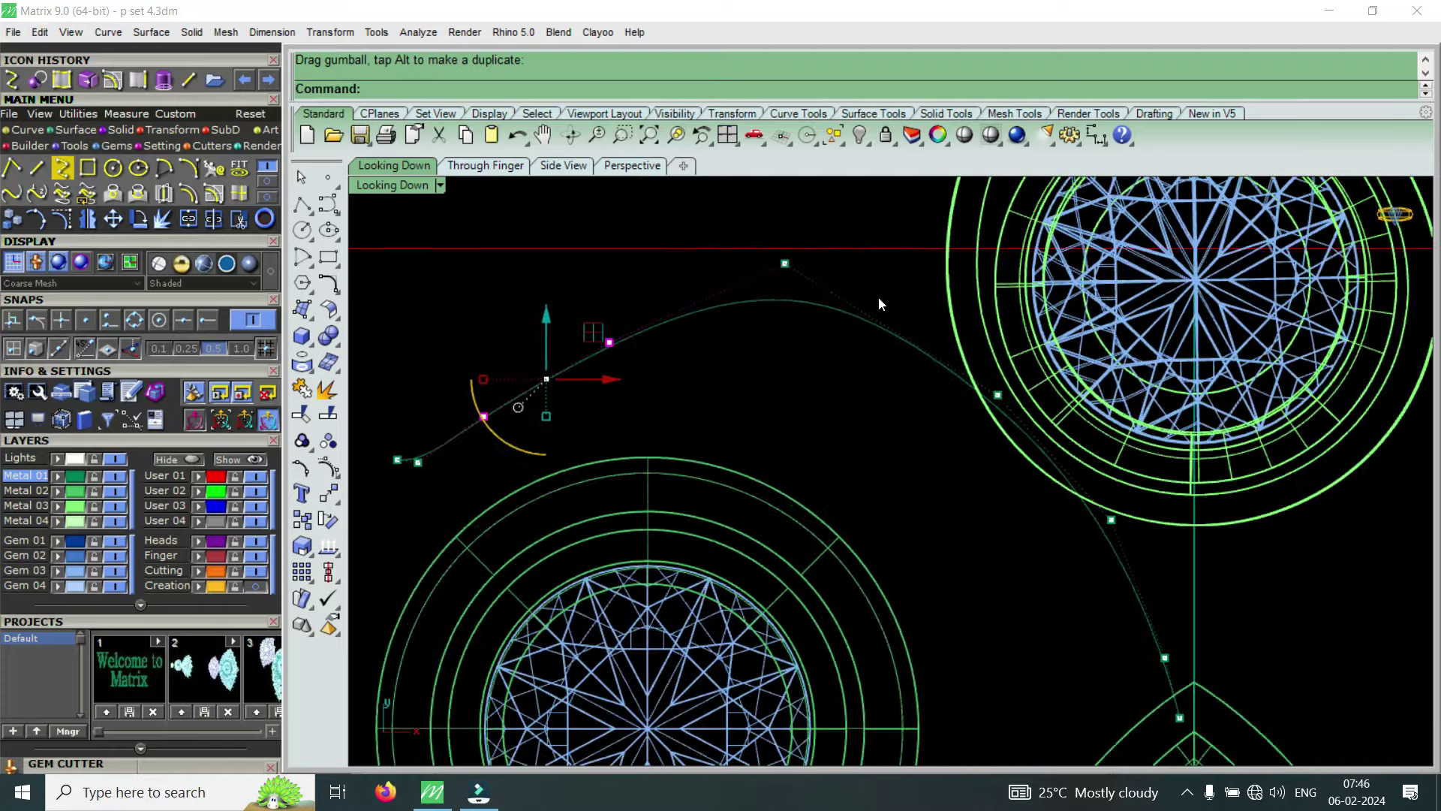
scroll(878, 297, "down", 2)
Raise the top pear gem cluster and move a nearby curve control point
left_click(1076, 484)
left_click_drag(1074, 387, 1087, 366)
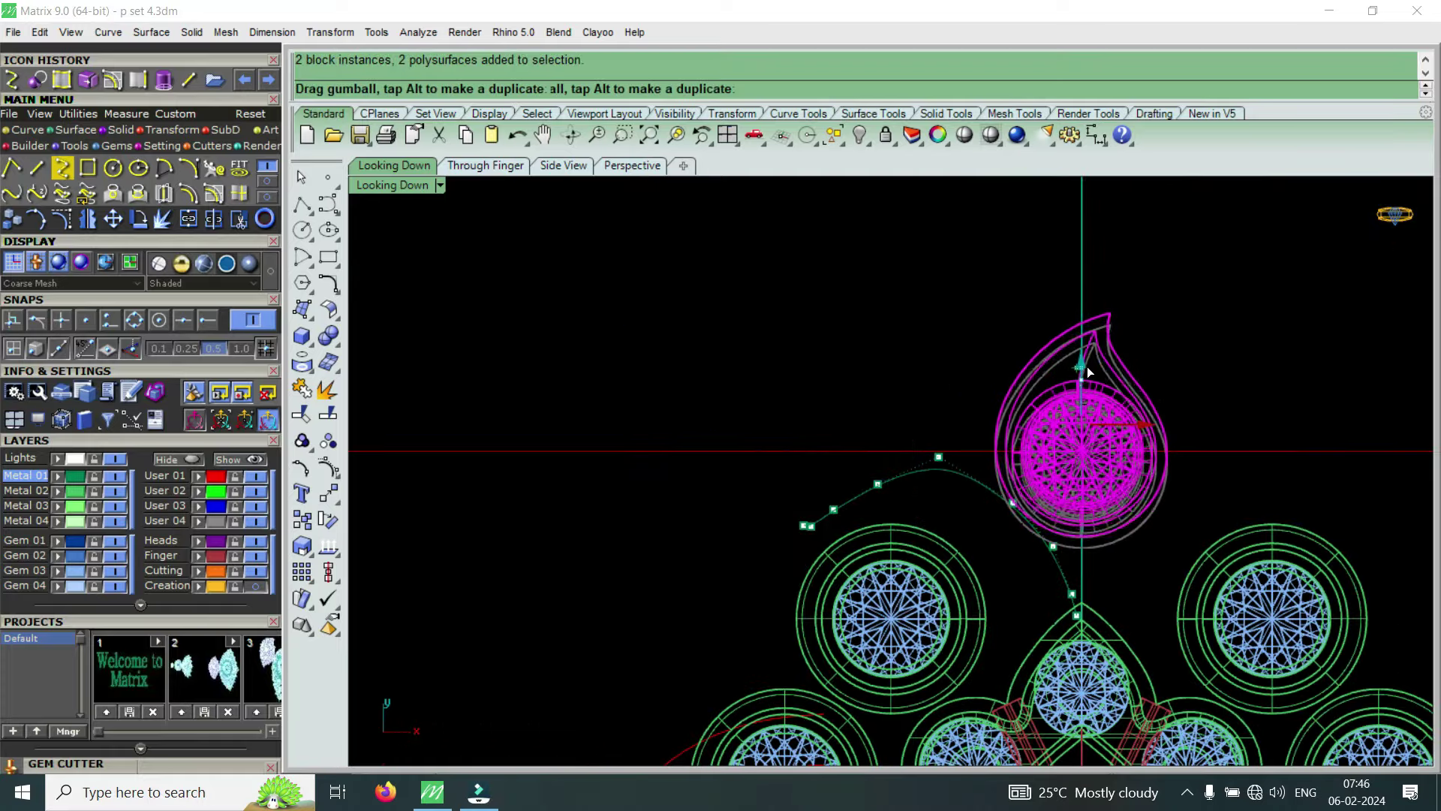
scroll(996, 492, "up", 3)
left_click(1025, 510)
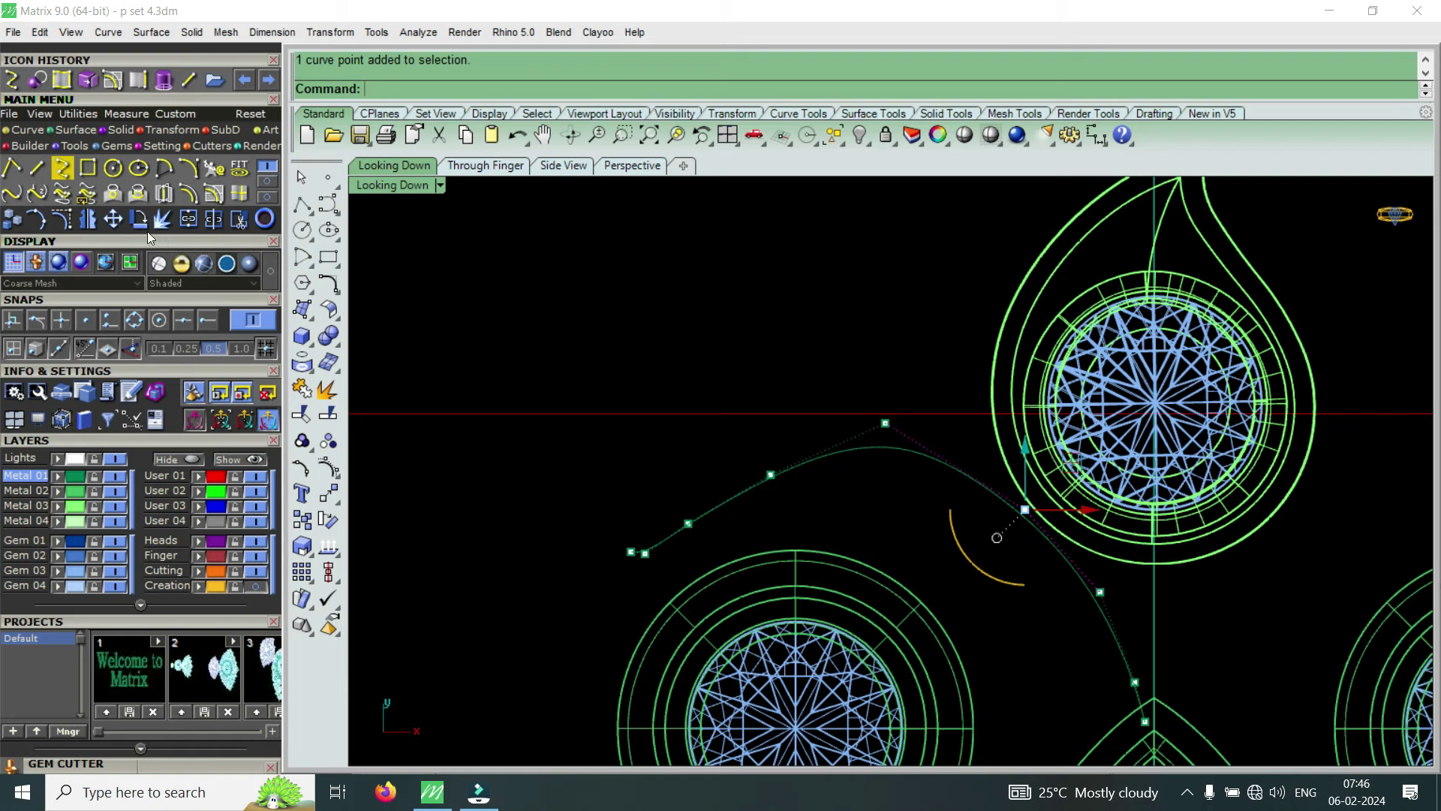
left_click(113, 218)
scroll(989, 491, "up", 2)
left_click(1054, 509)
left_click(1018, 527)
Move two control points on the curve's left side to smooth the arch
scroll(975, 488, "down", 2)
scroll(942, 462, "up", 2)
scroll(987, 587, "up", 2)
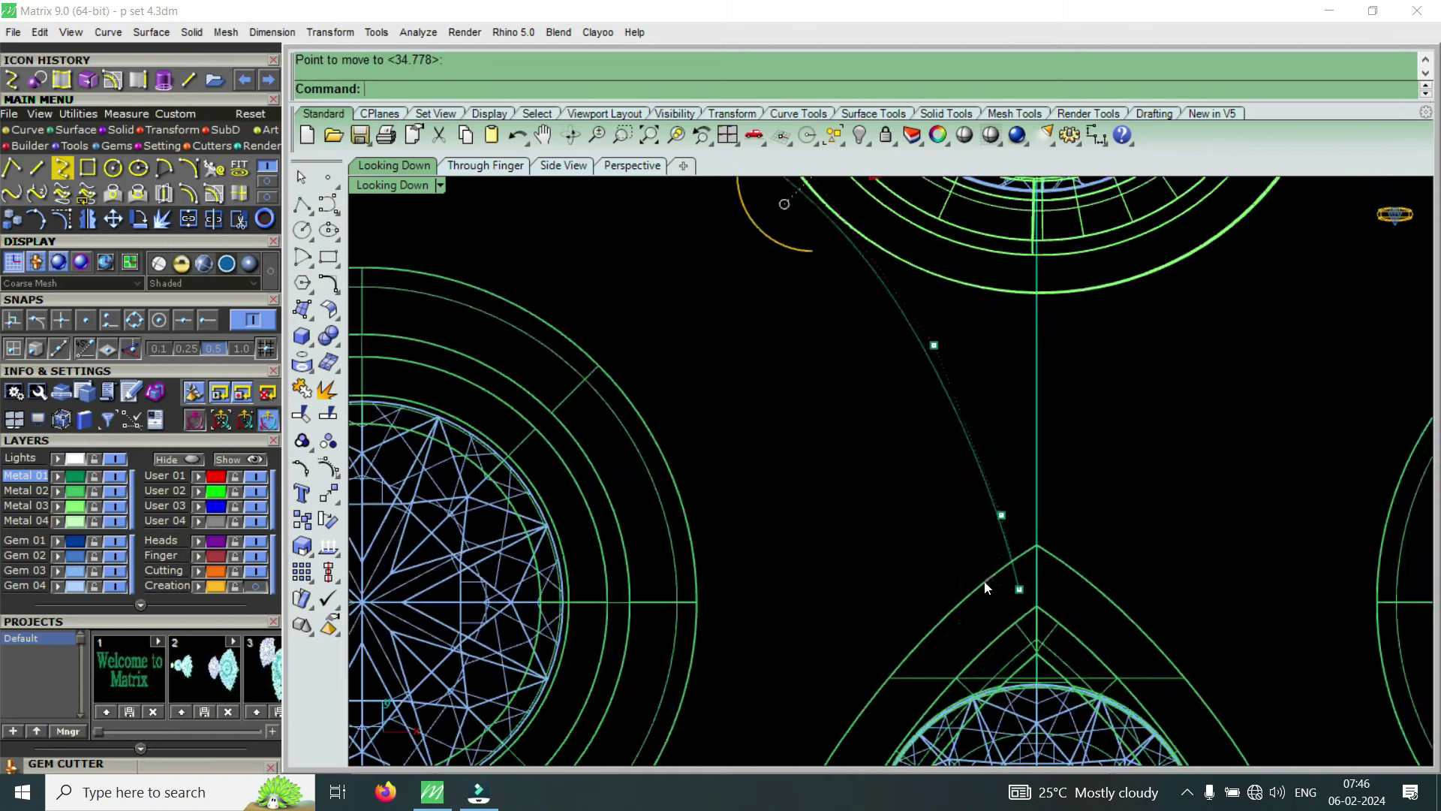
scroll(999, 563, "down", 3)
scroll(707, 431, "up", 2)
scroll(638, 450, "up", 2)
left_click(605, 471)
right_click(631, 519)
left_click(630, 519)
left_click(667, 516)
left_click_drag(701, 322, 803, 422)
right_click(803, 423)
left_click(803, 423)
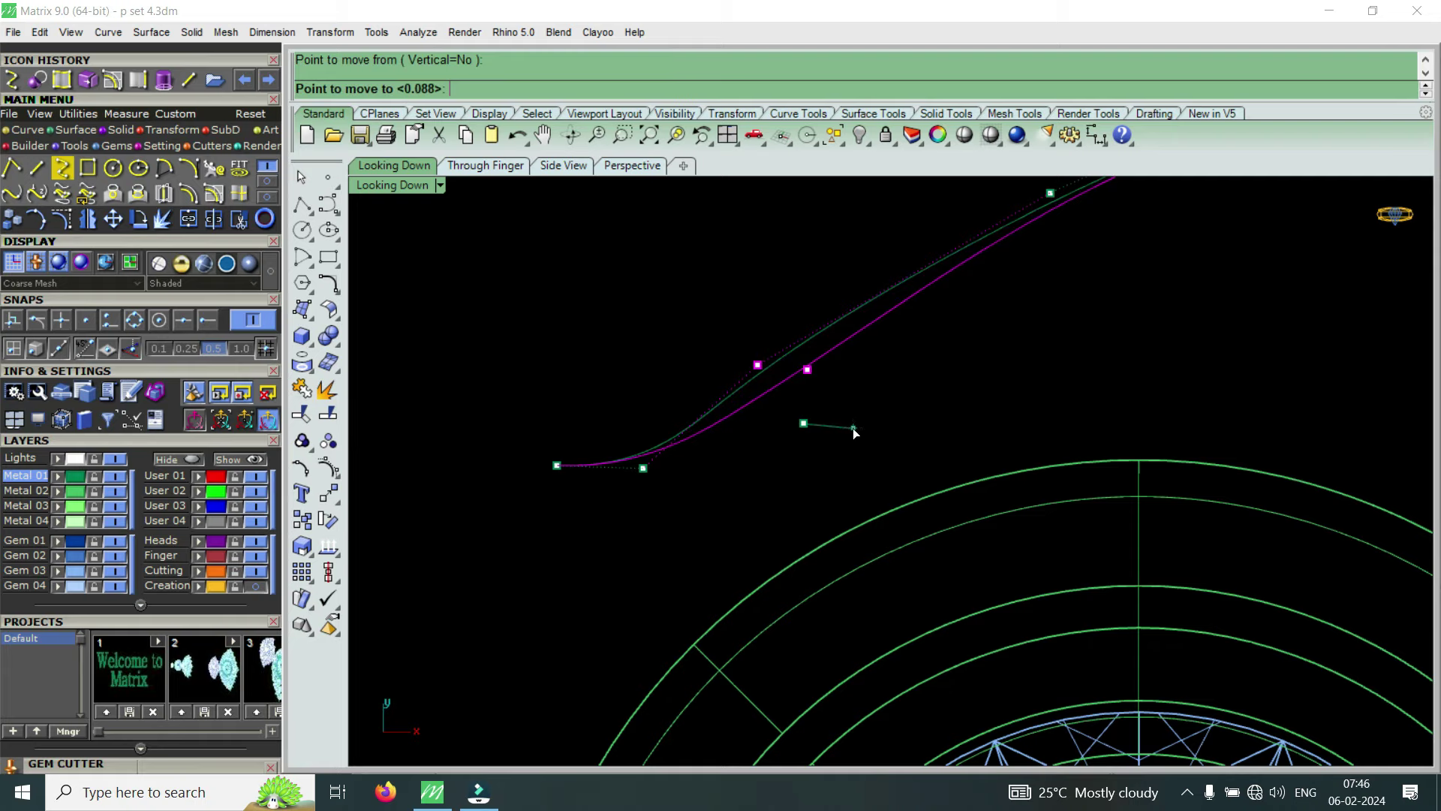
left_click(851, 428)
Shift the lower control points right so the curve sweeps between the gem settings
scroll(767, 444, "down", 2)
scroll(770, 430, "down", 2)
scroll(770, 430, "up", 1)
scroll(961, 415, "up", 2)
left_click_drag(985, 450, 1122, 379)
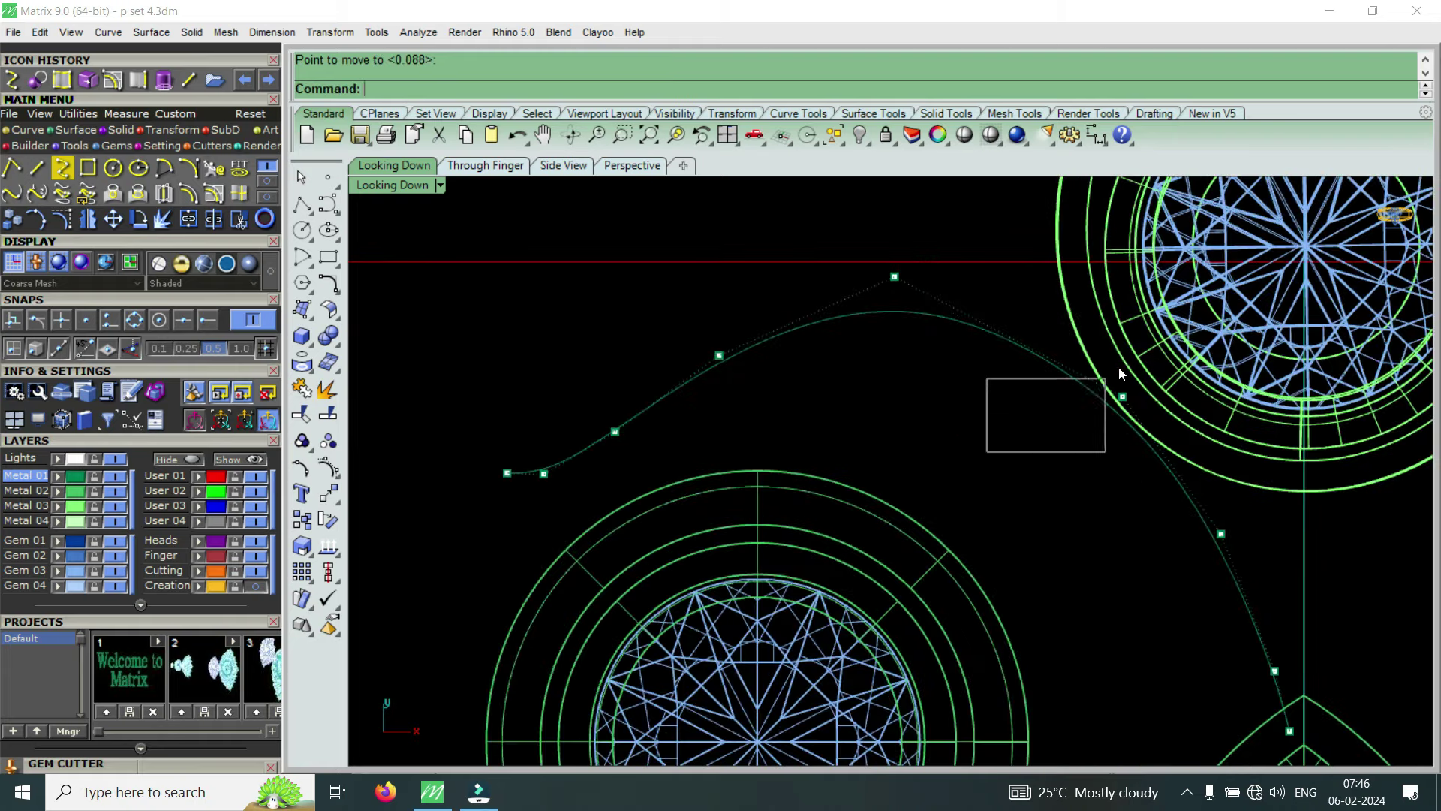
right_click(1058, 448)
left_click(1058, 448)
scroll(1069, 443, "down", 2)
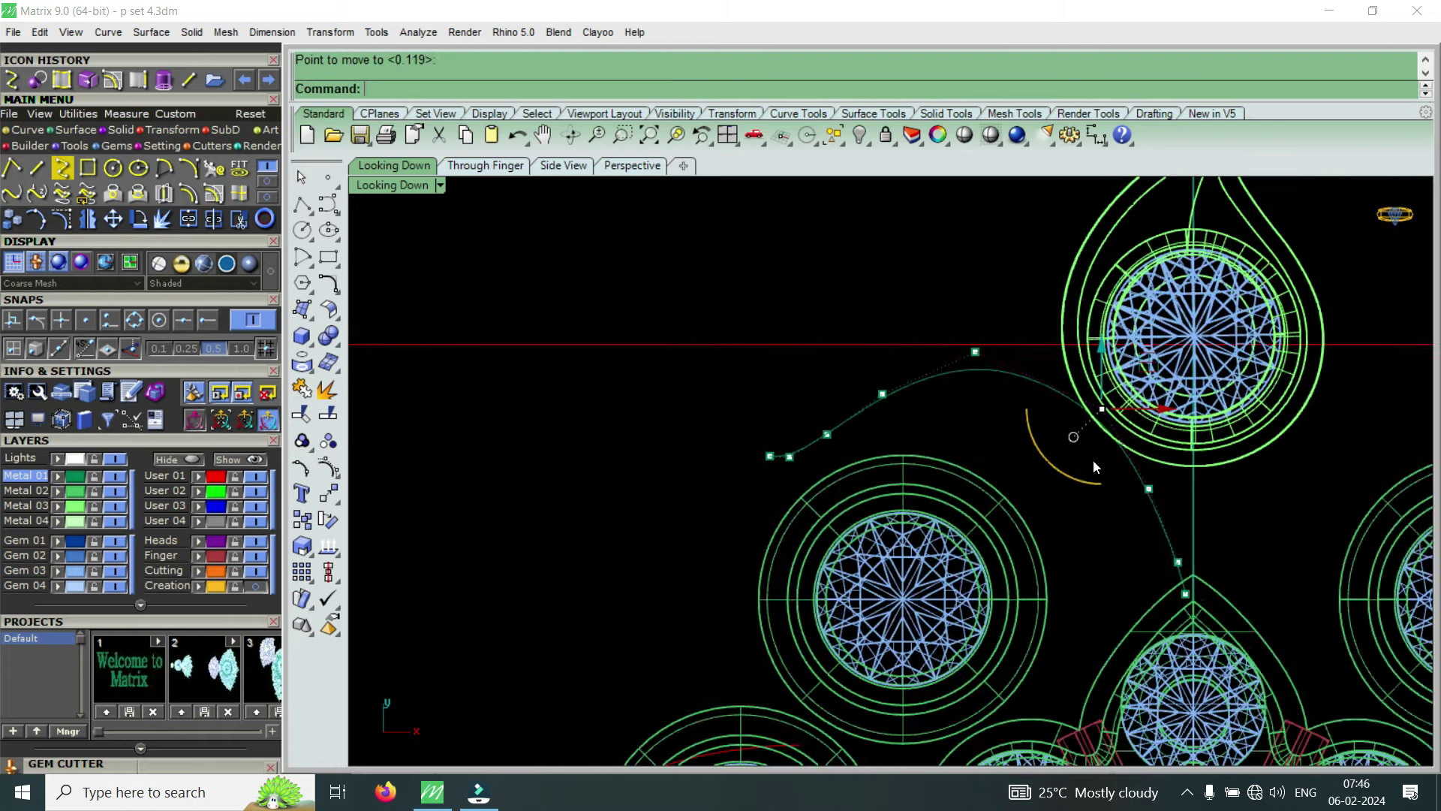
left_click(1168, 524)
scroll(1168, 524, "up", 3)
right_click(1168, 523)
left_click(1168, 524)
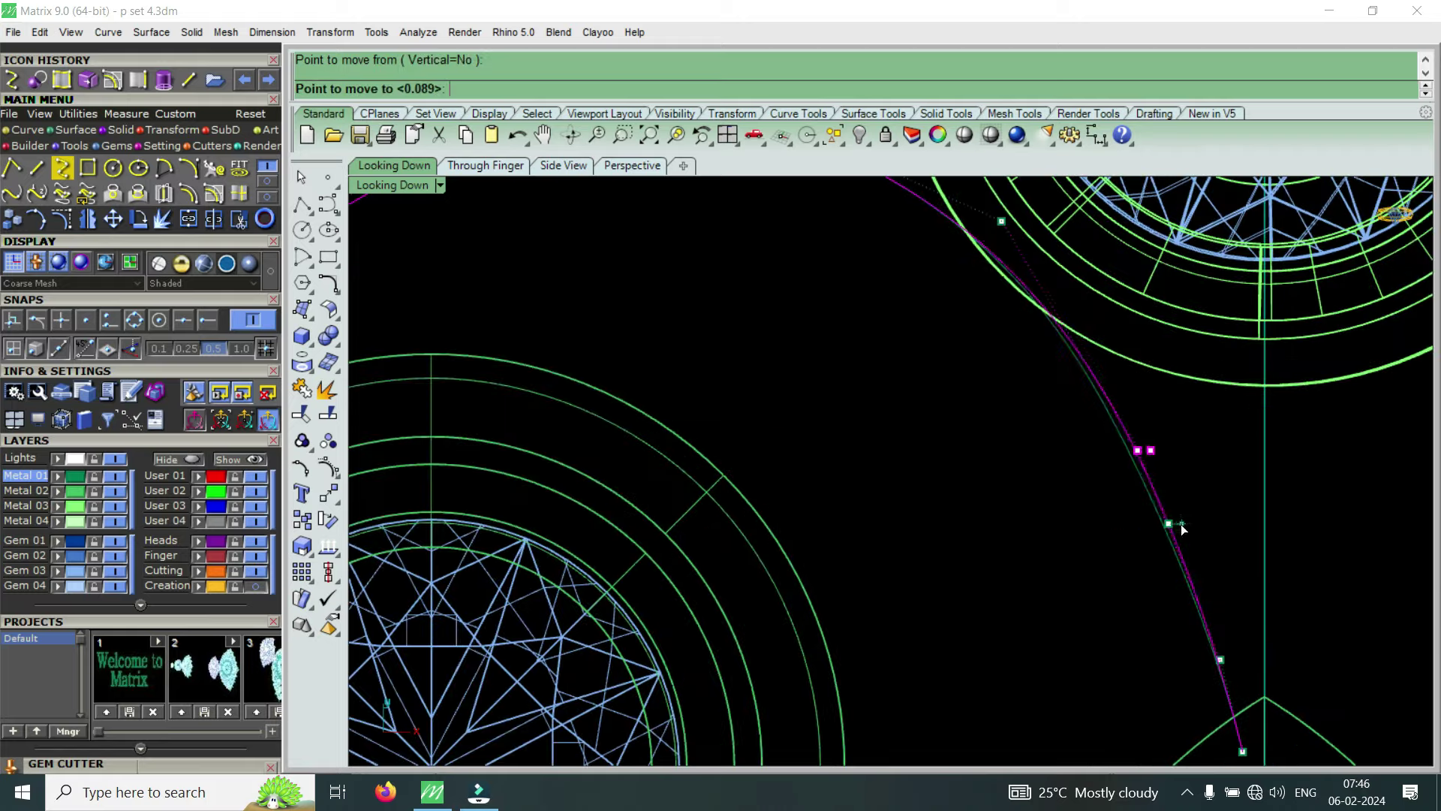
left_click(1174, 524)
scroll(1133, 511, "down", 3)
scroll(1140, 532, "down", 1)
Offset the band curve 0.65 to the inner side, then undo it
key("Escape")
key("Escape")
left_click(1001, 458)
left_click(196, 199)
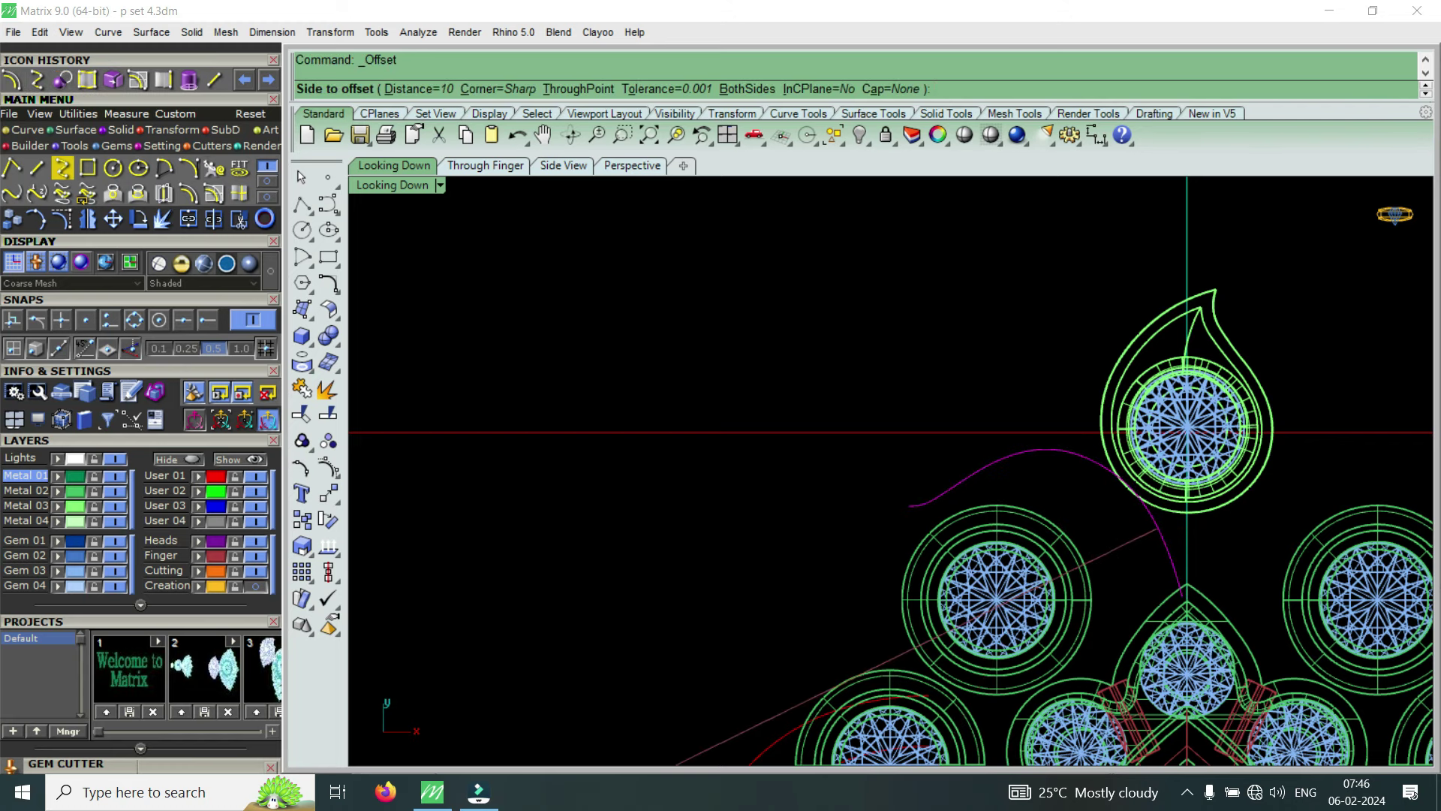
type(".65")
key("Return")
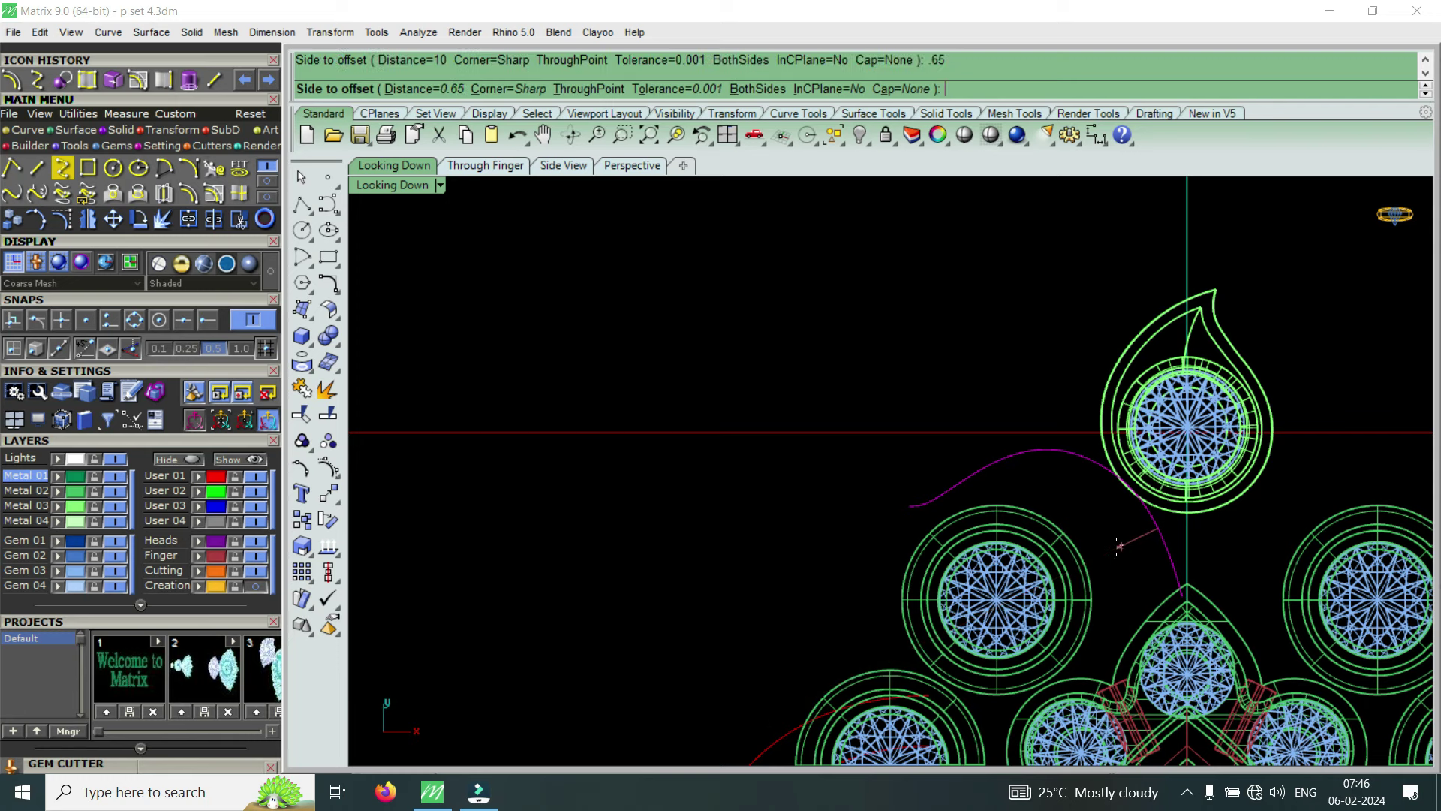
left_click(1118, 546)
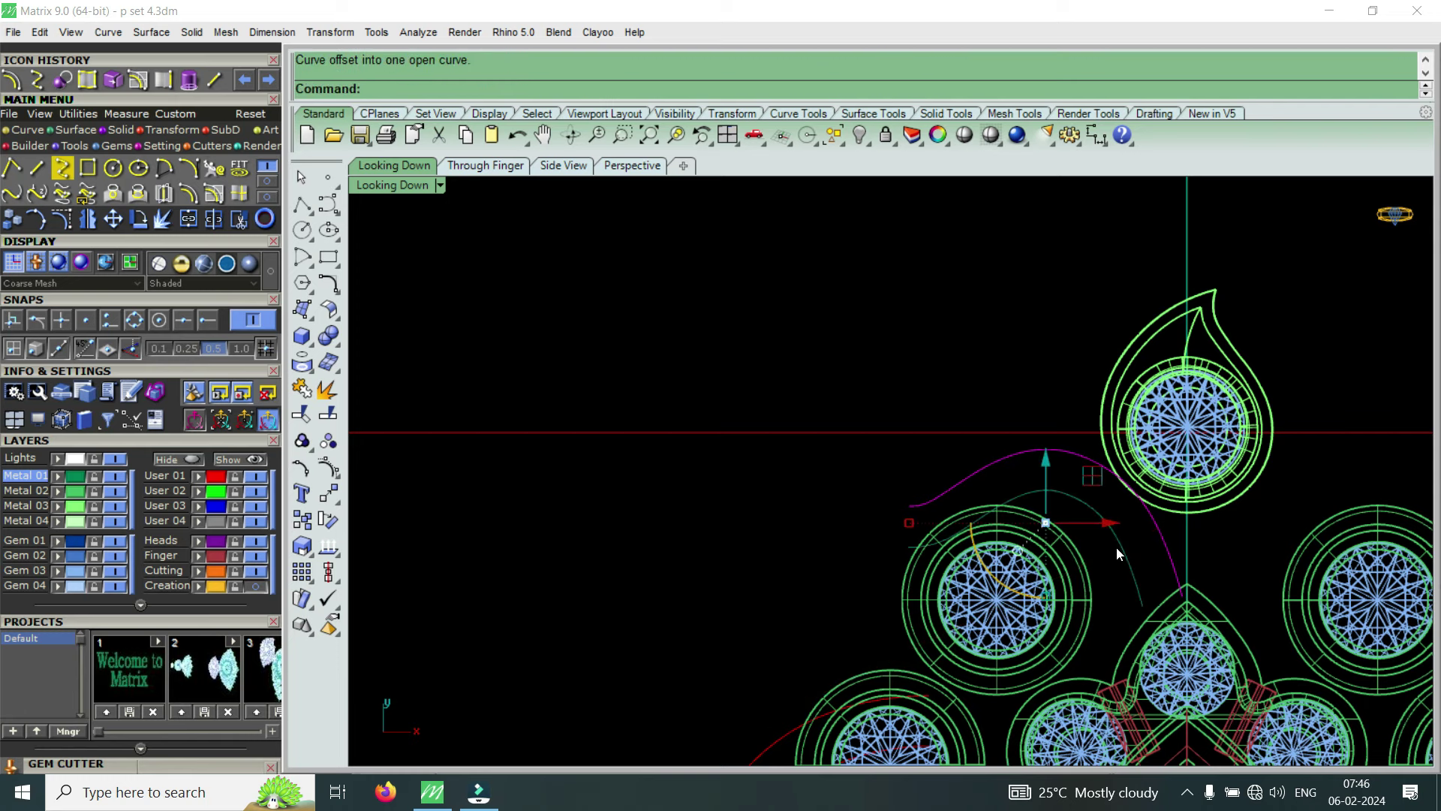
scroll(1115, 548, "down", 5)
scroll(1001, 461, "down", 2)
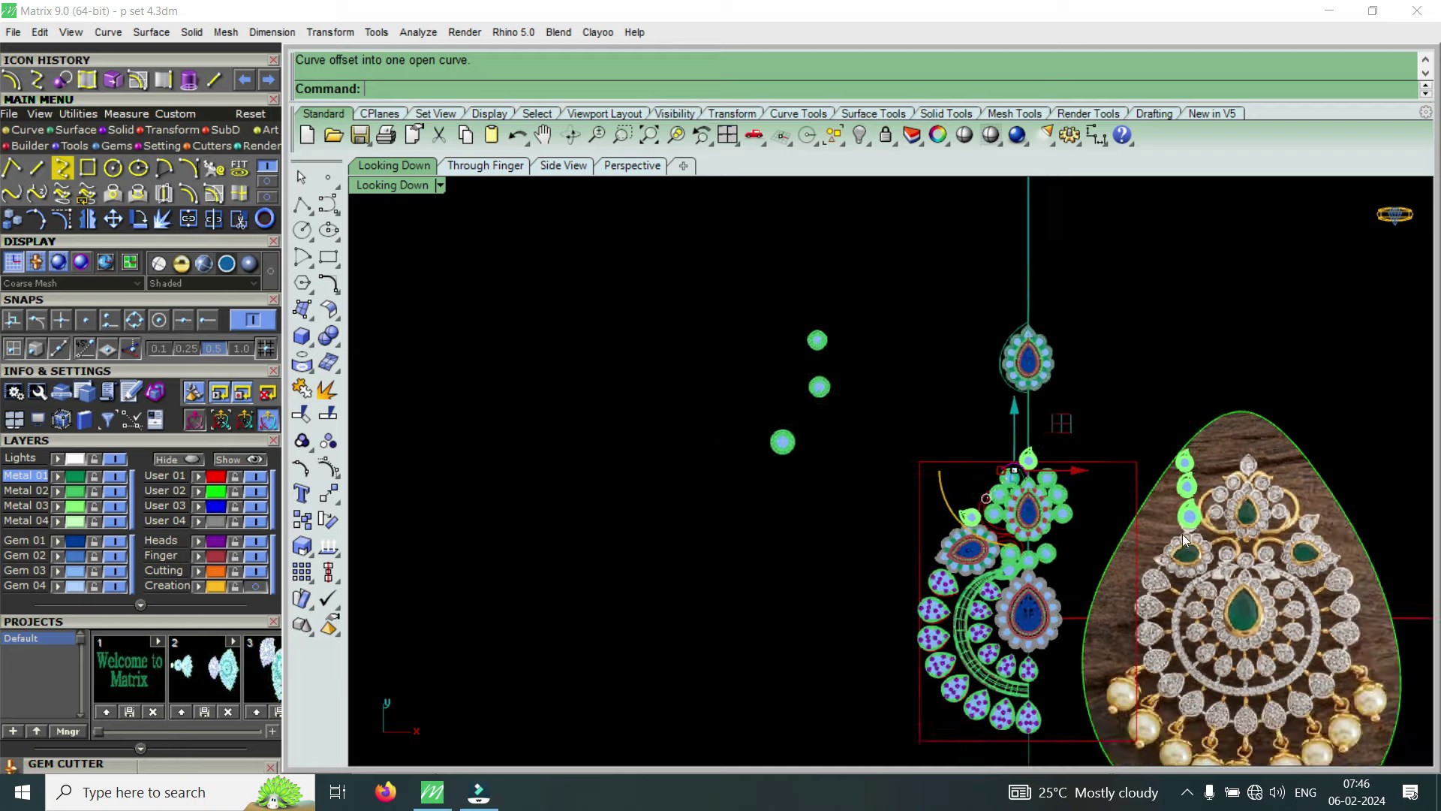
scroll(1267, 457, "up", 2)
scroll(1267, 458, "up", 2)
scroll(1267, 458, "up", 2)
key("ctrl+z")
Redo the band-curve offset at a distance of 0.7 on the inner side
scroll(912, 456, "down", 3)
scroll(744, 465, "up", 3)
scroll(881, 465, "up", 2)
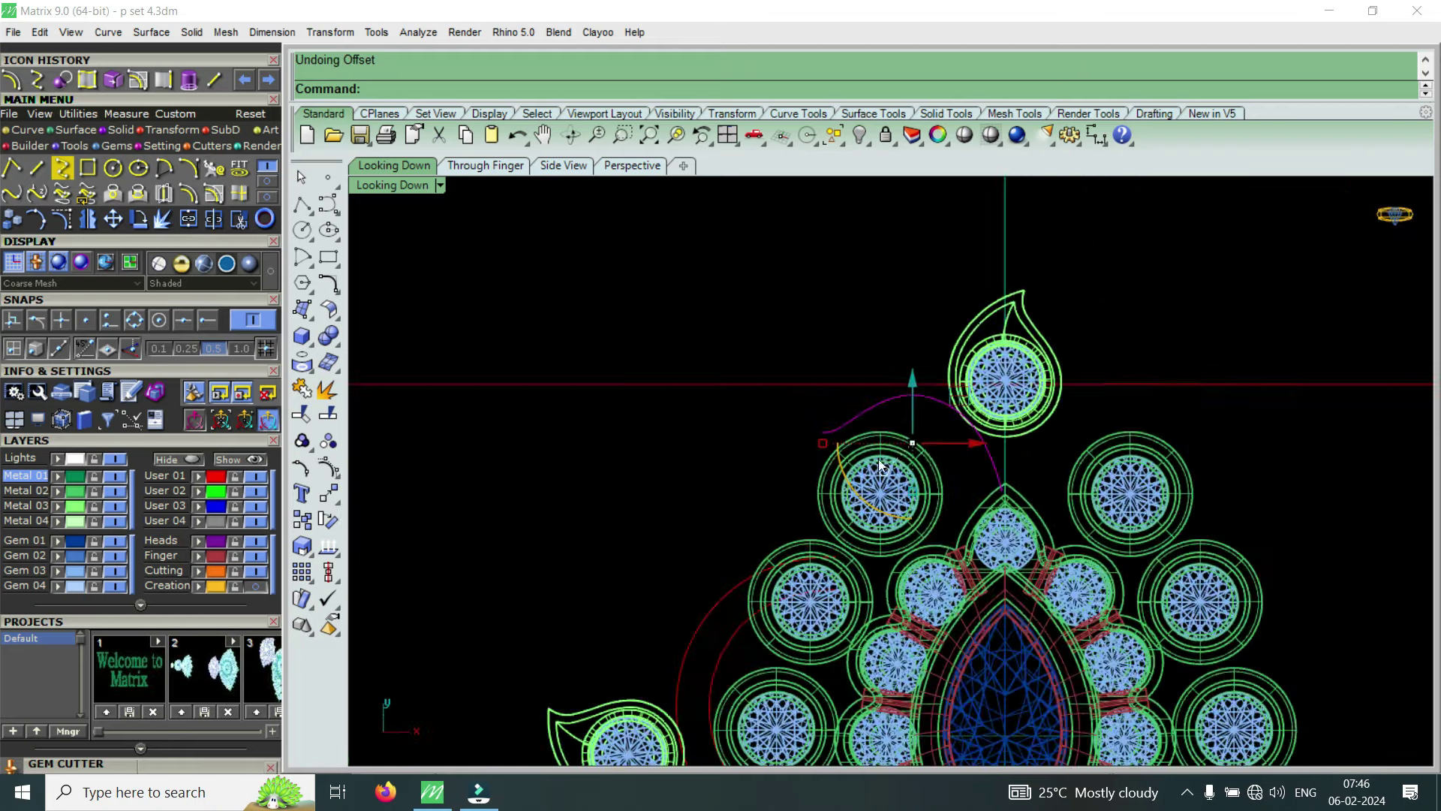
scroll(924, 449, "up", 2)
key("Return")
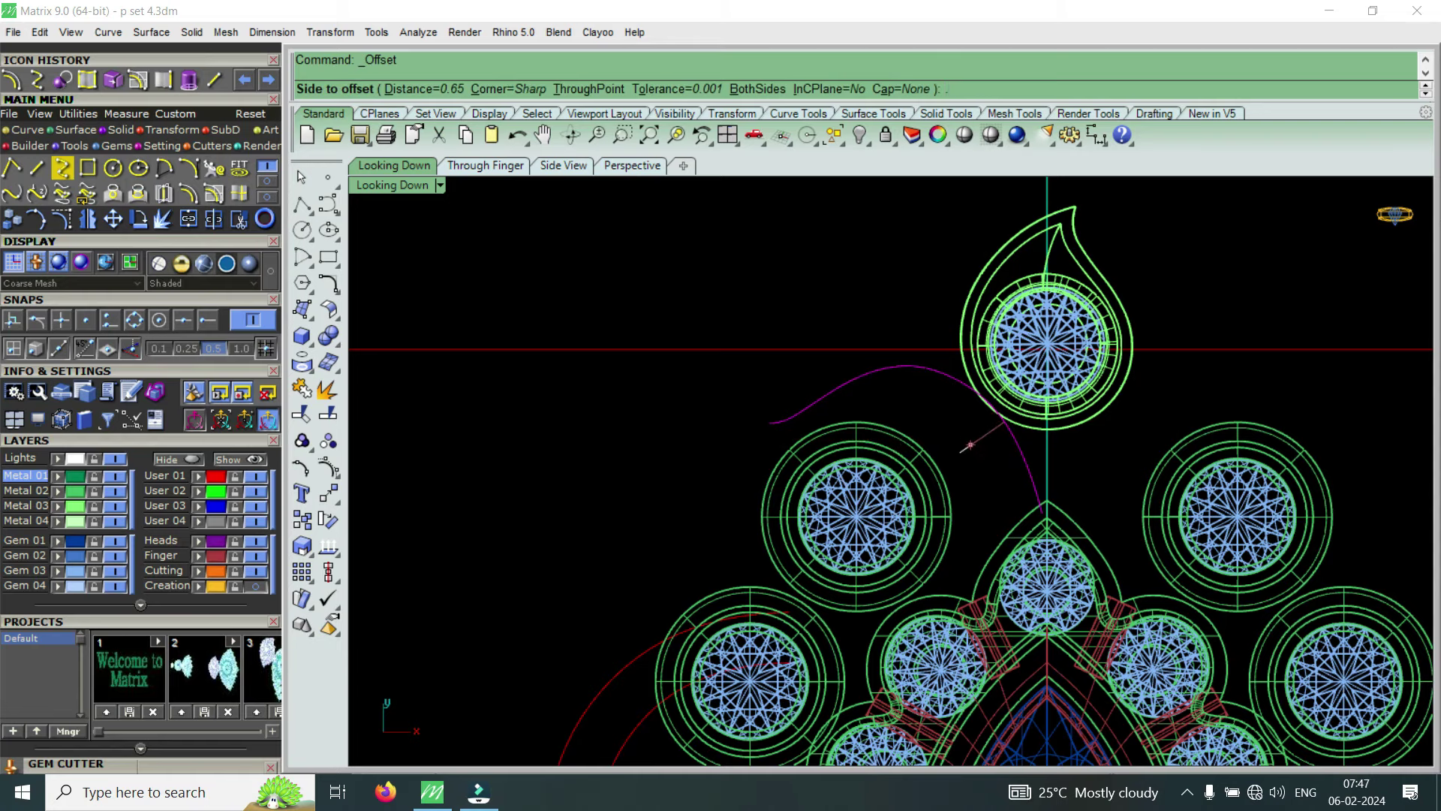
type(".7")
key("Return")
left_click(961, 451)
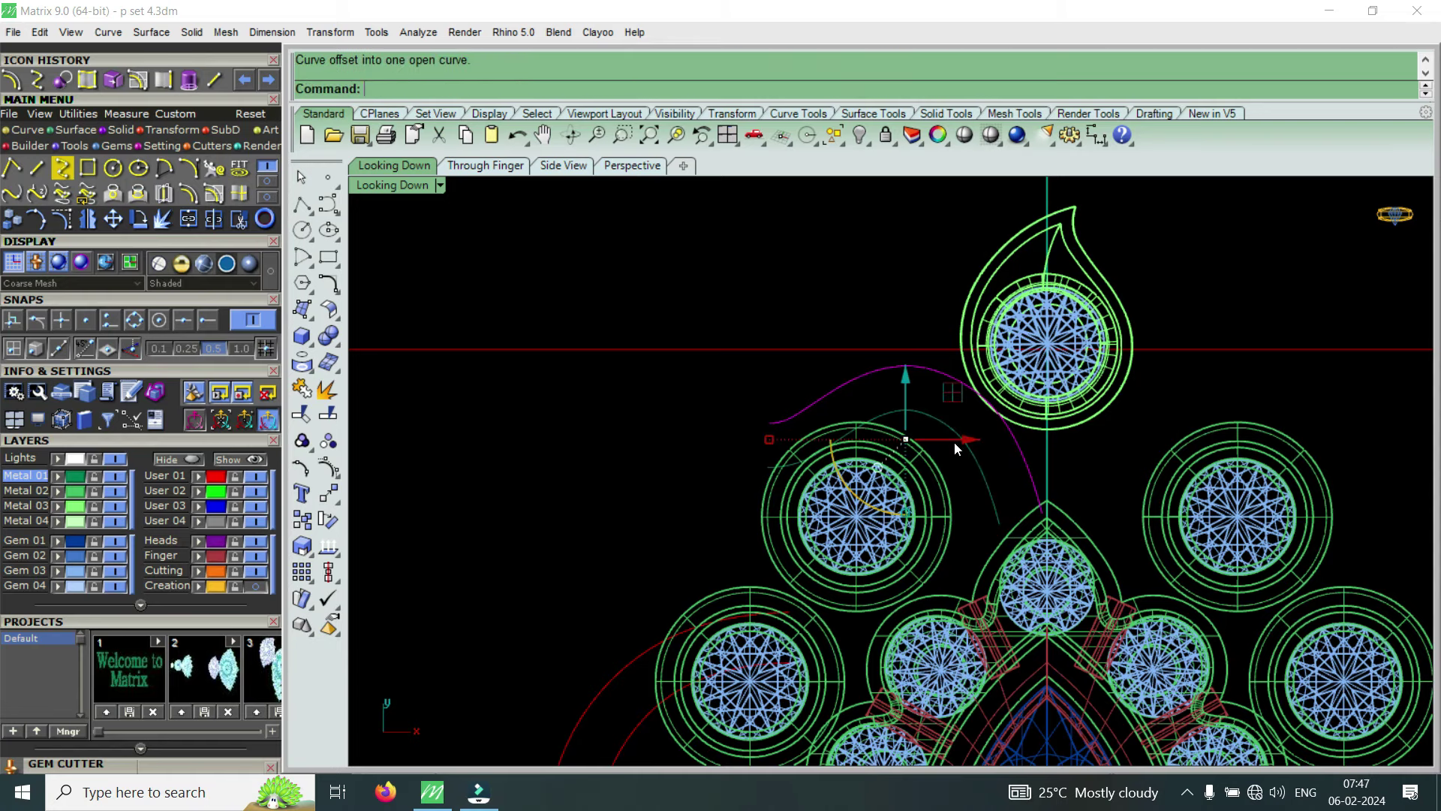
scroll(966, 434, "up", 2)
left_click(977, 352)
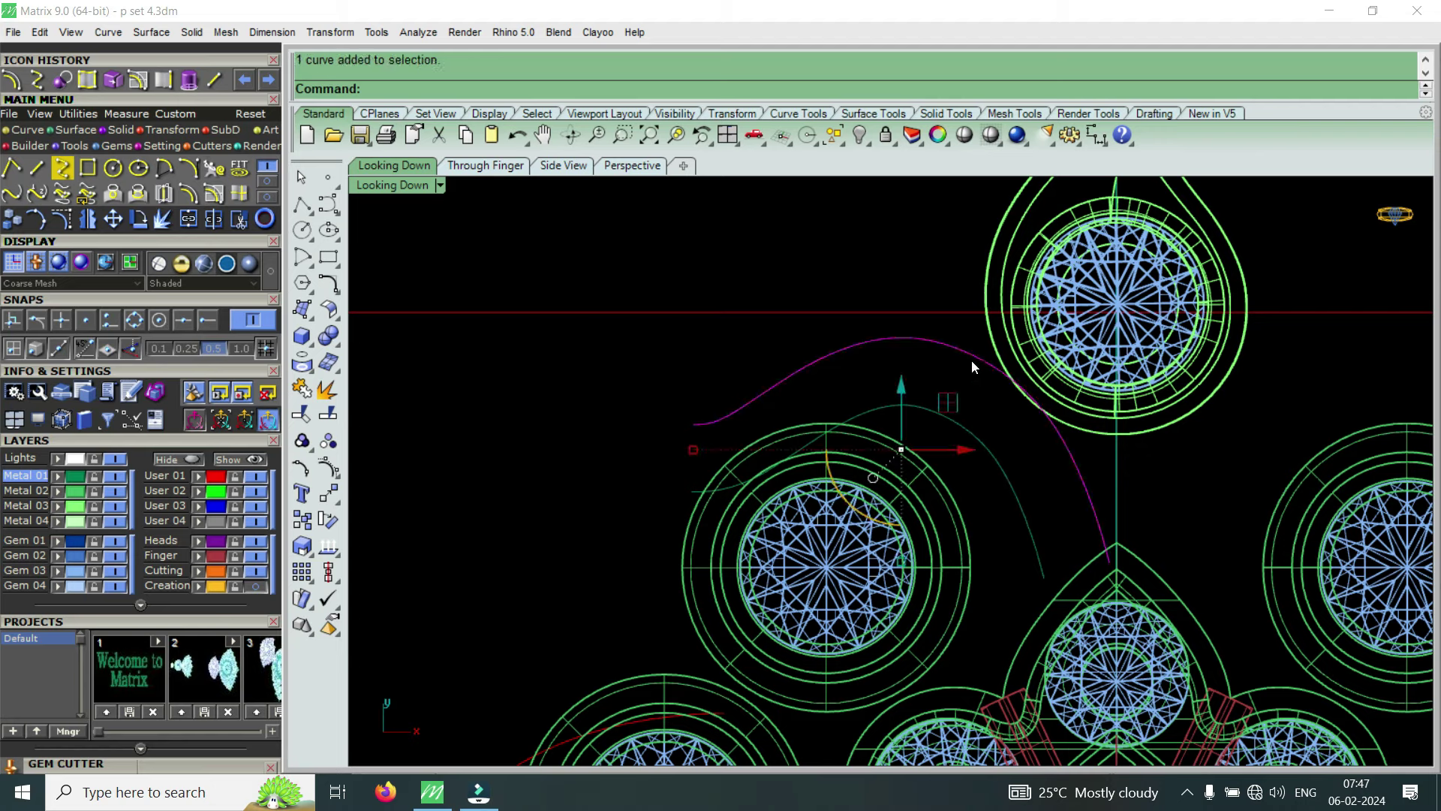
type("Re")
key("Return")
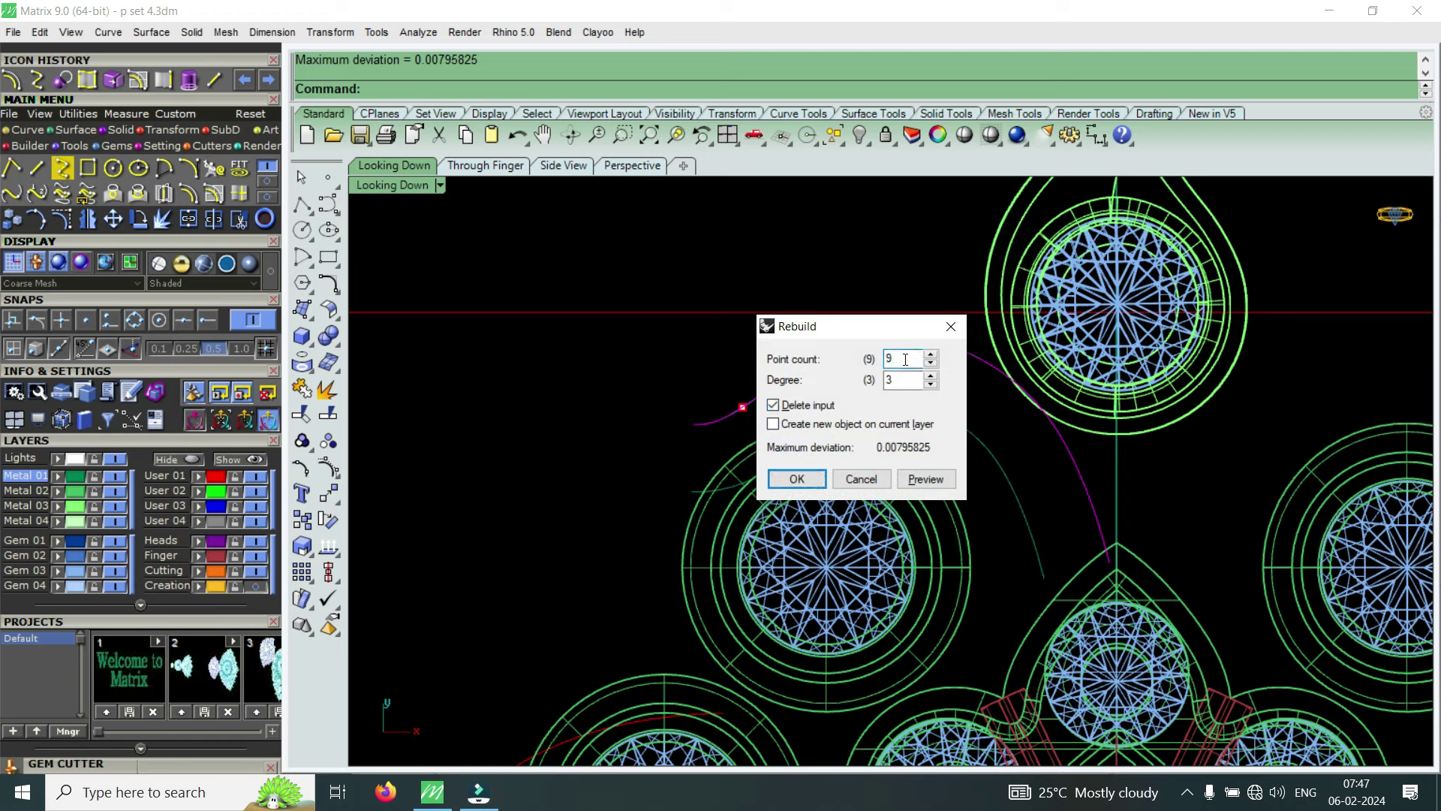
Rebuild the outer band curve to 9 points, degree 3, and refine an arch-top control point
left_click(816, 479)
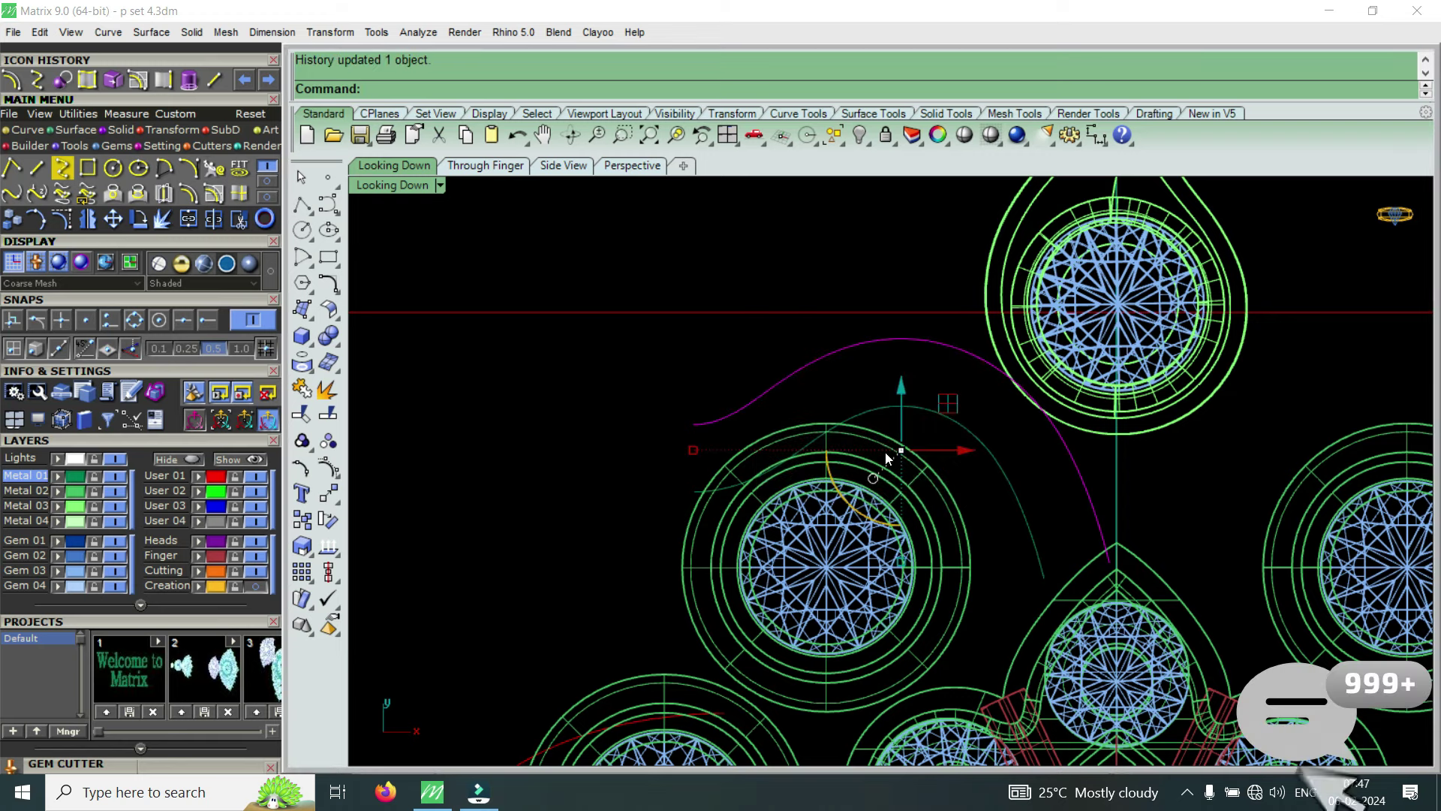
left_click(62, 218)
scroll(947, 330, "up", 2)
left_click(962, 340)
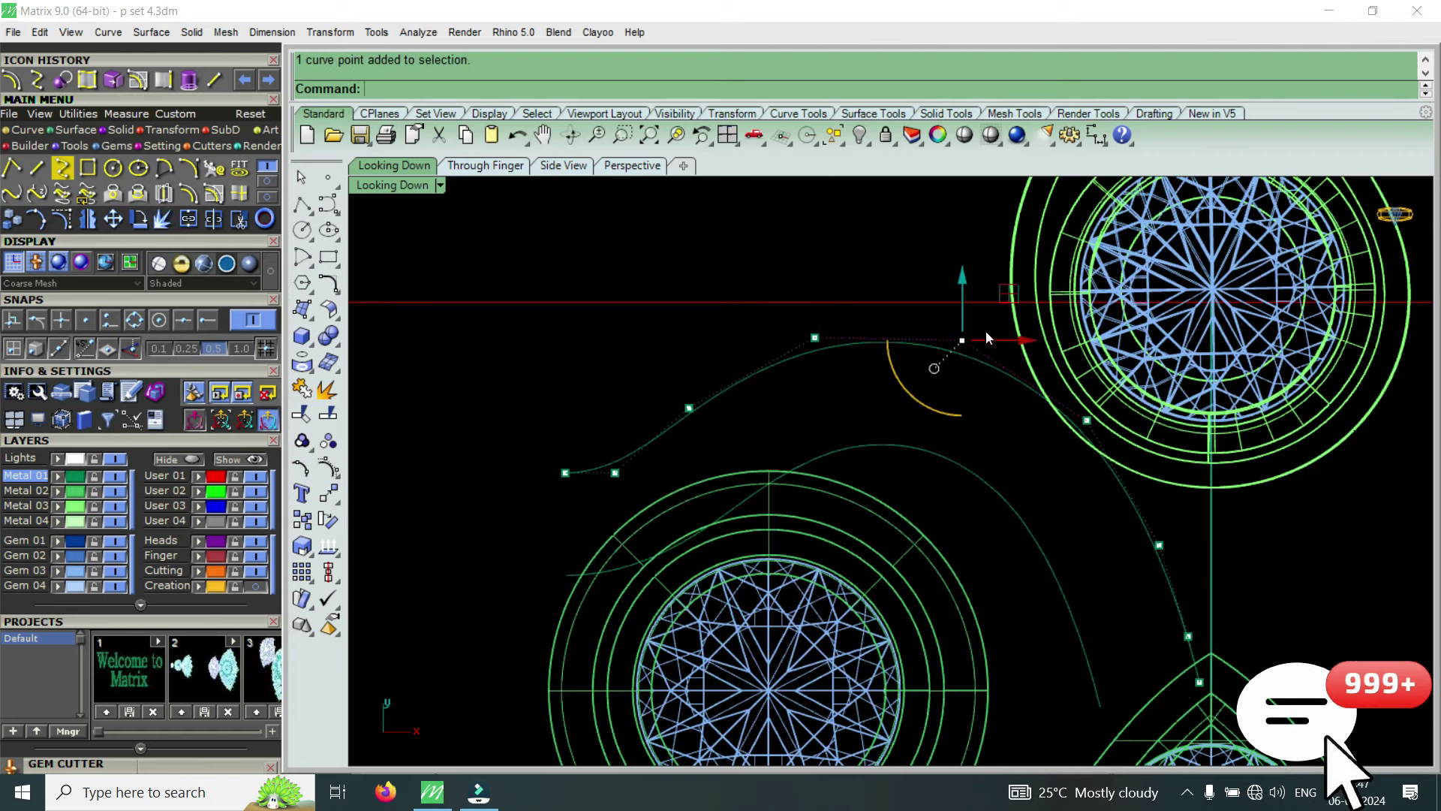
left_click_drag(1029, 342, 1013, 372)
scroll(818, 405, "down", 1)
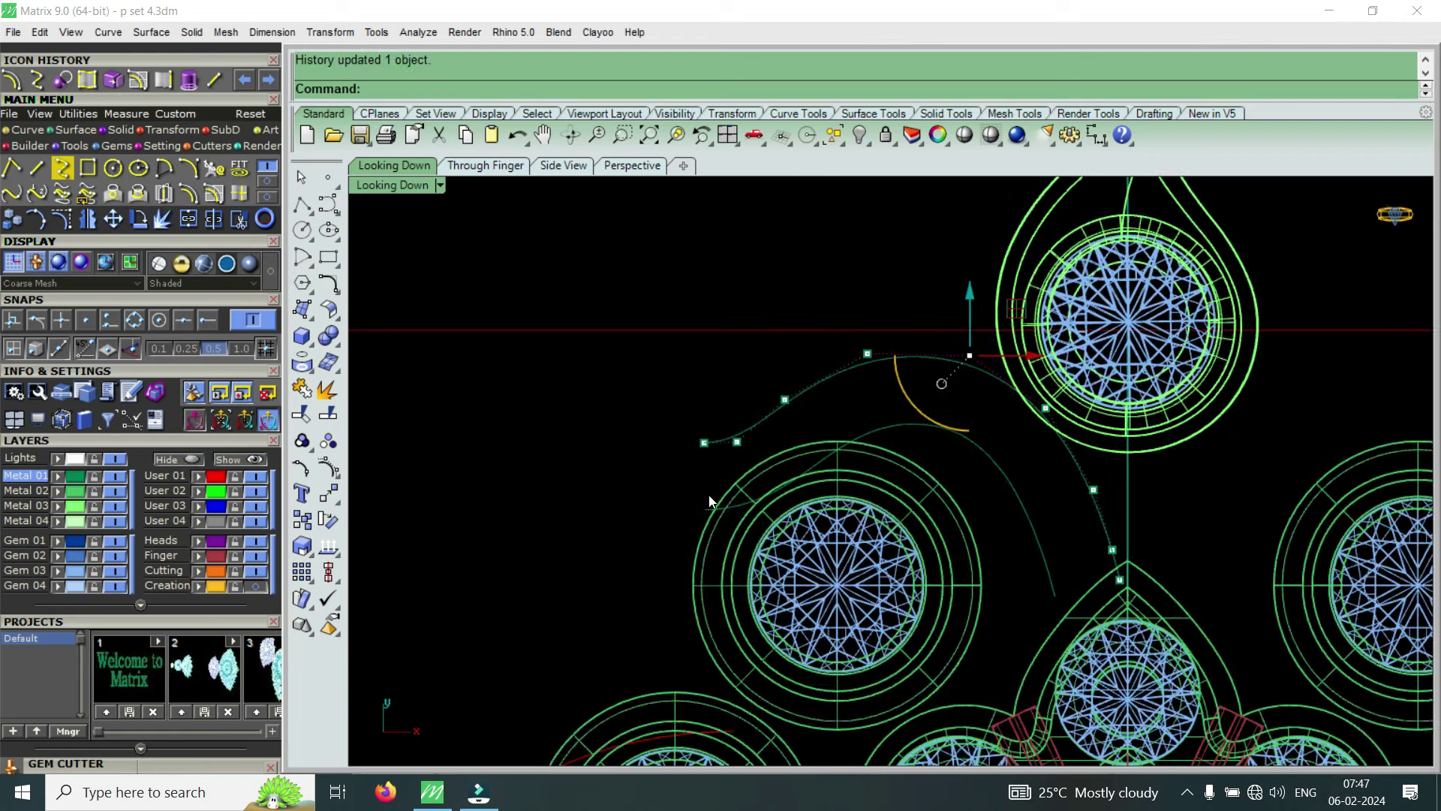
scroll(718, 513, "up", 2)
Rebuild the inner offset curve to 9 points, degree 3, and select its lower-left control point
left_click(751, 515)
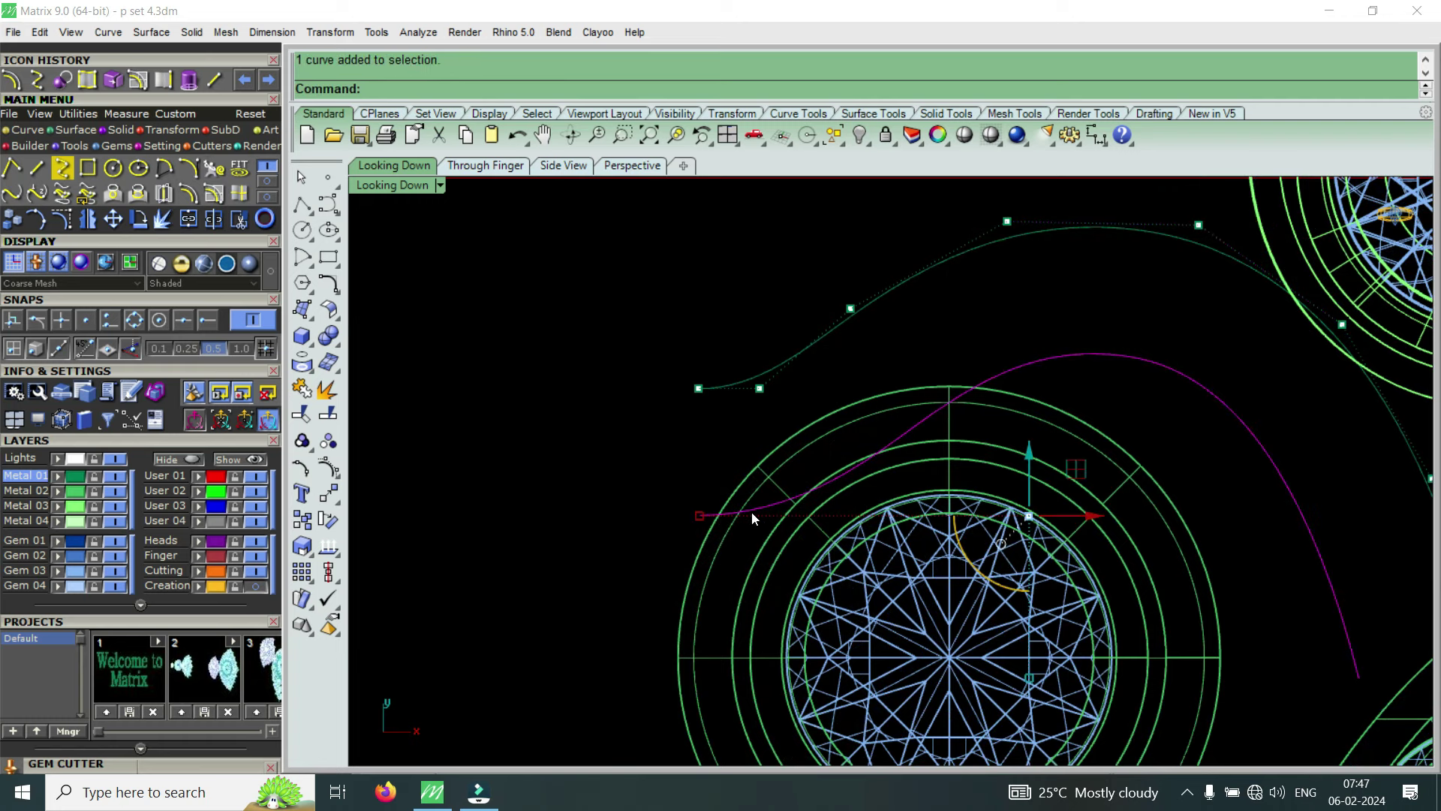
scroll(754, 516, "down", 1)
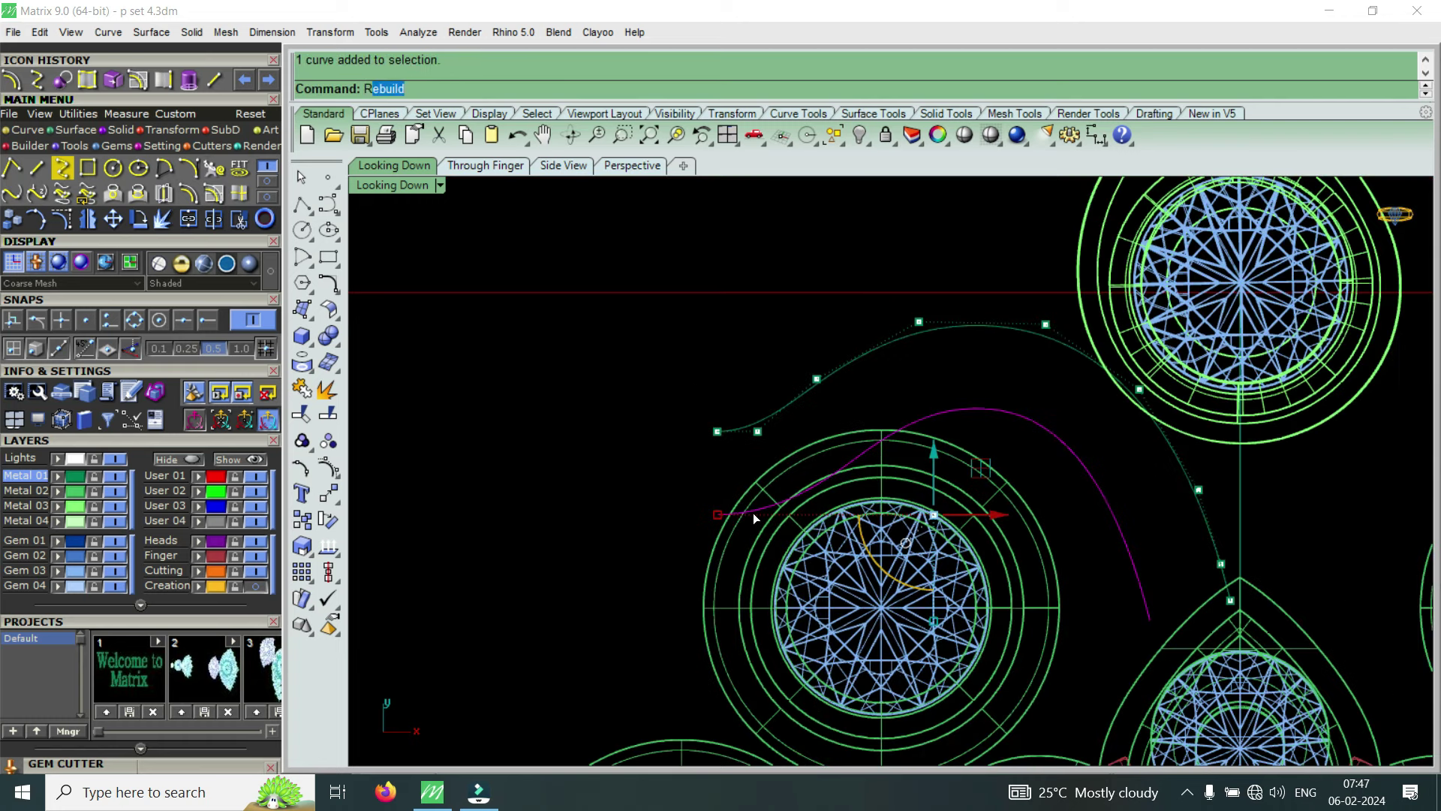
key("Return")
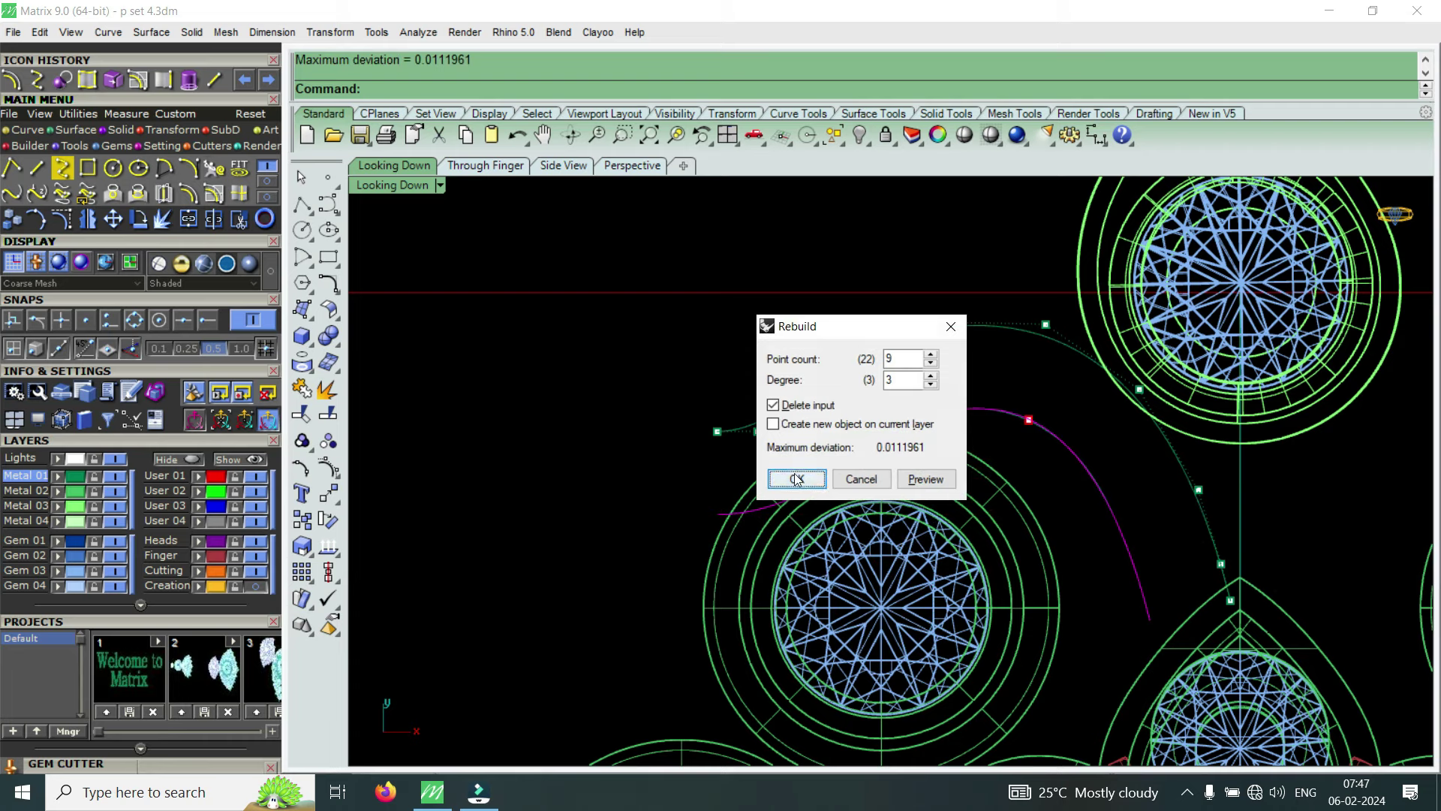
left_click(797, 478)
left_click(60, 223)
scroll(677, 488, "up", 5)
scroll(678, 488, "up", 1)
left_click_drag(705, 468, 796, 552)
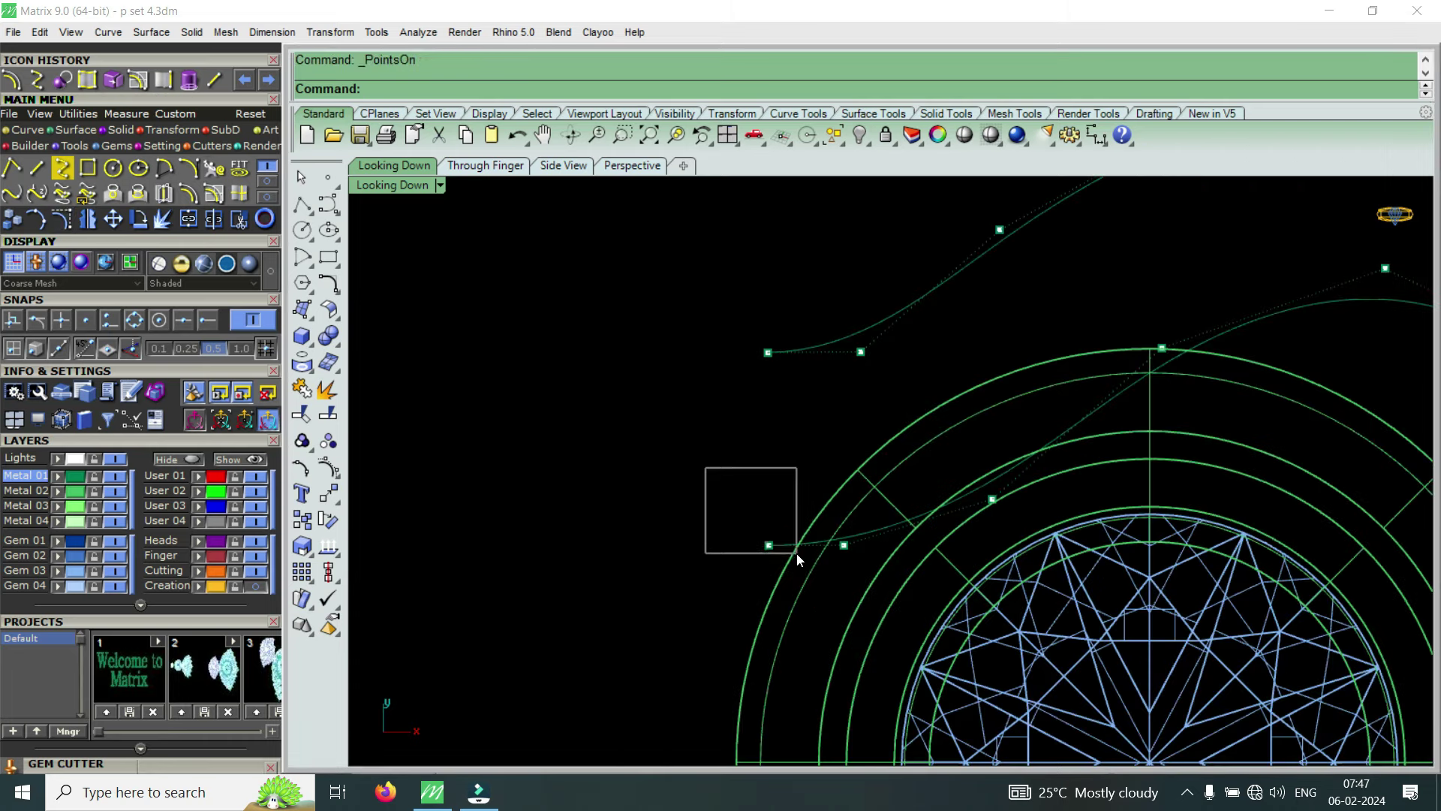
Move one curve's end point onto the other curve's end using End snap
left_click(328, 389)
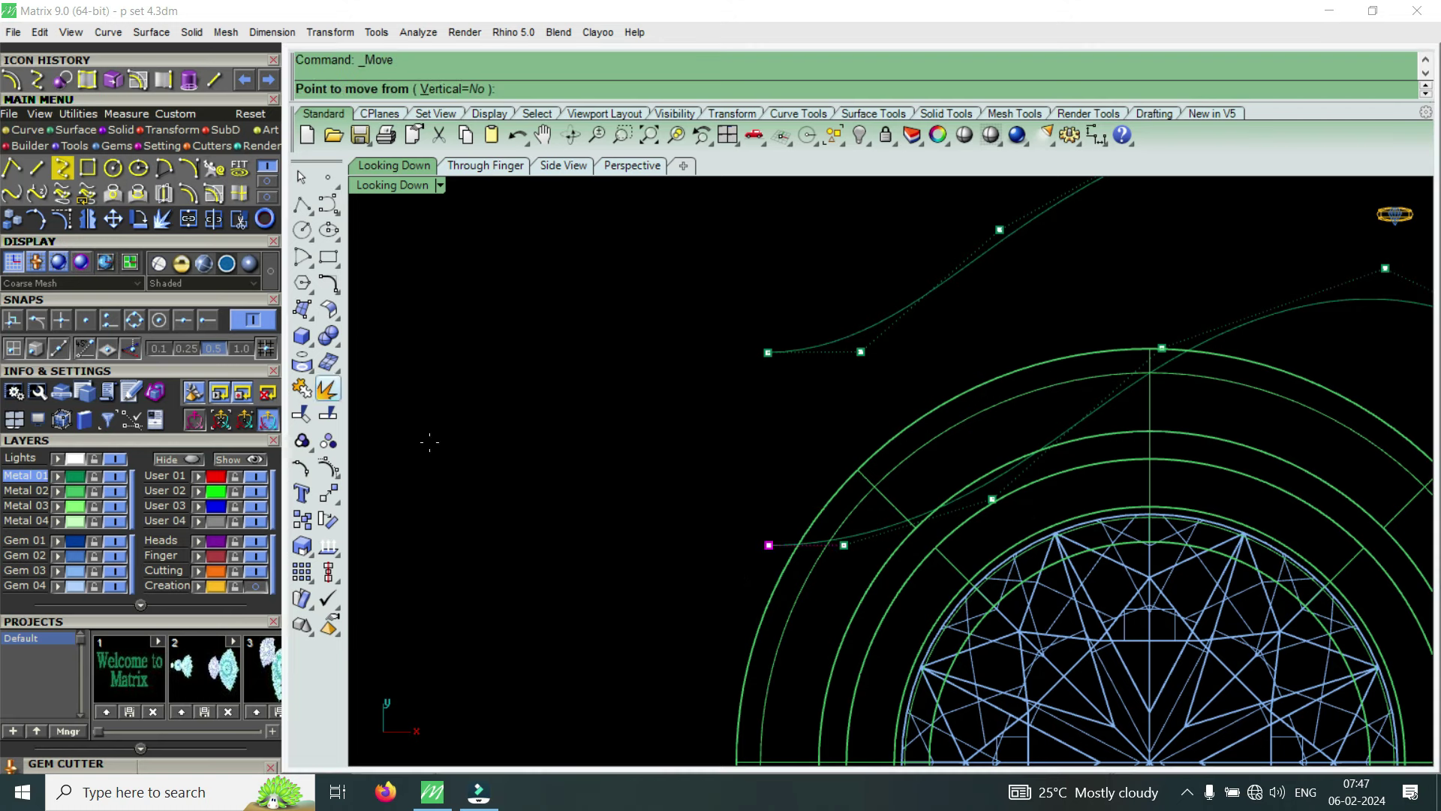
left_click(207, 323)
left_click(768, 545)
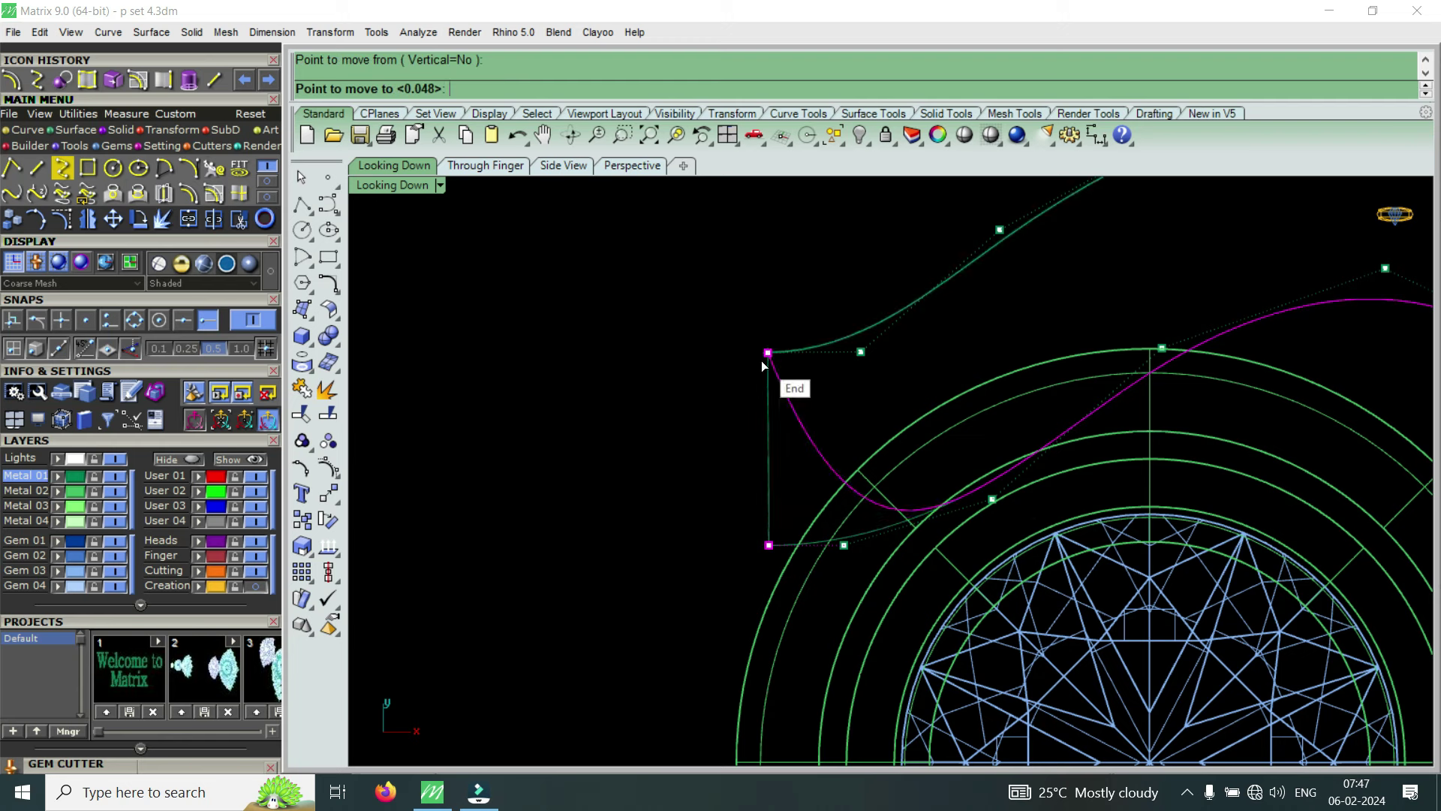
left_click(767, 380)
Drag several band-curve control points upward to reshape the curve
left_click(845, 545)
mouse_move(852, 495)
left_mouse_down()
mouse_move(881, 386)
mouse_move(1013, 556)
left_mouse_up()
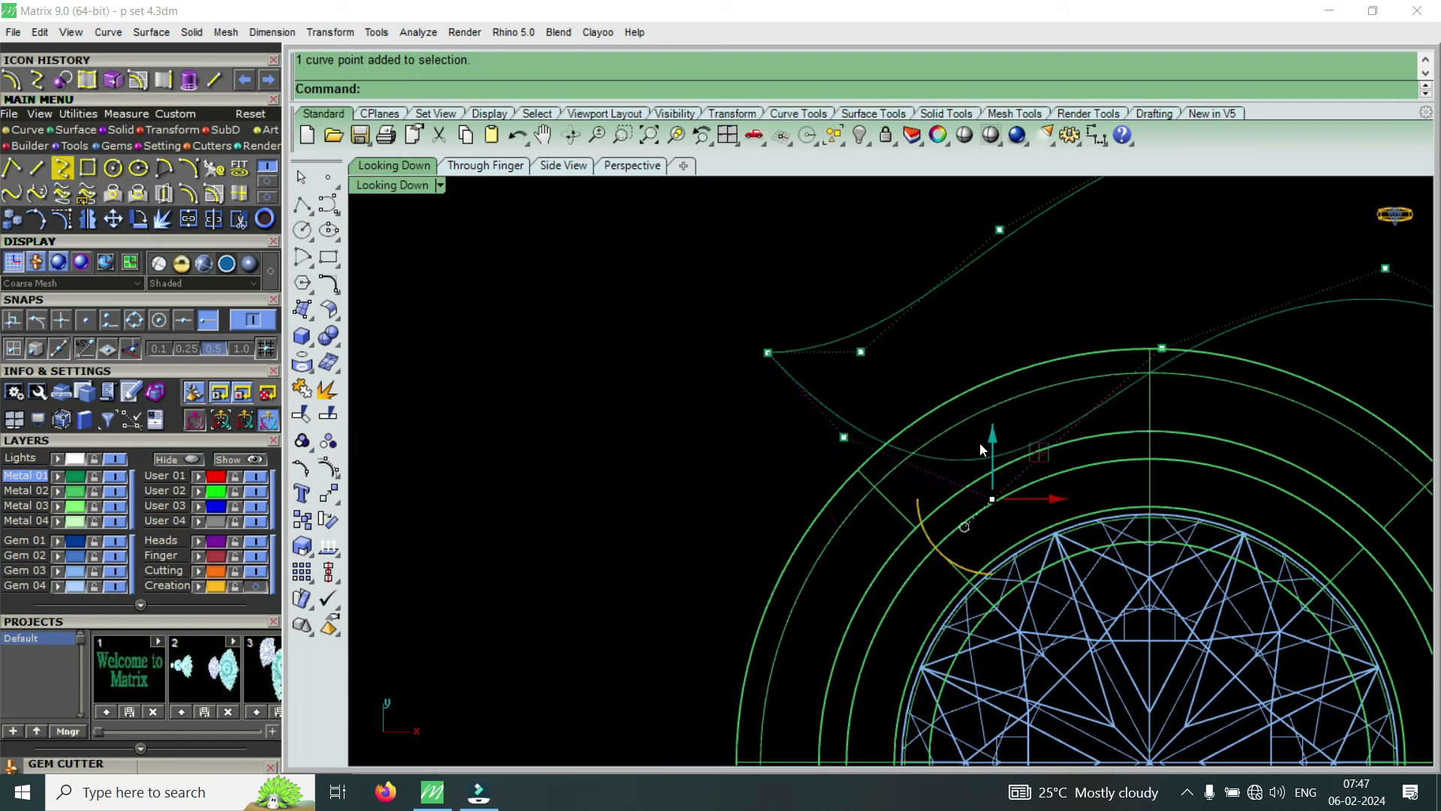
mouse_move(990, 442)
left_mouse_down()
mouse_move(990, 353)
mouse_move(1100, 440)
left_mouse_up()
scroll(948, 395, "down", 1)
left_click_drag(1070, 343, 1085, 324)
scroll(1053, 335, "down", 3)
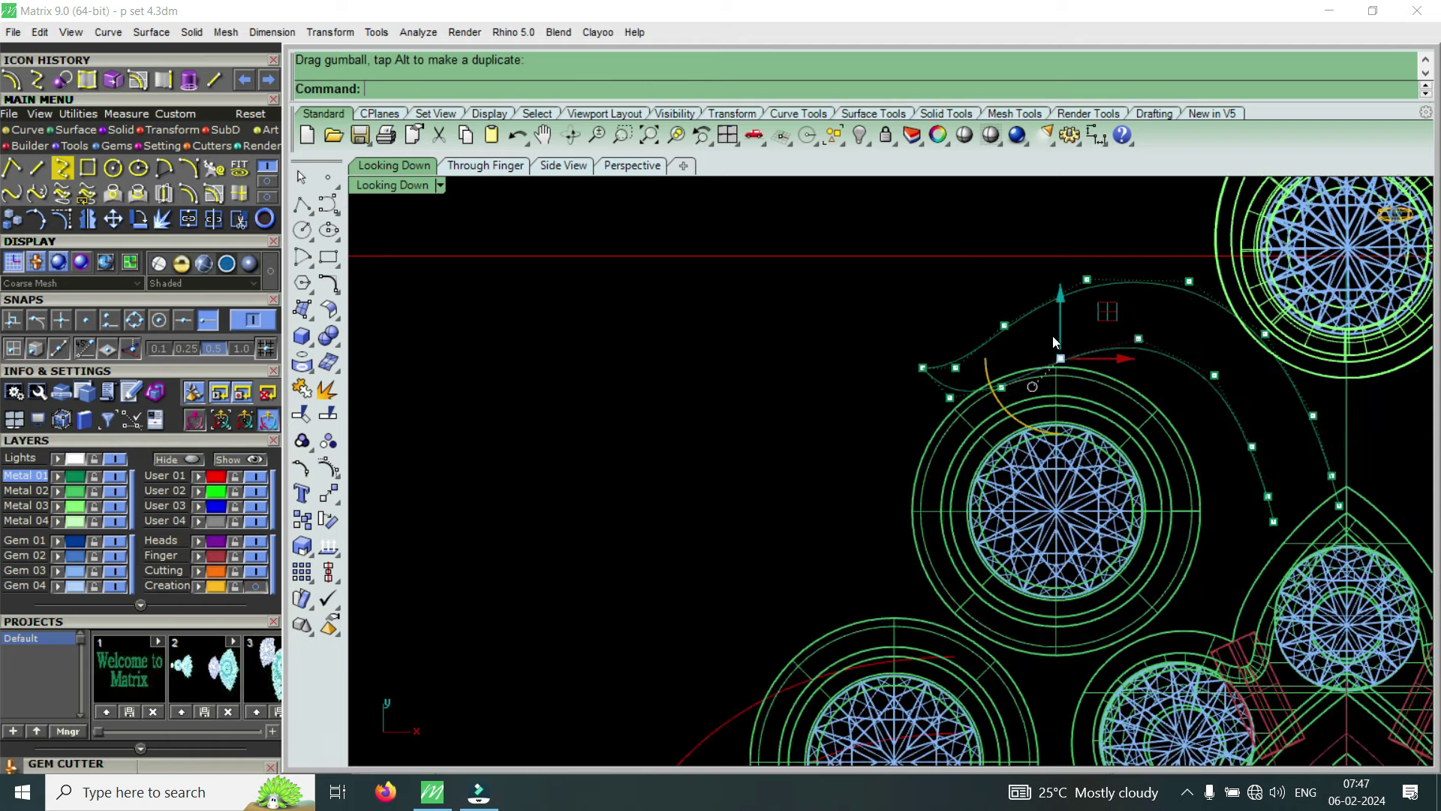
scroll(1189, 503, "up", 2)
scroll(1314, 512, "up", 2)
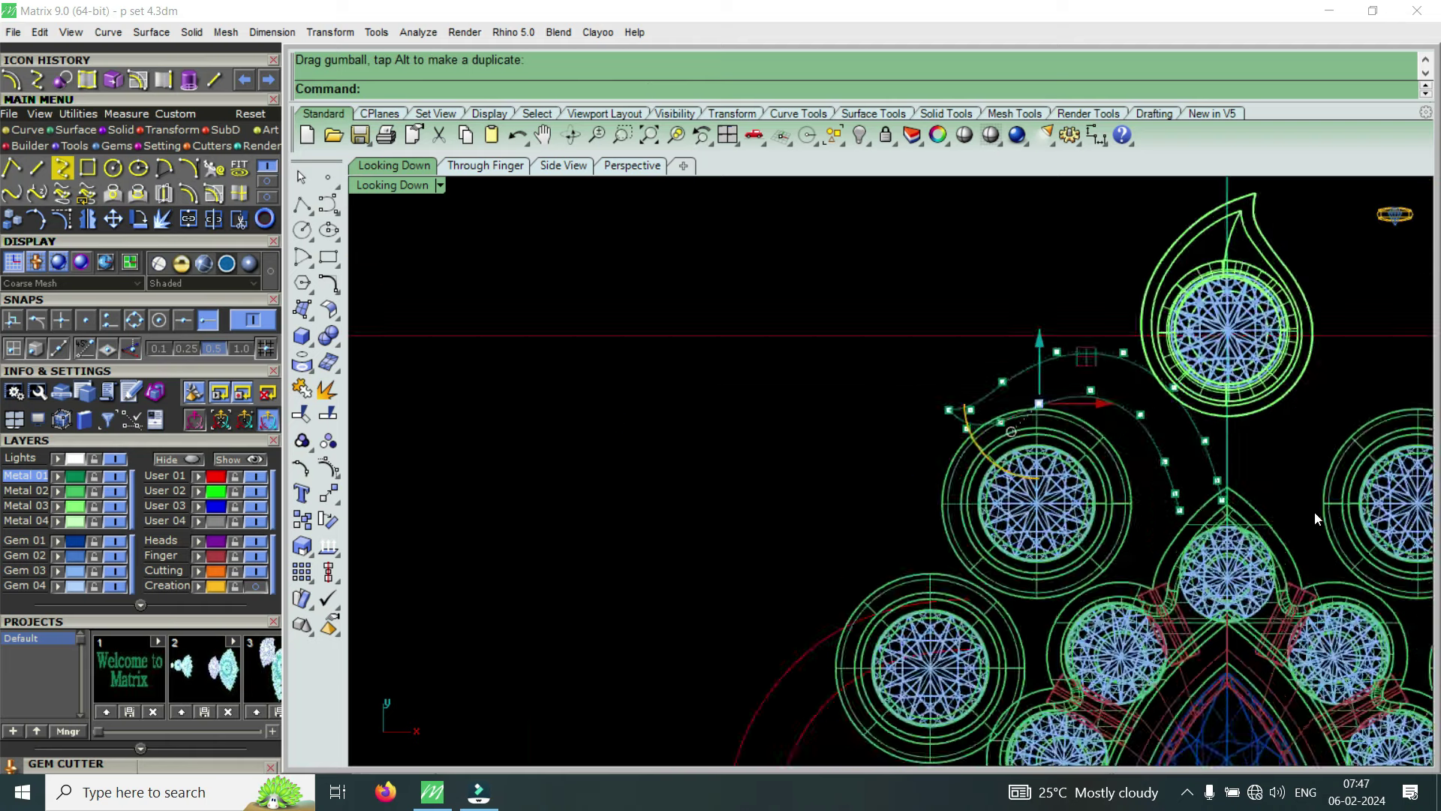
scroll(1138, 533, "up", 3)
Move the curve point near the pointed gem lower toward the pointed setting
left_click(986, 498)
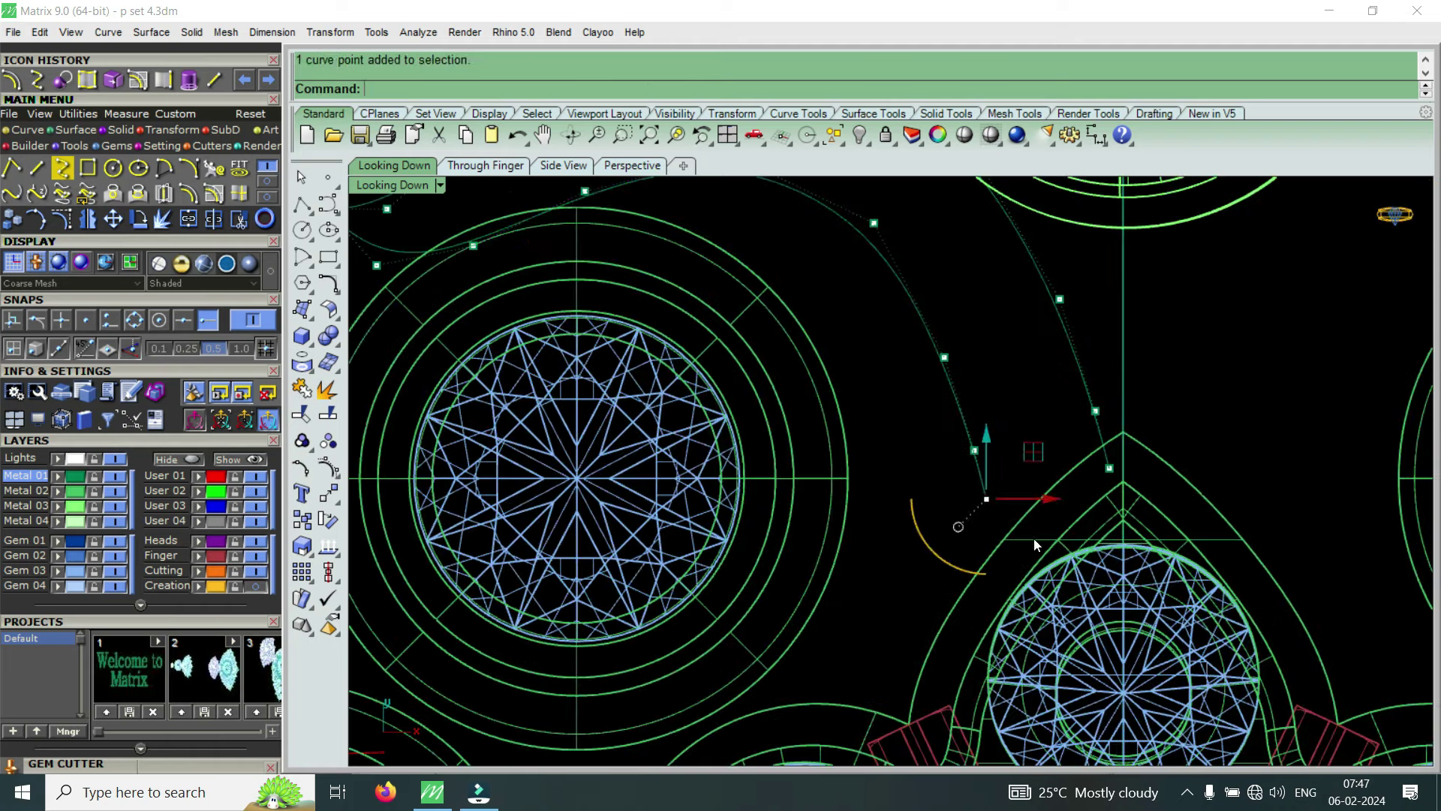
left_click(113, 218)
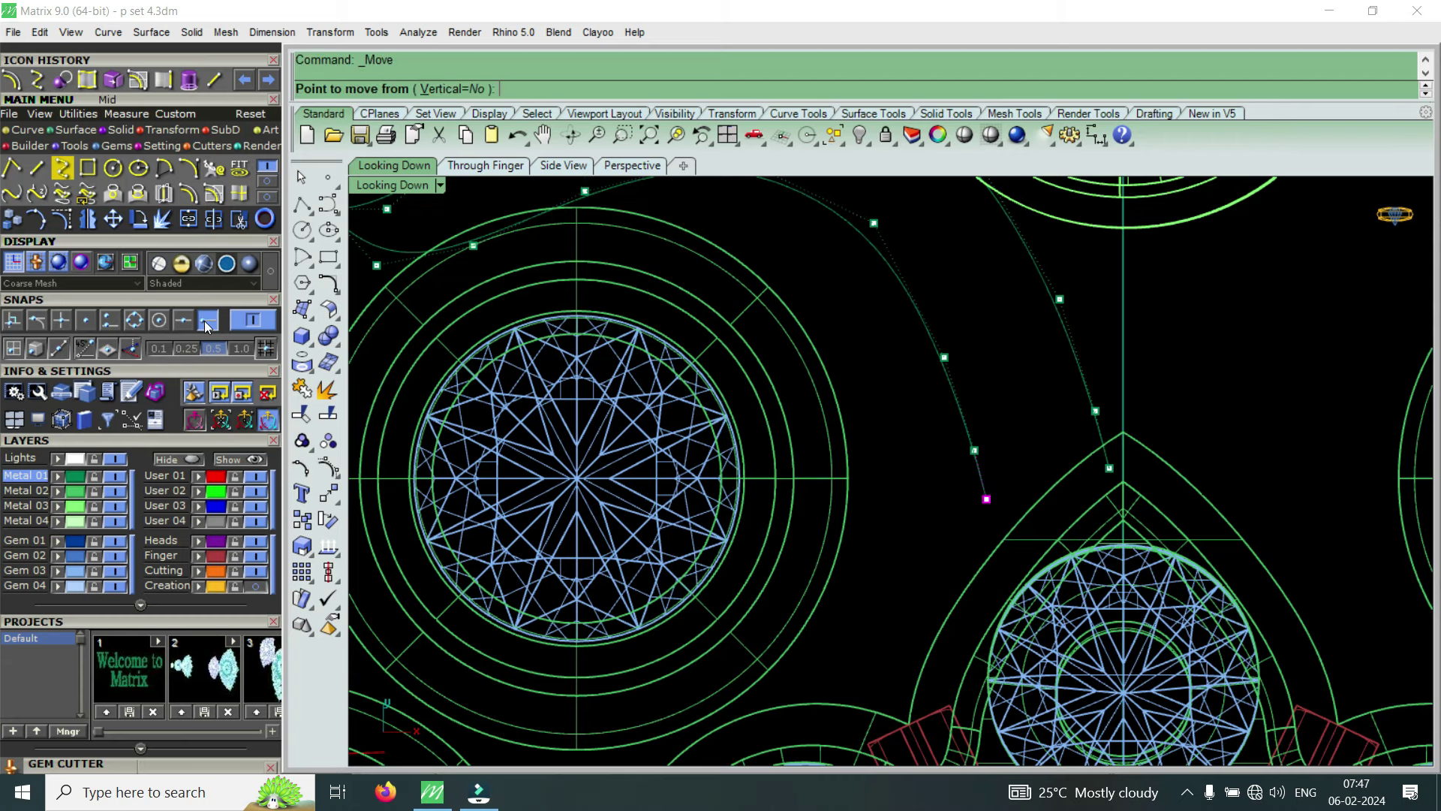
left_click(1033, 512)
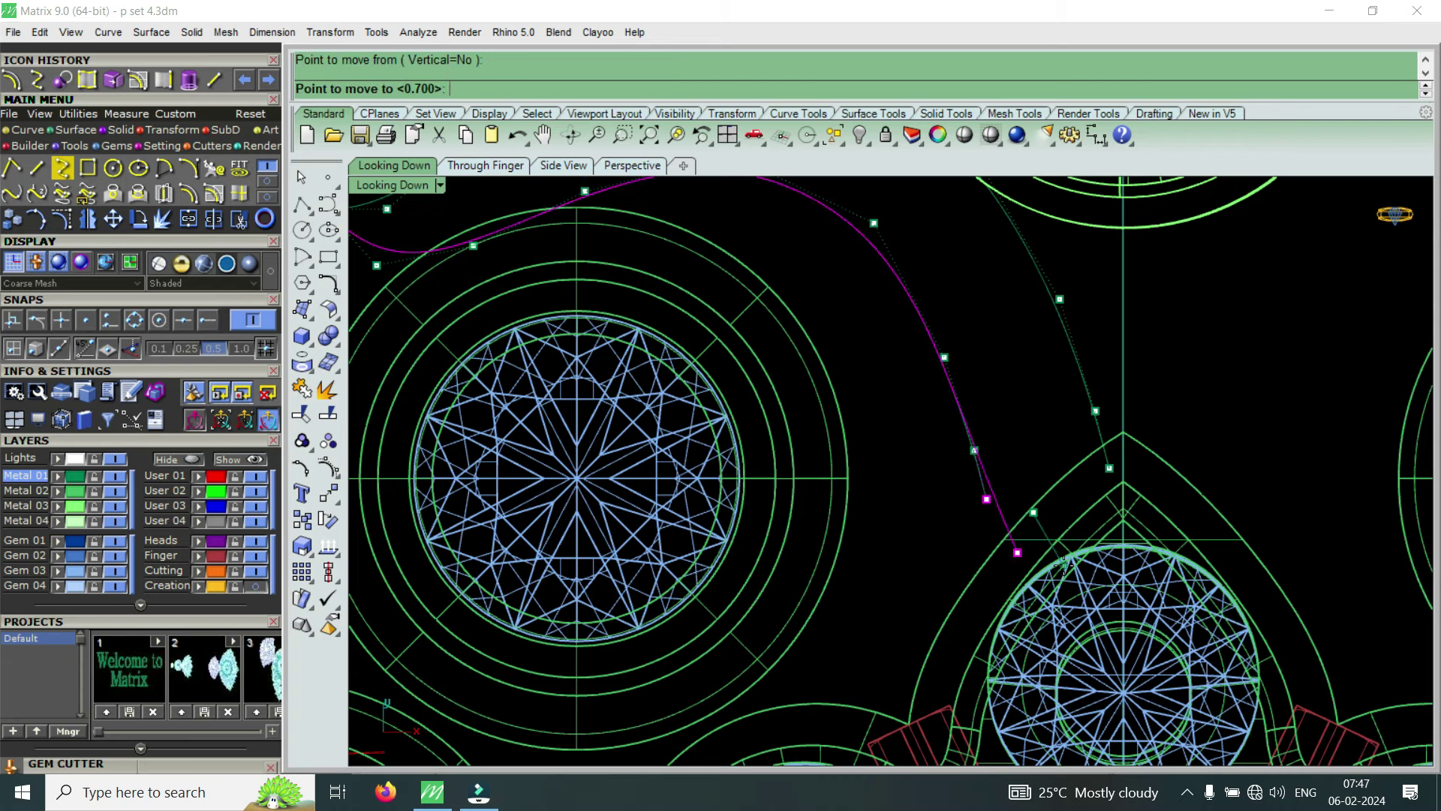
left_click(1062, 566)
scroll(944, 452, "up", 2)
mouse_move(924, 410)
left_mouse_down()
mouse_move(985, 485)
mouse_move(1047, 461)
left_mouse_up()
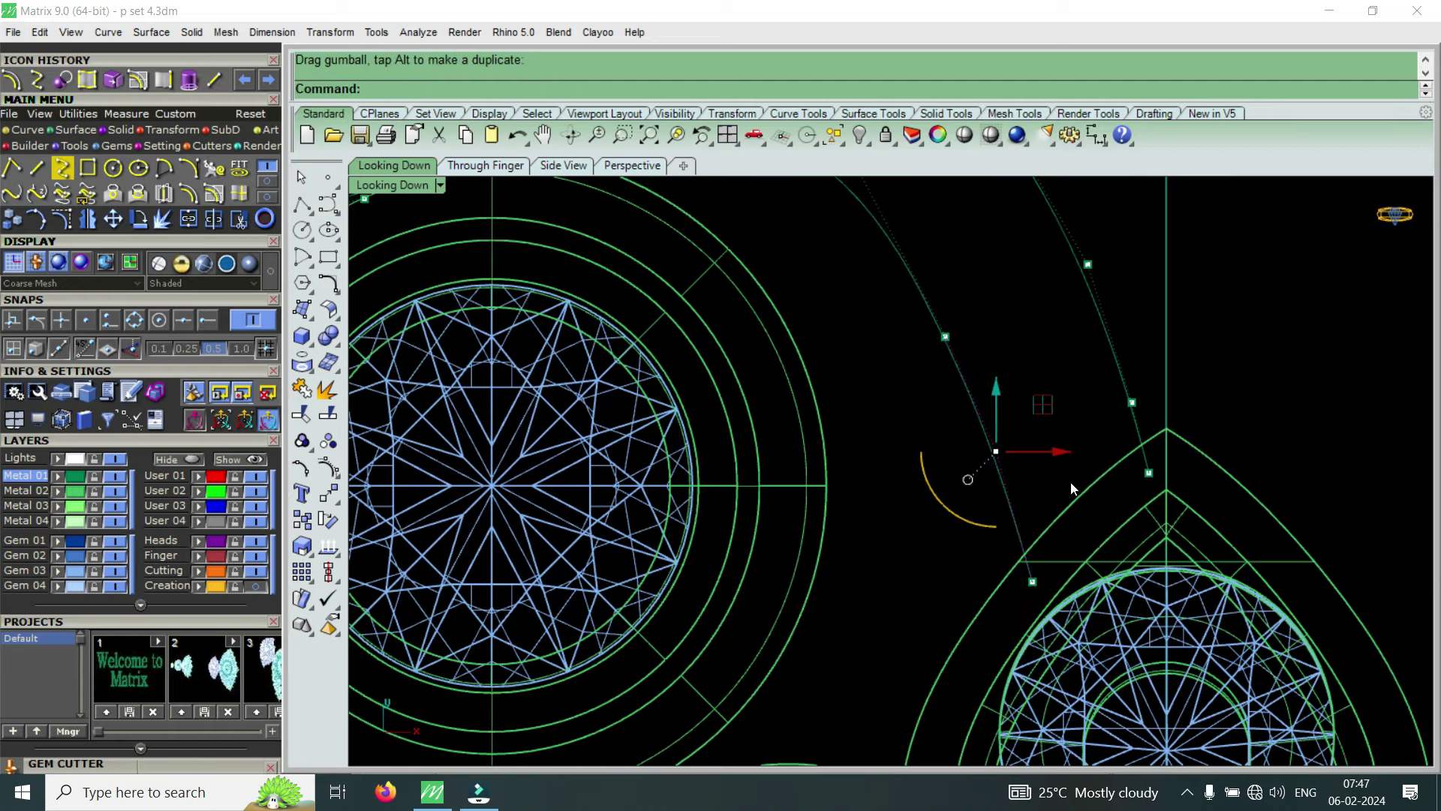
Move the lower points of both band curves onto the centreline above the pointed gem
scroll(1065, 522, "down", 2)
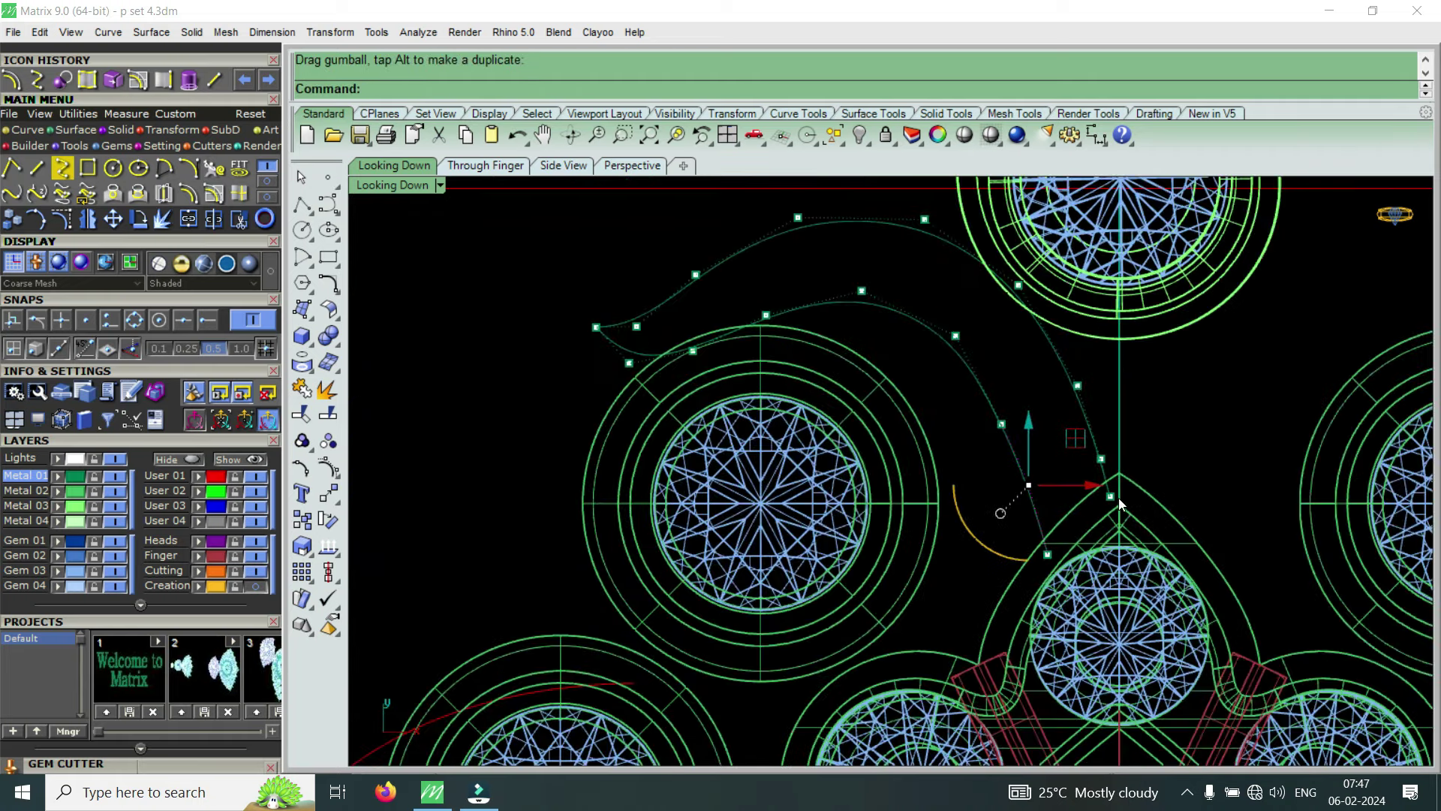
scroll(1111, 492, "up", 3)
left_click(1094, 496)
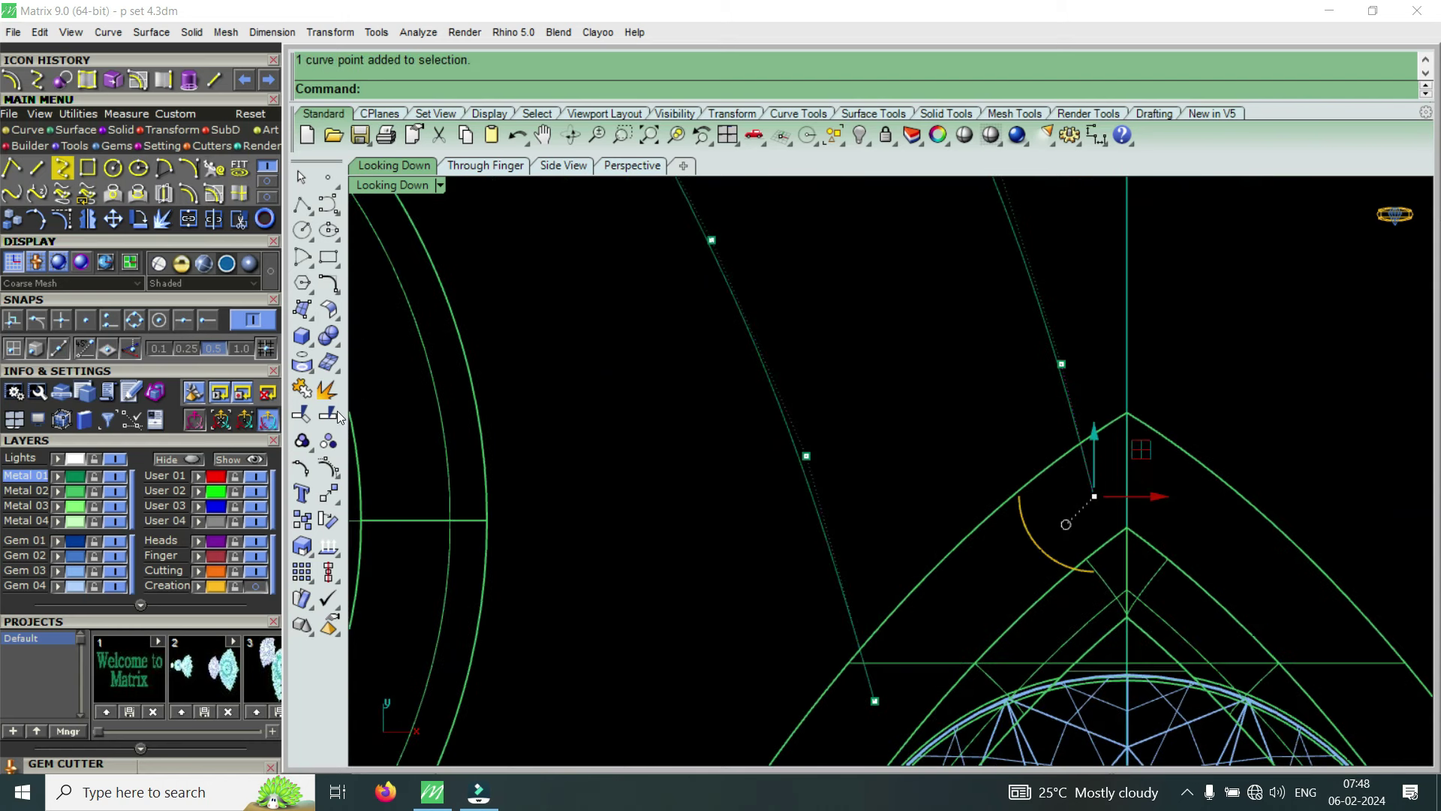
left_click_drag(628, 483, 1078, 337)
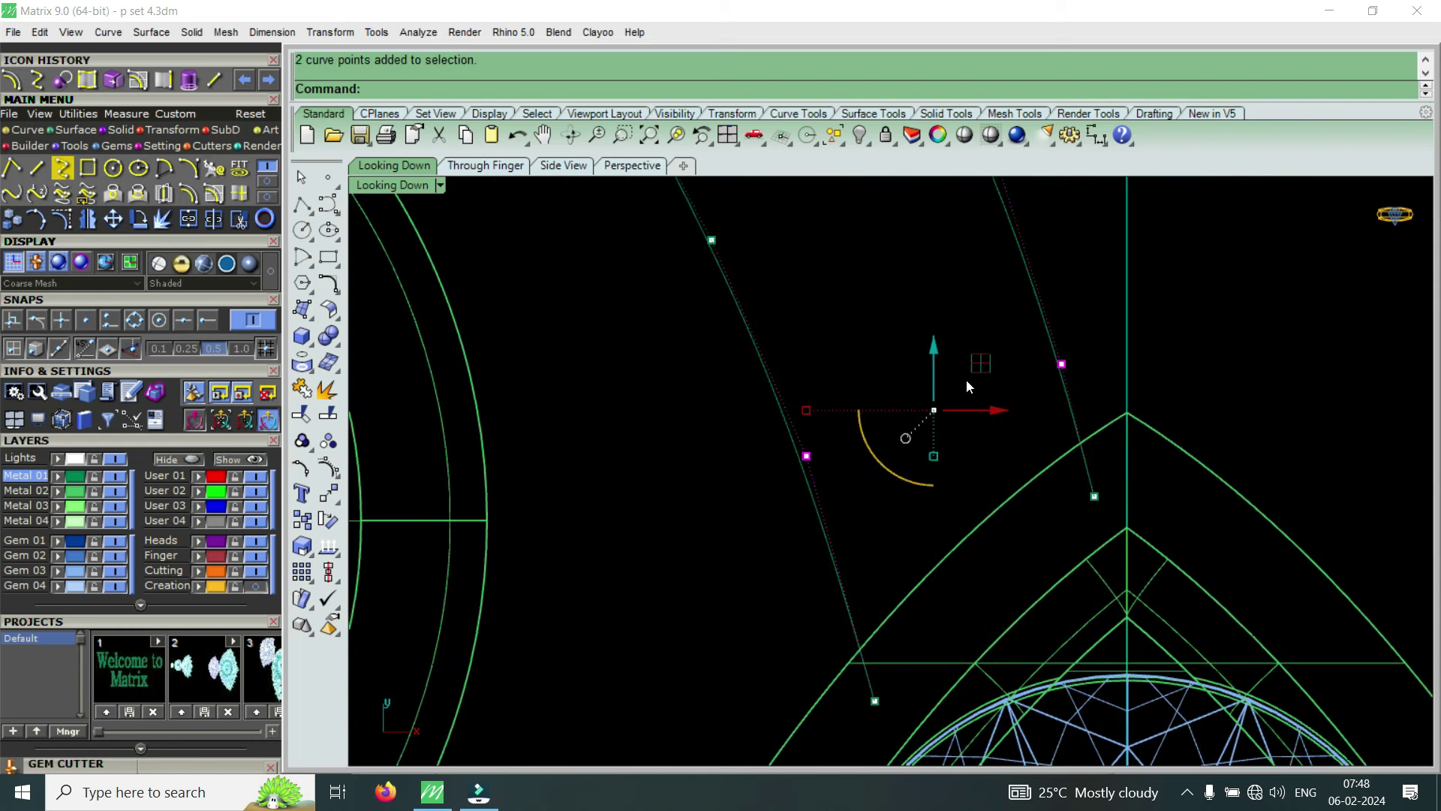
left_click(122, 221)
left_click(892, 422)
key("Escape")
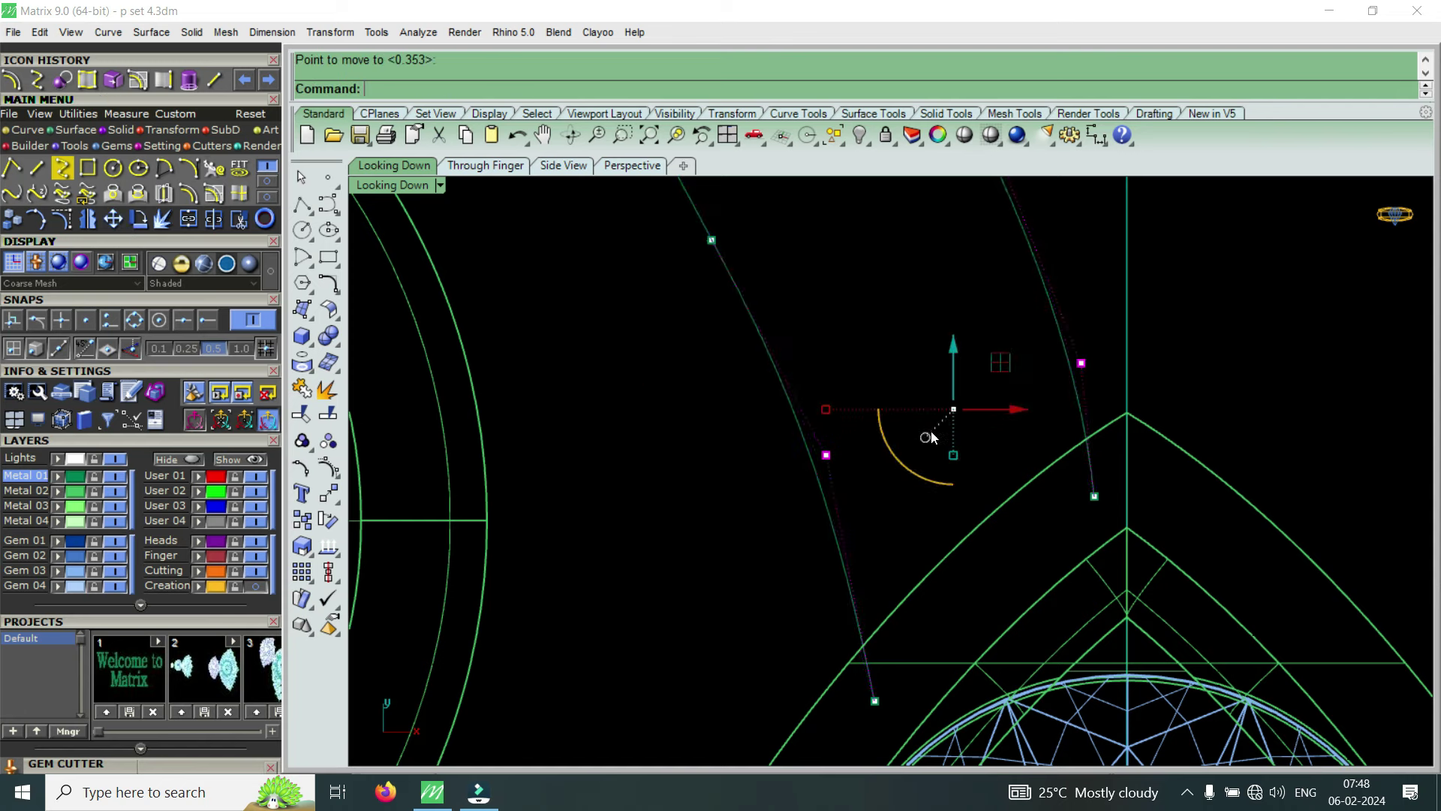
scroll(945, 452, "down", 3)
scroll(985, 493, "up", 3)
right_click(985, 493)
left_click(990, 490)
left_click(1017, 483)
scroll(916, 549, "down", 5)
scroll(916, 550, "up", 2)
Nudge the lower and upper control-point pairs of both curves slightly sideways
mouse_move(830, 553)
left_mouse_down()
mouse_move(1001, 458)
mouse_move(990, 493)
left_mouse_up()
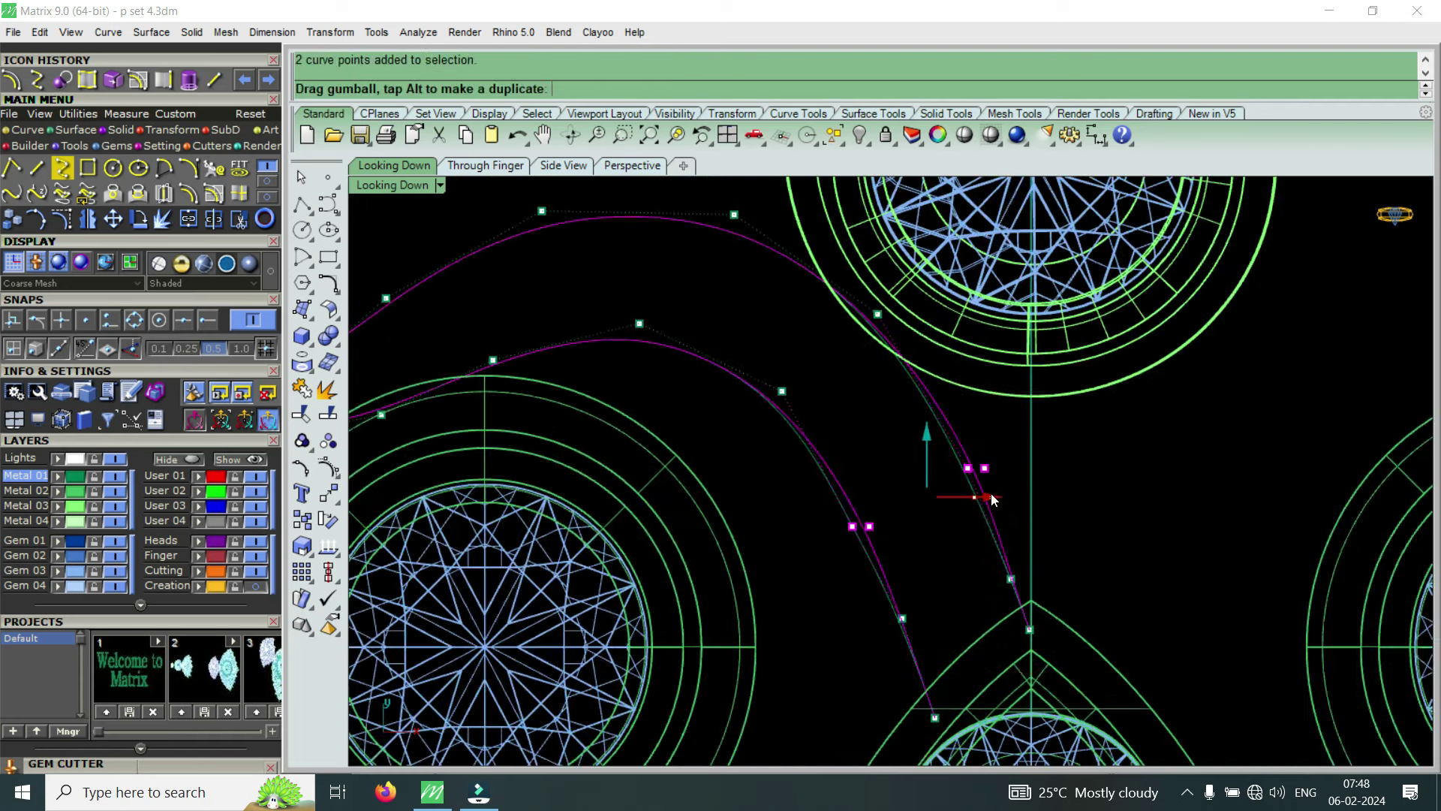
right_click_drag(814, 306, 872, 375)
left_click_drag(819, 489, 941, 357)
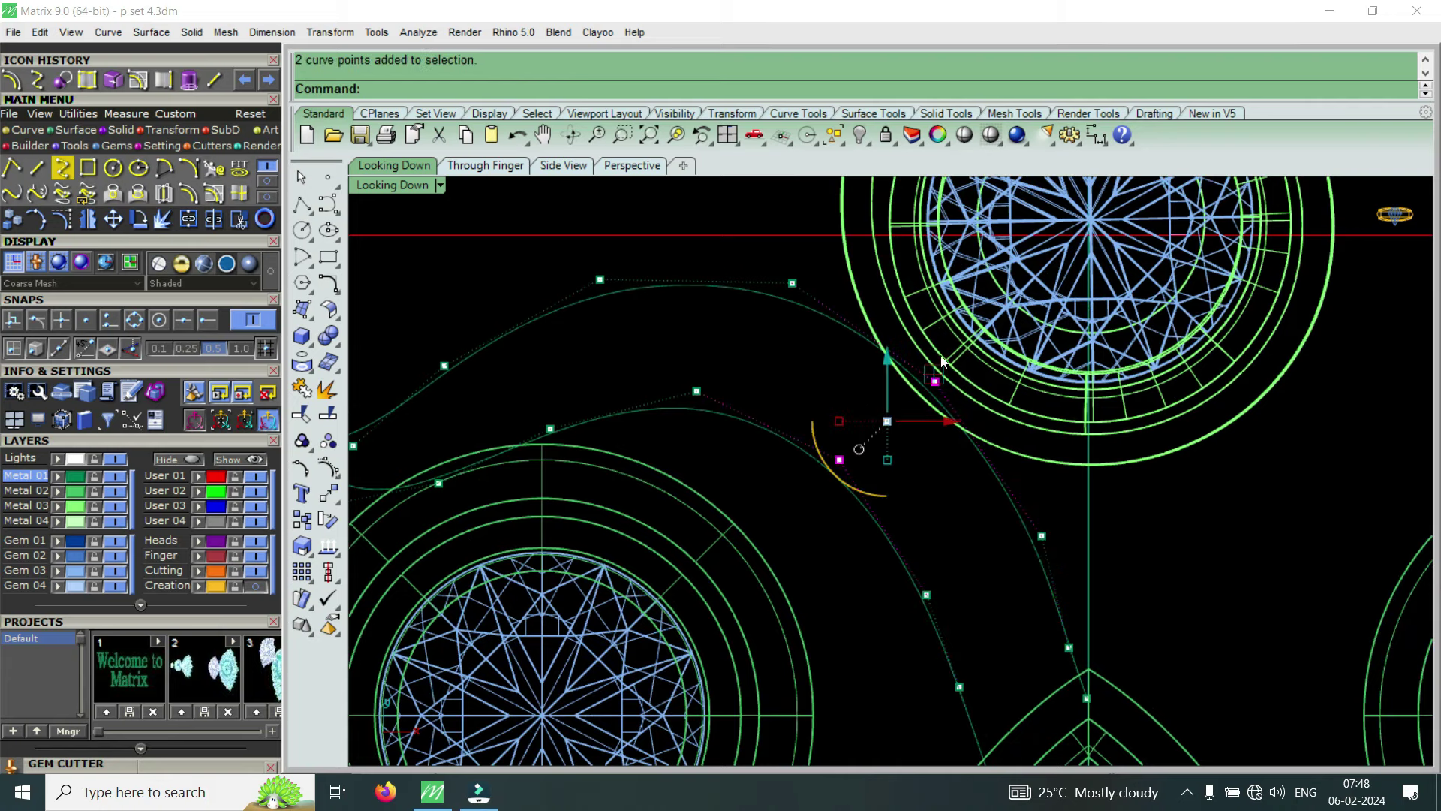
left_click_drag(956, 421, 968, 421)
scroll(861, 470, "down", 2)
scroll(861, 470, "down", 3)
scroll(861, 470, "down", 2)
scroll(1305, 551, "down", 1)
scroll(1285, 480, "up", 2)
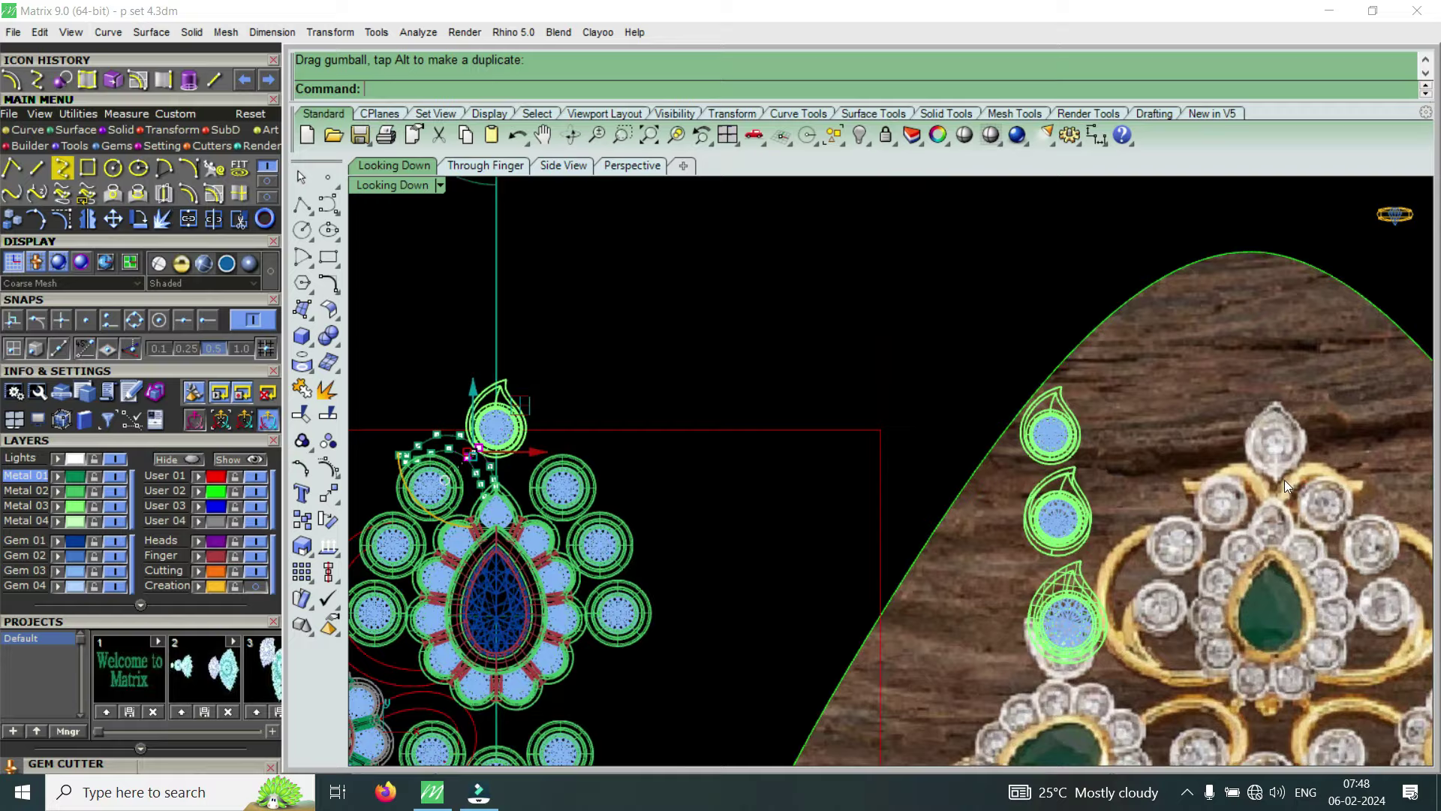
scroll(1273, 488, "up", 2)
scroll(1237, 492, "down", 3)
scroll(1050, 496, "down", 1)
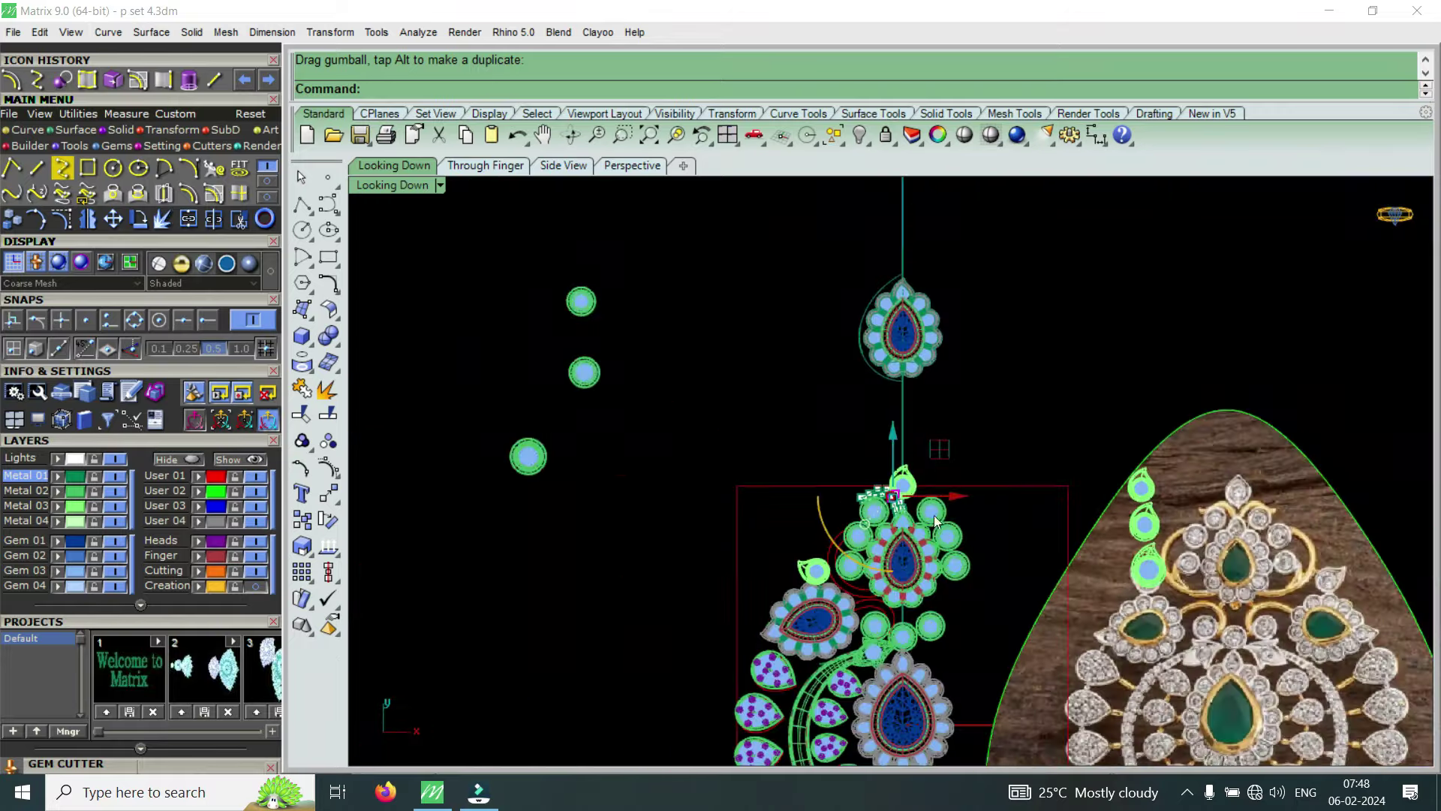
scroll(880, 498, "up", 2)
scroll(880, 499, "up", 1)
scroll(854, 527, "down", 2)
scroll(881, 515, "up", 2)
scroll(918, 519, "up", 2)
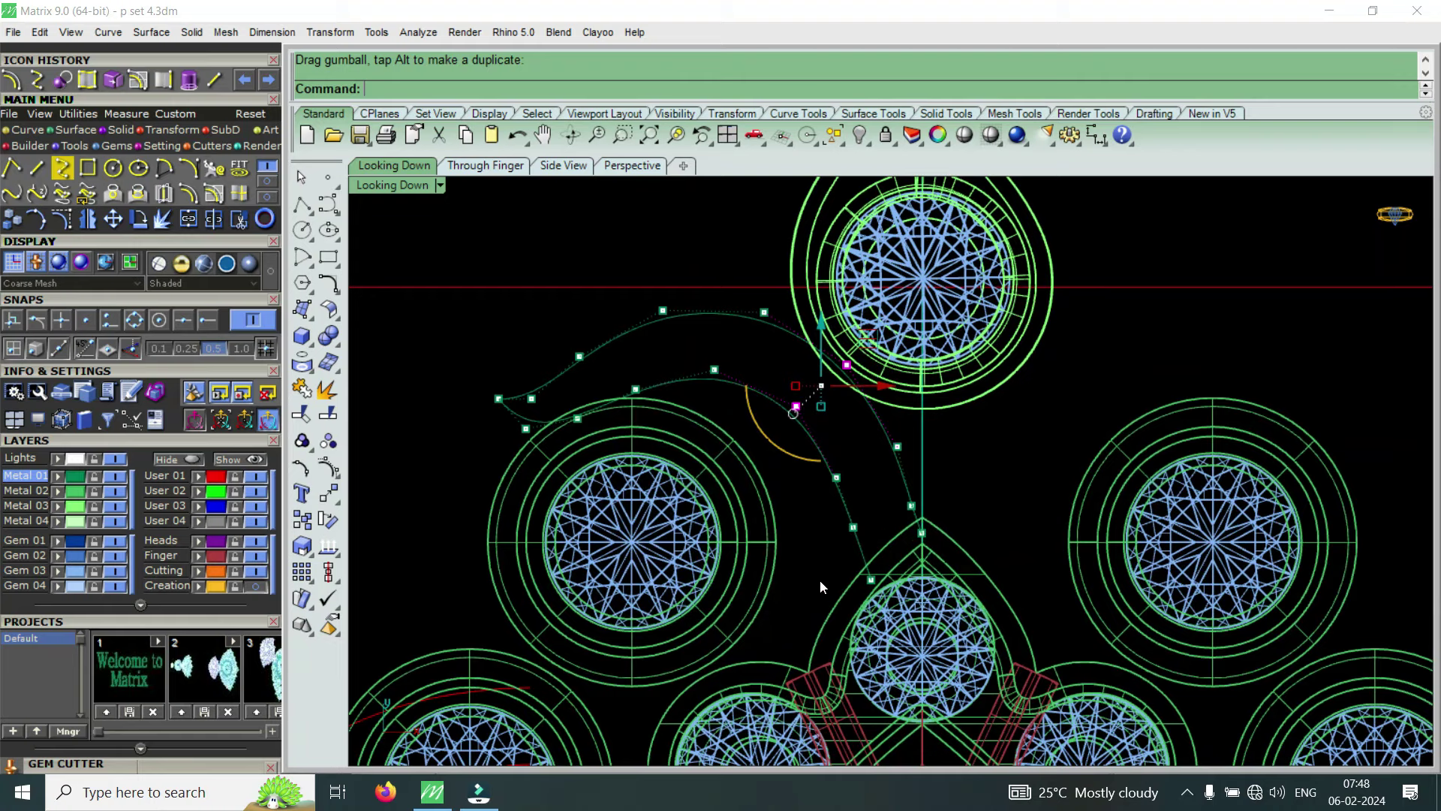
scroll(879, 489, "down", 3)
scroll(850, 498, "up", 3)
Shift another pair of band-curve control points a little to the left
left_click_drag(840, 507, 971, 410)
left_click_drag(984, 465, 960, 457)
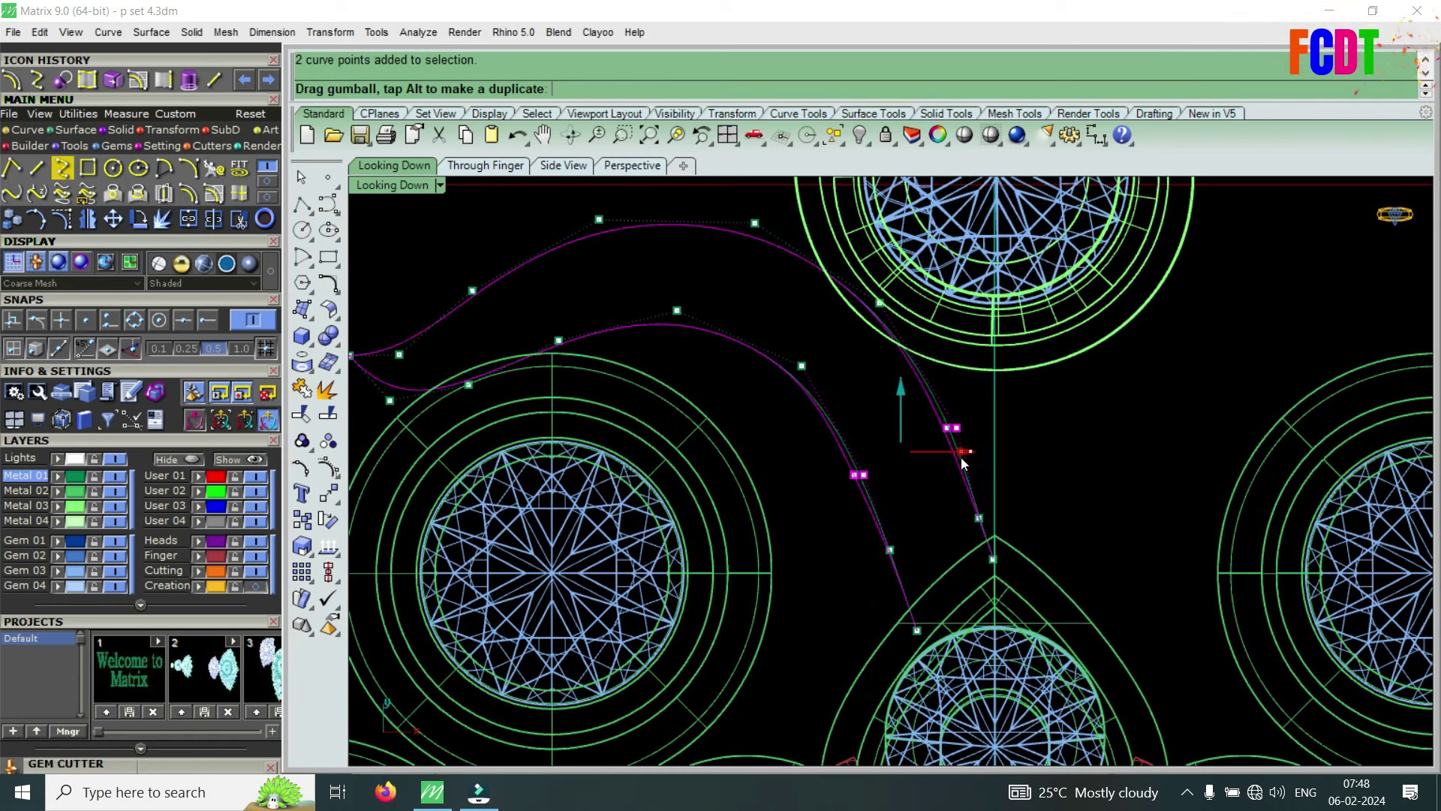
left_click_drag(870, 577, 984, 518)
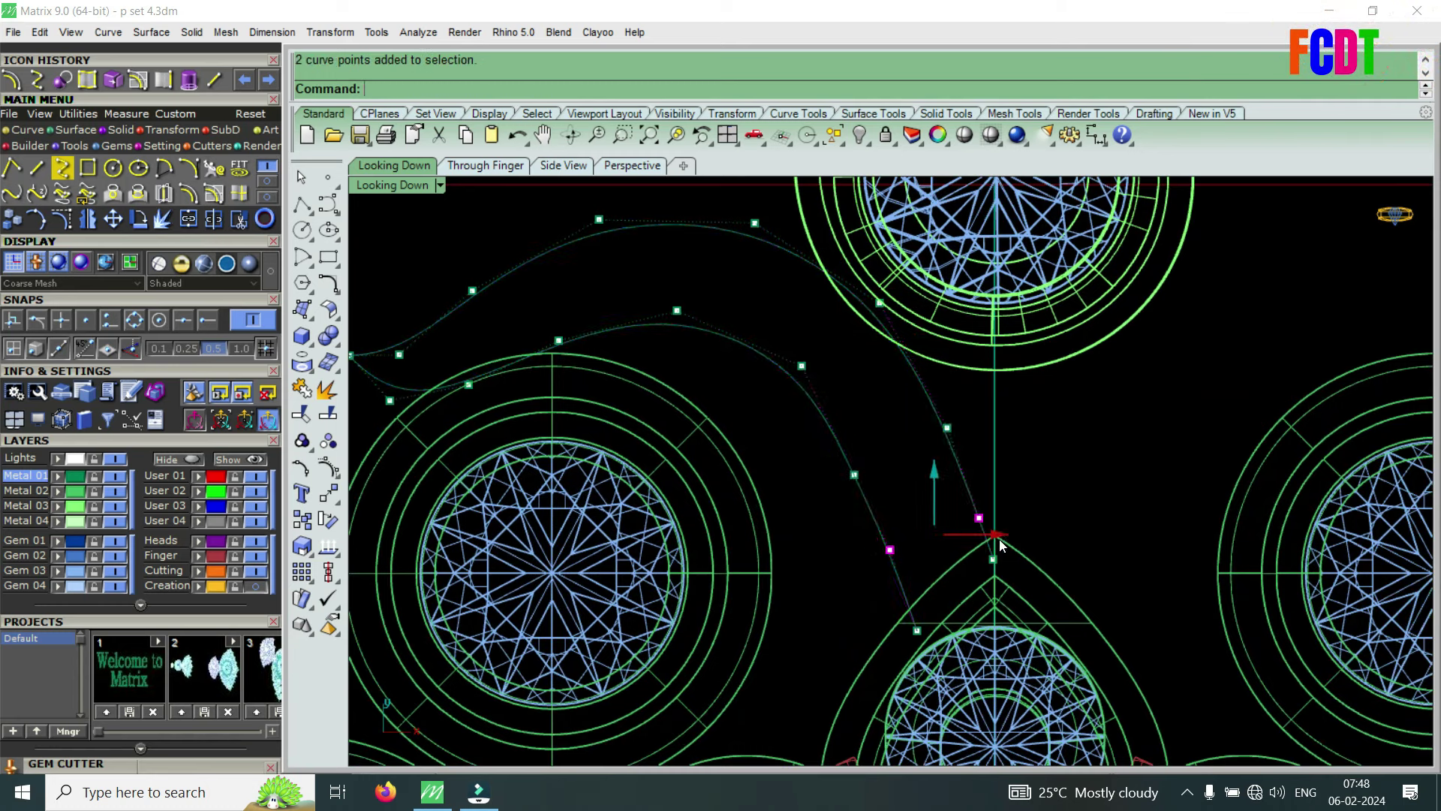
scroll(995, 545, "down", 4)
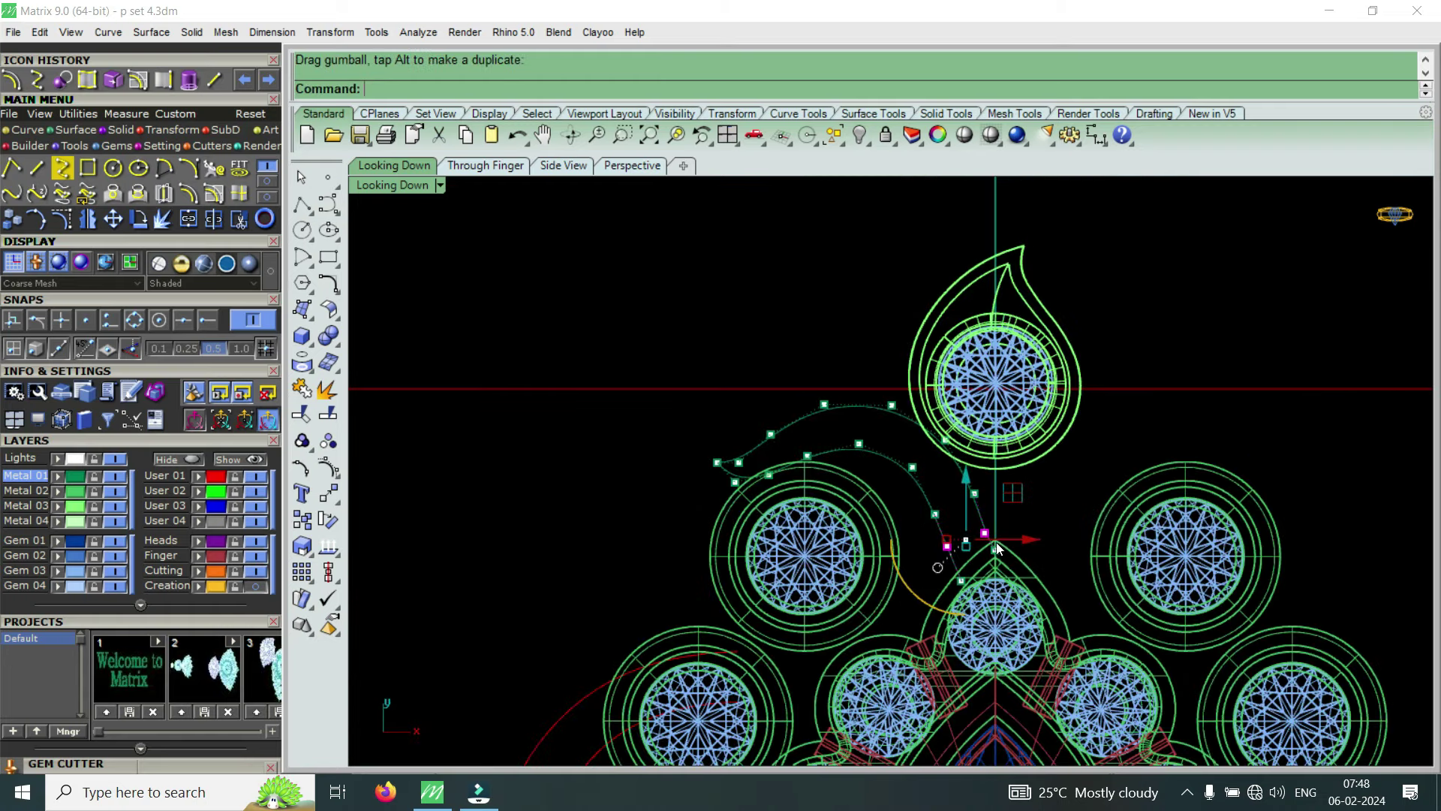
scroll(933, 457, "up", 3)
Nudge the four control points near the band's lower end slightly left
left_click_drag(870, 393, 1020, 577)
left_click_drag(1019, 498, 942, 503)
scroll(916, 489, "down", 3)
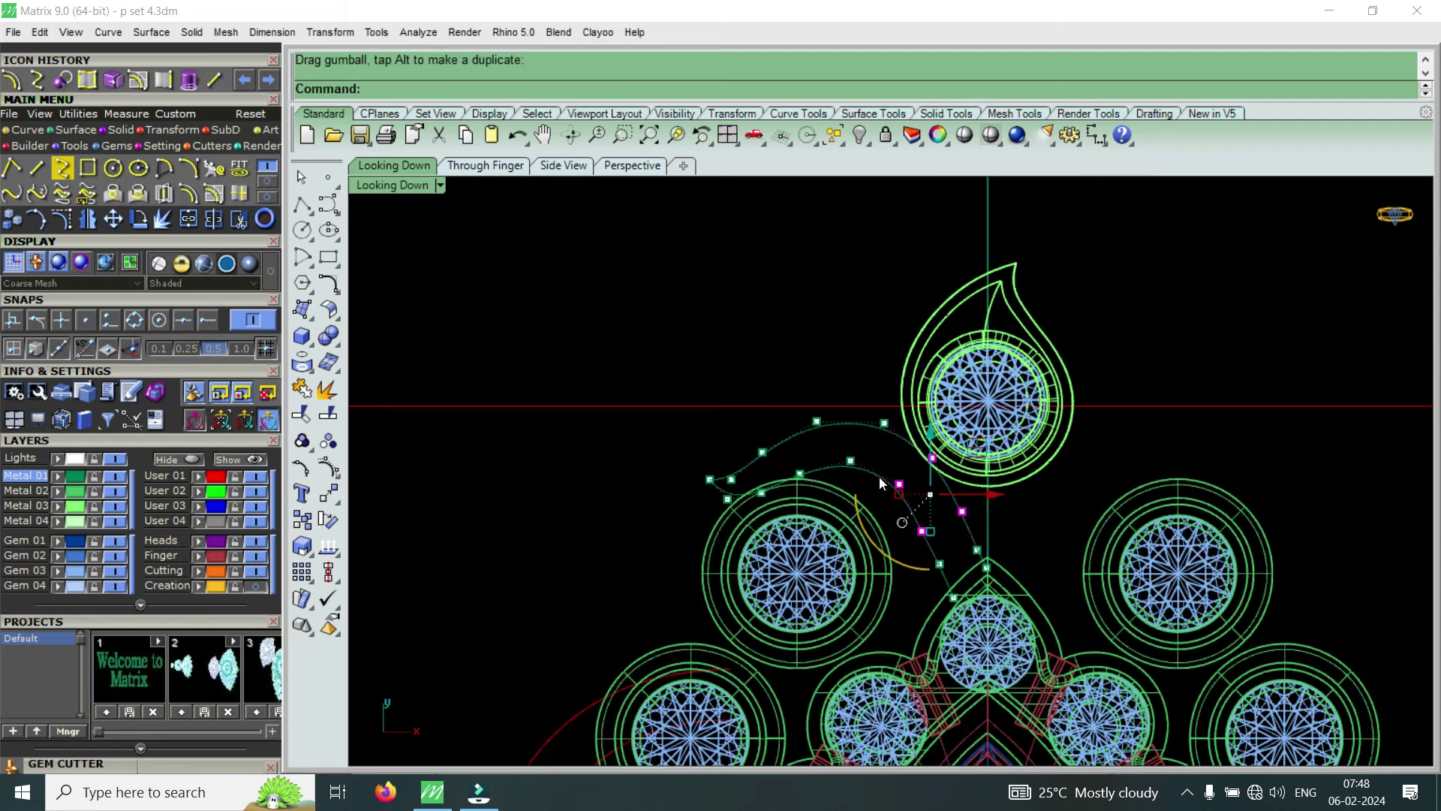
scroll(779, 414, "down", 4)
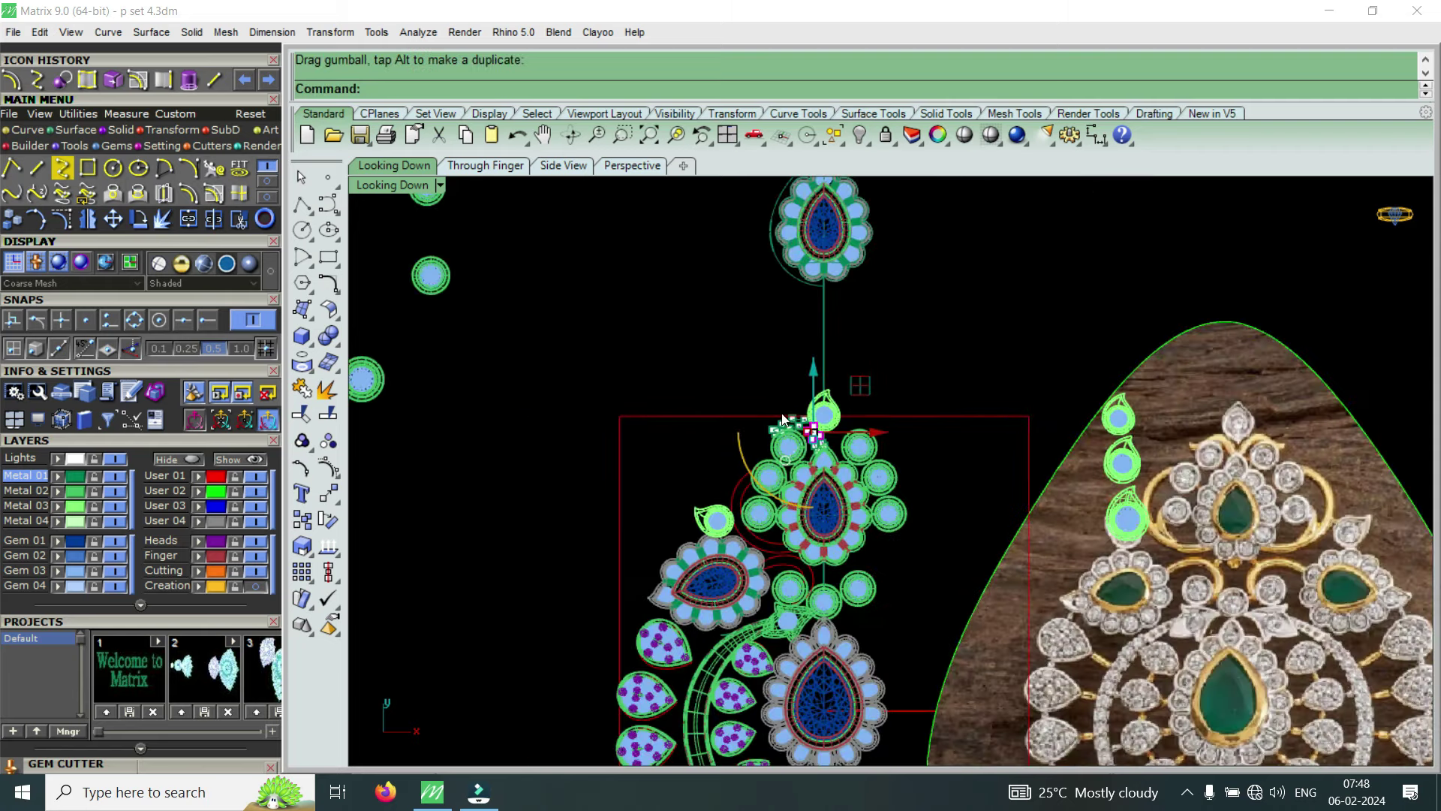
scroll(1231, 446, "up", 4)
scroll(1285, 444, "up", 3)
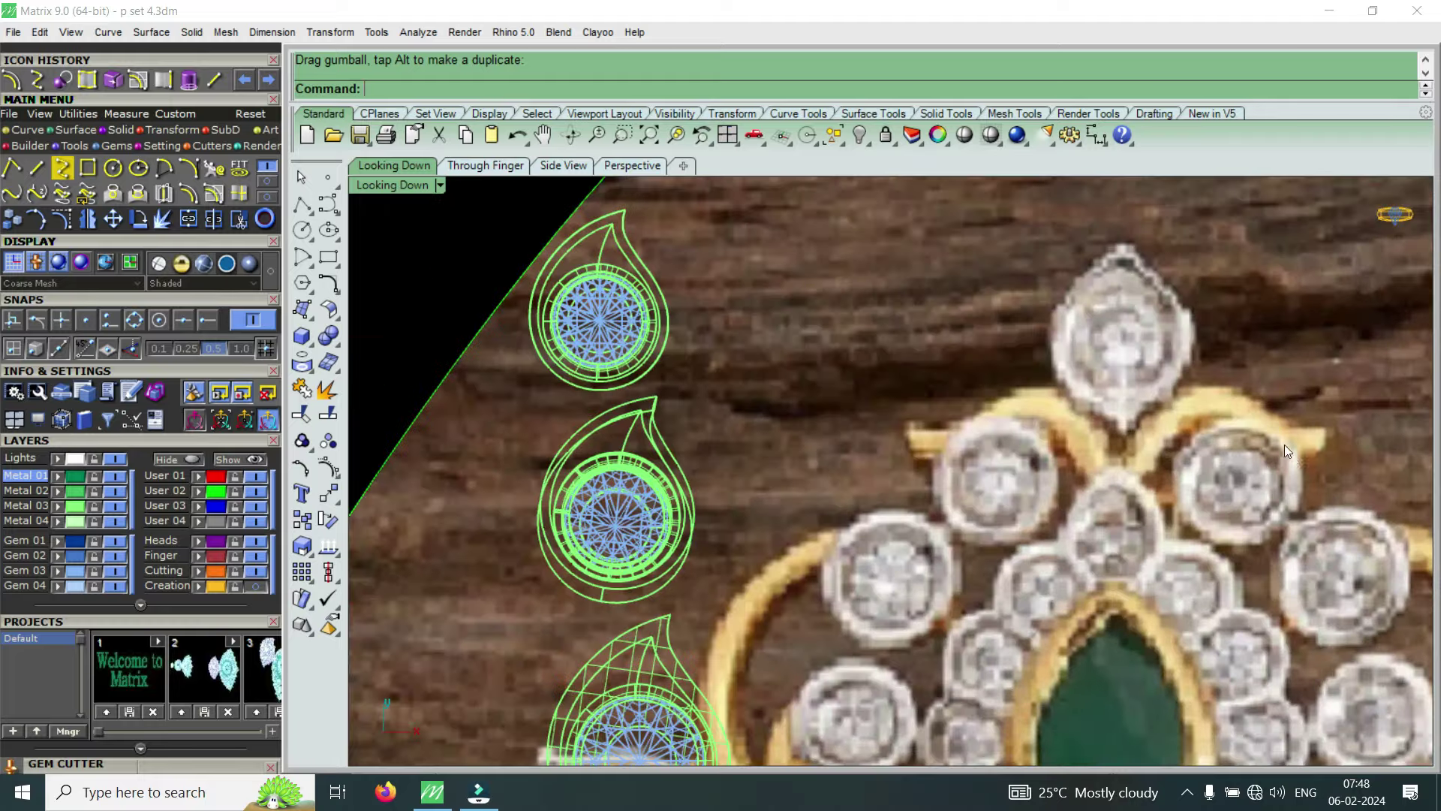
scroll(1285, 444, "down", 7)
scroll(907, 427, "up", 2)
scroll(907, 426, "up", 2)
scroll(679, 434, "up", 3)
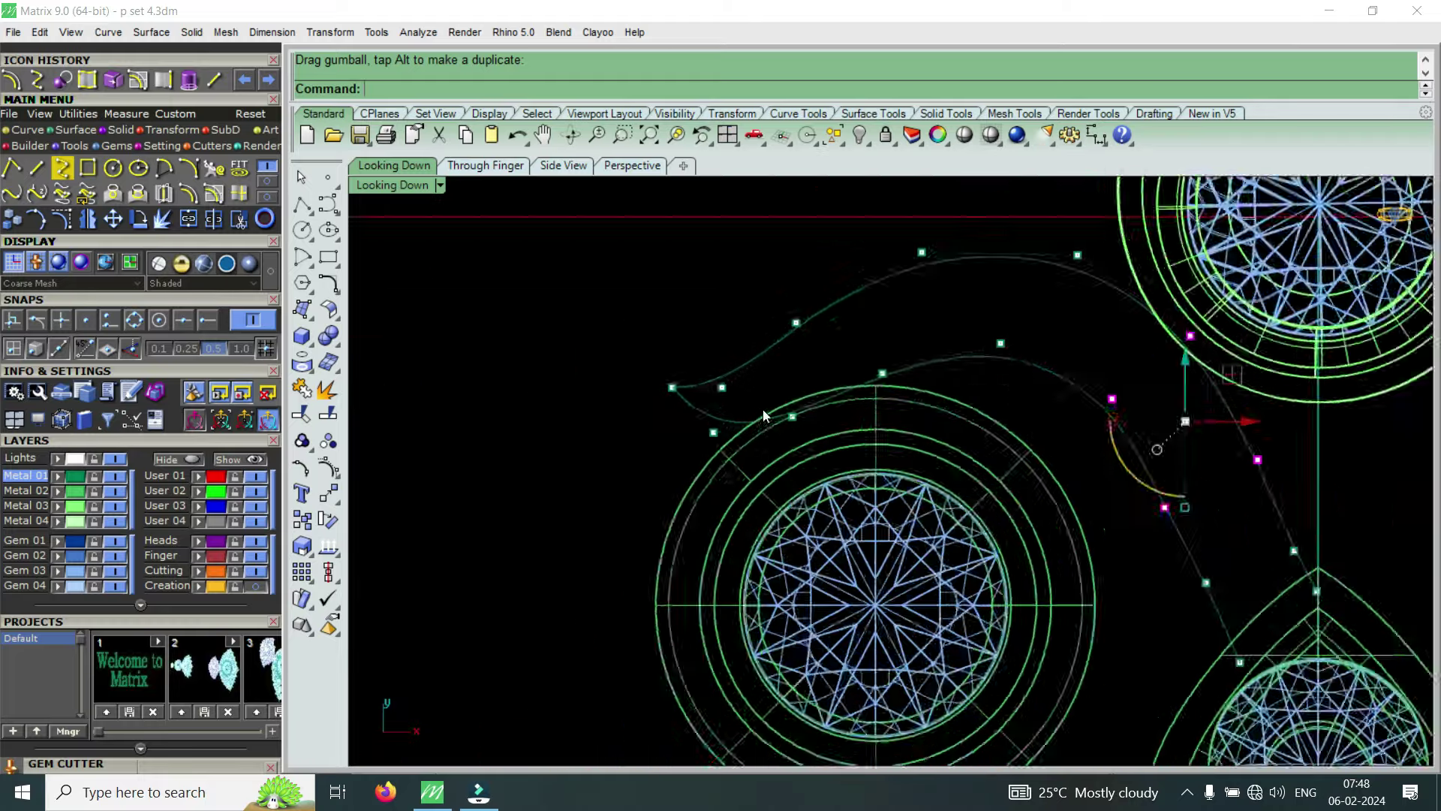
scroll(678, 434, "up", 2)
Lower the band's left end point and raise its neighbouring control point
left_click_drag(653, 465, 744, 430)
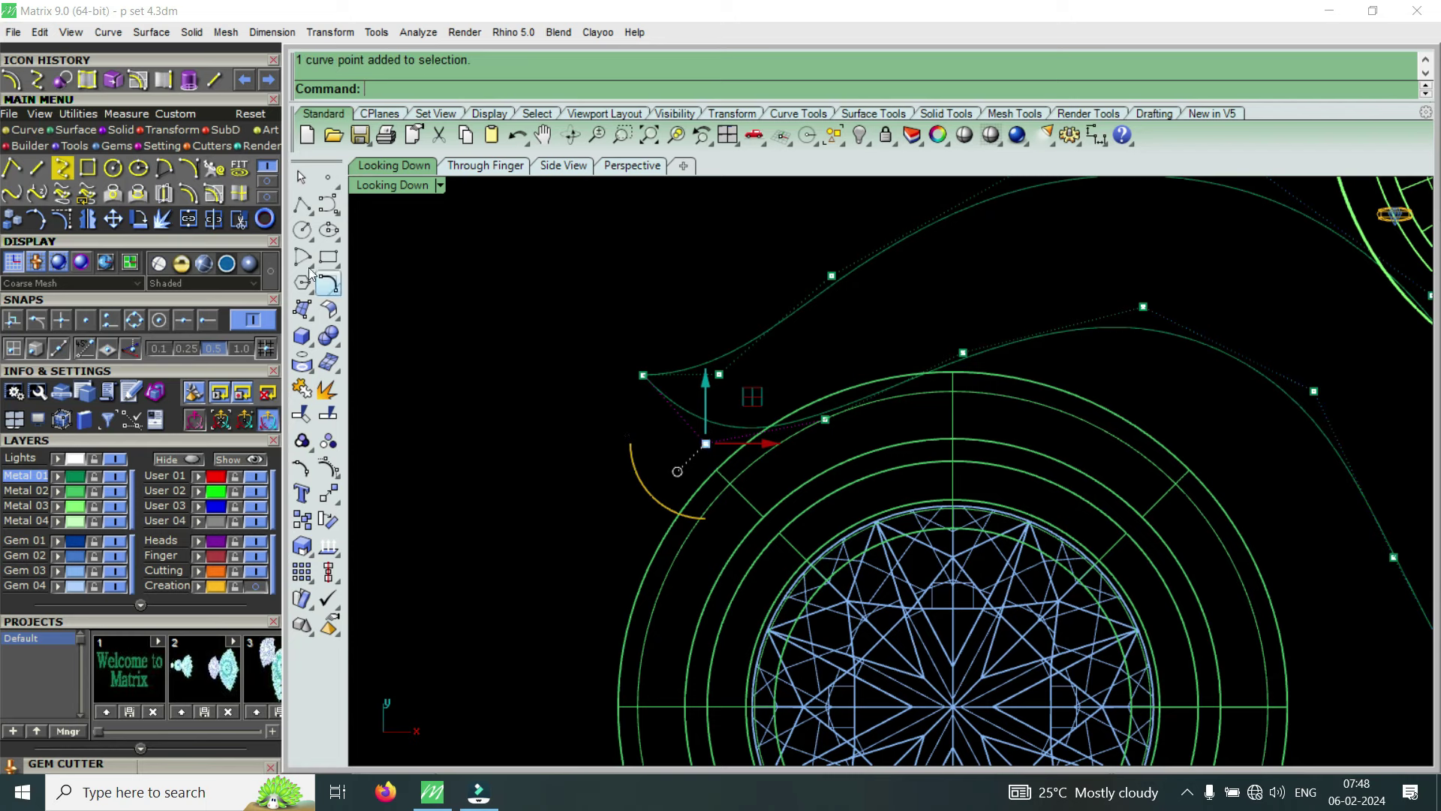
left_click(112, 218)
left_click(687, 449)
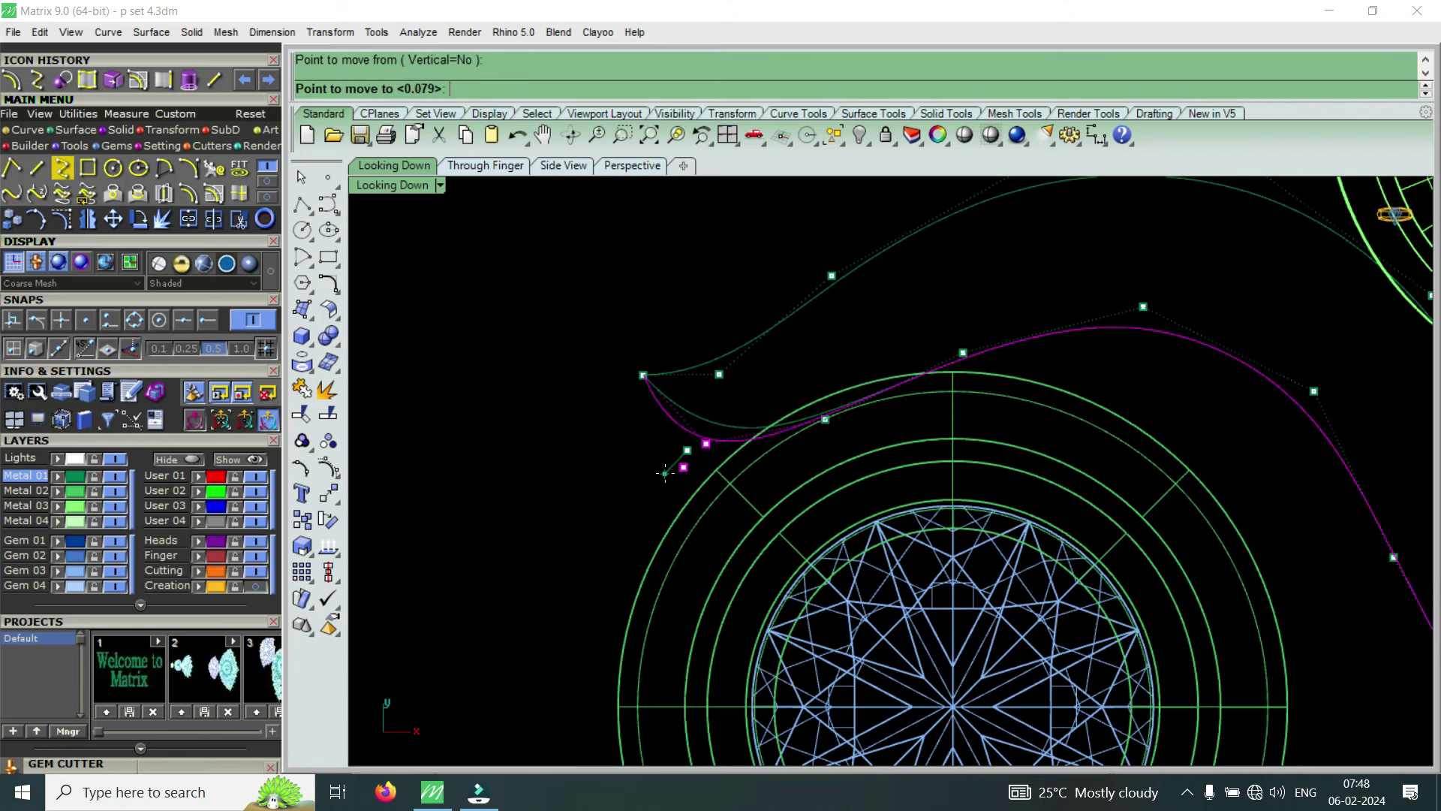
left_click(665, 471)
left_click_drag(688, 290, 742, 406)
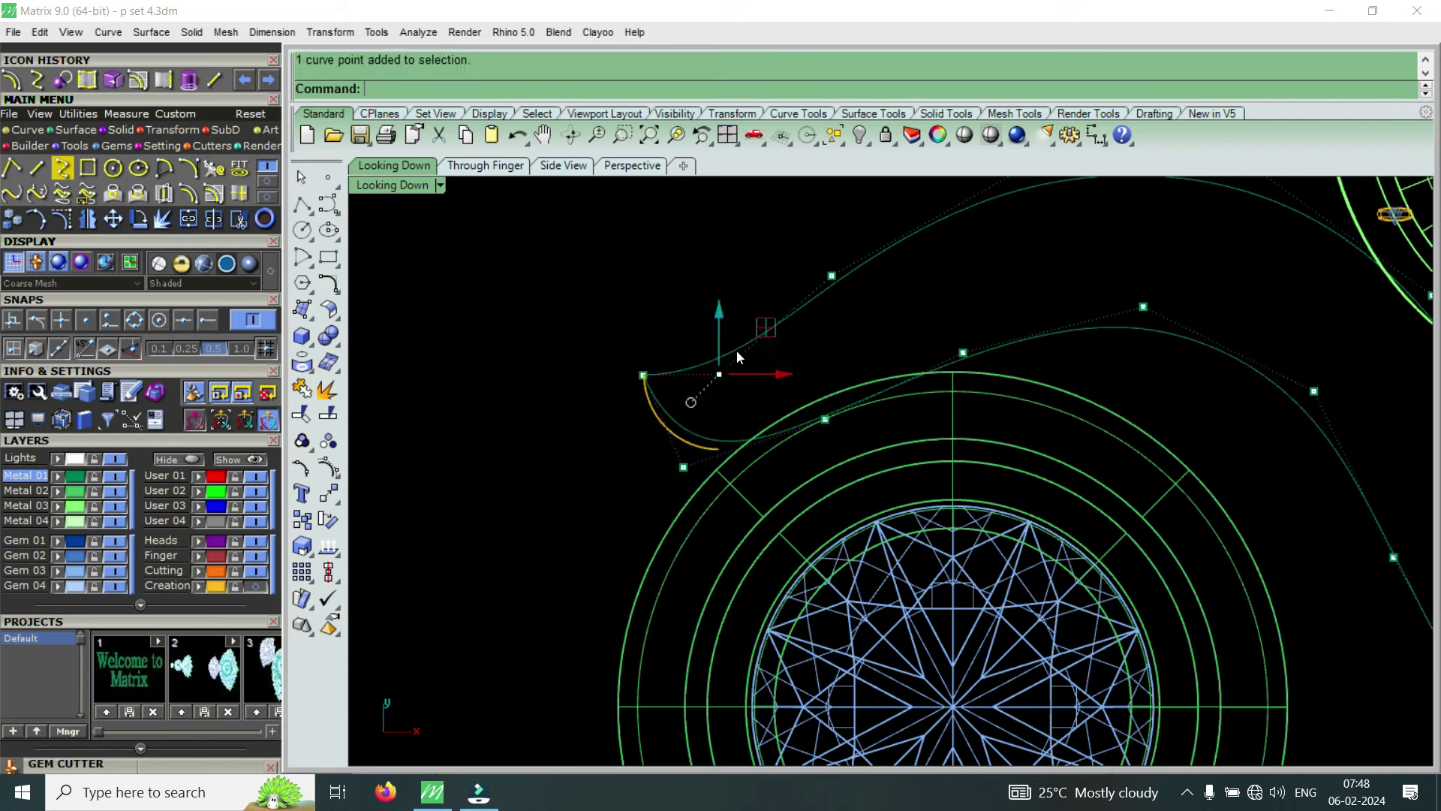
left_click_drag(716, 318, 736, 292)
scroll(787, 363, "down", 4)
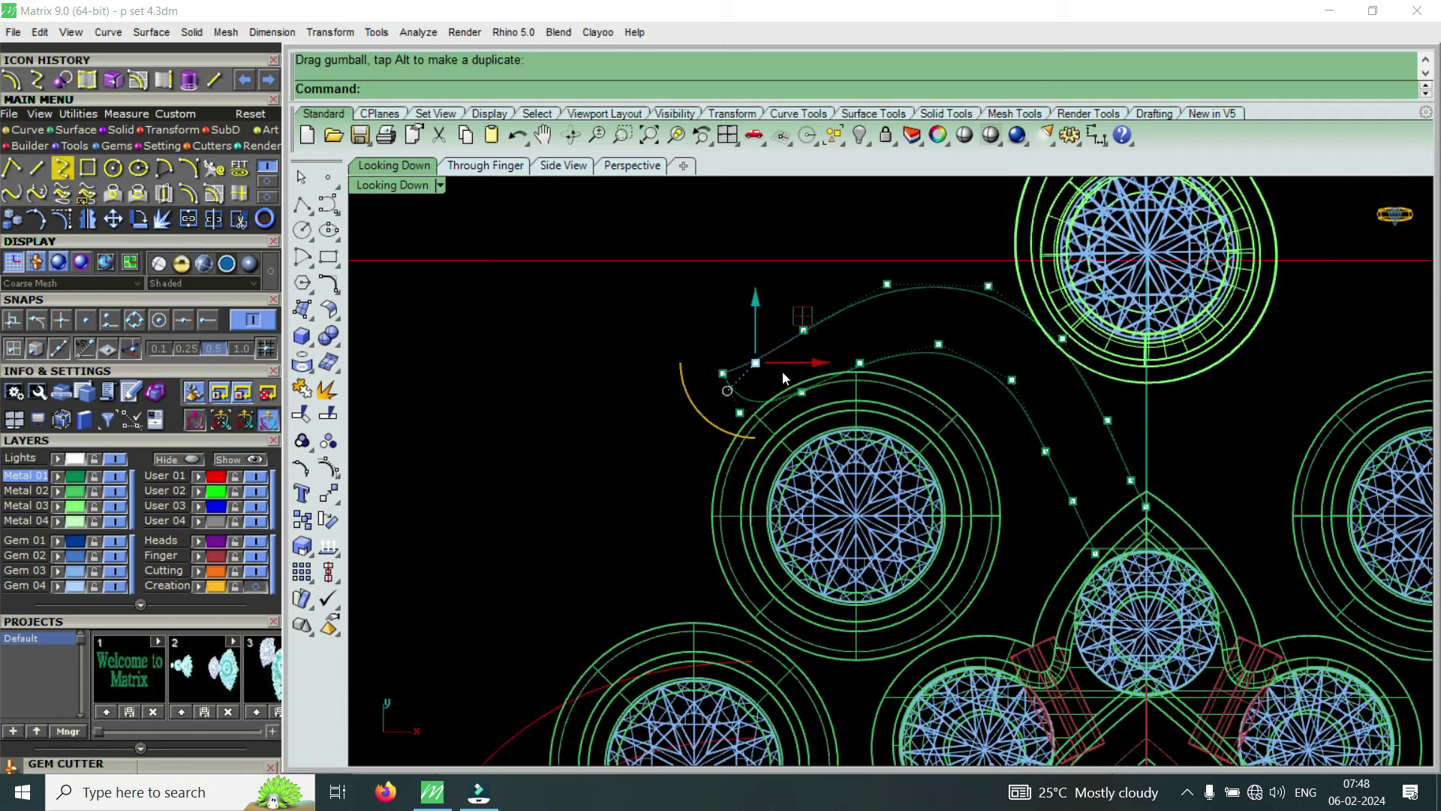
scroll(860, 397, "down", 3)
scroll(889, 393, "down", 3)
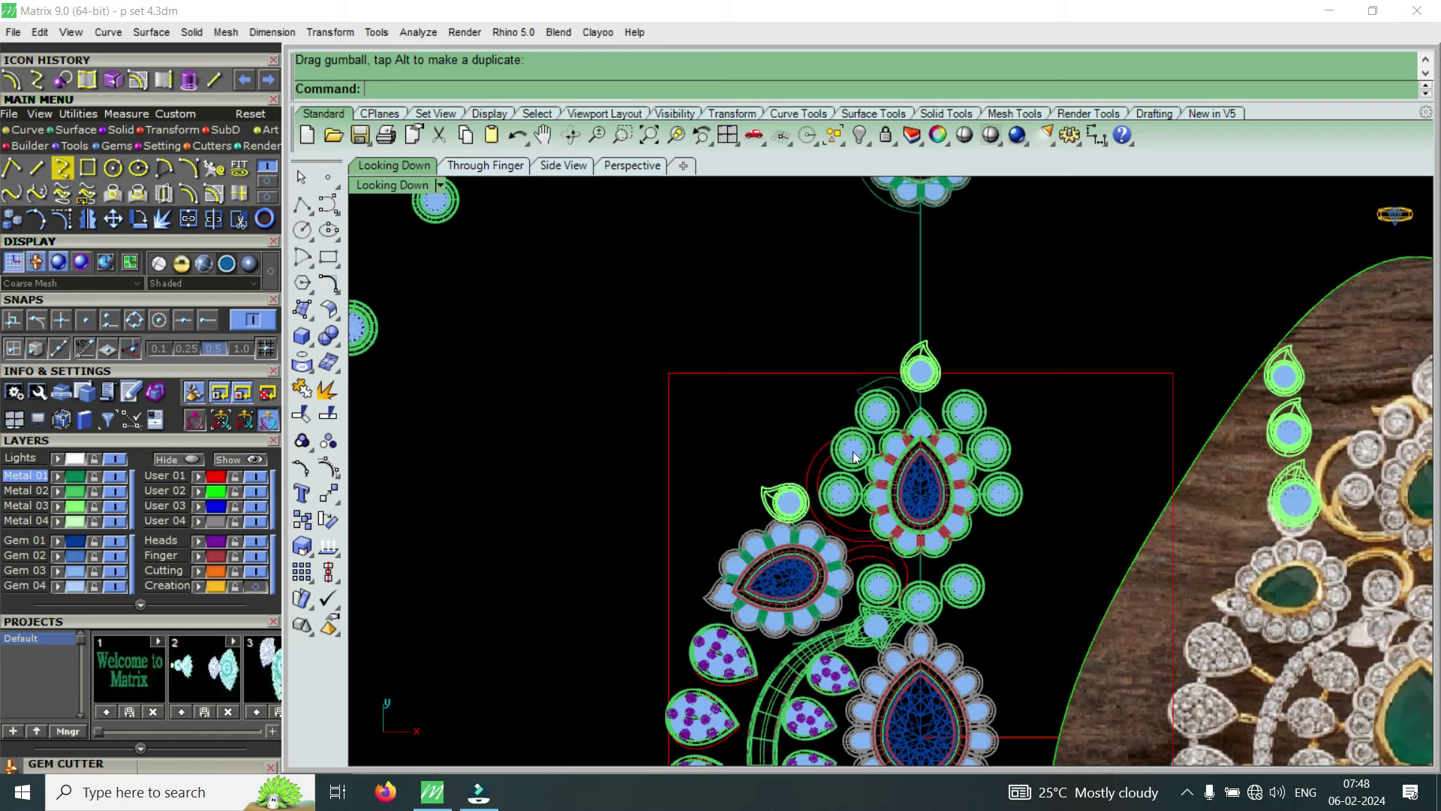
Select the object beside the flower cluster and drag it down below the pendant
scroll(825, 497, "down", 2)
scroll(841, 486, "down", 2)
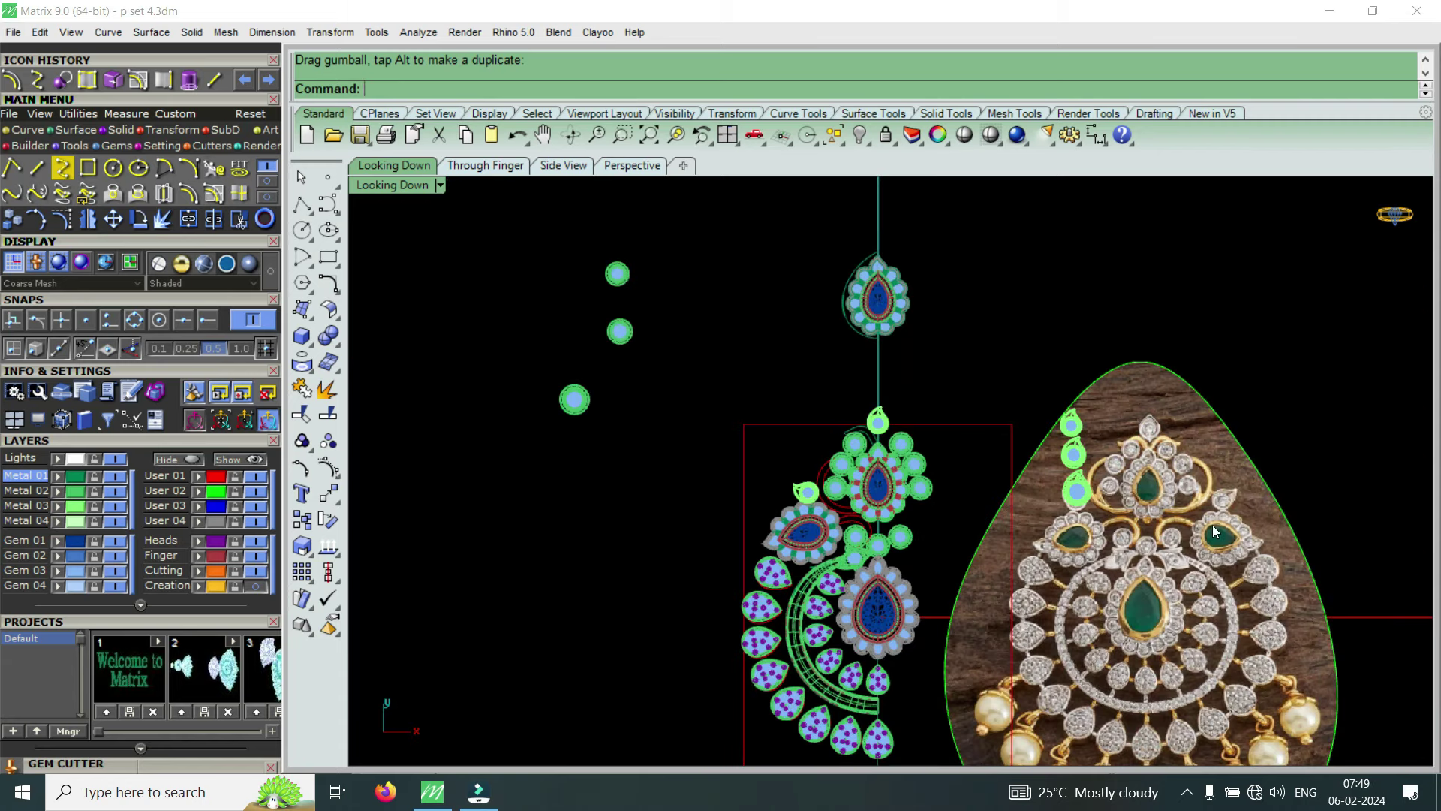
scroll(853, 549, "up", 2)
scroll(860, 536, "up", 3)
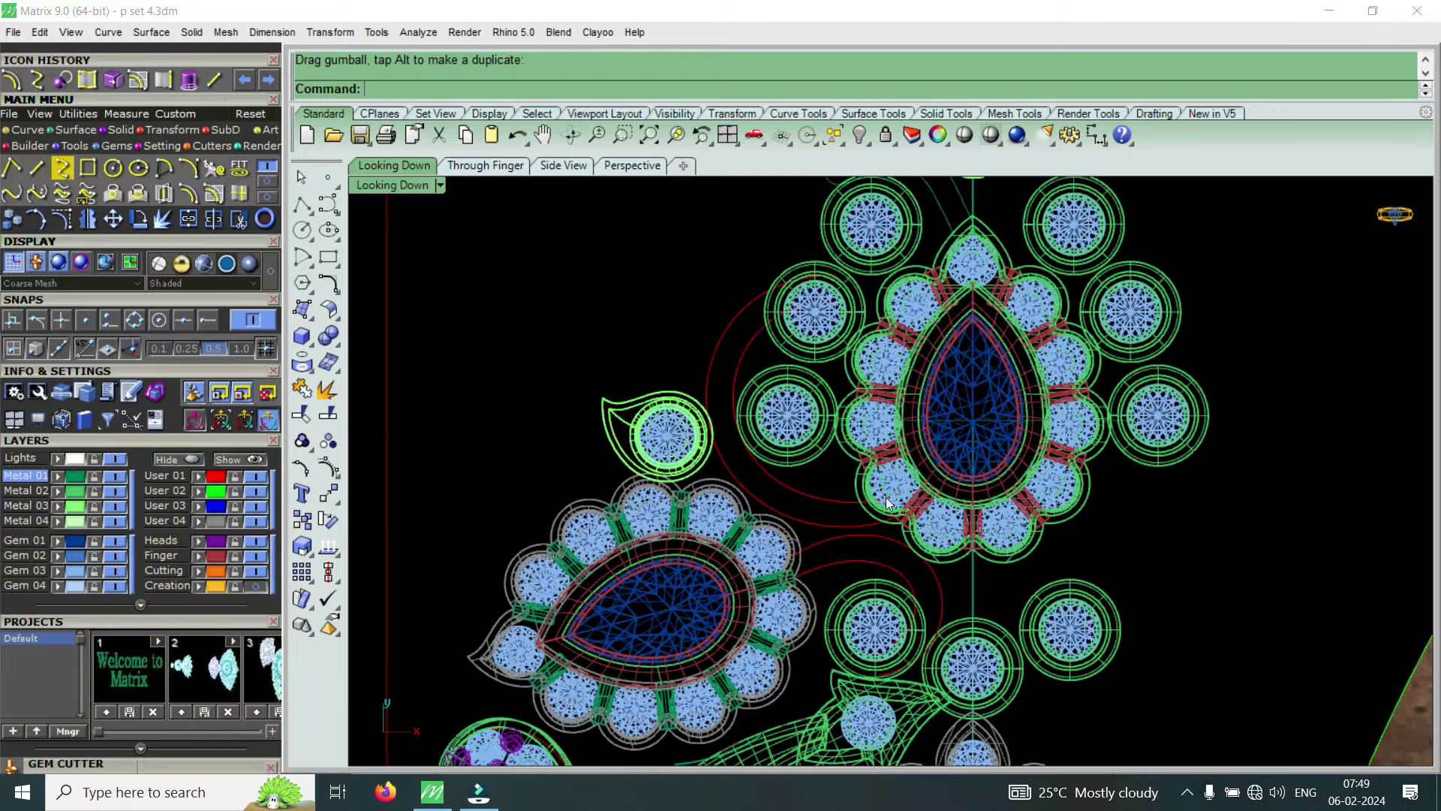
scroll(886, 496, "down", 2)
scroll(875, 429, "down", 2)
scroll(875, 428, "down", 2)
scroll(695, 609, "up", 2)
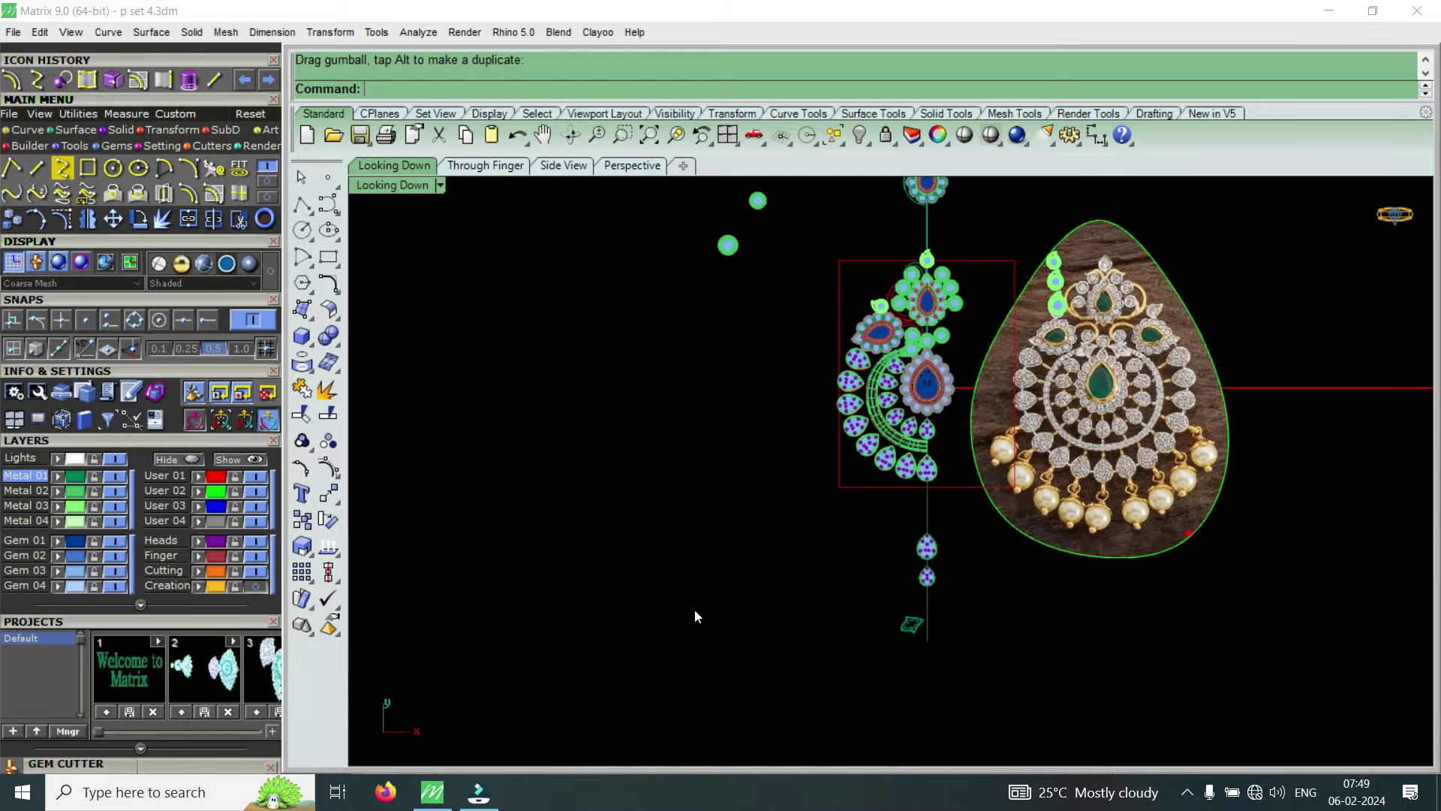
left_click(928, 469)
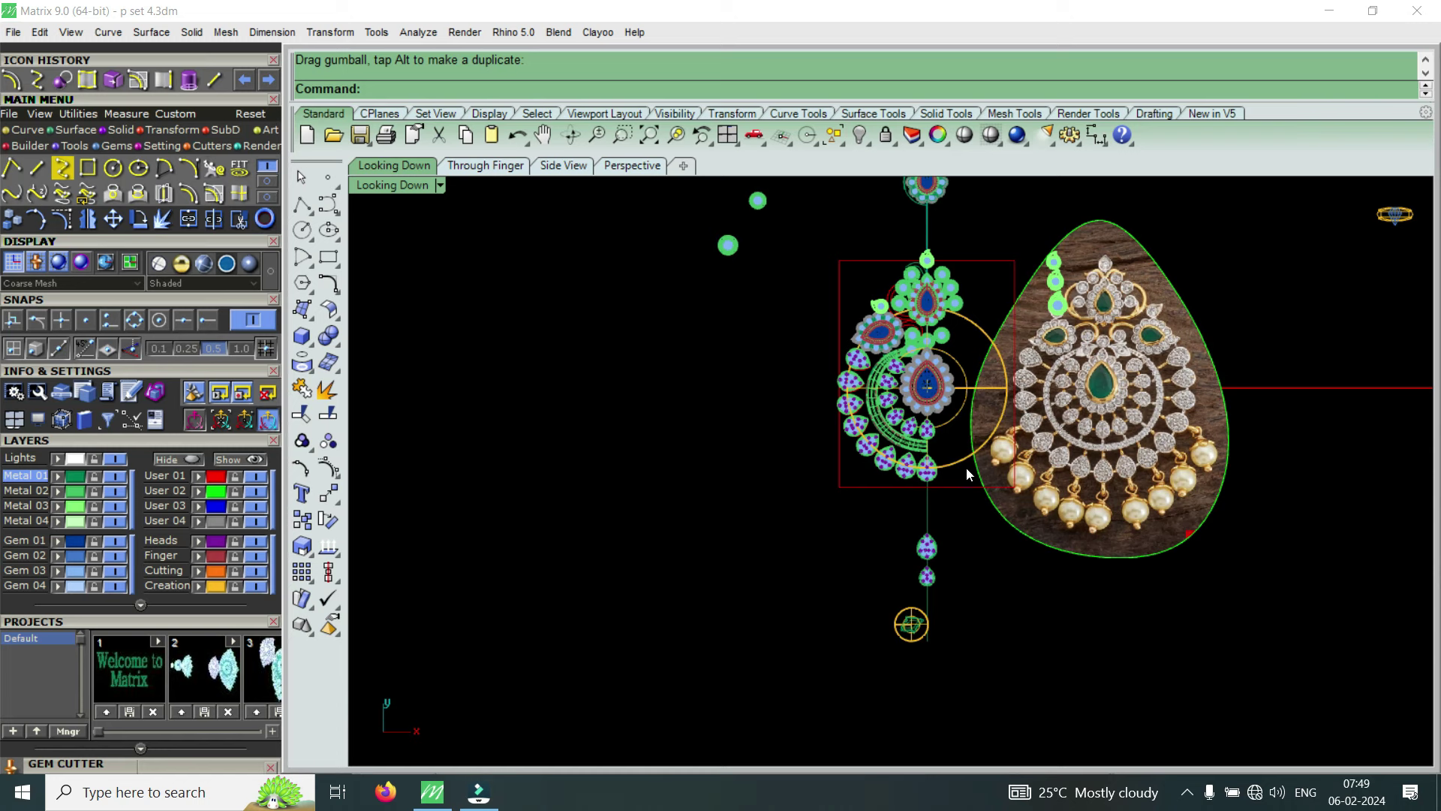
scroll(958, 466, "down", 1)
scroll(956, 463, "down", 1)
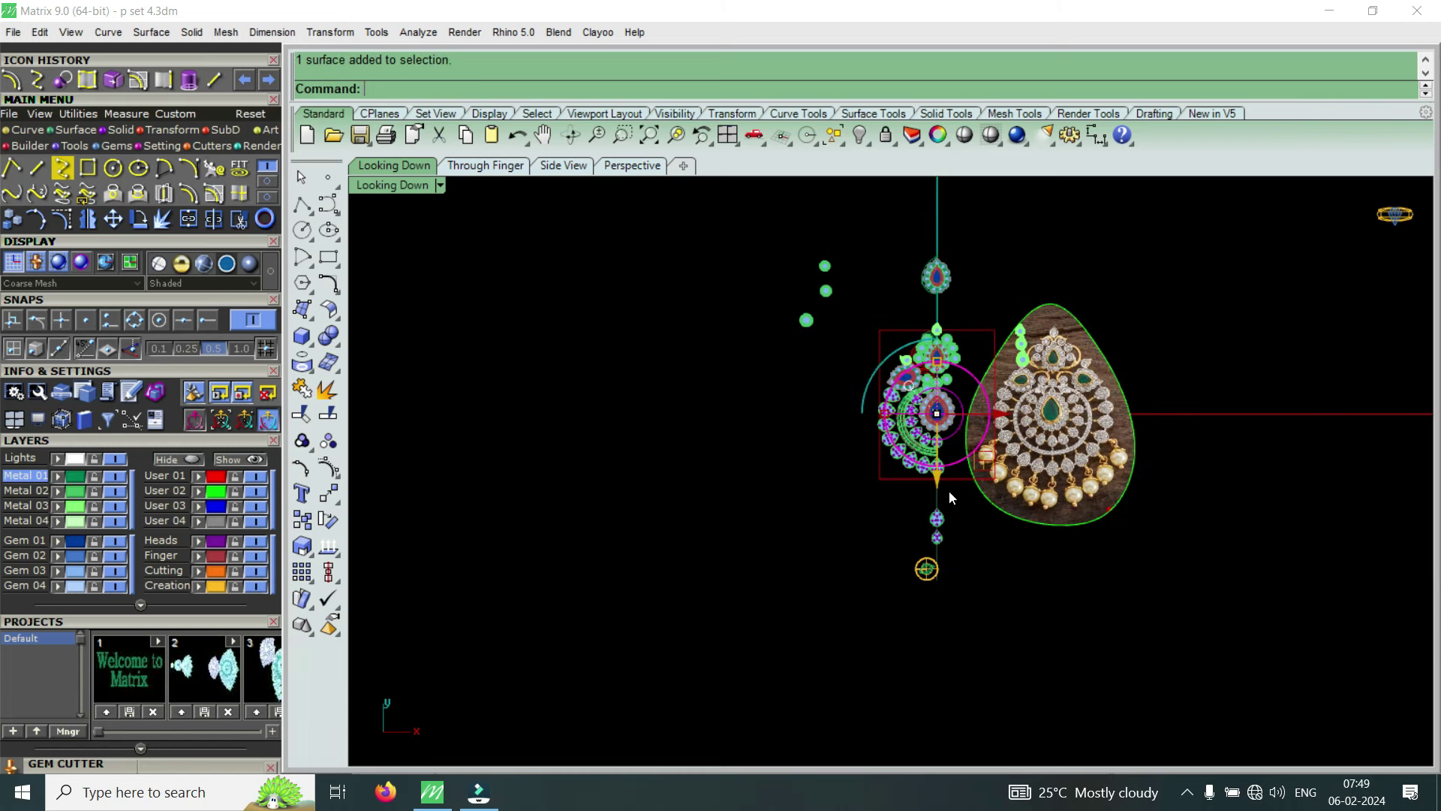
left_click_drag(938, 484, 912, 718)
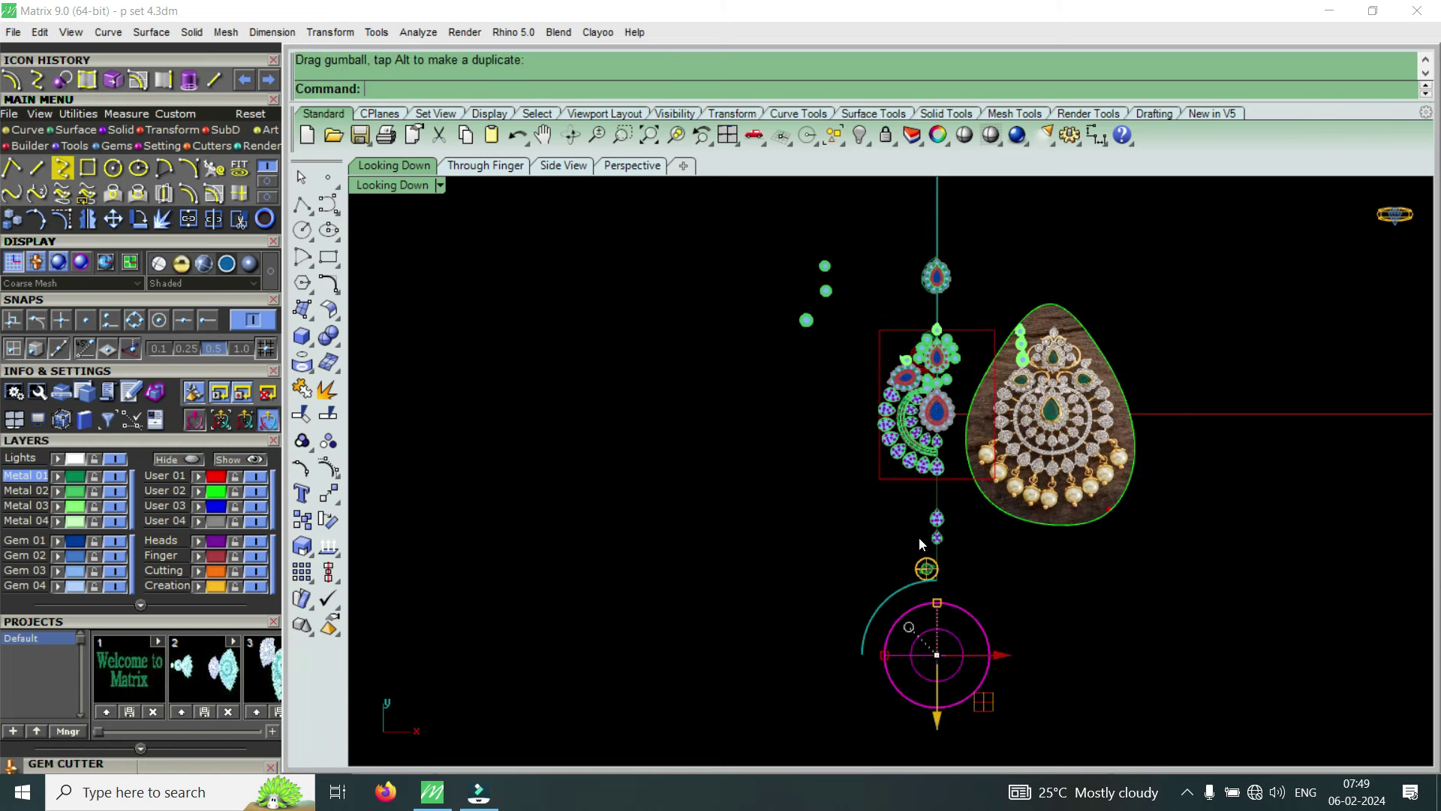
Move the circle near the bottom to sit between the pear-gem clusters
scroll(918, 538, "up", 2)
scroll(948, 583, "up", 2)
left_click(950, 583)
scroll(961, 583, "down", 2)
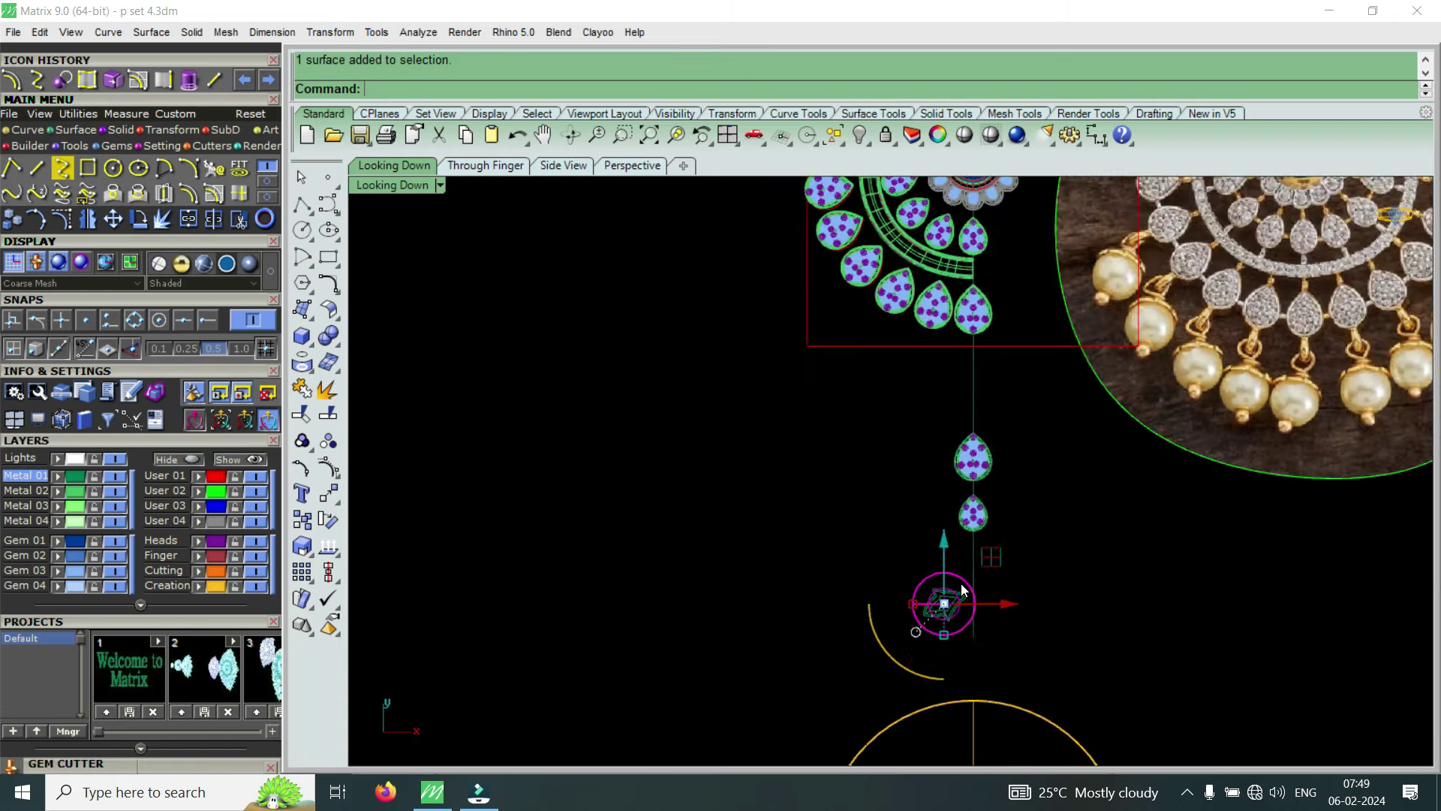
scroll(961, 583, "down", 2)
key("Return")
left_click(954, 590)
scroll(960, 480, "up", 1)
scroll(960, 479, "up", 2)
scroll(959, 478, "up", 2)
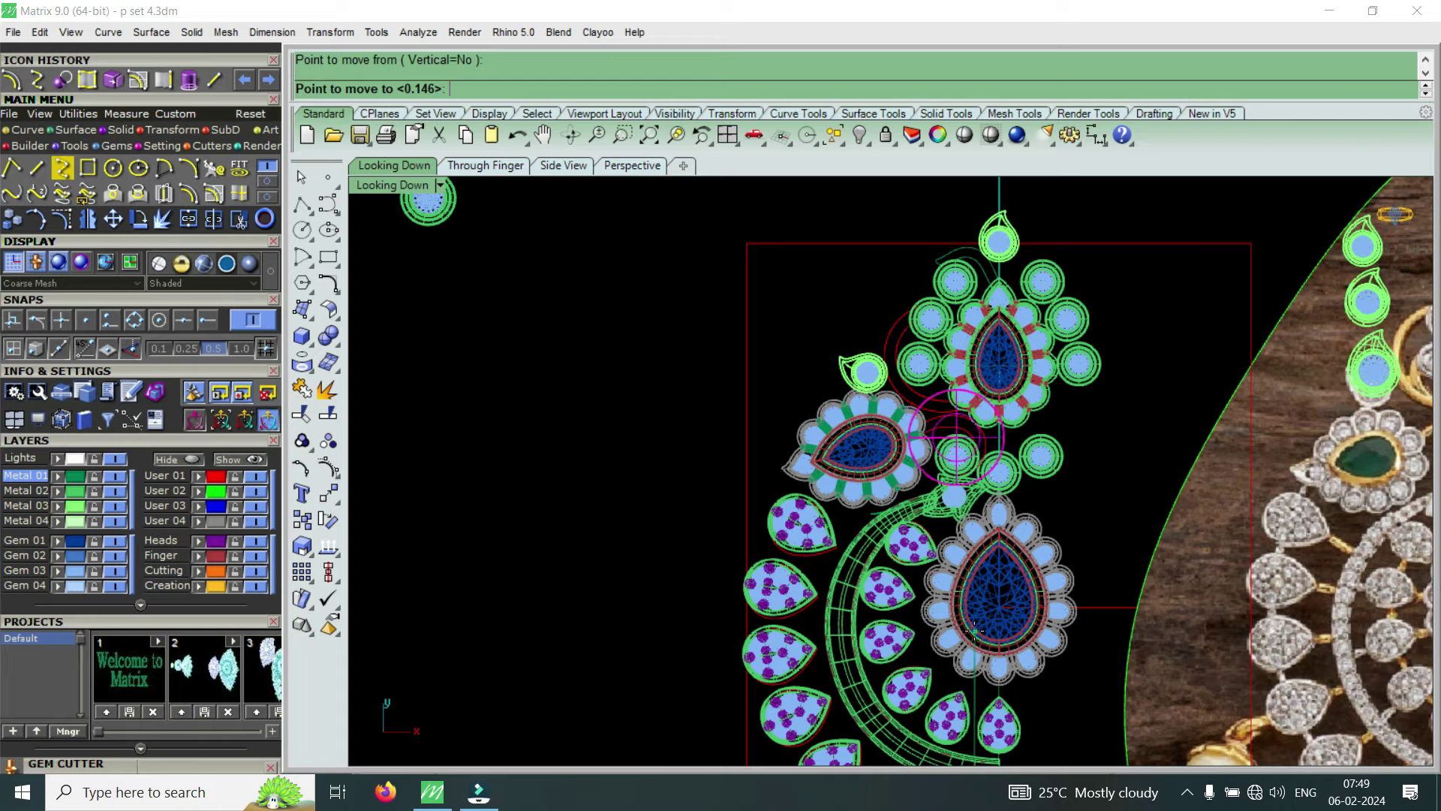
left_click(974, 625)
Nudge the circle slightly upward, select the magenta curve, and show all four viewports
scroll(910, 386, "up", 4)
scroll(908, 407, "up", 3)
scroll(863, 421, "up", 3)
scroll(866, 430, "up", 2)
scroll(865, 430, "down", 4)
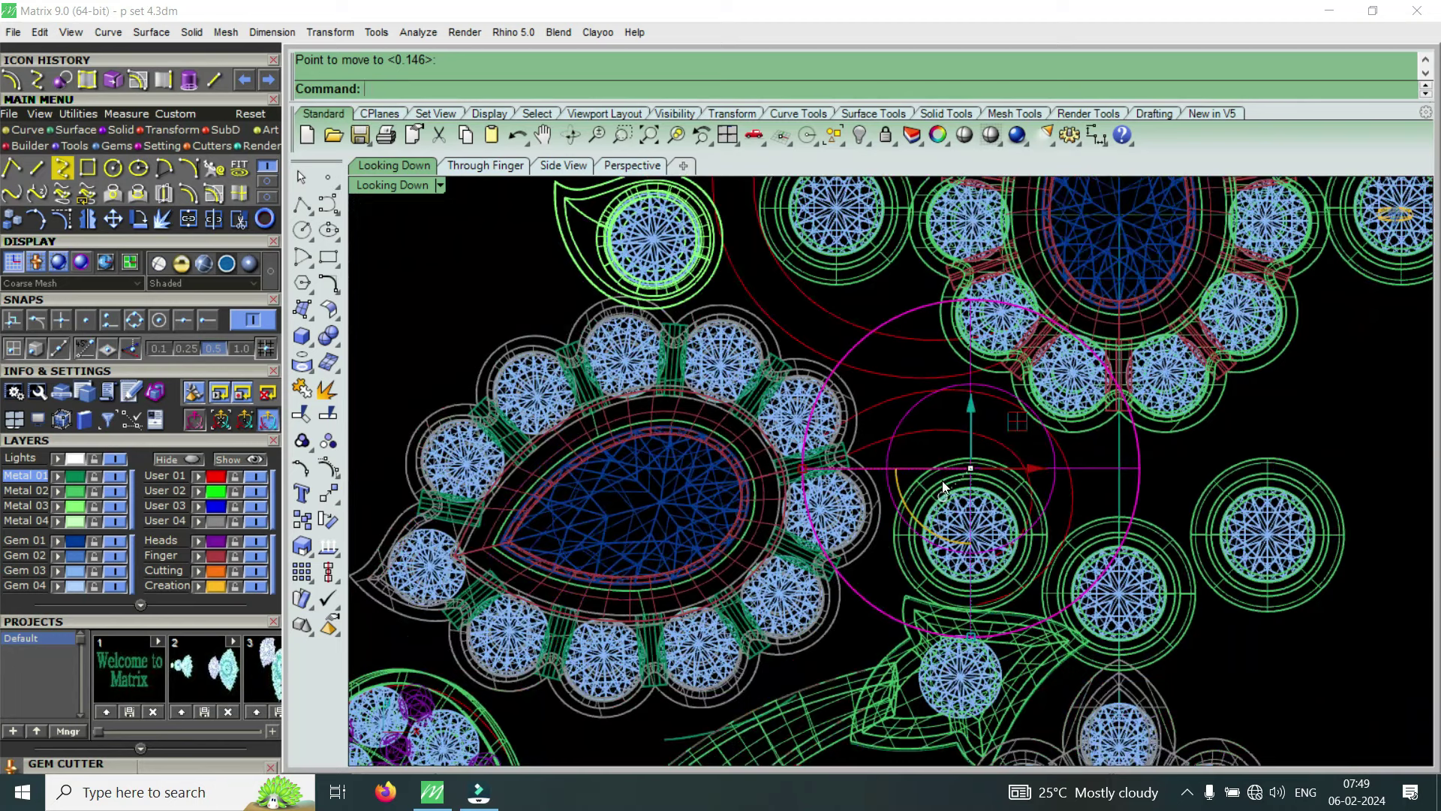
left_click_drag(972, 417, 1007, 448)
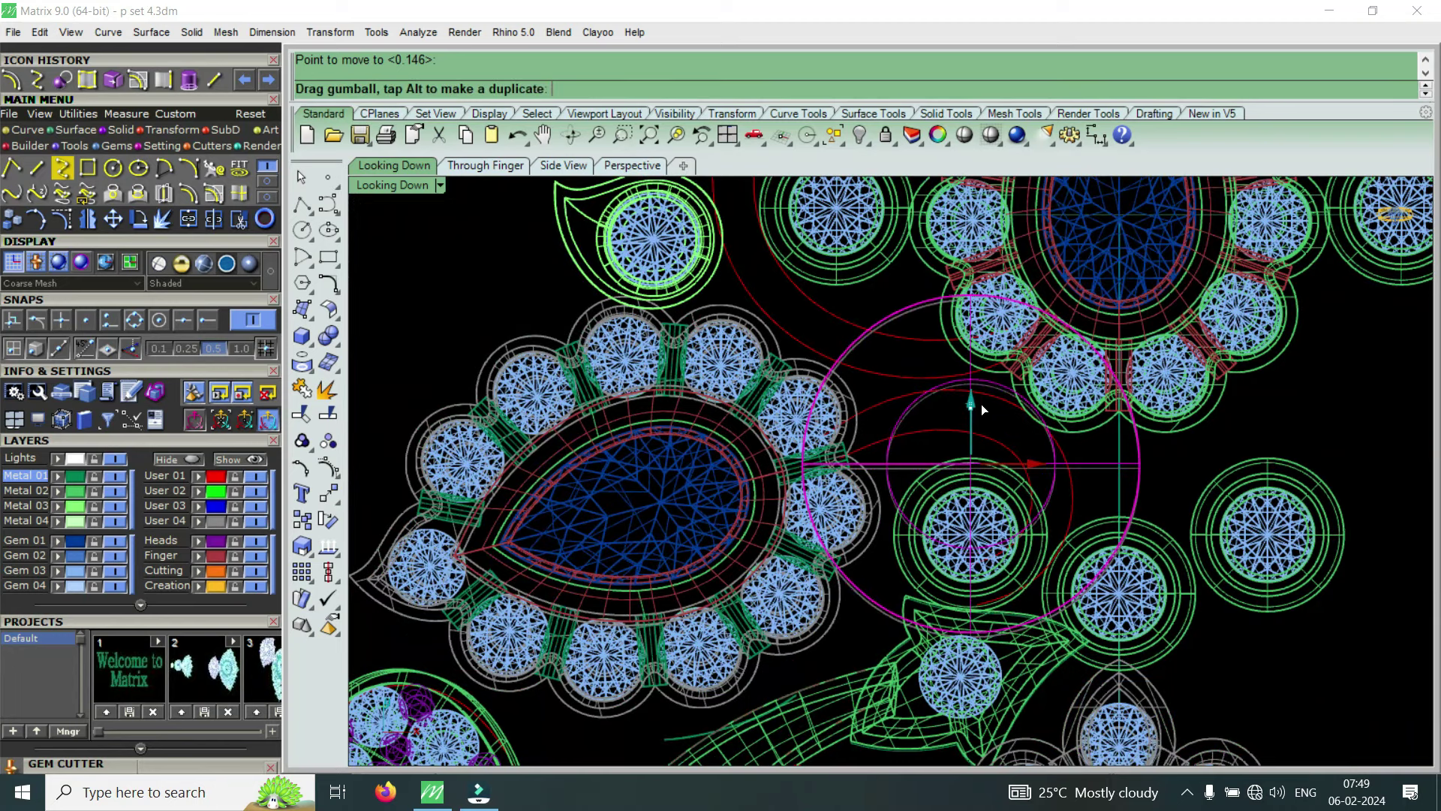
left_click(1001, 439)
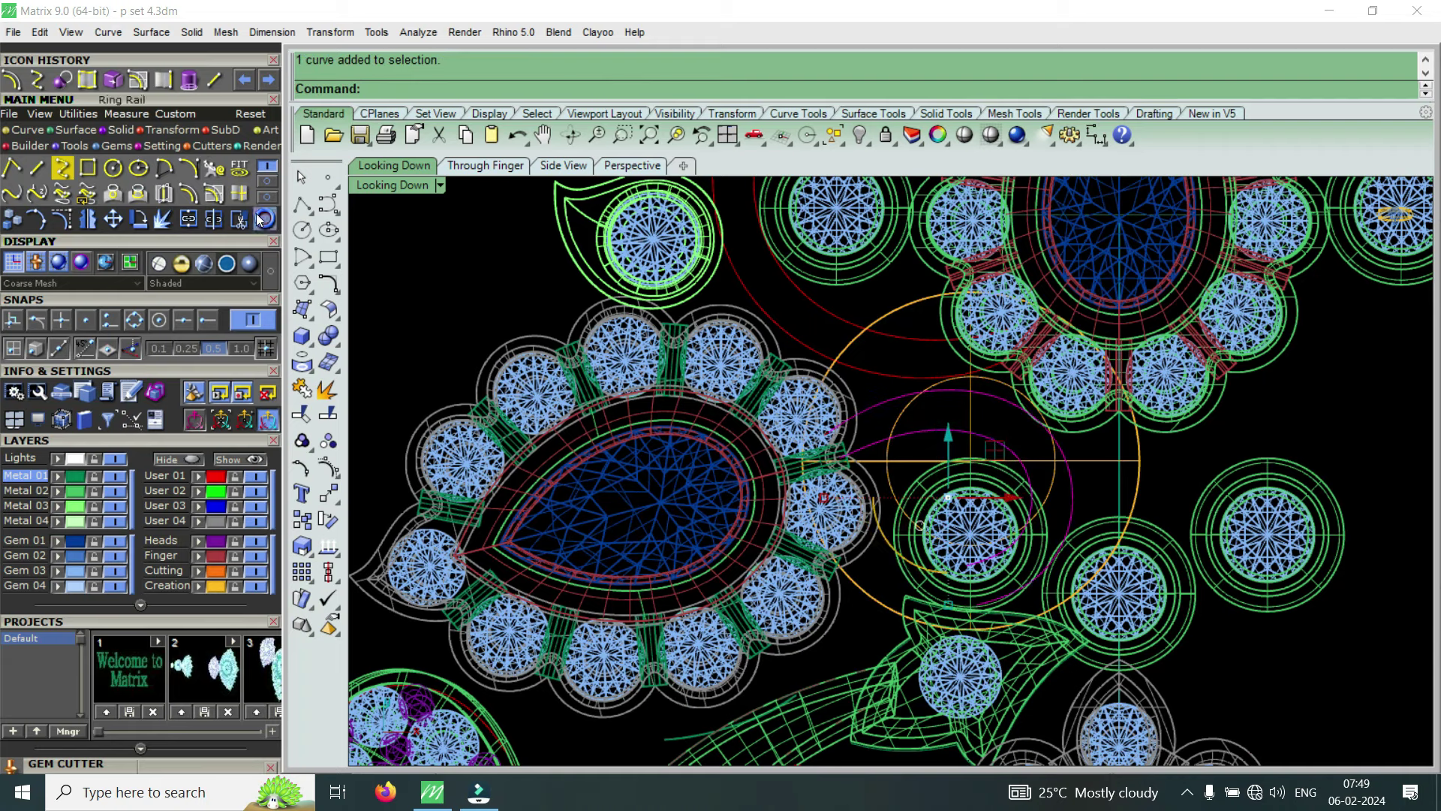
double_click(367, 186)
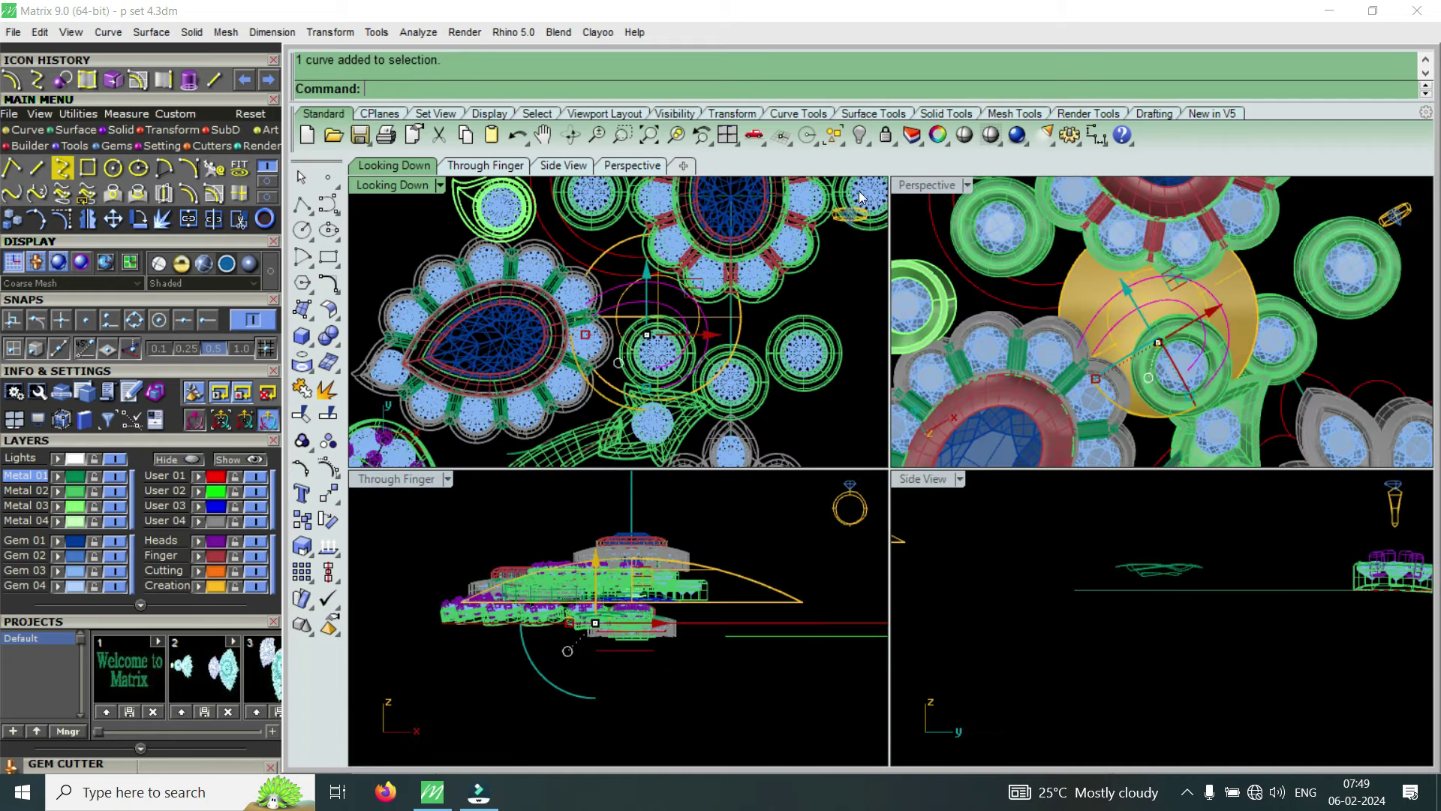
In a maximized Perspective view, project the circle curves onto the gold disc
double_click(910, 186)
right_click_drag(775, 467, 1025, 371)
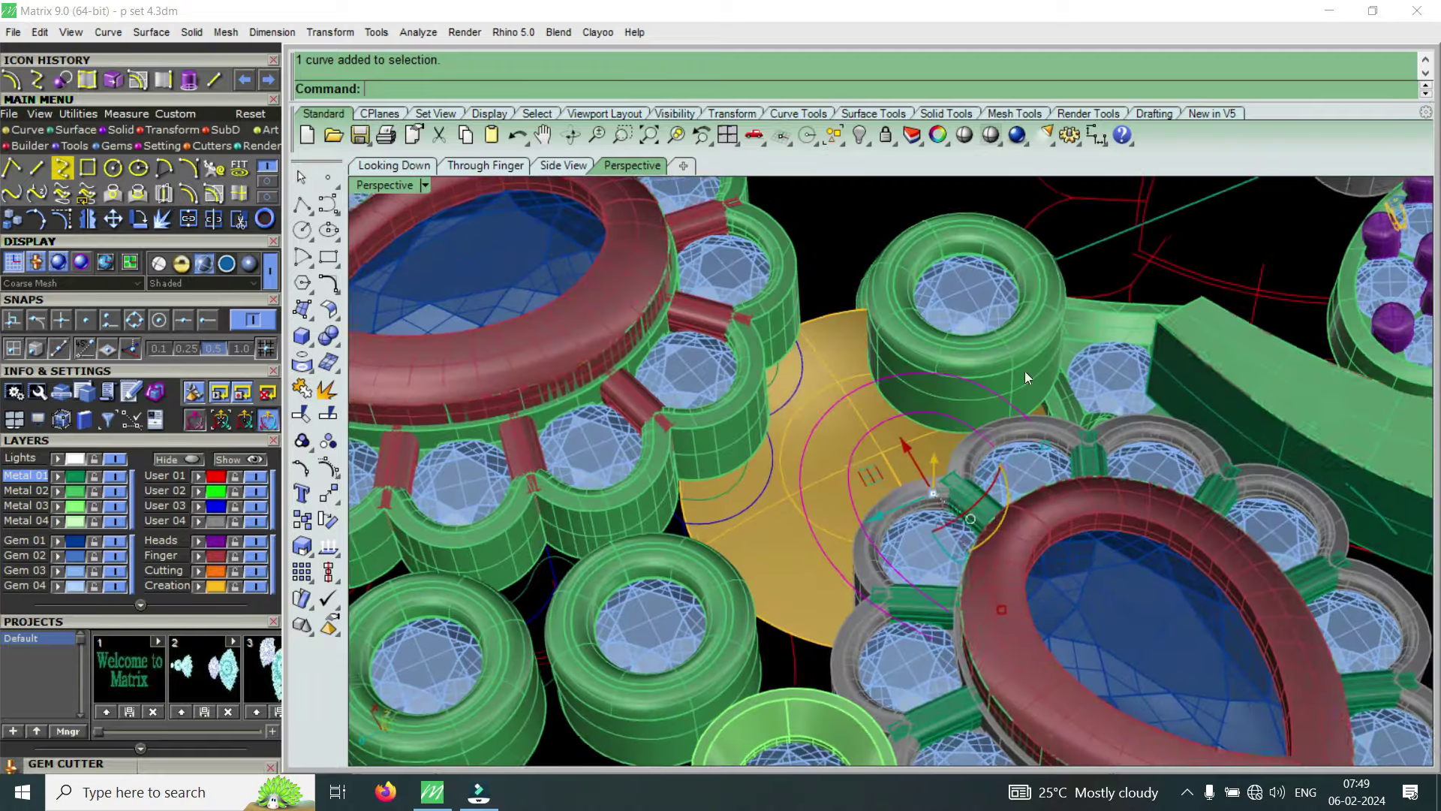
scroll(844, 452, "up", 4)
type("Pj")
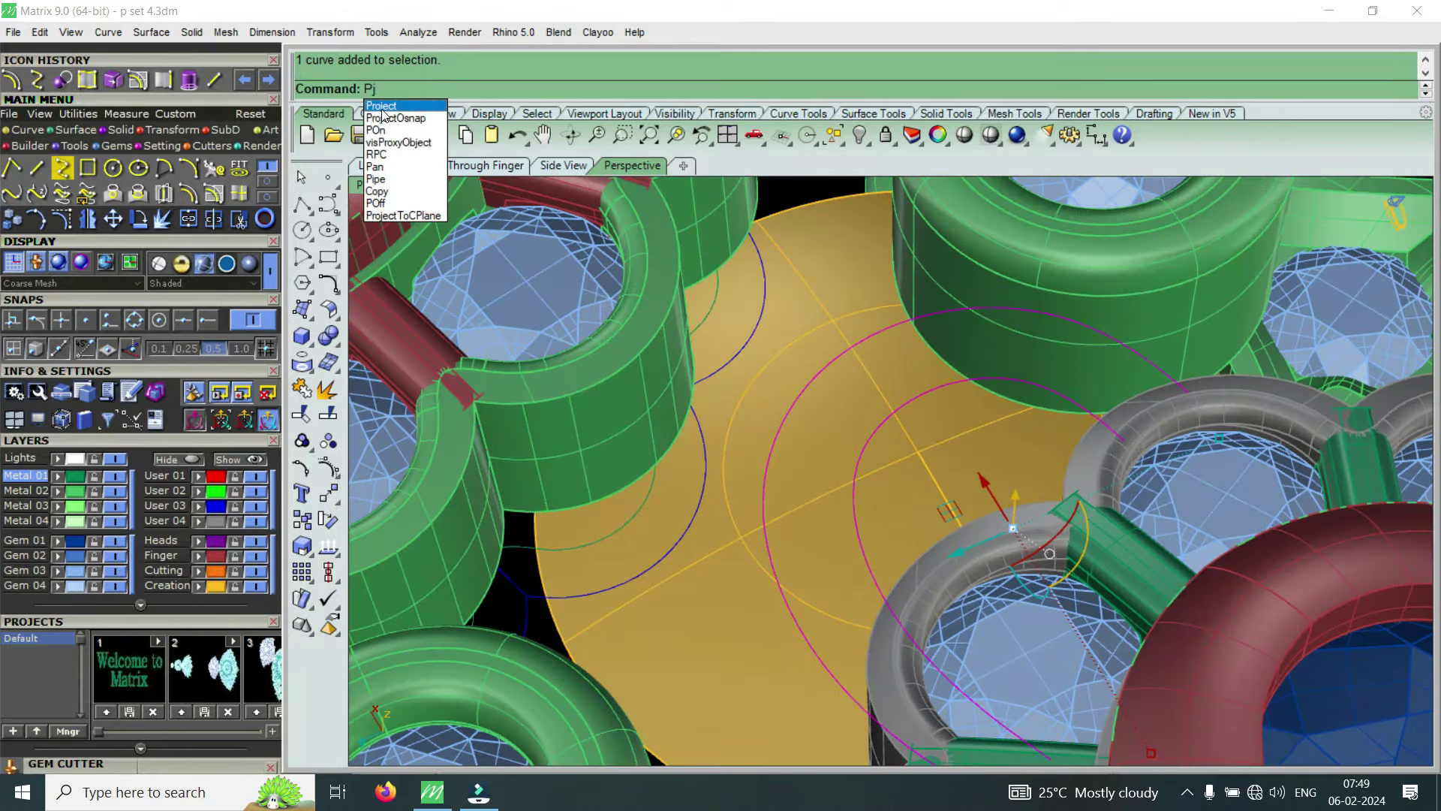
left_click(384, 107)
left_click(907, 474)
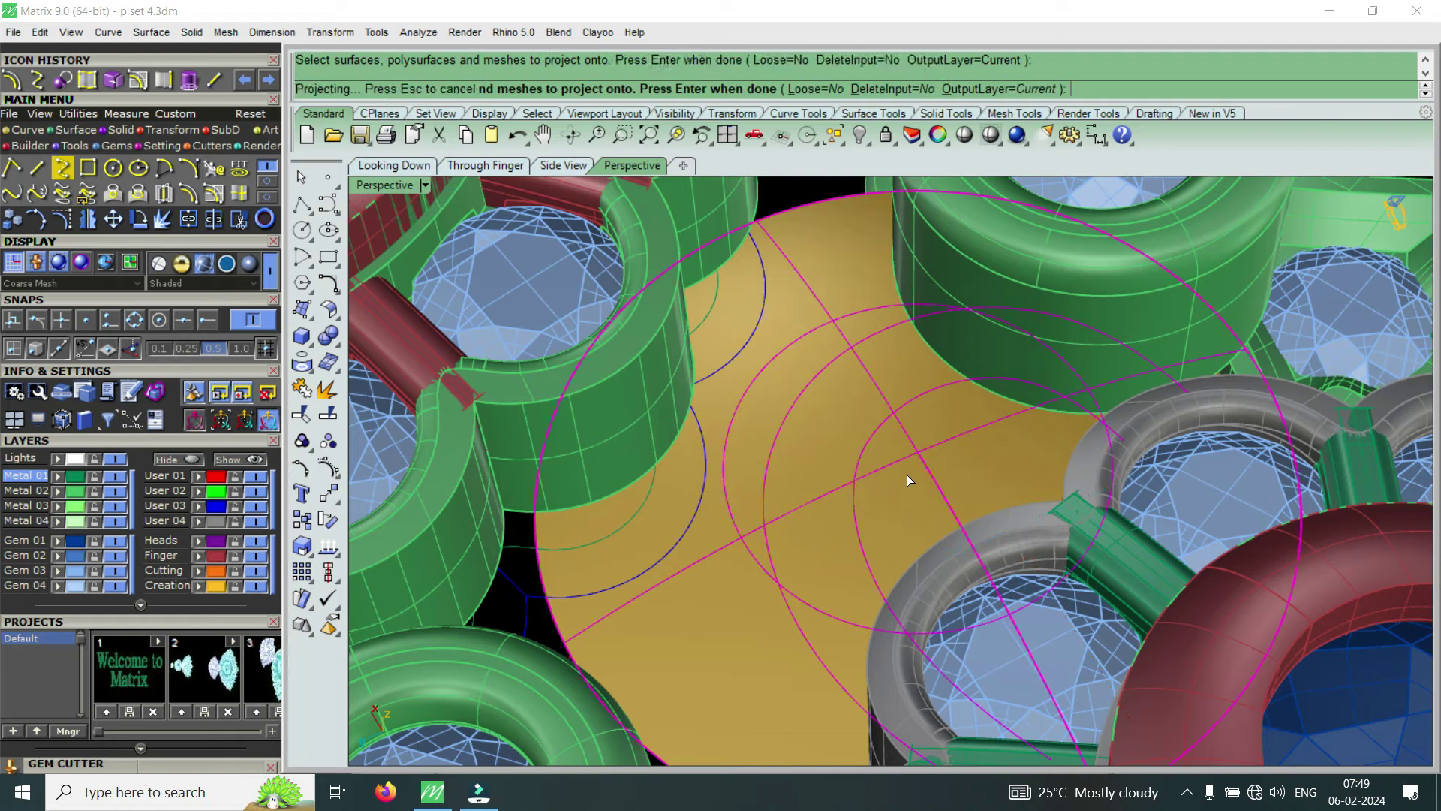
key("Return")
Raise the projected curves upward above the disc
scroll(795, 492, "down", 2)
scroll(881, 471, "down", 1)
scroll(844, 527, "down", 3)
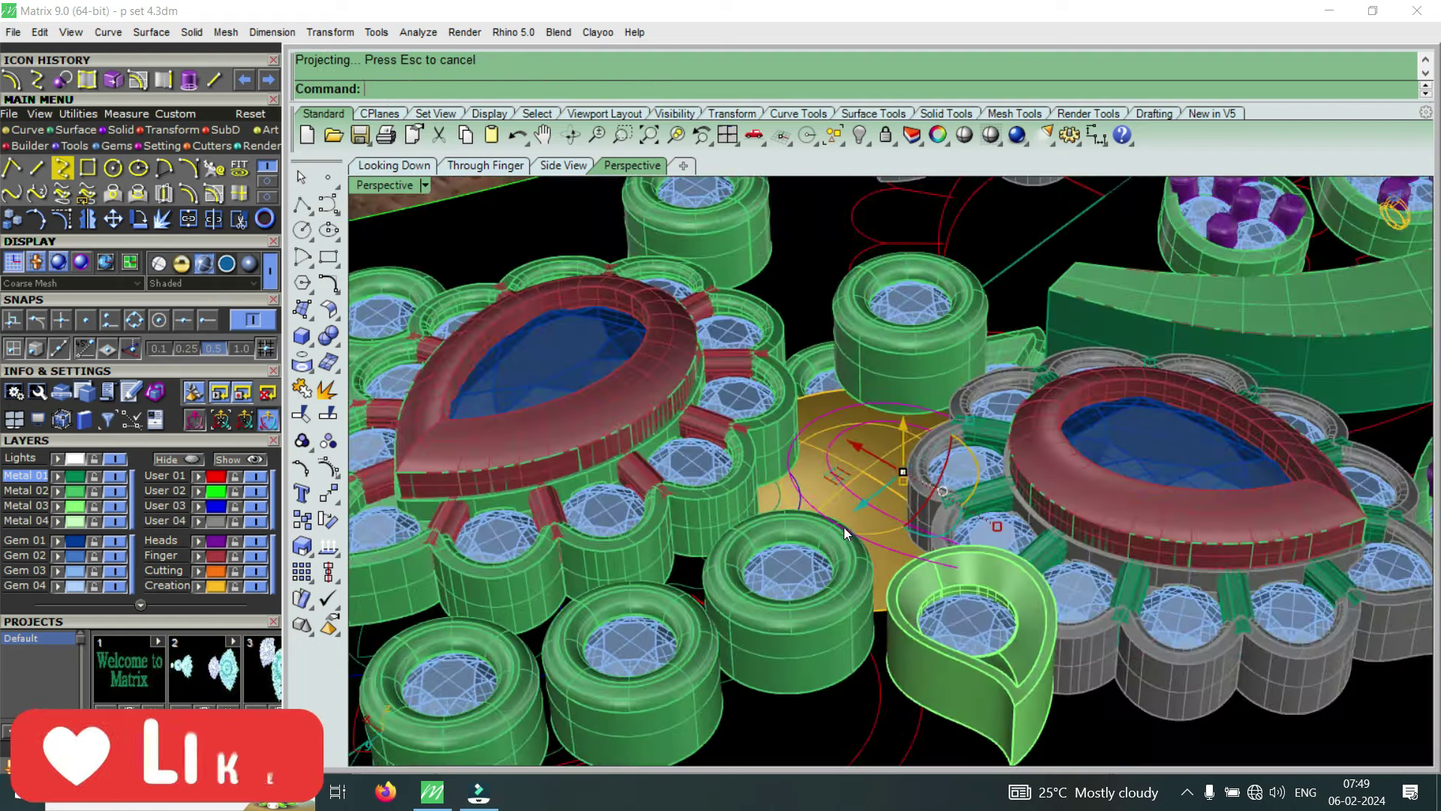
scroll(846, 484, "down", 2)
scroll(846, 485, "down", 1)
left_click_drag(875, 441, 899, 308)
scroll(912, 322, "up", 3)
scroll(925, 342, "up", 2)
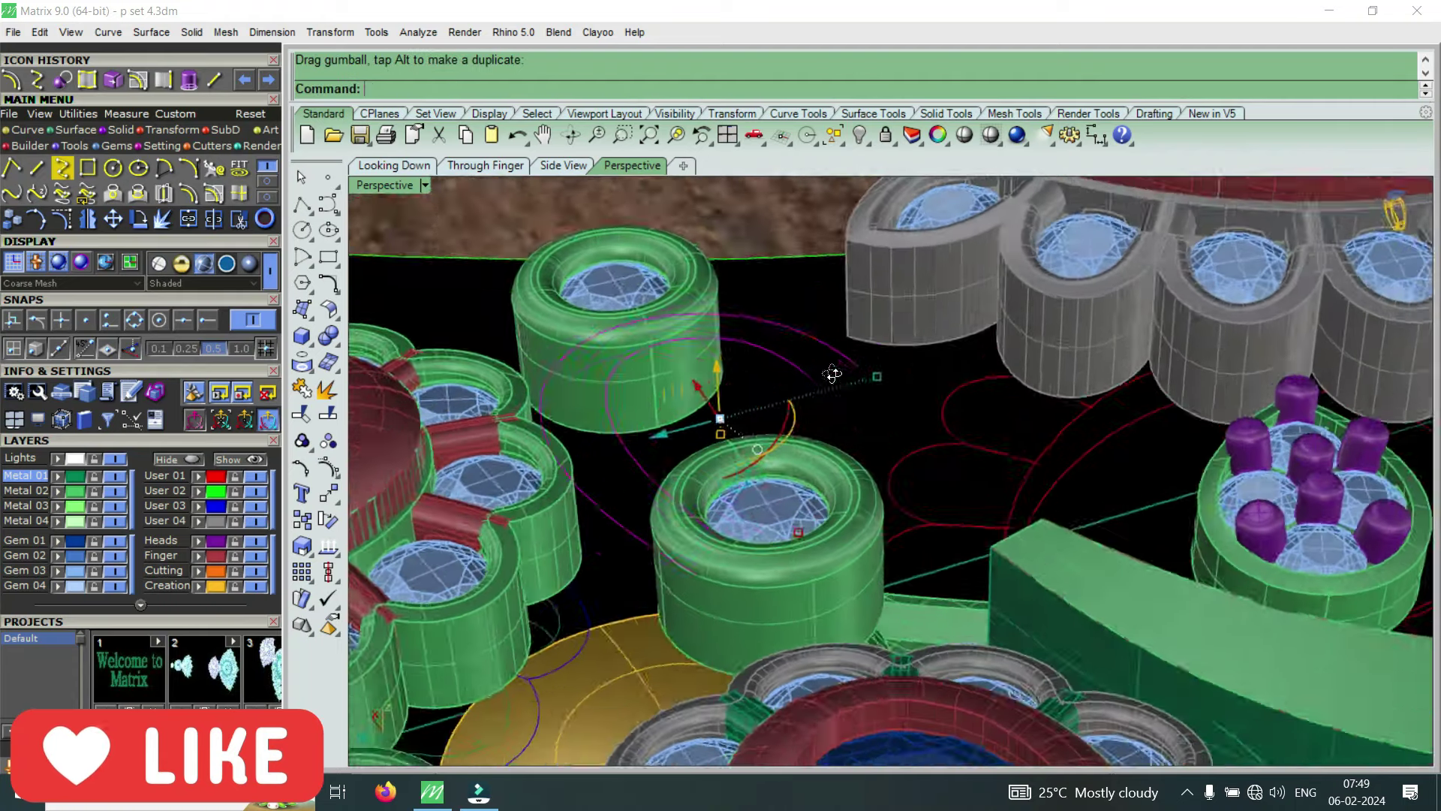
scroll(773, 355, "up", 2)
Draw a straight line spanning between the two gem settings
scroll(772, 362, "up", 1)
key("Escape")
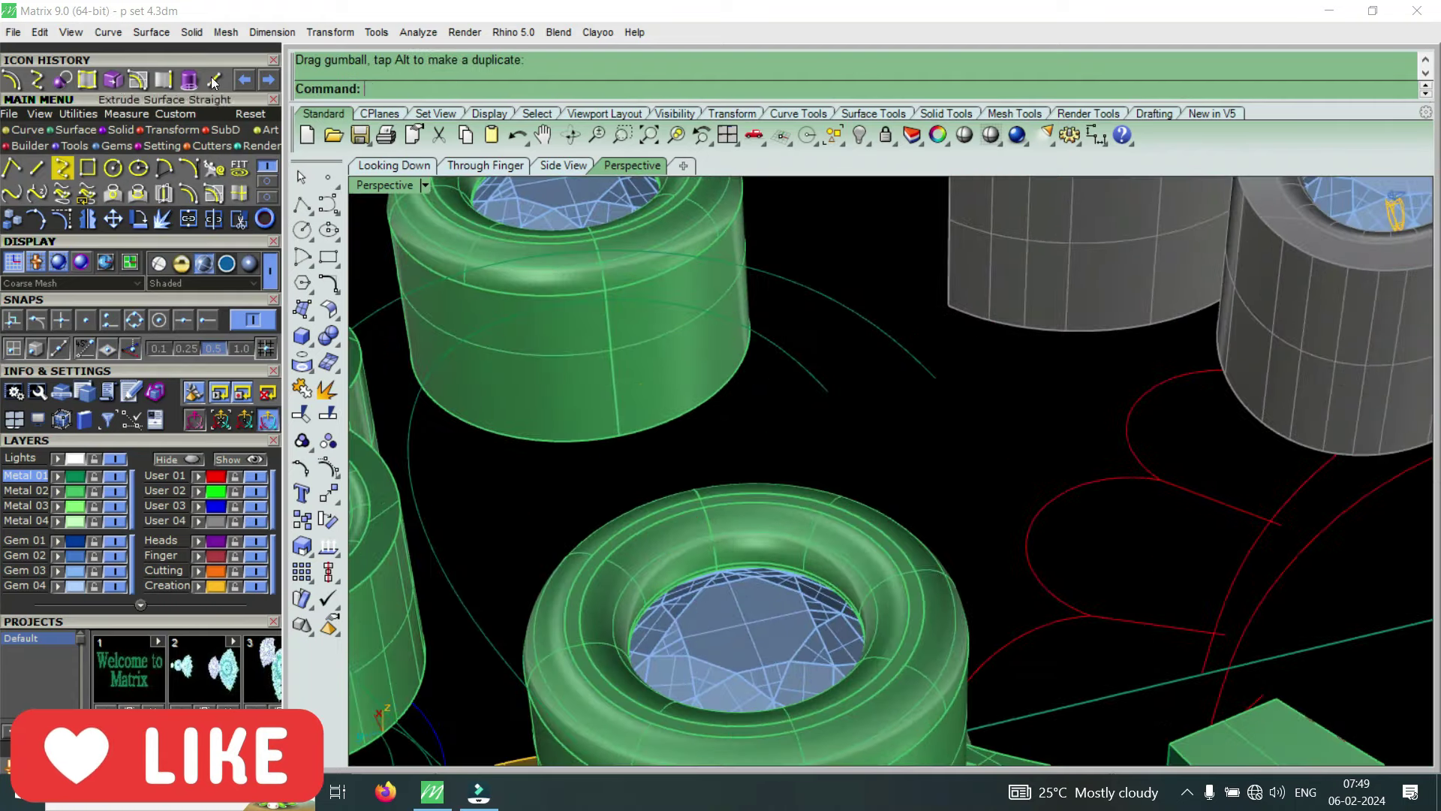
left_click(215, 79)
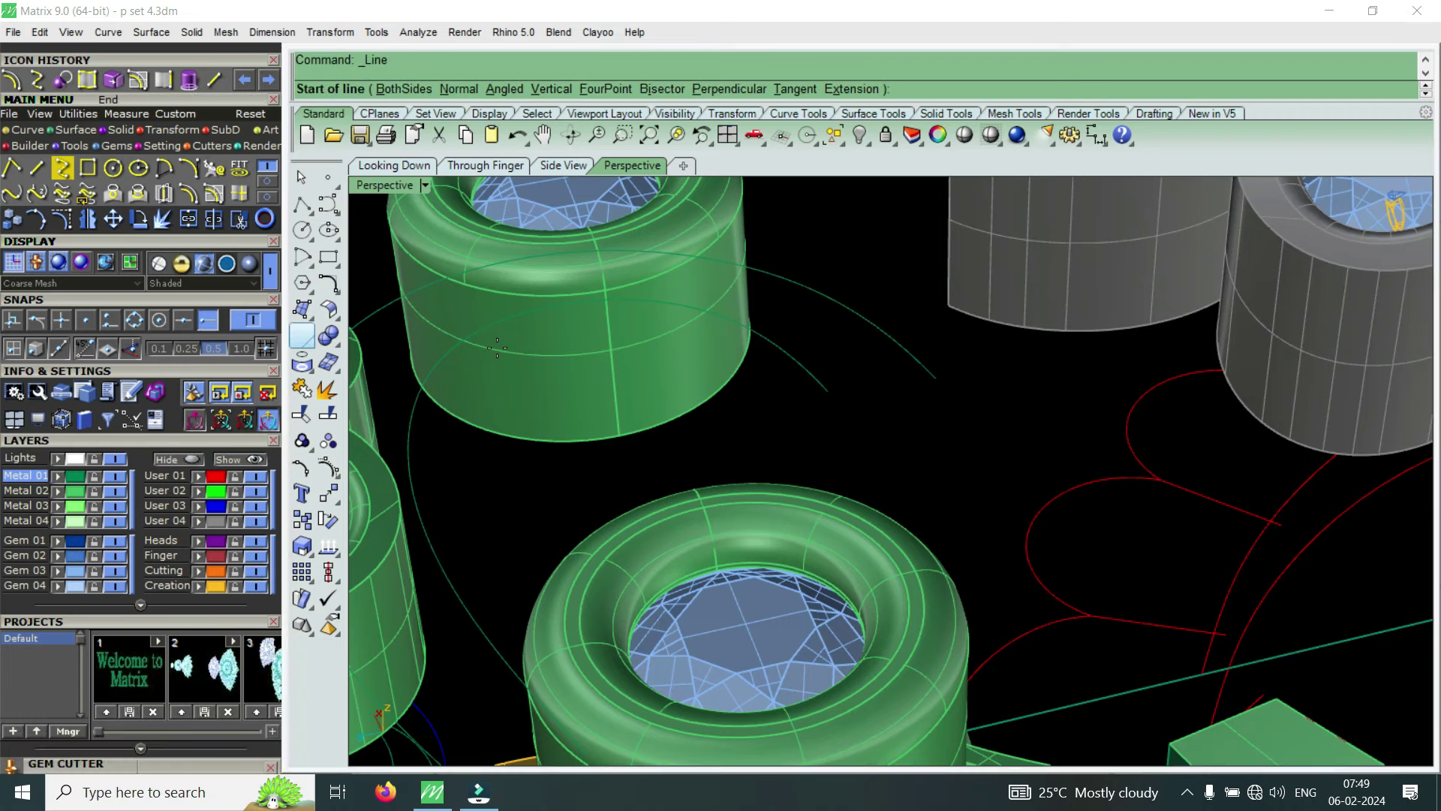
left_click(828, 391)
left_click(938, 379)
Rebuild the line with a point count of 6
scroll(976, 402, "down", 2)
scroll(901, 403, "up", 2)
scroll(920, 405, "up", 1)
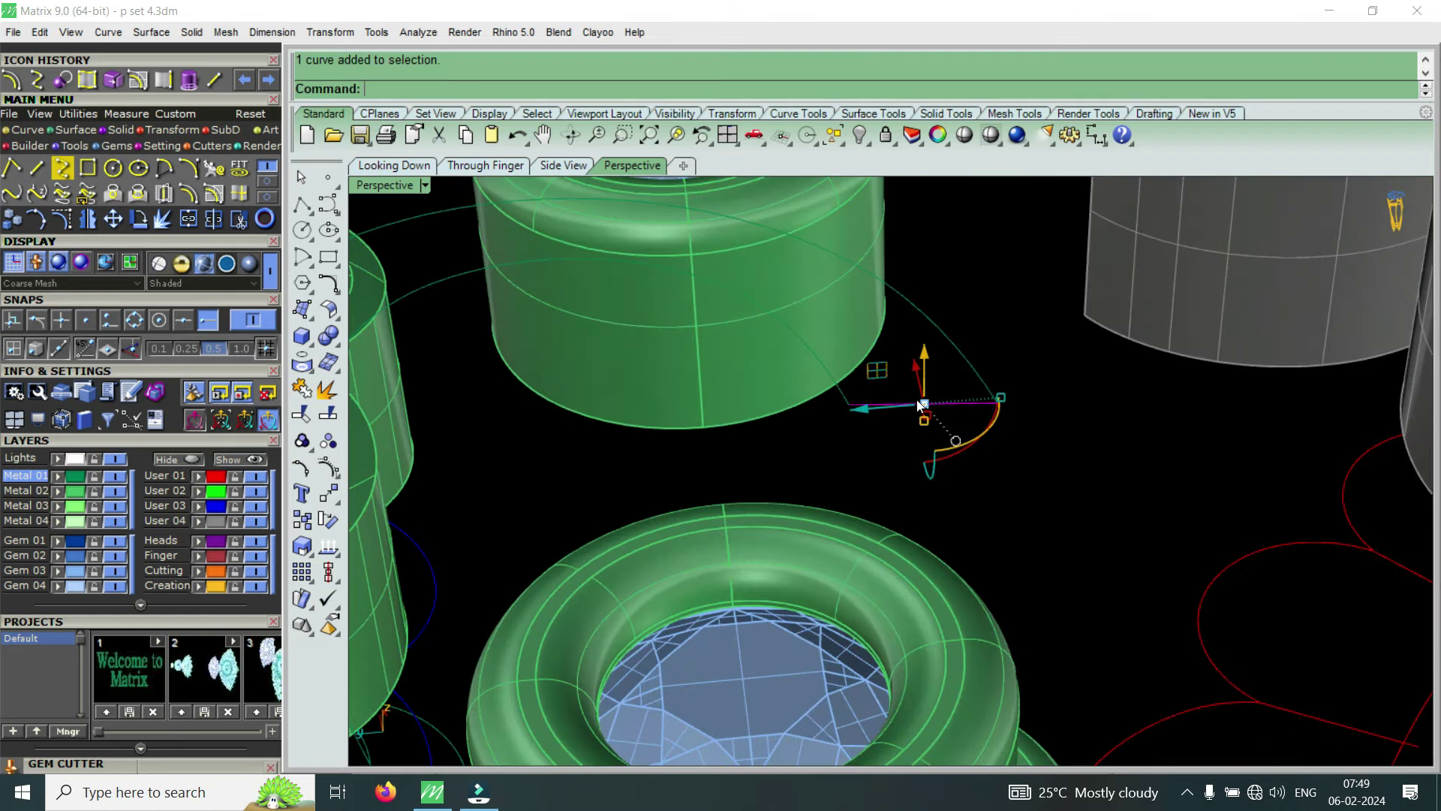
key("Return")
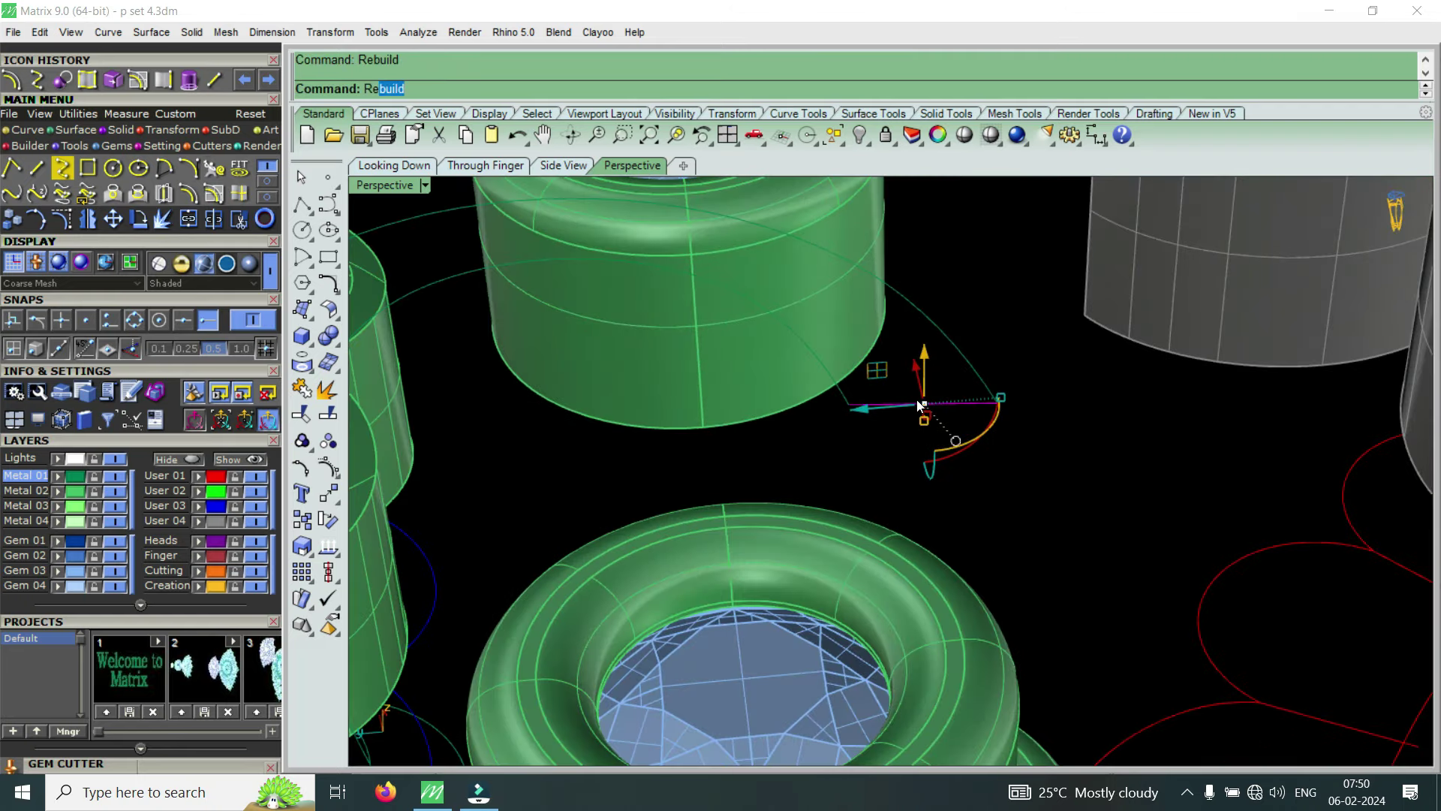
double_click(908, 359)
type("6")
left_click(797, 478)
Lift the middle control point and its neighbours to begin arching the curve
left_click(904, 413)
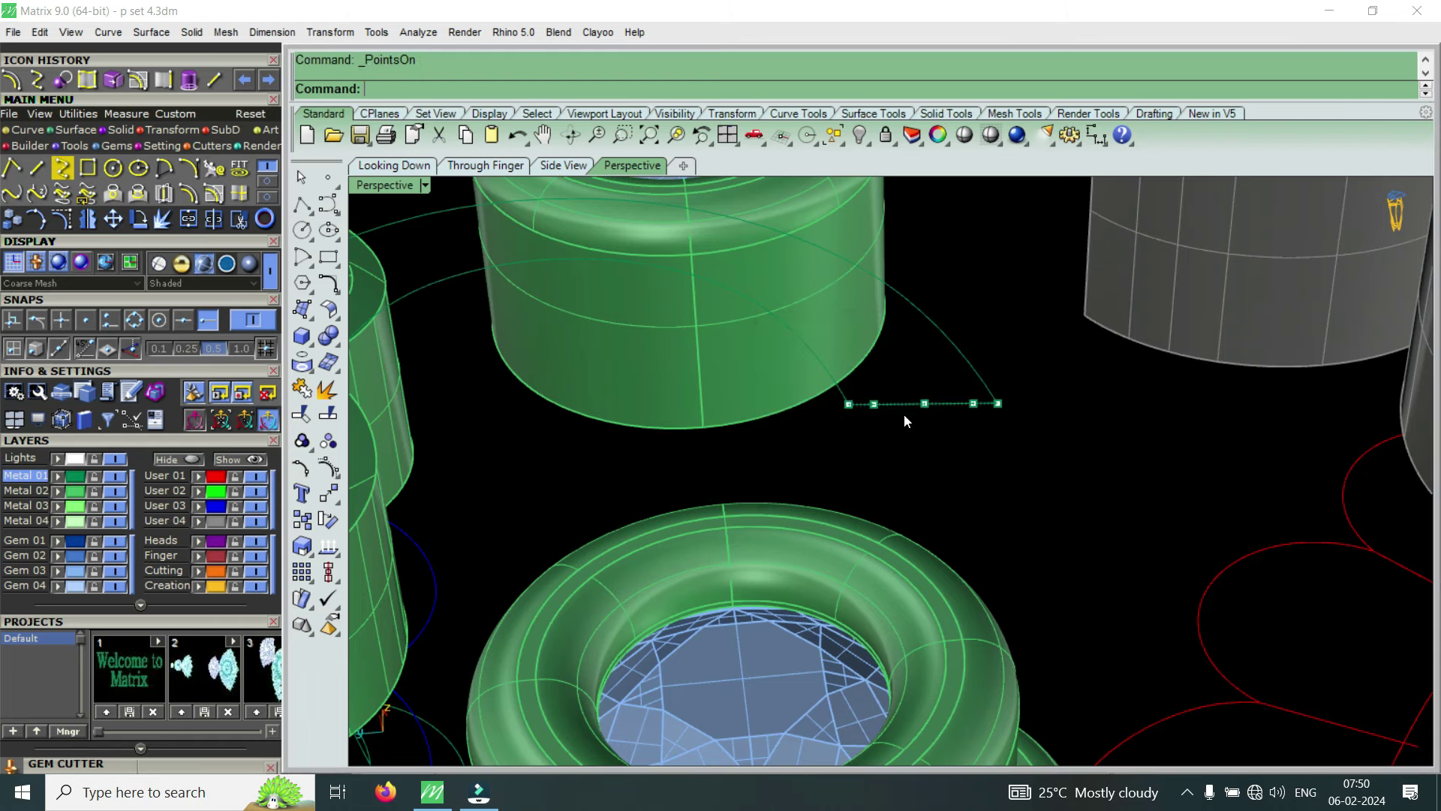
scroll(908, 424, "up", 3)
left_click(940, 397)
left_click_drag(941, 347, 980, 233)
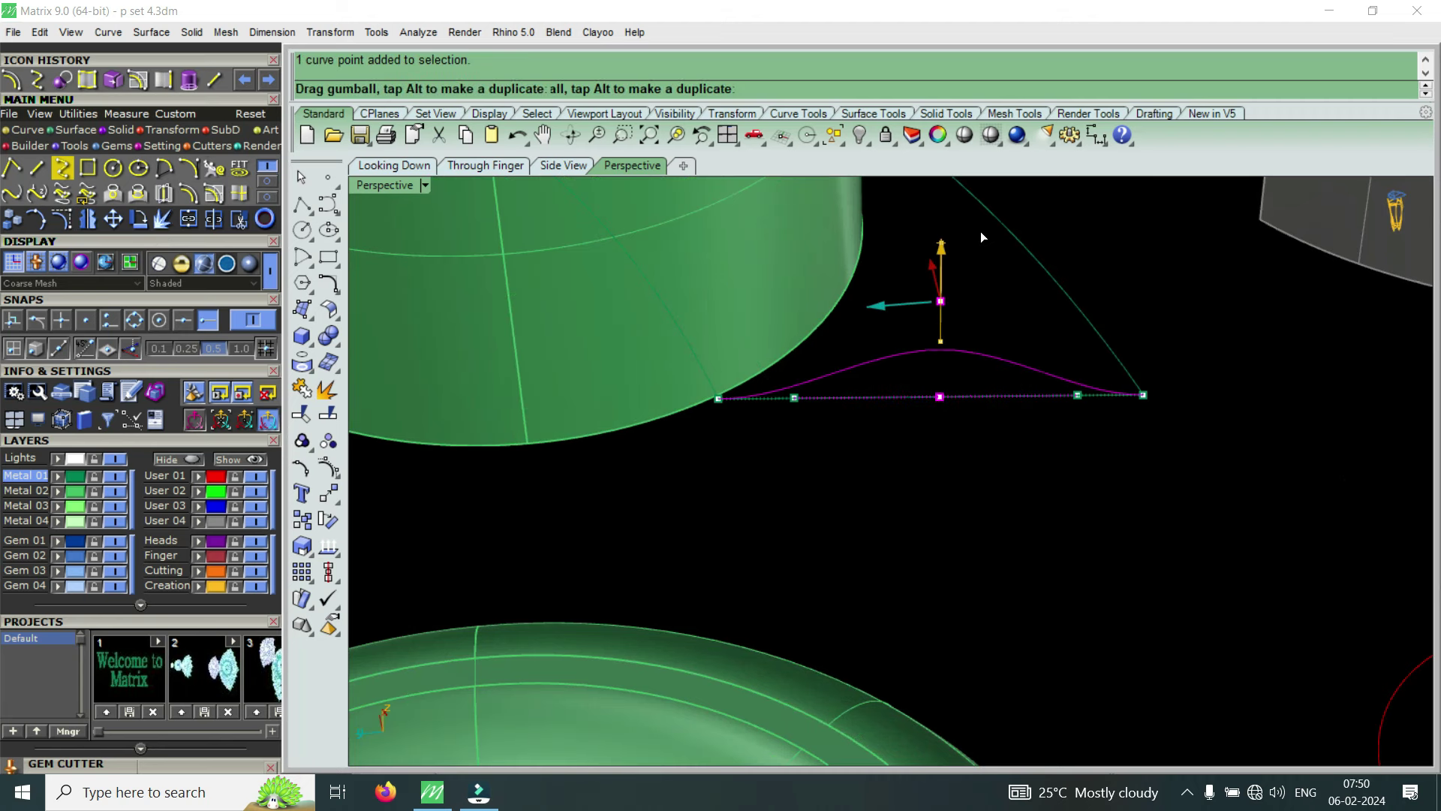
left_click(794, 398)
left_click_drag(1094, 388, 1092, 385)
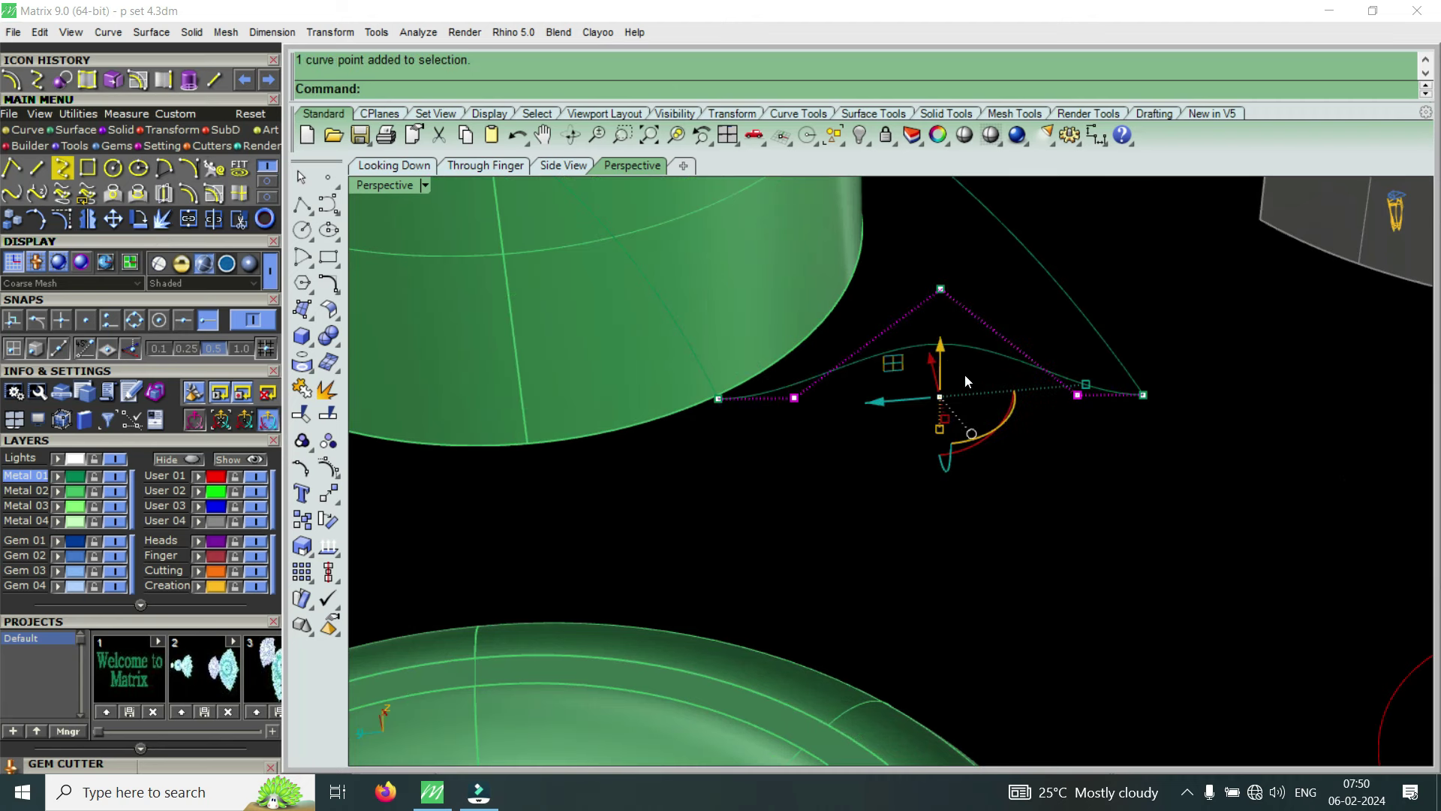
left_click_drag(952, 344, 979, 278)
right_click_drag(980, 278, 938, 358)
scroll(938, 359, "up", 3)
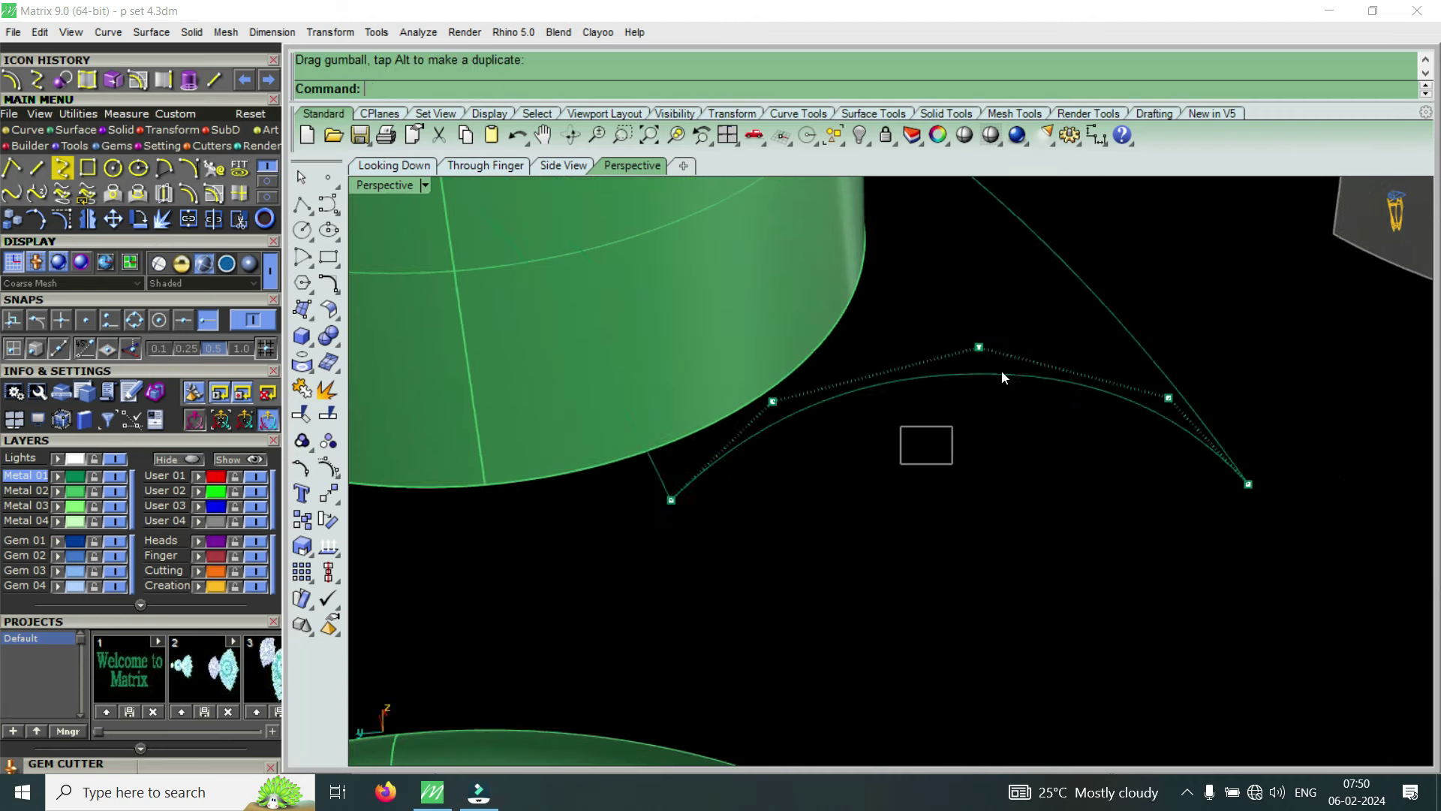
Raise the top control point and the two side points to refine the arch
left_click(975, 312)
left_click_drag(1007, 269, 1007, 269)
left_click_drag(743, 476, 911, 380)
left_click_drag(1078, 460, 1201, 379, "shift")
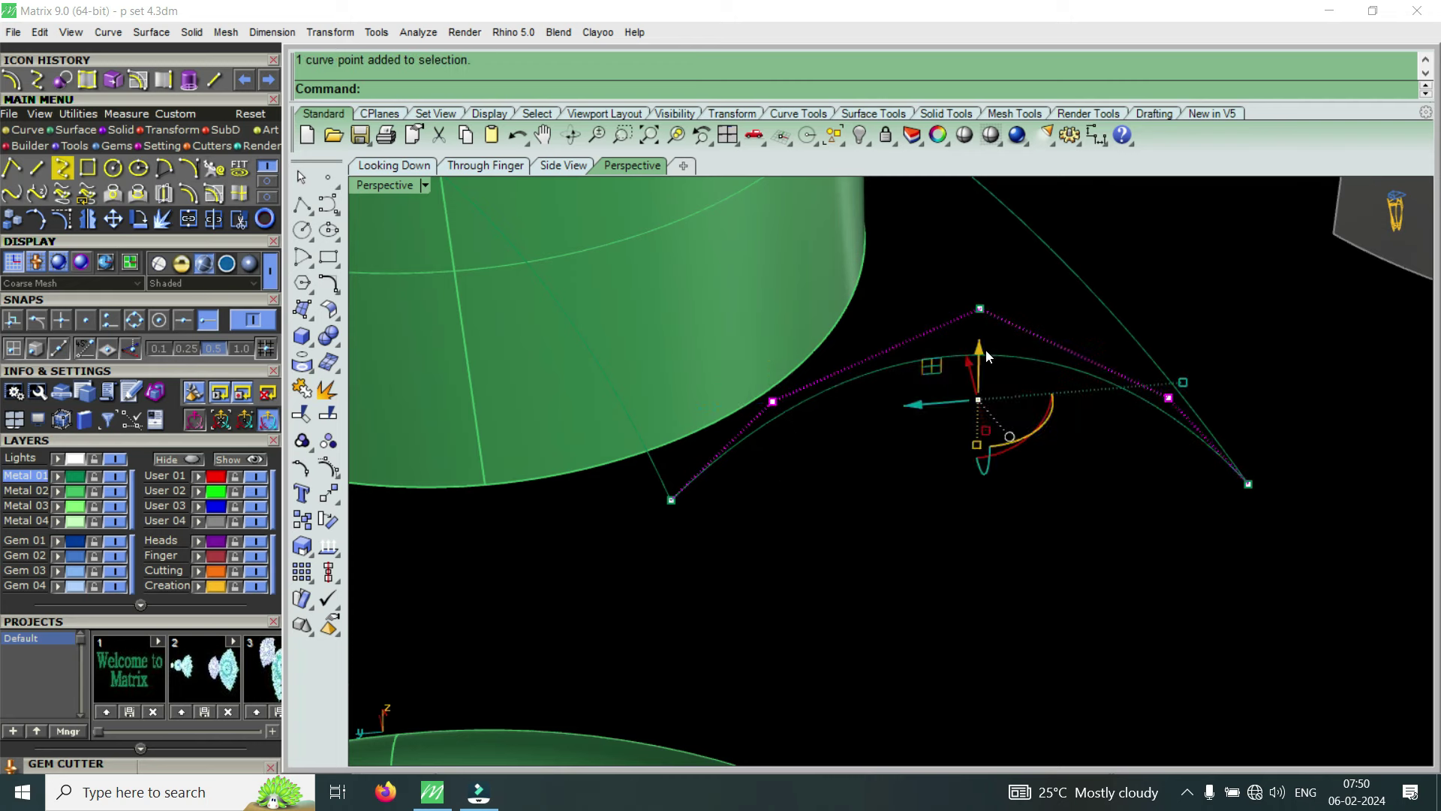
left_click_drag(984, 349, 1029, 325)
mouse_move(914, 466)
left_mouse_down()
mouse_move(1042, 277)
mouse_move(1015, 339)
left_mouse_up()
scroll(1015, 339, "down", 3)
scroll(1015, 404, "up", 2)
scroll(1014, 404, "up", 2)
scroll(899, 412, "down", 2)
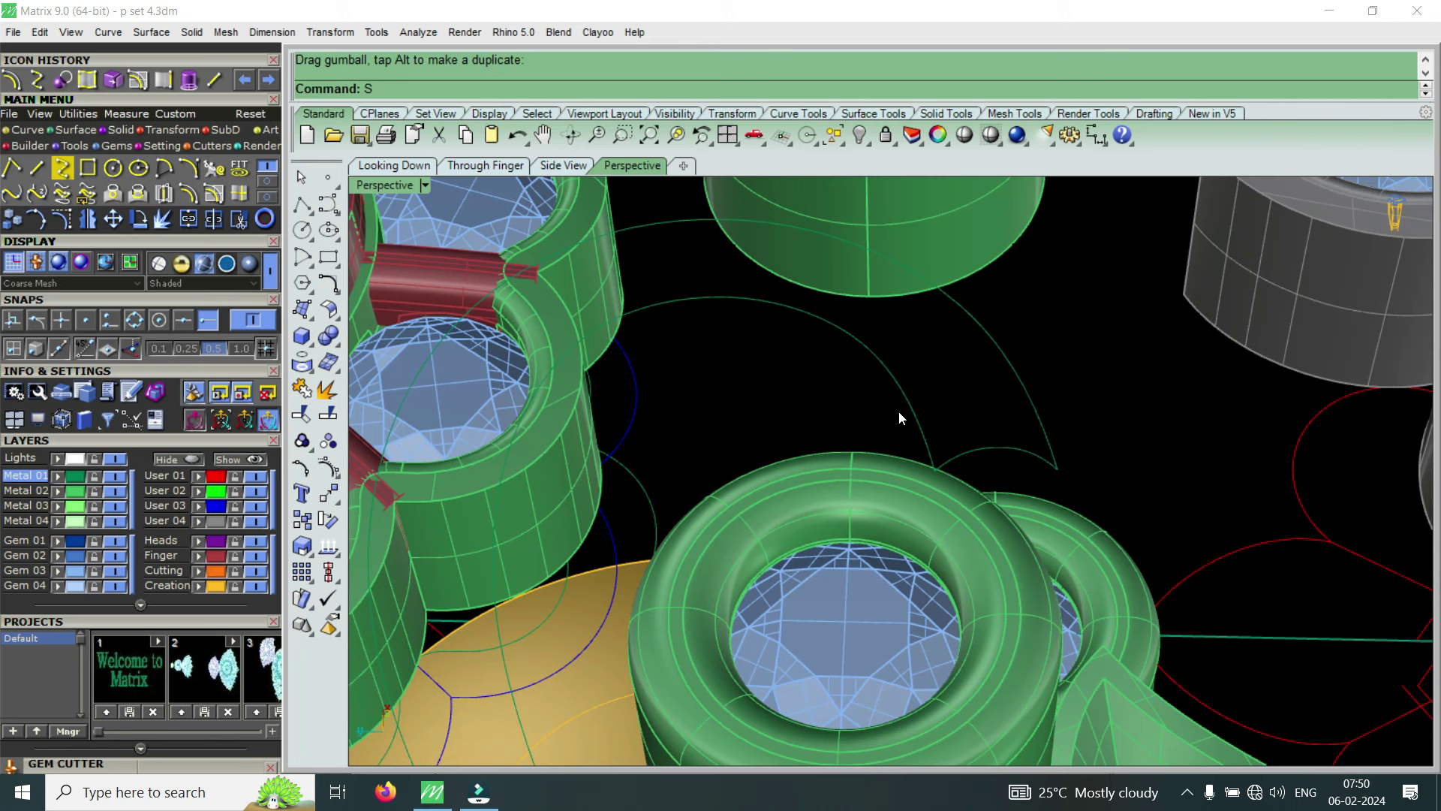
Start a two-rail sweep with the rail curves and small arc, then undo it
key("Down")
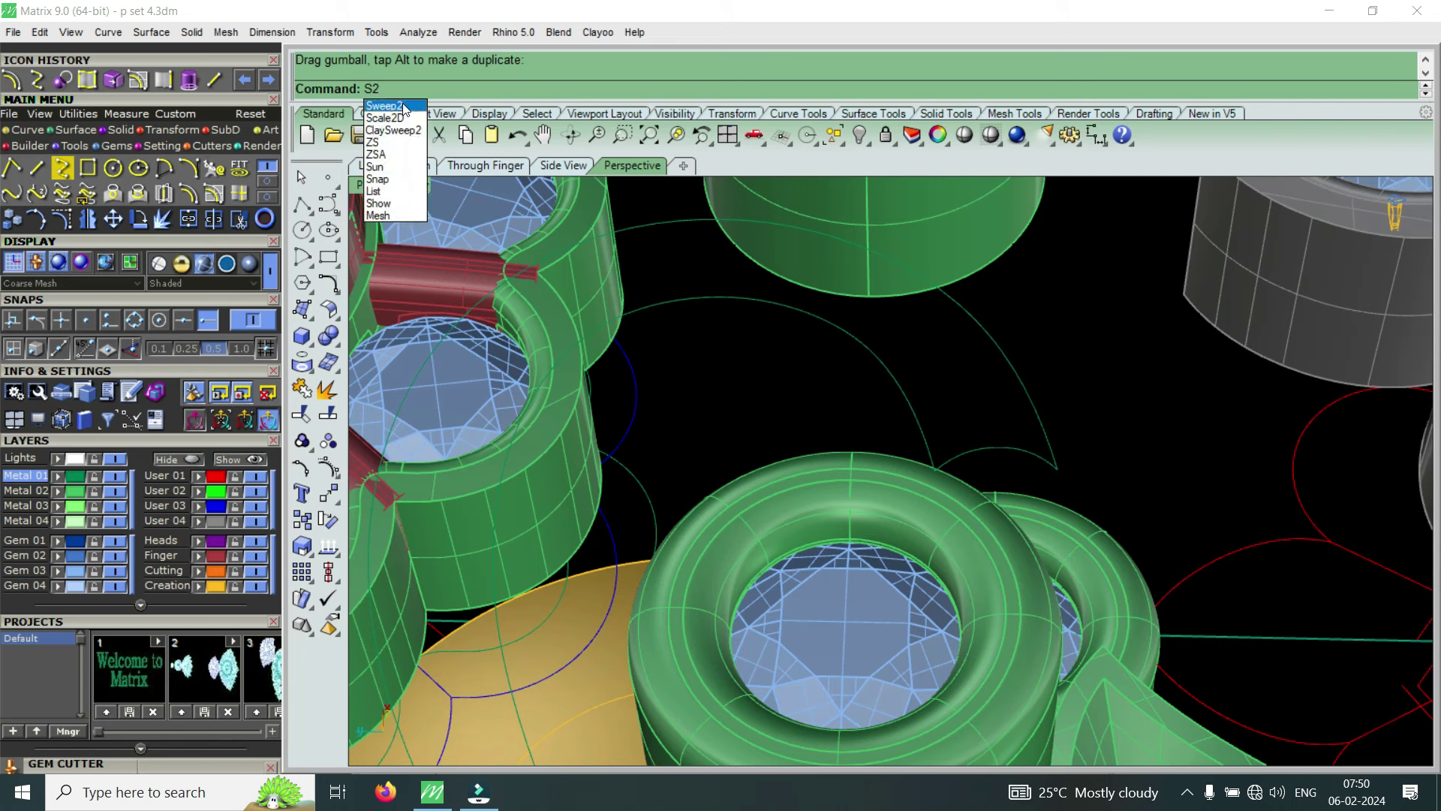
key("Return")
left_click(890, 369)
left_click(1022, 406)
left_click(1001, 447)
key("Return")
key("Return")
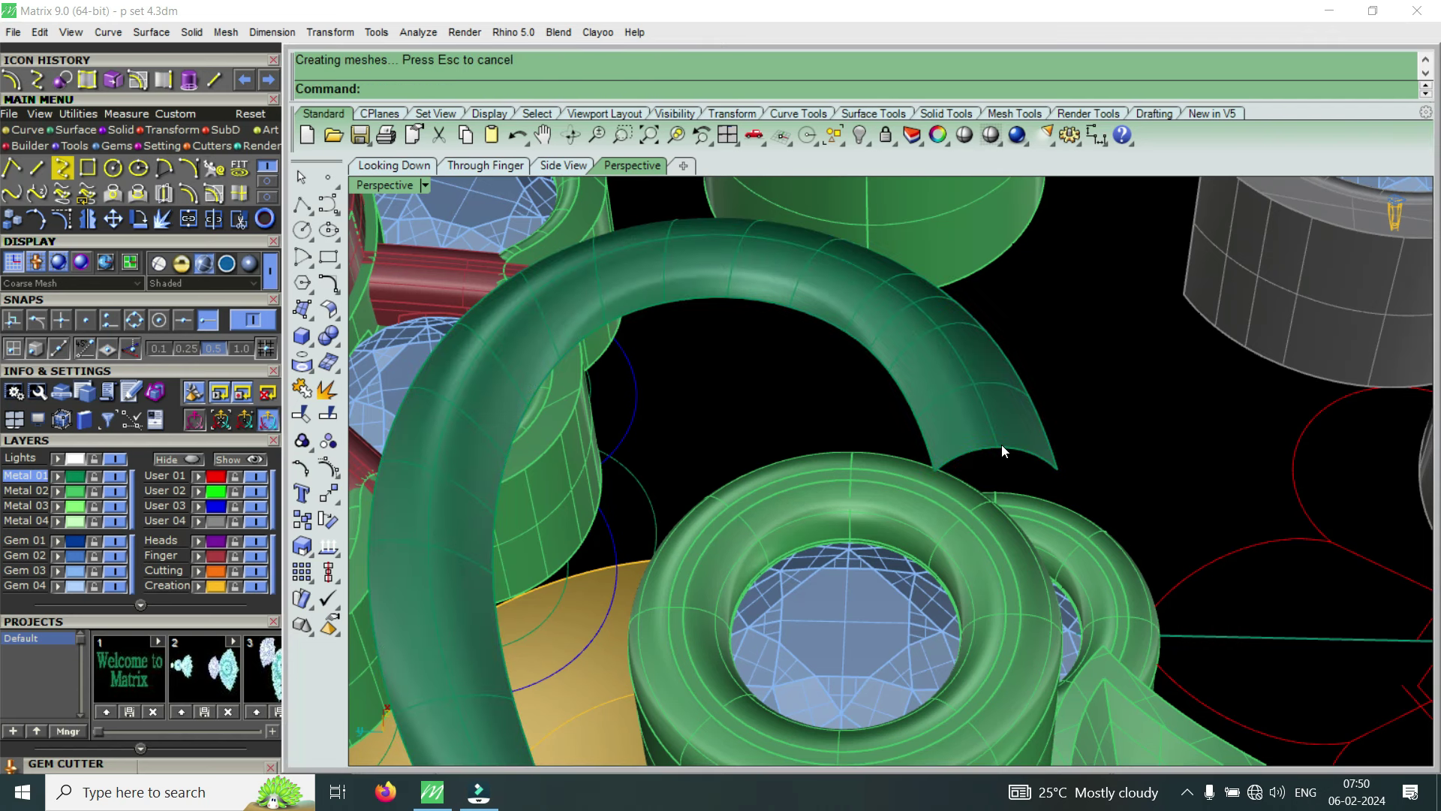
key("ctrl+z")
key("Return")
Restart Sweep 2 Rails, picking both rails and the small arc as profile
left_click(925, 431)
left_click(1038, 421)
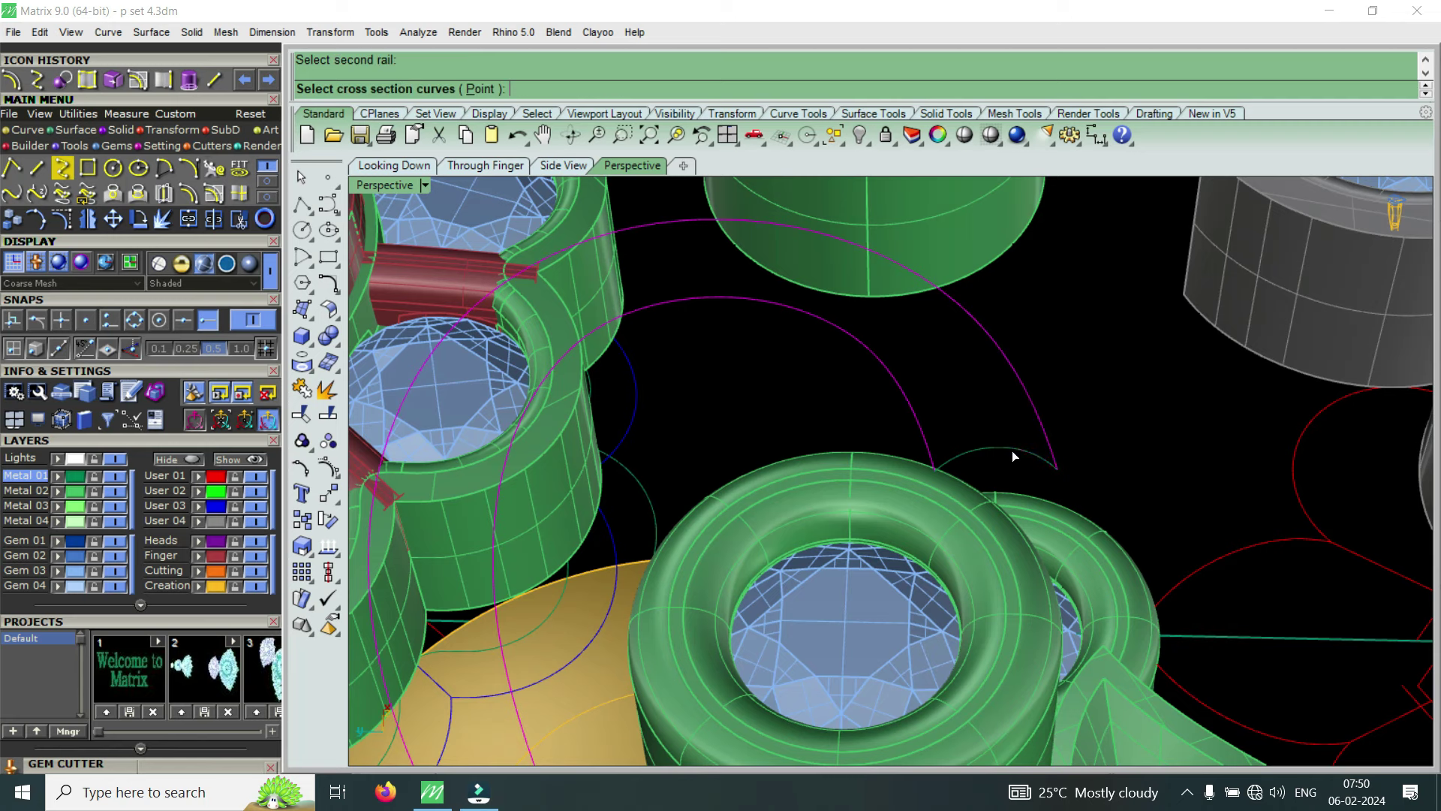
left_click(1012, 451)
key("Return")
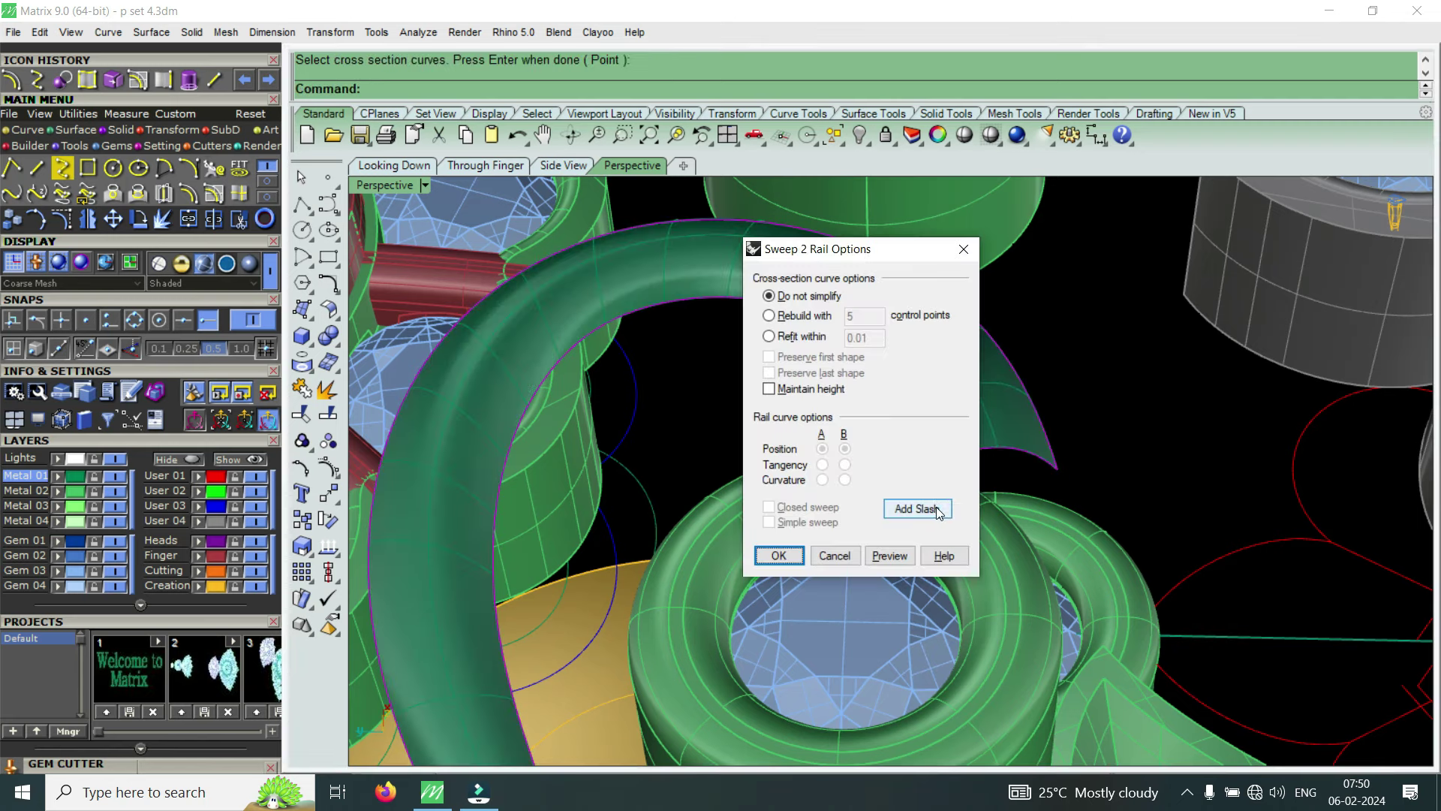
left_click(937, 512)
scroll(1051, 443, "down", 3)
scroll(1045, 460, "up", 1)
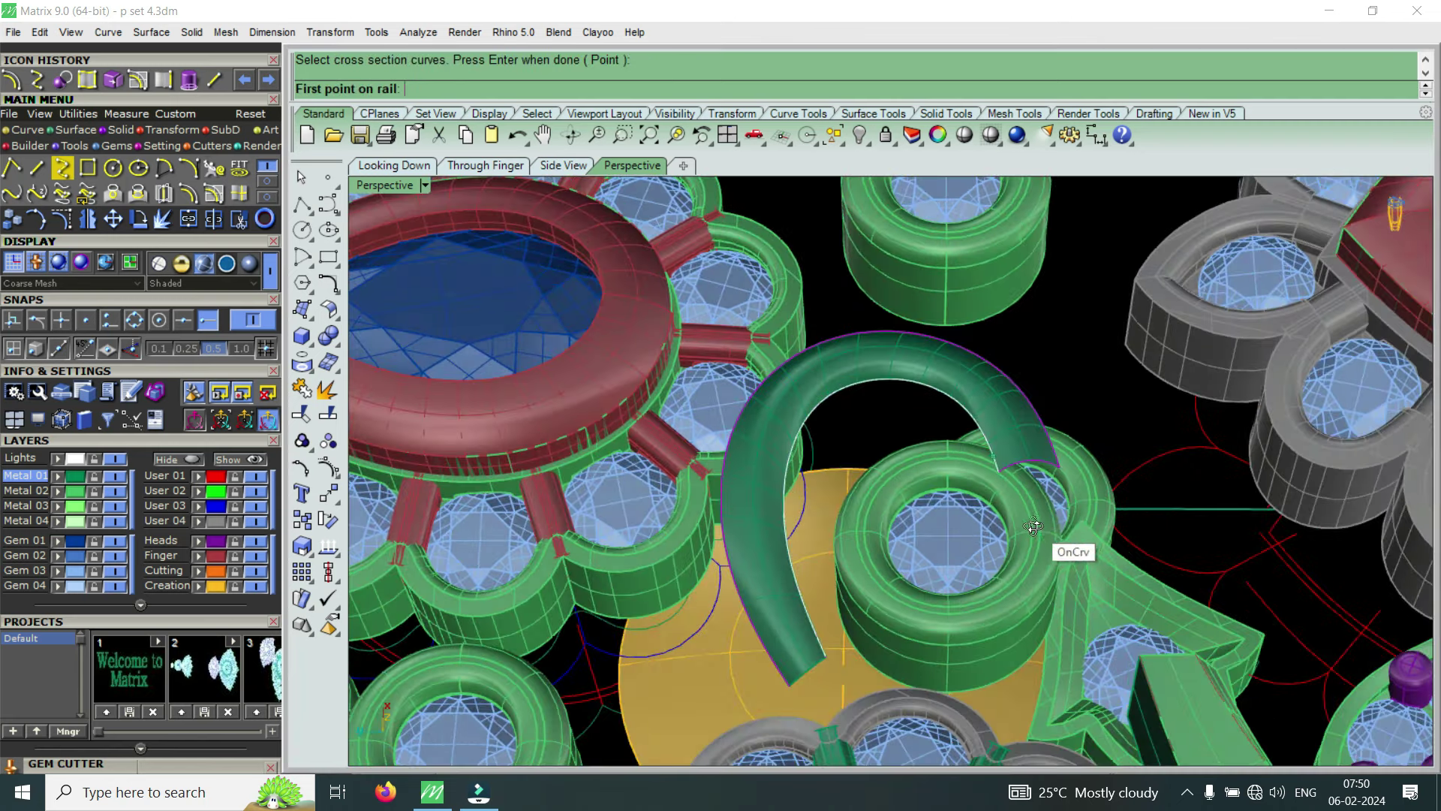
scroll(1033, 528, "up", 2)
scroll(1007, 499, "up", 2)
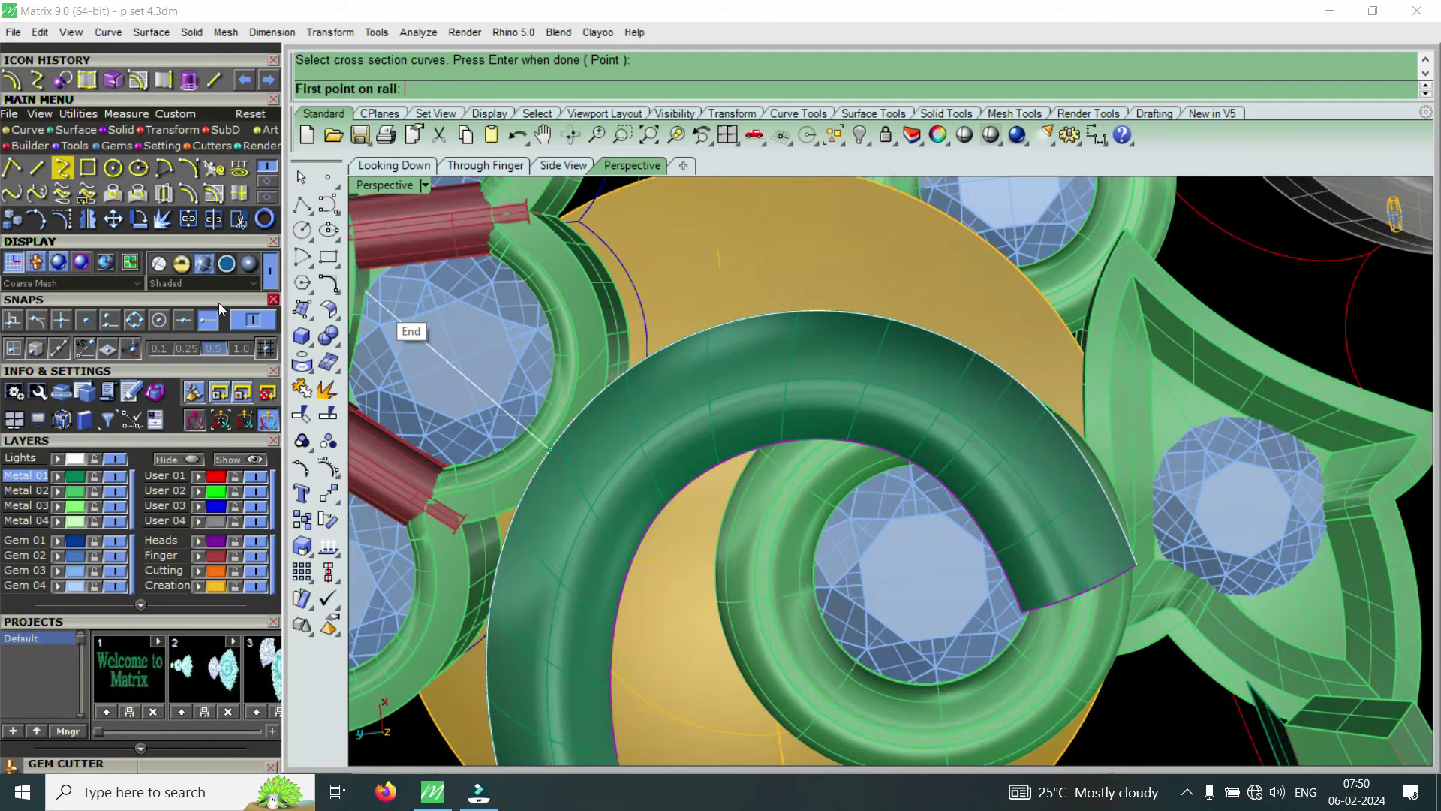
Add four cross-section slash lines between the rails and finish adding them
left_click(984, 526)
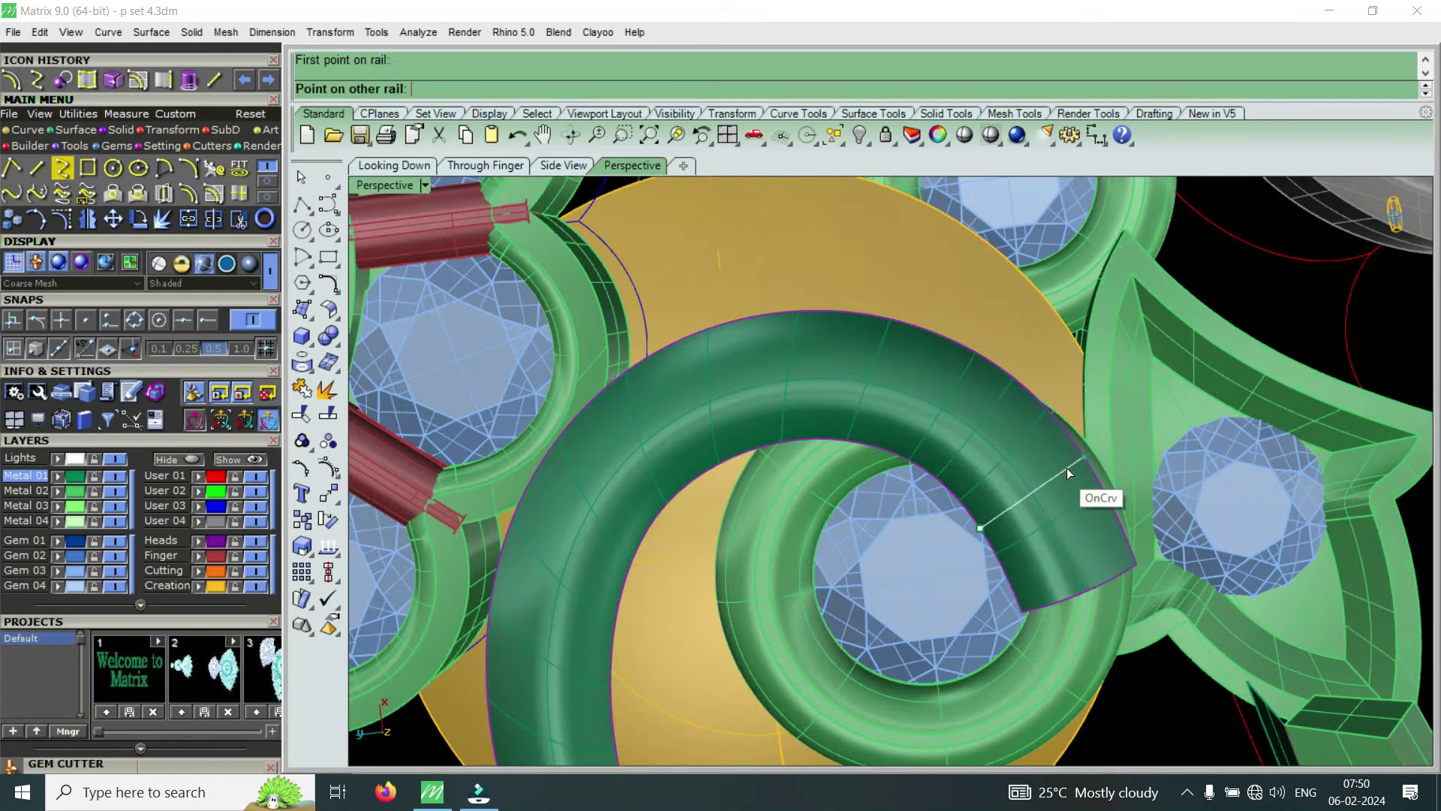
left_click(830, 416)
right_click_drag(818, 417, 688, 440)
left_click(739, 476)
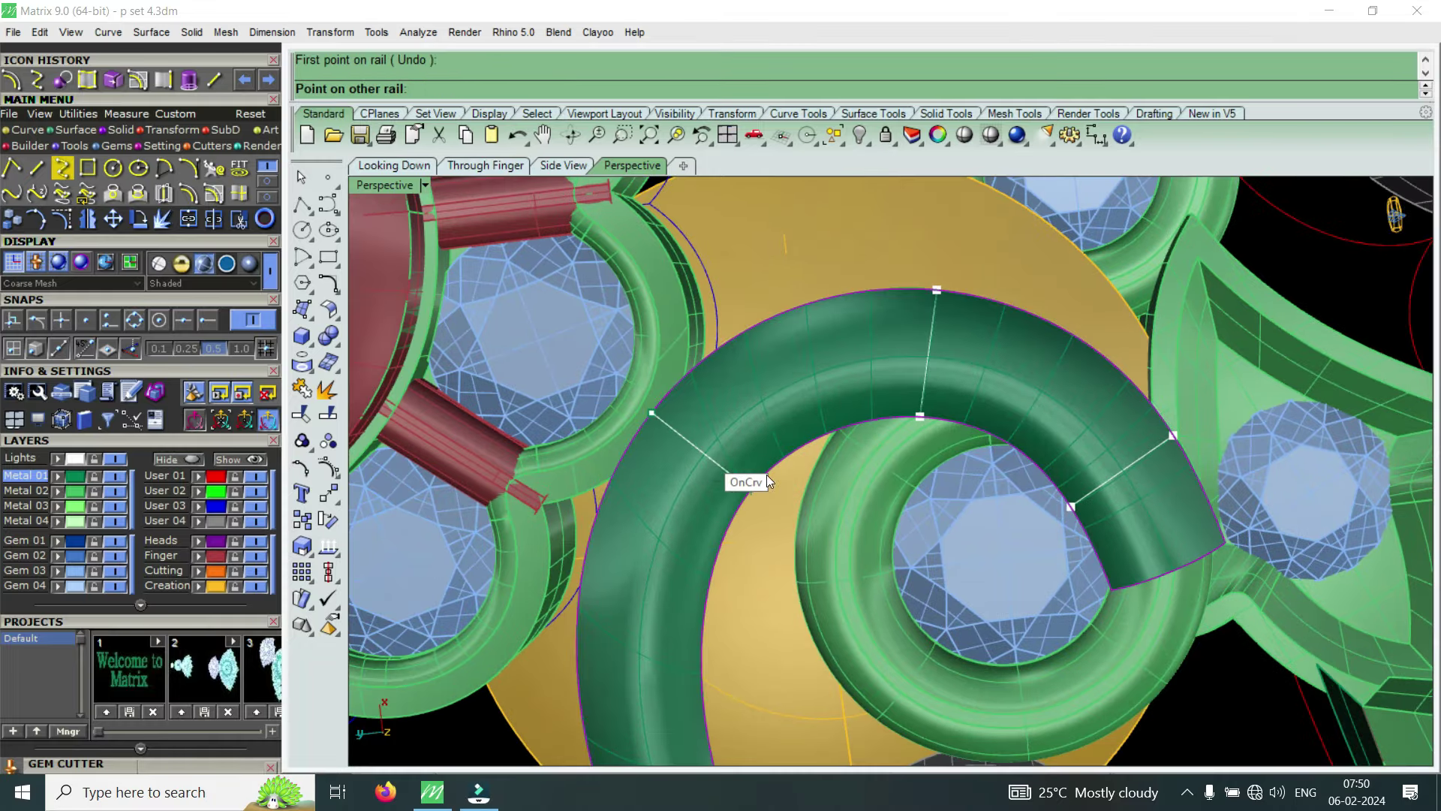
scroll(767, 475, "down", 5)
scroll(868, 408, "up", 3)
left_click(902, 407)
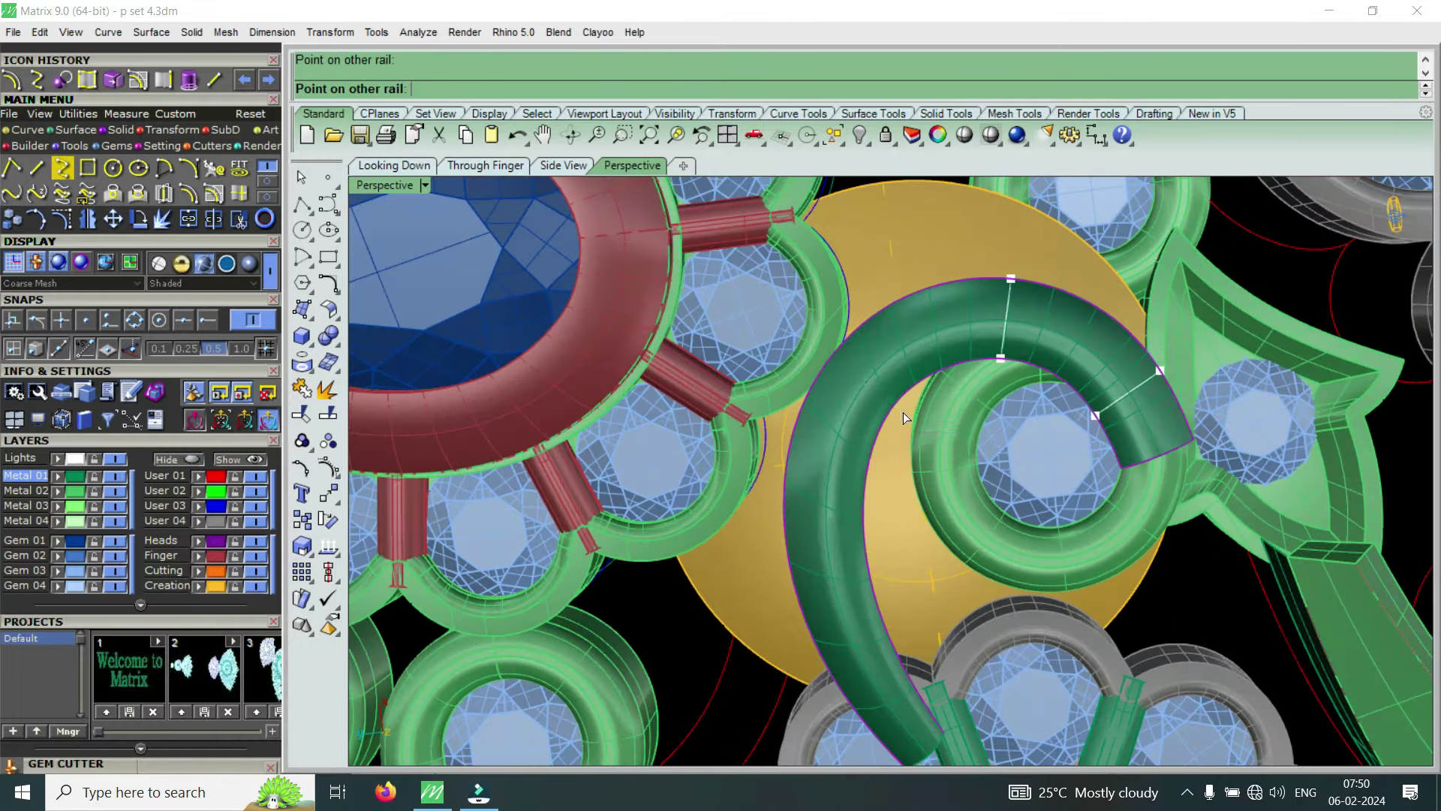
scroll(858, 447, "down", 3)
scroll(862, 458, "up", 3)
left_click(823, 463)
left_click(925, 461)
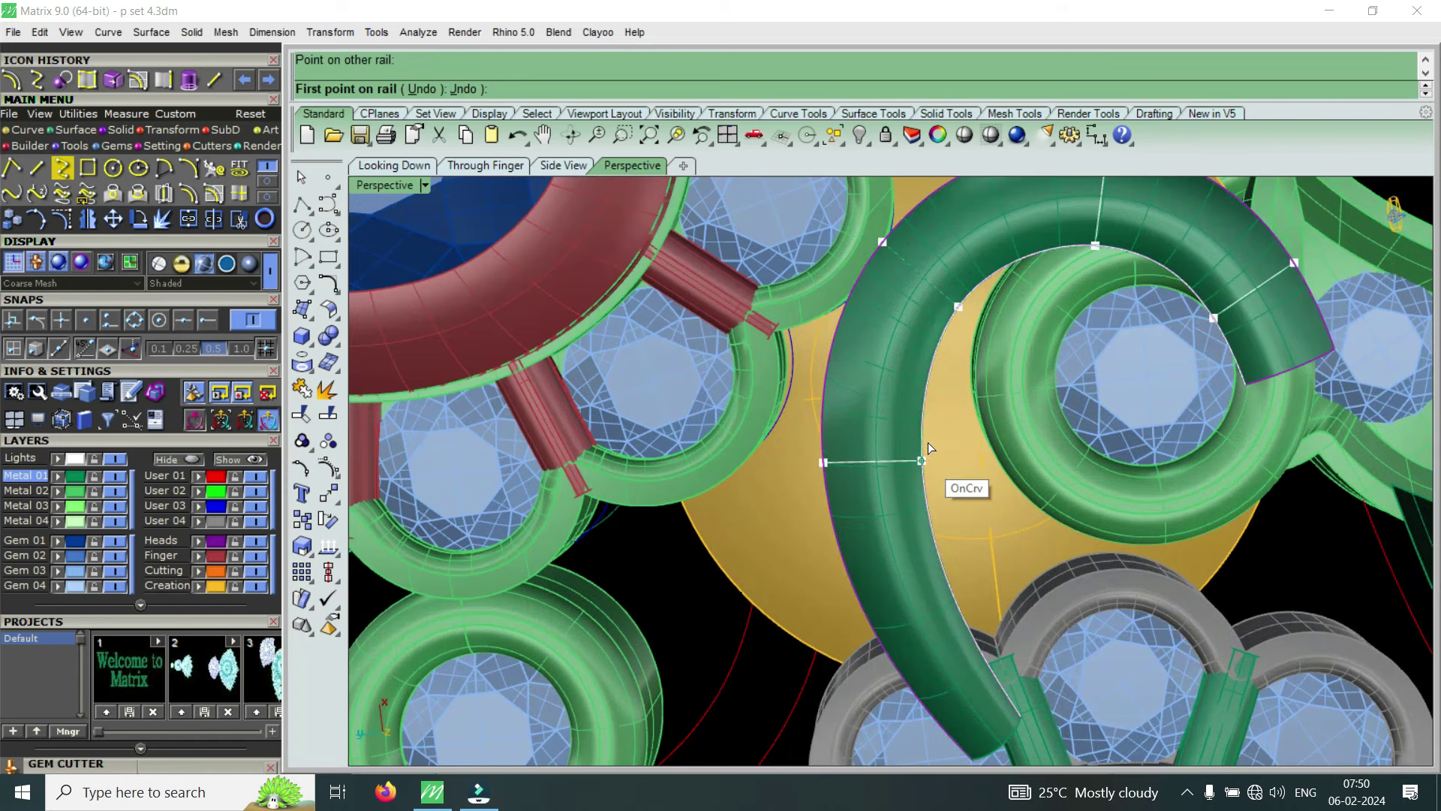
scroll(927, 443, "down", 3)
scroll(904, 543, "up", 3)
left_click(894, 550)
left_click(978, 511)
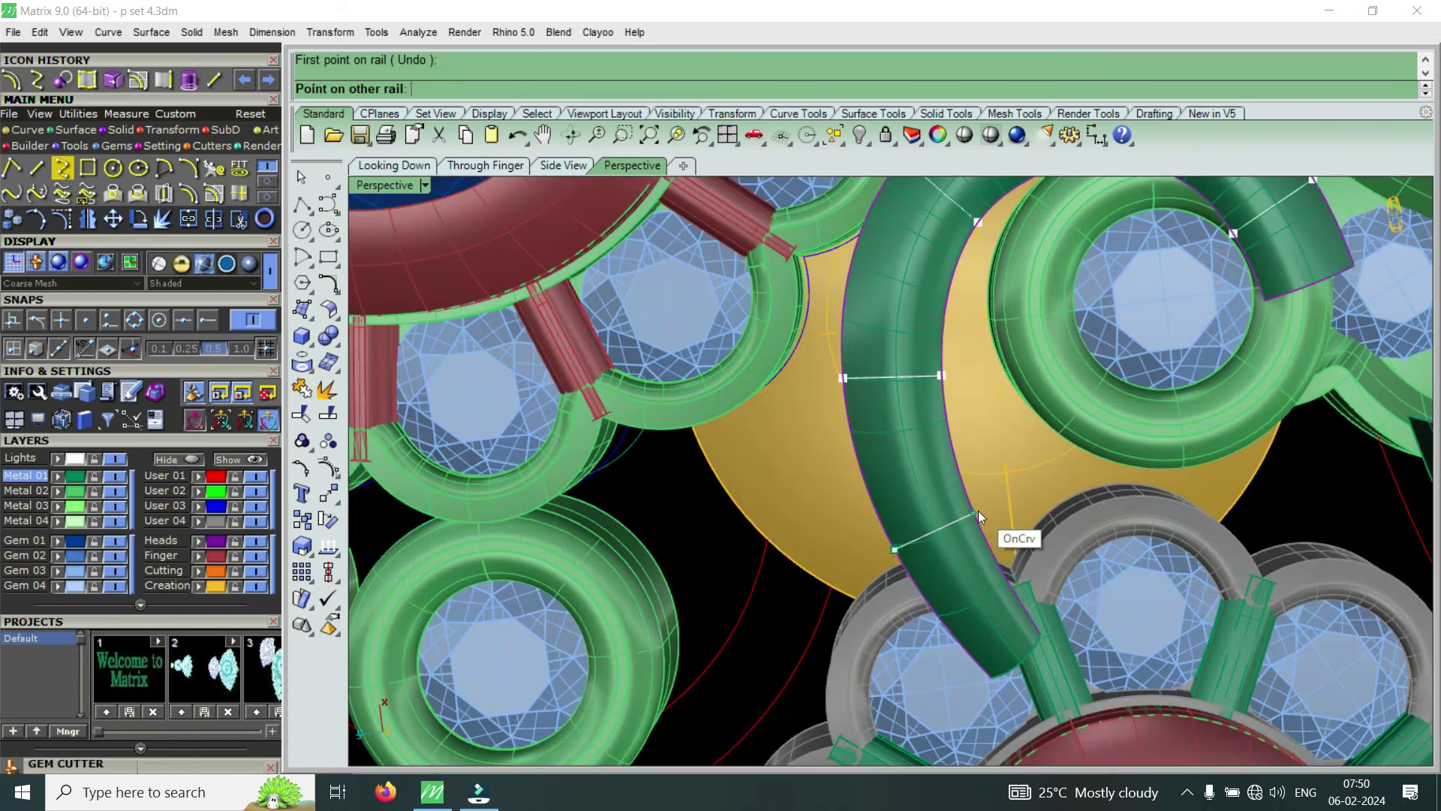
right_click(979, 508)
Accept the Sweep 2 Rail options to build the swirl surface, then select it
left_click(778, 555)
scroll(984, 438, "down", 2)
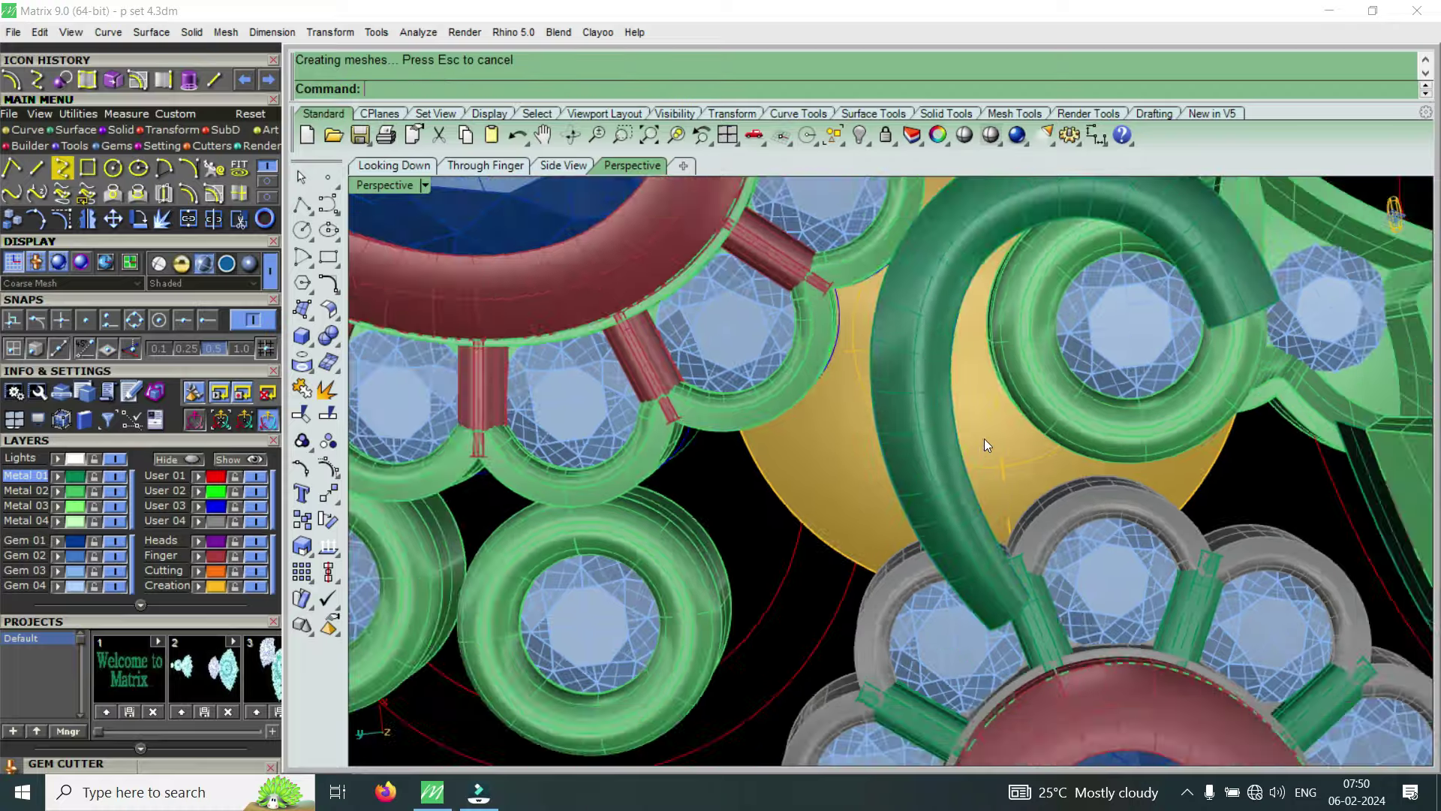
scroll(990, 423, "down", 2)
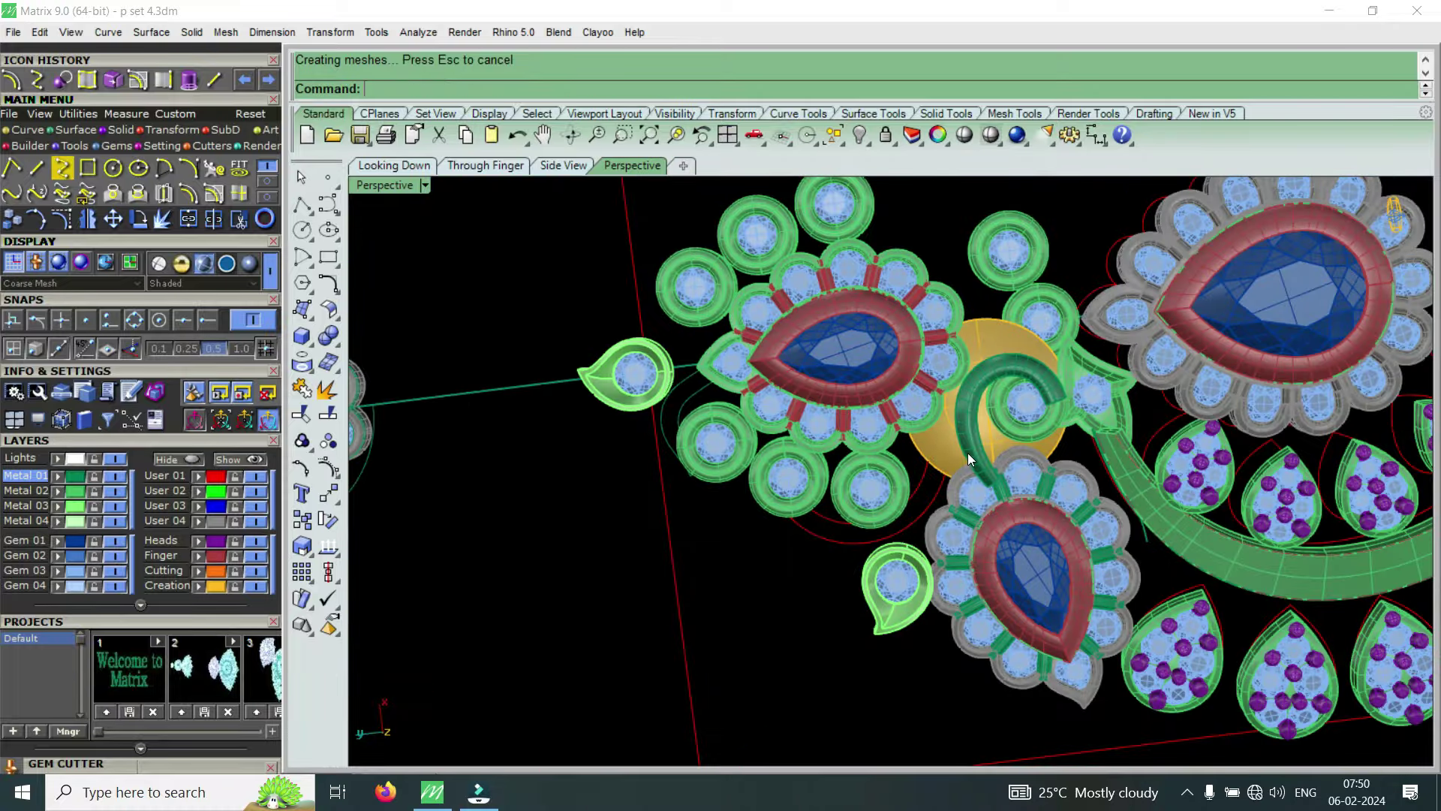
scroll(967, 452, "up", 2)
scroll(993, 394, "up", 3)
left_click(959, 519)
right_click_drag(958, 519, 856, 328)
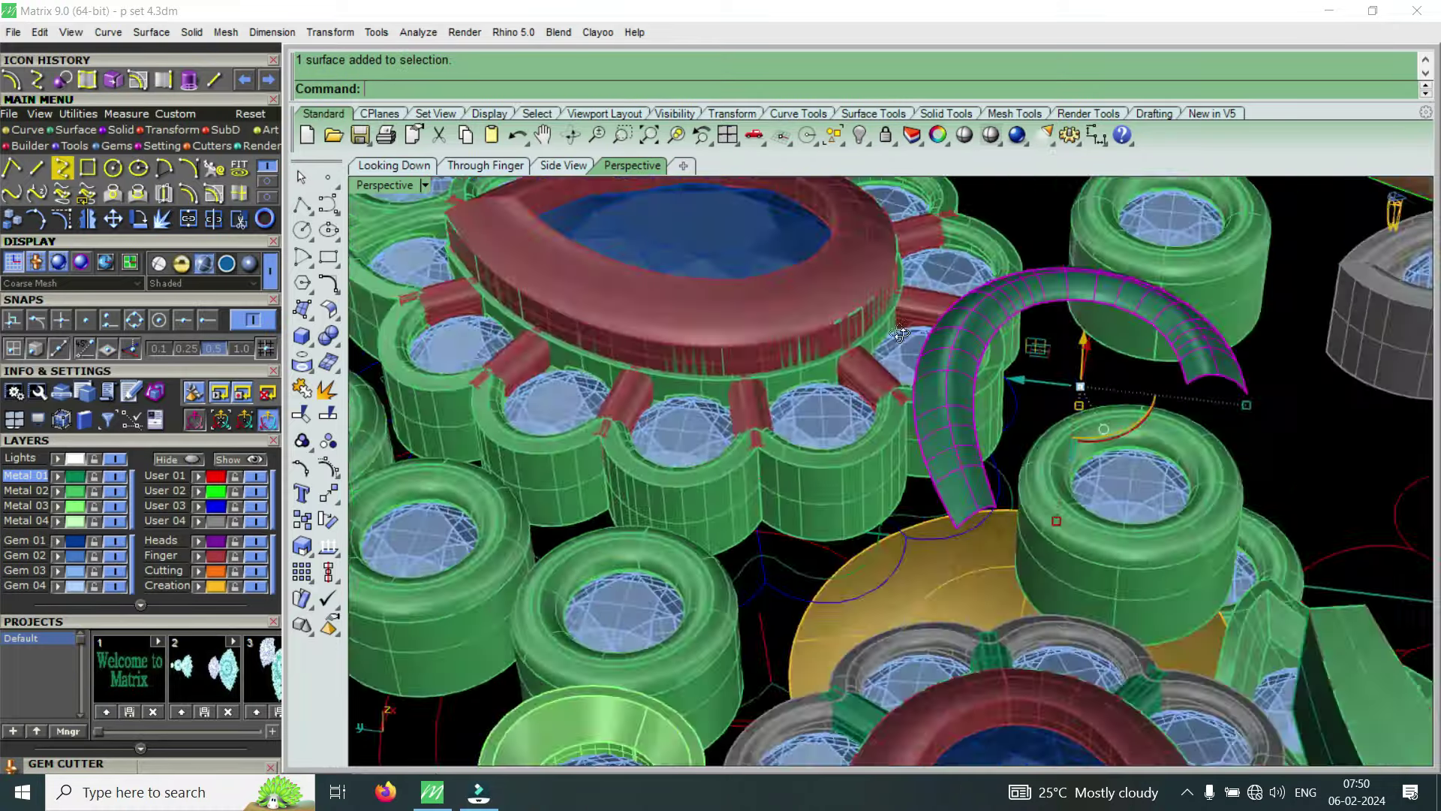
Extrude the swirl surface 1 unit to one side and delete the leftover piece
left_click(193, 85)
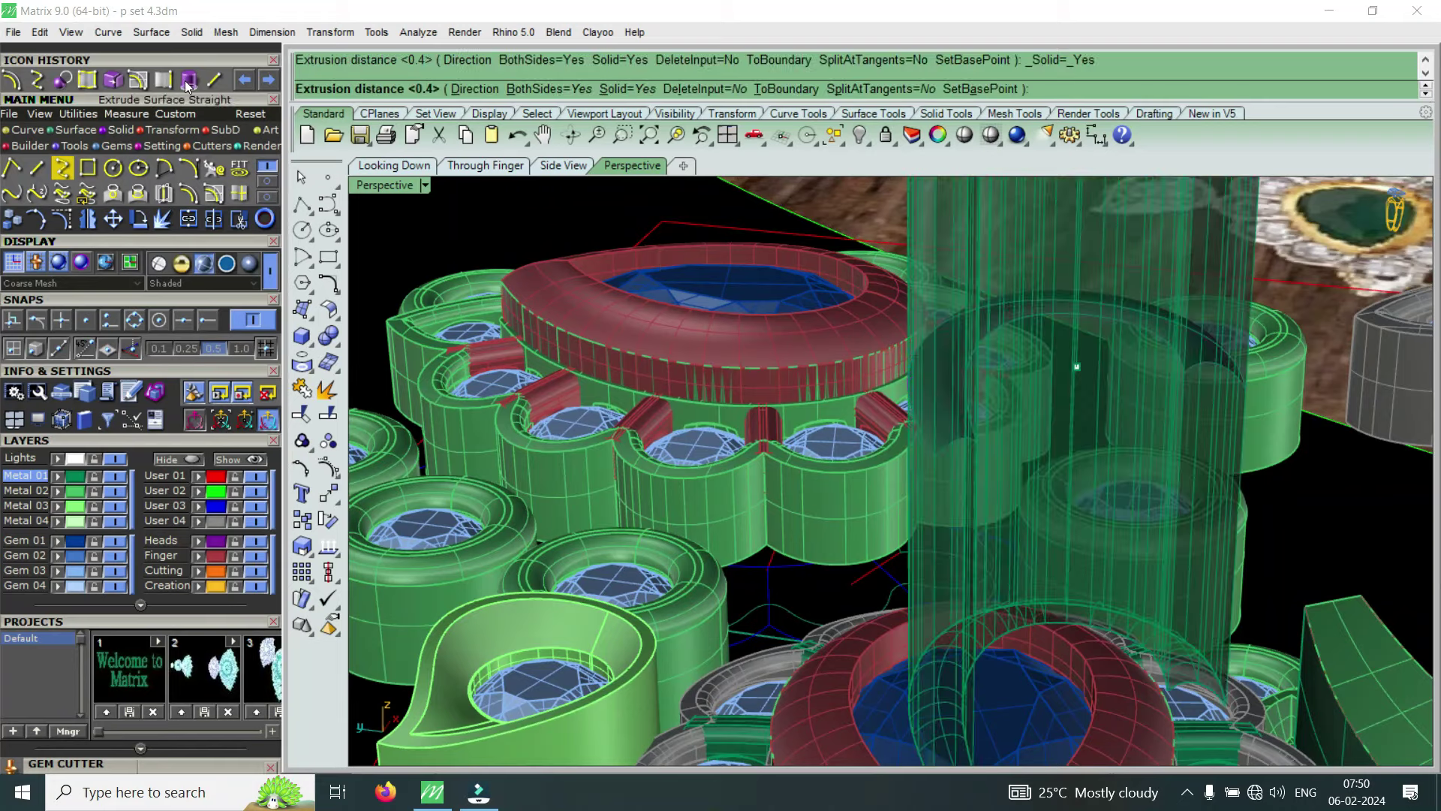
left_click(538, 90)
type("-1.5")
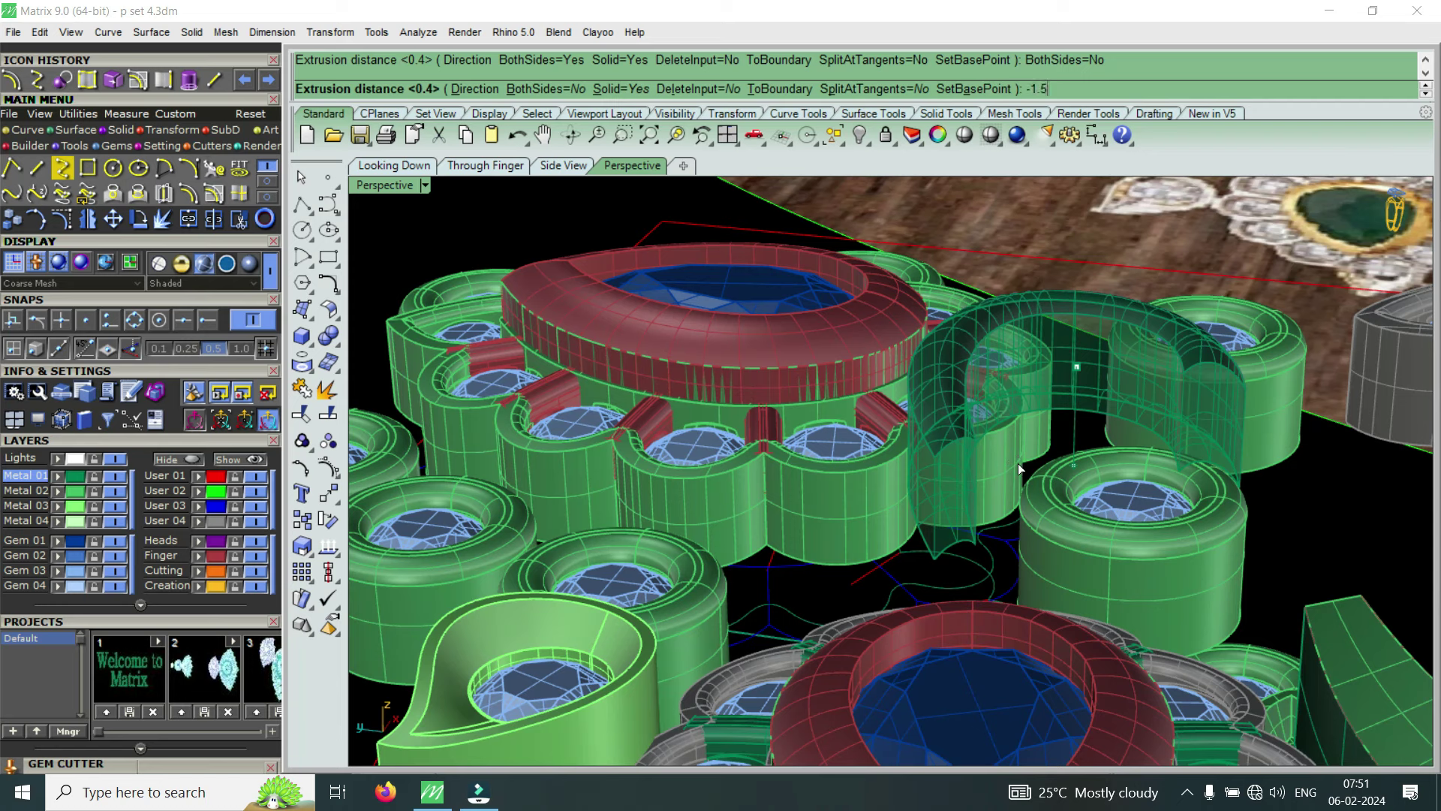
key("Return")
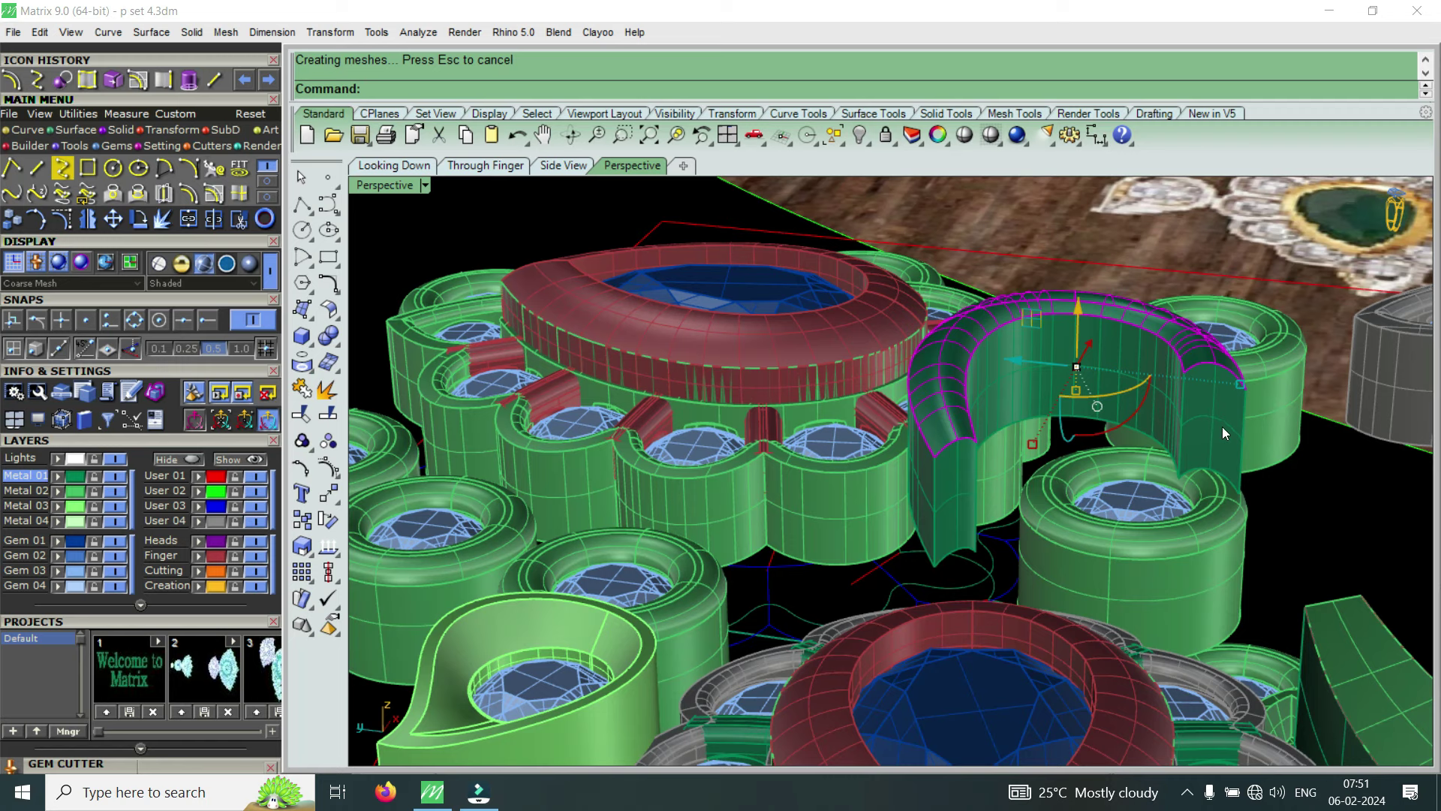
key("Delete")
mouse_move(1197, 370)
right_mouse_down()
mouse_move(1158, 507)
mouse_move(1141, 438)
right_mouse_up()
scroll(1133, 440, "down", 3)
Select the arched end edge at the wall's tip and show the Transform tools
scroll(1164, 440, "up", 3)
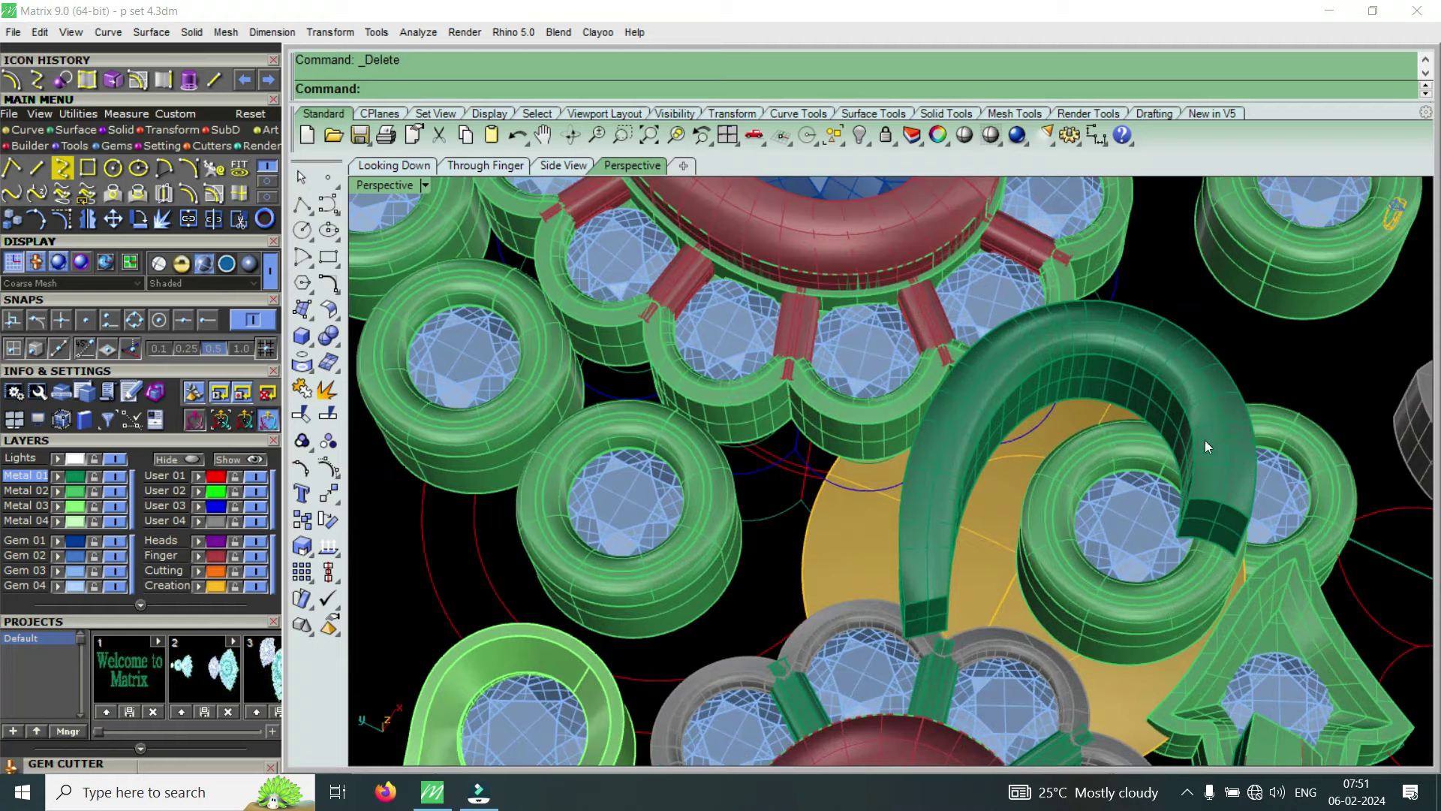
scroll(1221, 456, "down", 3)
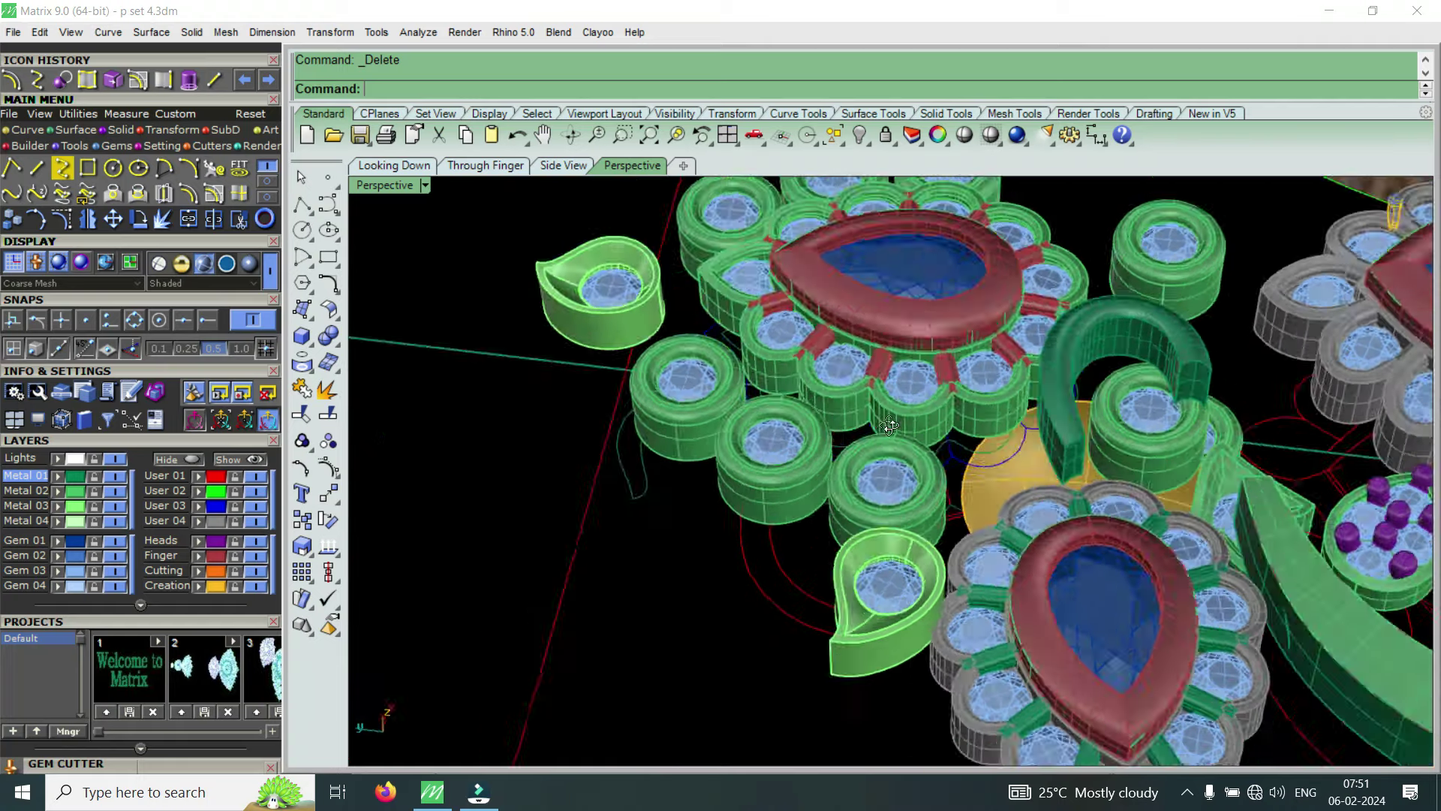
right_click_drag(823, 512, 1171, 255)
scroll(1176, 250, "up", 3)
scroll(1034, 343, "up", 3)
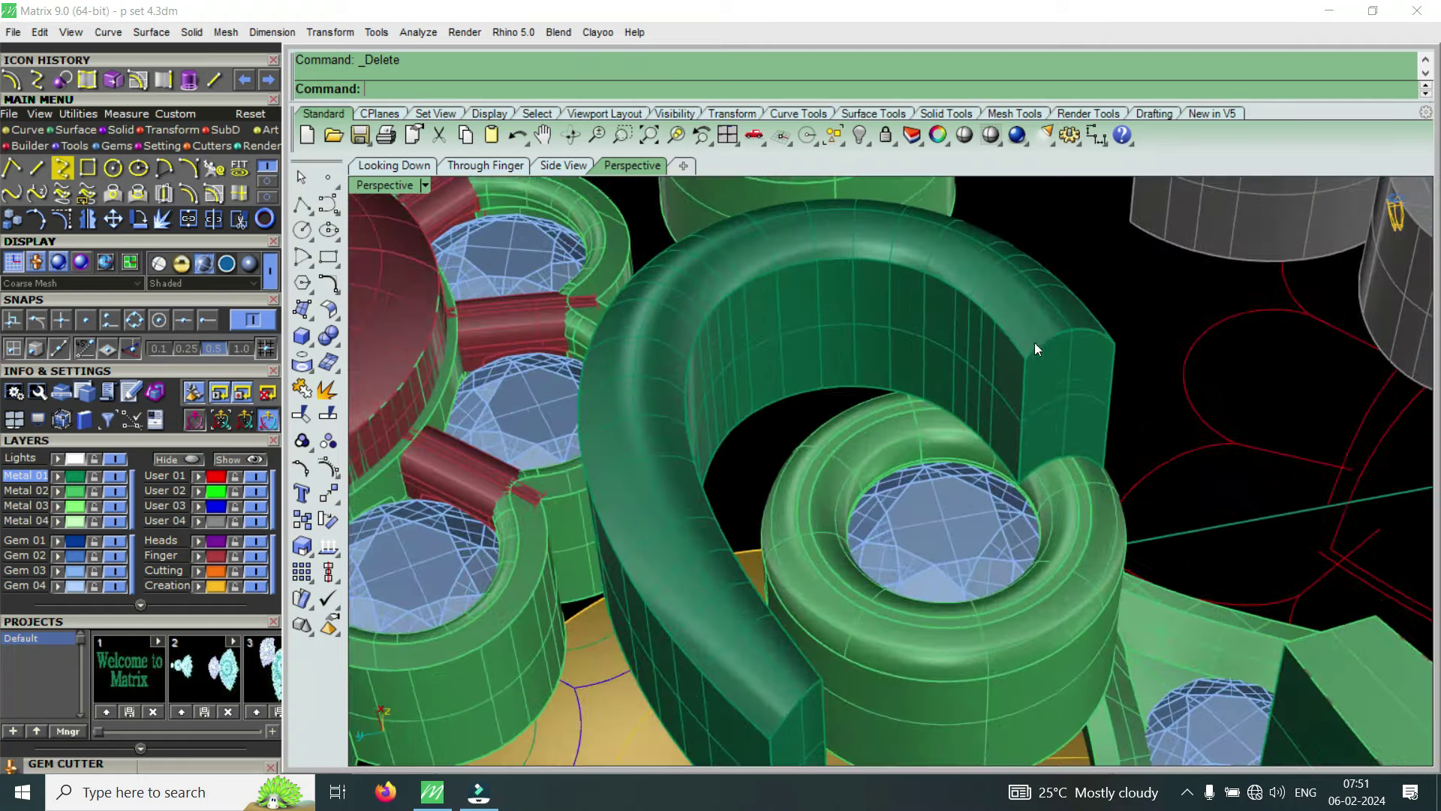
left_click(1061, 349)
left_click(1052, 336, "ctrl+shift")
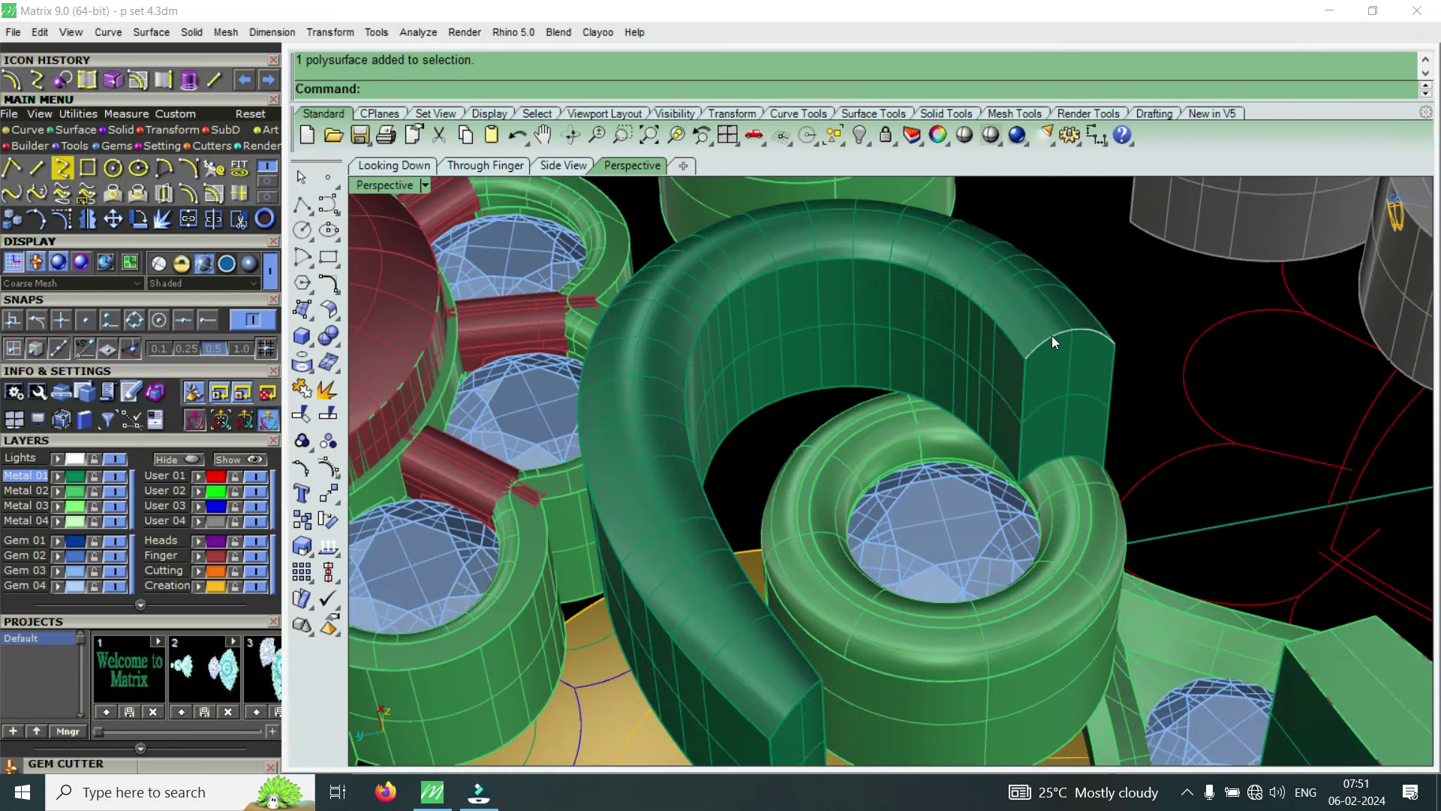
left_click(1114, 388)
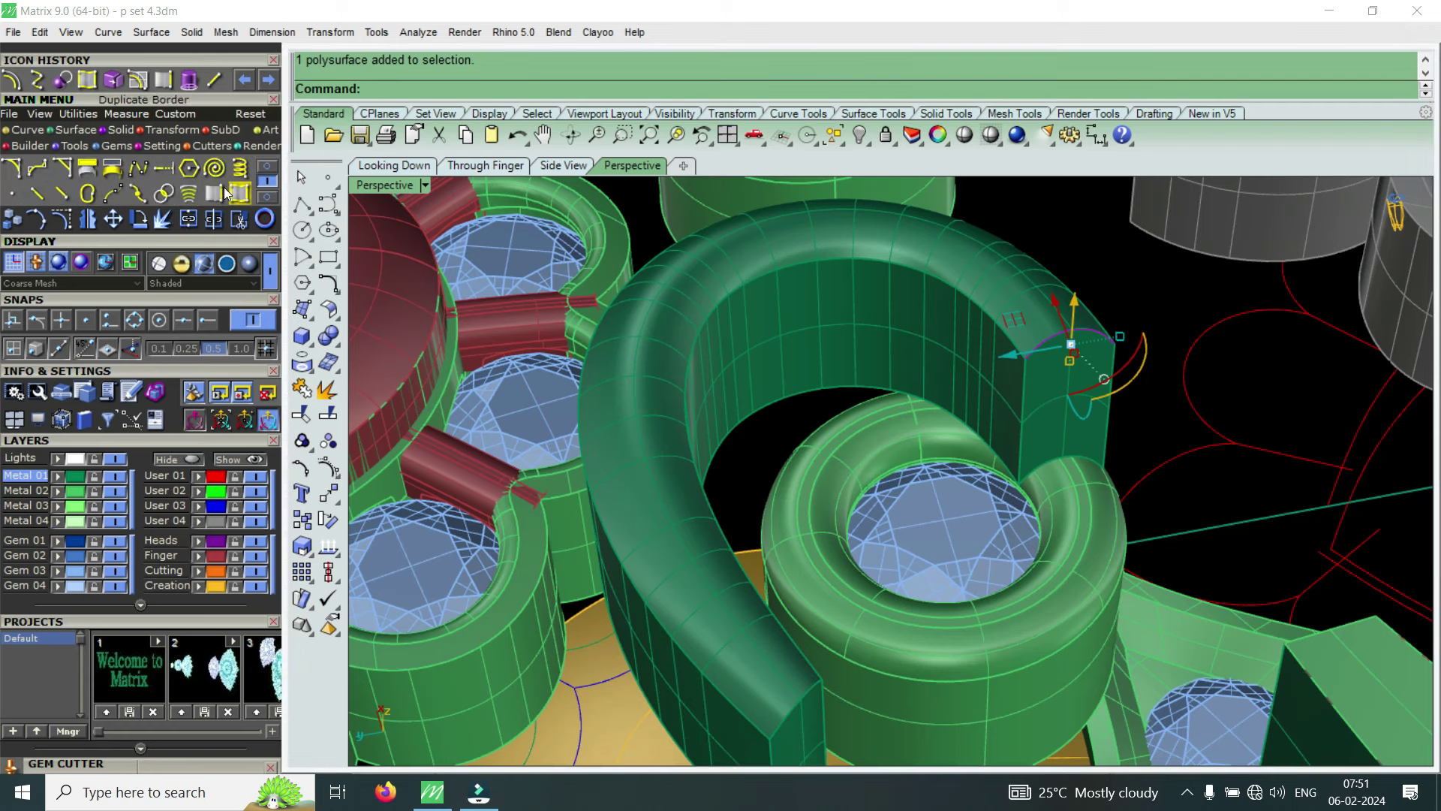
left_click(268, 178)
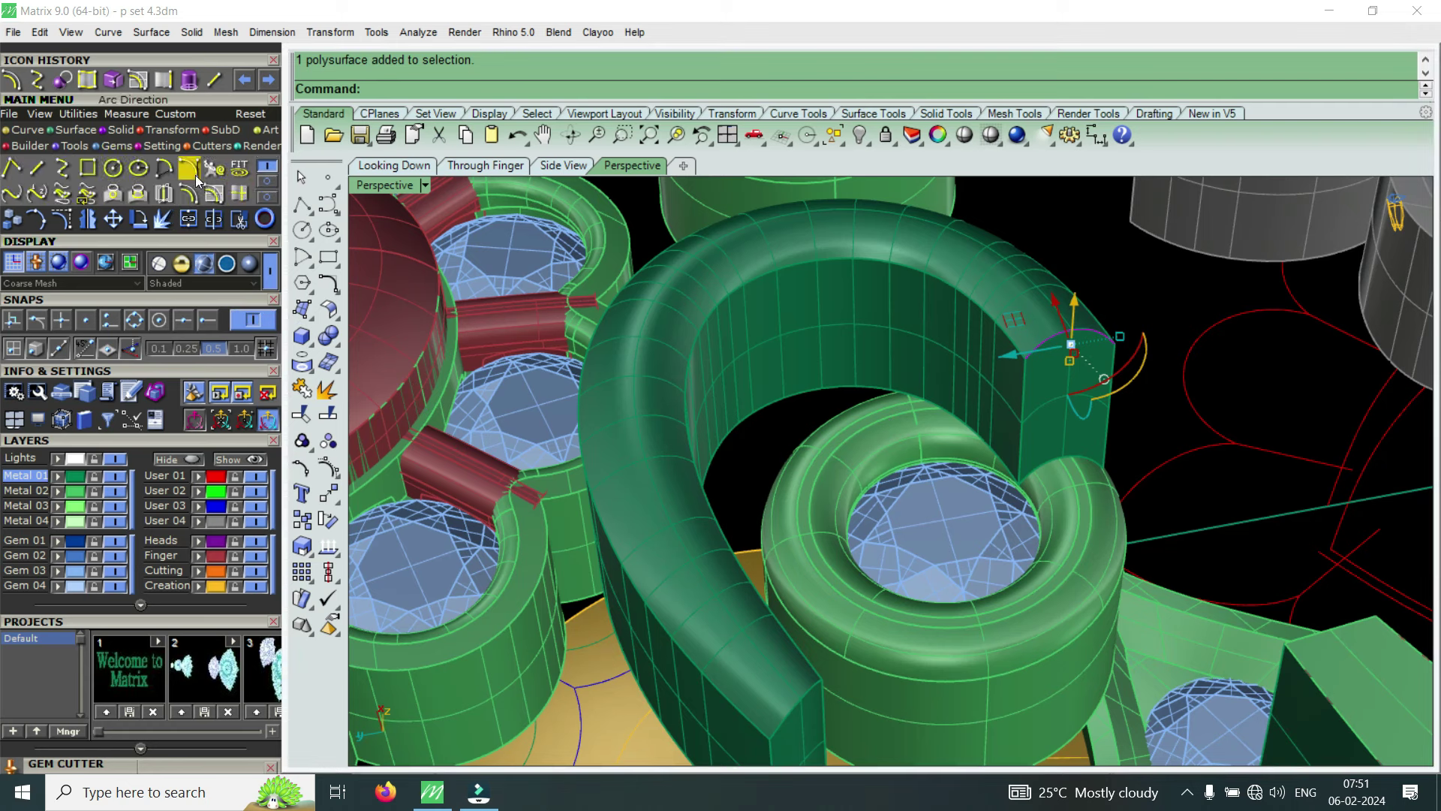
left_click(151, 132)
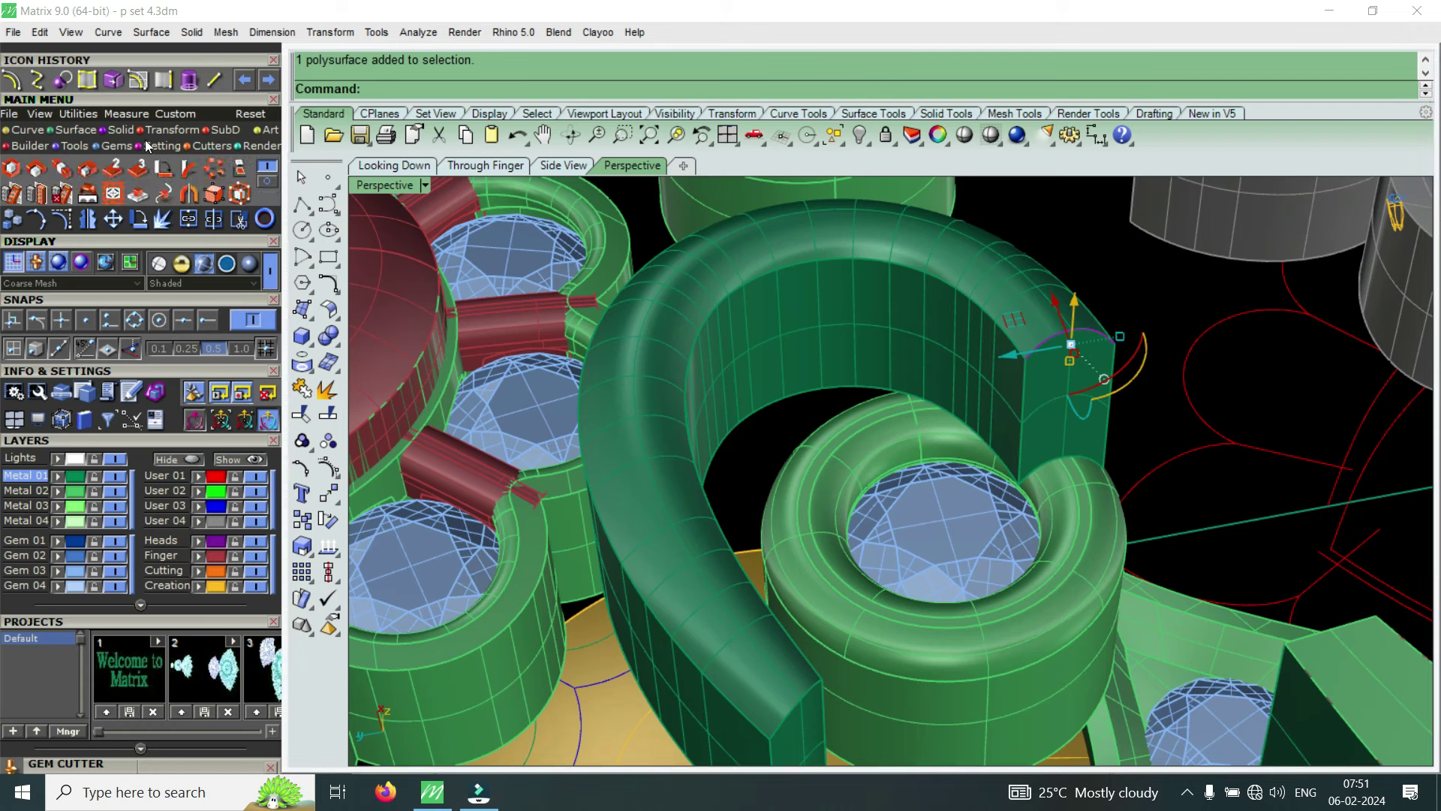
Start an Orient 2 Points copy with End snap, referencing the arched edge's two ends
left_click(119, 168)
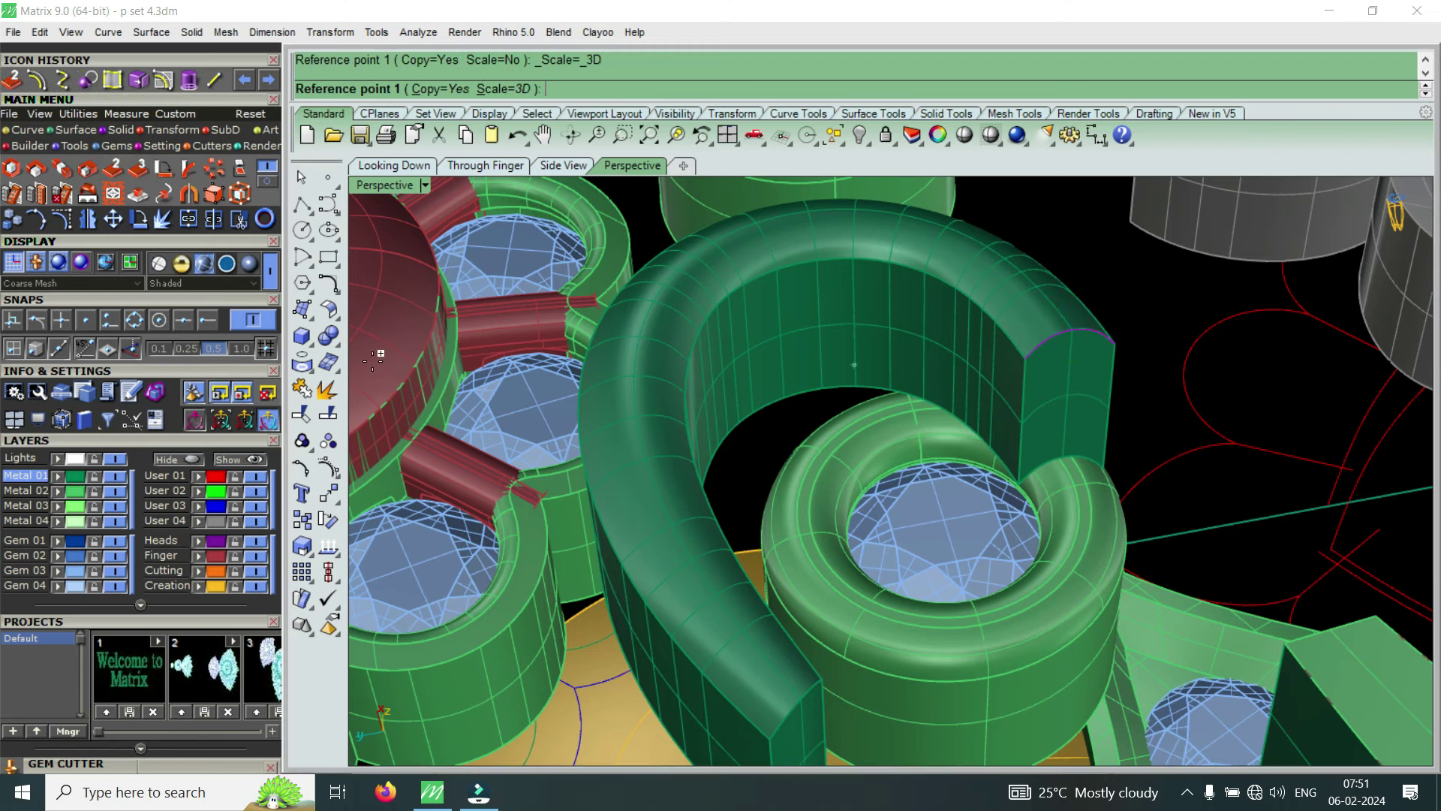
left_click(211, 323)
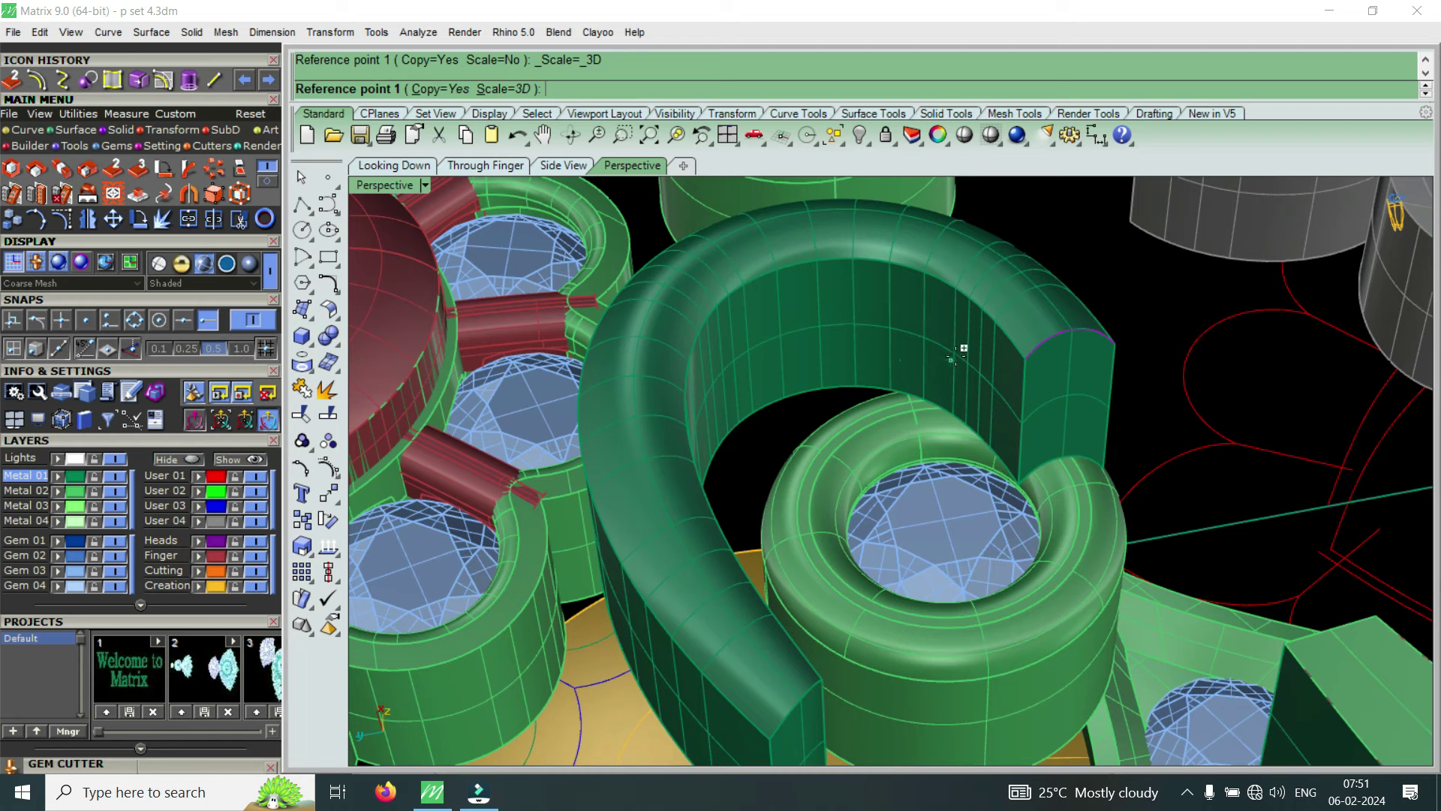
left_click(1020, 359)
left_click(1118, 358)
scroll(1119, 352, "down", 3)
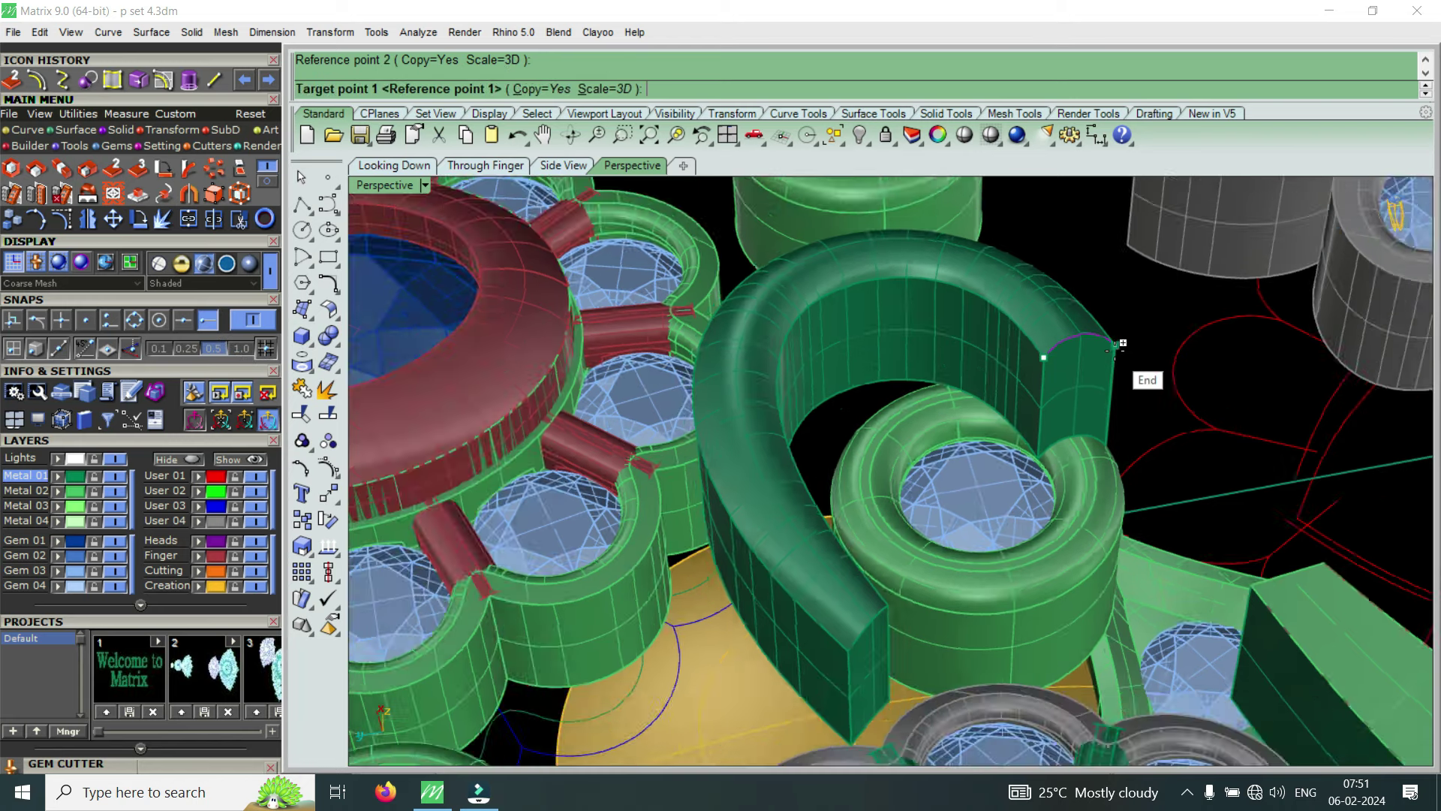
scroll(1121, 345, "down", 3)
scroll(728, 523, "up", 3)
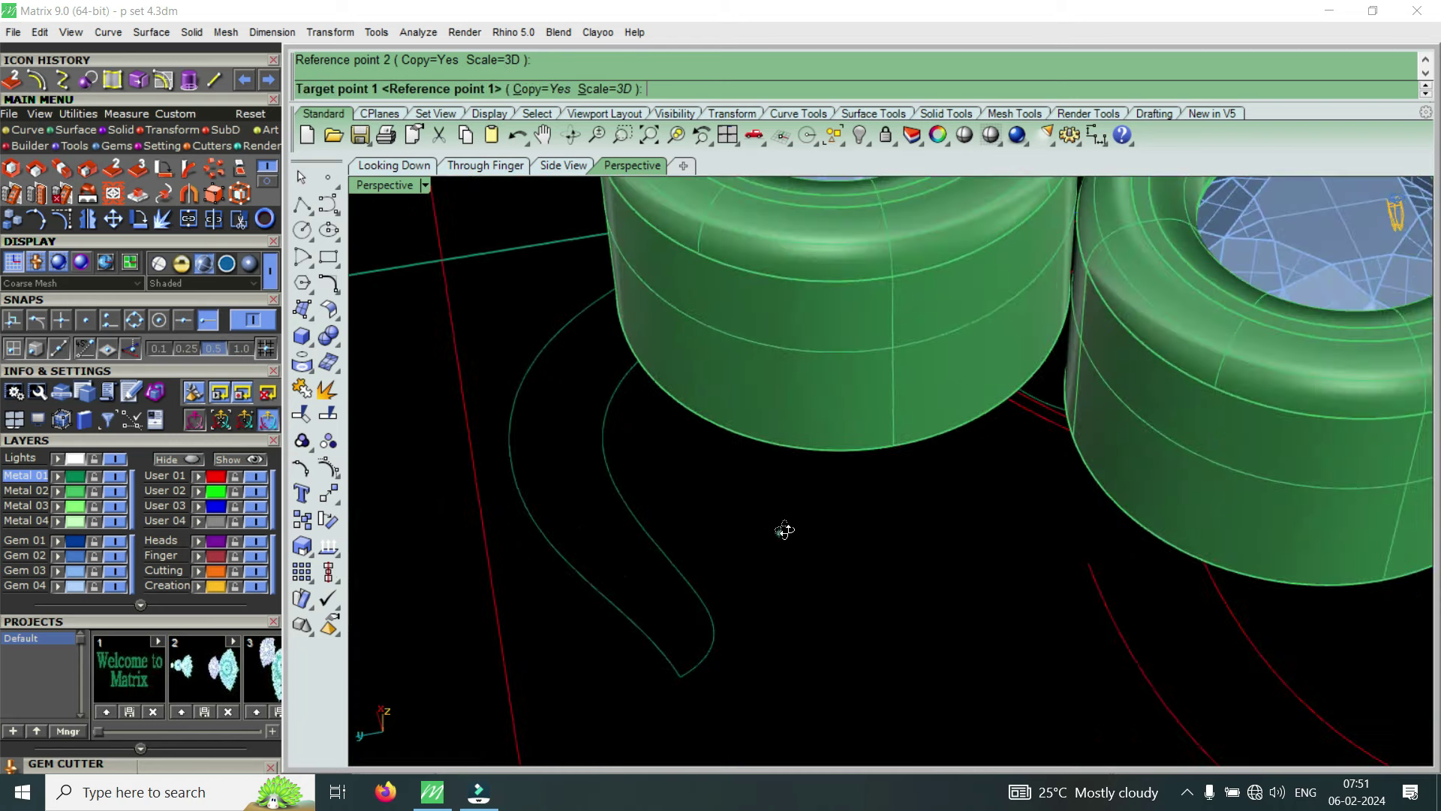
scroll(781, 530, "up", 2)
Place copies of the arched profile onto the ends of the other swirl curves
left_click(1089, 529)
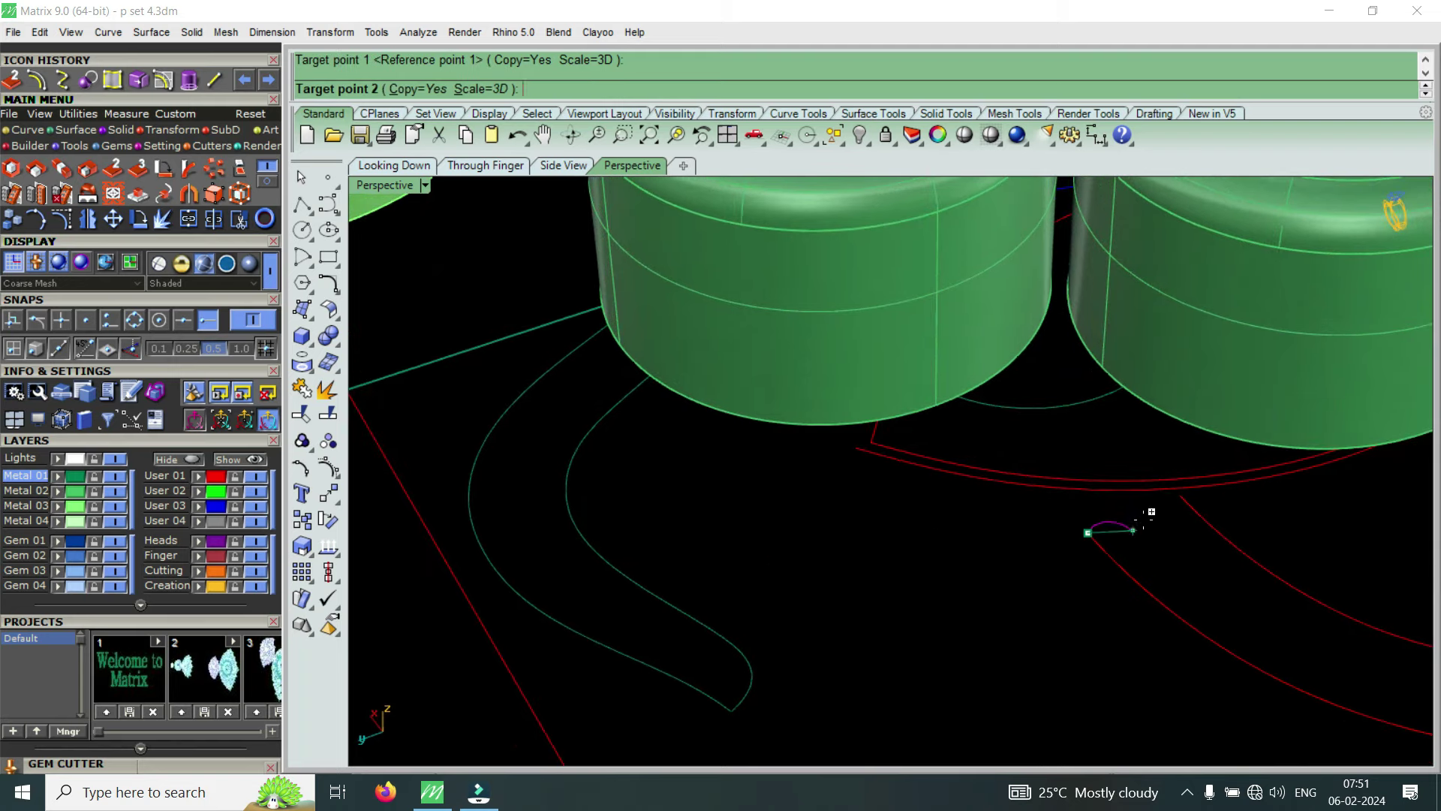
scroll(976, 525, "down", 3)
scroll(840, 555, "up", 2)
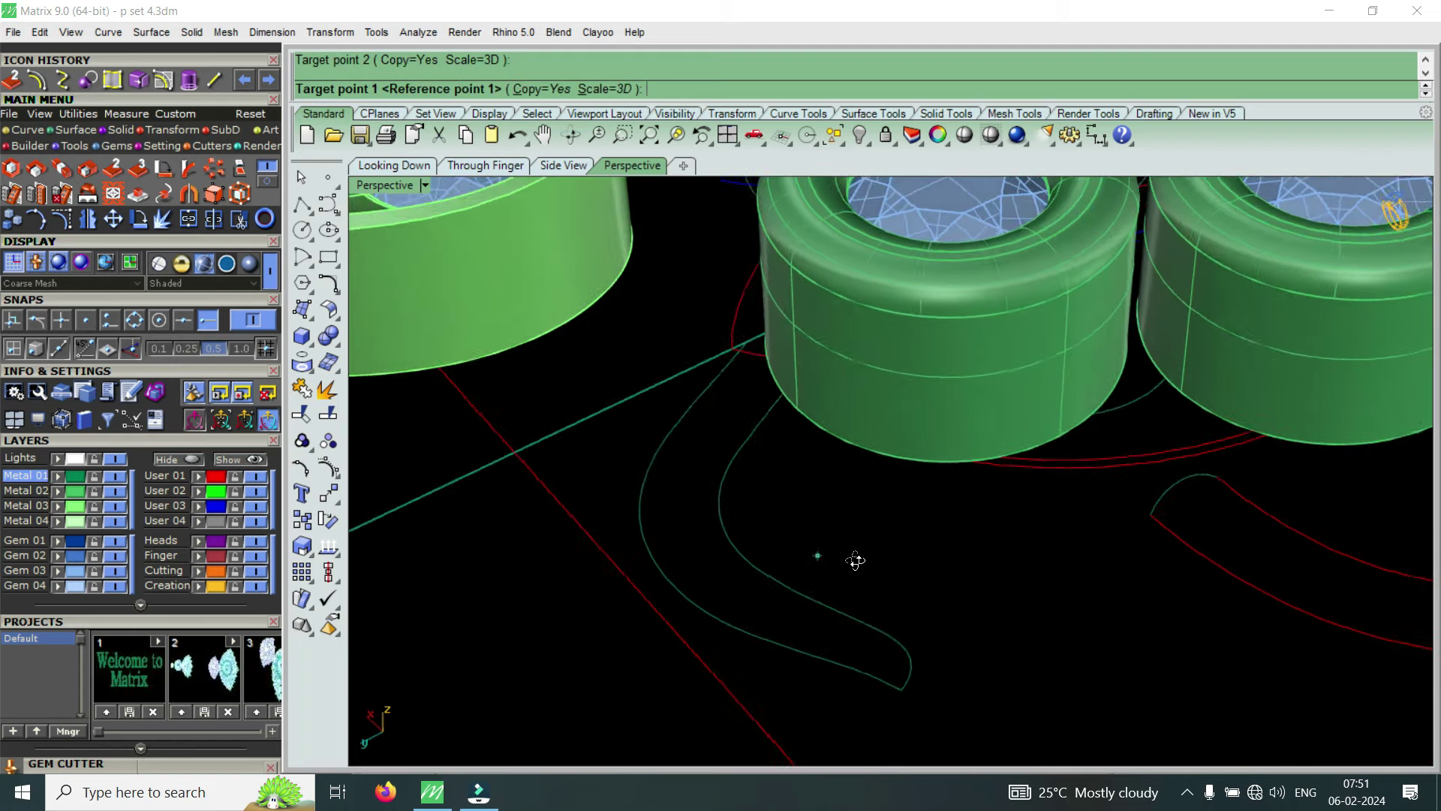
scroll(841, 571, "up", 2)
scroll(928, 594, "up", 2)
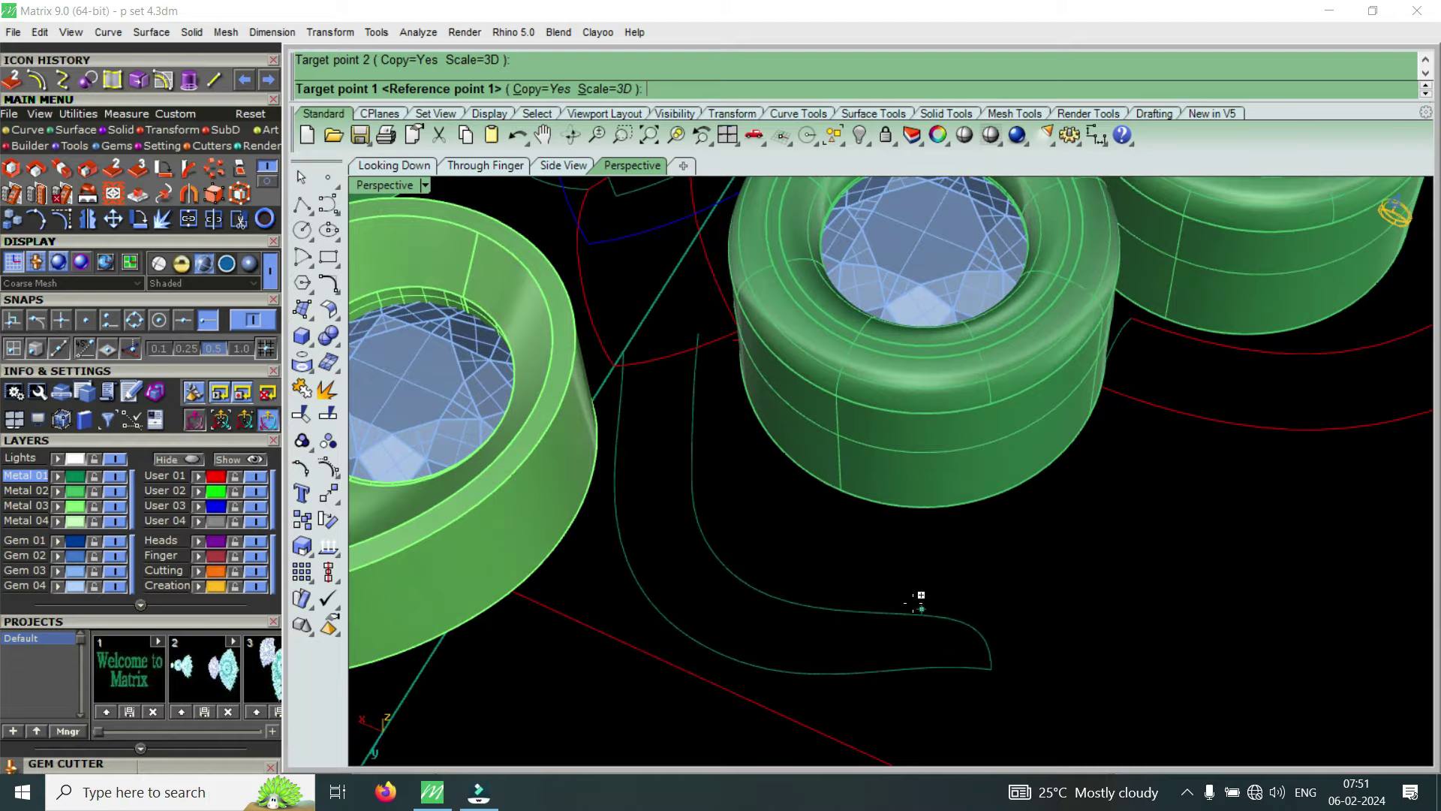
scroll(750, 443, "down", 2)
scroll(709, 421, "up", 4)
left_click(657, 389)
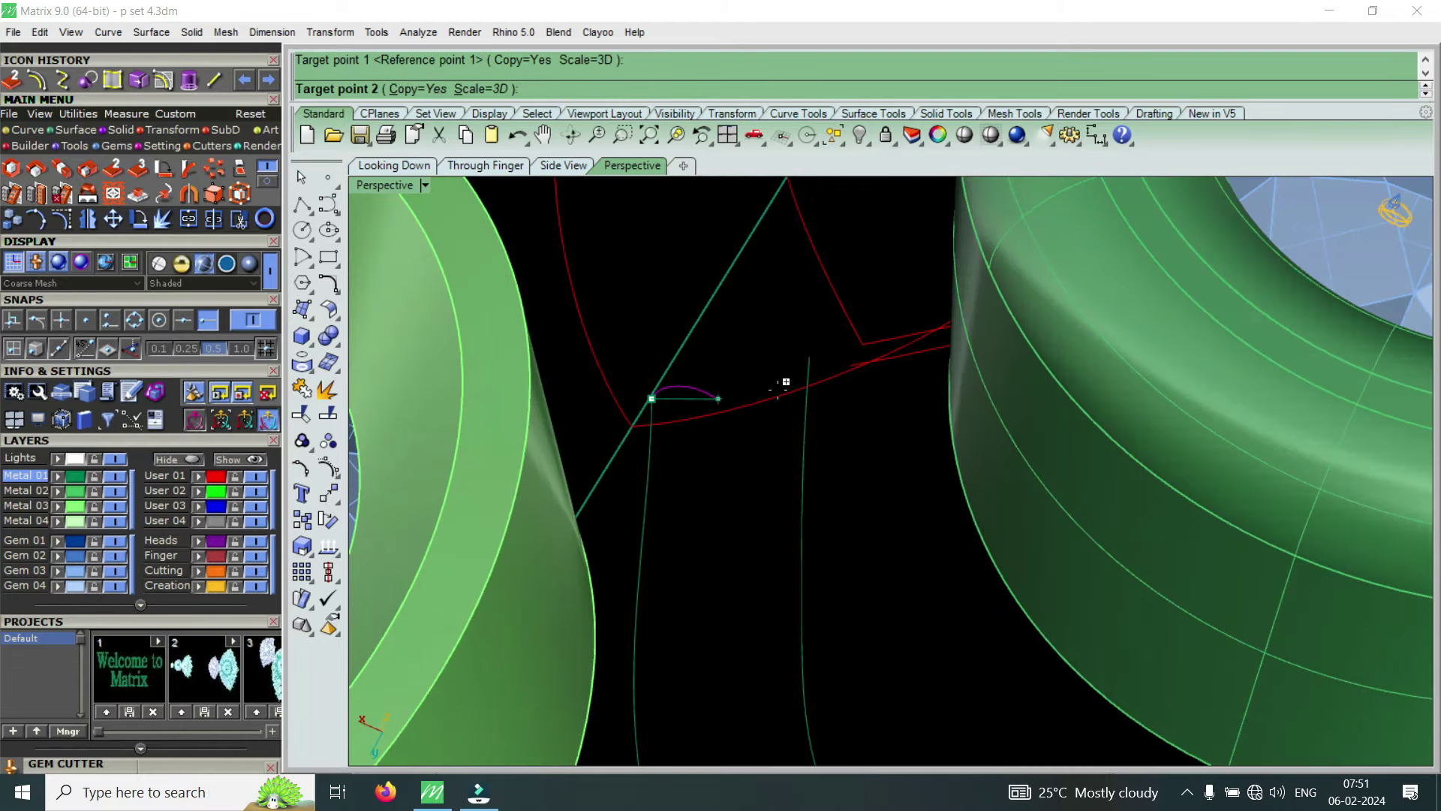
left_click(819, 361)
scroll(820, 362, "down", 3)
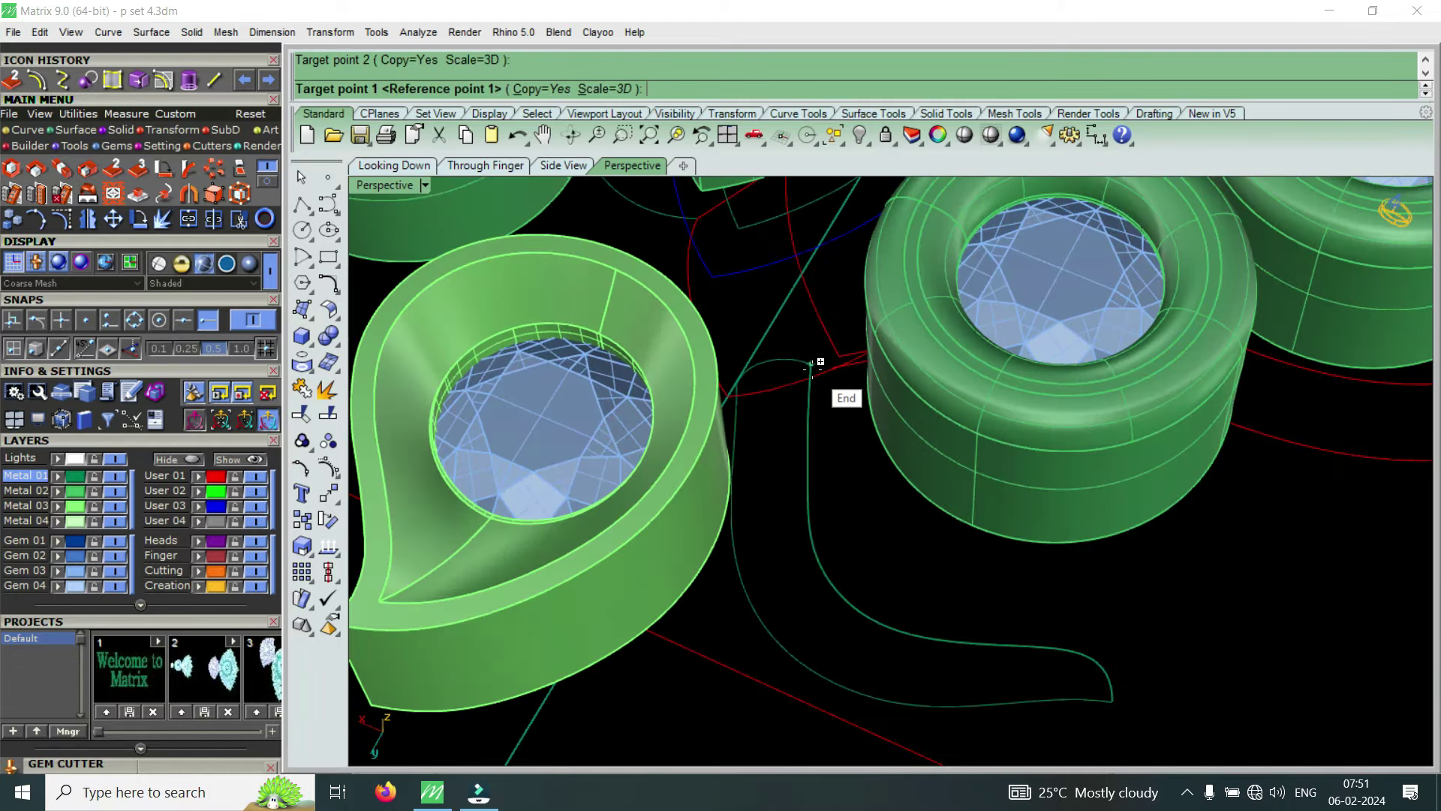
key("Return")
scroll(812, 373, "down", 3)
mouse_move(813, 373)
right_mouse_down()
mouse_move(846, 372)
mouse_move(901, 553)
mouse_move(965, 482)
right_mouse_up()
scroll(890, 555, "up", 3)
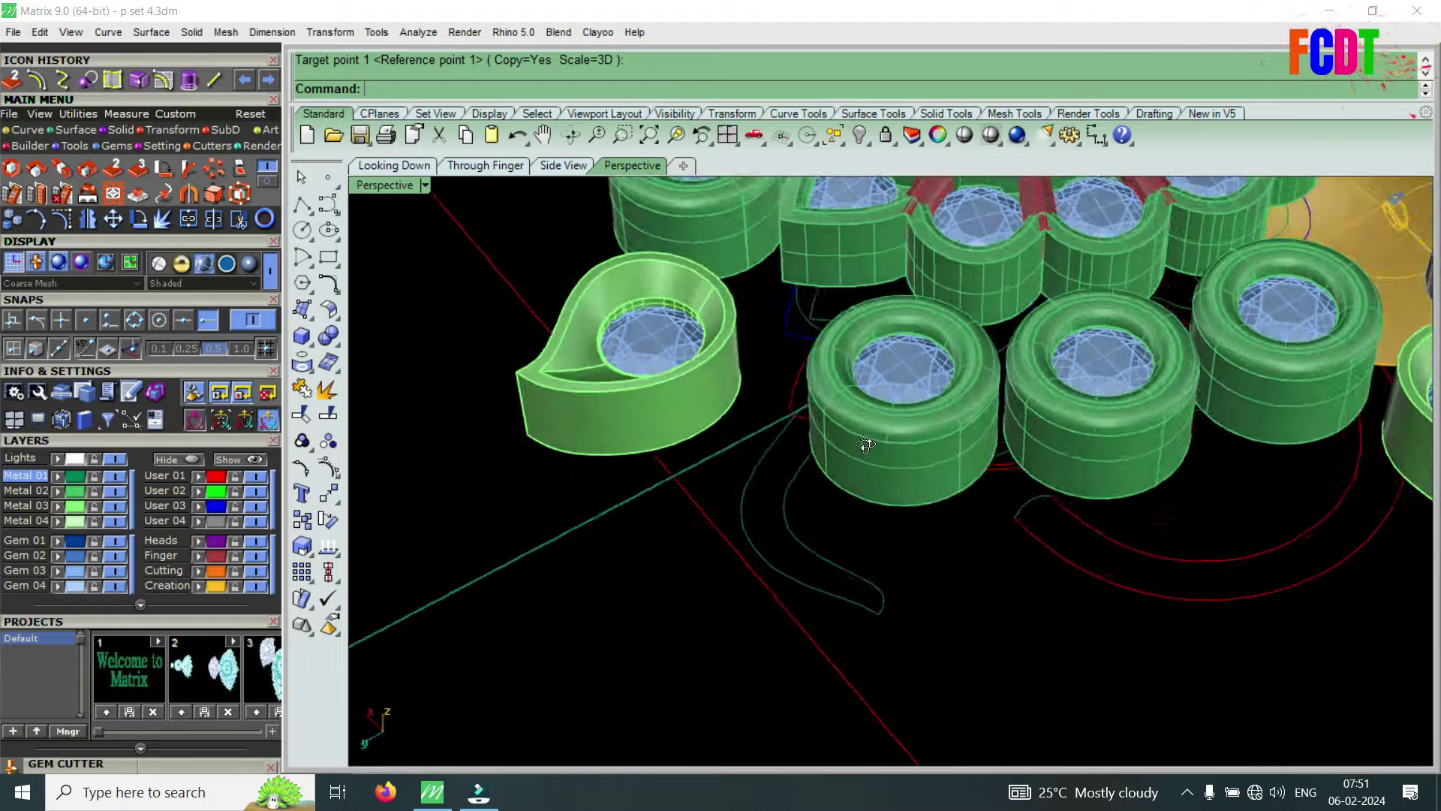
scroll(1055, 542, "up", 4)
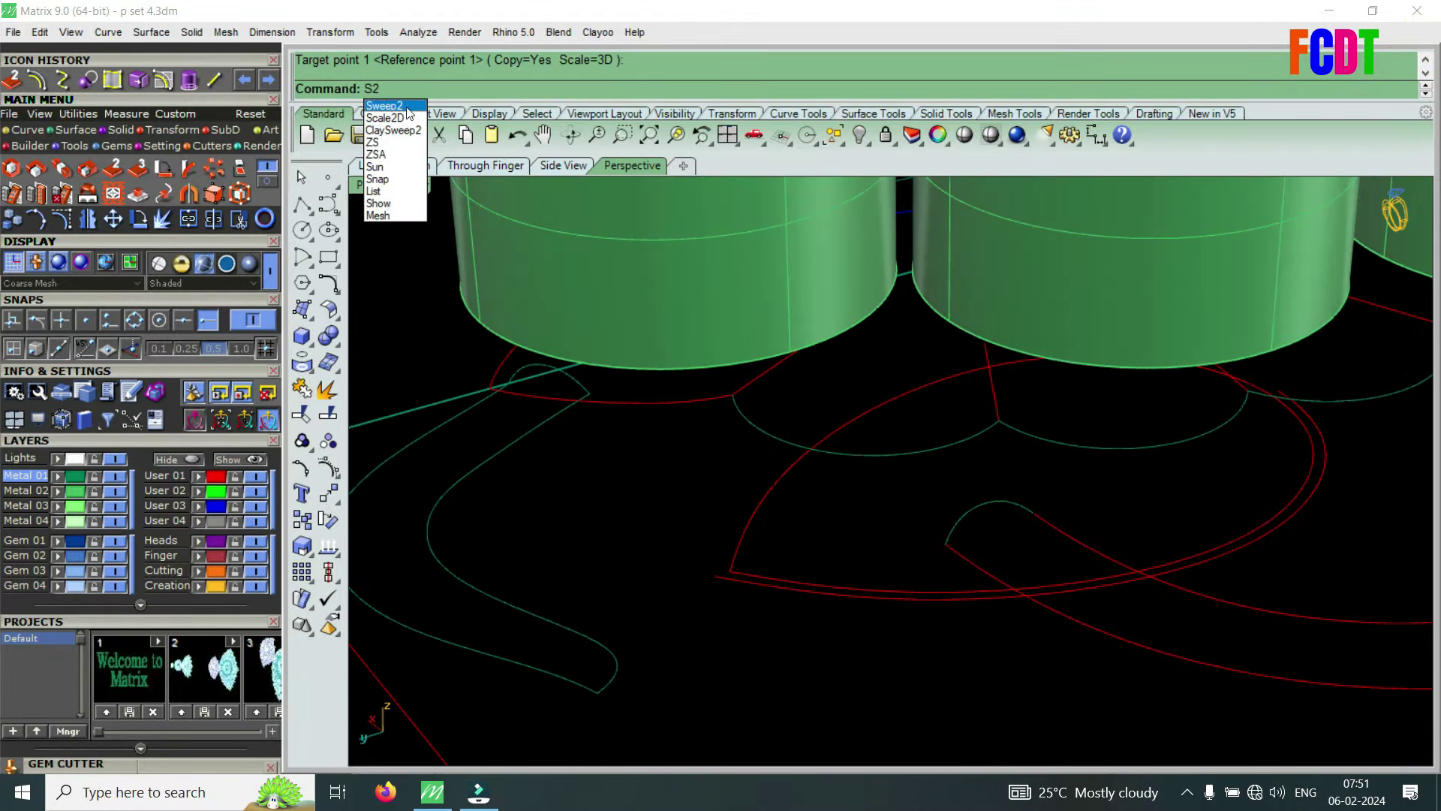
Pick the two swirl rail curves and the arched profile for a two-rail sweep
key("Return")
left_click(961, 552)
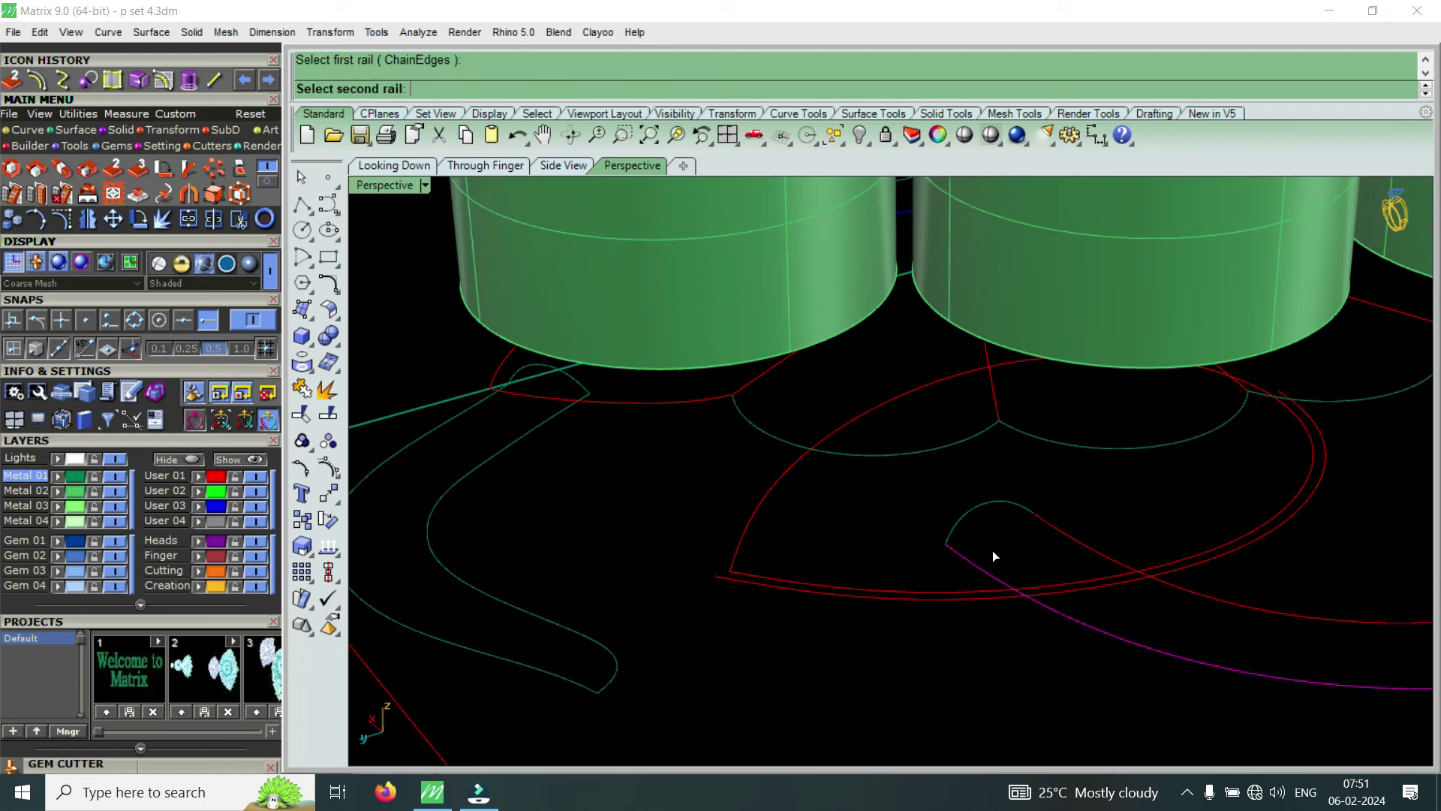
left_click(1053, 526)
left_click(989, 506)
key("Return")
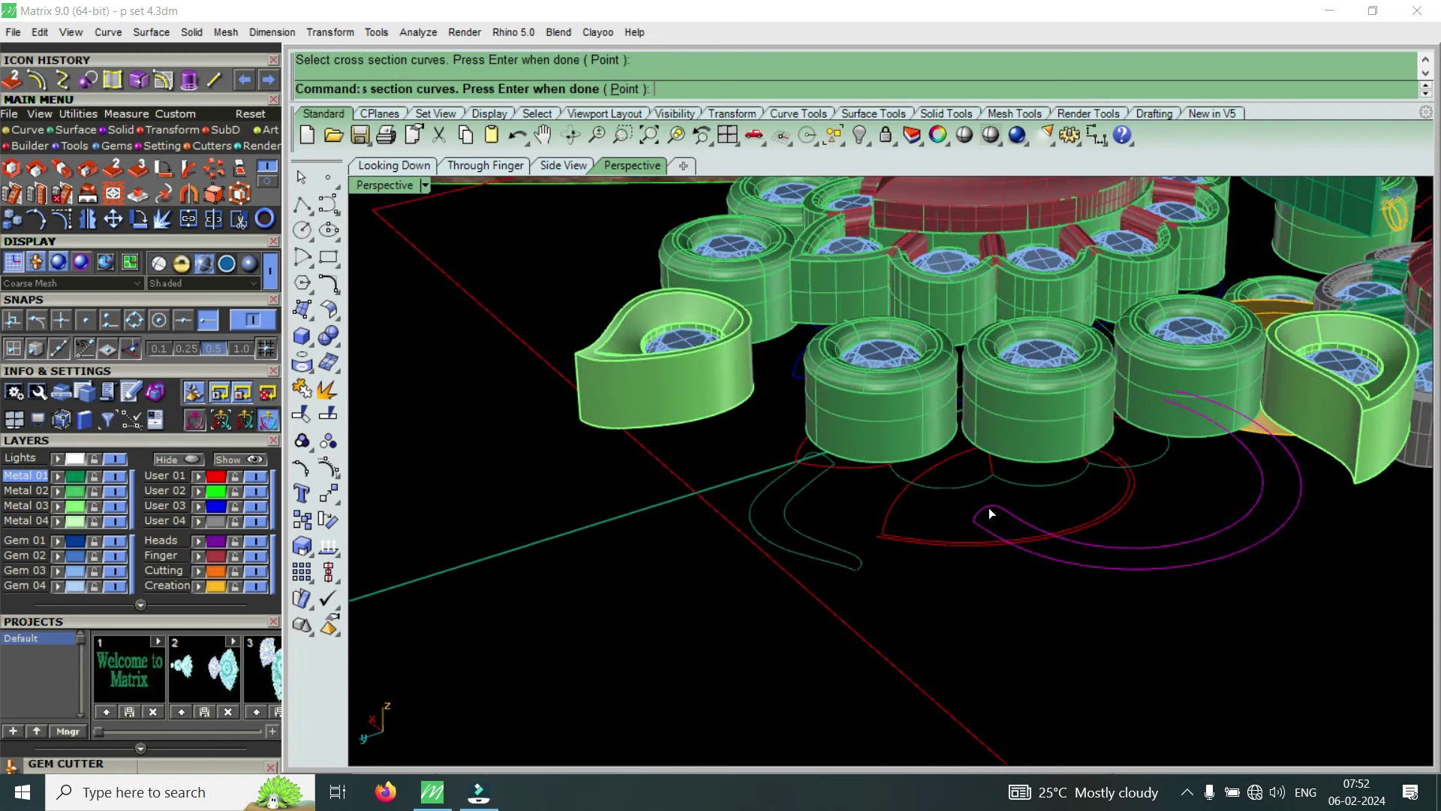
Add the first alignment slash matching points across the two rails
left_click(916, 511)
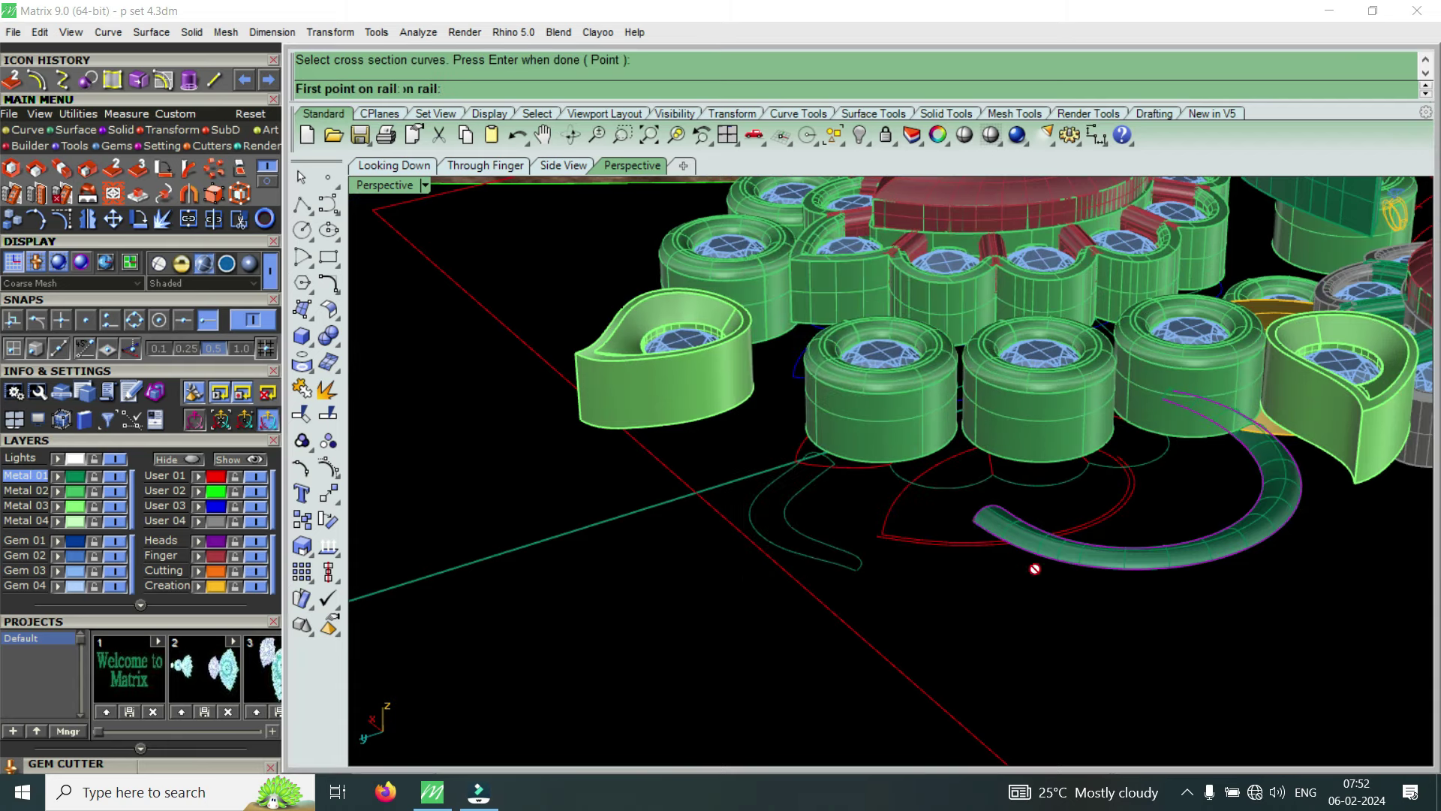
scroll(1056, 577, "up", 2)
scroll(1056, 576, "up", 2)
scroll(1049, 642, "up", 2)
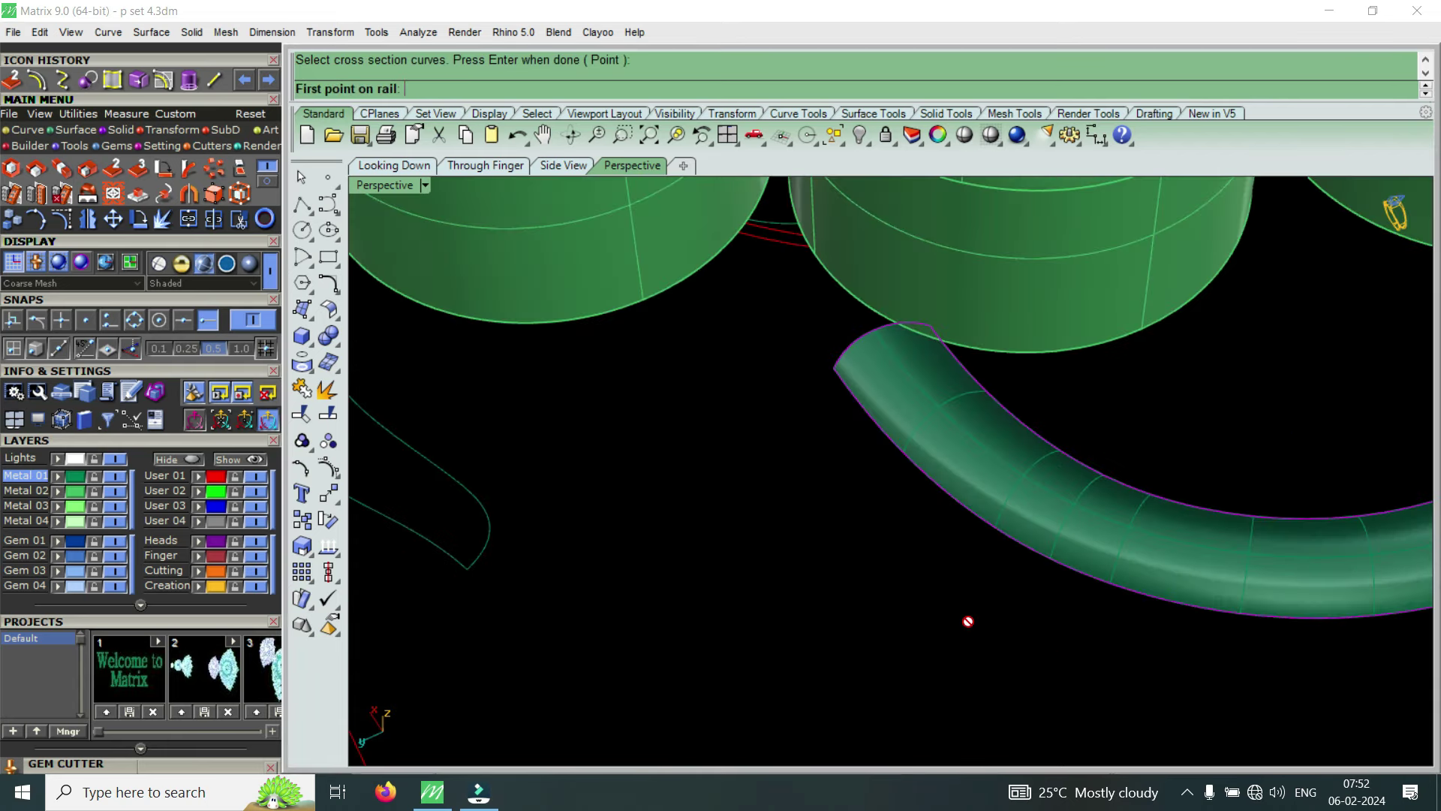
scroll(987, 467, "down", 3)
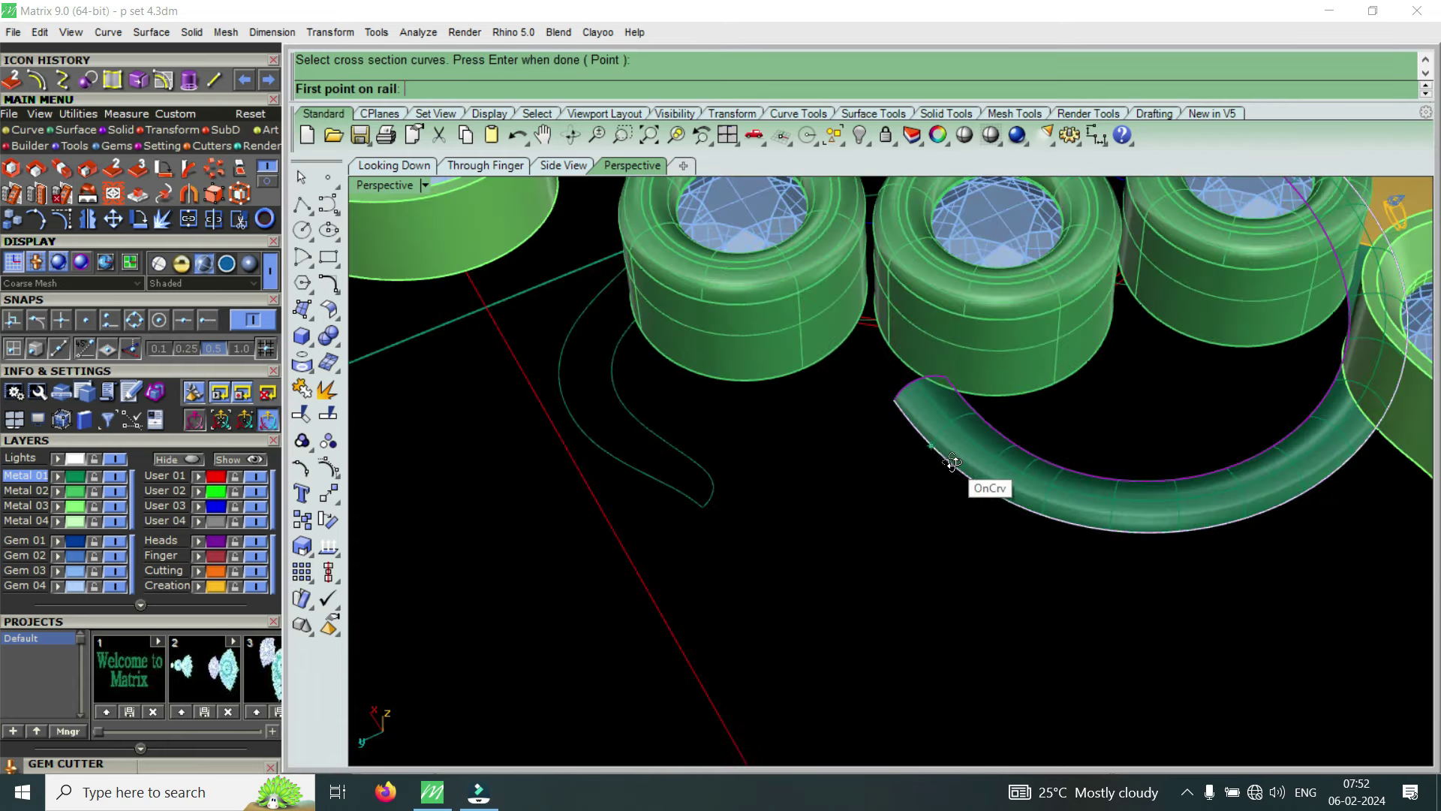
scroll(985, 508, "down", 2)
scroll(986, 508, "up", 2)
scroll(985, 420, "up", 2)
left_click(982, 394)
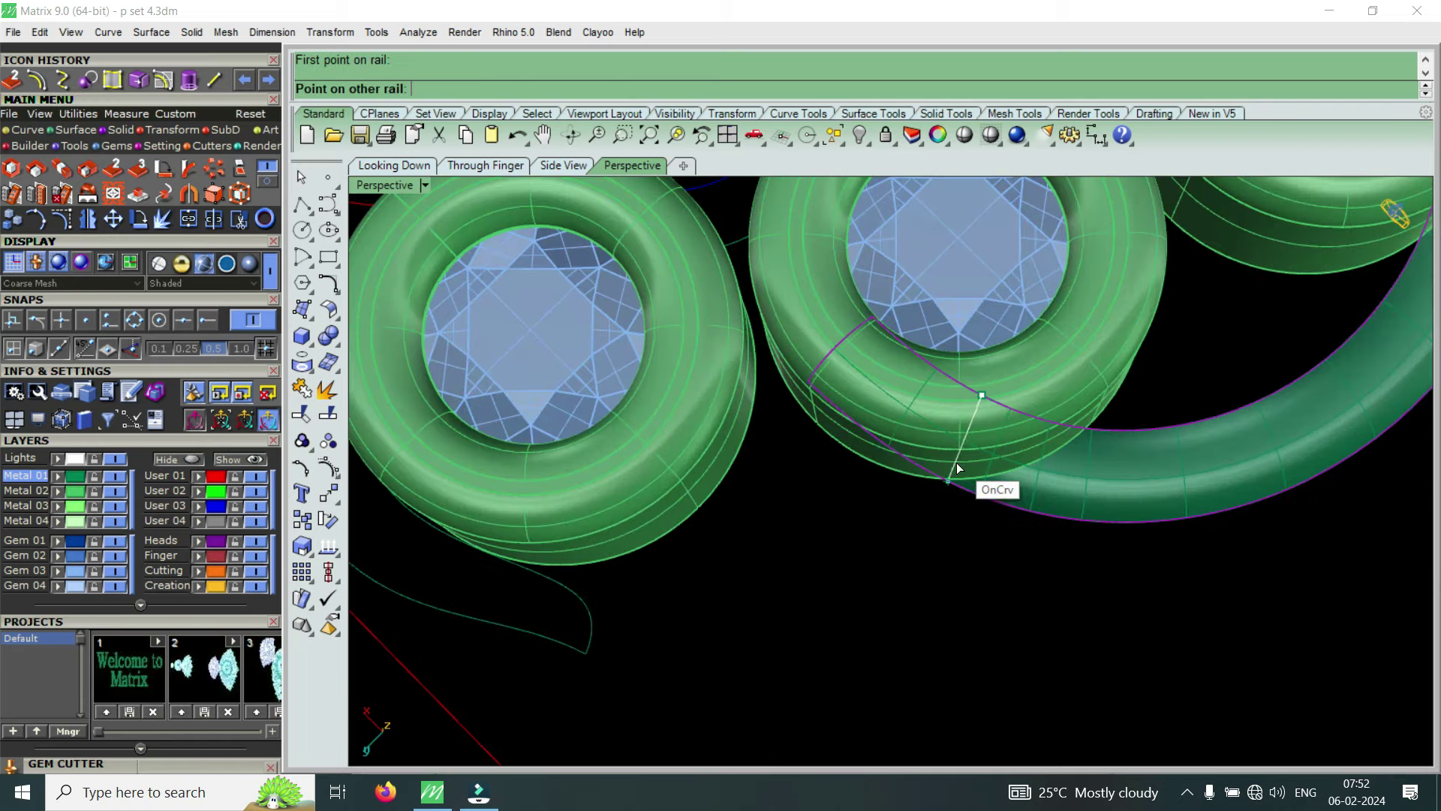
left_click(948, 467)
scroll(948, 467, "down", 3)
scroll(1061, 470, "up", 3)
Add four more alignment slashes along the rails toward their far end
left_click(1043, 435)
left_click(1078, 512)
right_click_drag(1077, 511, 1108, 520)
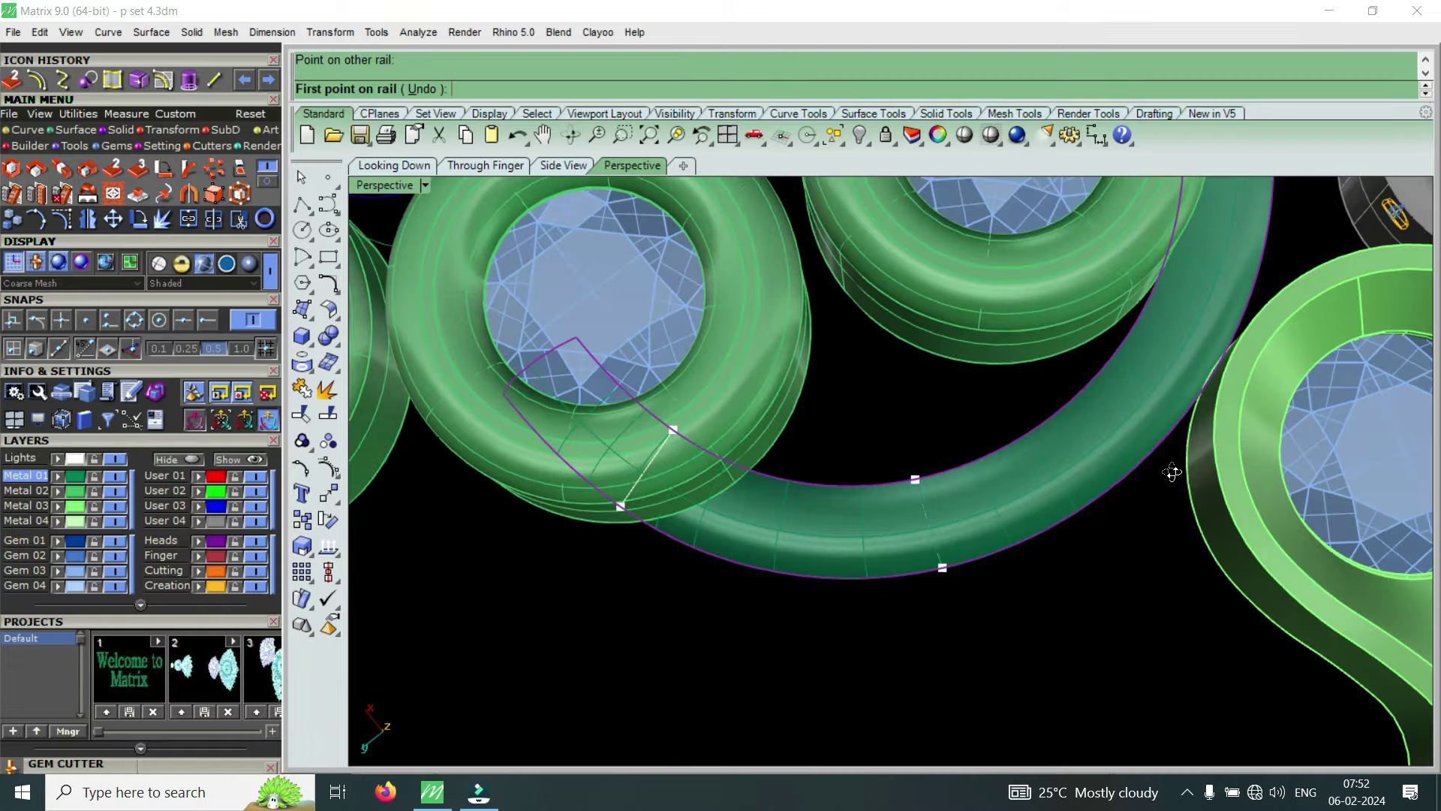
left_click(1117, 534)
left_click(1113, 605)
scroll(992, 520, "down", 4)
scroll(993, 521, "down", 3)
left_click(1110, 479)
left_click(1165, 525)
scroll(1195, 426, "down", 3)
scroll(1155, 458, "up", 2)
scroll(1155, 457, "up", 3)
left_click(1129, 455)
left_click(1201, 467)
right_click(1201, 467)
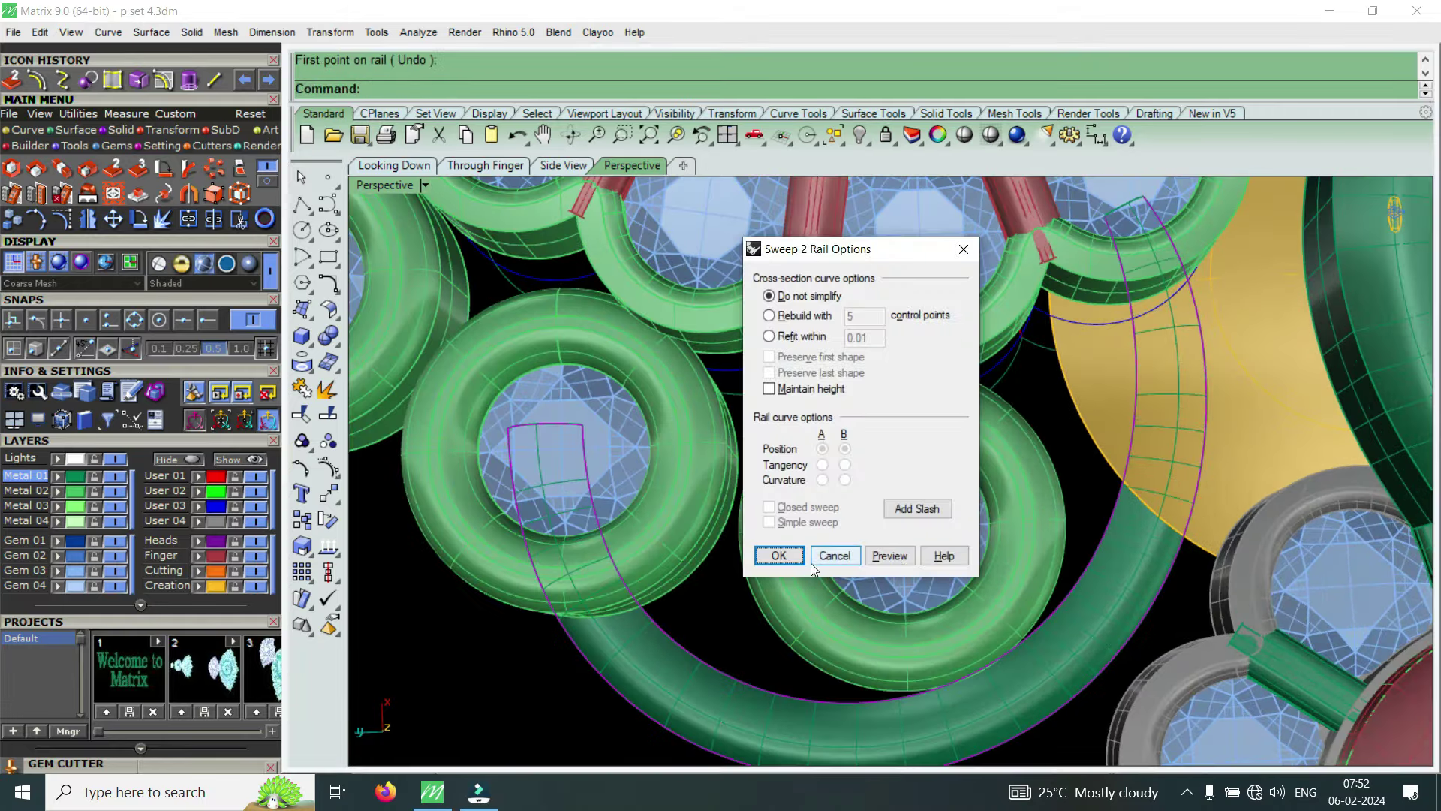
Accept the sweep options to create the band surface, then show all four views
left_click(781, 557)
scroll(1136, 476, "down", 3)
scroll(1138, 475, "down", 4)
scroll(875, 473, "up", 4)
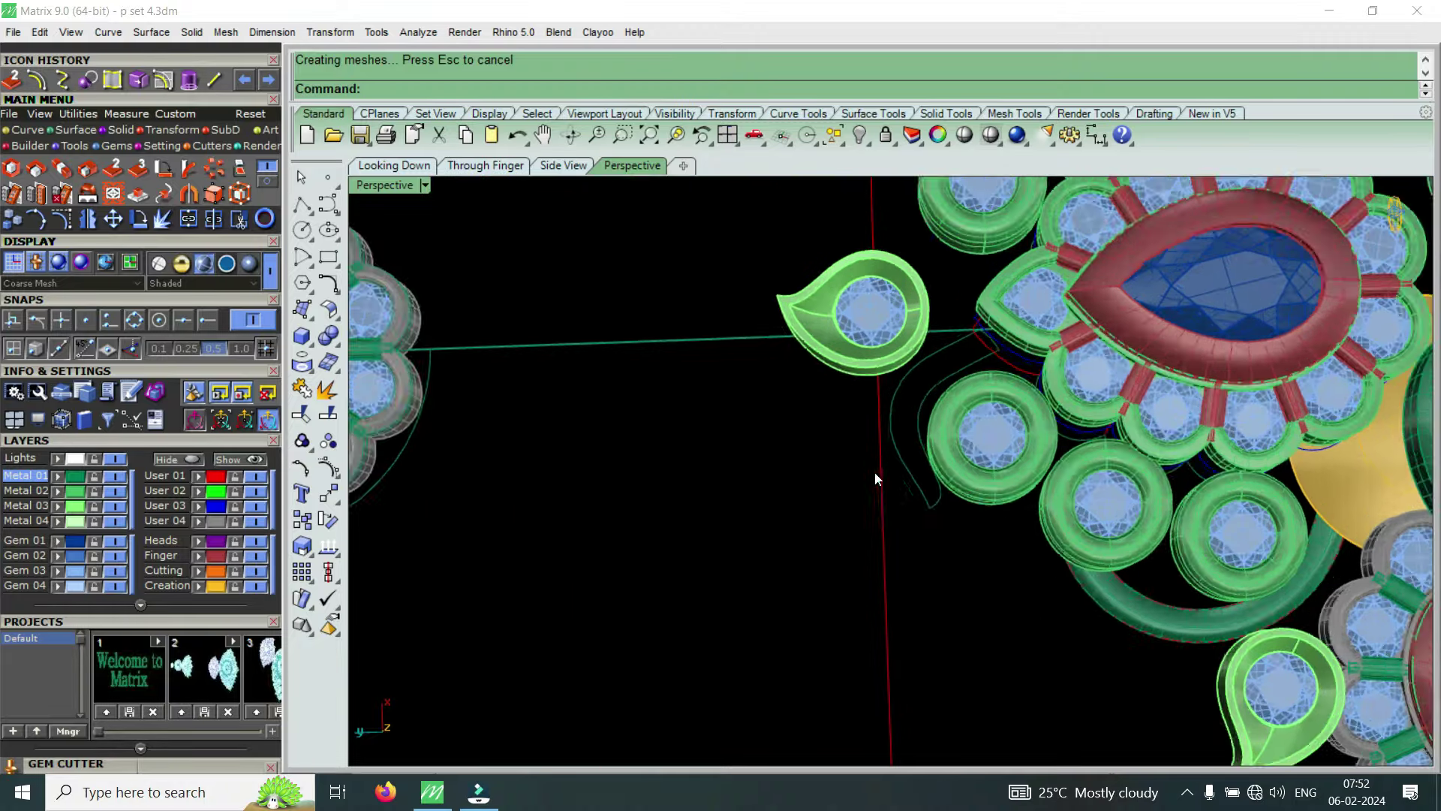
scroll(920, 454, "down", 4)
scroll(1140, 428, "up", 4)
left_click(1132, 424)
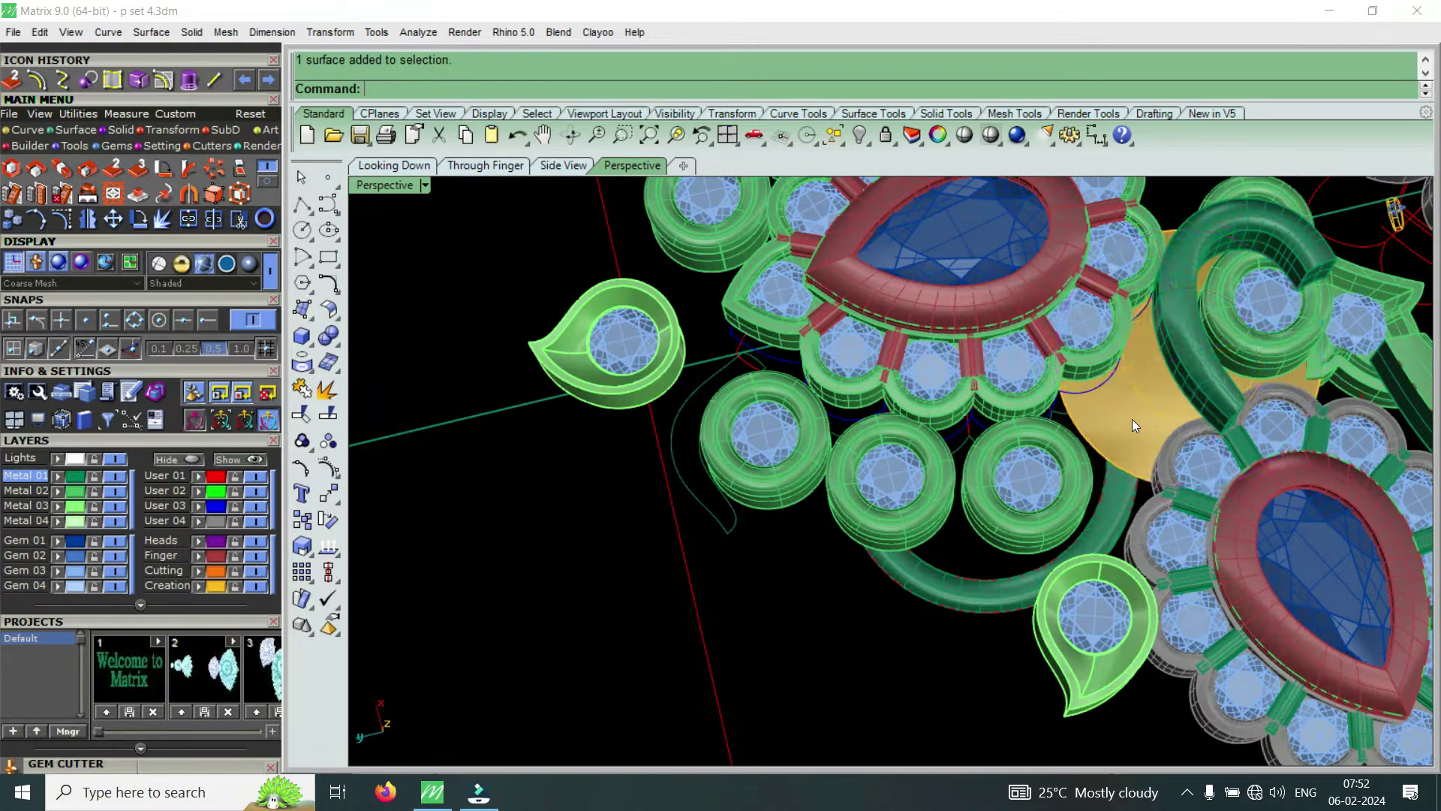
double_click(406, 188)
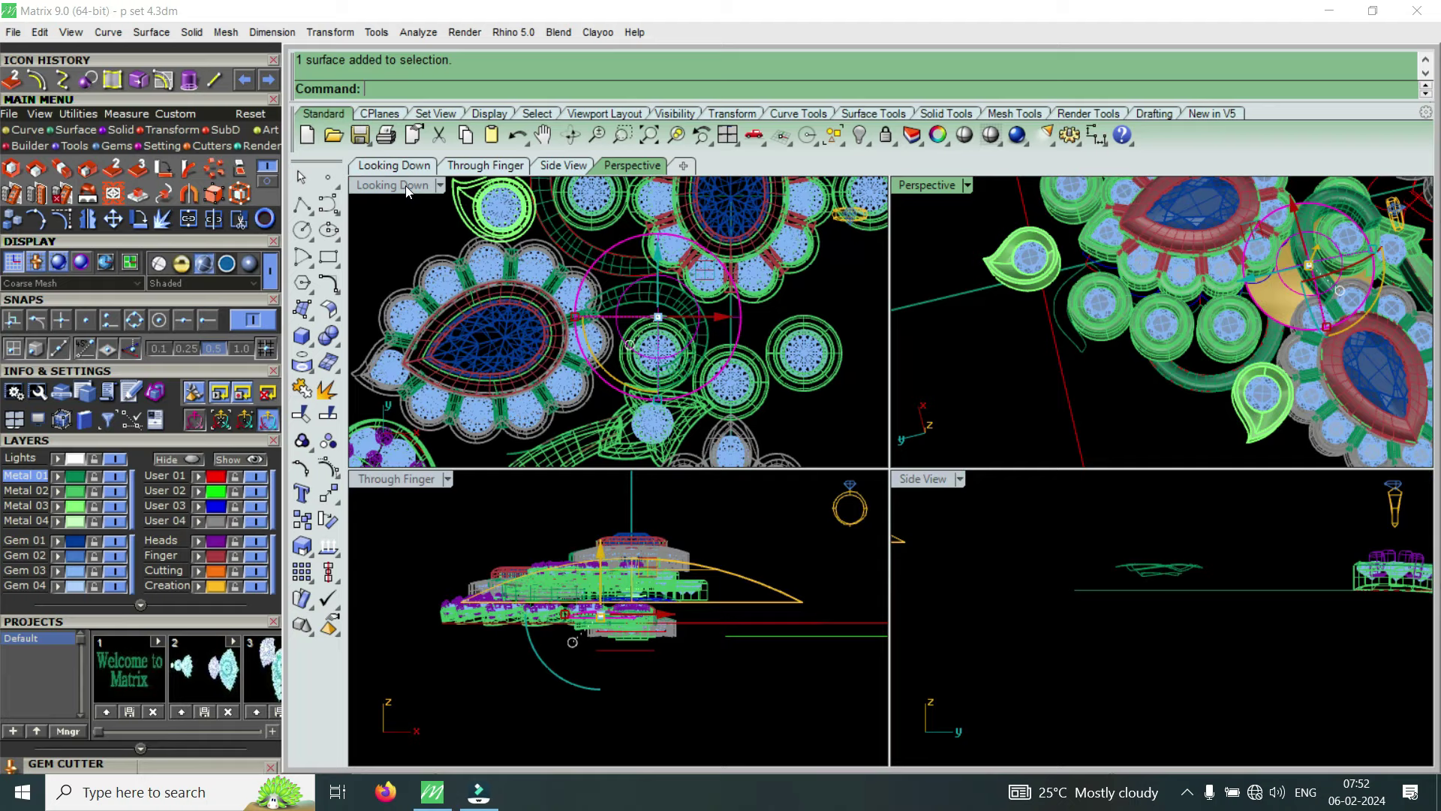
In the maximized top view, drag the guide circles up and right onto the upper-left round gem
double_click(406, 188)
scroll(898, 489, "down", 3)
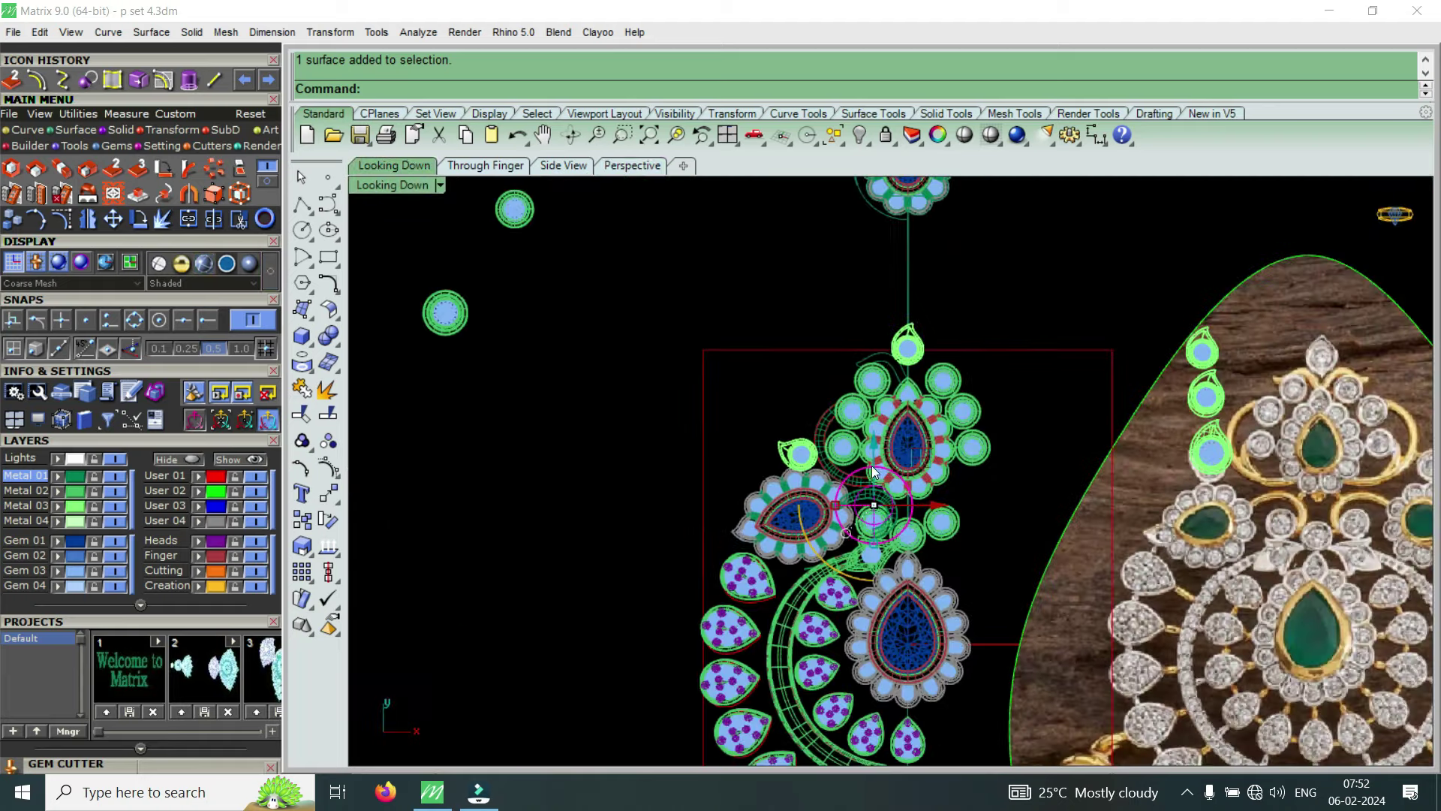
left_click_drag(875, 451, 893, 315)
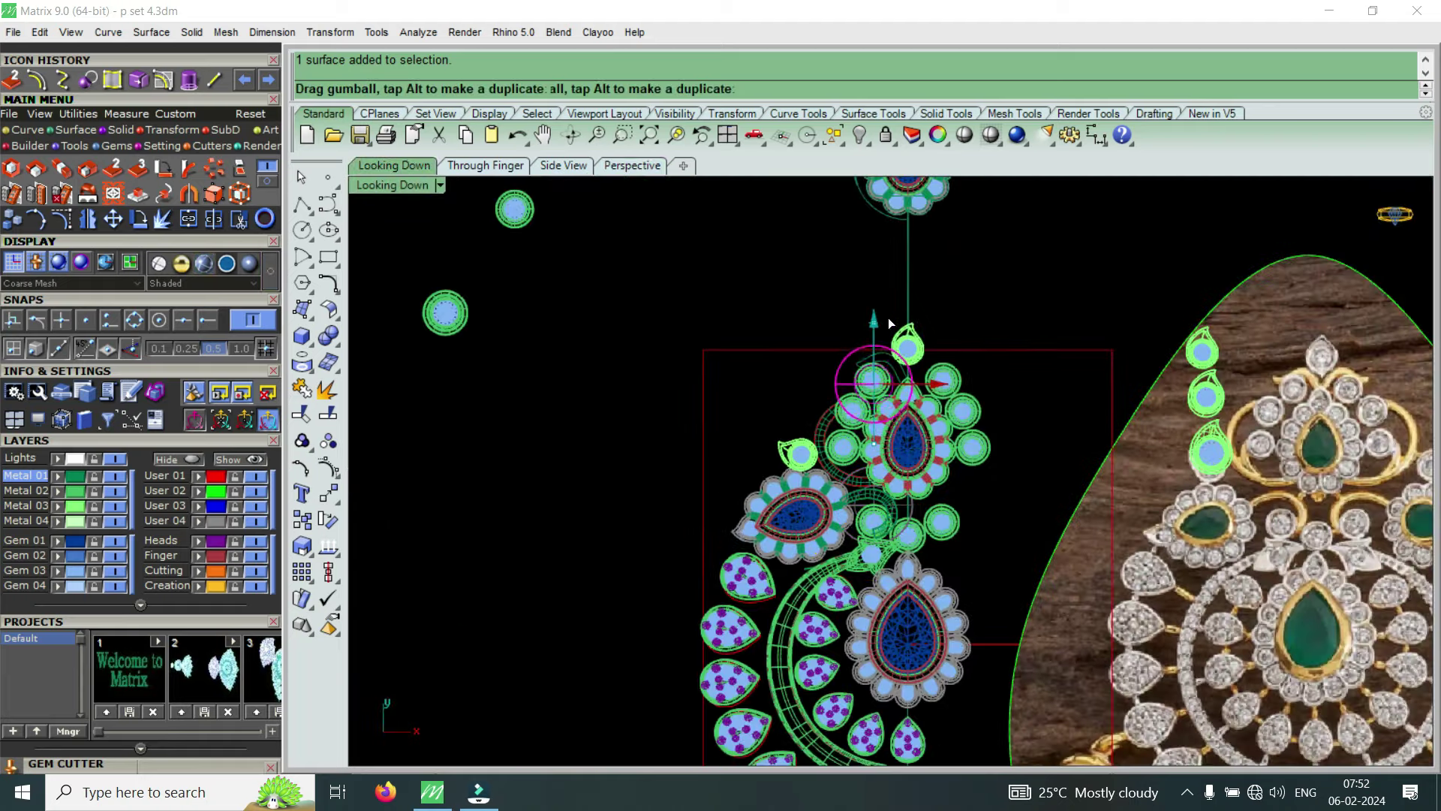
scroll(894, 371, "up", 2)
scroll(893, 370, "up", 5)
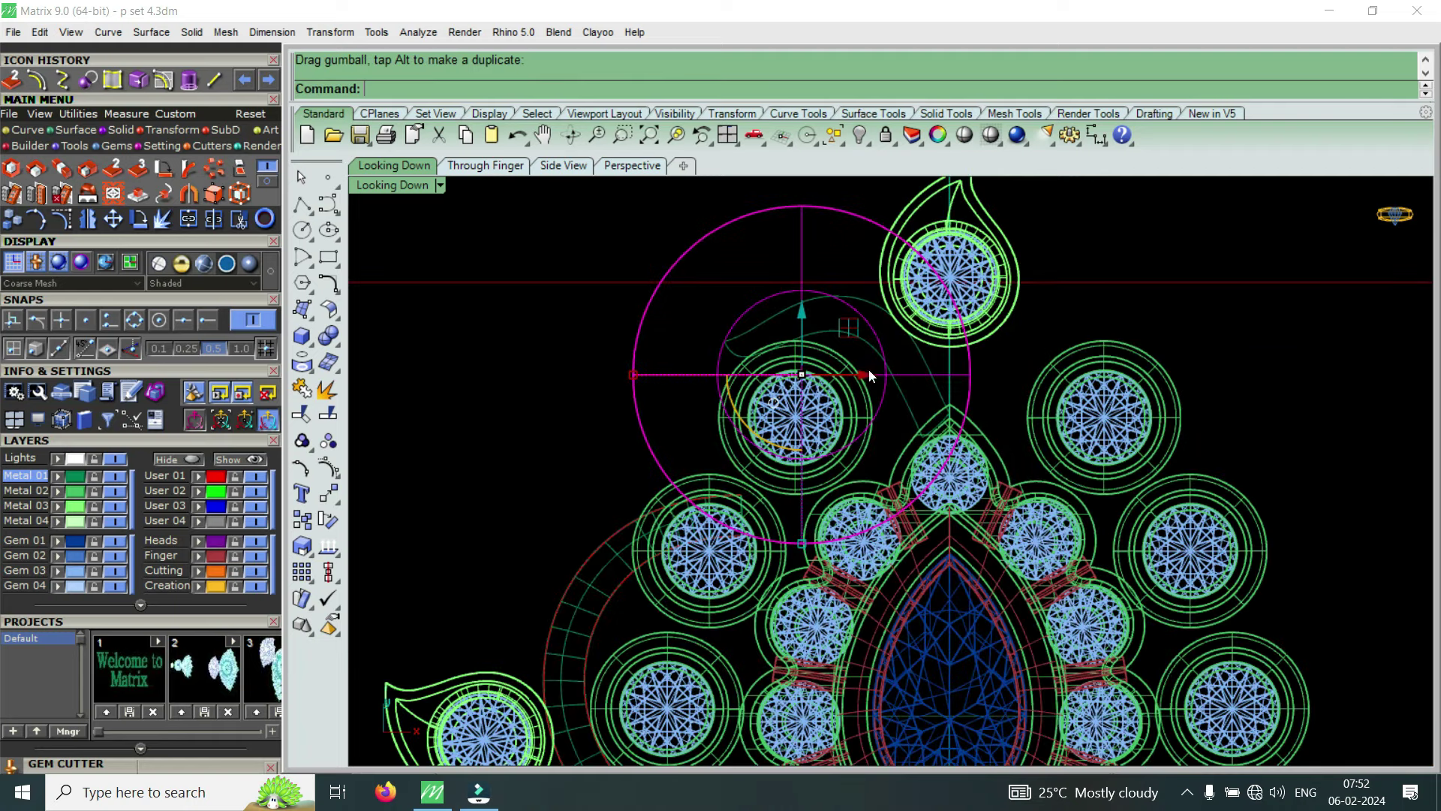
left_click_drag(860, 374, 892, 373)
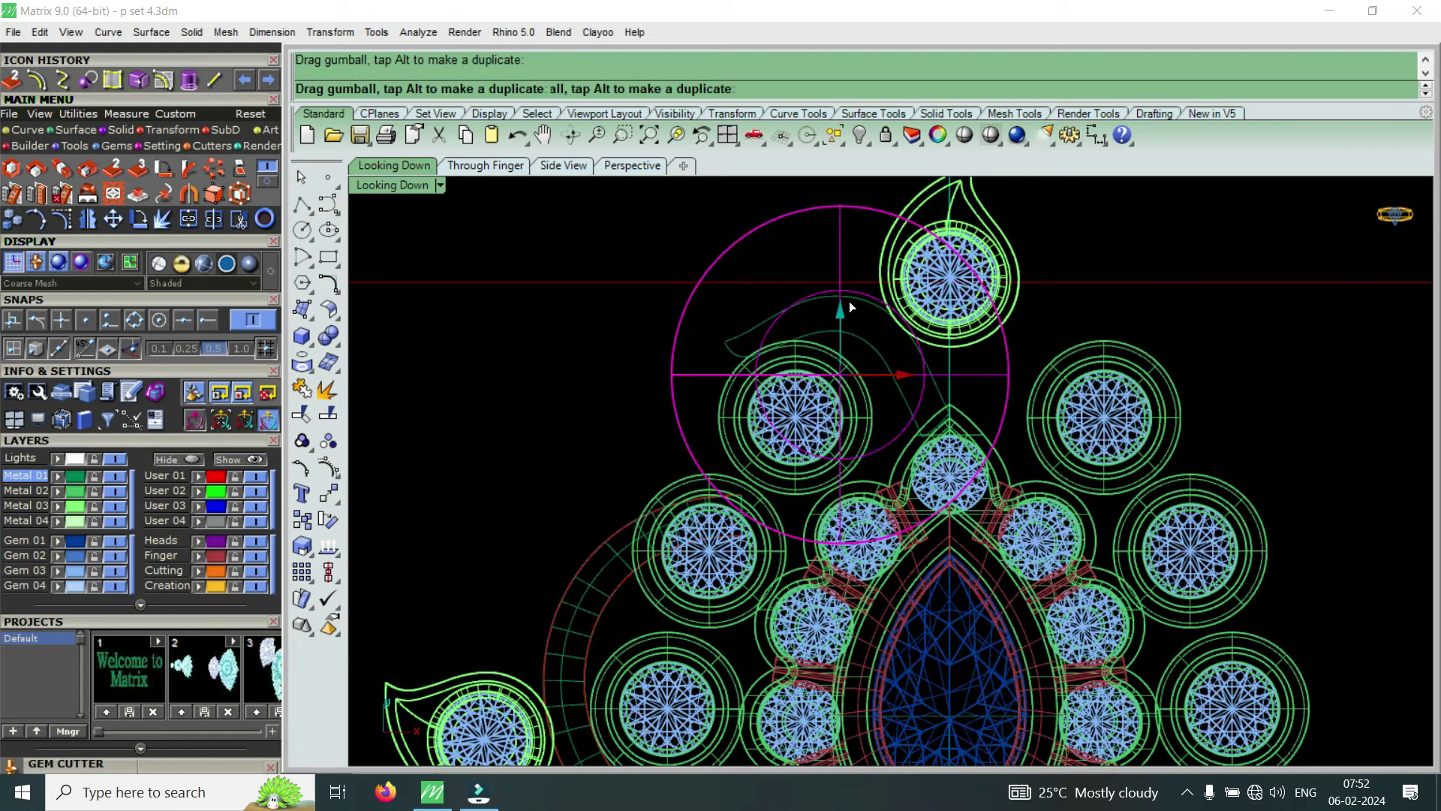
left_click_drag(850, 307, 862, 258)
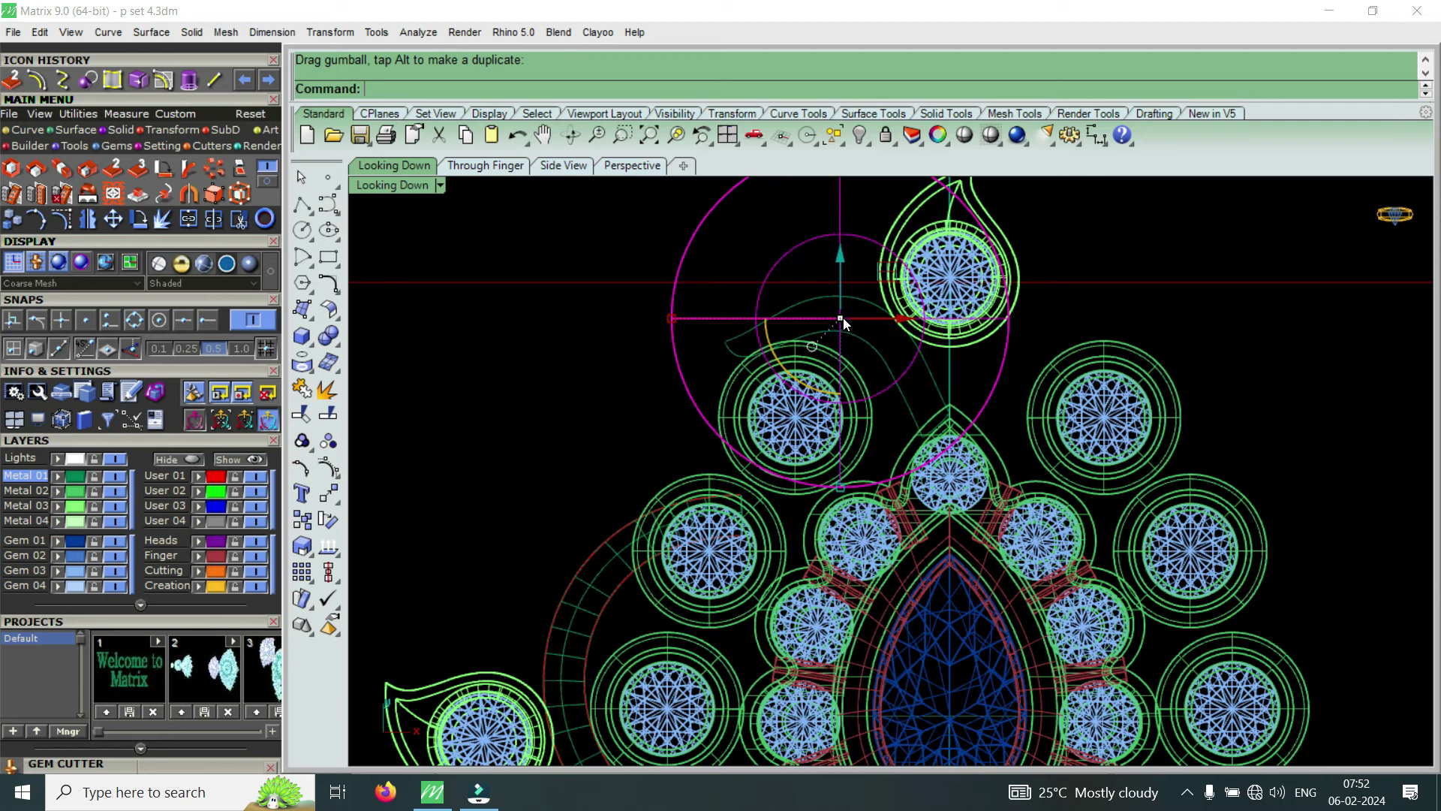
left_click_drag(842, 264, 842, 270)
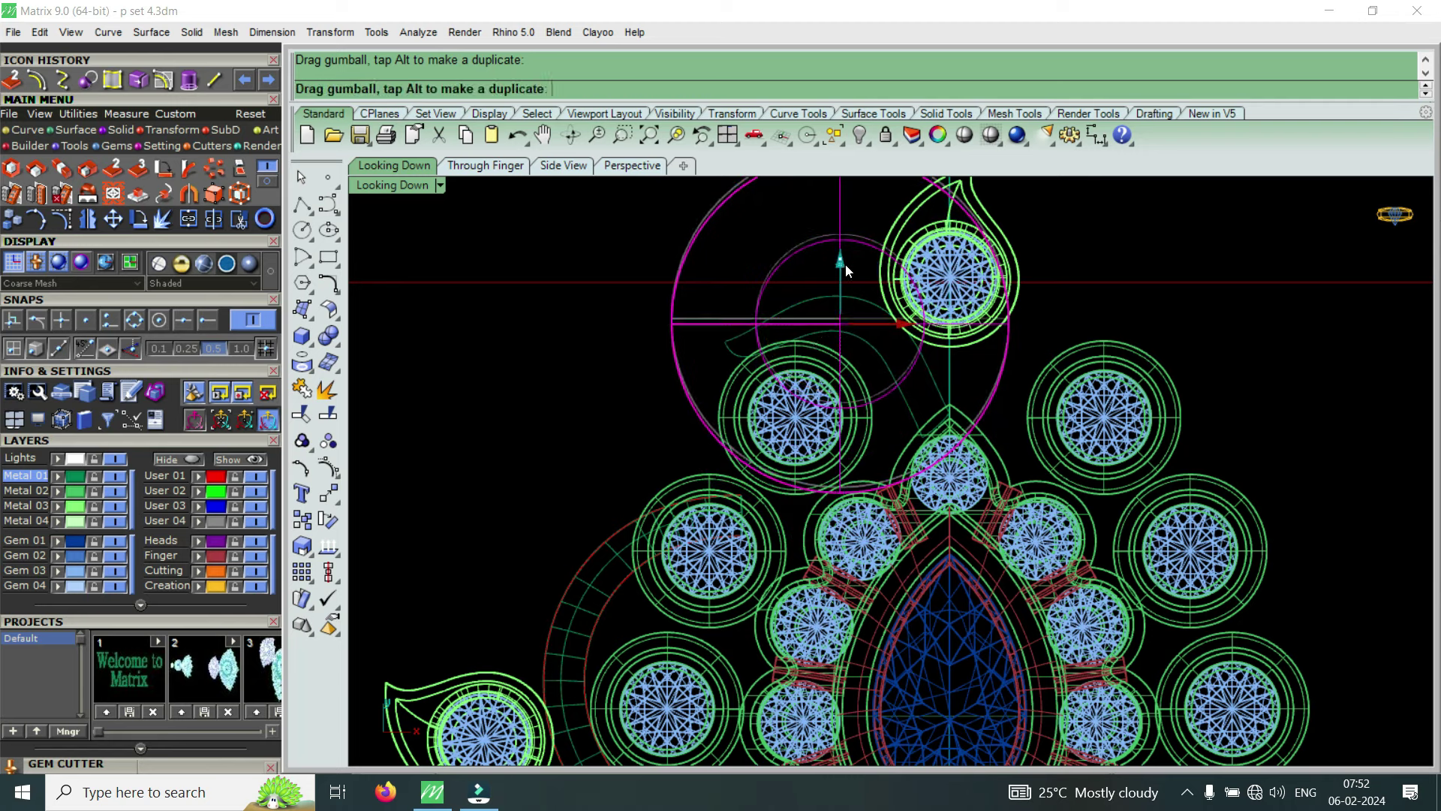
left_click_drag(898, 328, 910, 327)
key("Escape")
scroll(890, 351, "up", 3)
left_click(877, 363)
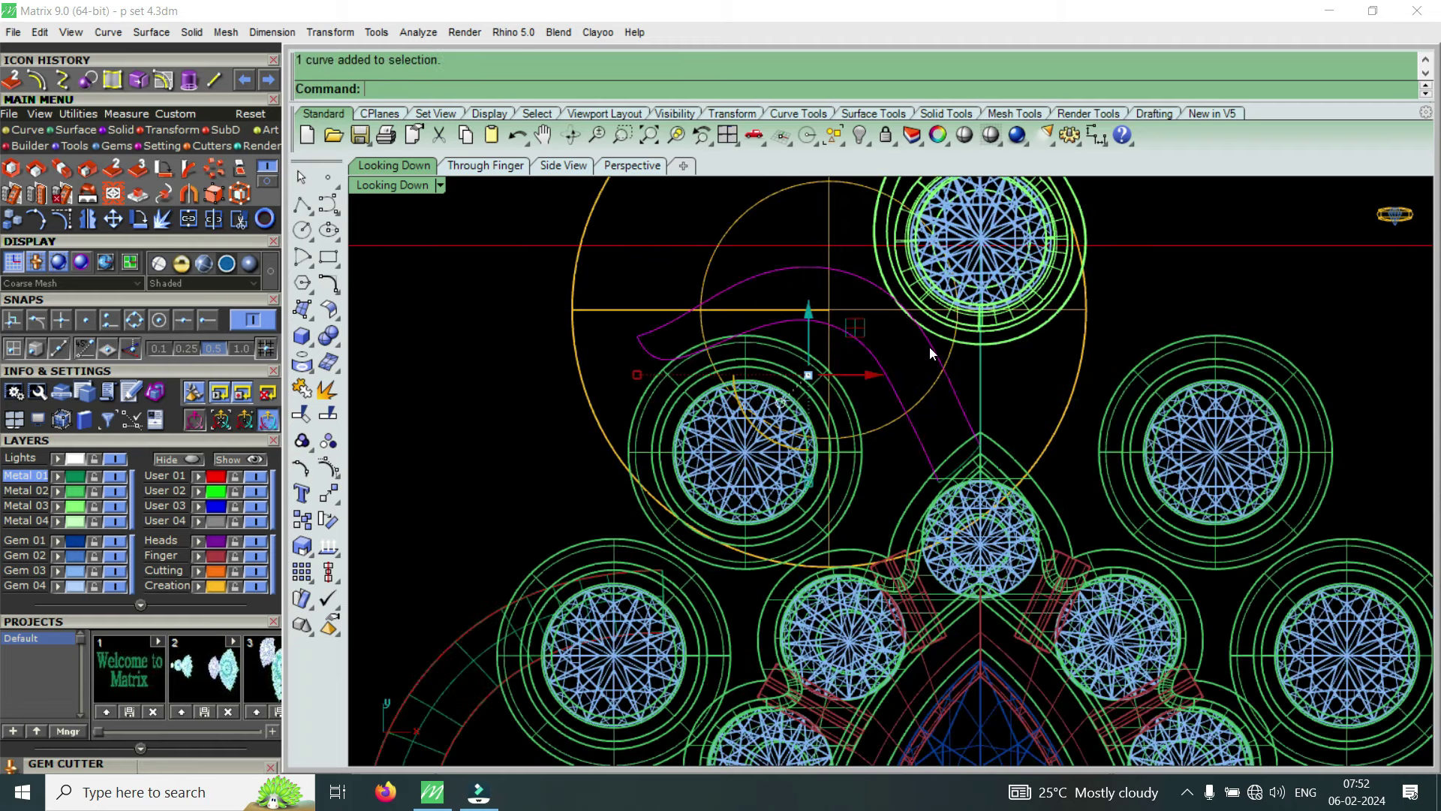
In the full-screen perspective view, project the selected curves onto the gold disc
double_click(404, 185)
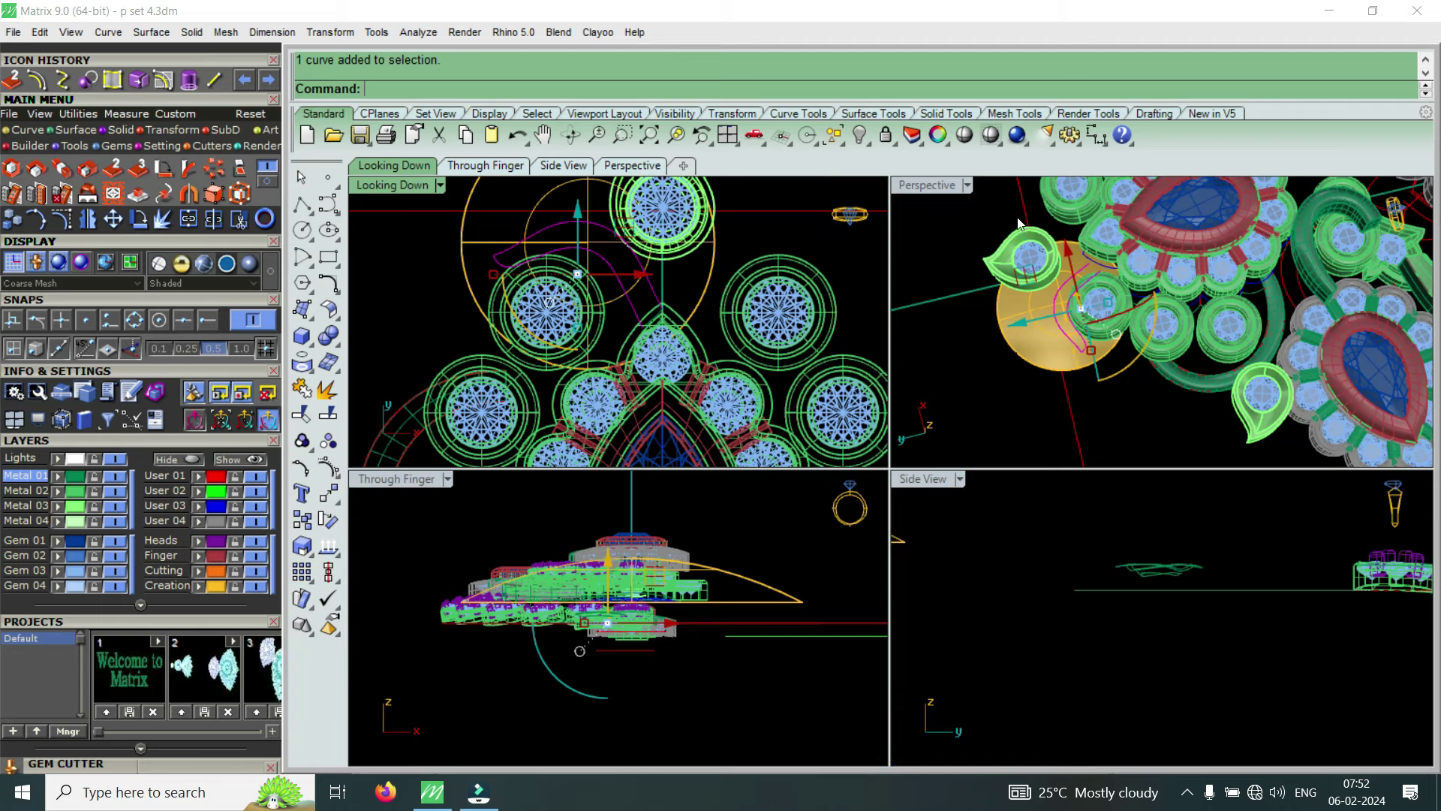
double_click(934, 183)
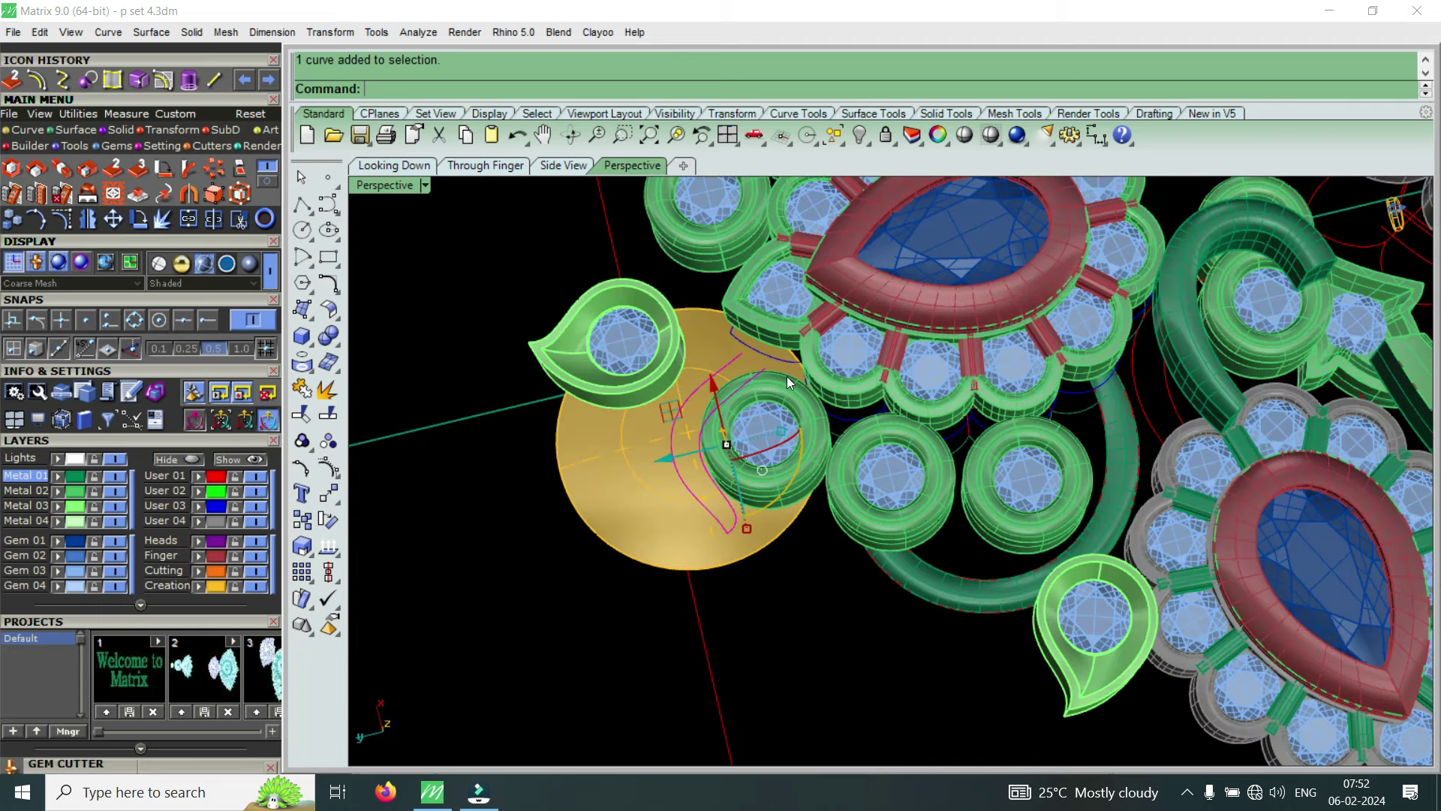
type("Pj")
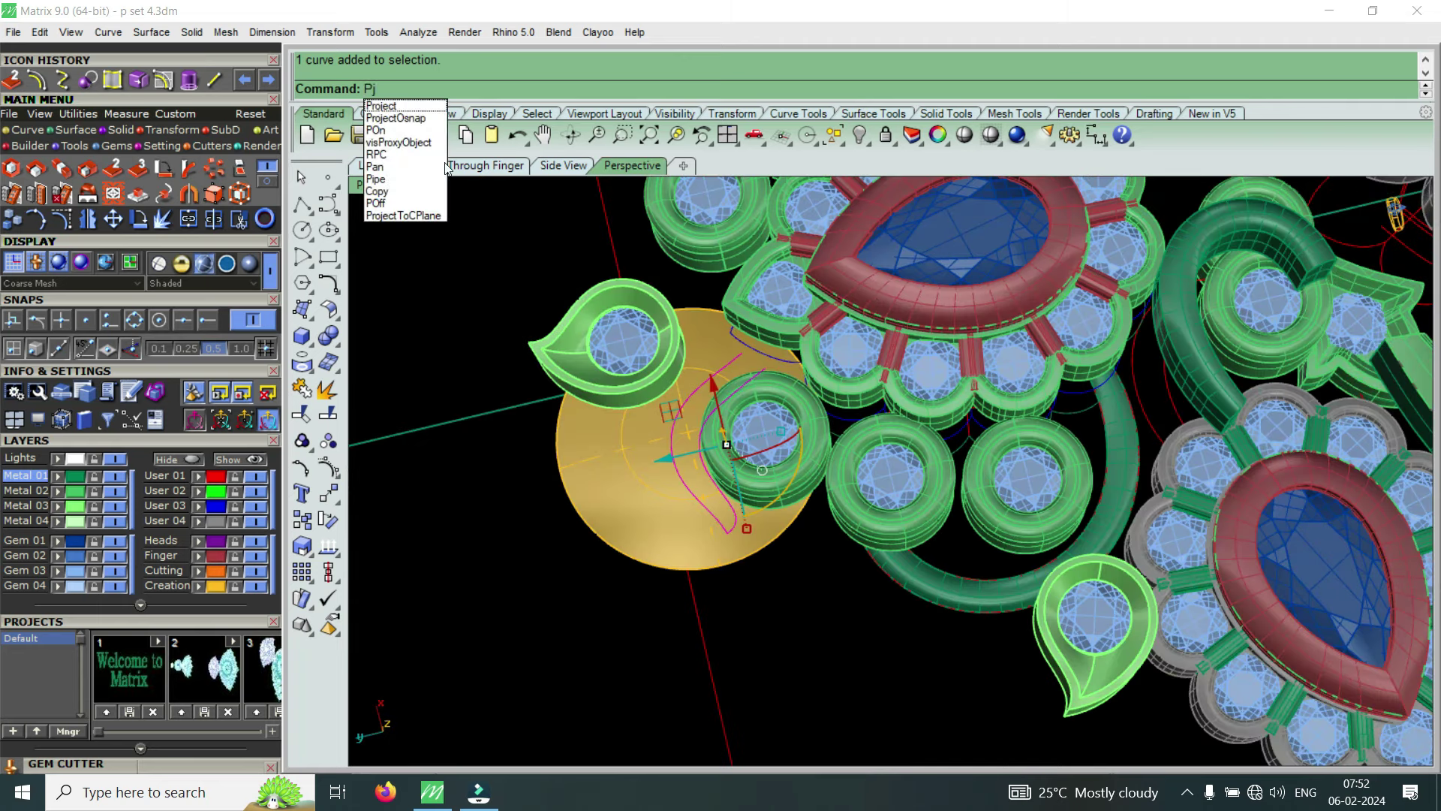
left_click(415, 112)
scroll(640, 518, "up", 3)
left_click(636, 511)
key("Return")
Hide the gold disc by turning off the Creation layer
right_click_drag(685, 598, 715, 564)
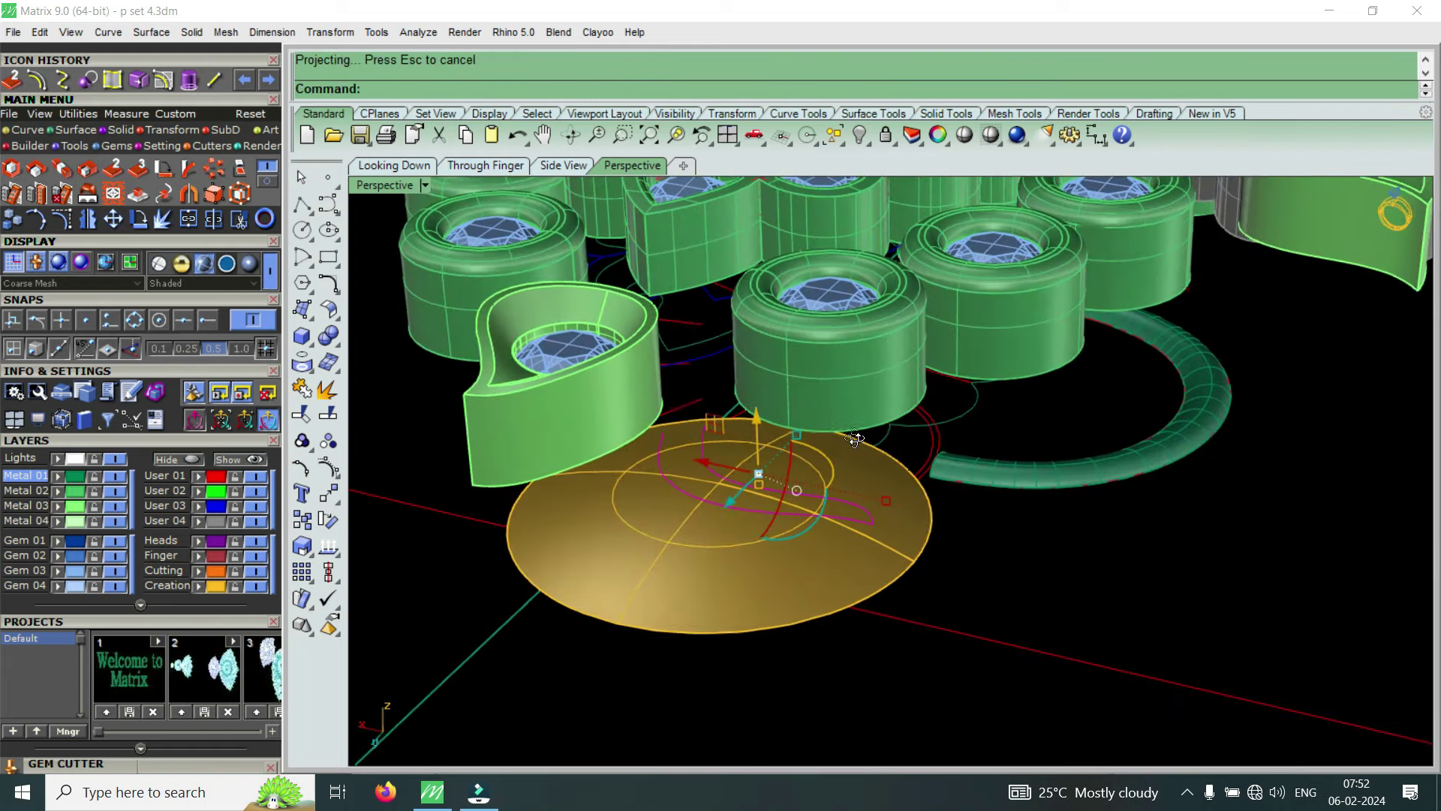
scroll(714, 564, "up", 3)
left_click(714, 571)
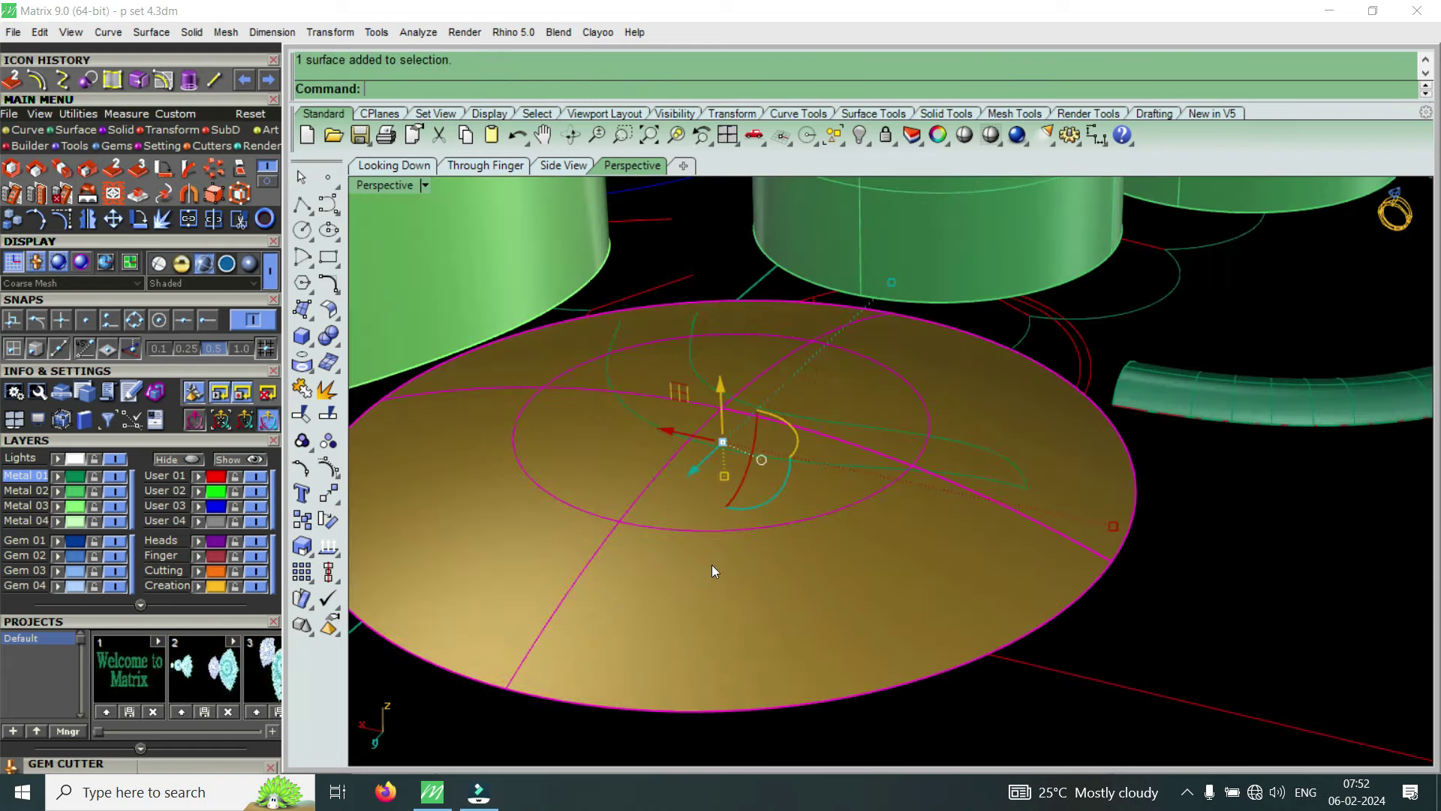
left_click(256, 586)
scroll(663, 375, "up", 3)
scroll(665, 372, "up", 2)
Orient a copy of the arc profile from its ends onto the projected curves' ends
left_click(682, 369)
scroll(683, 422, "down", 3)
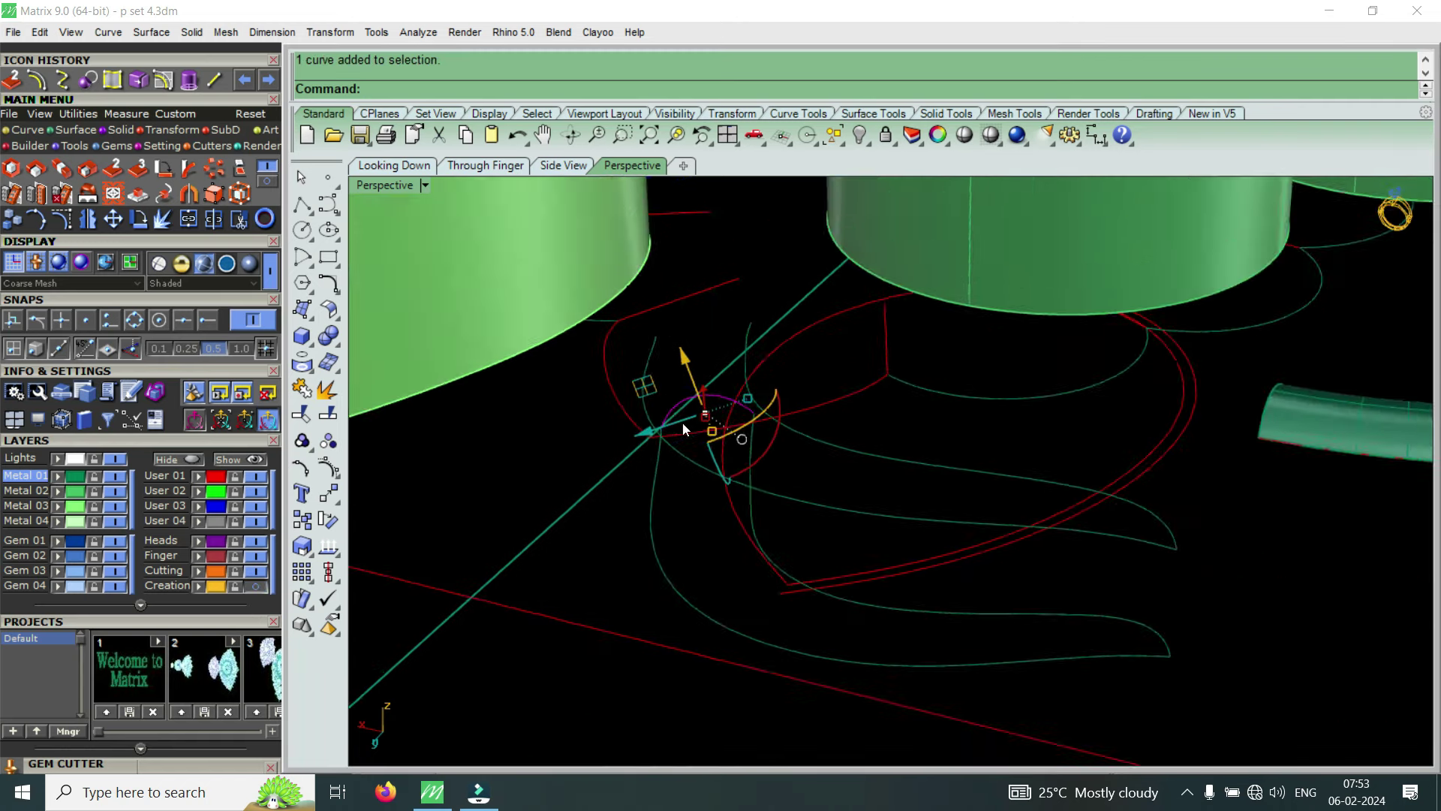
scroll(703, 411, "up", 3)
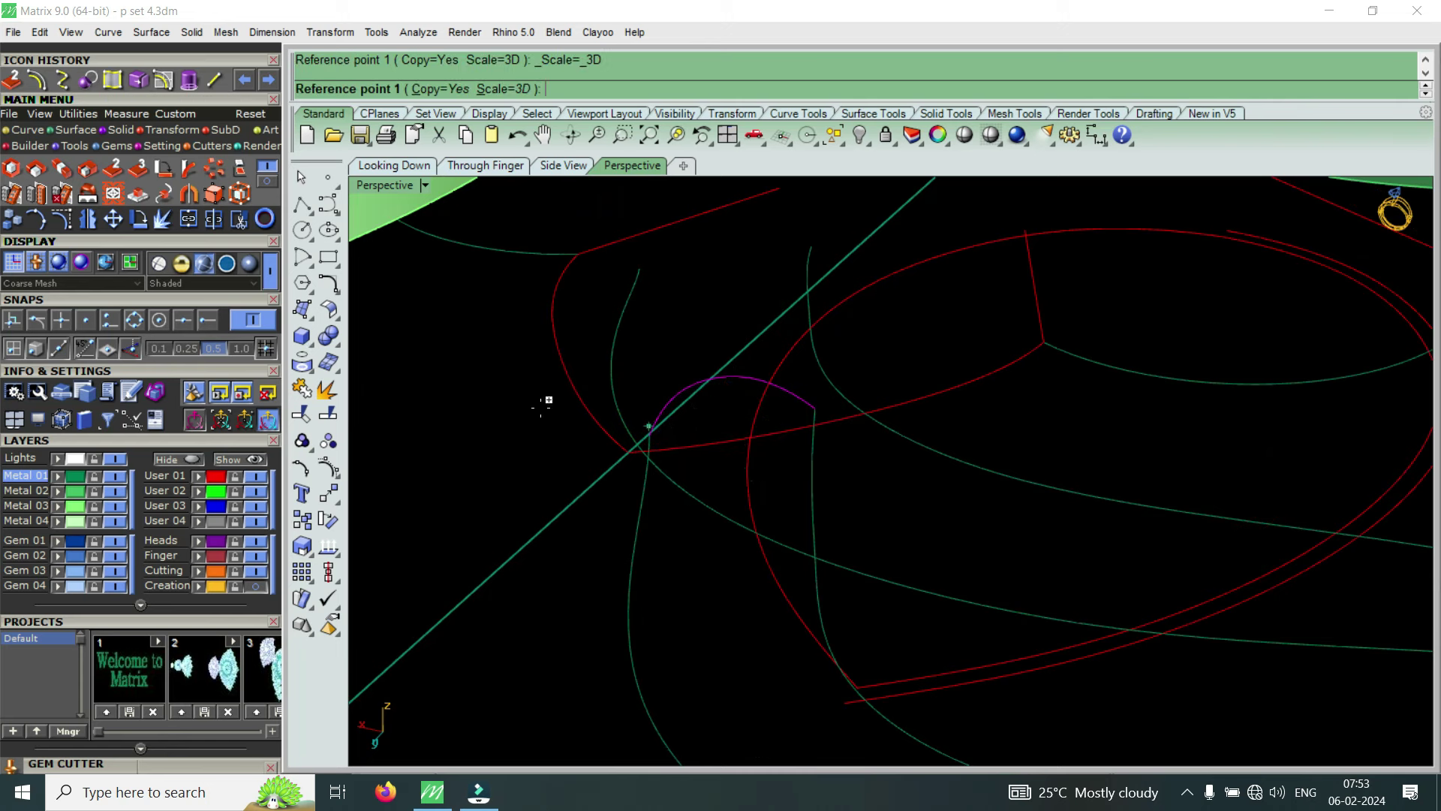
left_click(204, 322)
left_click(649, 434)
left_click(814, 409)
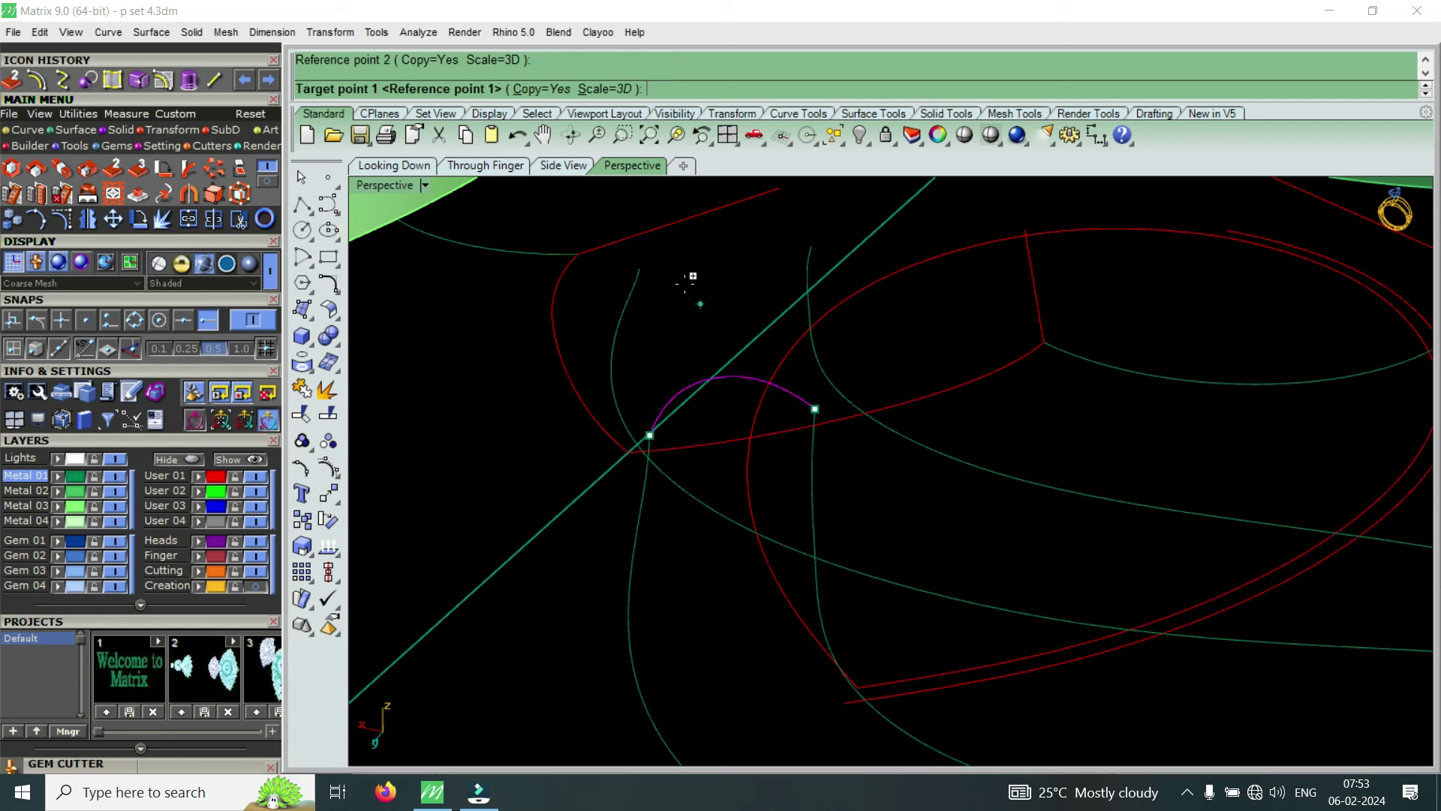
left_click(650, 266)
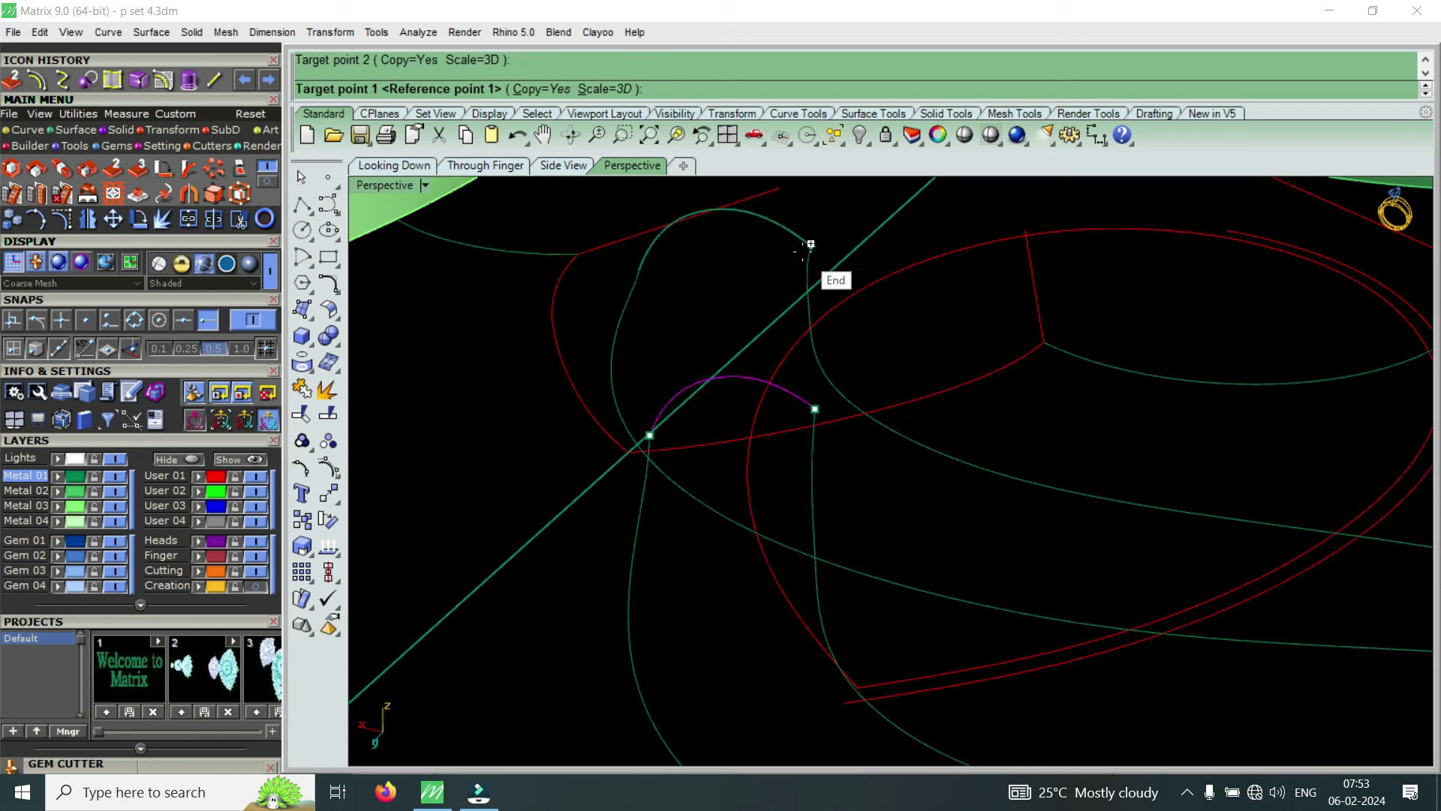
left_click(811, 244)
scroll(875, 355, "down", 2)
scroll(746, 299, "up", 4)
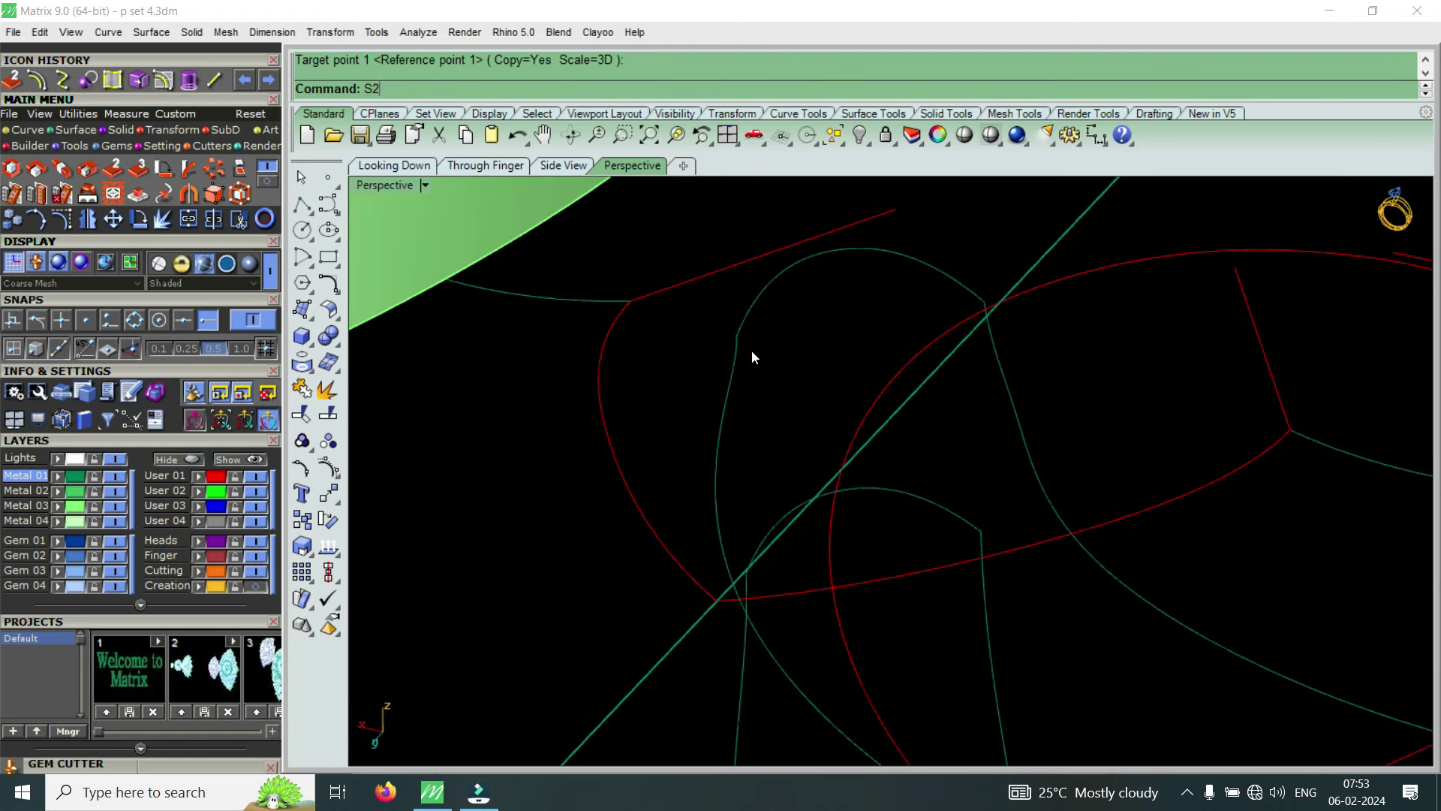
Pick the two rail curves and the arc cross-section for a two-rail sweep
left_click(403, 109)
left_click(732, 358)
left_click(991, 348)
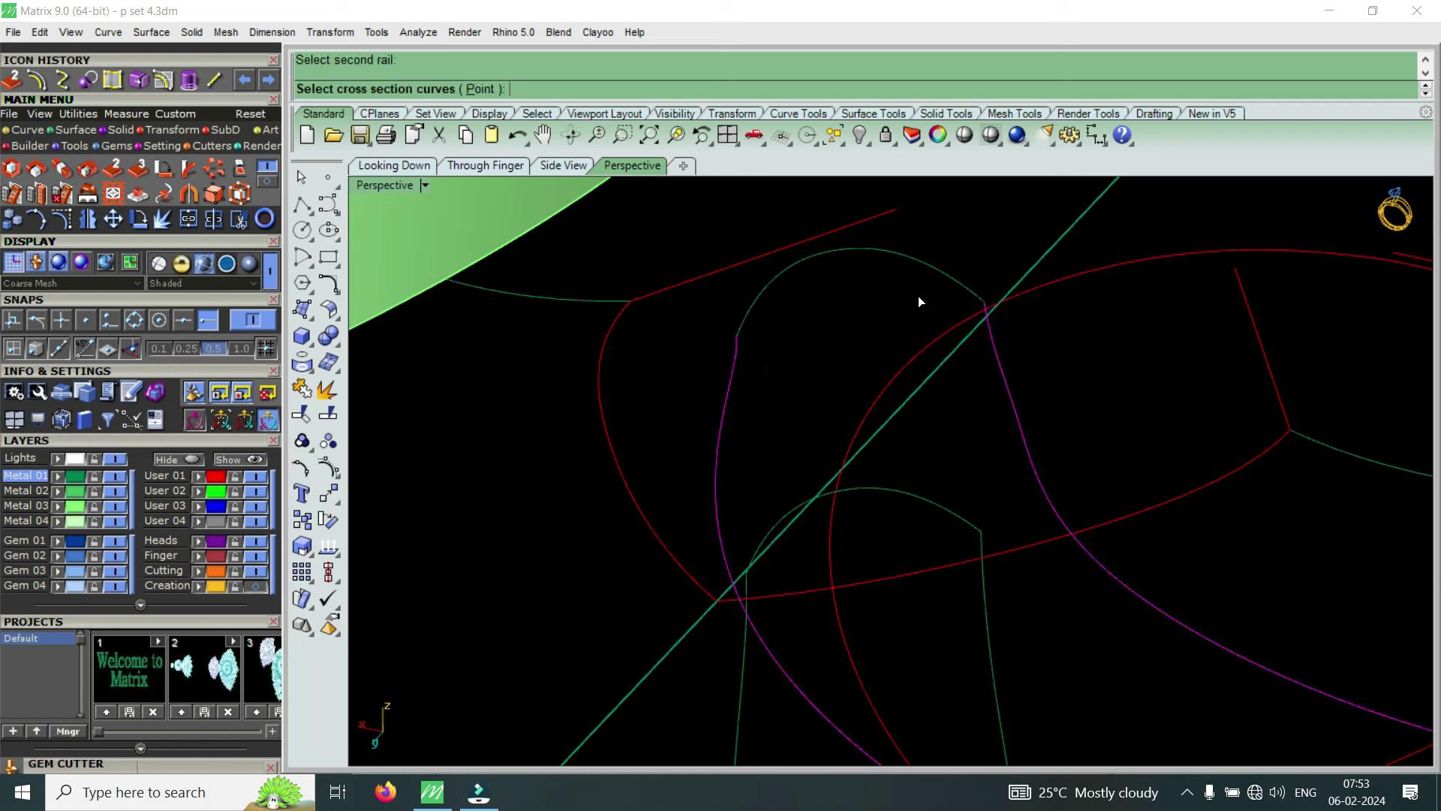
left_click(891, 255)
key("Return")
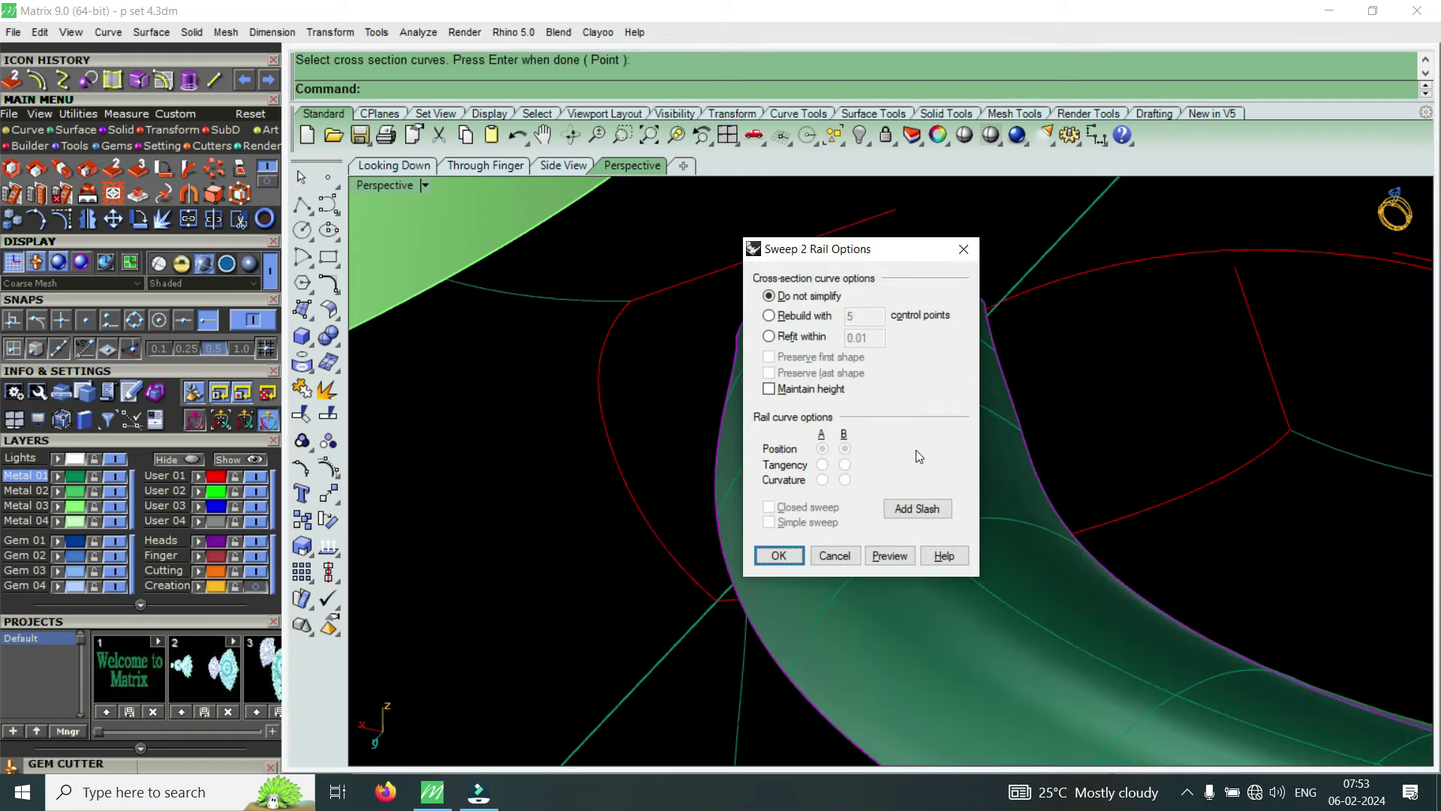
Add the first cross-section slashes across the tube between the two rails
left_click(911, 509)
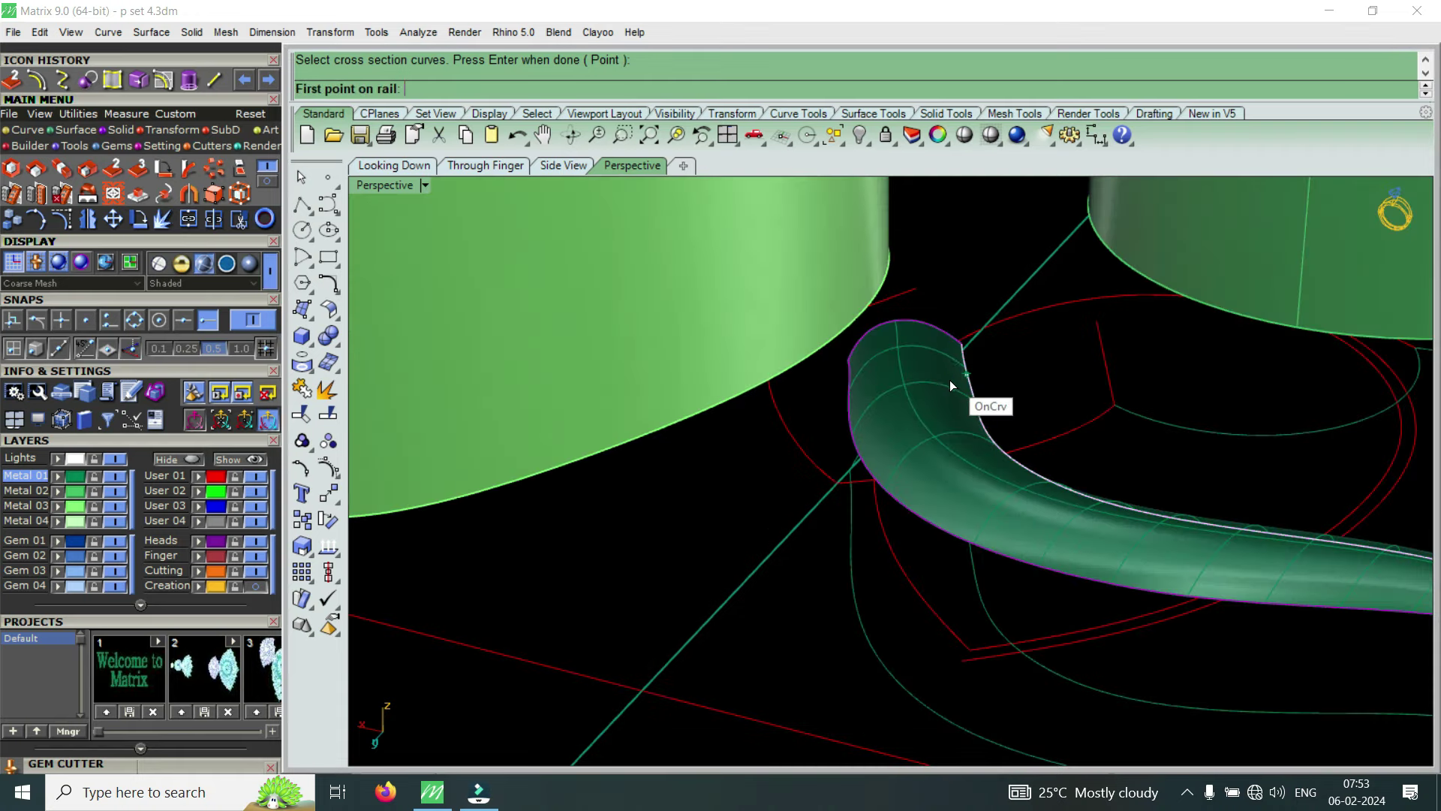
right_click_drag(946, 418, 917, 548)
scroll(884, 557, "up", 2)
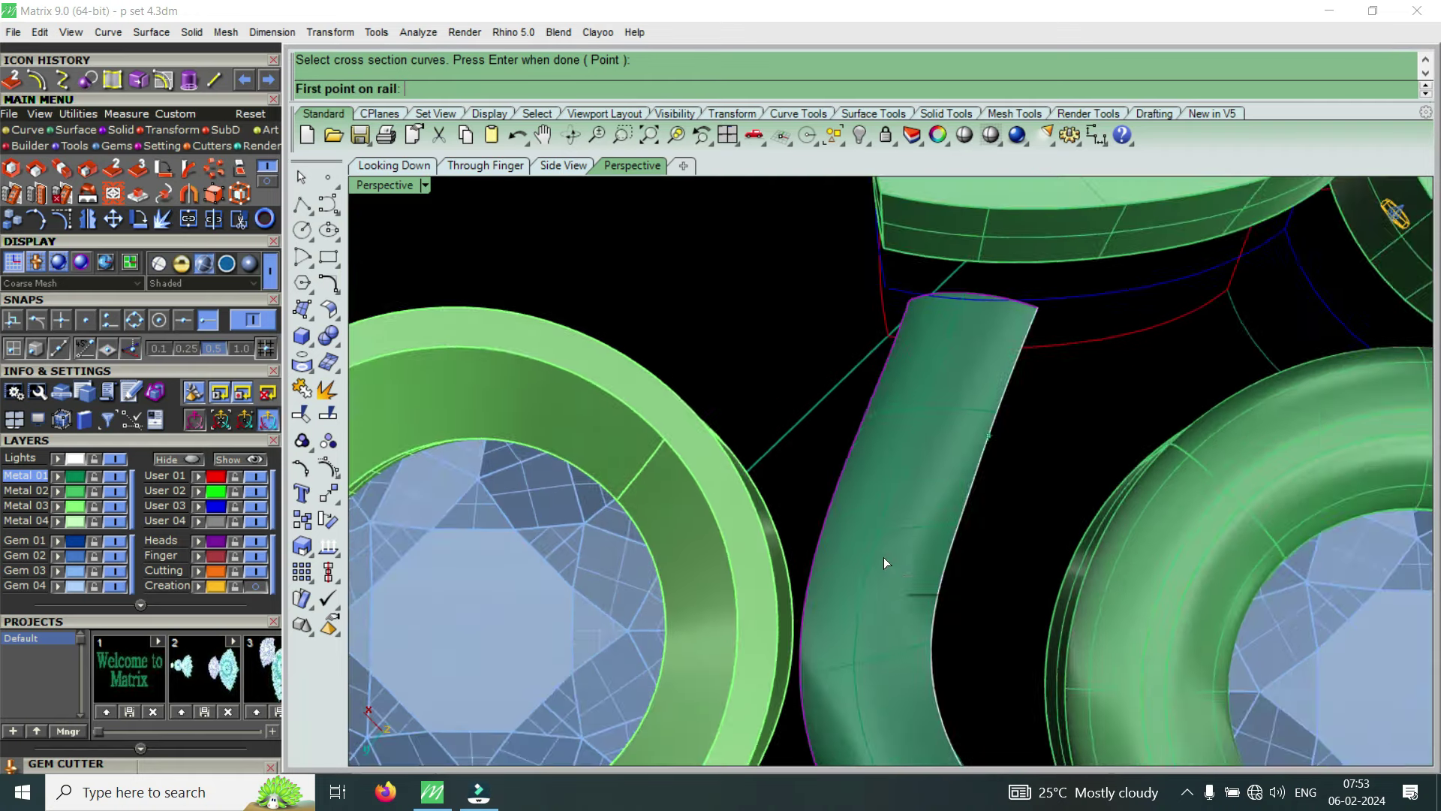
scroll(887, 407, "up", 2)
left_click(875, 386)
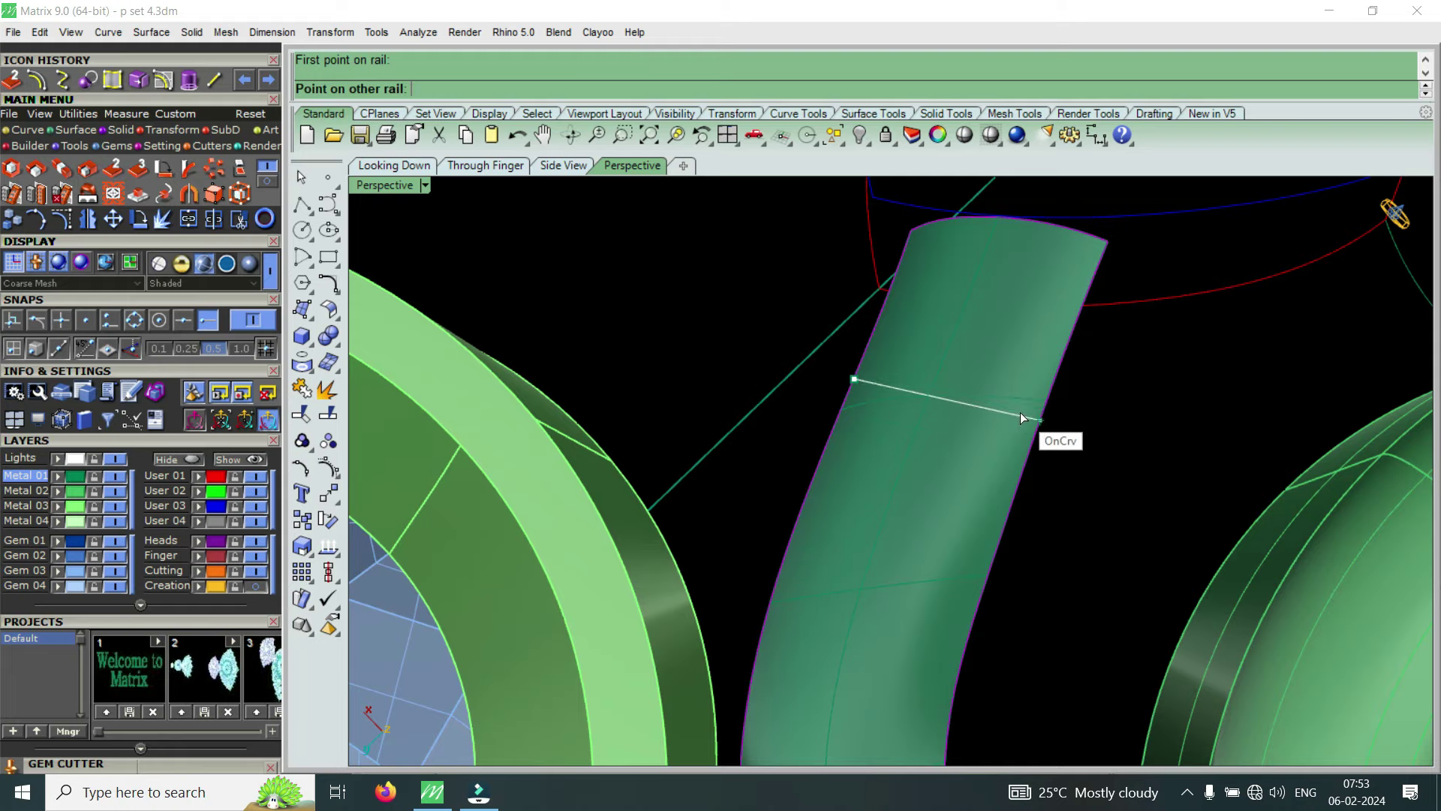
scroll(1020, 412, "down", 2)
scroll(1013, 429, "up", 2)
left_click(934, 491)
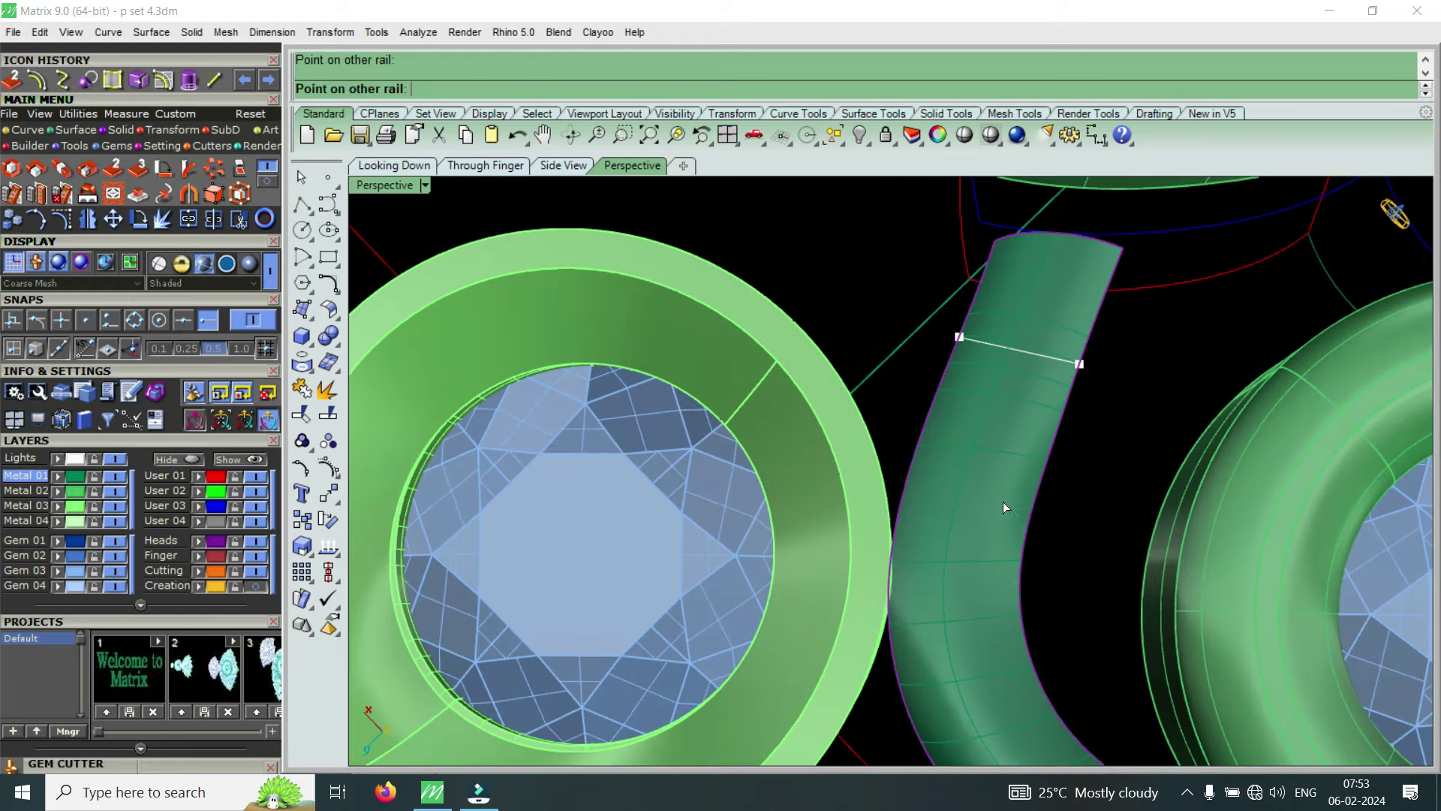
left_click(1003, 501)
scroll(1000, 500, "down", 3)
scroll(1000, 500, "up", 2)
scroll(1026, 517, "up", 2)
scroll(1025, 518, "up", 1)
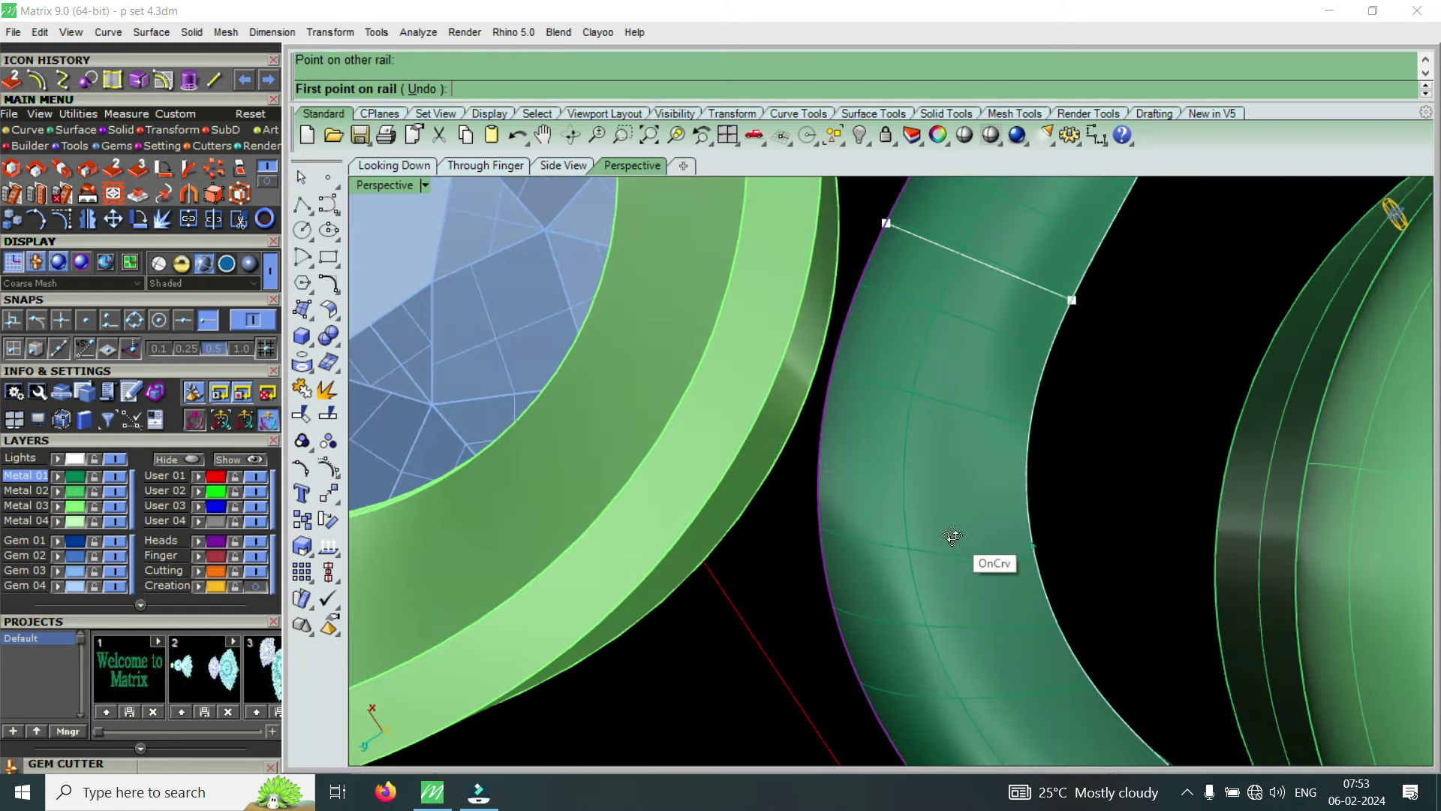
scroll(952, 538, "up", 2)
Add three more slashes toward the tube's end and confirm the Sweep 2 Rail options
left_click(833, 480)
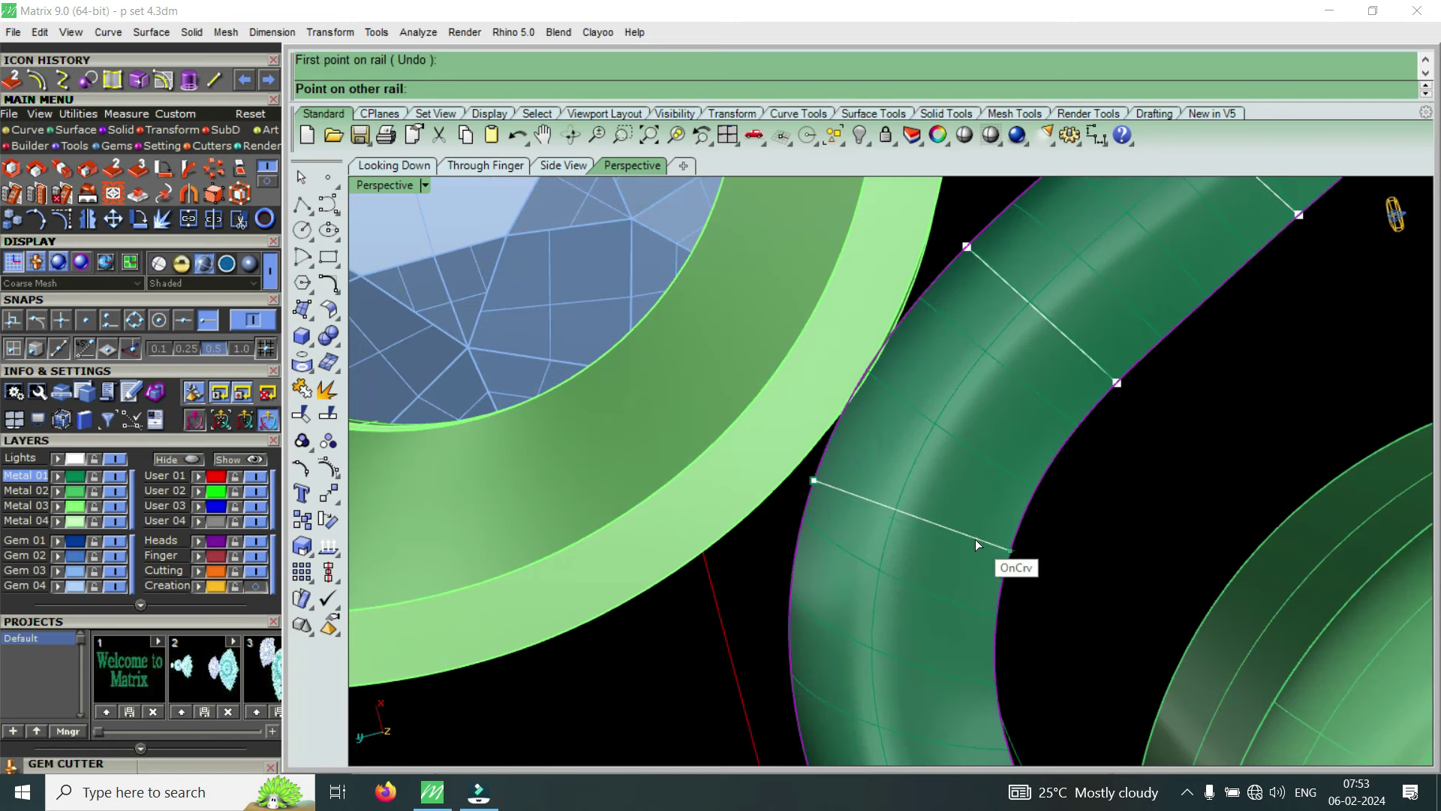
left_click(1009, 565)
scroll(1136, 389, "down", 2)
scroll(1137, 383, "down", 2)
scroll(1073, 518, "up", 2)
left_click(1044, 565)
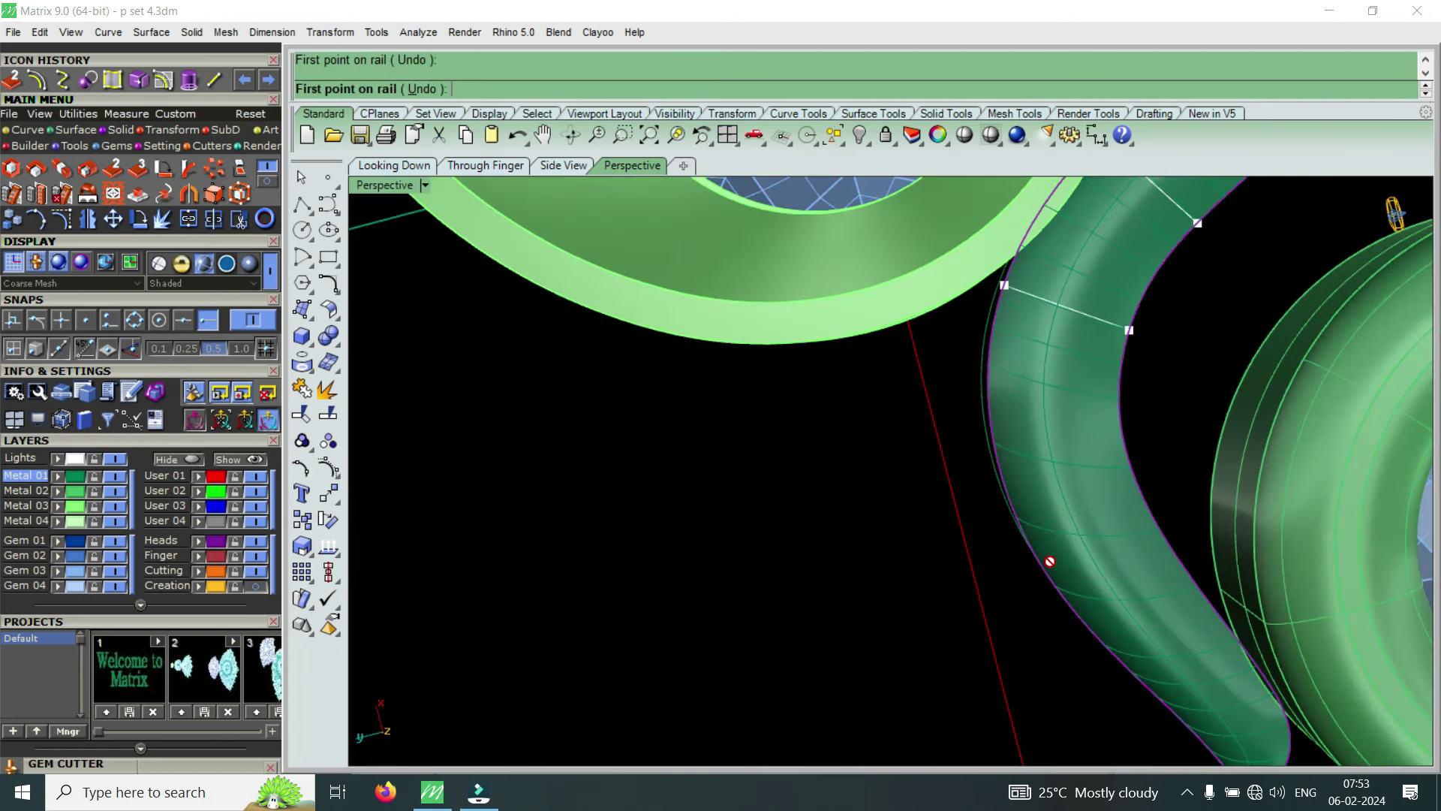
left_click(1141, 518)
scroll(1093, 497, "up", 2)
scroll(1168, 570, "up", 1)
left_click(1190, 581)
left_click(1130, 644)
key("Return")
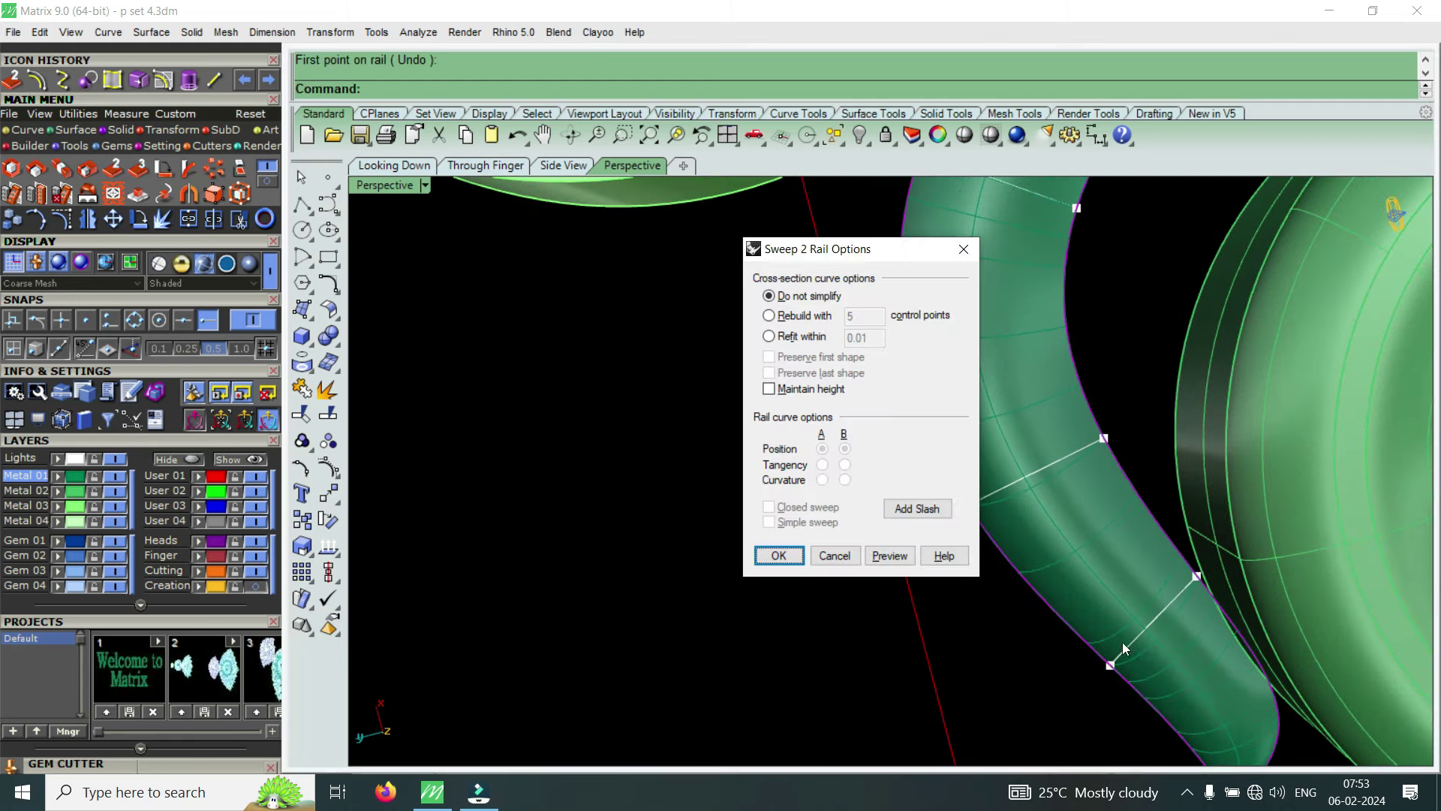
left_click(778, 555)
Extrude the curved band surfaces into upright walls and delete the flat originals
scroll(939, 497, "down", 3)
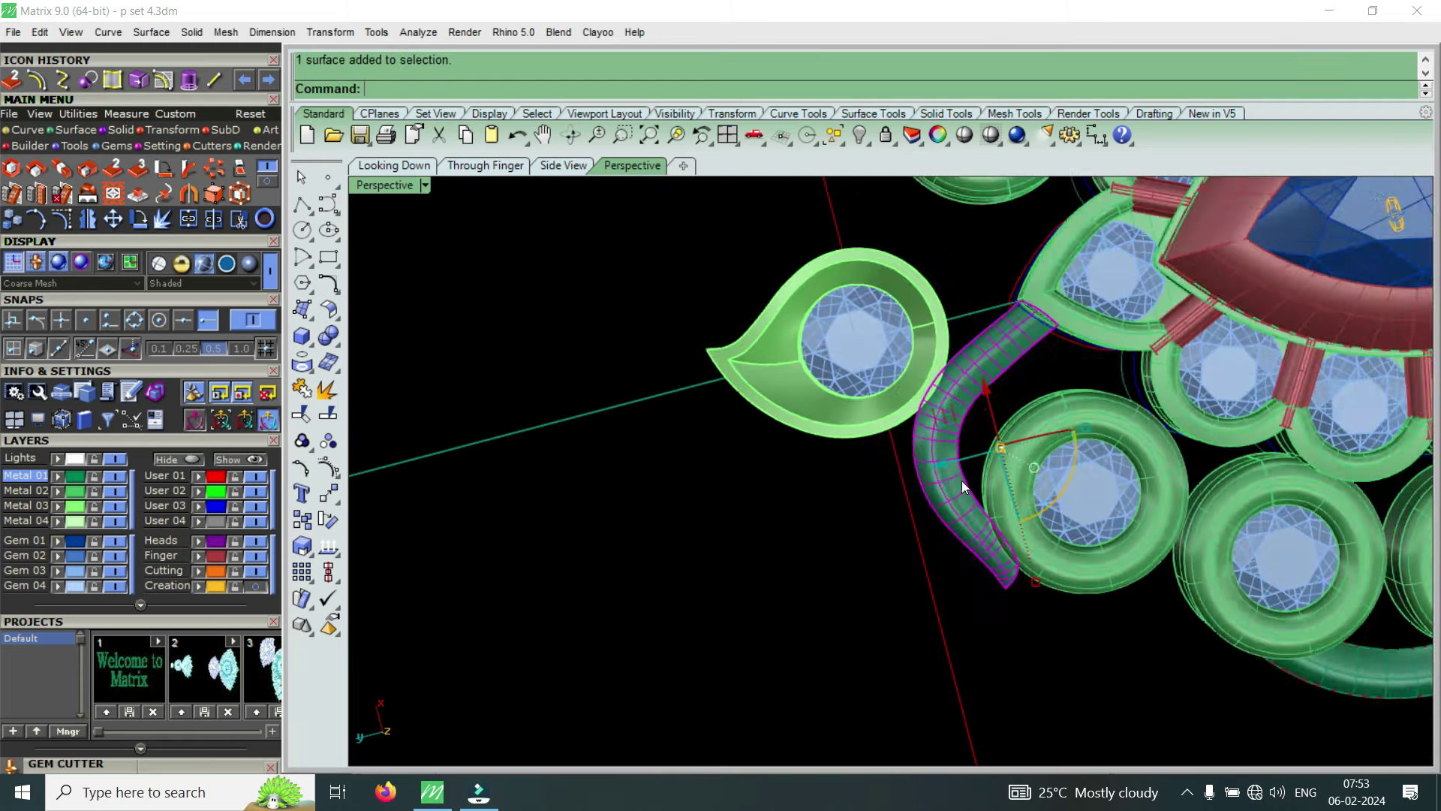
scroll(1234, 571, "up", 2)
scroll(1228, 615, "down", 2)
right_click_drag(1016, 573, 313, 180)
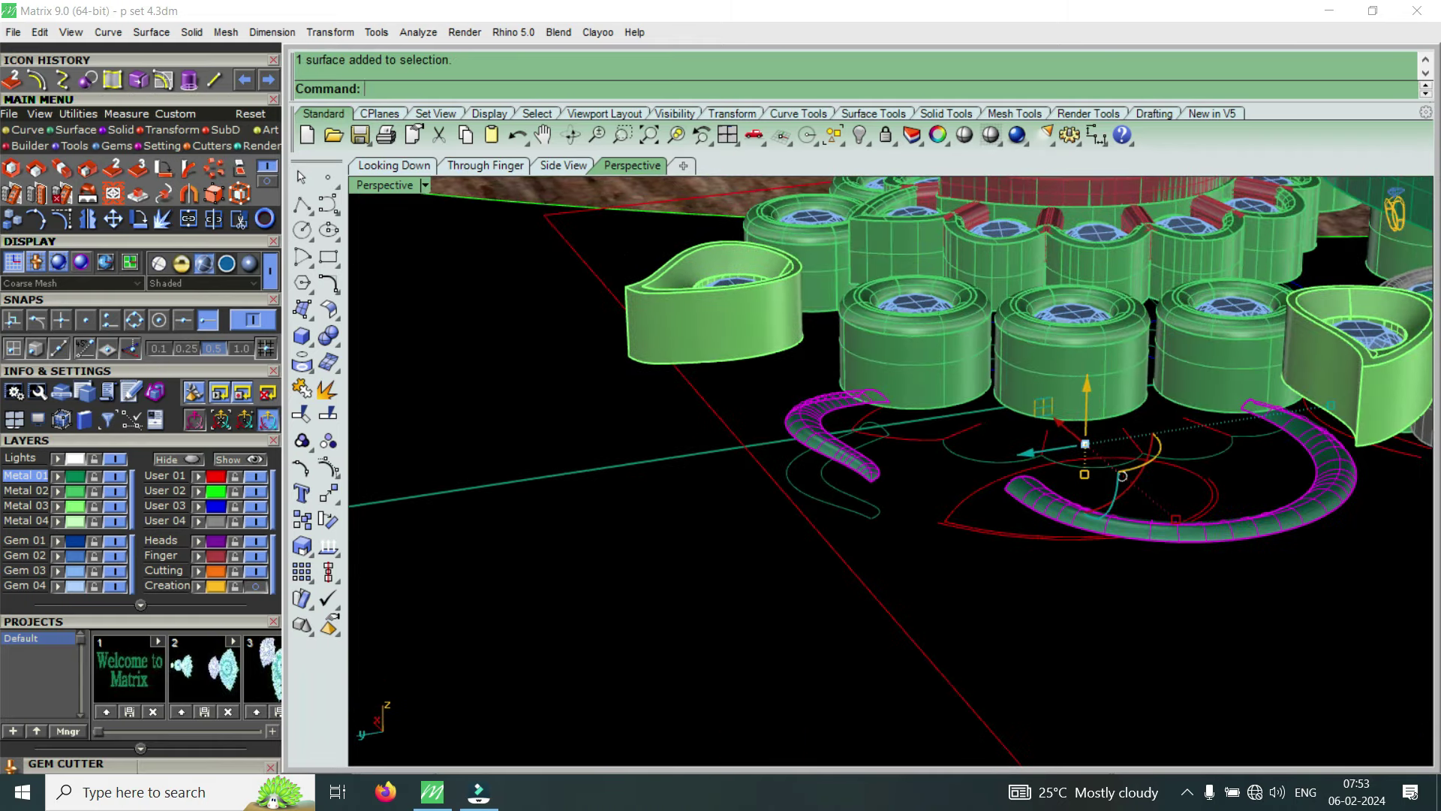
left_click(12, 79)
key("Return")
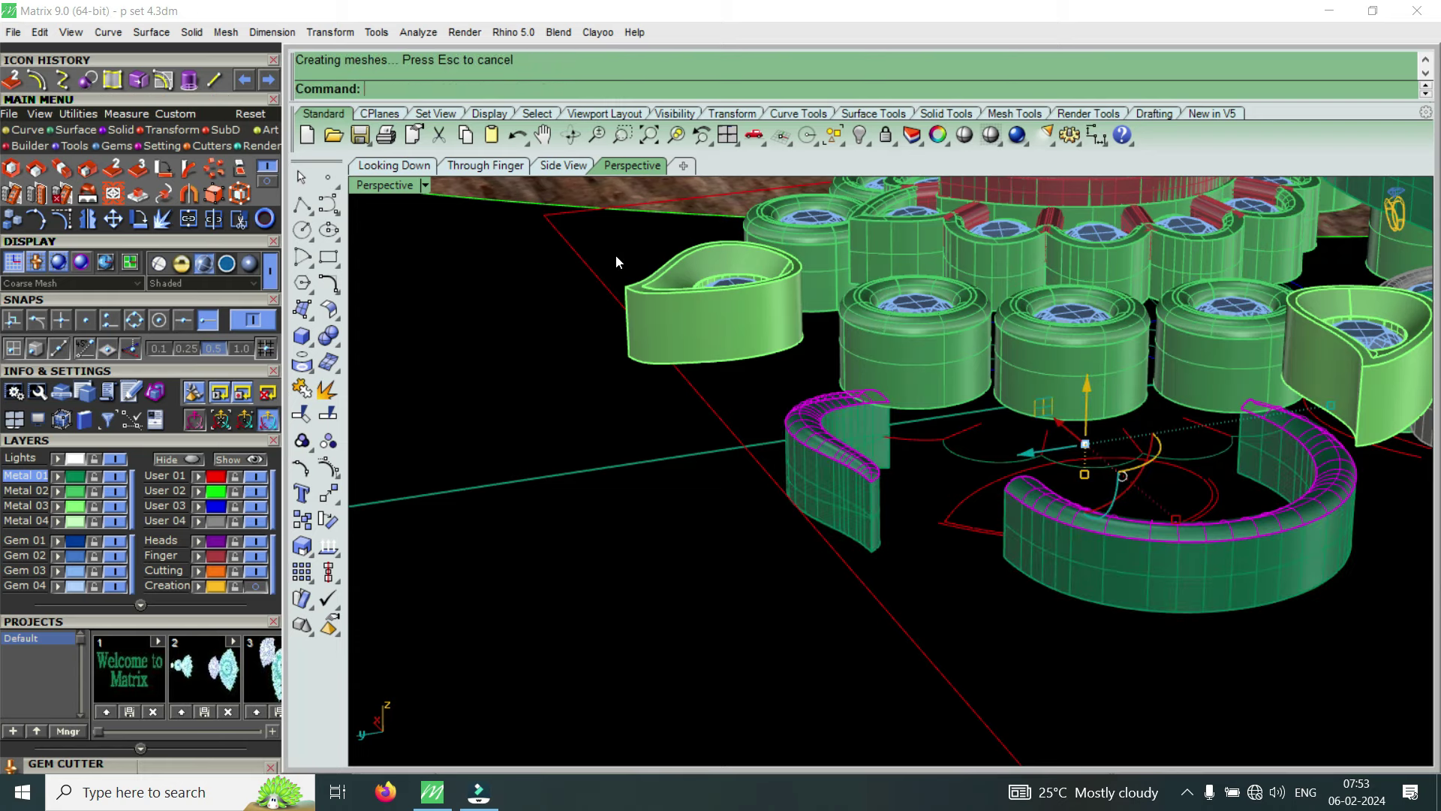
key("Delete")
Select both curved wall polysurfaces and move them onto the dark red Finger layer
left_click(1070, 556)
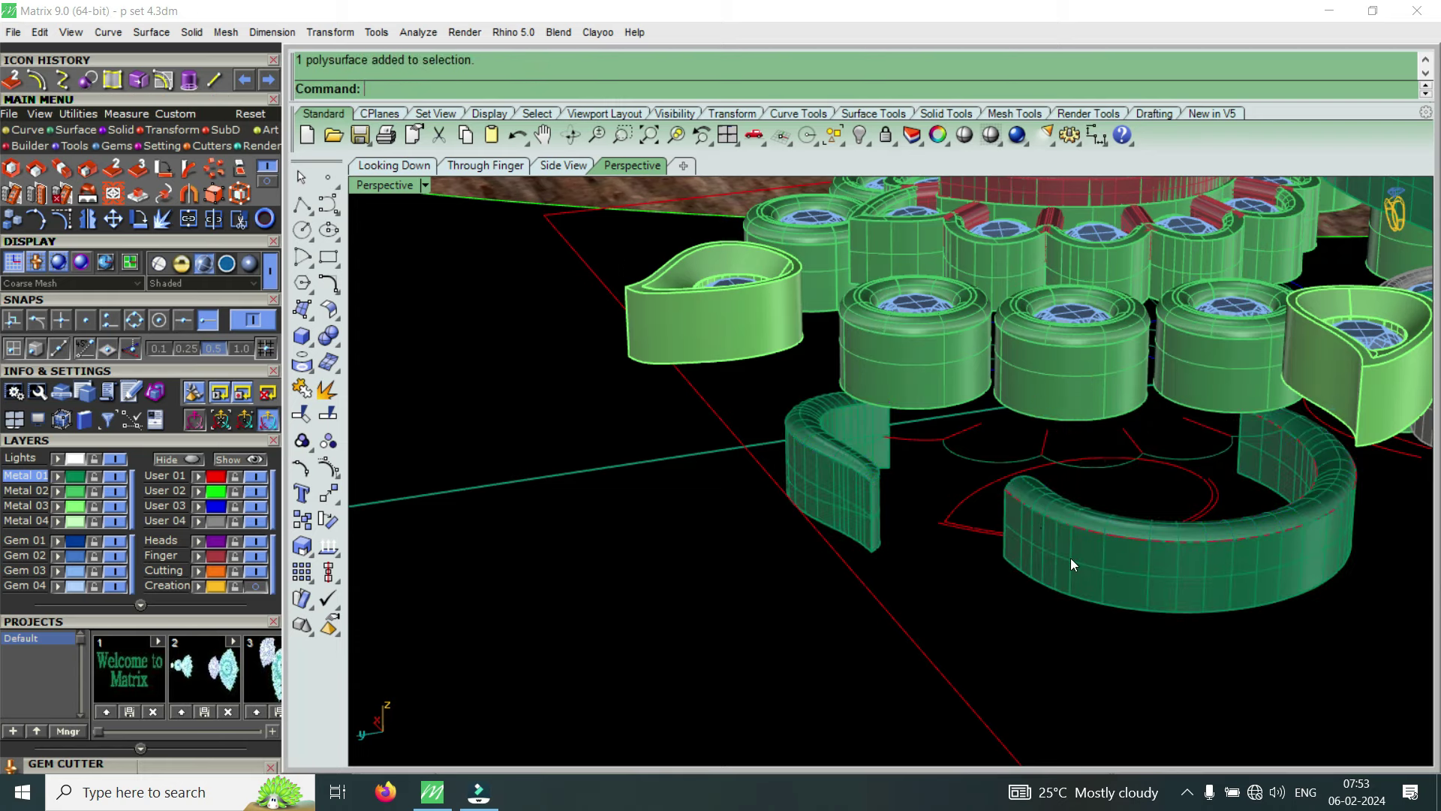
left_click(815, 469, "shift")
scroll(983, 470, "down", 3)
scroll(983, 469, "up", 2)
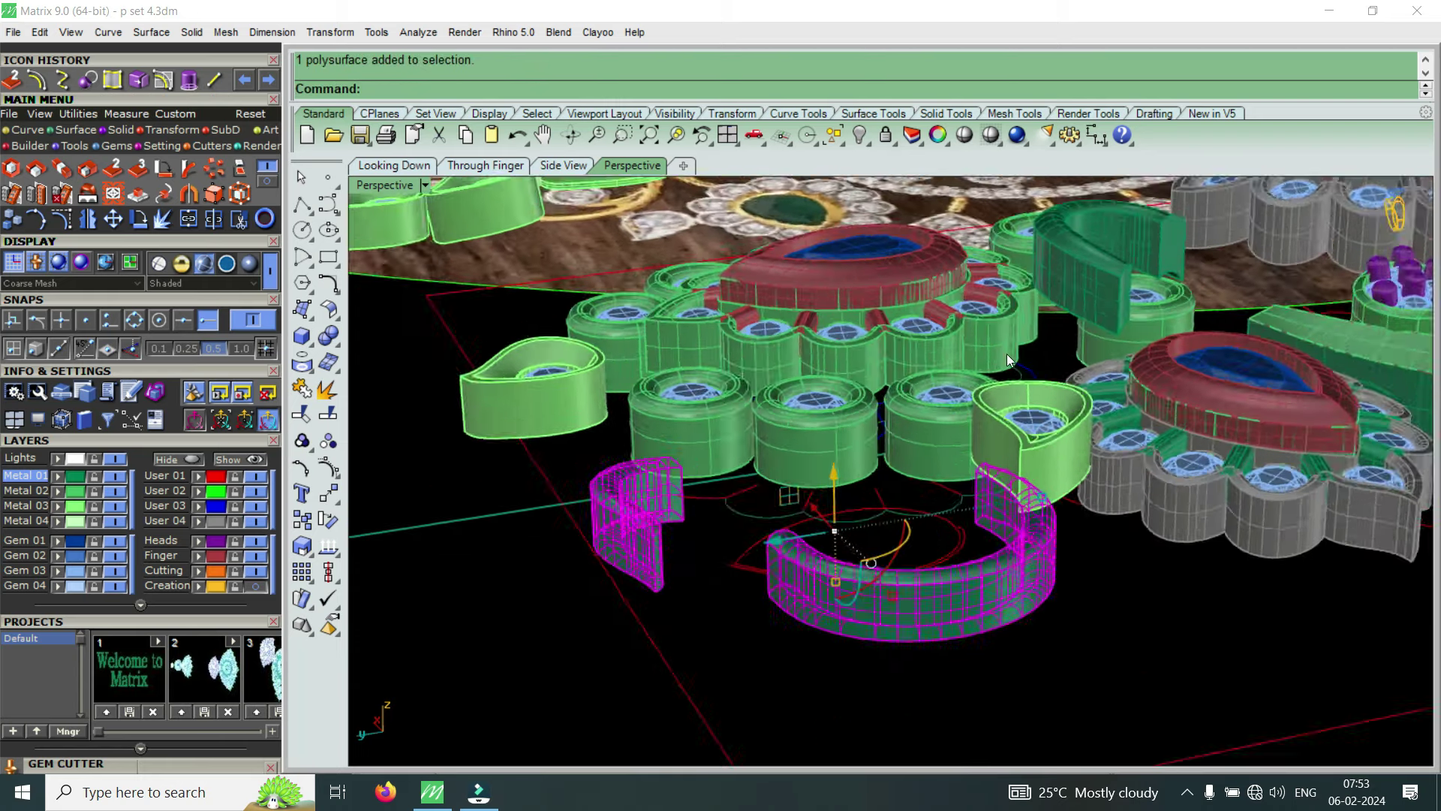
scroll(1006, 421, "up", 3)
scroll(1021, 450, "up", 3)
scroll(1038, 470, "up", 2)
scroll(1038, 470, "down", 3)
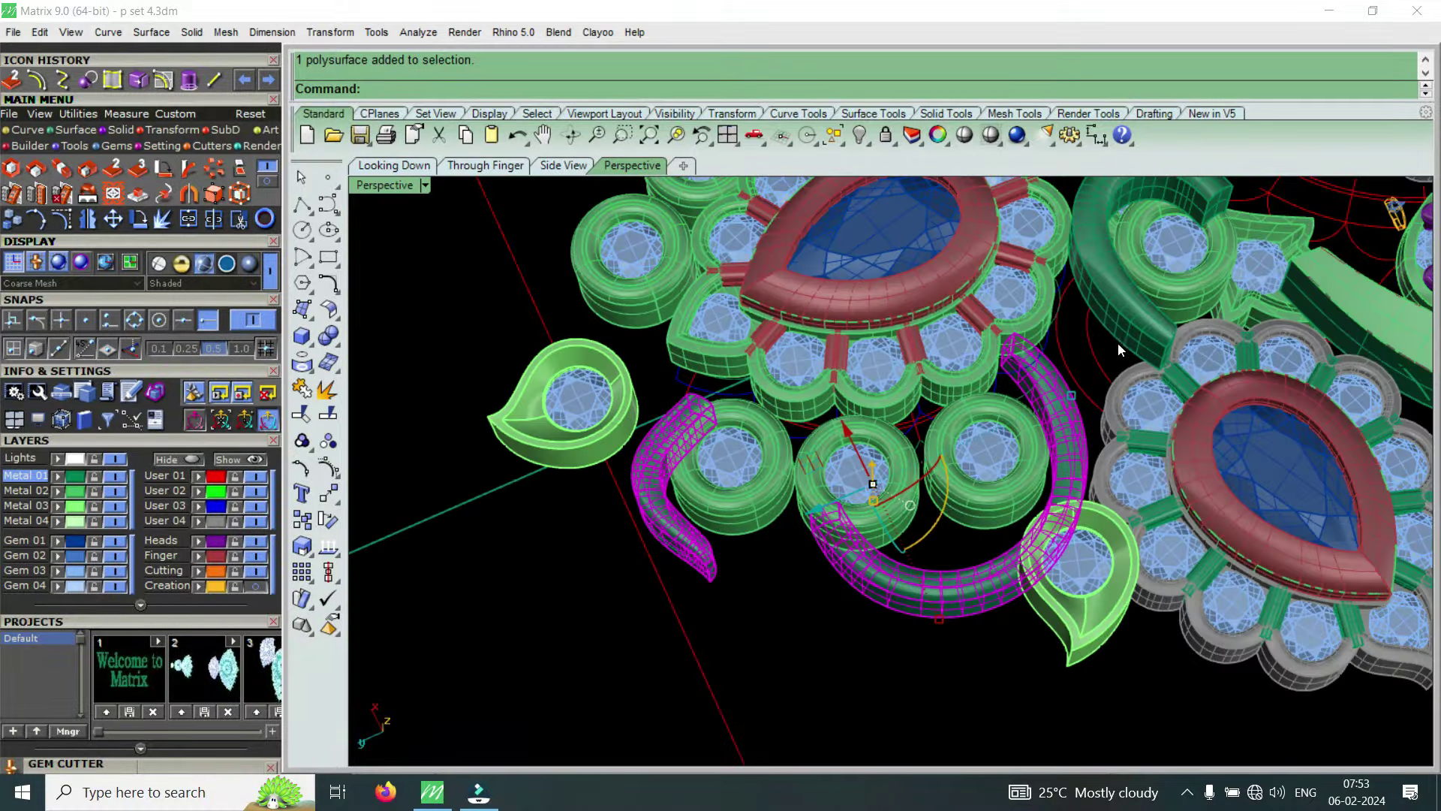
left_click(1119, 314)
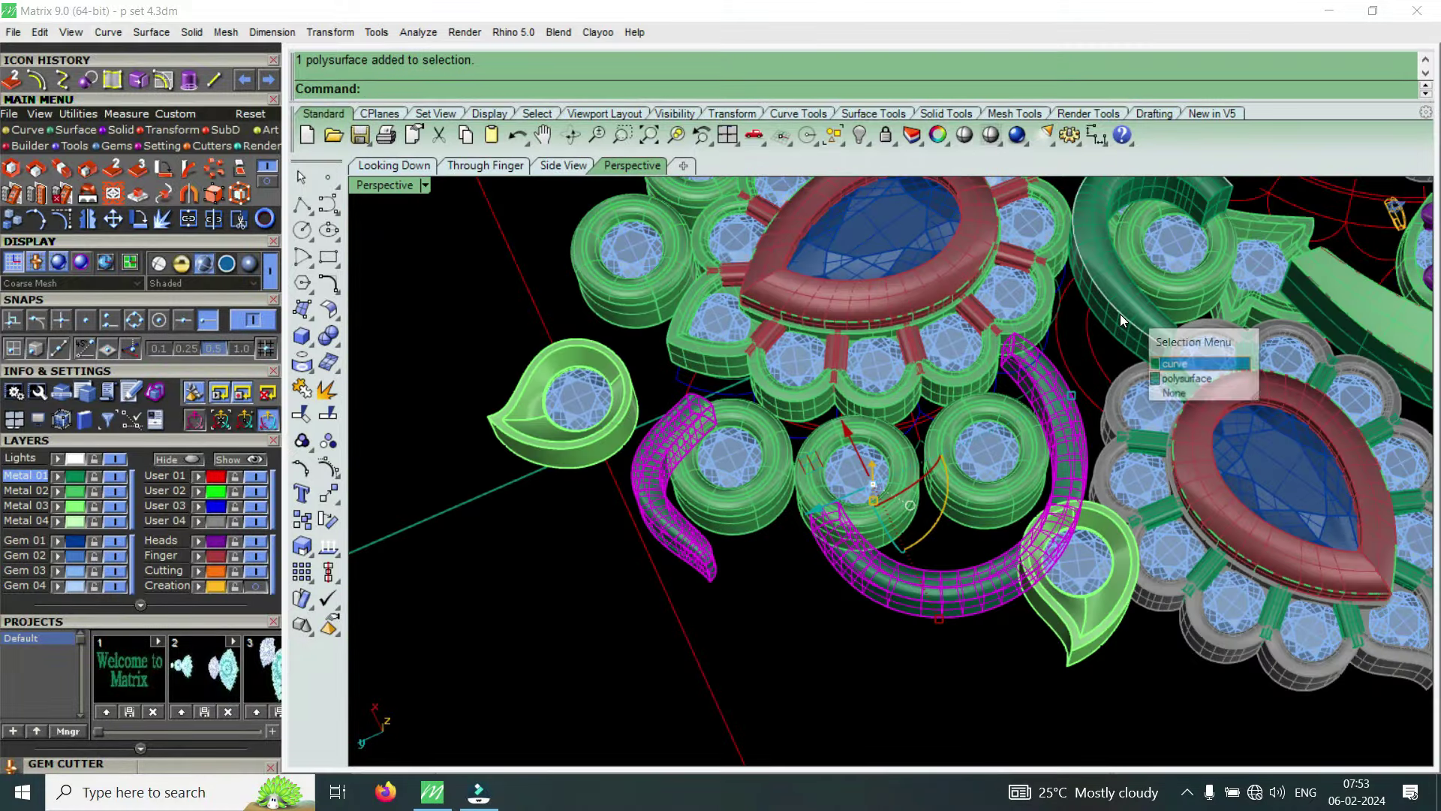
left_click(1180, 384)
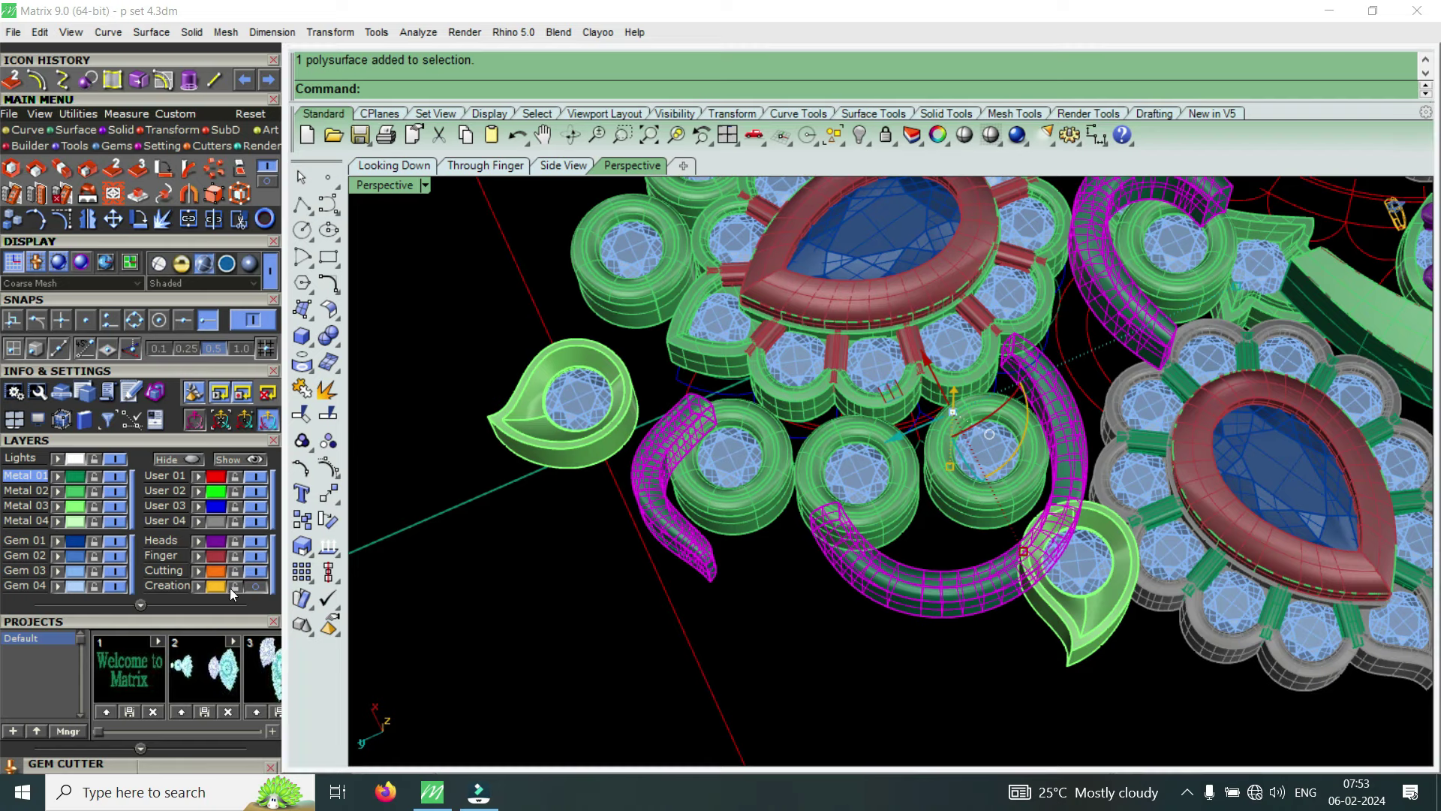
left_click(197, 557)
scroll(959, 612, "down", 3)
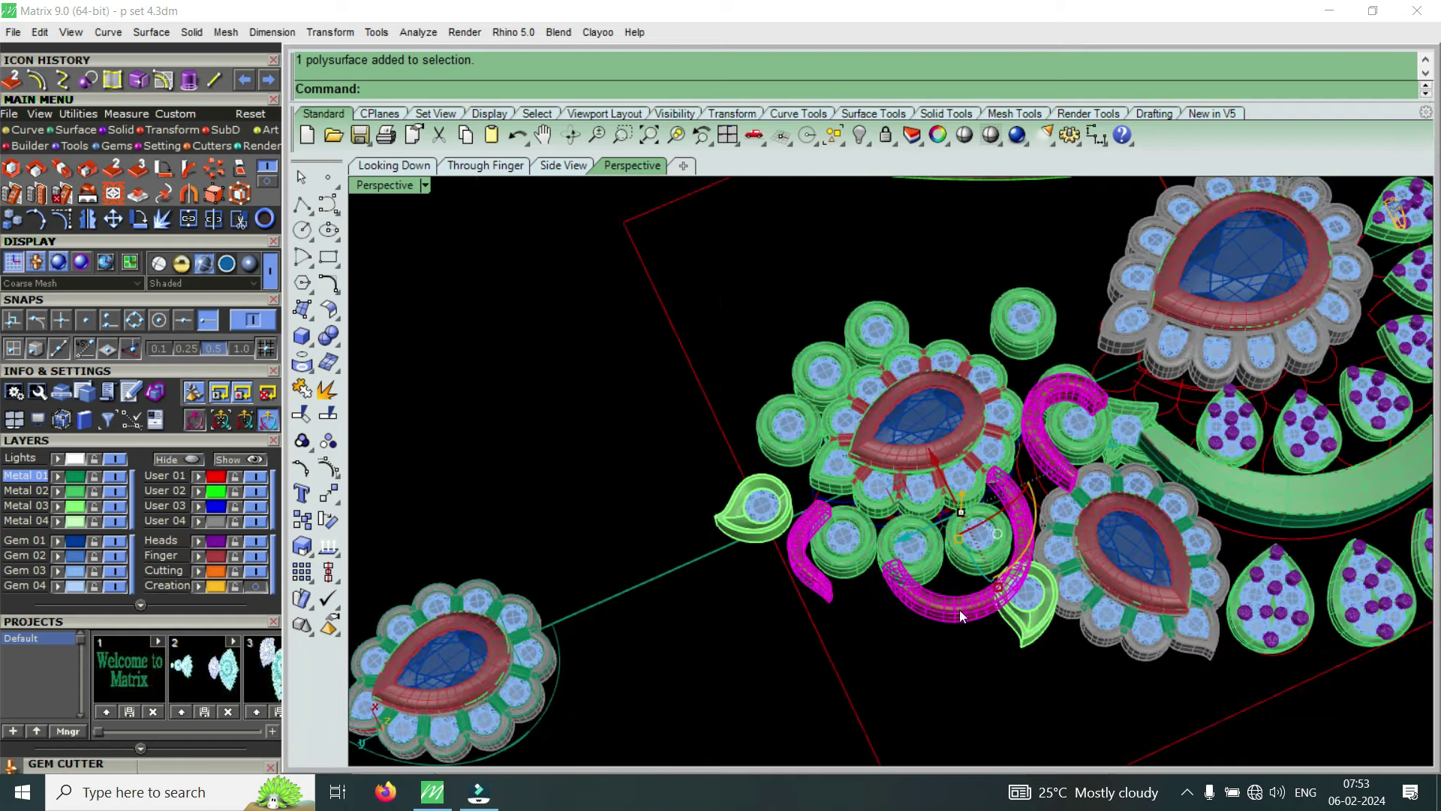
scroll(959, 608, "up", 3)
scroll(960, 605, "up", 2)
right_click_drag(1036, 516, 1061, 358)
Lift the curved walls with the gumball Z arrow into position among the gem settings
left_click(1087, 336)
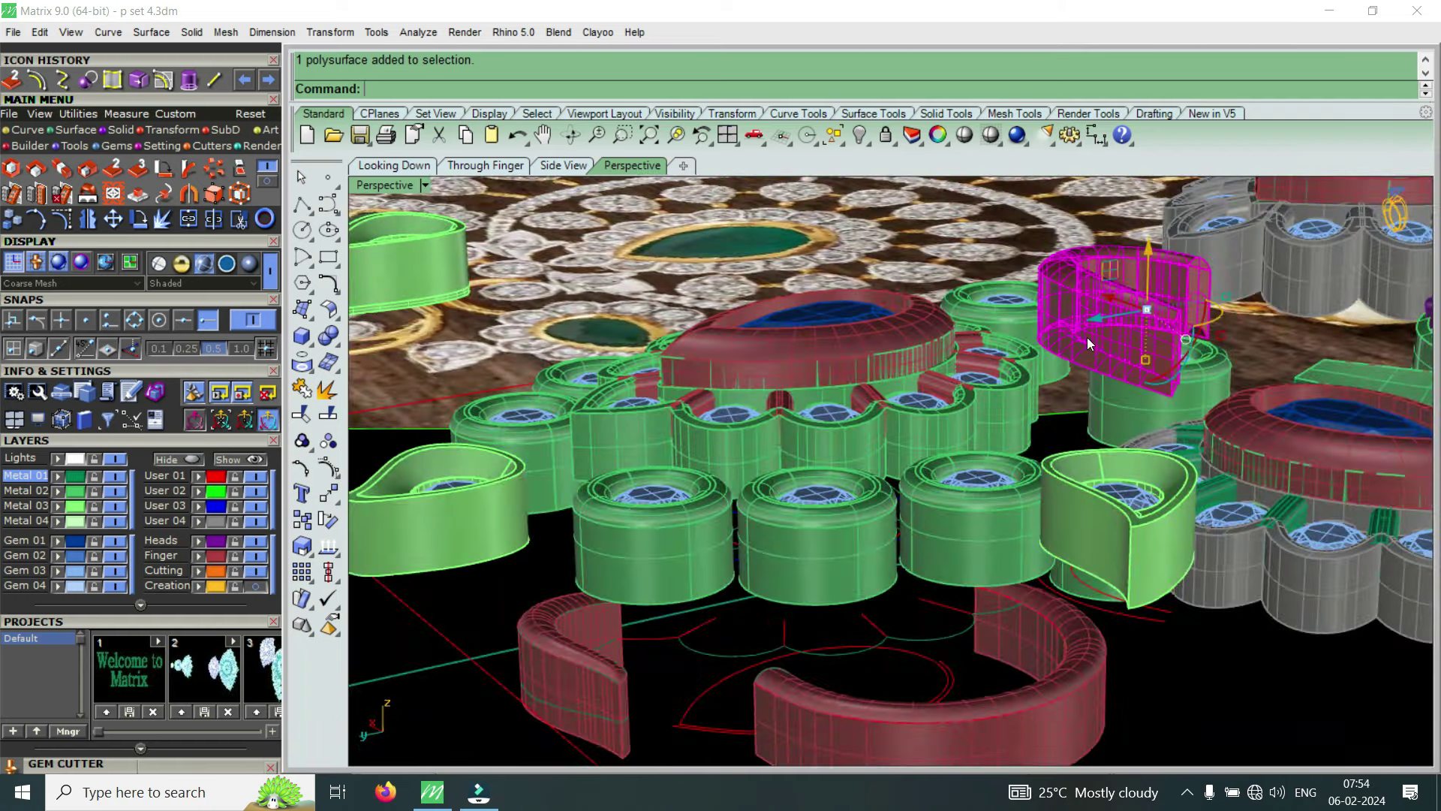
left_click_drag(1136, 355, 1132, 357)
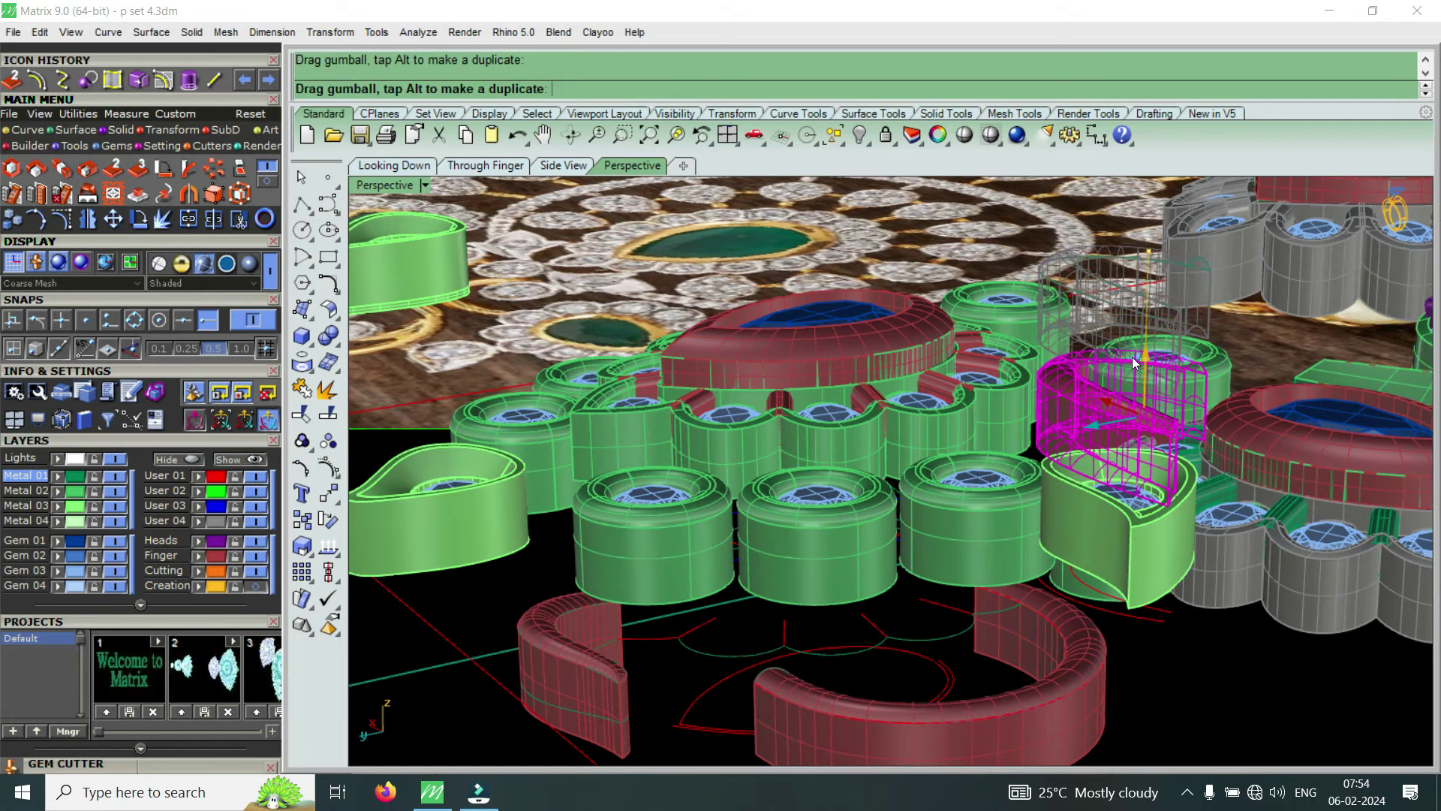
left_click(1028, 732)
left_click(583, 695, "shift")
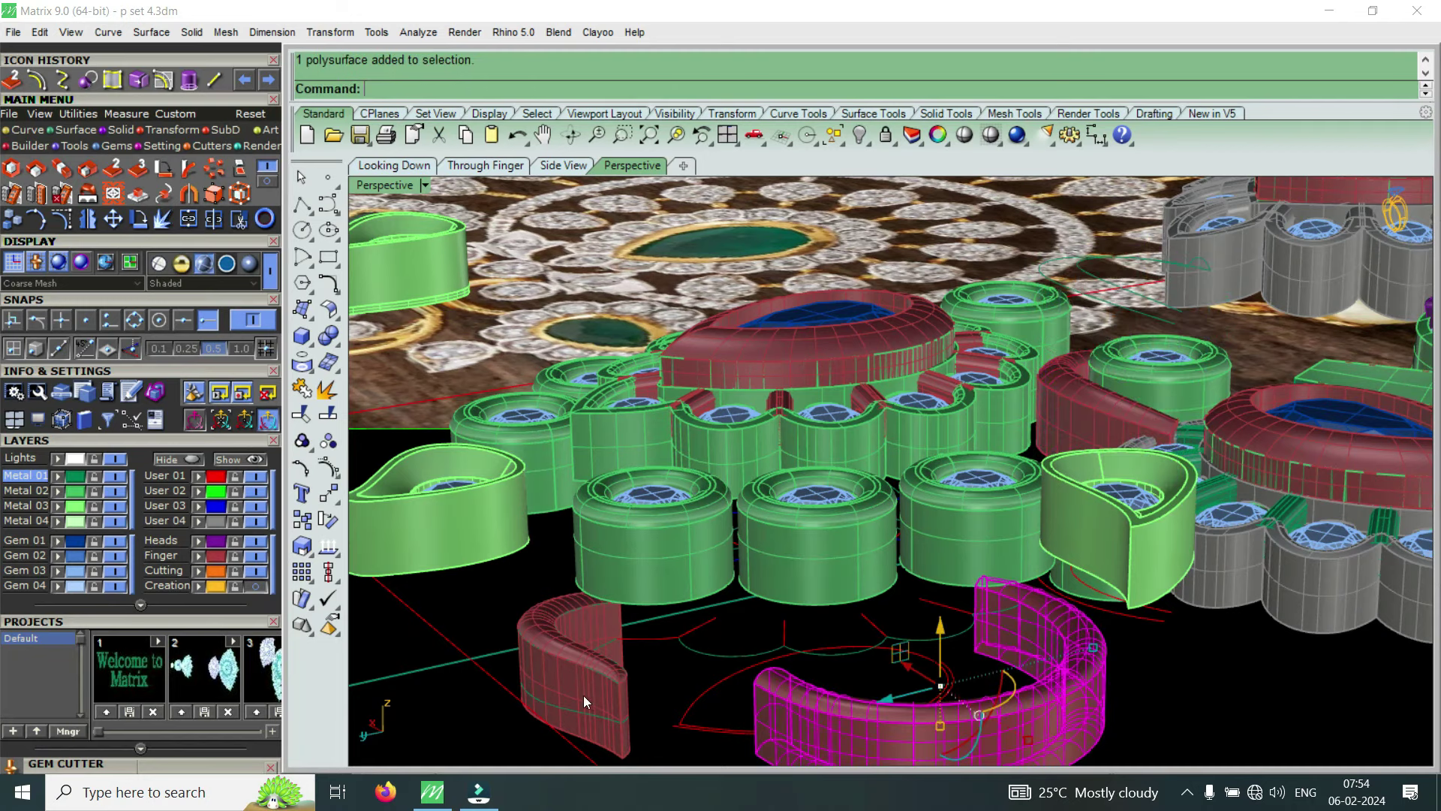
left_click_drag(829, 666, 841, 495)
key("Escape")
left_click(947, 686)
left_click_drag(944, 513, 916, 501)
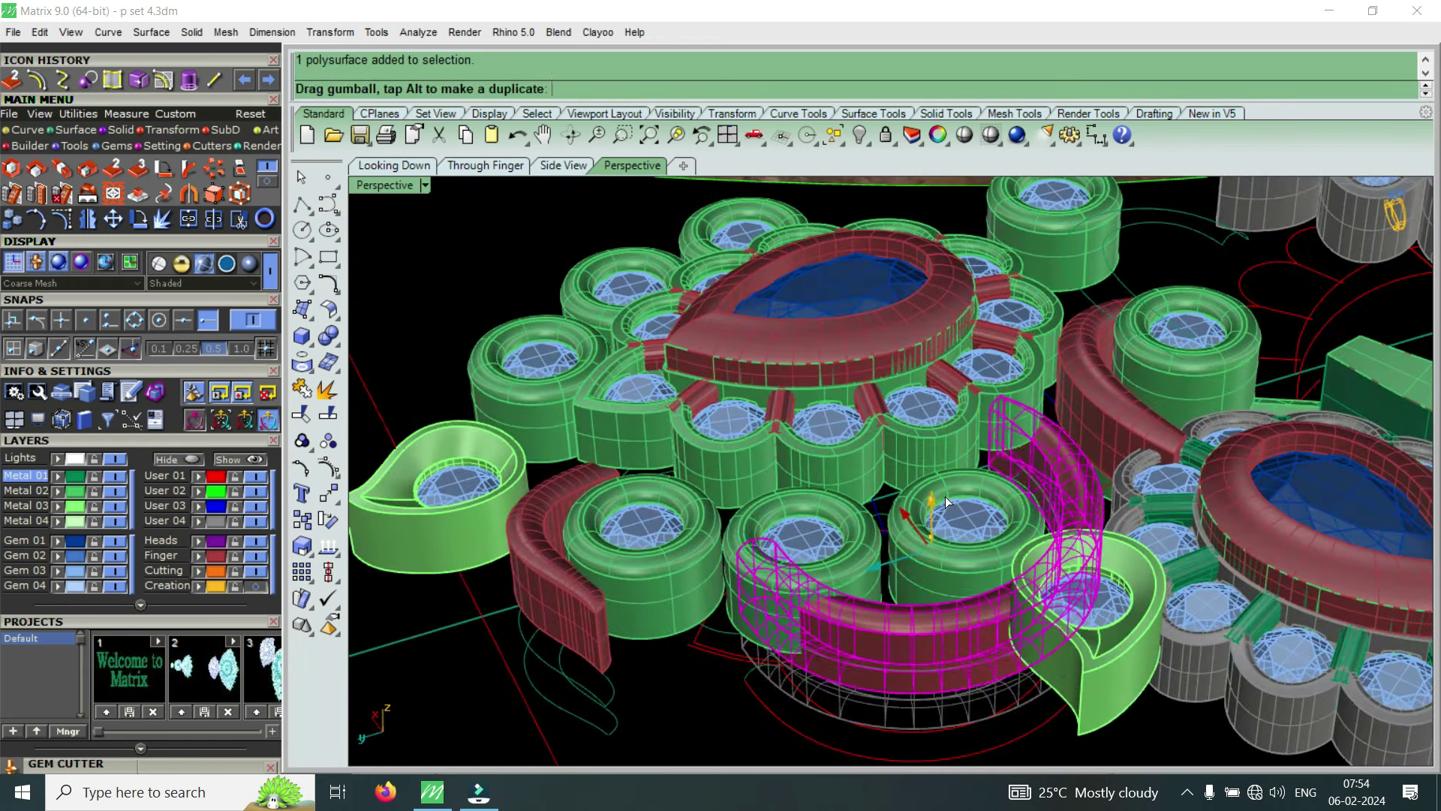
Hide the User 01 layer so the red guide rectangle outlines disappear
scroll(906, 511, "down", 3)
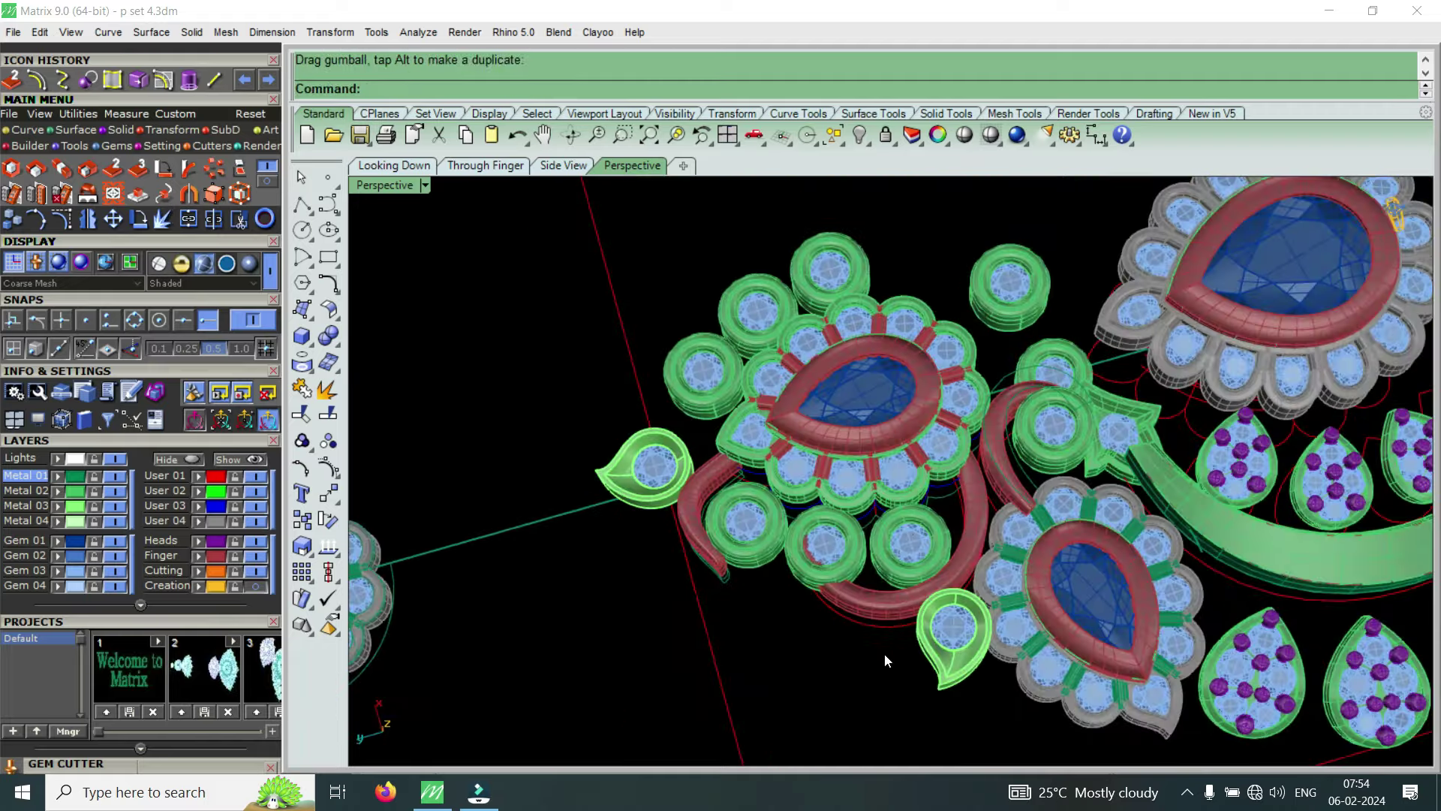
scroll(971, 504, "down", 5)
scroll(1128, 502, "up", 5)
scroll(985, 561, "up", 3)
scroll(985, 561, "down", 3)
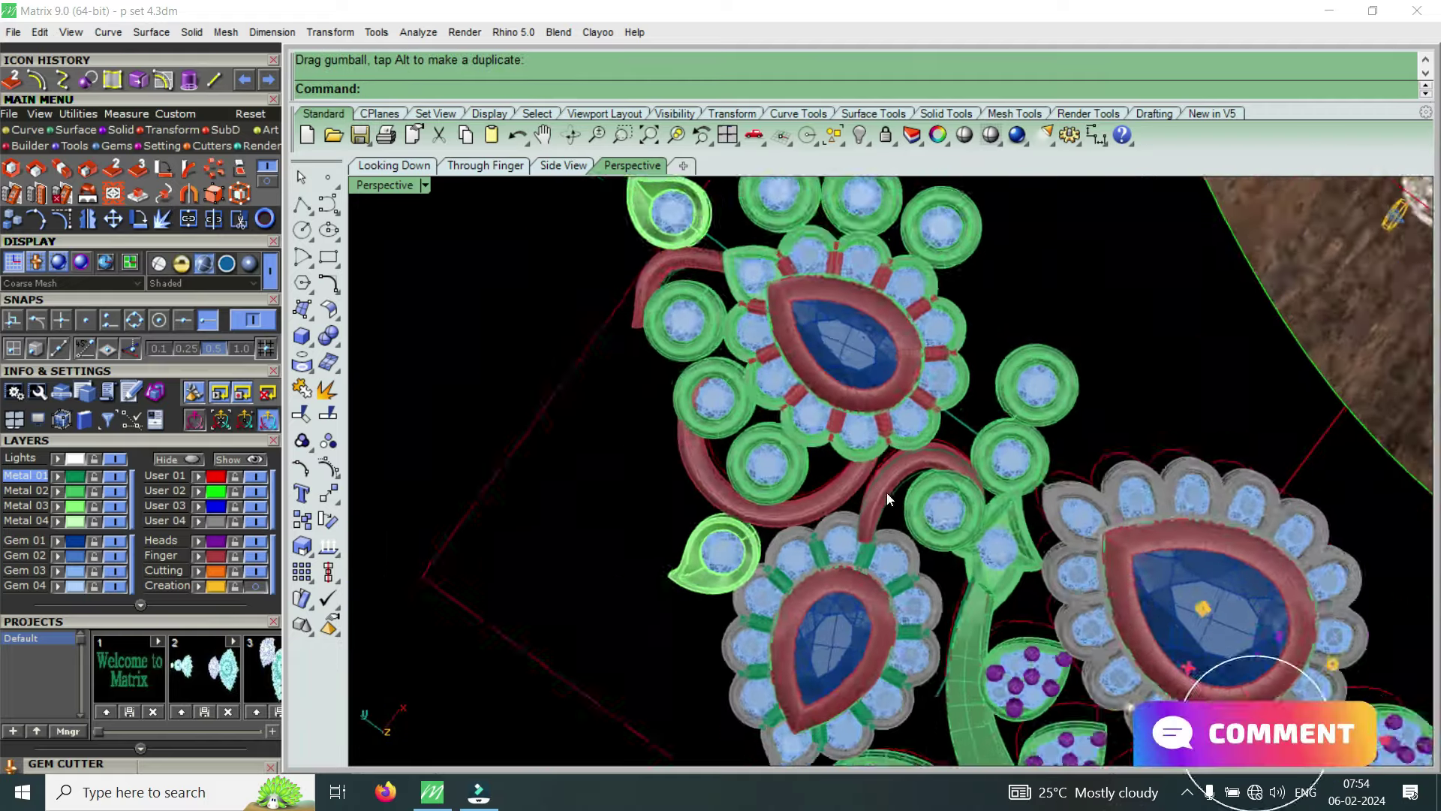
scroll(904, 521, "down", 2)
scroll(1042, 606, "up", 3)
scroll(1051, 601, "up", 2)
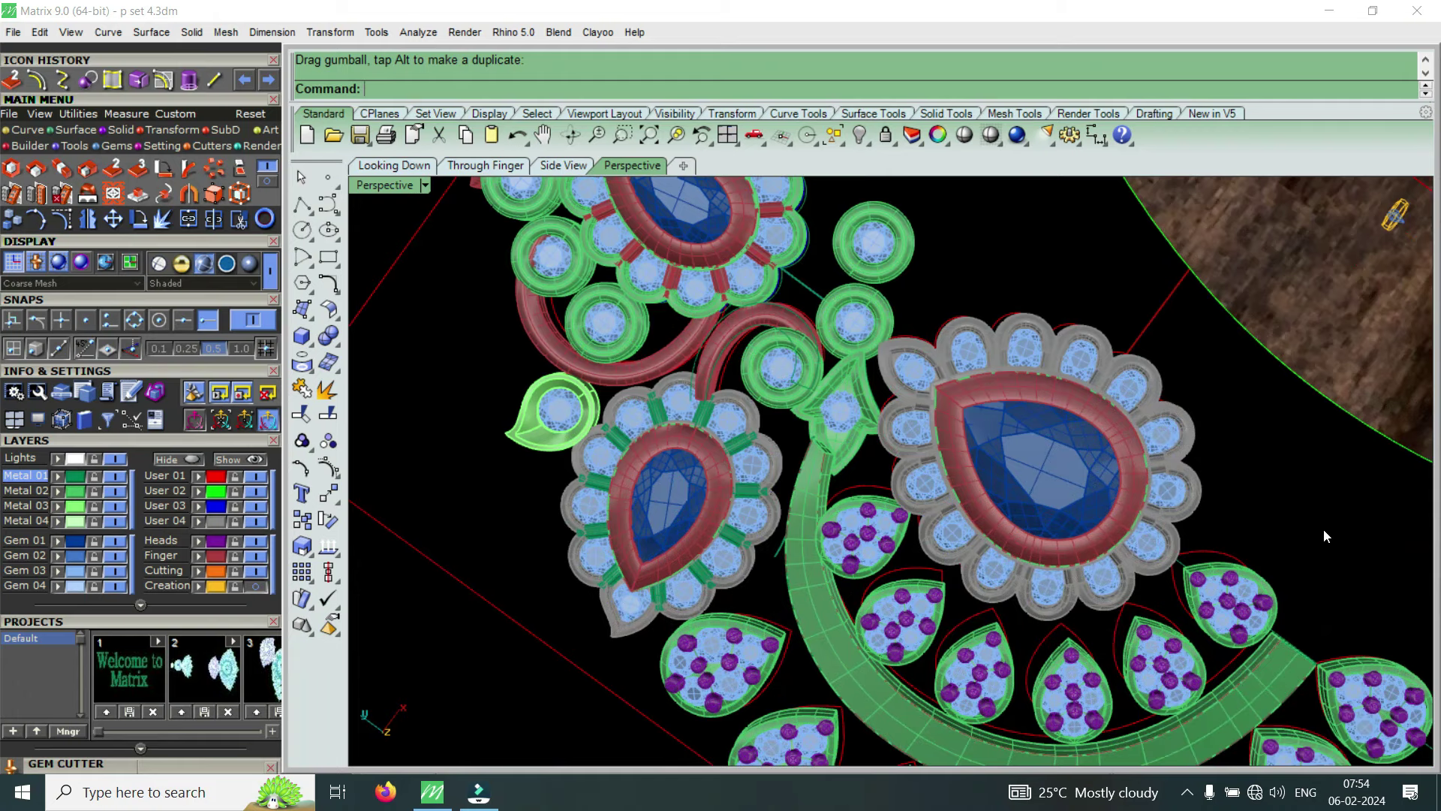
scroll(1056, 637, "down", 3)
right_click_drag(1057, 636, 1089, 529)
scroll(1090, 528, "up", 3)
scroll(1058, 547, "down", 2)
mouse_move(1028, 565)
right_mouse_down()
mouse_move(1123, 384)
mouse_move(1070, 620)
right_mouse_up()
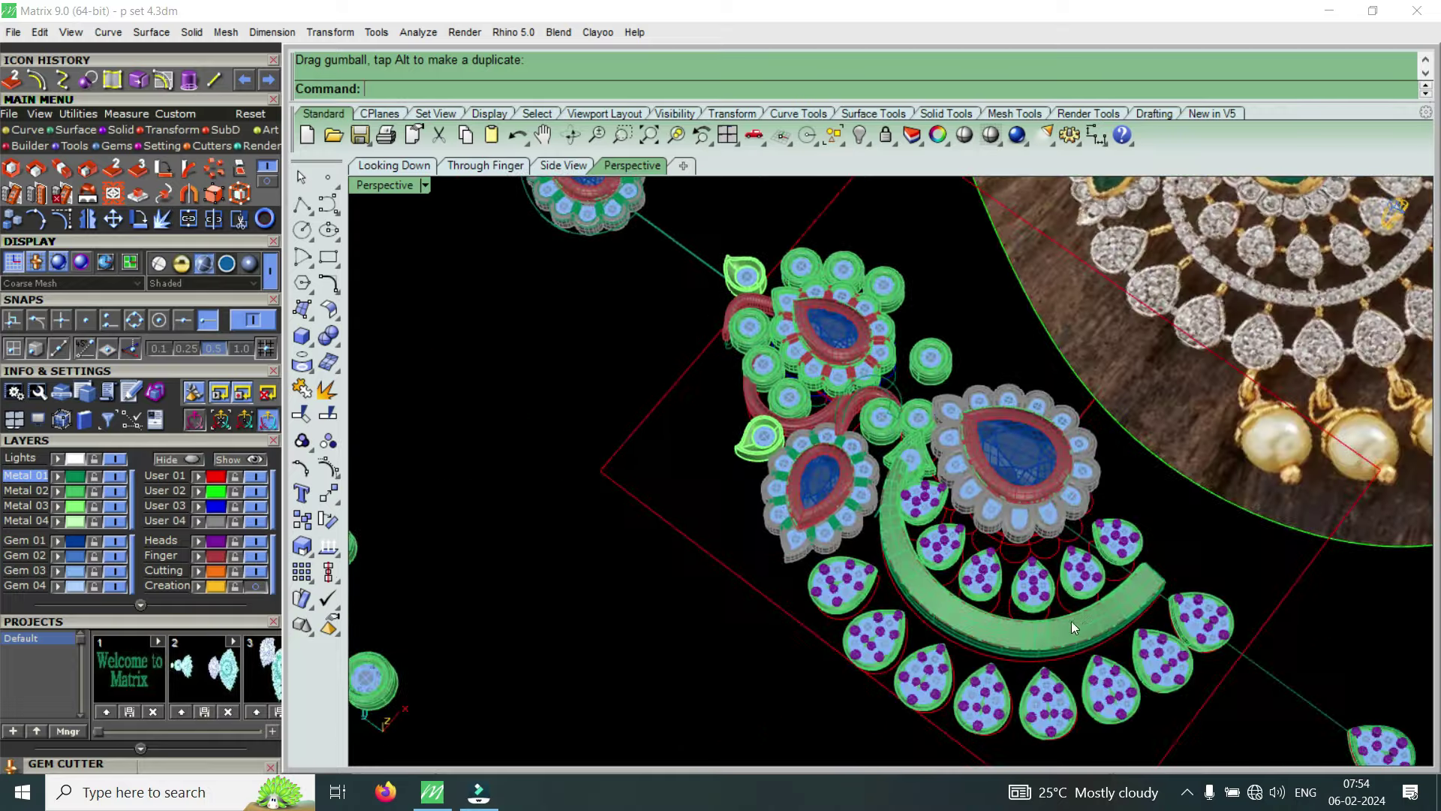
left_click(256, 476)
Orbit to a low side view and select the small round gem setting beside the upper band
right_click_drag(937, 507, 783, 563)
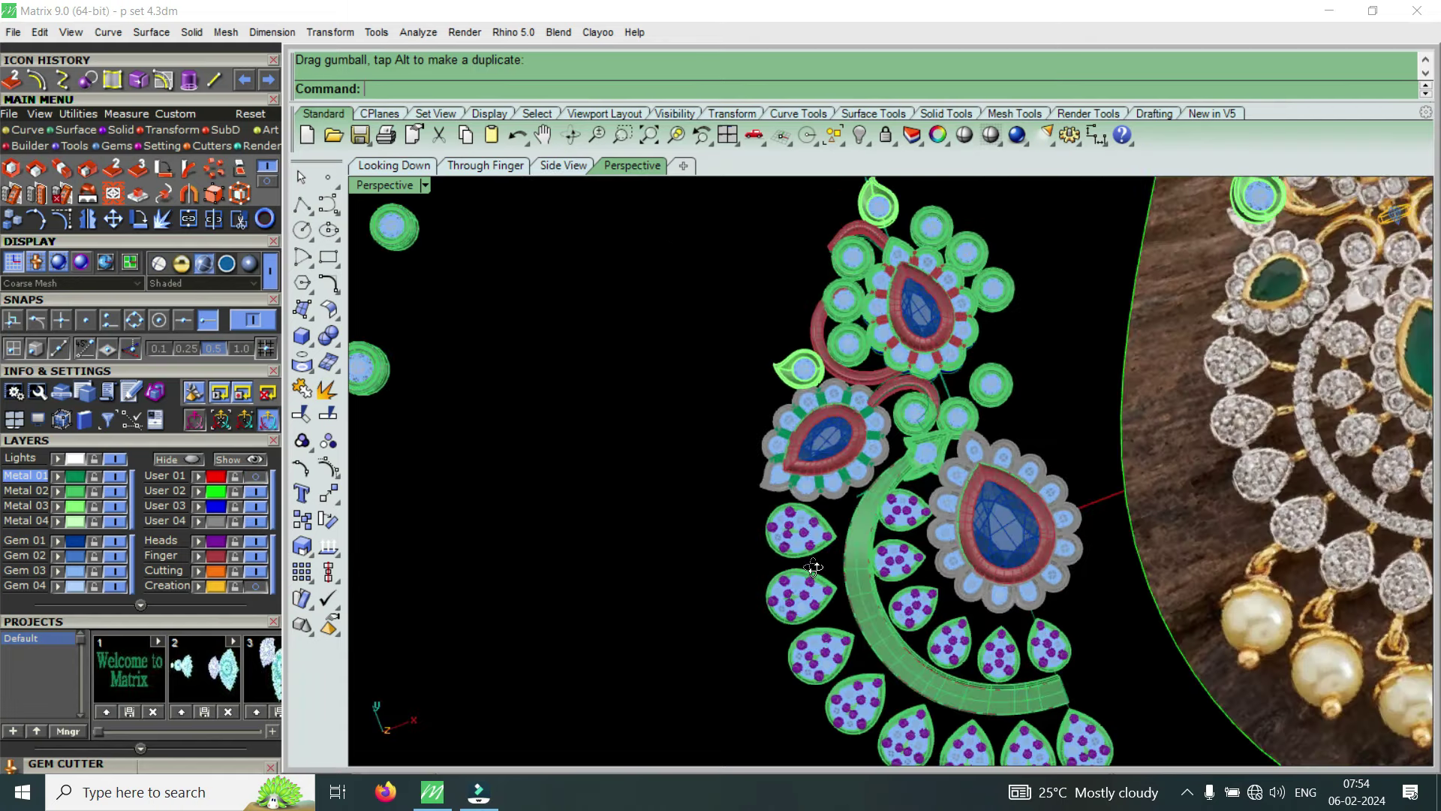
scroll(794, 533, "down", 3)
scroll(935, 627, "up", 3)
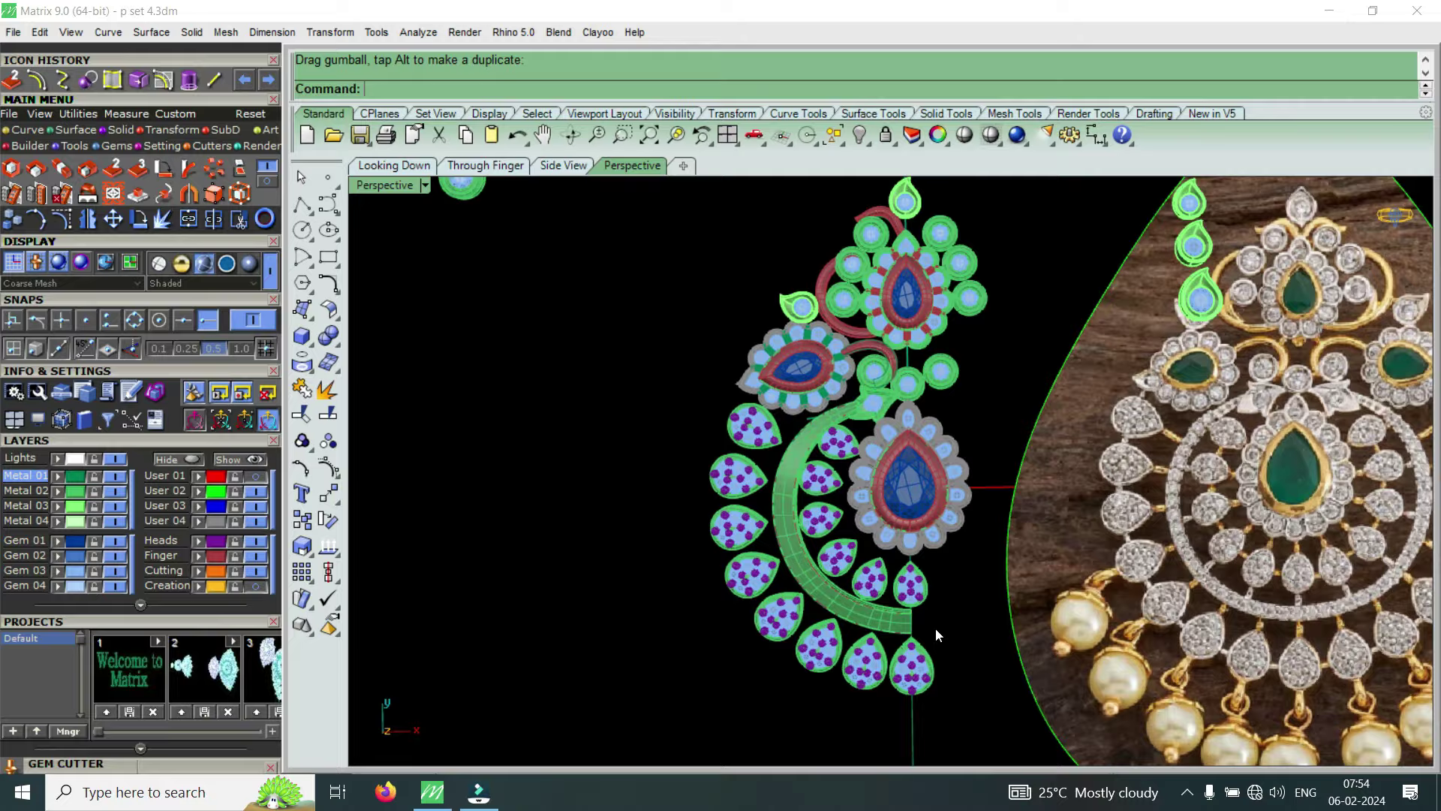
scroll(903, 623, "up", 3)
scroll(901, 530, "up", 2)
scroll(902, 530, "down", 2)
mouse_move(917, 506)
right_mouse_down()
mouse_move(952, 442)
mouse_move(800, 551)
right_mouse_up()
scroll(800, 551, "down", 2)
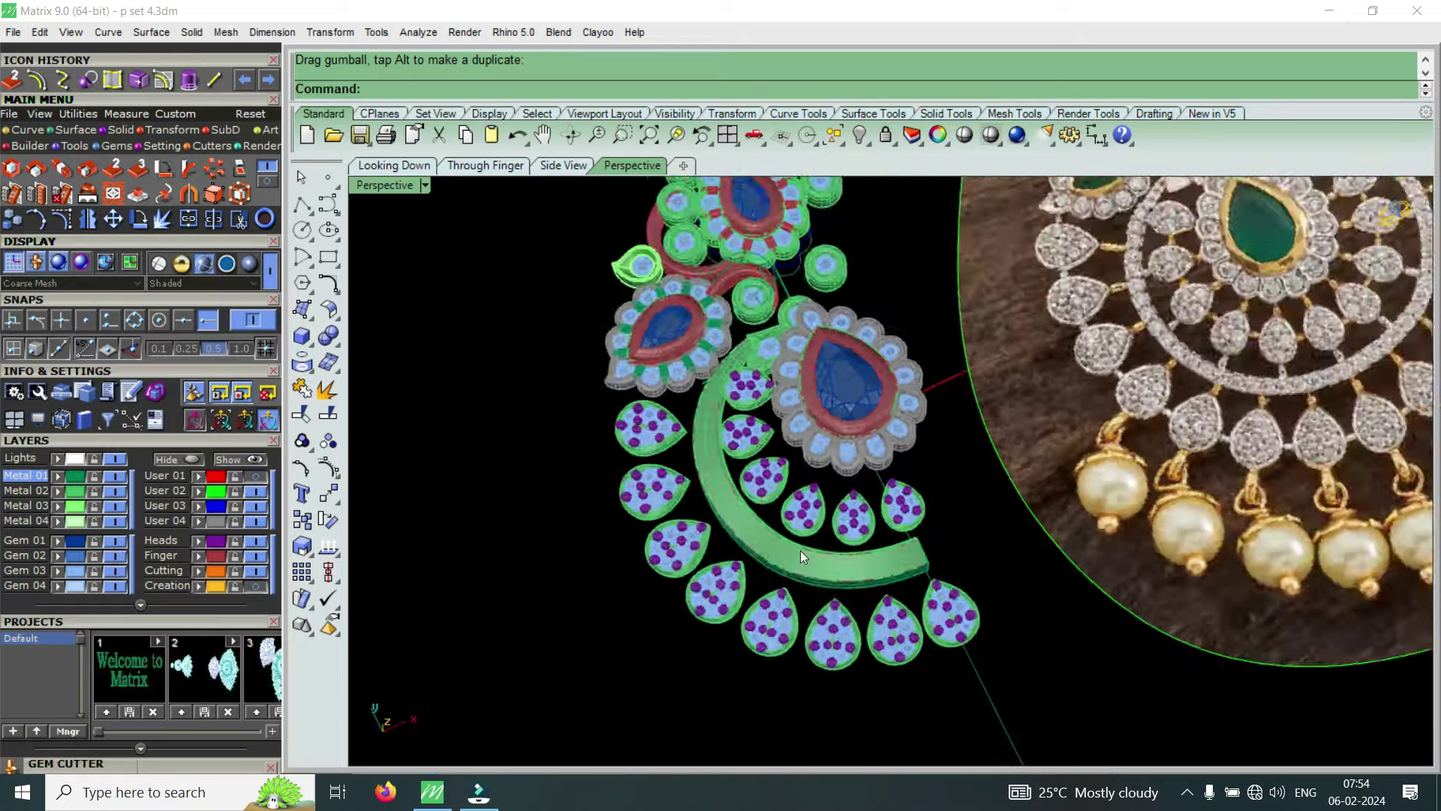
scroll(800, 551, "down", 3)
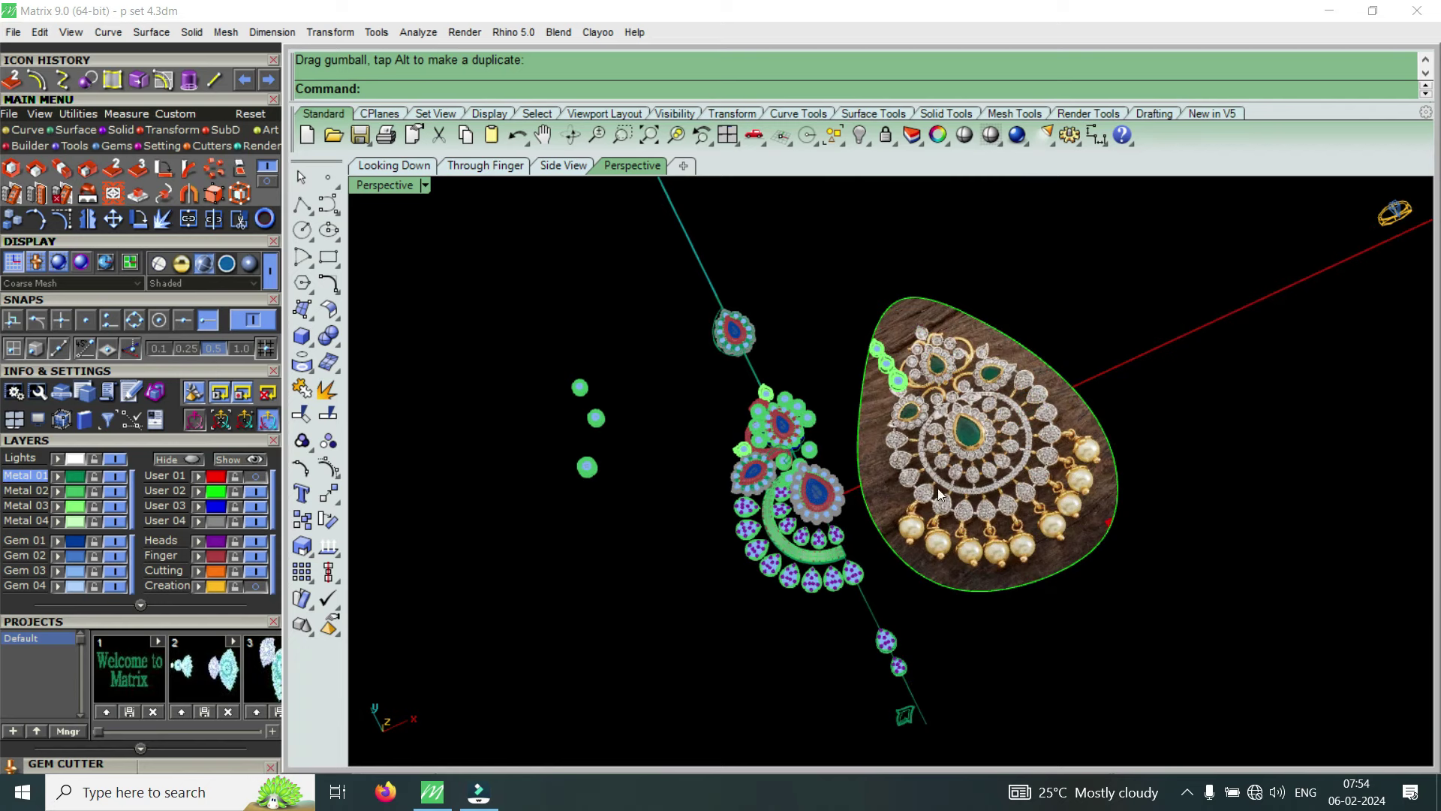
scroll(938, 488, "up", 2)
scroll(1018, 470, "up", 2)
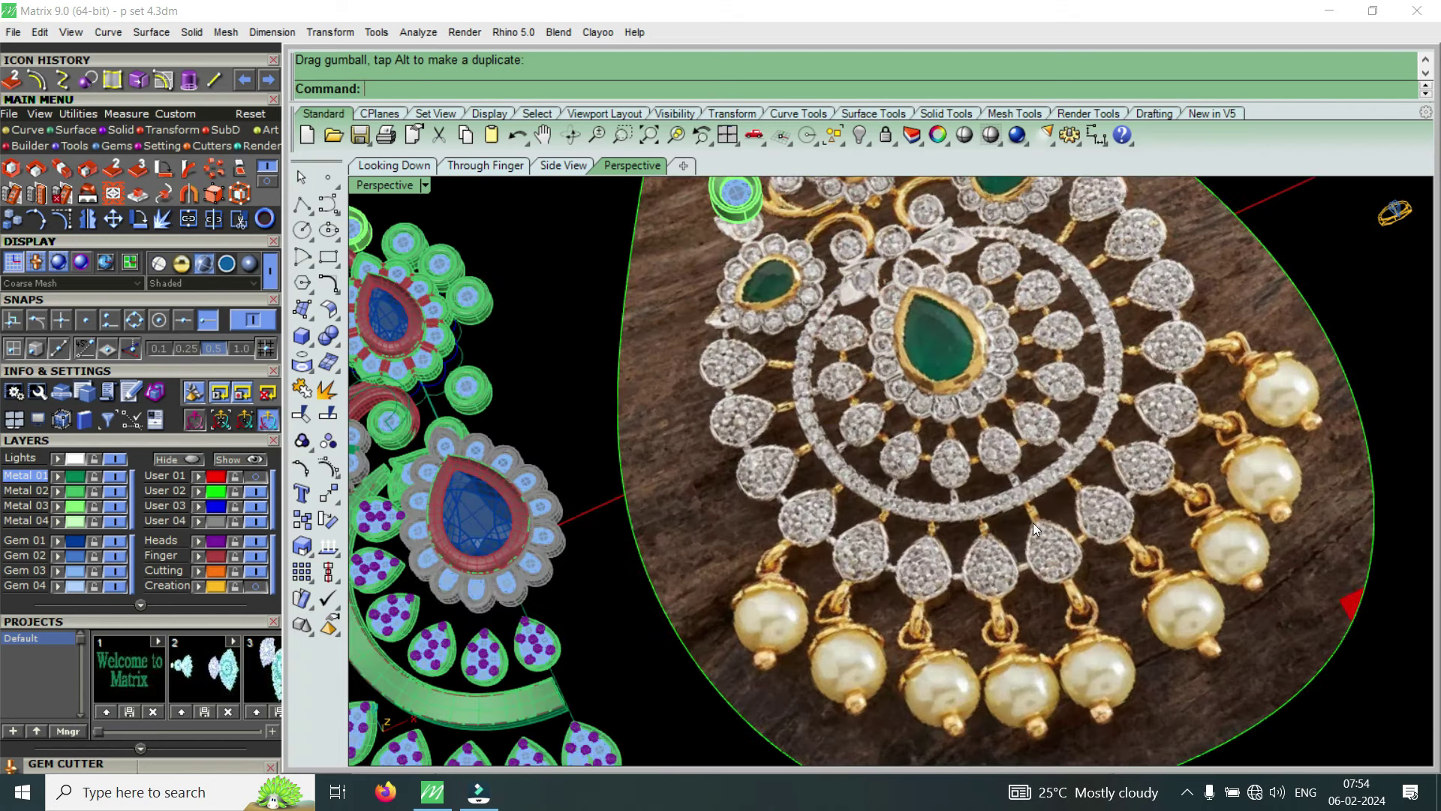
scroll(1103, 509, "down", 3)
scroll(827, 618, "up", 3)
scroll(827, 618, "up", 2)
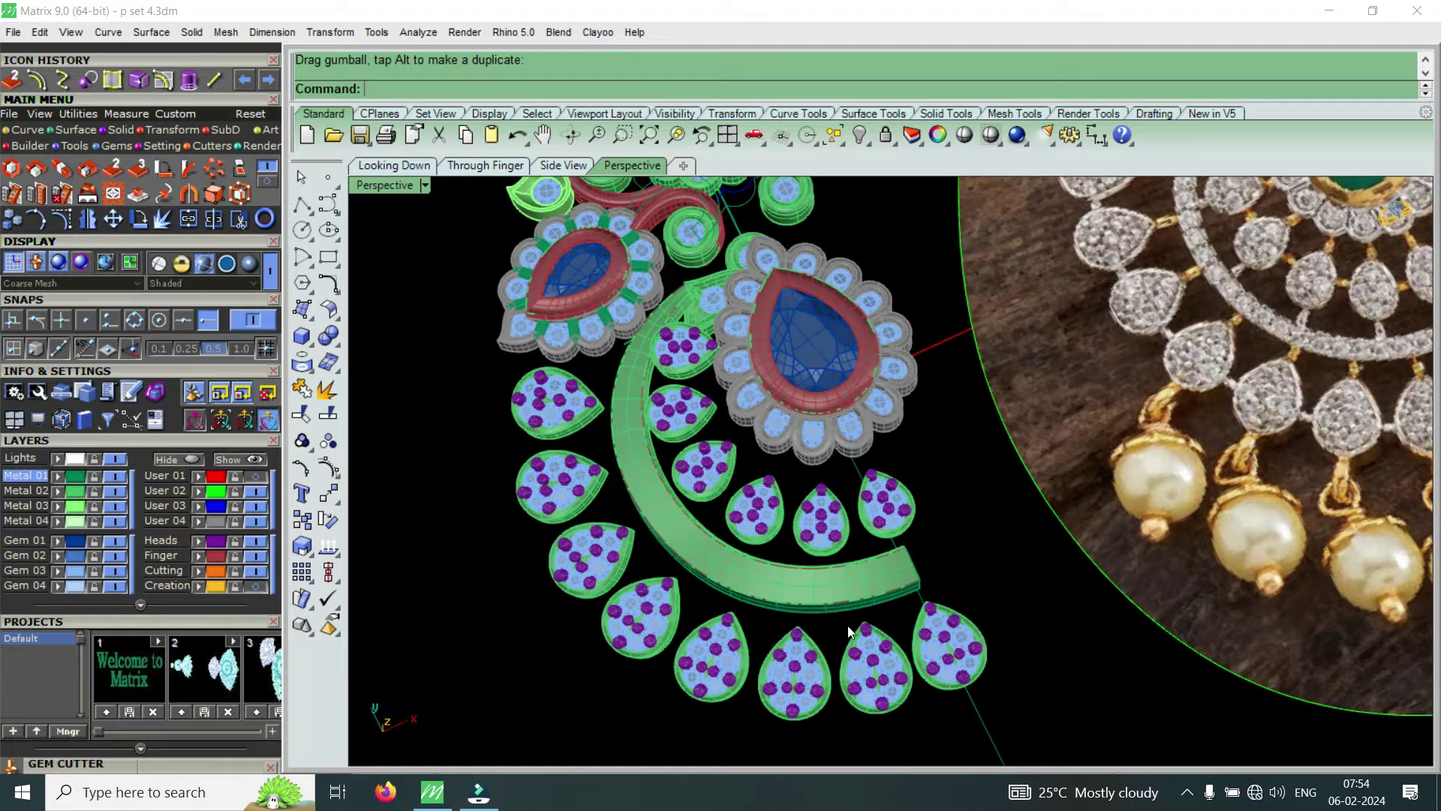
scroll(705, 567, "down", 2)
scroll(788, 377, "up", 4)
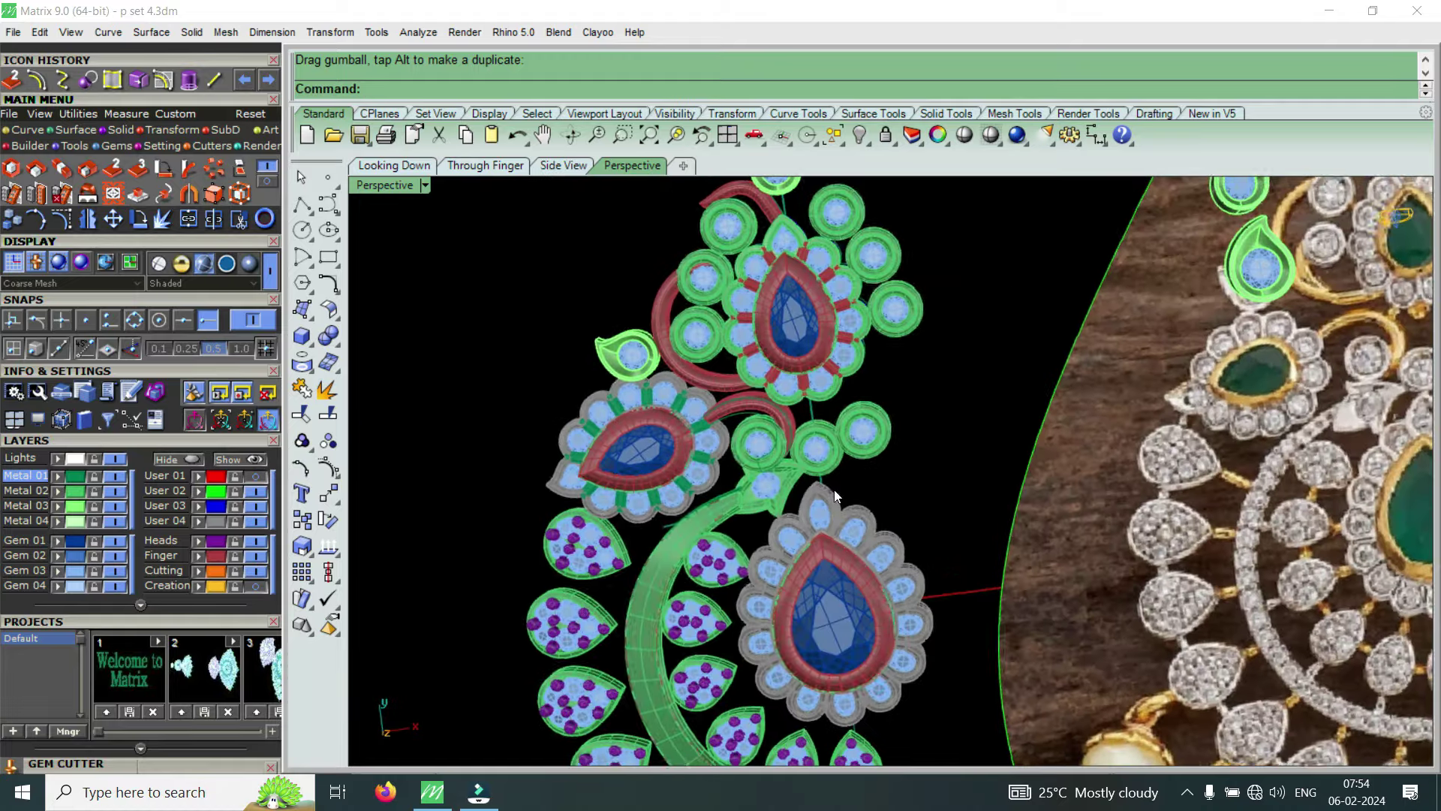
scroll(886, 457, "up", 1)
left_click(854, 476)
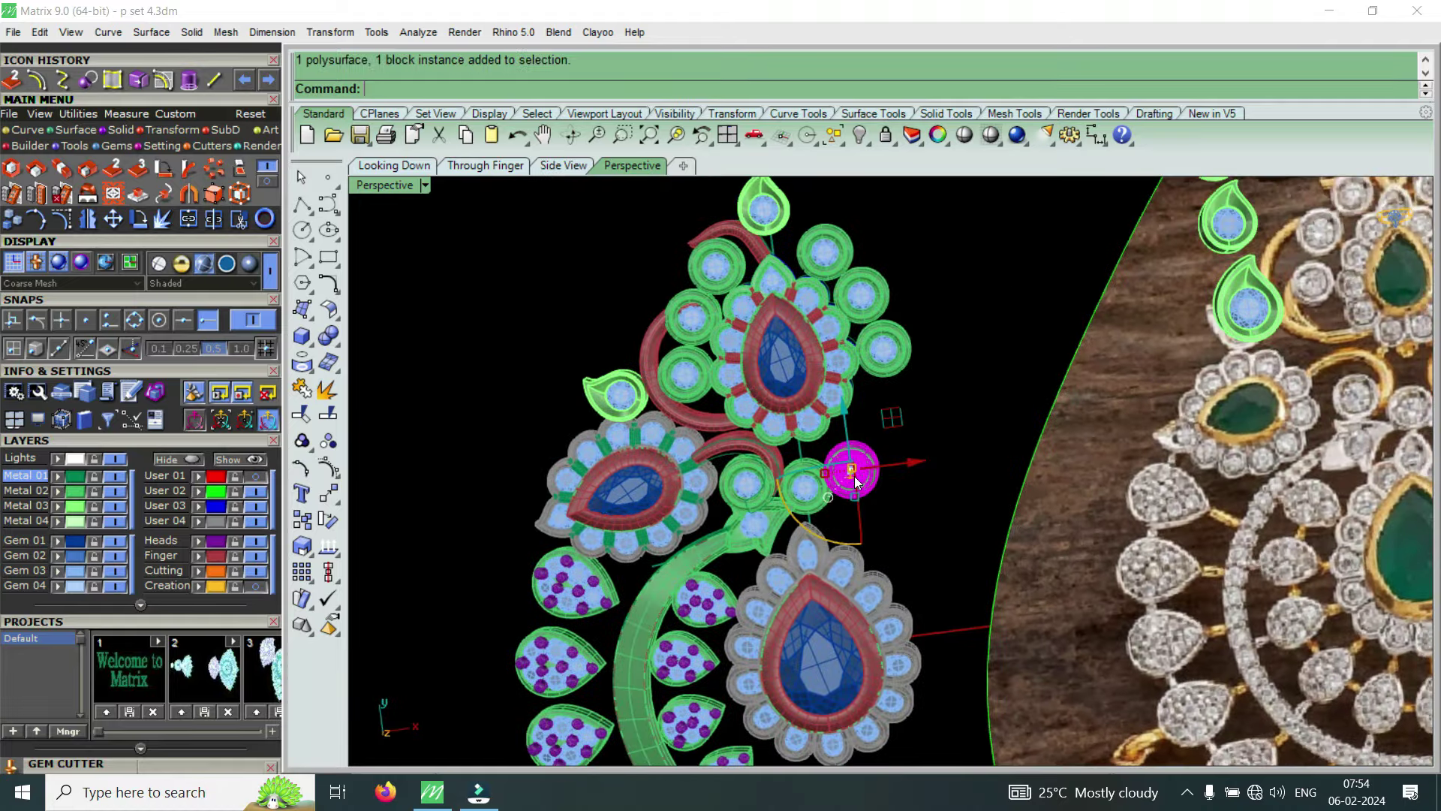
Delete the selected round gem and pick another round gem beside the cluster
key("Delete")
scroll(748, 488, "up", 2)
scroll(748, 488, "up", 2)
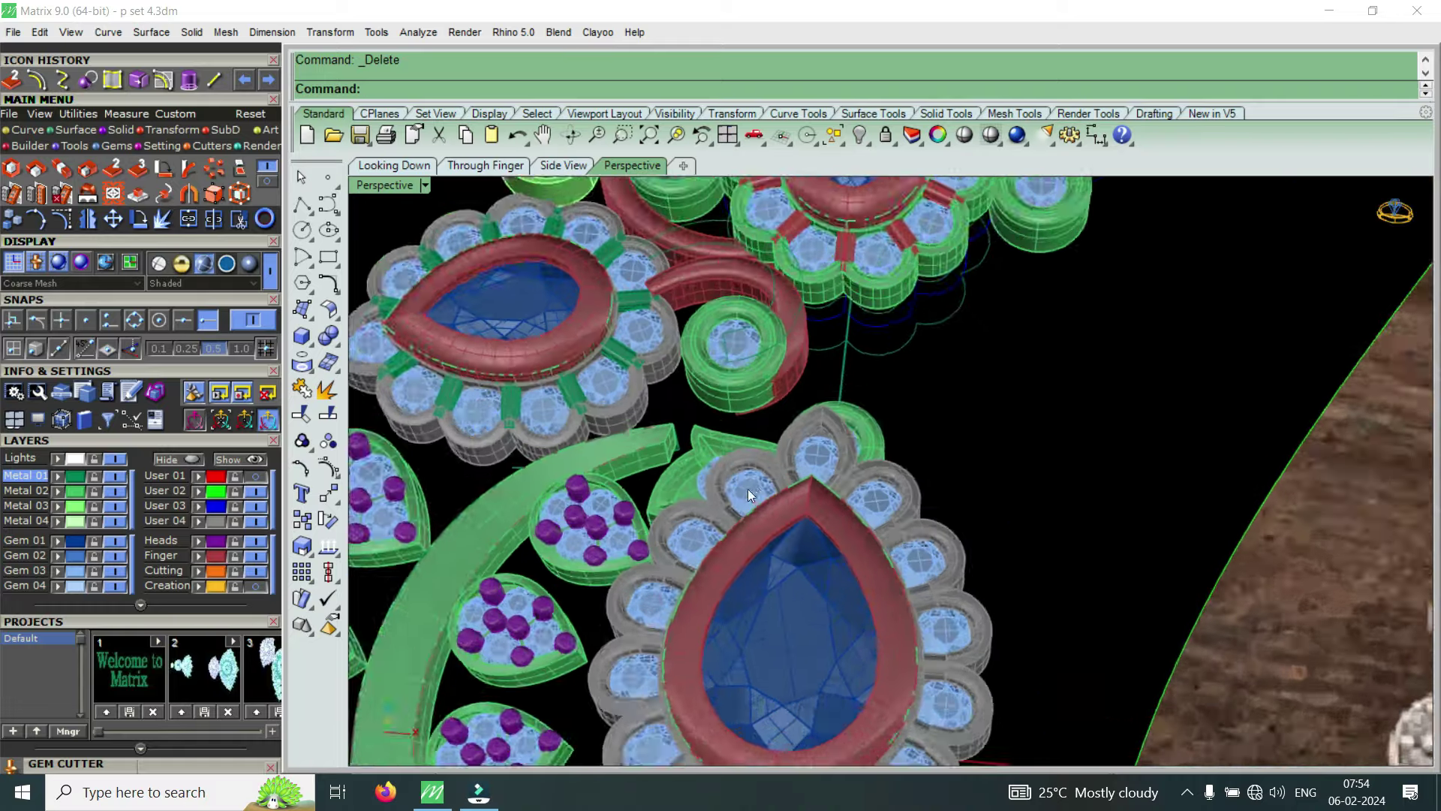
scroll(748, 488, "up", 2)
left_click(919, 454)
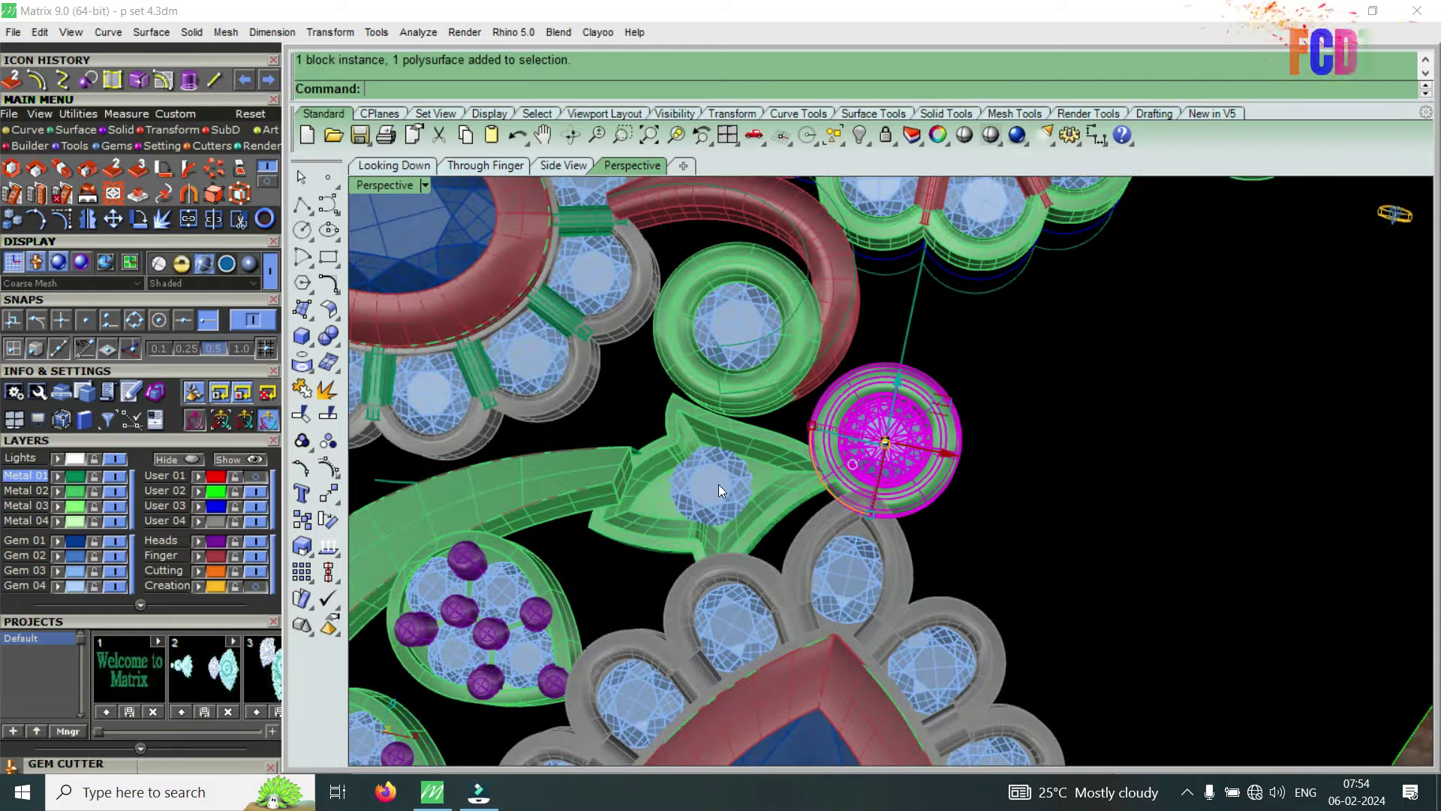
Lower the green setting block into place with the gumball Z arrow
scroll(718, 484, "down", 5)
mouse_move(719, 484)
right_mouse_down()
mouse_move(791, 502)
mouse_move(860, 438)
right_mouse_up()
mouse_move(862, 428)
left_mouse_down()
mouse_move(852, 305)
mouse_move(854, 337)
left_mouse_up()
scroll(855, 344, "up", 3)
scroll(856, 344, "up", 3)
right_click_drag(855, 344, 971, 353)
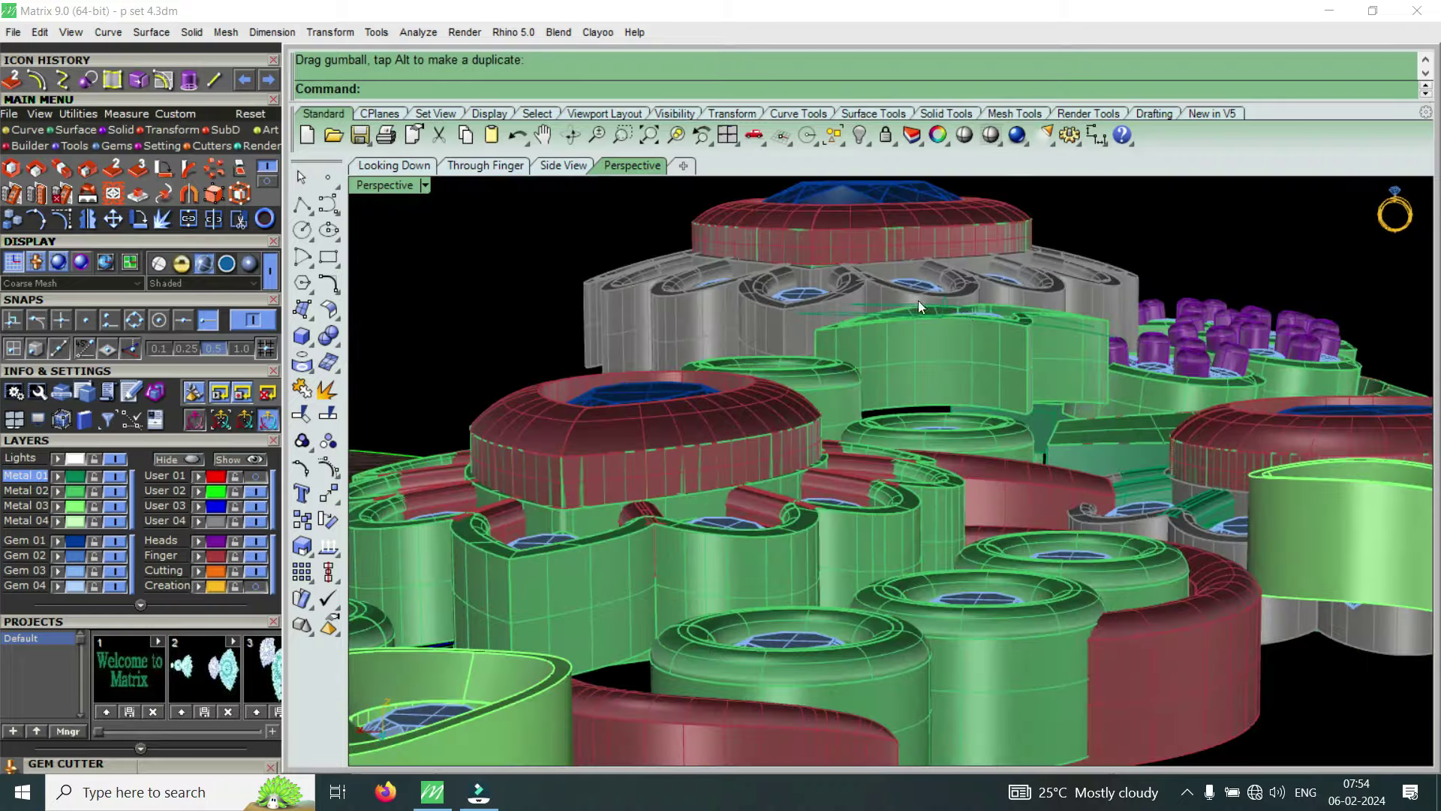
left_click(970, 353)
left_click_drag(959, 313, 949, 395)
key("Escape")
Delete the three extra round gems around the pear-gem clusters
right_click_drag(933, 366, 830, 429)
scroll(795, 351, "down", 4)
scroll(1106, 444, "down", 3)
scroll(1225, 425, "up", 4)
scroll(1101, 442, "down", 2)
mouse_move(1075, 490)
right_mouse_down()
mouse_move(1152, 529)
mouse_move(790, 429)
mouse_move(930, 467)
right_mouse_up()
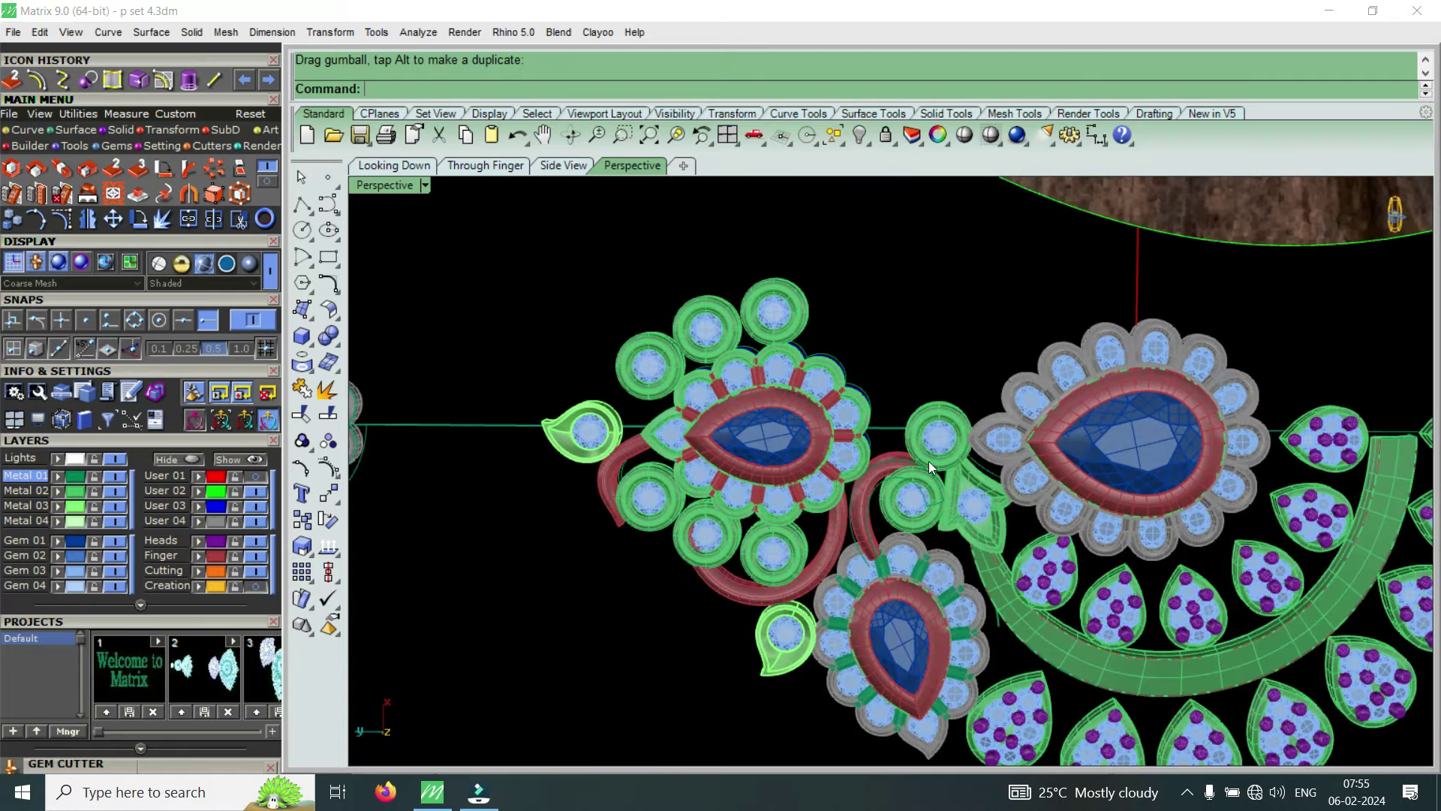
scroll(931, 467, "down", 3)
scroll(1156, 579, "up", 2)
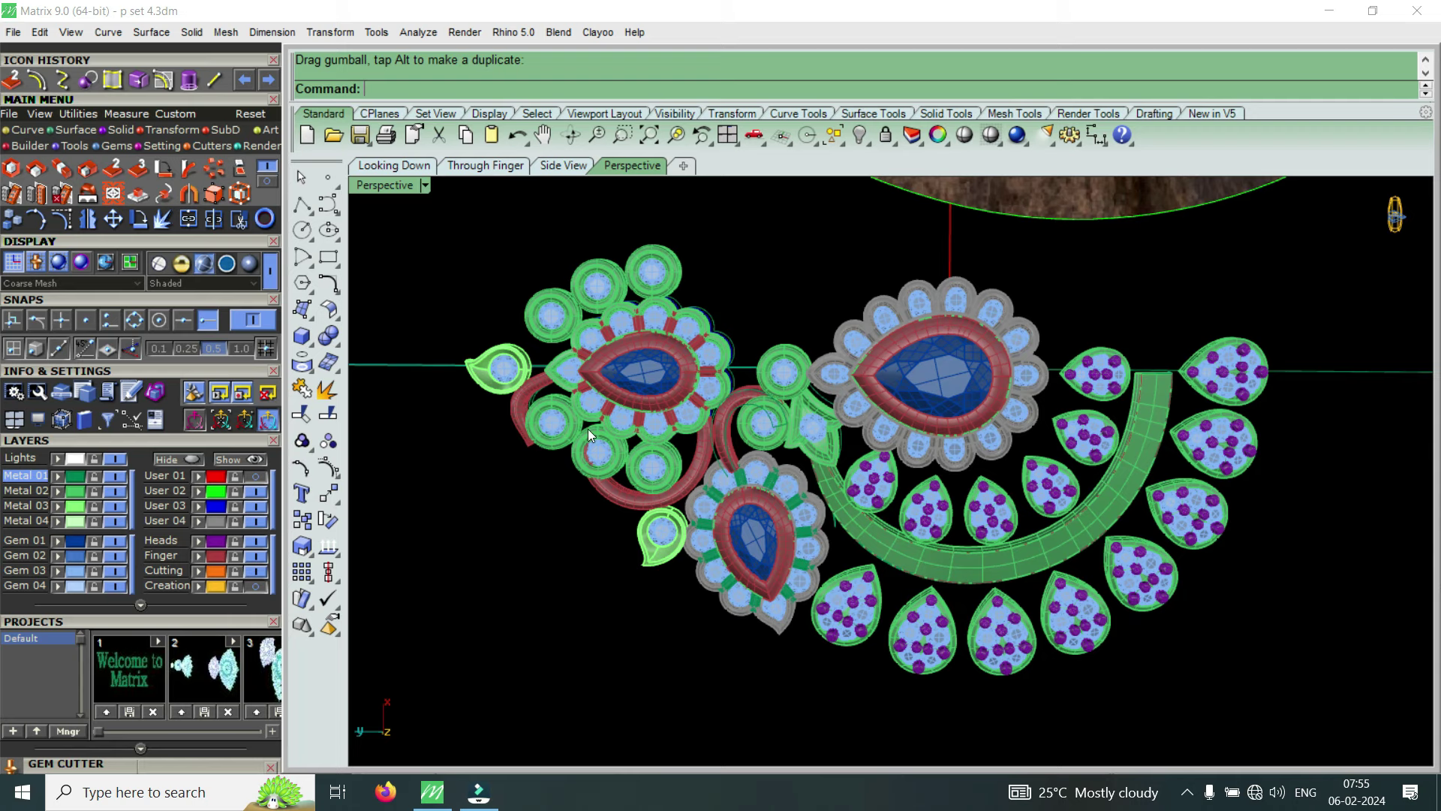
scroll(606, 362, "down", 3)
scroll(607, 362, "up", 5)
left_click_drag(704, 264, 607, 356)
key("Delete")
left_click(570, 376)
key("Delete")
scroll(623, 375, "down", 3)
scroll(840, 513, "down", 2)
right_click_drag(1010, 514, 1087, 341)
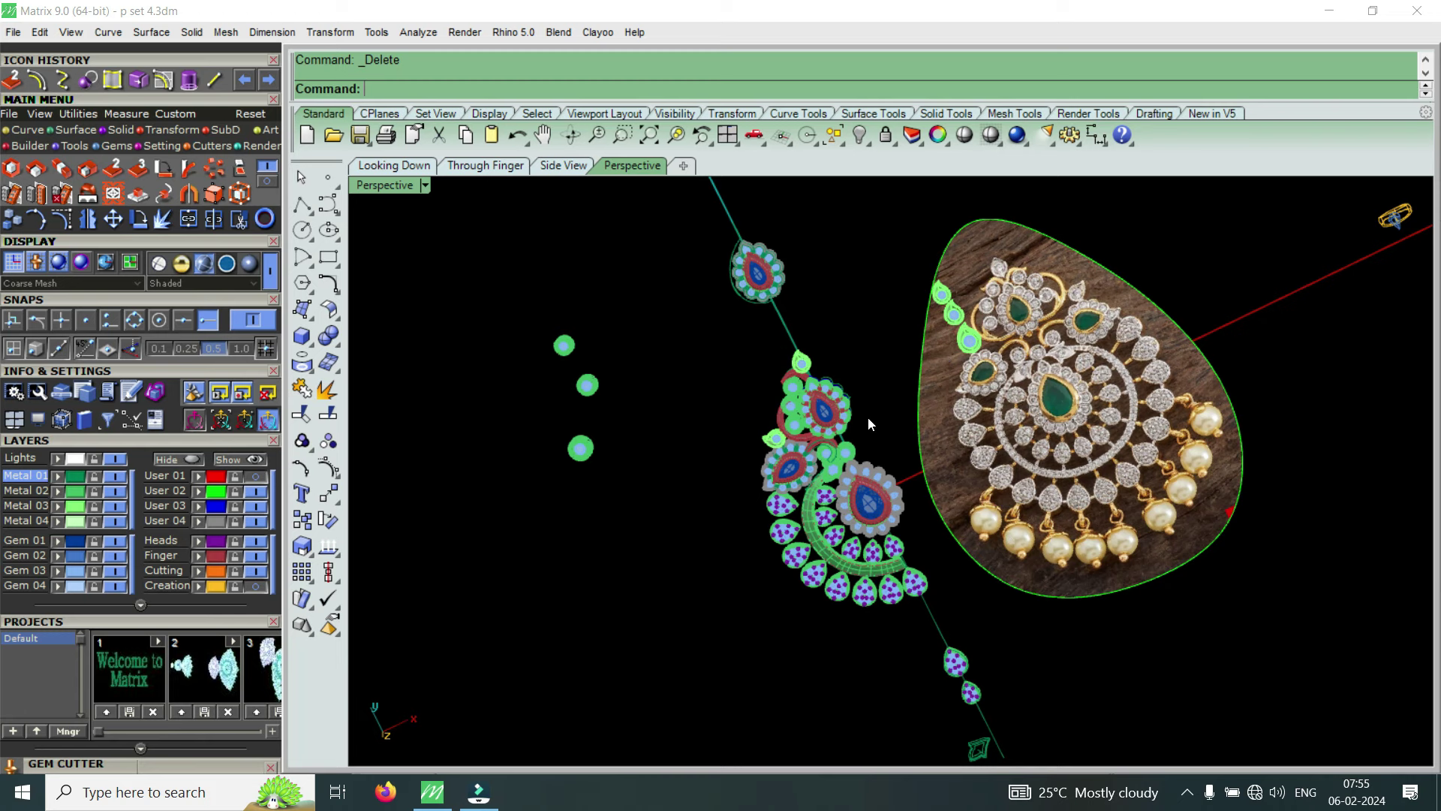
scroll(983, 529, "up", 3)
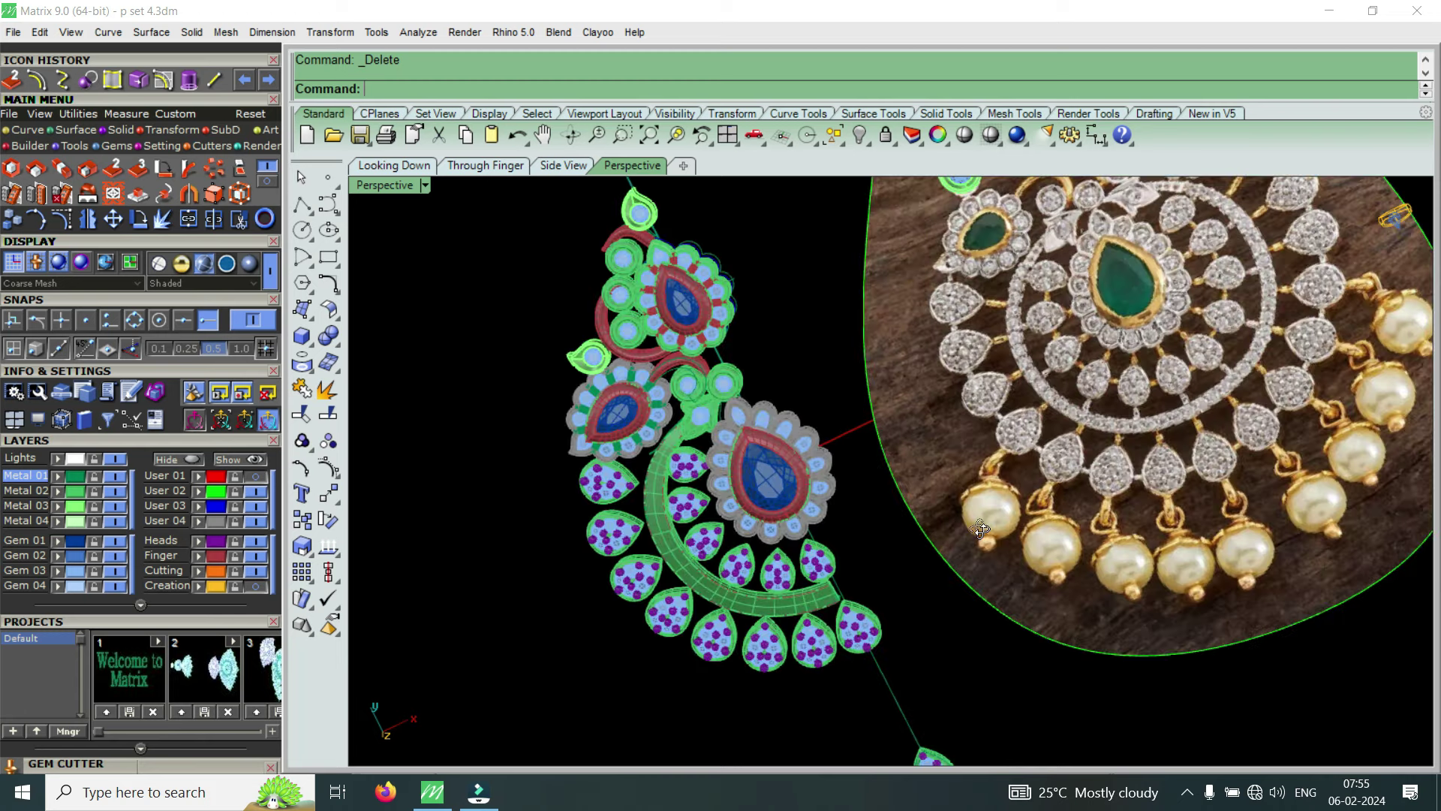
scroll(924, 521, "down", 2)
scroll(1146, 319, "down", 2)
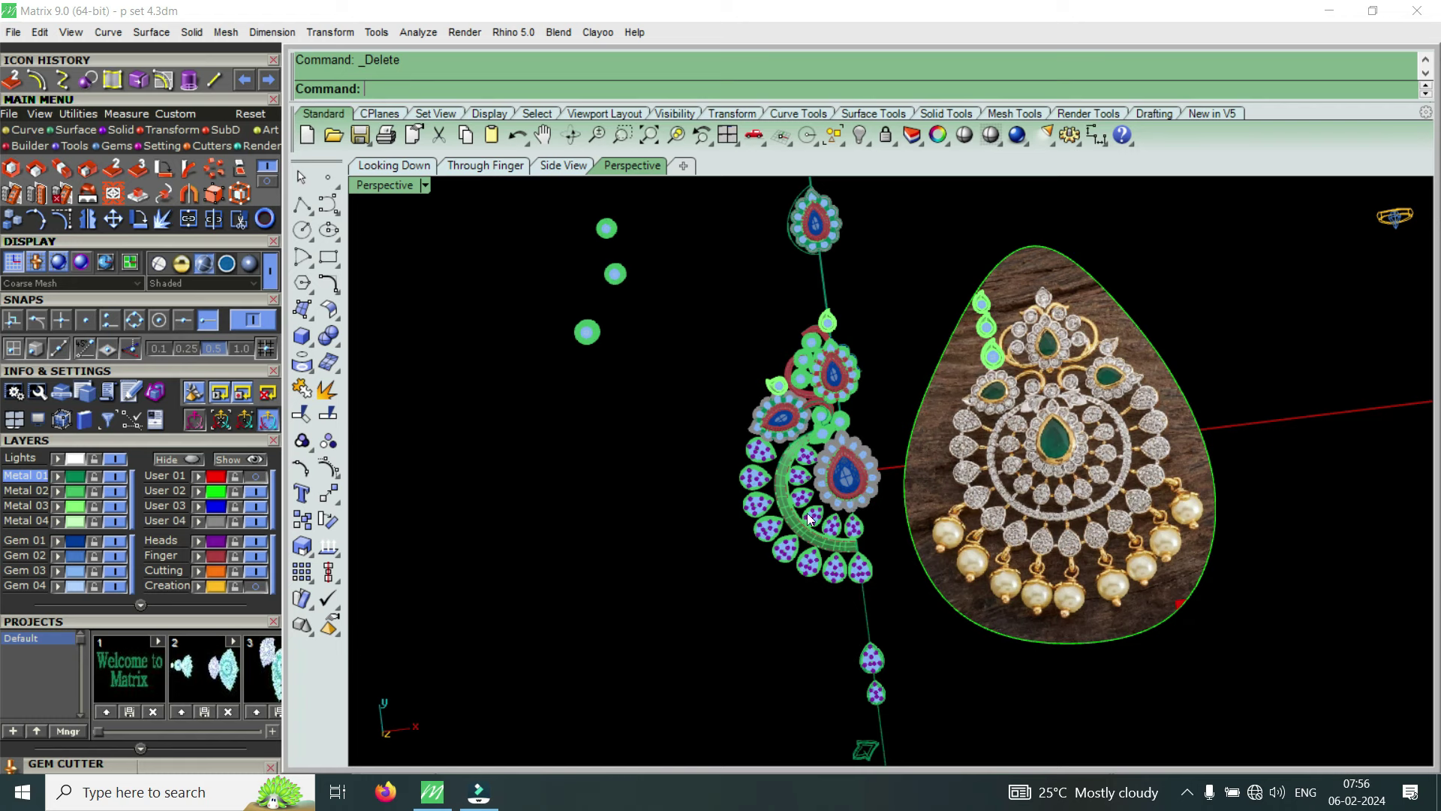
scroll(863, 510, "up", 2)
right_click_drag(869, 449, 828, 328)
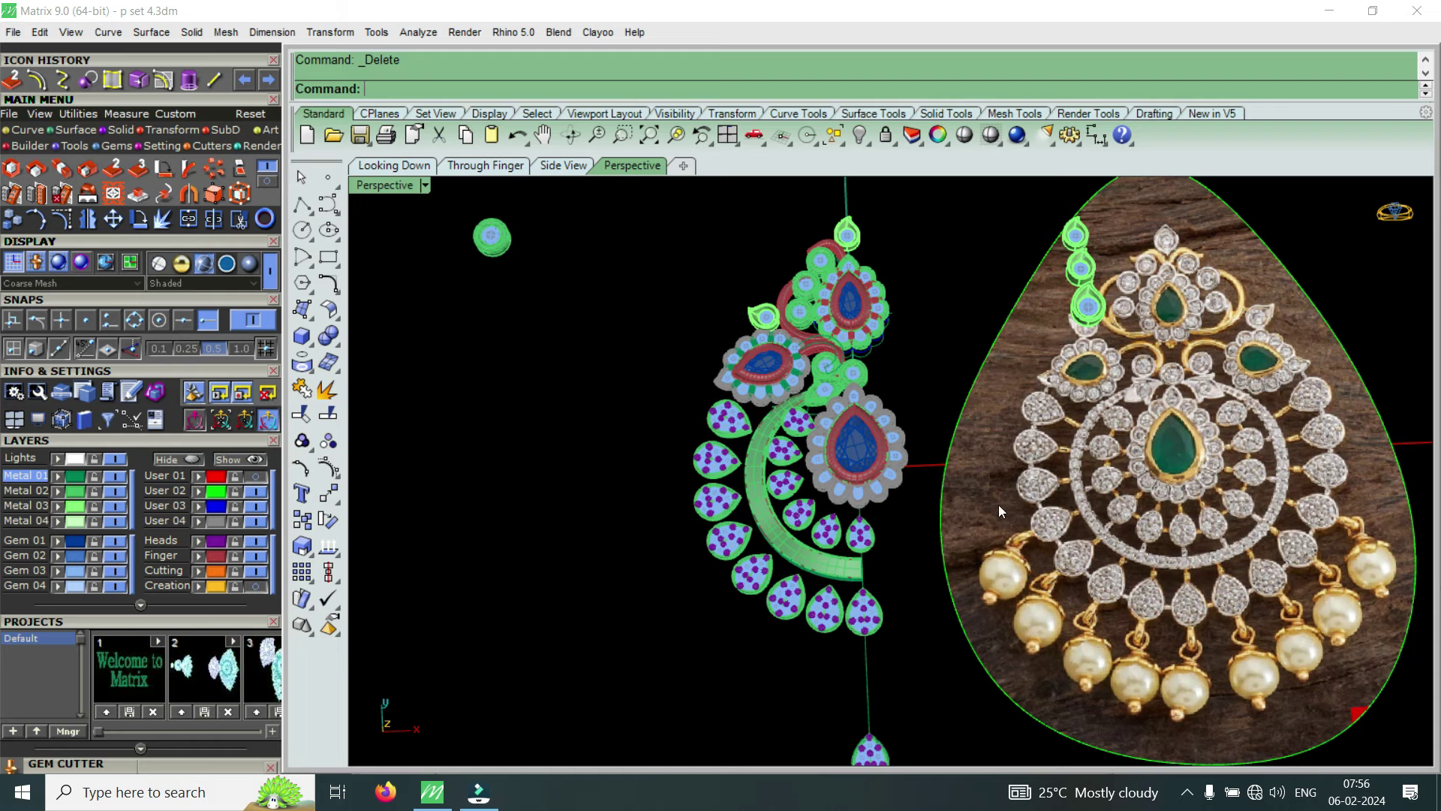
mouse_move(870, 547)
right_mouse_down()
mouse_move(889, 509)
mouse_move(884, 586)
right_mouse_up()
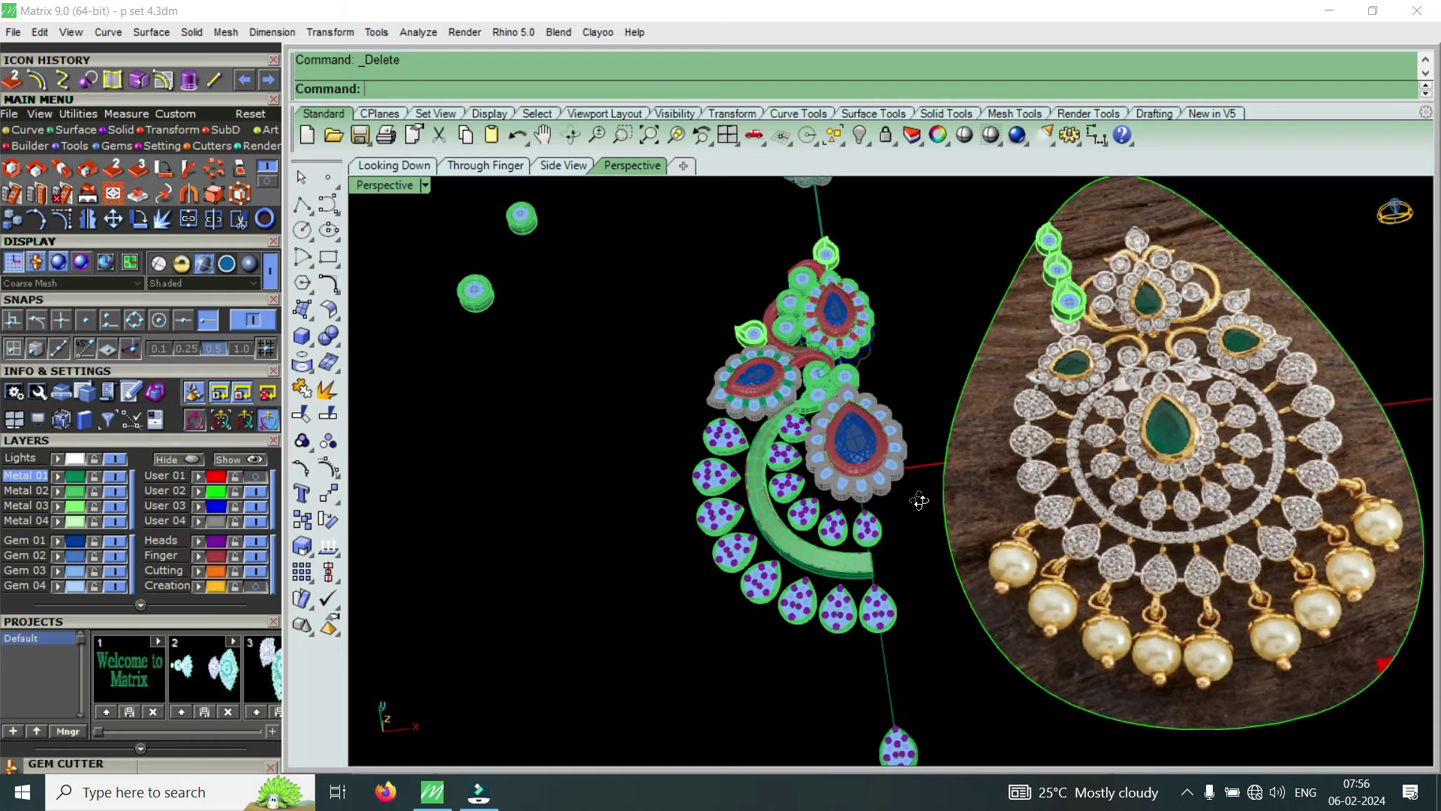
scroll(884, 586, "up", 3)
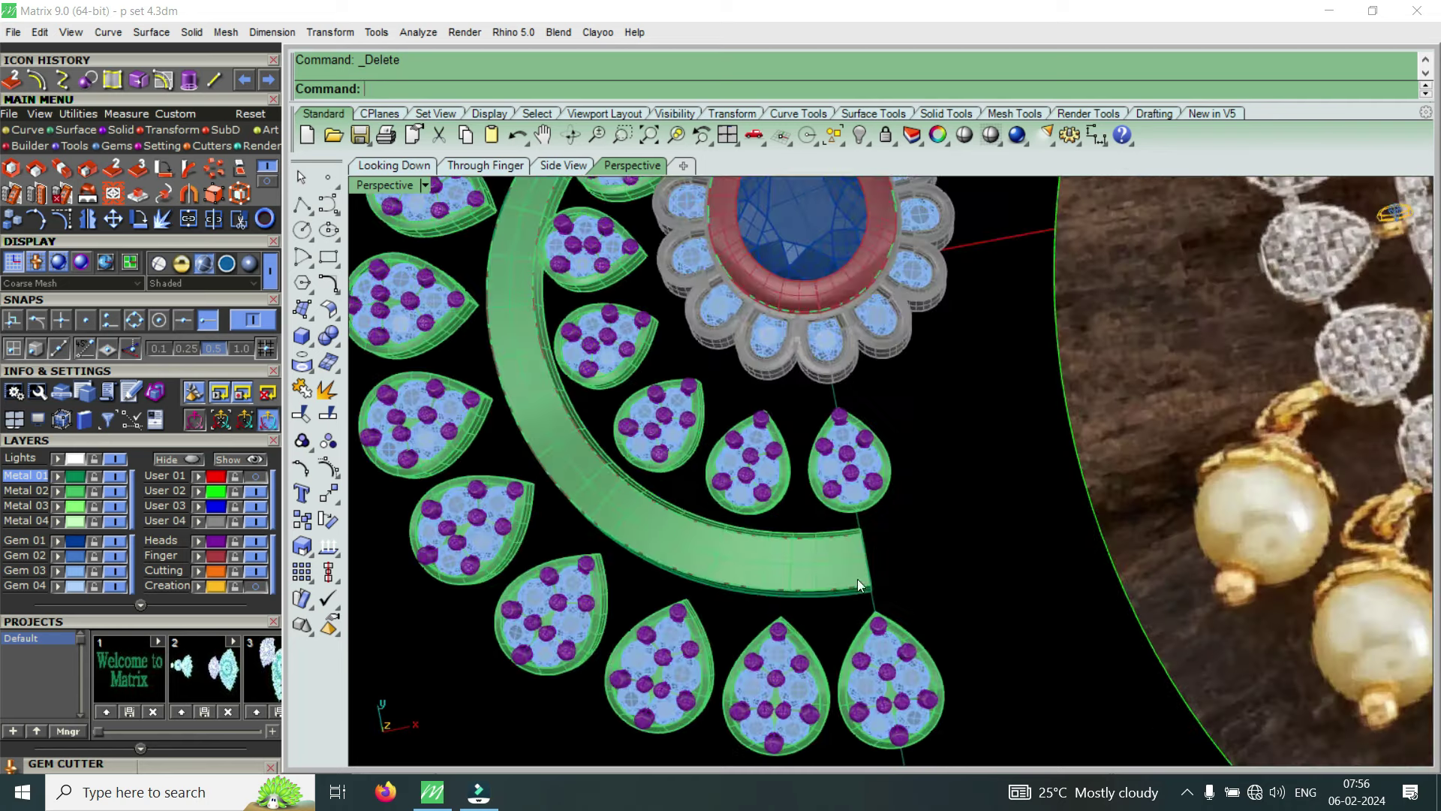
scroll(857, 579, "up", 2)
Ungroup the curved band's two pieces using the U command's Ungroup option
scroll(857, 531, "up", 1)
left_click(857, 518)
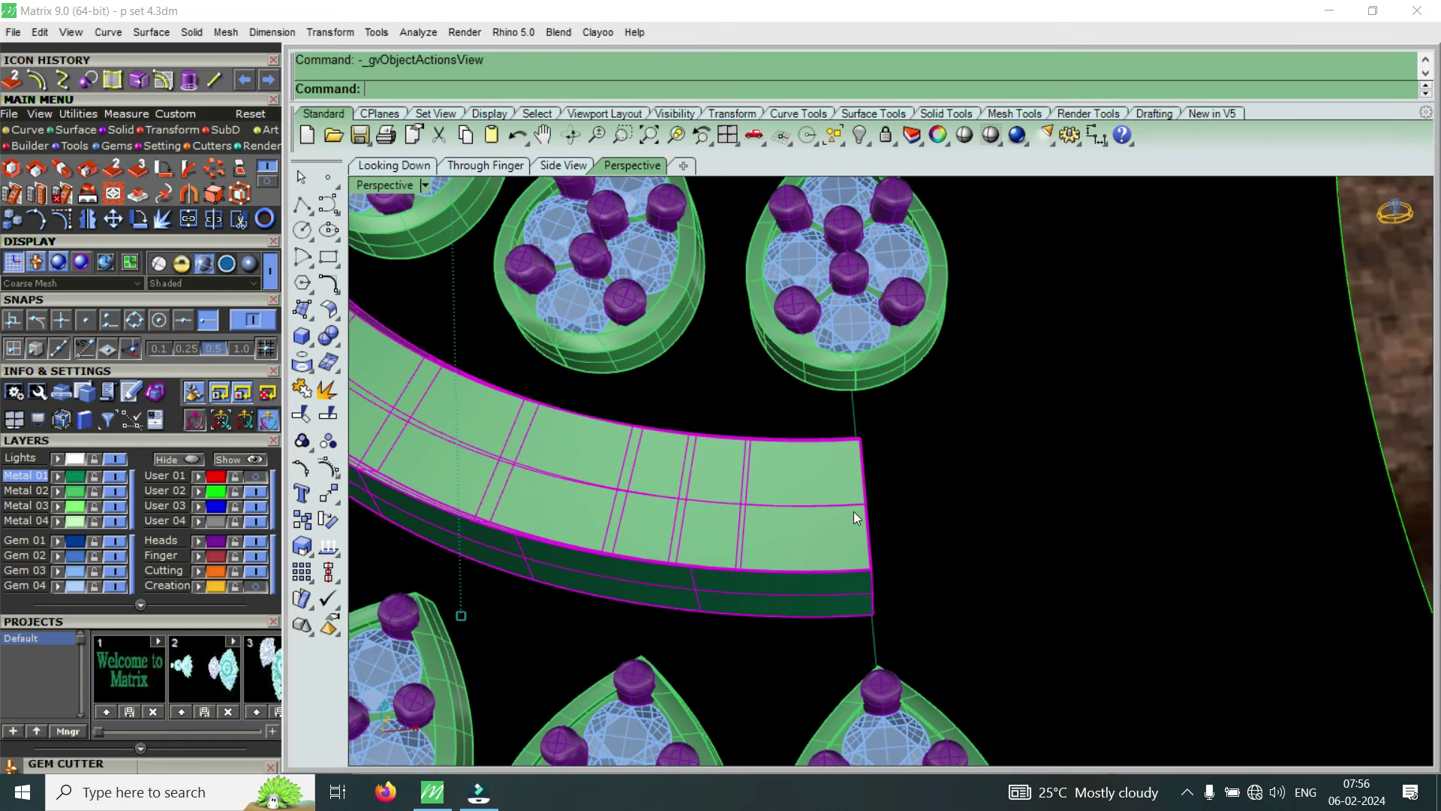
left_click(849, 516)
type("U")
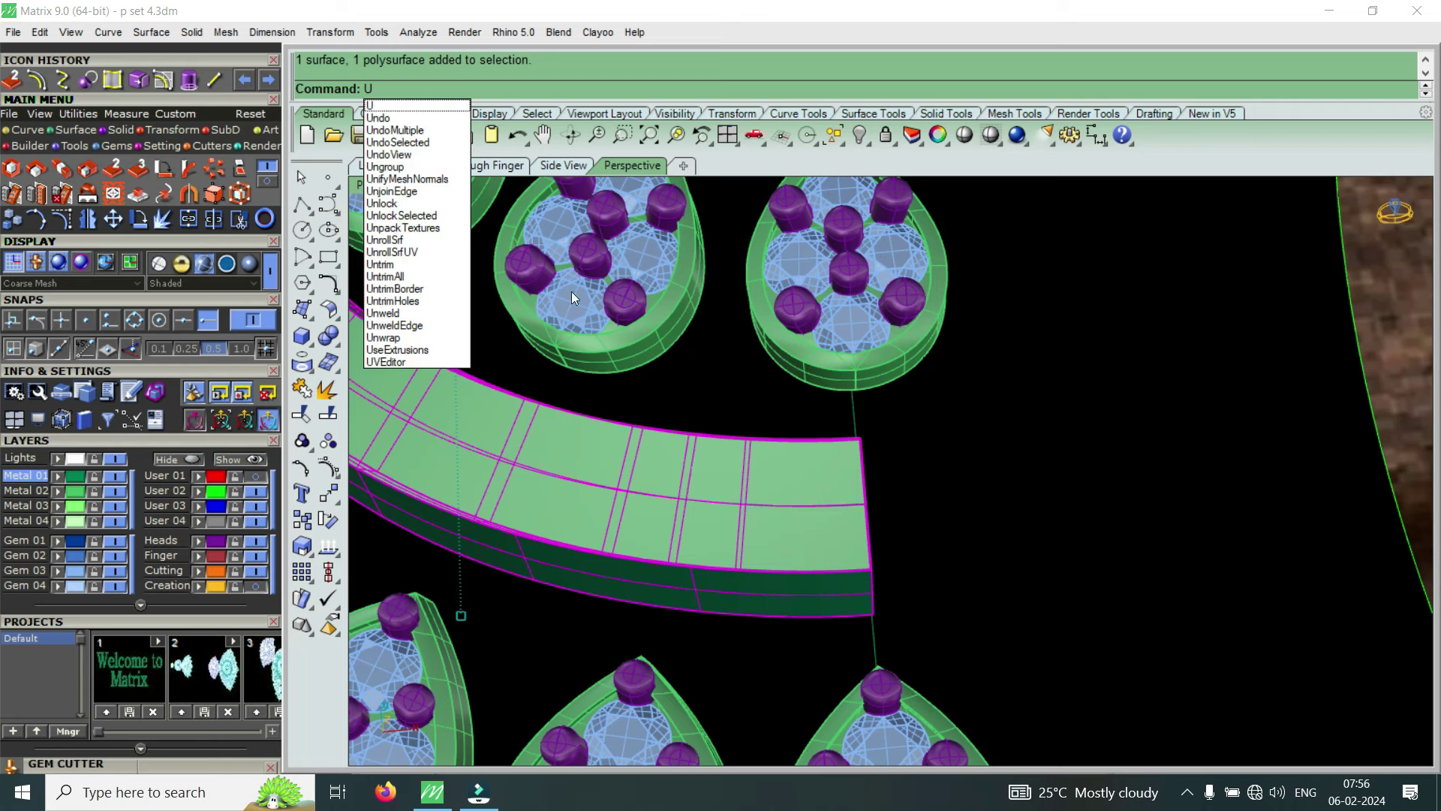
left_click(413, 168)
Reselect the band as one polysurface and bring up its Actions list with F6
left_click(697, 399)
left_click(778, 496)
scroll(1050, 510, "down", 3)
scroll(957, 525, "up", 2)
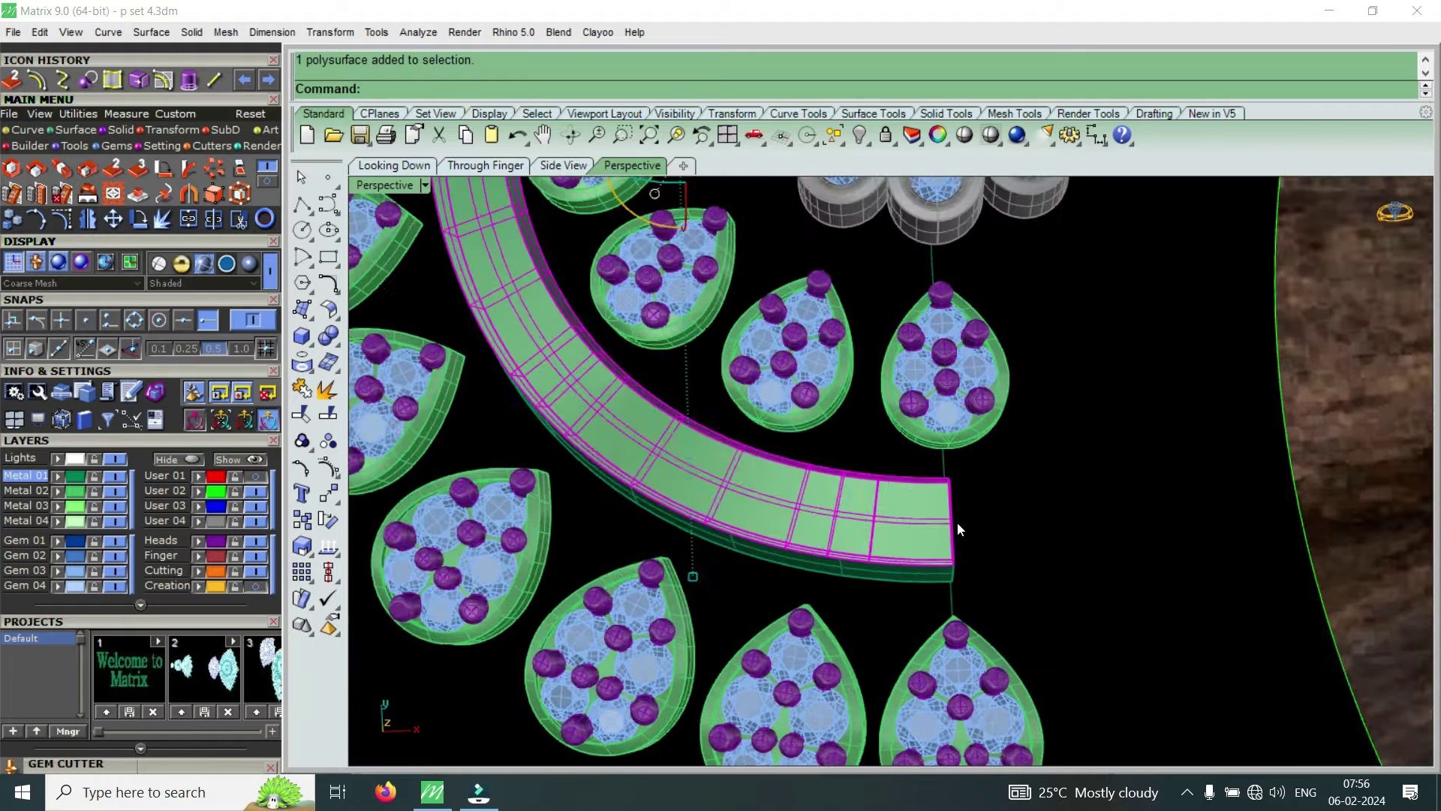
scroll(958, 529, "up", 3)
key("F6")
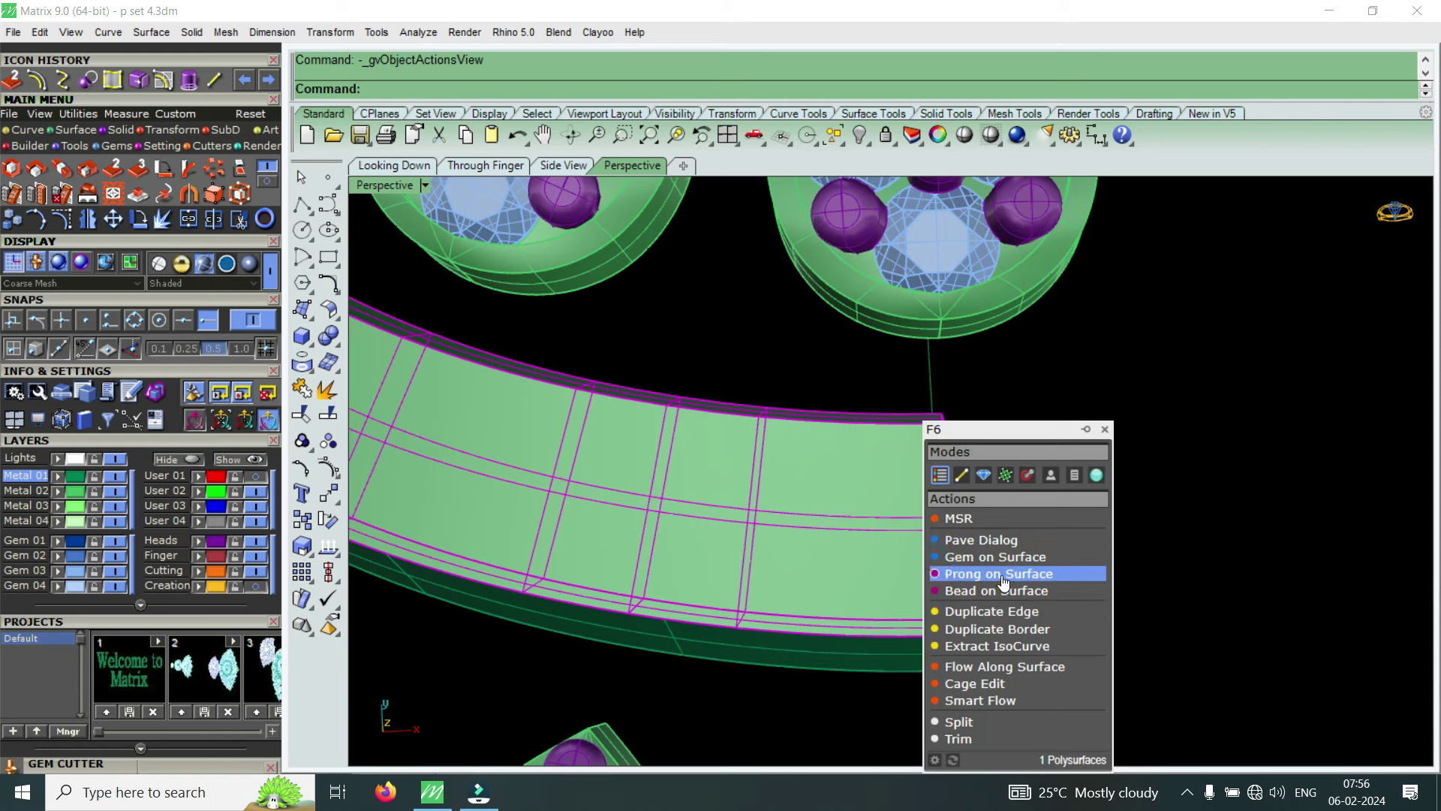
Start Gem on Surface and set the round gem scale to 1.5 mm
left_click(1021, 559)
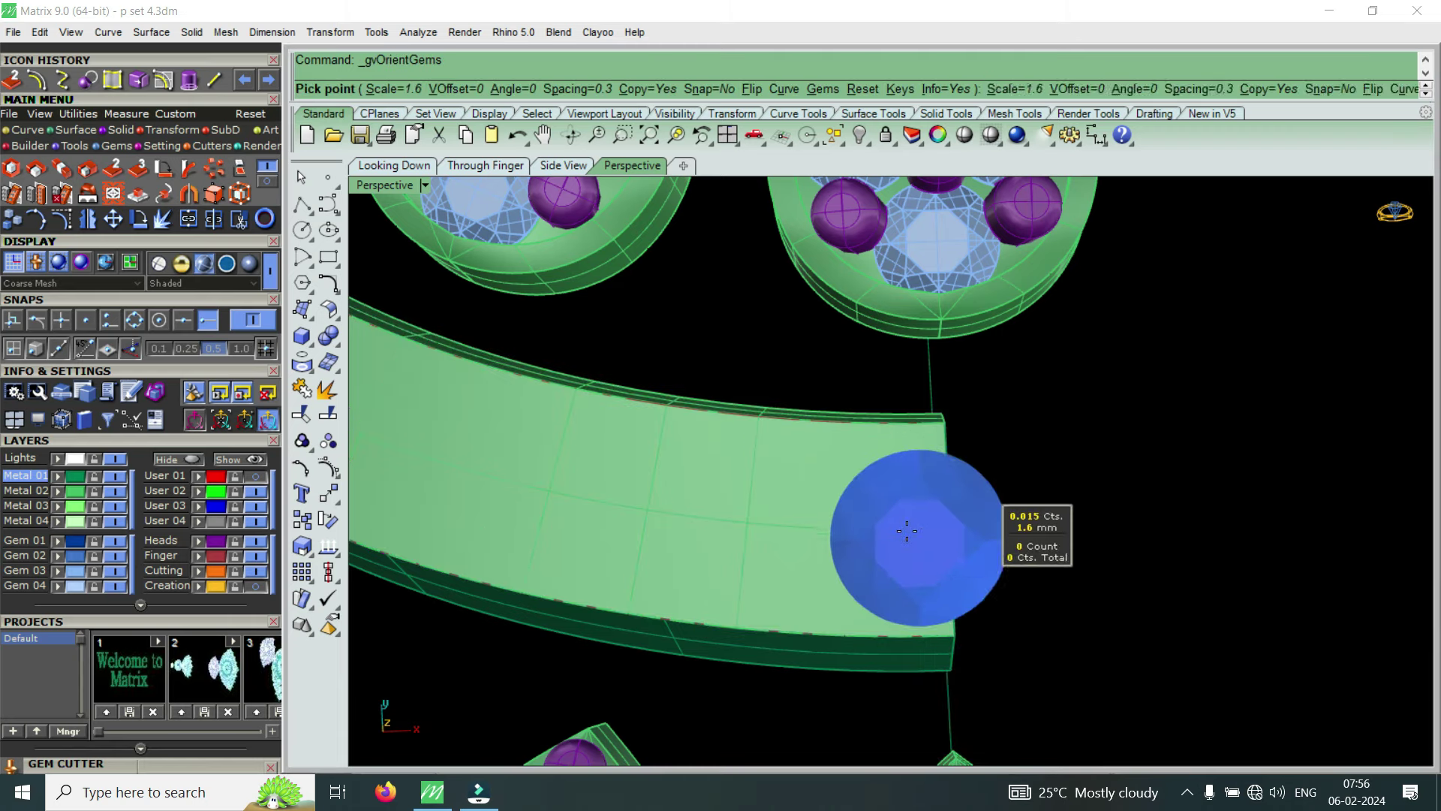
scroll(927, 530, "up", 2)
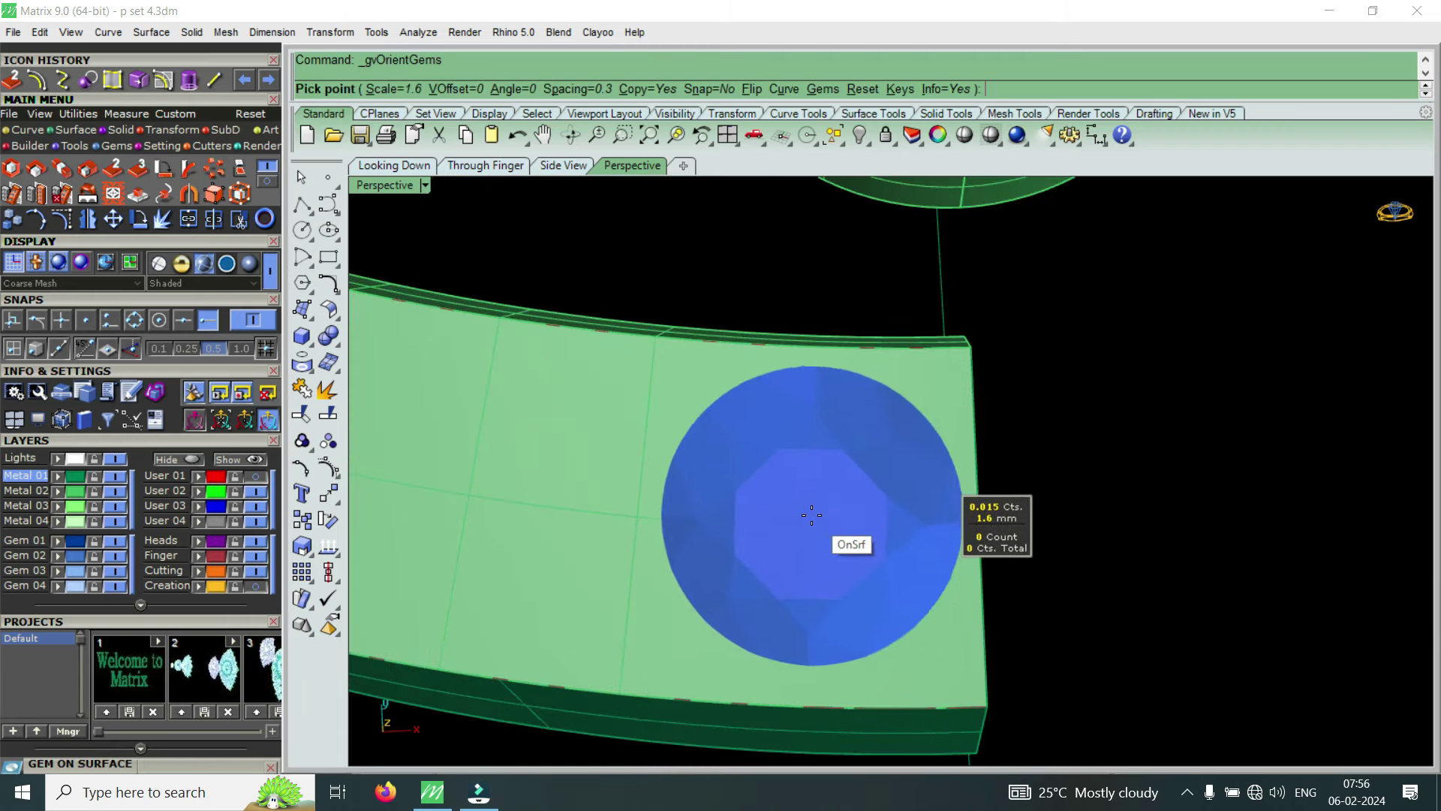
scroll(898, 539, "down", 2)
scroll(897, 539, "down", 1)
scroll(897, 534, "down", 1)
scroll(898, 529, "up", 1)
key("Down")
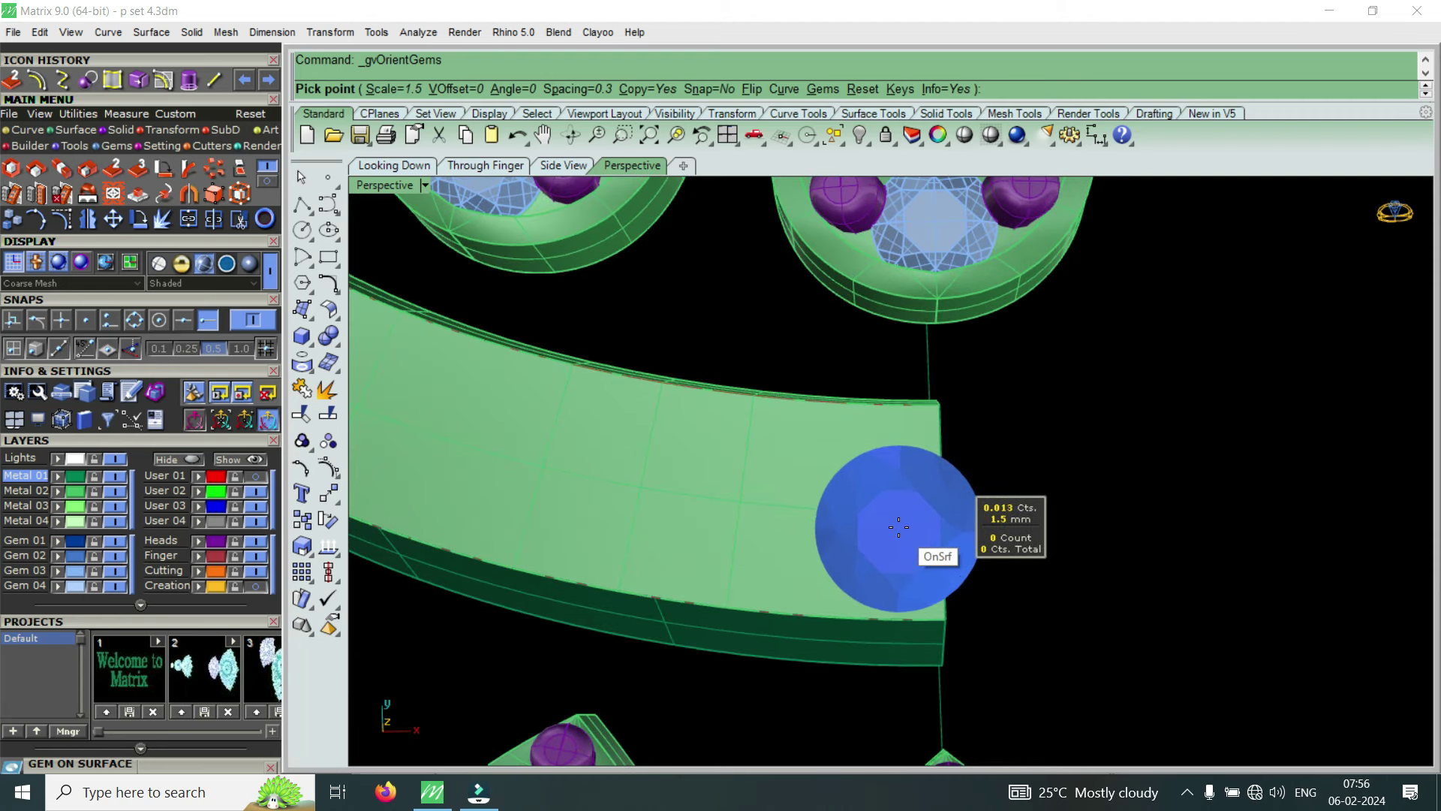
key("Down")
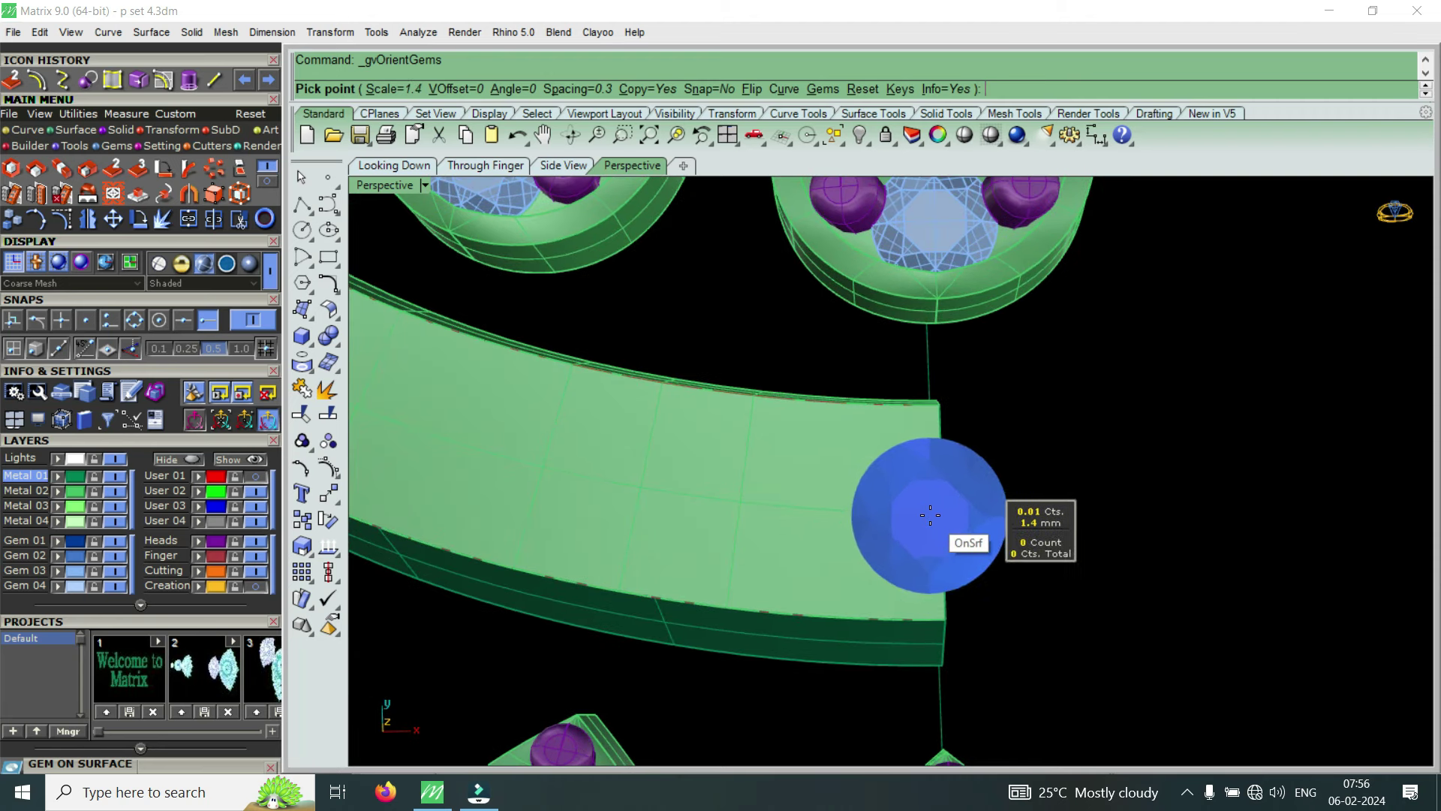
scroll(935, 514, "up", 2)
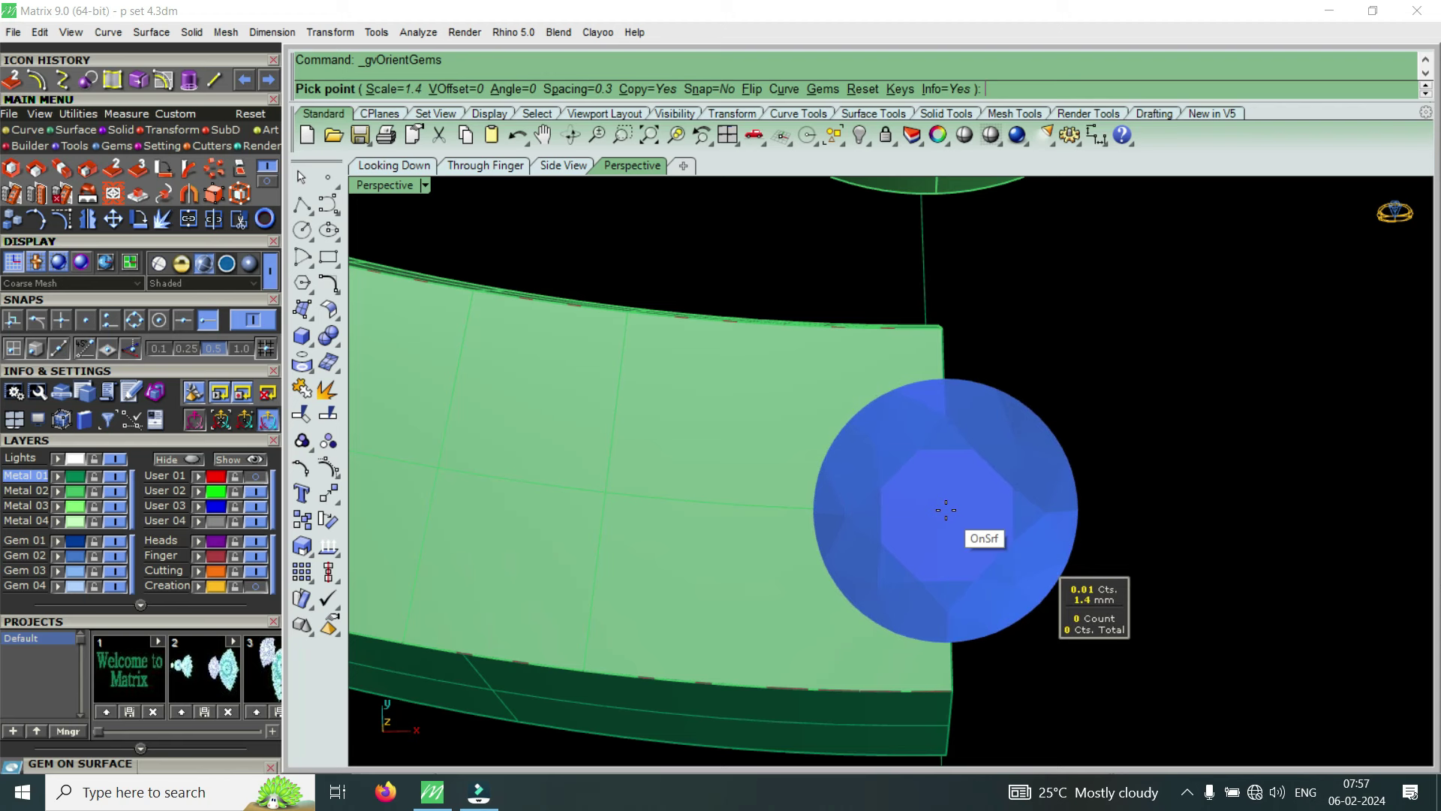
key("Up")
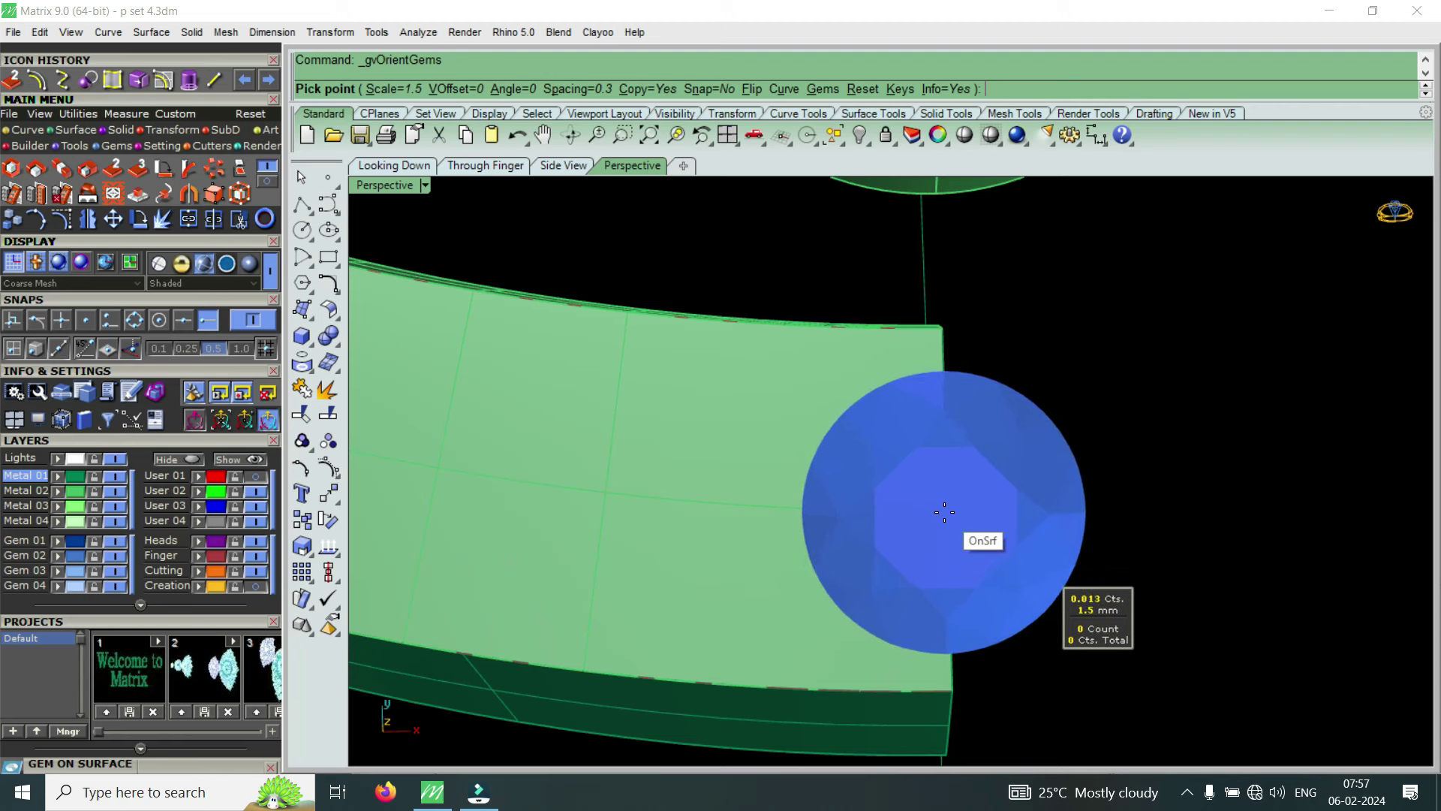
Place three 1.5 mm round gems along the band's end, totaling 0.038 ct
left_click(946, 513)
scroll(946, 513, "down", 3)
scroll(820, 489, "up", 2)
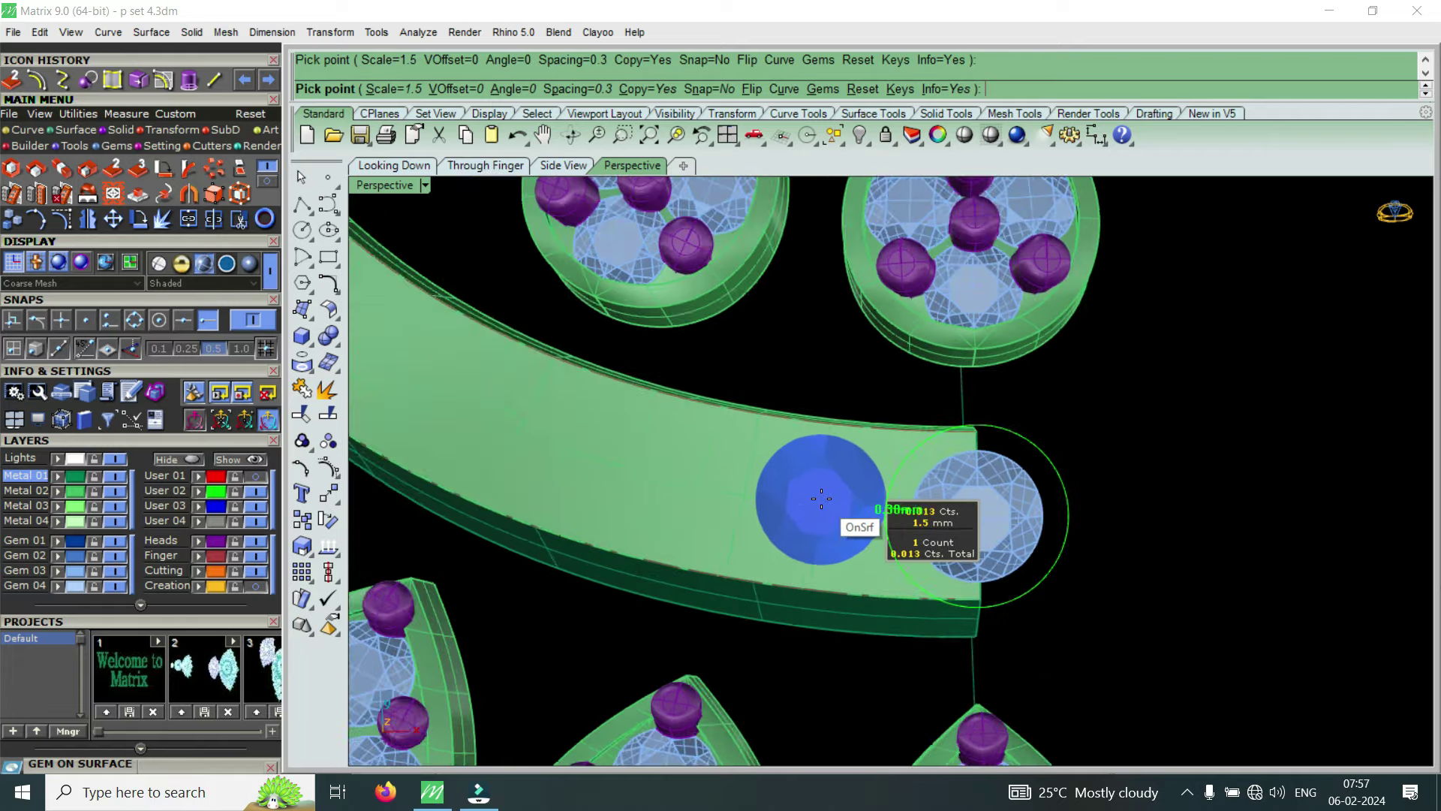
scroll(804, 515, "up", 2)
mouse_move(804, 515)
right_mouse_down()
mouse_move(830, 498)
mouse_move(938, 502)
right_mouse_up()
scroll(938, 502, "up", 1)
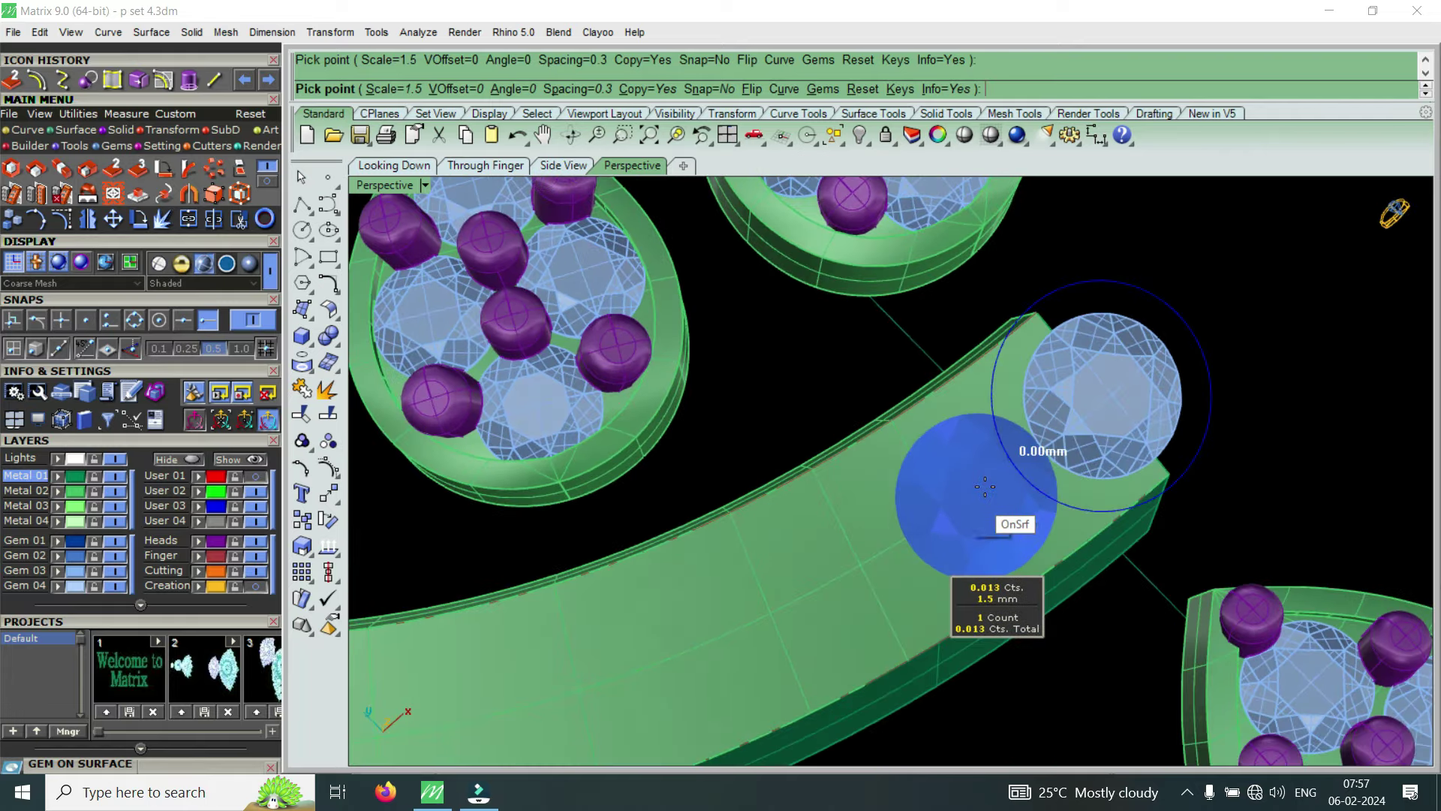
scroll(938, 505, "up", 2)
scroll(939, 509, "up", 2)
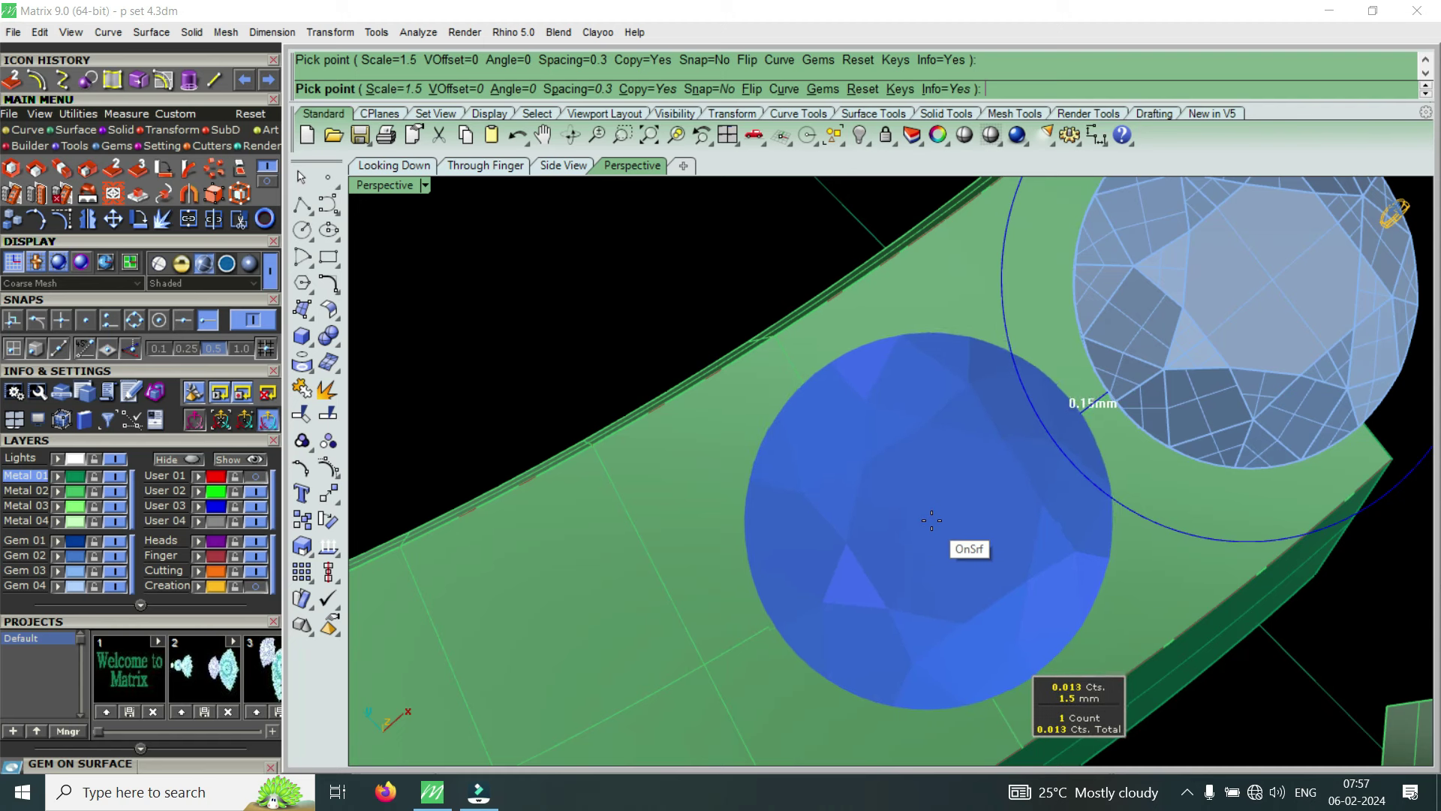
left_click(932, 520)
scroll(1080, 450, "down", 3)
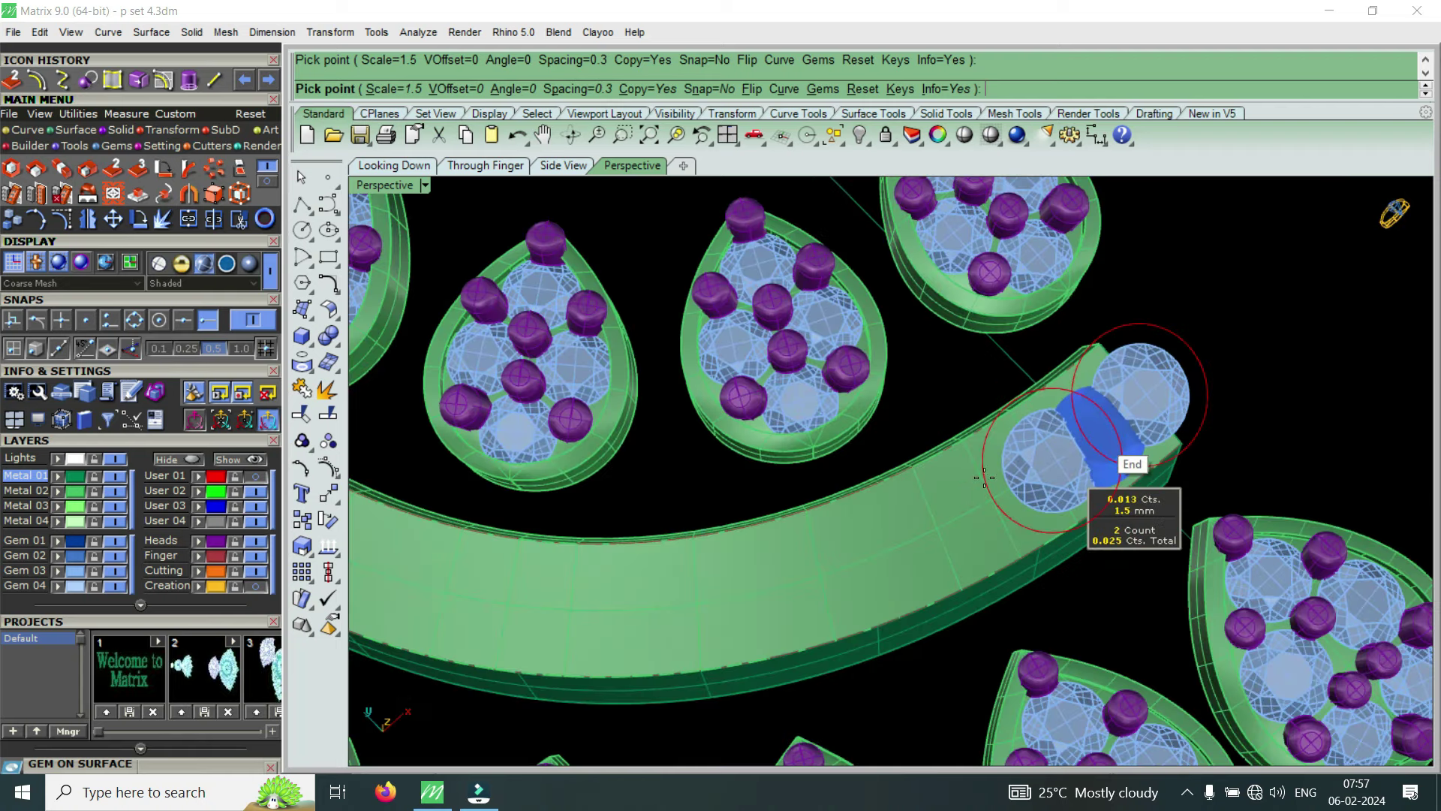
scroll(990, 489, "up", 3)
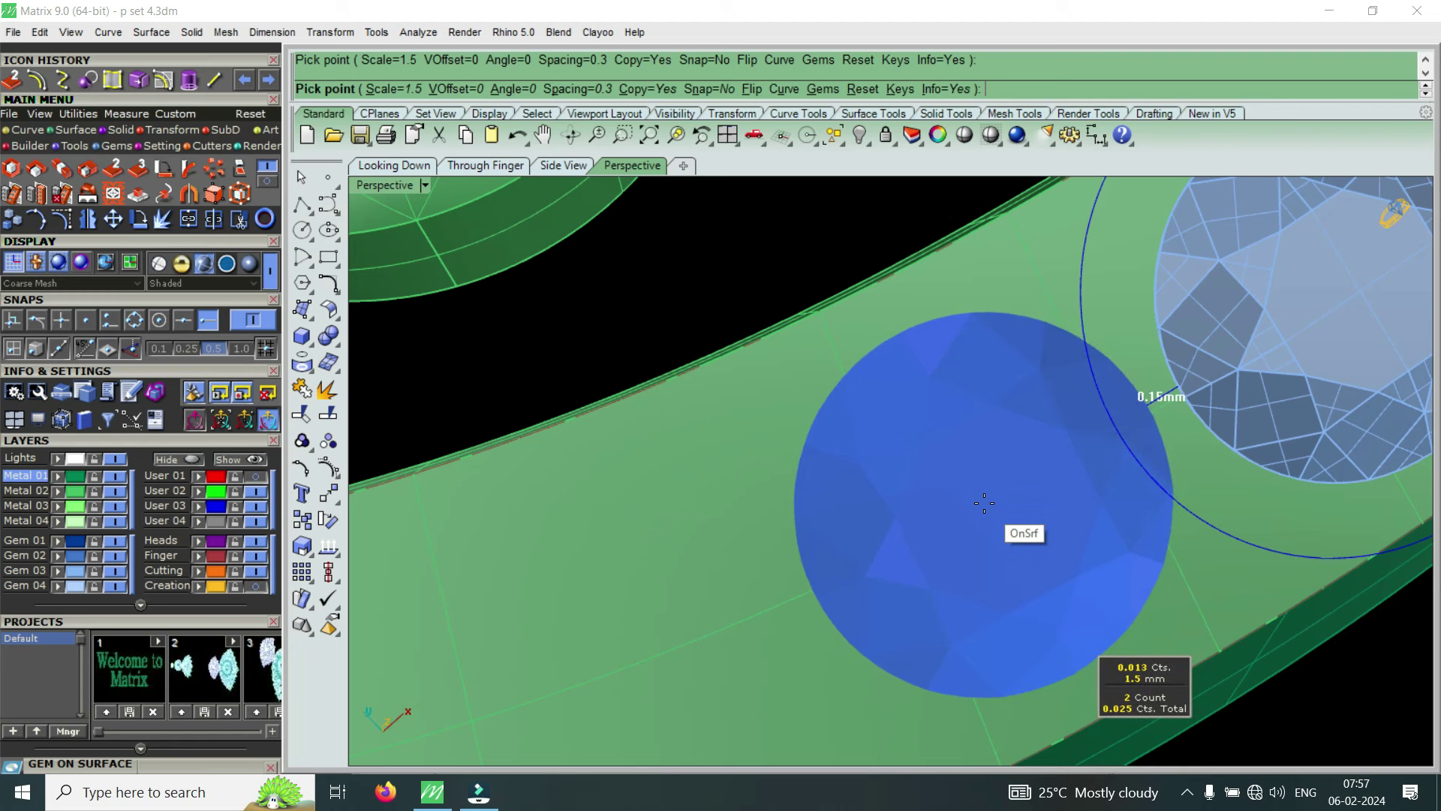
left_click(982, 500)
scroll(1110, 480, "down", 2)
scroll(1085, 457, "down", 4)
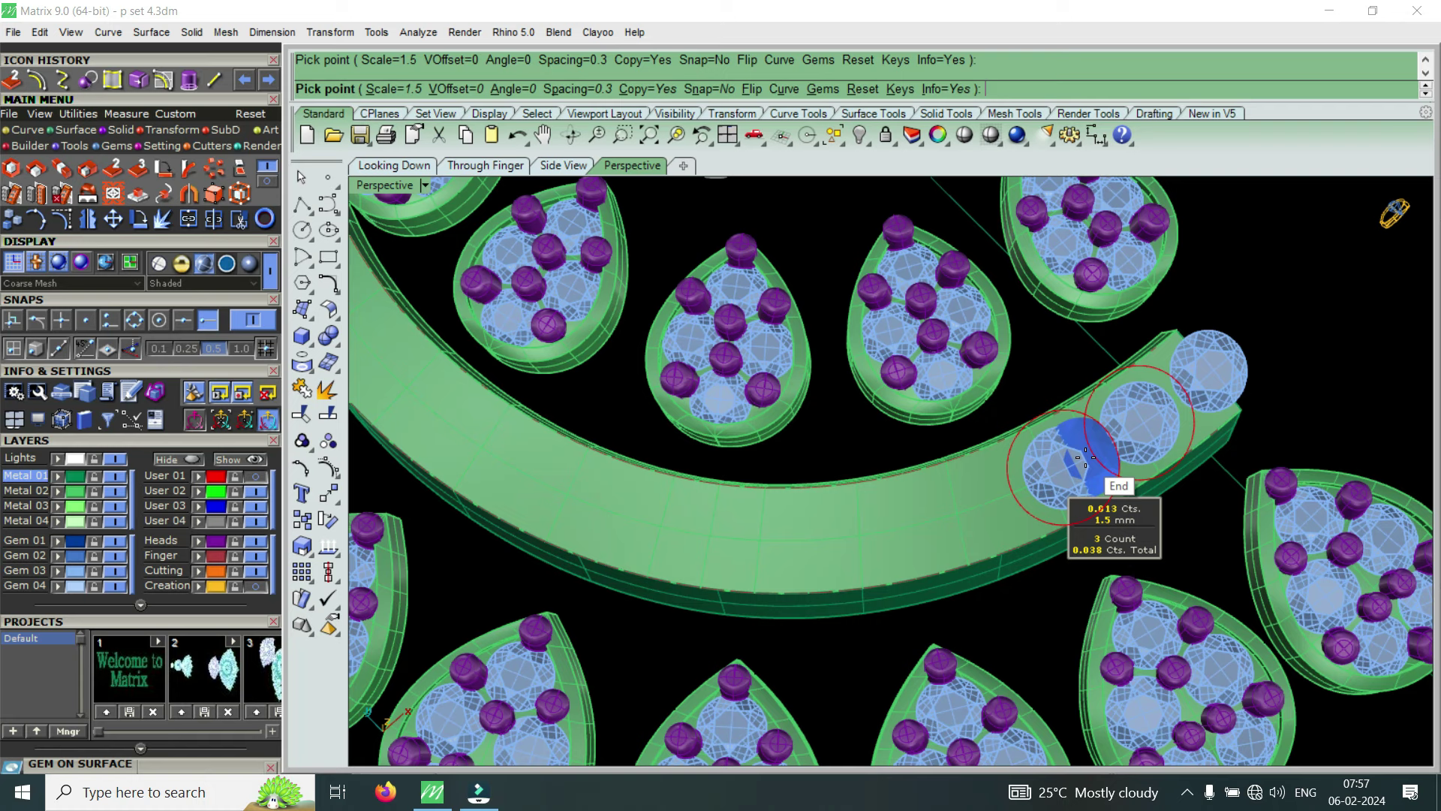
scroll(1046, 490, "up", 3)
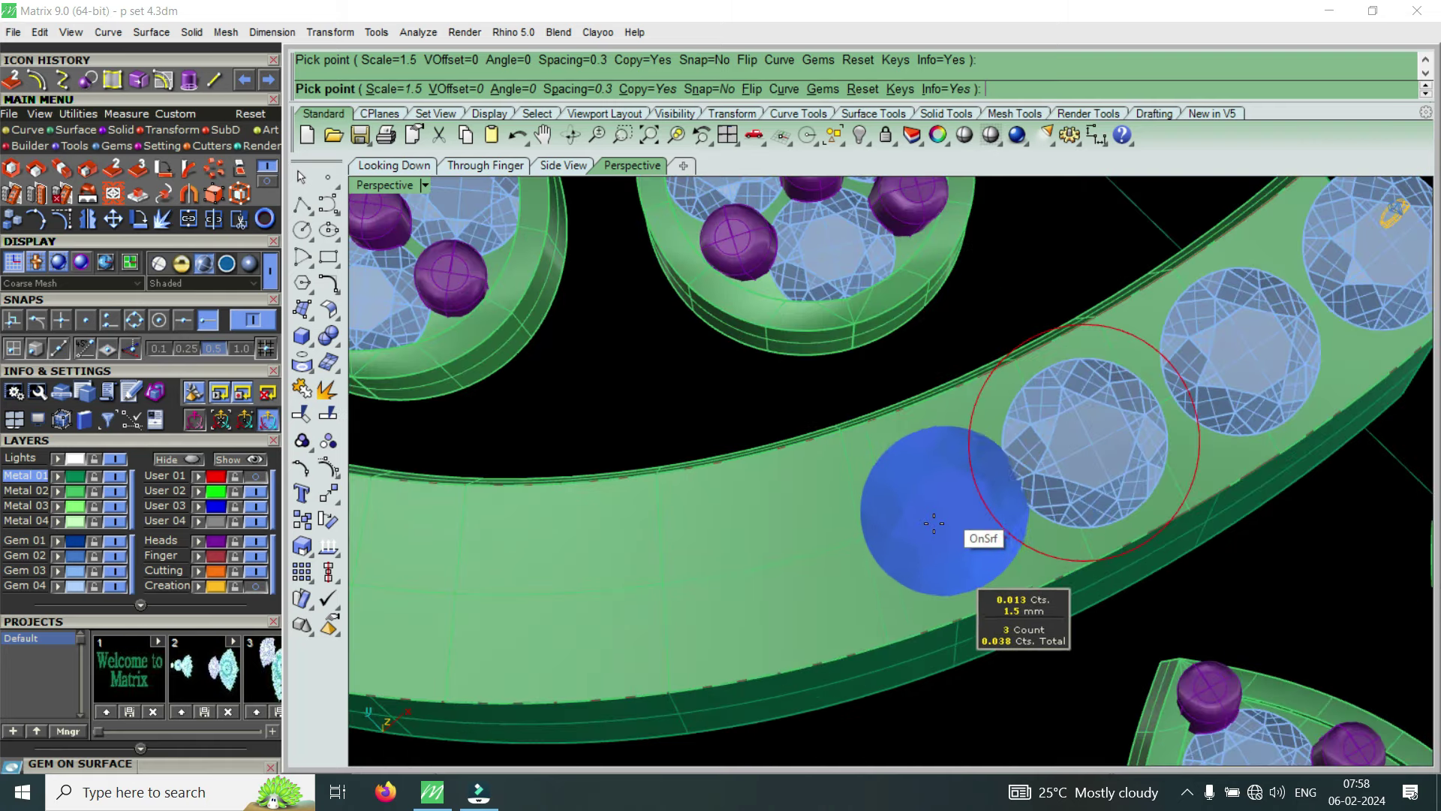
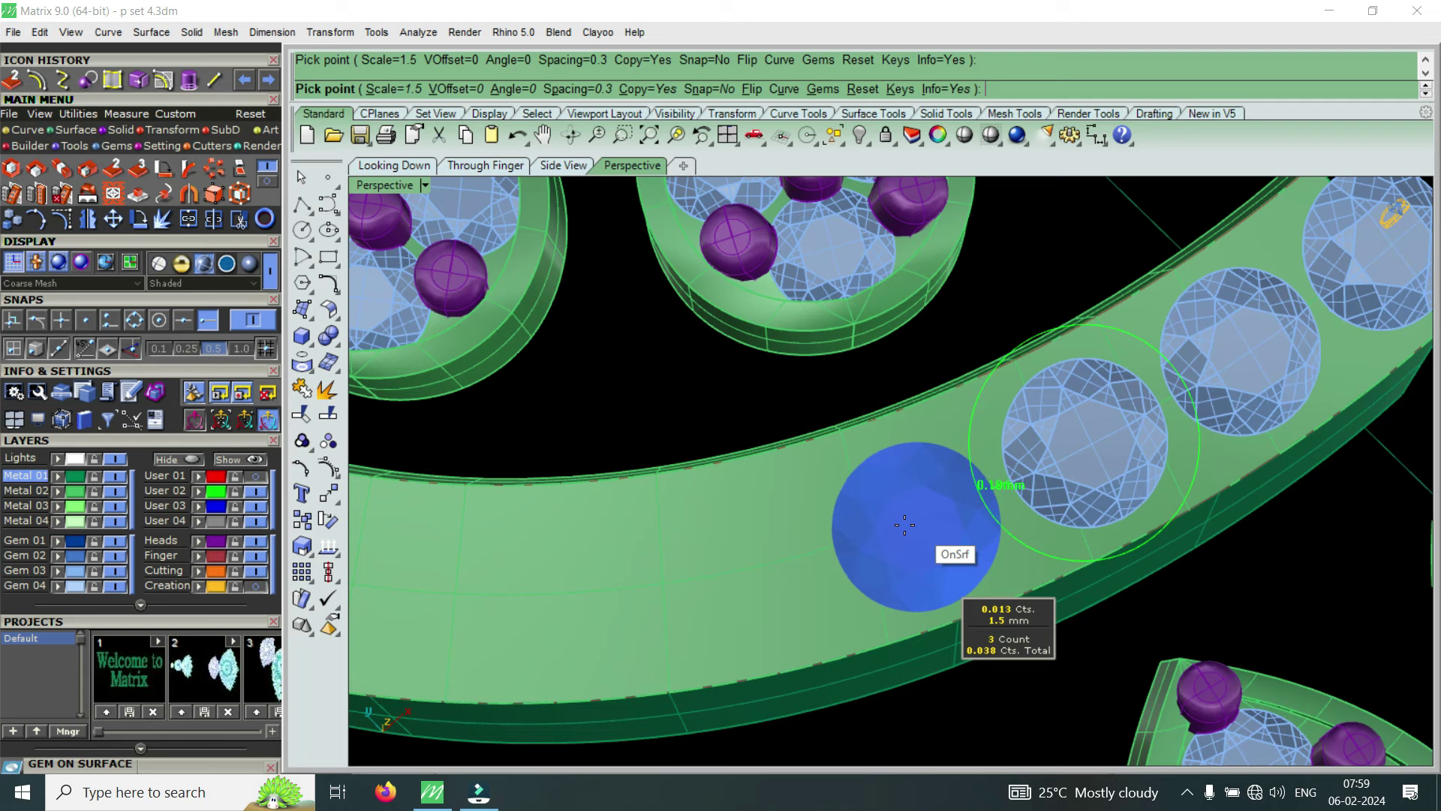
Place two 1.5 mm round gems side by side on the green band
scroll(915, 527, "up", 2)
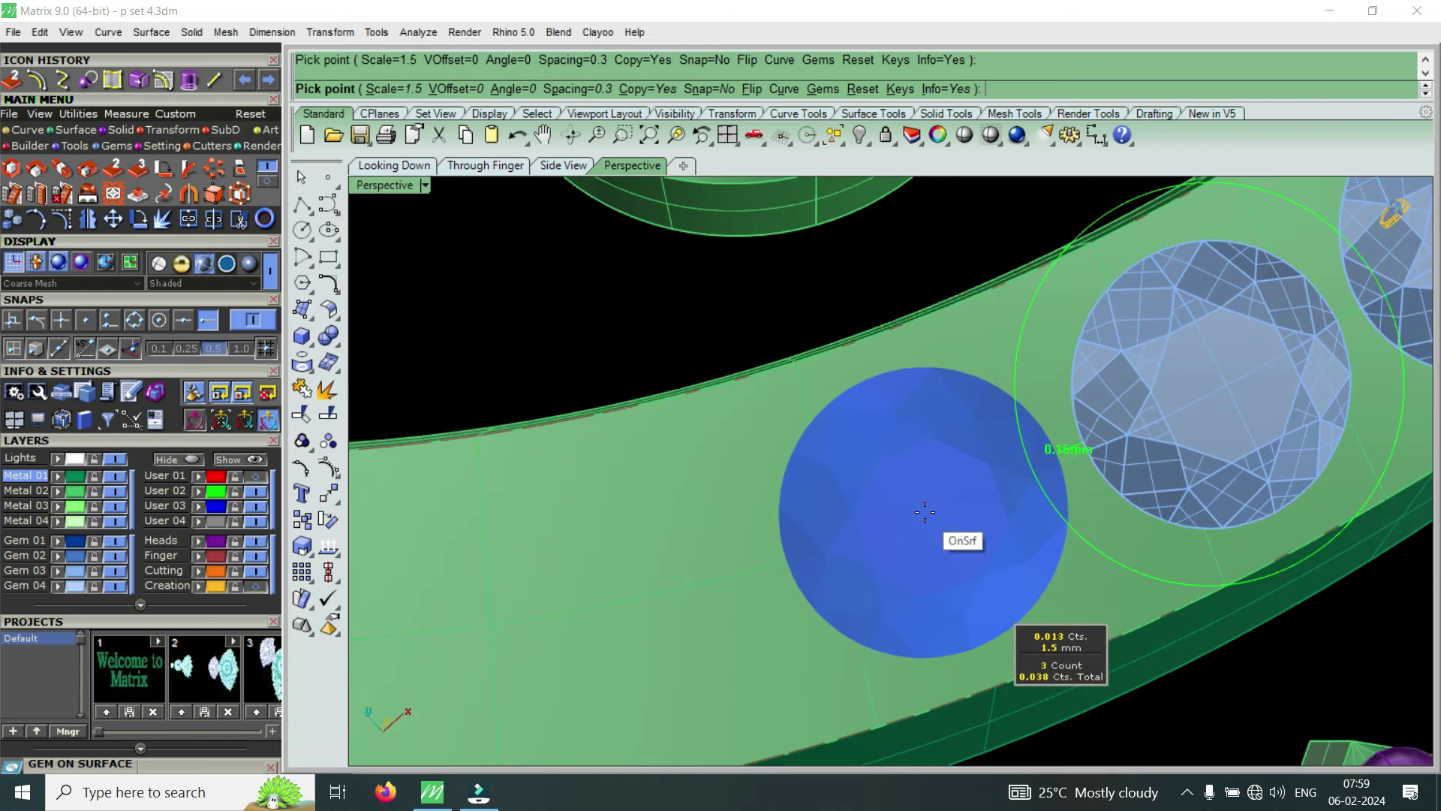
left_click(924, 512)
scroll(920, 514, "down", 4)
scroll(908, 514, "up", 3)
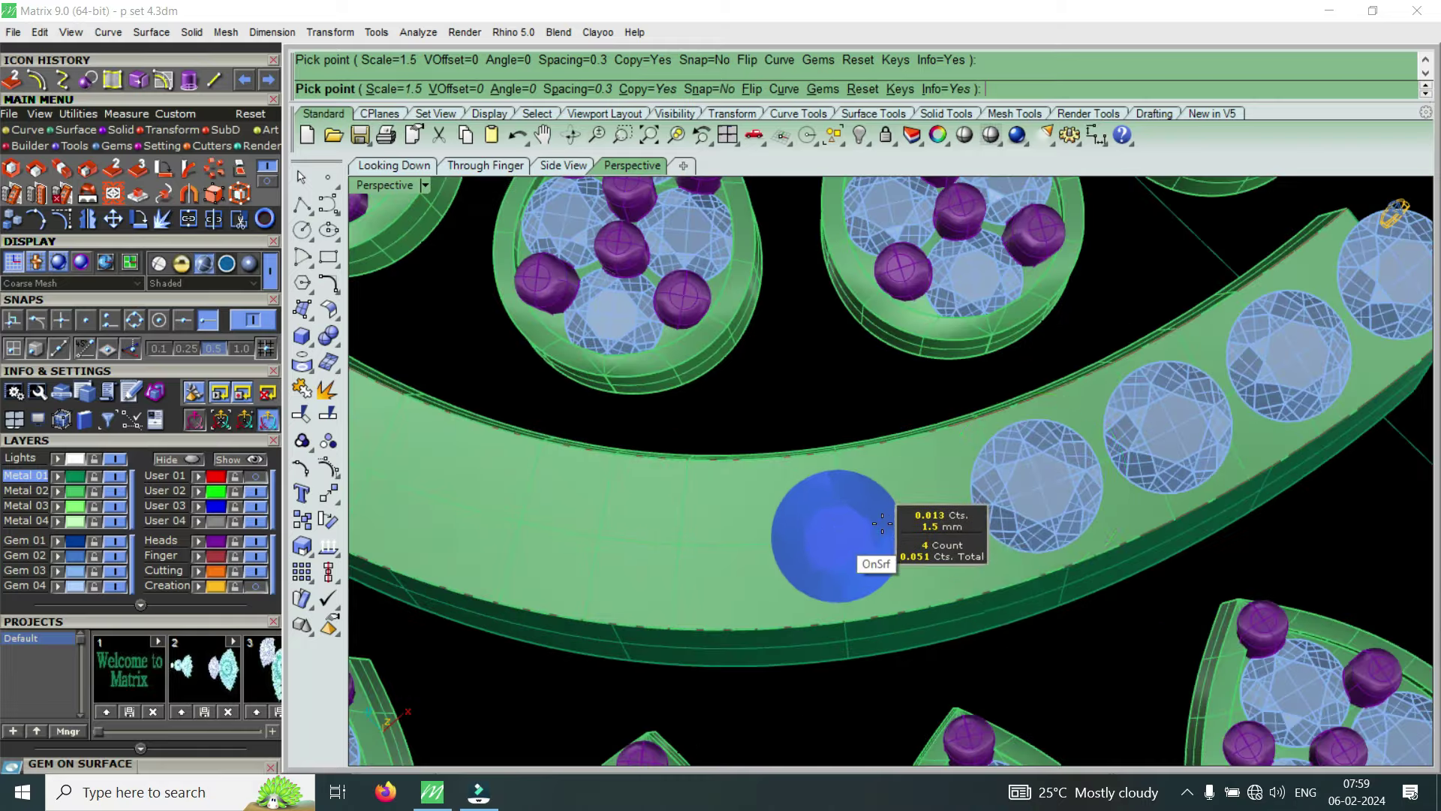
scroll(893, 514, "up", 2)
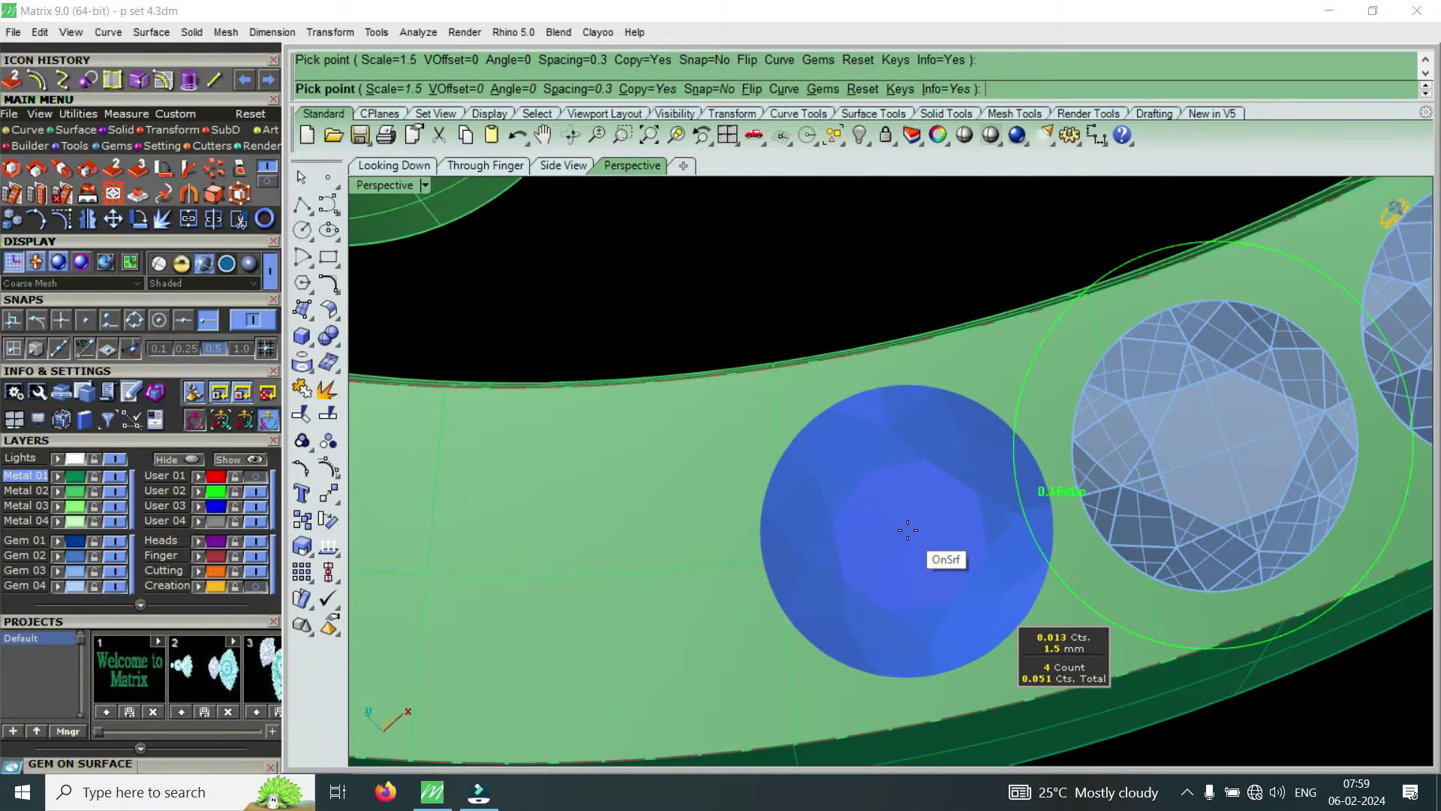
left_click(907, 530)
scroll(907, 530, "down", 2)
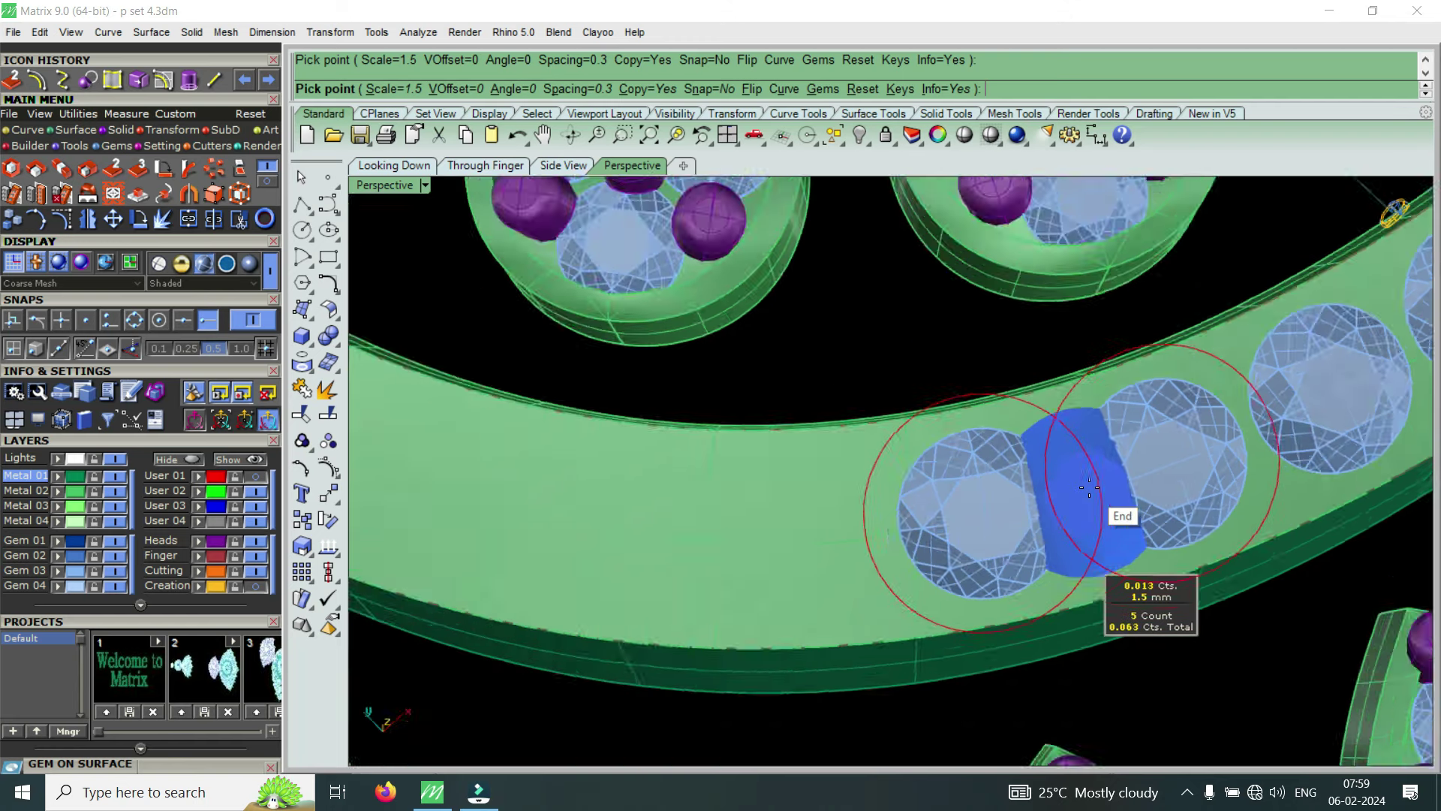
scroll(1071, 482, "down", 2)
scroll(925, 526, "up", 4)
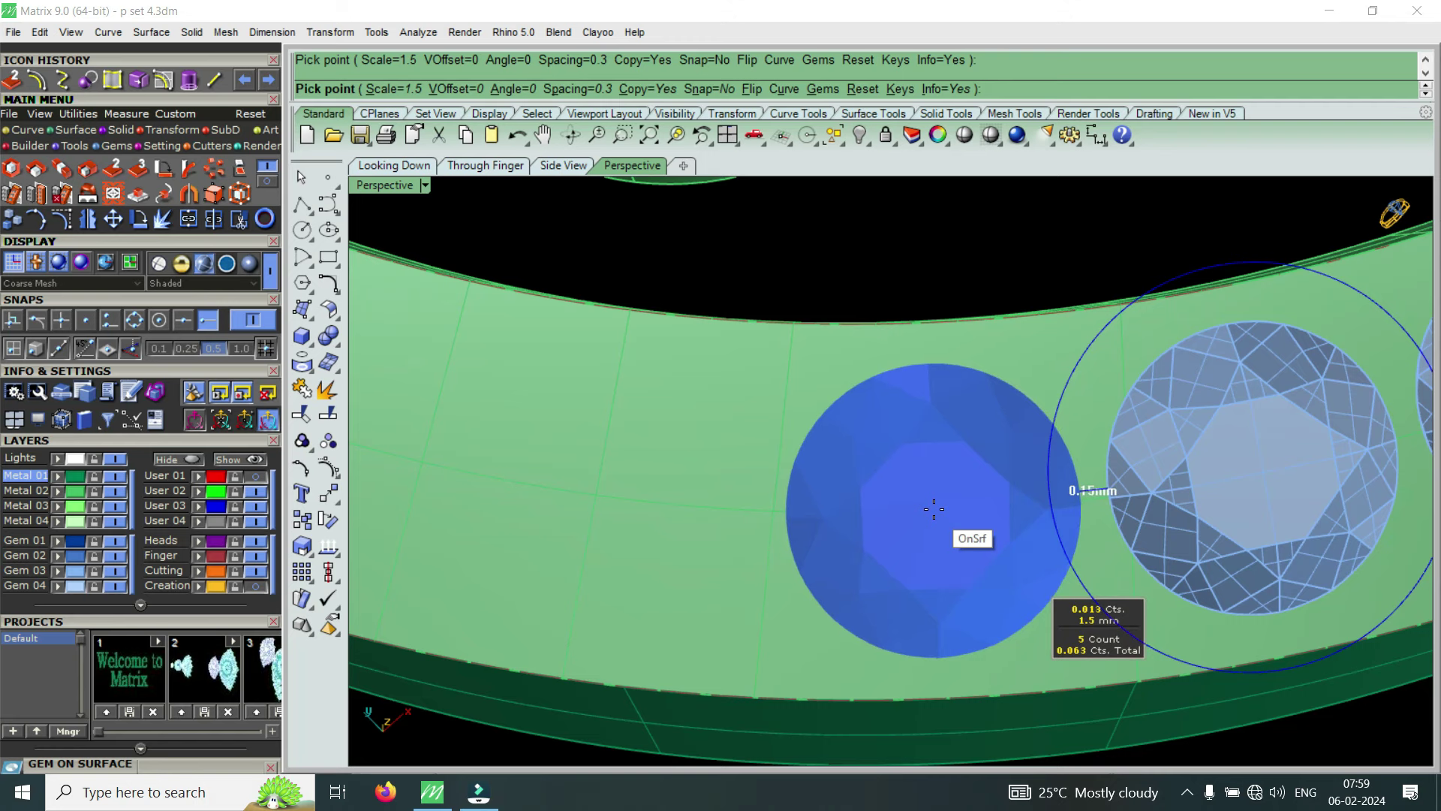
Add two more 1.5 mm gems further along the band's row
left_click(933, 510)
scroll(863, 544, "down", 2)
scroll(825, 552, "up", 2)
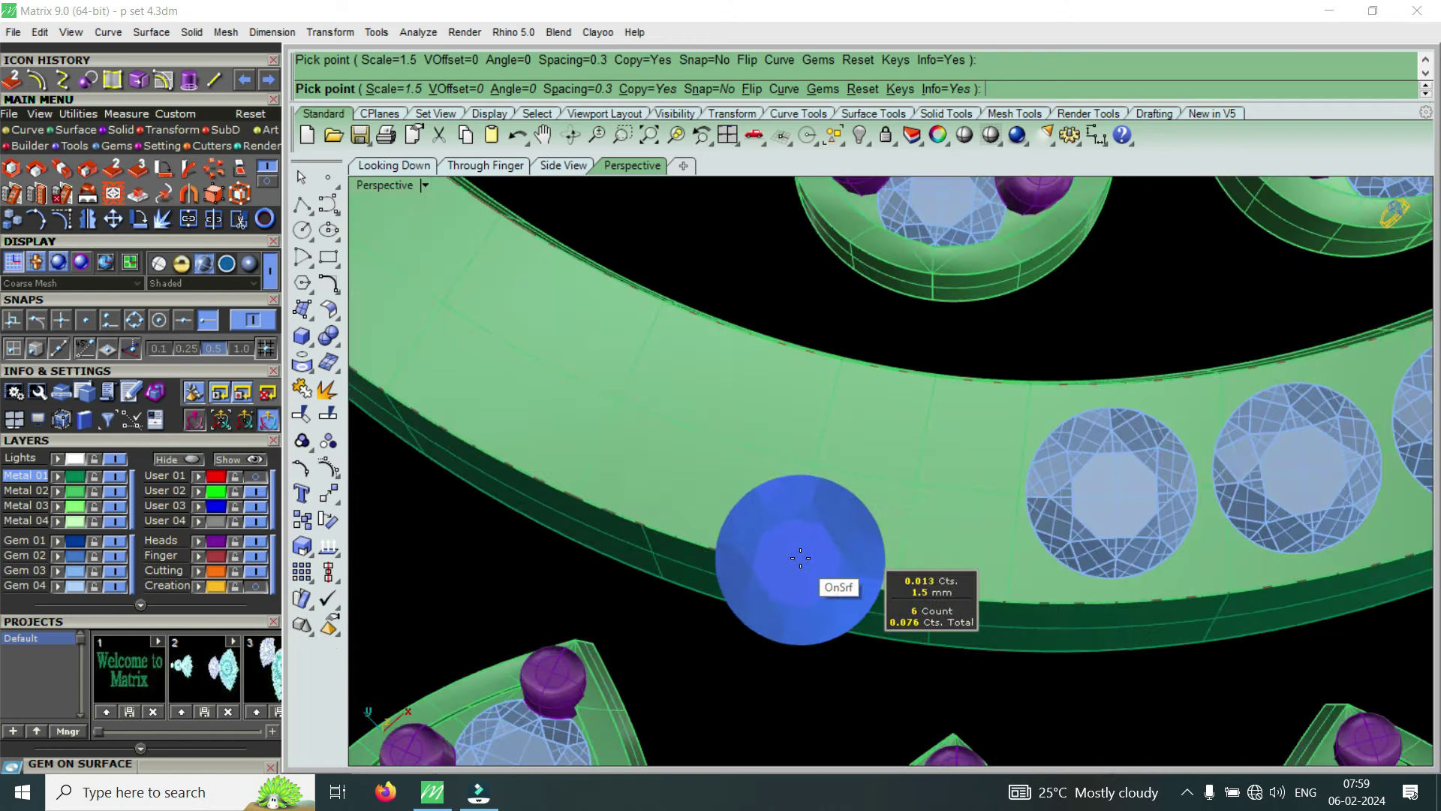
scroll(856, 555, "up", 1)
scroll(908, 526, "up", 1)
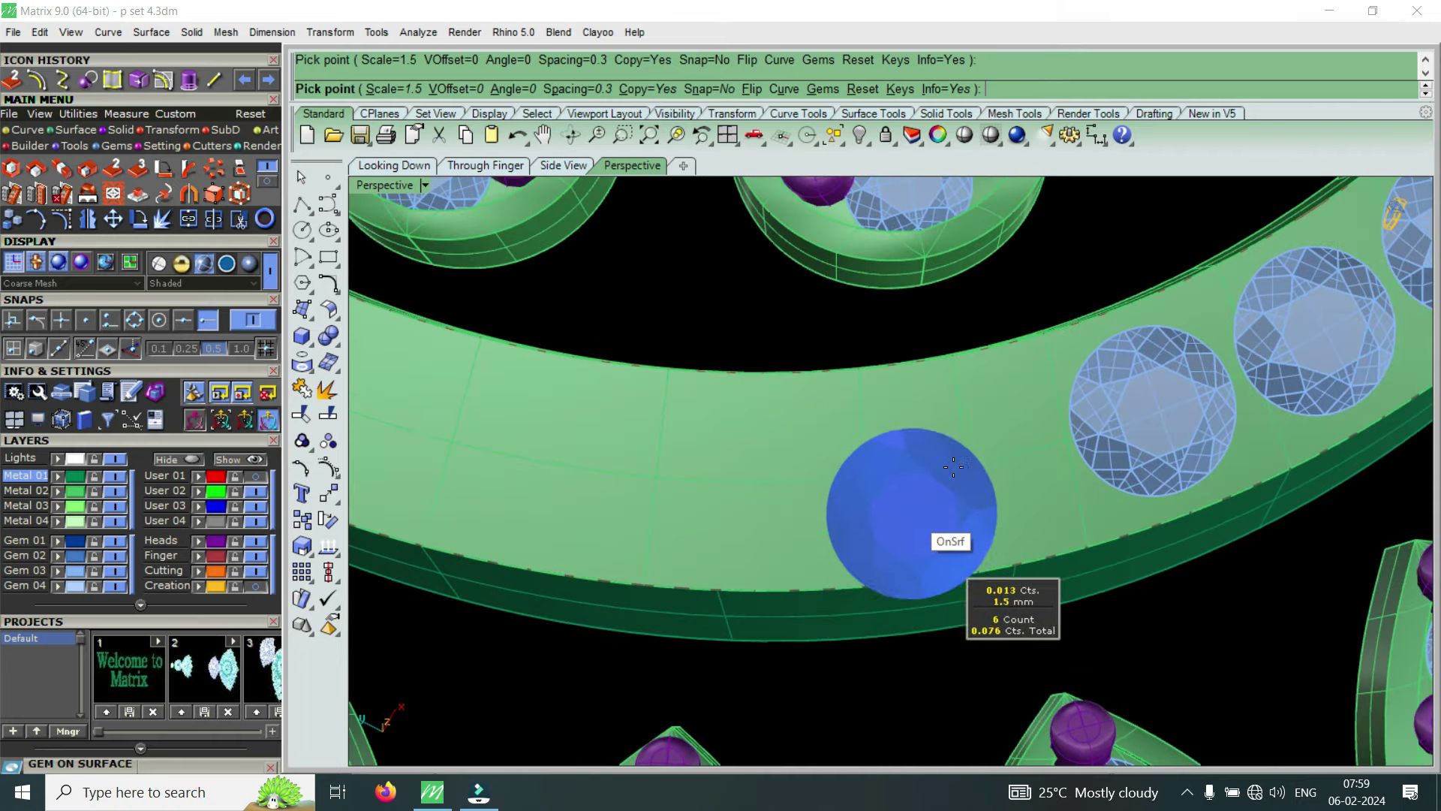
scroll(970, 449, "up", 3)
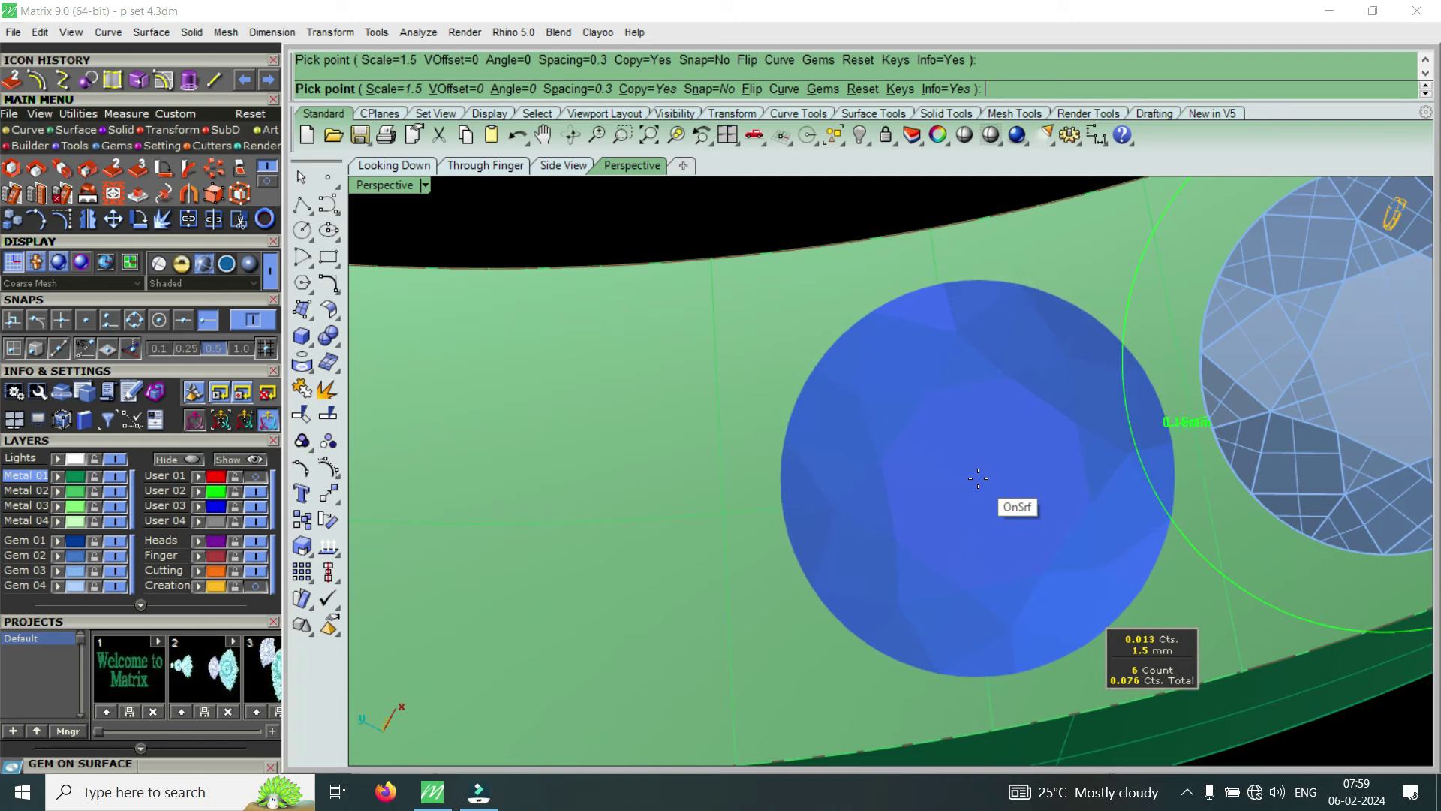
left_click(980, 481)
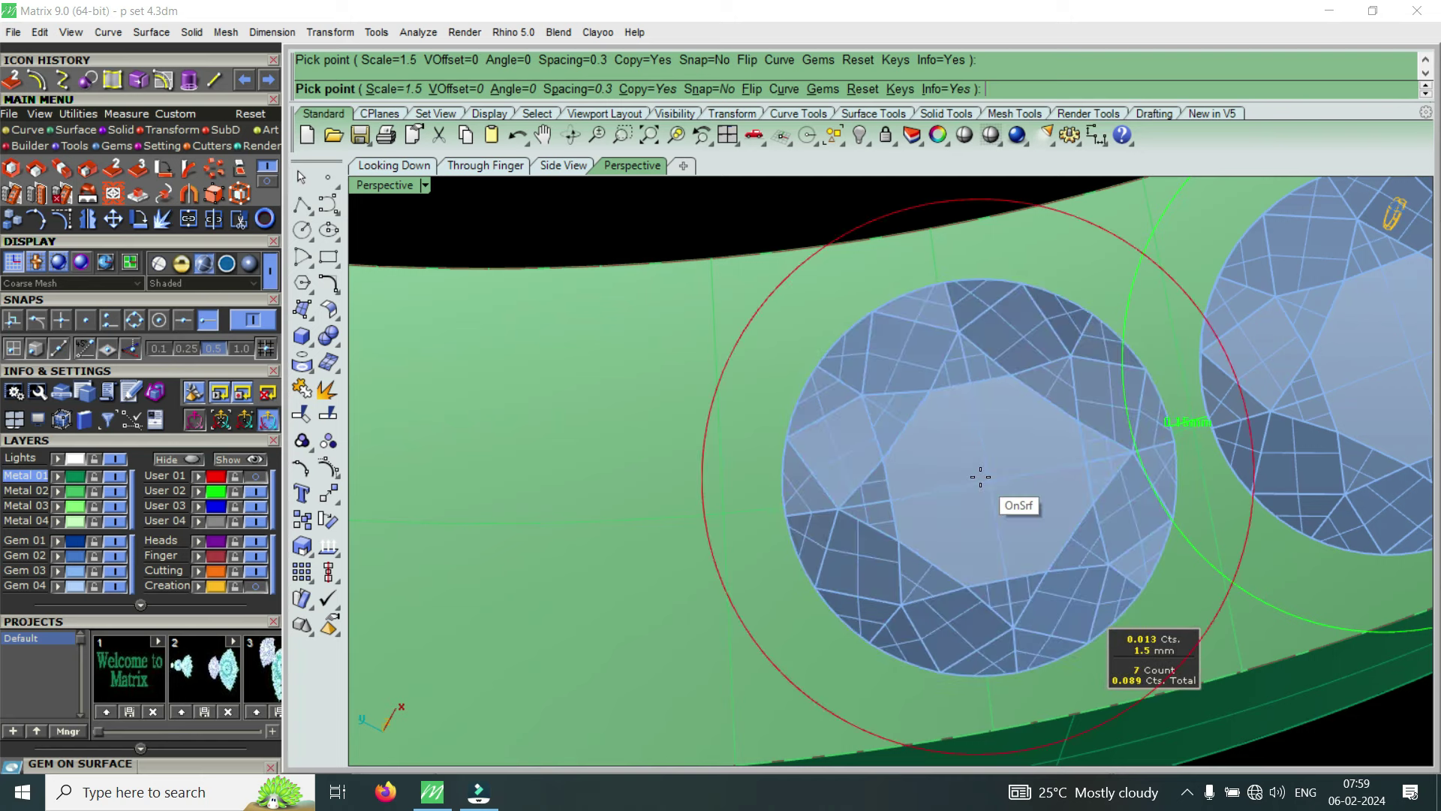
scroll(975, 484, "down", 3)
scroll(901, 488, "up", 2)
scroll(893, 483, "up", 1)
scroll(890, 479, "up", 2)
scroll(886, 474, "down", 2)
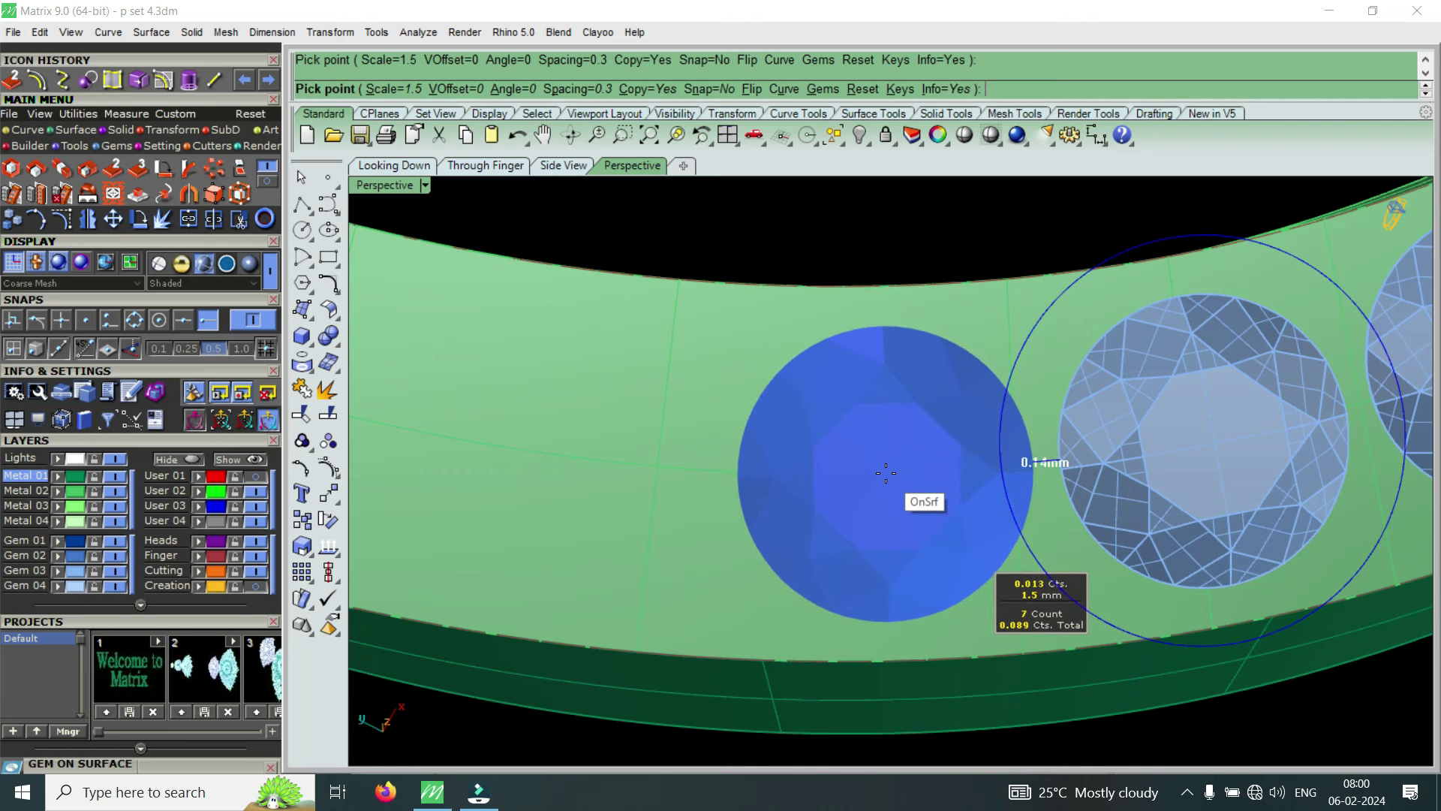
Drop two 1.5 mm gems next to the last stone, bringing the row to 10 gems (0.13 ct)
scroll(884, 472, "down", 2)
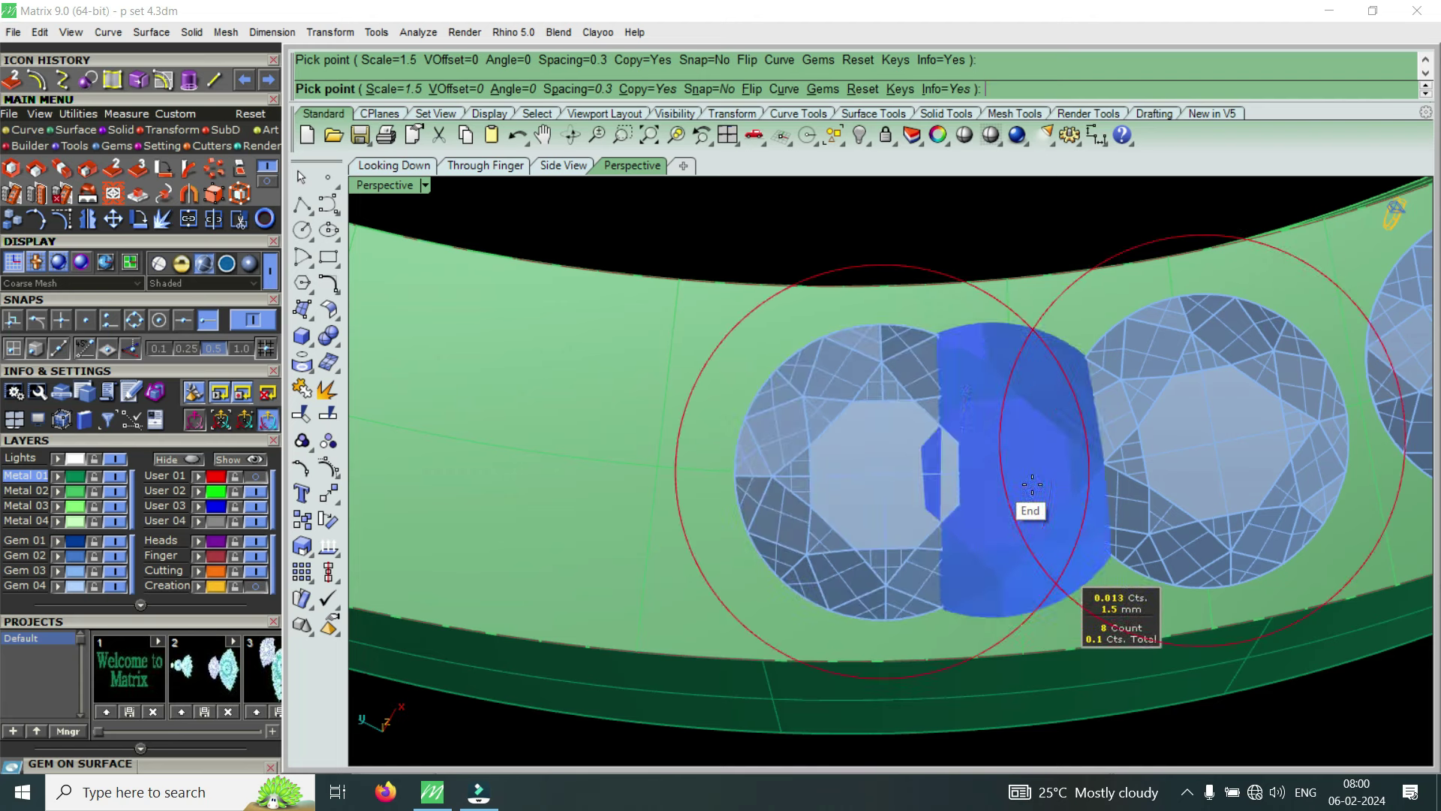
scroll(863, 496, "down", 3)
scroll(826, 538, "down", 2)
scroll(863, 526, "up", 1)
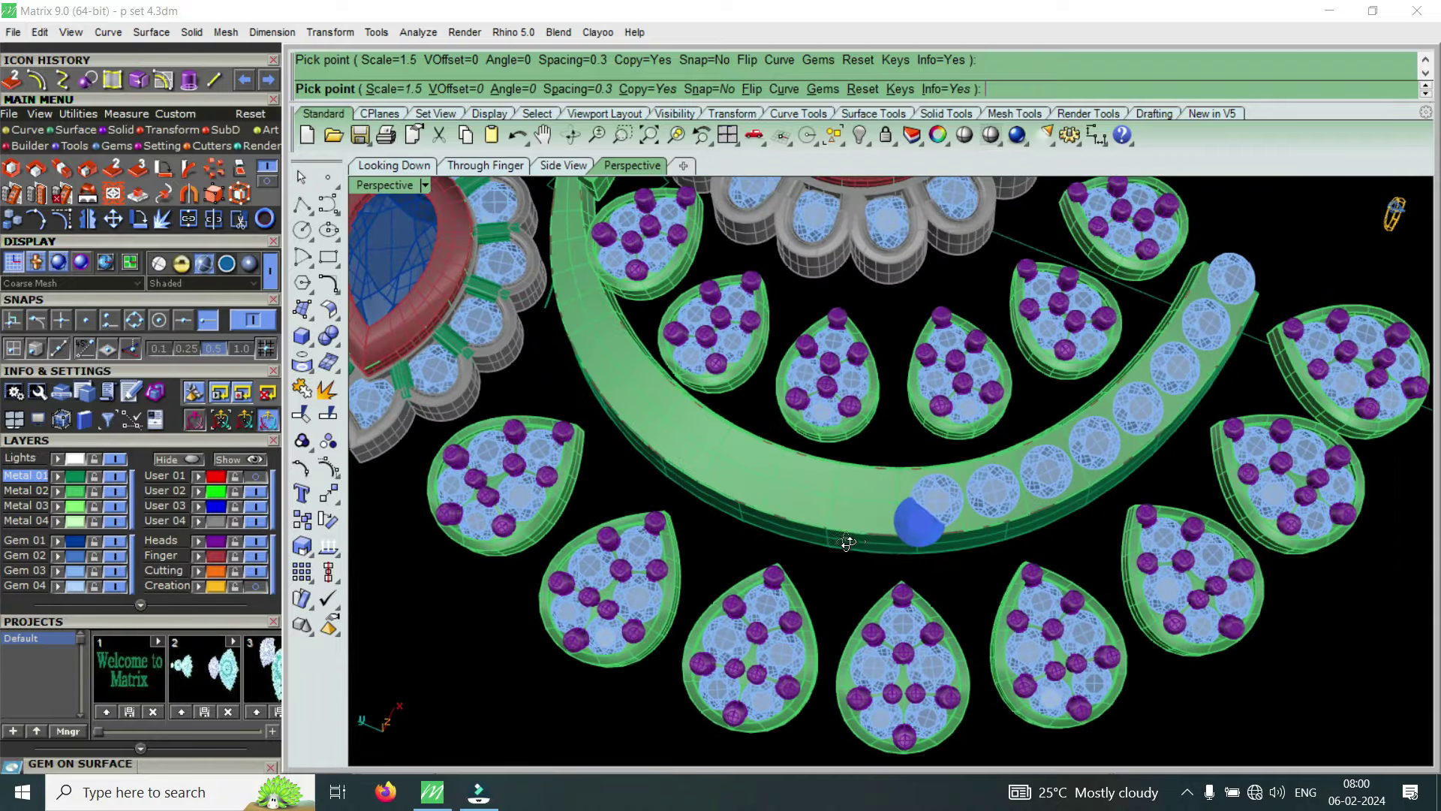
scroll(916, 511, "up", 2)
scroll(931, 502, "up", 1)
scroll(886, 510, "up", 2)
scroll(886, 511, "up", 2)
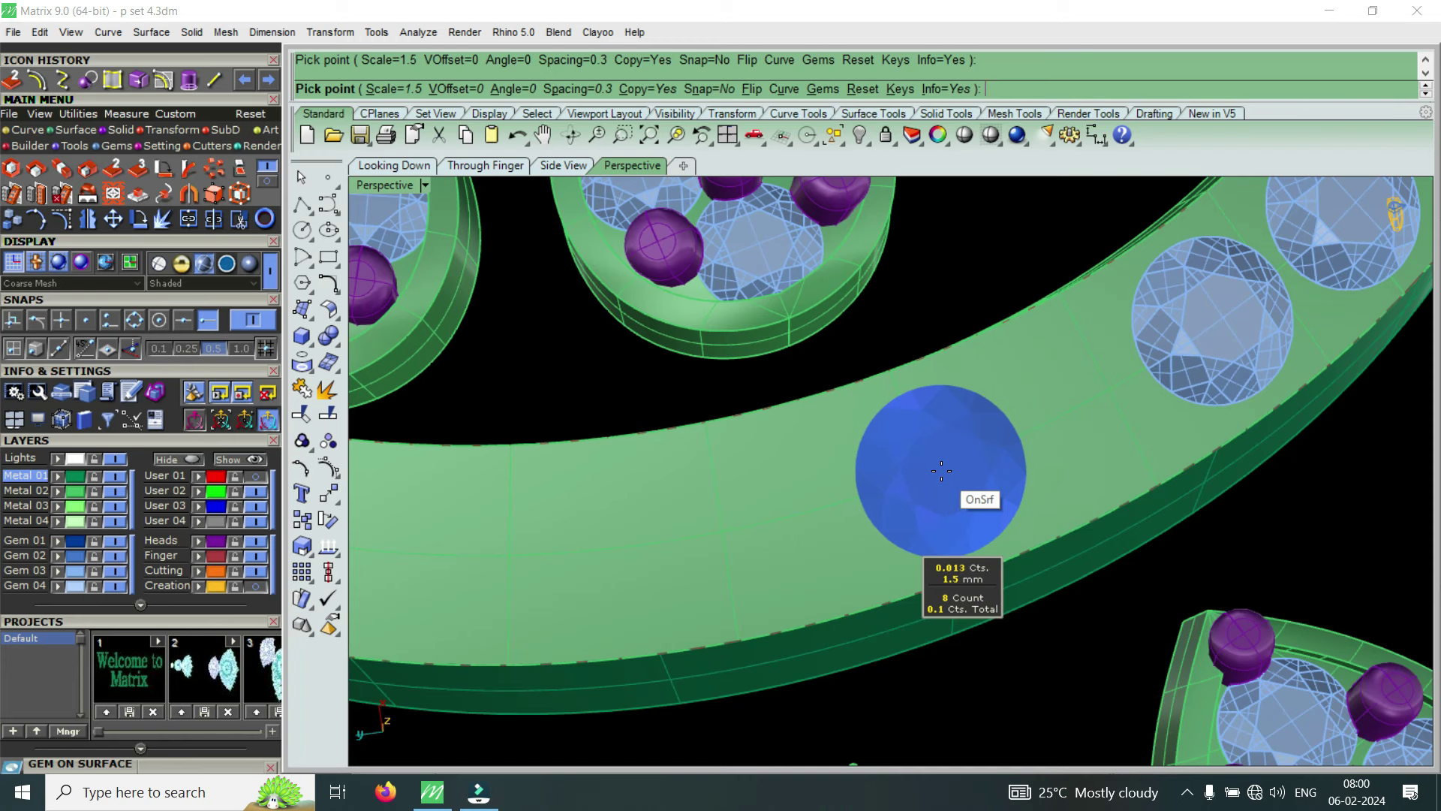
scroll(1065, 428, "up", 1)
scroll(1040, 443, "up", 1)
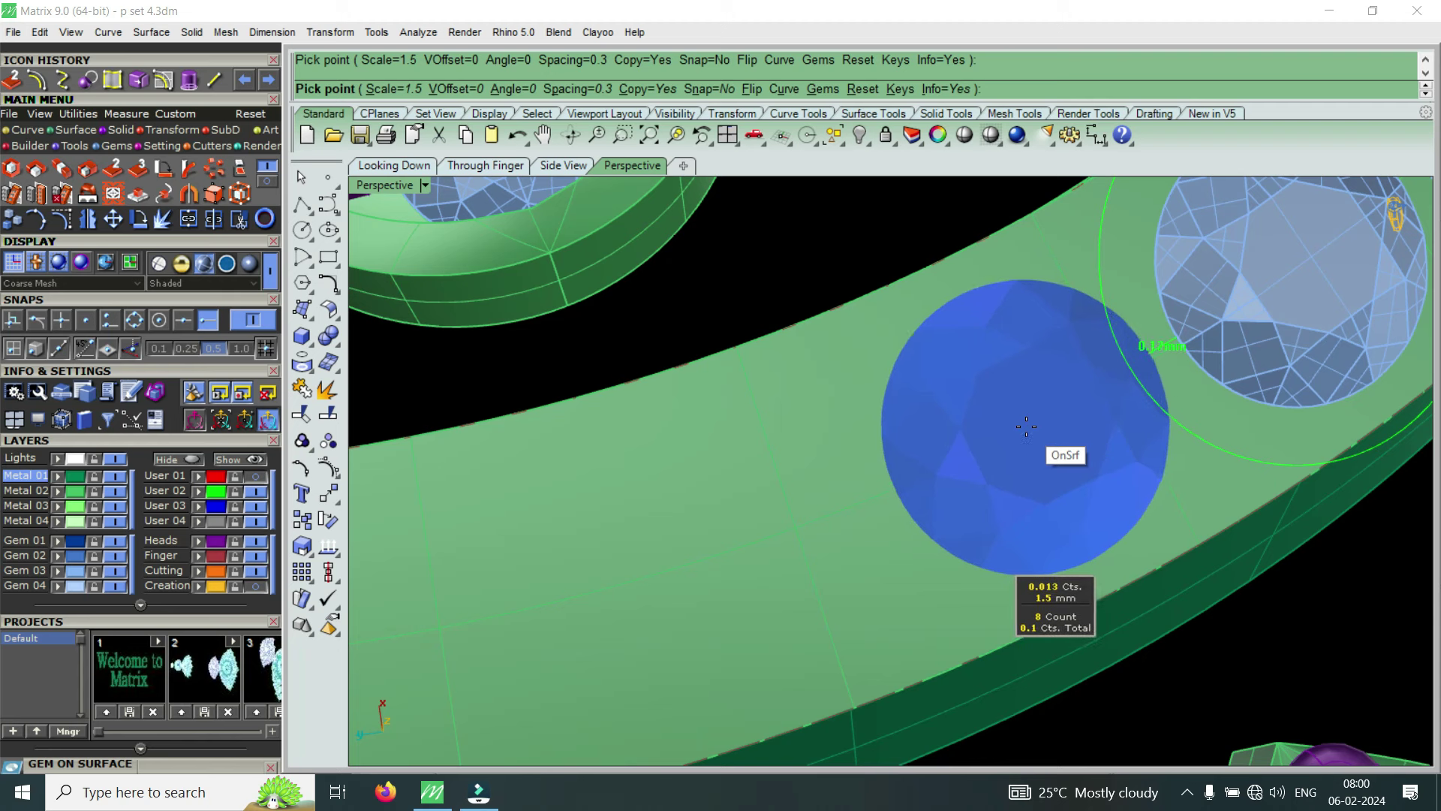
left_click(1030, 425)
scroll(1023, 411, "down", 3)
scroll(975, 442, "down", 2)
scroll(947, 466, "up", 5)
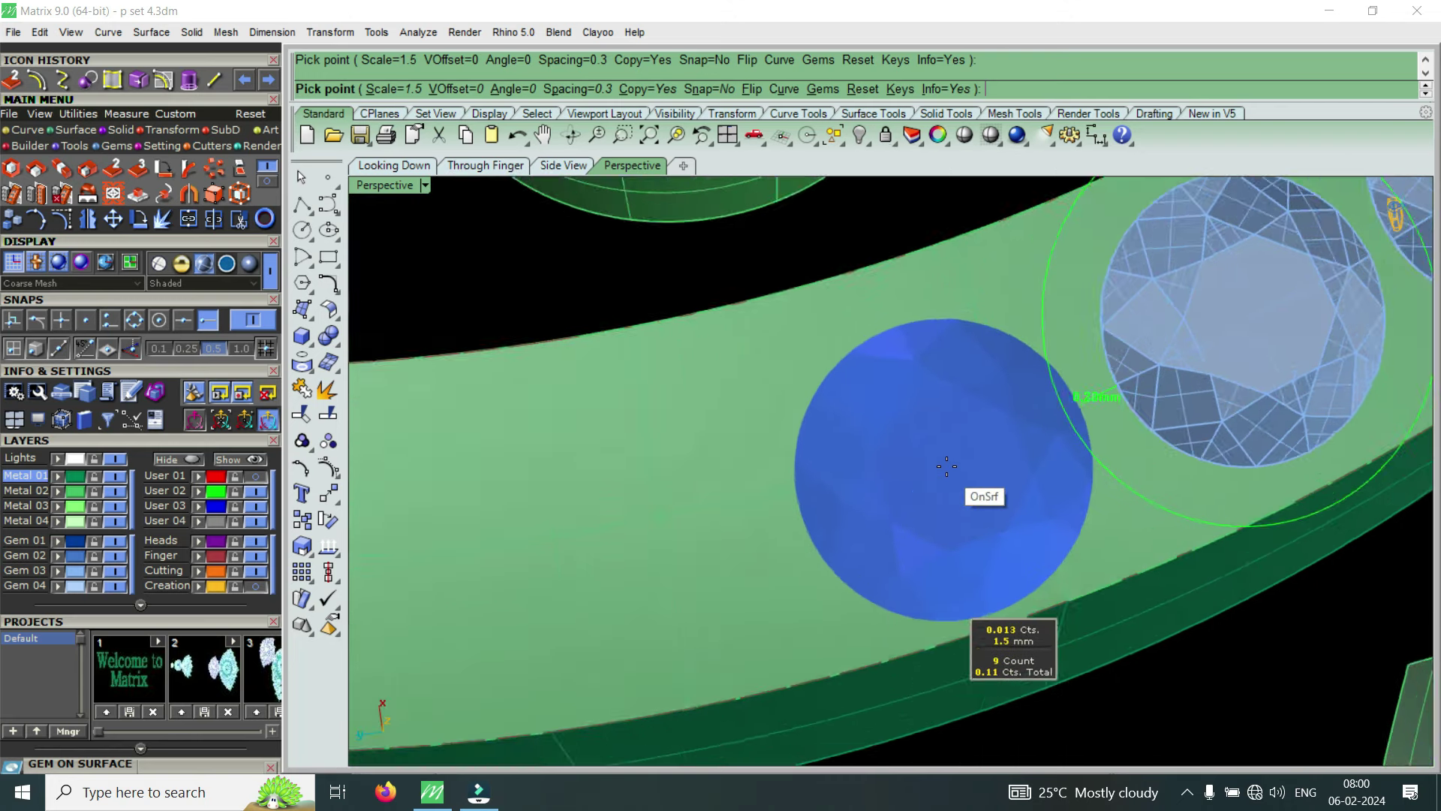
scroll(946, 466, "up", 2)
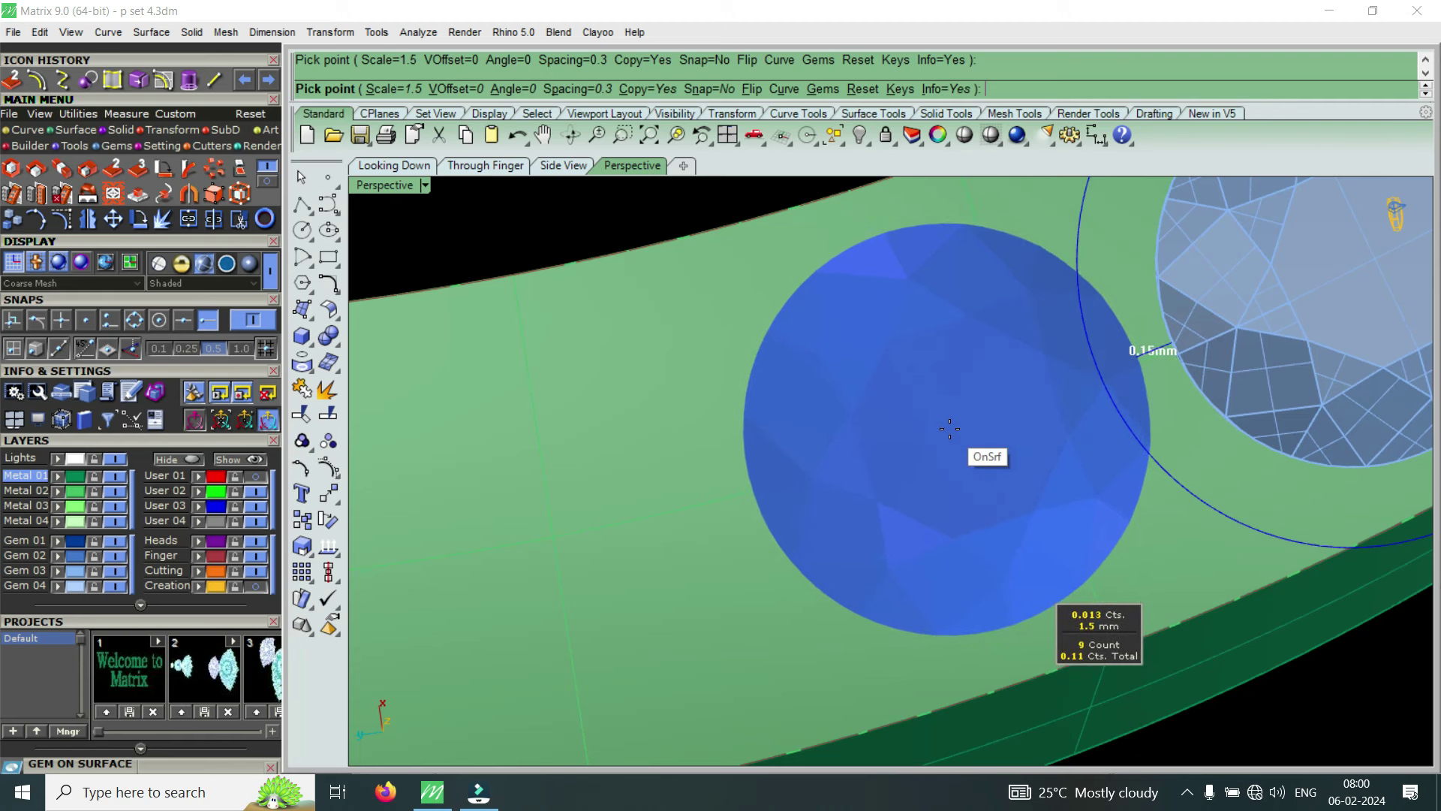
left_click(949, 428)
scroll(950, 424, "down", 2)
scroll(946, 413, "down", 3)
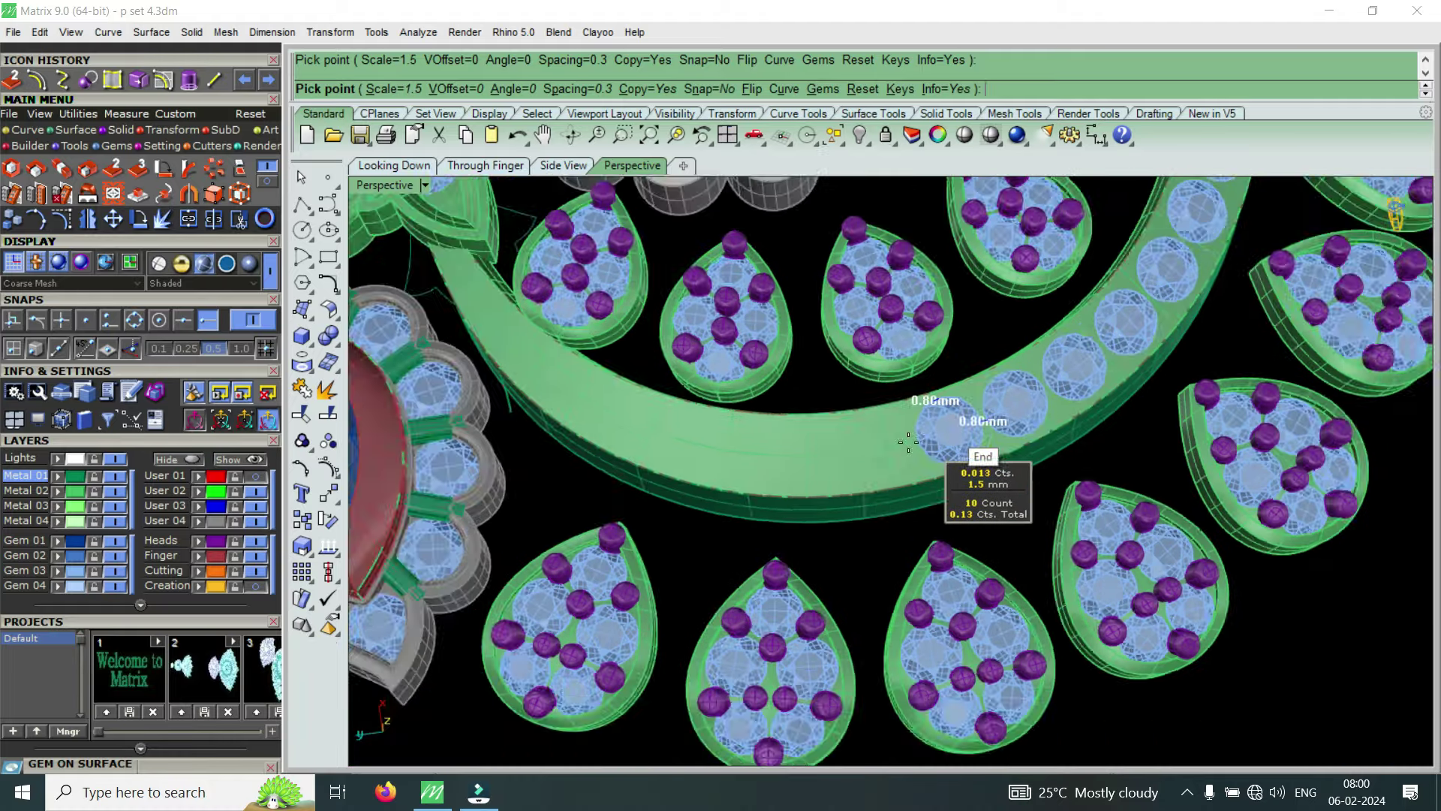
scroll(856, 456, "up", 1)
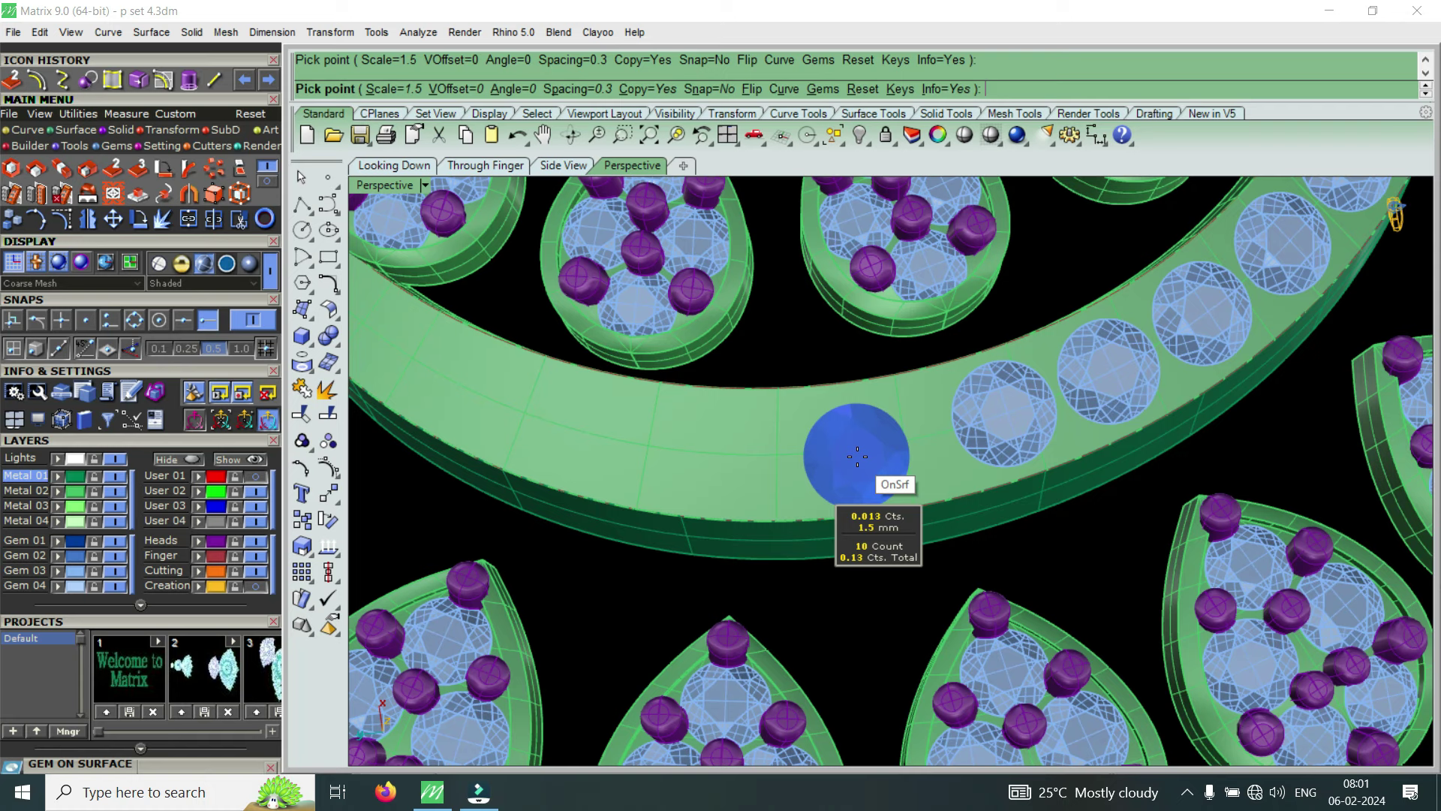
Place three 1.5 mm gems beside the row, reaching 13 stones totalling 0.16 ct
scroll(906, 463, "up", 2)
scroll(837, 443, "up", 2)
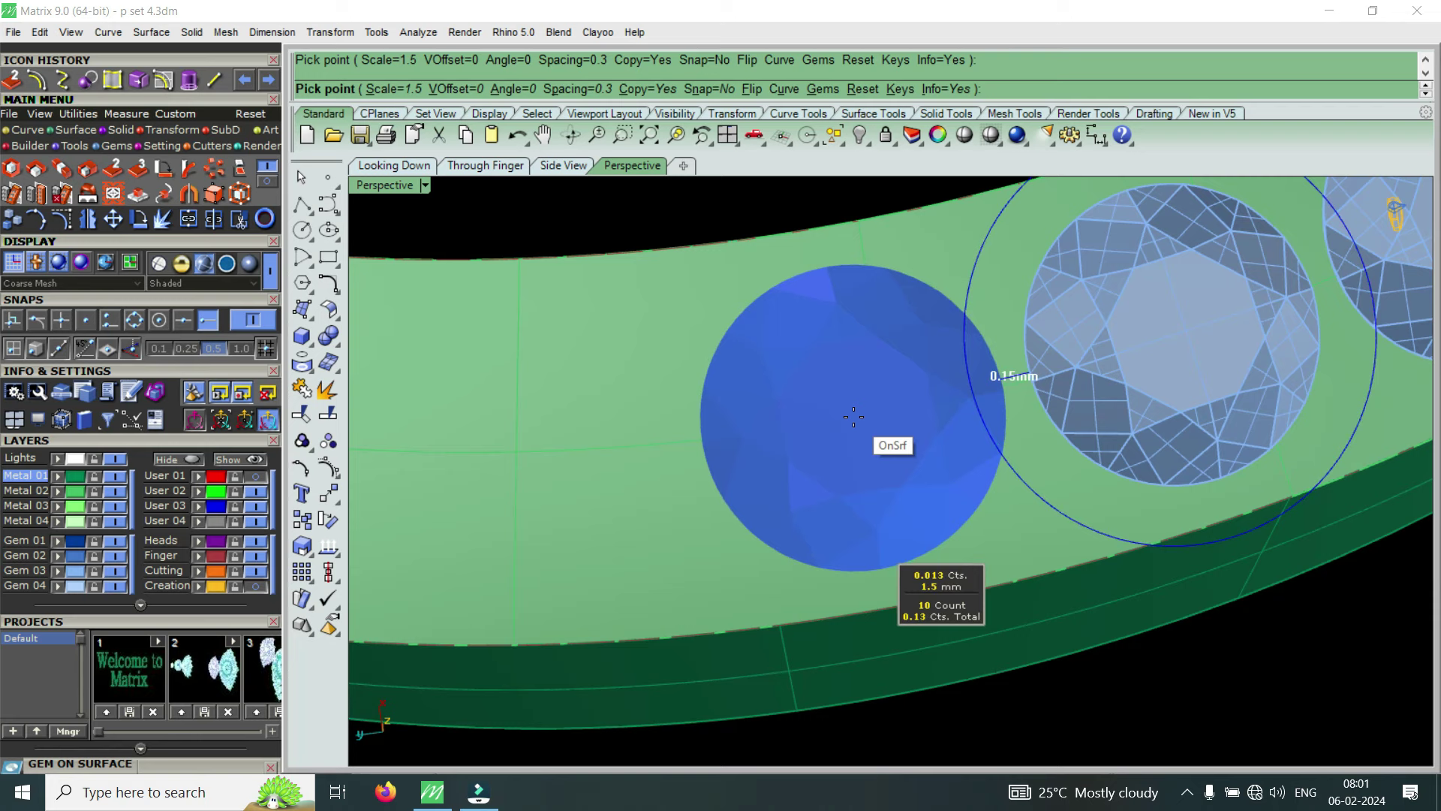
left_click(853, 416)
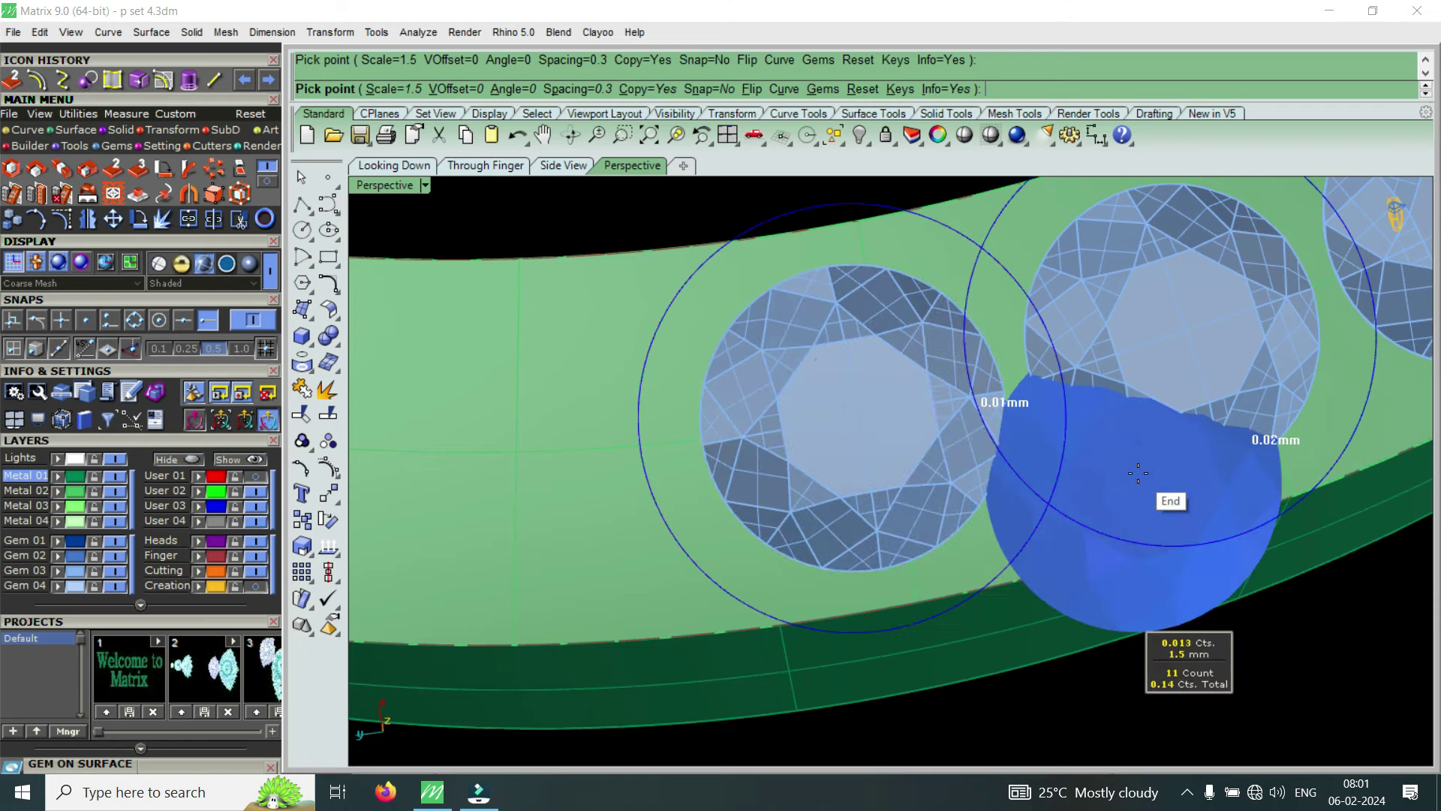
scroll(1110, 481, "down", 3)
scroll(932, 484, "up", 2)
scroll(937, 488, "up", 1)
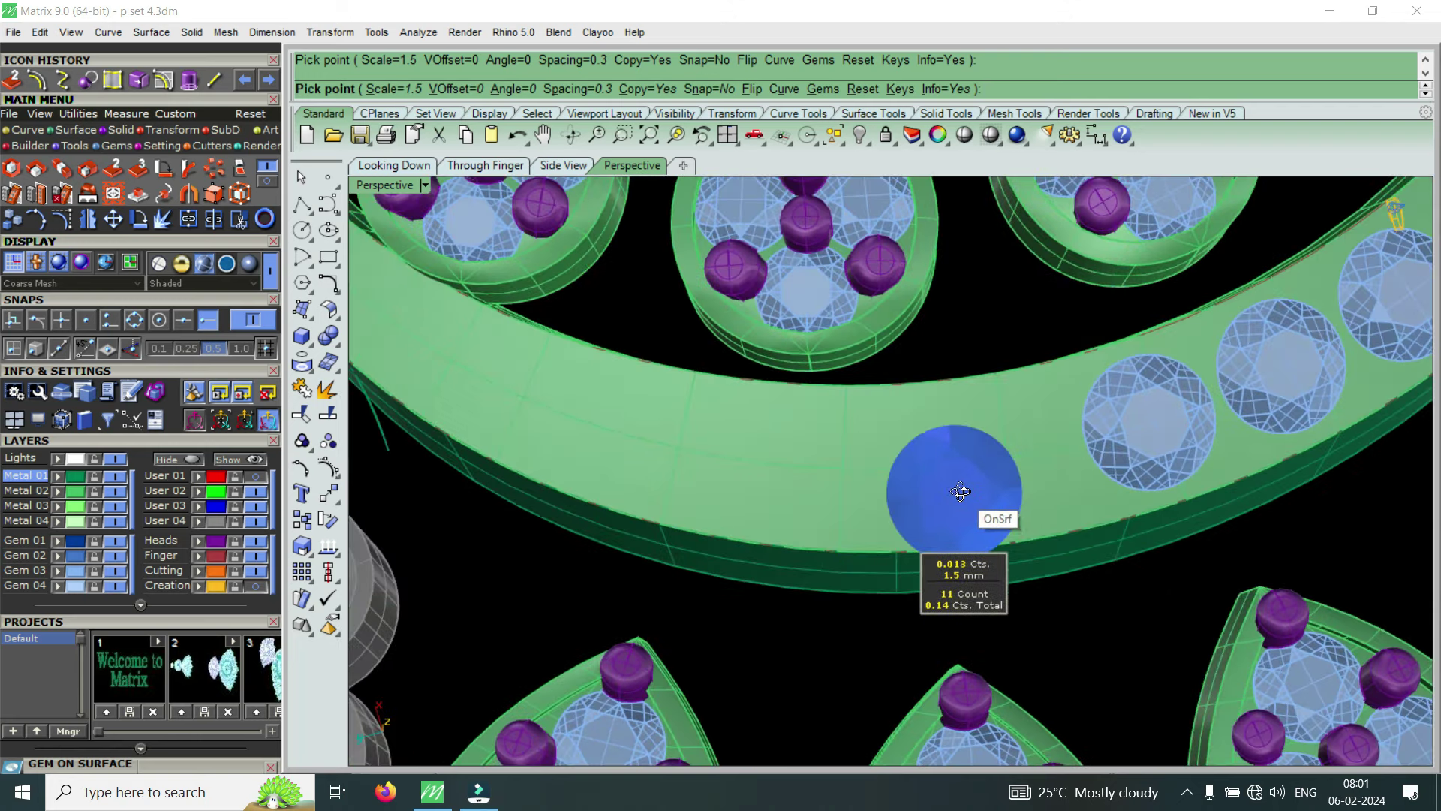
scroll(953, 482, "up", 1)
scroll(982, 488, "up", 2)
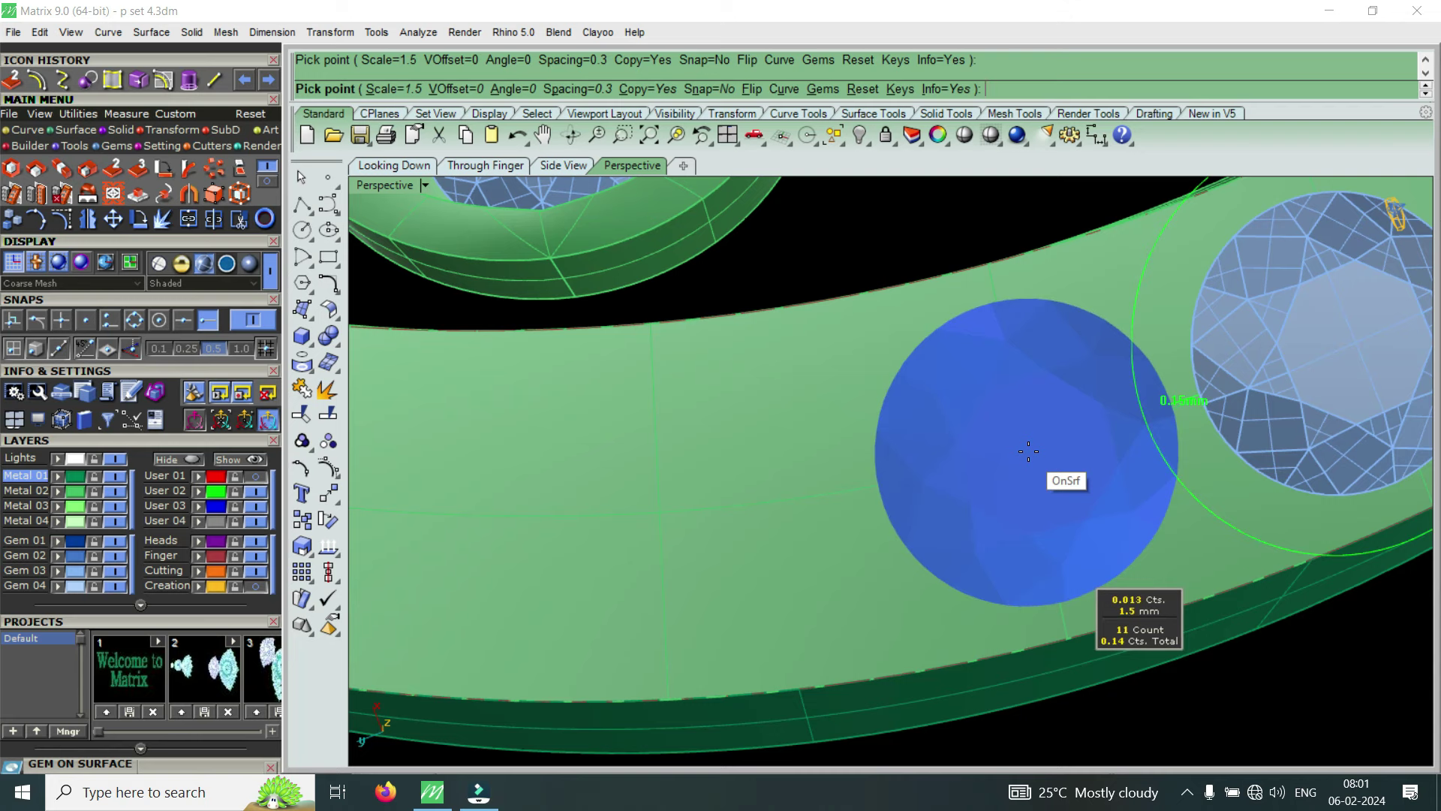
left_click(1028, 451)
scroll(1013, 466, "down", 2)
scroll(1000, 450, "down", 2)
scroll(968, 473, "up", 3)
scroll(922, 483, "up", 2)
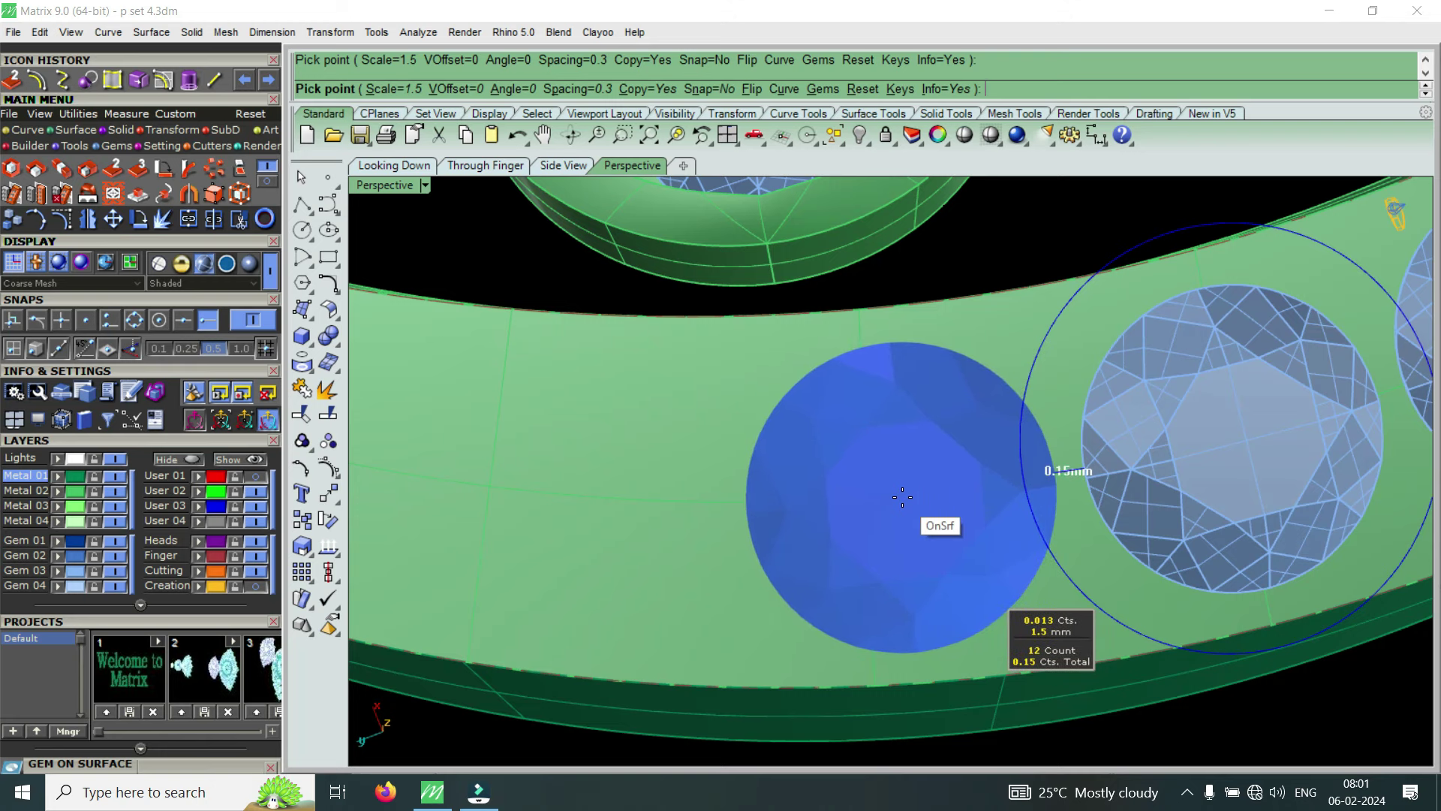
left_click(902, 497)
scroll(901, 496, "down", 3)
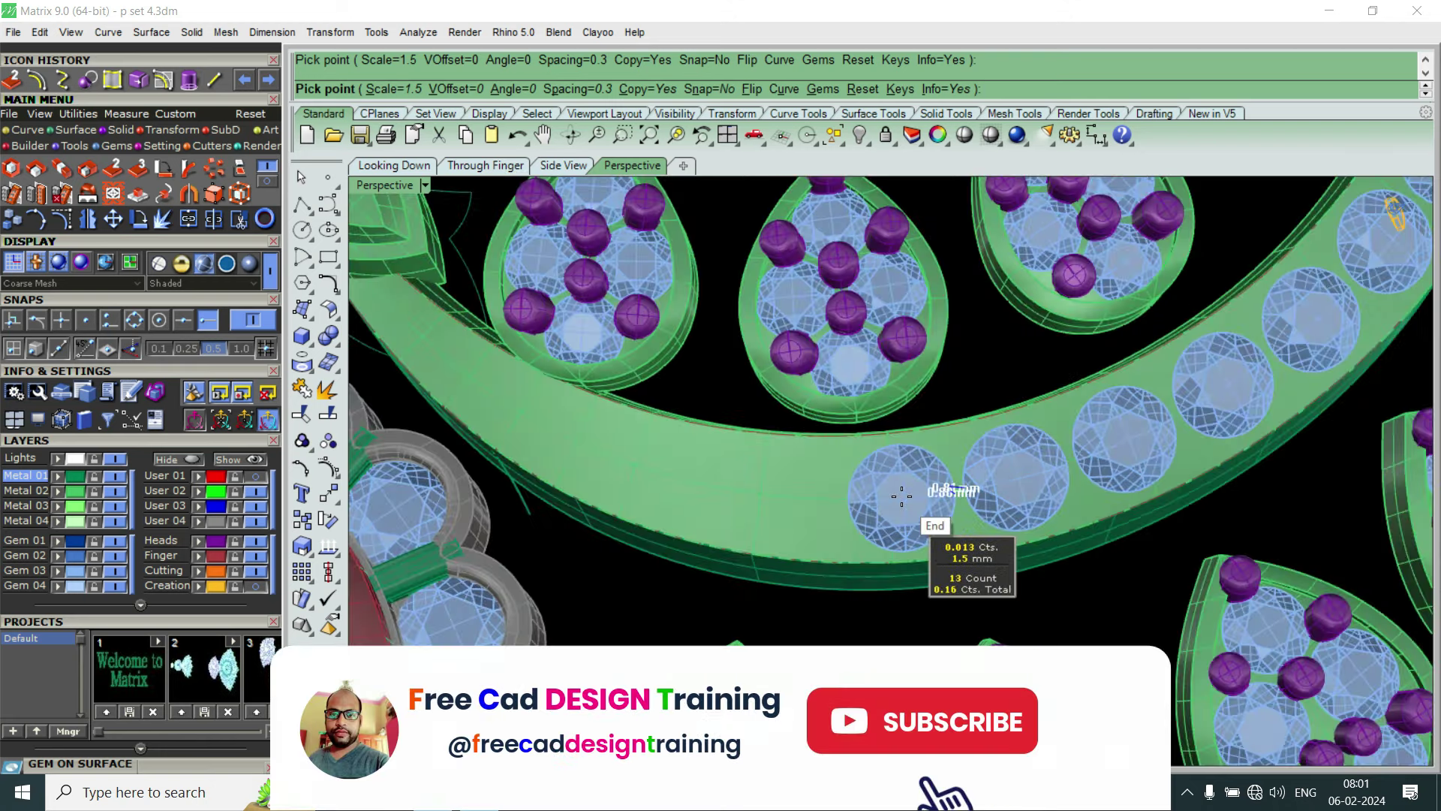
scroll(901, 496, "down", 1)
scroll(827, 489, "up", 3)
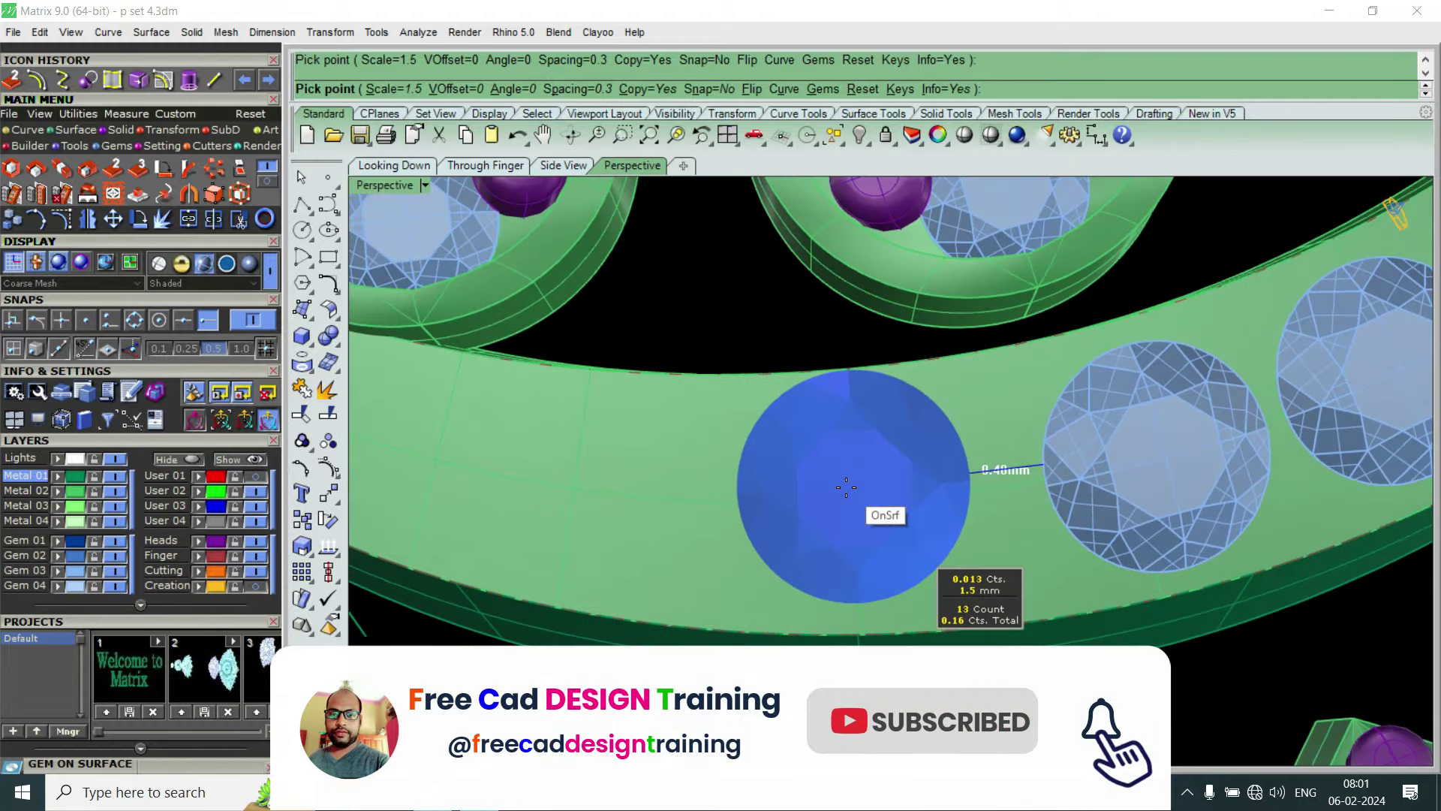
Place a 1.4 mm gem and then a 1.3 mm gem along the band
key("Down")
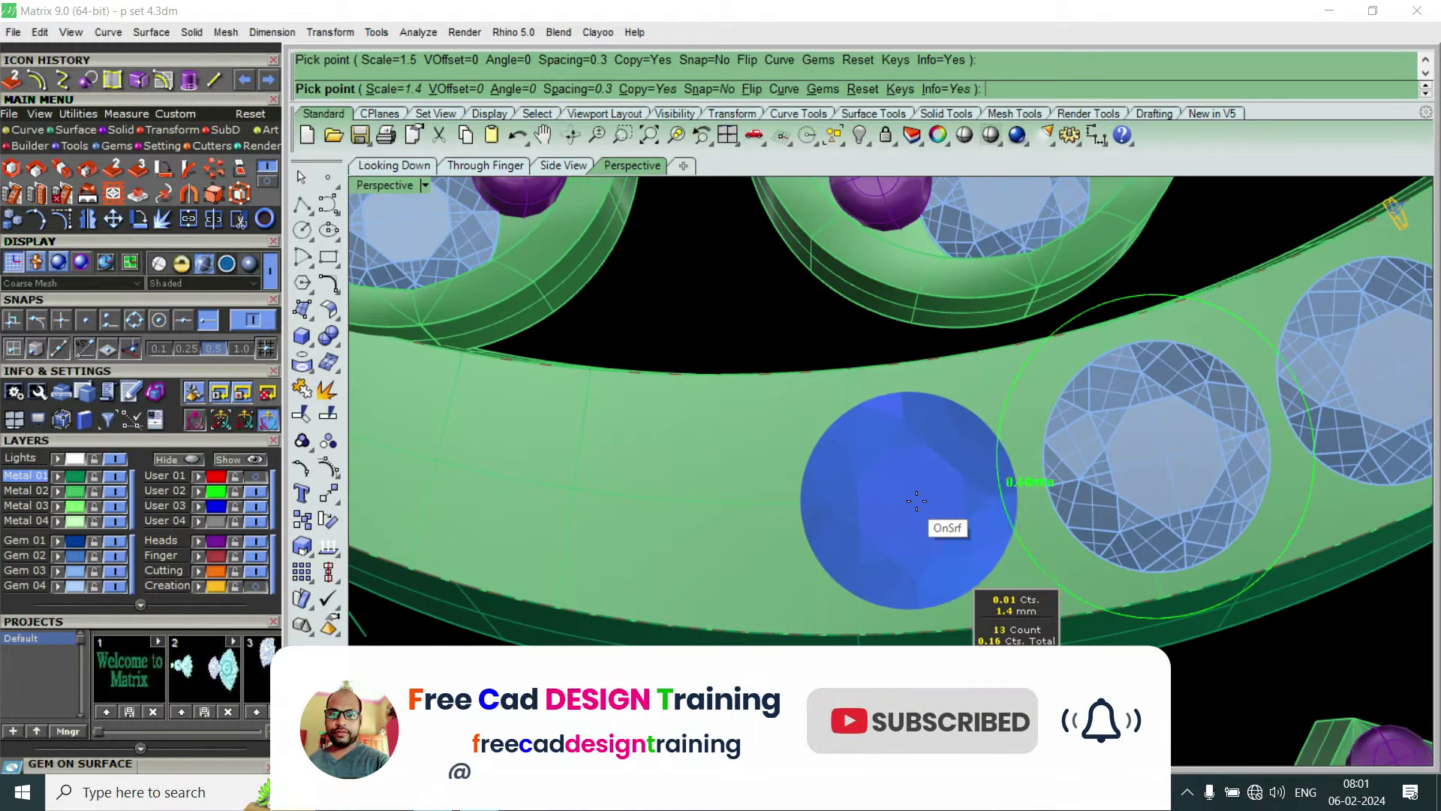
scroll(917, 500, "up", 3)
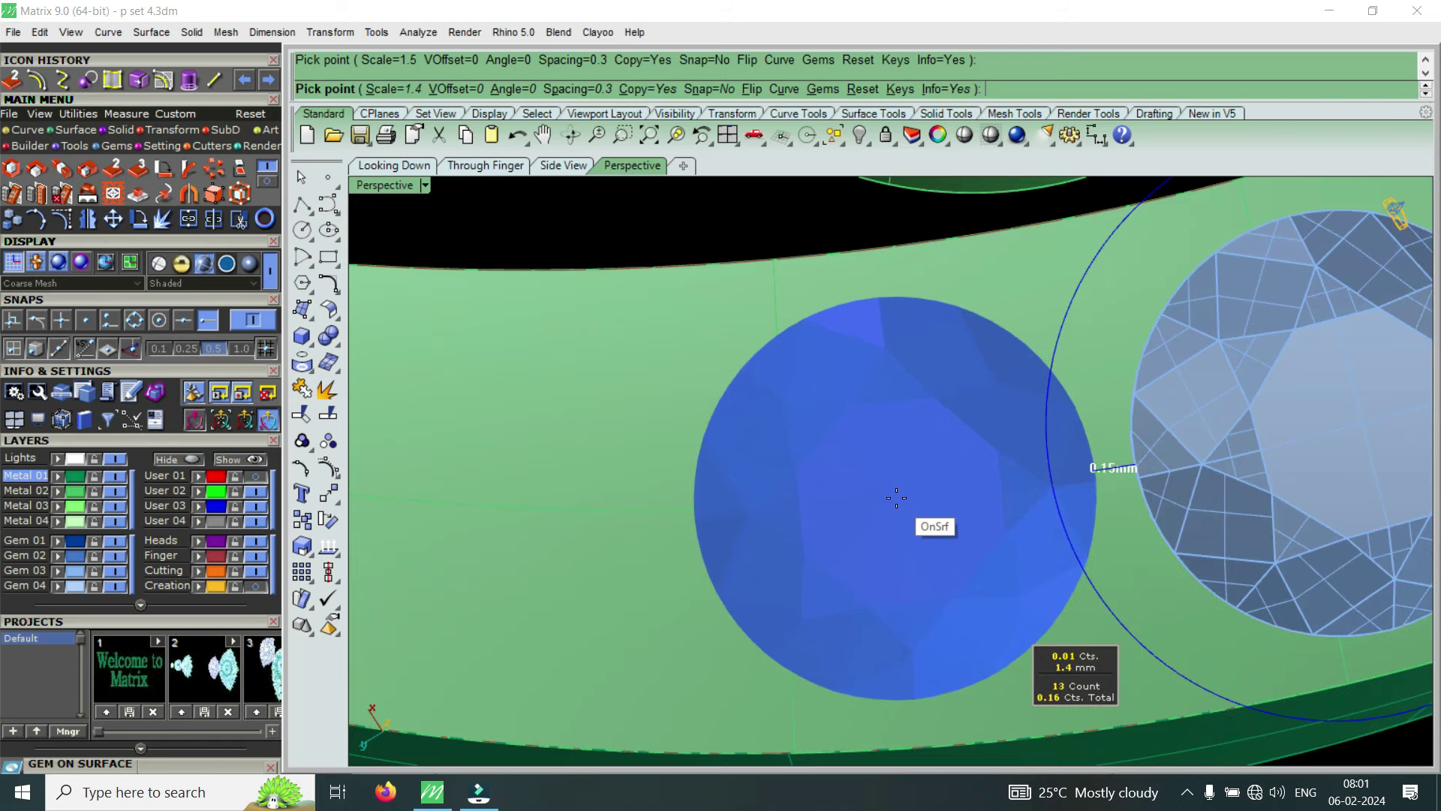
left_click(896, 497)
scroll(826, 499, "down", 3)
scroll(796, 499, "up", 1)
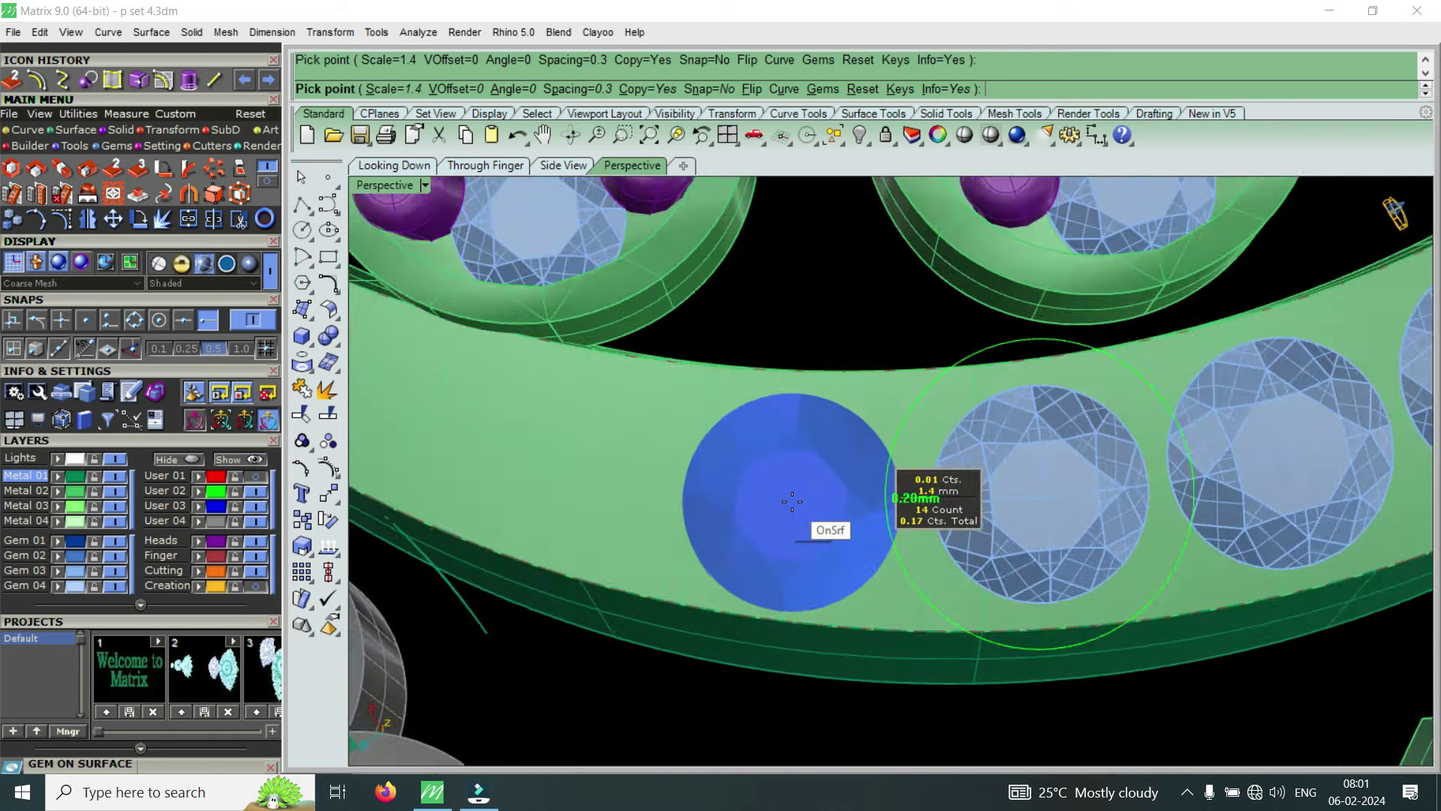
scroll(793, 500, "up", 2)
key("Down")
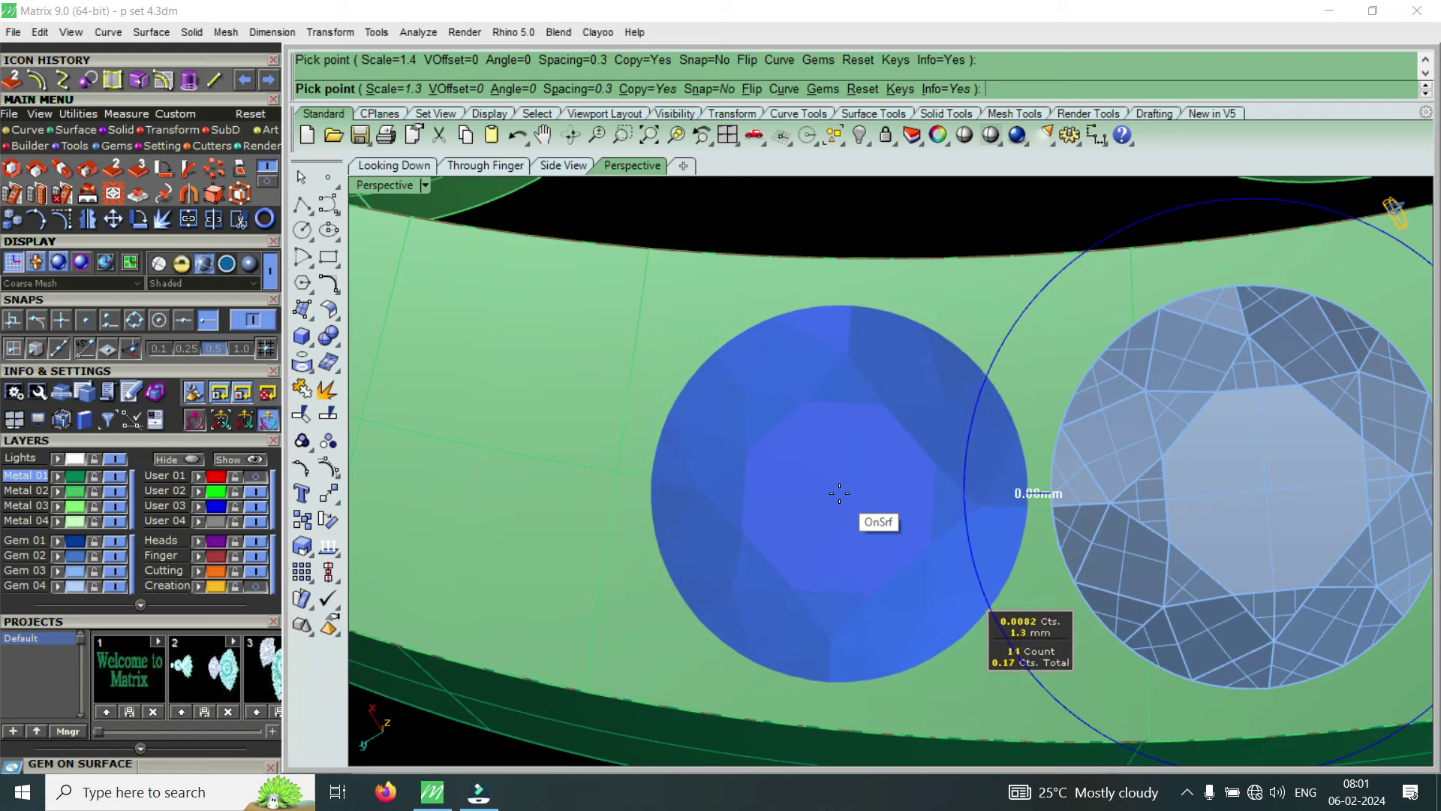
scroll(829, 495, "down", 5)
scroll(830, 495, "up", 4)
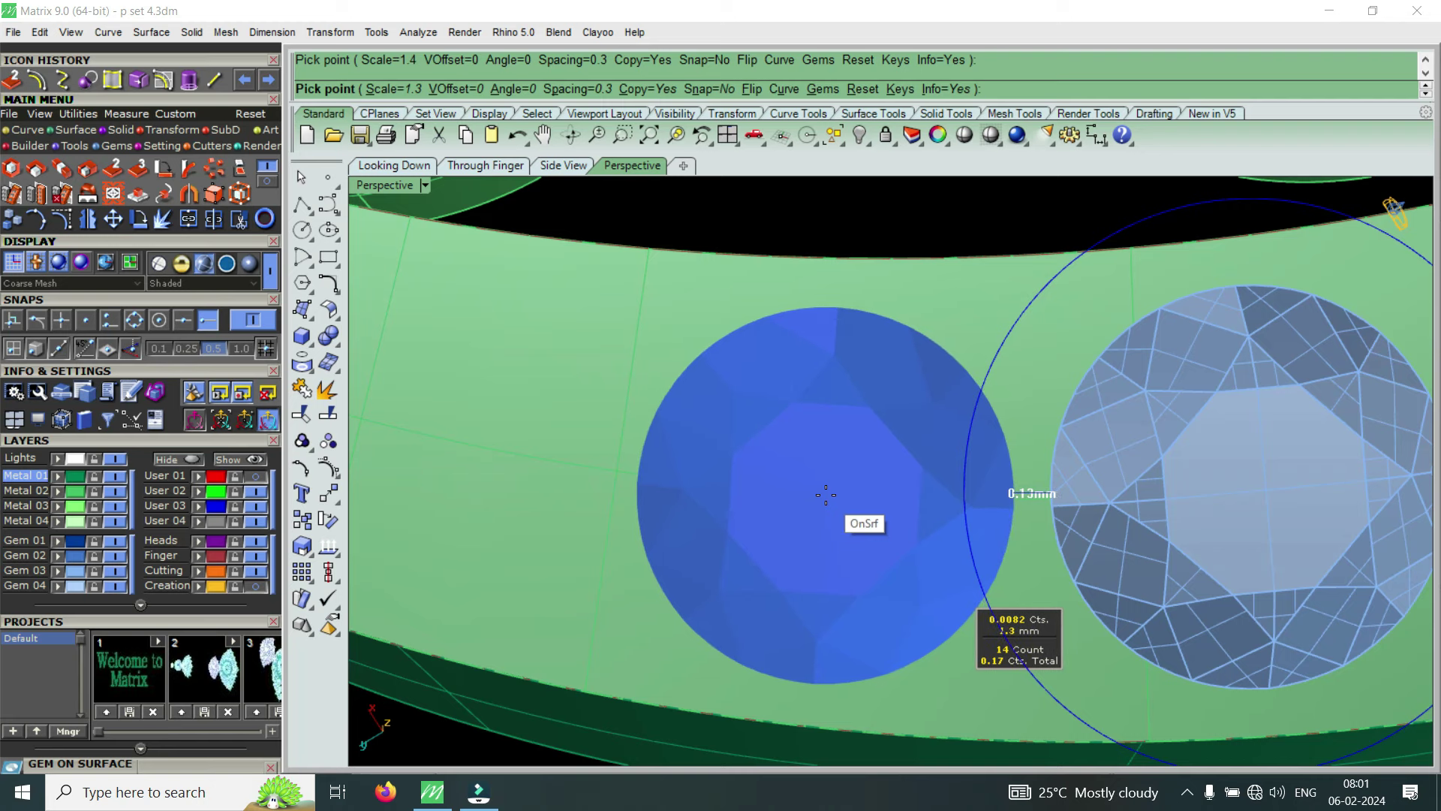
left_click(825, 495)
scroll(820, 482, "down", 3)
scroll(713, 478, "up", 3)
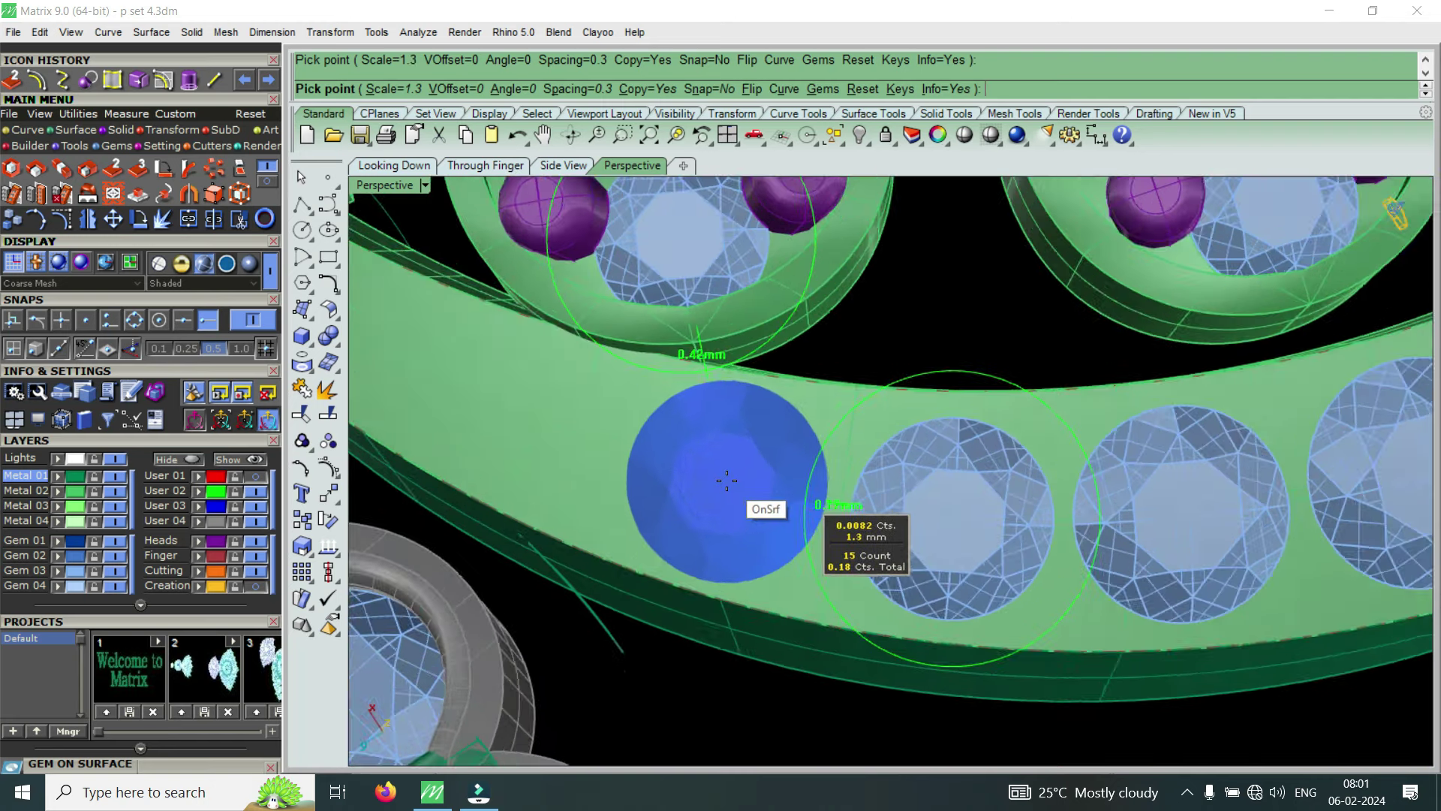
scroll(726, 480, "up", 2)
Finish the taper with a 1.2 mm gem and a 1.1 mm gem at the band's end
key("Down")
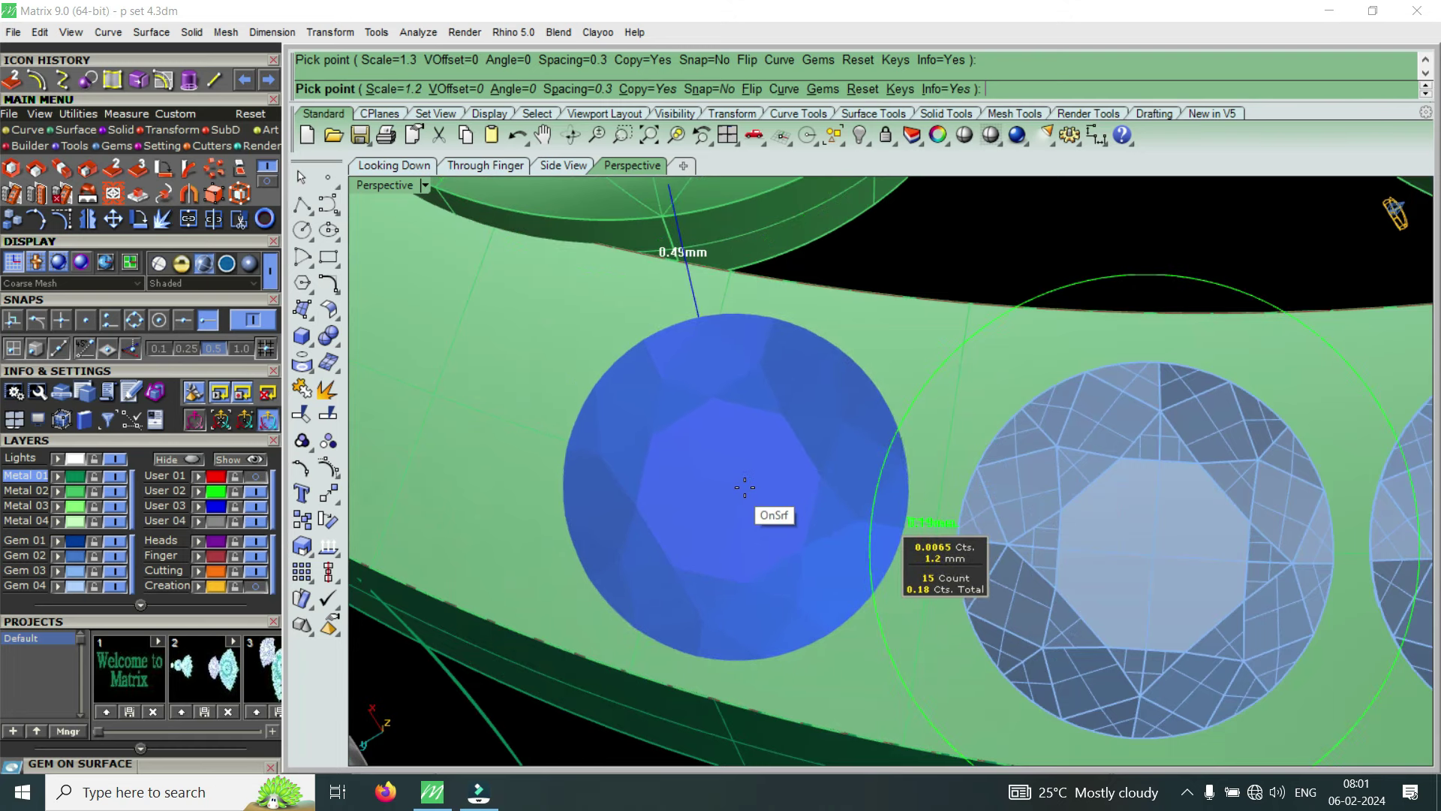
left_click(753, 488)
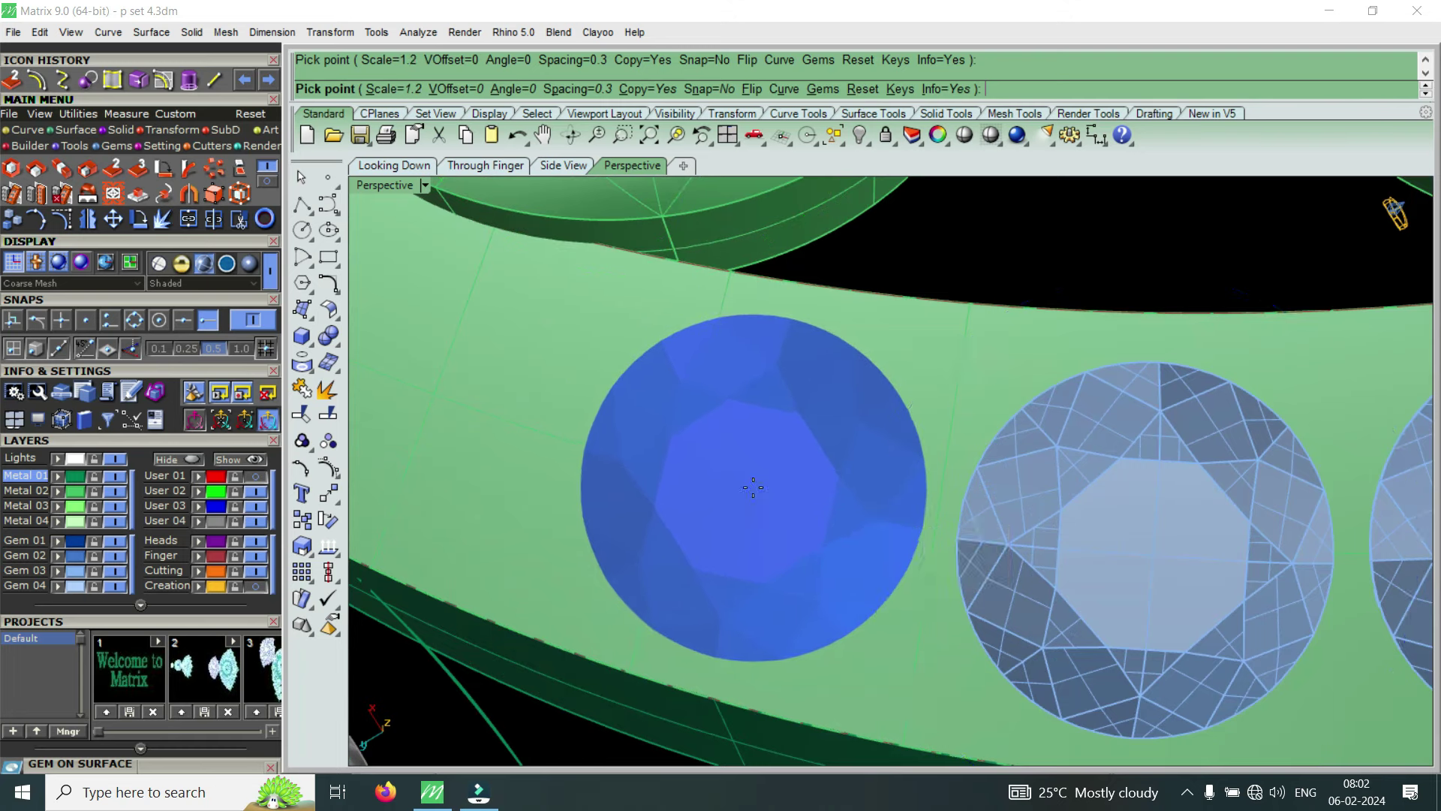
scroll(753, 487, "down", 3)
scroll(754, 495, "down", 2)
scroll(692, 471, "up", 1)
scroll(692, 471, "up", 2)
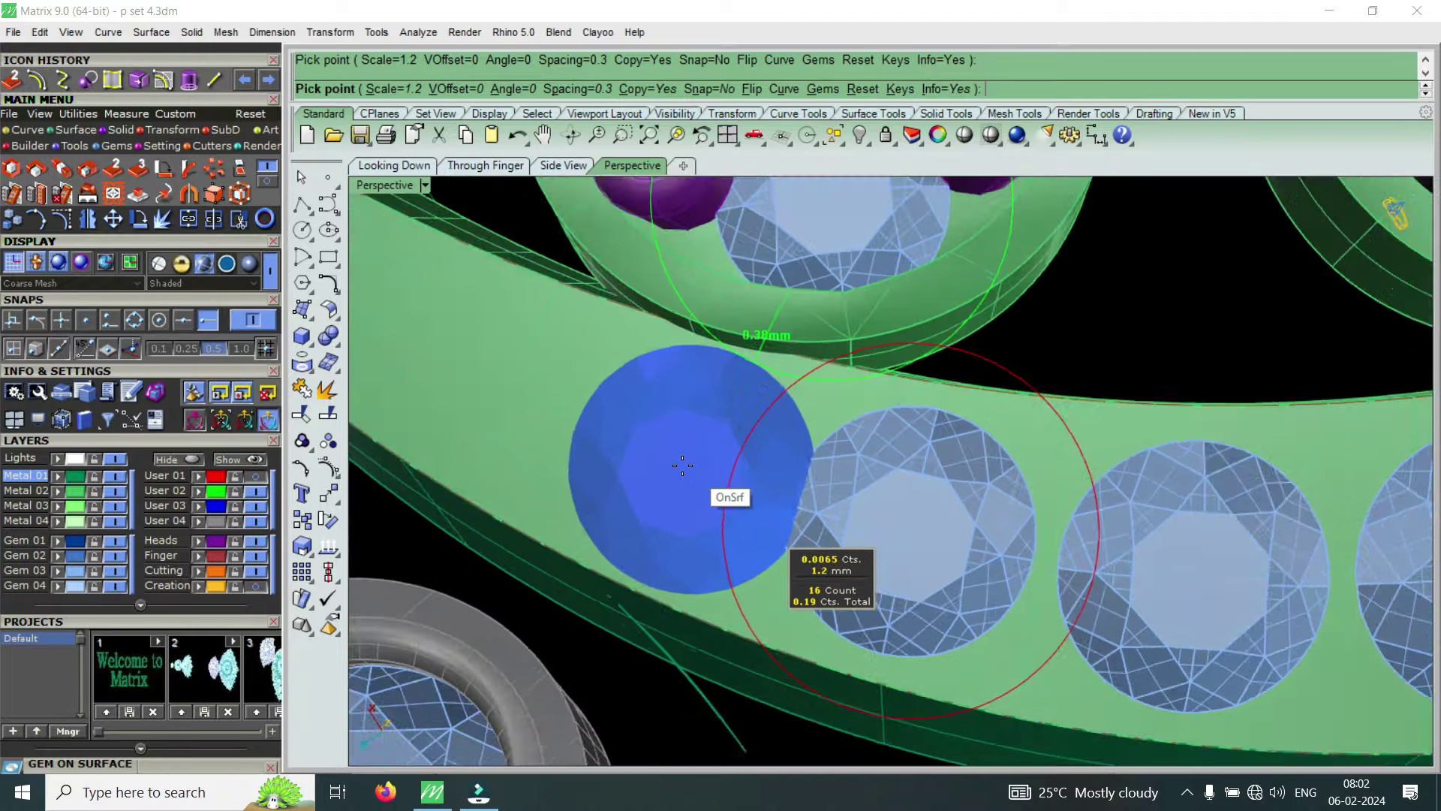
scroll(683, 467, "up", 1)
key("Down")
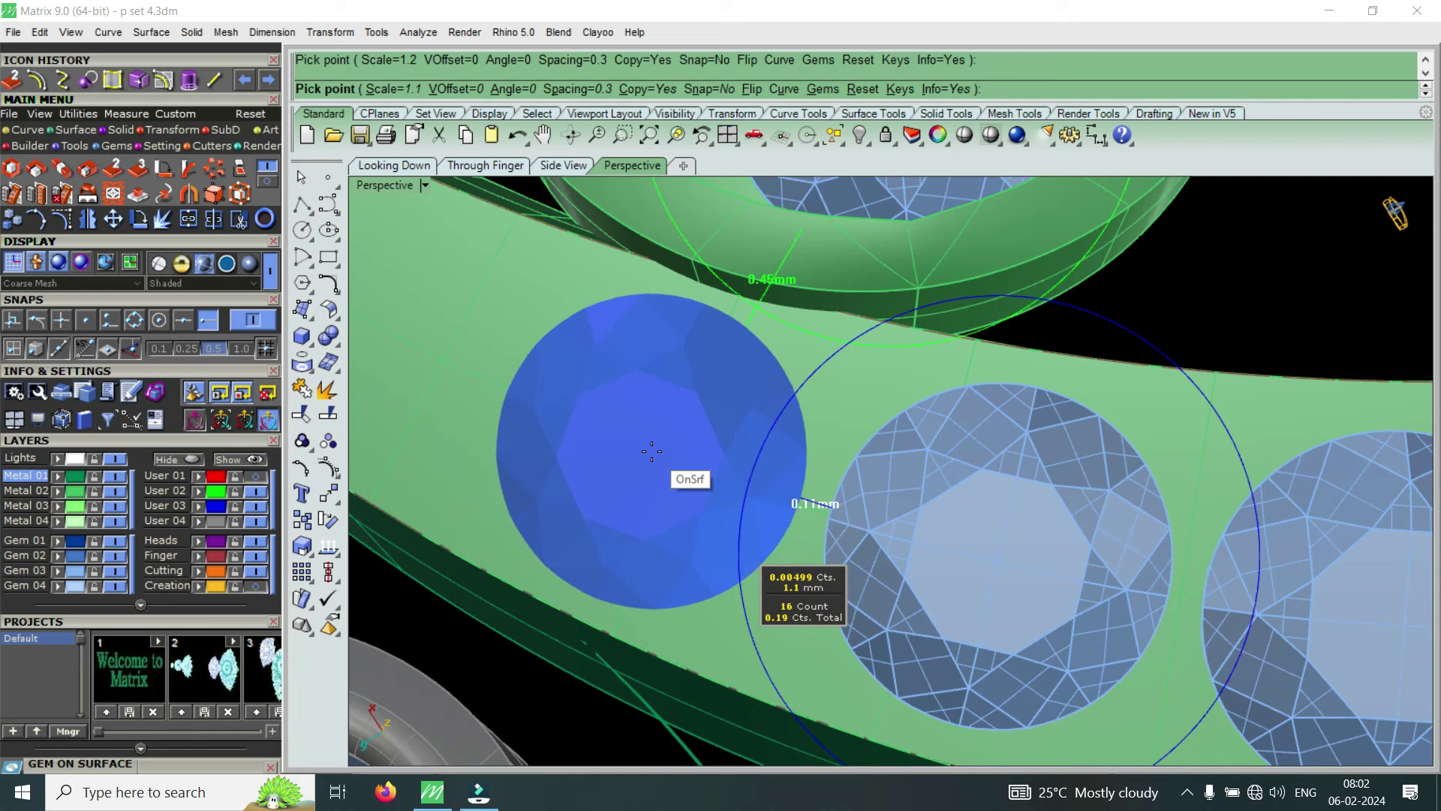
left_click(651, 451)
scroll(652, 452, "down", 2)
scroll(652, 451, "down", 3)
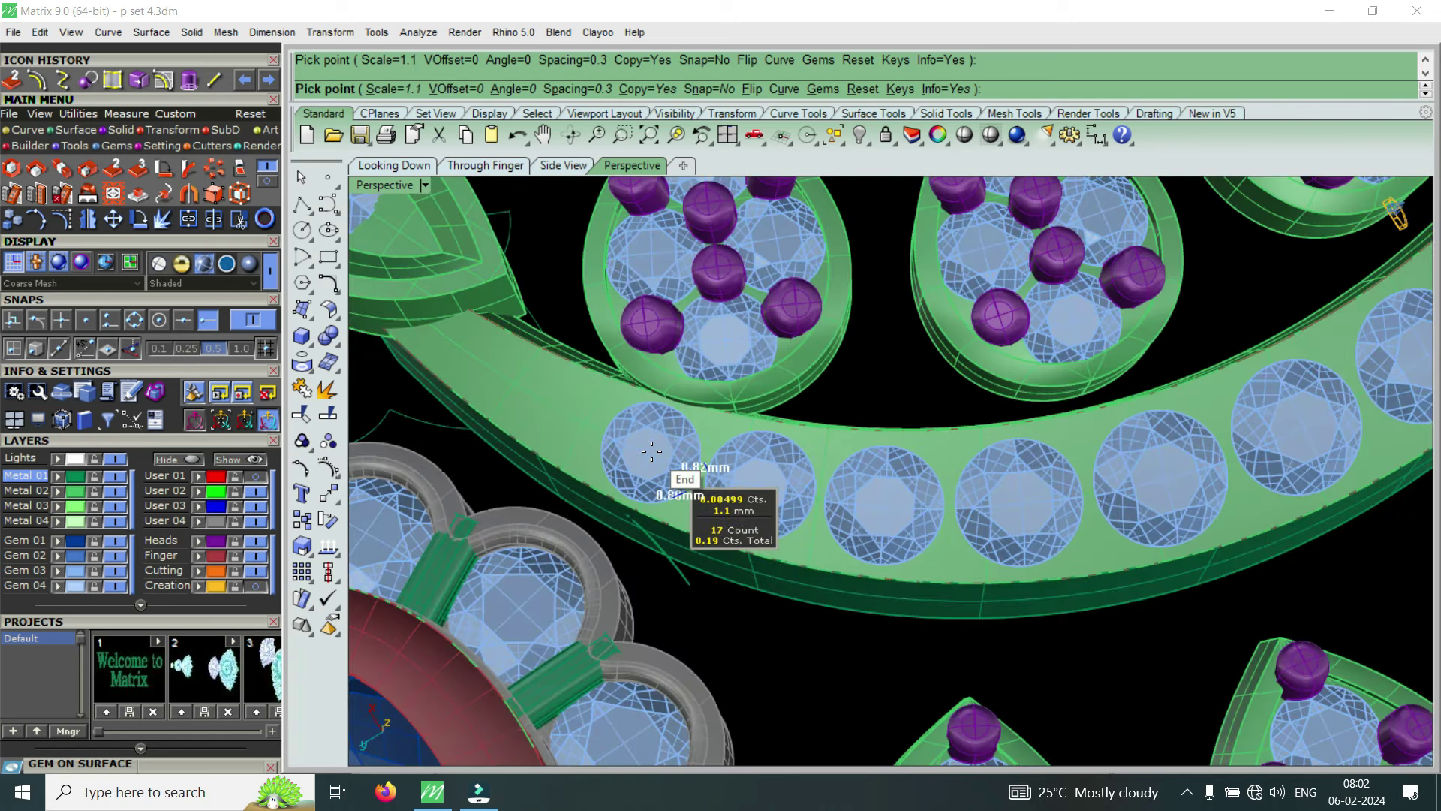
End gem placement and zoom out to compare the row with the reference photo
key("Return")
scroll(626, 455, "up", 1)
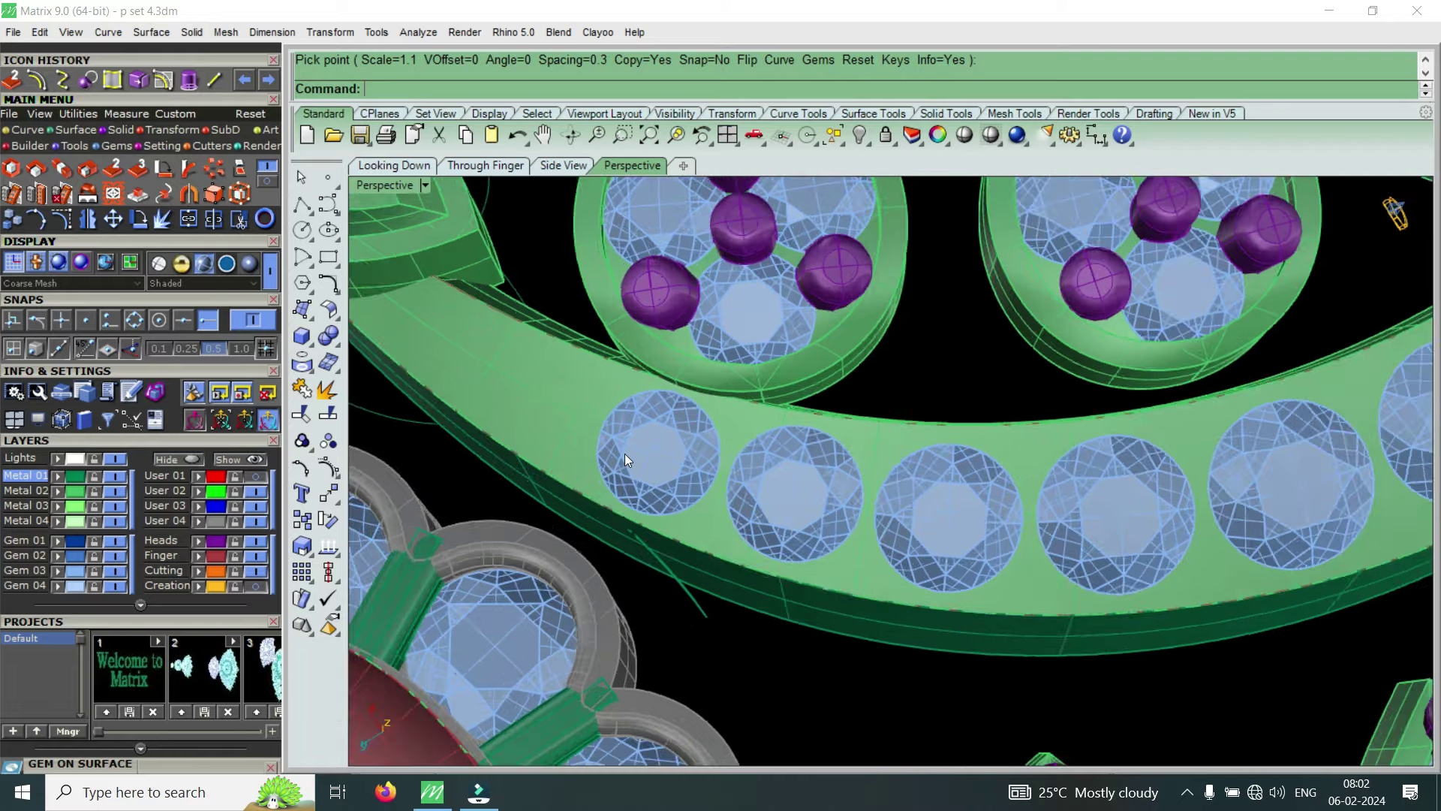
scroll(750, 488, "up", 2)
scroll(825, 526, "up", 2)
scroll(848, 540, "up", 2)
scroll(908, 559, "down", 3)
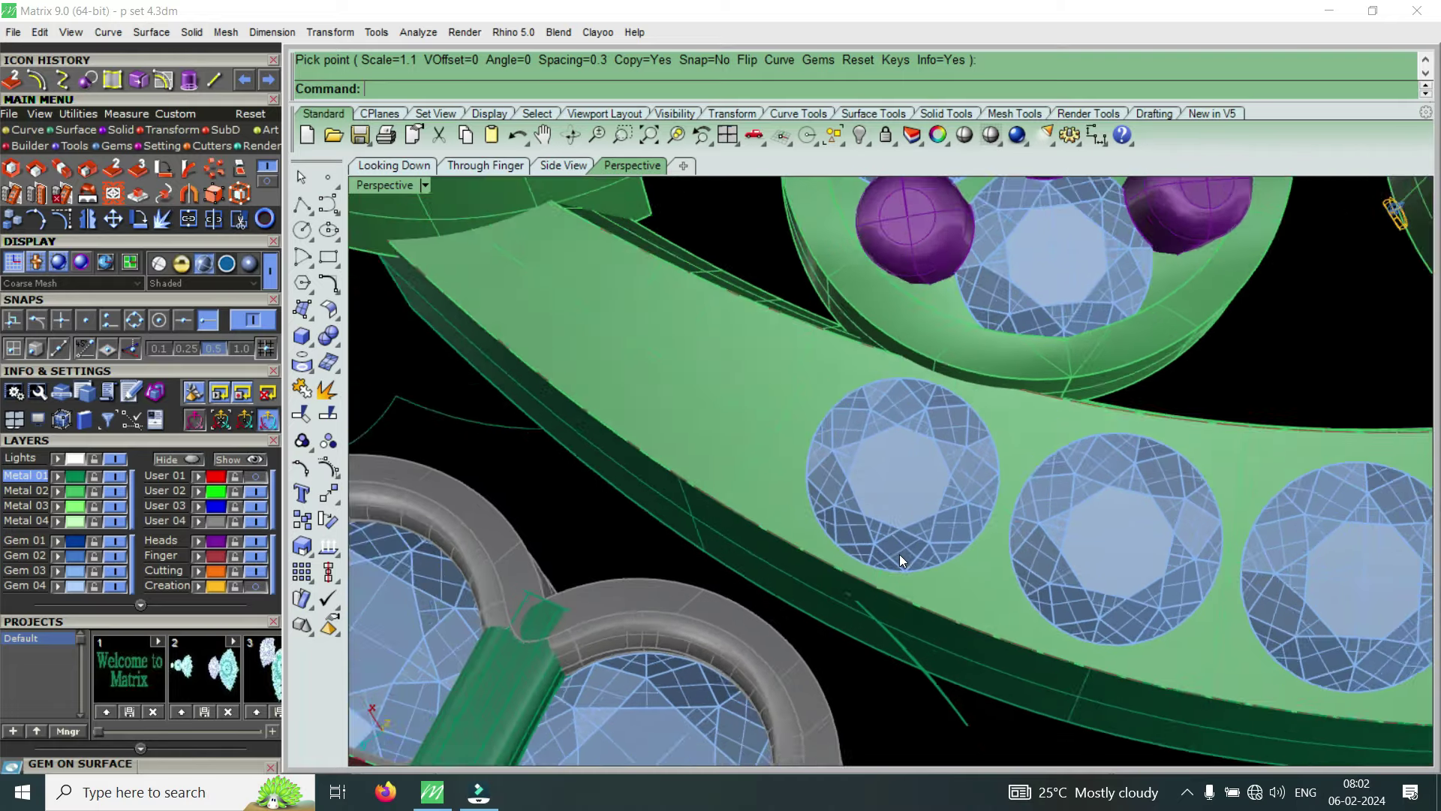
scroll(826, 492, "down", 3)
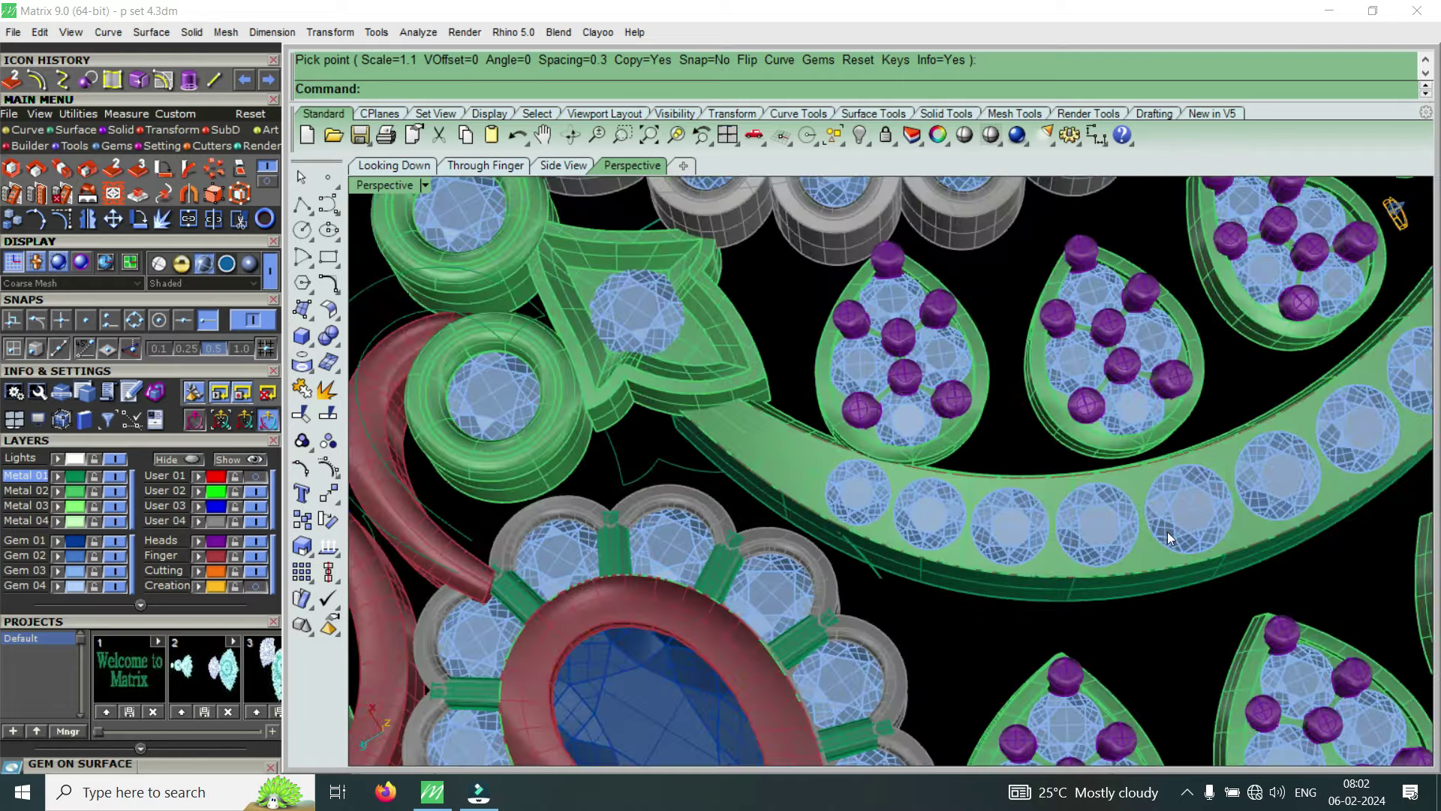
scroll(755, 457, "up", 2)
scroll(1033, 505, "up", 2)
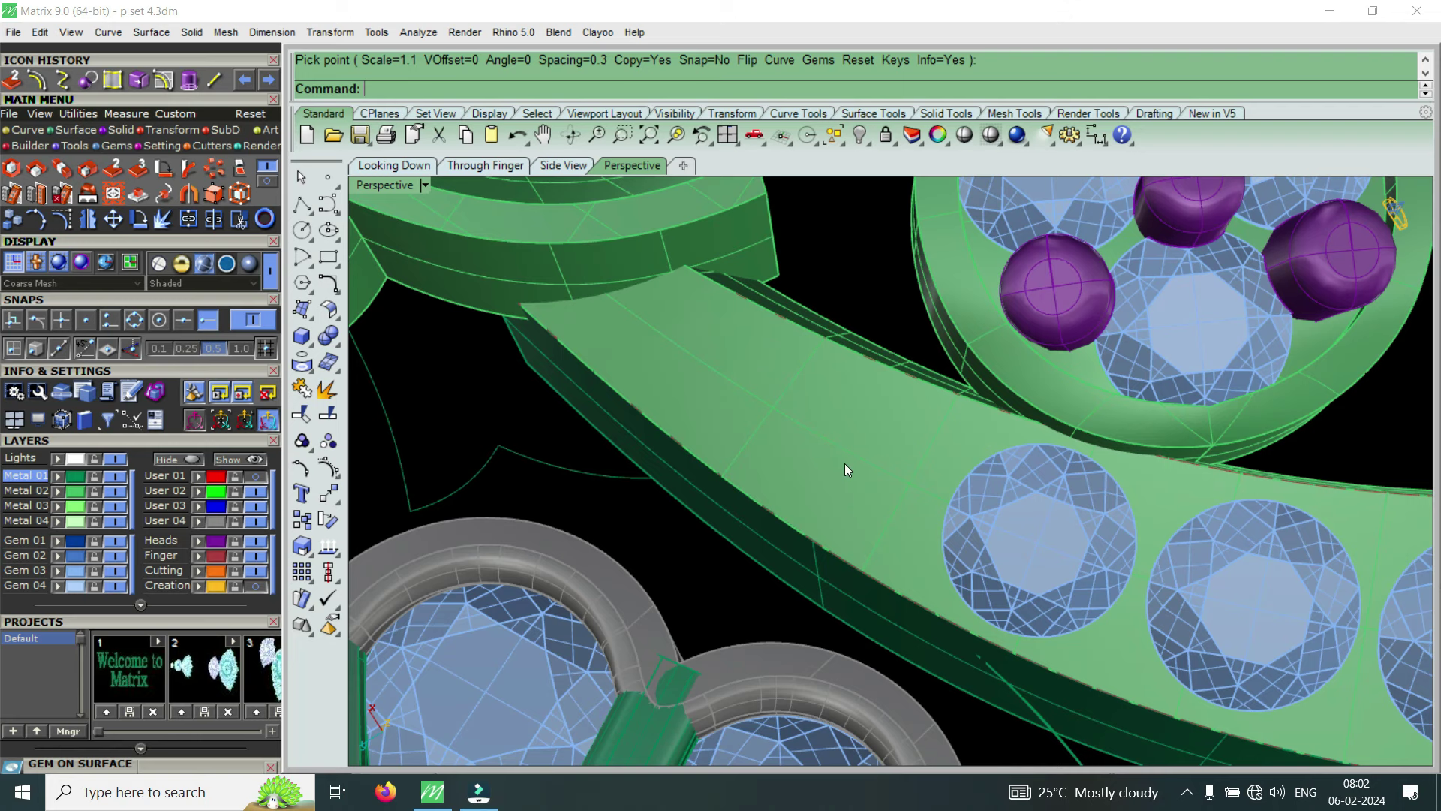
Zoom back in on the green band and its gem row
scroll(845, 463, "down", 2)
scroll(812, 473, "down", 2)
scroll(828, 477, "down", 2)
scroll(850, 410, "down", 2)
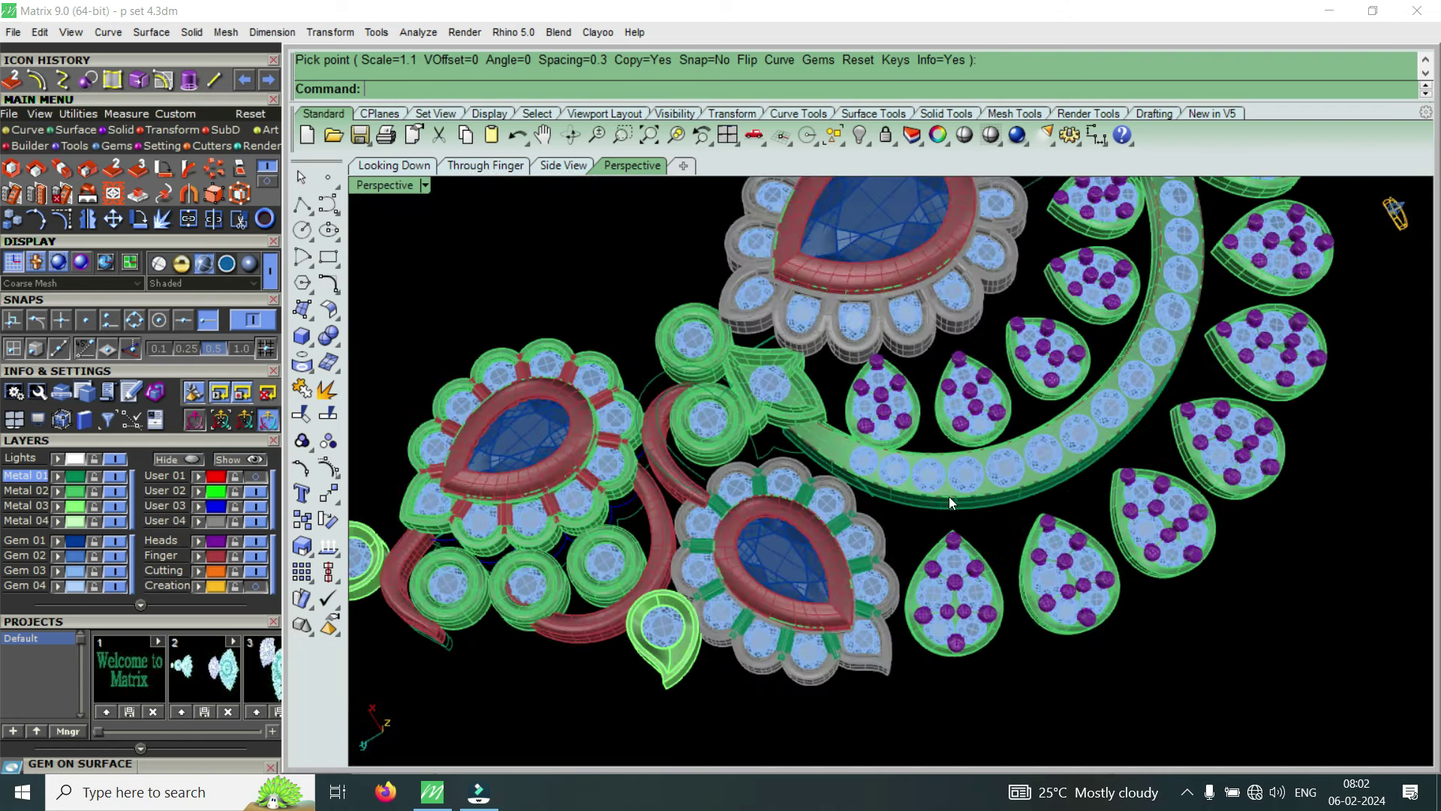
scroll(949, 497, "down", 2)
scroll(938, 525, "down", 2)
scroll(1012, 596, "down", 2)
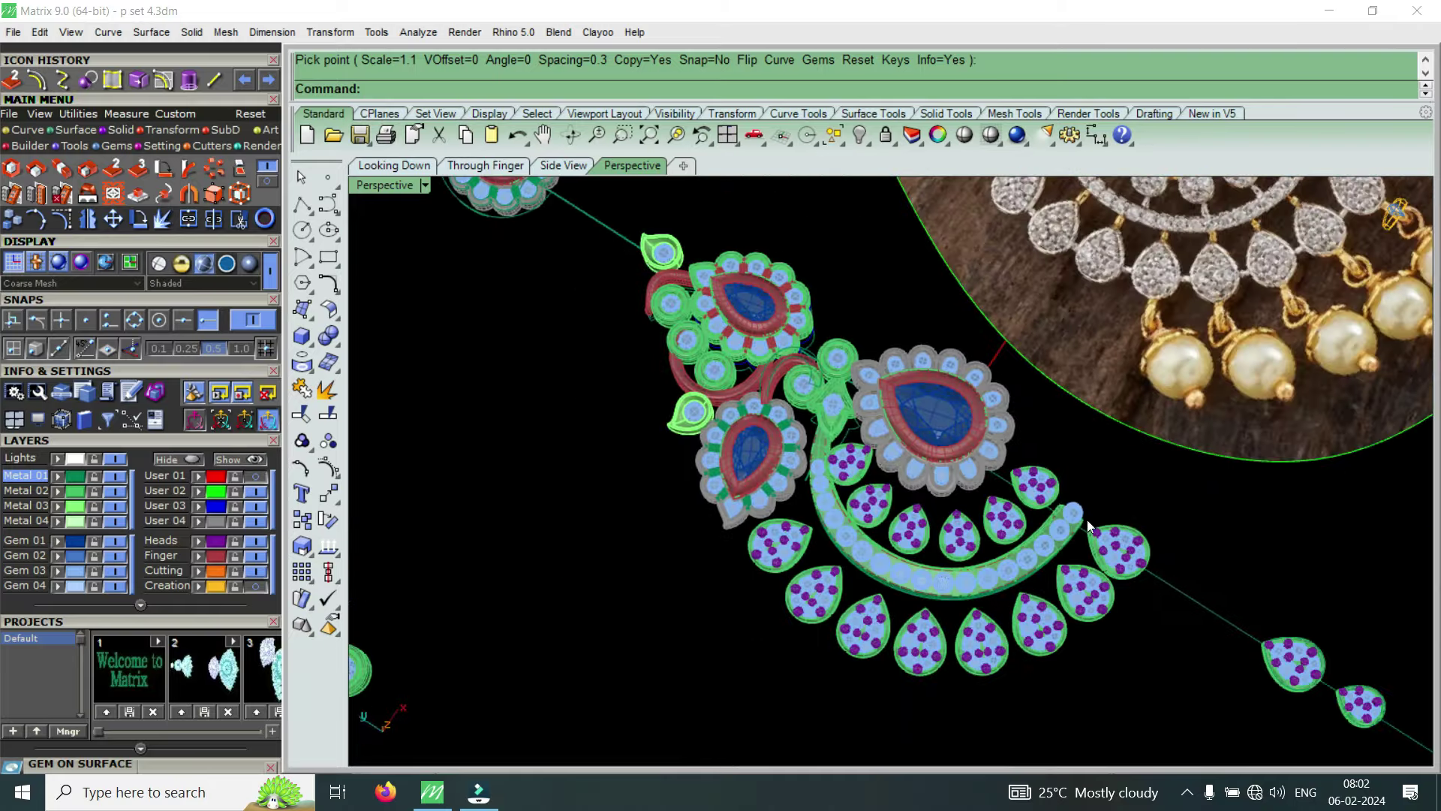
scroll(1087, 519, "up", 2)
scroll(1137, 570, "up", 2)
scroll(965, 521, "up", 2)
Select the green band and start Prong on Surface from the F6 menu
left_click(965, 521)
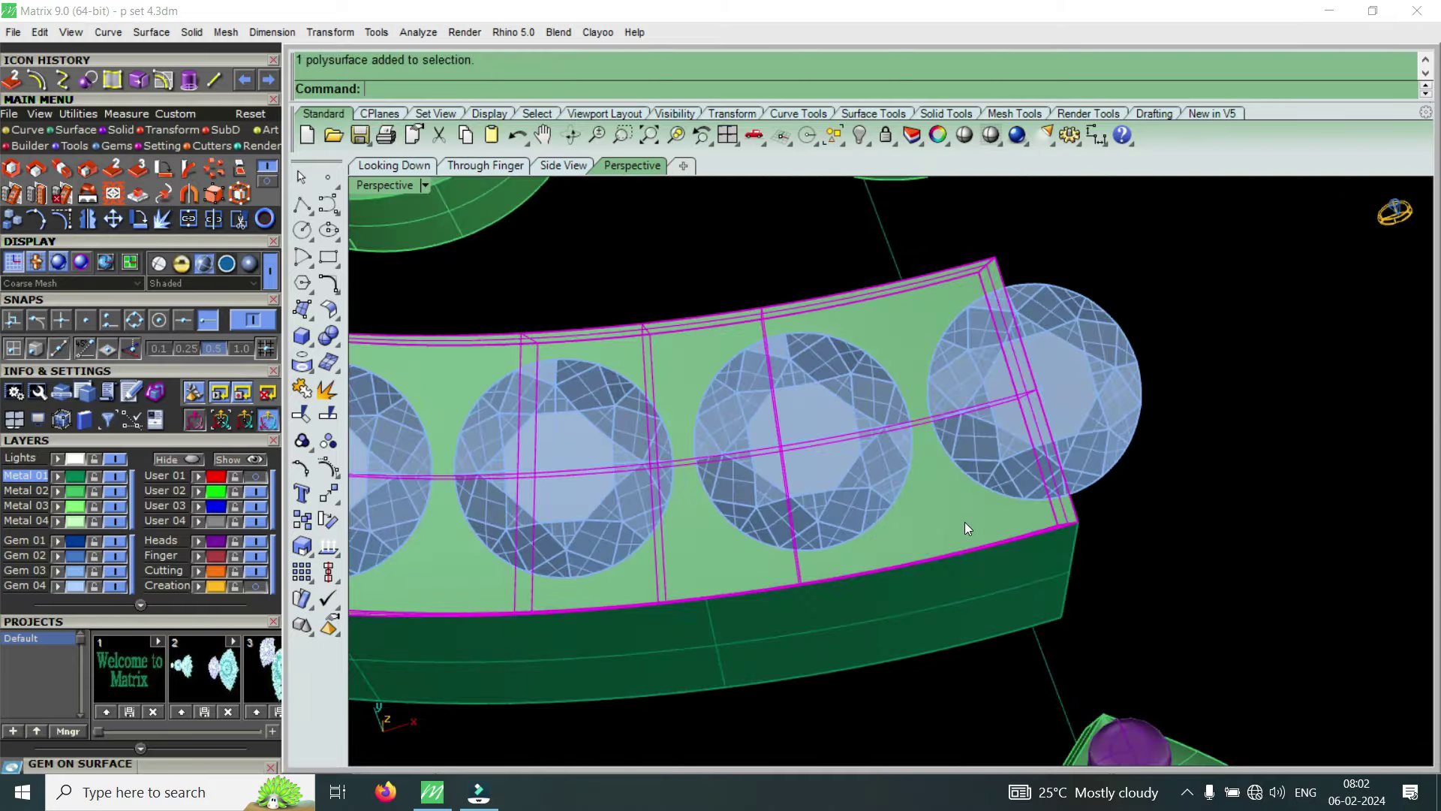
key("F6")
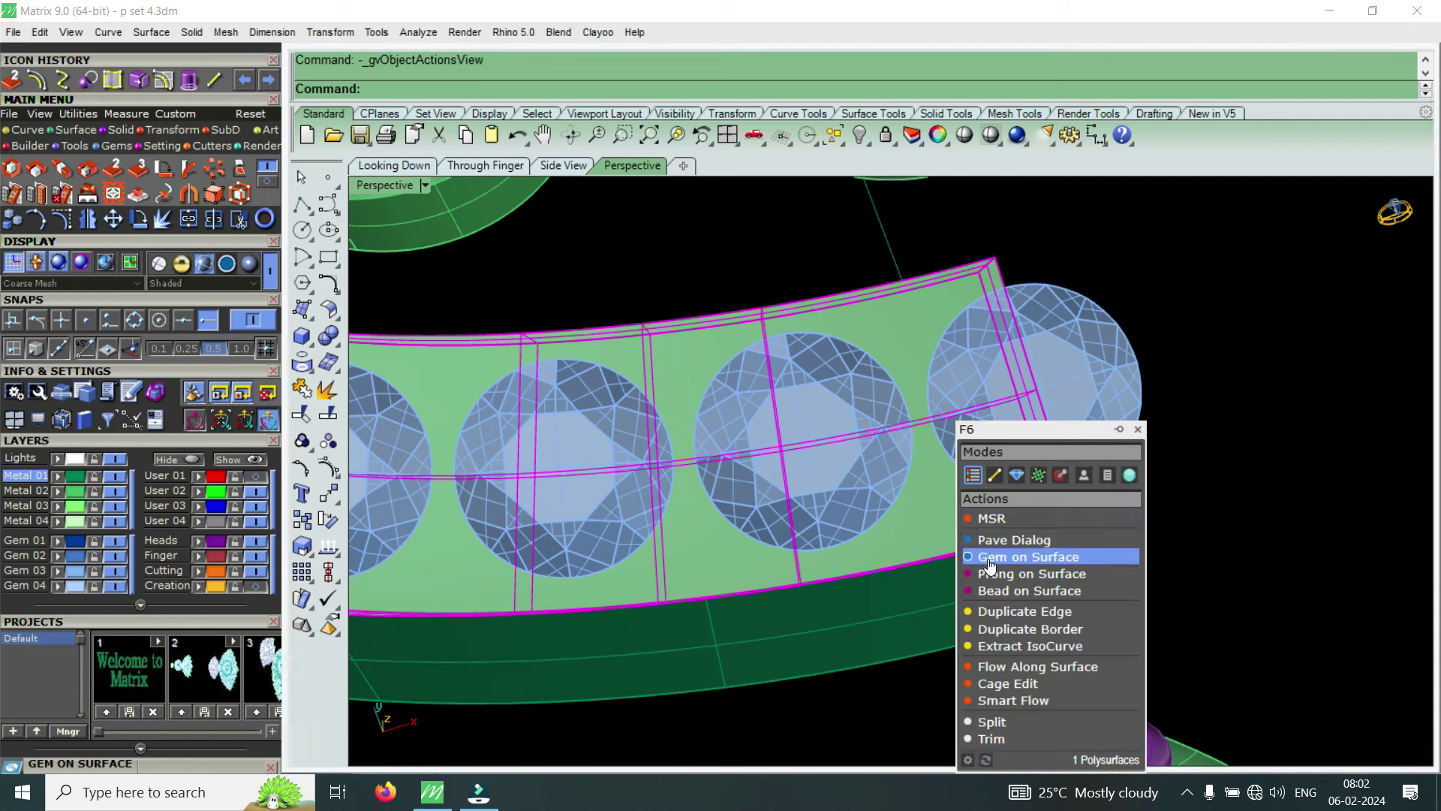
left_click(1000, 573)
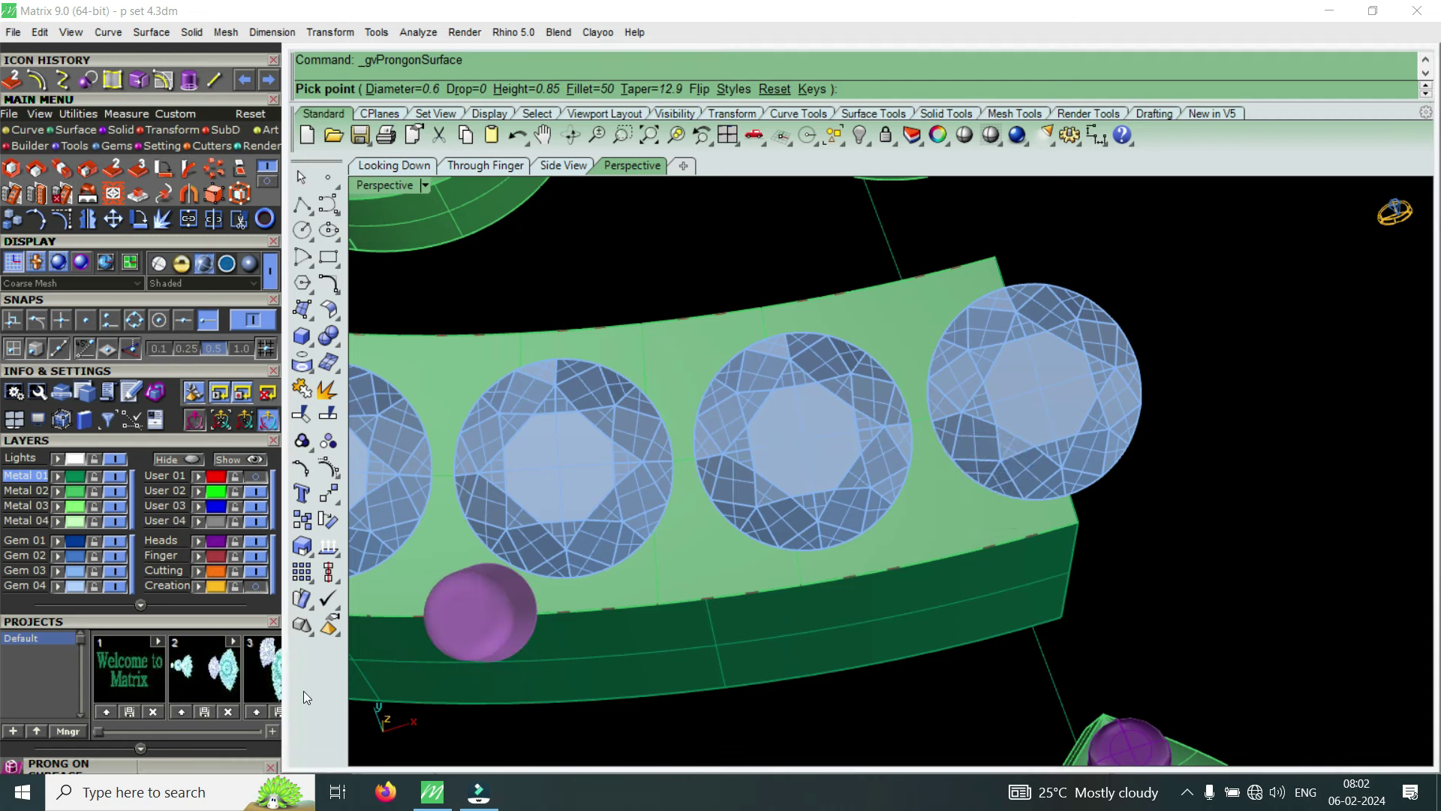
left_click_drag(157, 620, 213, 276)
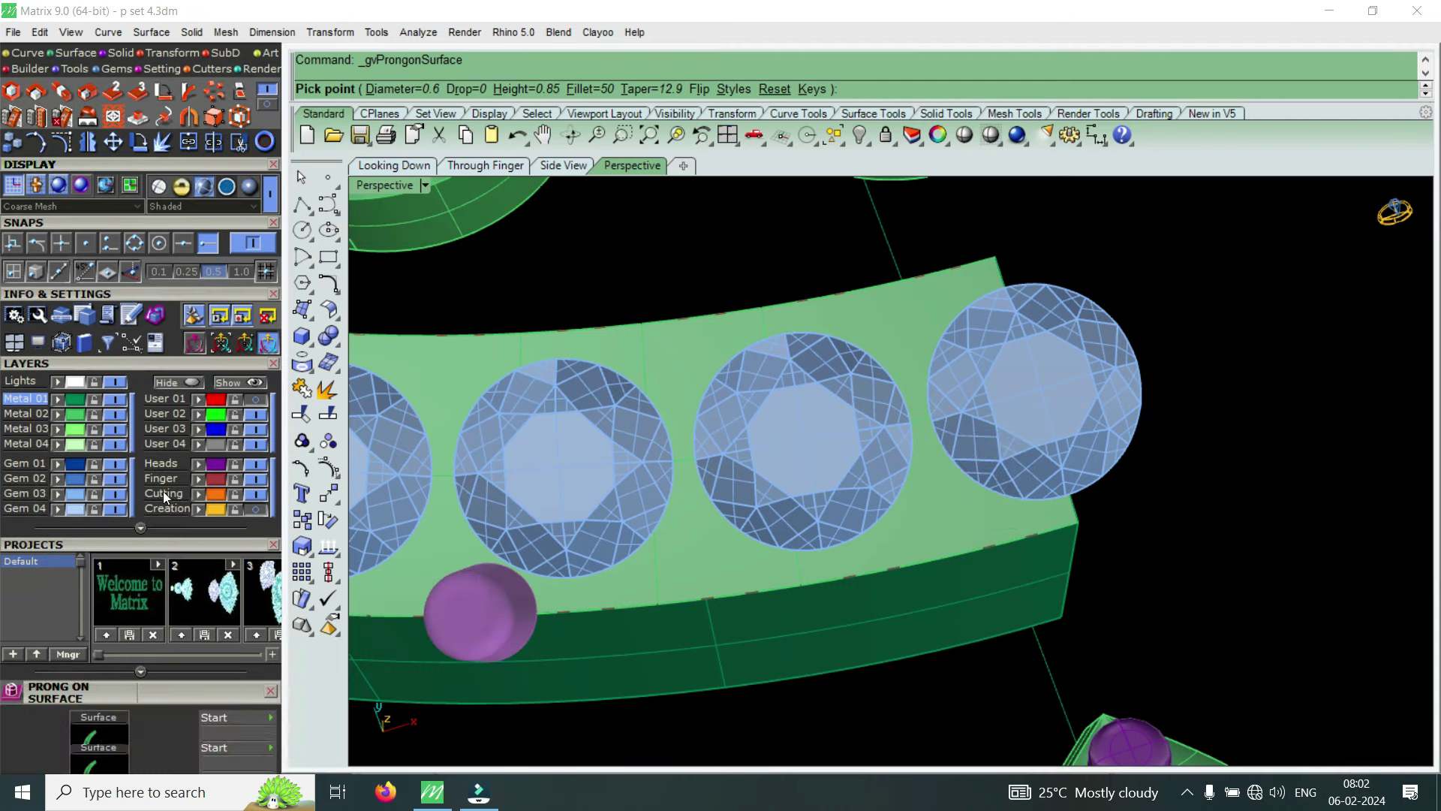
Set the prongs to 0.3 mm drop, 0.65 mm height and 0% taper
left_click(146, 571)
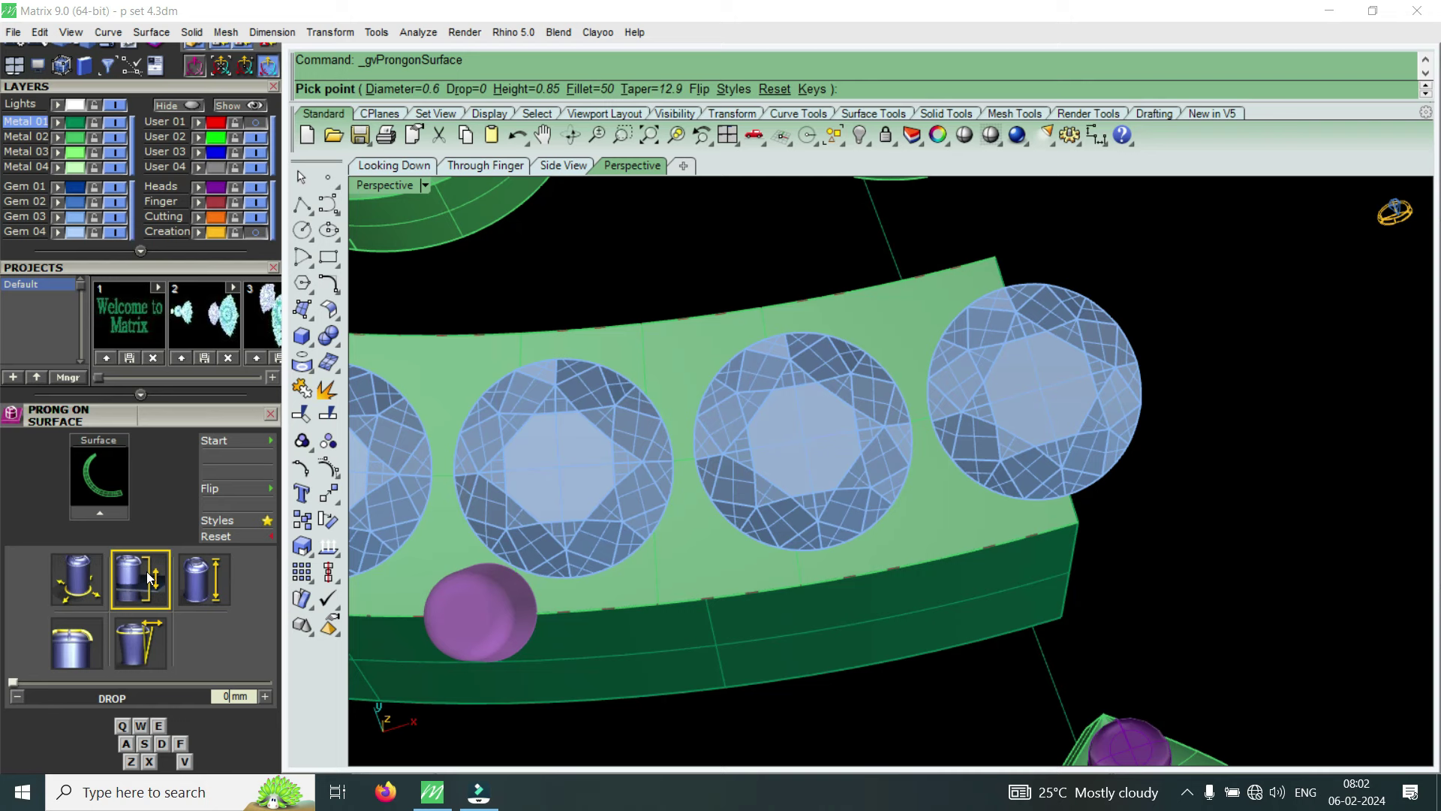
type(".3")
key("Return")
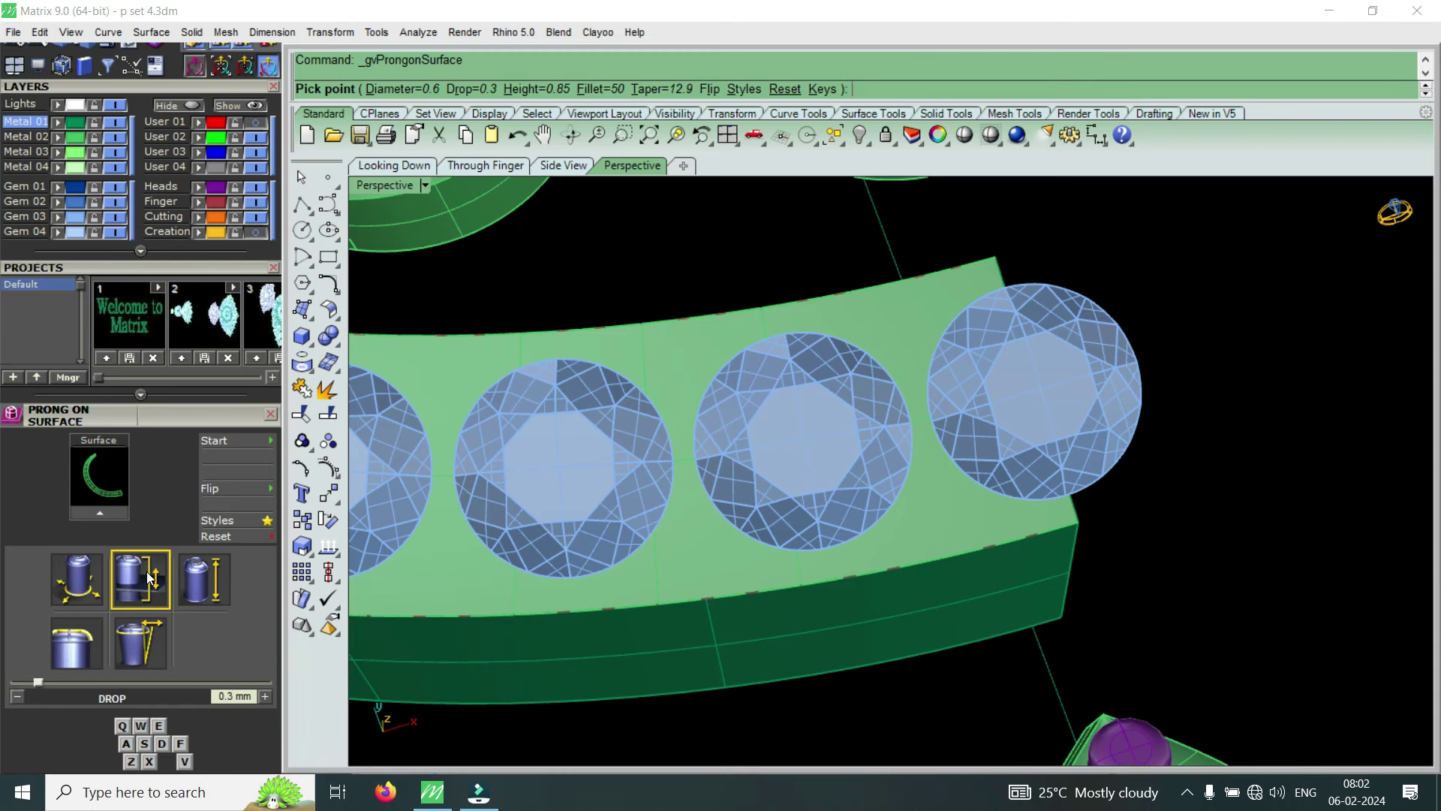
left_click(214, 595)
key("BackSpace")
key("BackSpace")
type("65")
key("Return")
left_click(153, 634)
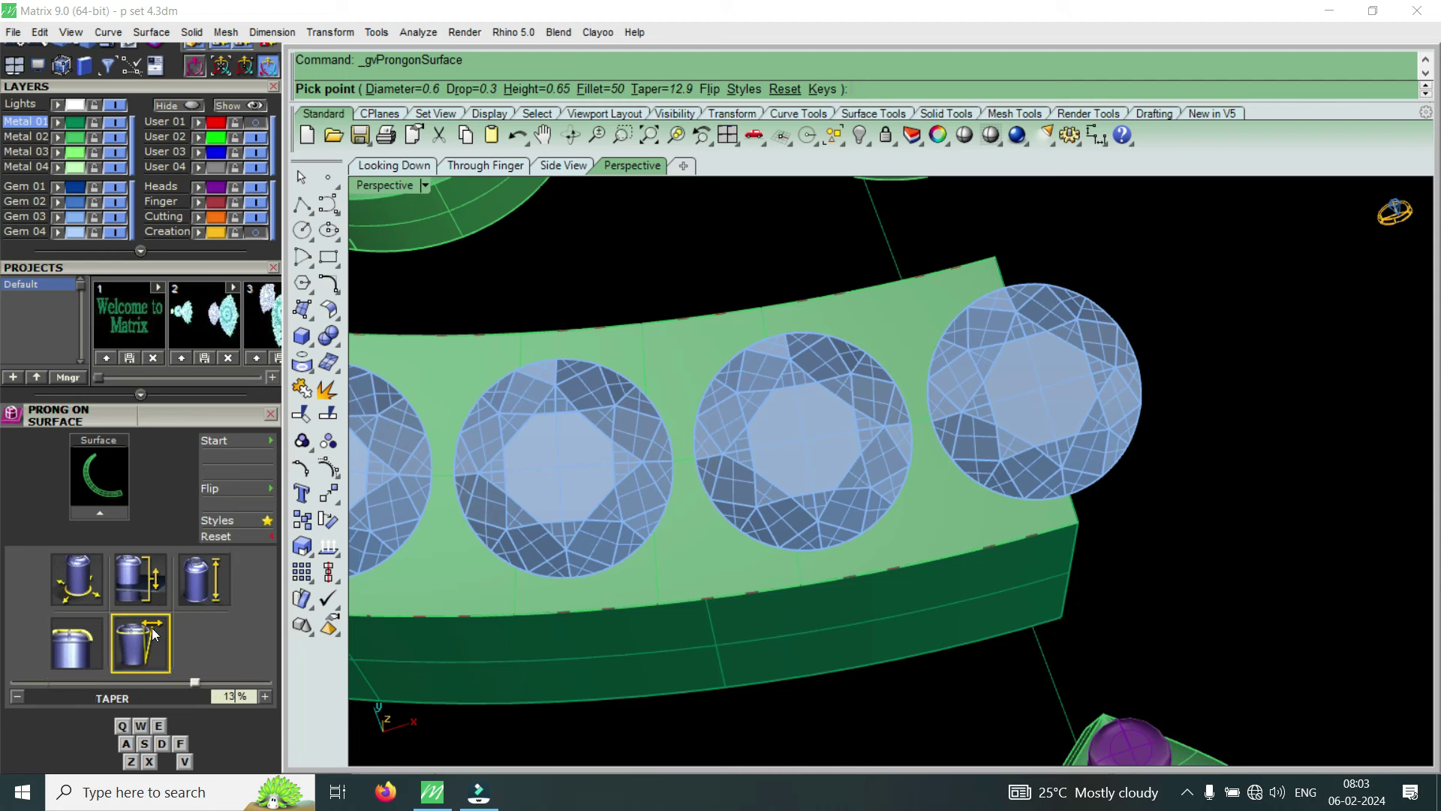
key("BackSpace")
key("BackSpace")
type("0")
key("Return")
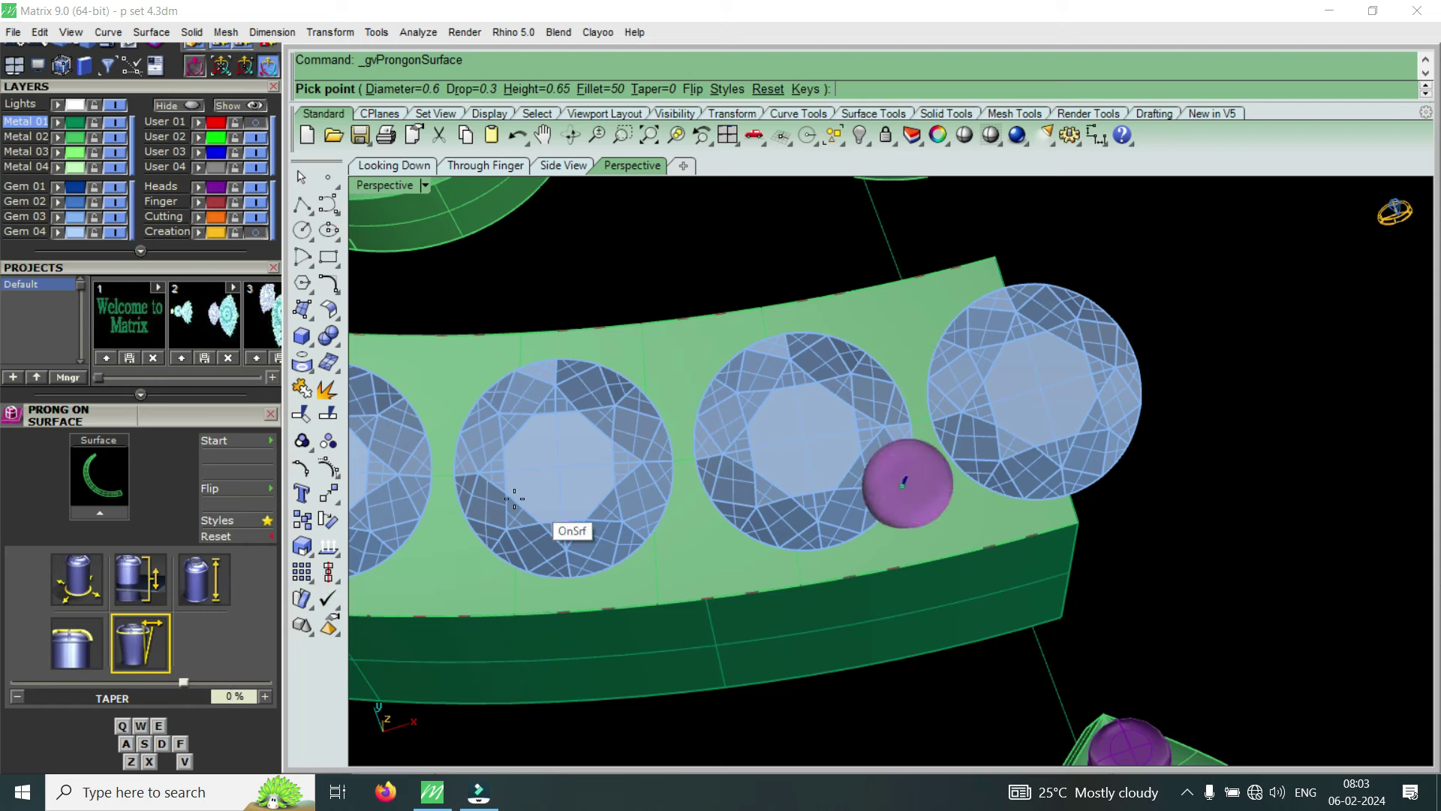
Place 0.6 mm prongs at the lower and upper edges between the last two gems
mouse_move(89, 267)
left_mouse_down()
mouse_move(72, 542)
mouse_move(124, 611)
left_mouse_up()
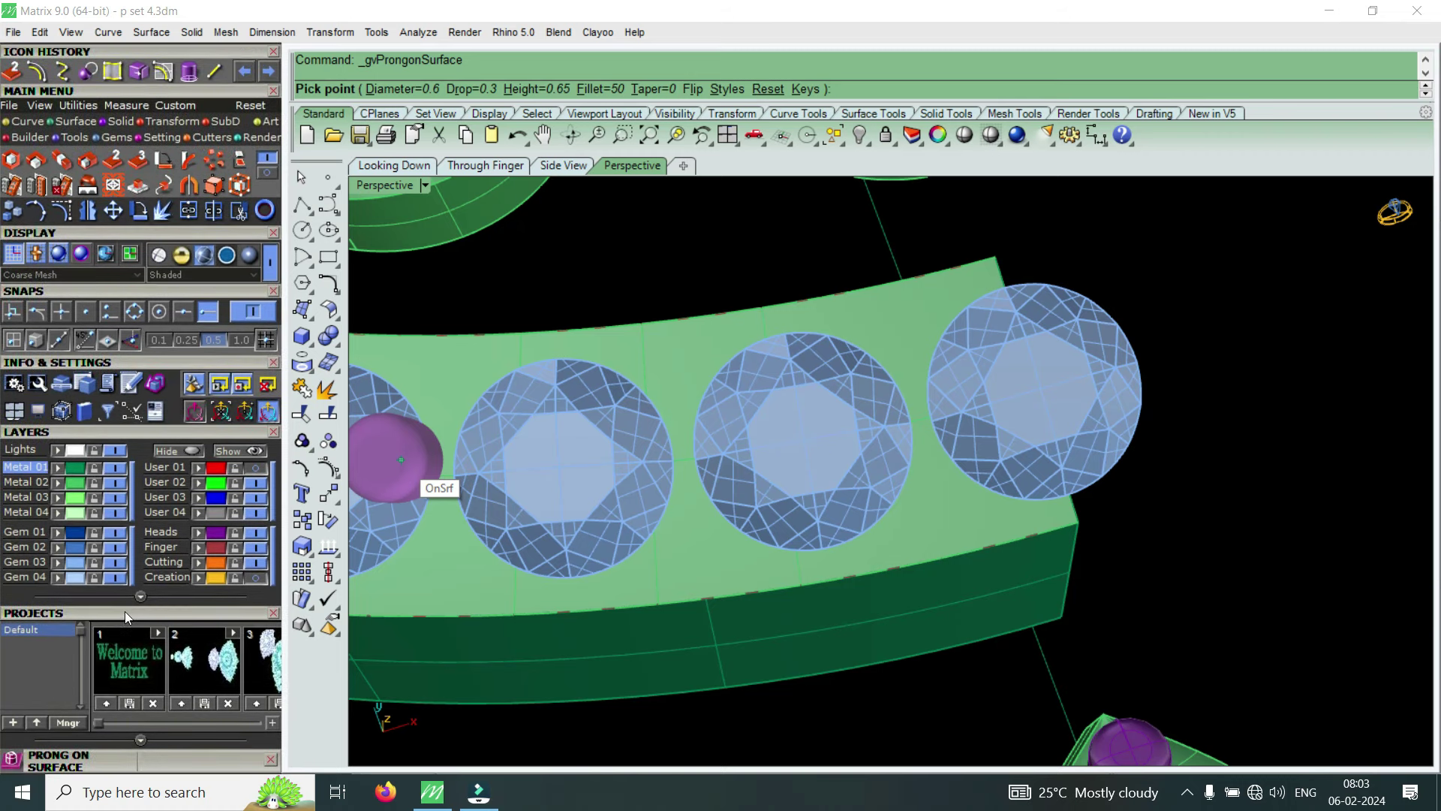
scroll(1210, 460, "down", 1)
scroll(1271, 457, "down", 2)
scroll(1278, 460, "up", 4)
scroll(1268, 462, "down", 1)
scroll(1250, 469, "down", 2)
scroll(1201, 495, "up", 2)
scroll(1231, 496, "up", 1)
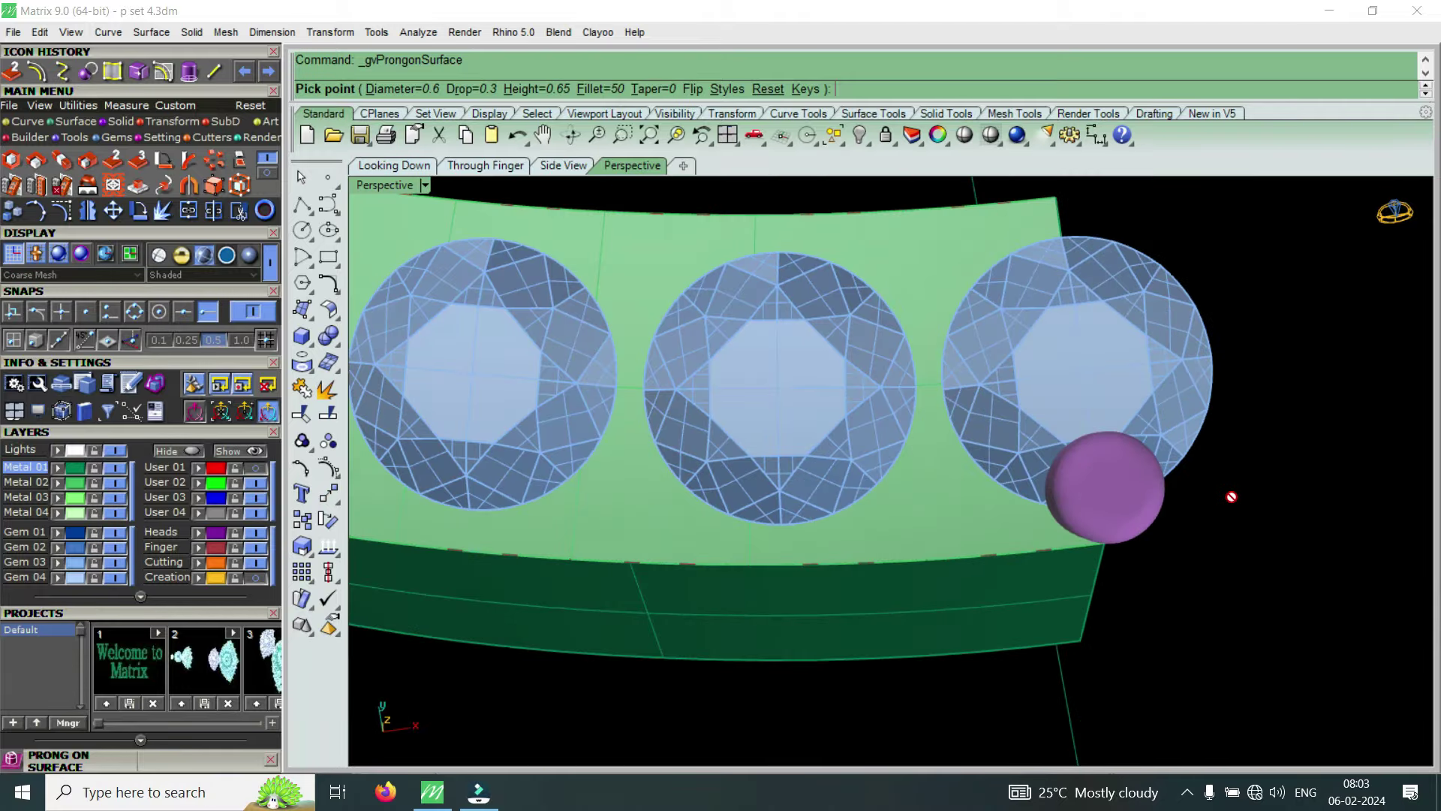
scroll(1231, 496, "up", 1)
scroll(1231, 495, "up", 1)
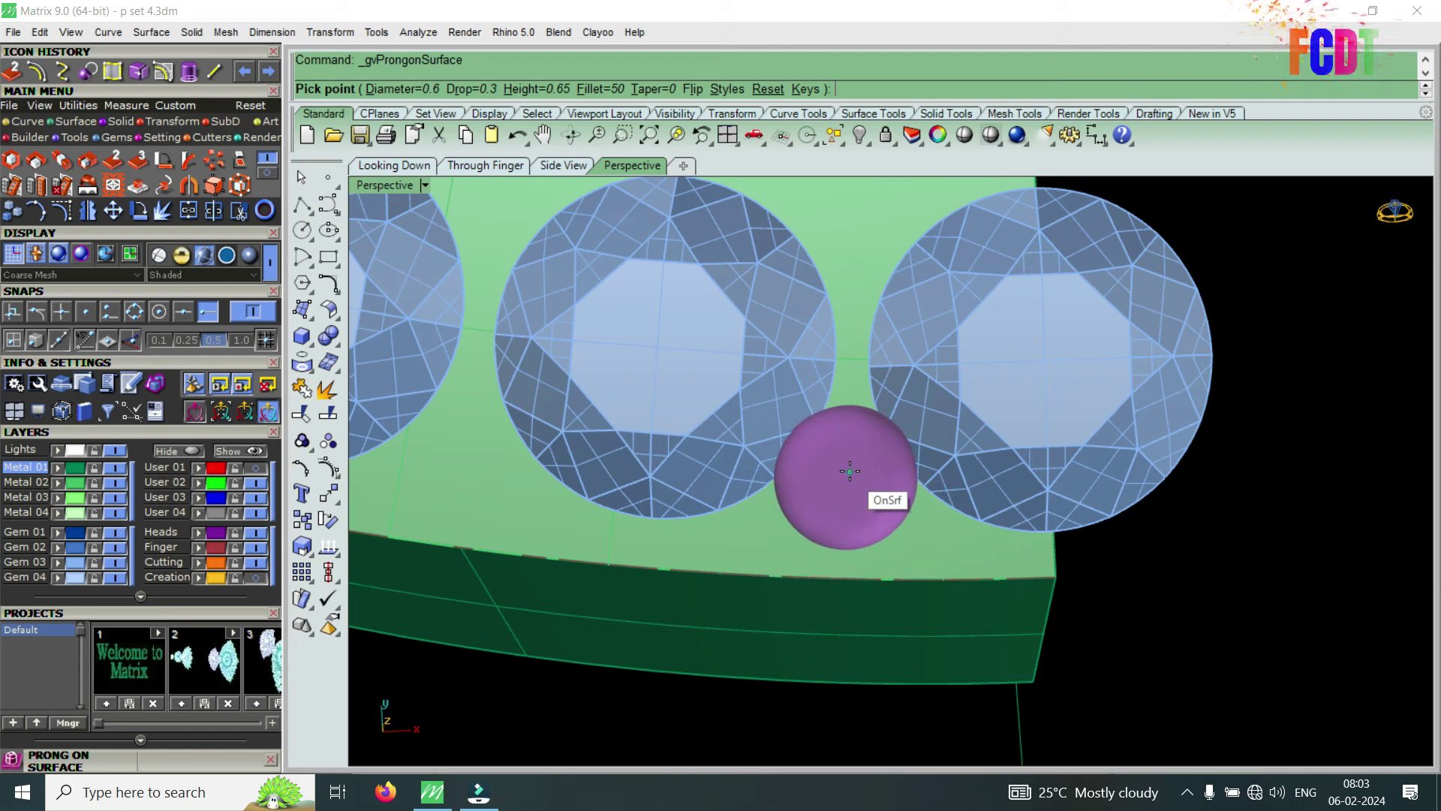
left_click(851, 469)
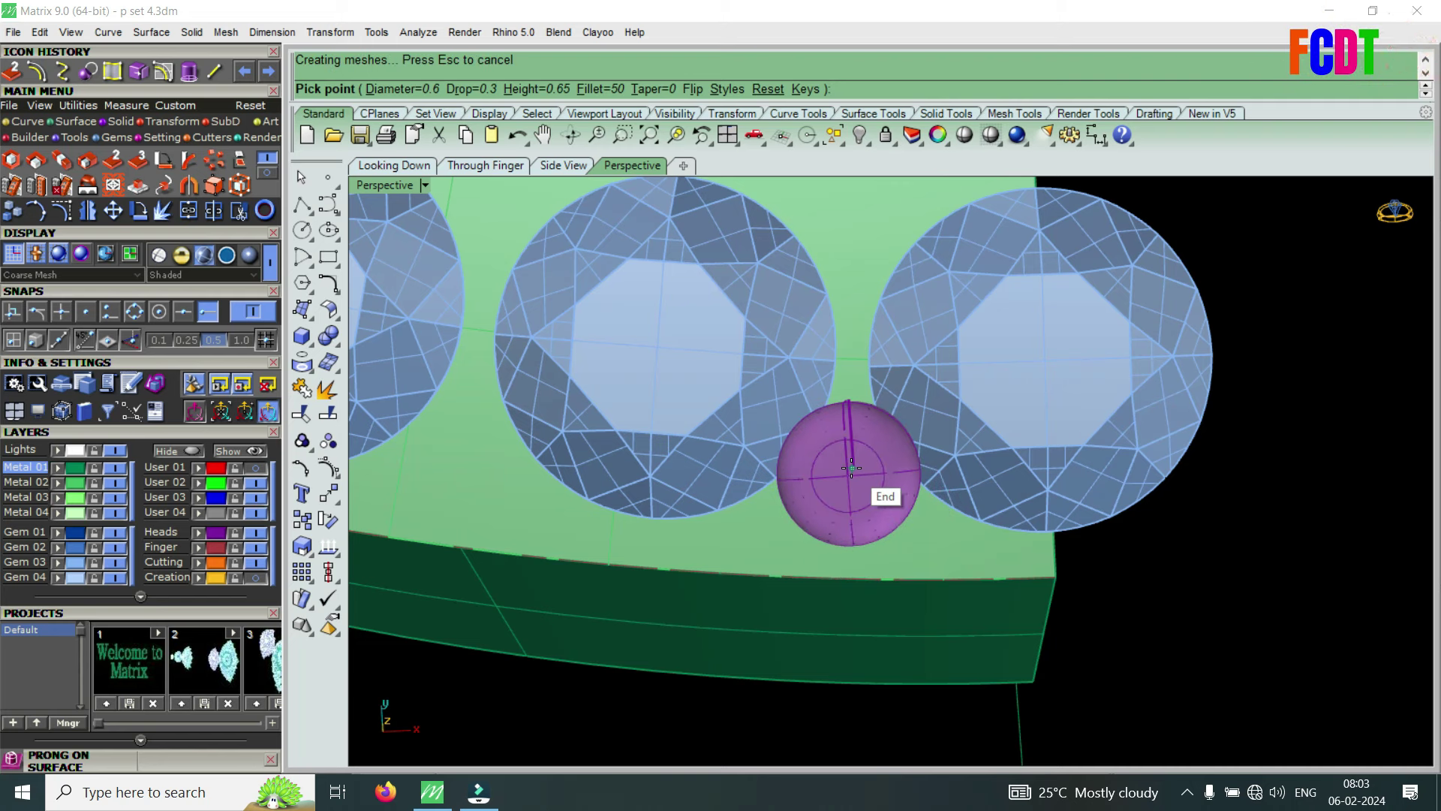
scroll(851, 468, "down", 5)
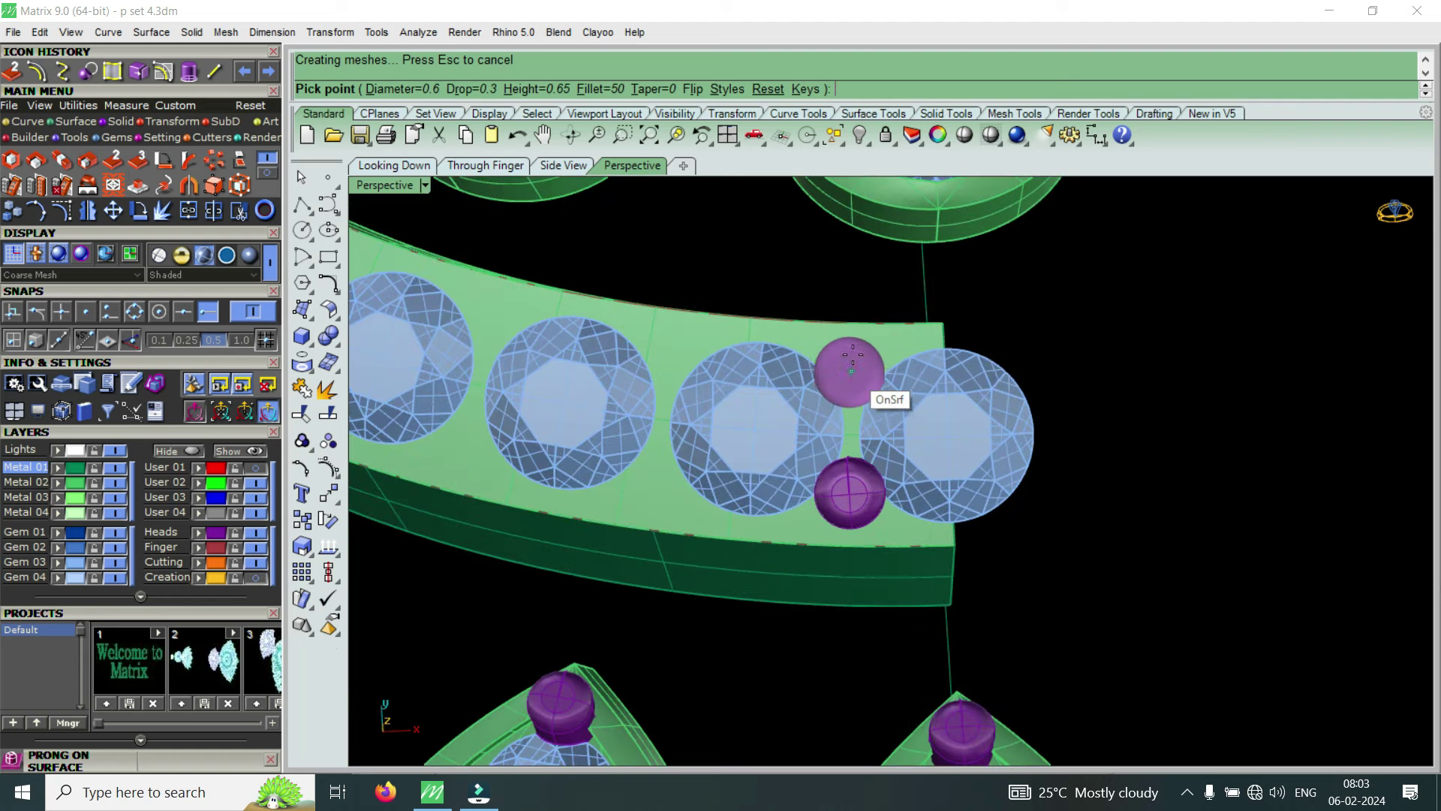
scroll(852, 354, "up", 2)
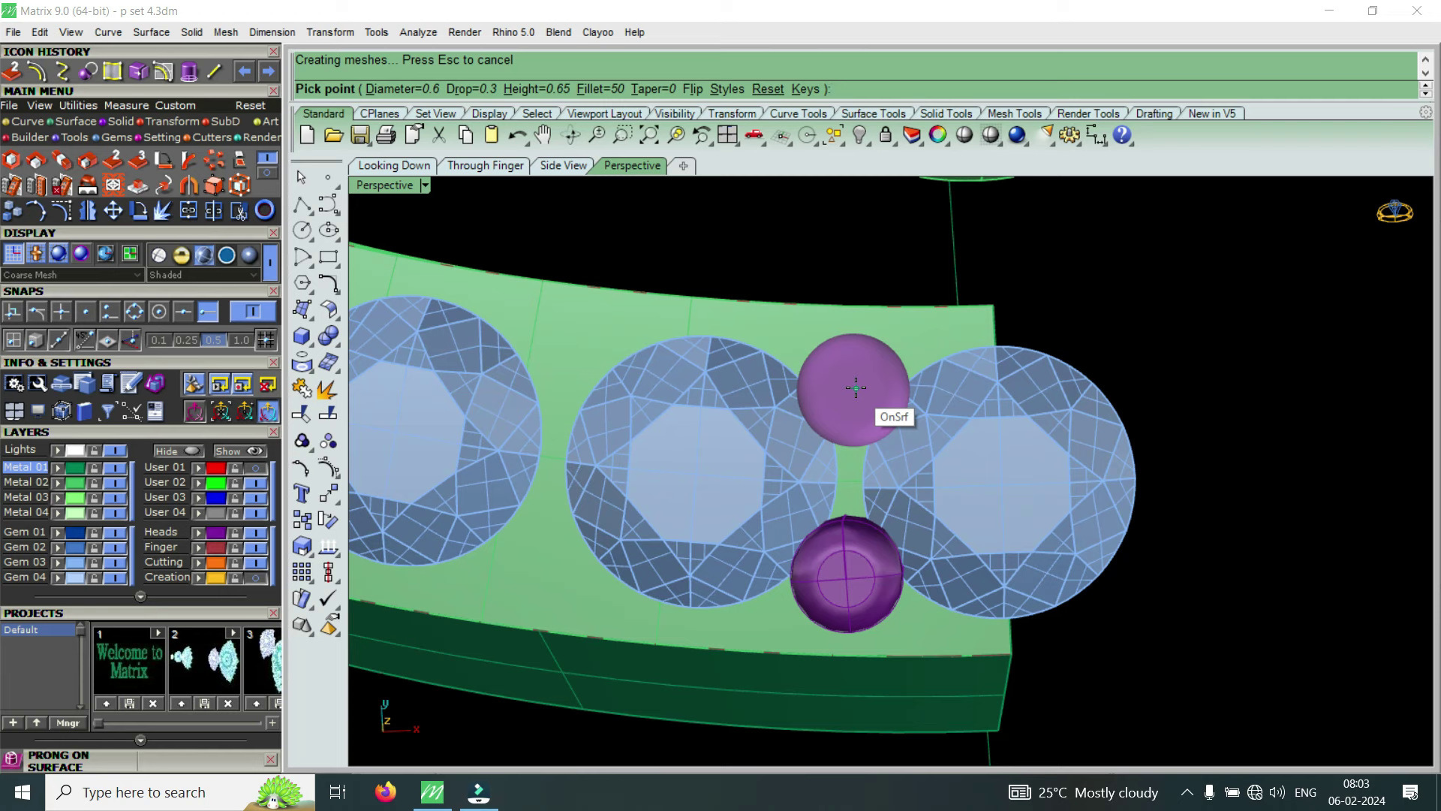
left_click(855, 388)
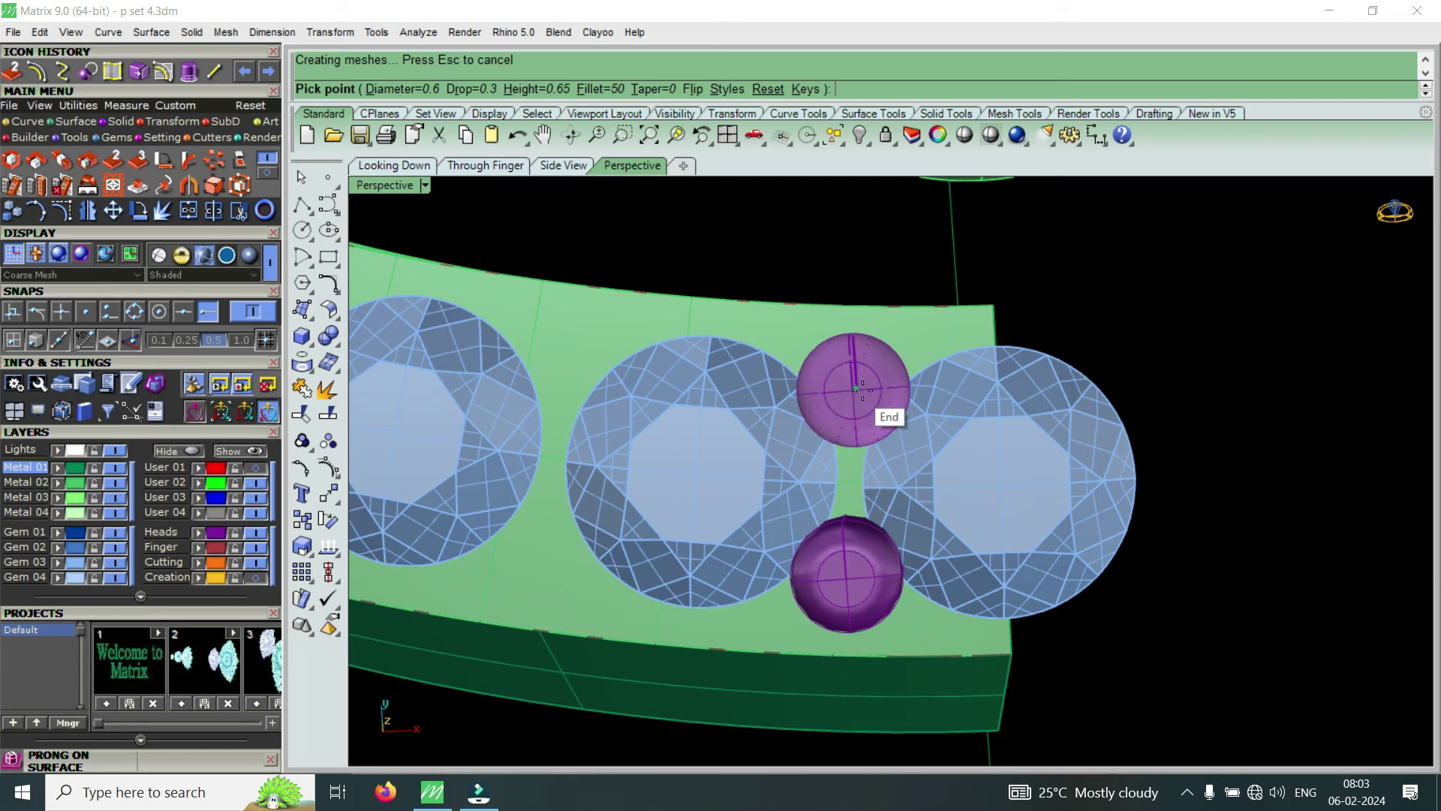
Tilt the view and add two more 0.6 mm prongs in the next gem gaps
scroll(1021, 431, "down", 2)
scroll(1029, 440, "down", 2)
scroll(918, 458, "up", 1)
scroll(920, 453, "up", 1)
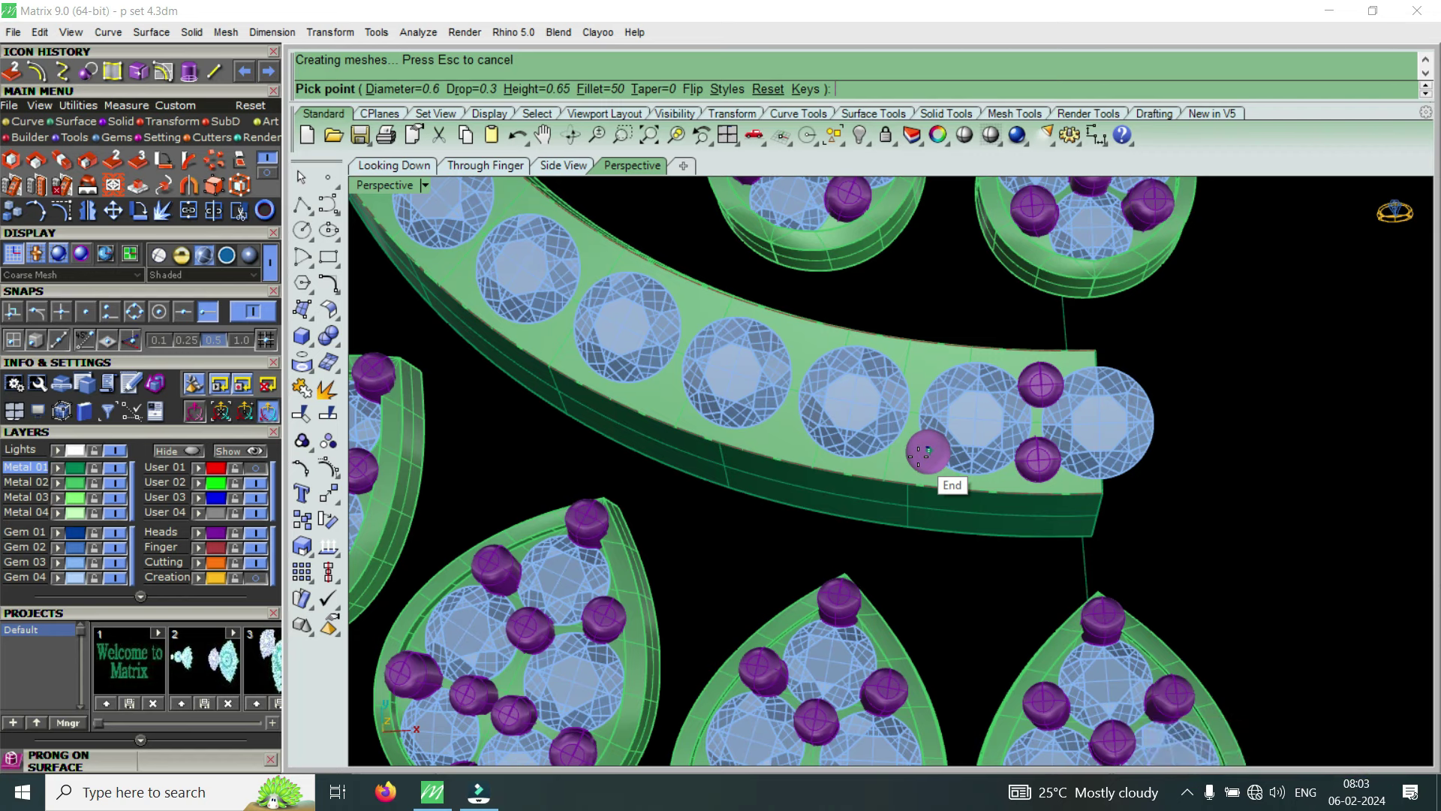
scroll(919, 452, "up", 3)
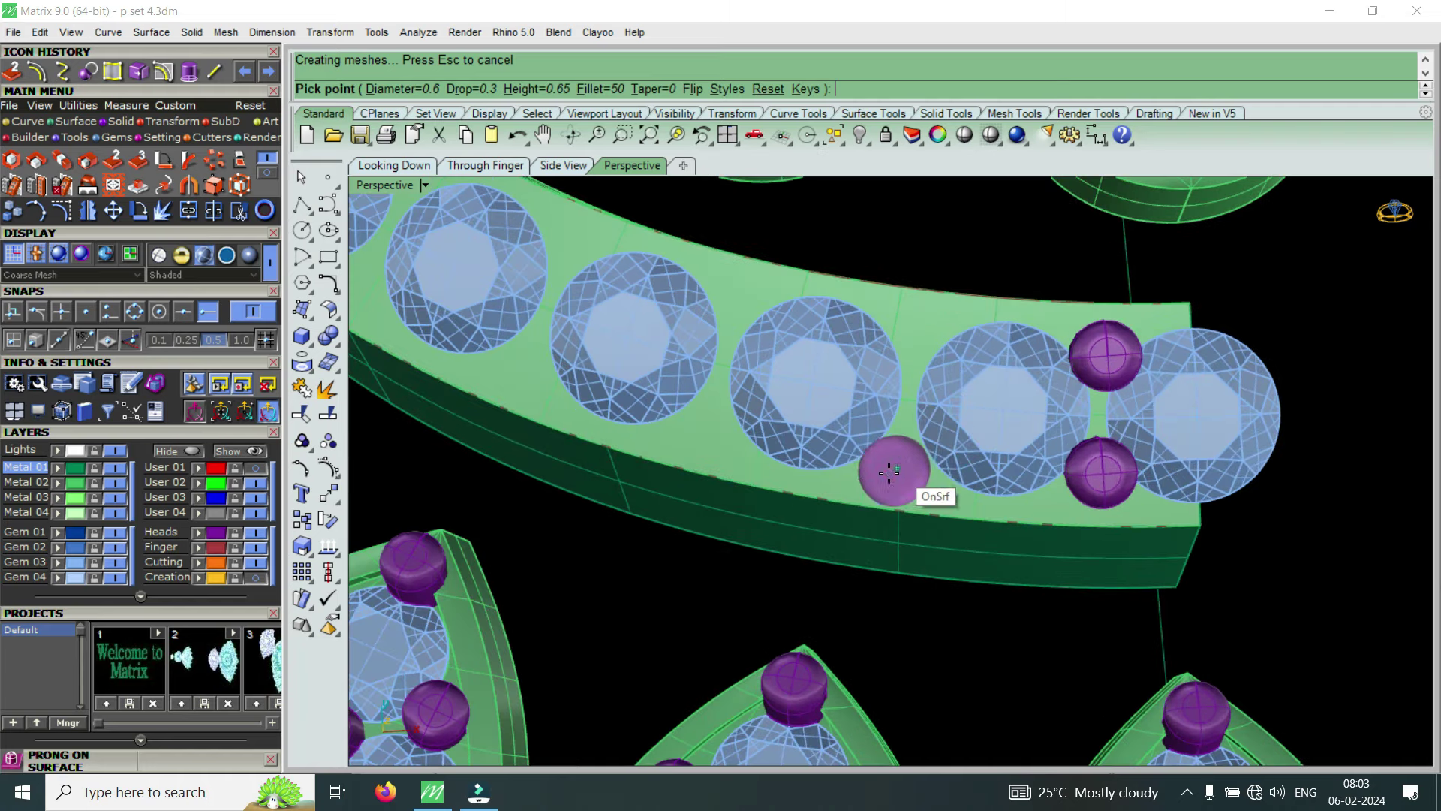
right_click_drag(893, 469, 903, 454)
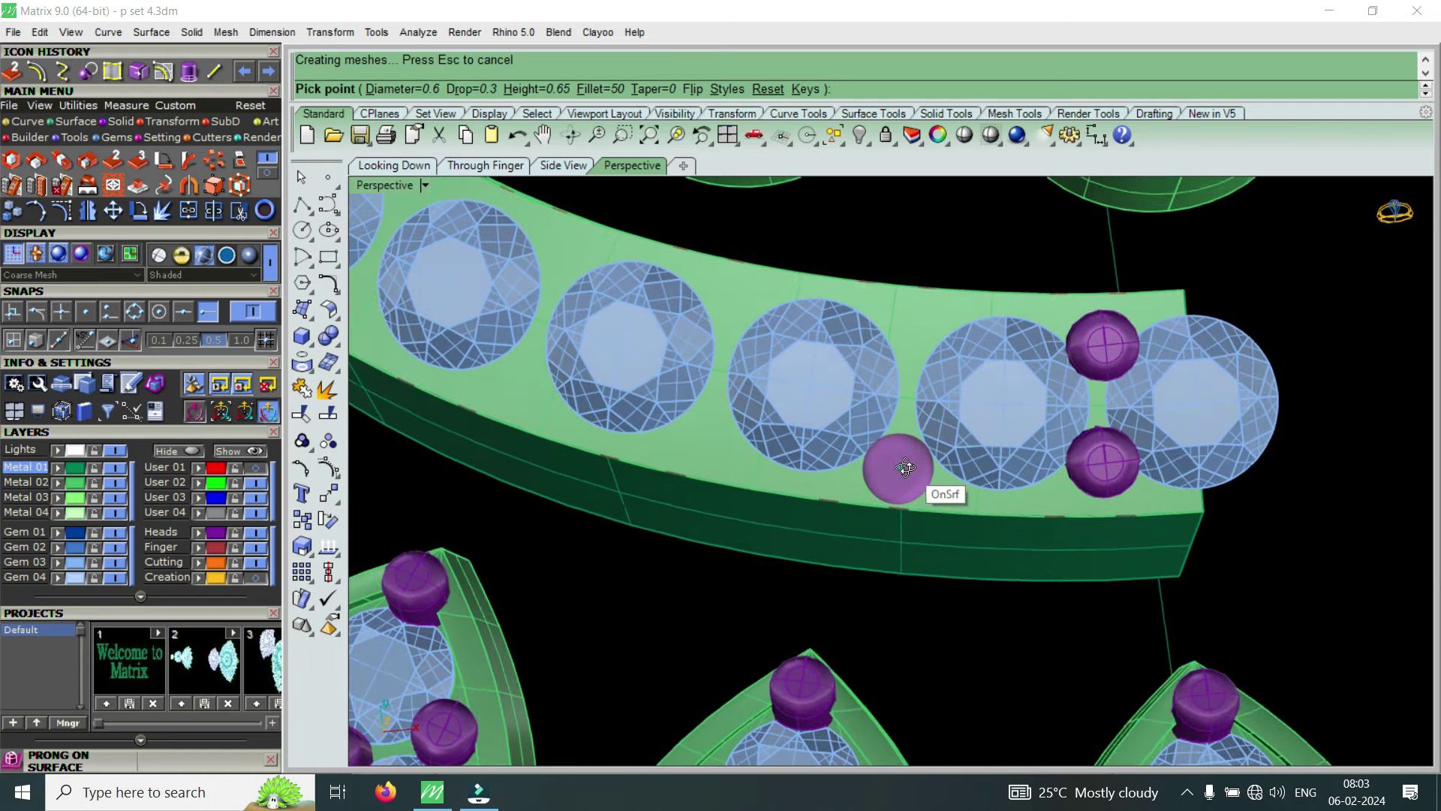
scroll(903, 455, "up", 2)
scroll(904, 450, "up", 3)
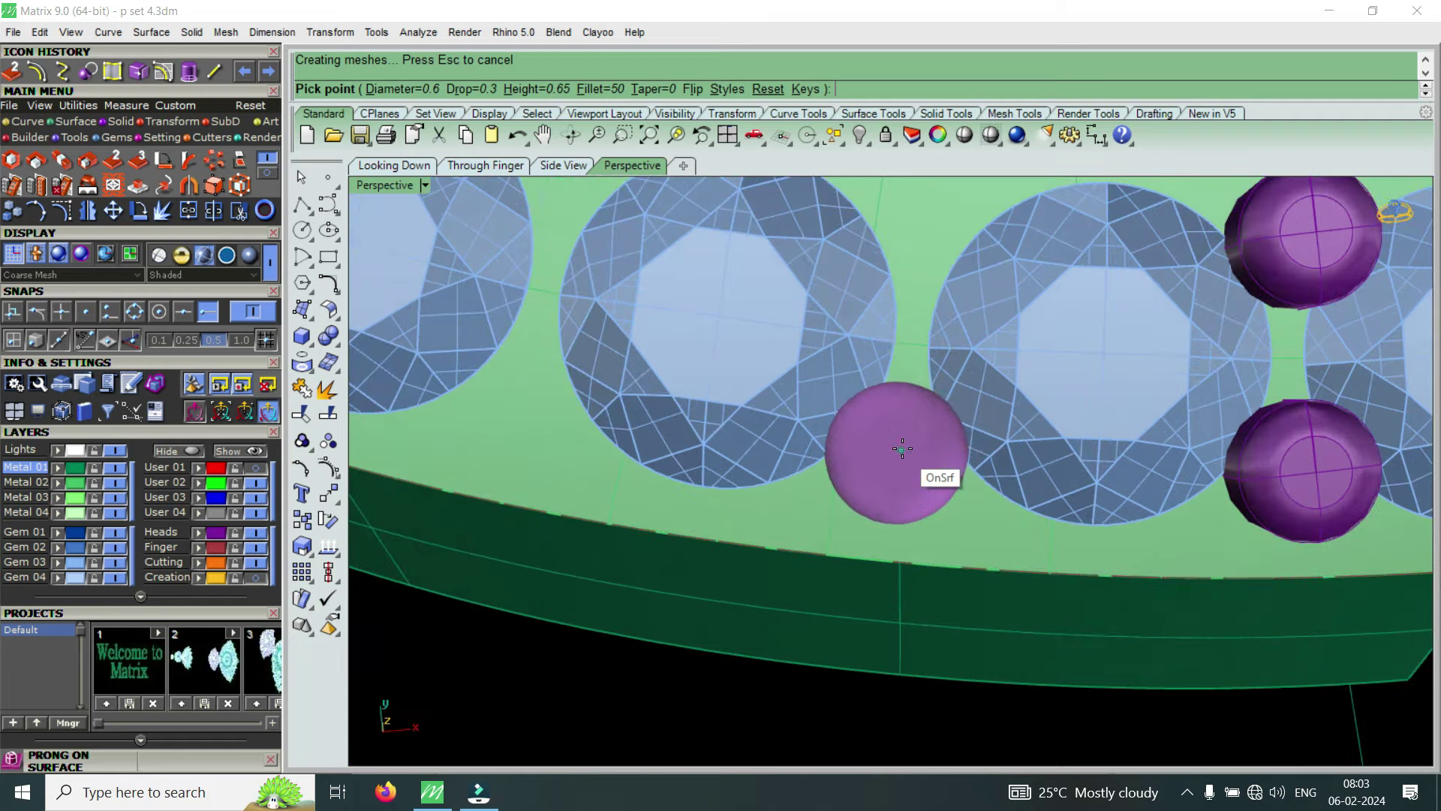
left_click(905, 448)
scroll(908, 435, "down", 3)
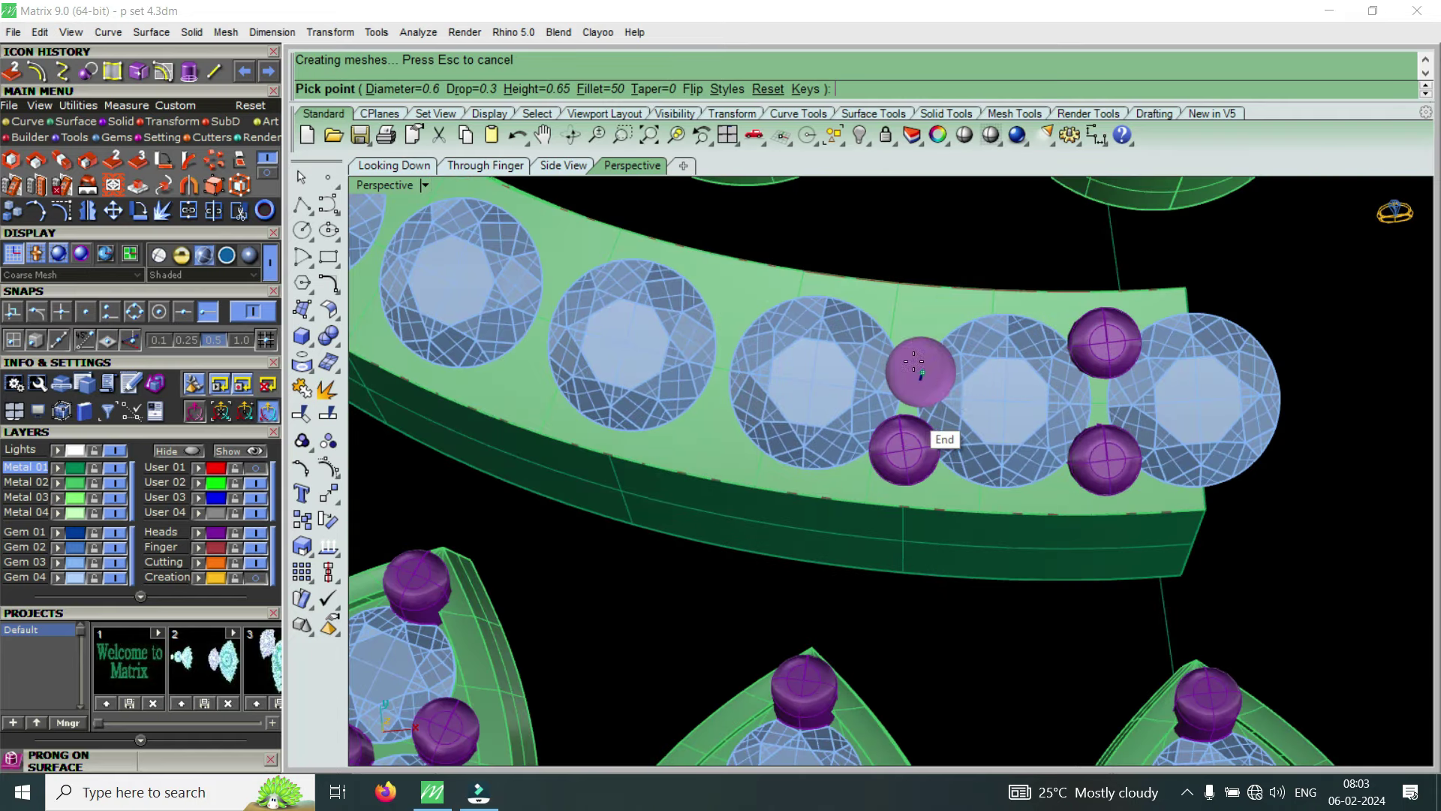
scroll(913, 326, "up", 3)
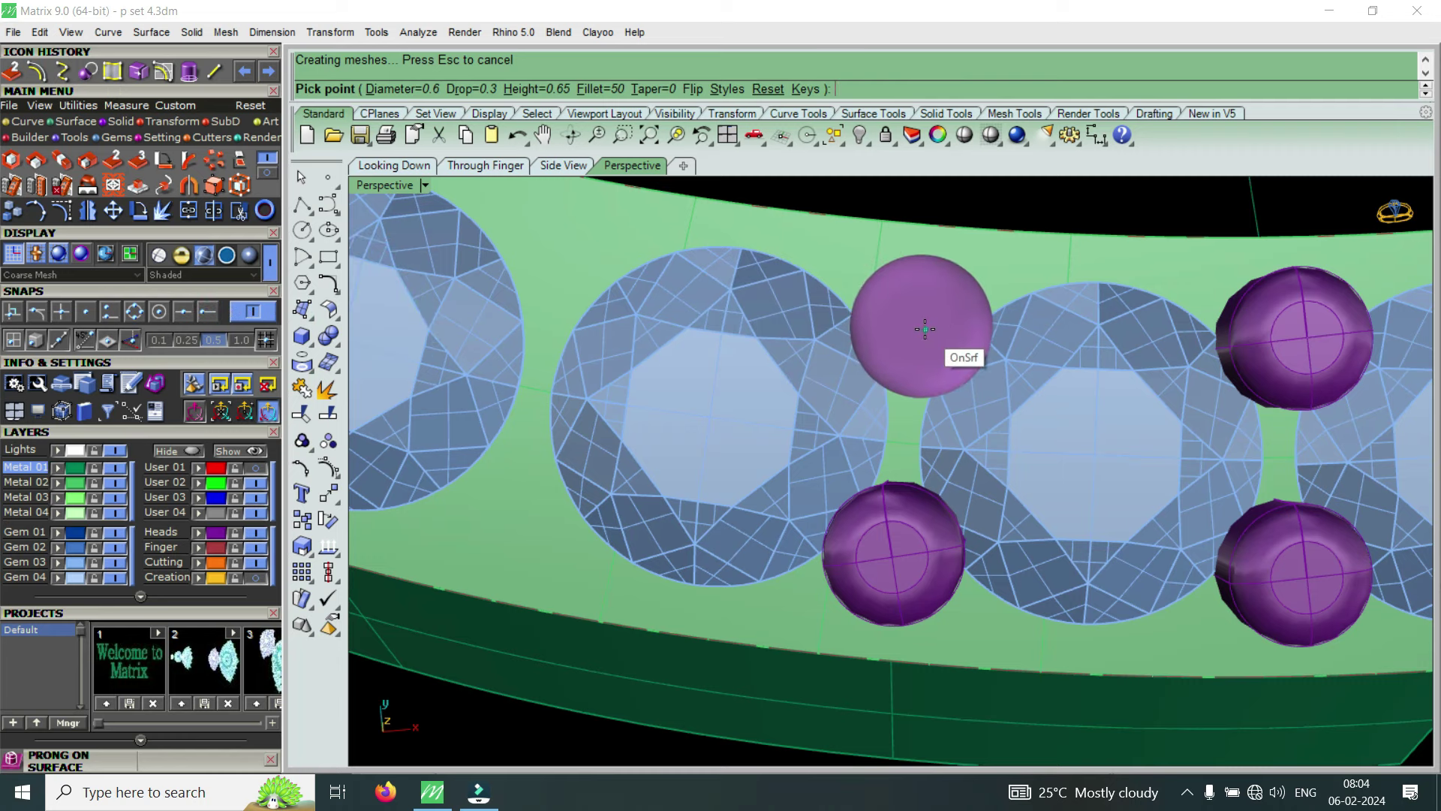
left_click(922, 334)
scroll(923, 334, "down", 3)
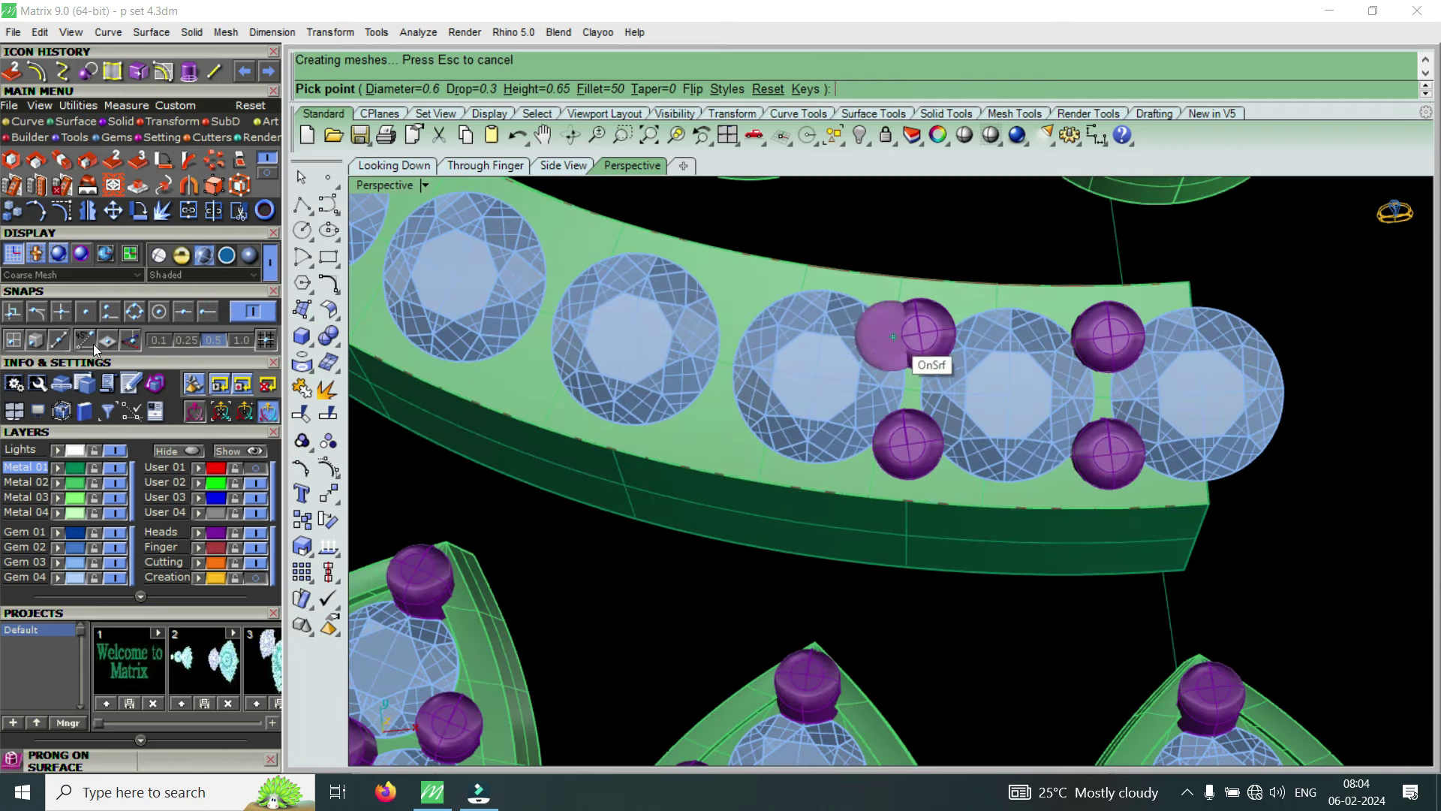
Place two 0.6 mm prongs in the upper and lower gaps between the next gems
scroll(1201, 421, "down", 2)
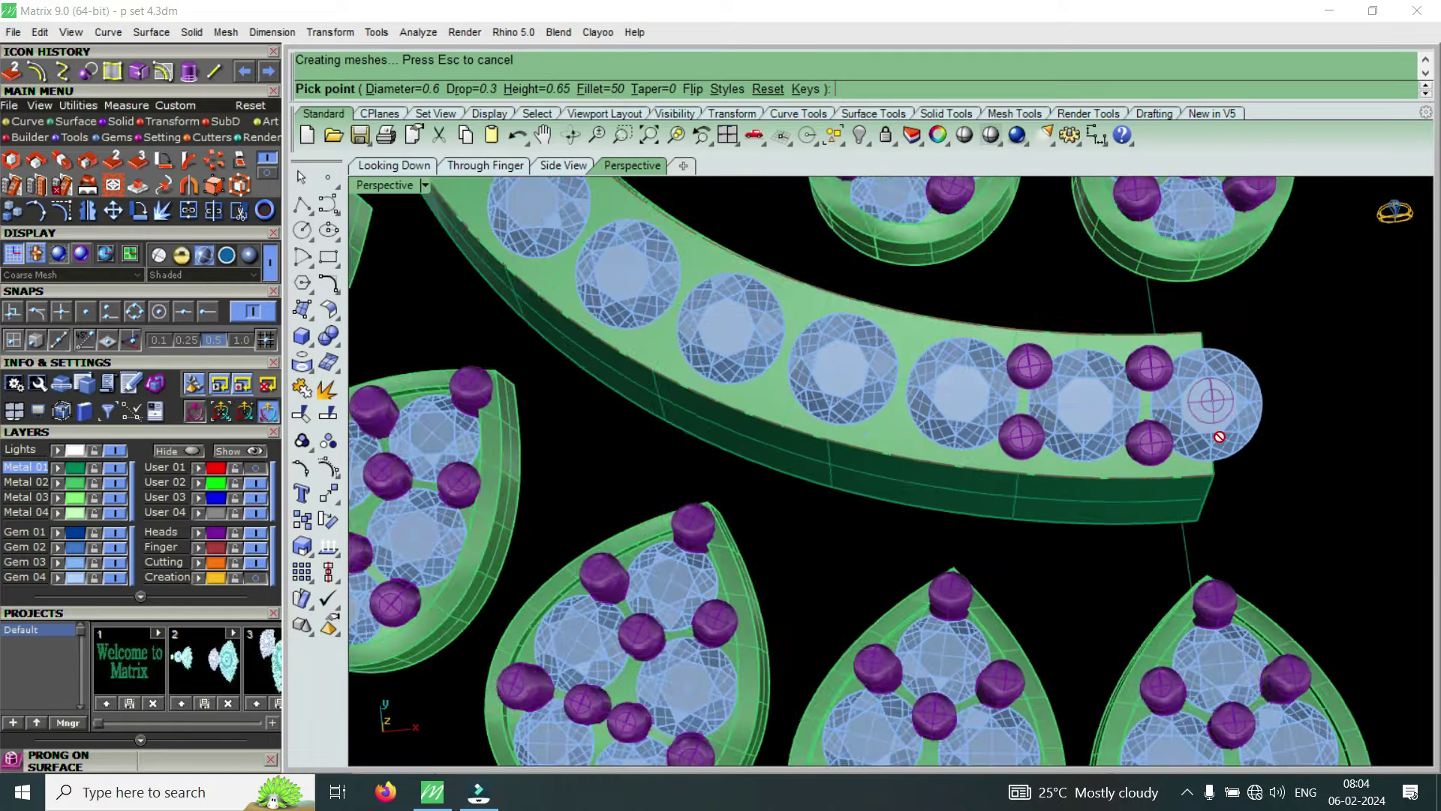
scroll(1096, 456, "down", 2)
scroll(1107, 463, "down", 1)
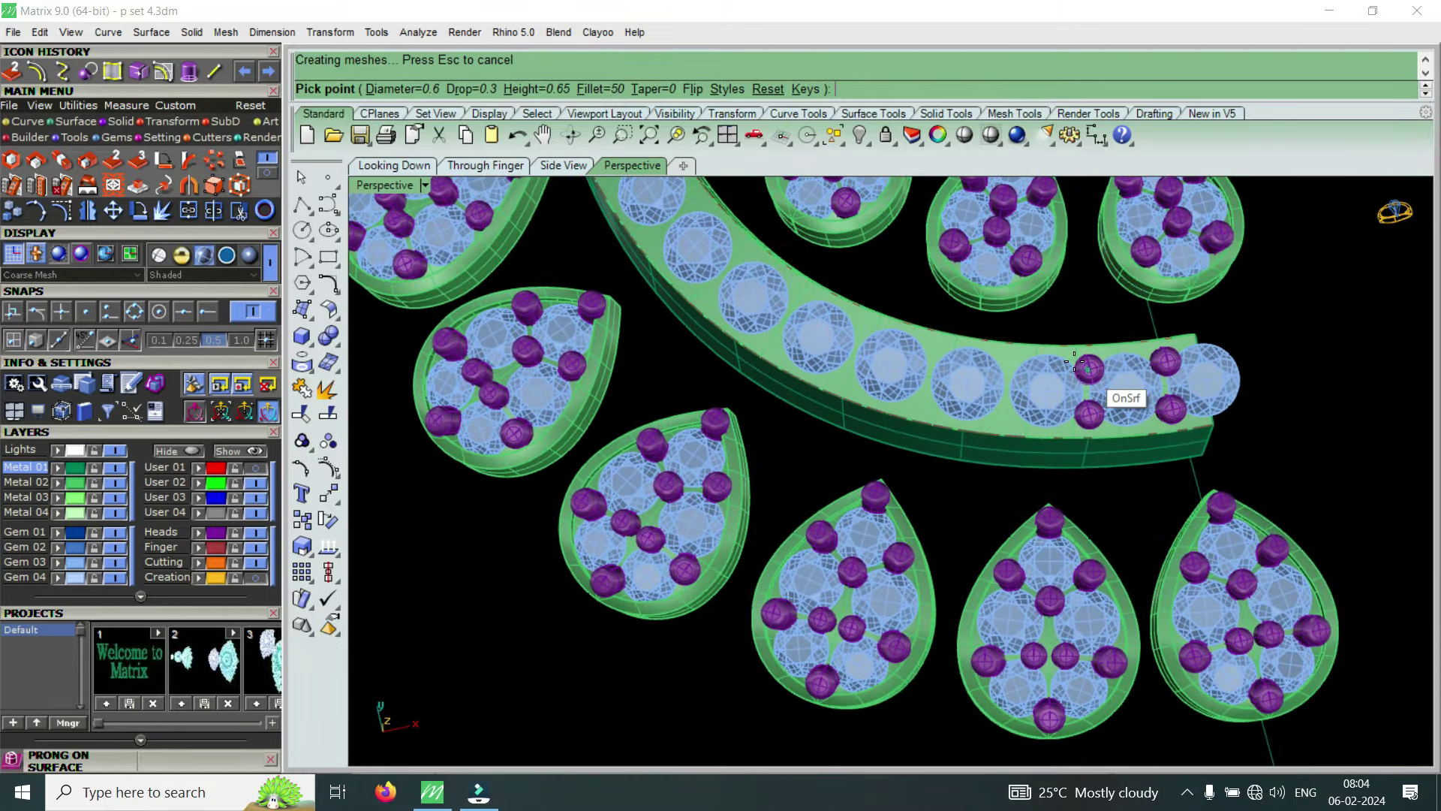
scroll(1118, 397, "up", 5)
scroll(1029, 354, "up", 3)
scroll(961, 373, "up", 2)
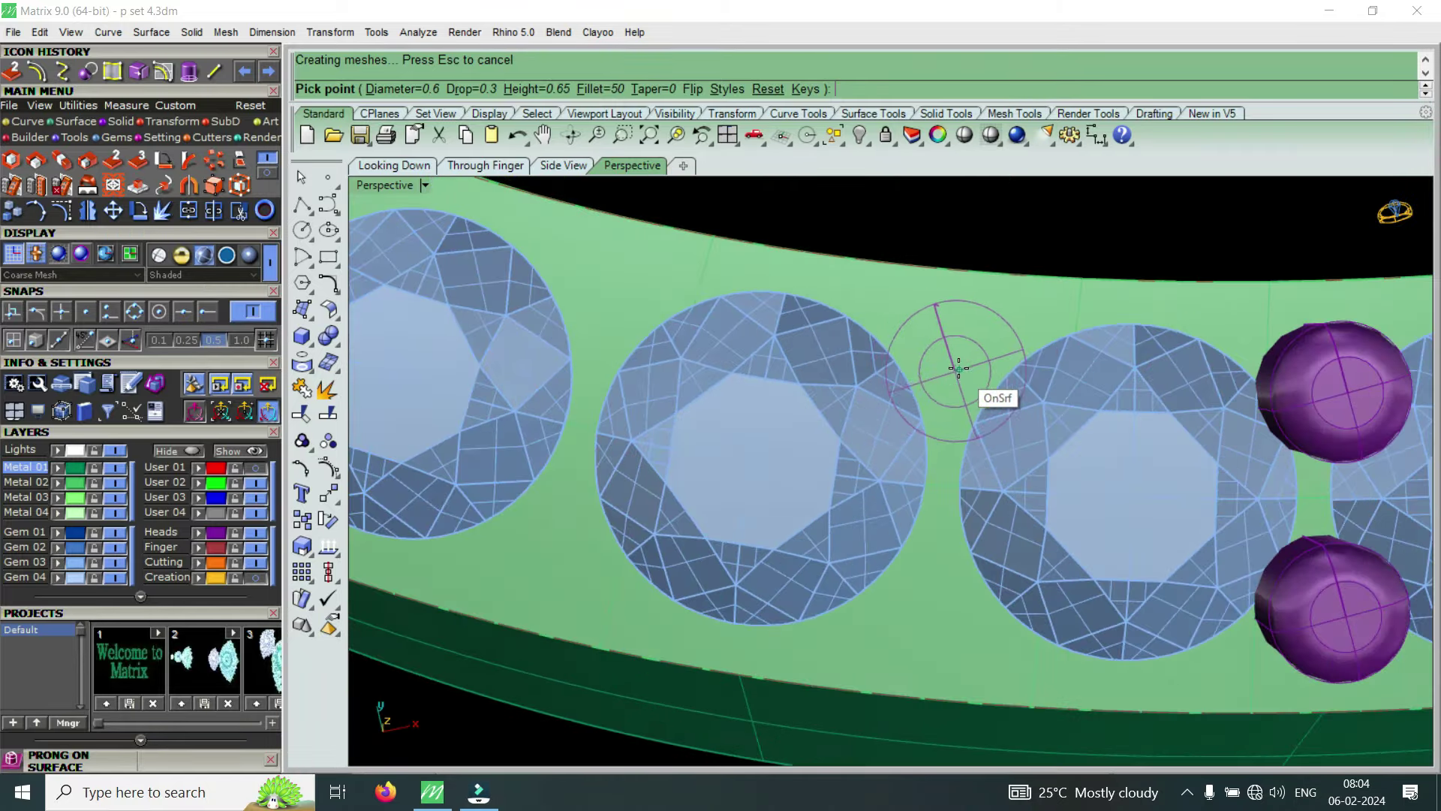
left_click(955, 365)
scroll(1100, 428, "down", 1)
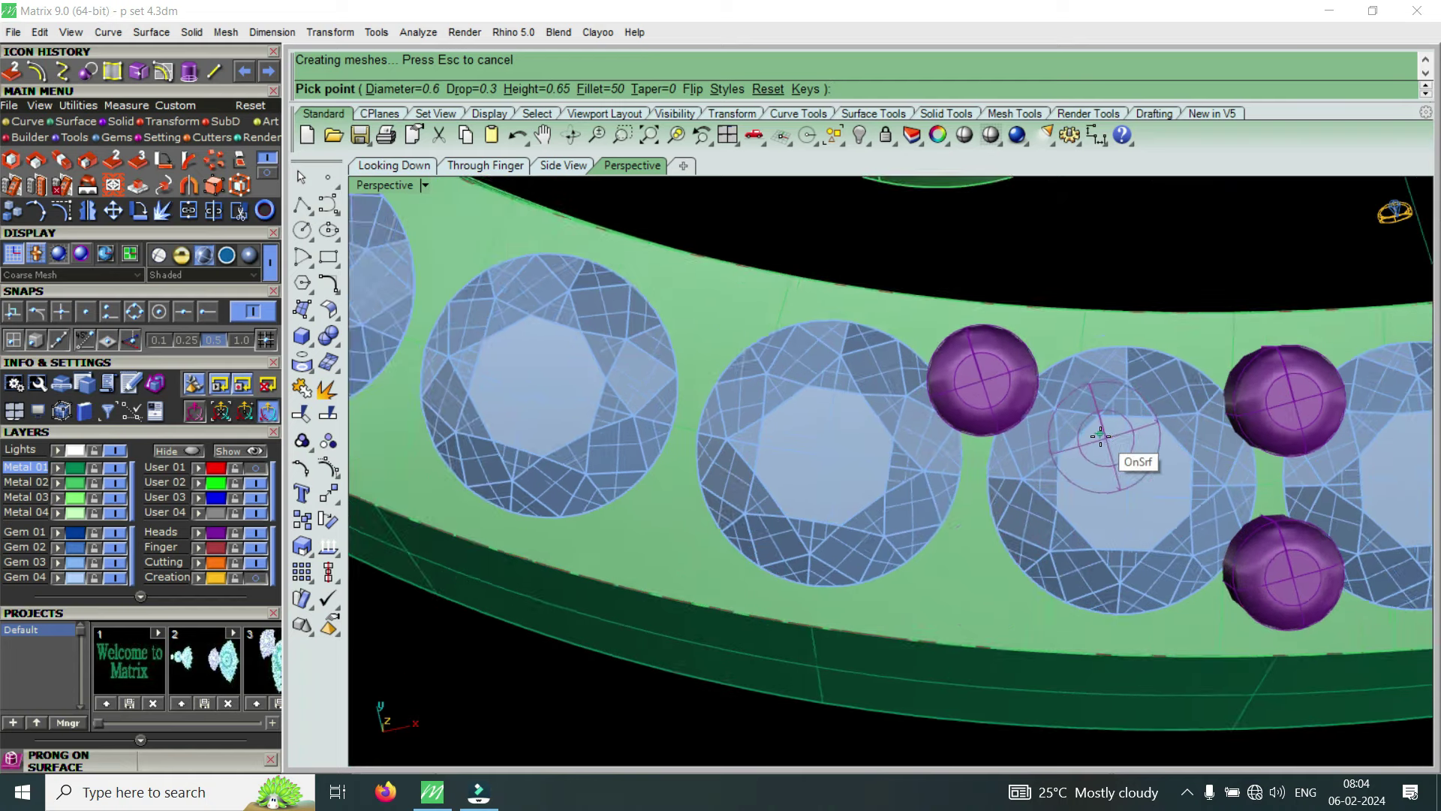
scroll(991, 537, "up", 1)
scroll(1005, 539, "up", 2)
scroll(1017, 541, "up", 1)
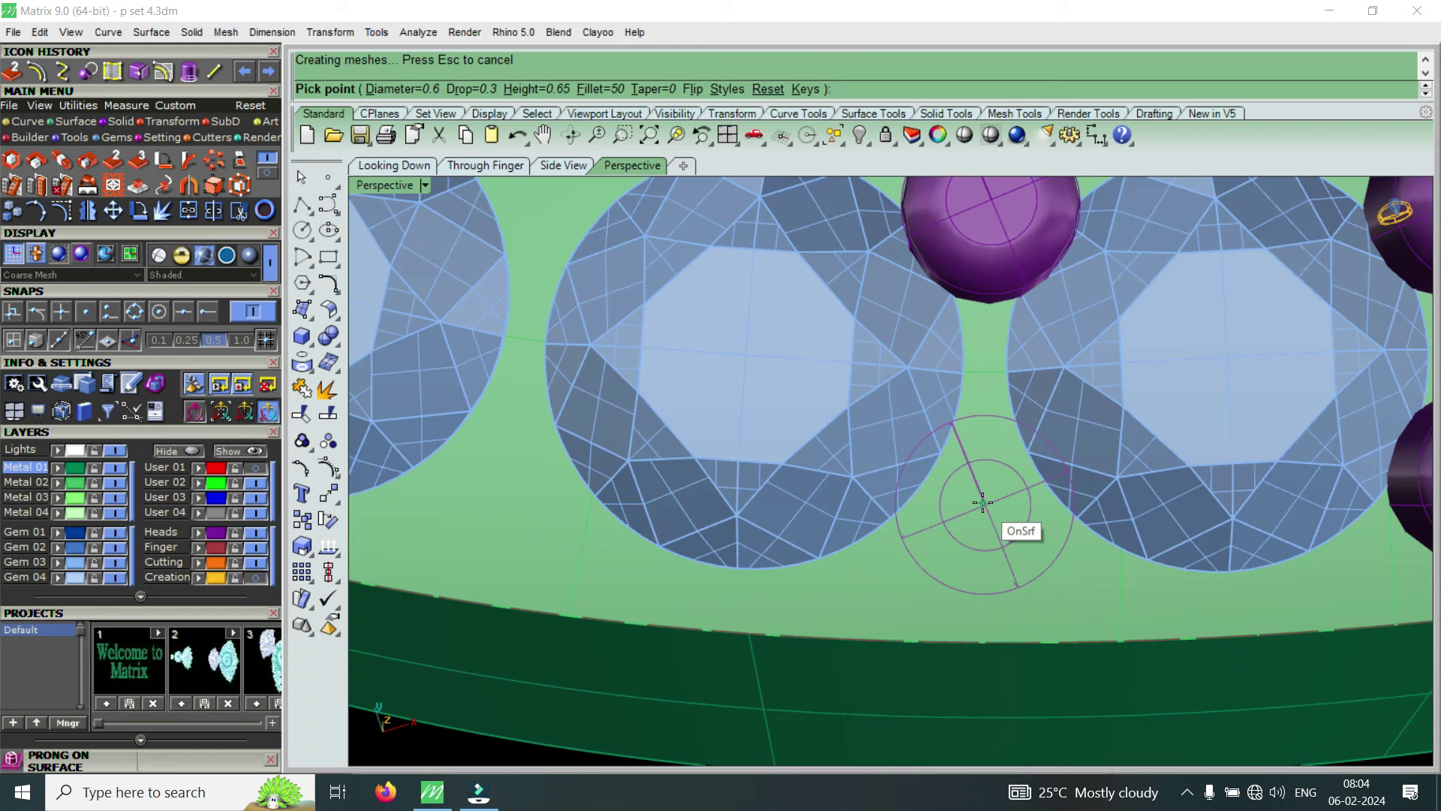
left_click(982, 501)
scroll(1081, 525, "down", 3)
scroll(894, 493, "down", 3)
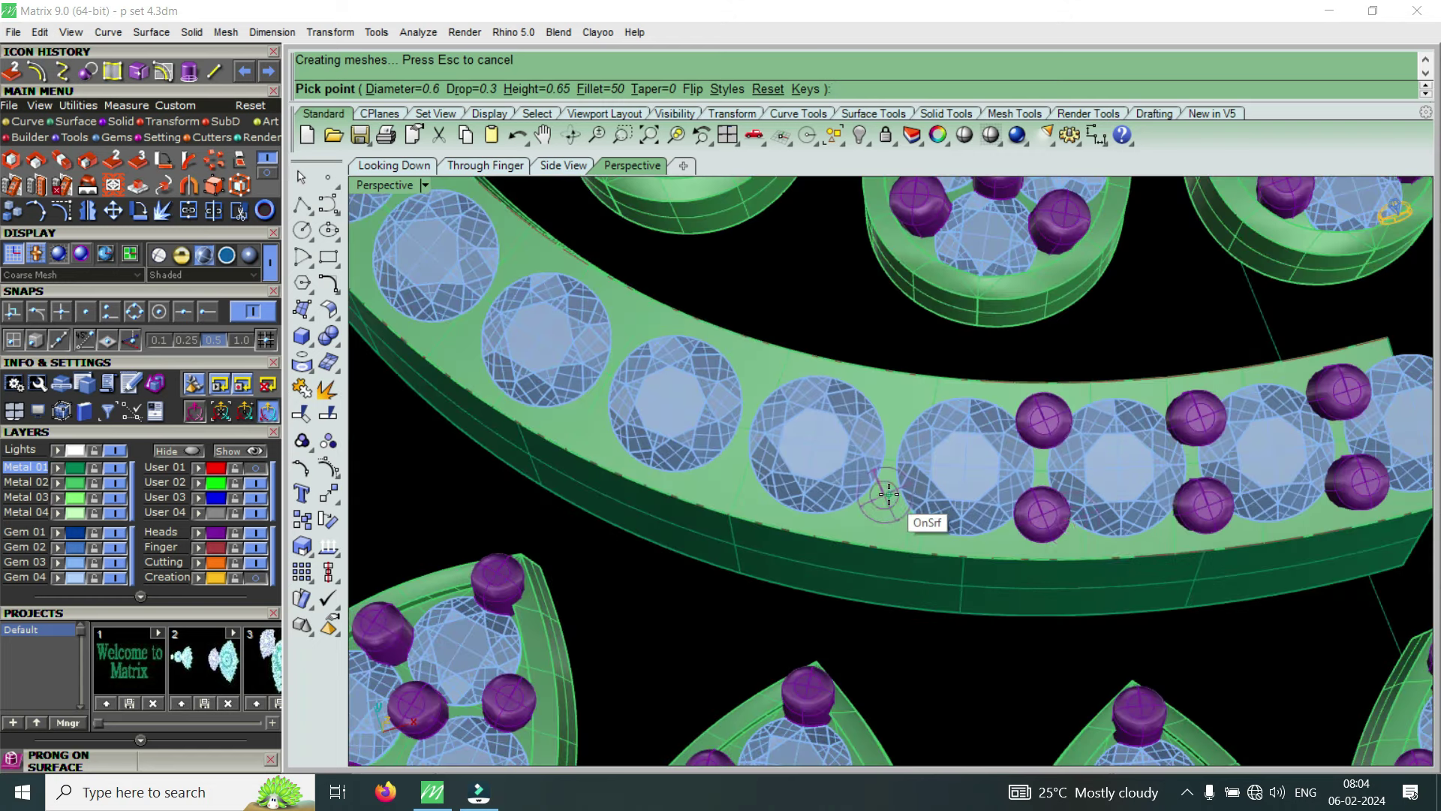
scroll(895, 495, "up", 3)
scroll(964, 495, "down", 2)
scroll(976, 450, "down", 2)
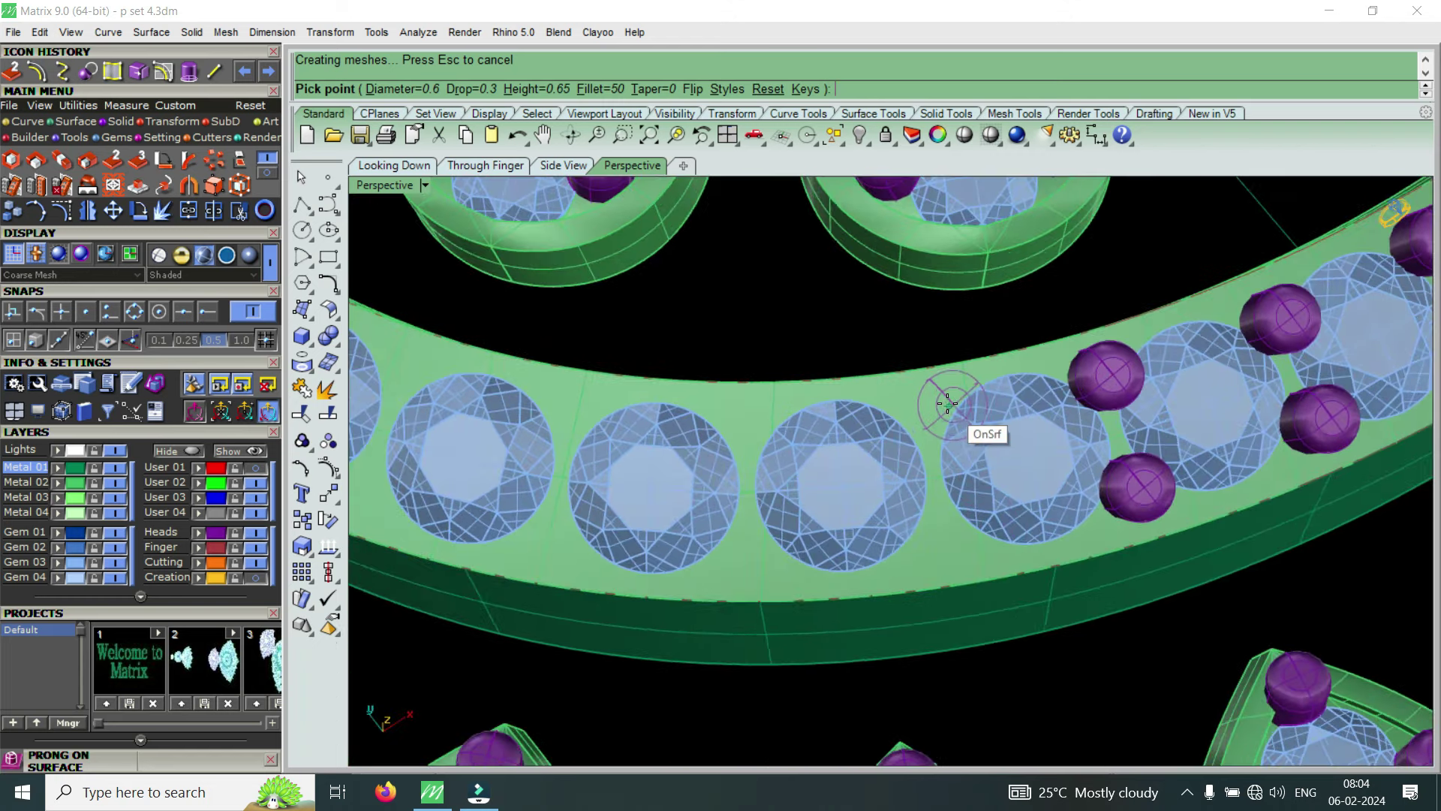
scroll(947, 403, "up", 4)
Rotate the view slightly and add three more prongs between neighbouring gems on the band
right_click_drag(947, 403, 920, 422)
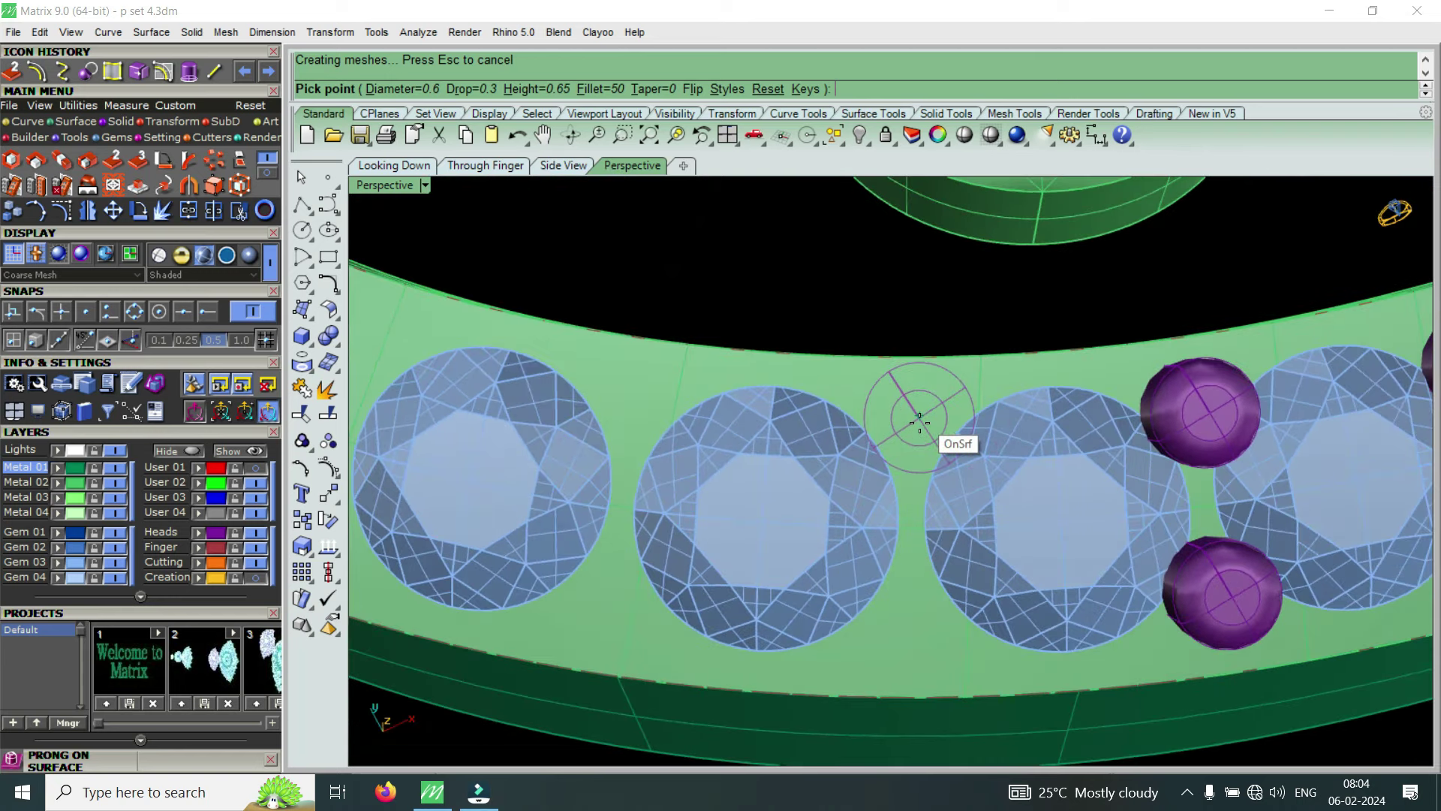
left_click(912, 429)
scroll(911, 431, "down", 3)
scroll(914, 532, "up", 3)
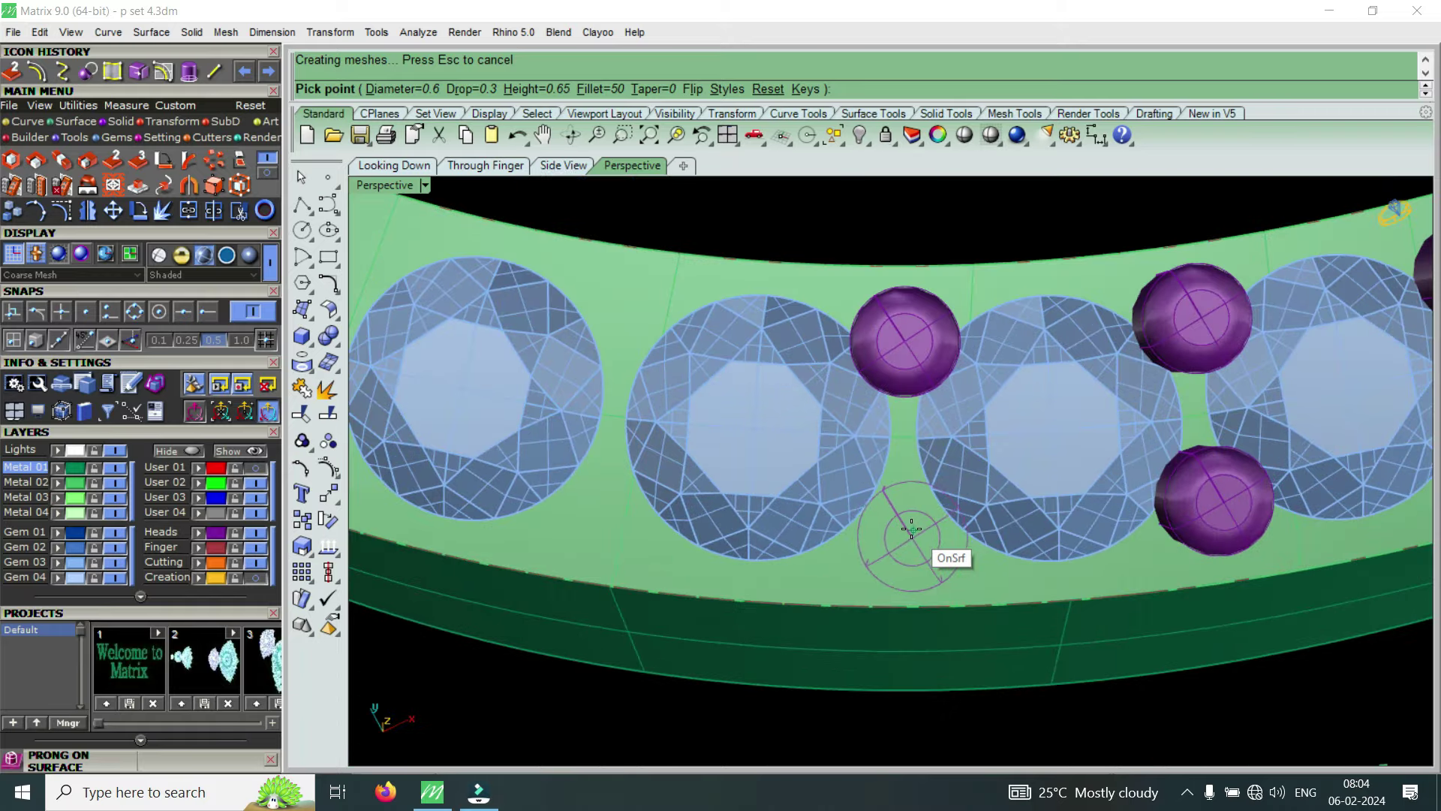
scroll(912, 529, "up", 1)
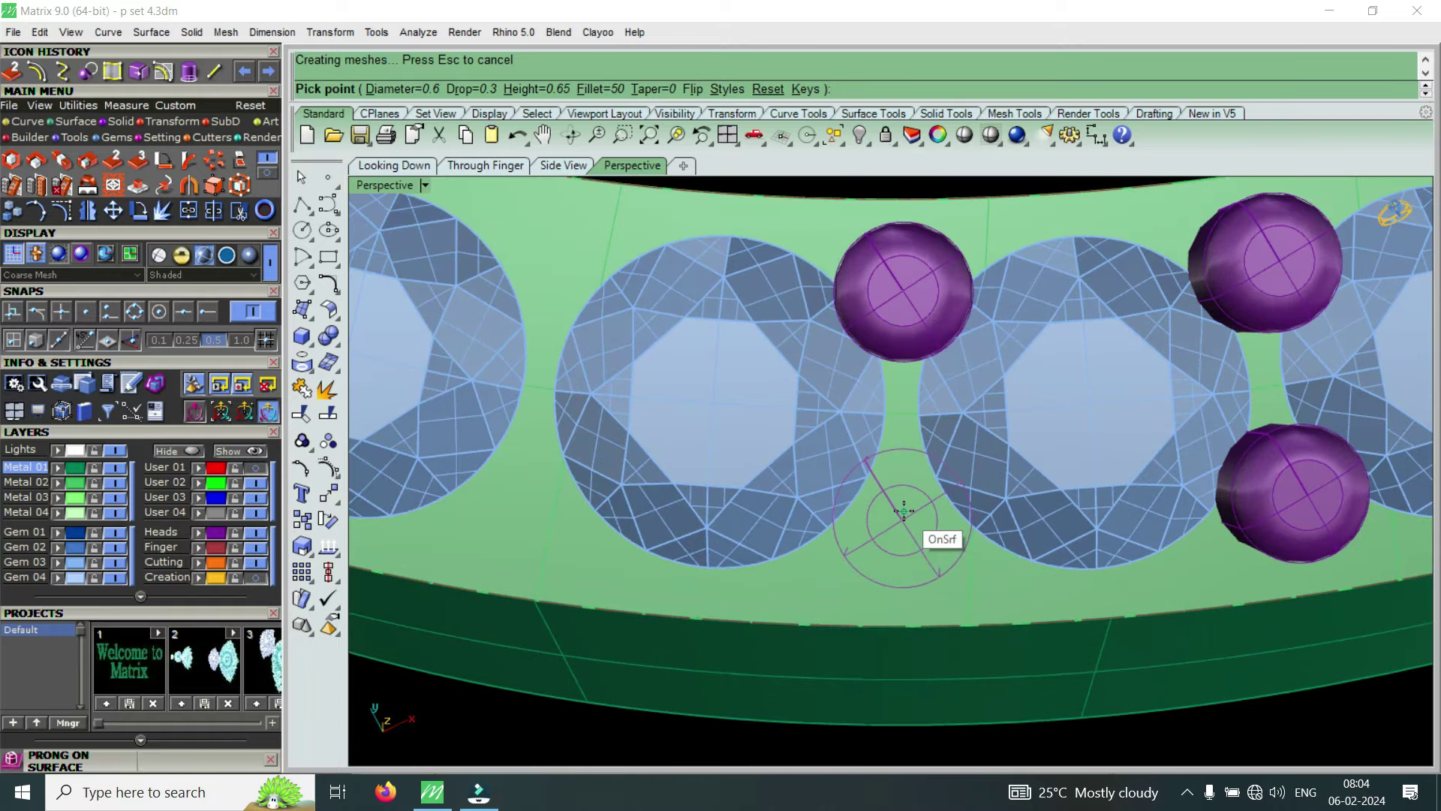
left_click(903, 511)
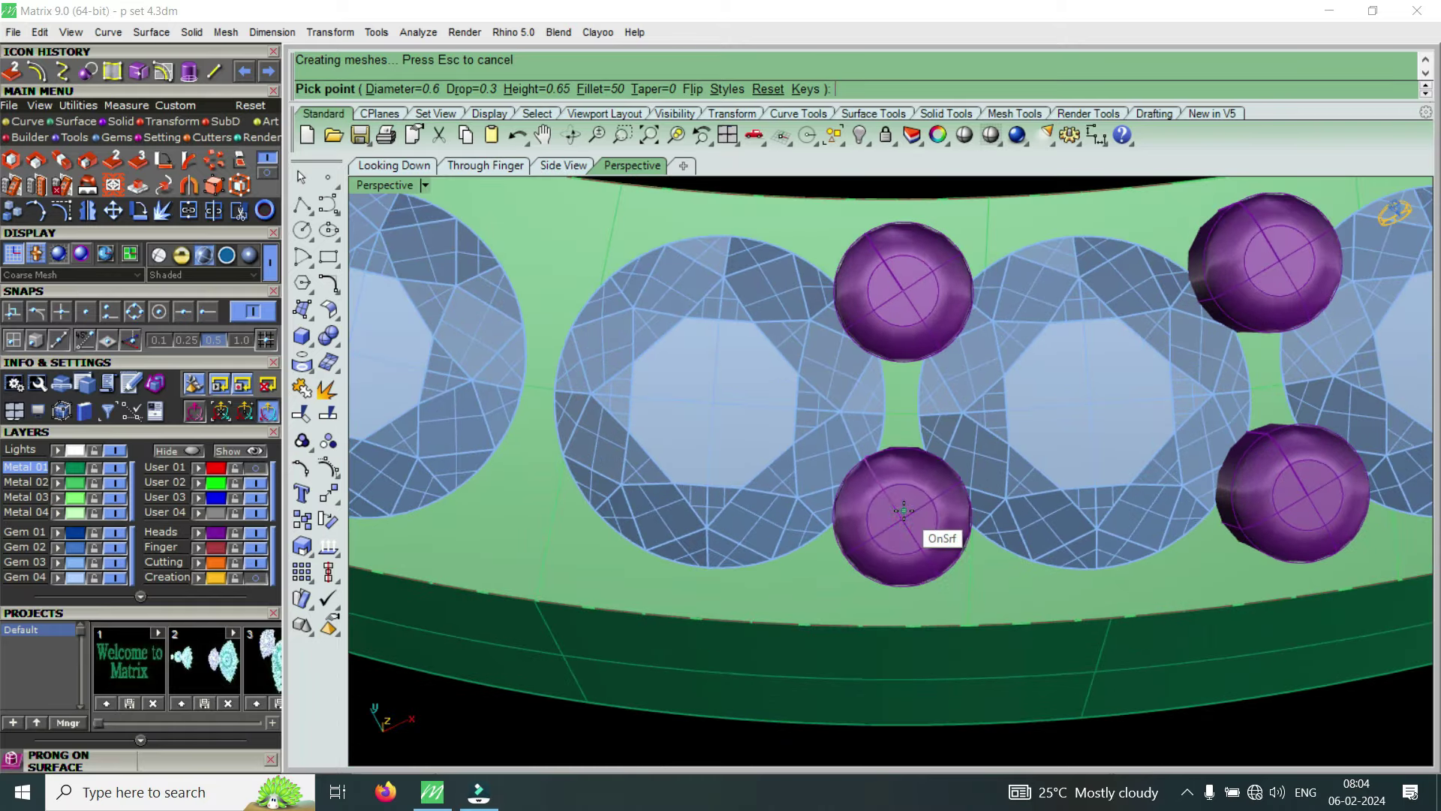
scroll(1083, 489, "down", 3)
scroll(1109, 488, "up", 3)
scroll(867, 518, "up", 1)
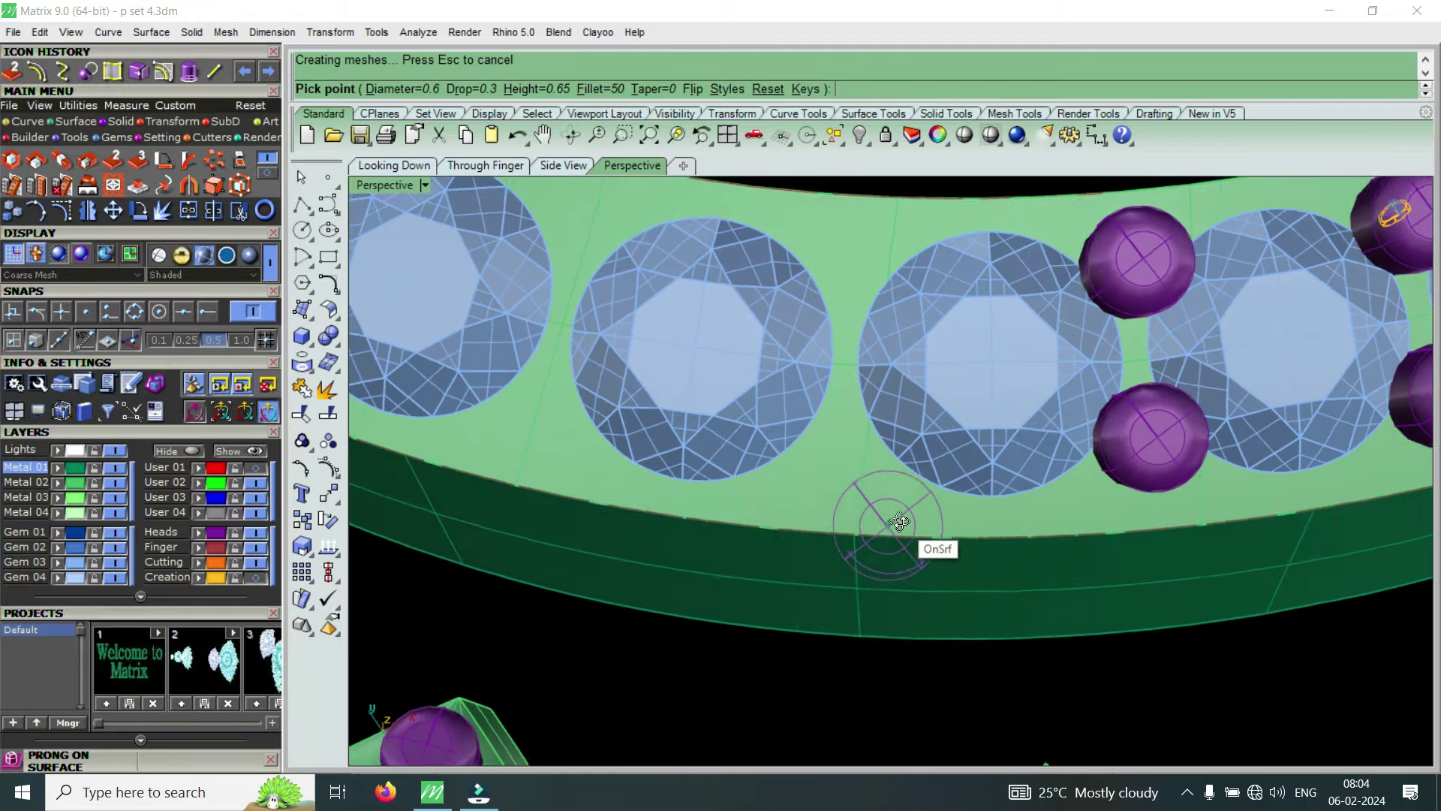
scroll(1069, 524, "down", 2)
scroll(1062, 530, "down", 1)
scroll(1024, 530, "up", 2)
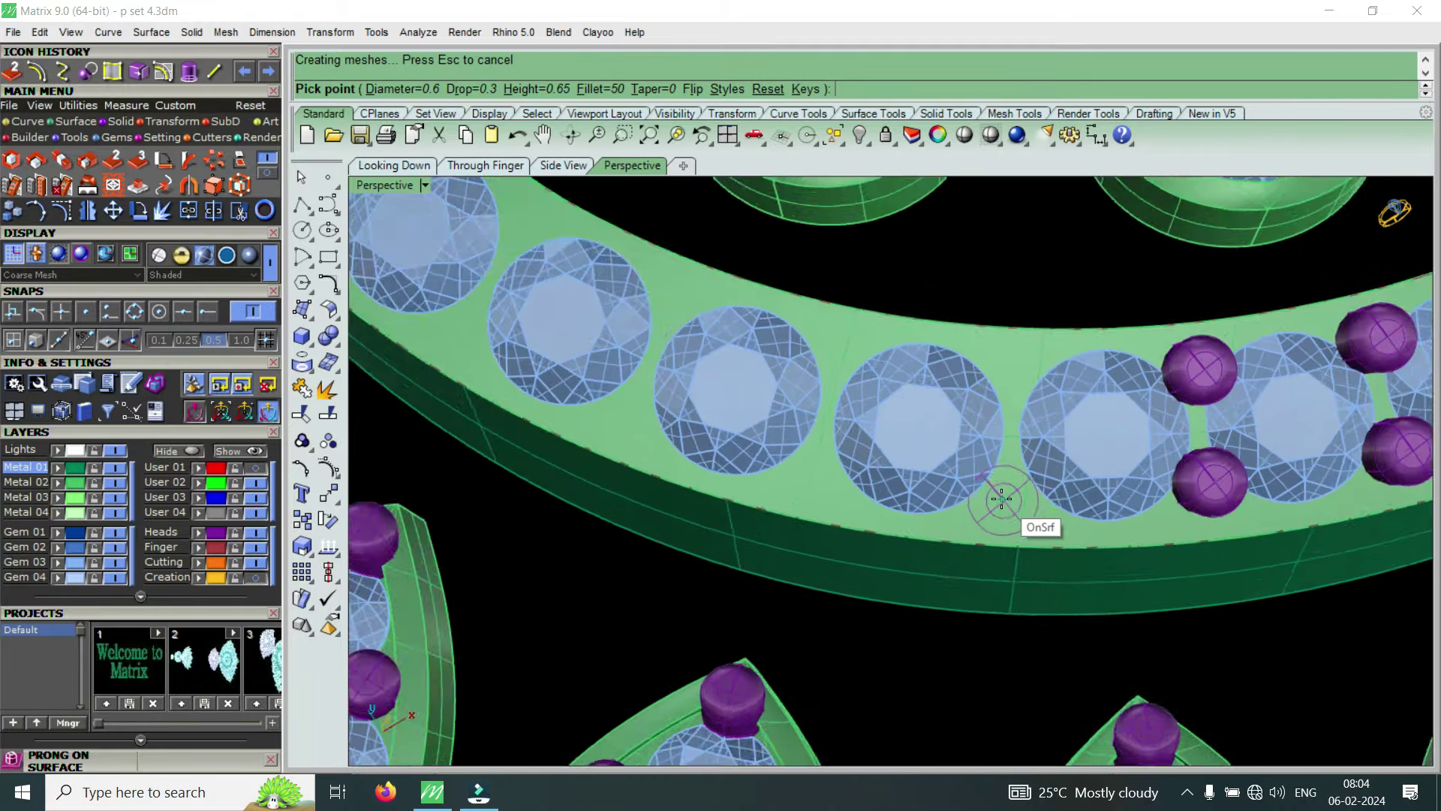
scroll(998, 514, "up", 1)
left_click(1010, 483)
scroll(1010, 450, "down", 2)
scroll(1016, 398, "up", 2)
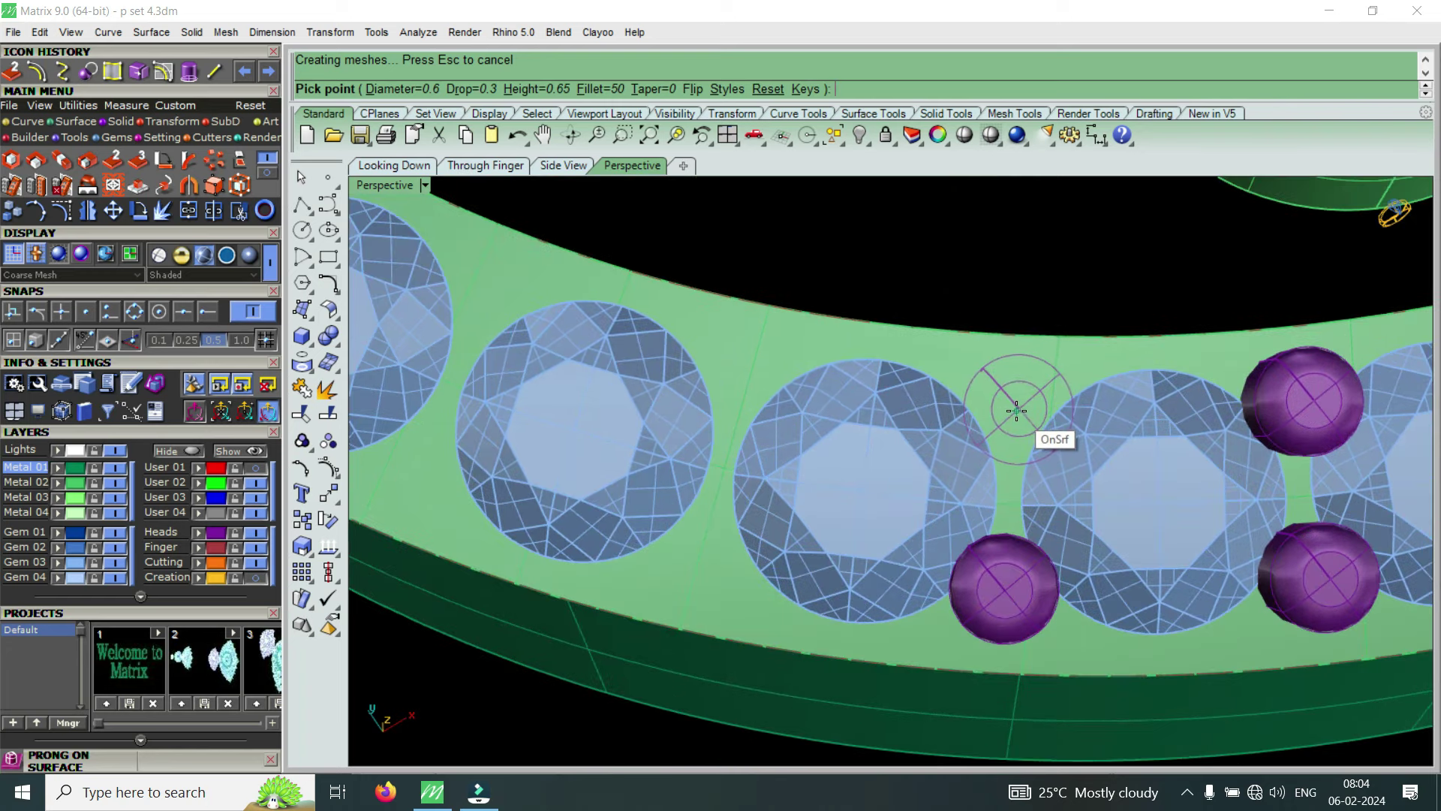
scroll(1091, 448, "down", 2)
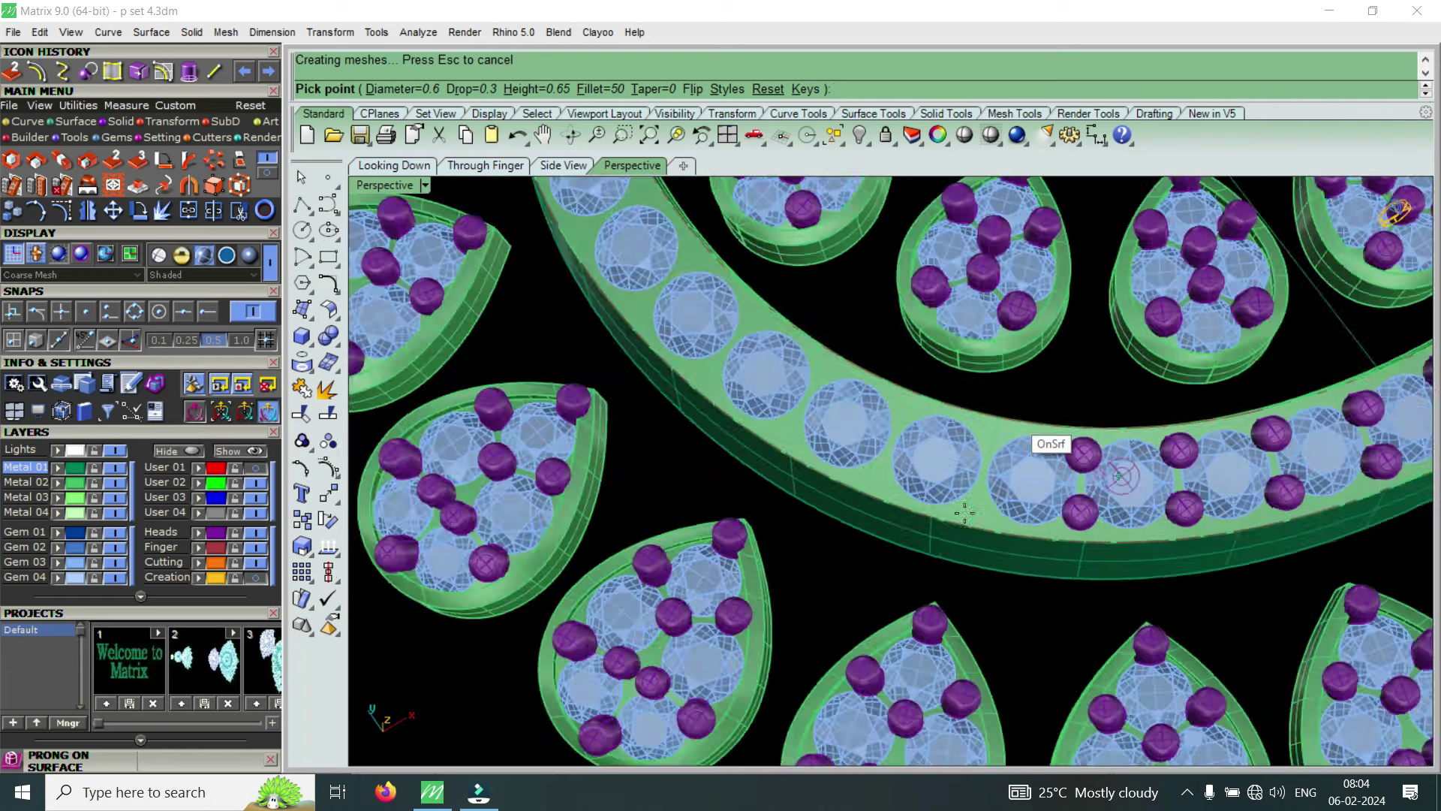
scroll(1046, 451, "up", 1)
scroll(998, 499, "up", 1)
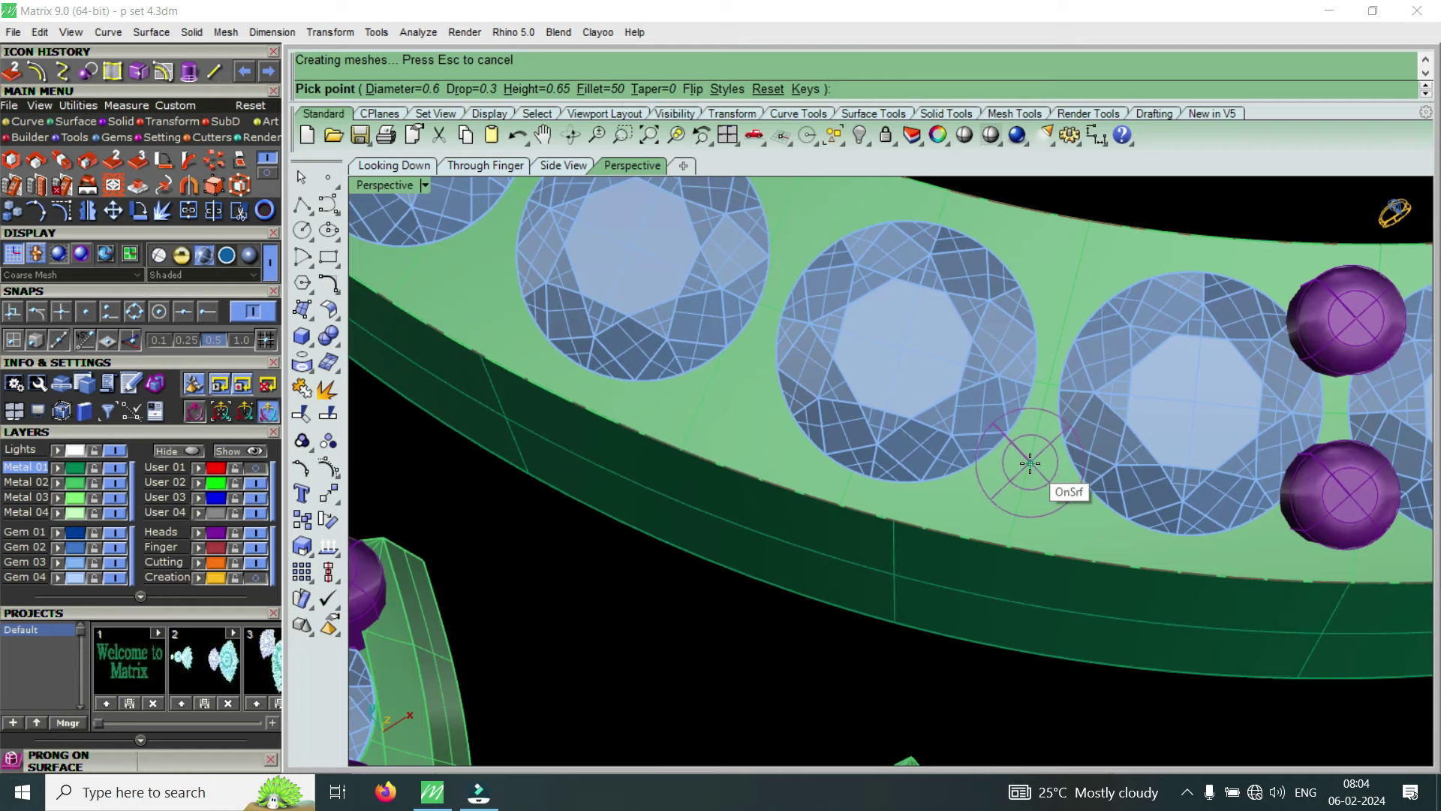
Add three prongs in the upper and lower gem gaps further along the band
scroll(1032, 495, "down", 1)
scroll(1027, 360, "down", 1)
scroll(1040, 353, "up", 2)
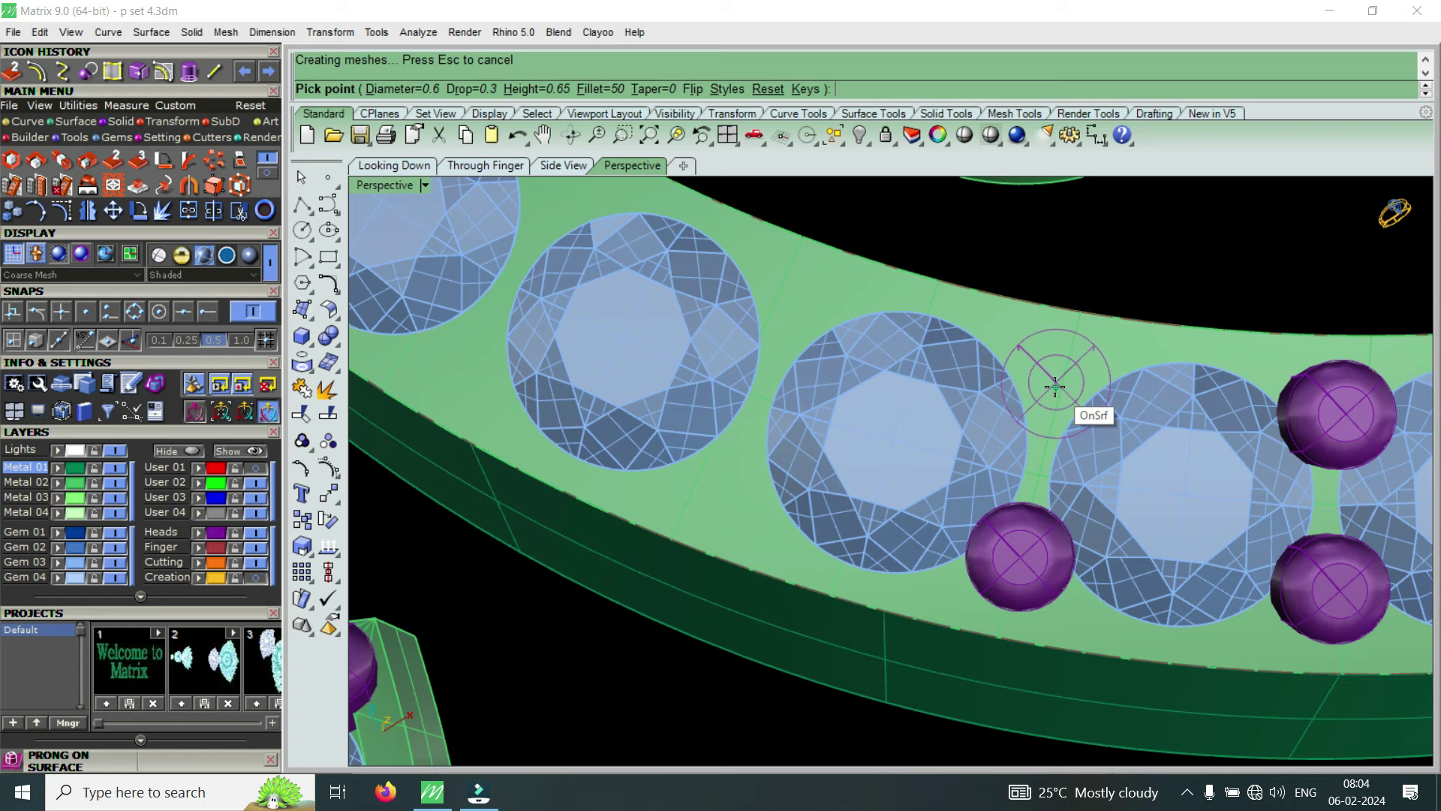
left_click(1054, 387)
scroll(1080, 514, "down", 2)
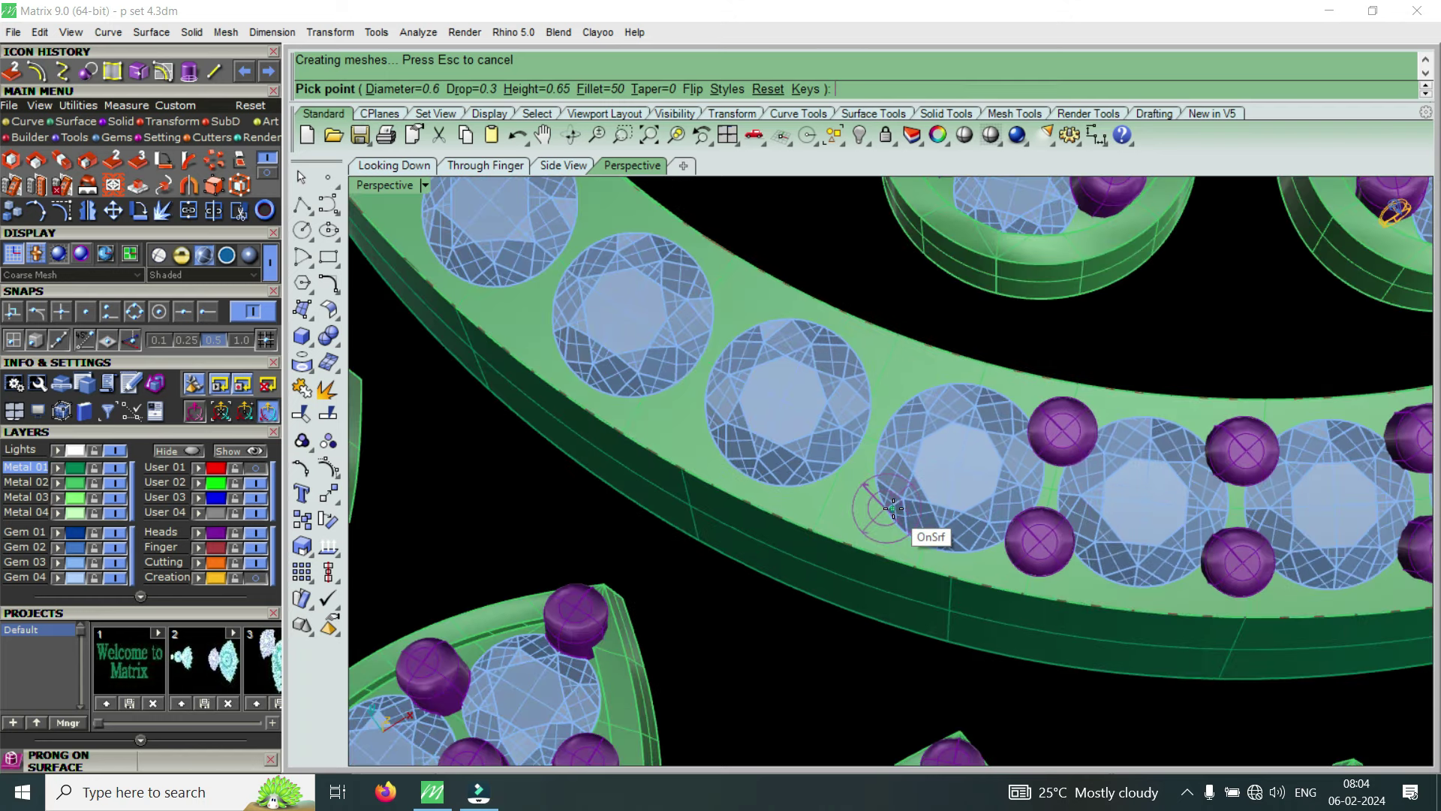
scroll(912, 518, "down", 1)
scroll(961, 517, "down", 1)
scroll(1182, 473, "down", 2)
scroll(985, 502, "up", 2)
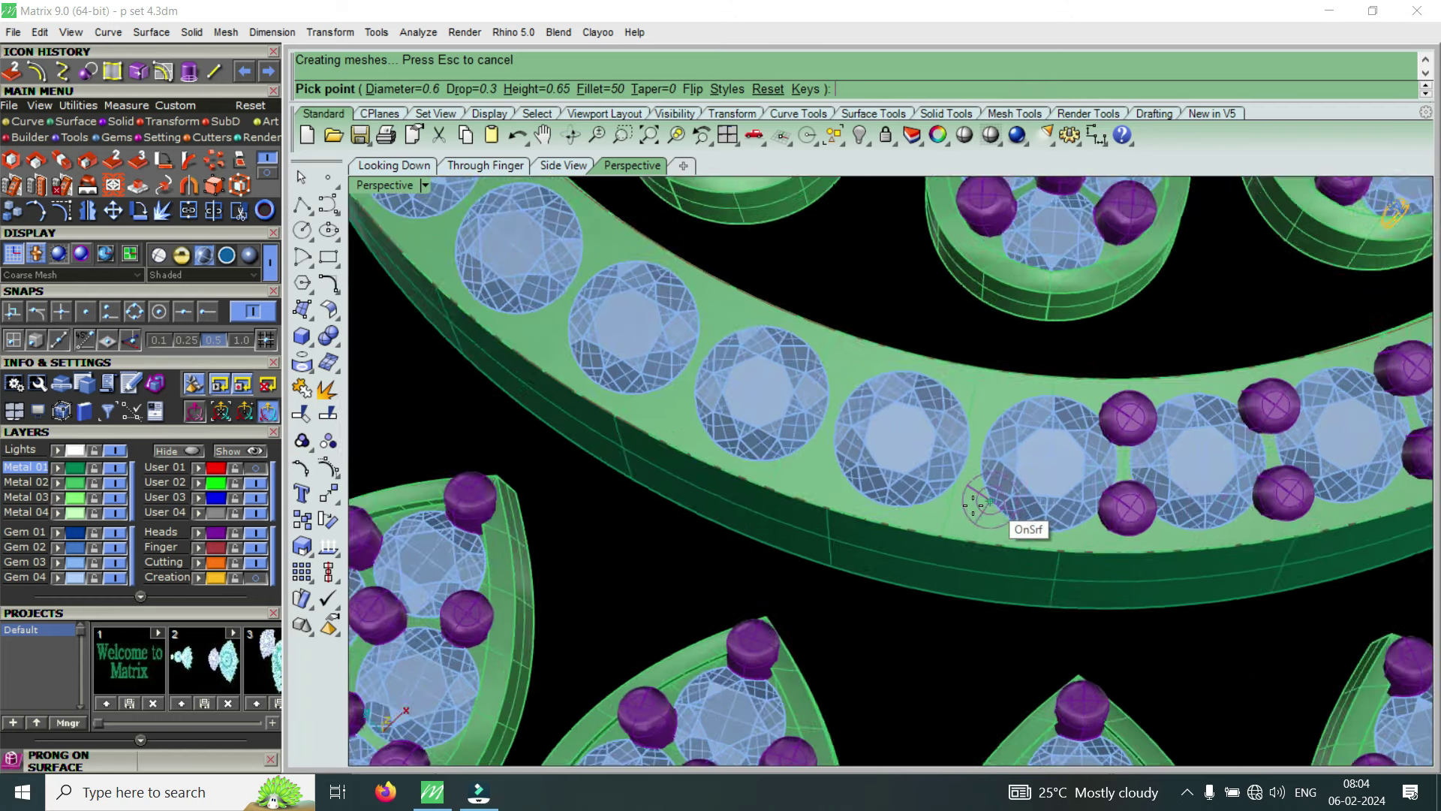
scroll(985, 501, "up", 3)
scroll(983, 509, "down", 1)
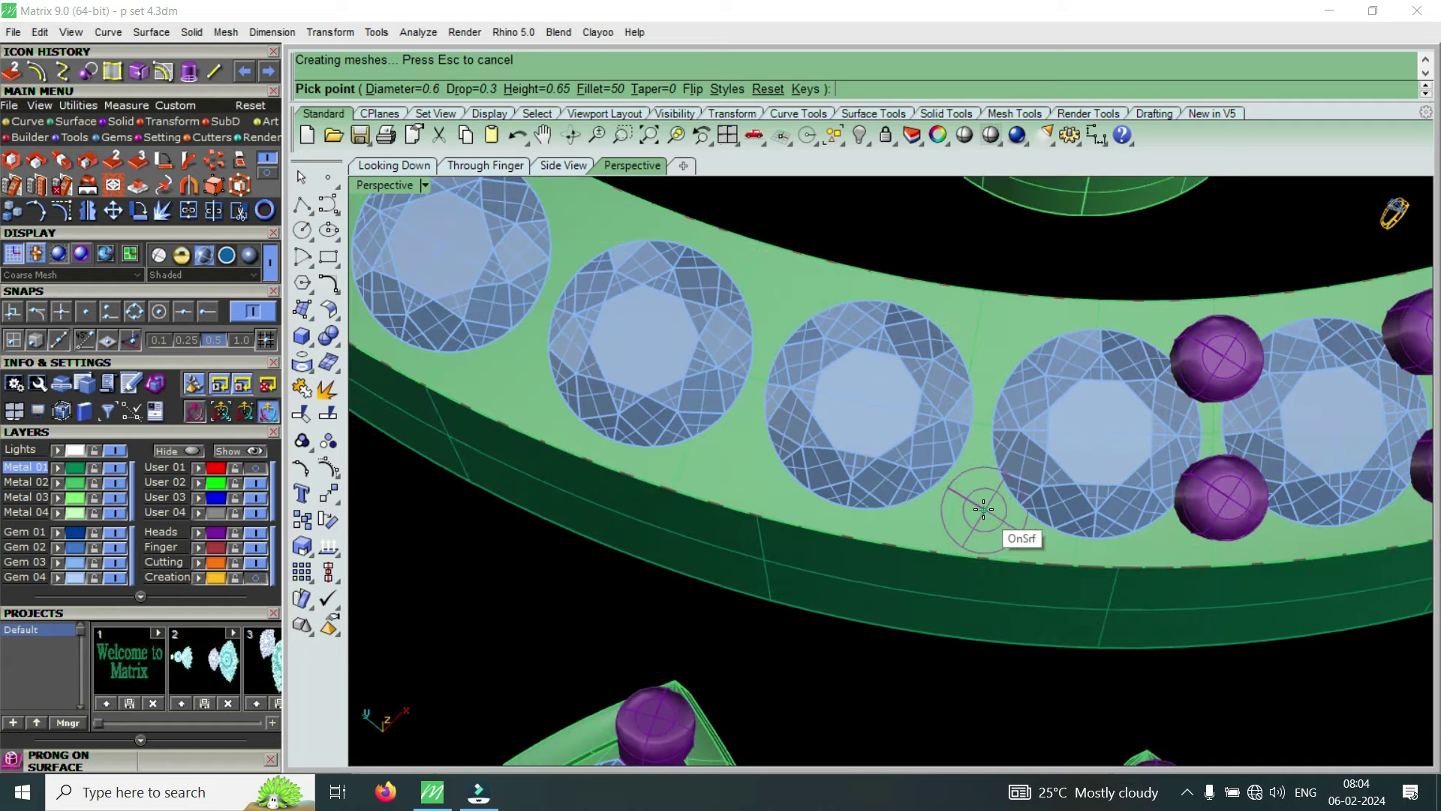
scroll(983, 509, "up", 2)
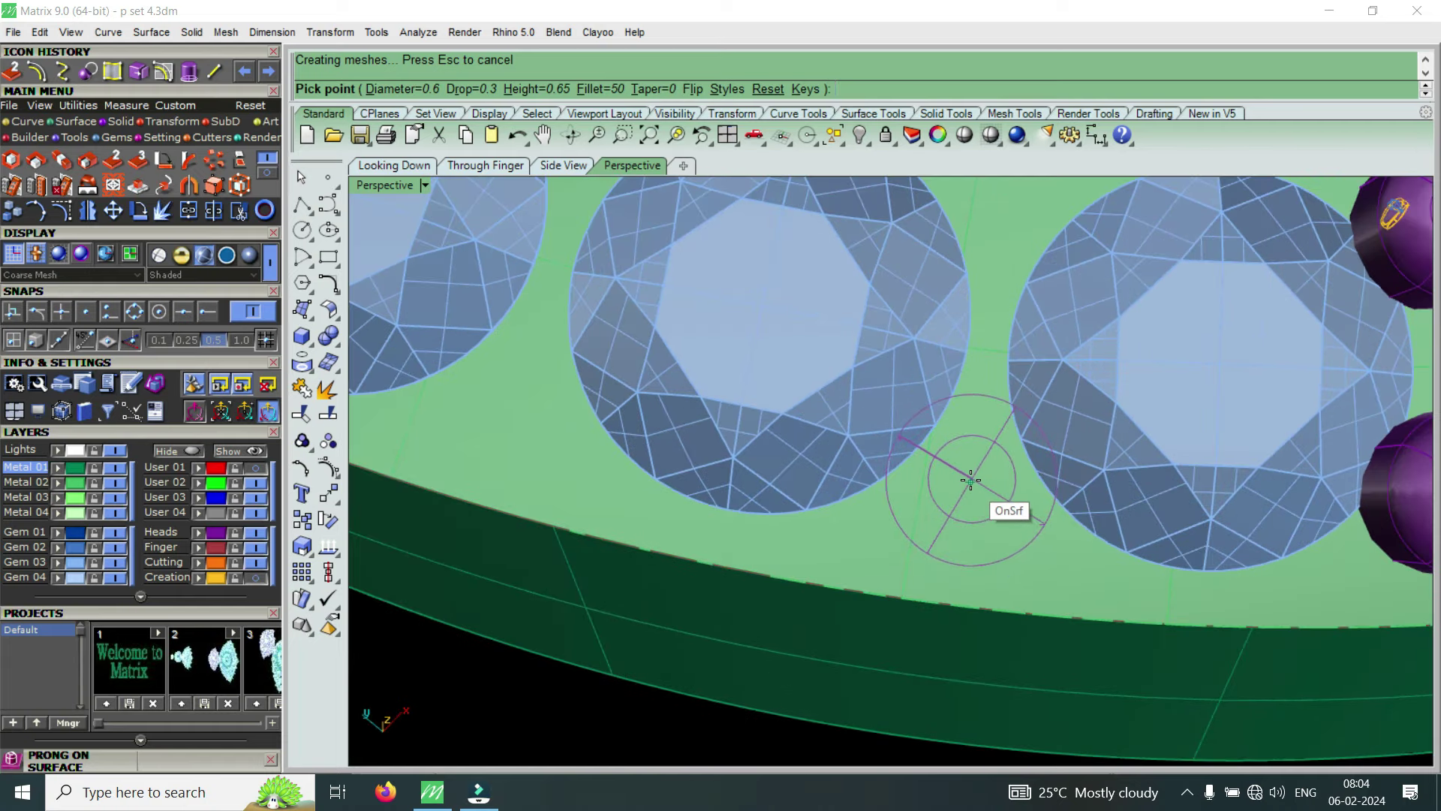
left_click(971, 481)
scroll(976, 484, "down", 3)
scroll(1023, 429, "up", 3)
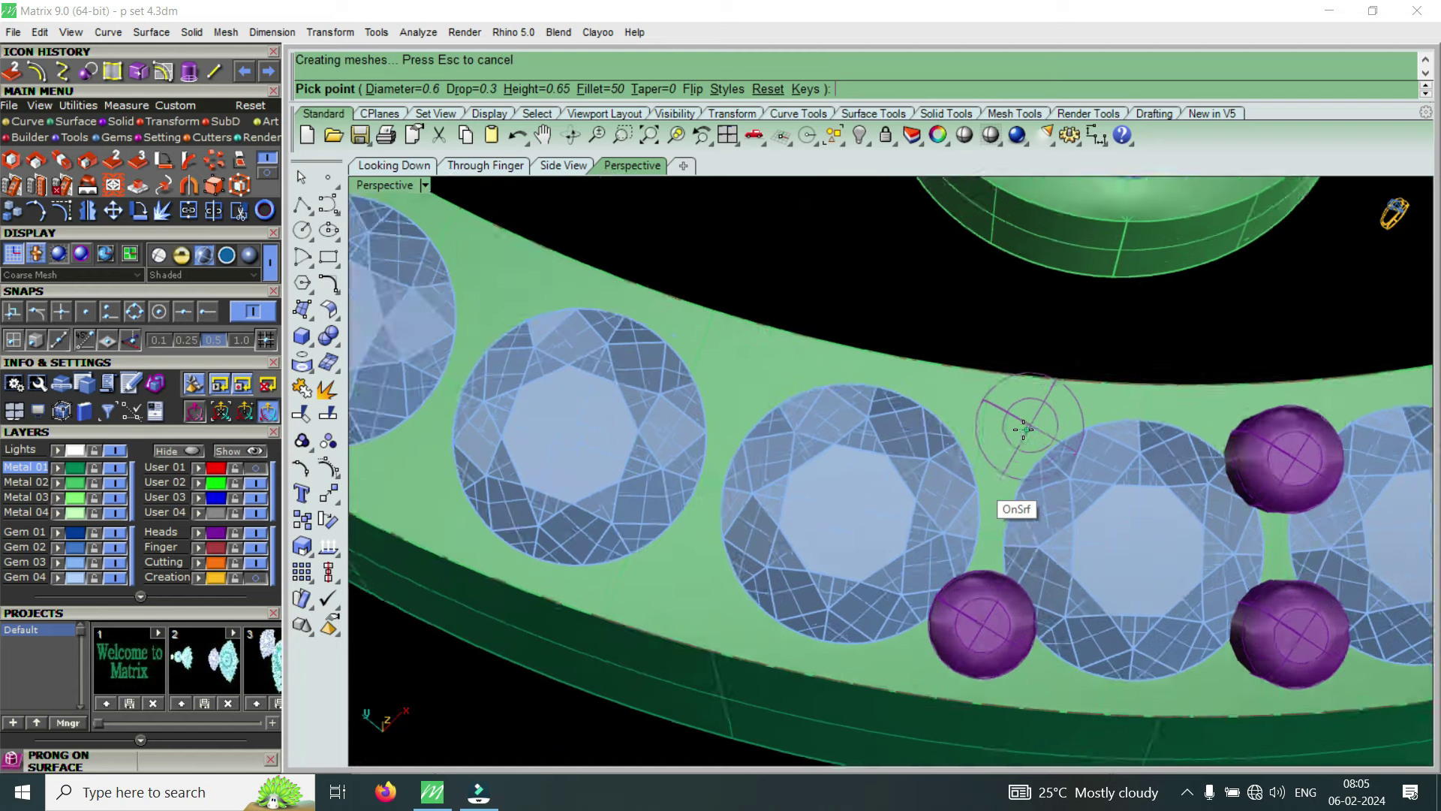
scroll(1023, 429, "up", 1)
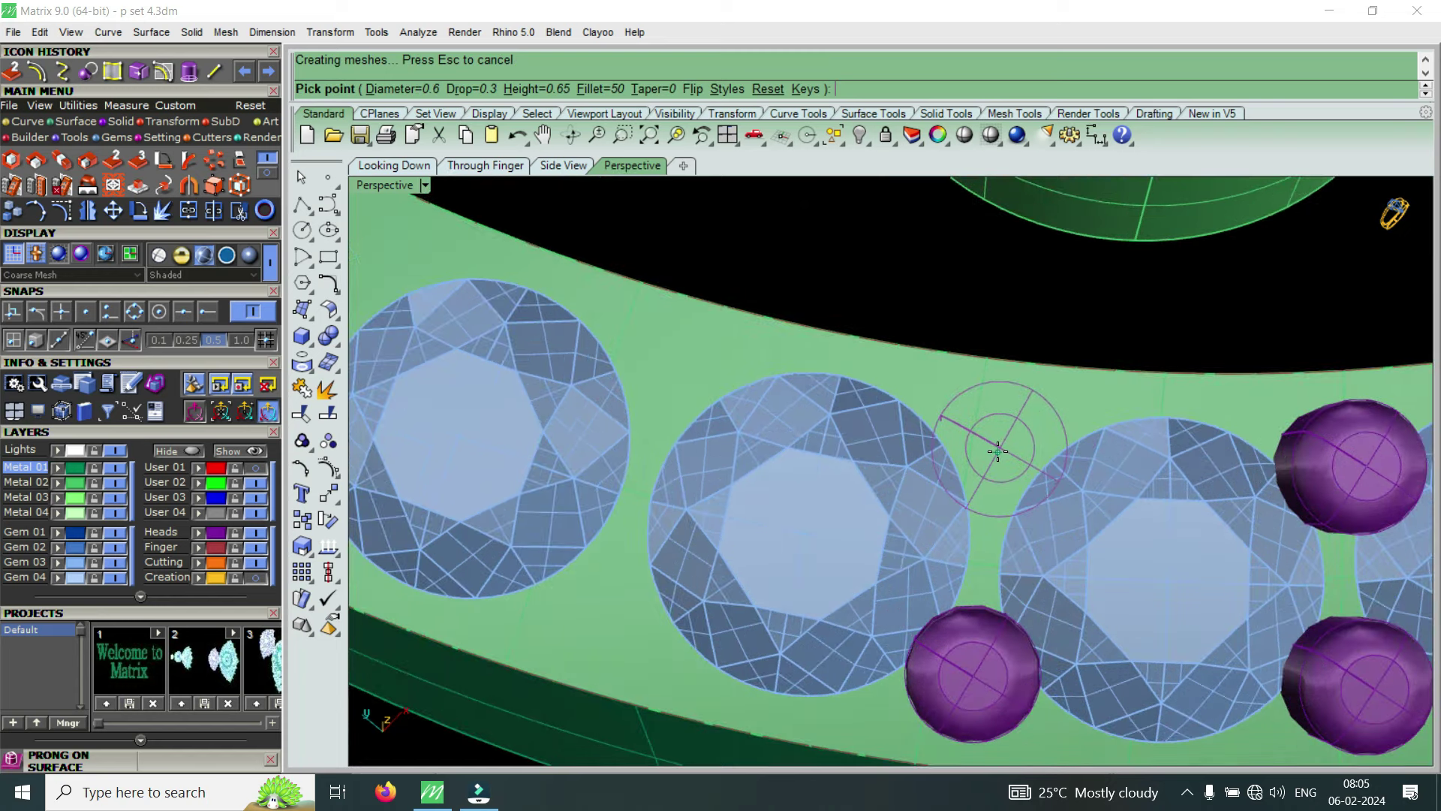
left_click(999, 451)
scroll(998, 451, "down", 3)
scroll(1123, 537, "up", 2)
scroll(863, 586, "up", 1)
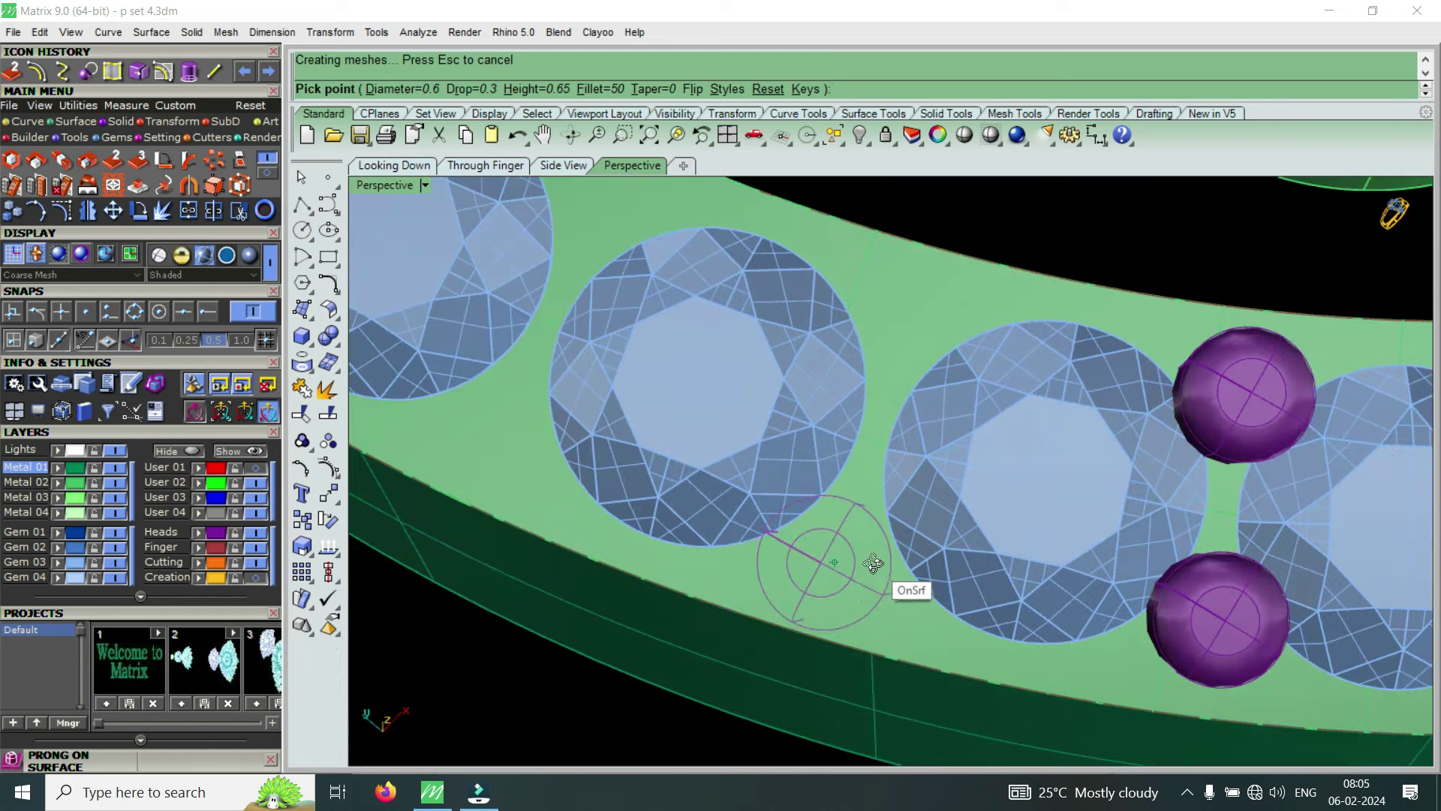
scroll(870, 574, "up", 1)
scroll(1105, 565, "down", 3)
scroll(1008, 563, "up", 3)
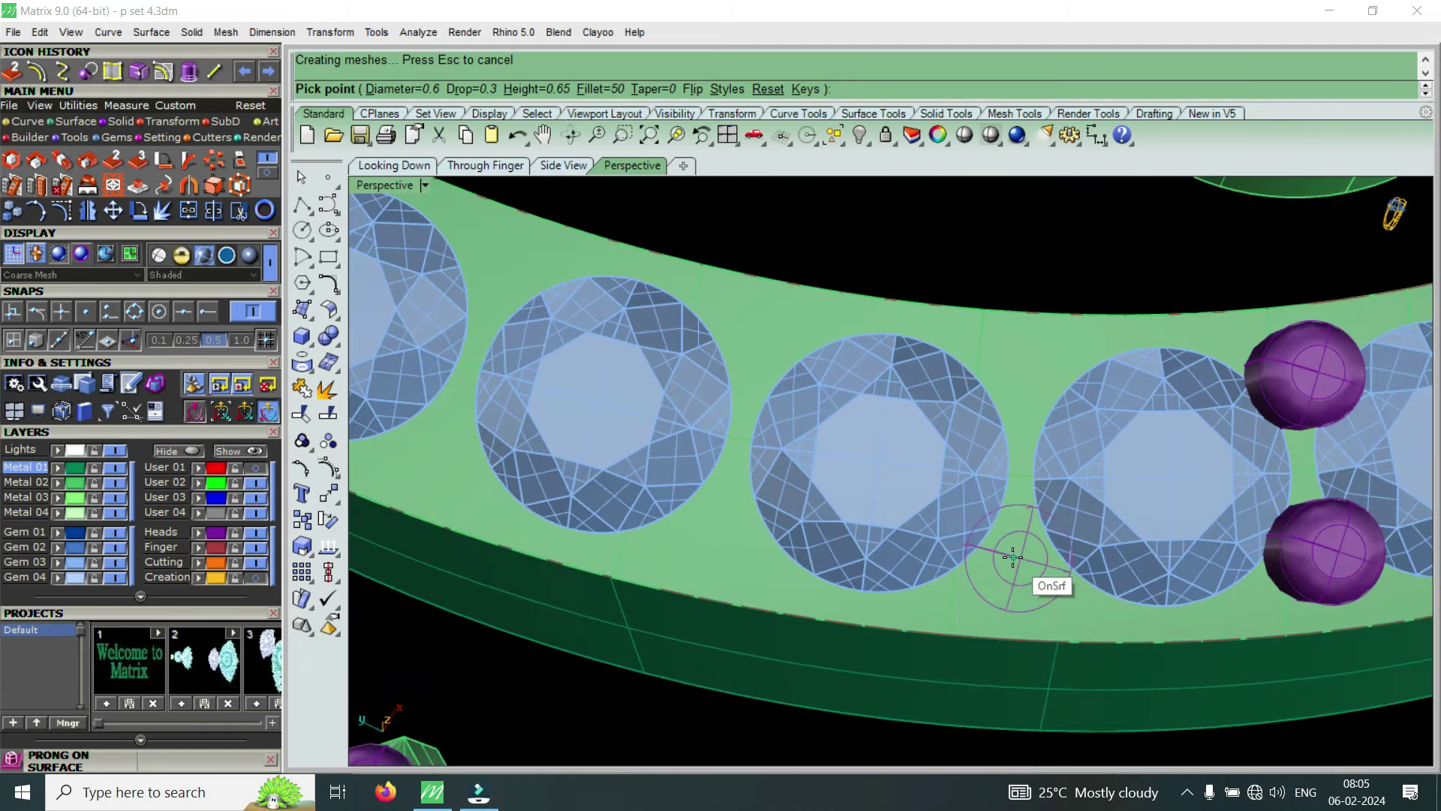
Fill four more gaps between upper and lower gems with 0.6 mm prongs
left_click(1013, 556)
scroll(1076, 577, "down", 1)
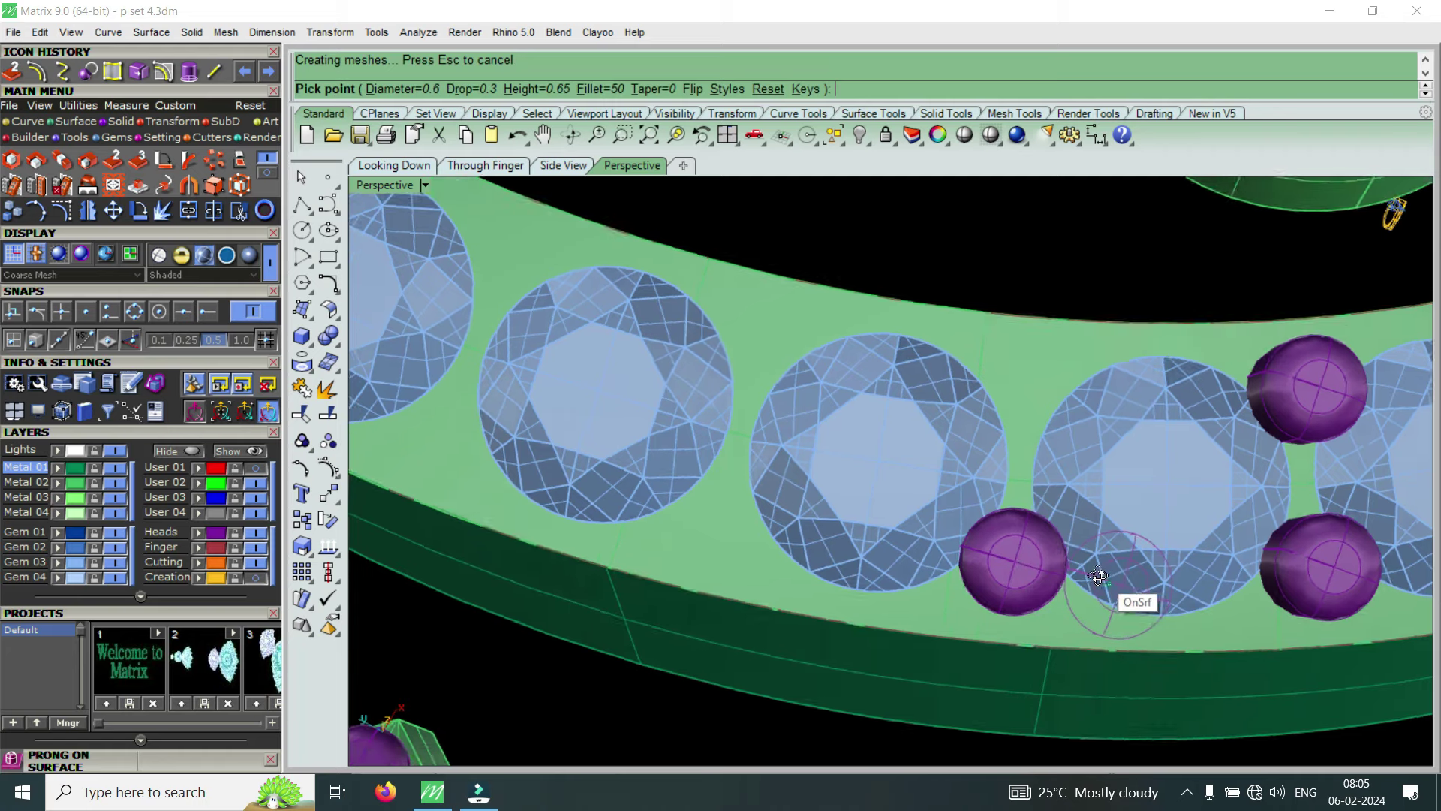
scroll(1076, 574, "up", 1)
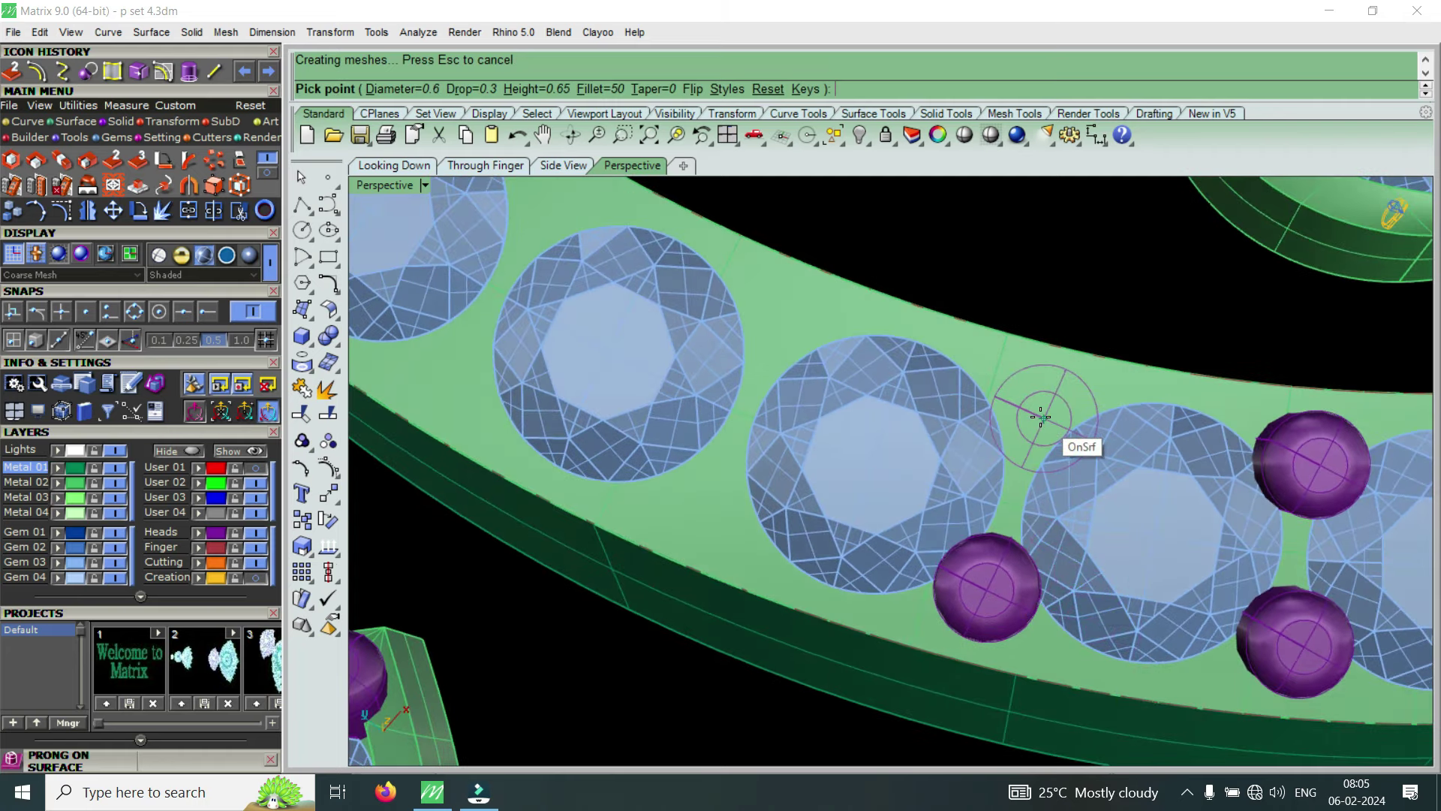
left_click(1032, 421)
scroll(1171, 531, "down", 2)
scroll(942, 541, "up", 3)
scroll(976, 538, "up", 1)
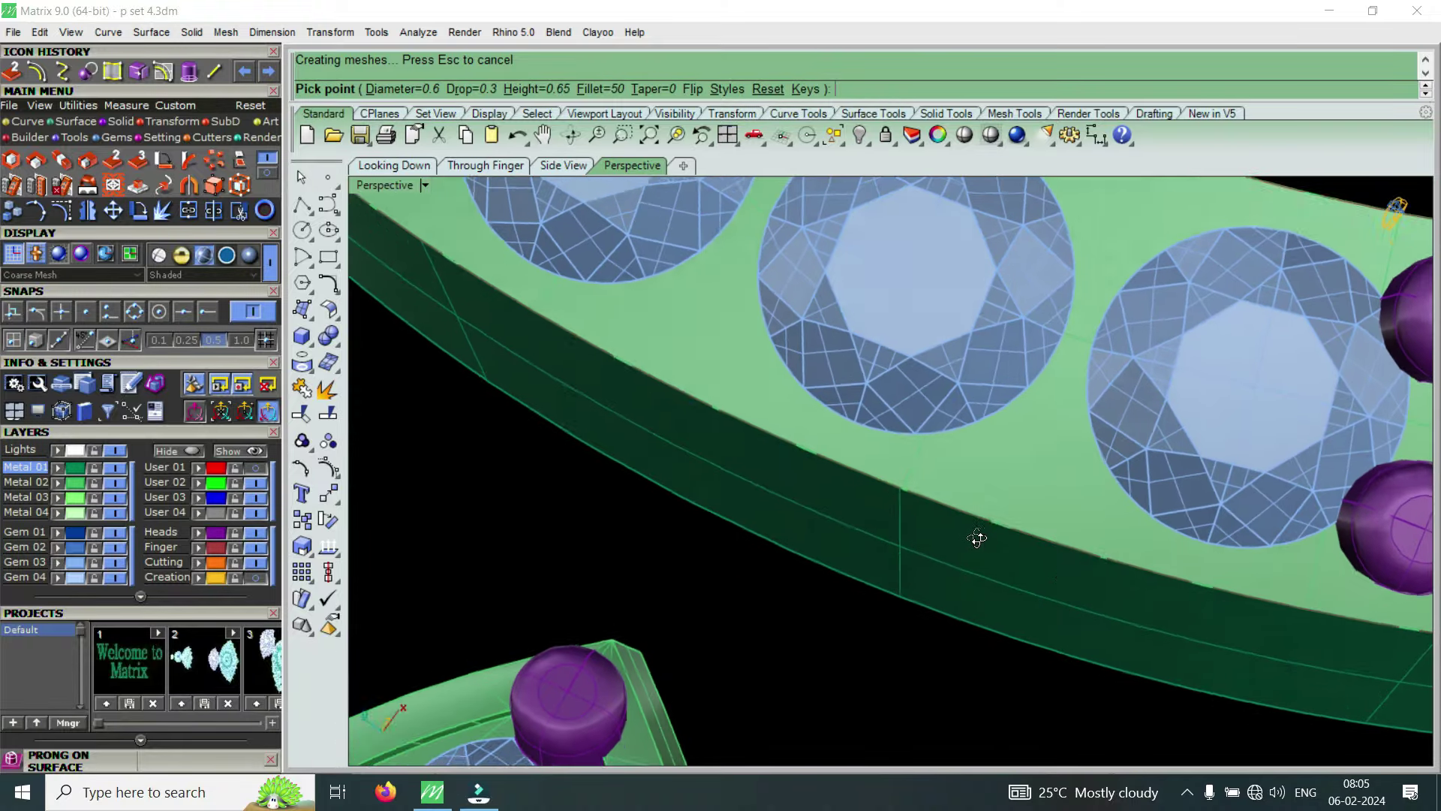
scroll(1030, 540, "down", 2)
scroll(1026, 505, "up", 1)
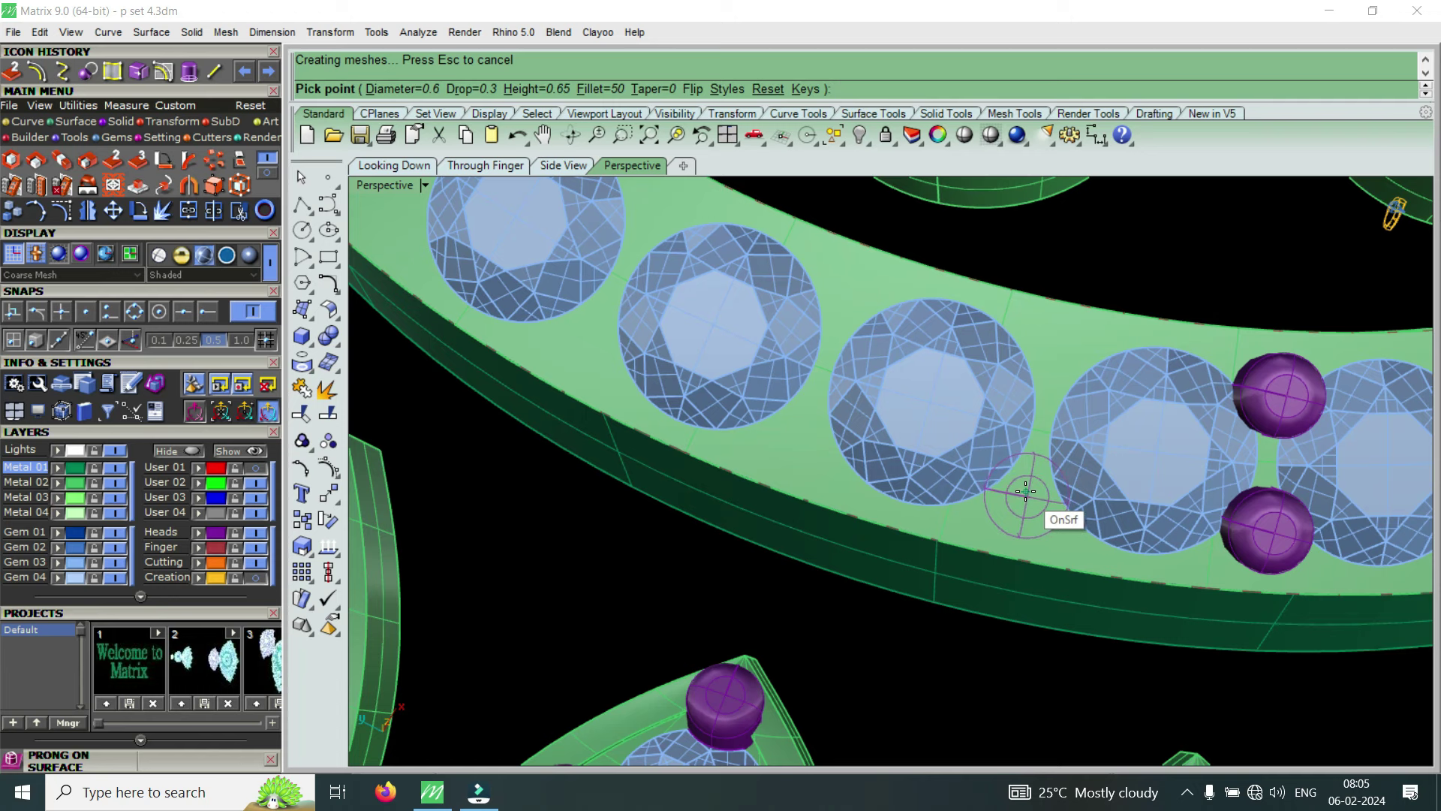
left_click(1025, 493)
scroll(1050, 497, "down", 2)
scroll(1043, 398, "up", 2)
scroll(1043, 410, "up", 1)
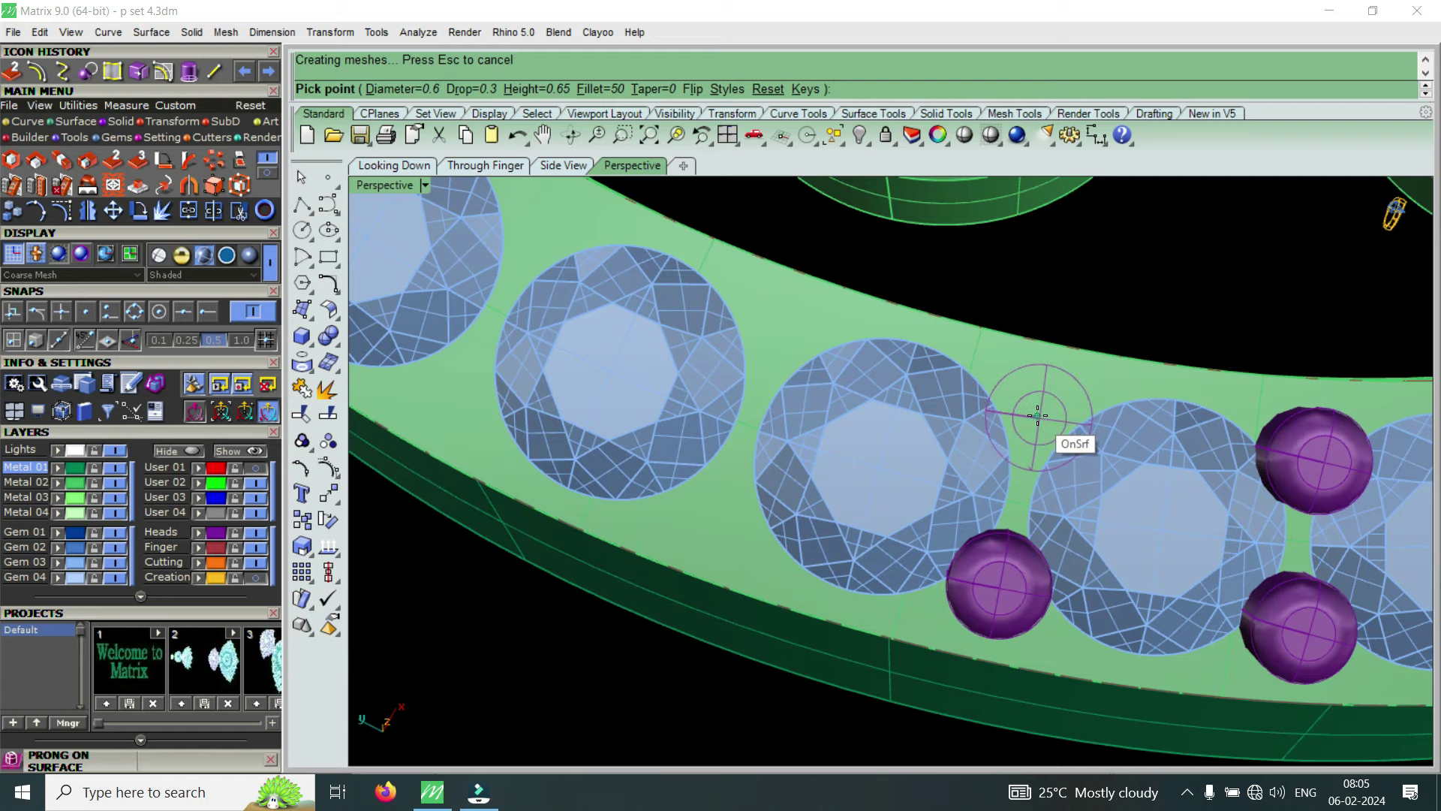
left_click(1038, 415)
scroll(1038, 420, "down", 2)
scroll(1036, 493, "up", 2)
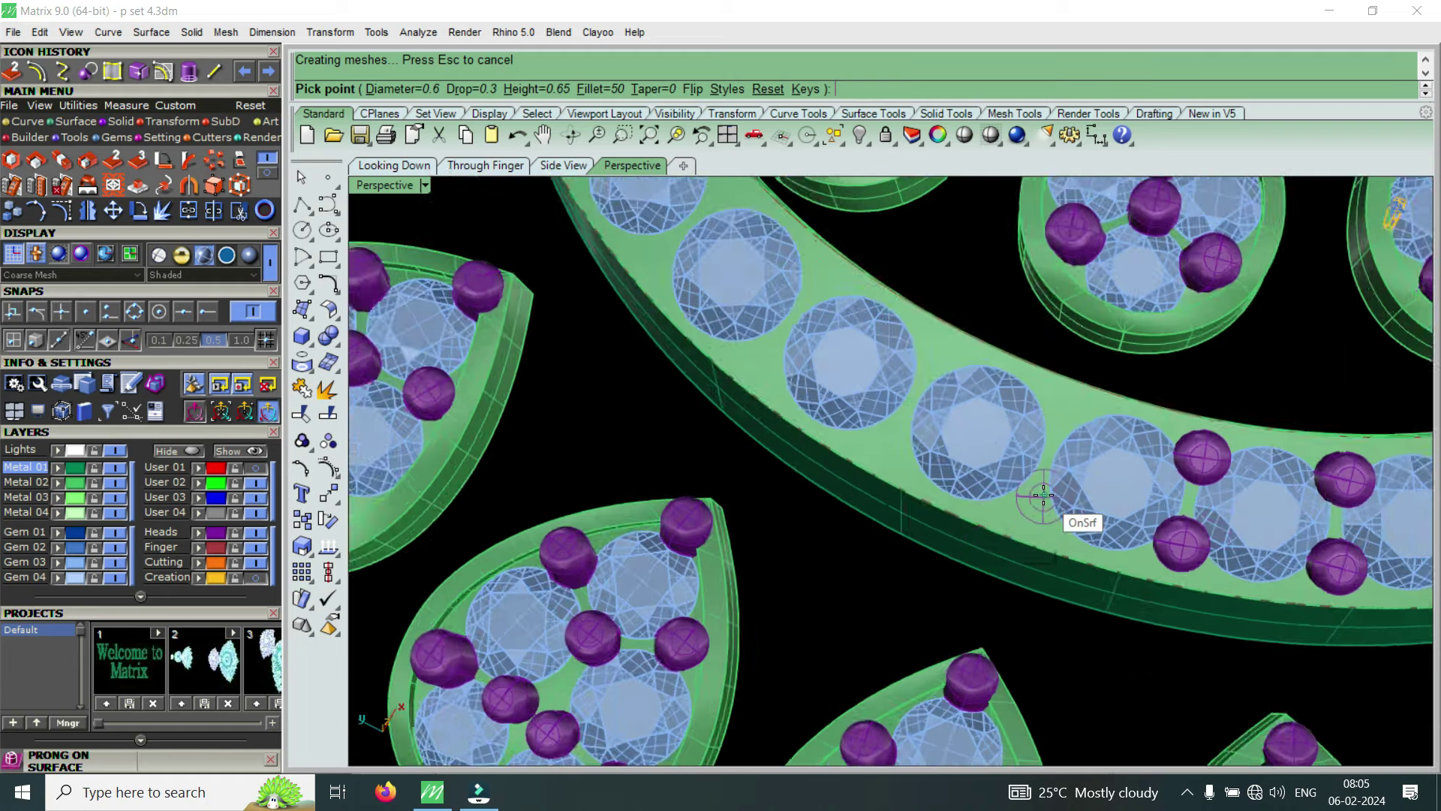
scroll(1043, 494, "up", 1)
Tilt the band slightly and place two more prongs between neighbouring gems
right_click_drag(1044, 494, 1022, 502)
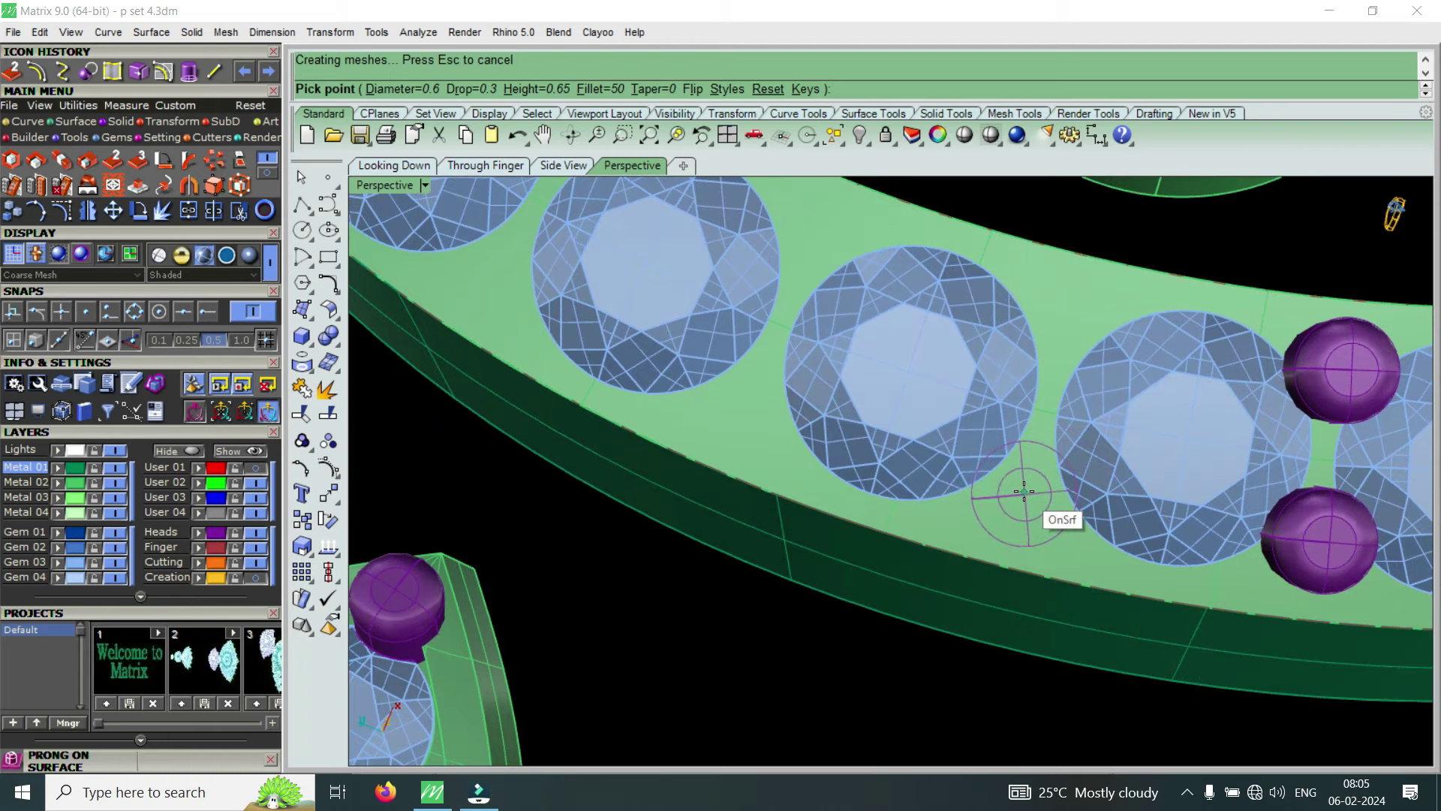
left_click(1026, 491)
scroll(1035, 451, "down", 2)
scroll(1058, 379, "up", 1)
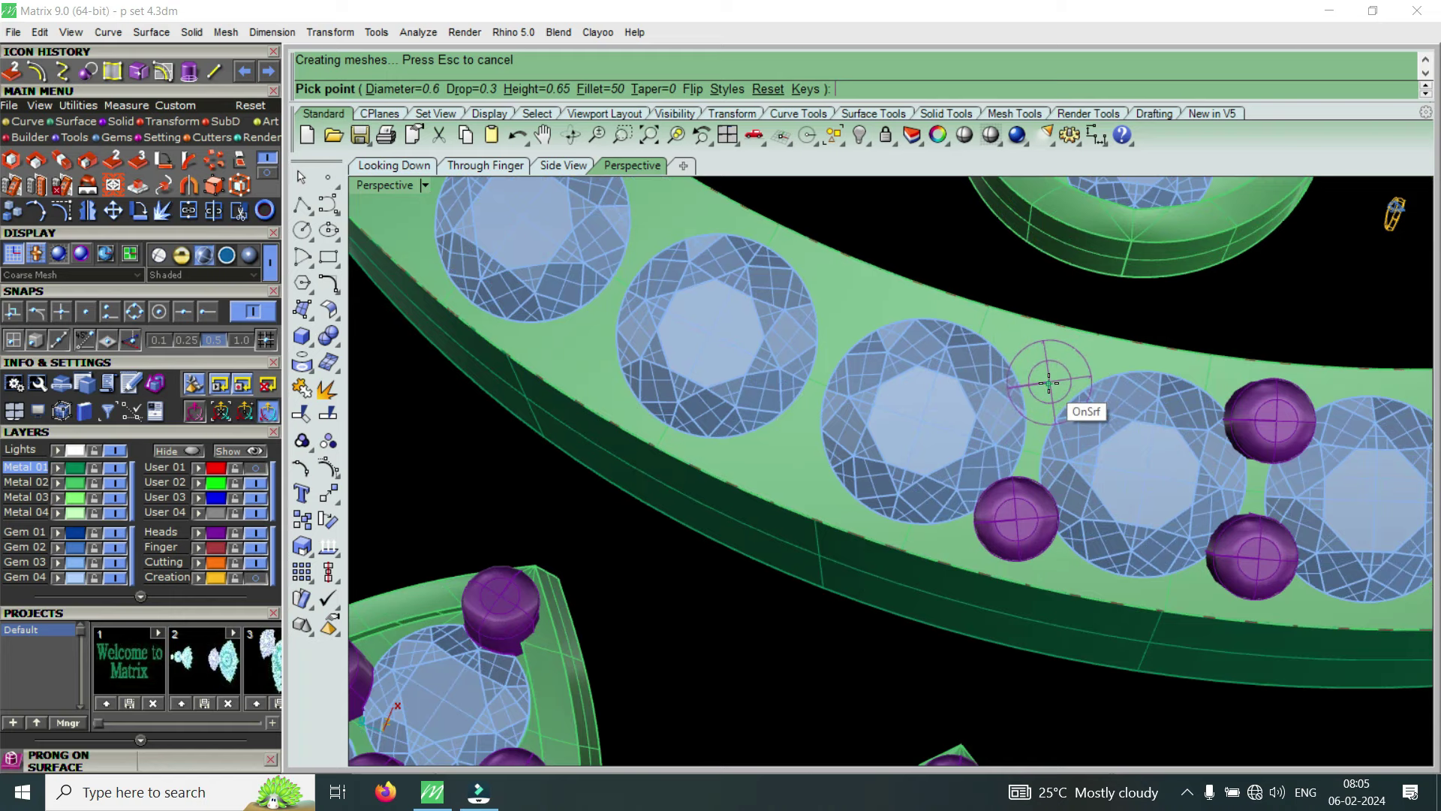
left_click(1050, 388)
scroll(1051, 405, "down", 2)
scroll(1013, 518, "down", 1)
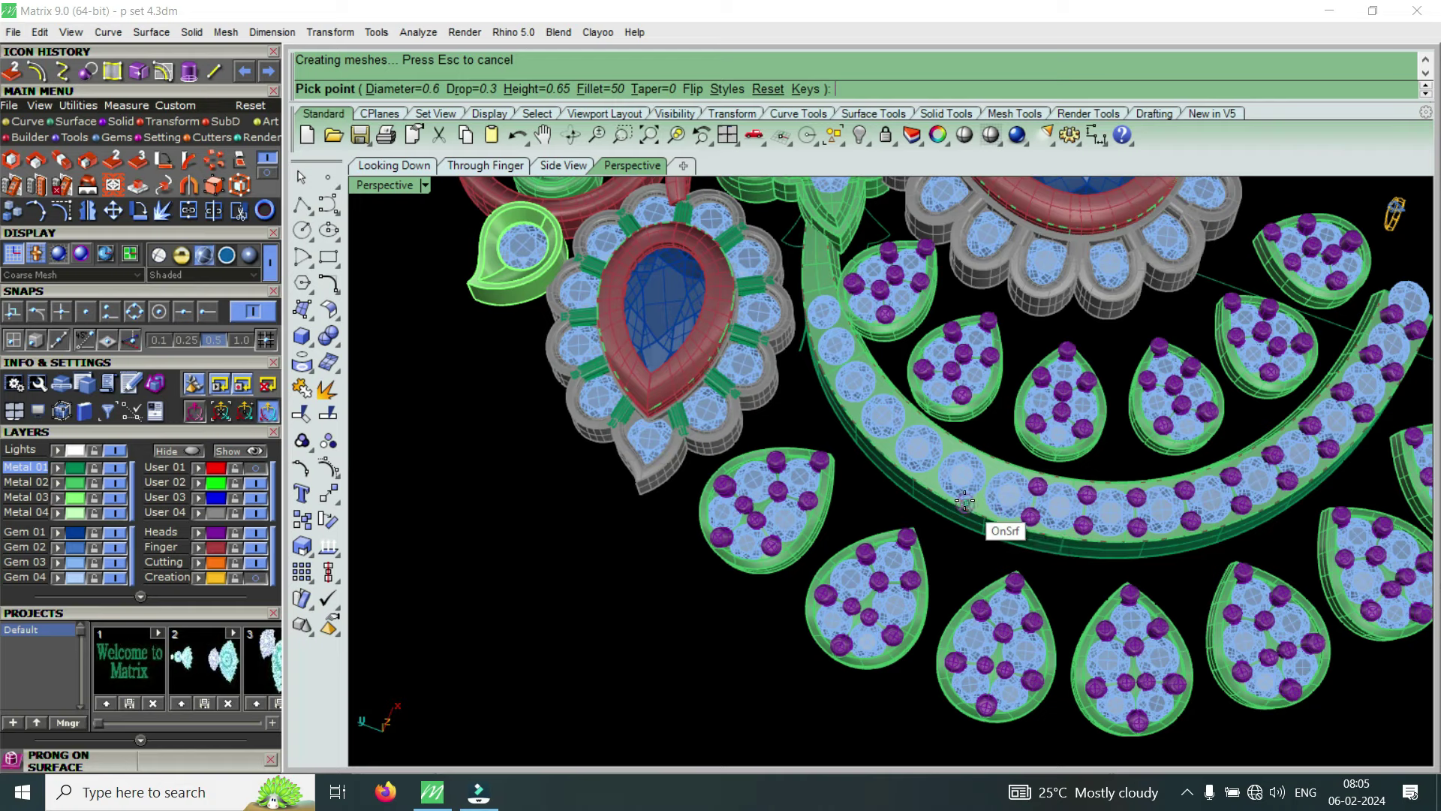
Drop three prongs into the next gaps between the lower and upper gems on the band
scroll(968, 503, "up", 2)
scroll(974, 501, "up", 2)
scroll(968, 503, "up", 1)
scroll(991, 504, "up", 1)
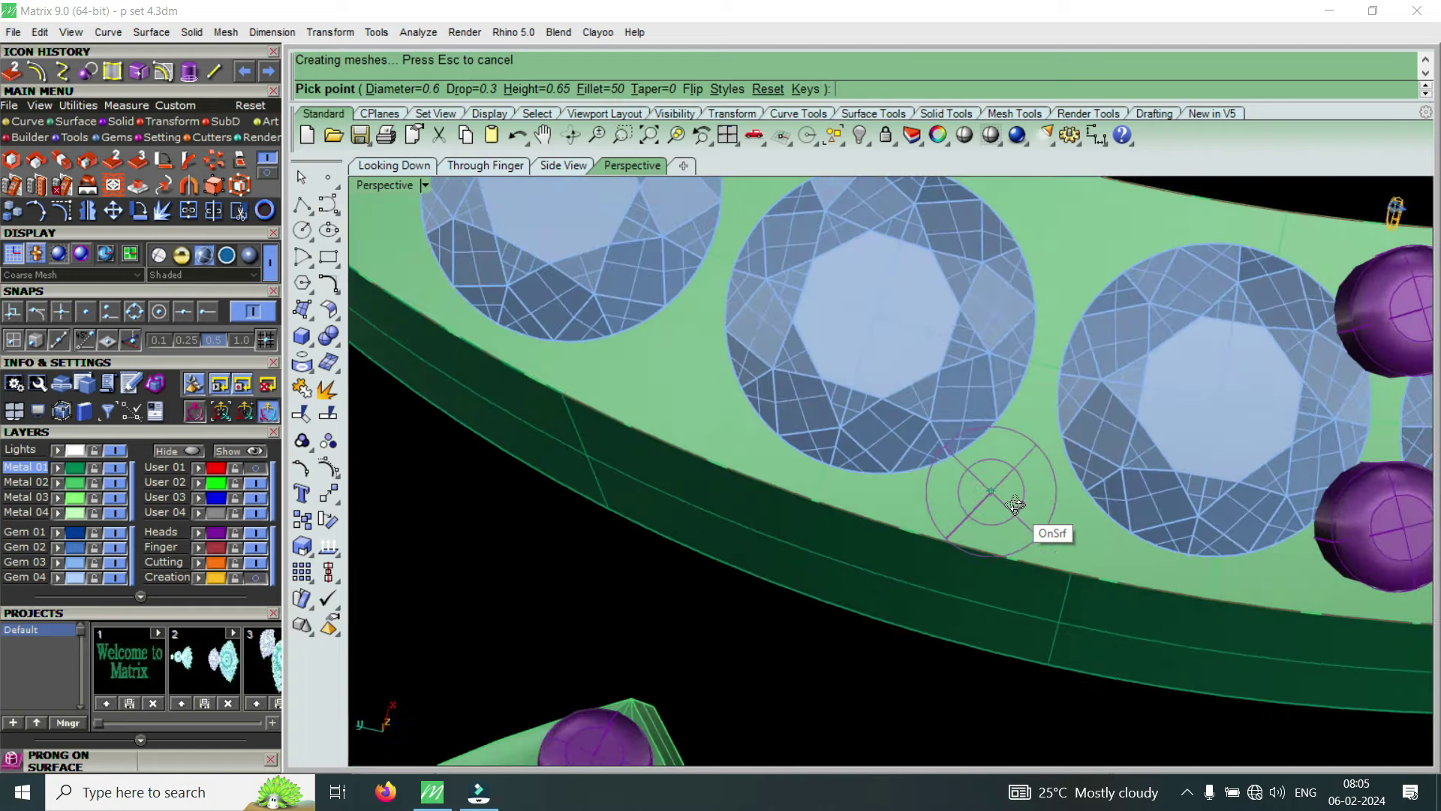
left_click(1021, 460)
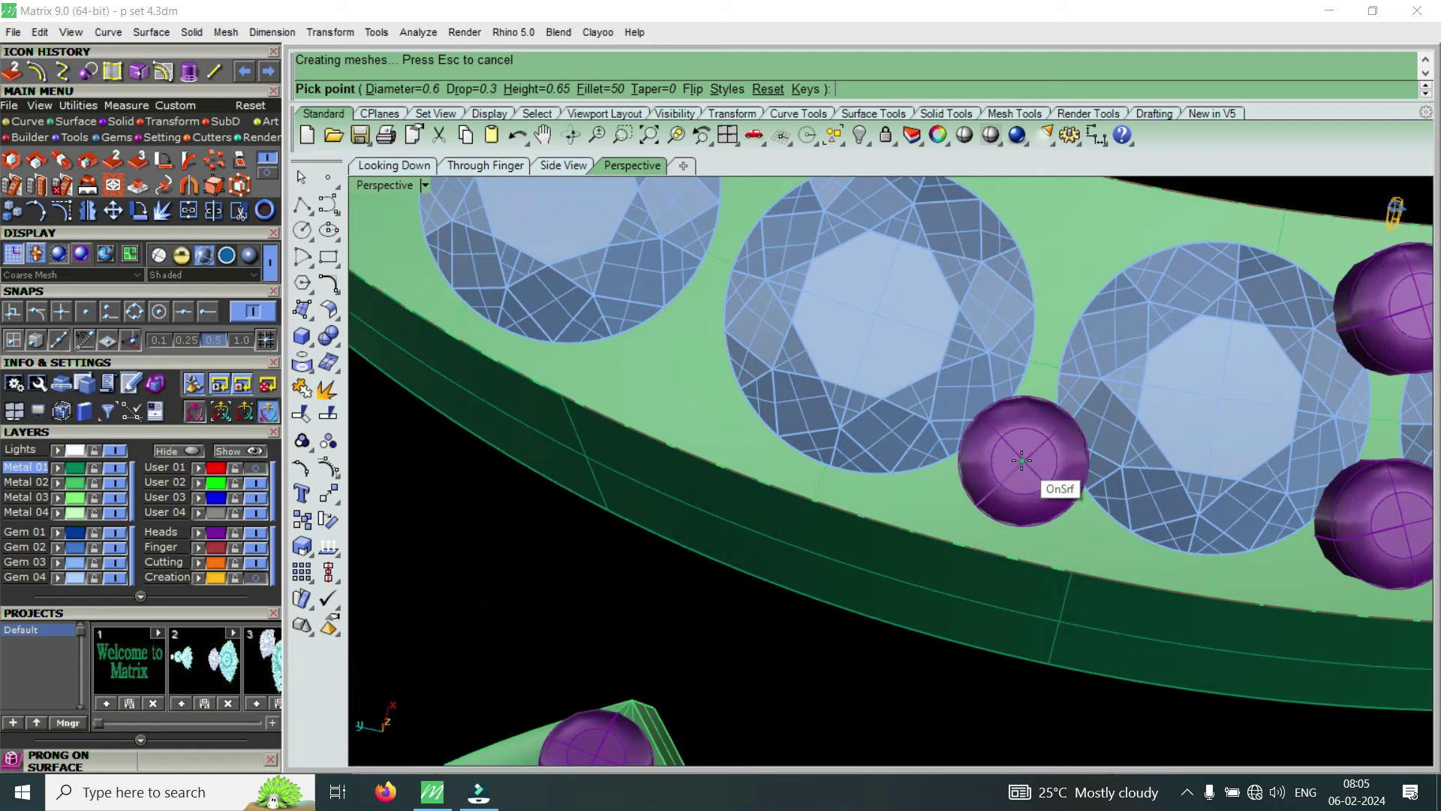
scroll(1051, 405, "down", 3)
scroll(1036, 383, "up", 2)
scroll(1008, 412, "up", 1)
left_click(1008, 412)
scroll(1078, 498, "down", 2)
scroll(817, 520, "up", 1)
scroll(817, 519, "up", 1)
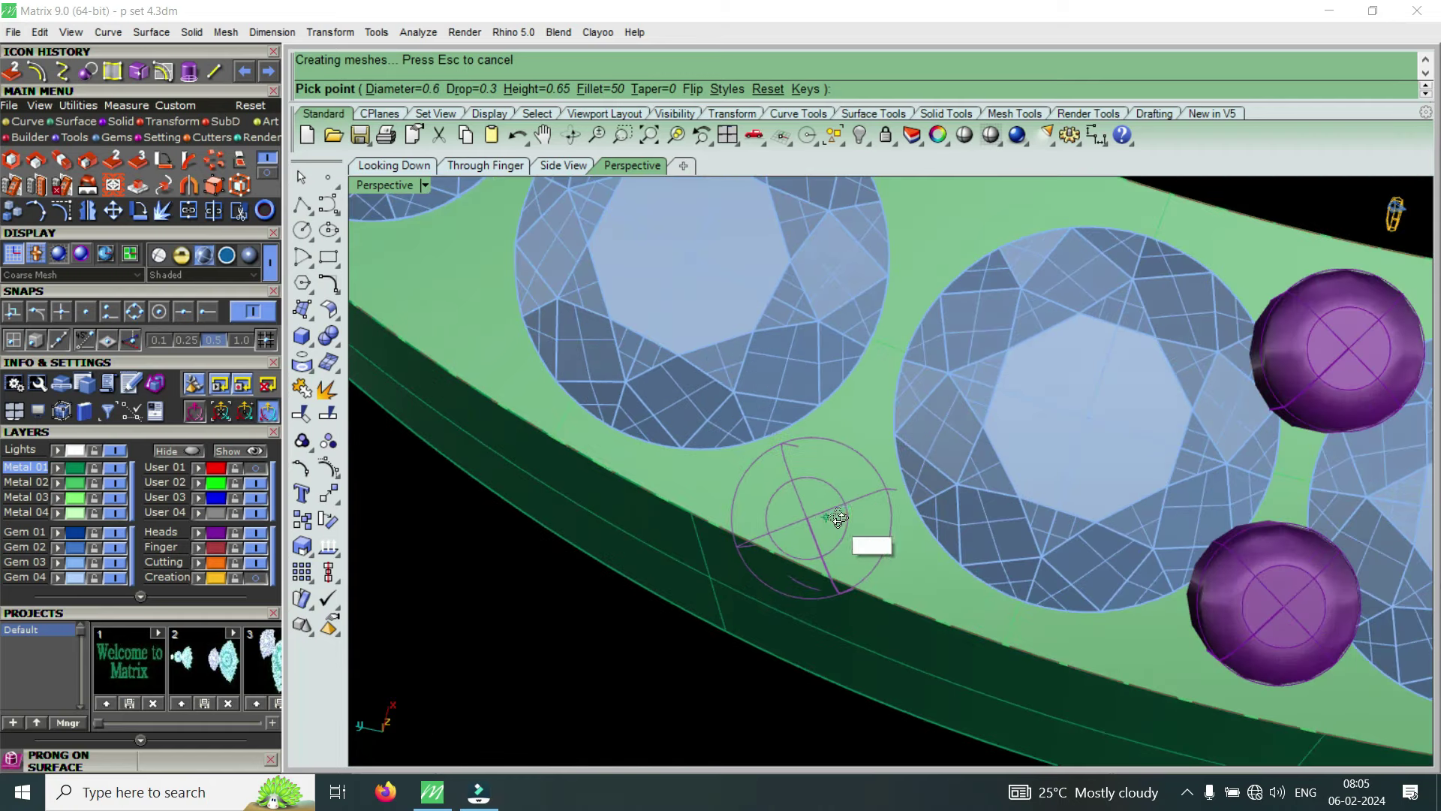
scroll(984, 515, "up", 1)
scroll(991, 488, "down", 2)
scroll(954, 499, "up", 2)
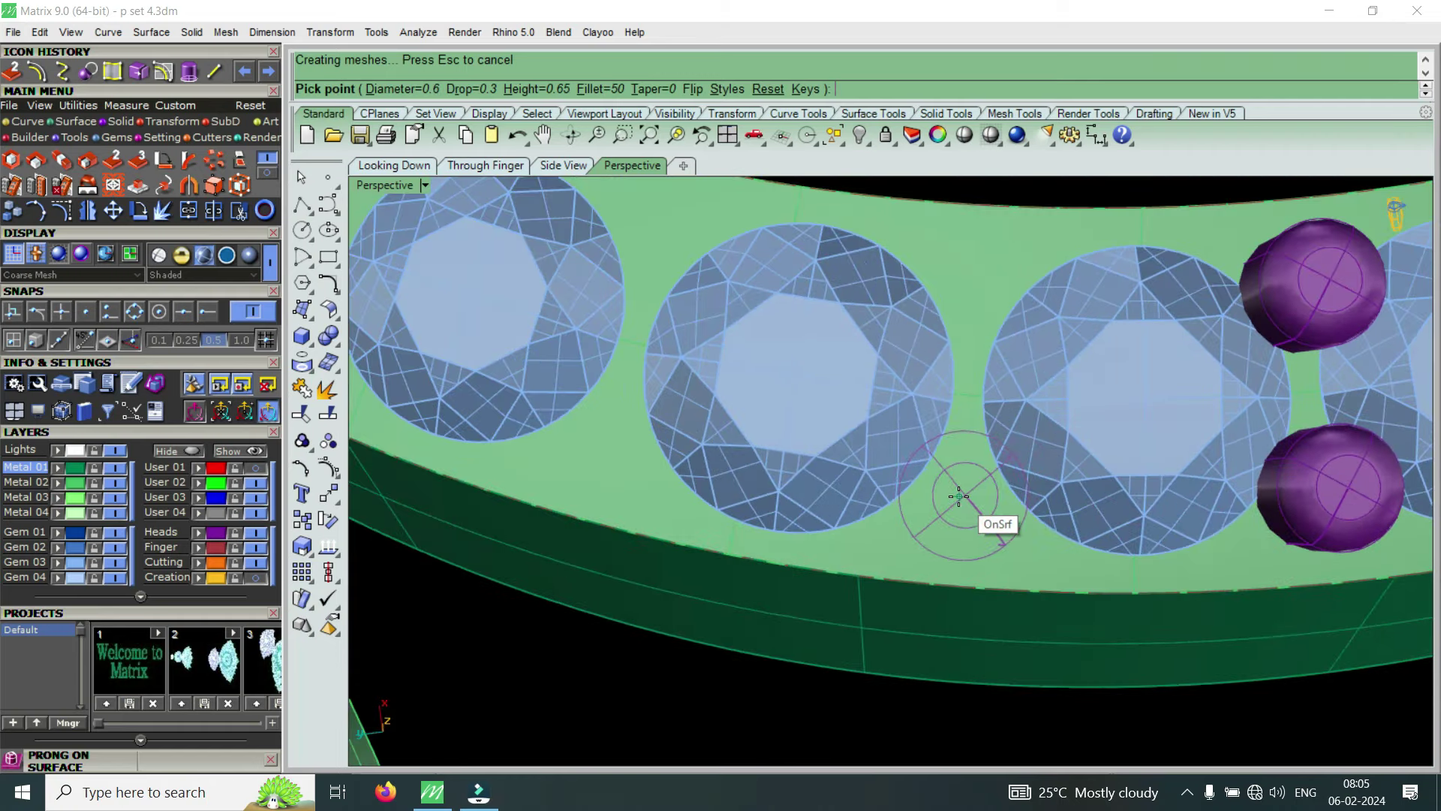
left_click(958, 494)
scroll(959, 492, "down", 2)
scroll(961, 450, "up", 1)
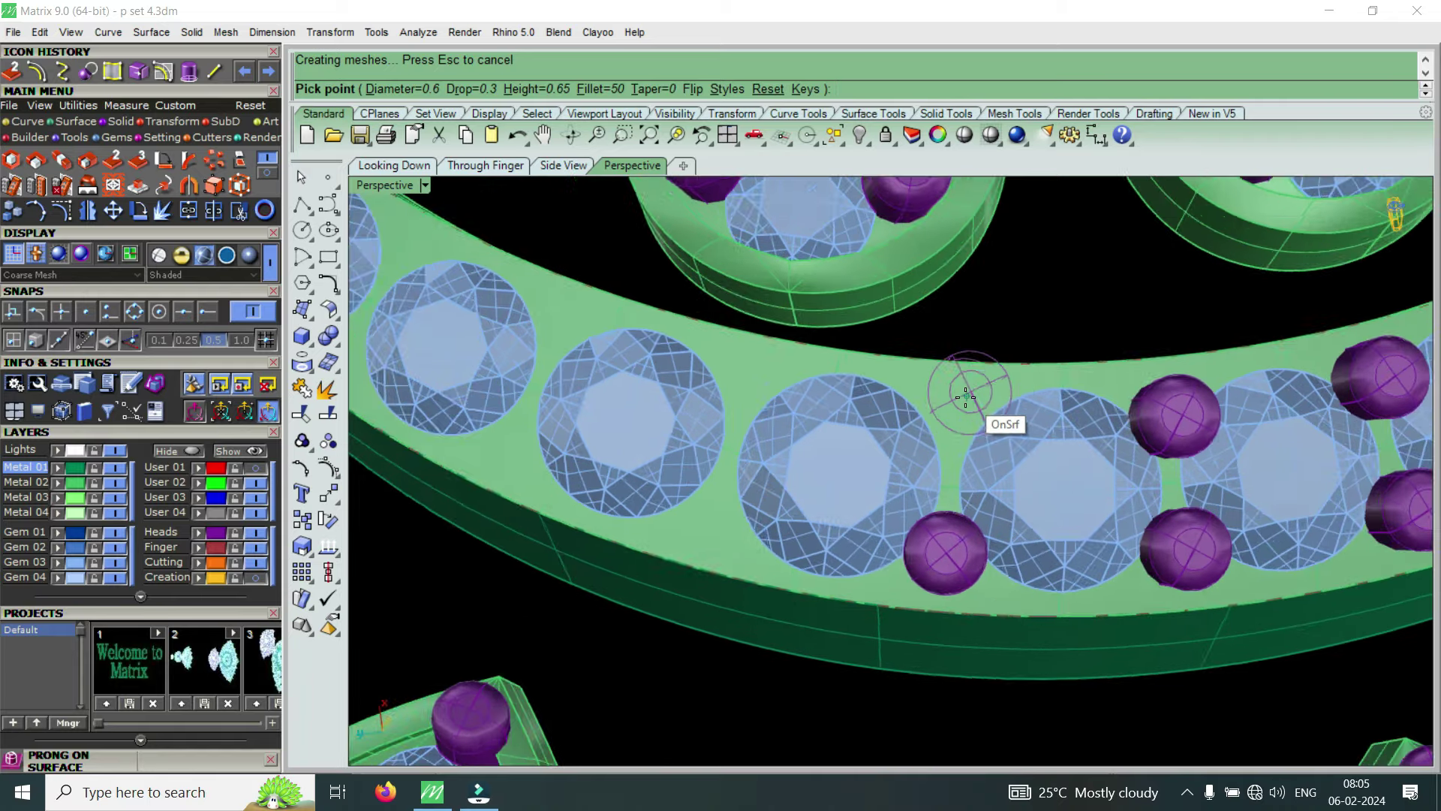
scroll(965, 392, "up", 1)
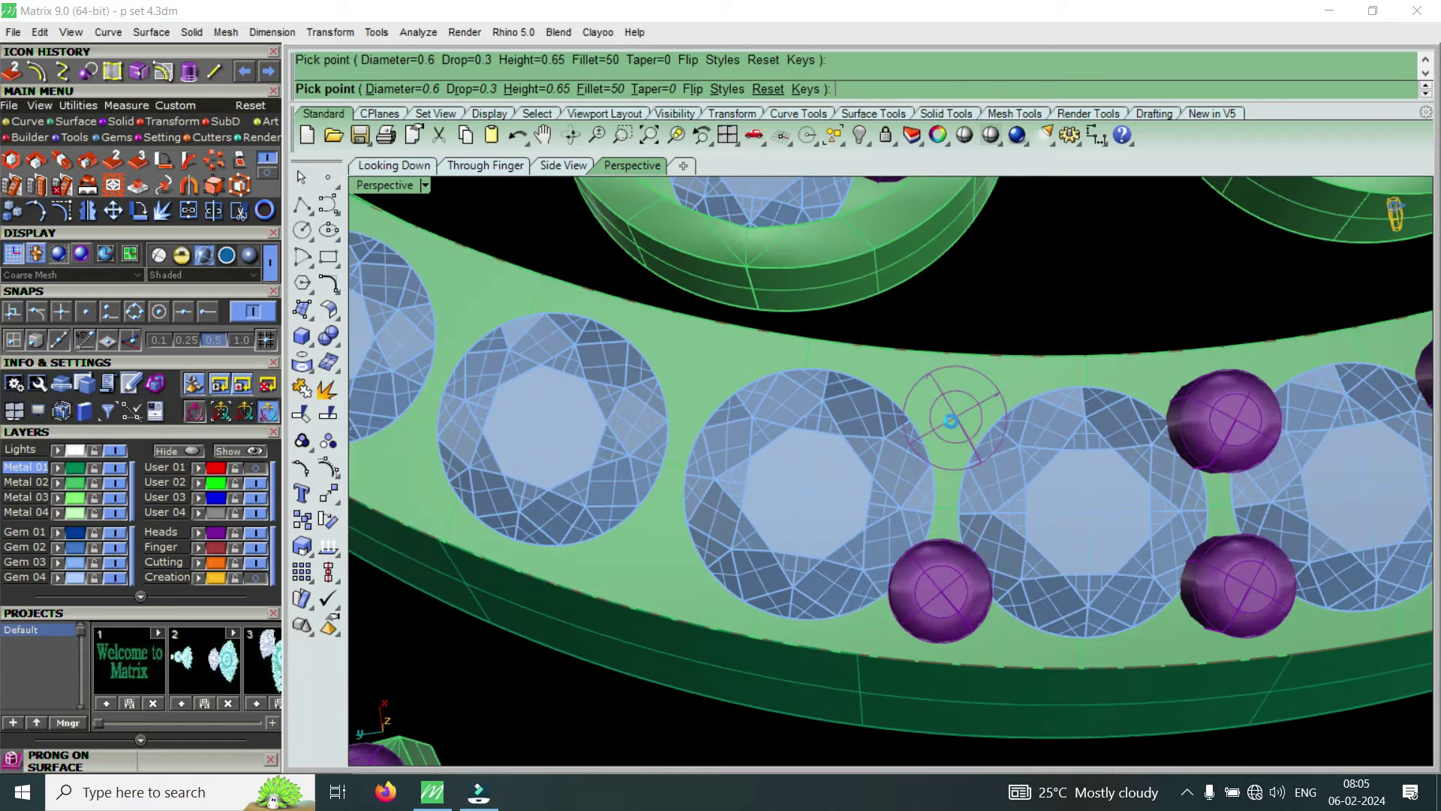
Flatten the band's curve in view and add prongs between the next lower and upper gems
scroll(949, 412, "down", 1)
scroll(1071, 505, "down", 2)
scroll(939, 531, "up", 1)
scroll(923, 520, "up", 2)
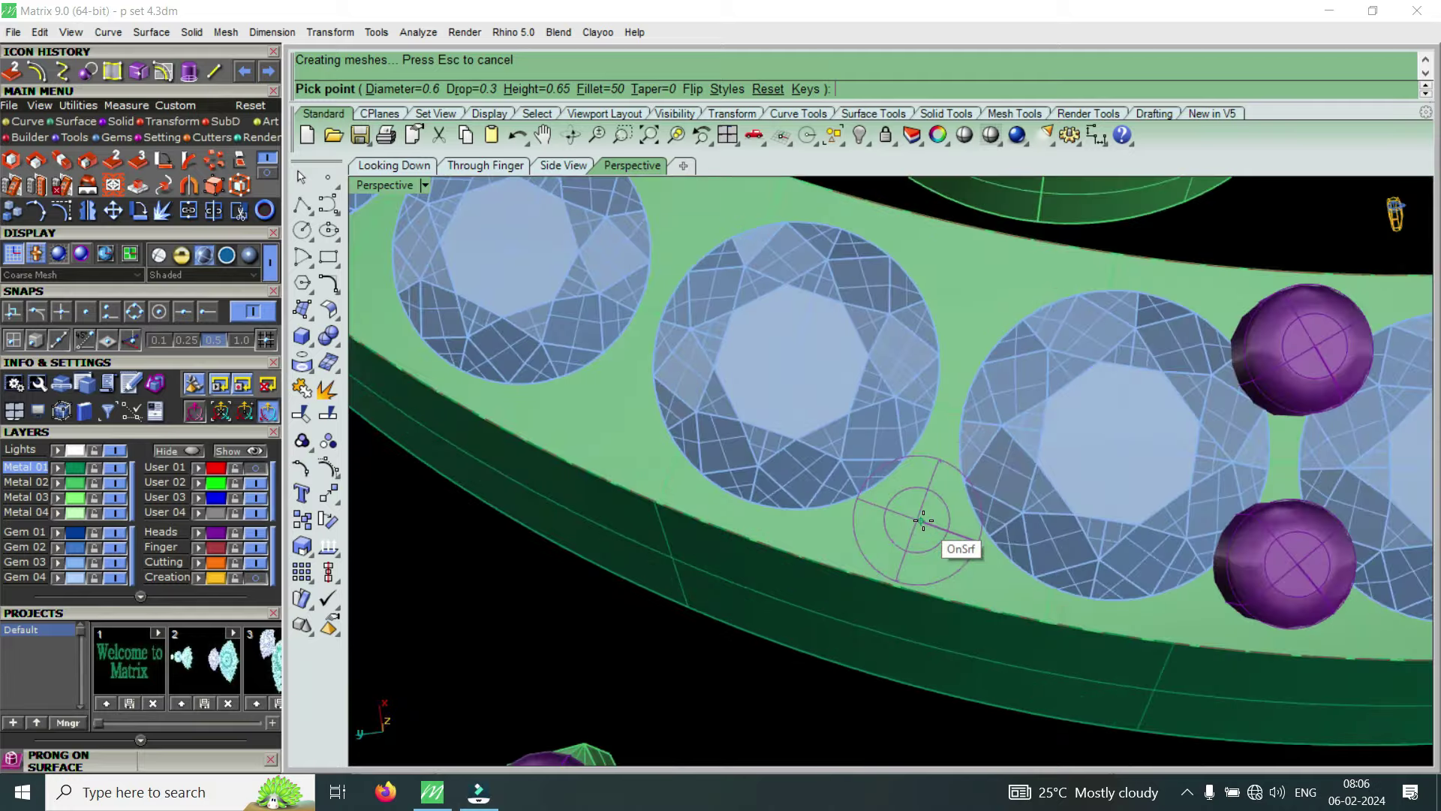
right_click_drag(964, 520, 933, 505)
left_click(928, 498)
scroll(929, 506, "down", 2)
scroll(931, 406, "up", 2)
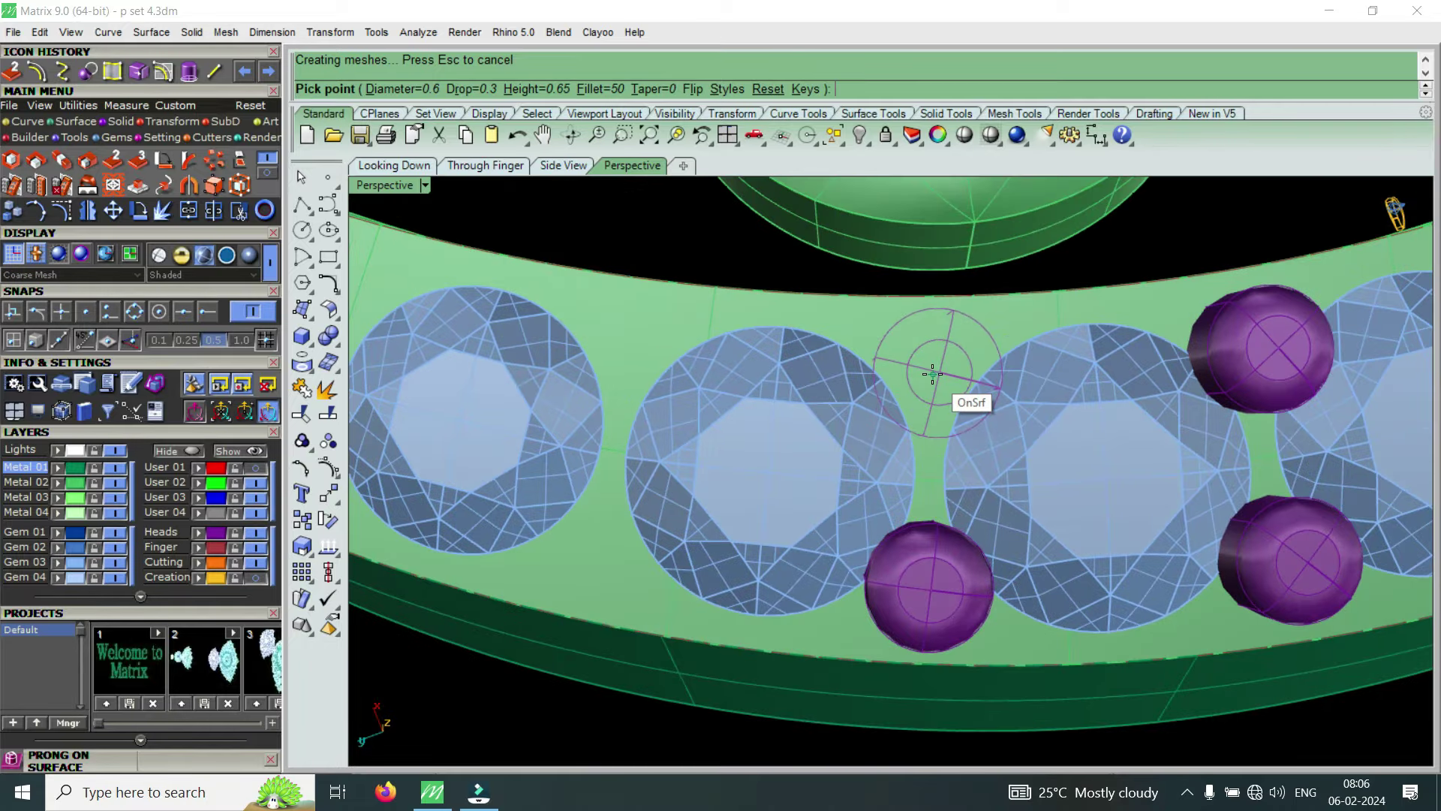
left_click(929, 375)
scroll(1061, 451, "down", 2)
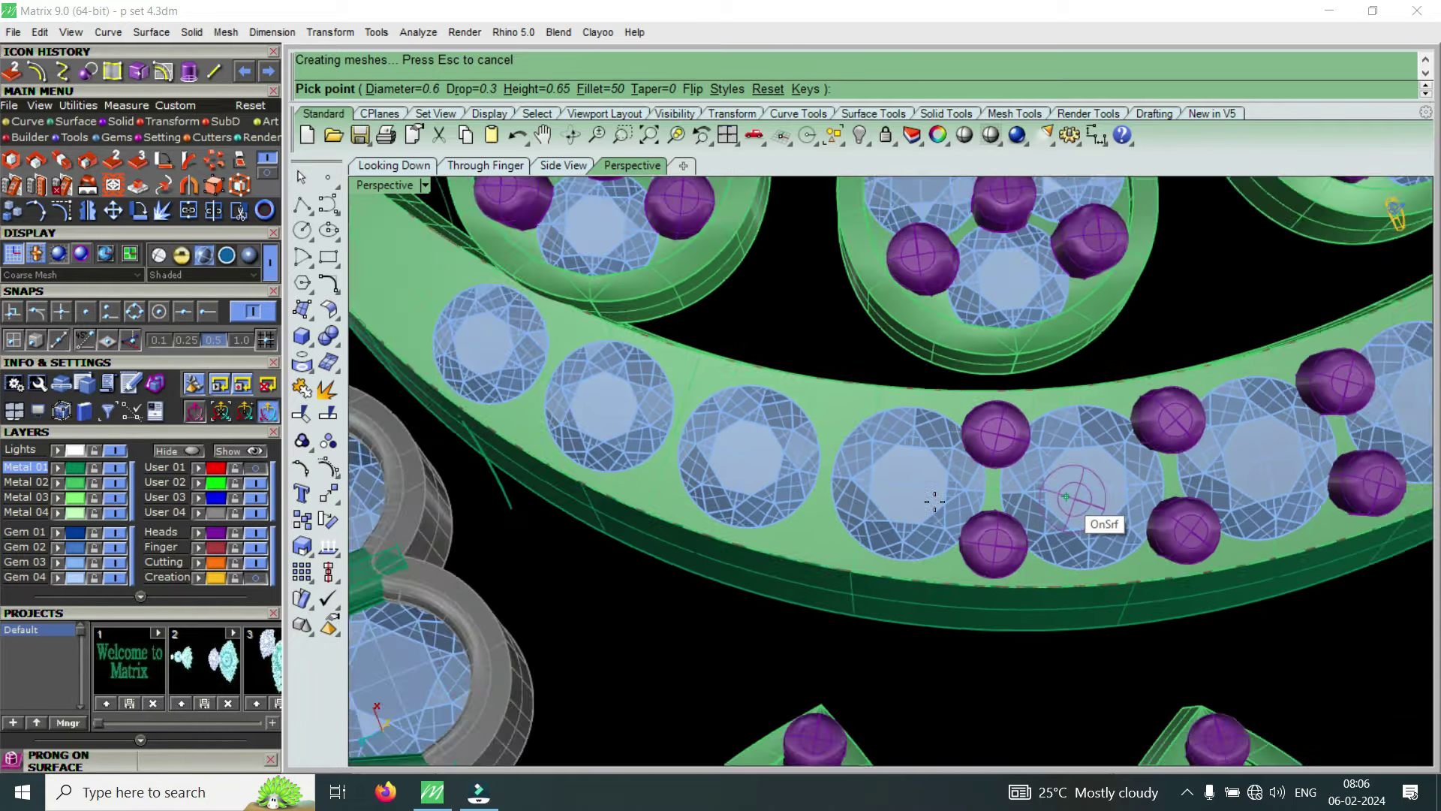
scroll(1062, 498, "up", 2)
scroll(850, 509, "down", 1)
scroll(1189, 515, "down", 1)
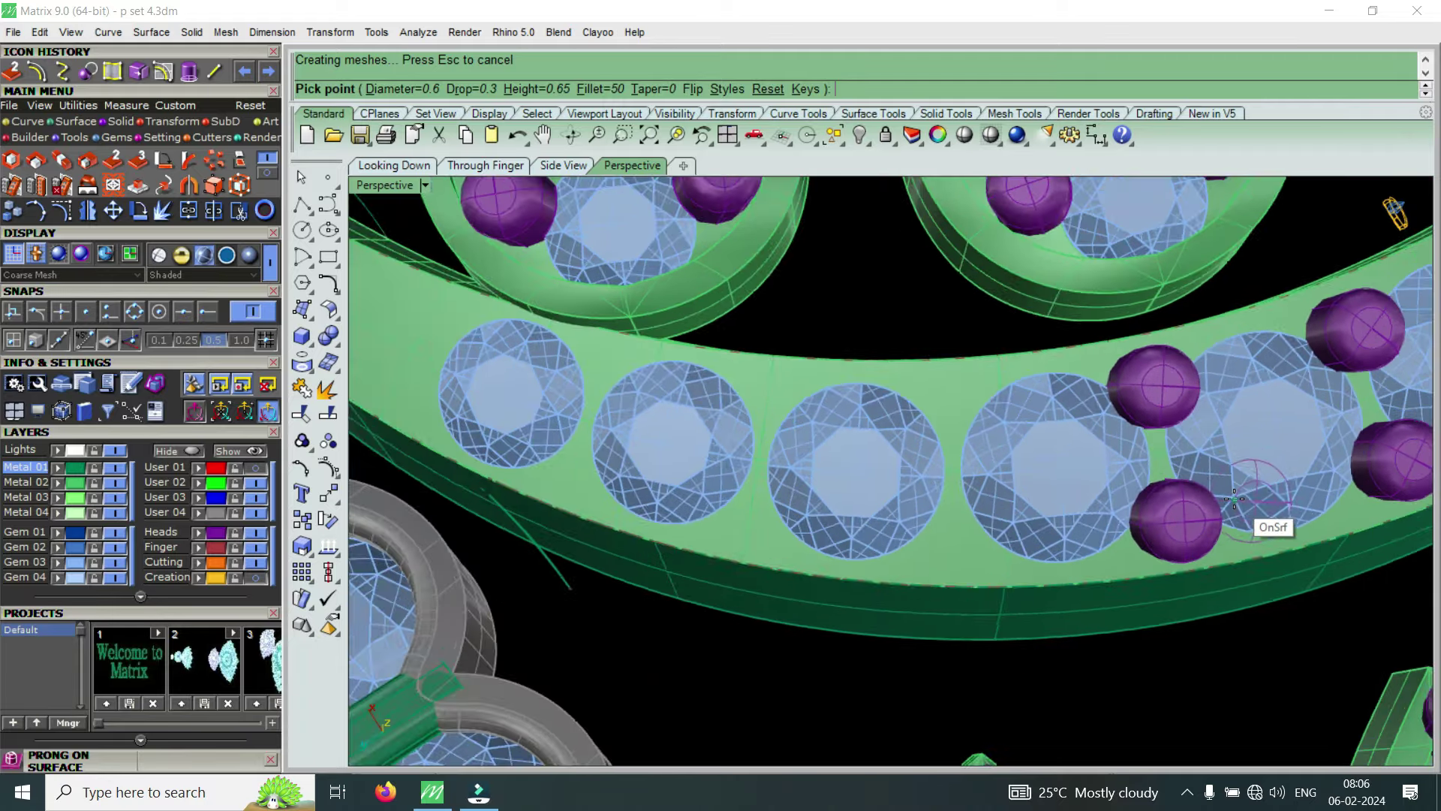
scroll(1045, 546, "down", 1)
scroll(968, 539, "up", 4)
right_click_drag(968, 539, 935, 535)
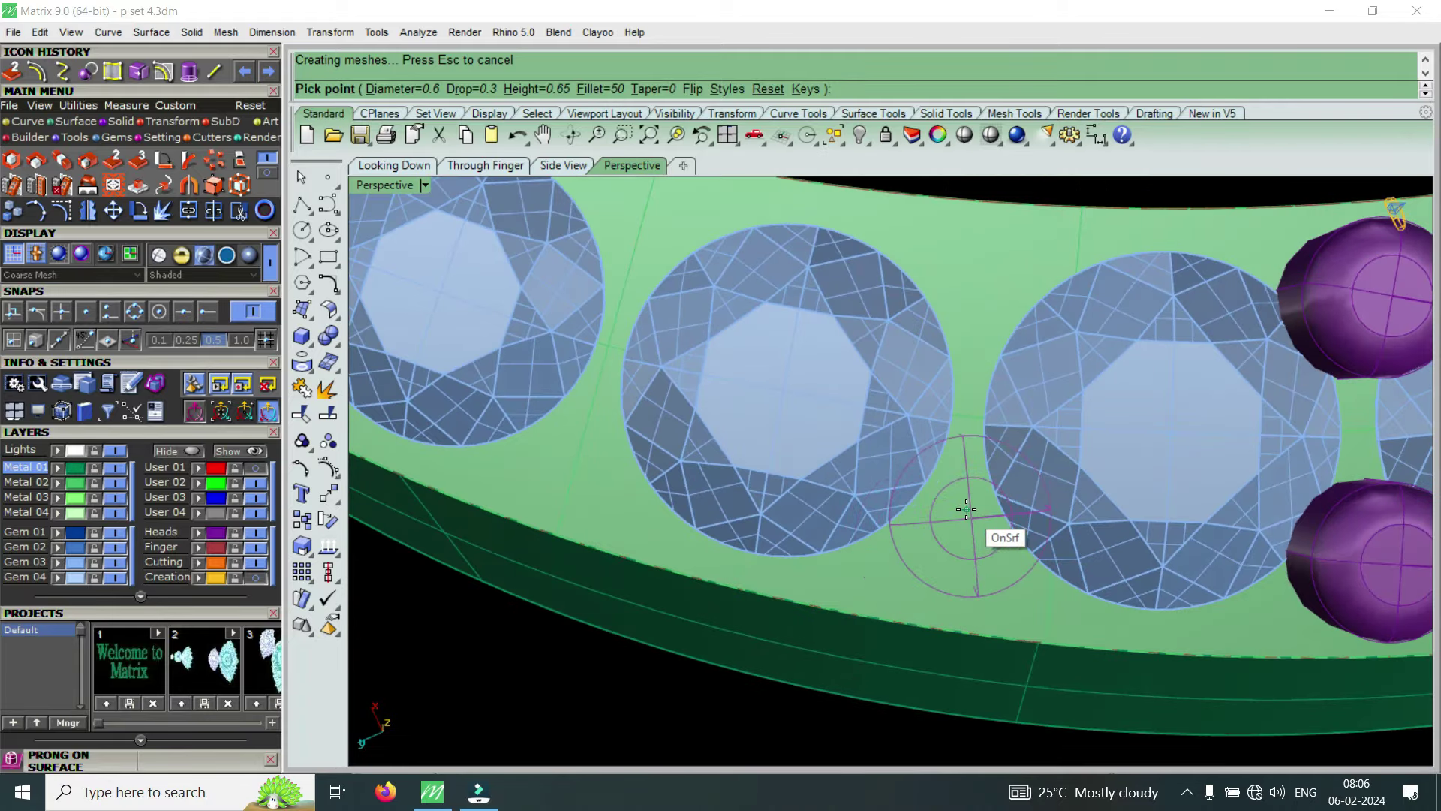
Keep the prong diameter at 0.6 and place prongs between the next lower and upper gems
key("q")
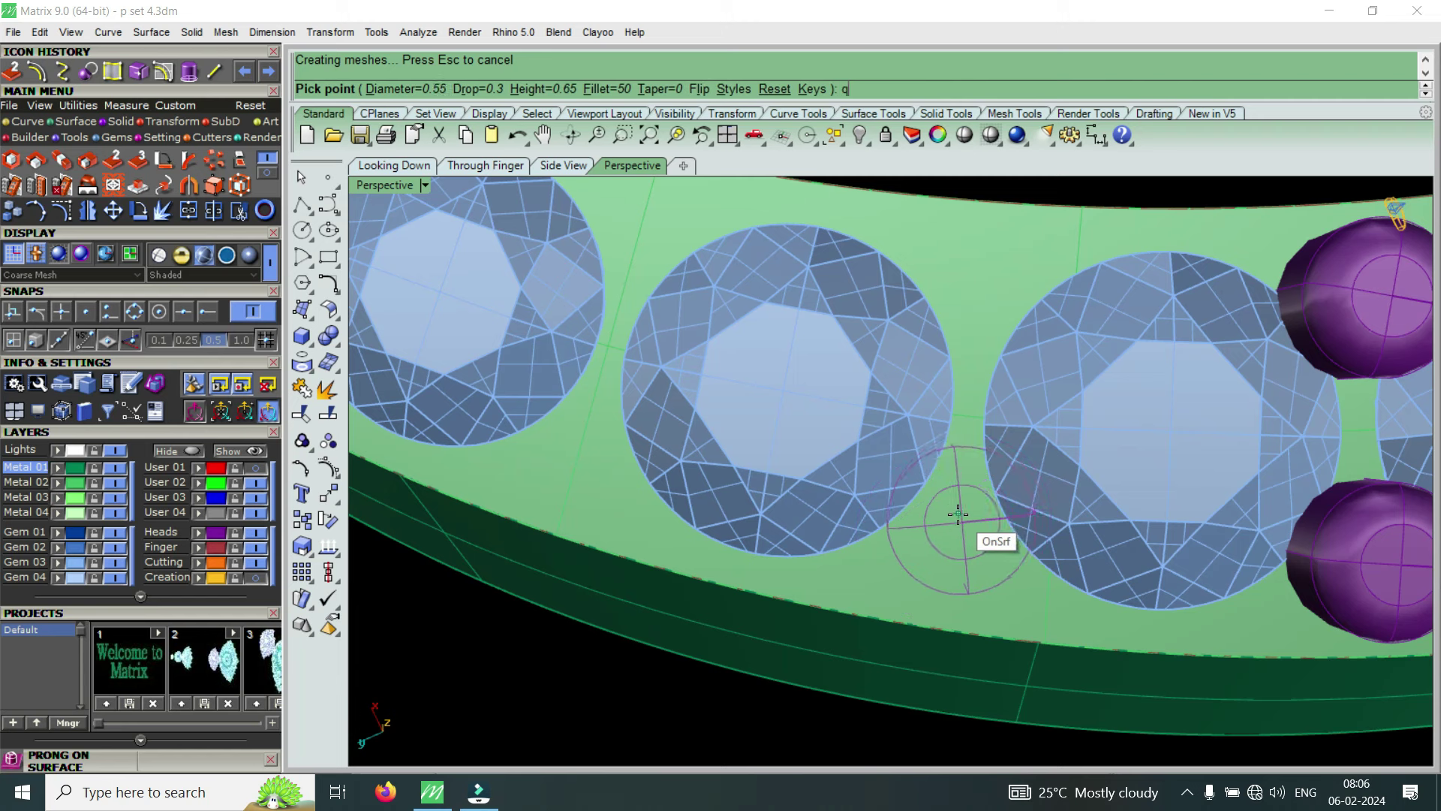
key("e")
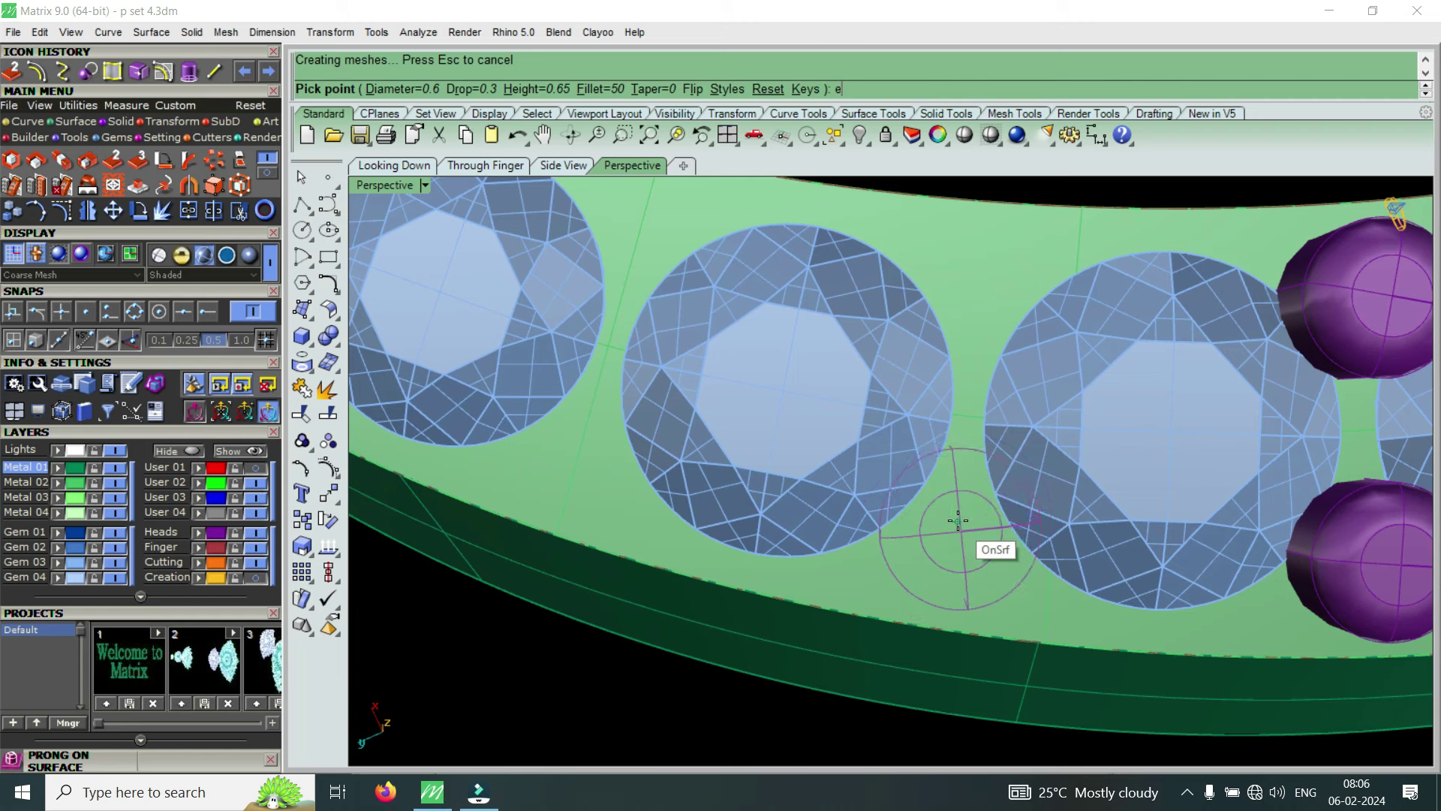
left_click(954, 534)
scroll(960, 541, "down", 3)
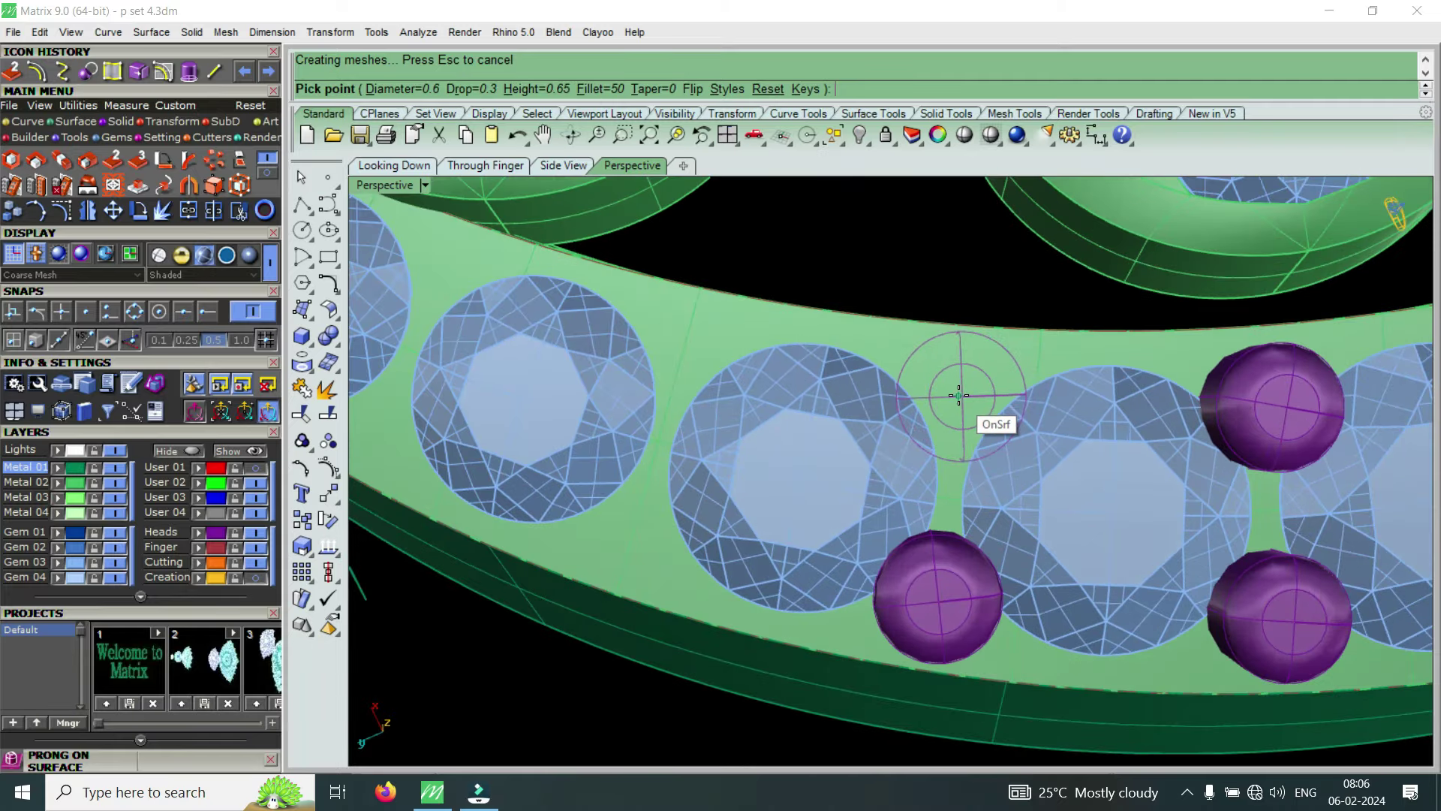
left_click(958, 395)
scroll(1088, 499, "down", 2)
scroll(871, 540, "down", 2)
scroll(856, 521, "up", 5)
scroll(931, 547, "down", 1)
scroll(1014, 540, "down", 2)
scroll(910, 563, "down", 1)
scroll(946, 549, "up", 3)
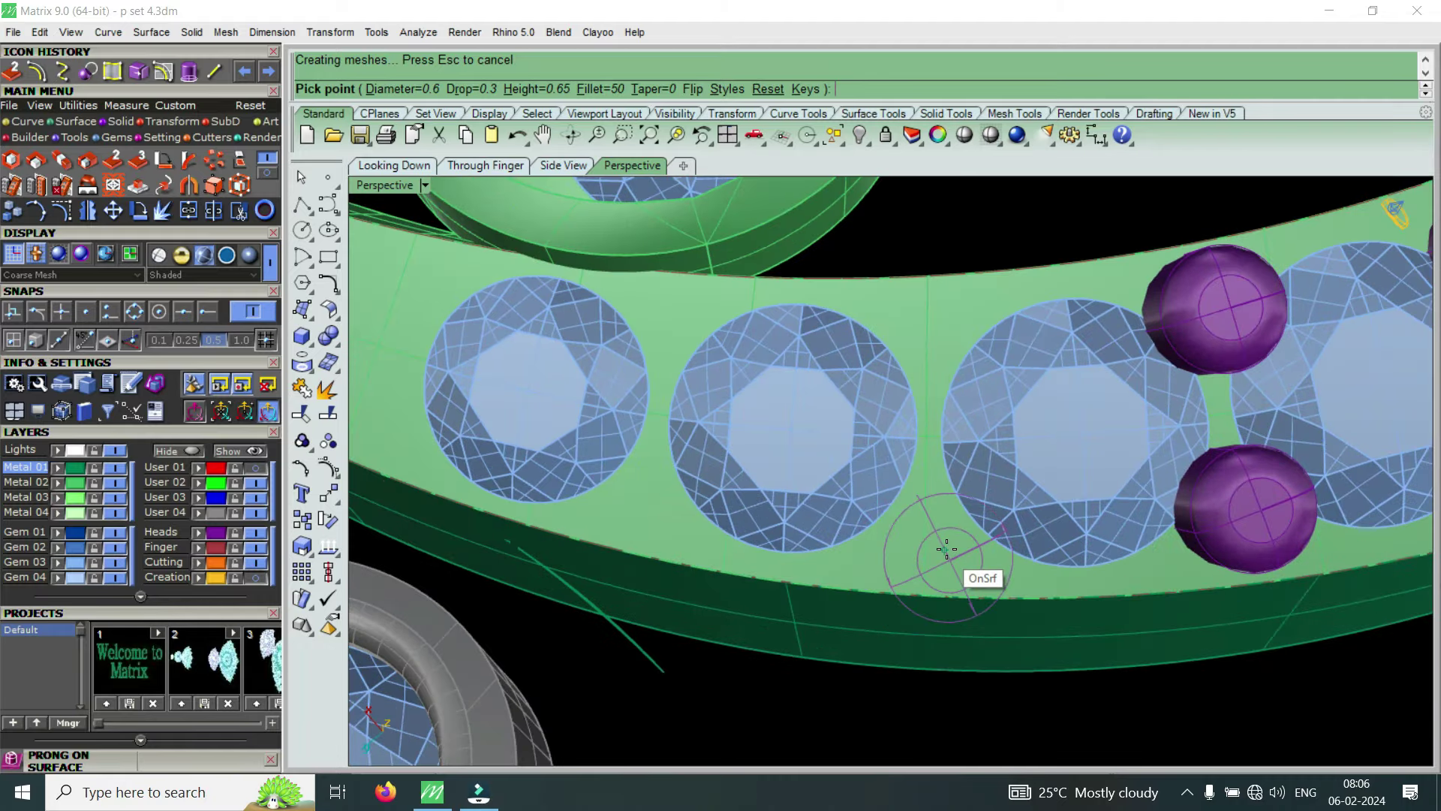
right_click_drag(961, 533, 917, 539)
Shrink the prong diameter to 0.55 and place a smaller prong between the lower gems
key("q")
scroll(917, 539, "up", 1)
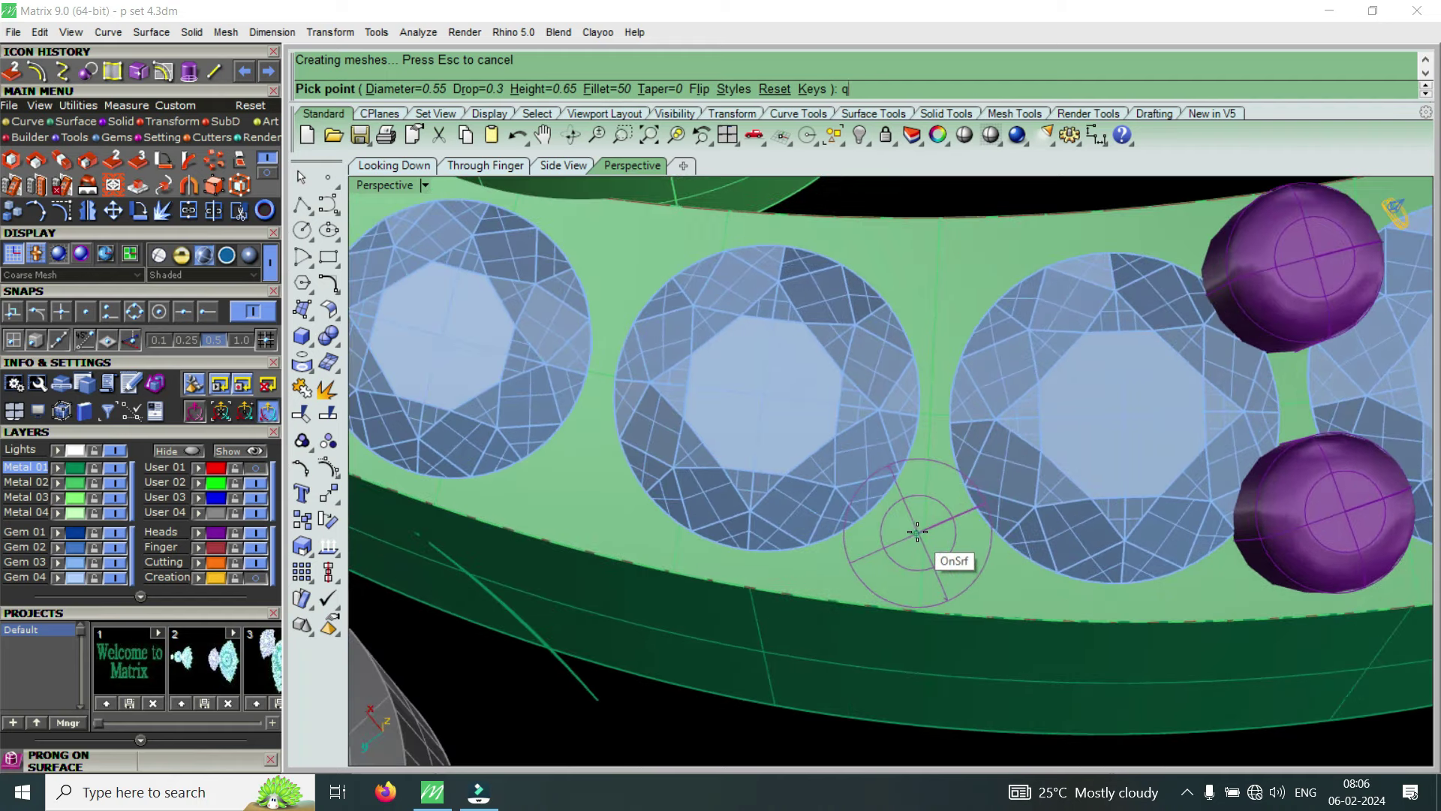
left_click(927, 529)
scroll(927, 529, "down", 2)
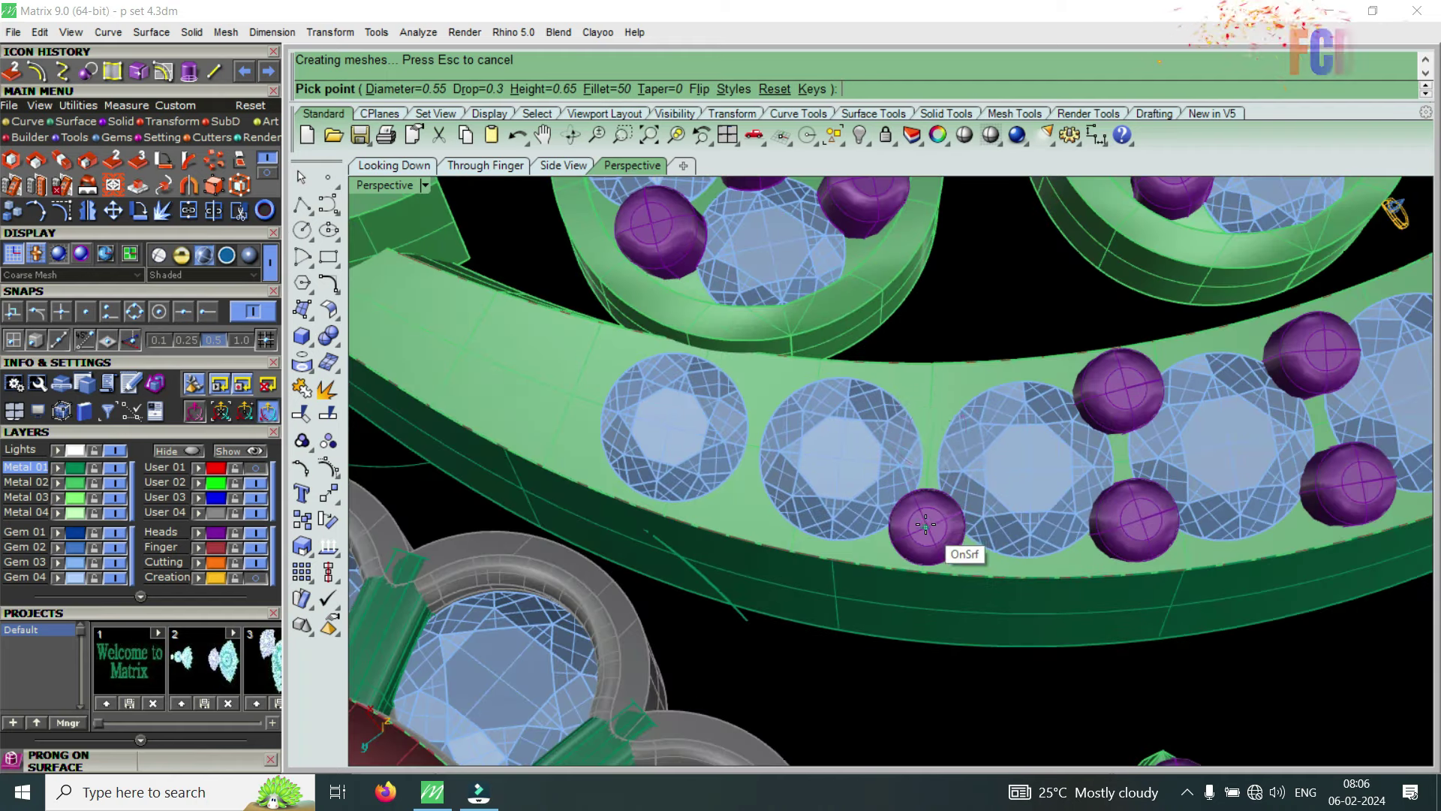
scroll(933, 402, "up", 1)
scroll(933, 402, "up", 2)
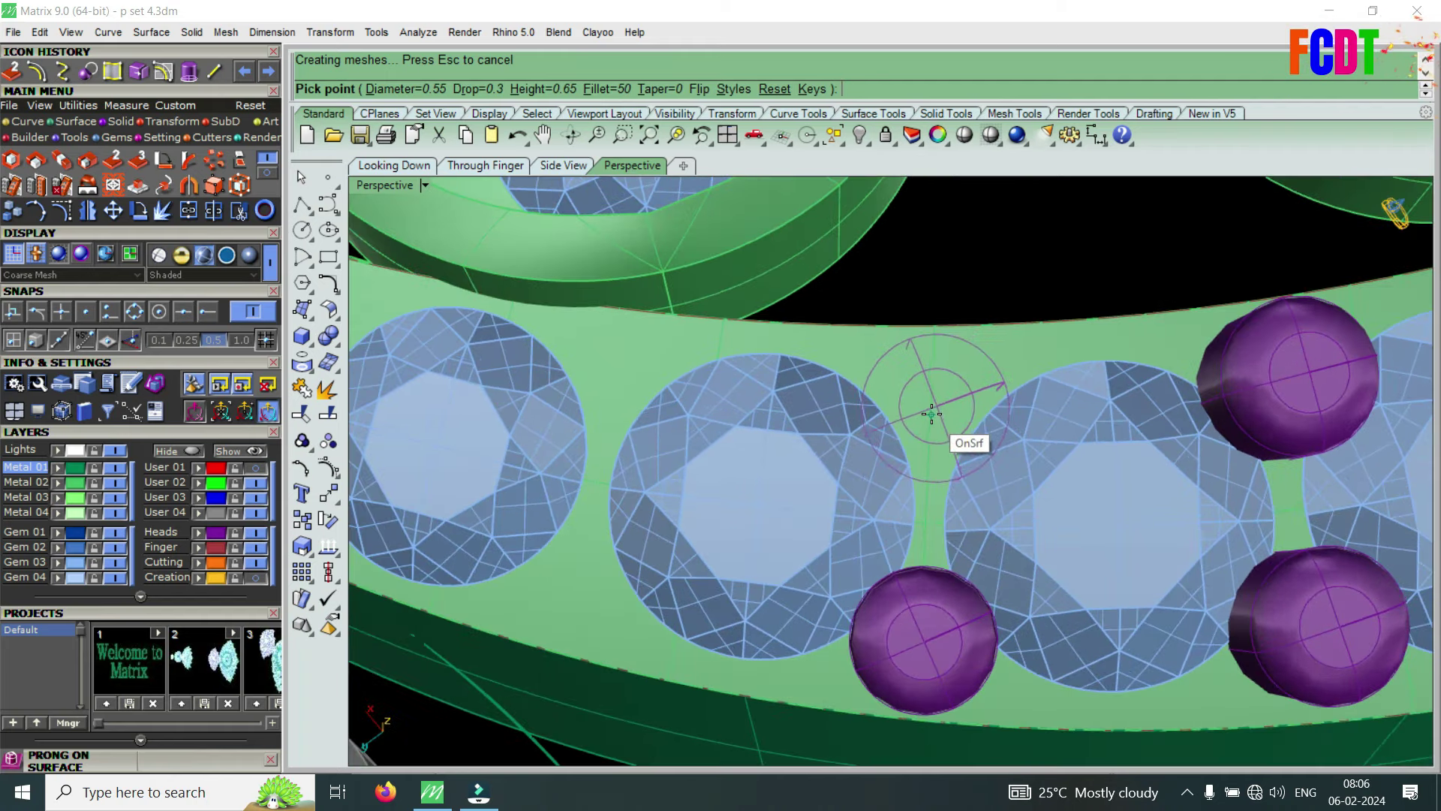
scroll(1051, 570, "down", 1)
scroll(1066, 578, "down", 2)
scroll(938, 555, "up", 2)
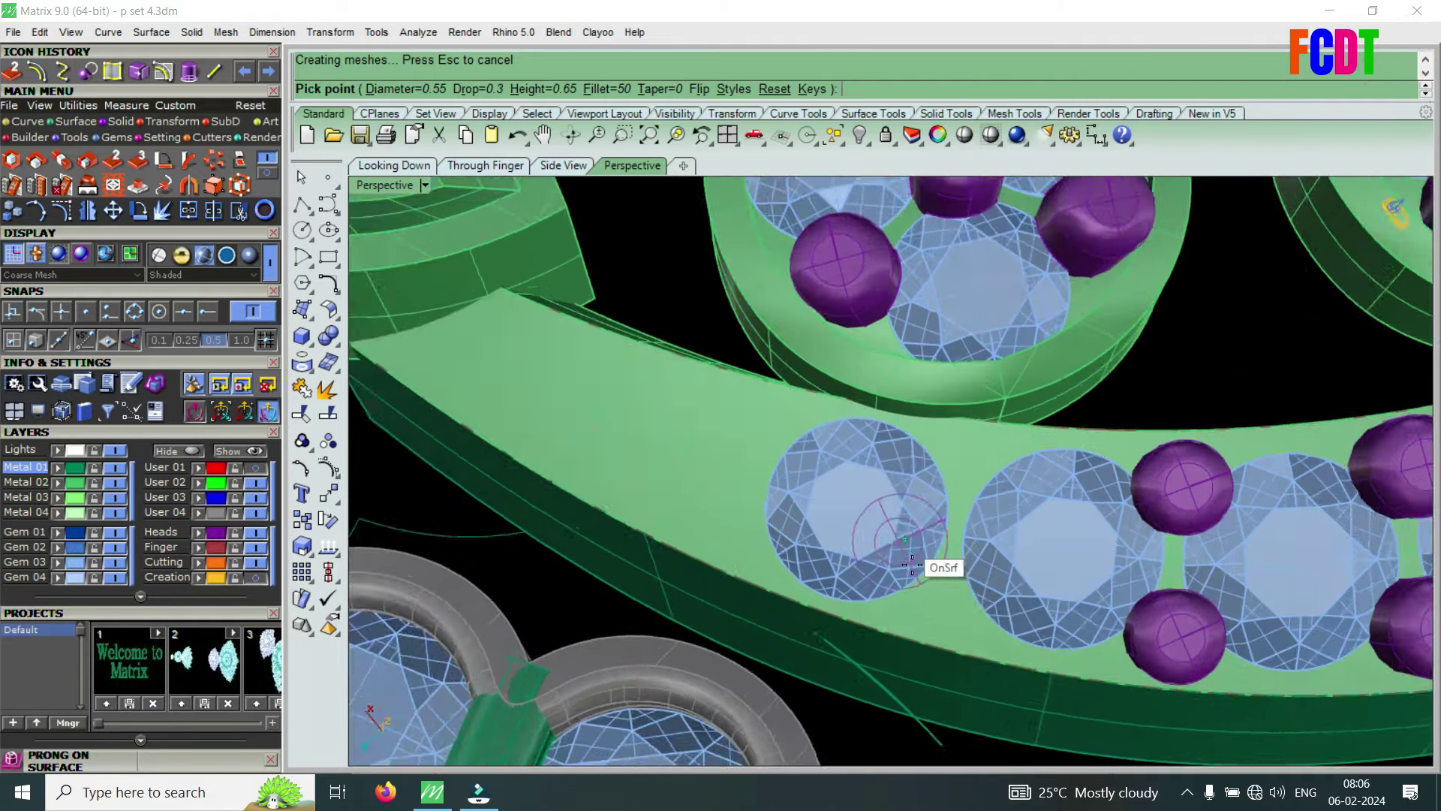
scroll(955, 615, "up", 1)
scroll(956, 614, "down", 1)
scroll(958, 614, "up", 1)
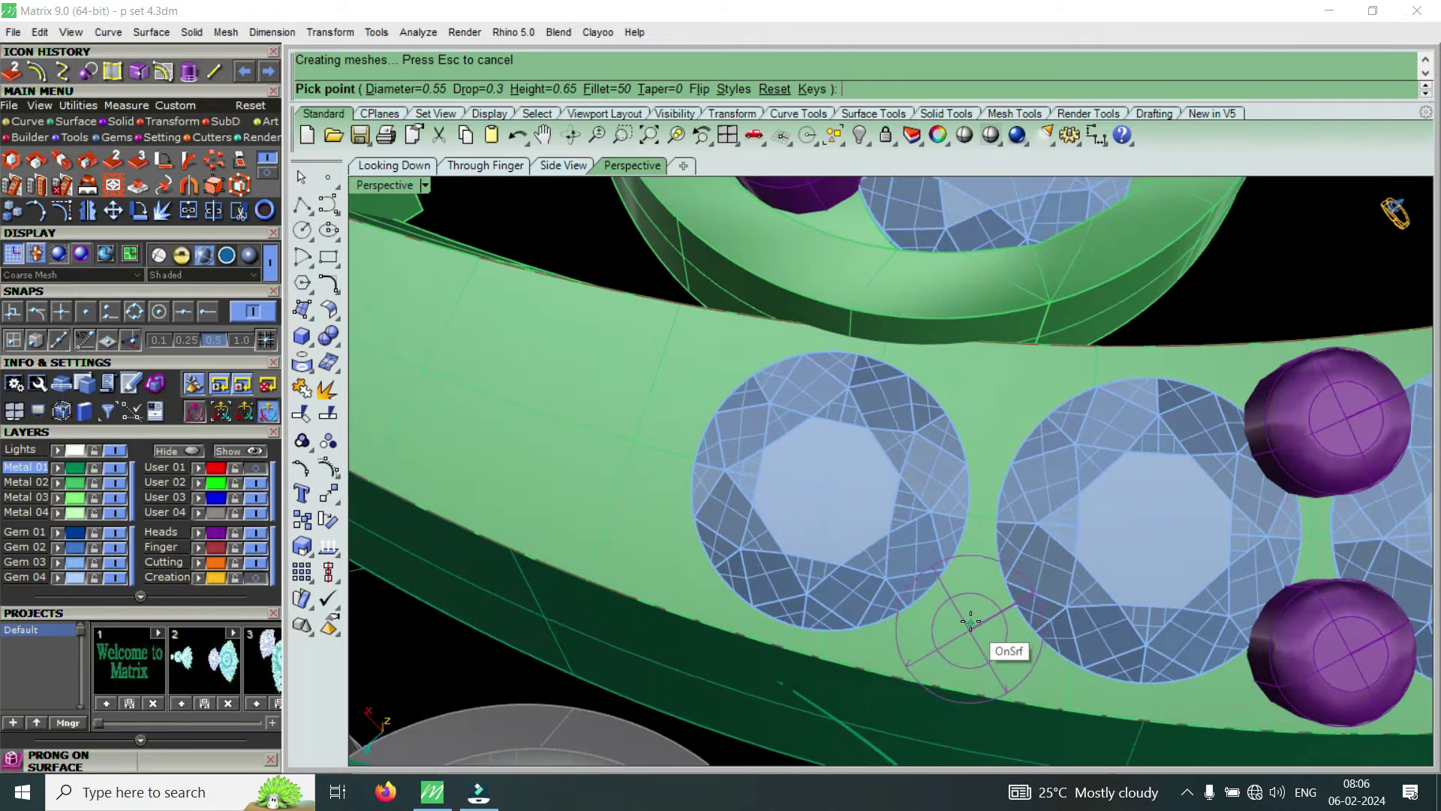
Place four more prongs toward the band's gem-free end and finish the prong tool
left_click(969, 618)
scroll(980, 501, "down", 1)
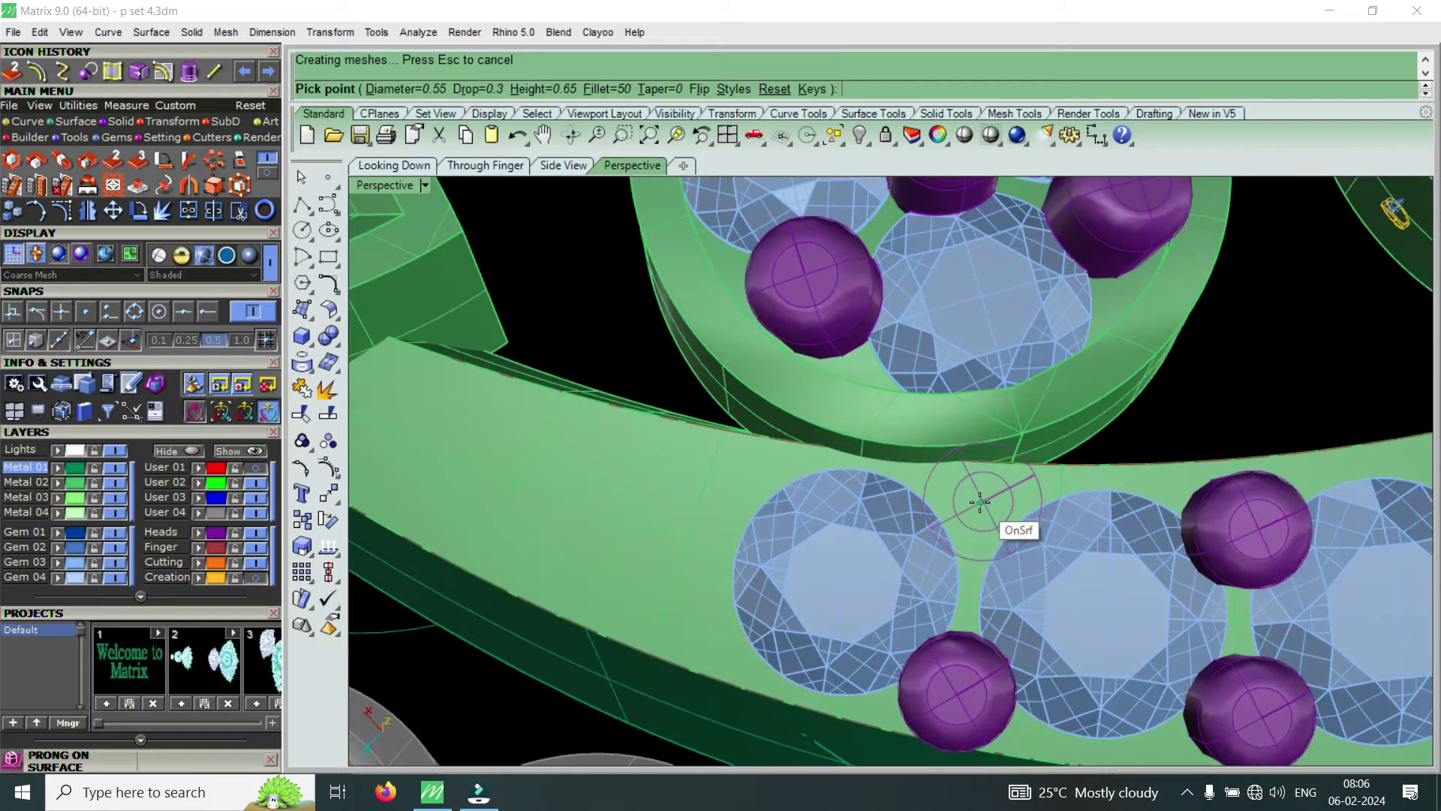
left_click(978, 507)
scroll(1036, 556, "down", 1)
scroll(923, 570, "up", 1)
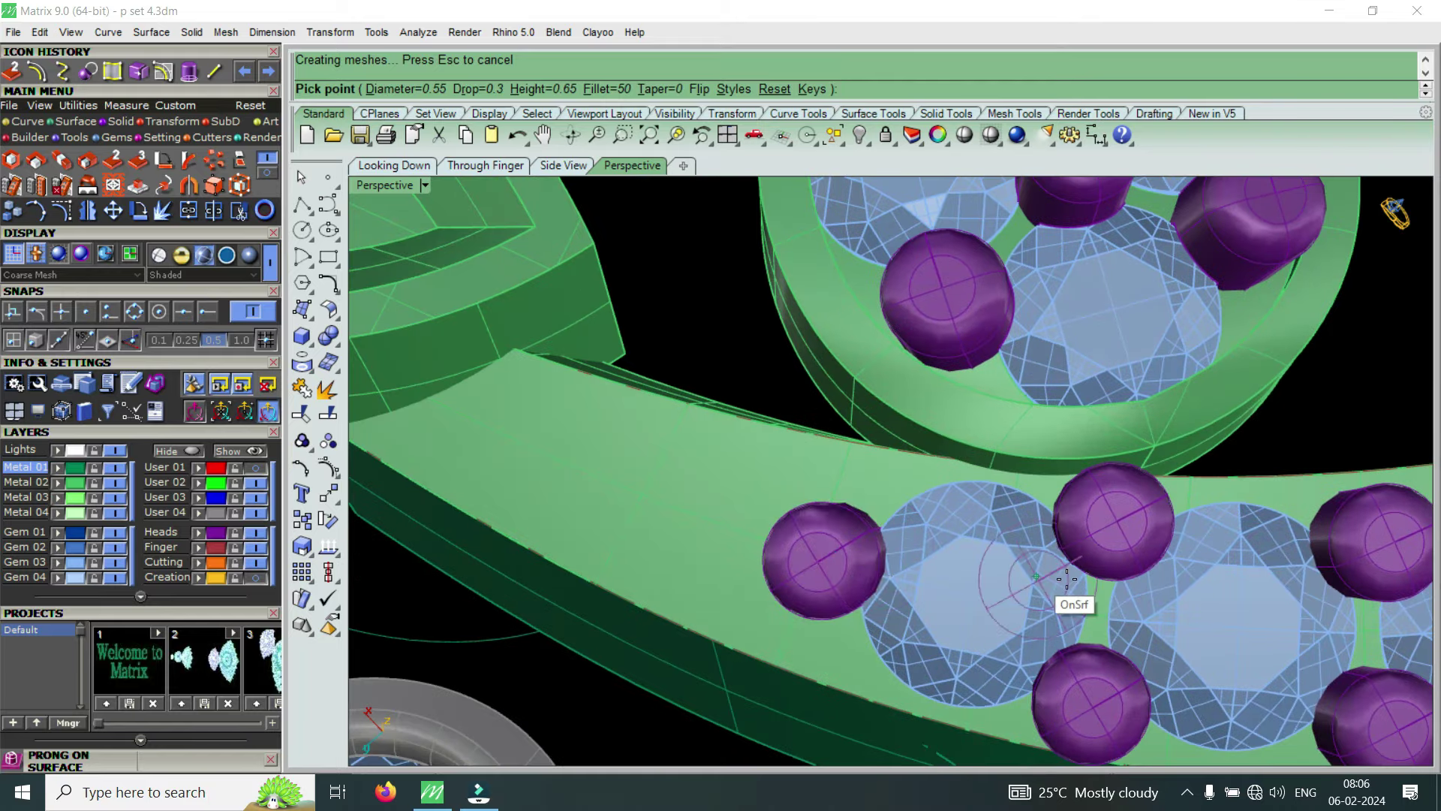
left_click(1036, 574)
scroll(1043, 578, "down", 1)
scroll(919, 611, "up", 1)
scroll(986, 615, "up", 1)
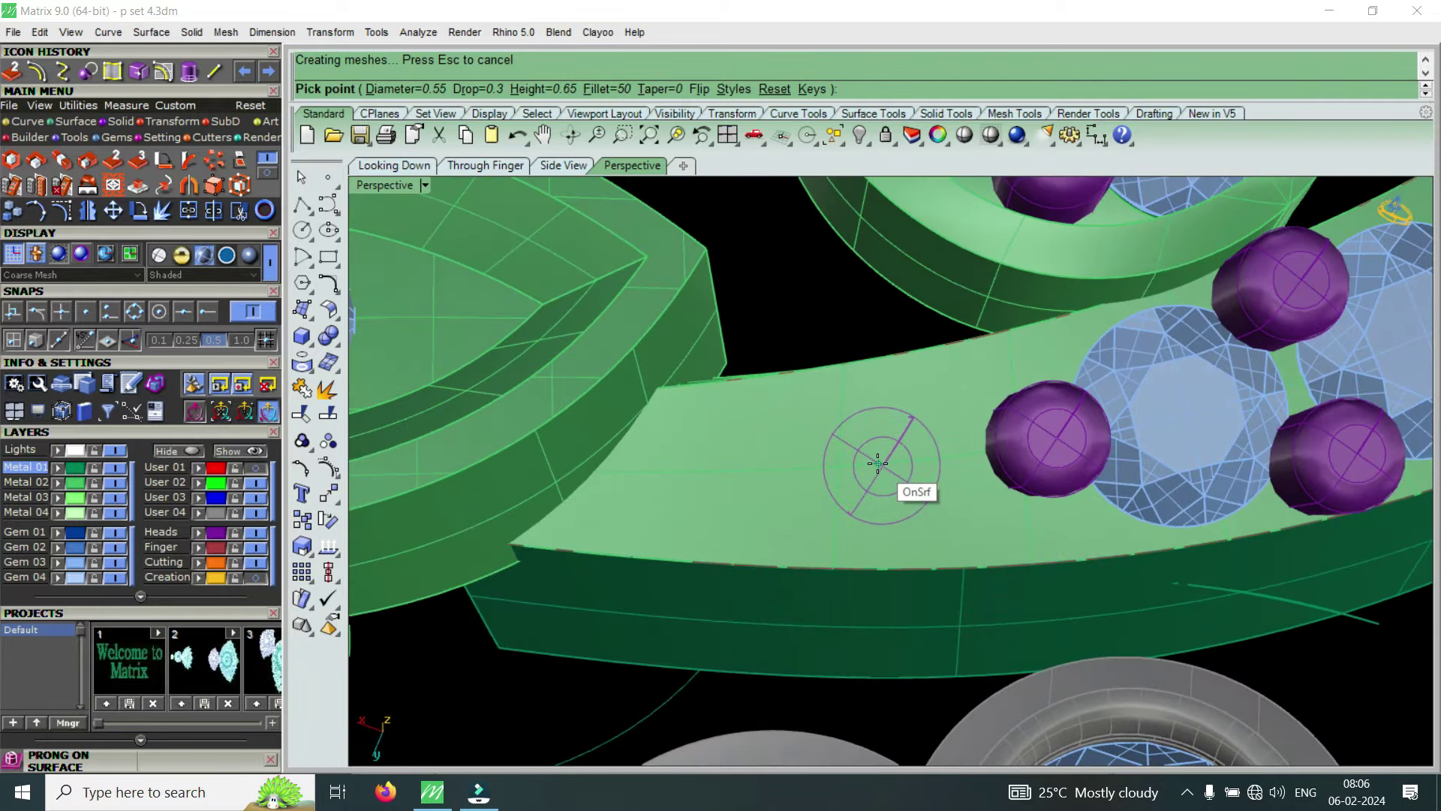
left_click(717, 472)
scroll(716, 471, "down", 1)
key("Return")
right_click_drag(868, 534, 782, 408)
Lower the two raised prongs near the band's end down onto the band surface
left_click(809, 438)
left_click(732, 451, "shift")
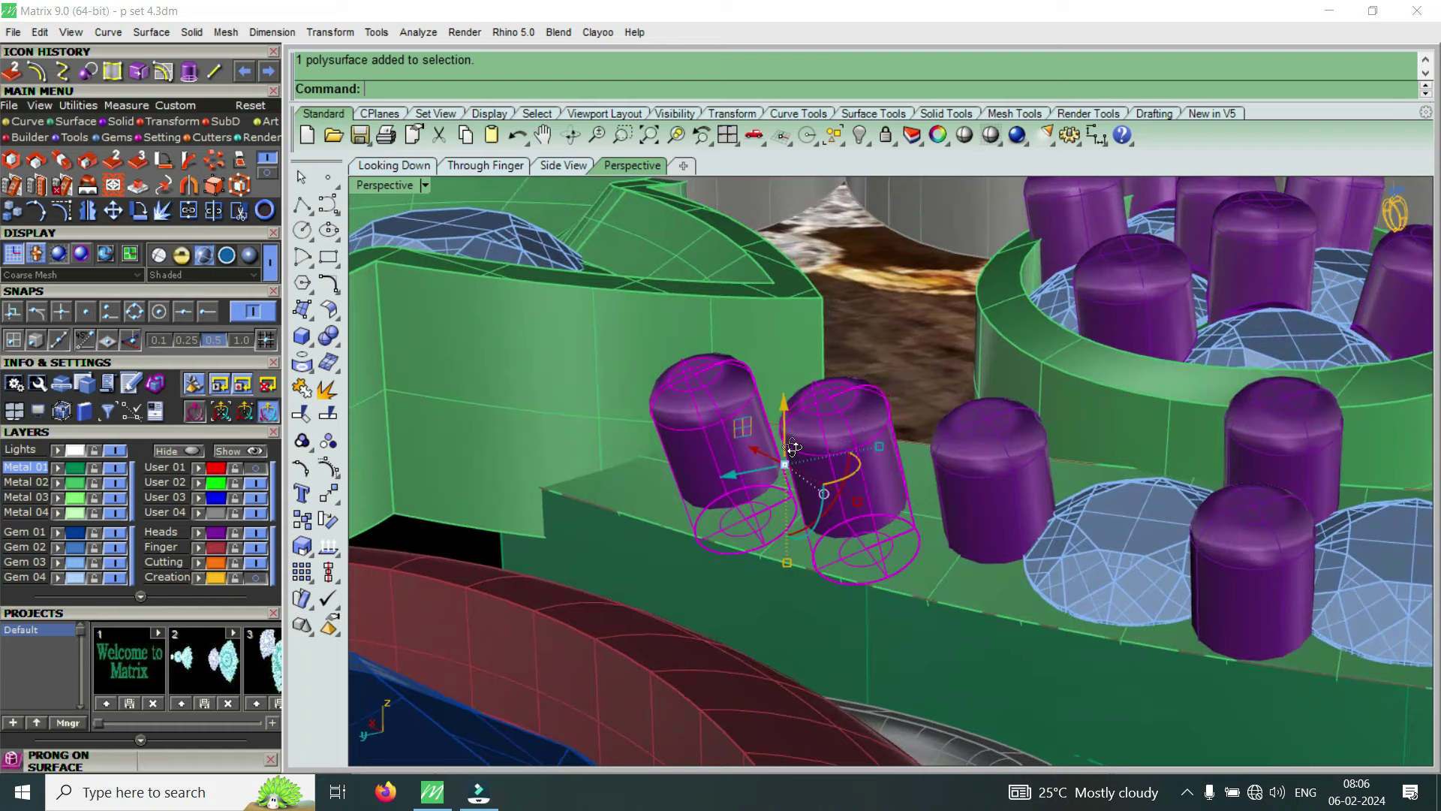
left_click_drag(782, 409, 779, 434)
mouse_move(779, 434)
right_mouse_down()
mouse_move(1028, 470)
mouse_move(883, 542)
right_mouse_up()
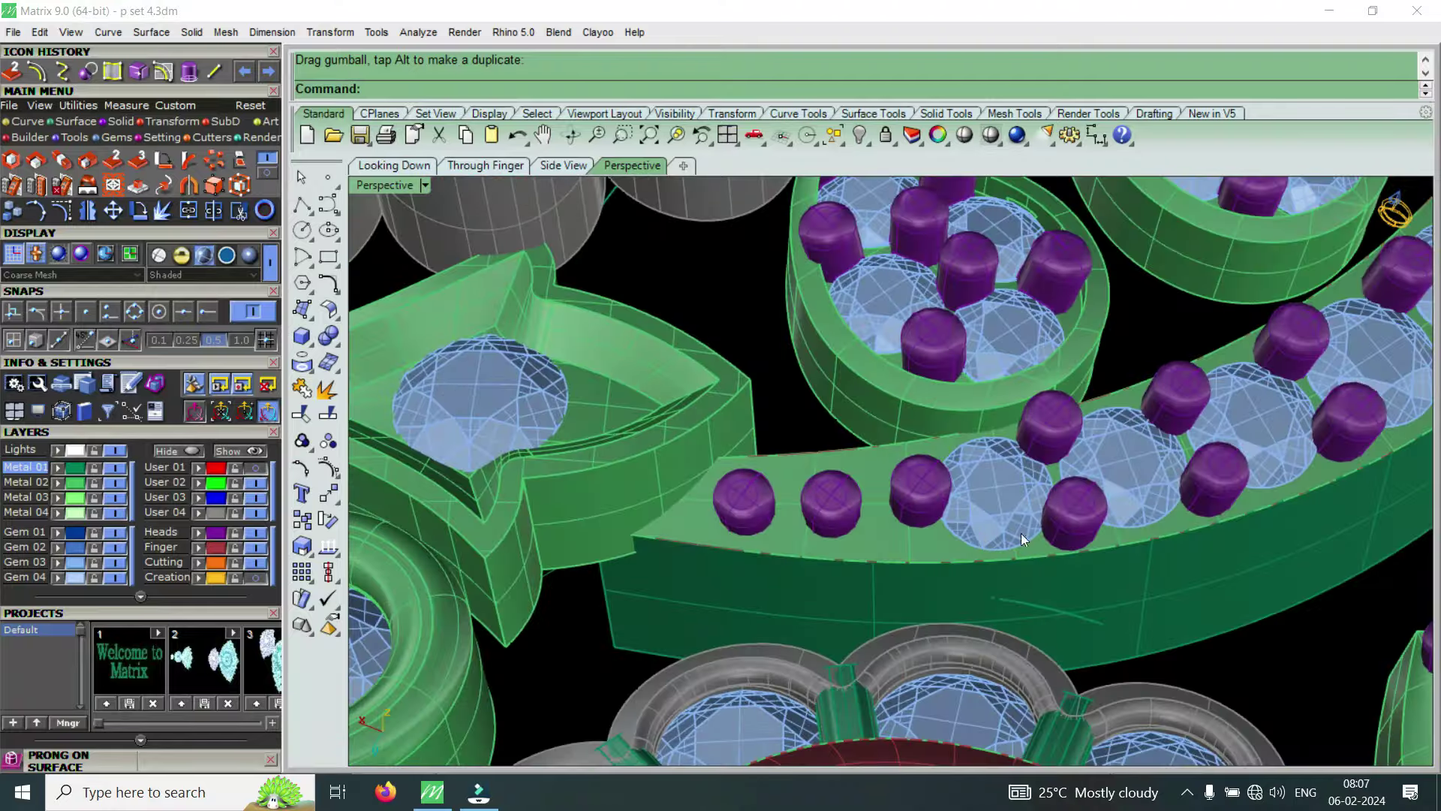
scroll(809, 484, "down", 6)
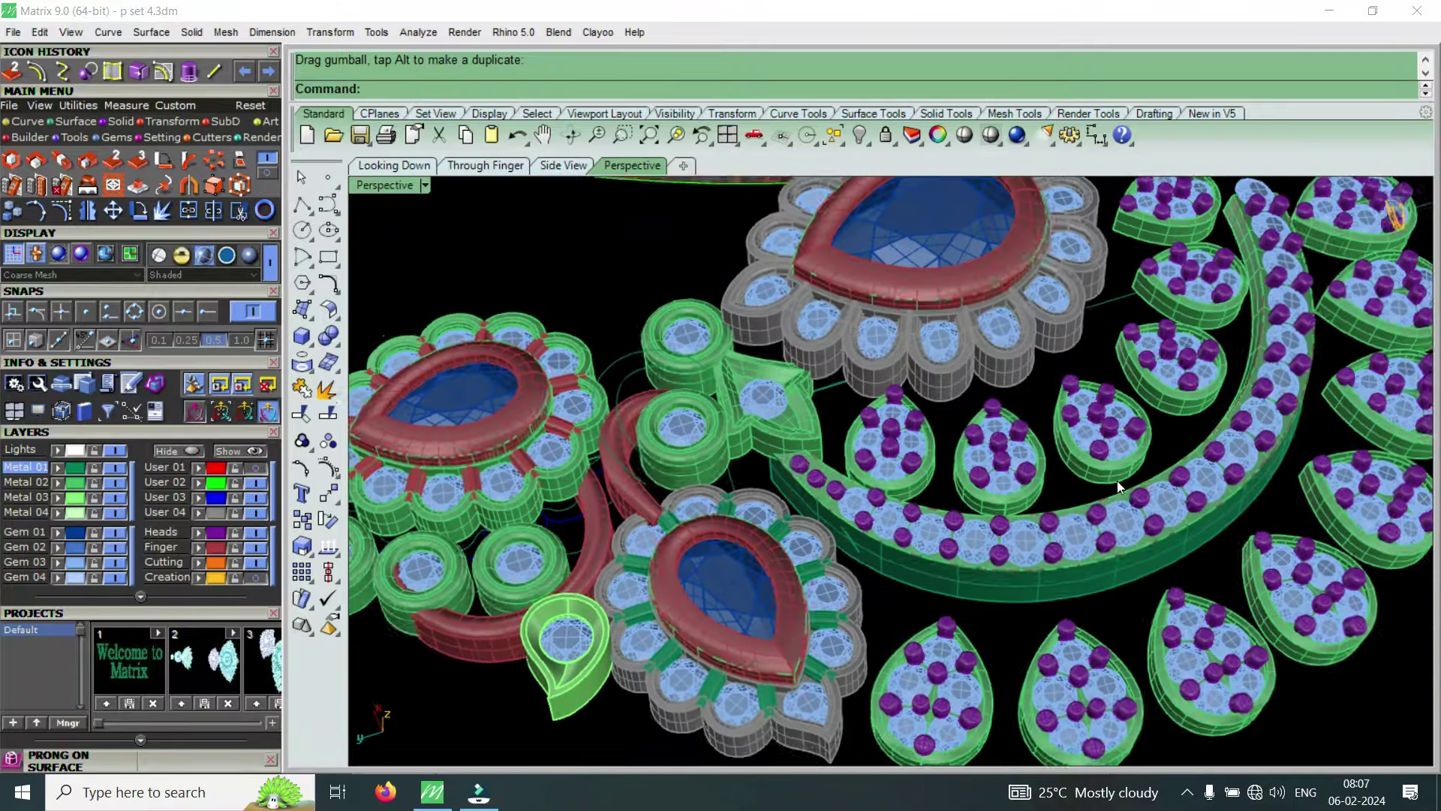
scroll(863, 502, "up", 3)
scroll(1196, 543, "down", 2)
scroll(1214, 565, "up", 3)
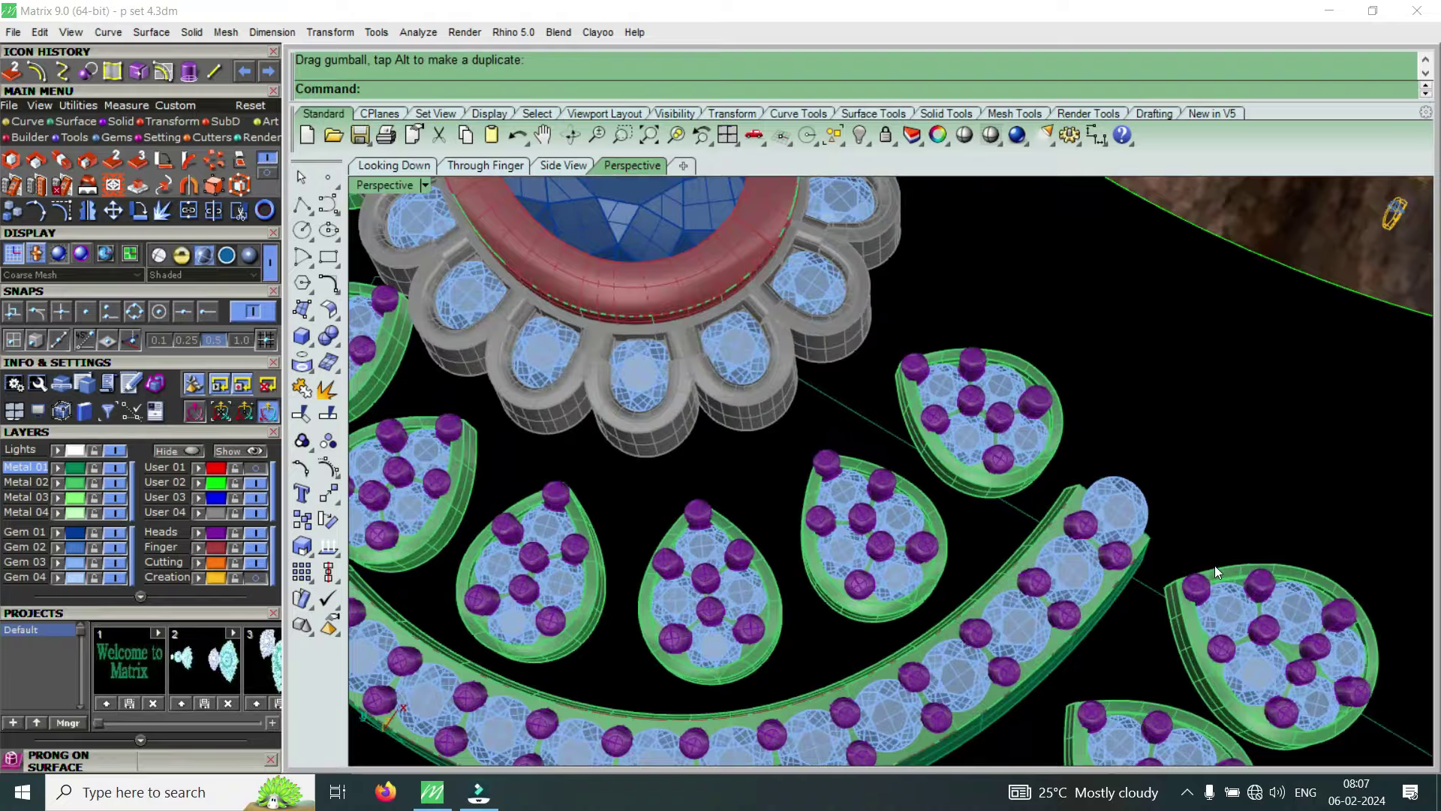
scroll(1208, 565, "up", 2)
scroll(925, 573, "up", 2)
scroll(927, 578, "up", 3)
left_click(966, 482, "shift")
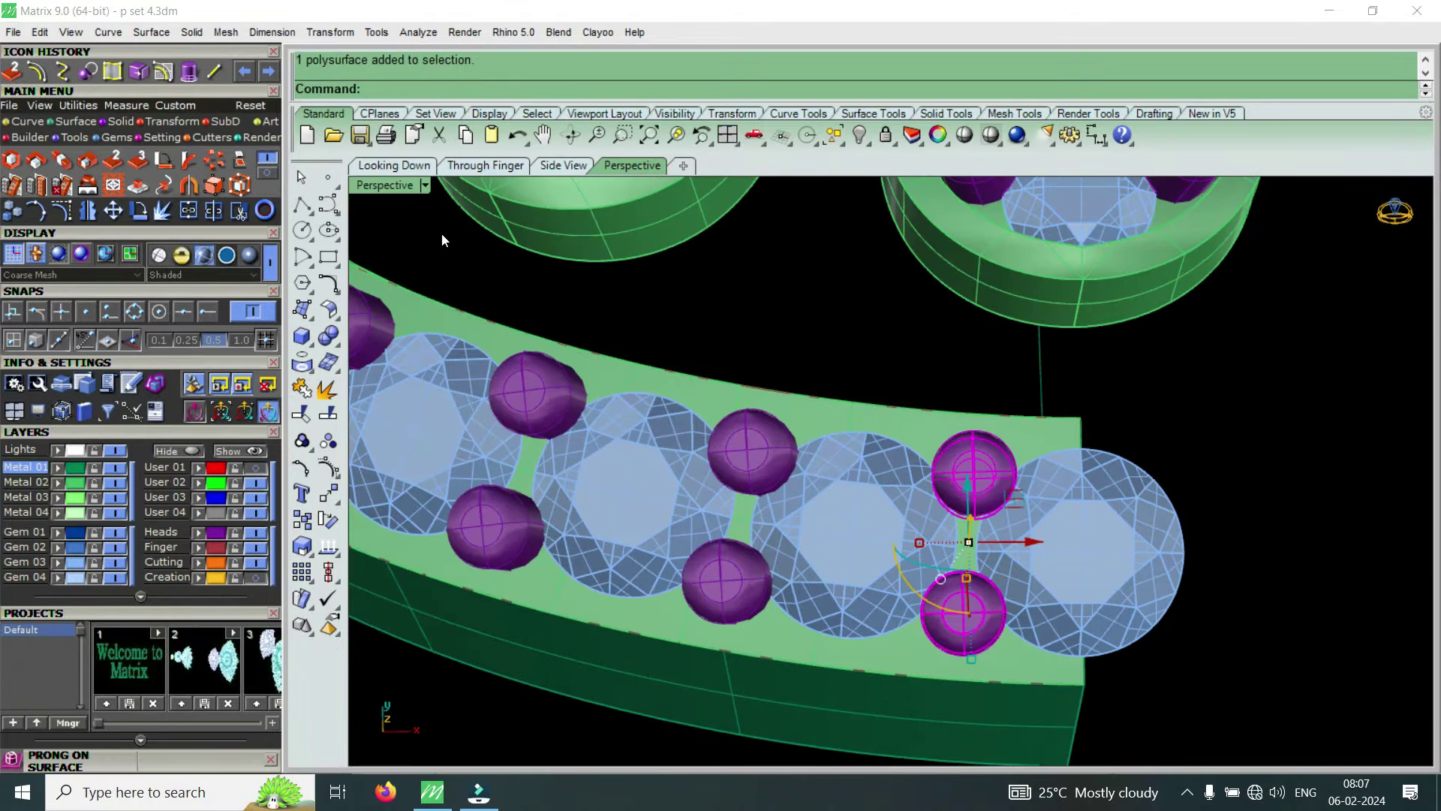
In the four-view layout, shift the last gem along the band's X direction
double_click(381, 184)
scroll(654, 321, "down", 1)
scroll(654, 321, "down", 2)
scroll(655, 321, "down", 2)
scroll(655, 322, "up", 2)
scroll(659, 331, "up", 2)
scroll(666, 342, "up", 2)
scroll(683, 348, "up", 2)
scroll(713, 315, "up", 2)
scroll(728, 286, "down", 2)
scroll(735, 277, "up", 2)
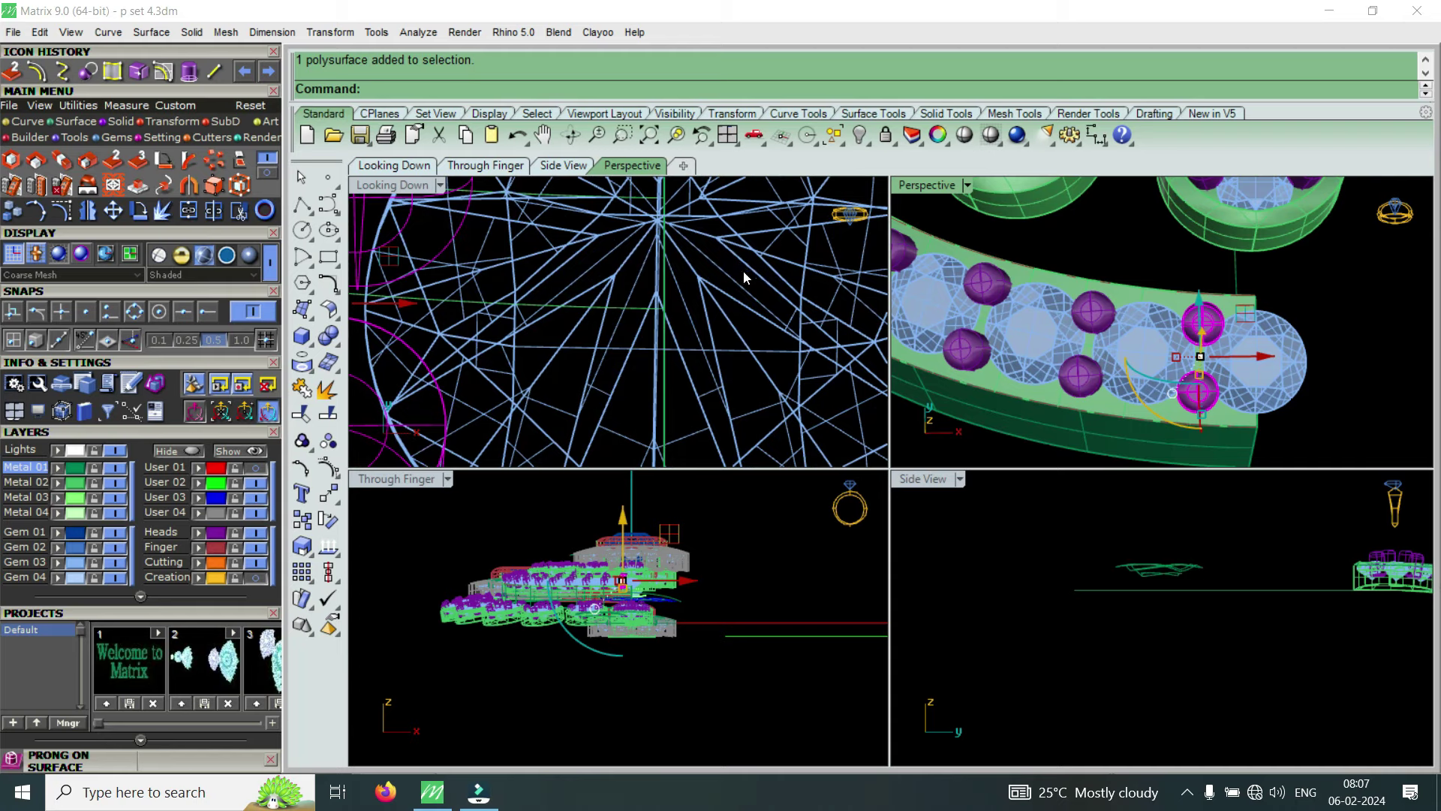
scroll(728, 286, "down", 1)
key("Escape")
left_click(728, 281)
scroll(728, 280, "up", 2)
scroll(728, 321, "up", 2)
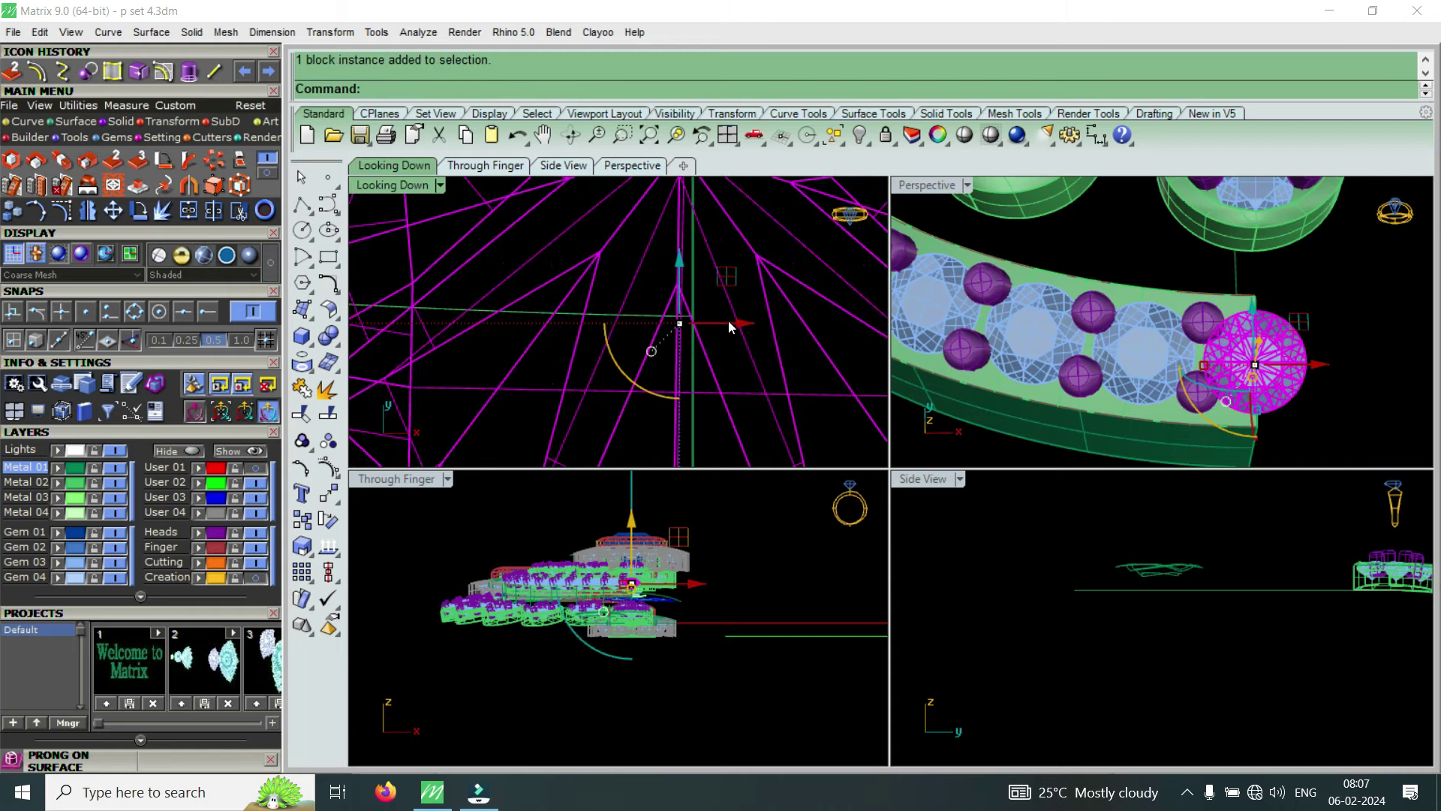
left_click_drag(737, 322, 709, 331)
scroll(710, 331, "down", 2)
scroll(709, 331, "down", 2)
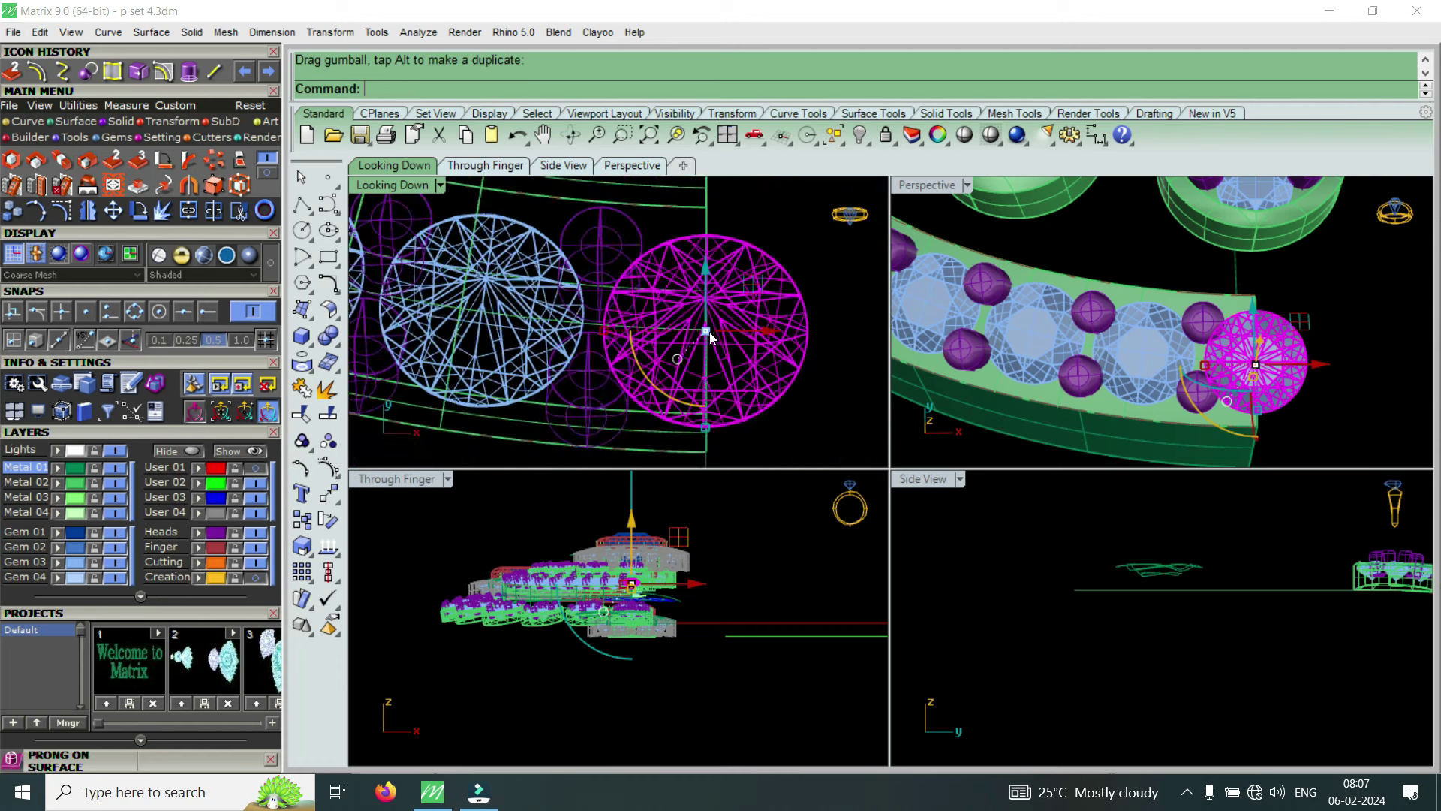
Select six prongs near the band's end in the full-size perspective view
double_click(929, 187)
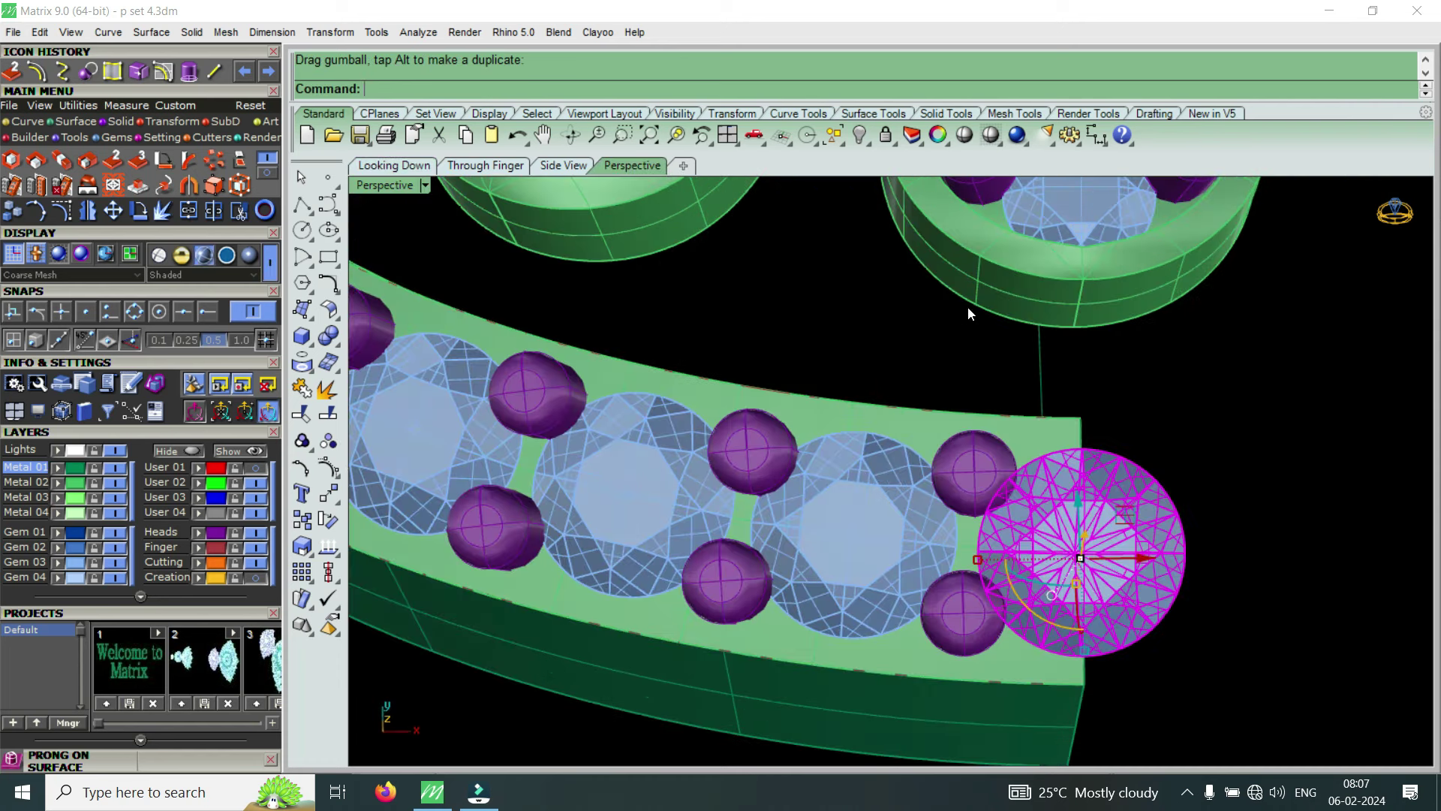
scroll(1008, 507, "up", 2)
left_click(962, 536)
scroll(825, 450, "down", 2)
left_click(943, 385, "shift")
left_click(750, 358, "shift")
scroll(864, 523, "down", 3)
scroll(864, 523, "up", 3)
left_click(818, 534, "shift")
left_click(774, 435, "shift")
left_click(612, 563, "shift")
Pick the first five prongs along the curved band
left_click(610, 478, "shift")
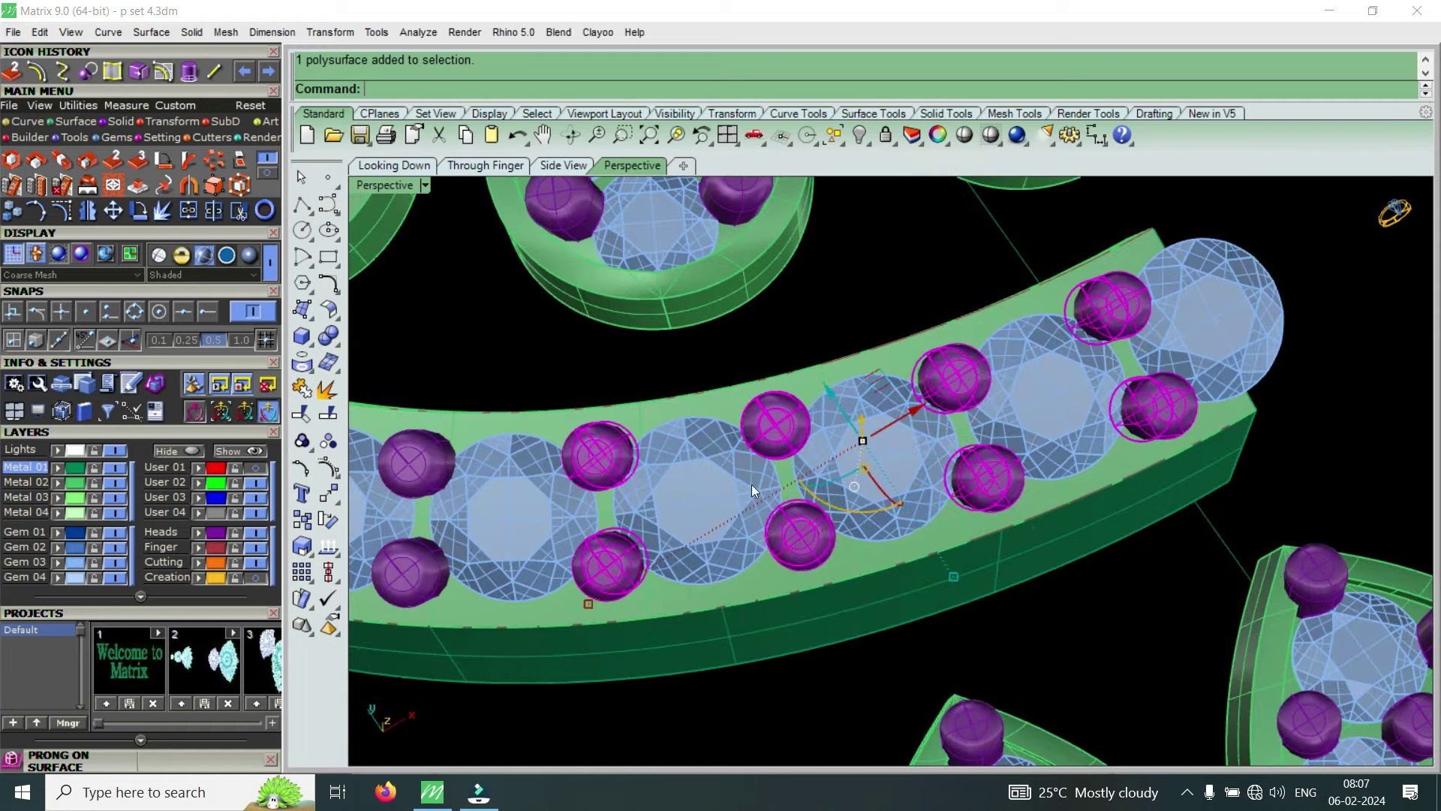
scroll(1002, 518, "down", 3)
scroll(721, 417, "down", 2)
scroll(839, 476, "up", 4)
scroll(839, 477, "down", 3)
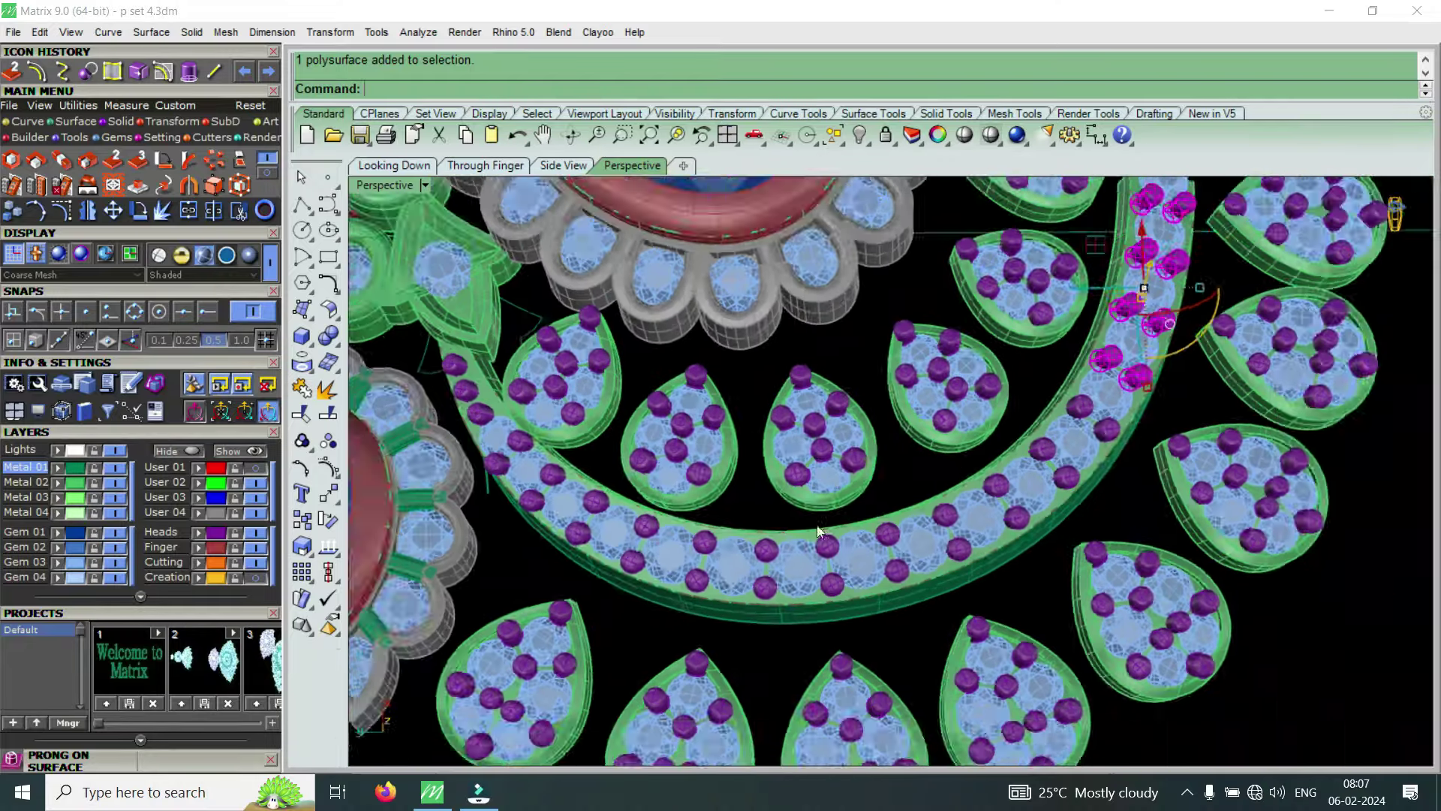
scroll(584, 530, "up", 2)
scroll(621, 526, "up", 2)
left_click(696, 599, "shift")
left_click(724, 532, "shift")
left_click(820, 633, "shift")
left_click(834, 563, "shift")
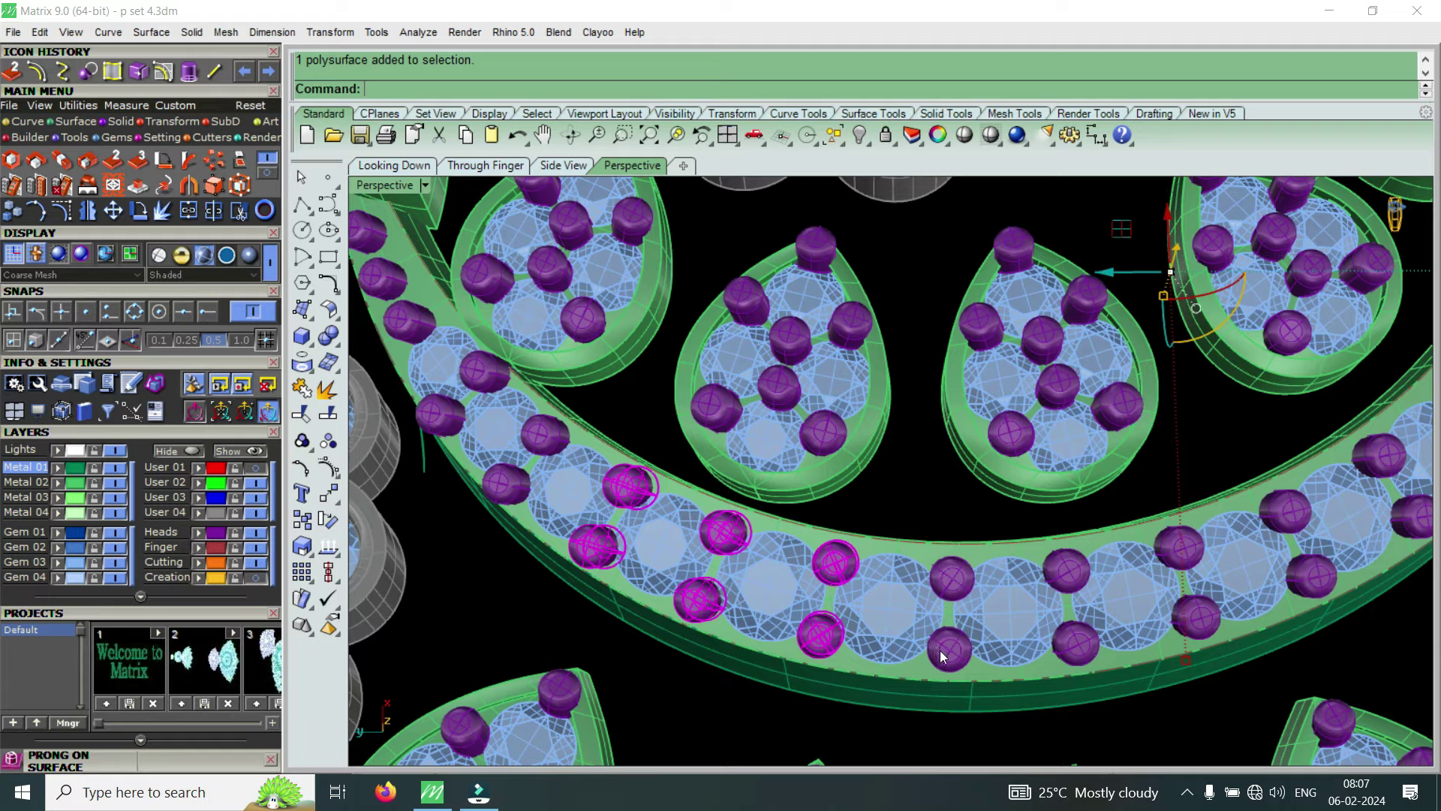
Add three more band prongs and the green band section itself to the selection
scroll(953, 570, "down", 4)
scroll(958, 561, "up", 3)
scroll(959, 562, "up", 3)
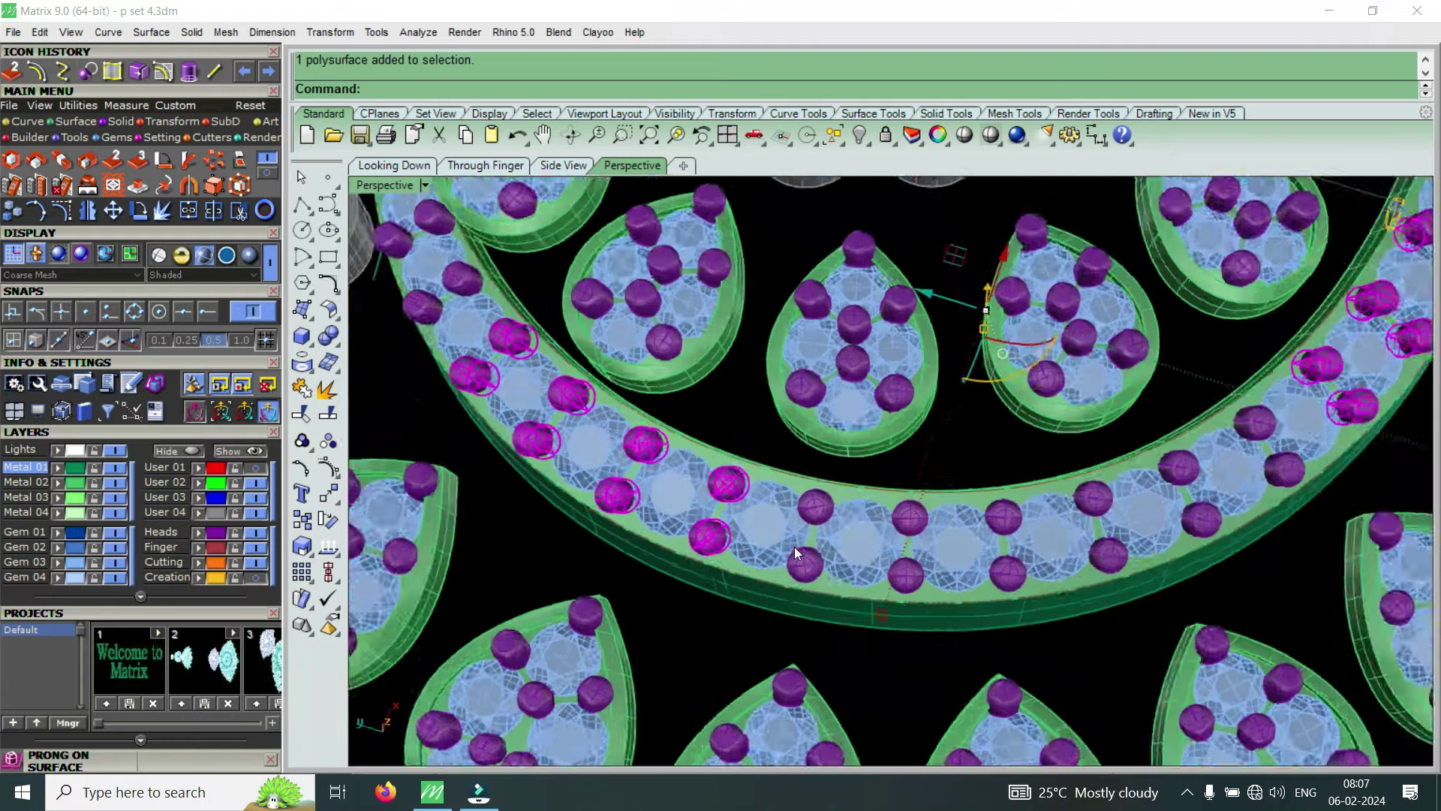
left_click(807, 568, "shift")
left_click(821, 498, "shift")
left_click(931, 582, "shift")
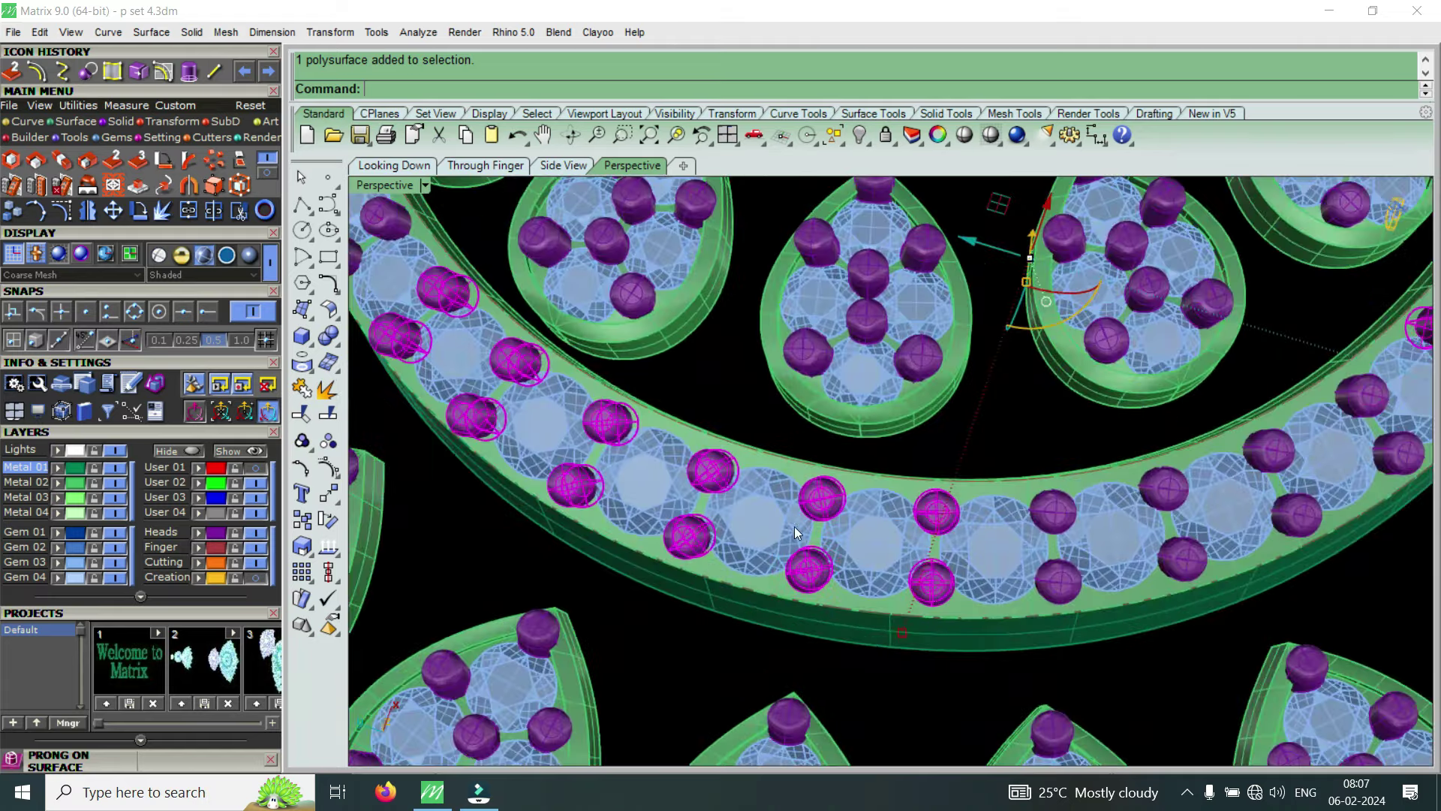
scroll(940, 541, "down", 3)
scroll(953, 551, "up", 2)
scroll(1084, 591, "up", 1)
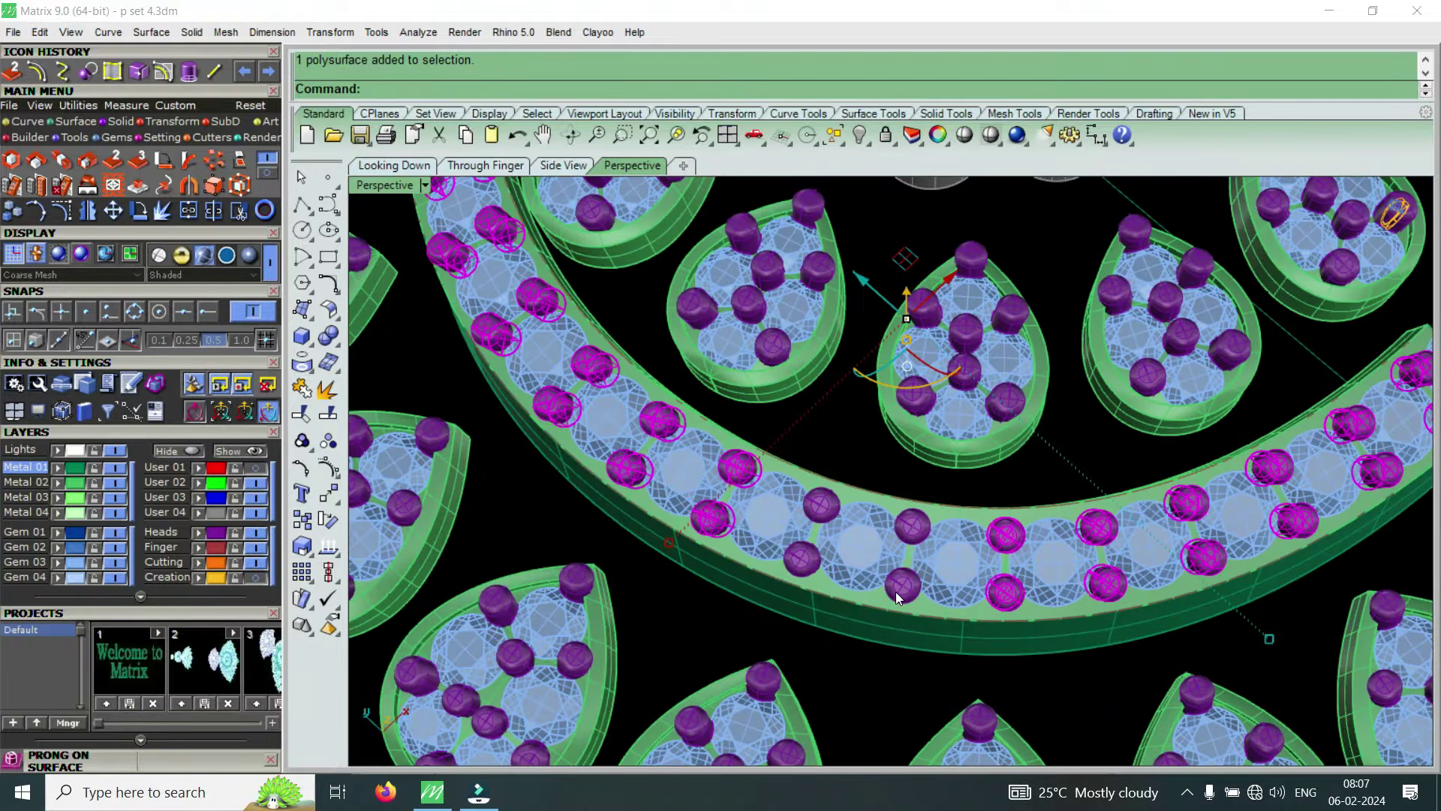
scroll(758, 571, "up", 3)
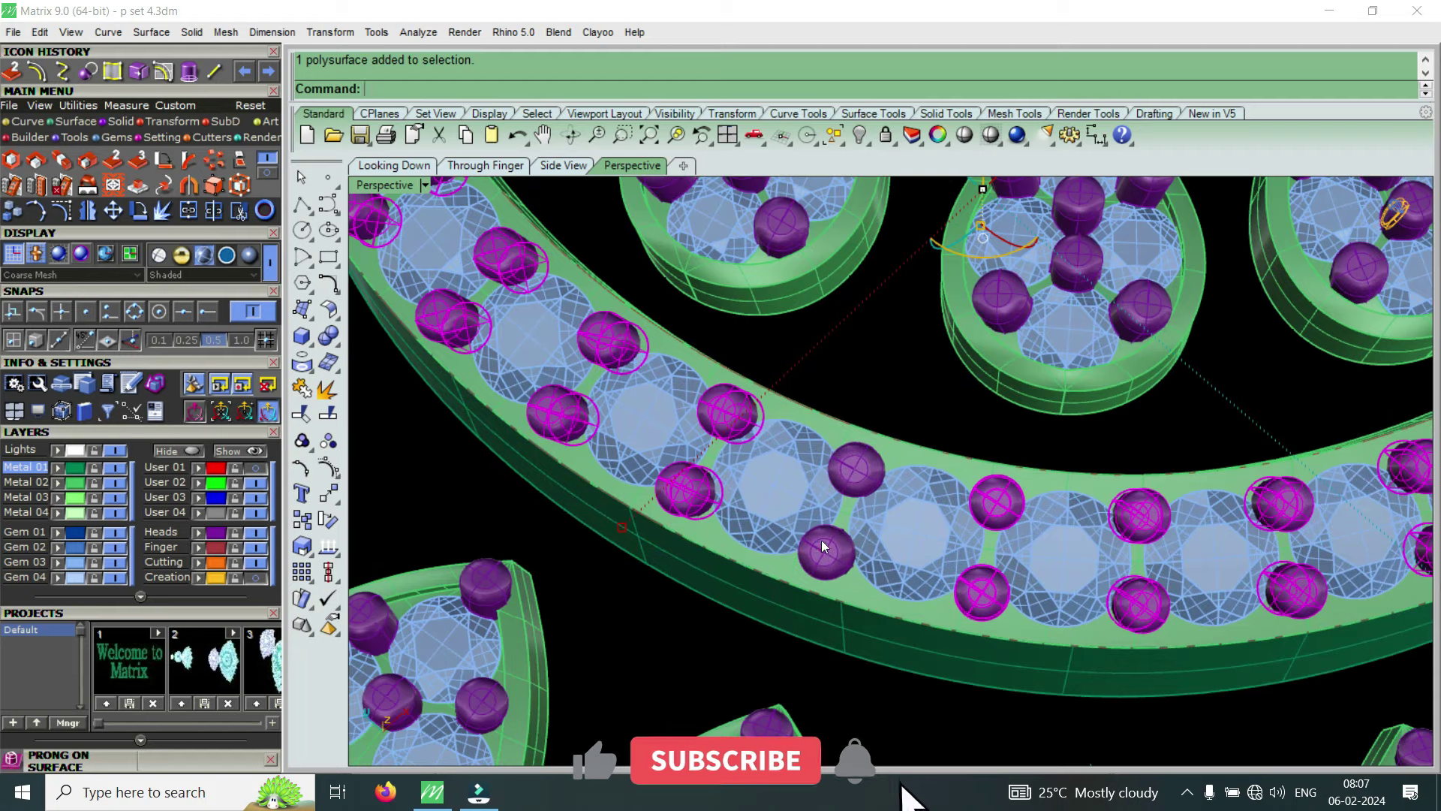
scroll(870, 529, "down", 3)
scroll(976, 555, "up", 1)
scroll(668, 482, "up", 1)
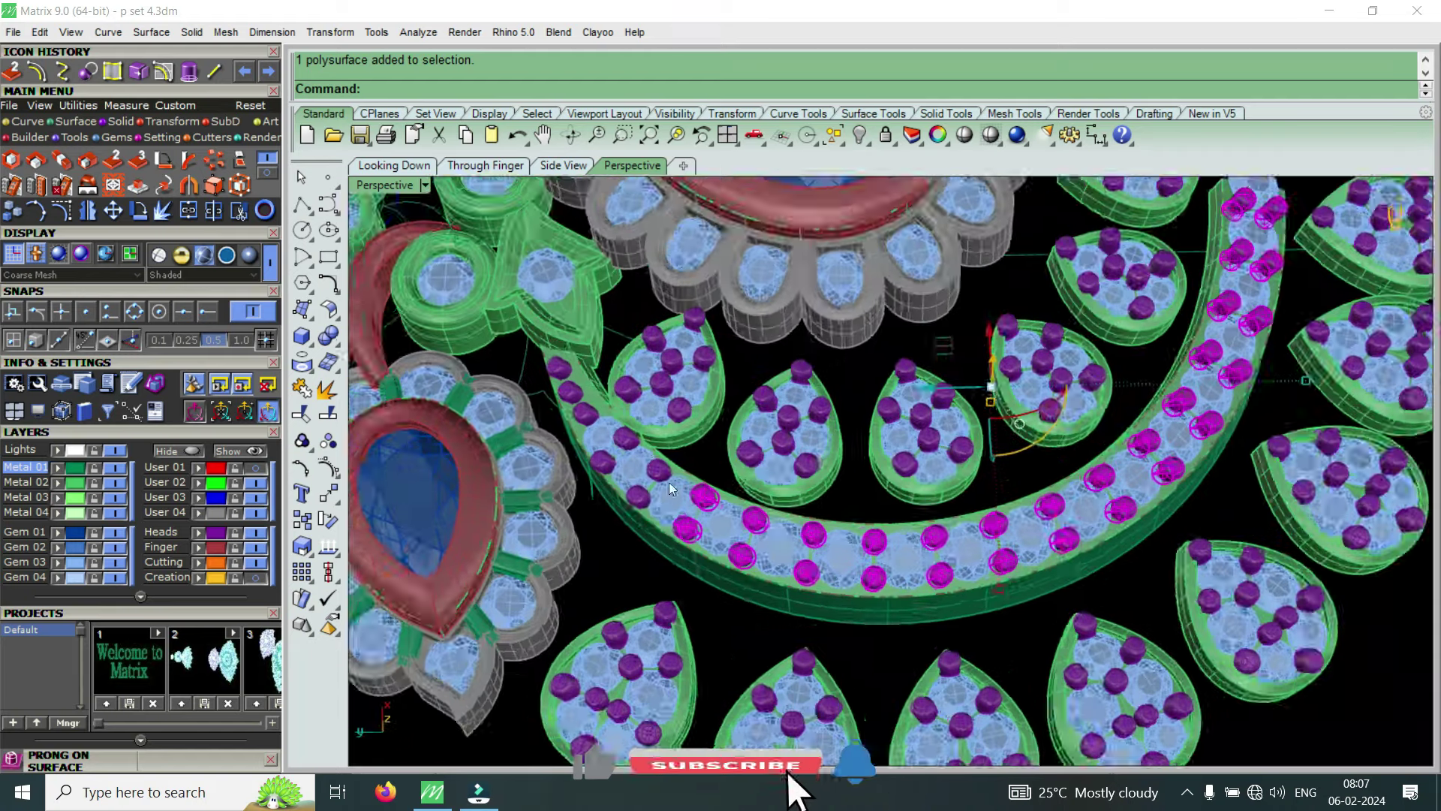
scroll(618, 516, "up", 1)
scroll(625, 493, "down", 3)
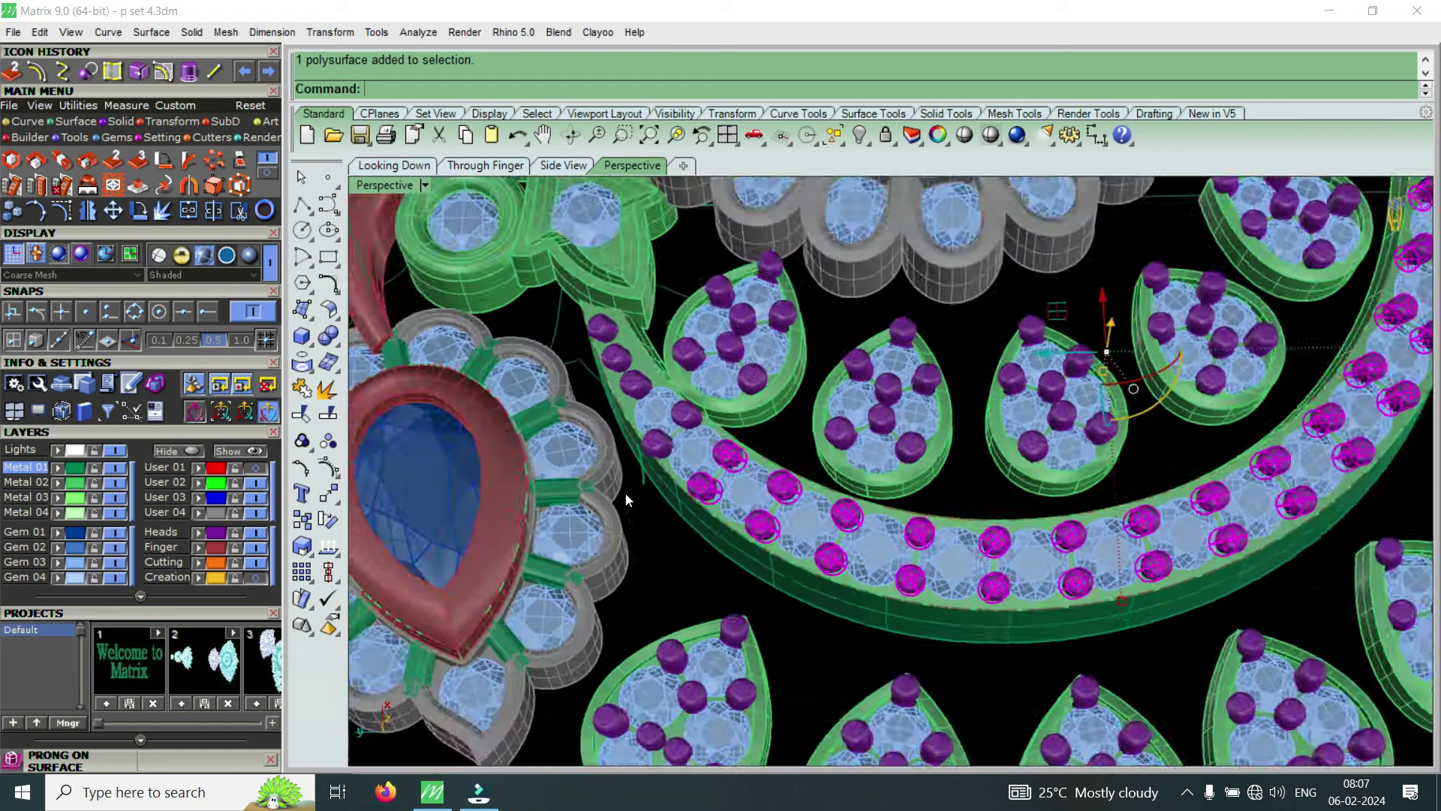
scroll(750, 518, "up", 4)
scroll(751, 518, "down", 3)
scroll(795, 539, "up", 4)
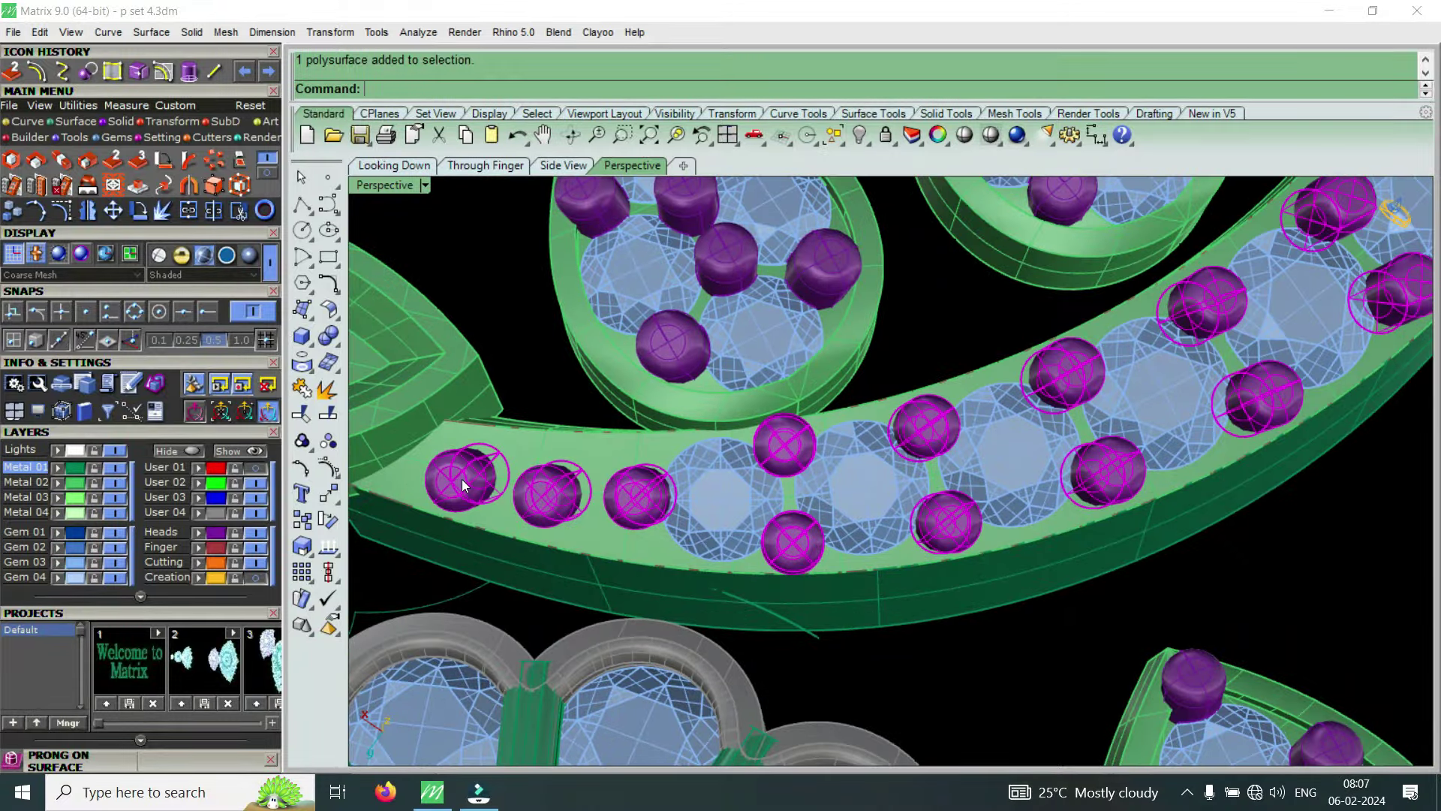
scroll(461, 479, "down", 3)
mouse_move(917, 475)
right_mouse_down()
mouse_move(1061, 473)
mouse_move(808, 450)
right_mouse_up()
scroll(1101, 620, "up", 5)
scroll(1102, 620, "up", 5)
left_click(1055, 568)
Group the picked prongs with the band, then pick the three gems at the band's end
type("g")
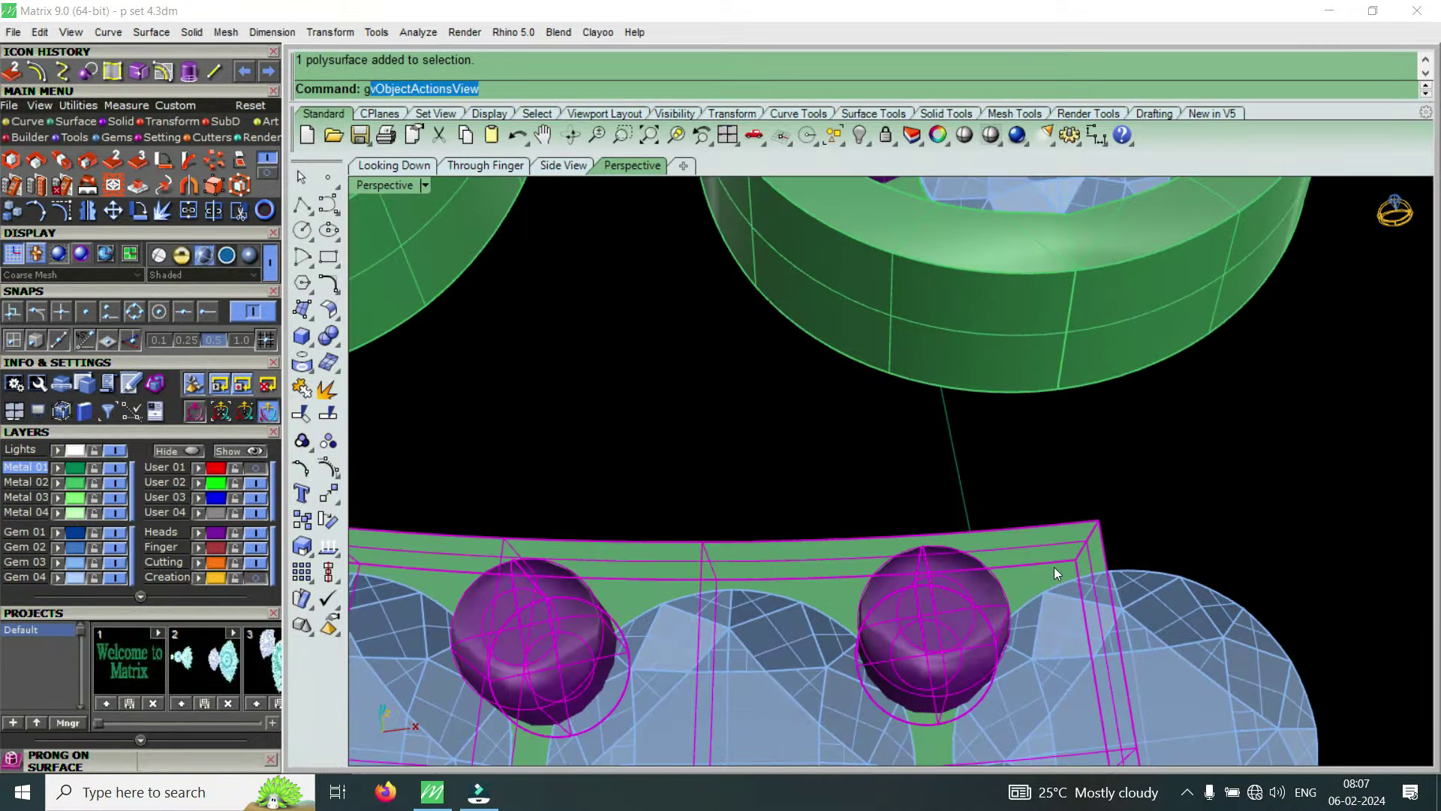
type("roup")
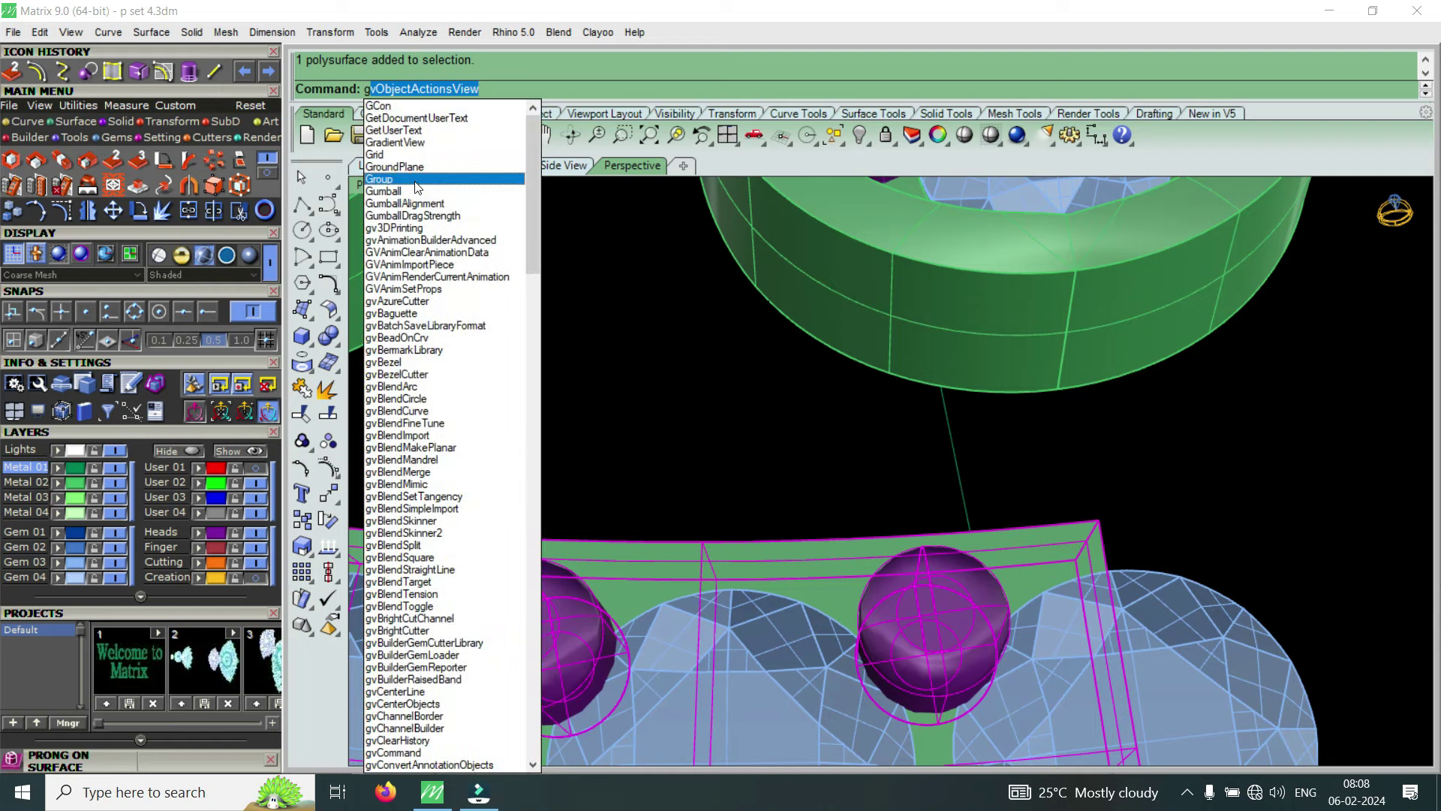
key("Return")
scroll(1059, 488, "down", 3)
scroll(1132, 527, "down", 3)
scroll(1132, 528, "up", 3)
left_click(1065, 563)
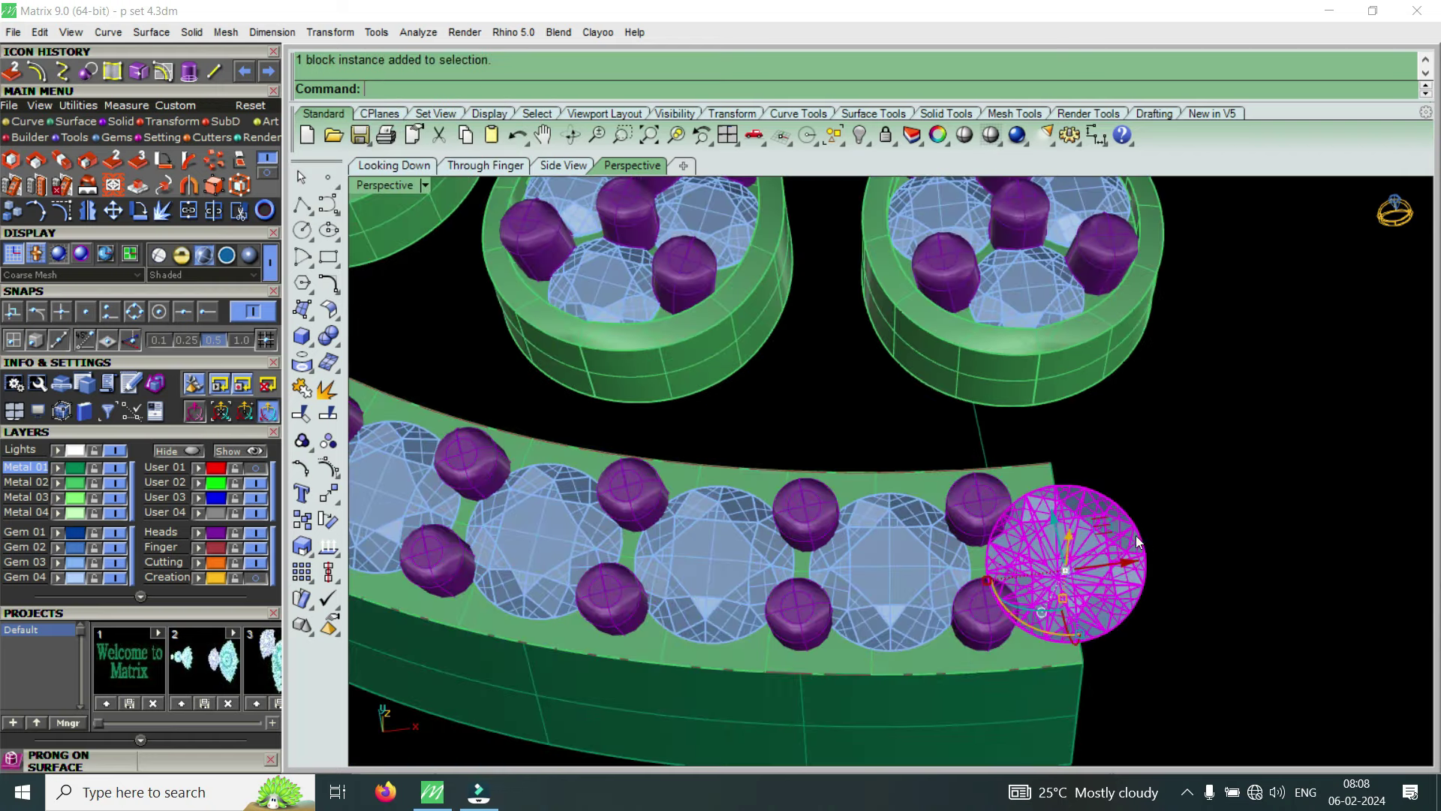
left_click(889, 571, "shift")
left_click(713, 563, "shift")
Add the remaining round gems along the curved band to the selection
scroll(1306, 481, "down", 3)
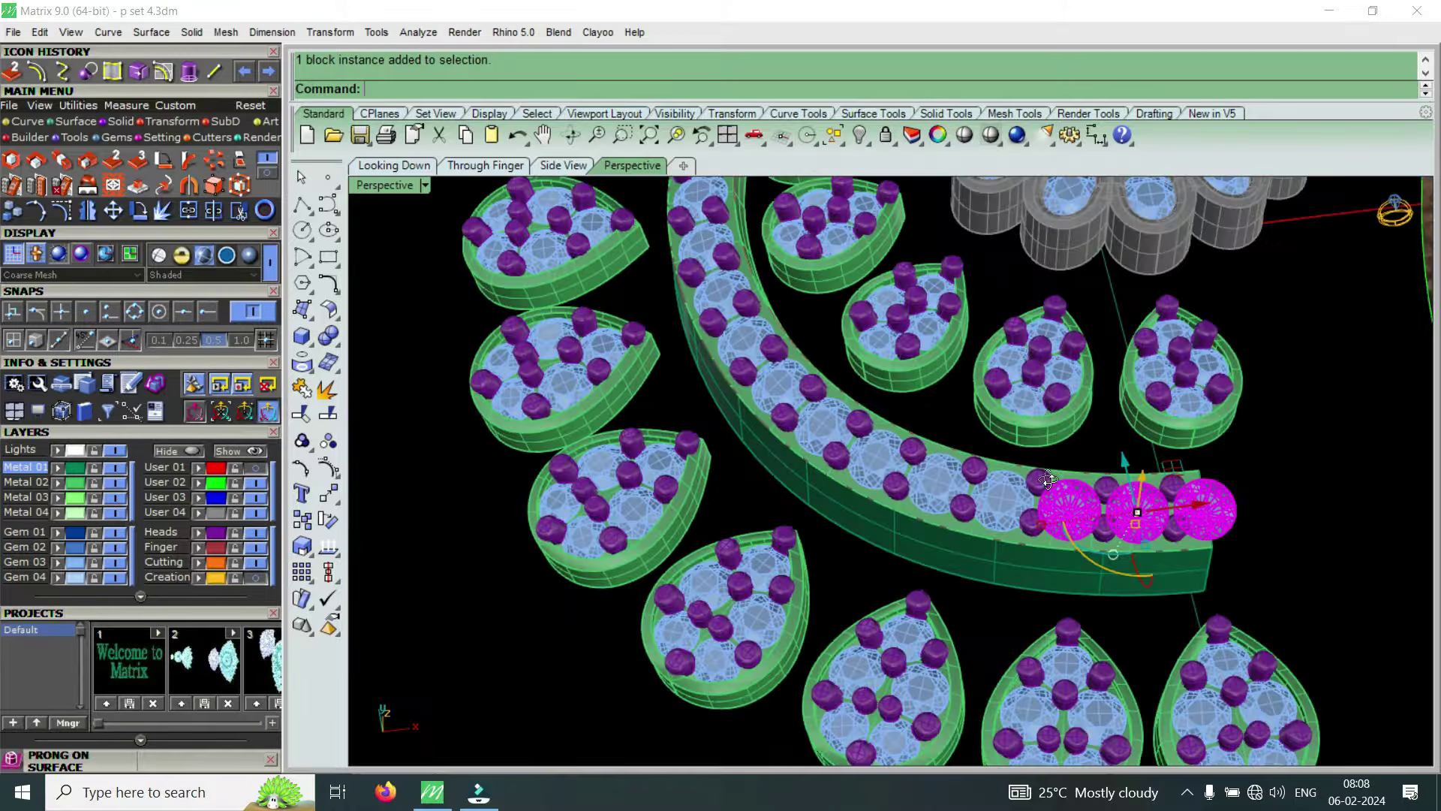
right_click_drag(1306, 481, 754, 363)
scroll(755, 363, "down", 2)
scroll(804, 381, "up", 5)
scroll(804, 381, "up", 2)
left_click(828, 311, "shift")
left_click(848, 394, "shift")
scroll(899, 485, "down", 2)
left_click(859, 484, "shift")
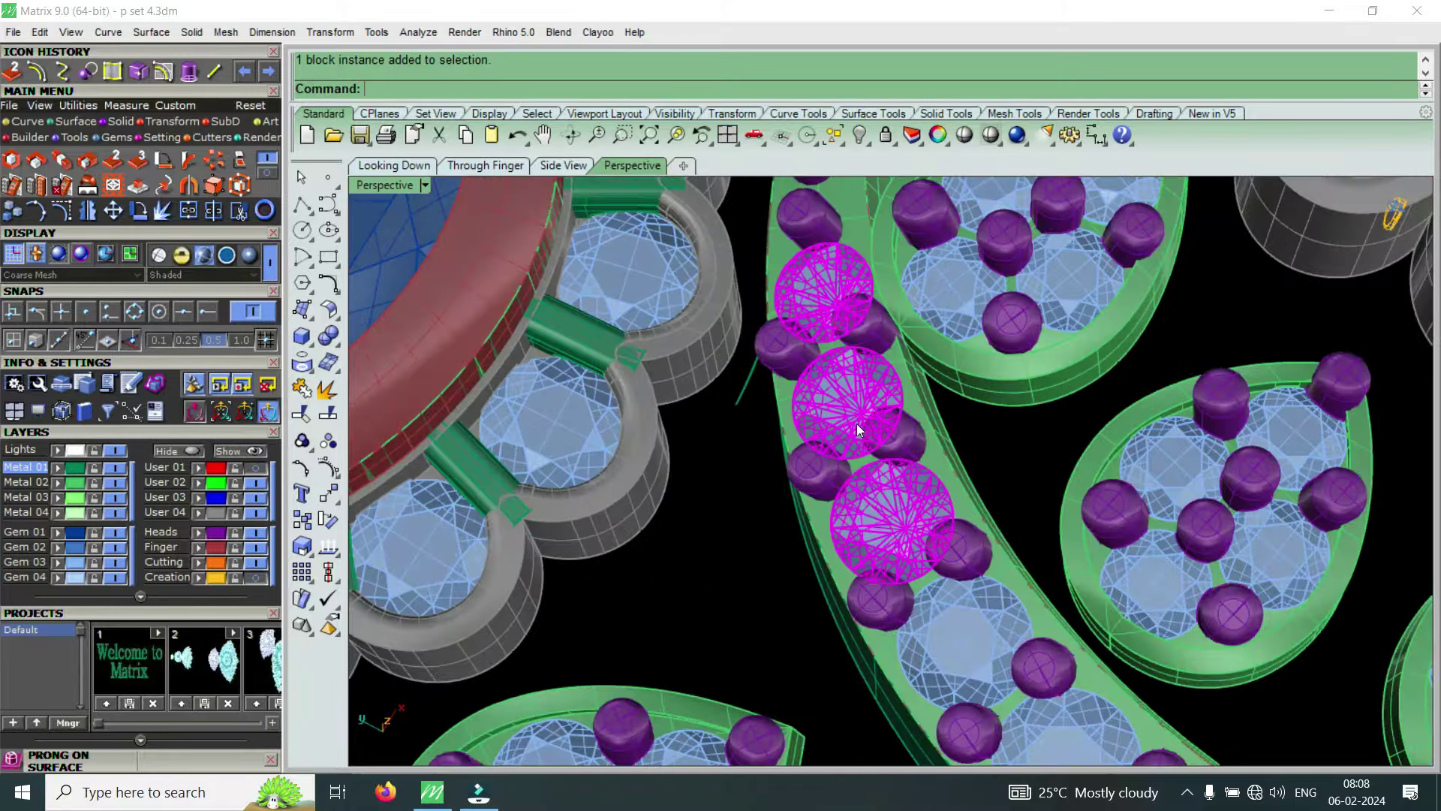
scroll(857, 424, "down", 3)
scroll(858, 486, "up", 3)
left_click(905, 538, "shift")
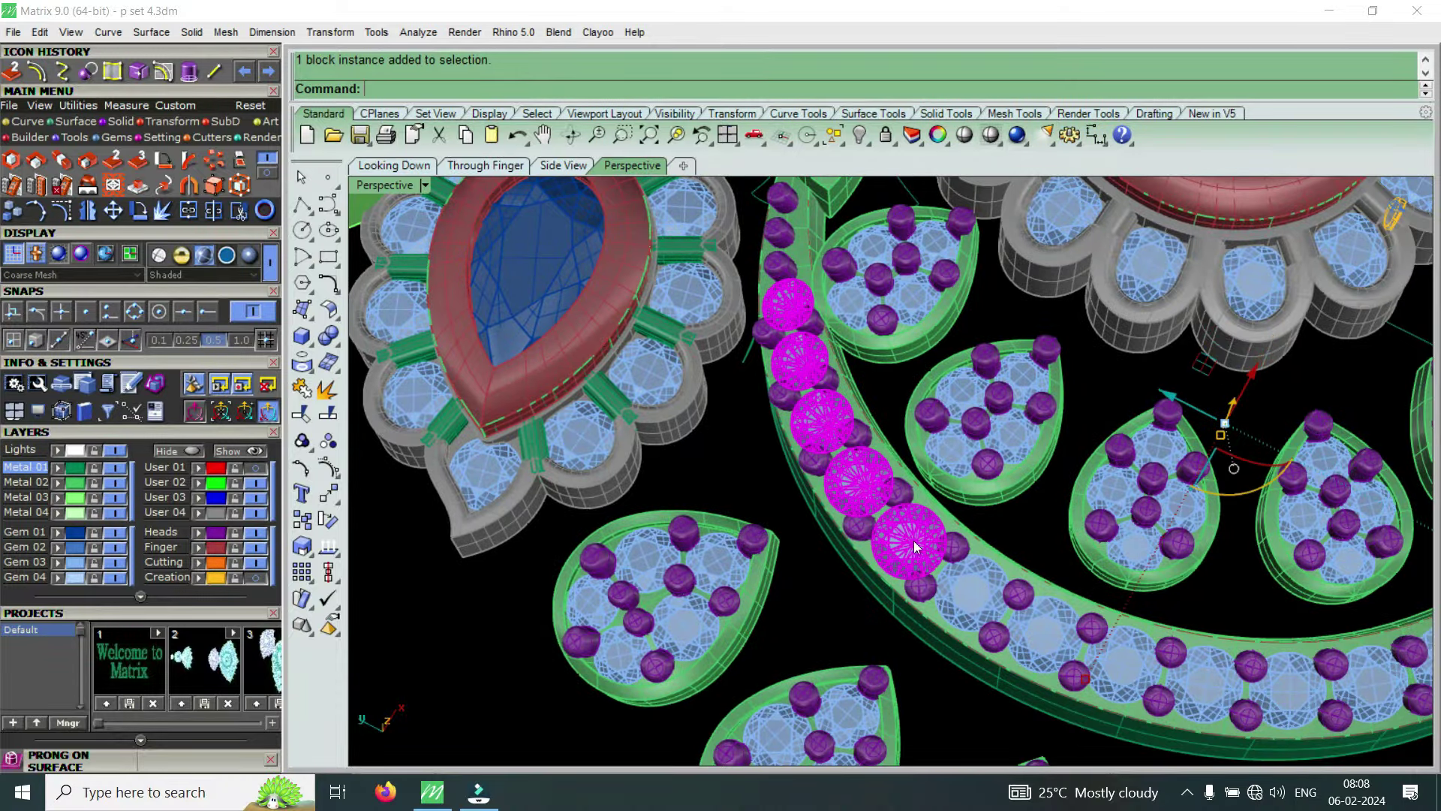
left_click(976, 591, "shift")
left_click(1039, 632, "shift")
scroll(1088, 619, "down", 3)
scroll(1112, 610, "up", 3)
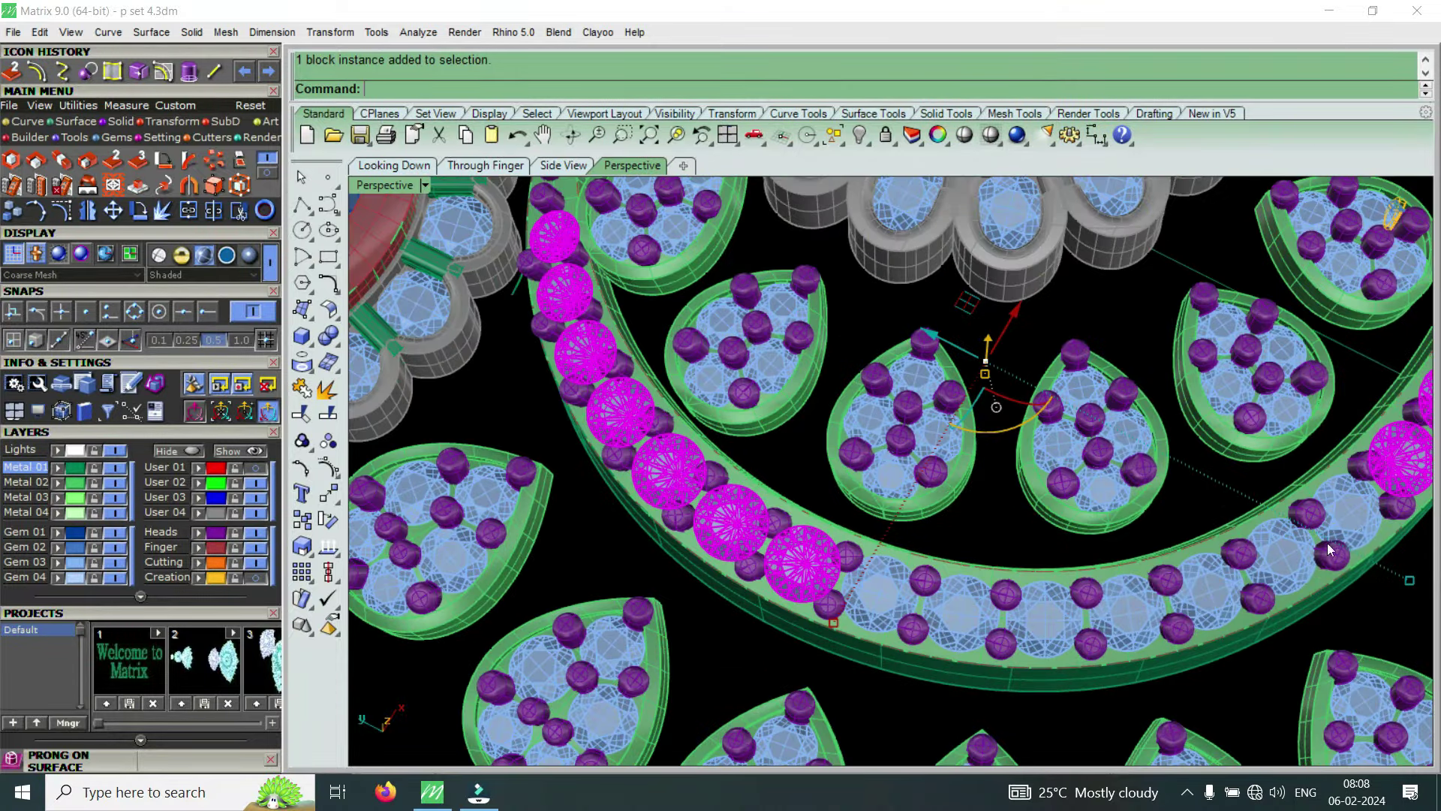
left_click(1272, 563, "shift")
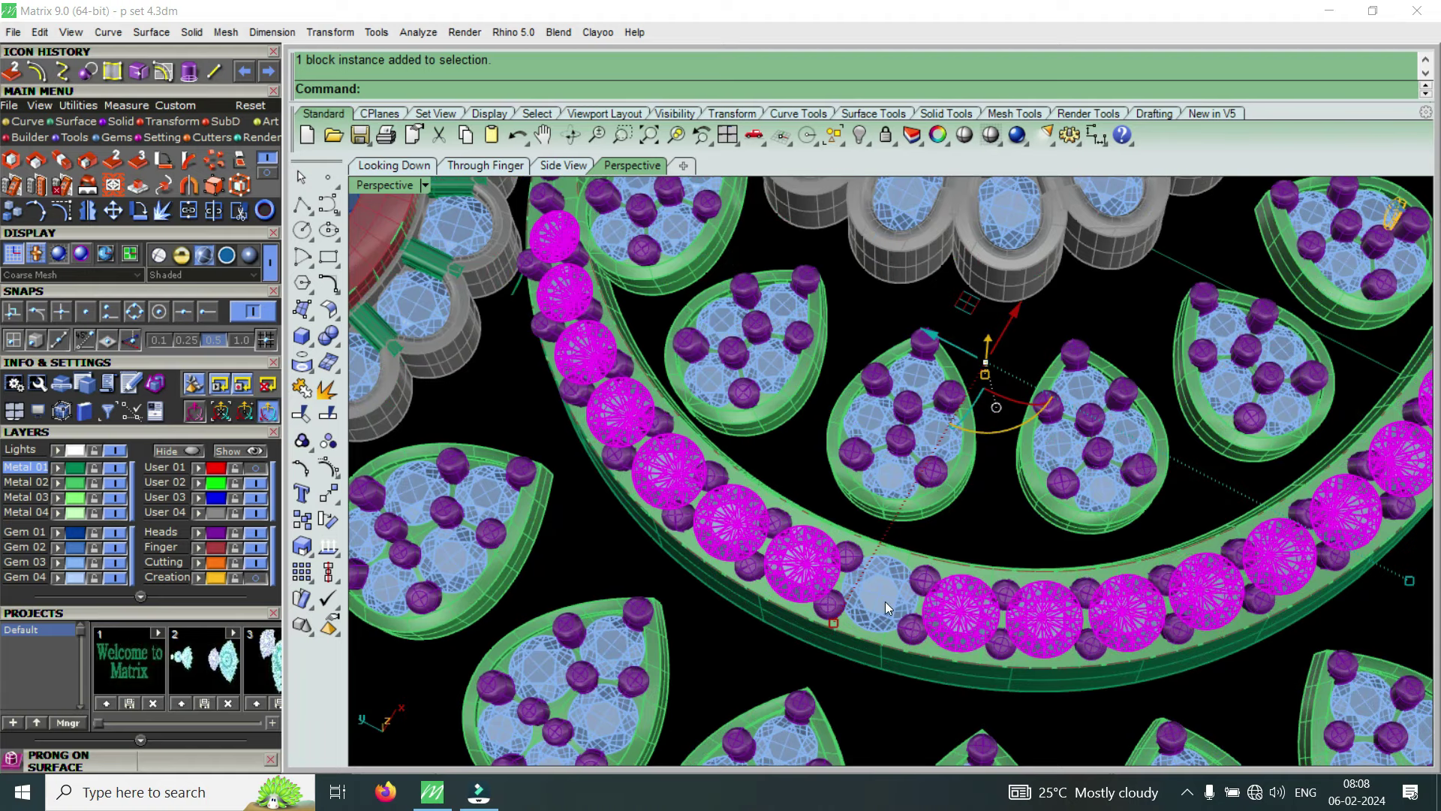
Group the selected band gems and bring up their gem action list with F6
scroll(885, 601, "down", 3)
scroll(1006, 569, "down", 2)
right_click_drag(1006, 569, 1068, 608)
scroll(1069, 609, "up", 3)
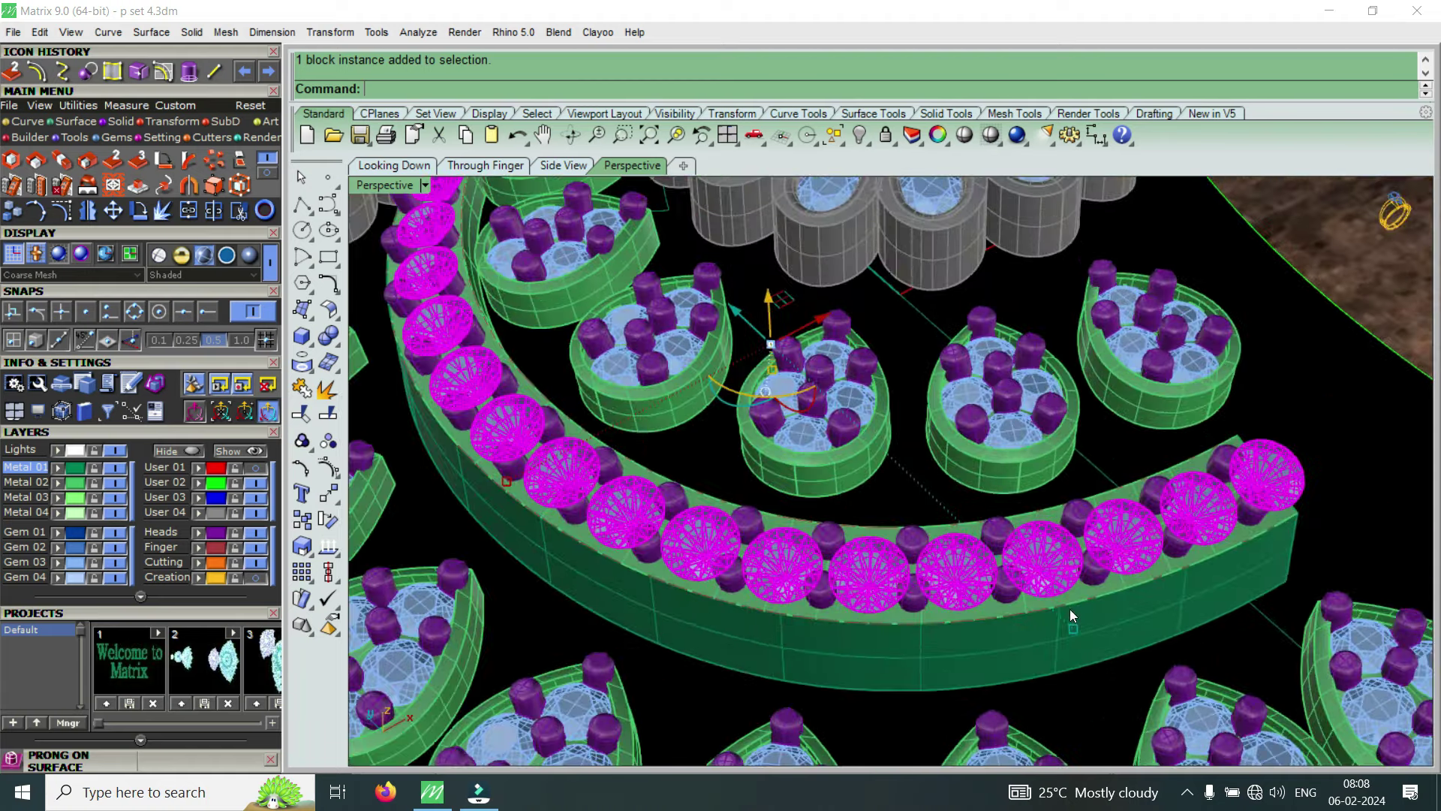
type("g")
type("roup")
key("Return")
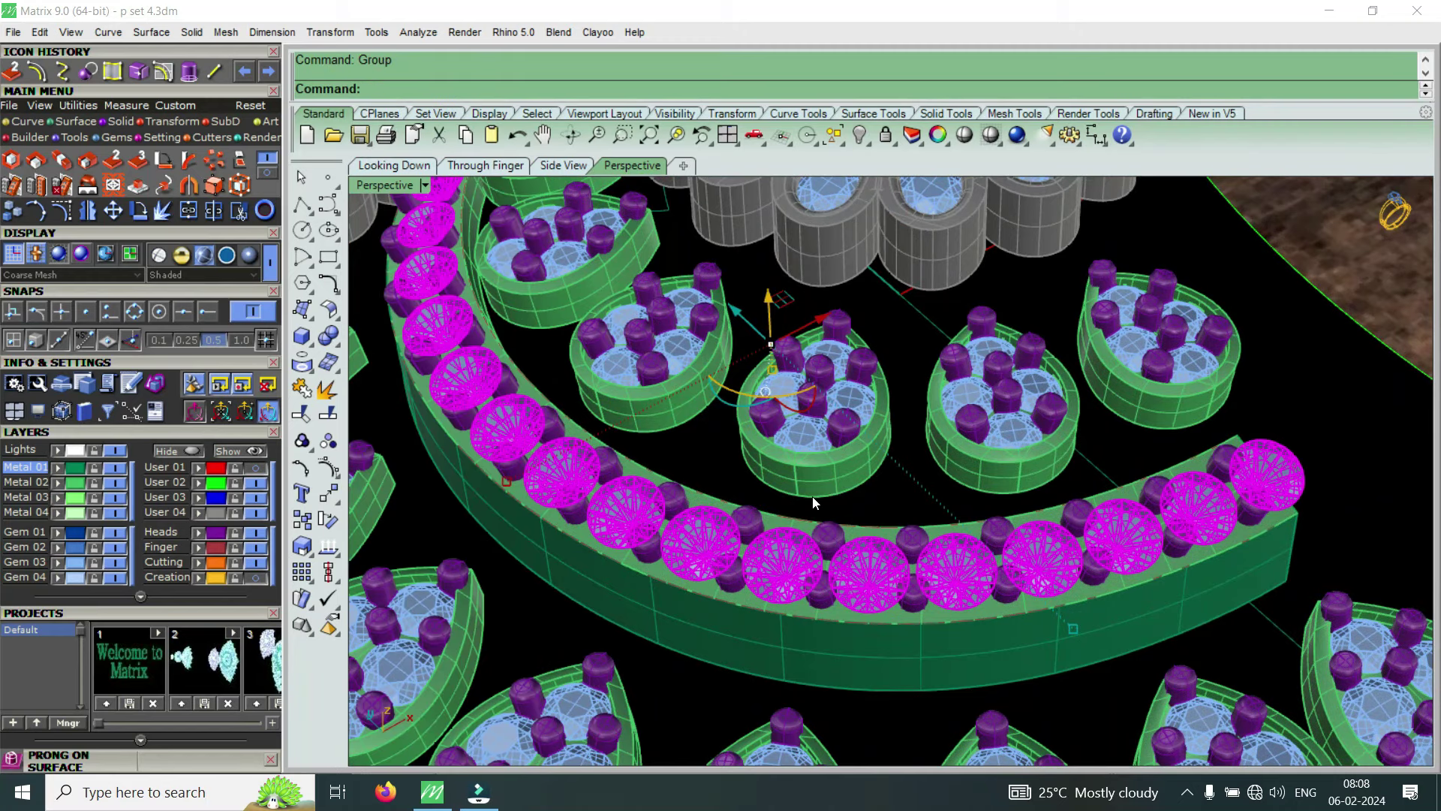
key("F6")
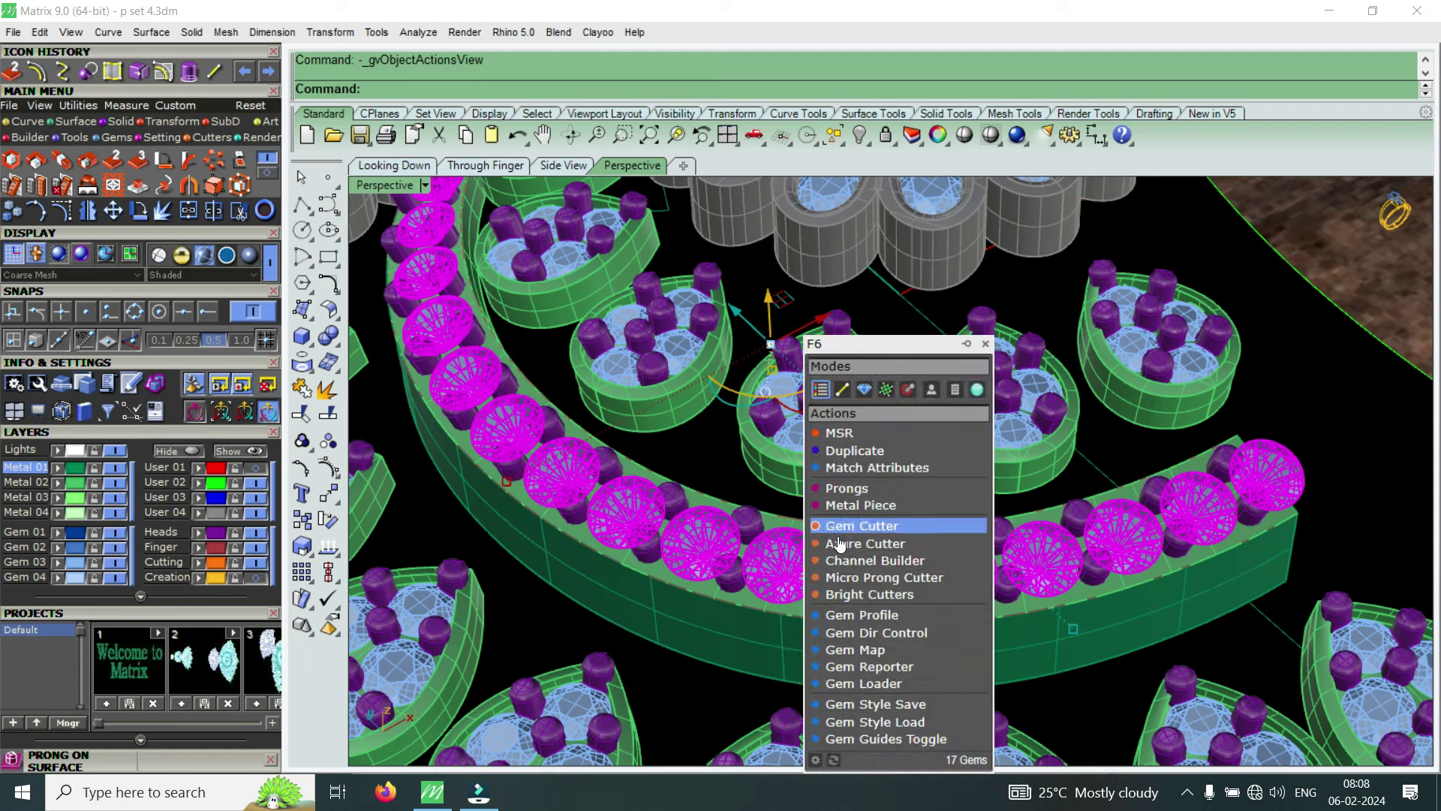
Generate gem cutters under the grouped band gems with a 12.6% girdle width
left_click(876, 535)
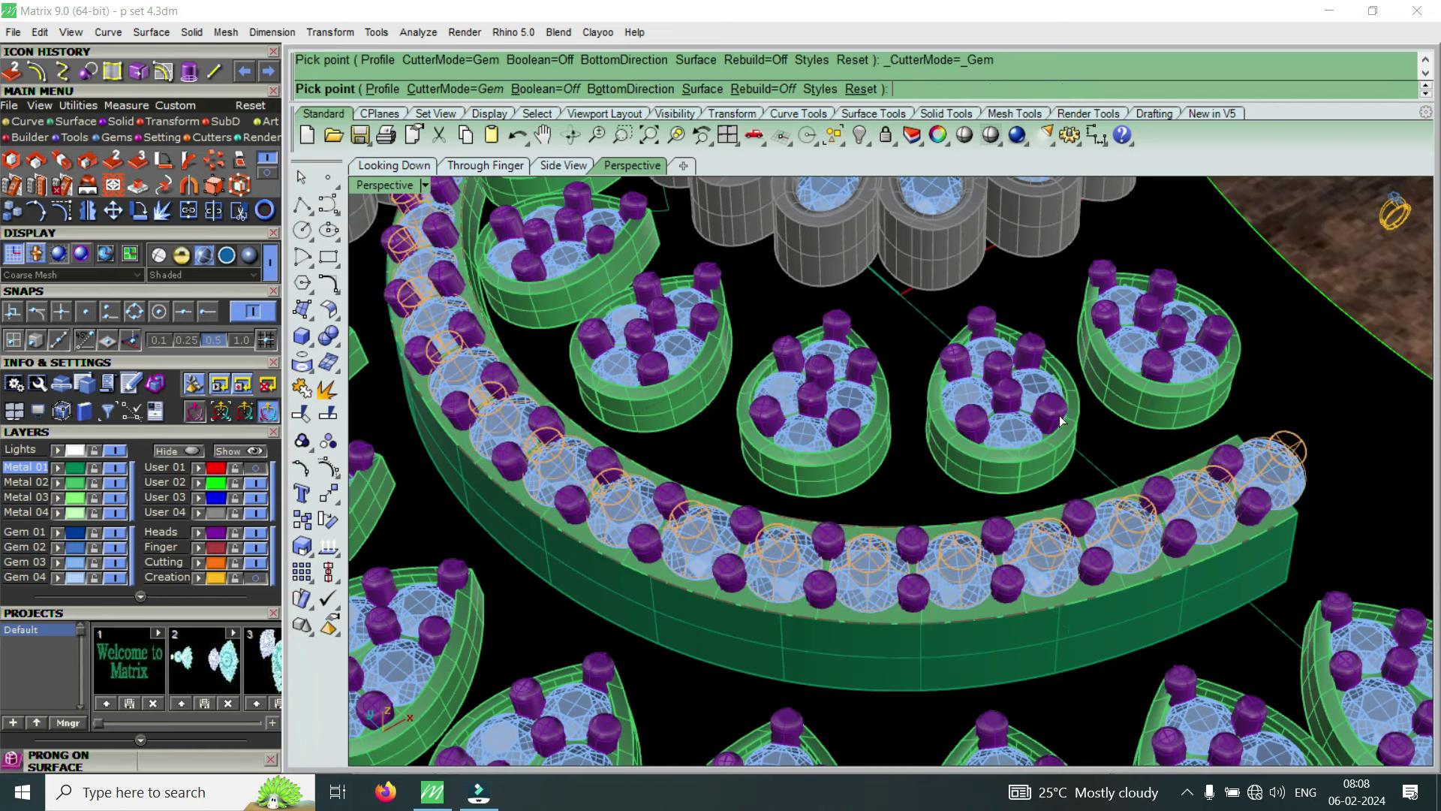
scroll(1047, 428, "down", 2)
scroll(1056, 414, "down", 1)
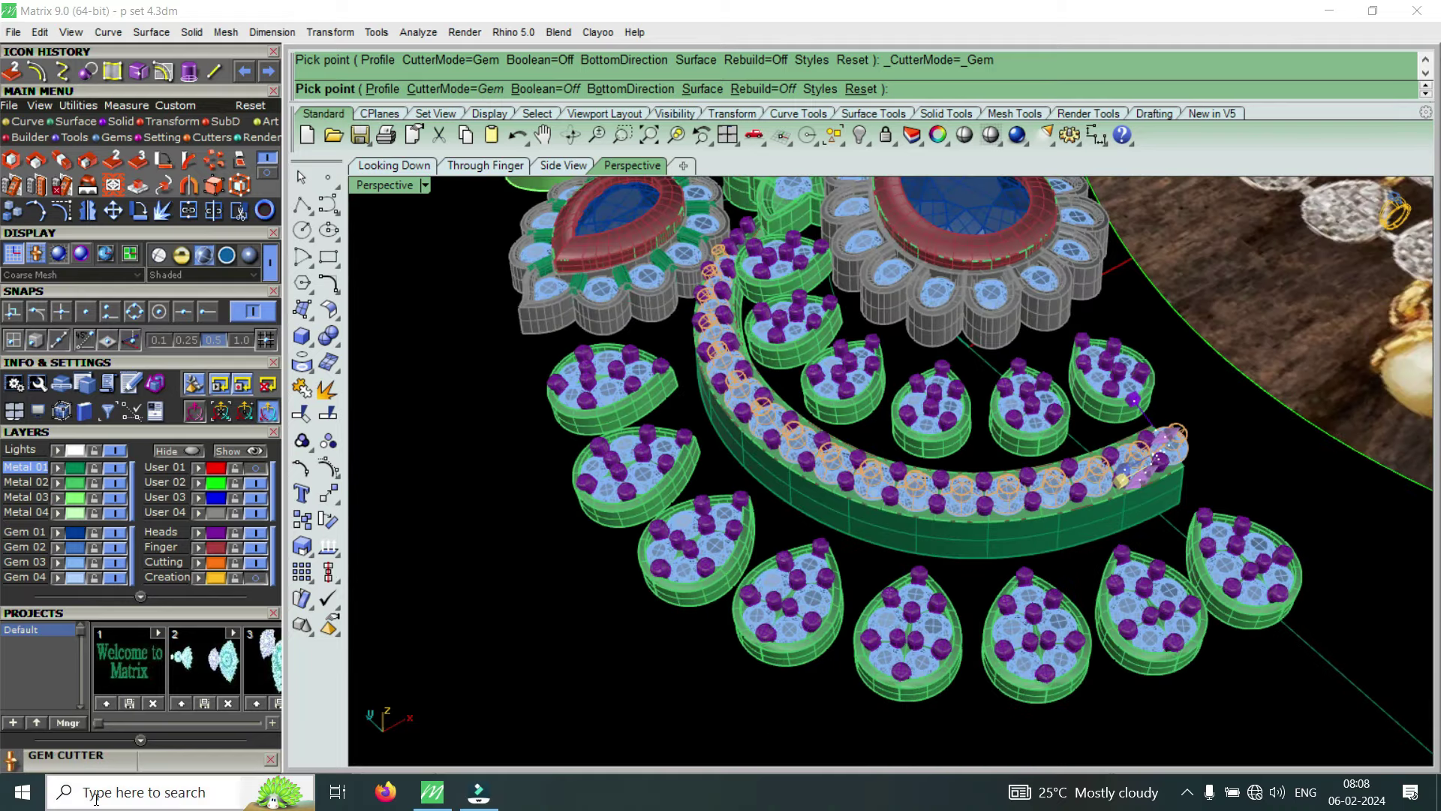
left_click_drag(174, 758, 214, 446)
left_click(204, 680)
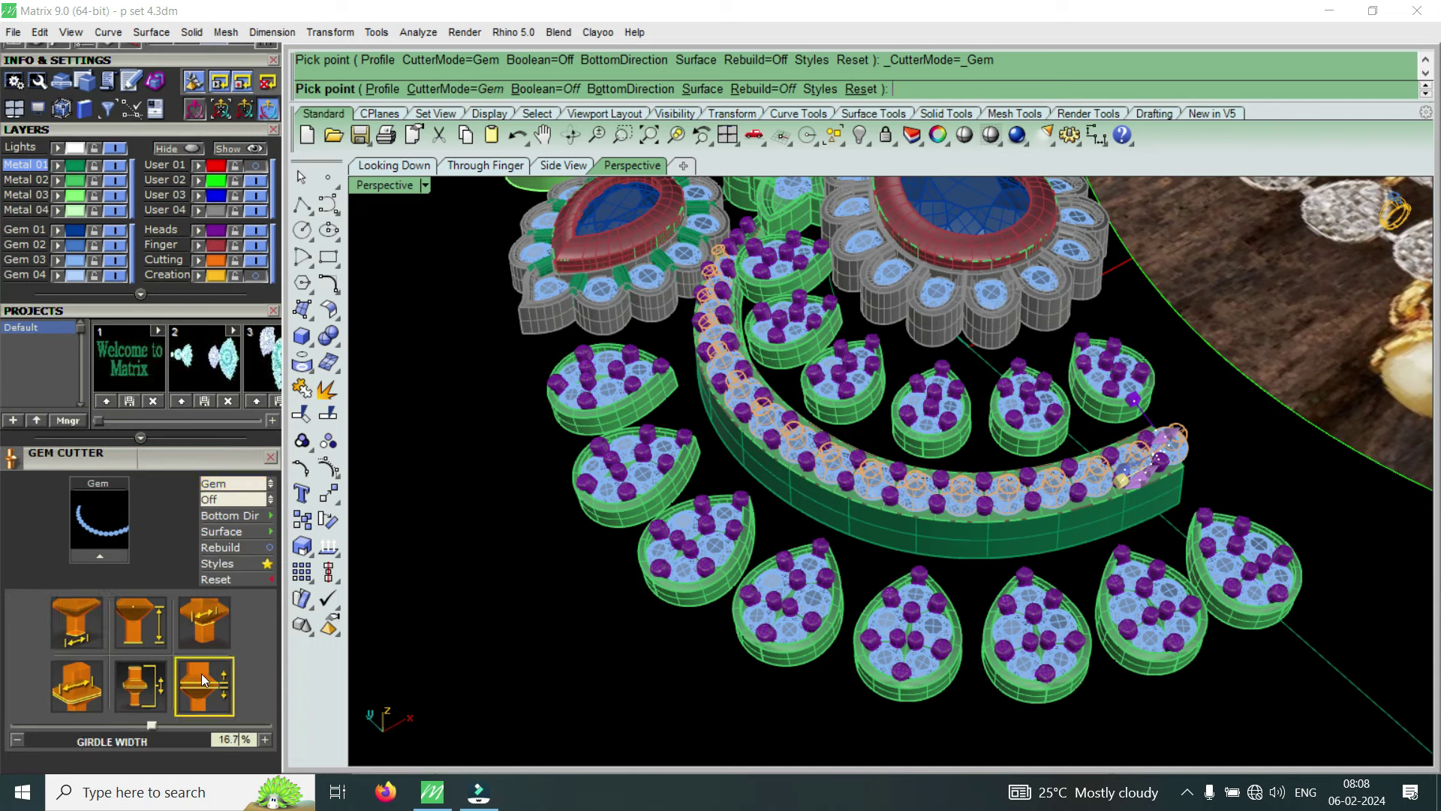
left_click_drag(153, 724, 115, 734)
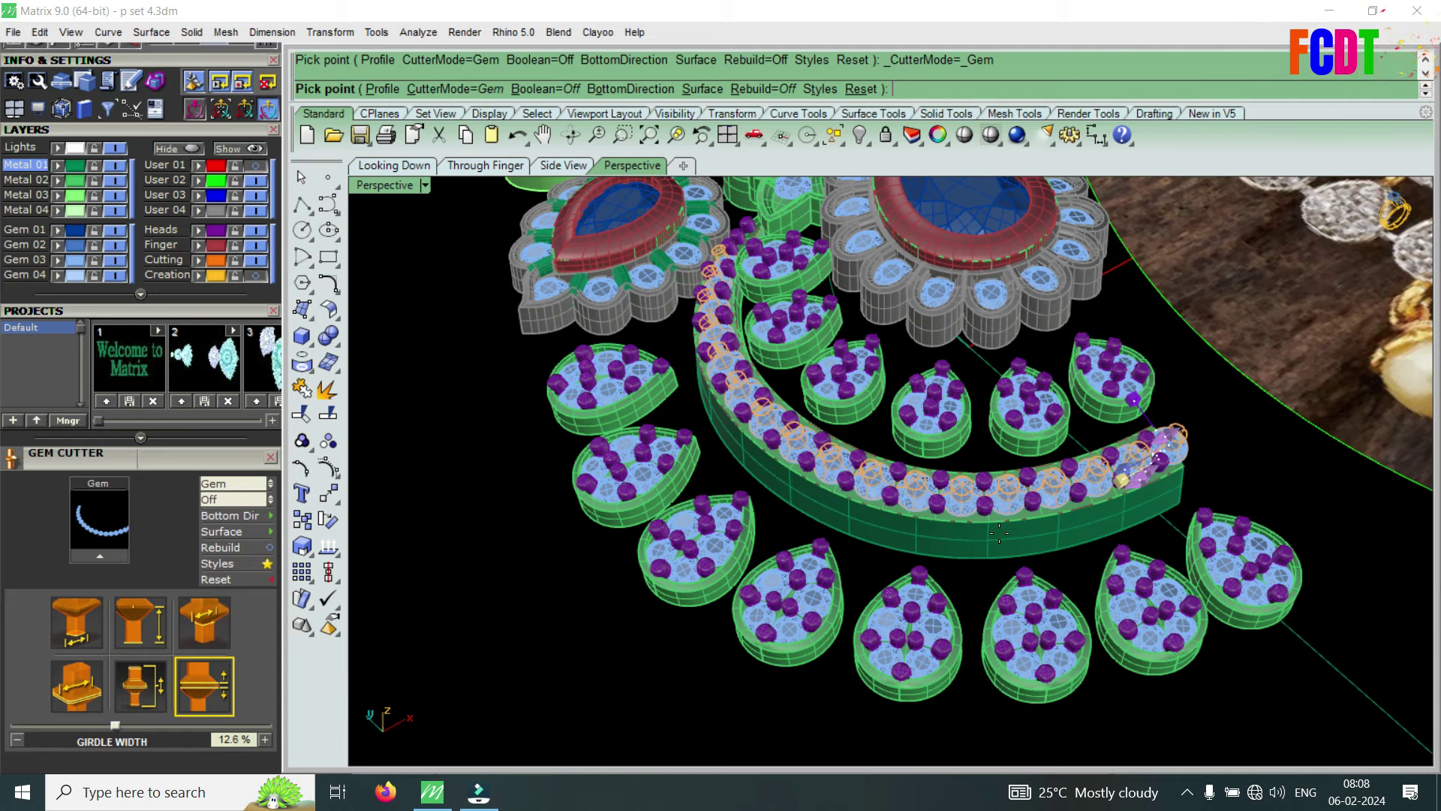
key("Return")
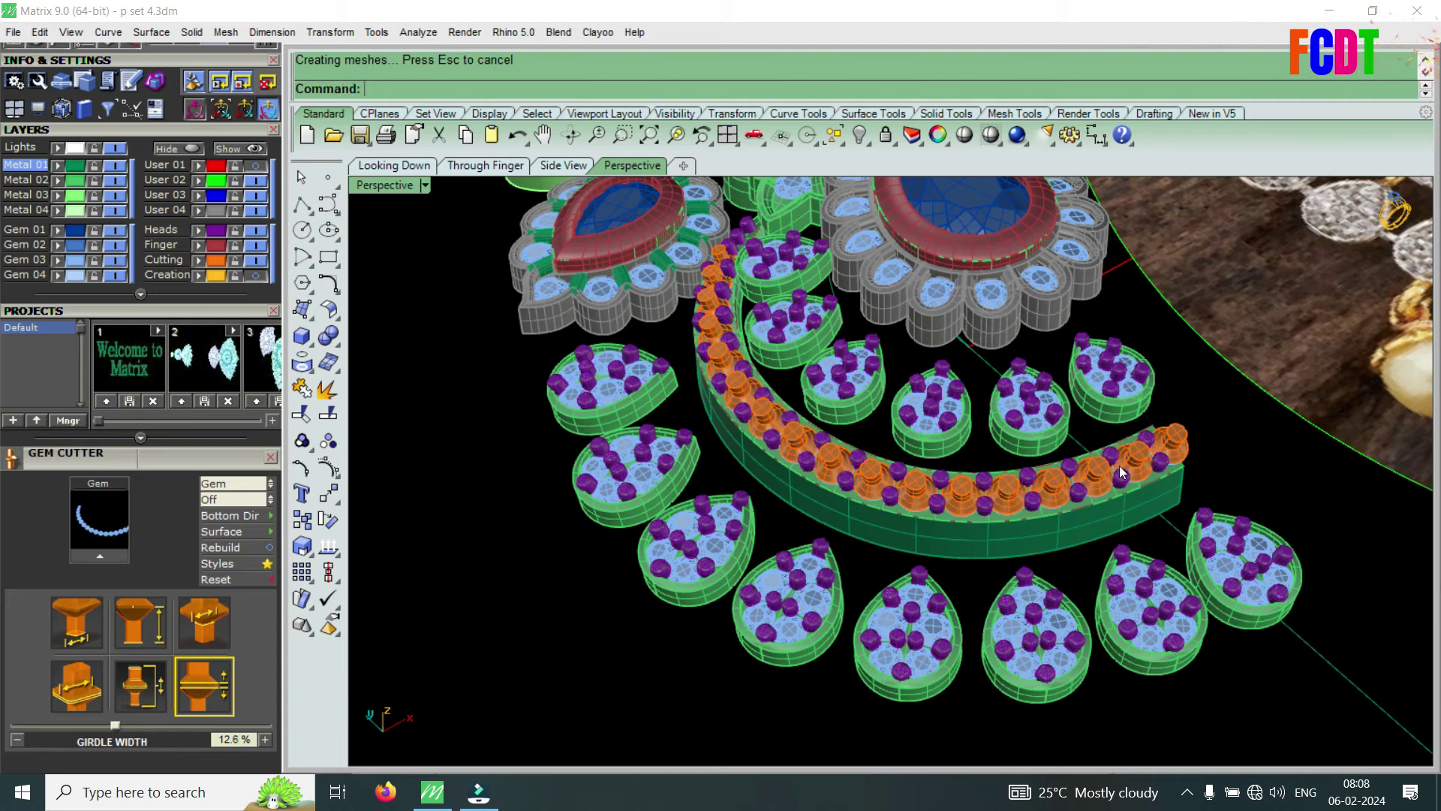
Inspect the new cutters, then start a boolean difference with the band as the target
scroll(1203, 470, "up", 2)
scroll(1203, 471, "up", 3)
right_click_drag(1209, 511, 869, 422)
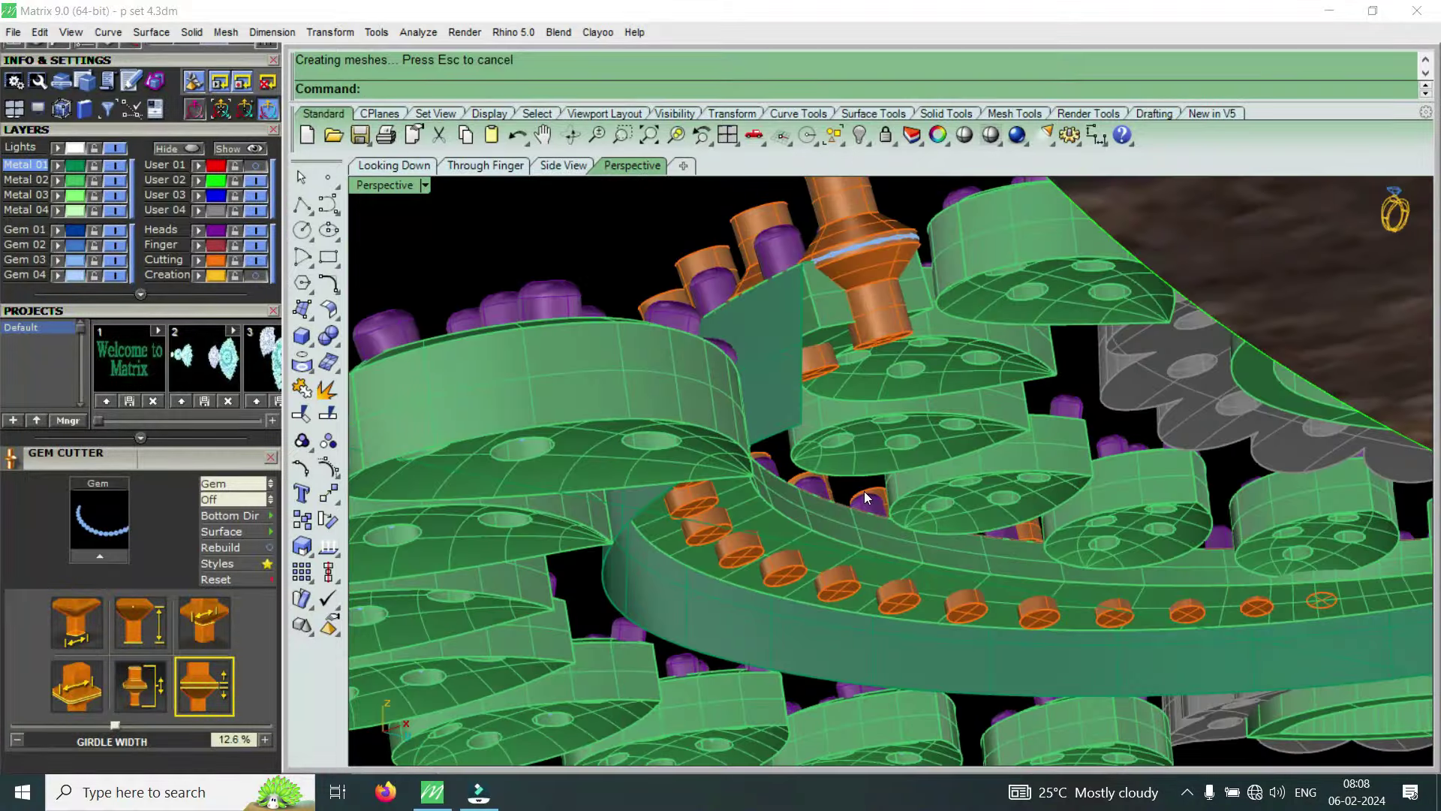
scroll(743, 391, "up", 3)
scroll(743, 391, "up", 2)
scroll(739, 421, "up", 2)
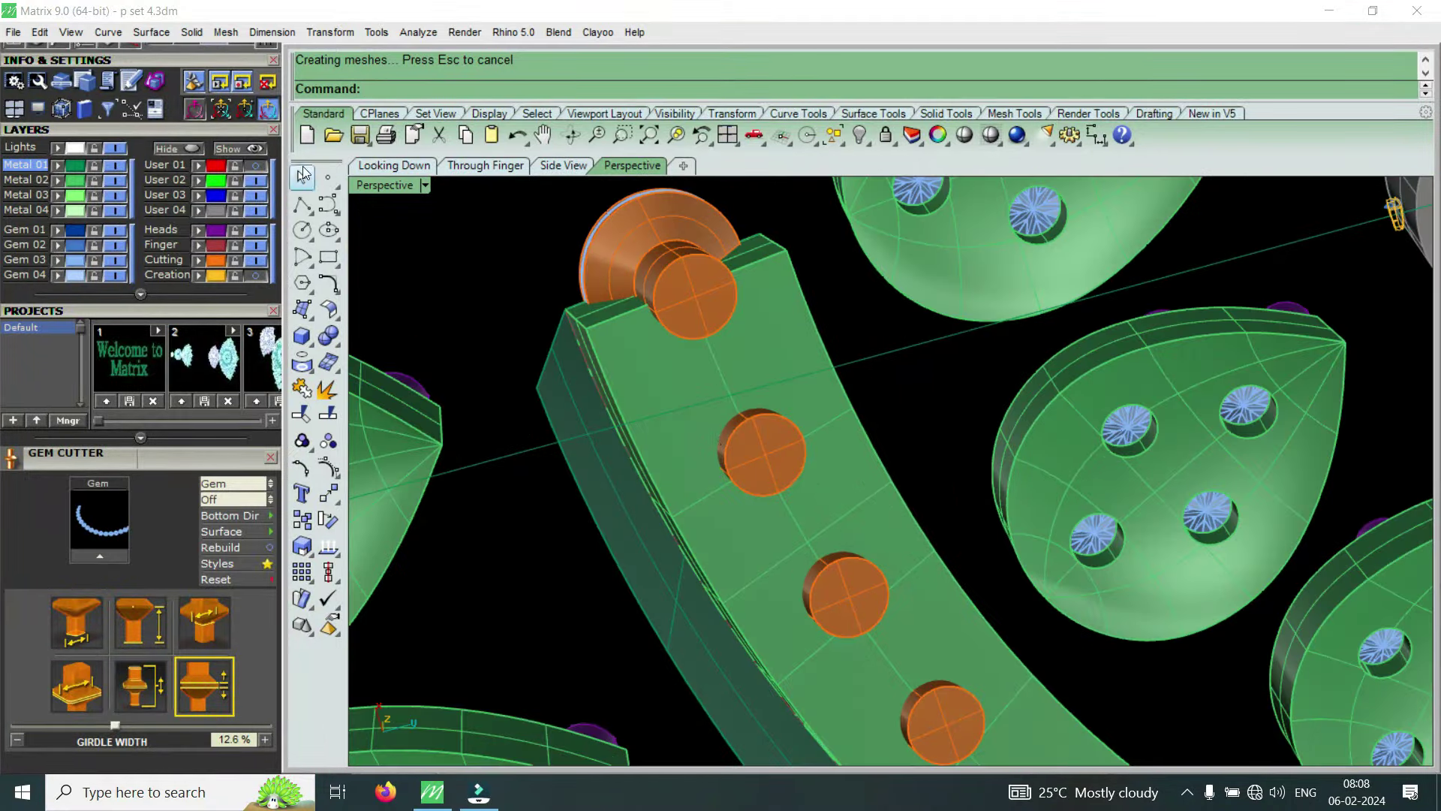
left_click_drag(127, 308, 128, 588)
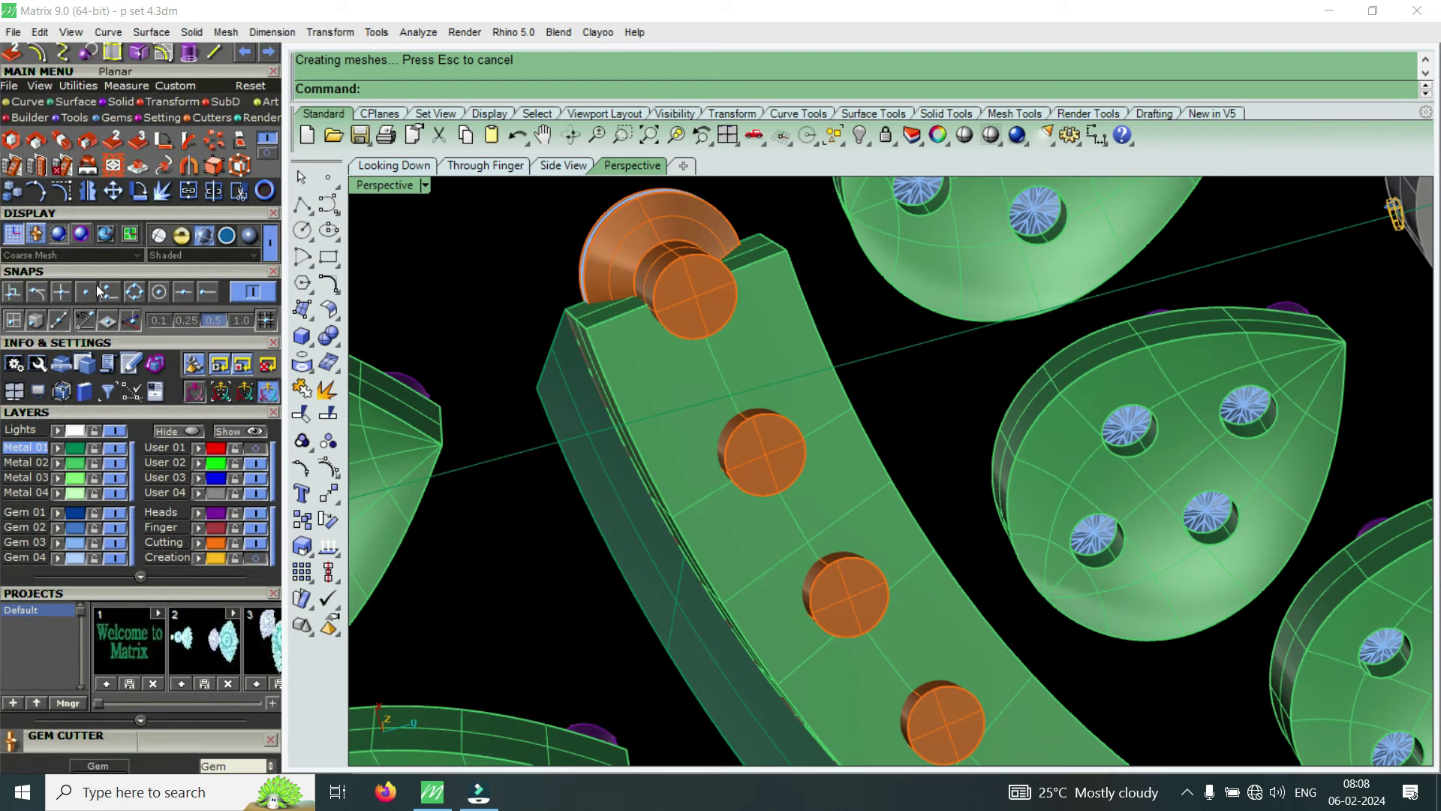
left_click(88, 52)
left_click(649, 367)
Subtract the gem cutters from the band to drill the stone seats
key("Return")
left_click(626, 230)
key("Return")
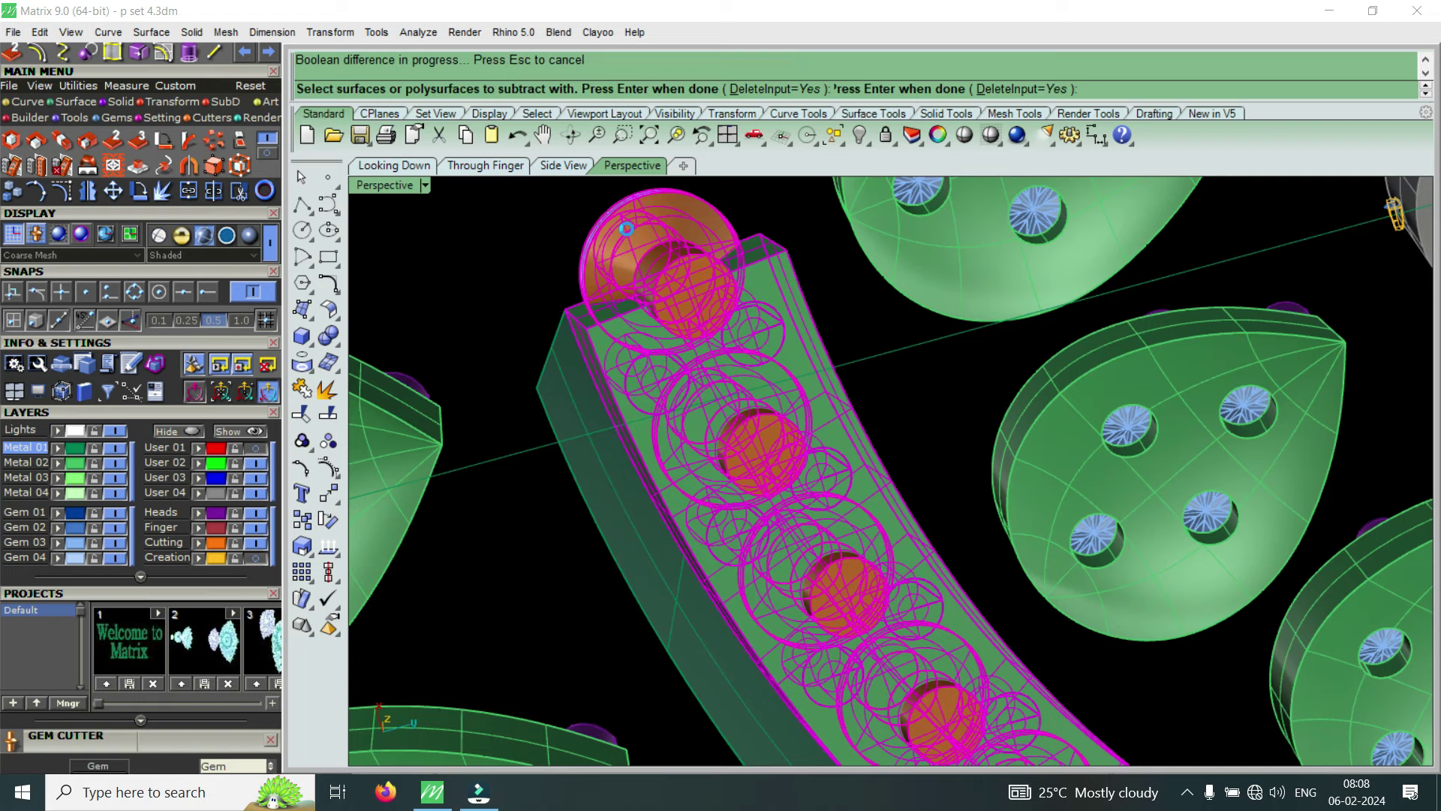
mouse_move(656, 312)
right_mouse_down()
mouse_move(821, 570)
mouse_move(1021, 509)
right_mouse_up()
scroll(1021, 507, "down", 3)
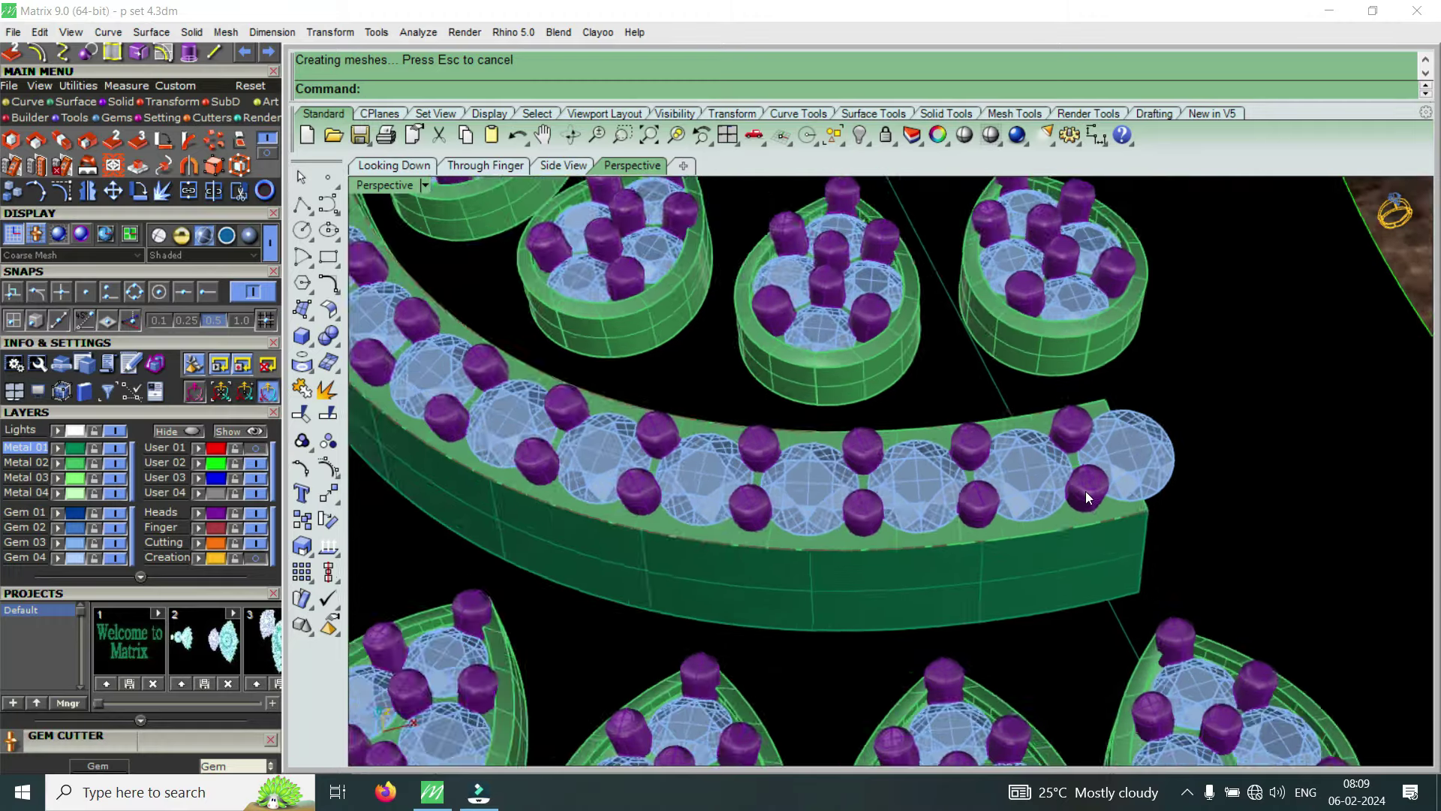
scroll(1085, 491, "down", 3)
scroll(804, 444, "up", 3)
scroll(869, 480, "up", 3)
scroll(872, 480, "up", 2)
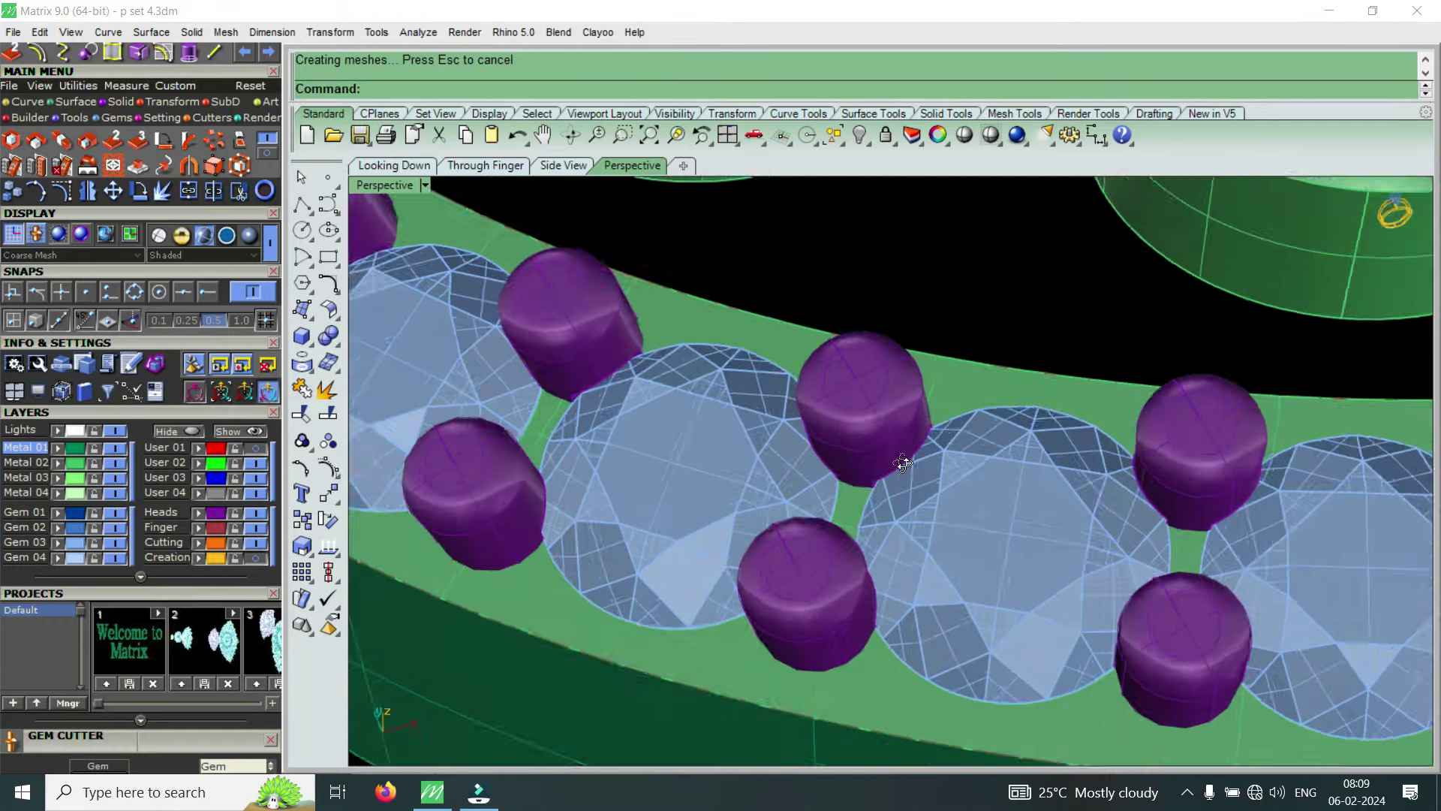
scroll(917, 407, "up", 2)
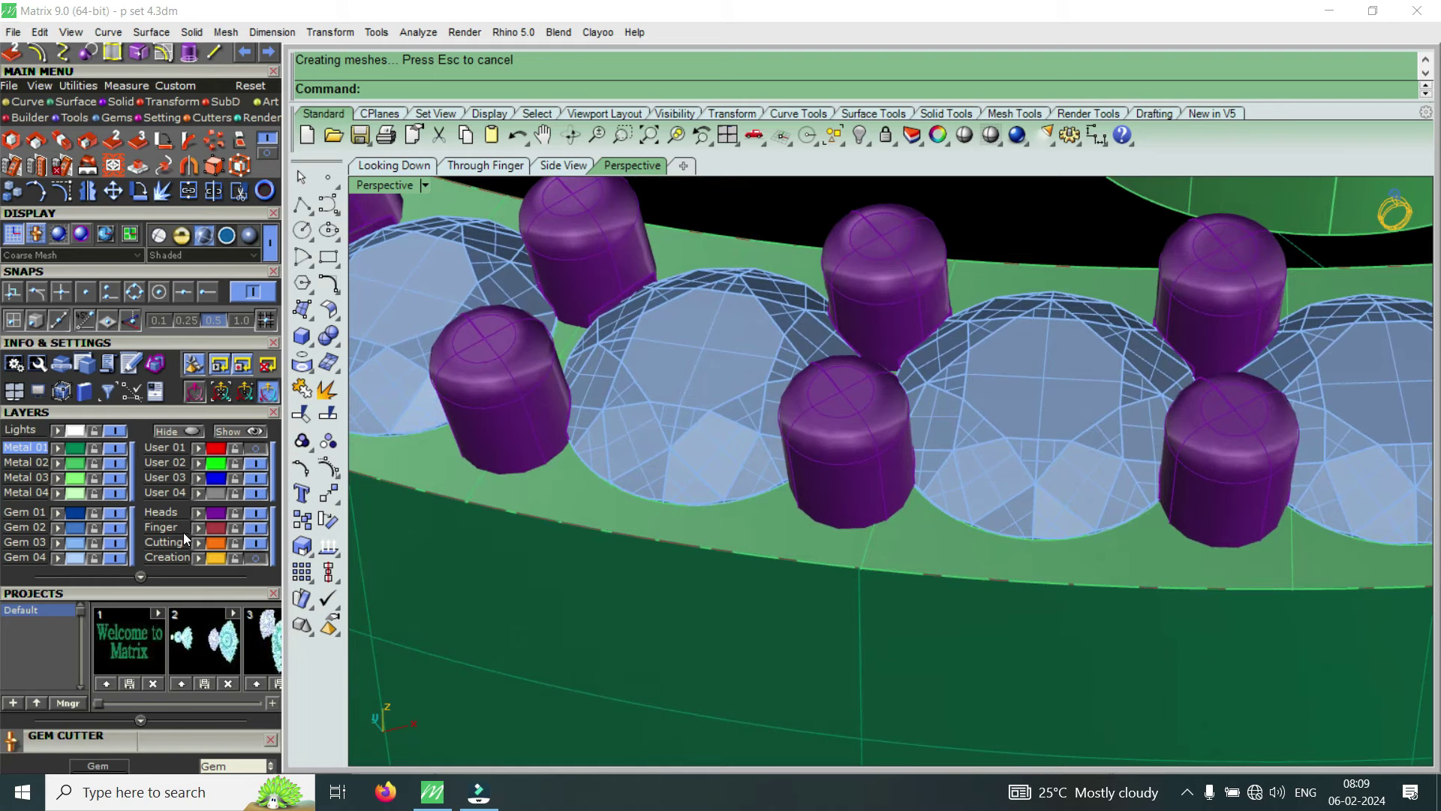
Hide the Gem 03 layer to reveal the drilled seats and prongs
left_click(114, 542)
scroll(1065, 350, "up", 2)
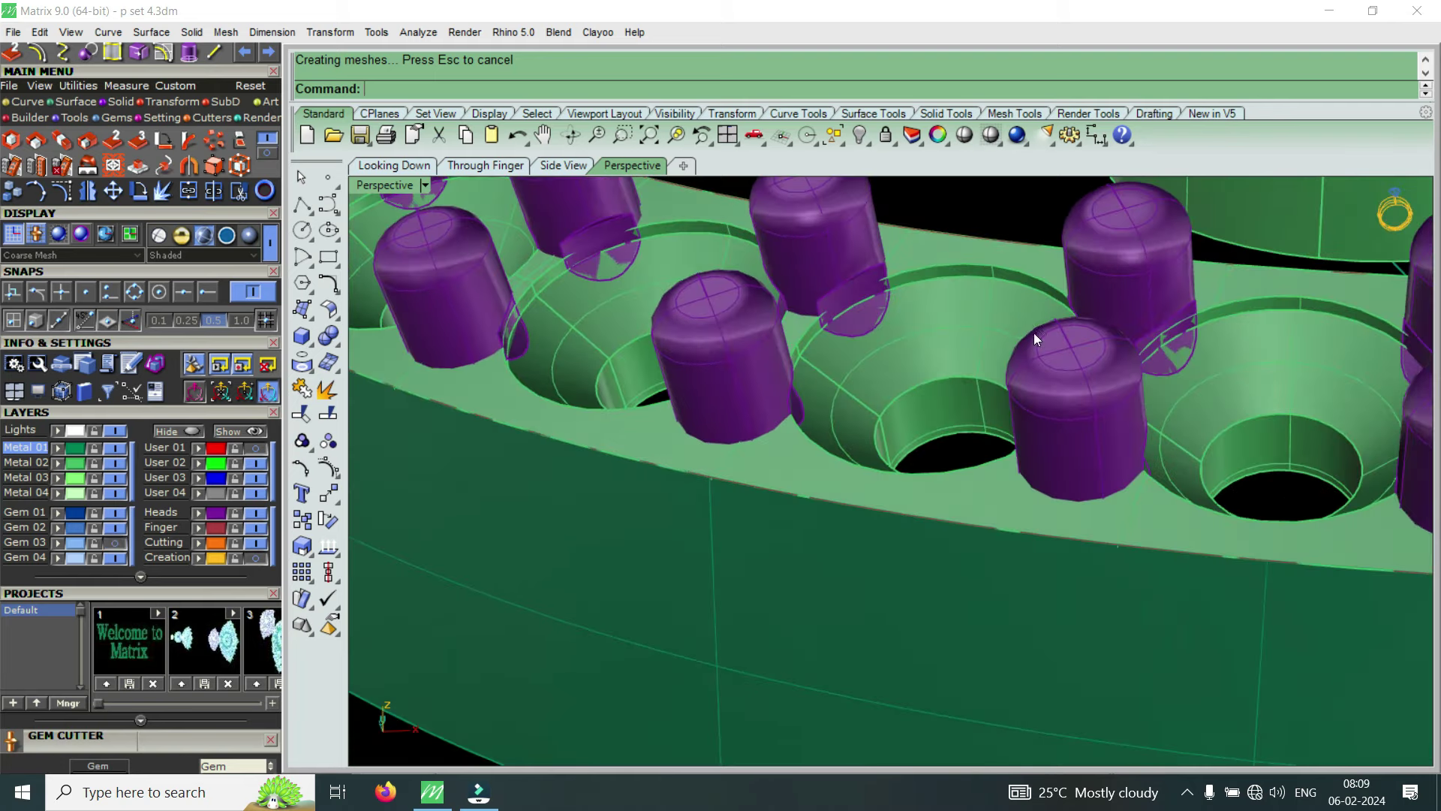
scroll(833, 295, "up", 3)
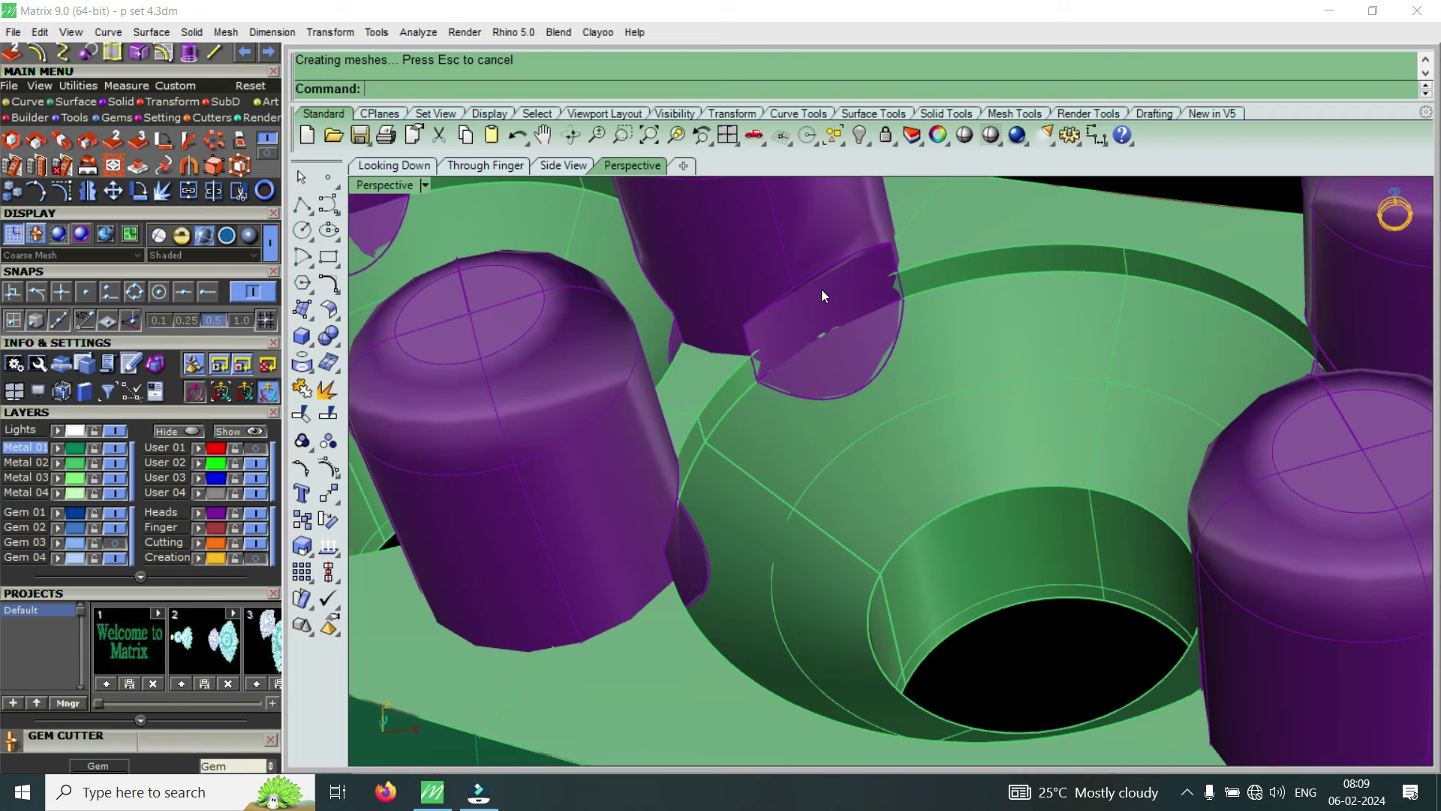
scroll(982, 394, "down", 5)
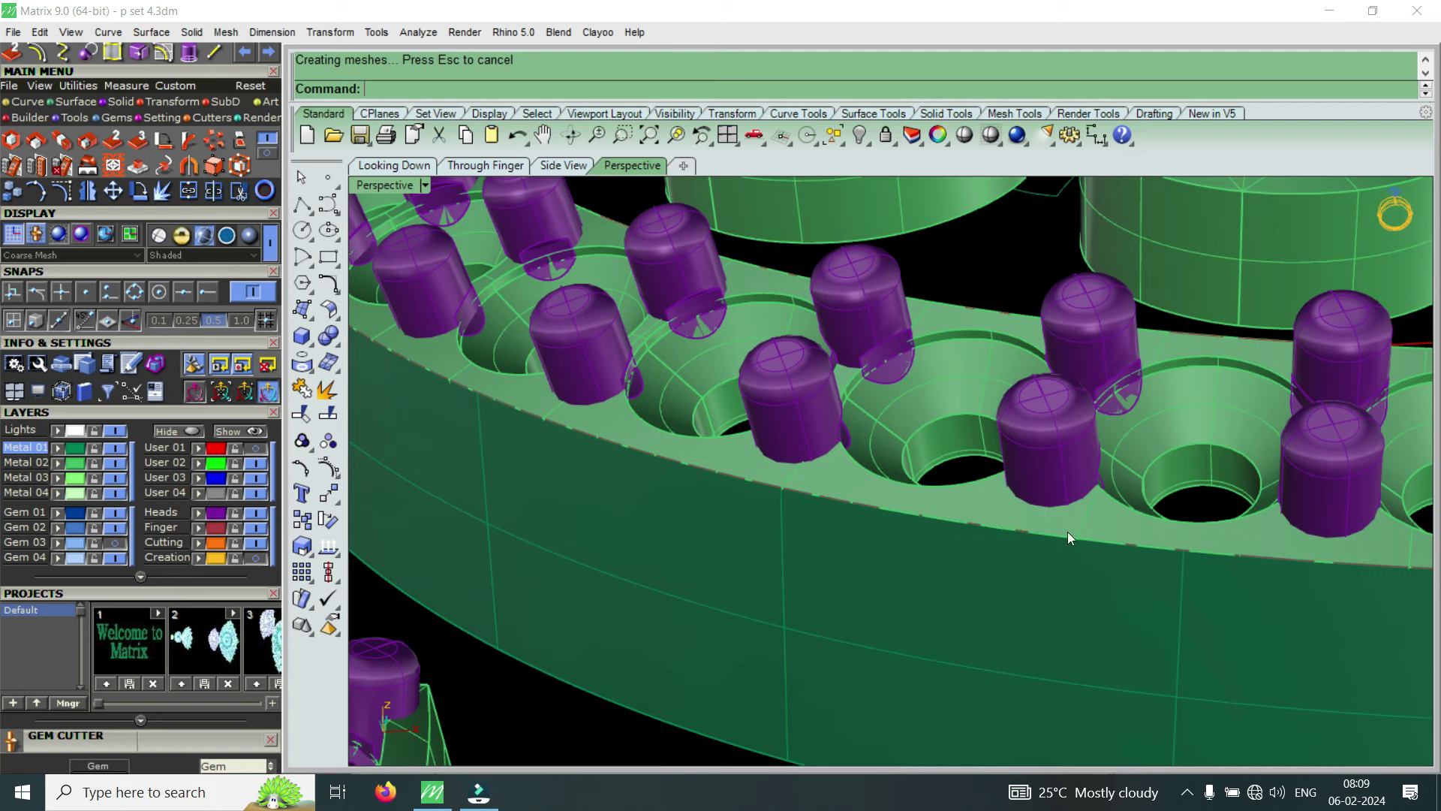
scroll(961, 484, "down", 5)
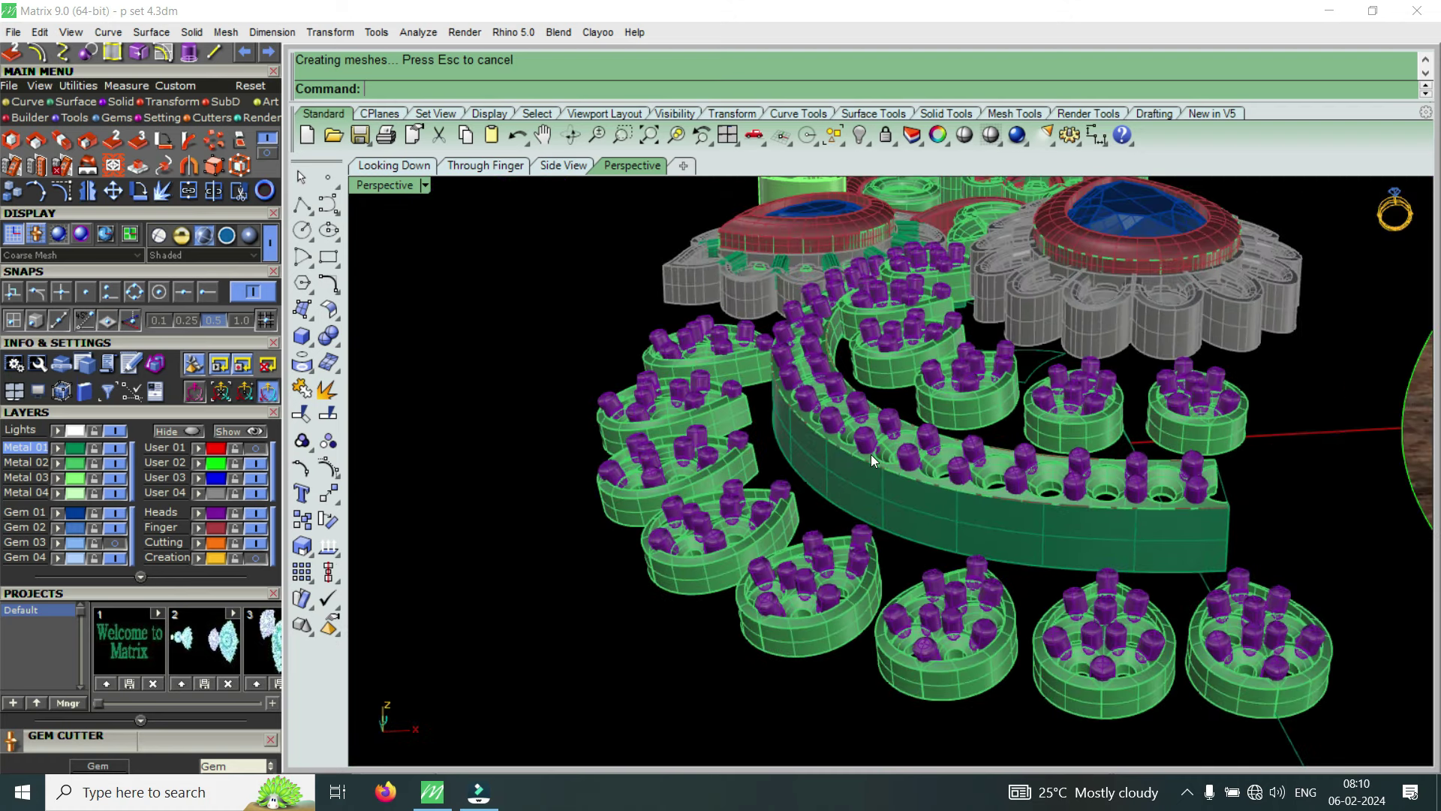
right_click_drag(870, 453, 461, 605)
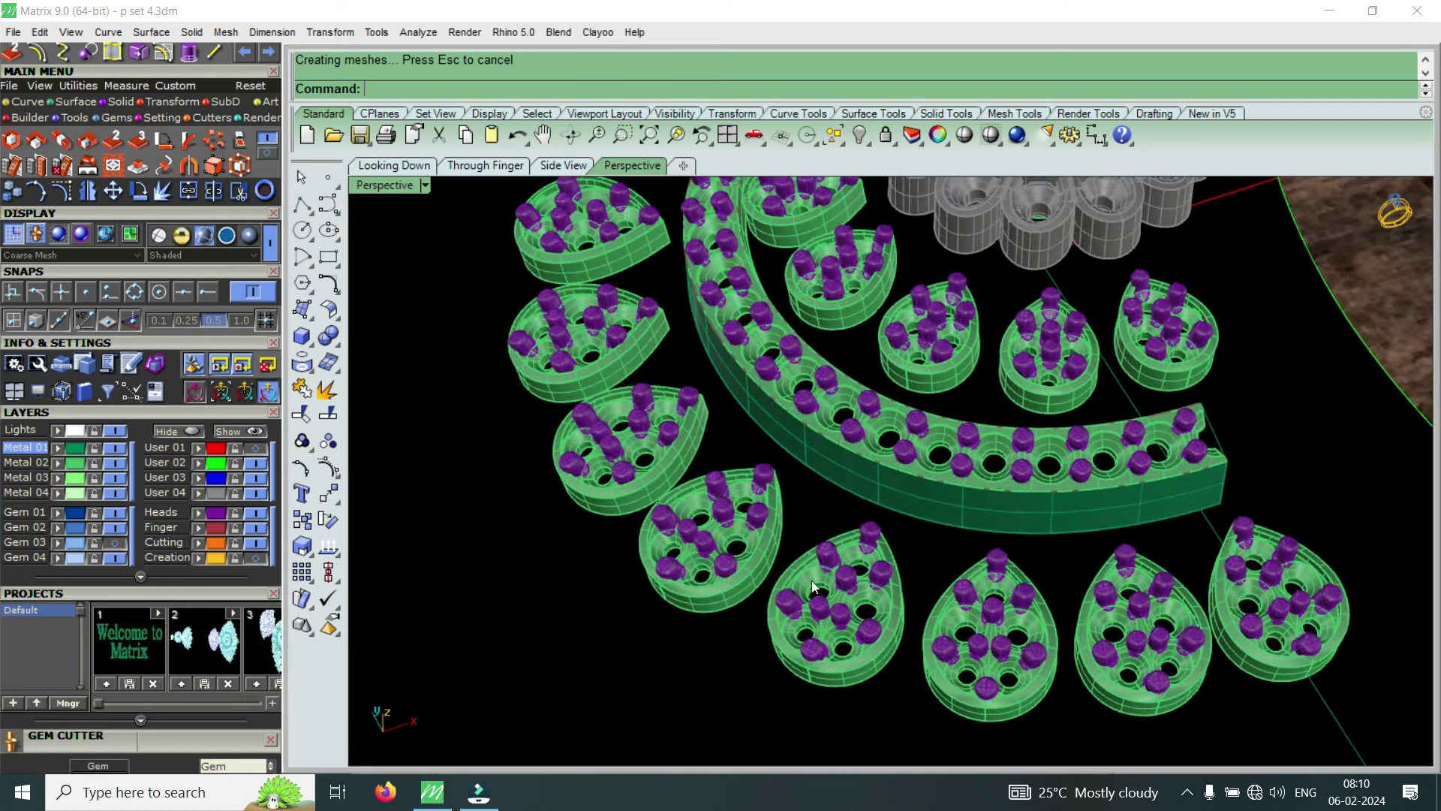
left_click(115, 542)
scroll(893, 531, "down", 2)
scroll(894, 528, "down", 1)
scroll(915, 559, "down", 2)
scroll(929, 580, "down", 3)
scroll(961, 577, "down", 2)
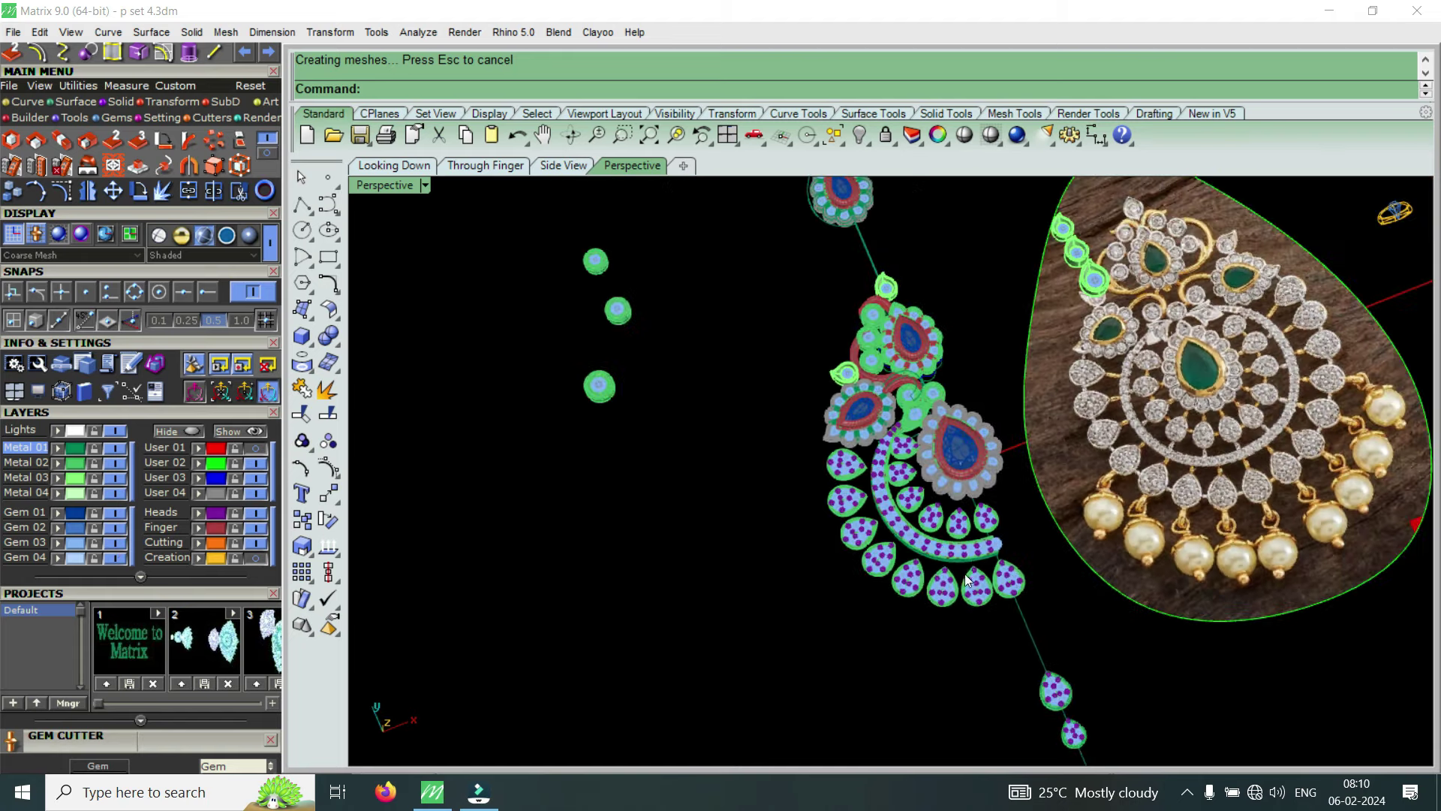
scroll(935, 426, "up", 2)
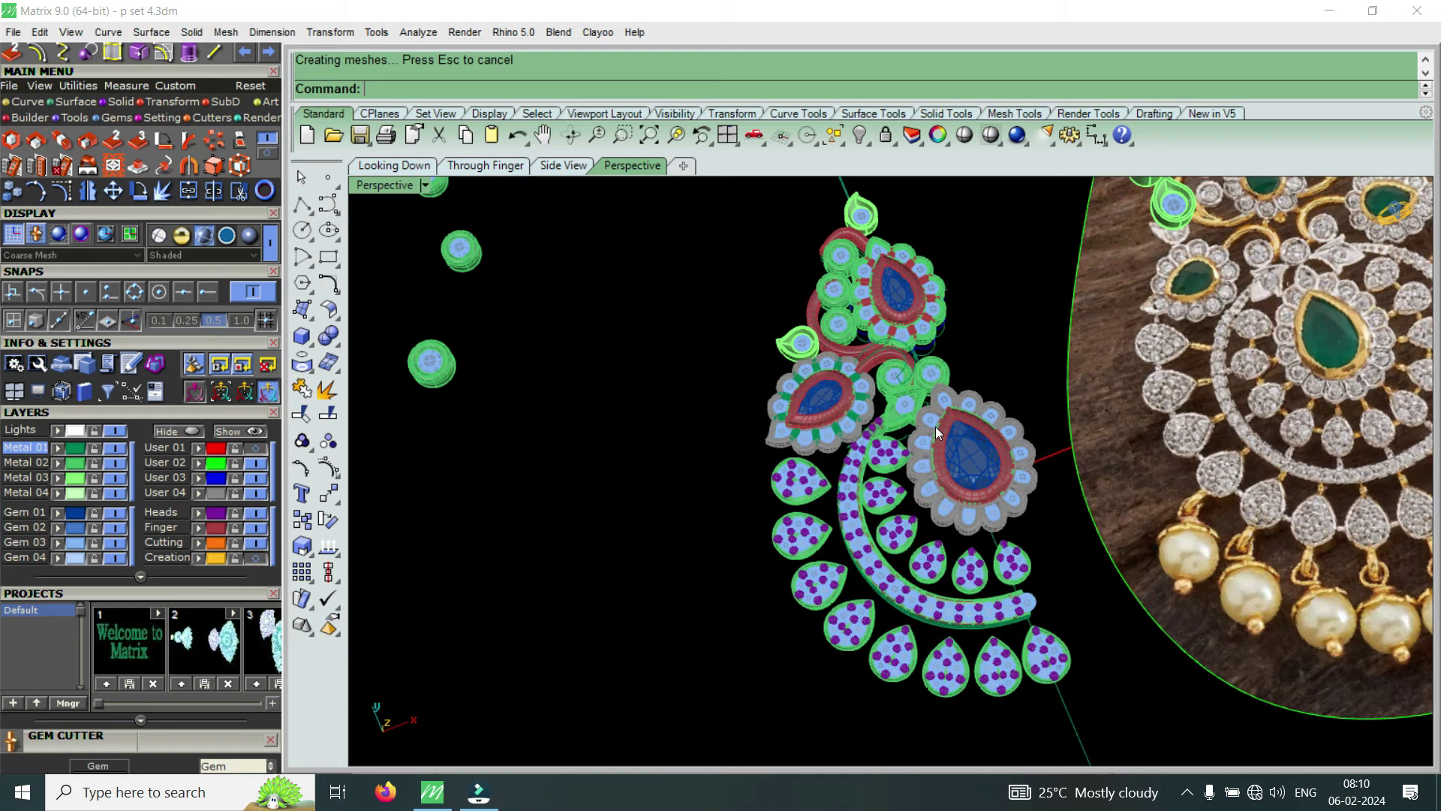
mouse_move(856, 444)
right_mouse_down()
mouse_move(808, 441)
mouse_move(861, 456)
mouse_move(872, 489)
right_mouse_up()
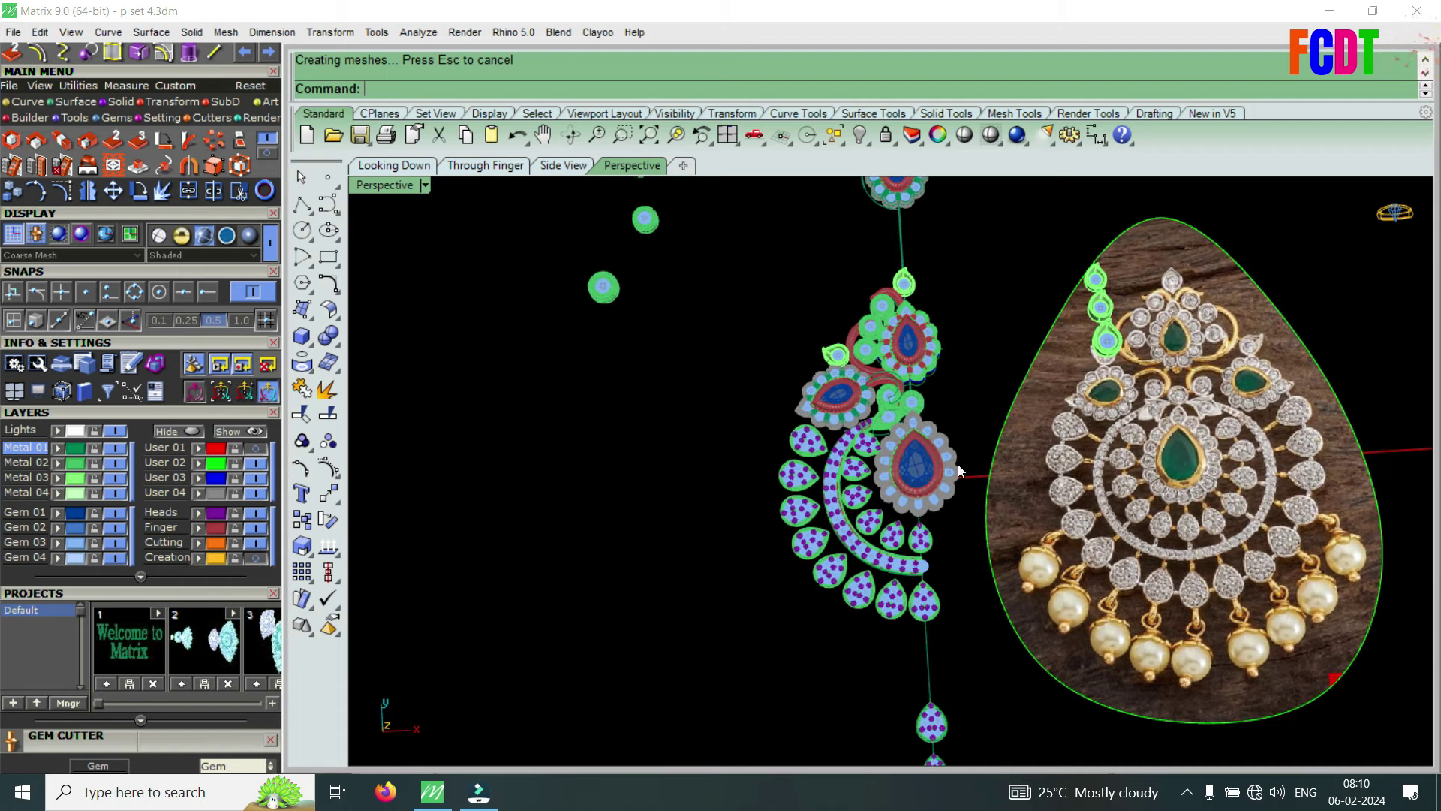
scroll(889, 457, "up", 2)
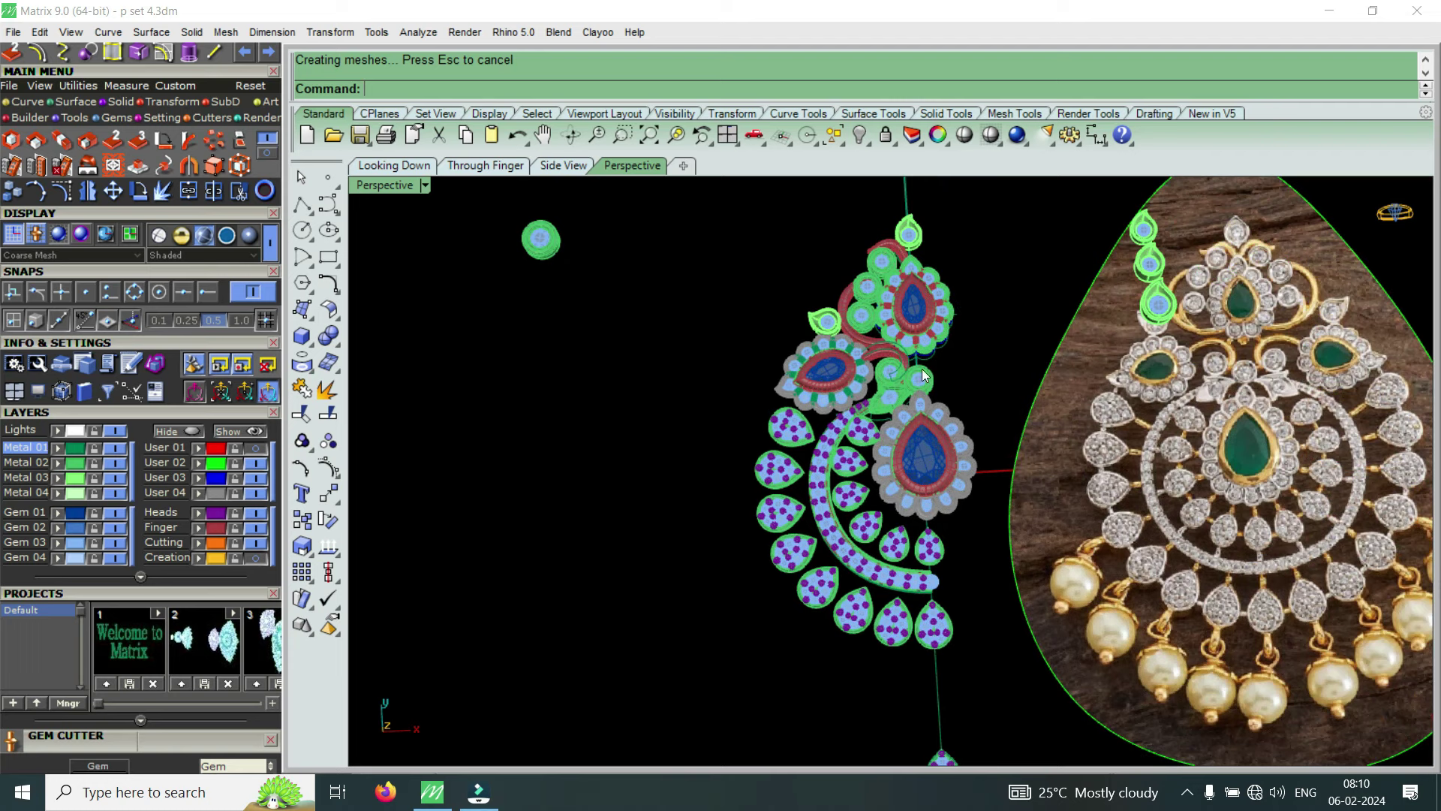
scroll(839, 550, "up", 1)
mouse_move(839, 551)
right_mouse_down()
mouse_move(1089, 520)
mouse_move(879, 577)
mouse_move(785, 528)
mouse_move(1049, 539)
right_mouse_up()
scroll(880, 577, "up", 2)
scroll(880, 577, "up", 2)
scroll(880, 577, "up", 2)
scroll(880, 577, "down", 3)
scroll(1250, 546, "up", 2)
scroll(1253, 546, "up", 1)
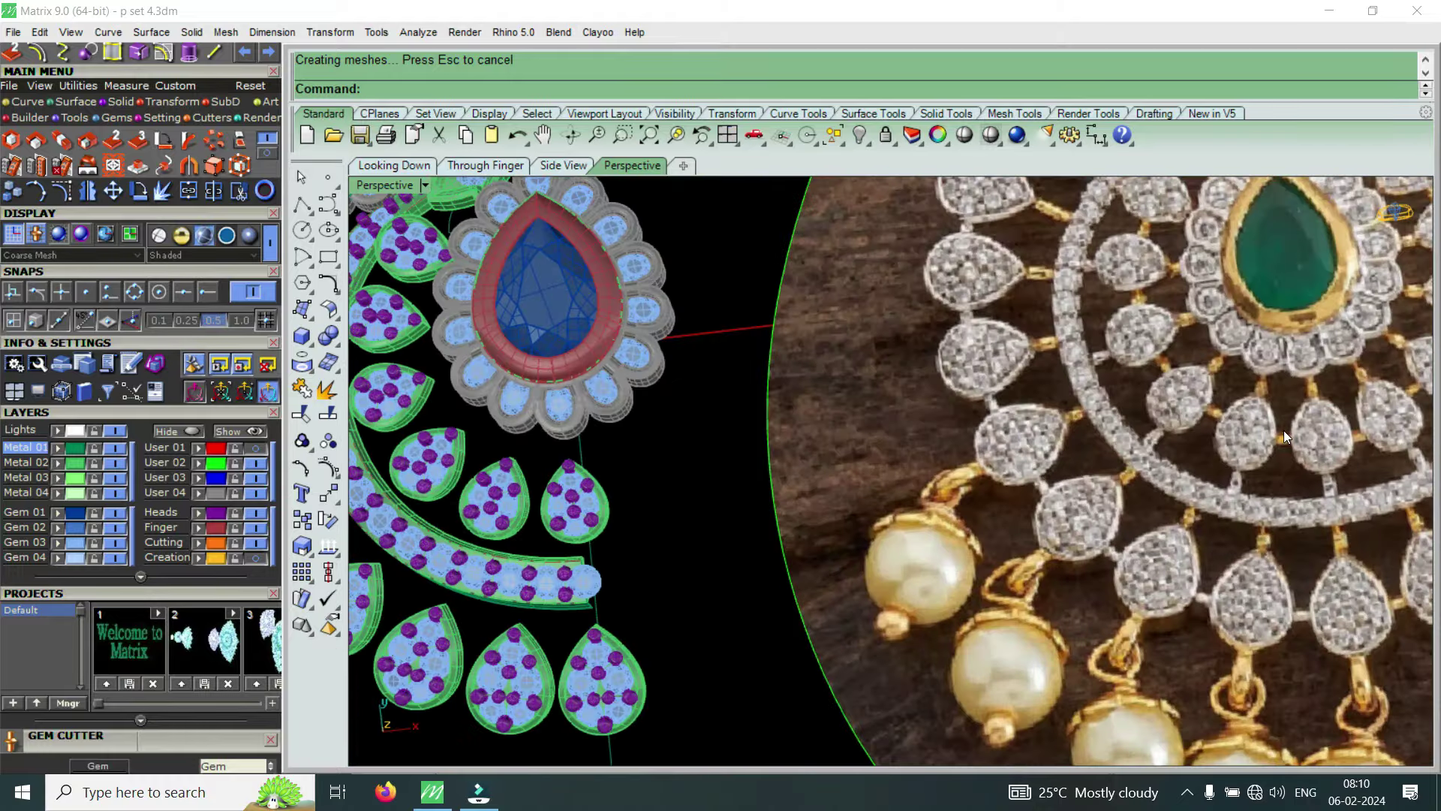
scroll(1147, 477, "down", 2)
scroll(1066, 450, "down", 3)
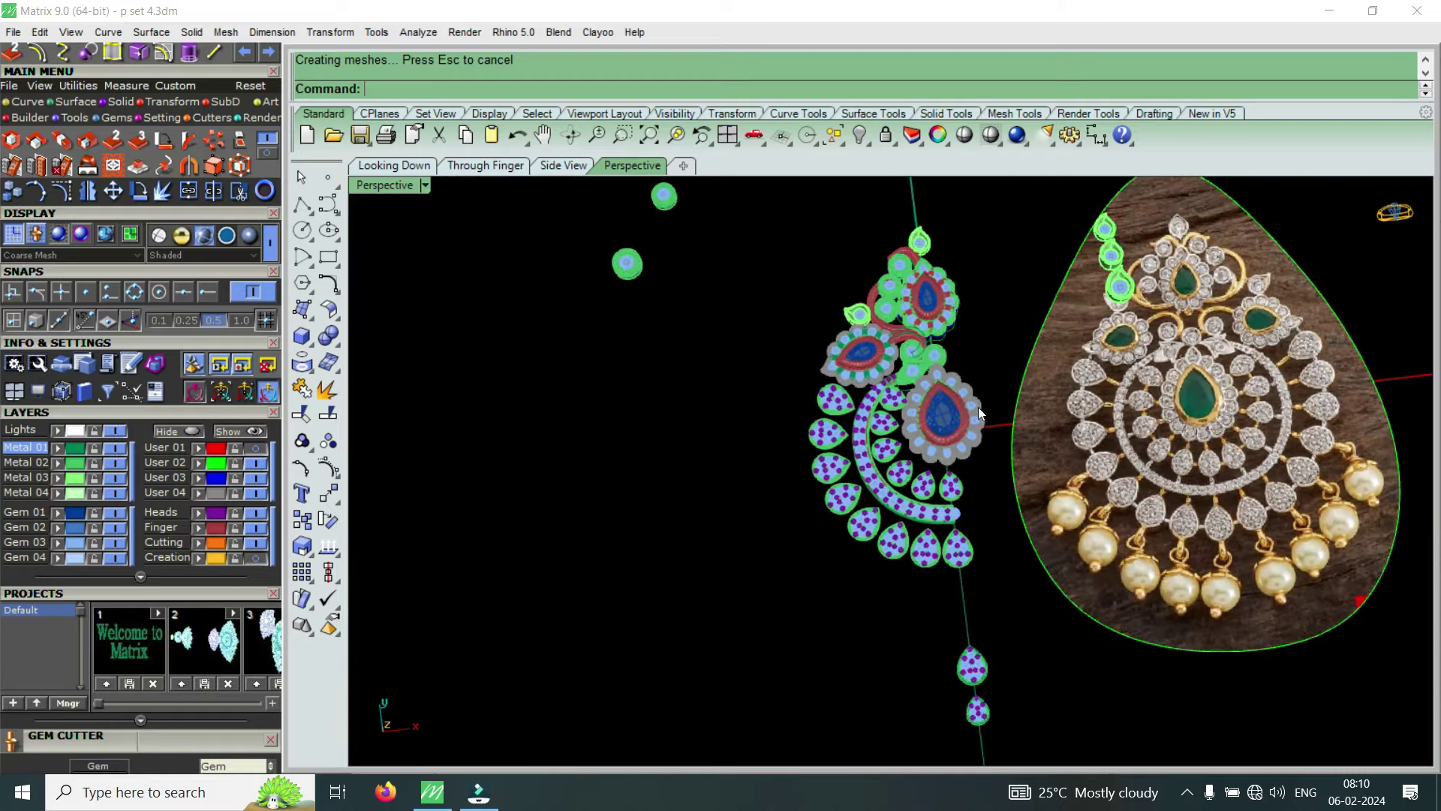
scroll(979, 413, "up", 2)
scroll(979, 413, "up", 2)
mouse_move(979, 413)
right_mouse_down()
mouse_move(985, 390)
mouse_move(991, 429)
mouse_move(975, 392)
mouse_move(886, 495)
mouse_move(996, 574)
right_mouse_up()
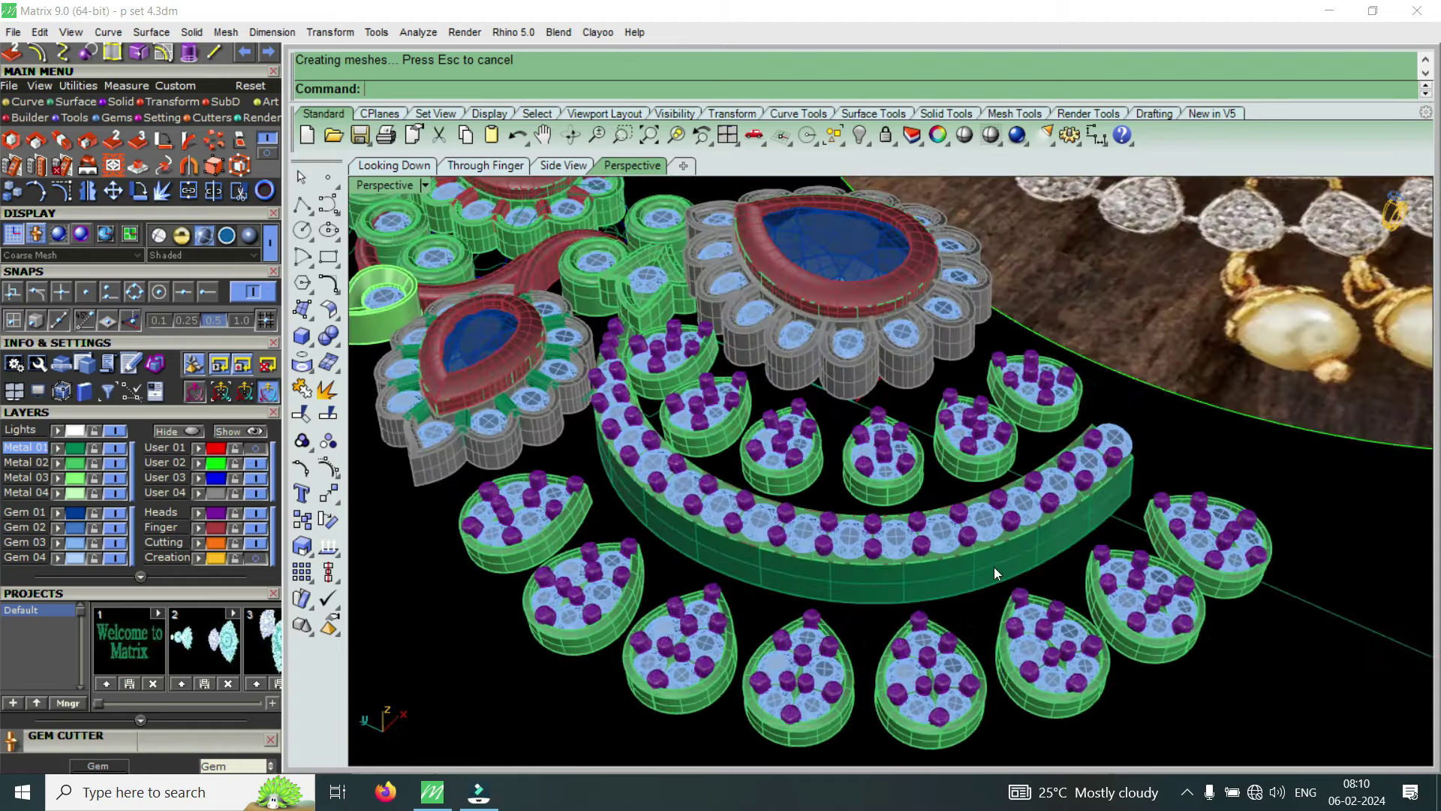
scroll(994, 563, "down", 3)
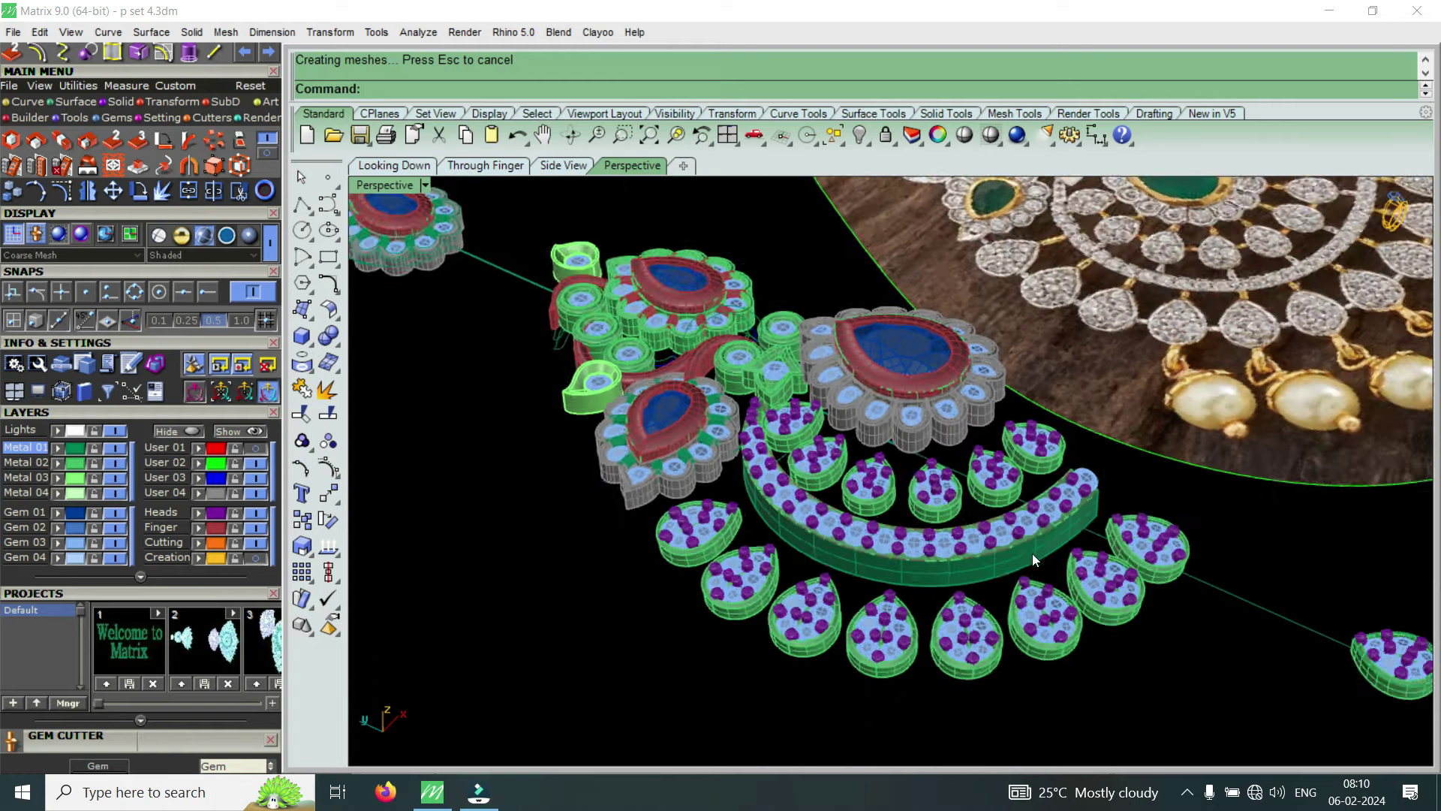
scroll(1032, 552, "down", 2)
scroll(744, 434, "up", 3)
right_click_drag(743, 443, 736, 514)
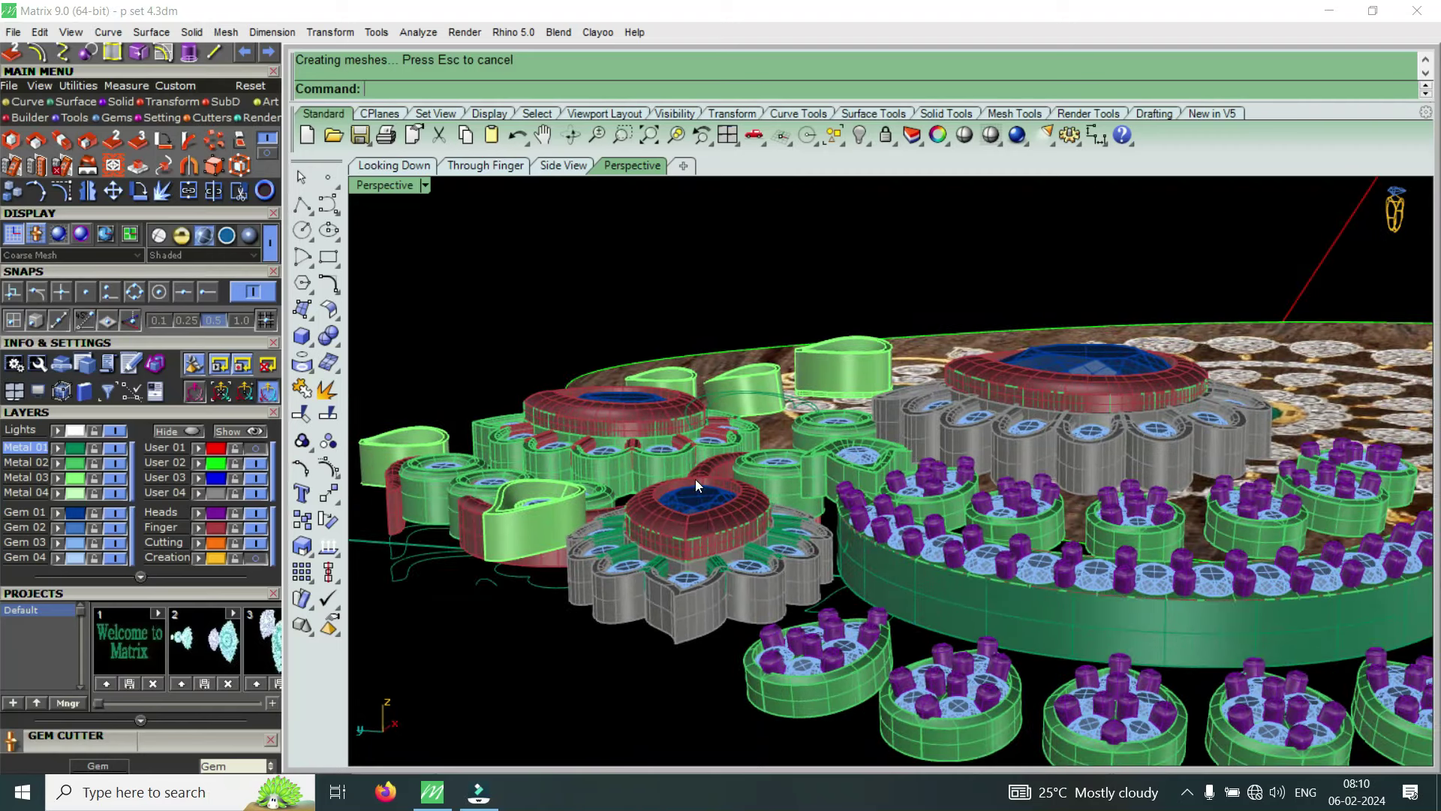
right_click_drag(695, 479, 675, 430)
scroll(675, 429, "up", 2)
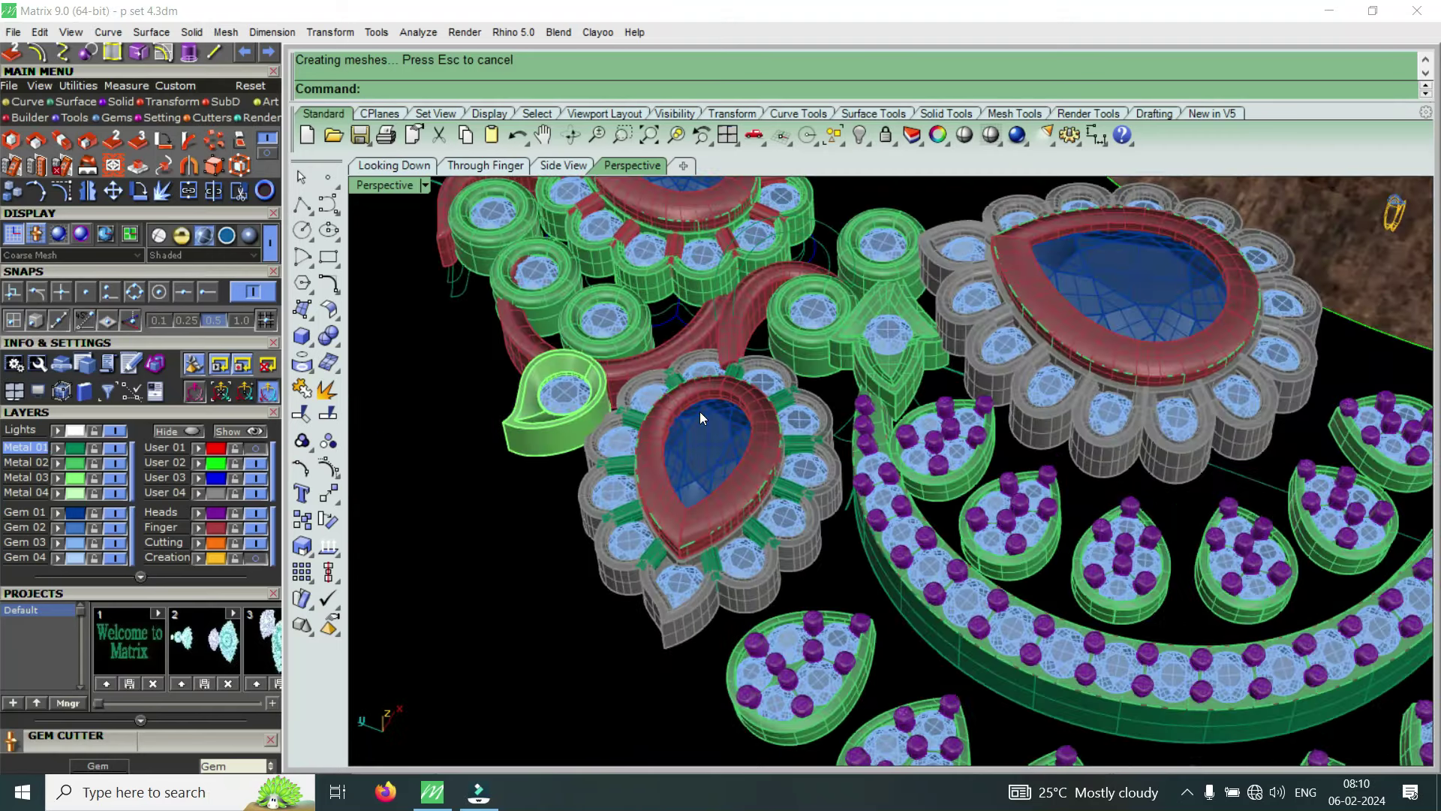
scroll(693, 327, "up", 2)
scroll(696, 359, "up", 1)
scroll(963, 424, "down", 3)
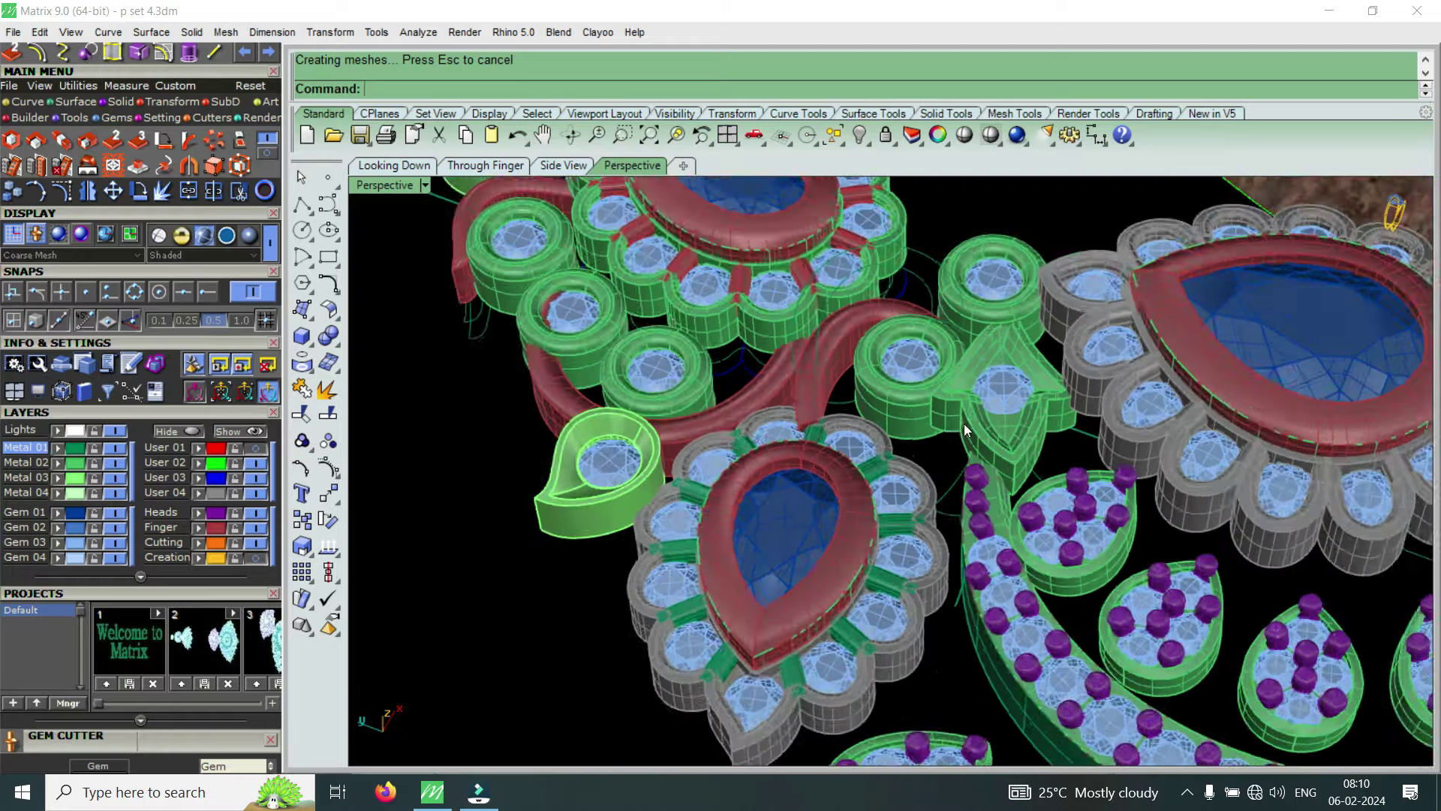
scroll(937, 448, "down", 2)
scroll(957, 481, "down", 2)
scroll(968, 450, "down", 2)
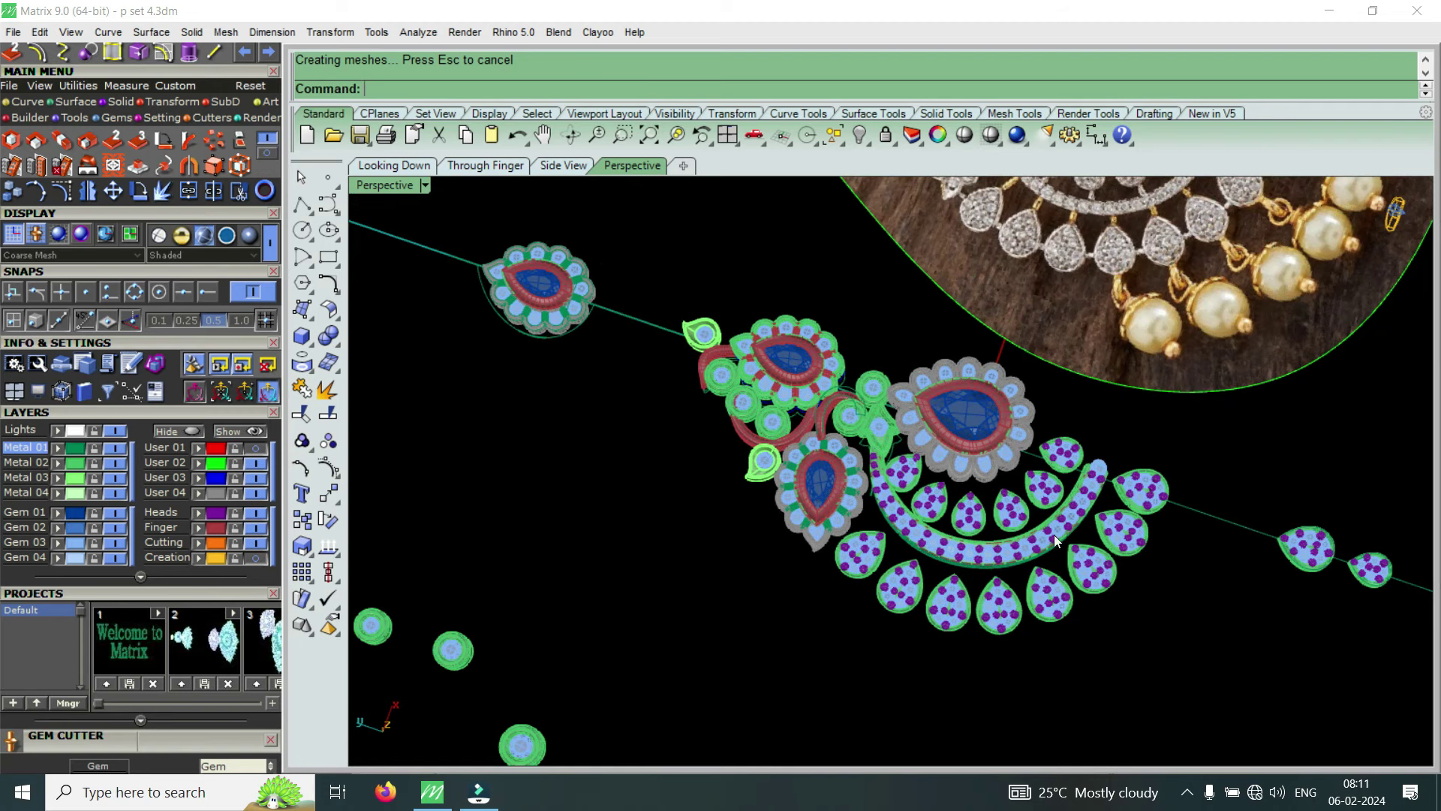
scroll(1077, 547, "up", 2)
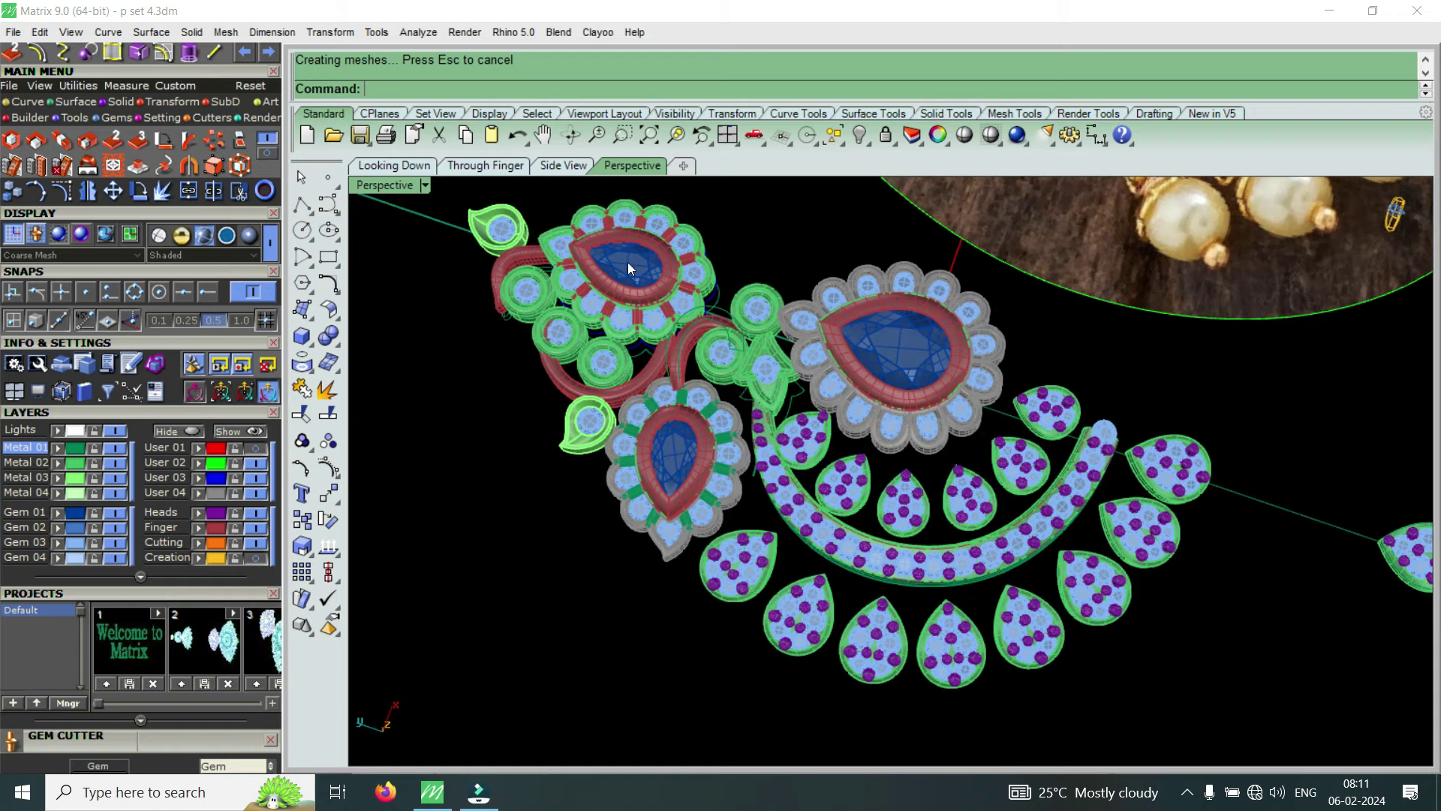
mouse_move(778, 444)
right_mouse_down()
mouse_move(861, 260)
mouse_move(668, 512)
right_mouse_up()
scroll(668, 512, "down", 5)
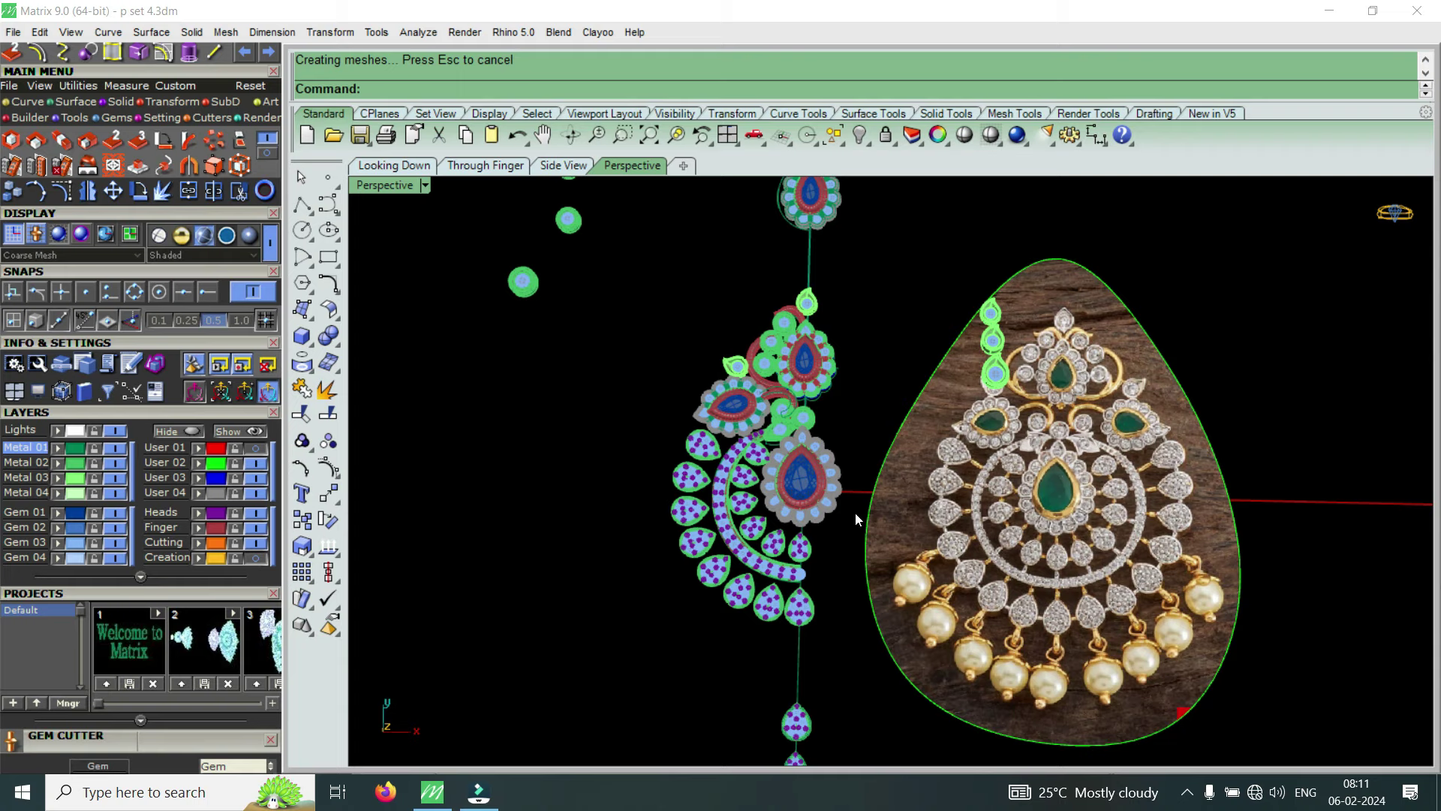
scroll(731, 547, "up", 5)
mouse_move(743, 552)
right_mouse_down()
mouse_move(991, 313)
mouse_move(1057, 571)
right_mouse_up()
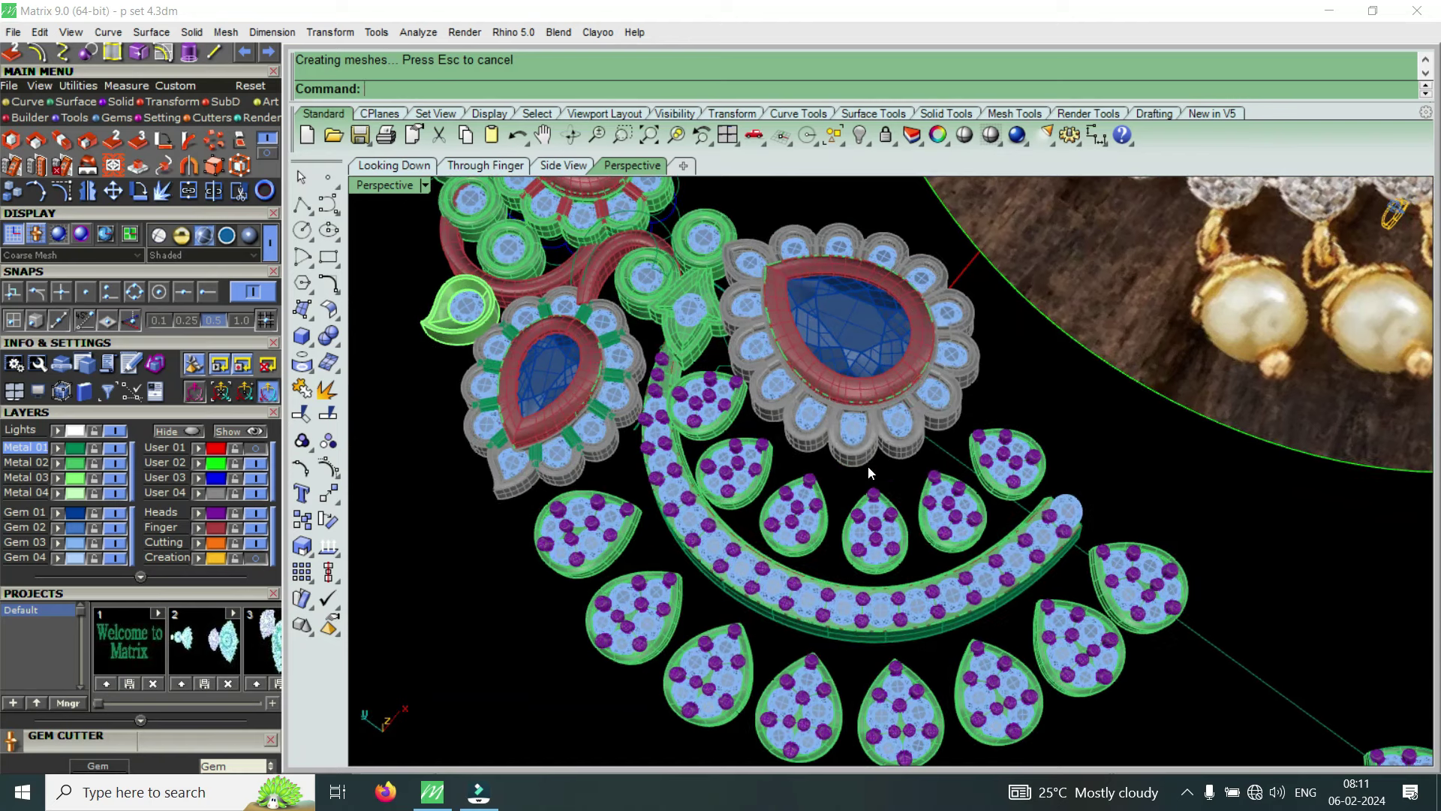
scroll(868, 466, "down", 3)
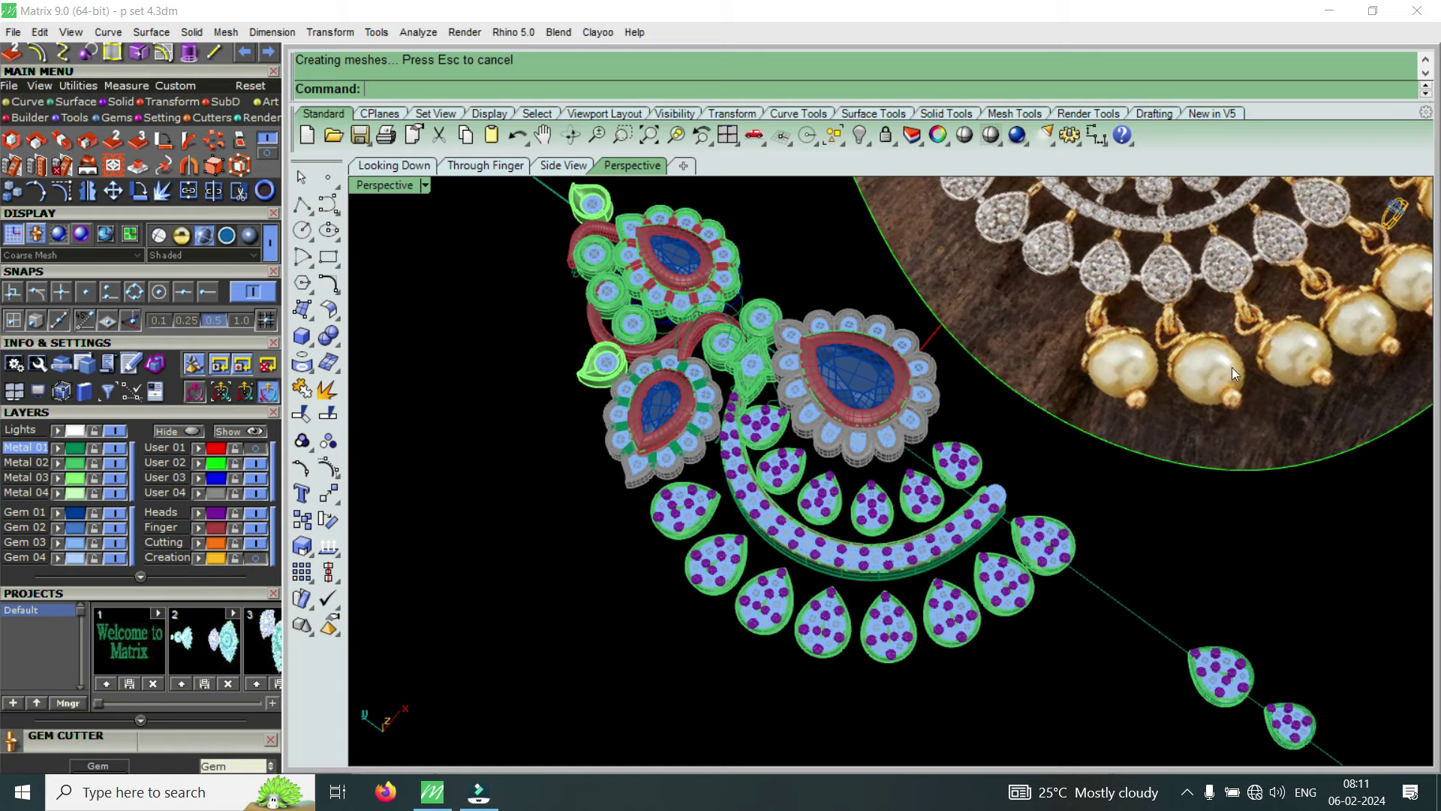
right_click_drag(1058, 591, 954, 492)
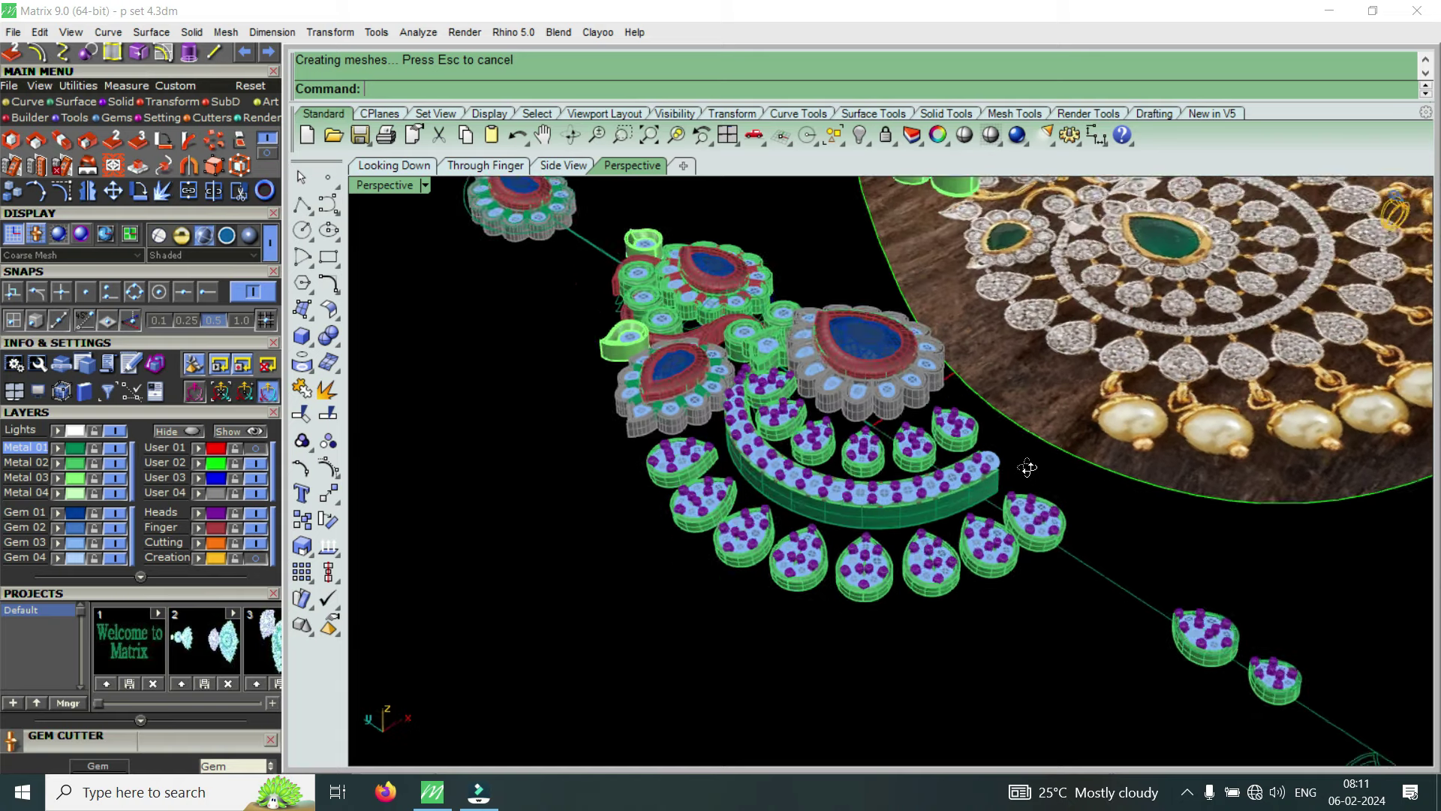
scroll(948, 465, "down", 3)
right_click_drag(941, 435, 1183, 330)
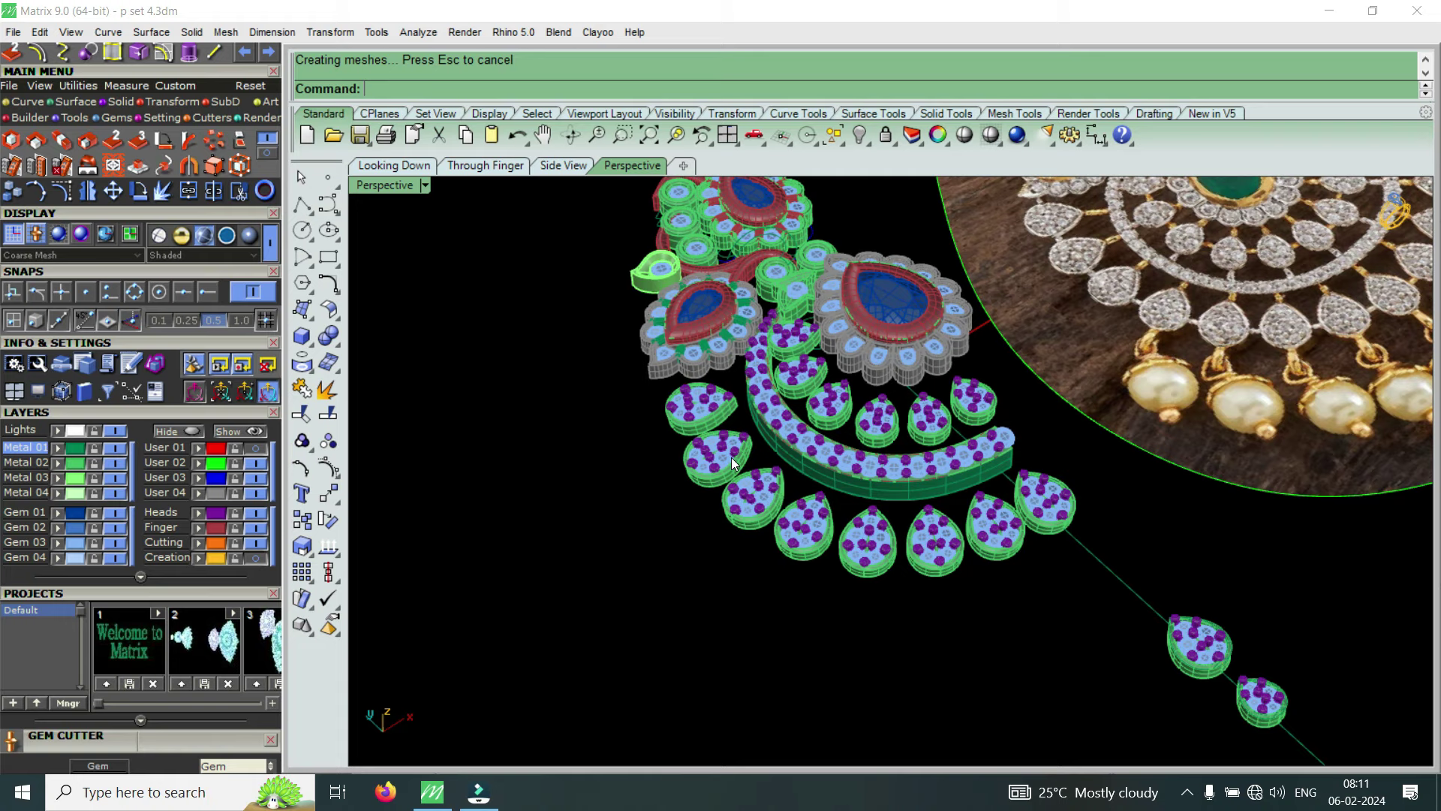
right_click_drag(735, 460, 629, 595)
scroll(631, 600, "down", 3)
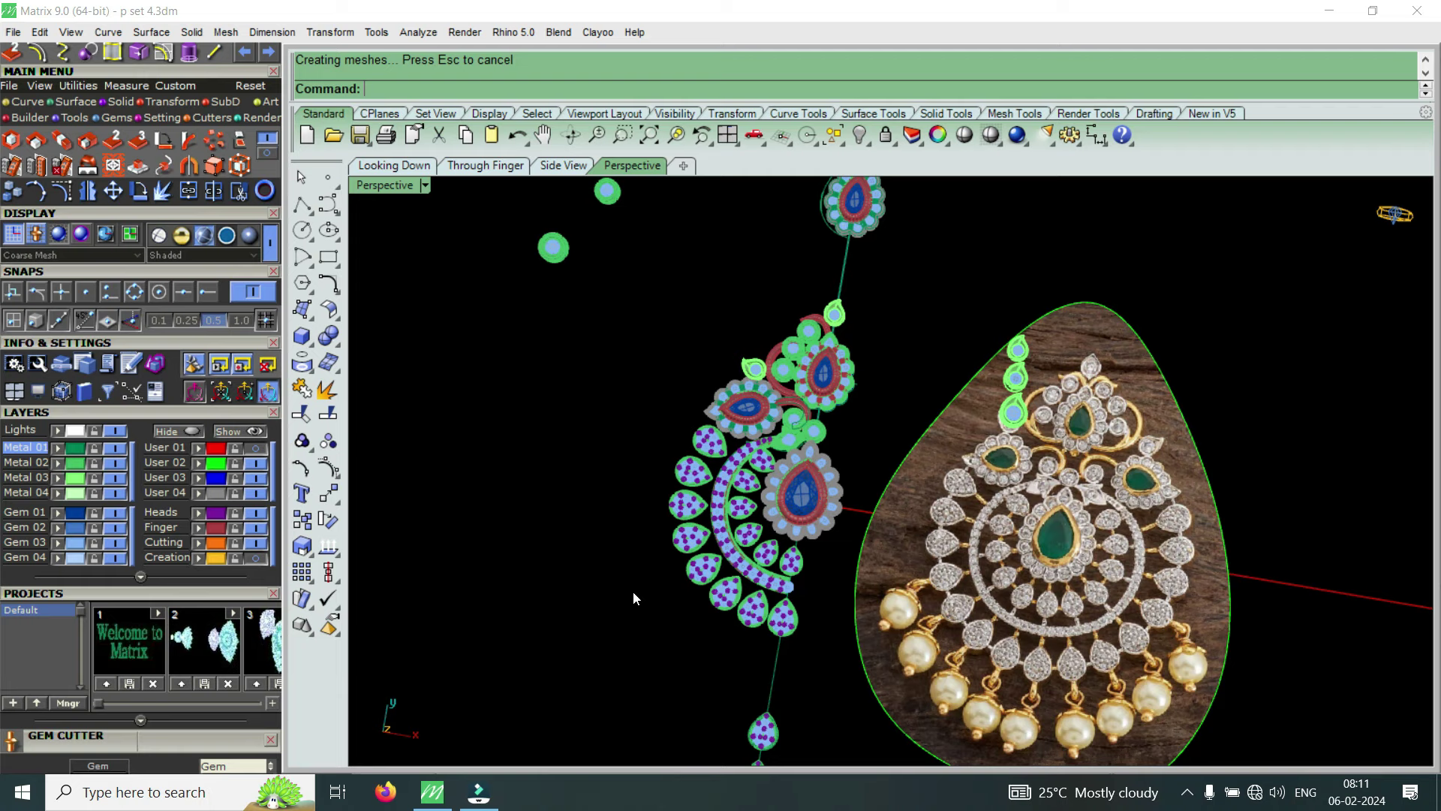
mouse_move(707, 572)
right_mouse_down()
mouse_move(971, 275)
mouse_move(940, 583)
mouse_move(793, 499)
mouse_move(920, 298)
right_mouse_up()
scroll(793, 499, "up", 3)
scroll(791, 503, "up", 3)
scroll(776, 515, "down", 5)
Raise the pear-stone halo cluster with the gumball's Z arrow, then deselect and orbit to check
scroll(920, 299, "up", 3)
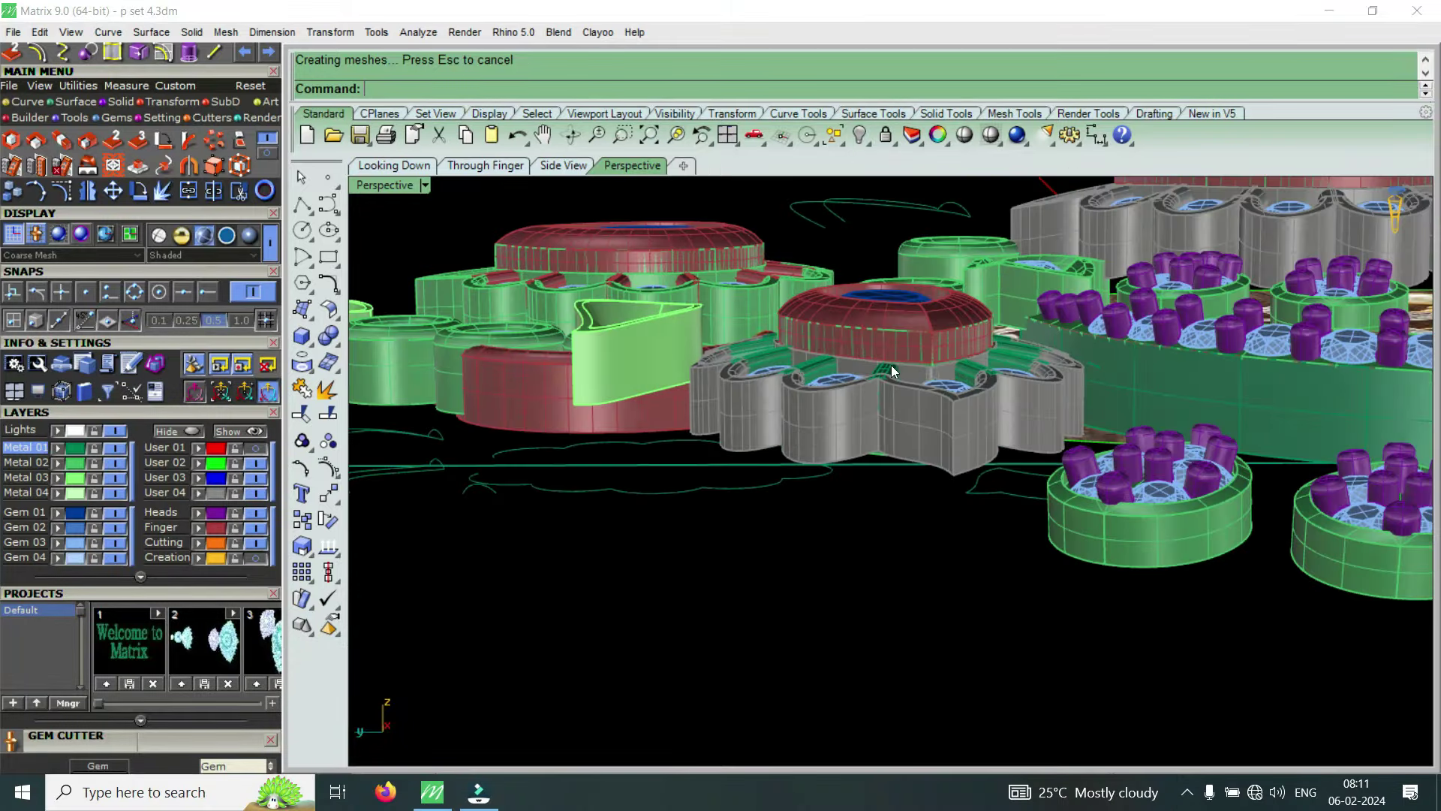
left_click(890, 365)
left_click_drag(905, 303, 920, 288)
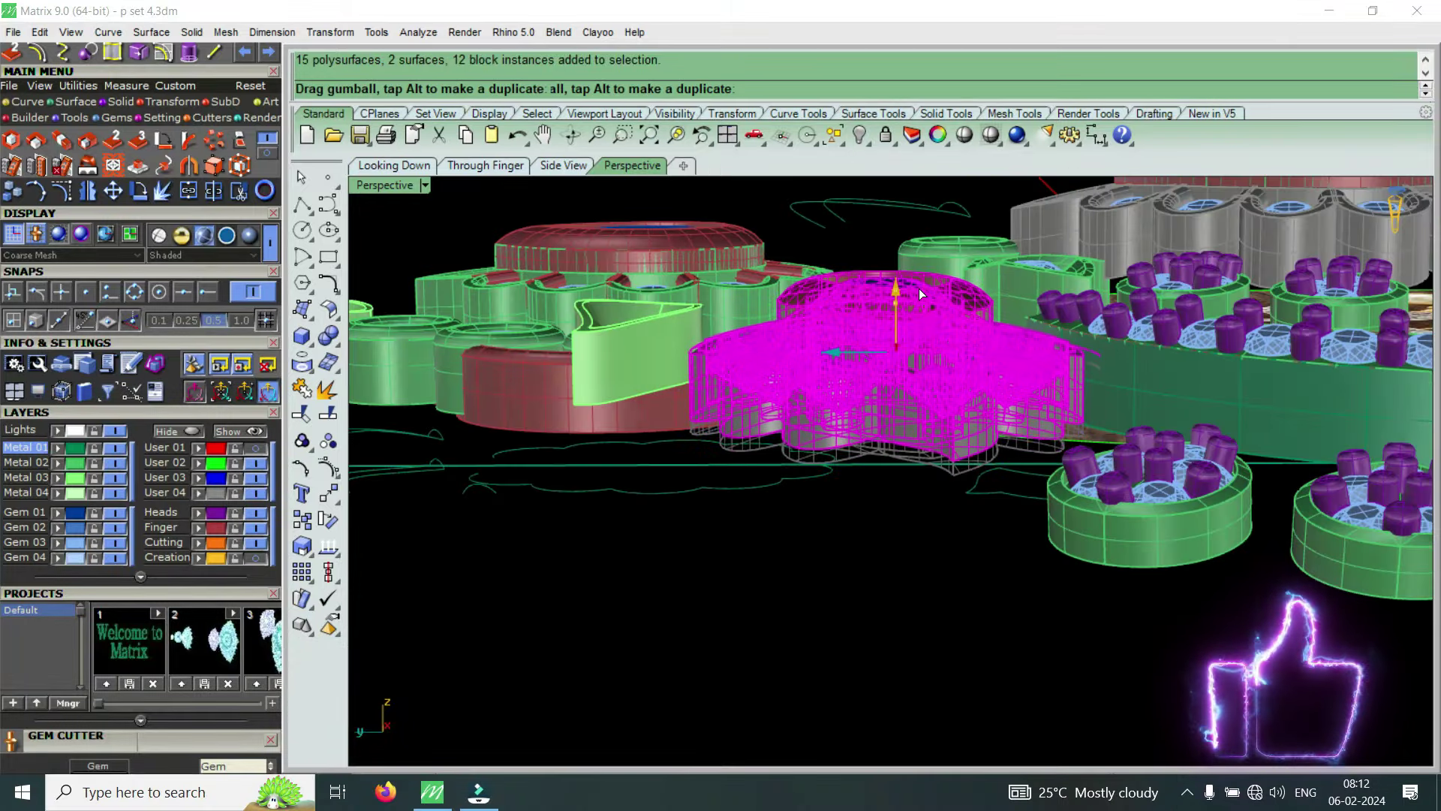
mouse_move(952, 273)
right_mouse_down()
mouse_move(898, 395)
mouse_move(822, 474)
mouse_move(868, 461)
mouse_move(809, 511)
mouse_move(885, 443)
mouse_move(934, 371)
mouse_move(807, 462)
mouse_move(870, 380)
right_mouse_up()
key("Escape")
scroll(839, 515, "up", 3)
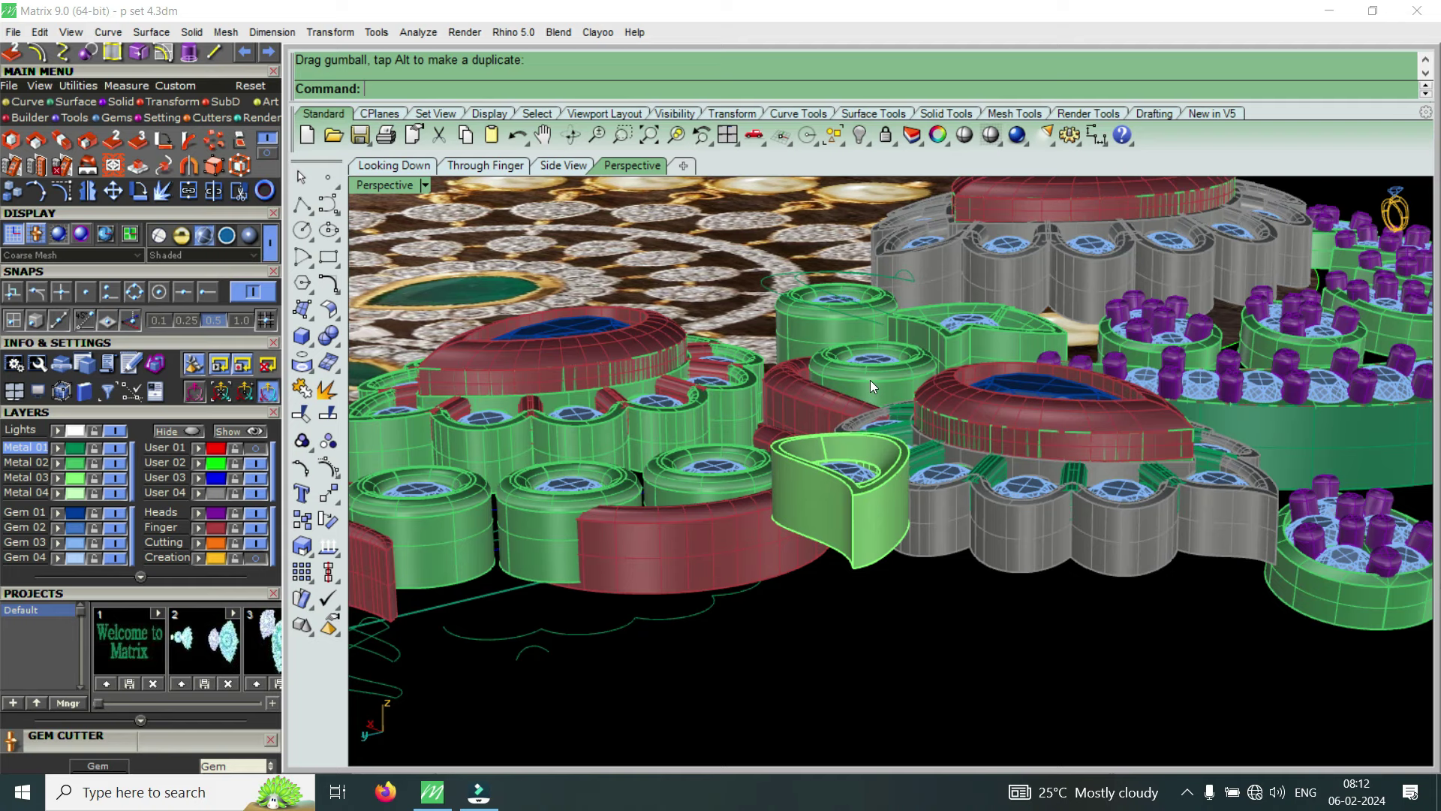
right_click_drag(898, 390, 764, 523)
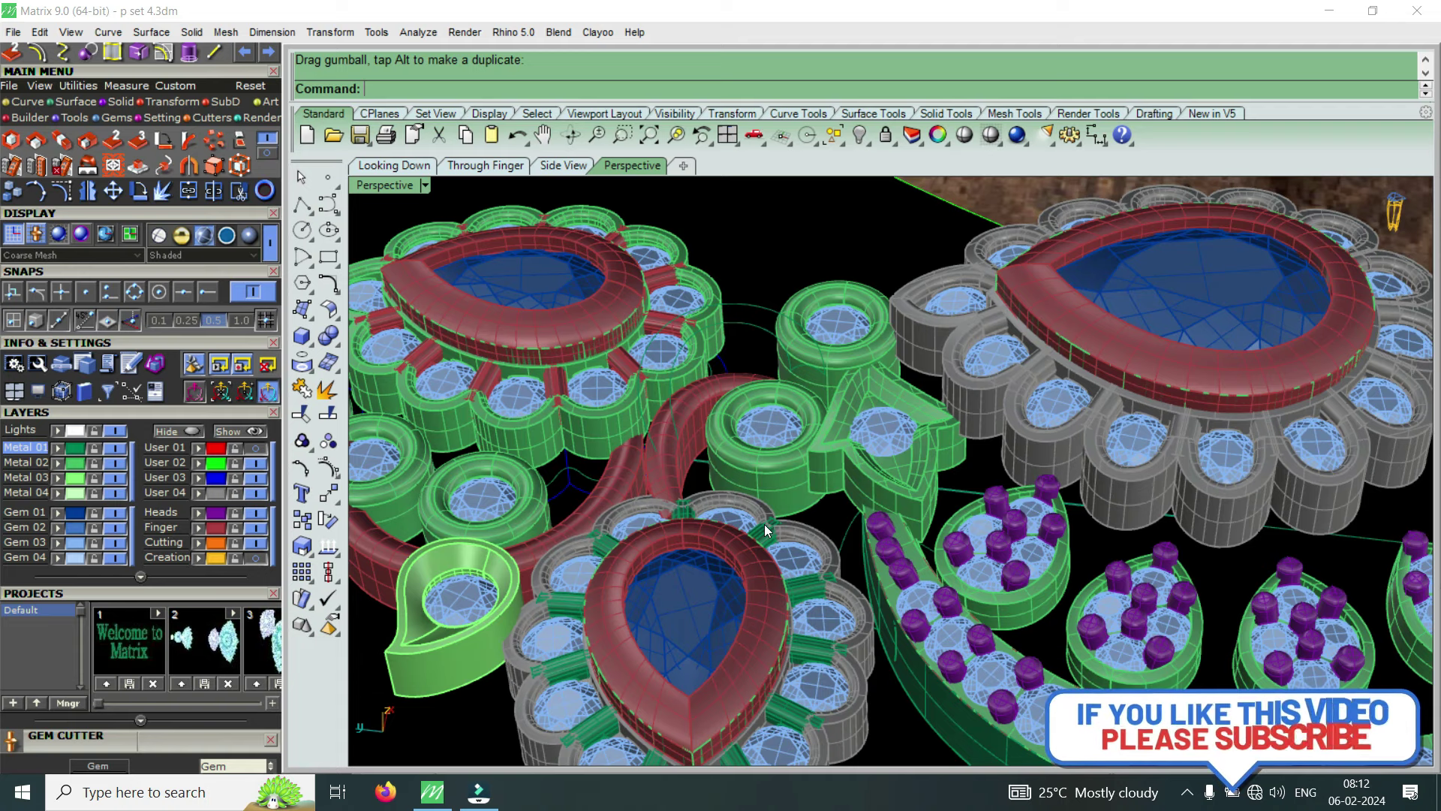
Window-select and delete the three teardrop gem drops lying over the reference photo
scroll(890, 446, "down", 3)
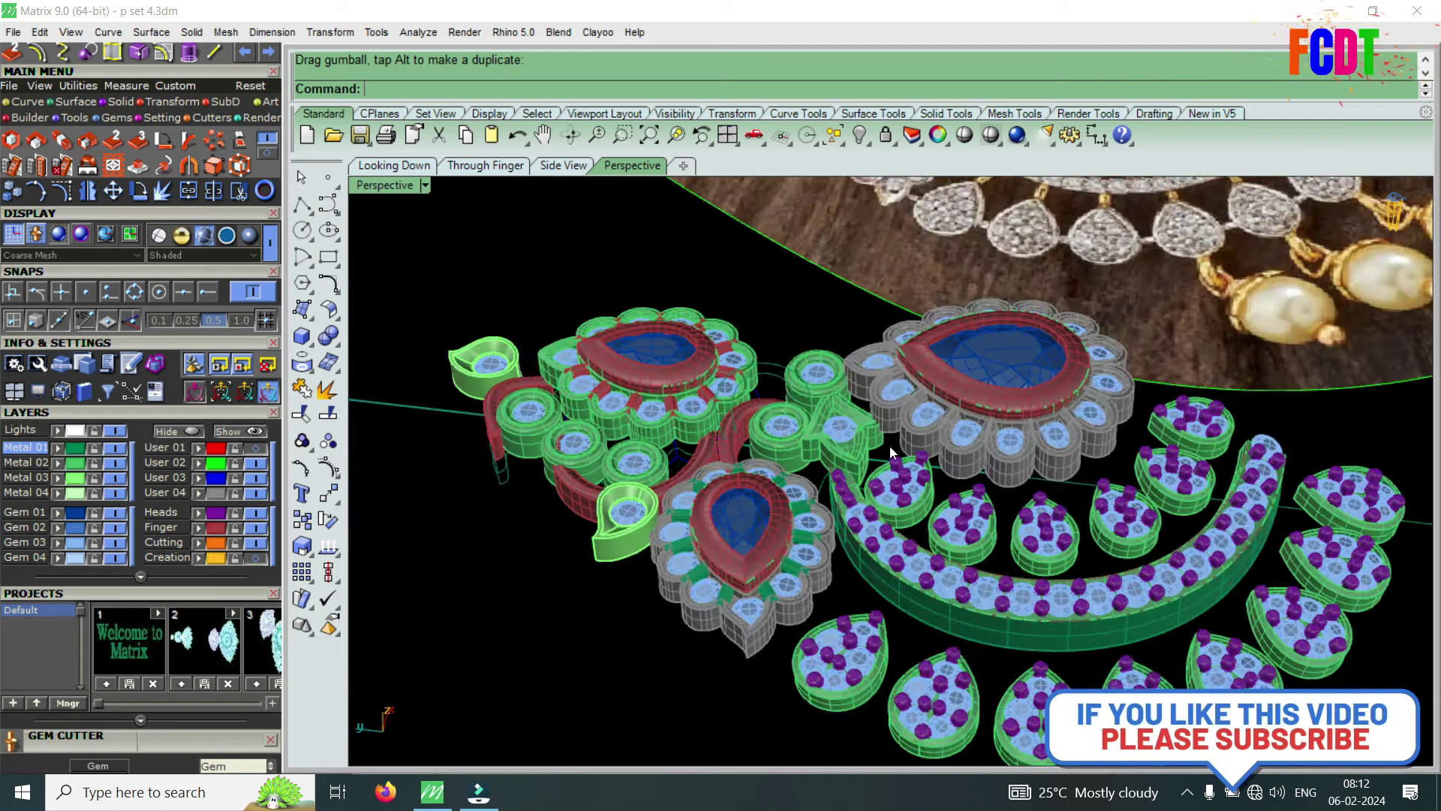
scroll(797, 499, "down", 2)
scroll(797, 499, "down", 2)
scroll(797, 499, "down", 3)
mouse_move(797, 499)
right_mouse_down()
mouse_move(692, 548)
mouse_move(789, 466)
right_mouse_up()
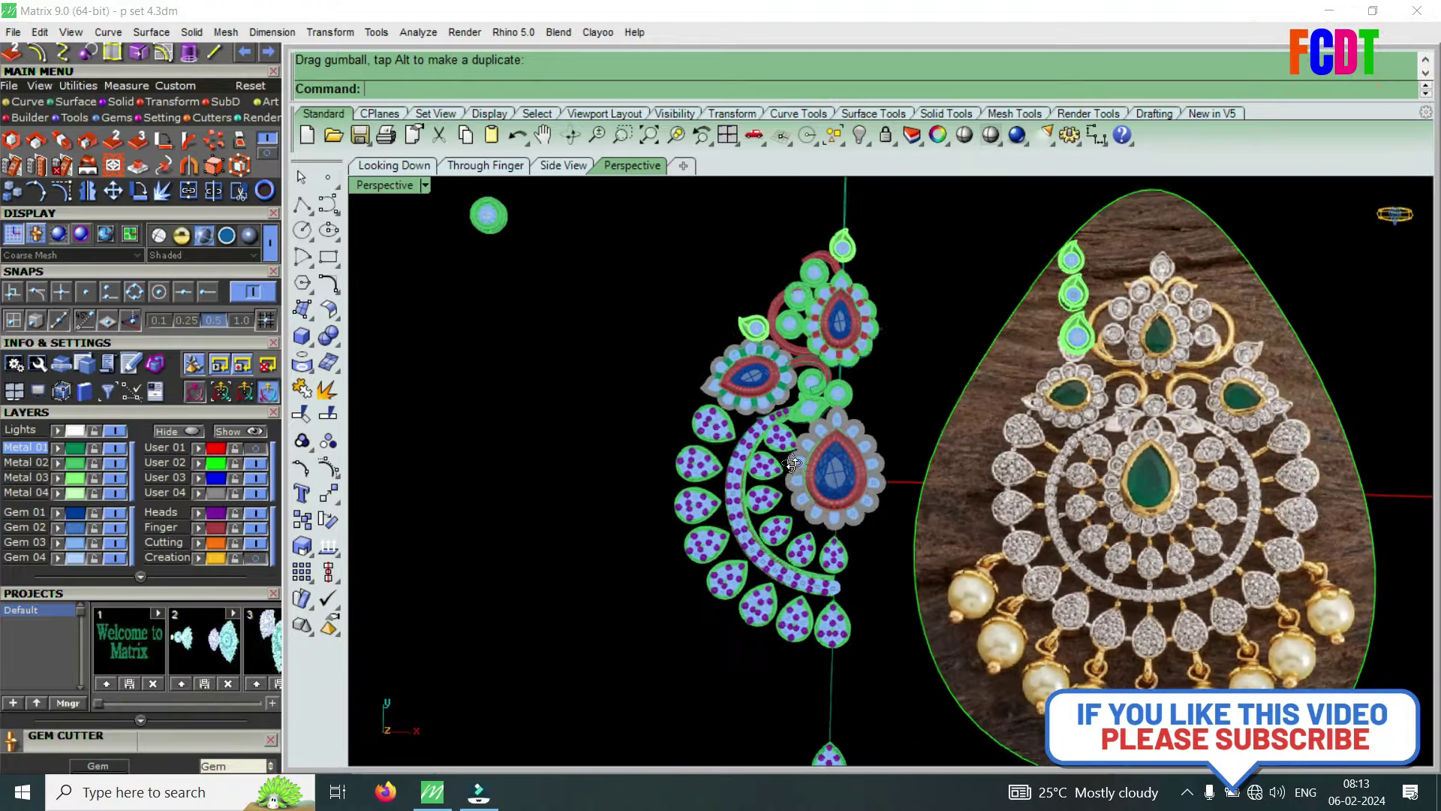
scroll(800, 468, "up", 2)
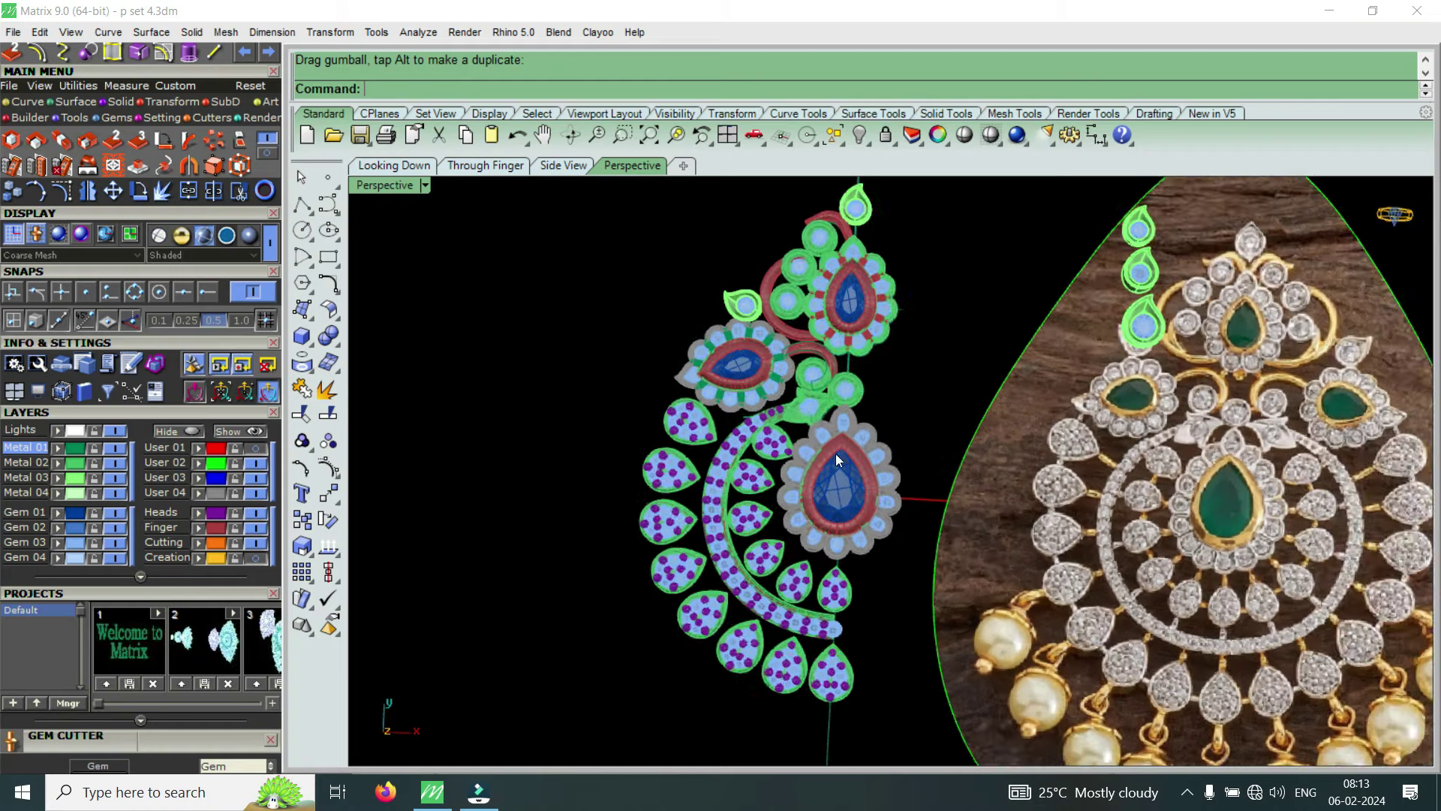
scroll(835, 453, "up", 2)
mouse_move(831, 428)
right_mouse_down()
mouse_move(639, 260)
mouse_move(928, 489)
mouse_move(913, 483)
right_mouse_up()
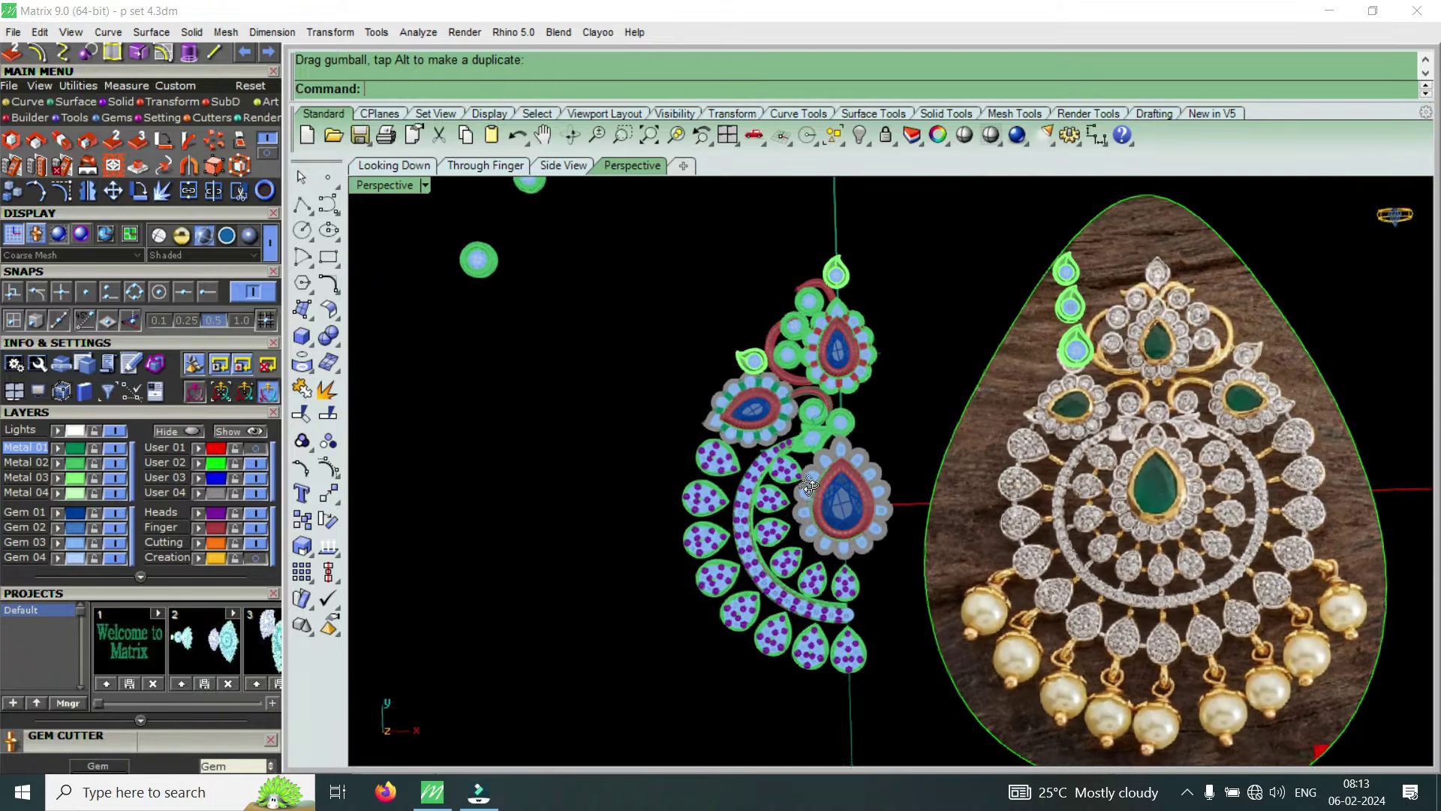
scroll(912, 484, "up", 2)
scroll(884, 455, "down", 1)
scroll(881, 453, "down", 2)
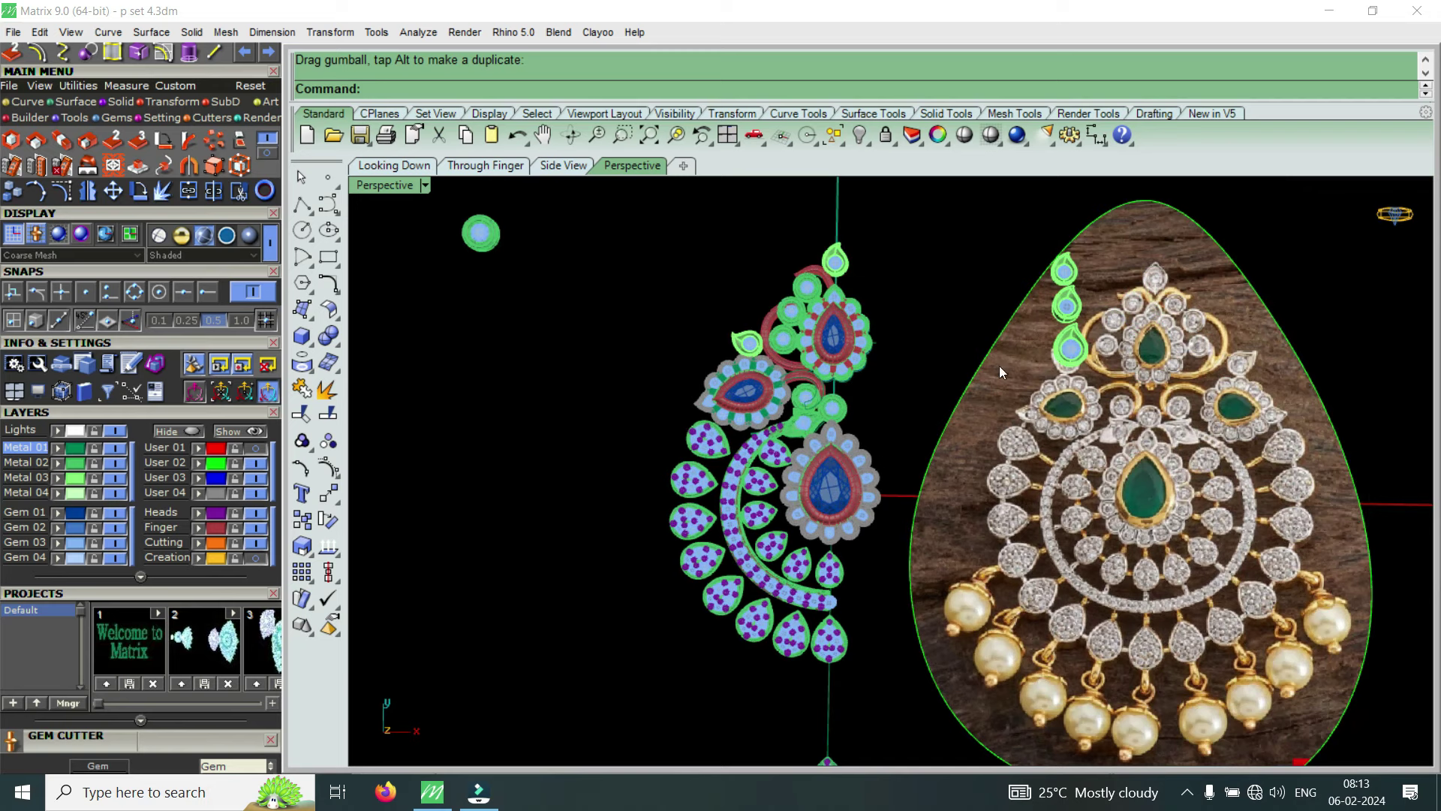
left_click_drag(971, 241, 1116, 391)
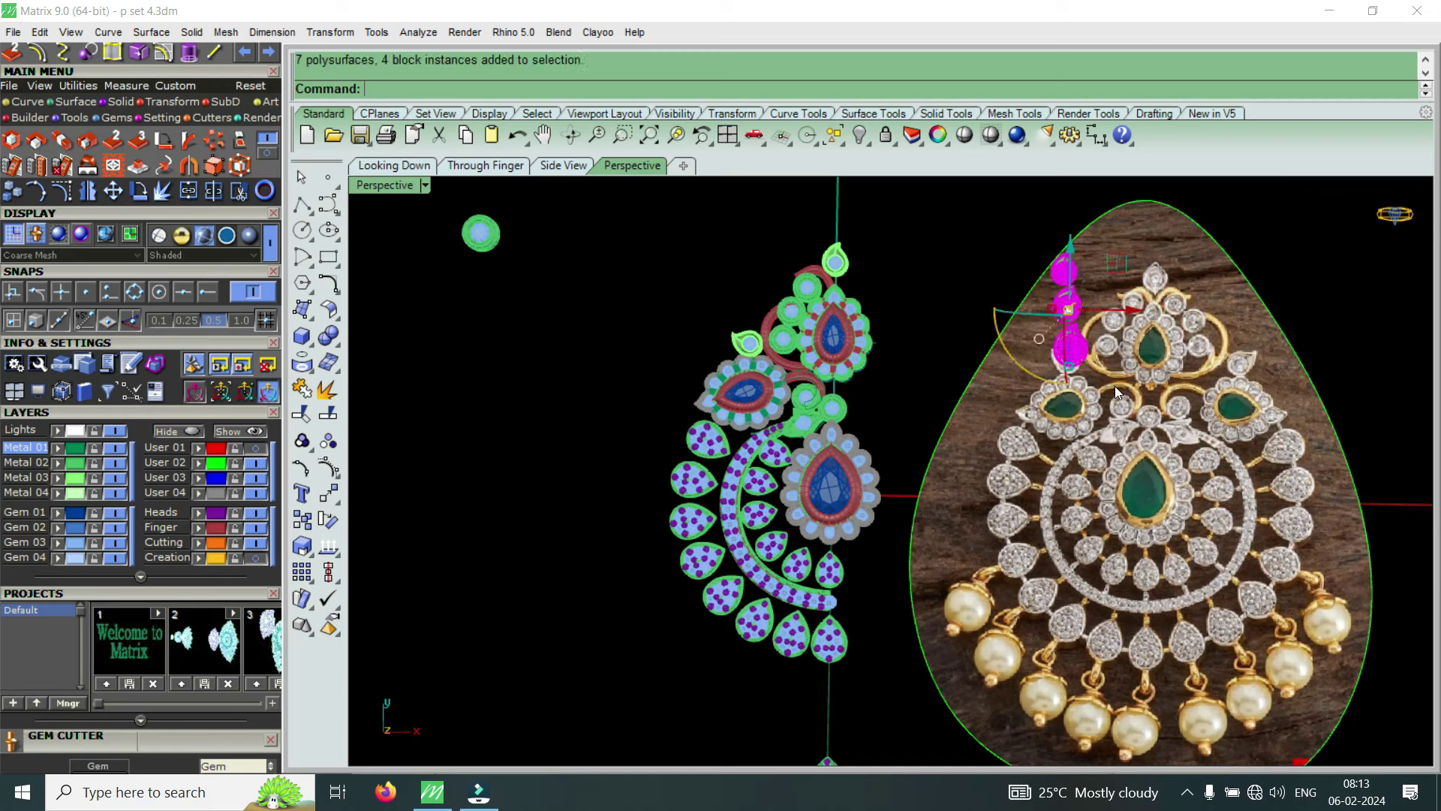
key("Delete")
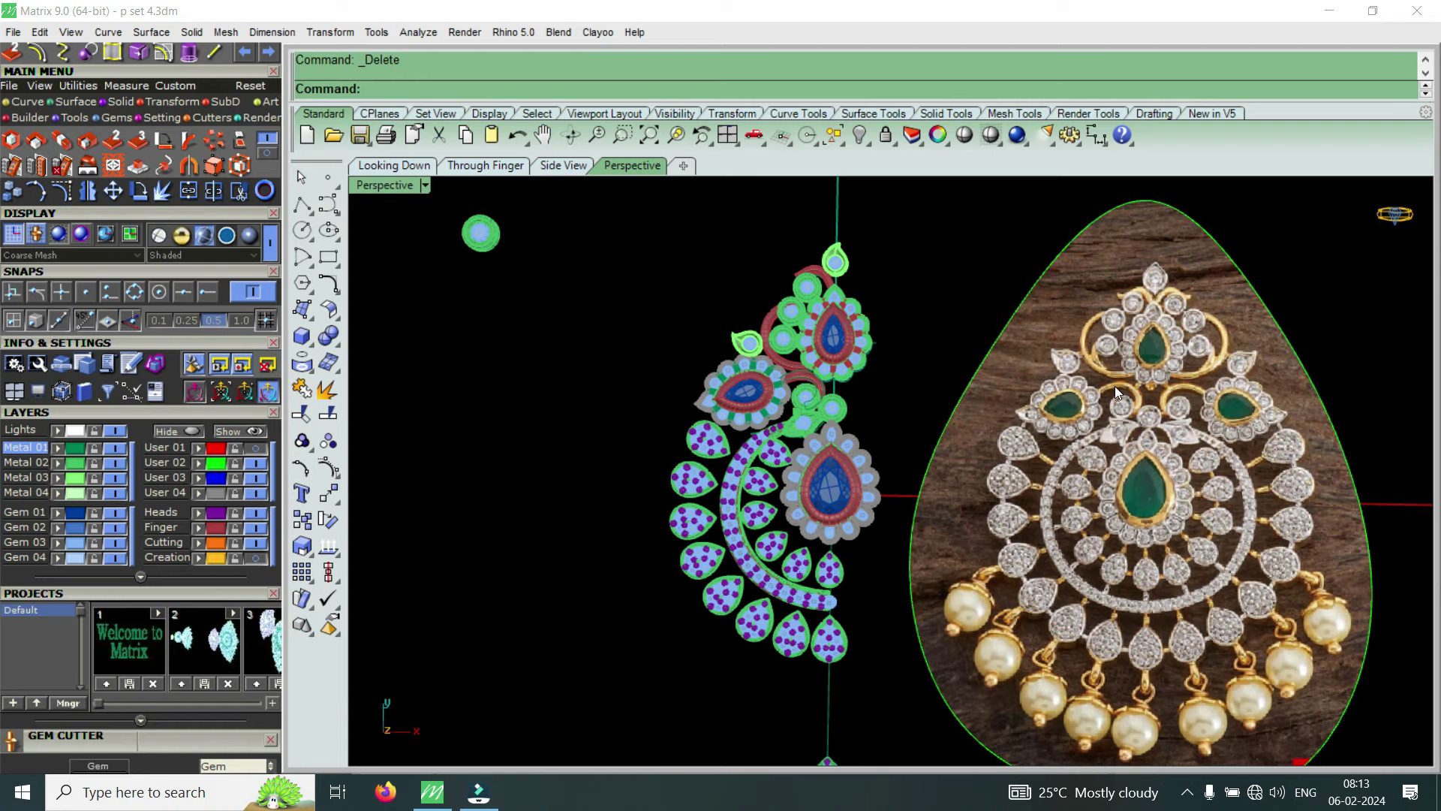